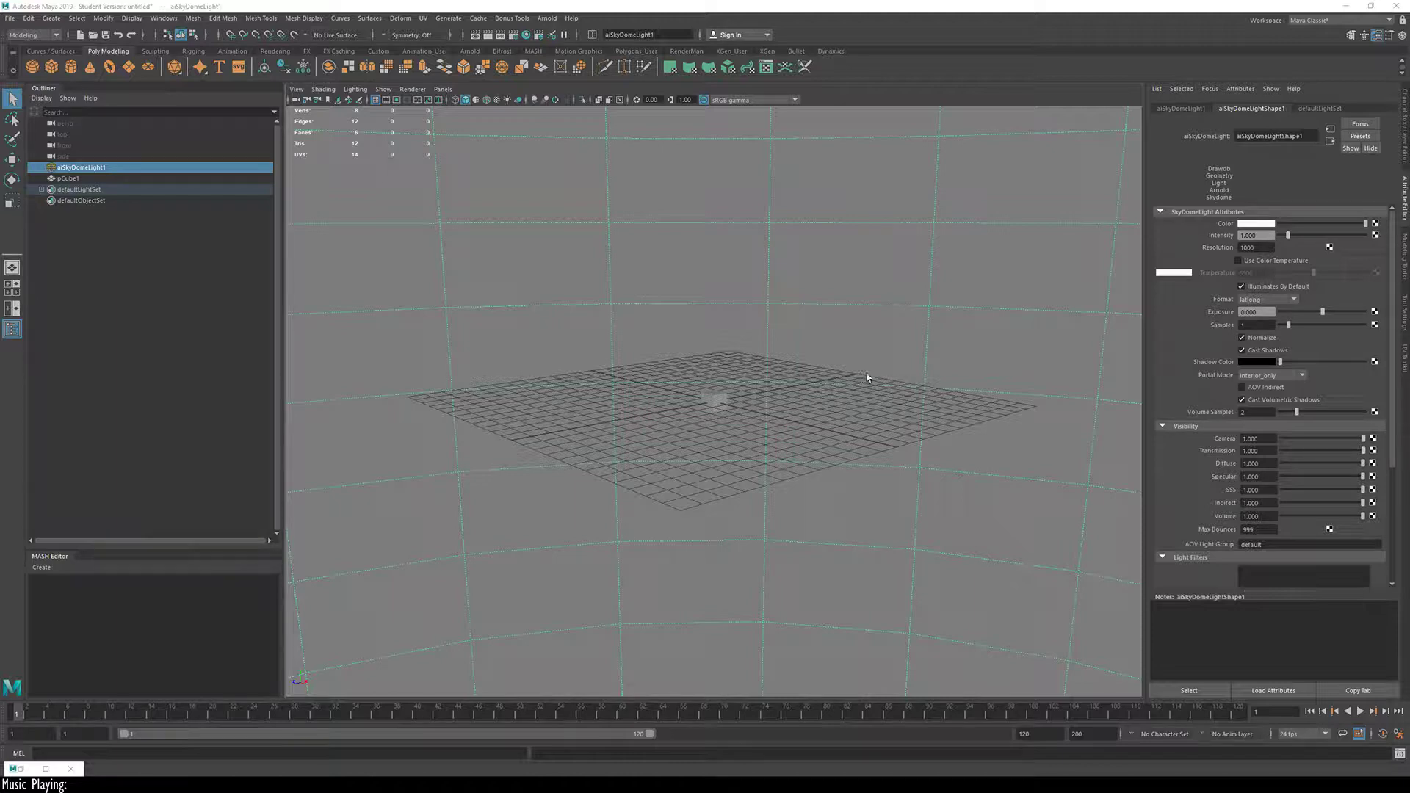
Step: Create a display layer from the selected aiSkyDomeLight1 and name the layer skydome
{"action": "left_click_drag", "start_coordinate": [760, 441], "coordinate": [717, 390], "text": "alt"}
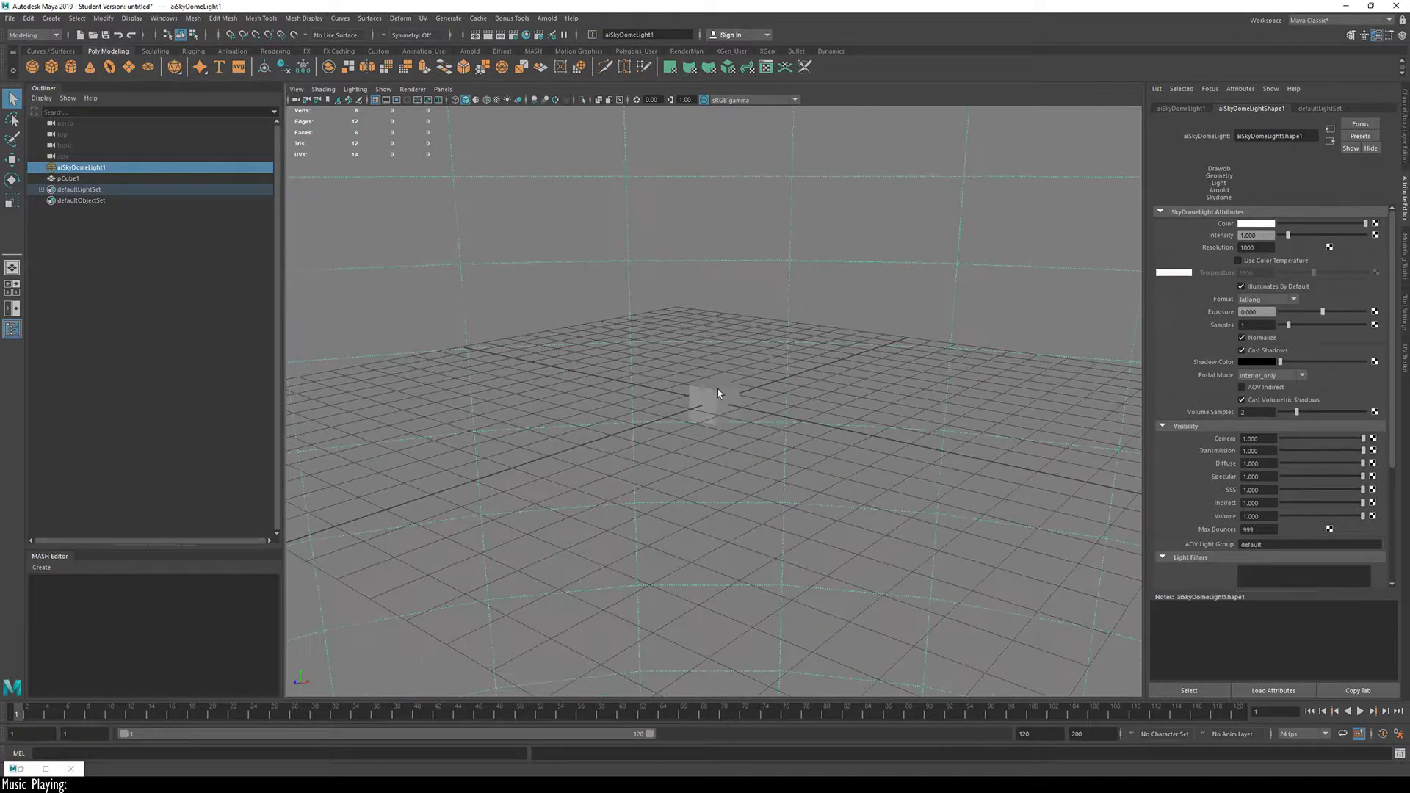
{"action": "left_click", "coordinate": [717, 396]}
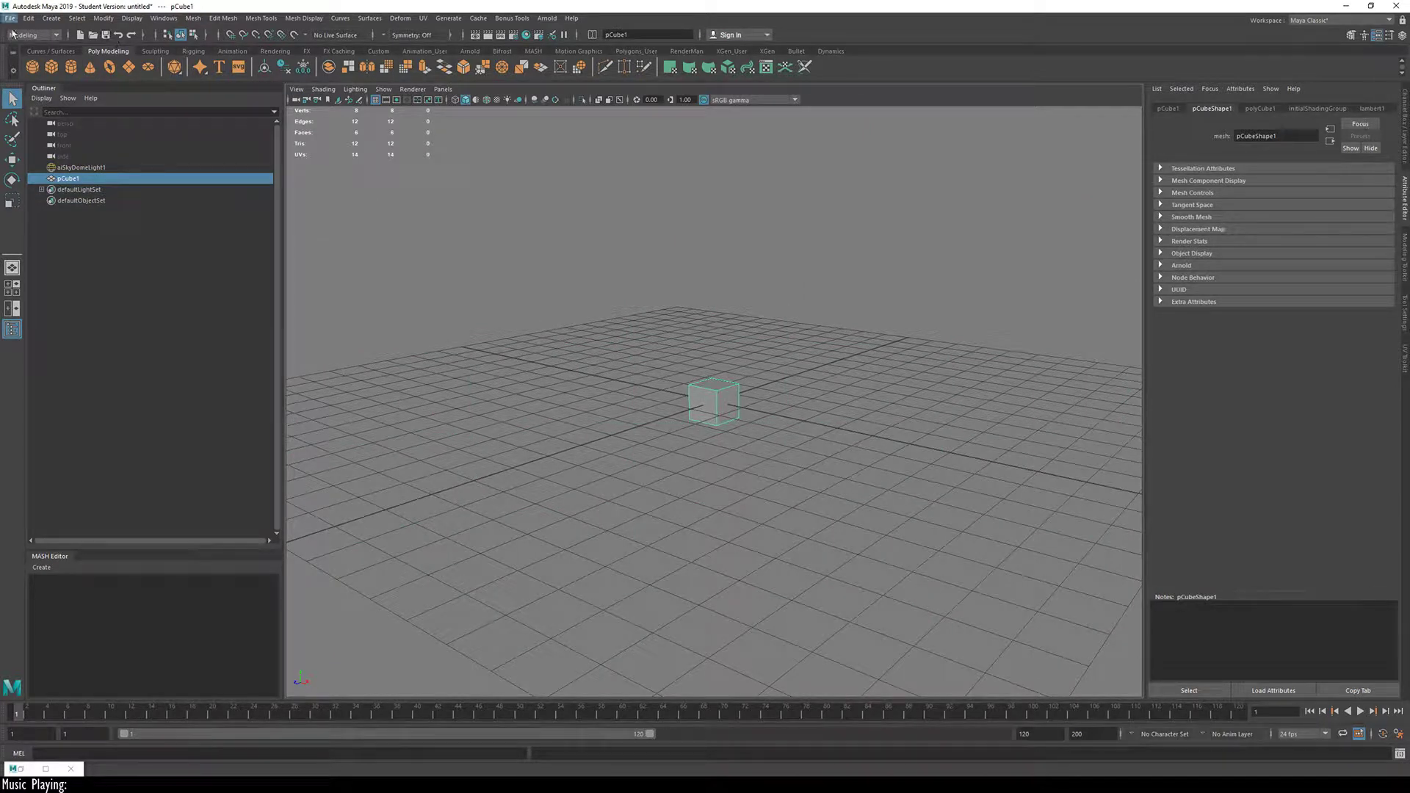
{"action": "left_click", "coordinate": [1403, 144]}
{"action": "left_click", "coordinate": [1202, 250]}
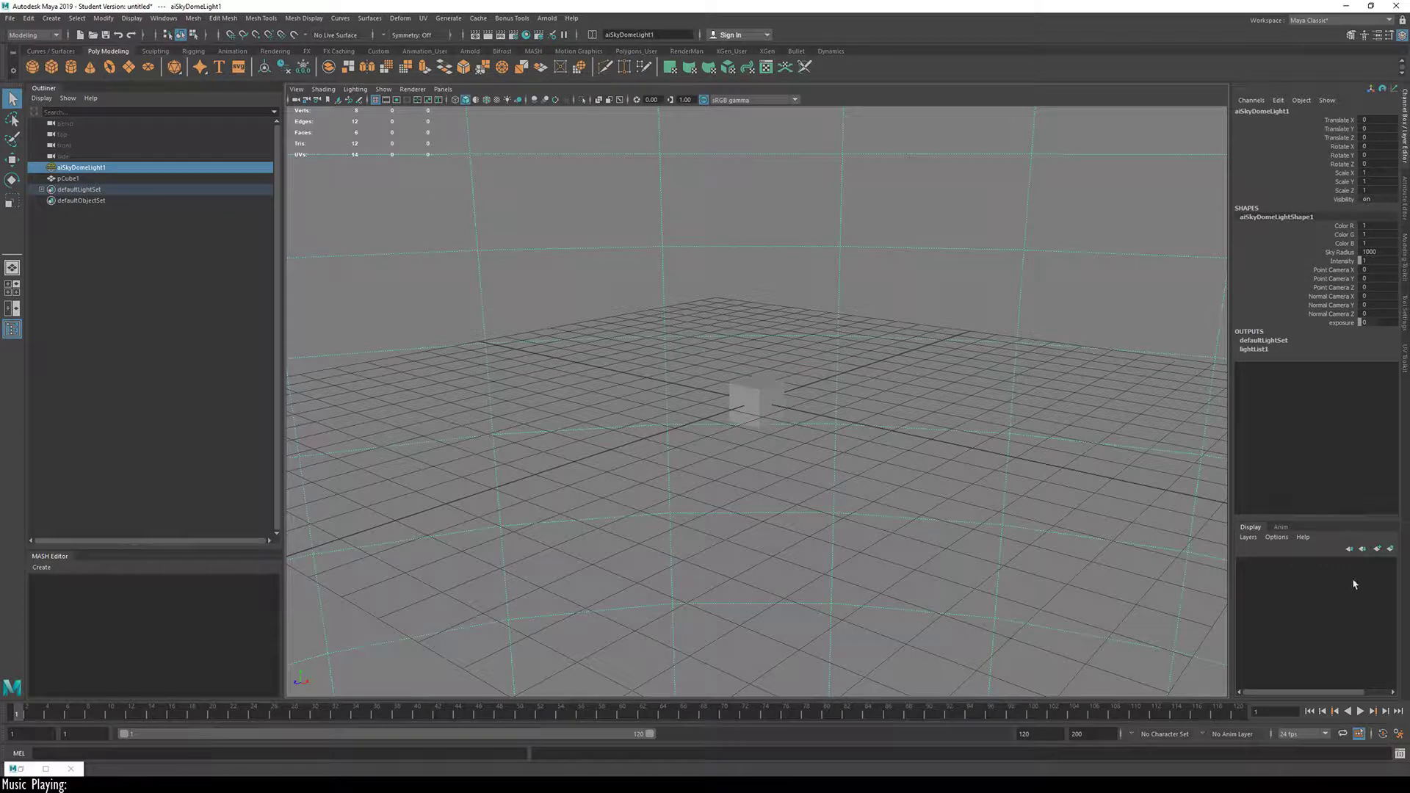
{"action": "left_click", "coordinate": [1391, 548]}
{"action": "double_click", "coordinate": [1297, 564]}
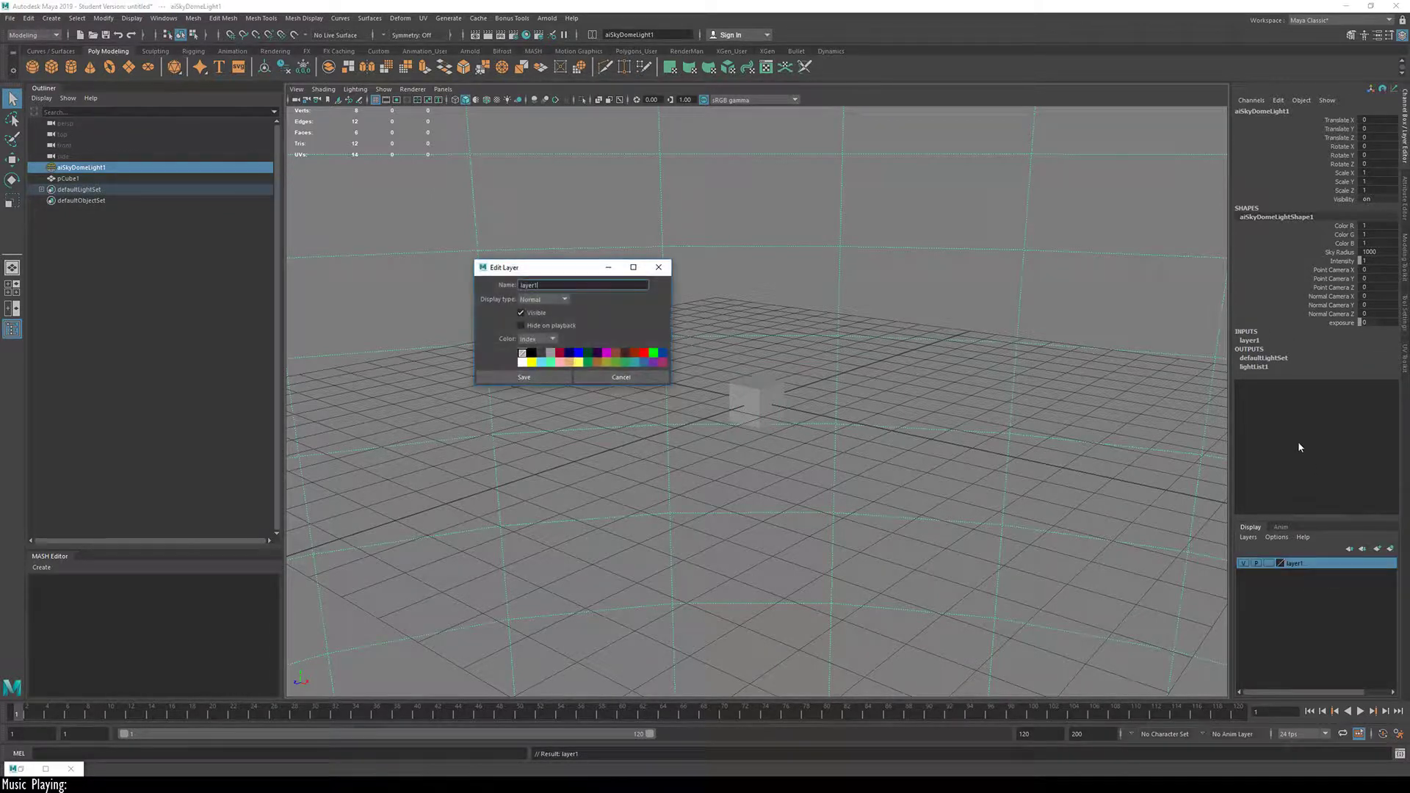
{"action": "key", "text": "BackSpace"}
{"action": "type", "text": "skydome"}
{"action": "left_click", "coordinate": [518, 379]}
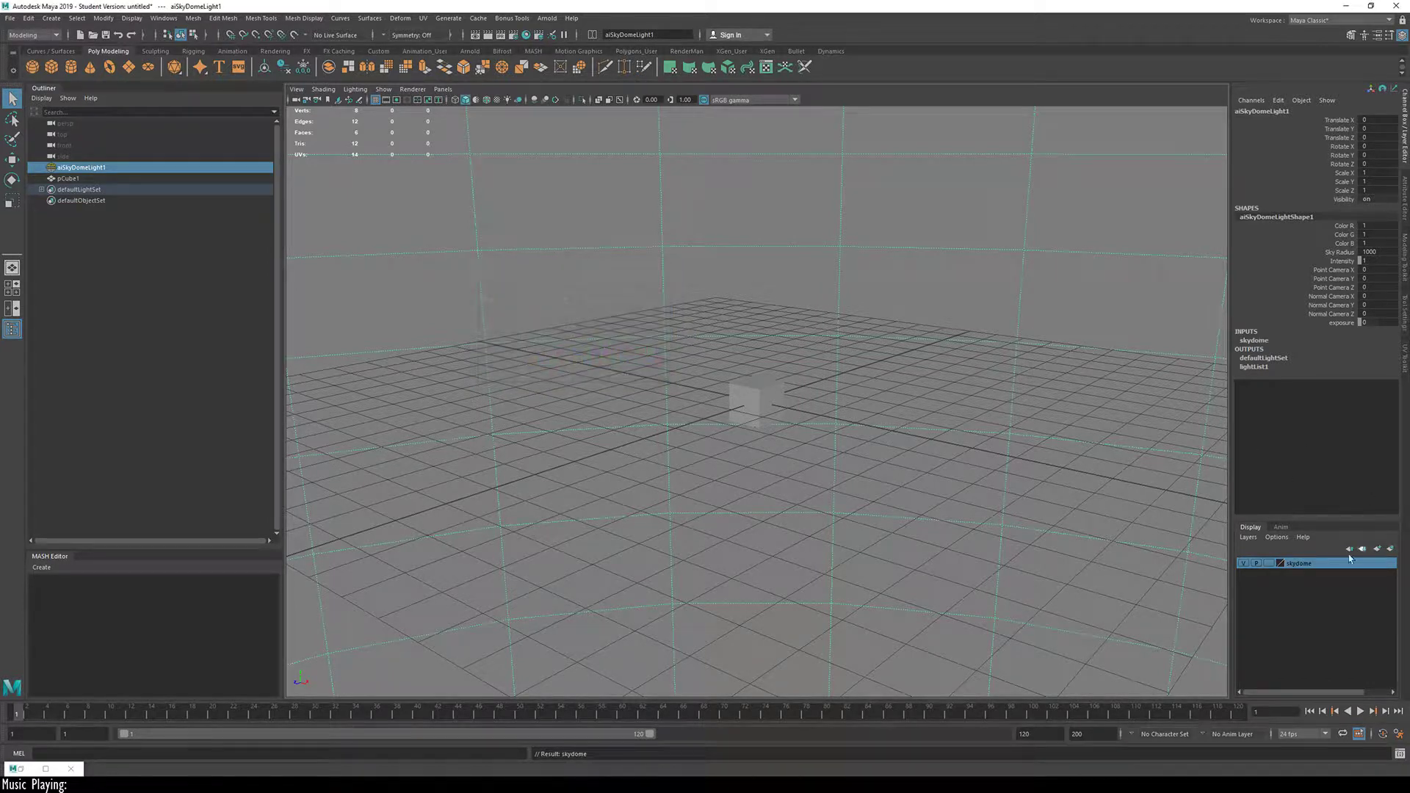
Step: Set the skydome layer's display type to Reference and clear the selection
{"action": "double_click", "coordinate": [1276, 567]}
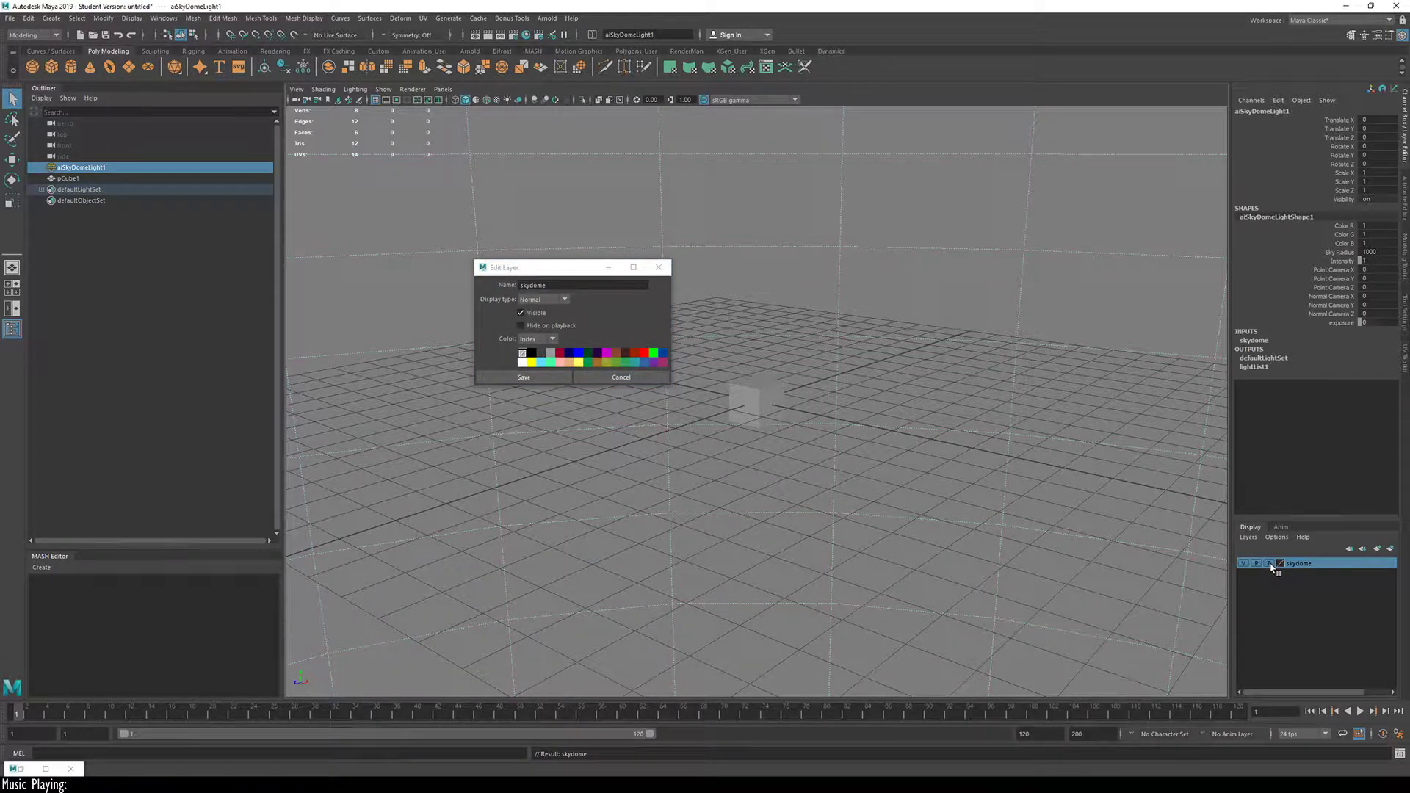
{"action": "left_click", "coordinate": [599, 376]}
{"action": "left_click", "coordinate": [957, 454]}
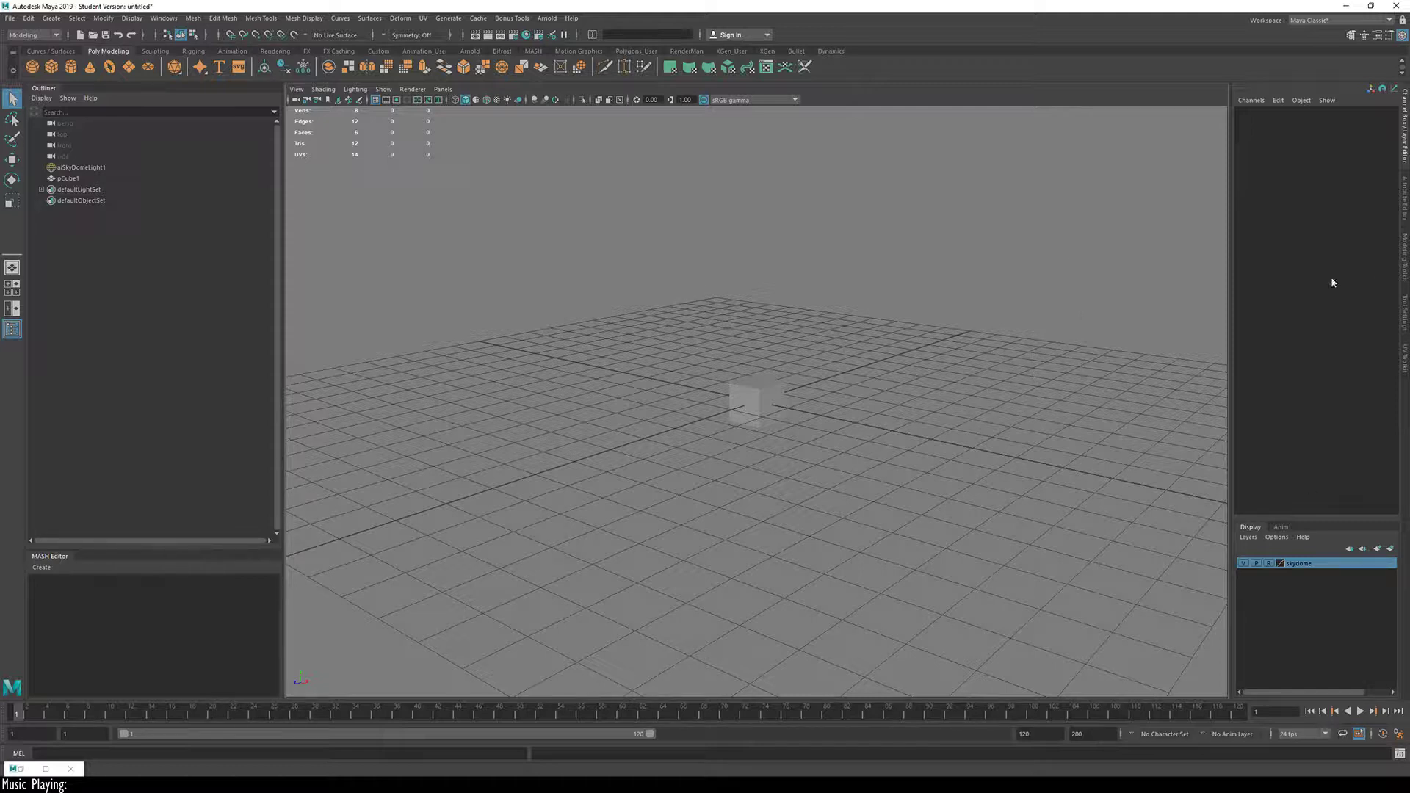
Step: Narrow the Outliner to give the perspective viewport more width
{"action": "left_click_drag", "start_coordinate": [968, 319], "coordinate": [823, 500], "text": "alt"}
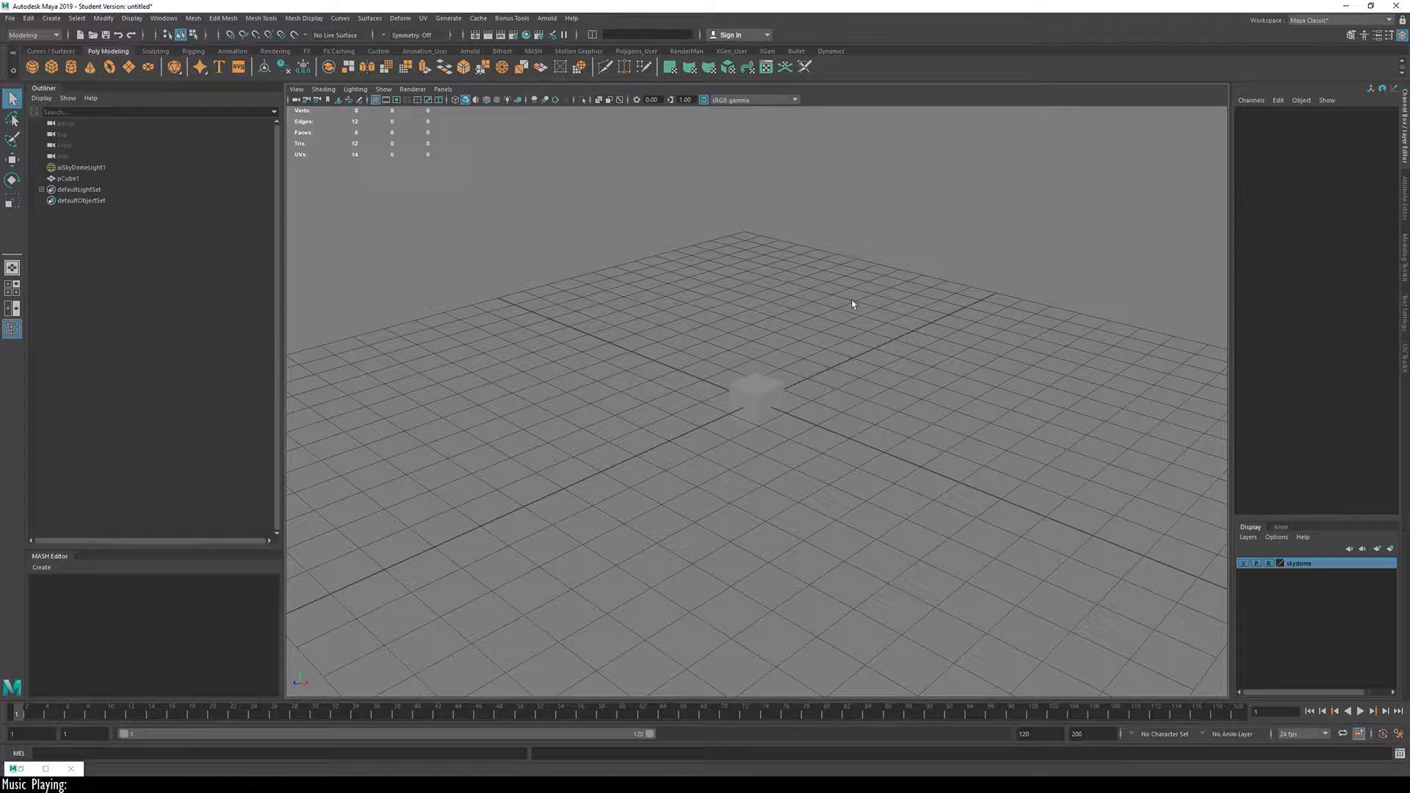
{"action": "scroll", "coordinate": [870, 392], "scroll_direction": "up", "scroll_amount": 4}
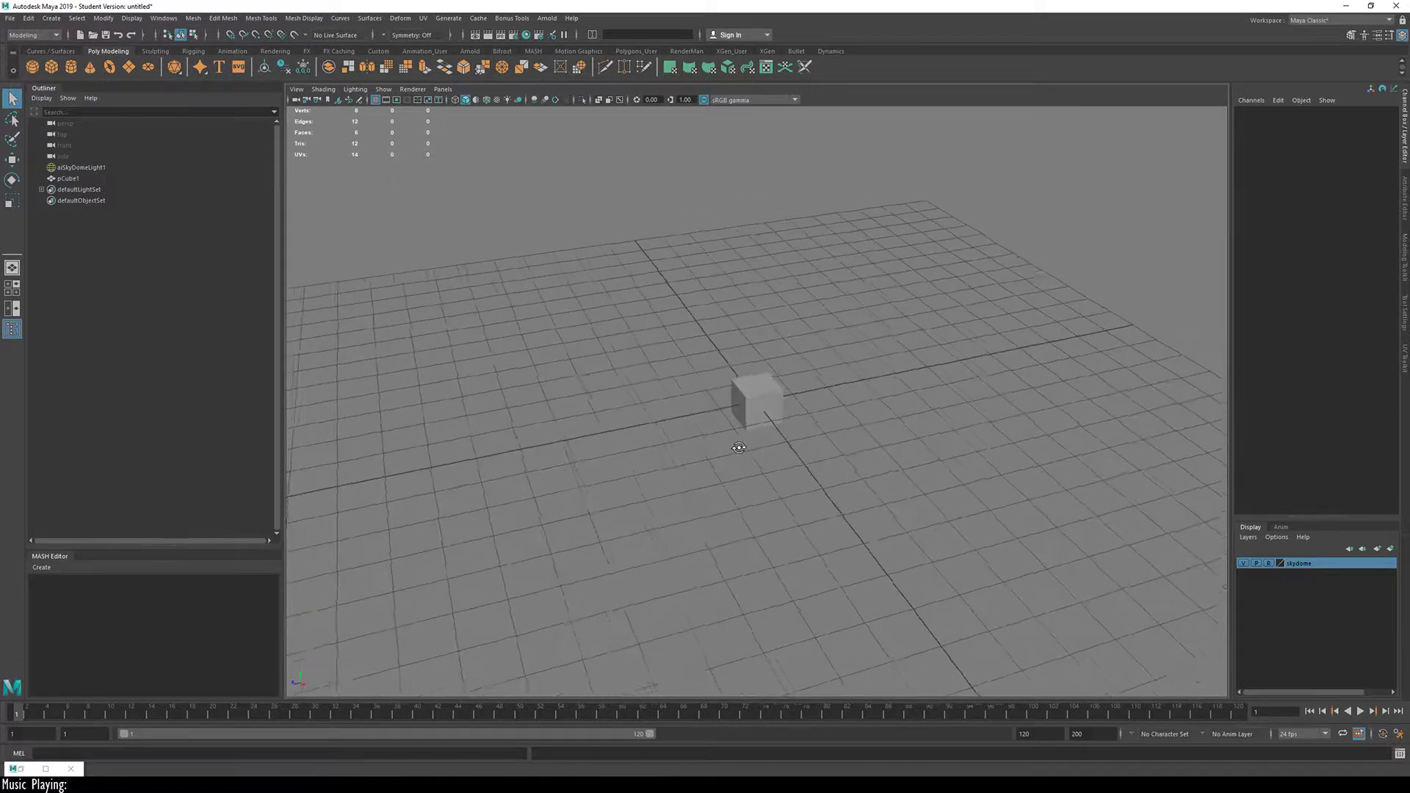
{"action": "scroll", "coordinate": [705, 447], "scroll_direction": "up", "scroll_amount": 2}
{"action": "left_click_drag", "start_coordinate": [732, 434], "coordinate": [863, 417], "text": "alt"}
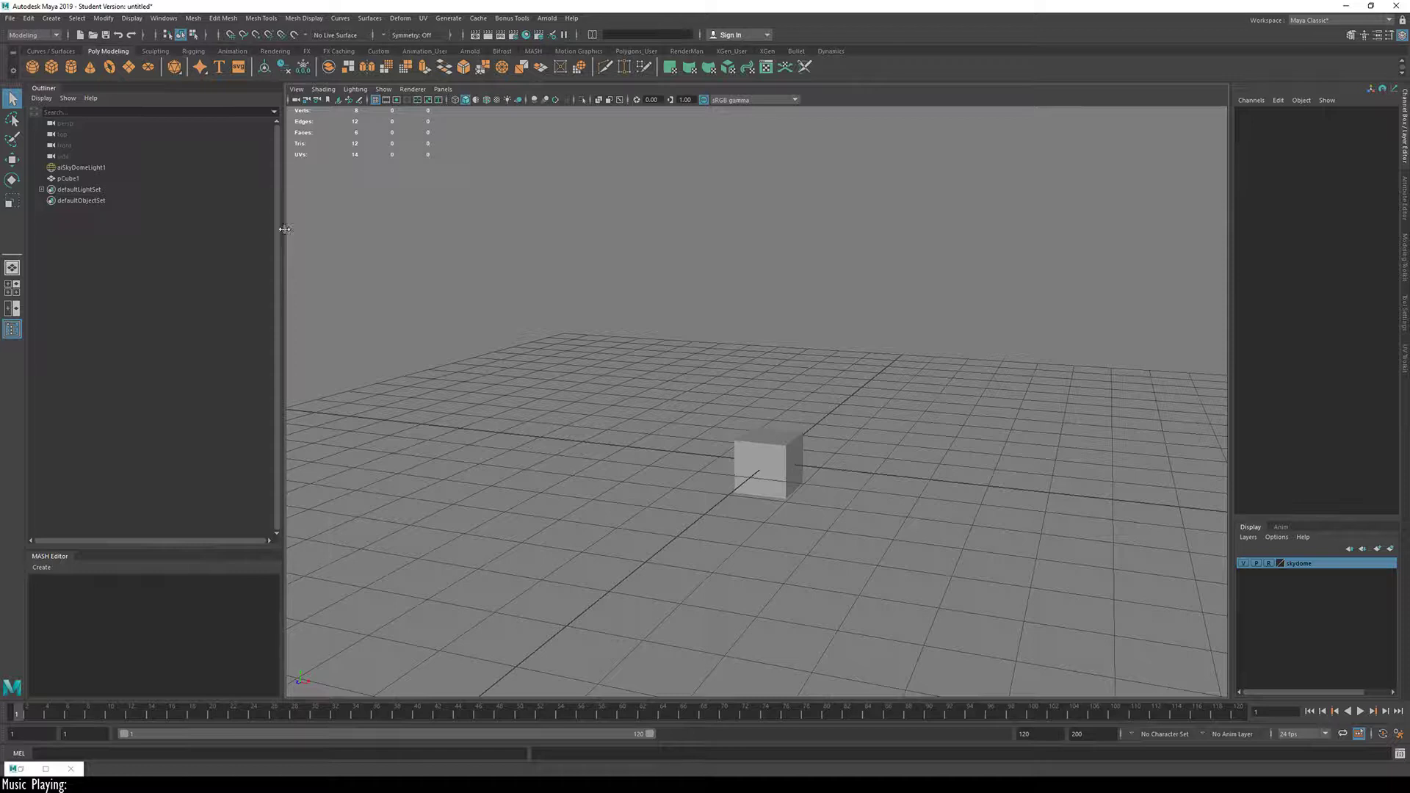
{"action": "left_click_drag", "start_coordinate": [284, 231], "coordinate": [193, 220]}
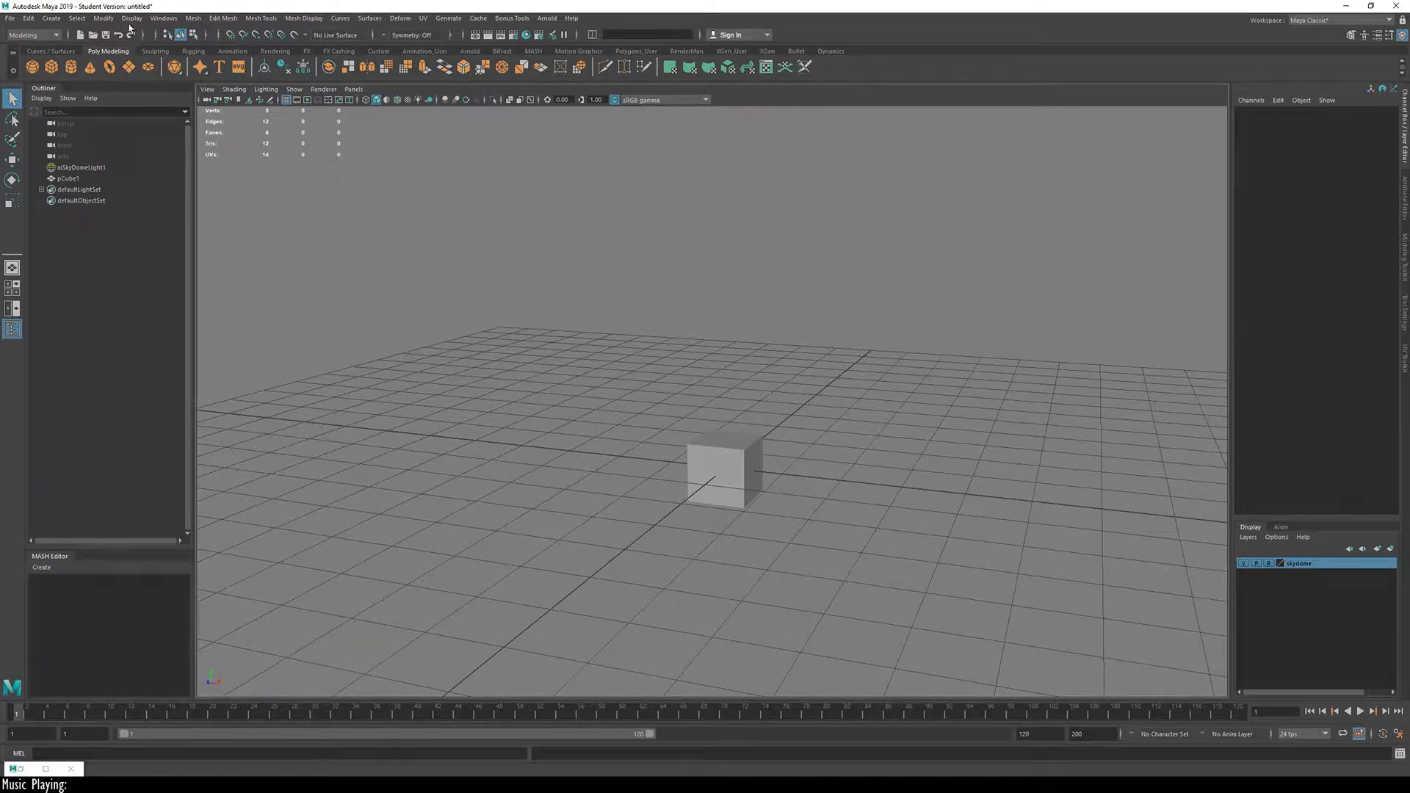
Step: Move the cube's pivot to its base and snap the cube onto the grid at Translate Y 0.5
{"action": "left_click", "coordinate": [726, 466]}
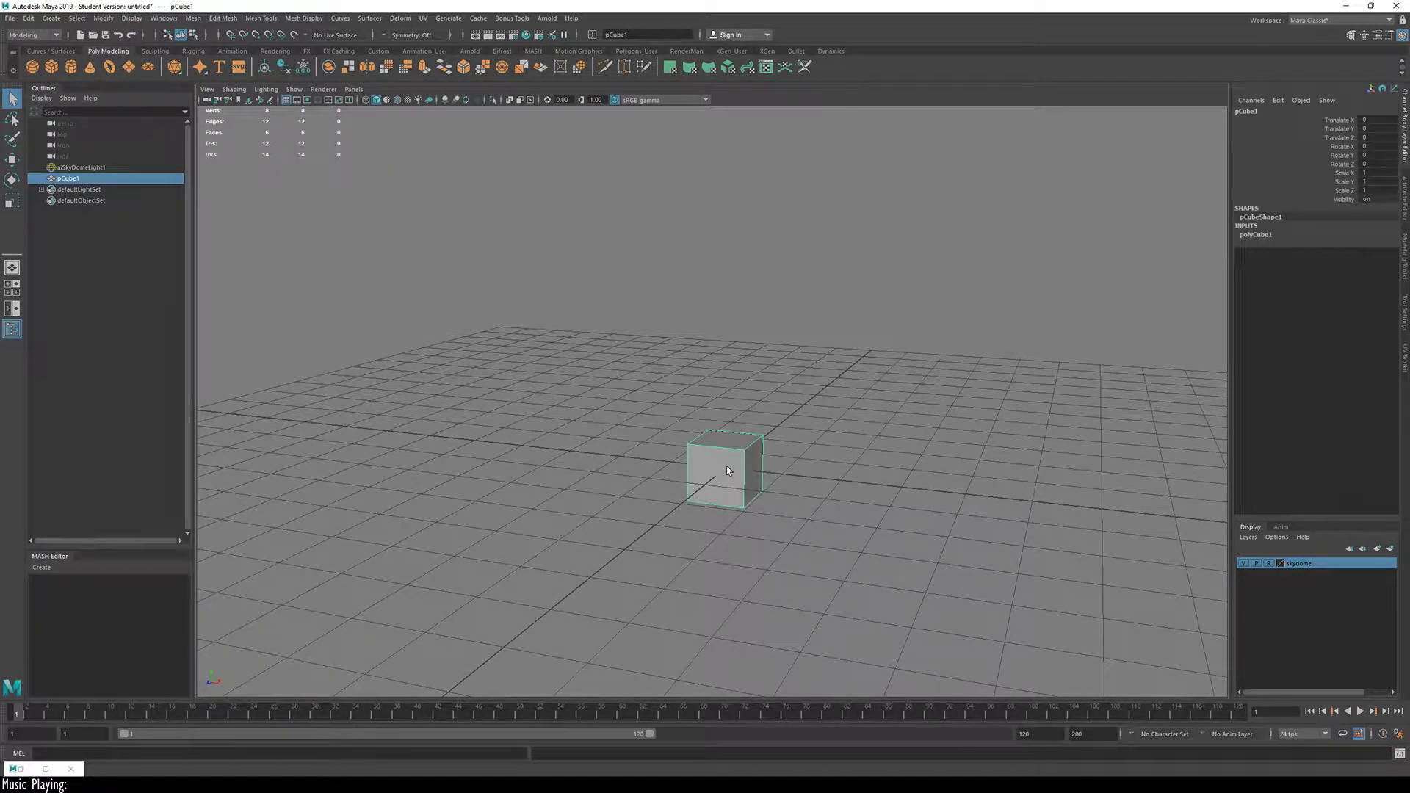
{"action": "key", "text": "w"}
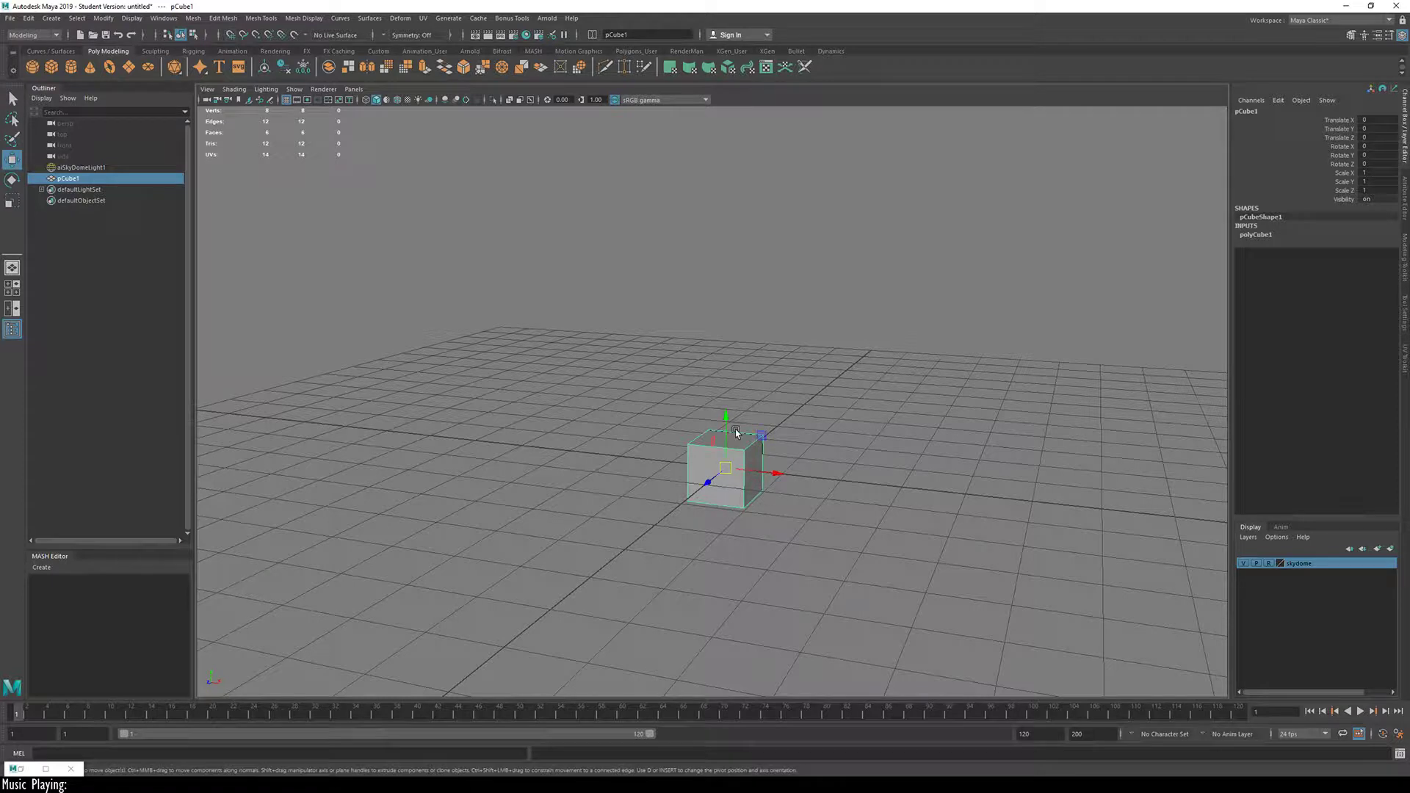
{"action": "key", "text": "d"}
{"action": "key", "text": "v"}
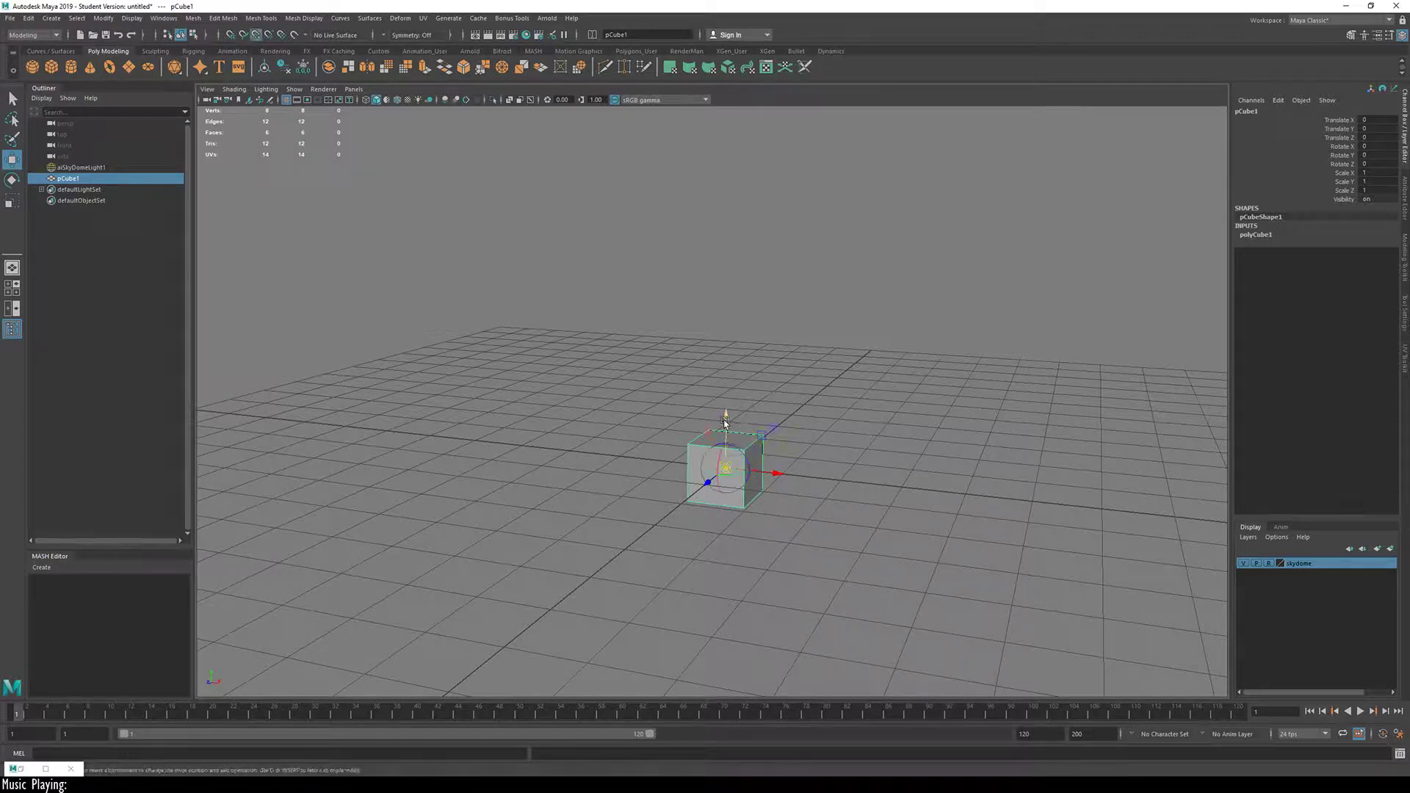
{"action": "left_click_drag", "start_coordinate": [726, 422], "coordinate": [746, 507]}
{"action": "key", "text": "x"}
{"action": "mouse_move", "coordinate": [728, 446]}
{"action": "left_mouse_down"}
{"action": "mouse_move", "coordinate": [727, 357]}
{"action": "mouse_move", "coordinate": [731, 450]}
{"action": "left_mouse_up"}
{"action": "left_click", "coordinate": [831, 456]}
{"action": "left_click_drag", "start_coordinate": [823, 465], "coordinate": [813, 532], "text": "alt"}
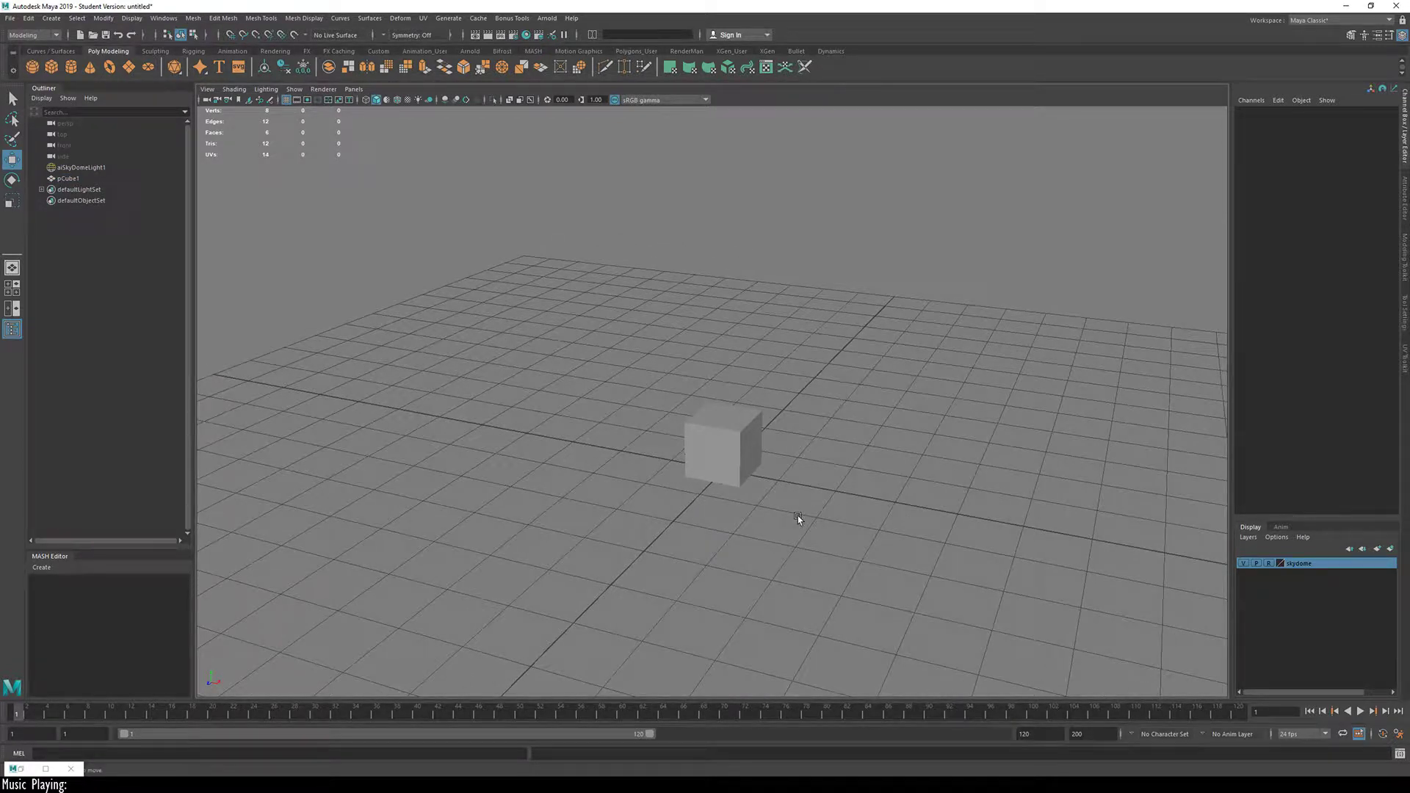
Step: Inspect the cube's placement on the grid from several angles
{"action": "left_click", "coordinate": [740, 438]}
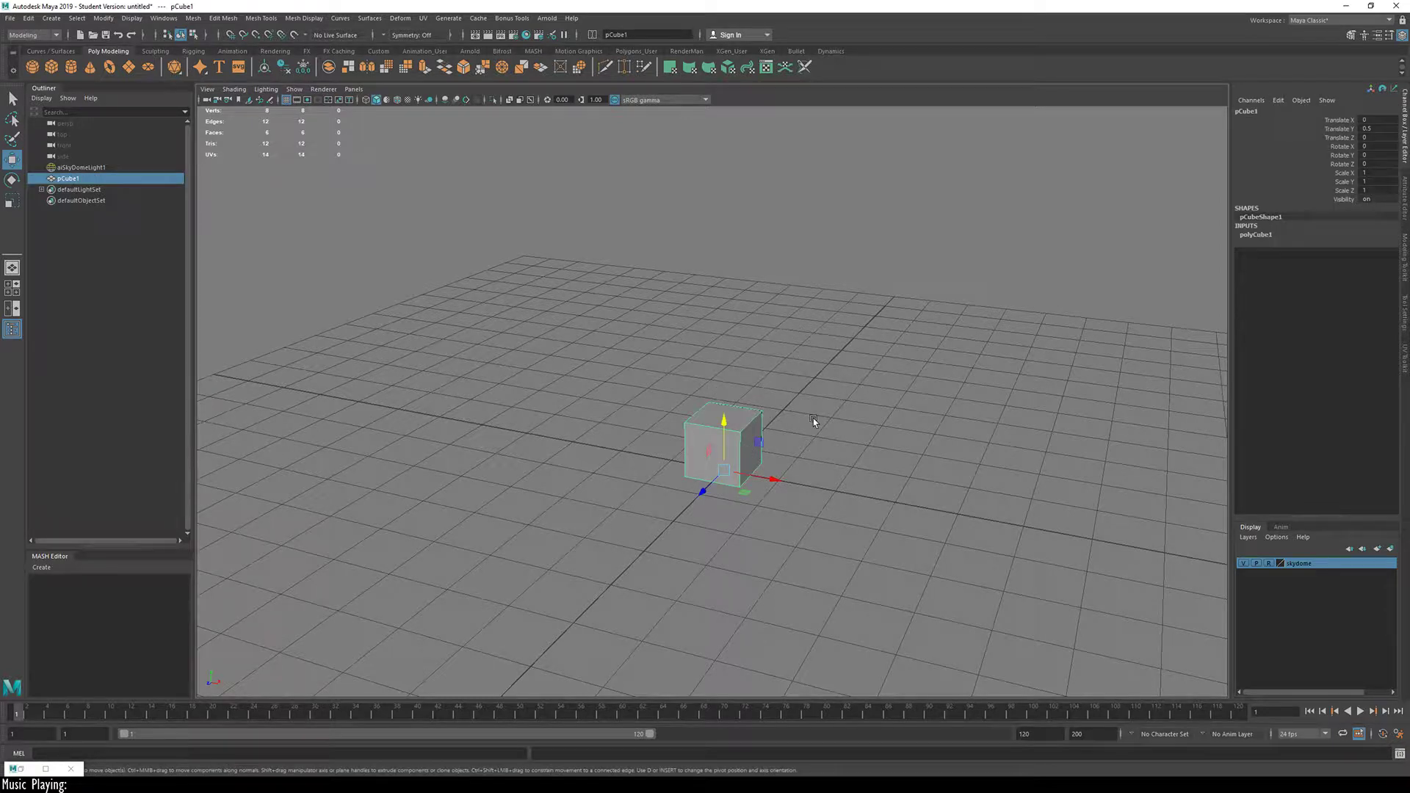
{"action": "left_click", "coordinate": [838, 373]}
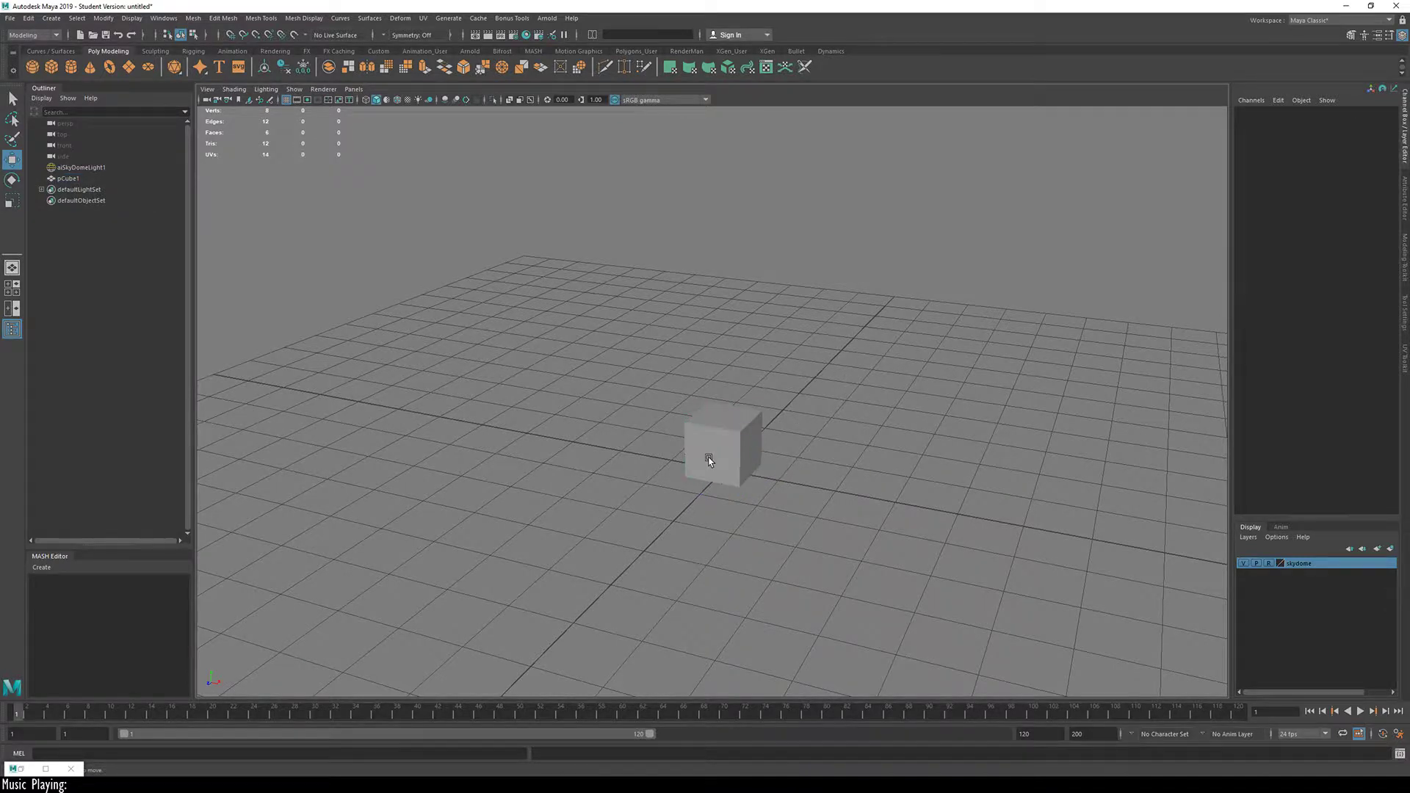
{"action": "left_click", "coordinate": [710, 459]}
{"action": "left_click_drag", "start_coordinate": [762, 438], "coordinate": [819, 459], "text": "alt"}
{"action": "right_click_drag", "start_coordinate": [819, 459], "coordinate": [915, 457], "text": "alt"}
{"action": "middle_click_drag", "start_coordinate": [724, 459], "coordinate": [721, 337], "text": "alt"}
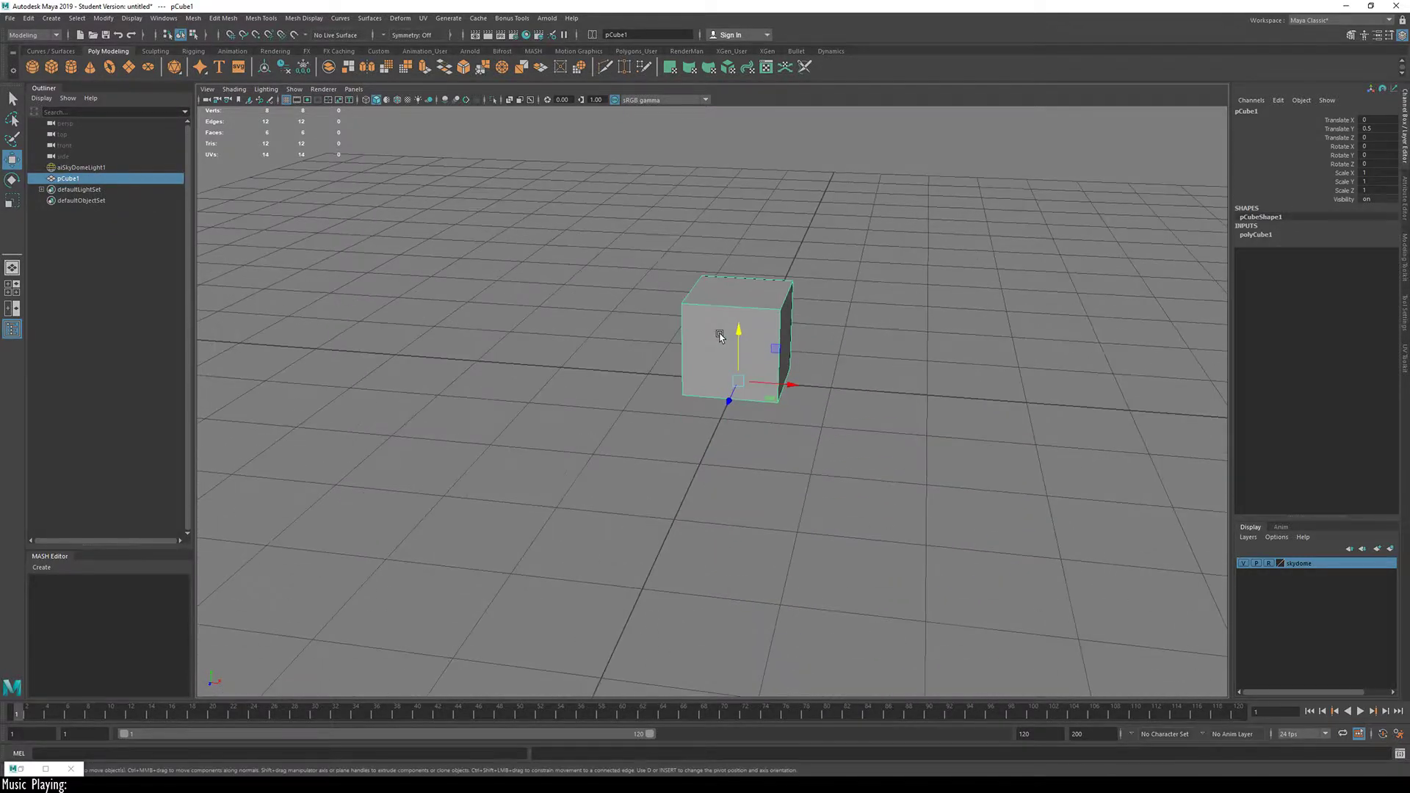
{"action": "left_click_drag", "start_coordinate": [721, 354], "coordinate": [759, 435], "text": "alt"}
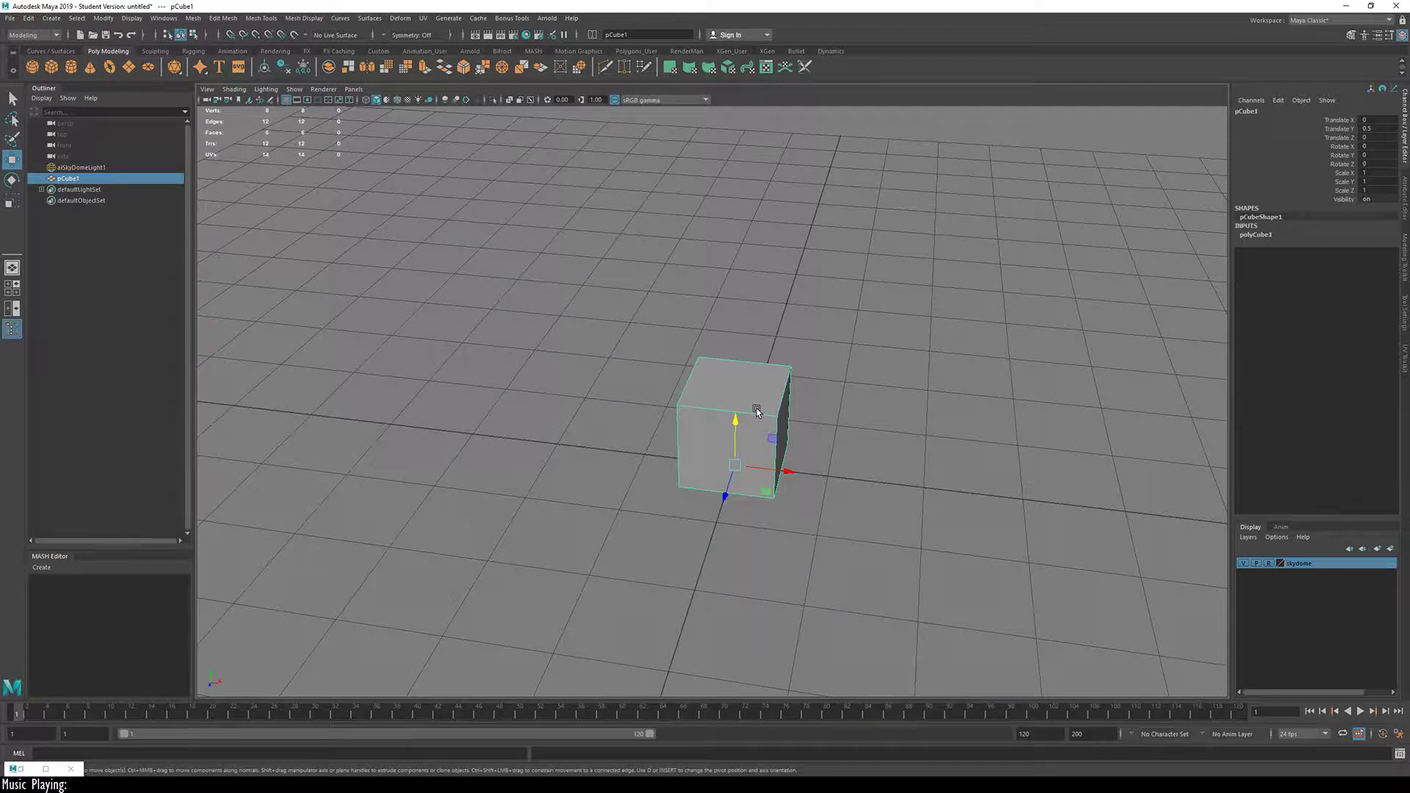
{"action": "left_click_drag", "start_coordinate": [756, 412], "coordinate": [485, 418], "text": "alt"}
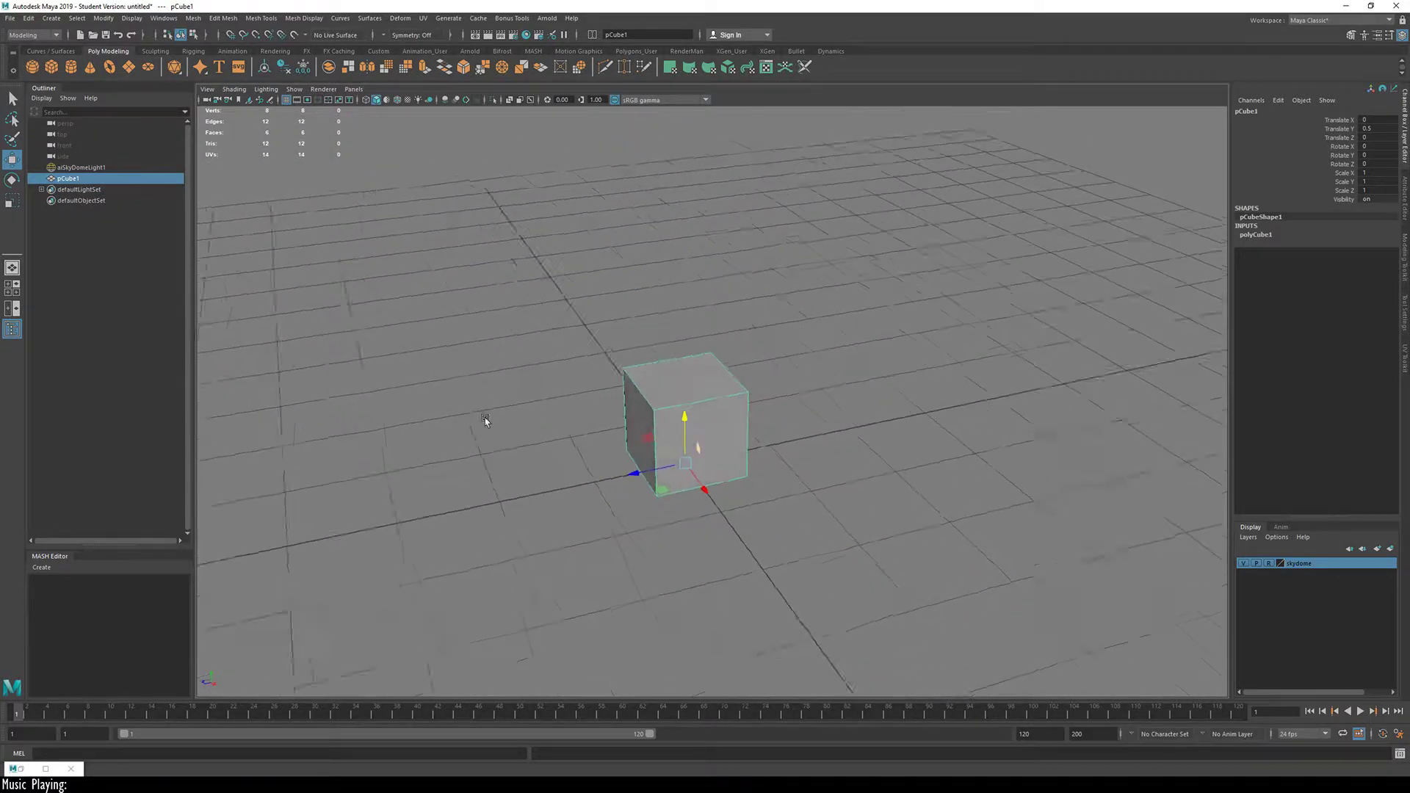
{"action": "left_click_drag", "start_coordinate": [686, 421], "coordinate": [721, 456], "text": "alt"}
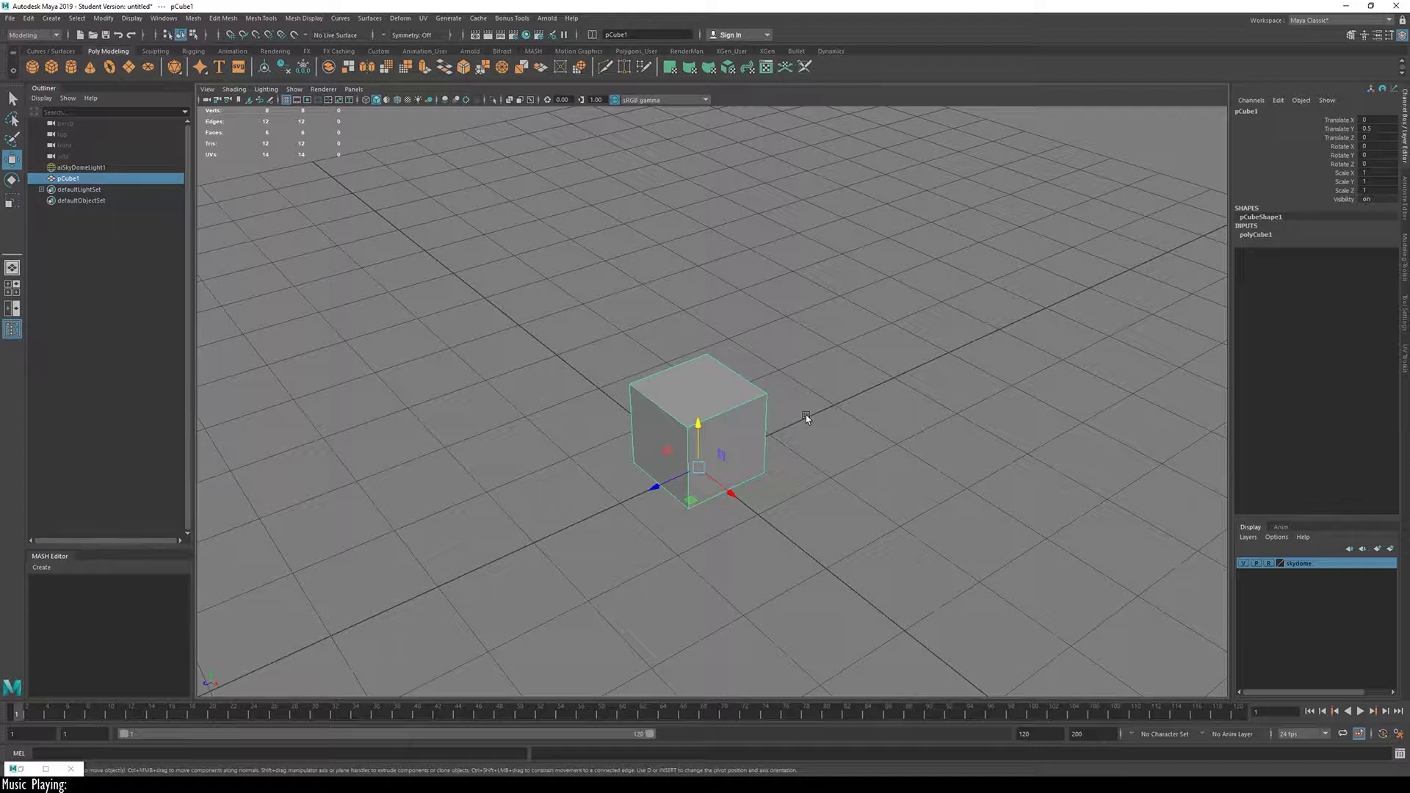
{"action": "left_click_drag", "start_coordinate": [788, 467], "coordinate": [820, 499], "text": "alt"}
{"action": "scroll", "coordinate": [809, 476], "scroll_direction": "down", "scroll_amount": 3}
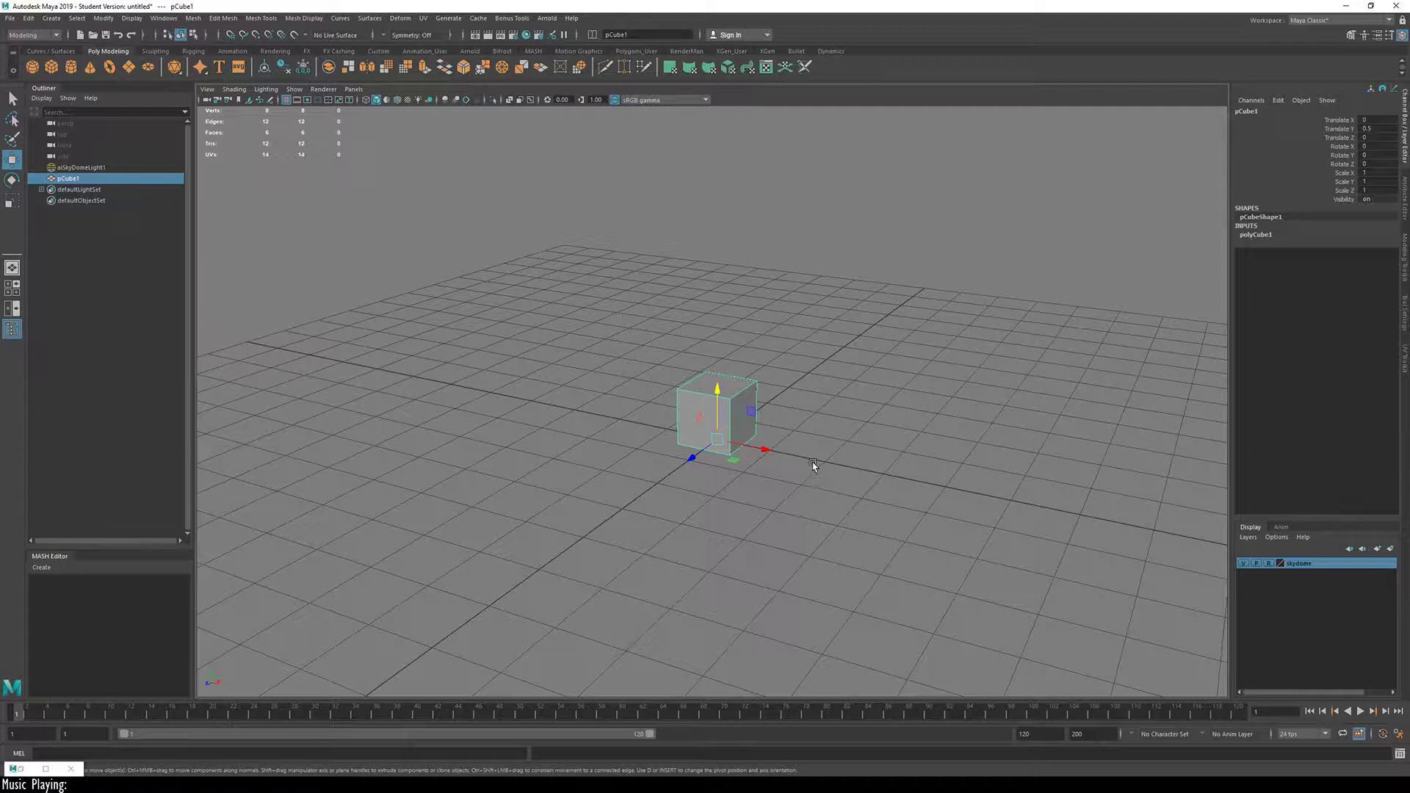
Step: Stretch the cube into an elongated box by moving its back face outward along the Z axis
{"action": "left_click_drag", "start_coordinate": [850, 444], "coordinate": [481, 492], "text": "alt"}
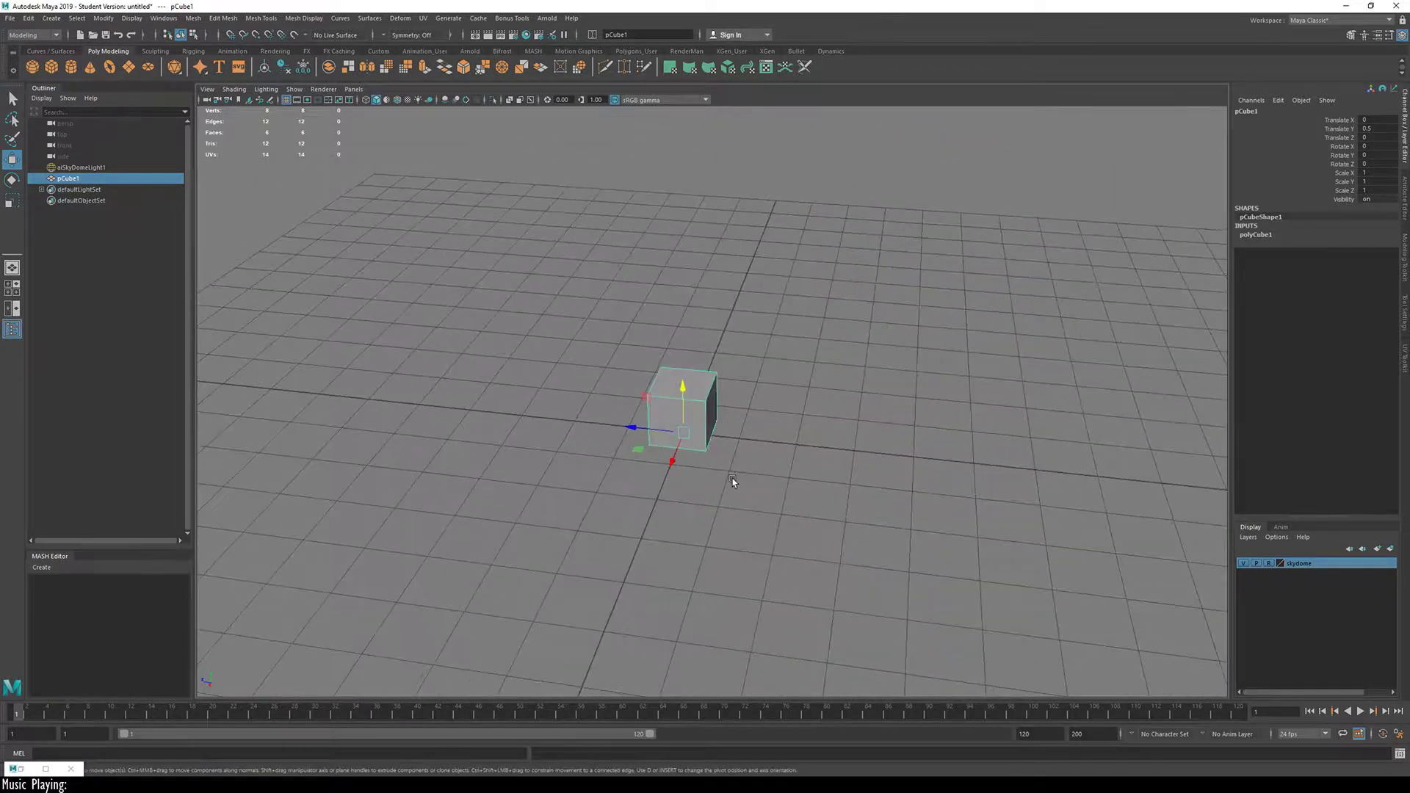
{"action": "key", "text": "F11"}
{"action": "left_click", "coordinate": [708, 418]}
{"action": "left_click_drag", "start_coordinate": [728, 471], "coordinate": [689, 476], "text": "alt"}
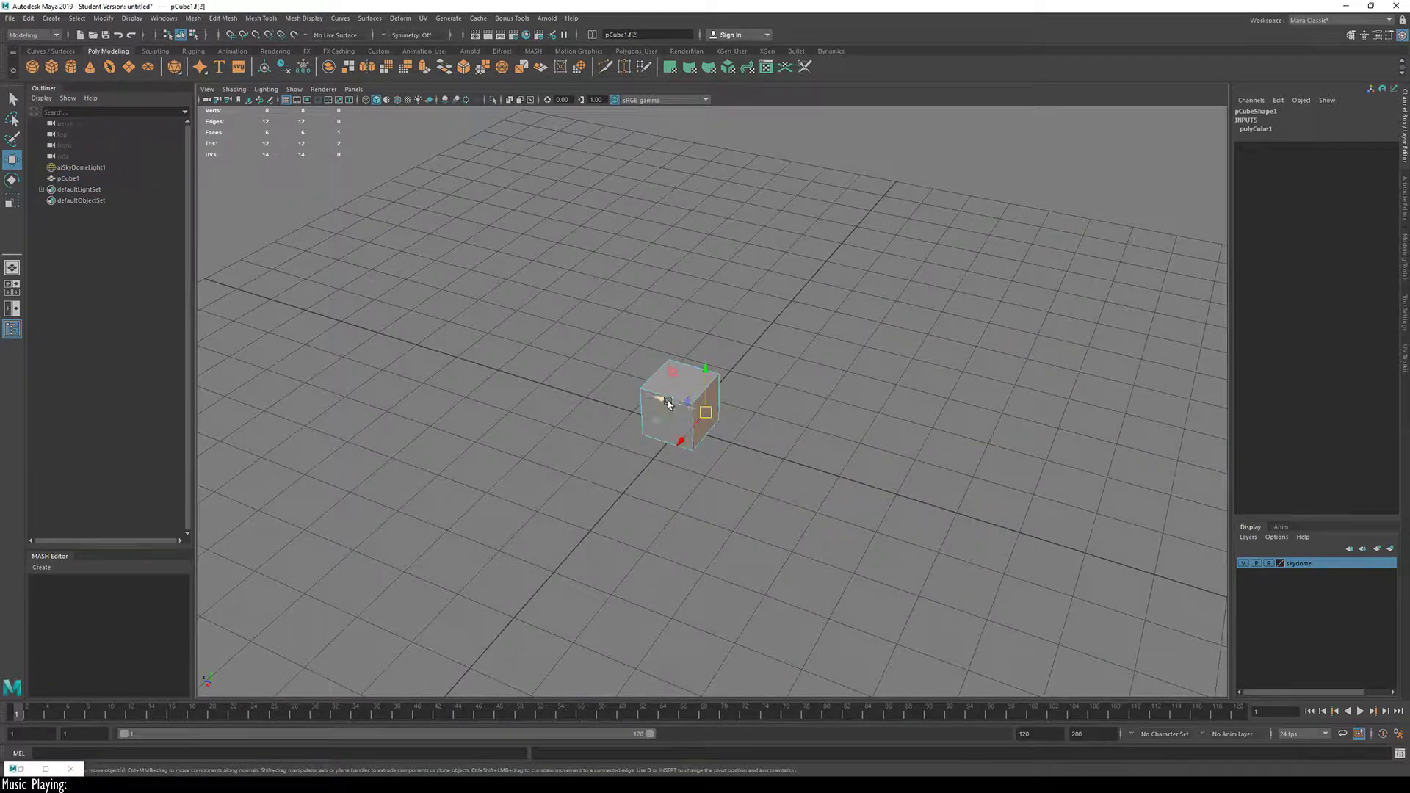
{"action": "left_click_drag", "start_coordinate": [661, 399], "coordinate": [1037, 441]}
{"action": "left_click_drag", "start_coordinate": [1007, 507], "coordinate": [791, 425]}
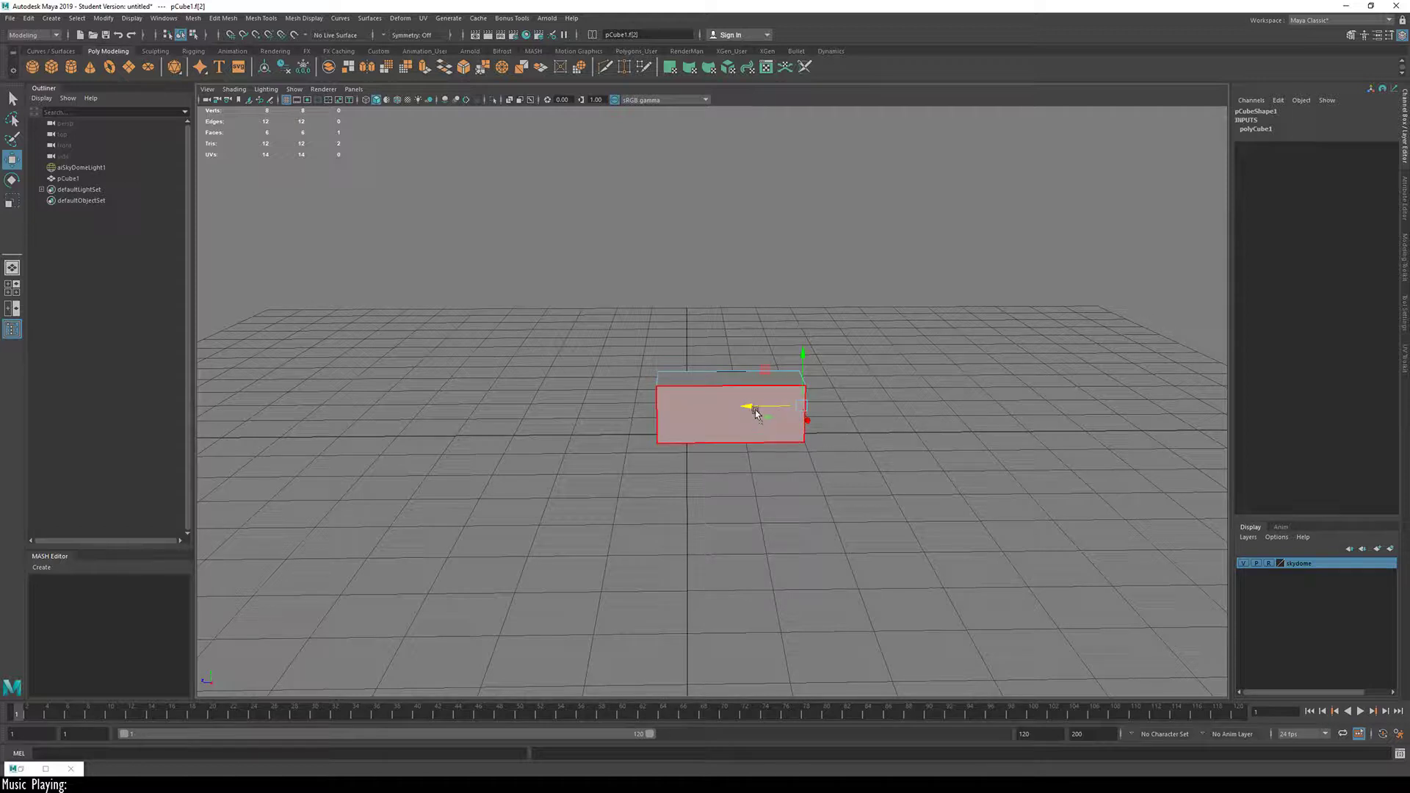
Step: Scale the box uniformly to 0.5 on all three axes and nudge it to about Translate X 0.011
{"action": "key", "text": "F8"}
{"action": "key", "text": "r"}
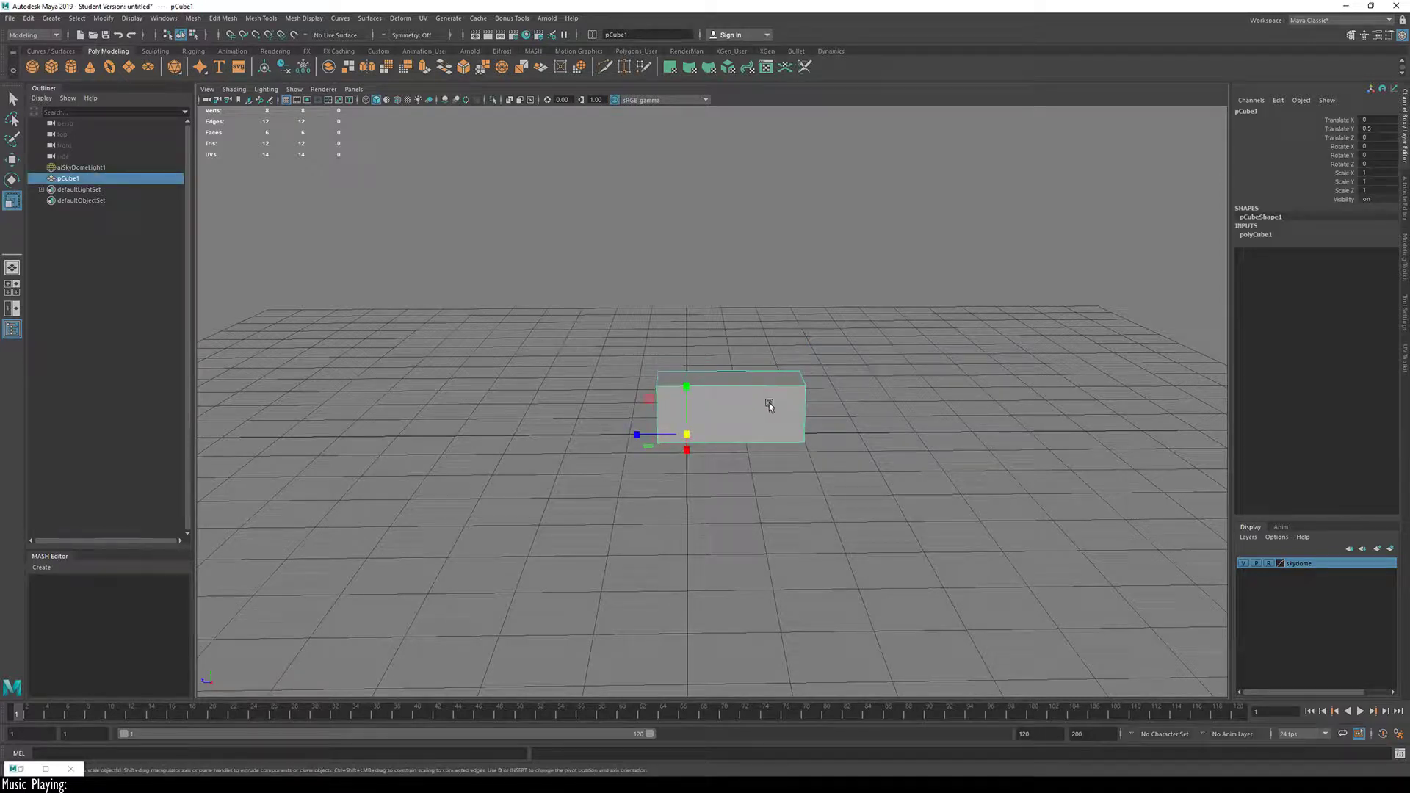
{"action": "left_click_drag", "start_coordinate": [689, 436], "coordinate": [665, 446]}
{"action": "left_click_drag", "start_coordinate": [620, 453], "coordinate": [642, 449]}
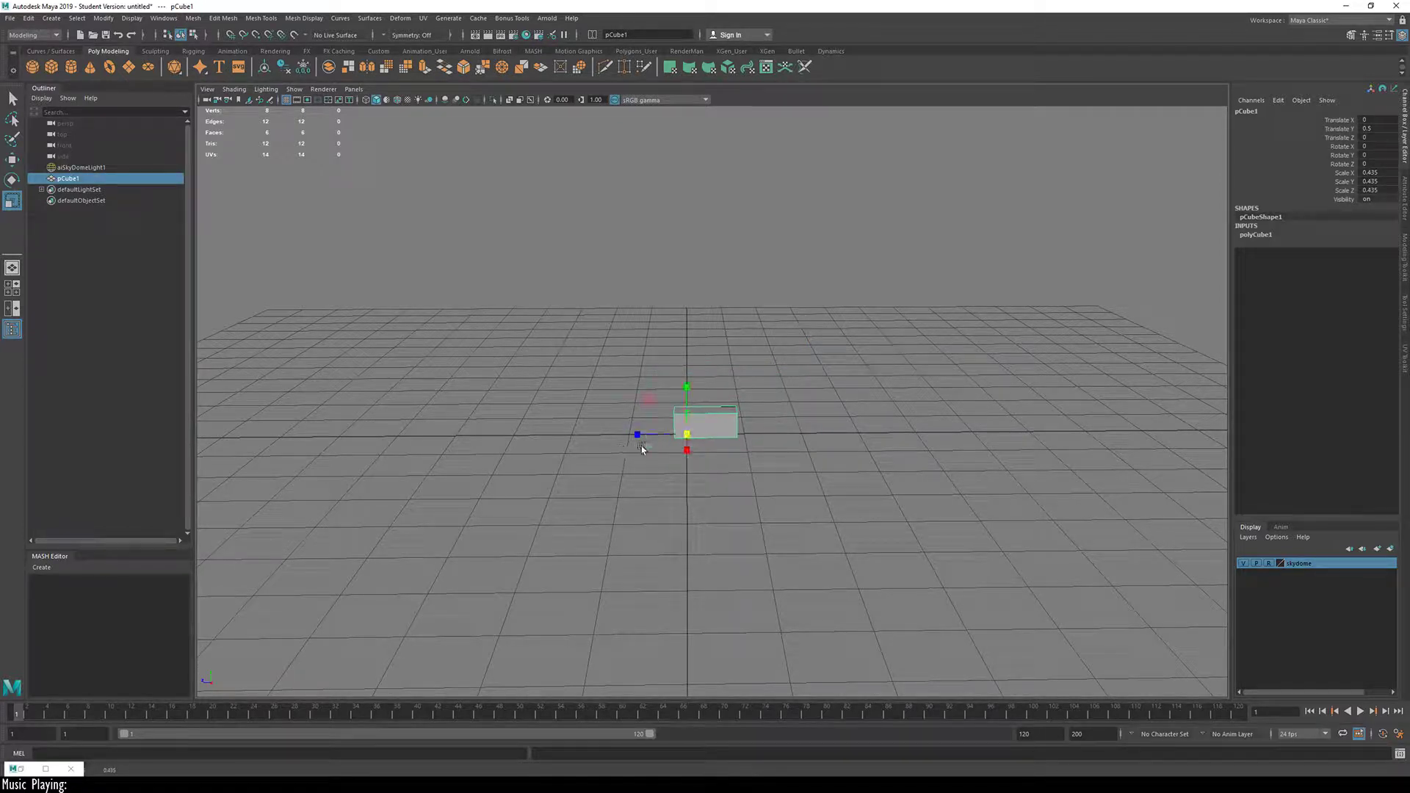
{"action": "left_click_drag", "start_coordinate": [1368, 175], "coordinate": [1376, 182]}
{"action": "key", "text": "Return"}
{"action": "scroll", "coordinate": [818, 481], "scroll_direction": "up", "scroll_amount": 5}
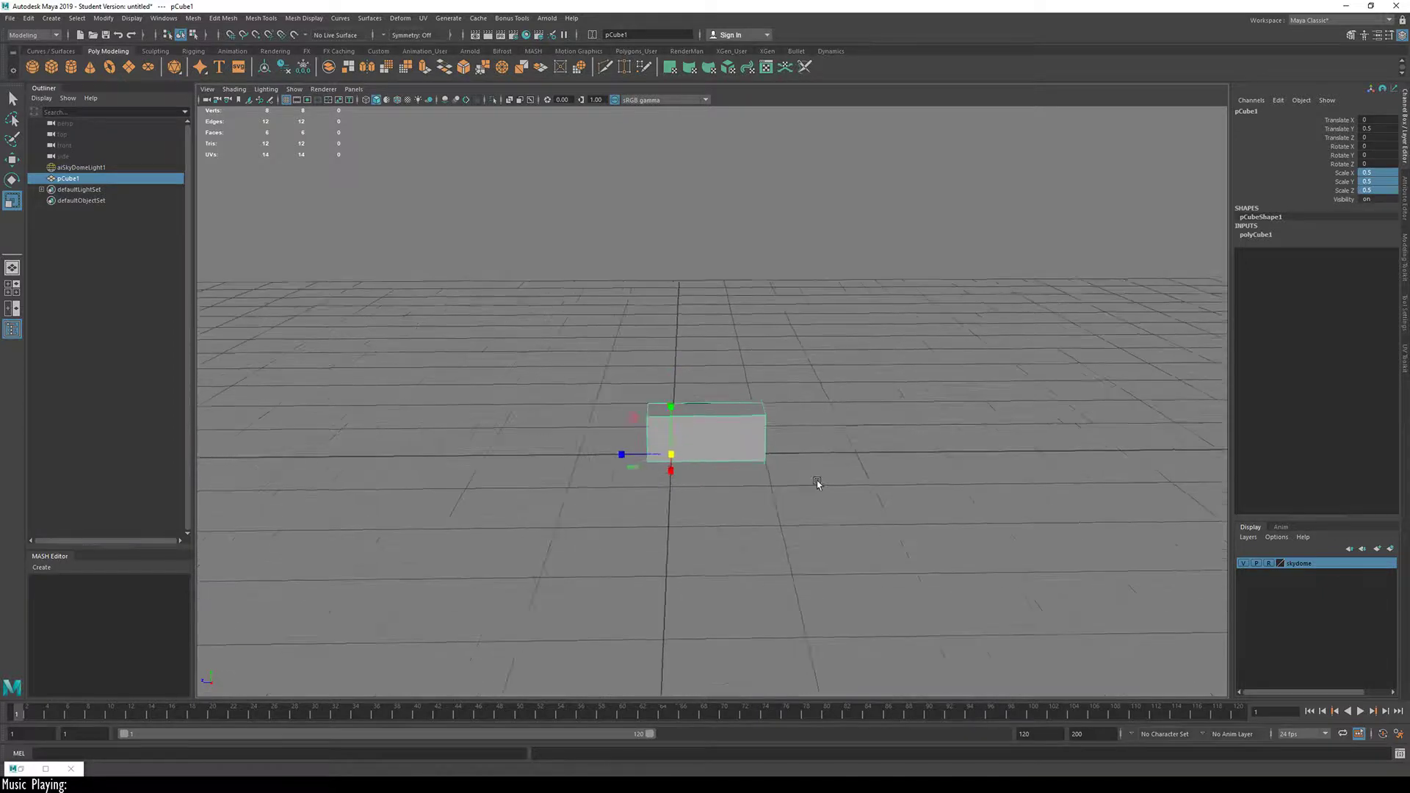
{"action": "key", "text": "f"}
{"action": "right_click_drag", "start_coordinate": [839, 441], "coordinate": [431, 480], "text": "alt"}
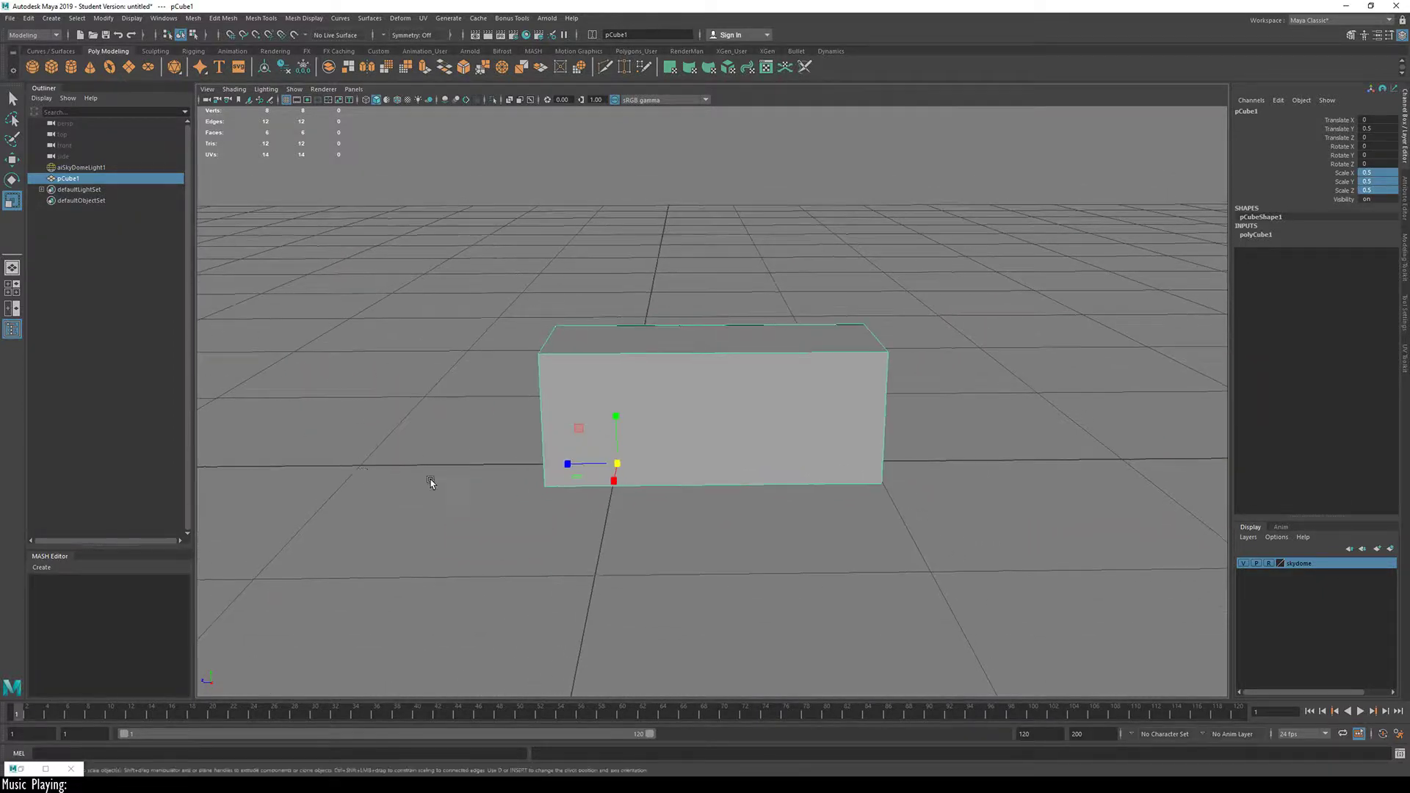
{"action": "left_click_drag", "start_coordinate": [431, 481], "coordinate": [1043, 538], "text": "alt"}
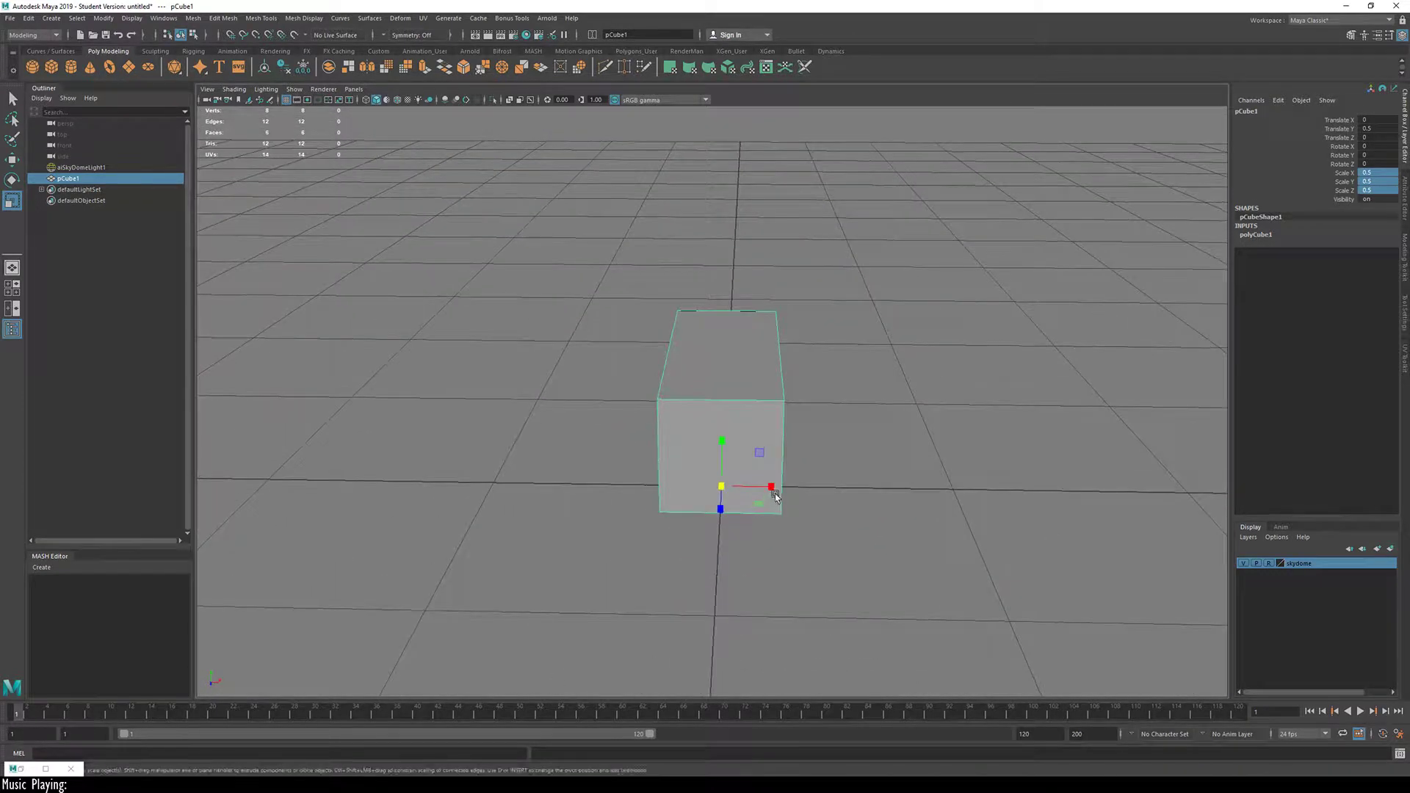
{"action": "key", "text": "w"}
{"action": "left_click_drag", "start_coordinate": [768, 486], "coordinate": [759, 547]}
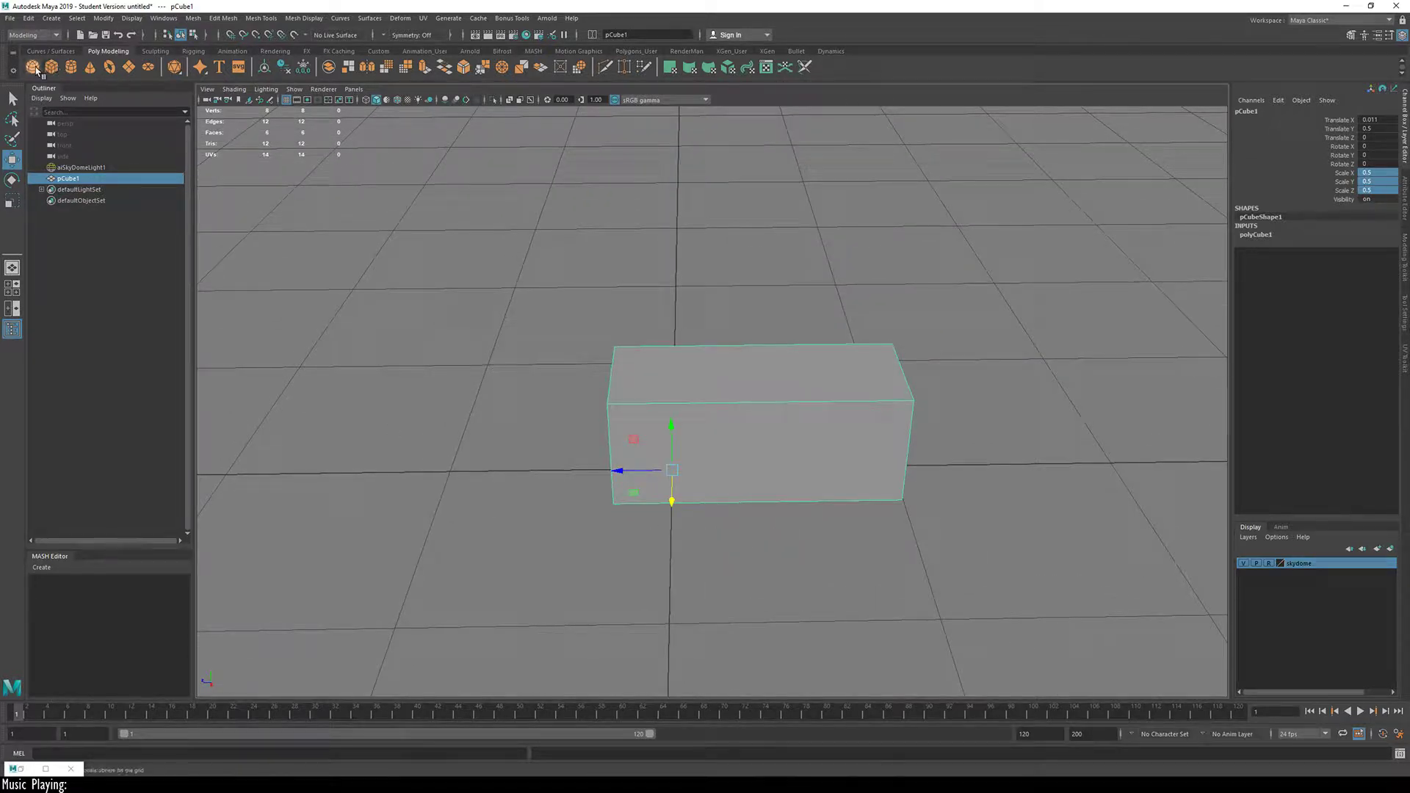
Step: Create a polygon sphere at the origin with a smaller radius and fewer axis and height subdivisions
{"action": "left_click", "coordinate": [32, 67]}
{"action": "key", "text": "t"}
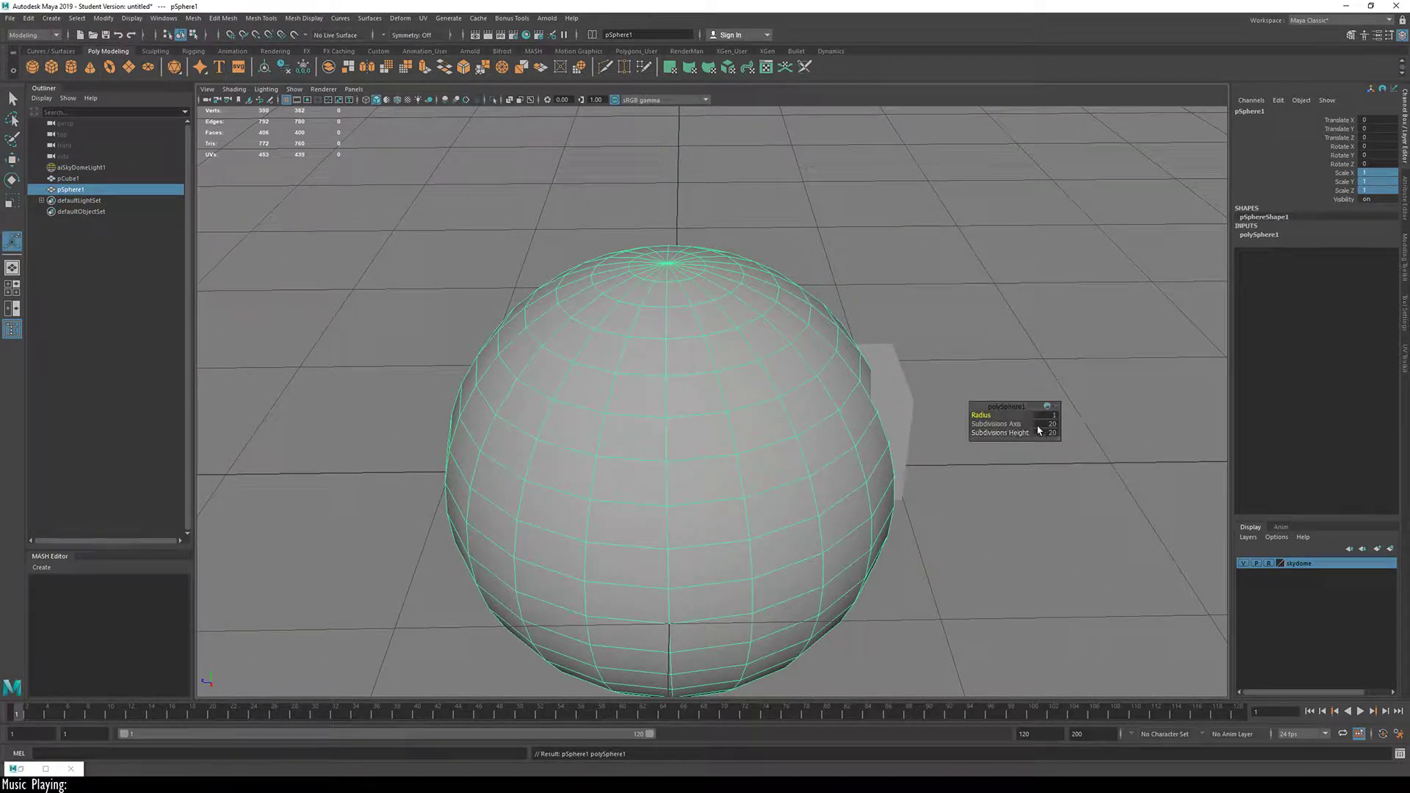
{"action": "mouse_move", "coordinate": [1017, 424]}
{"action": "left_mouse_down"}
{"action": "mouse_move", "coordinate": [968, 437]}
{"action": "mouse_move", "coordinate": [994, 425]}
{"action": "mouse_move", "coordinate": [957, 414]}
{"action": "mouse_move", "coordinate": [1000, 416]}
{"action": "left_mouse_up"}
{"action": "key", "text": "w"}
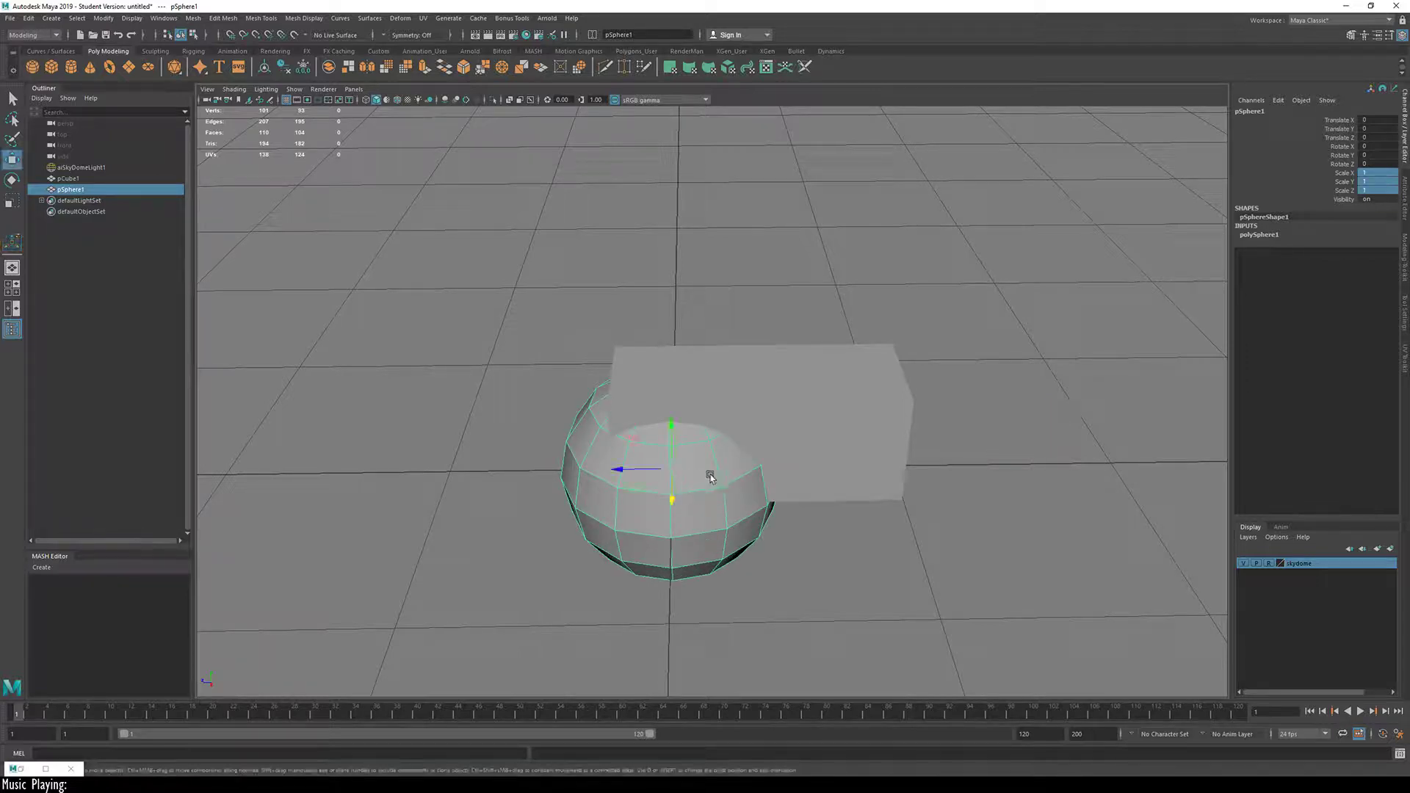
Step: Move the sphere to the front end of the box, about Translate Y 0.238 and Z 0.575, and select the box
{"action": "left_click_drag", "start_coordinate": [626, 438], "coordinate": [498, 393]}
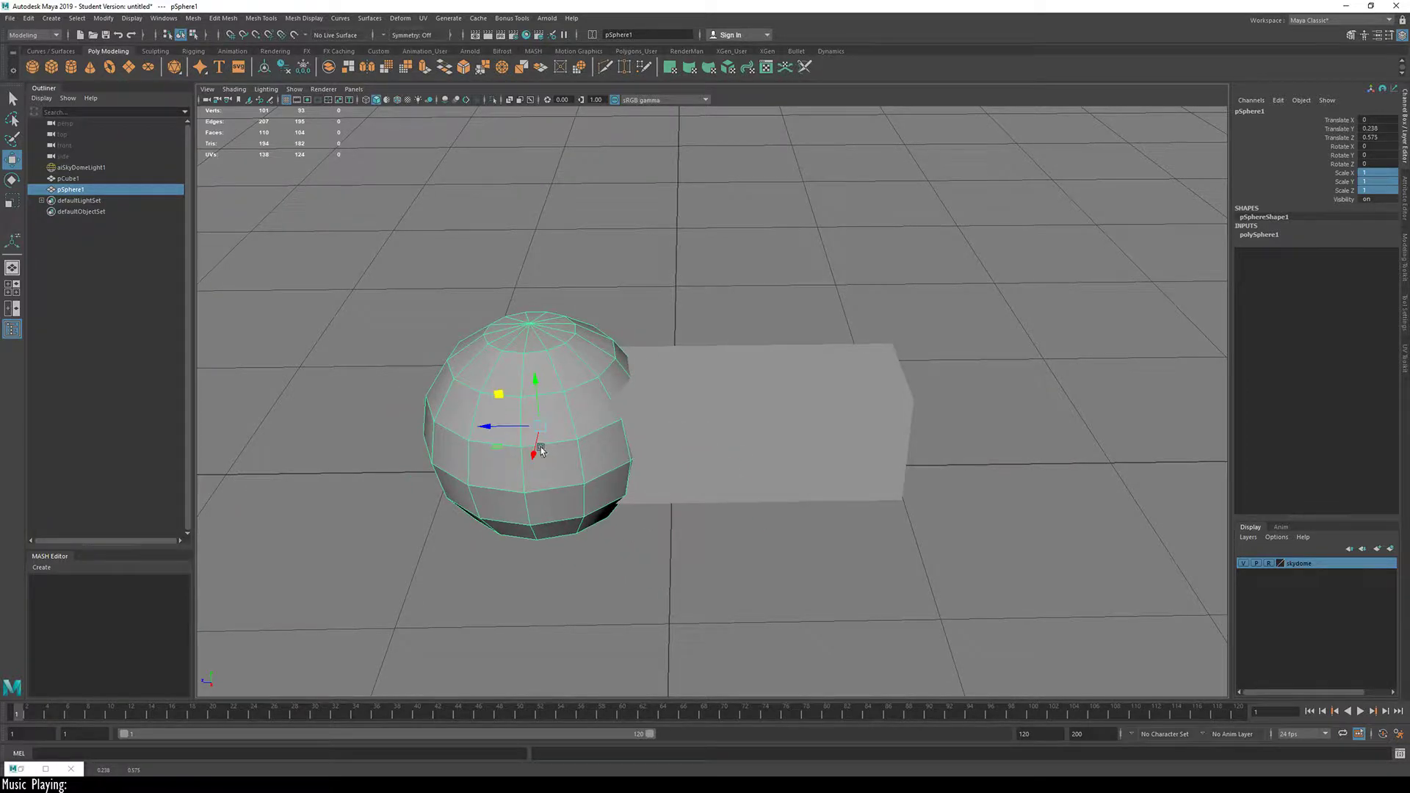
{"action": "left_click_drag", "start_coordinate": [536, 450], "coordinate": [680, 491], "text": "alt"}
{"action": "left_click", "coordinate": [697, 437]}
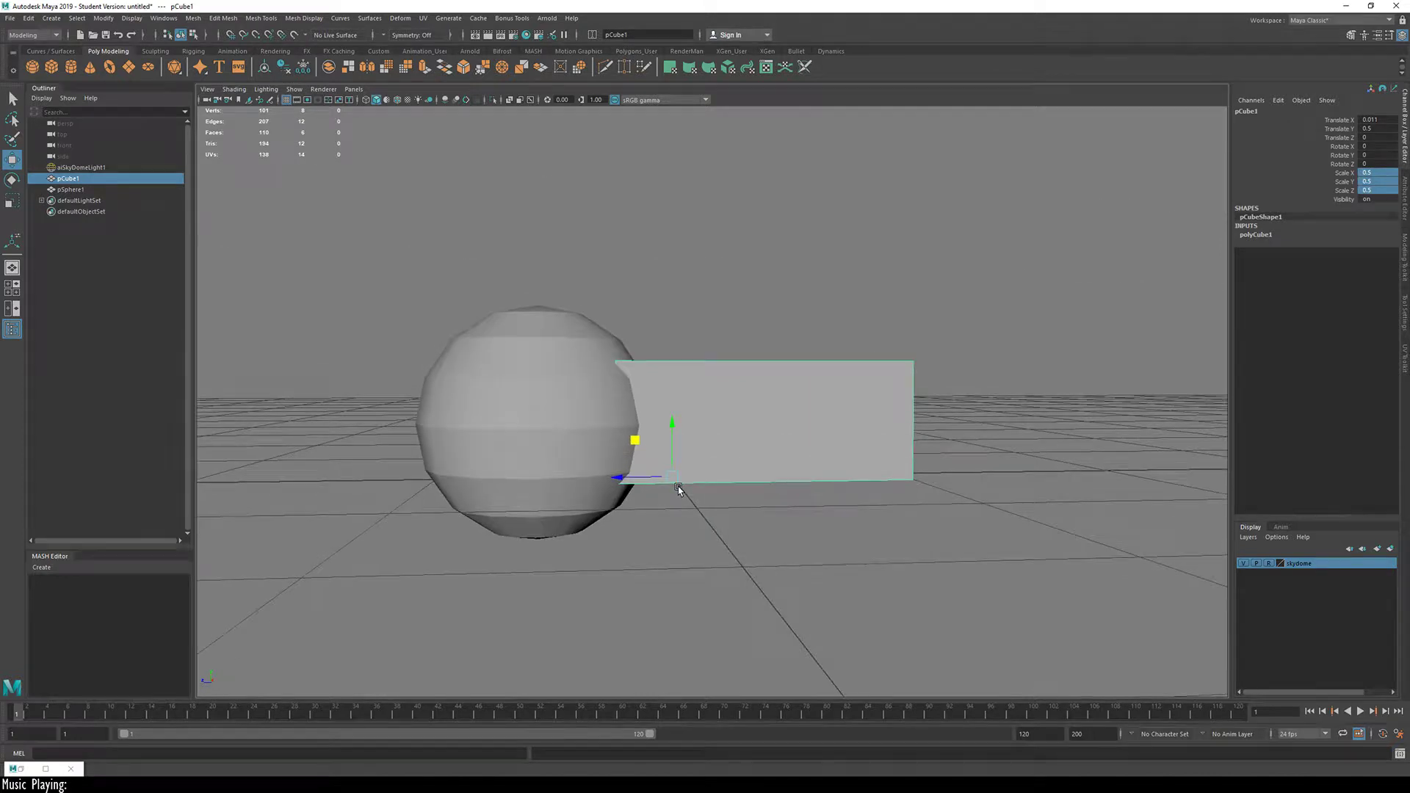
Step: Scale the sphere uniformly to 0.78 and move it along Z to about Translate Z 0.501, overlapping the box's end
{"action": "left_click", "coordinate": [584, 430]}
{"action": "left_click_drag", "start_coordinate": [529, 423], "coordinate": [498, 425]}
{"action": "key", "text": "w"}
{"action": "left_click_drag", "start_coordinate": [618, 466], "coordinate": [728, 461], "text": "alt"}
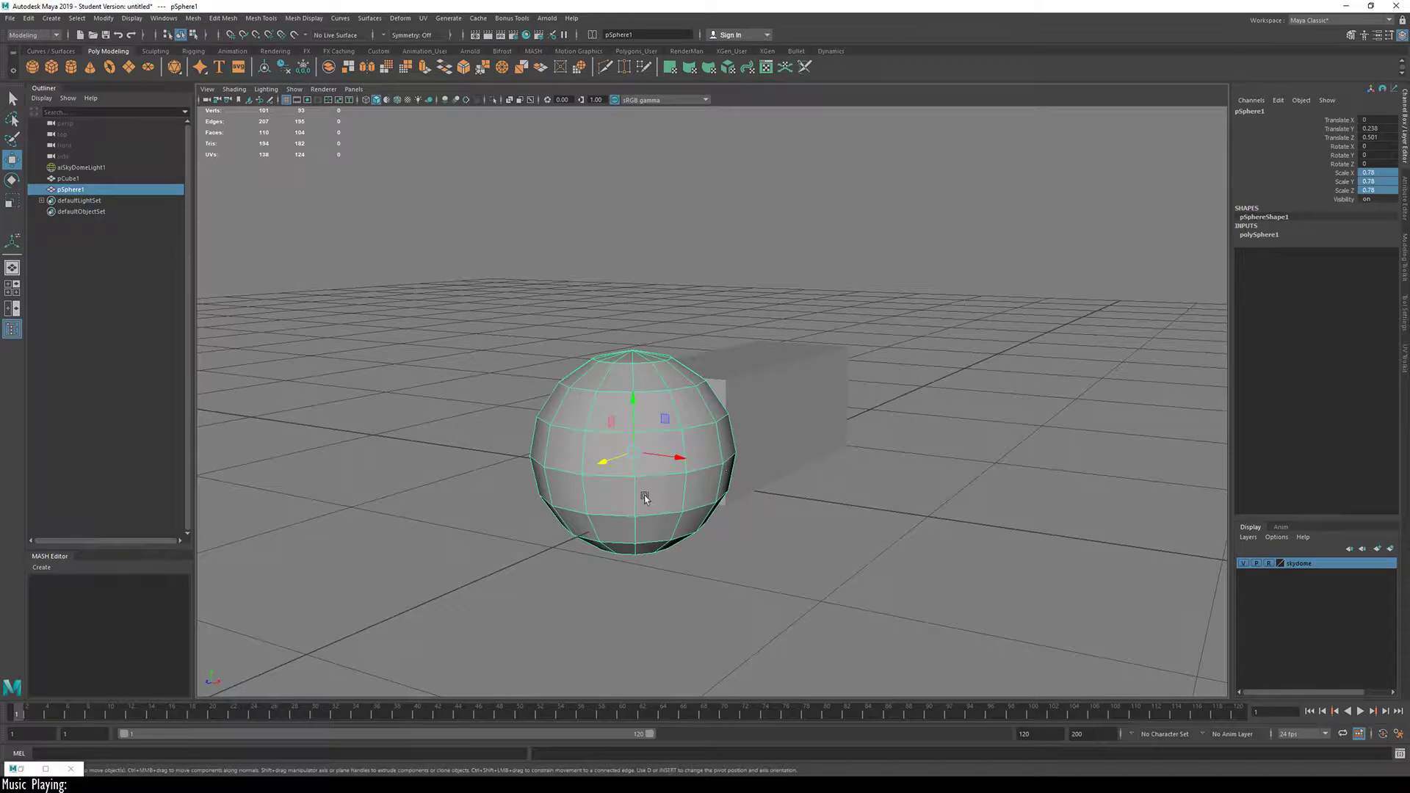
{"action": "left_click_drag", "start_coordinate": [645, 499], "coordinate": [509, 507], "text": "alt"}
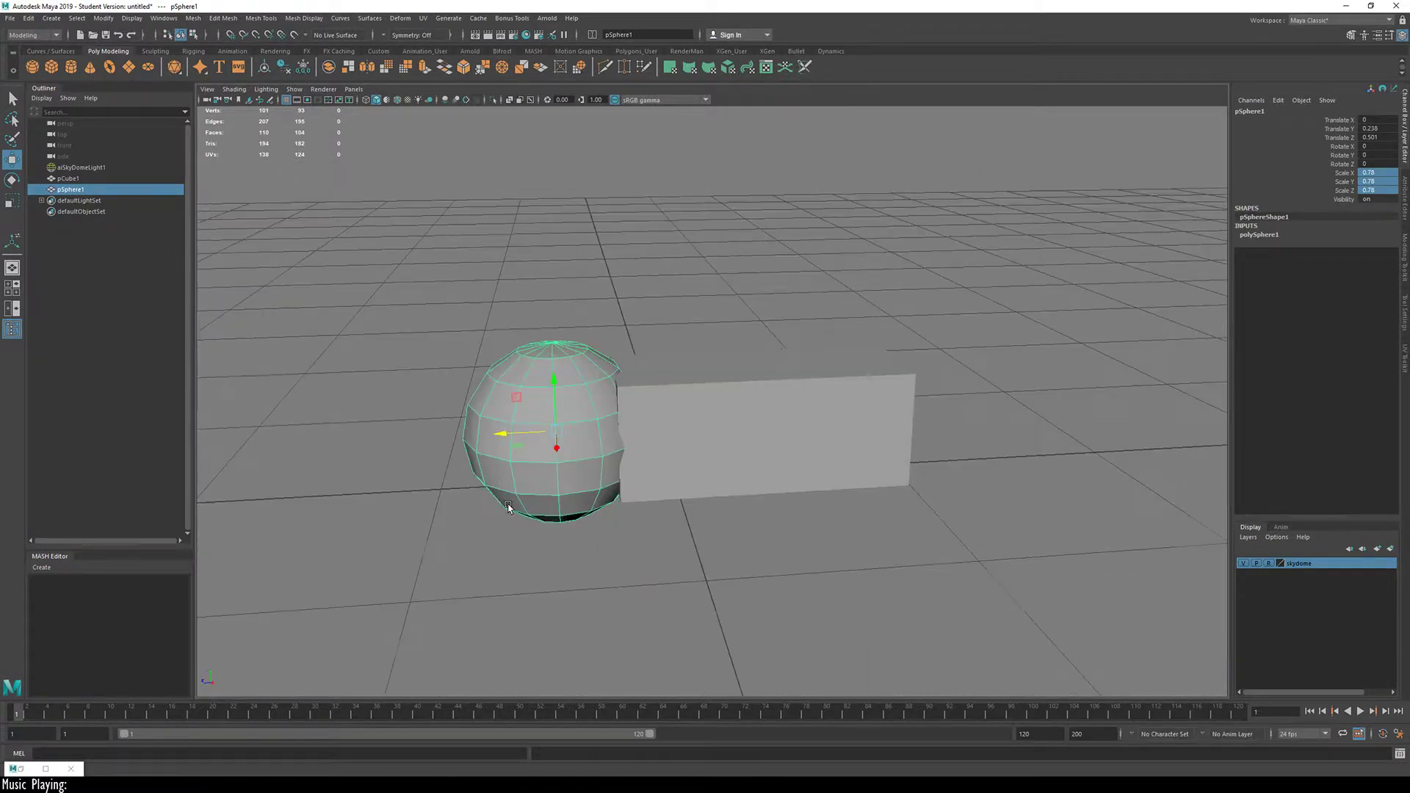
Step: Rotate the sphere to -90 on the X axis so its pole points along the box's length
{"action": "key", "text": "e"}
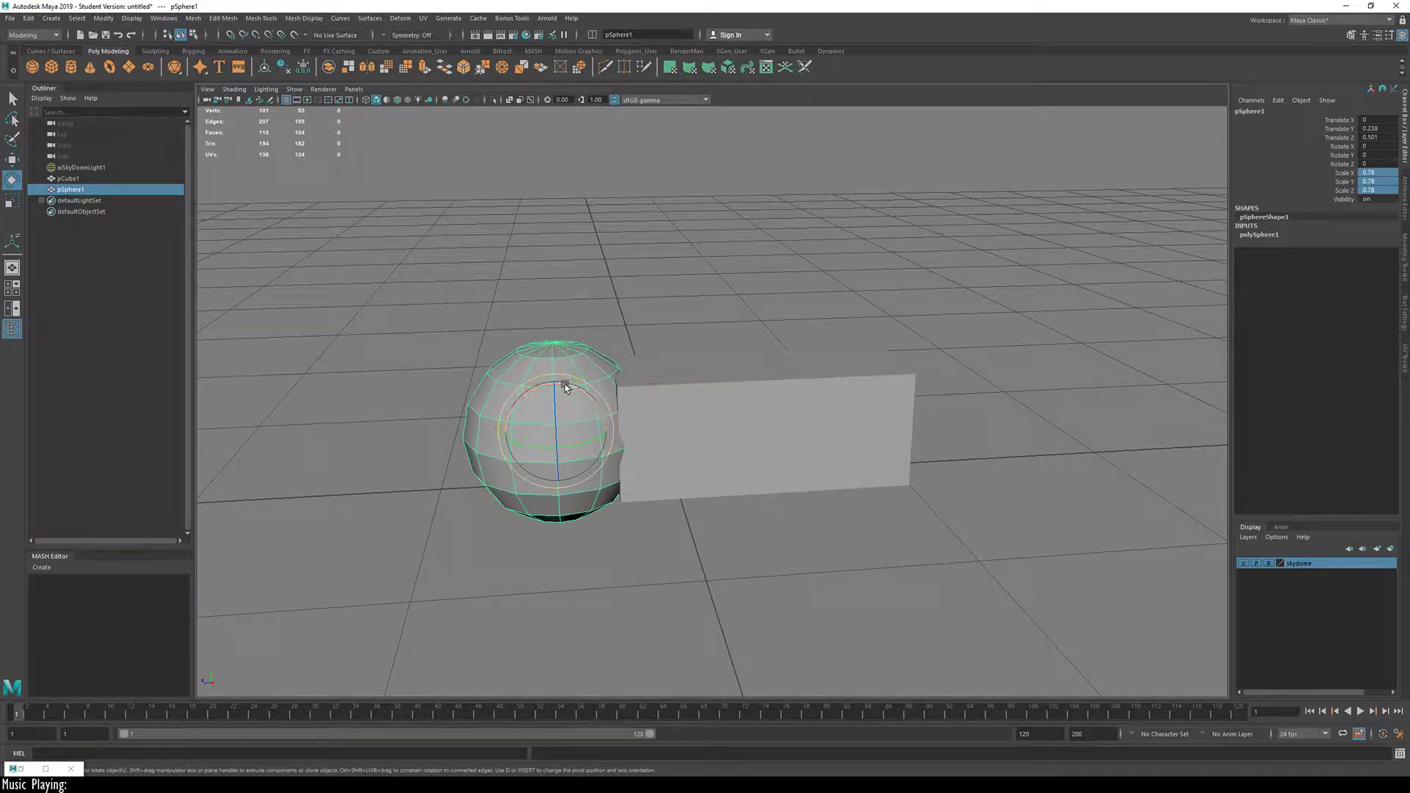
{"action": "left_click_drag", "start_coordinate": [566, 387], "coordinate": [629, 403]}
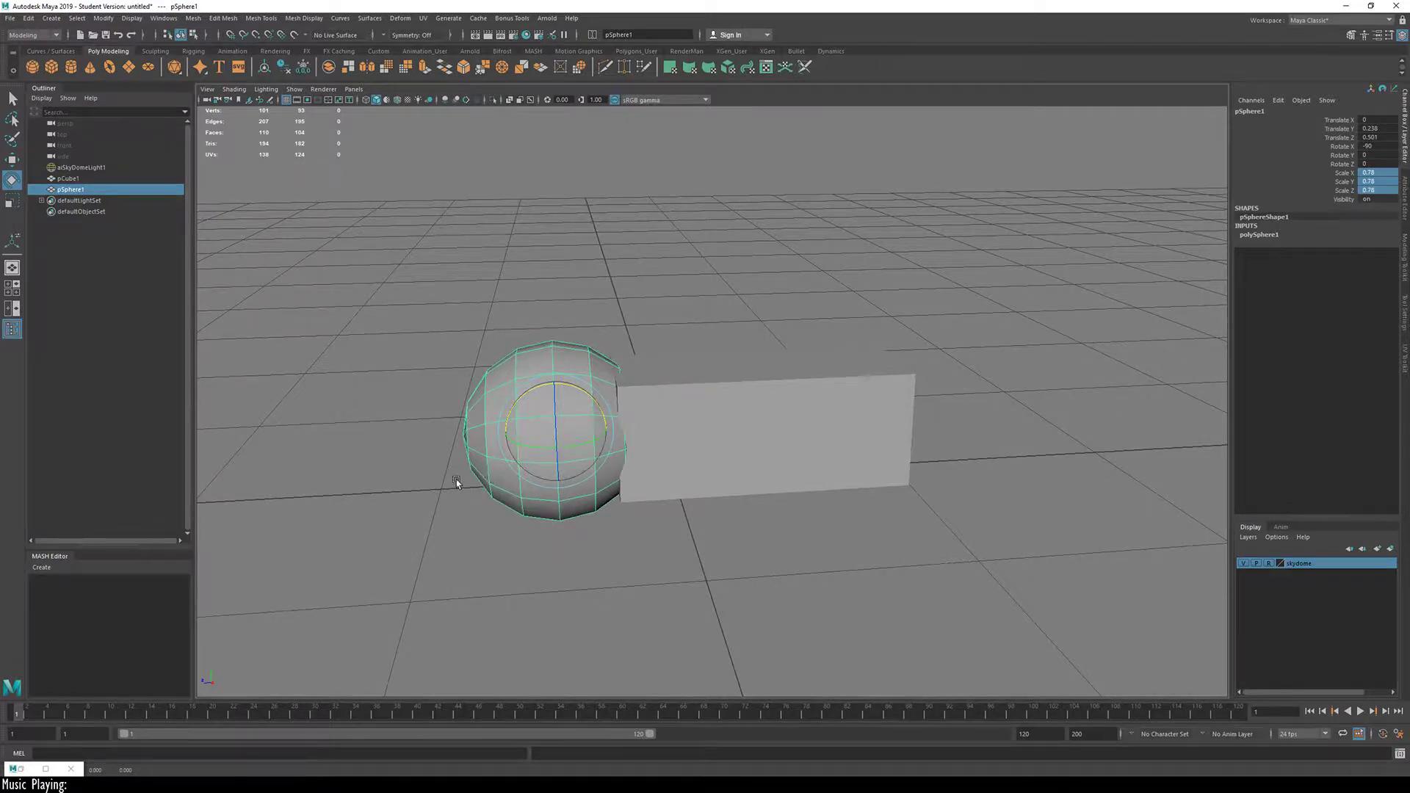
{"action": "left_click_drag", "start_coordinate": [457, 482], "coordinate": [550, 511], "text": "alt"}
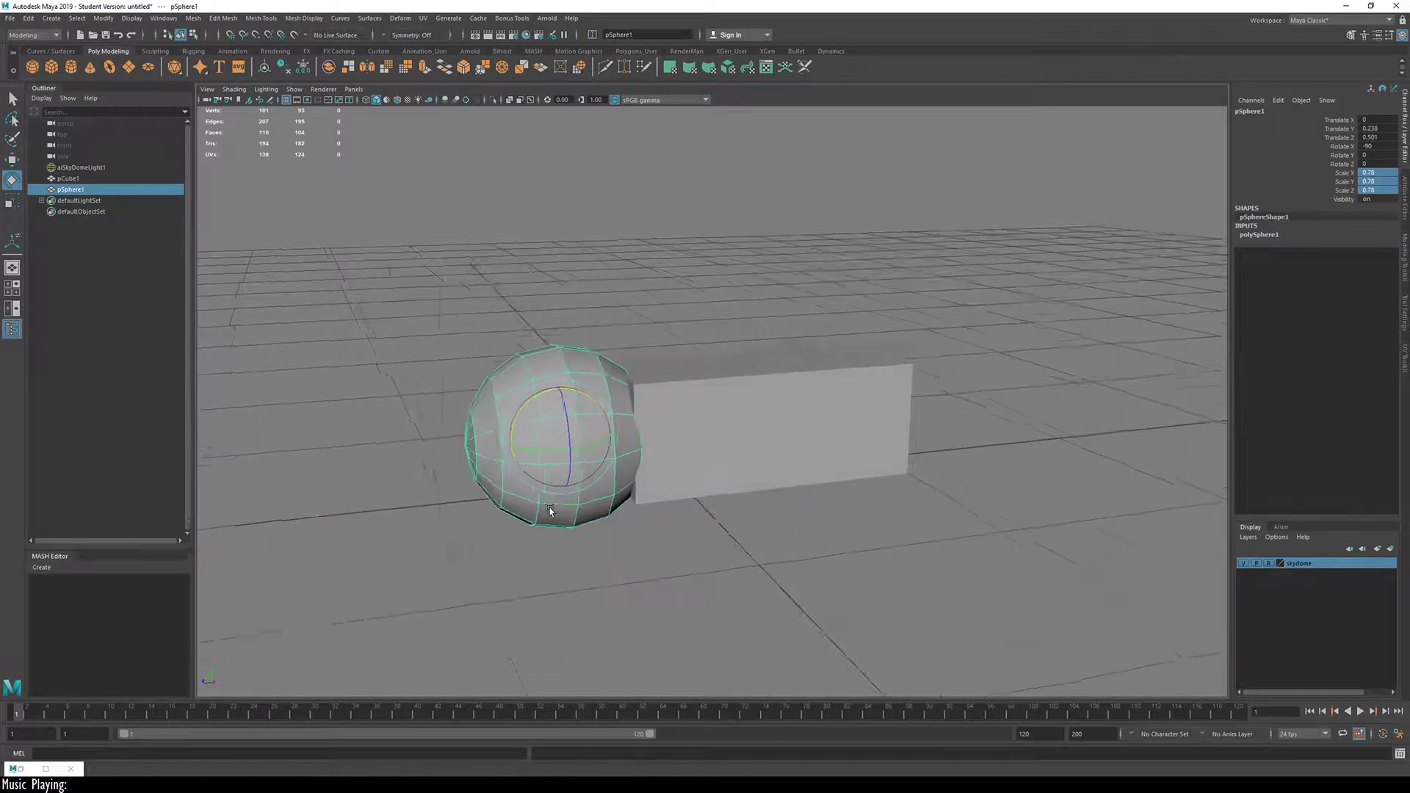
Step: Reduce the sphere to 9 axis subdivisions and 6 height subdivisions
{"action": "key", "text": "t"}
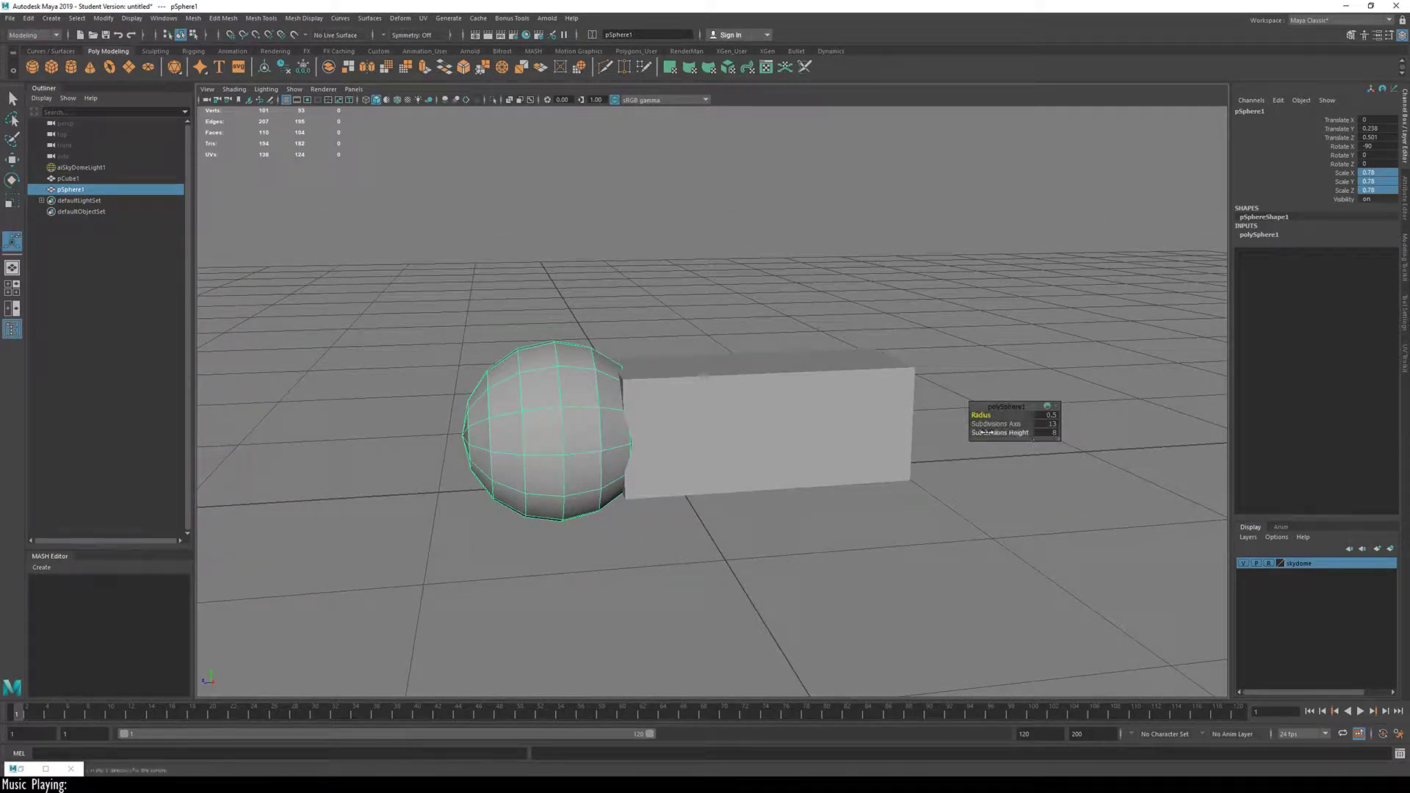
{"action": "left_click_drag", "start_coordinate": [992, 426], "coordinate": [927, 434]}
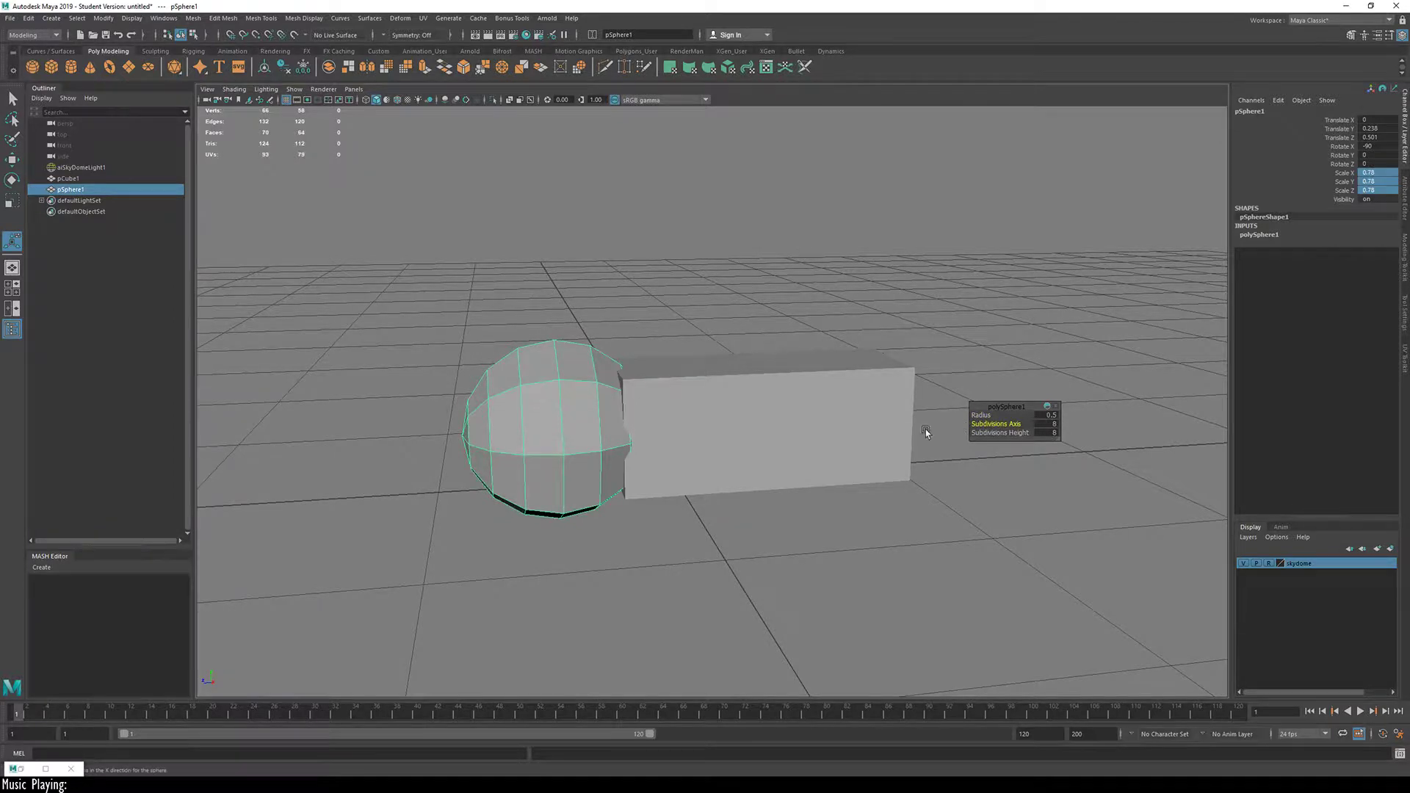
{"action": "left_click_drag", "start_coordinate": [742, 463], "coordinate": [918, 478], "text": "alt"}
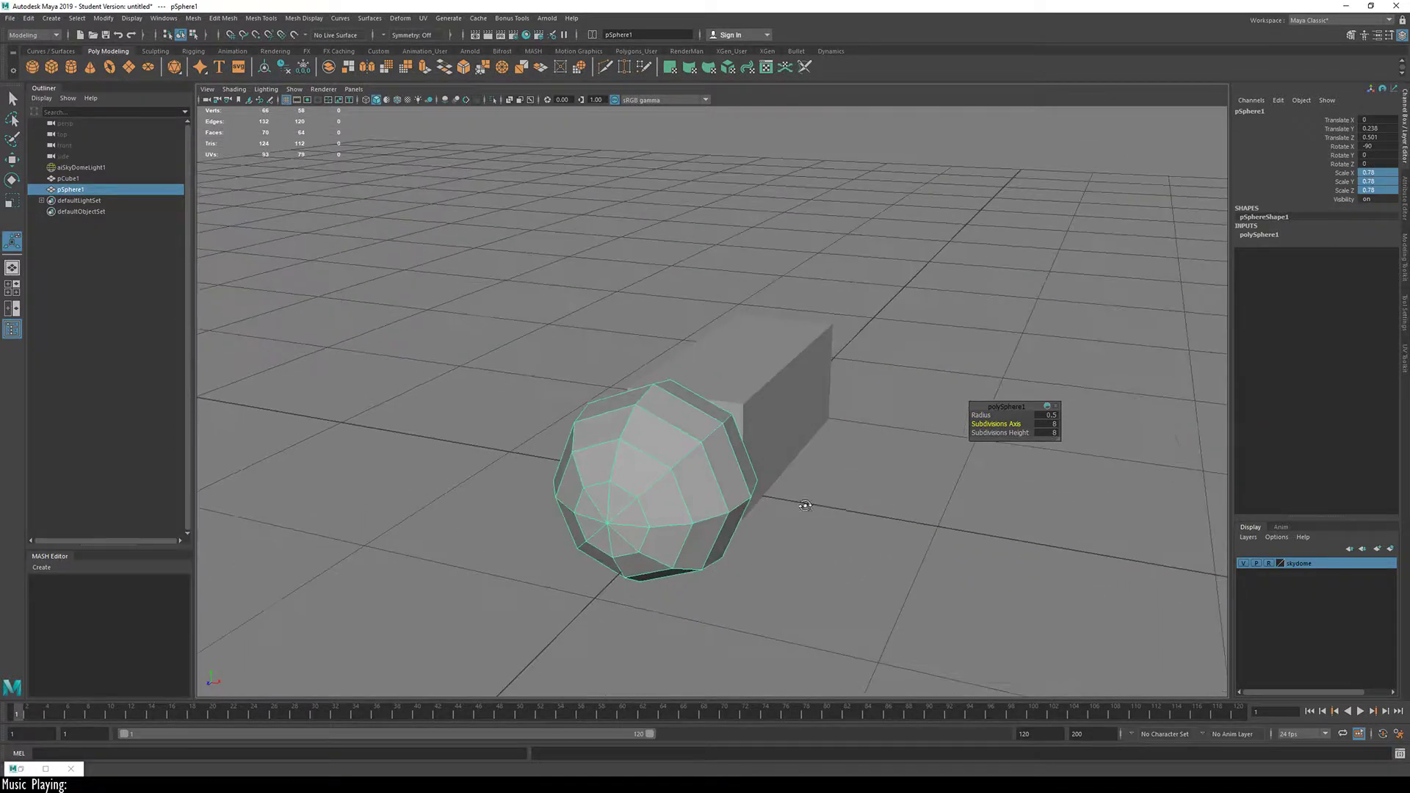
{"action": "left_click_drag", "start_coordinate": [992, 427], "coordinate": [450, 485]}
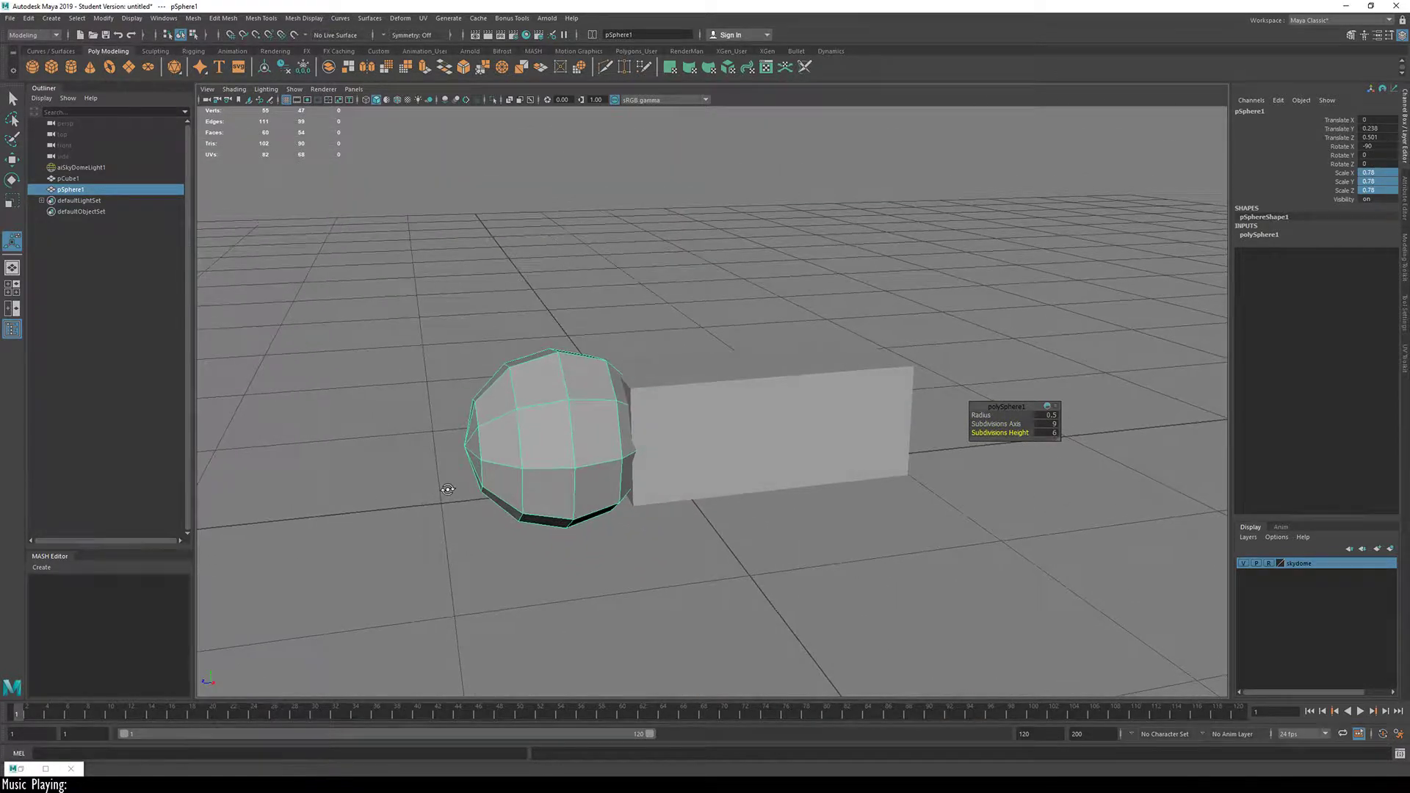
{"action": "left_click_drag", "start_coordinate": [615, 472], "coordinate": [856, 492], "text": "alt"}
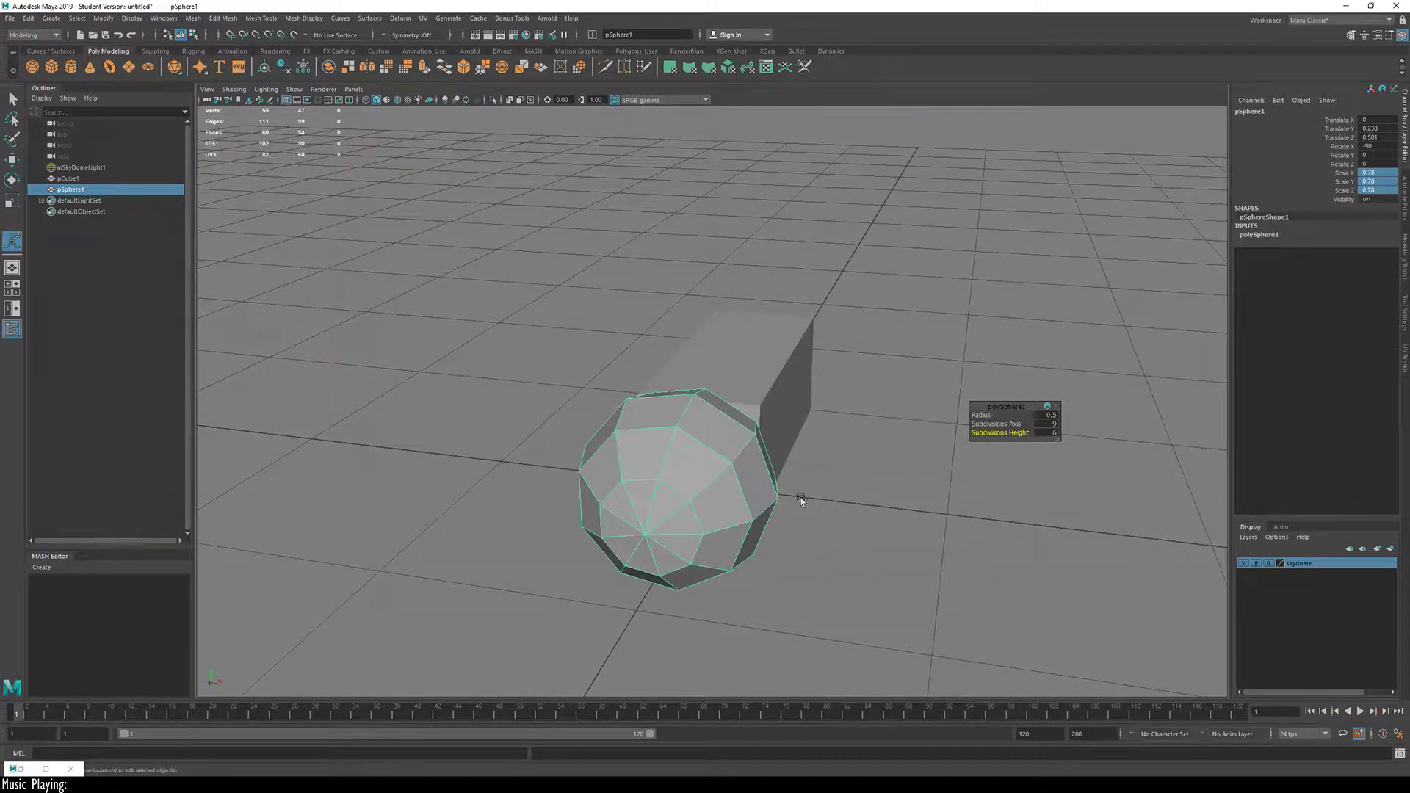
{"action": "left_click_drag", "start_coordinate": [824, 551], "coordinate": [709, 546], "text": "alt"}
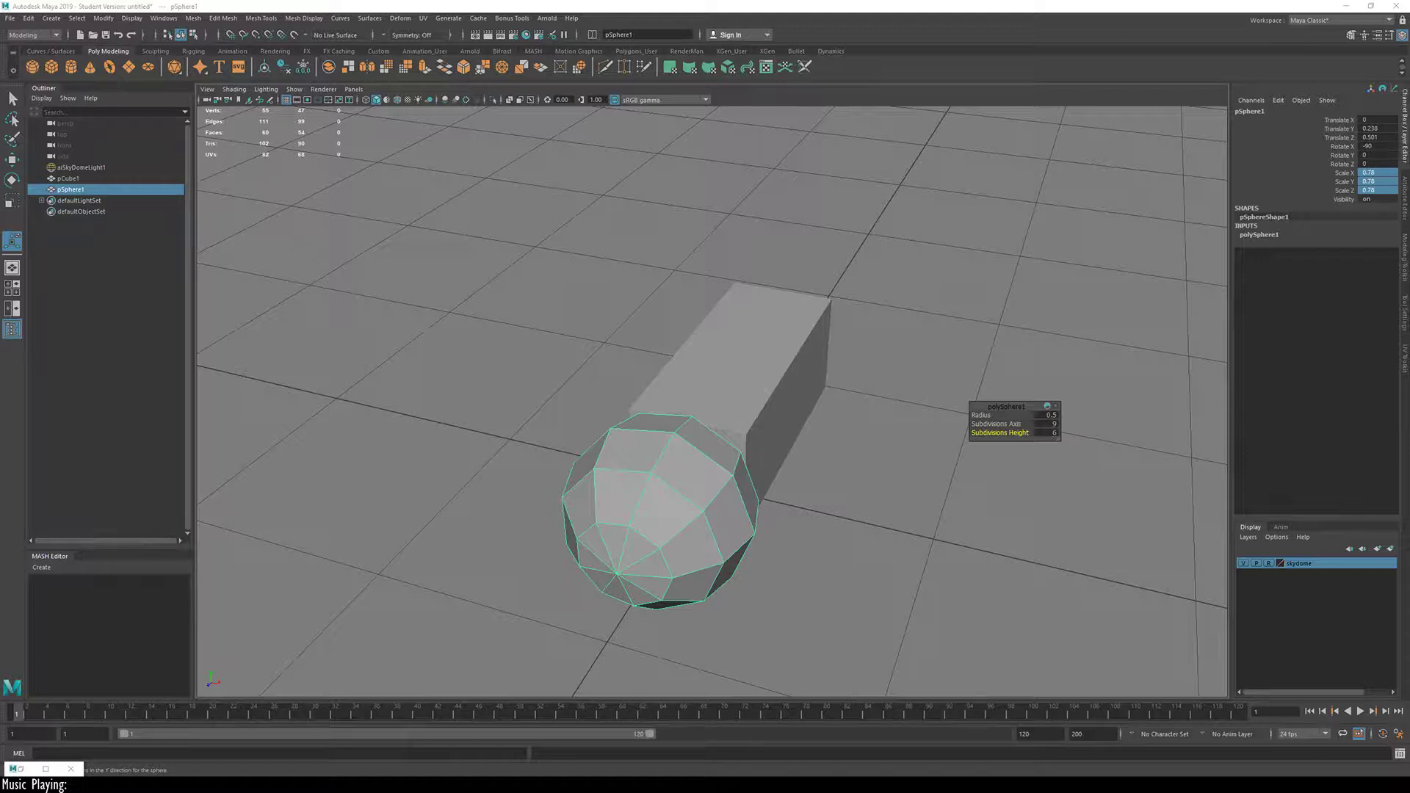
Step: Insert an edge loop around the box with Multi-Cut, about two thirds of its length away from the sphere
{"action": "left_click", "coordinate": [857, 529]}
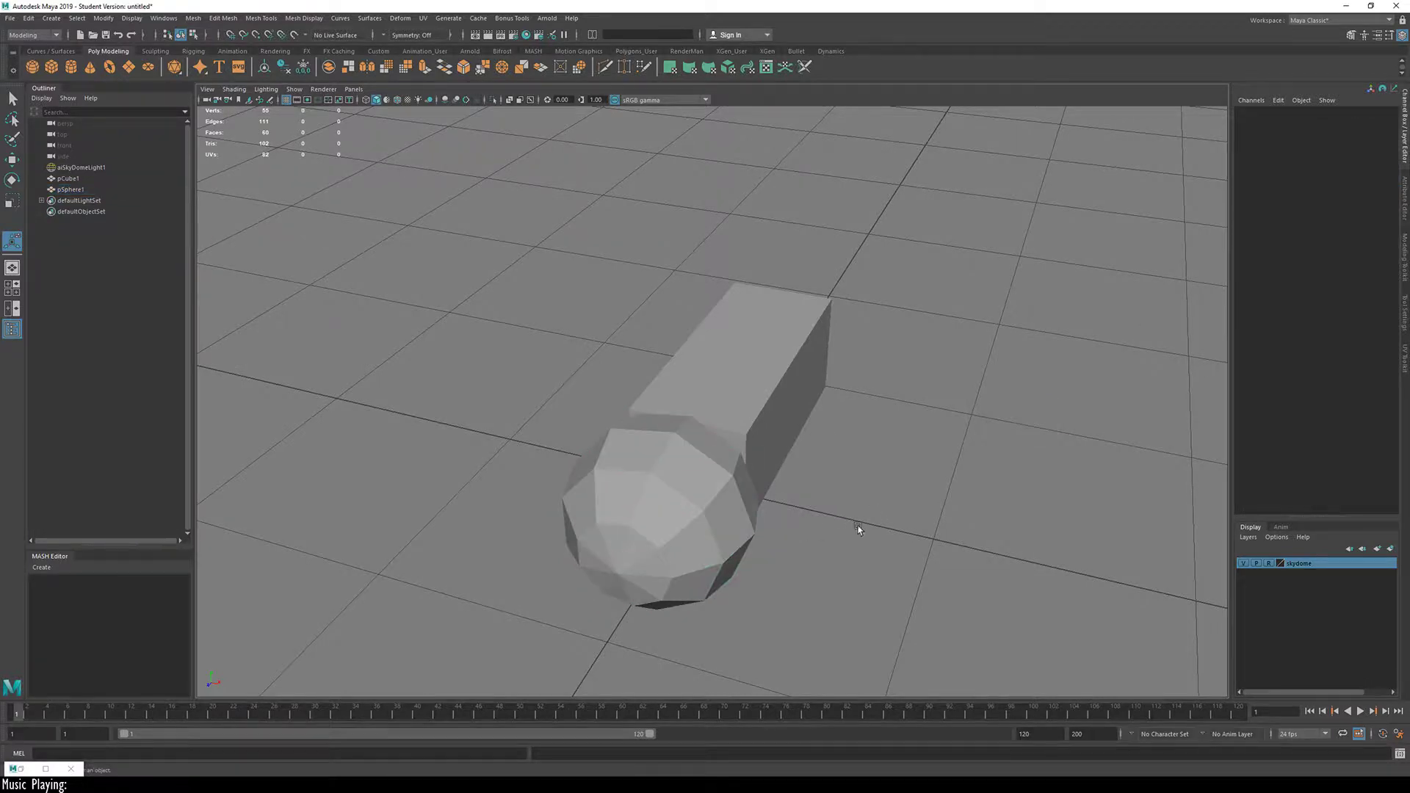
{"action": "left_click_drag", "start_coordinate": [857, 529], "coordinate": [670, 479], "text": "alt"}
{"action": "left_click", "coordinate": [852, 421]}
{"action": "left_click_drag", "start_coordinate": [960, 433], "coordinate": [723, 450], "text": "alt"}
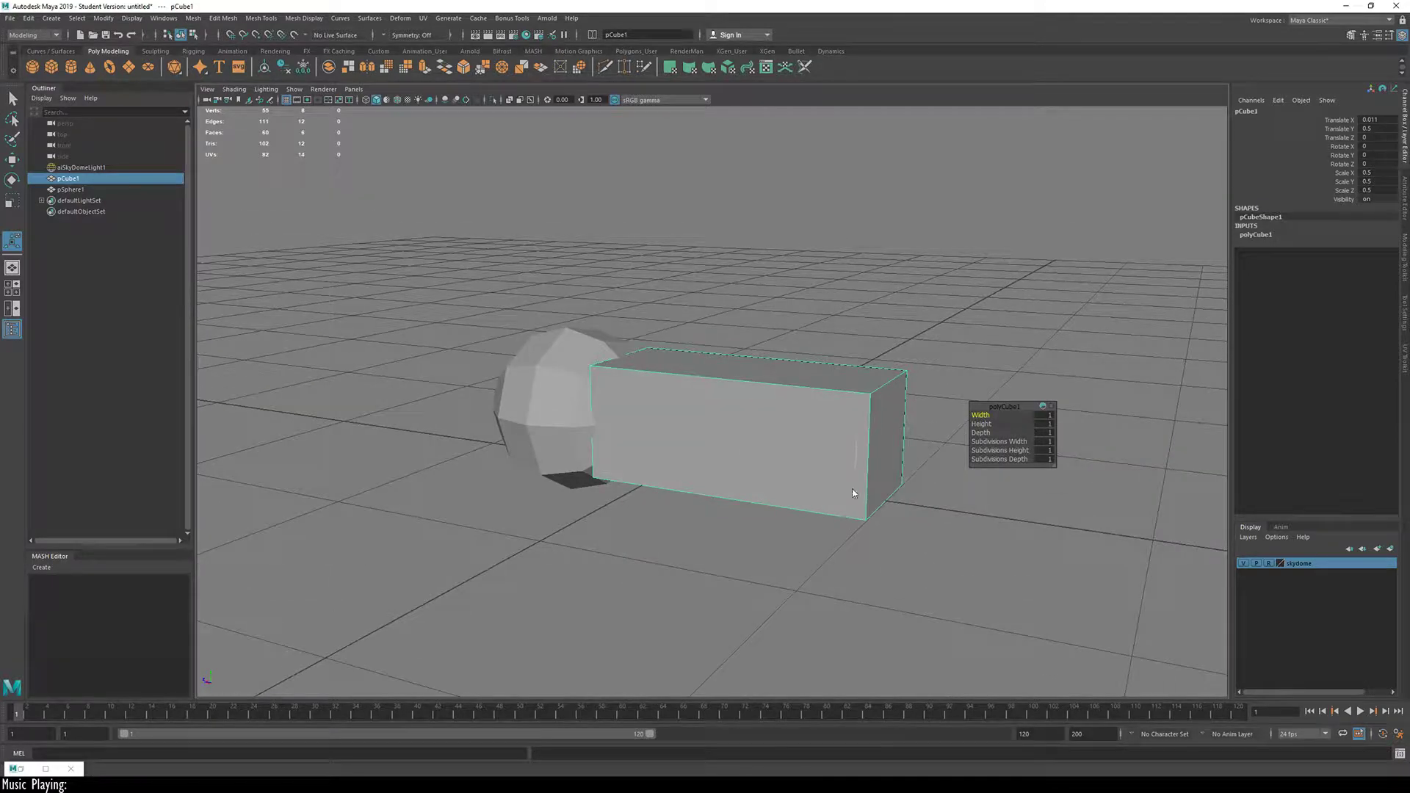
{"action": "right_click_drag", "start_coordinate": [853, 494], "coordinate": [853, 504]}
{"action": "left_click_drag", "start_coordinate": [864, 441], "coordinate": [837, 419], "text": "alt"}
{"action": "right_click_drag", "start_coordinate": [814, 417], "coordinate": [782, 386], "text": "shift"}
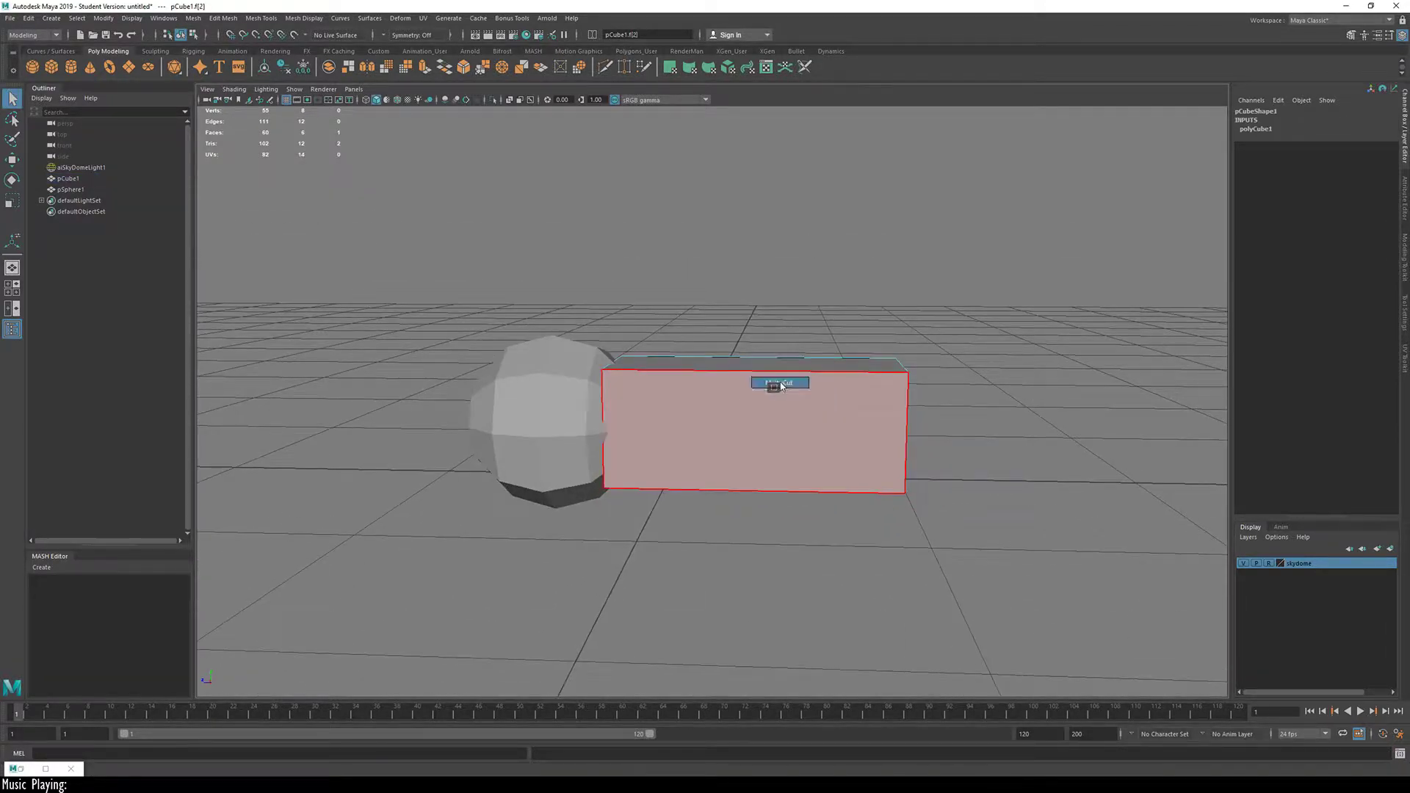
{"action": "left_click", "coordinate": [781, 383]}
{"action": "left_click", "coordinate": [820, 375], "text": "ctrl"}
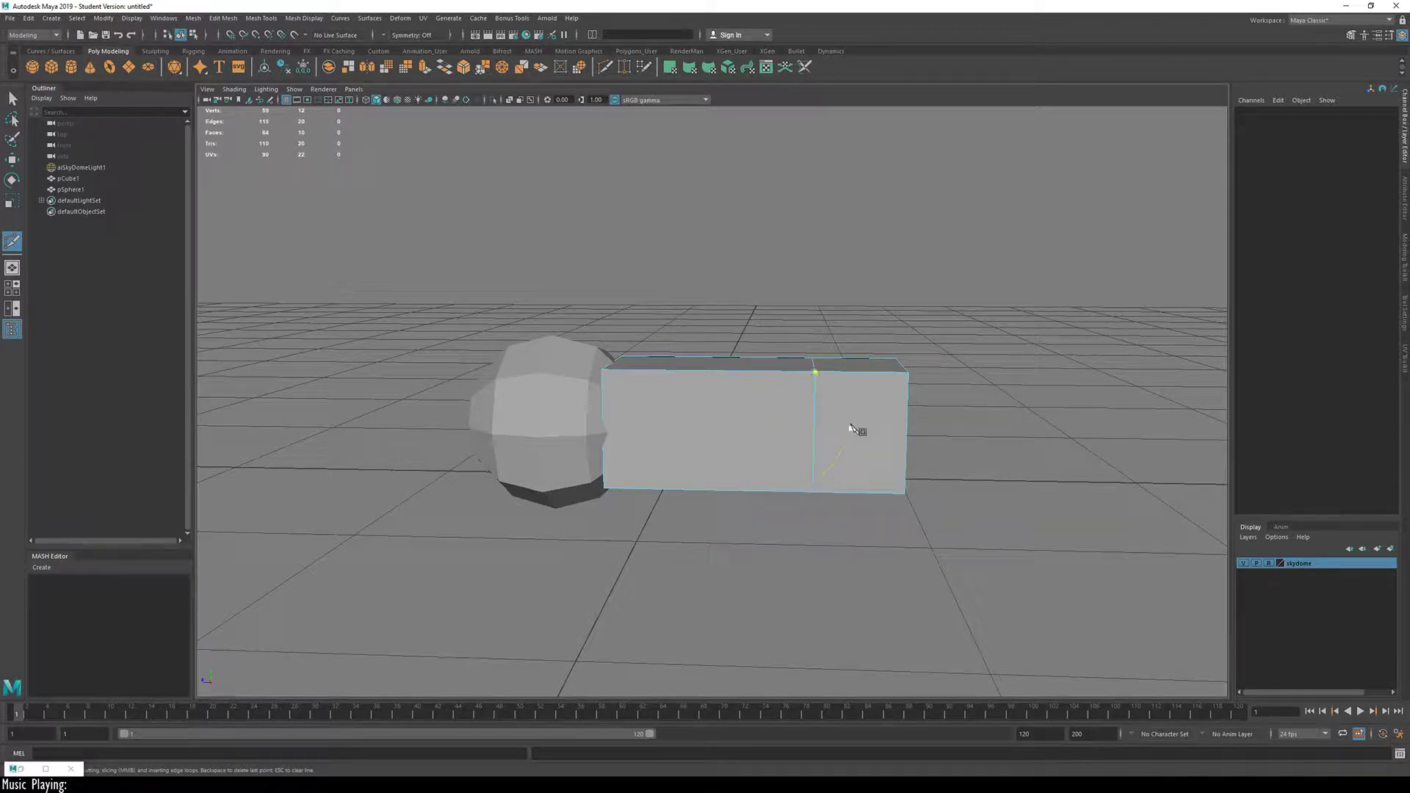
Step: Try to pinch the box by selecting the inserted edge loop and scaling it inward
{"action": "key", "text": "w"}
{"action": "left_click_drag", "start_coordinate": [867, 415], "coordinate": [809, 394], "text": "alt"}
{"action": "double_click", "coordinate": [812, 390]}
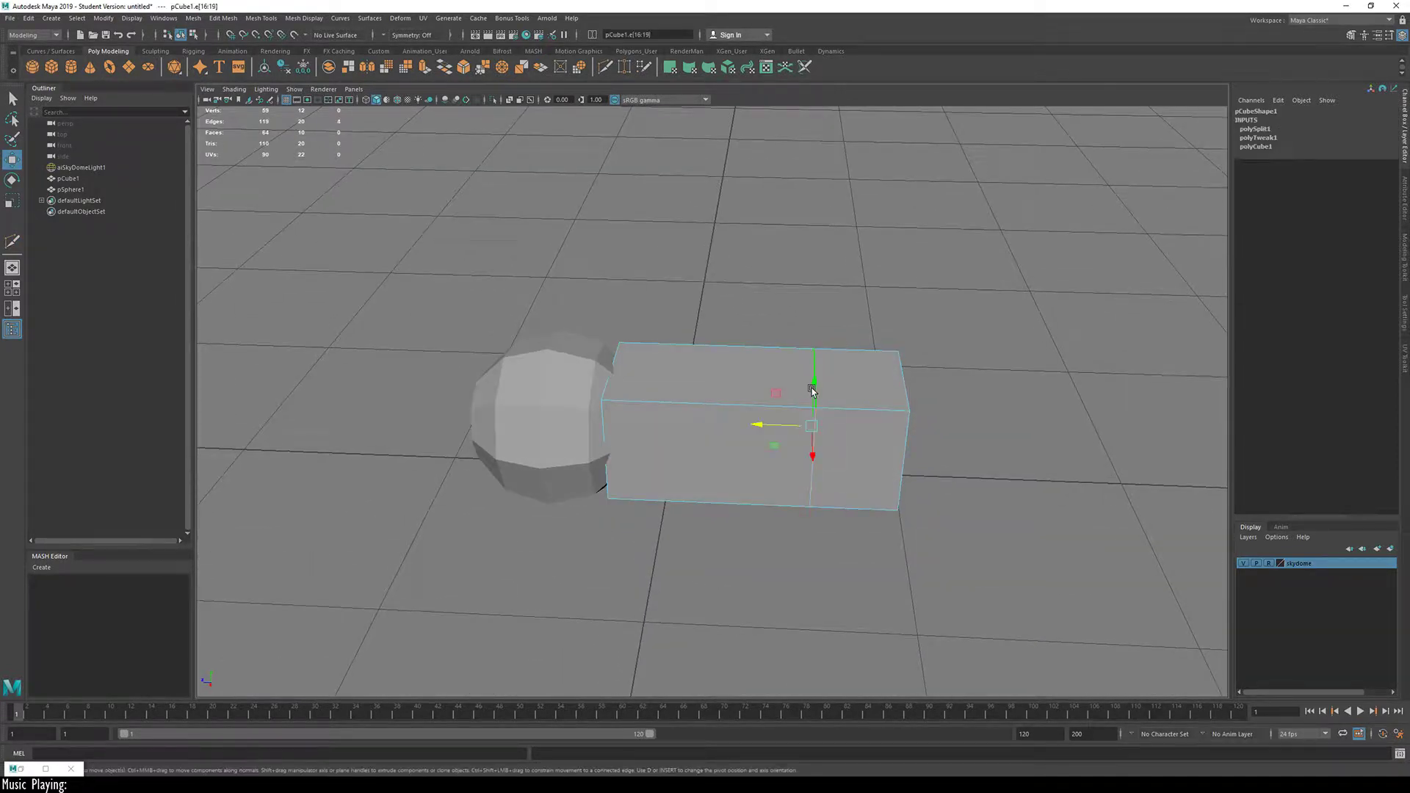
{"action": "key", "text": "r"}
{"action": "left_click_drag", "start_coordinate": [857, 460], "coordinate": [814, 463], "text": "alt"}
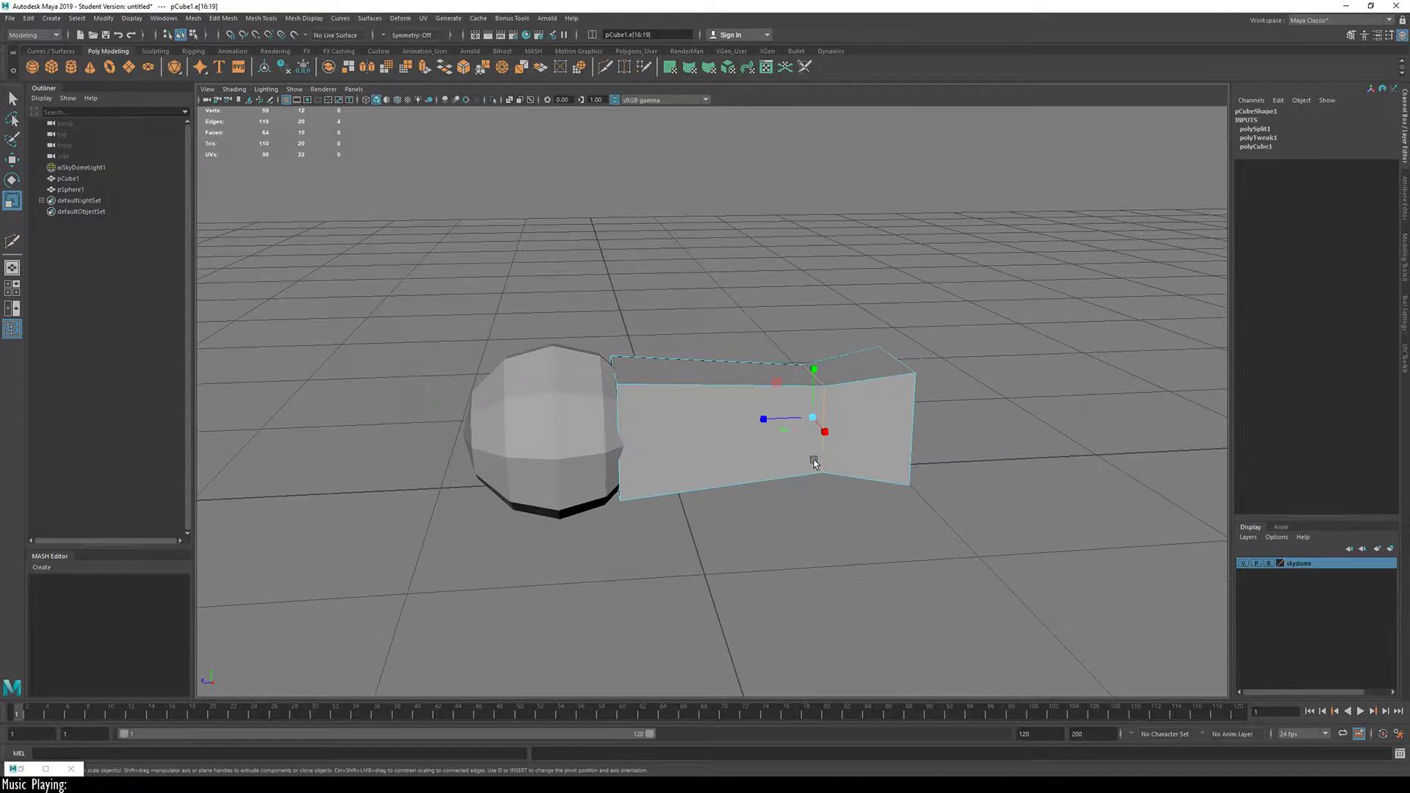
Step: Try to insert a second edge loop beside the pinched one and select it for scaling
{"action": "key", "text": "ctrl+shift+x"}
{"action": "left_click", "coordinate": [803, 387], "text": "ctrl"}
{"action": "key", "text": "w"}
{"action": "mouse_move", "coordinate": [804, 396]}
{"action": "left_mouse_down", "text": "alt"}
{"action": "mouse_move", "coordinate": [718, 463]}
{"action": "mouse_move", "coordinate": [783, 447]}
{"action": "mouse_move", "coordinate": [741, 432]}
{"action": "mouse_move", "coordinate": [781, 393]}
{"action": "left_mouse_up", "text": "alt"}
{"action": "double_click", "coordinate": [800, 430]}
{"action": "key", "text": "r"}
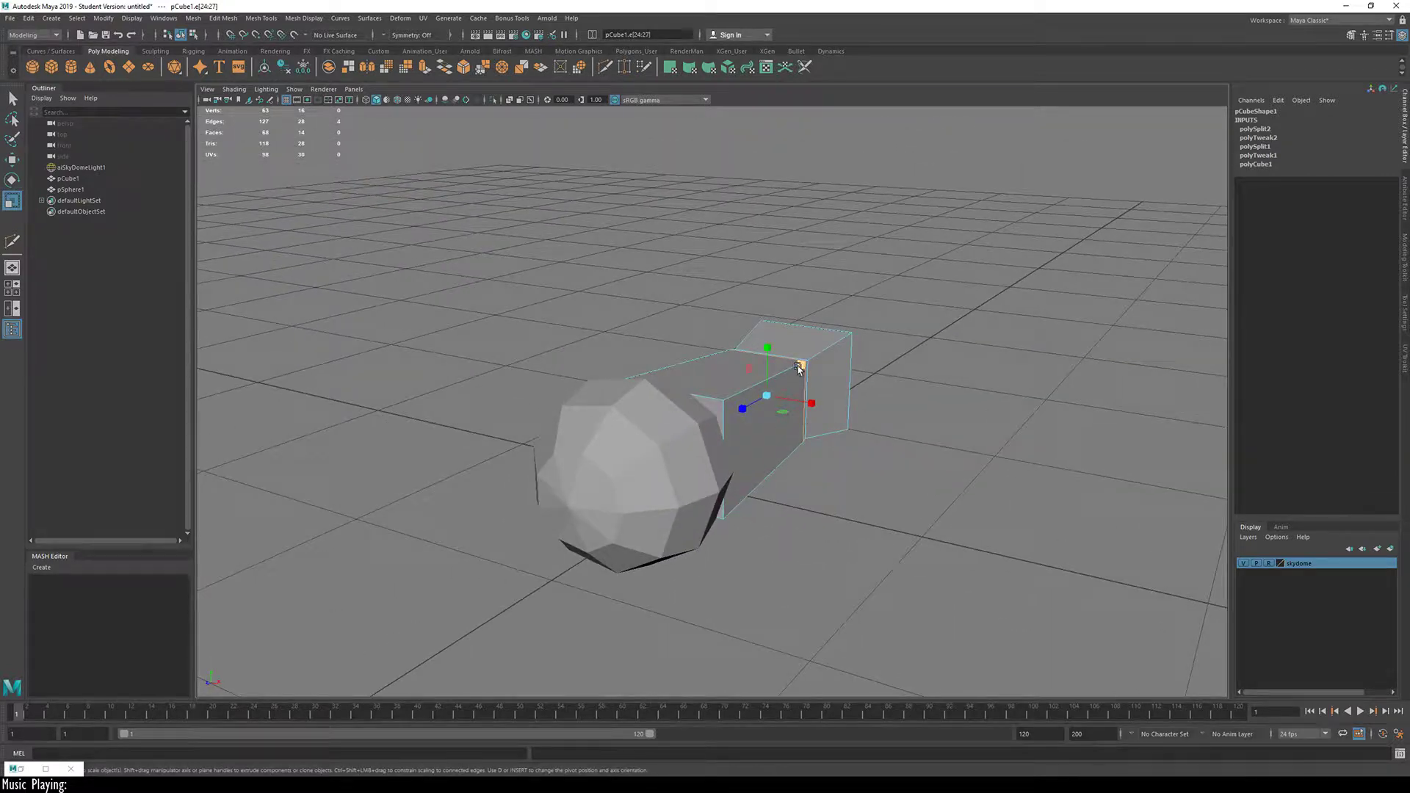
Step: Undo the second edge loop and the inward scaling of the first loop
{"action": "key", "text": "ctrl+z"}
{"action": "key", "text": "ctrl+z"}
{"action": "key", "text": "ctrl+z"}
{"action": "key", "text": "ctrl+z"}
{"action": "key", "text": "ctrl+z"}
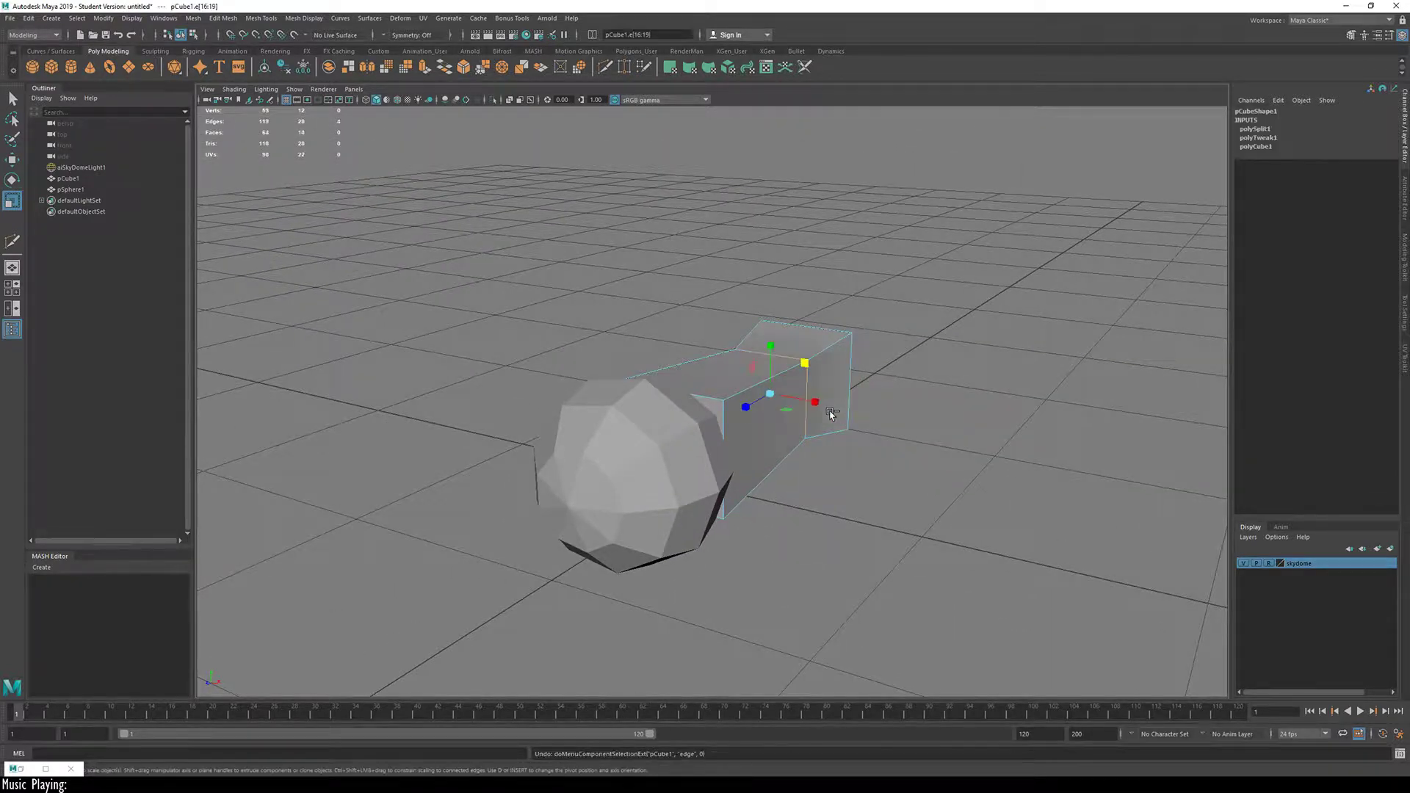
Step: Insert a supporting edge loop close to each side of the box's existing loop
{"action": "left_click_drag", "start_coordinate": [787, 391], "coordinate": [726, 415], "text": "alt"}
{"action": "key", "text": "ctrl+shift+x"}
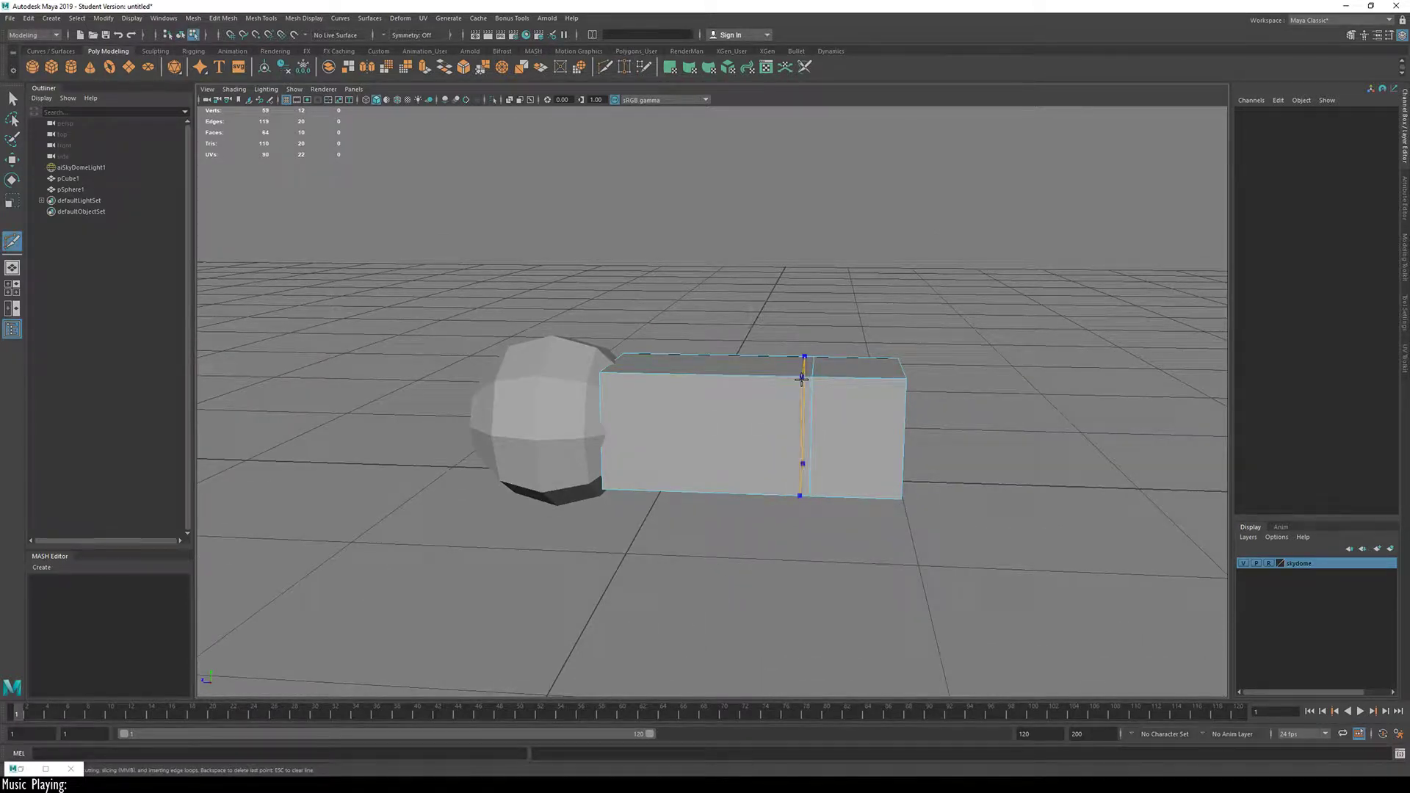
{"action": "left_click", "coordinate": [802, 378], "text": "ctrl"}
{"action": "left_click_drag", "start_coordinate": [758, 468], "coordinate": [812, 415], "text": "alt"}
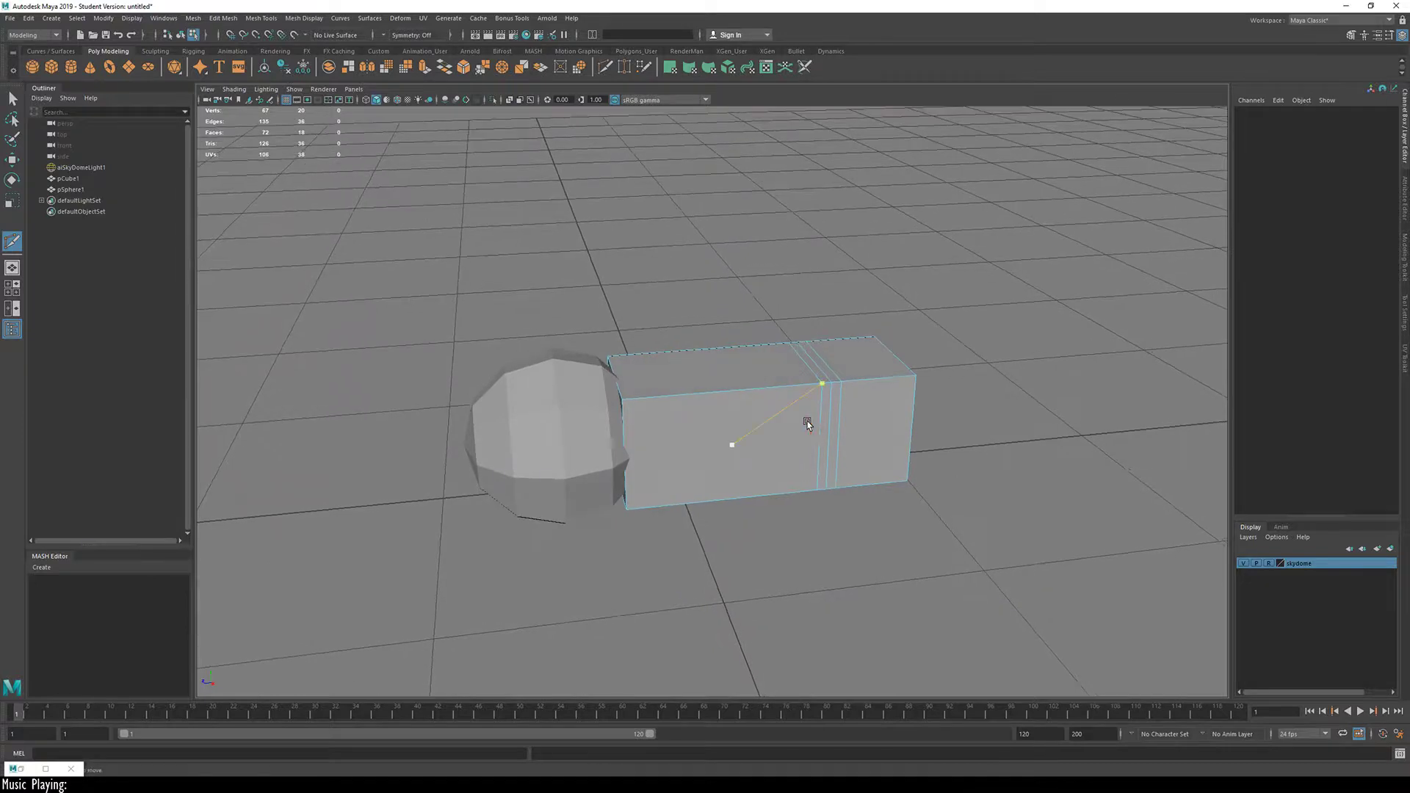
Step: Select the middle one of the three edge loops and scale it inward to form a groove around the box
{"action": "key", "text": "w"}
{"action": "left_click", "coordinate": [812, 370]}
{"action": "double_click", "coordinate": [812, 370]}
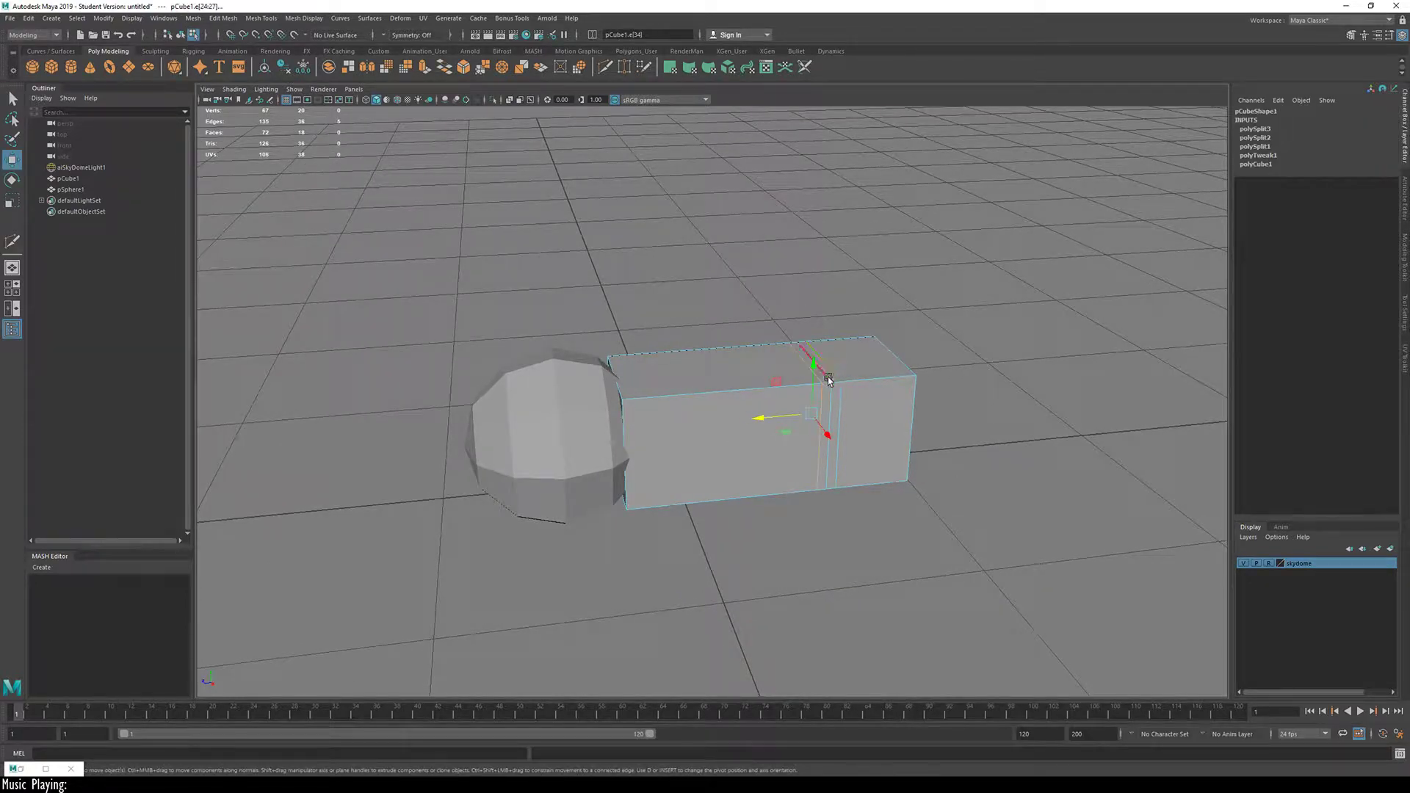
{"action": "double_click", "coordinate": [827, 377]}
{"action": "left_click_drag", "start_coordinate": [827, 377], "coordinate": [491, 415], "text": "alt"}
{"action": "key", "text": "r"}
Step: Refine the groove by scaling its middle loop further inward in smooth preview, and restore the box's unsmoothed display
{"action": "key", "text": "3"}
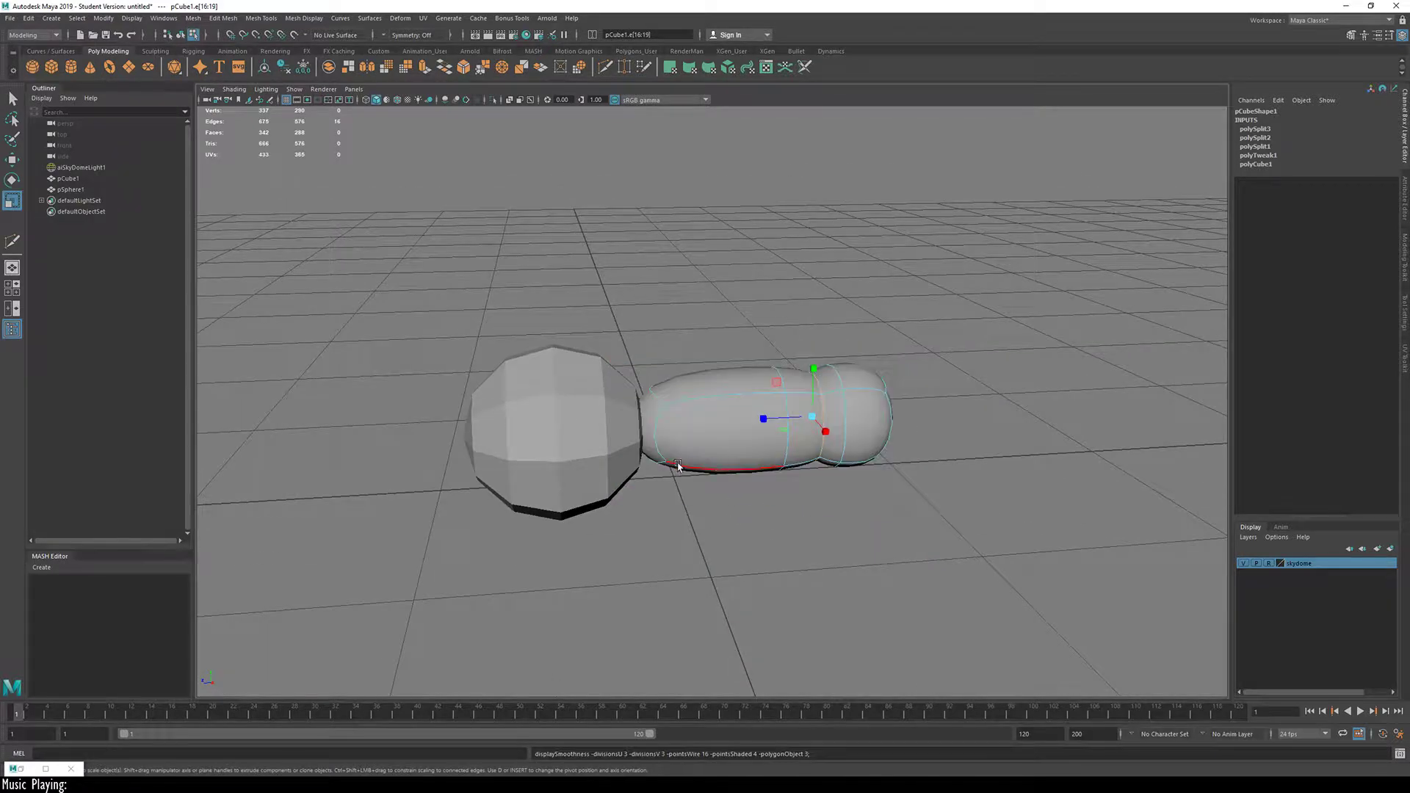
{"action": "left_click_drag", "start_coordinate": [733, 450], "coordinate": [820, 381], "text": "alt"}
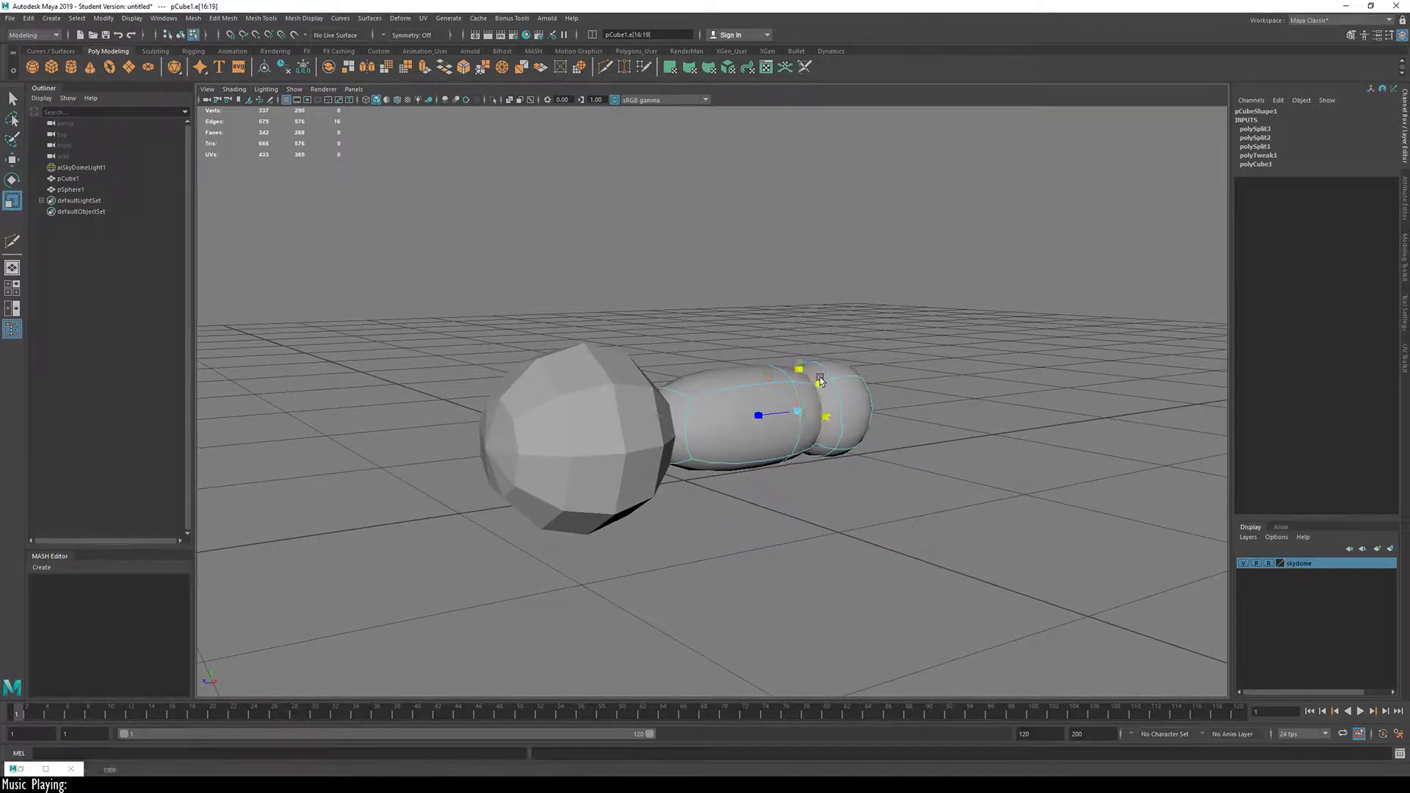
{"action": "left_click_drag", "start_coordinate": [768, 446], "coordinate": [577, 433], "text": "alt"}
{"action": "left_click_drag", "start_coordinate": [782, 422], "coordinate": [632, 423], "text": "alt"}
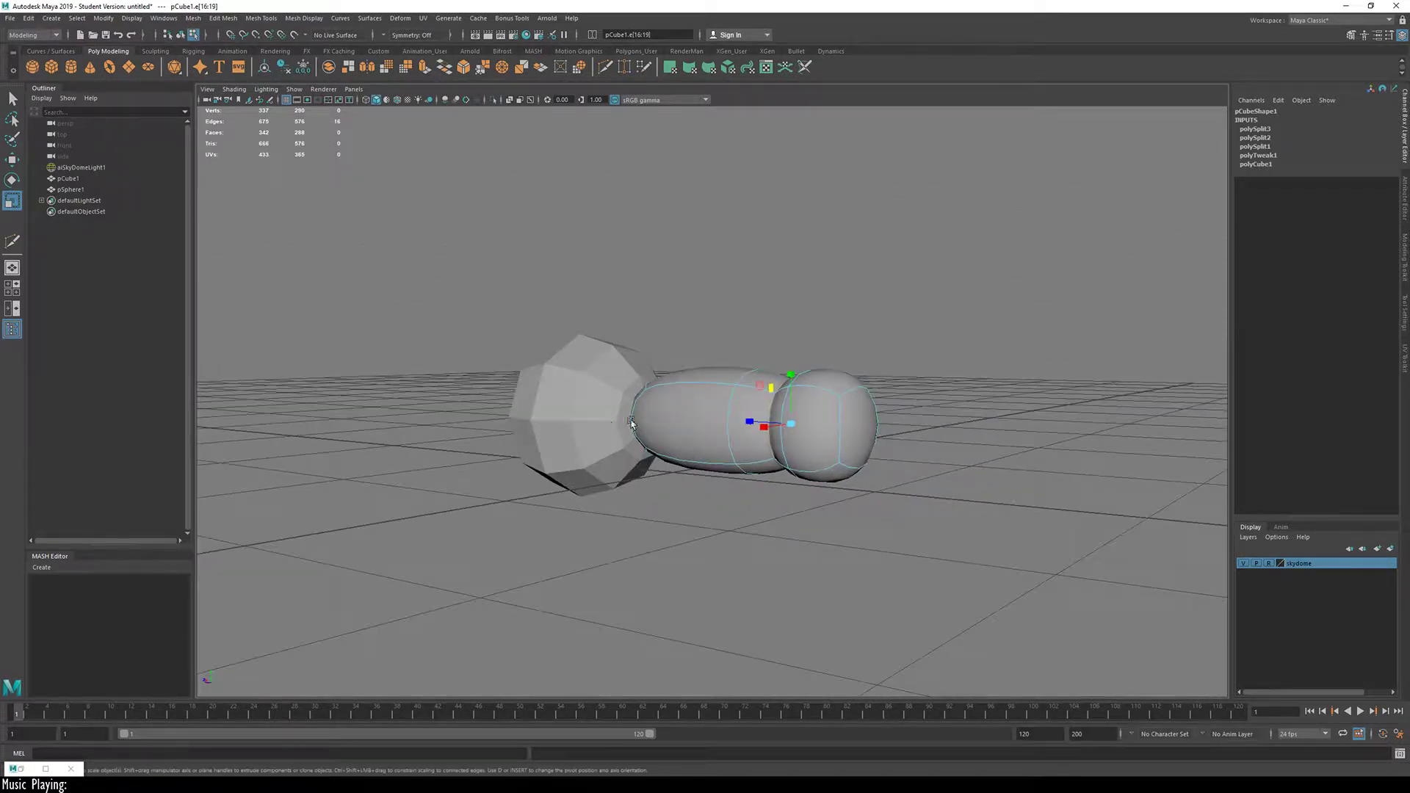
{"action": "left_click_drag", "start_coordinate": [752, 437], "coordinate": [812, 448], "text": "alt"}
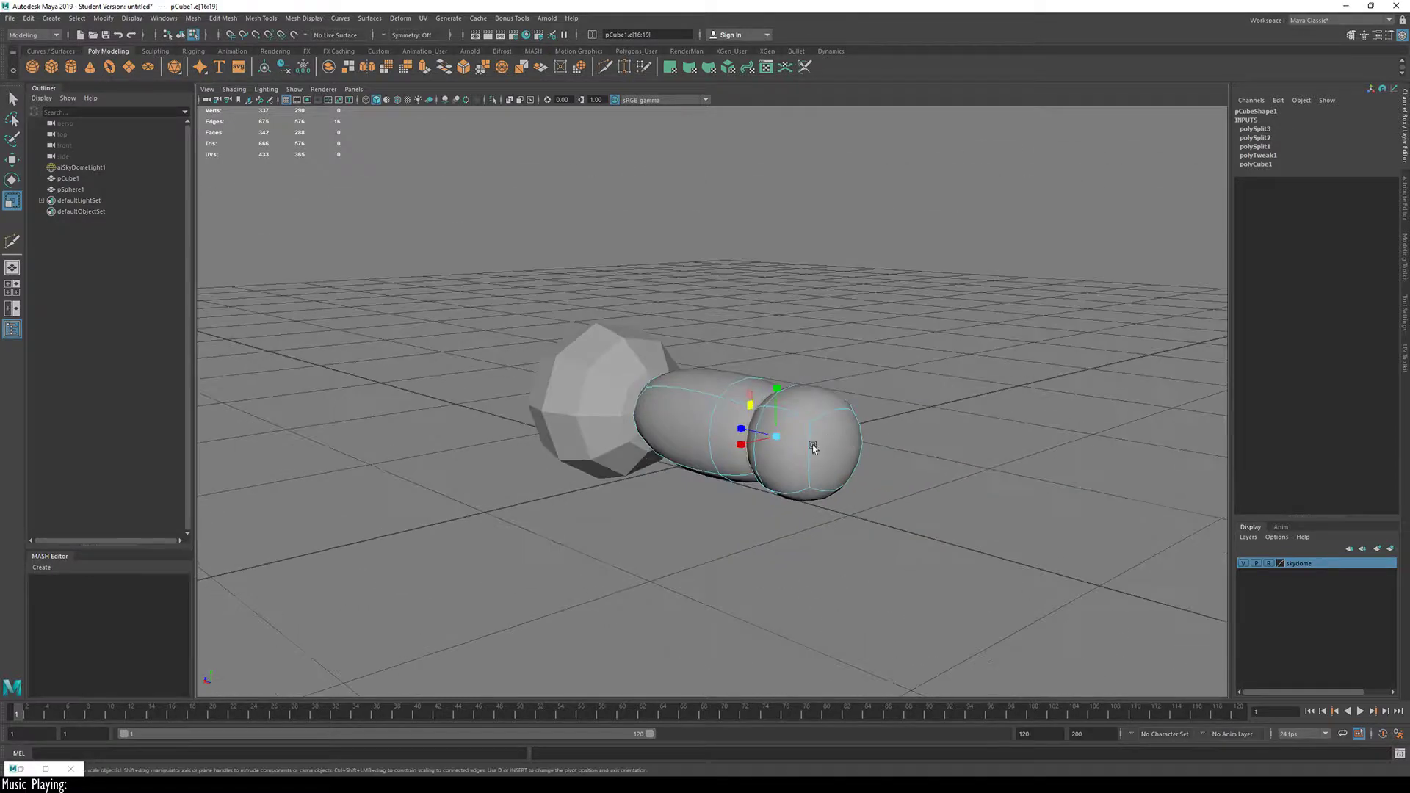
{"action": "left_click_drag", "start_coordinate": [755, 402], "coordinate": [750, 450], "text": "alt"}
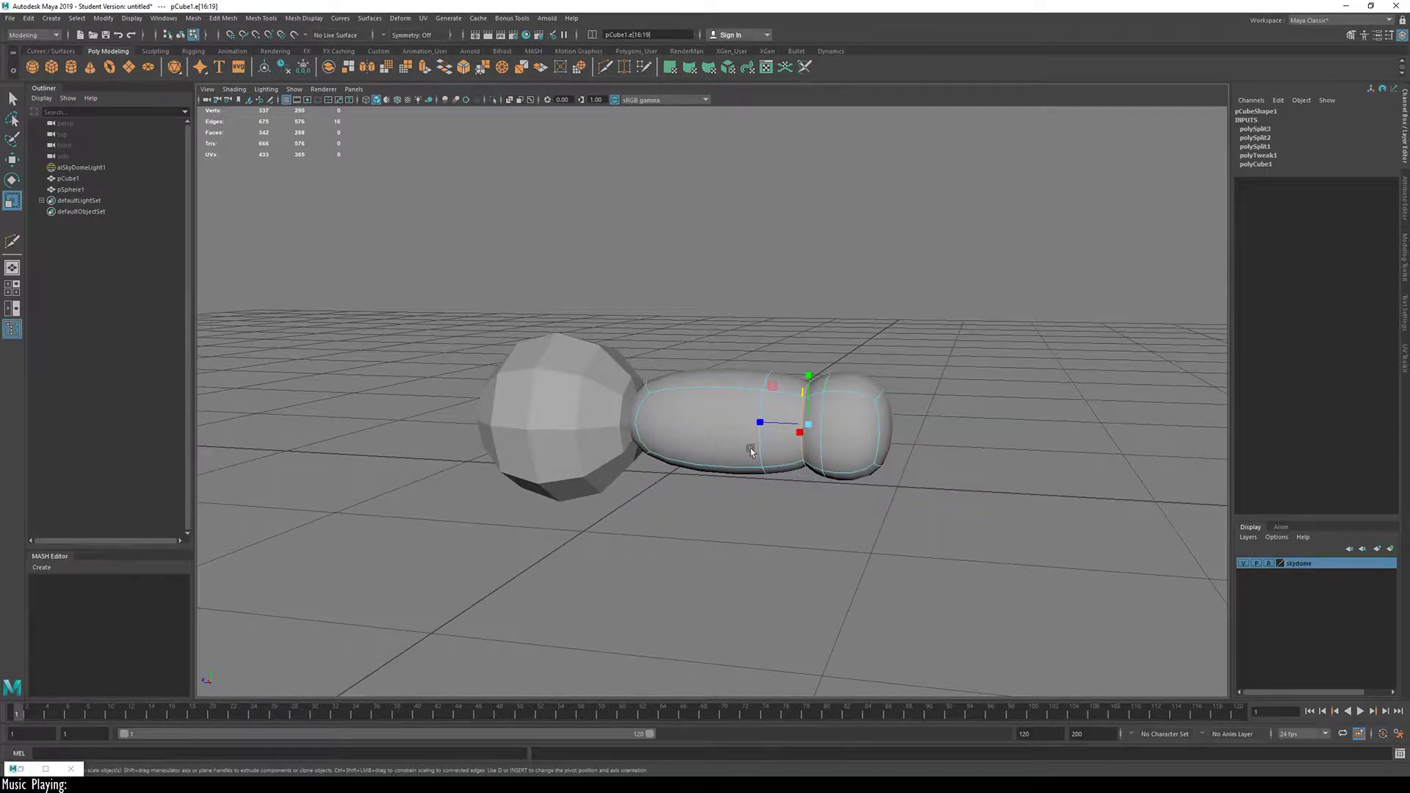
{"action": "key", "text": "1"}
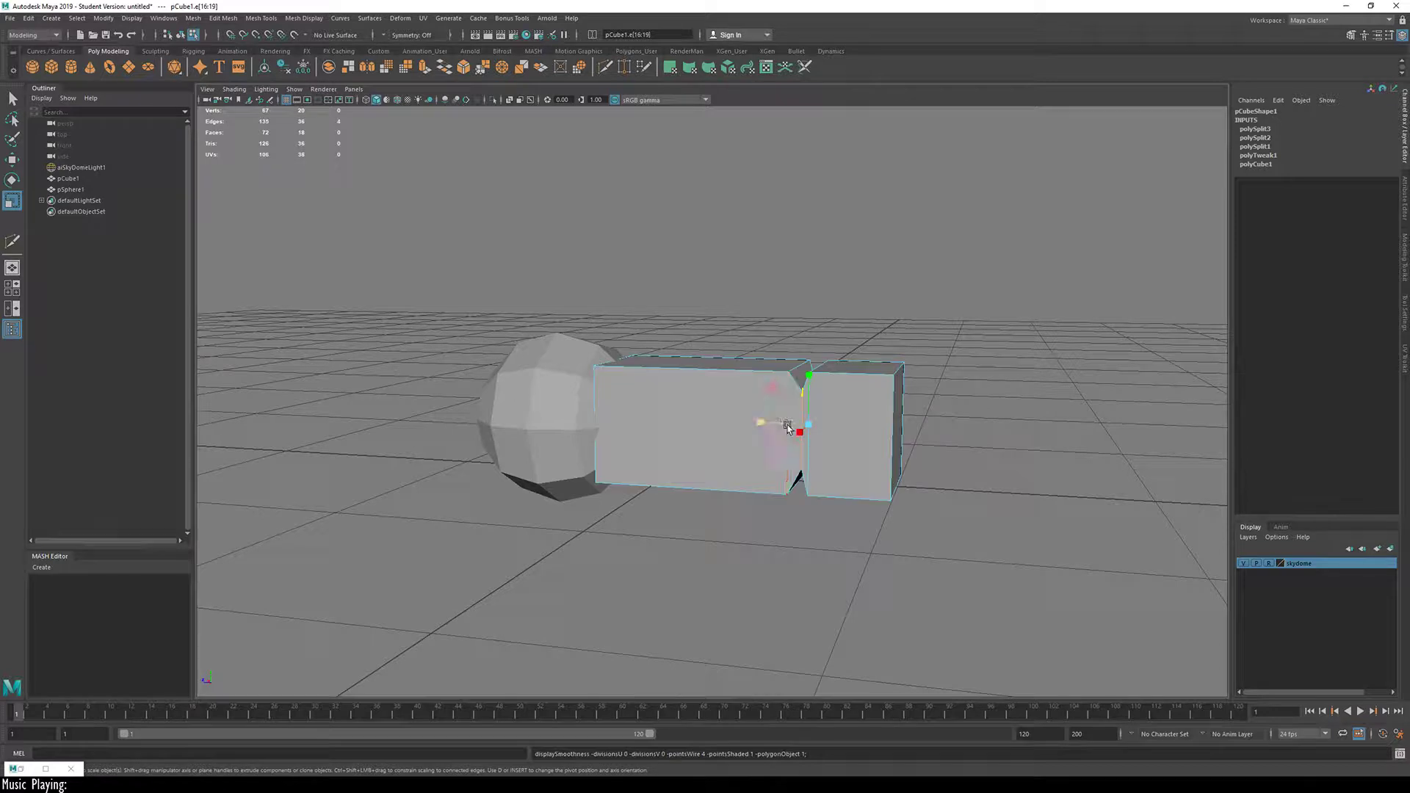
{"action": "left_click_drag", "start_coordinate": [771, 404], "coordinate": [847, 433], "text": "alt"}
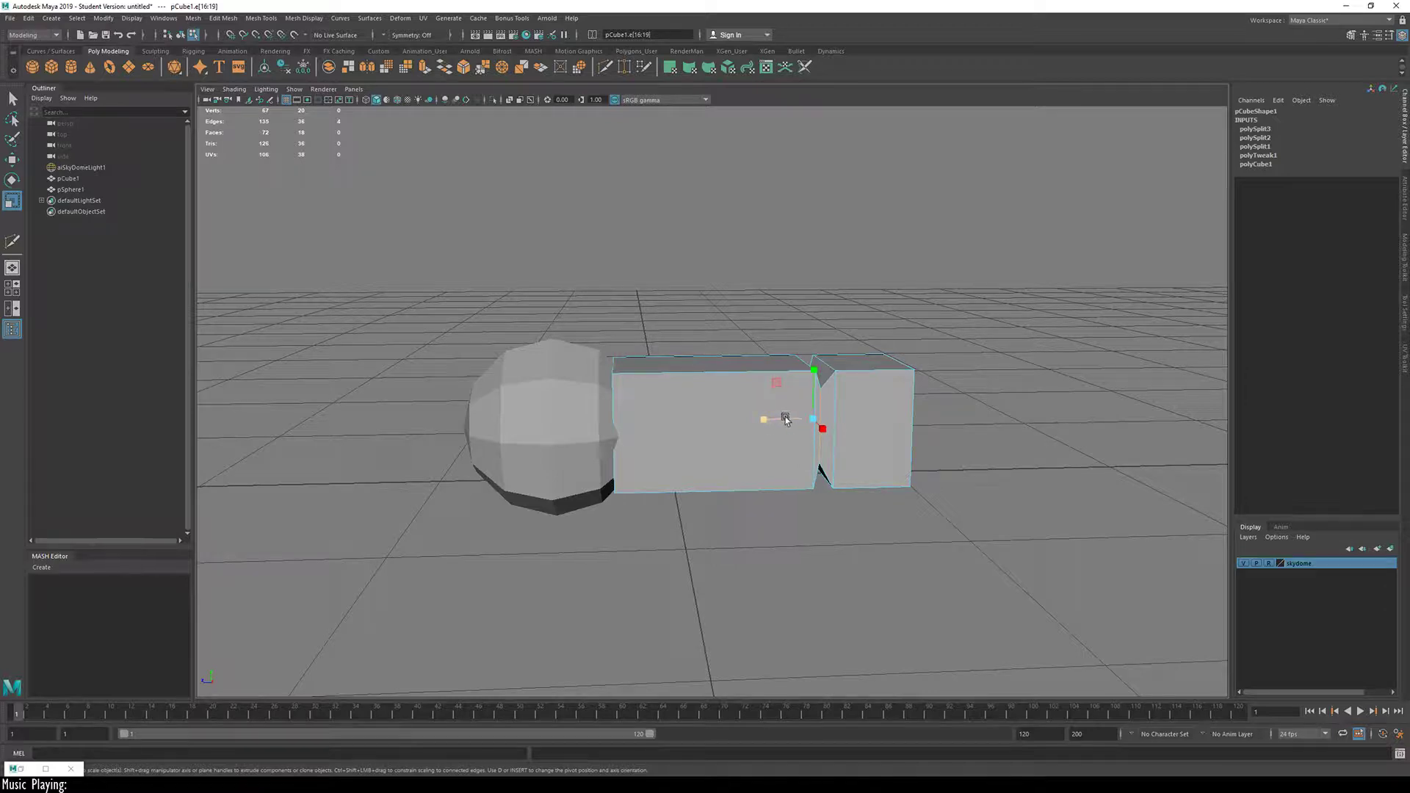
Step: Switch the box from edge selection back to object mode and select it as a whole
{"action": "left_click_drag", "start_coordinate": [786, 420], "coordinate": [681, 447], "text": "alt"}
{"action": "right_click", "coordinate": [754, 387]}
{"action": "left_click", "coordinate": [757, 287]}
{"action": "left_click", "coordinate": [692, 405]}
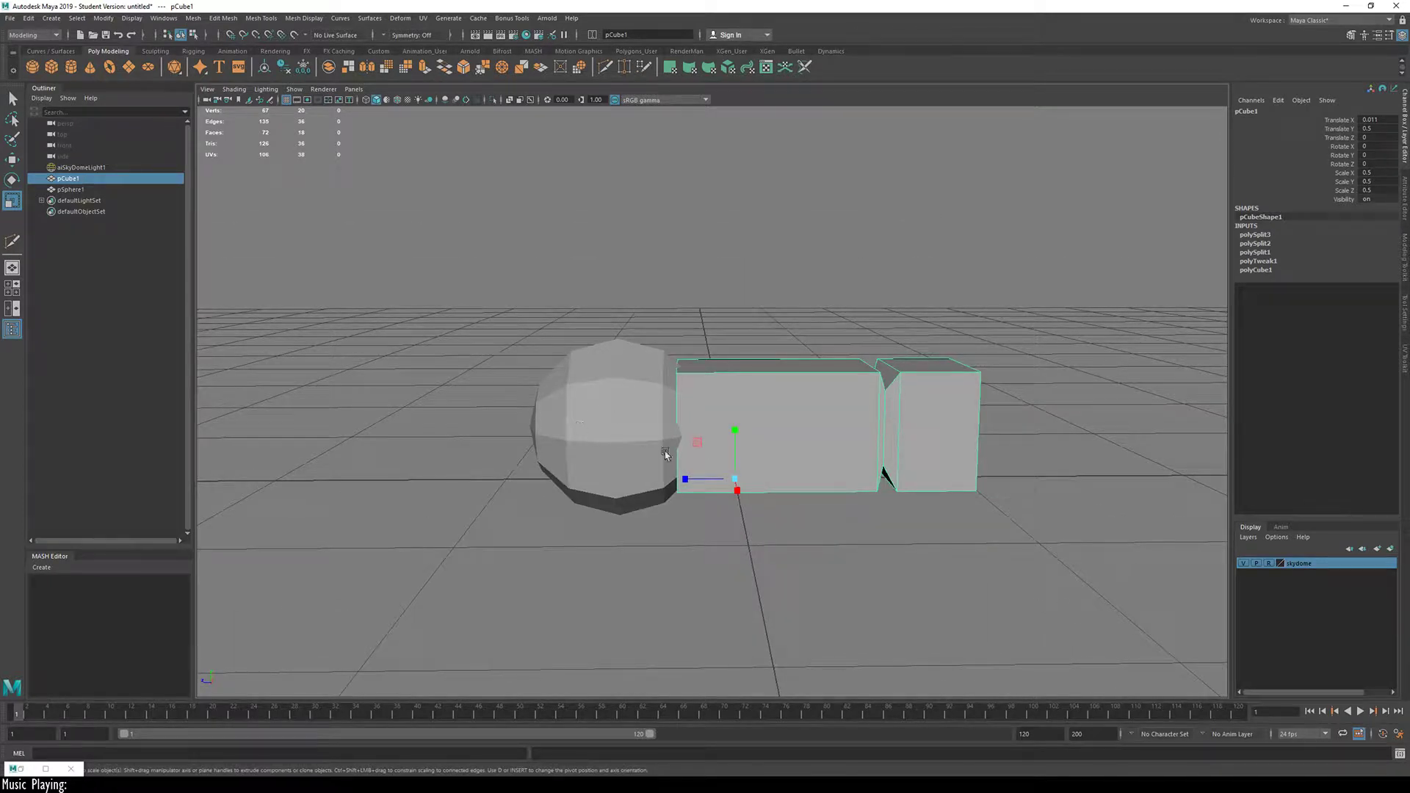
{"action": "left_click_drag", "start_coordinate": [689, 407], "coordinate": [633, 409], "text": "alt"}
Step: Set the sphere's axis subdivisions to 8 and its height subdivisions to 4
{"action": "left_click", "coordinate": [633, 408]}
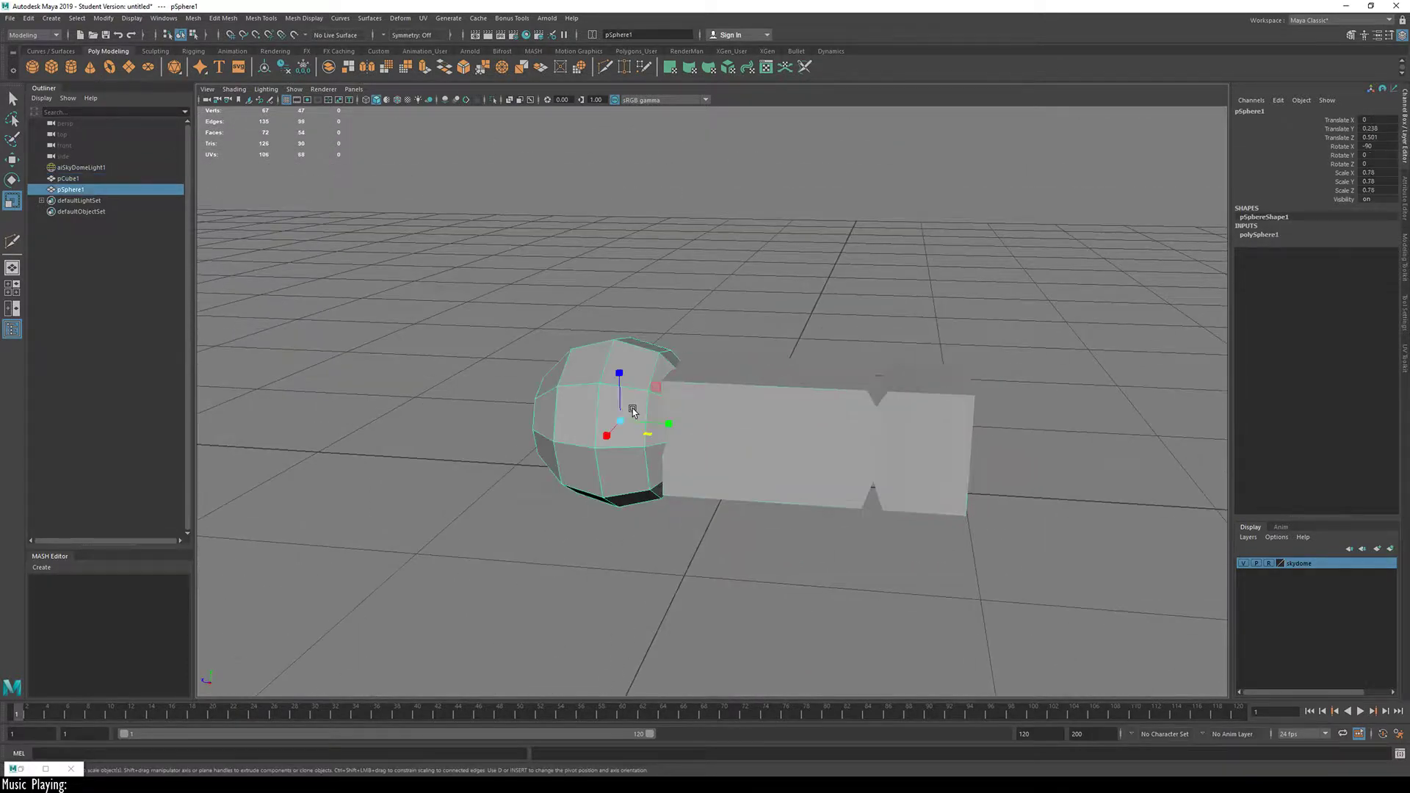
{"action": "key", "text": "t"}
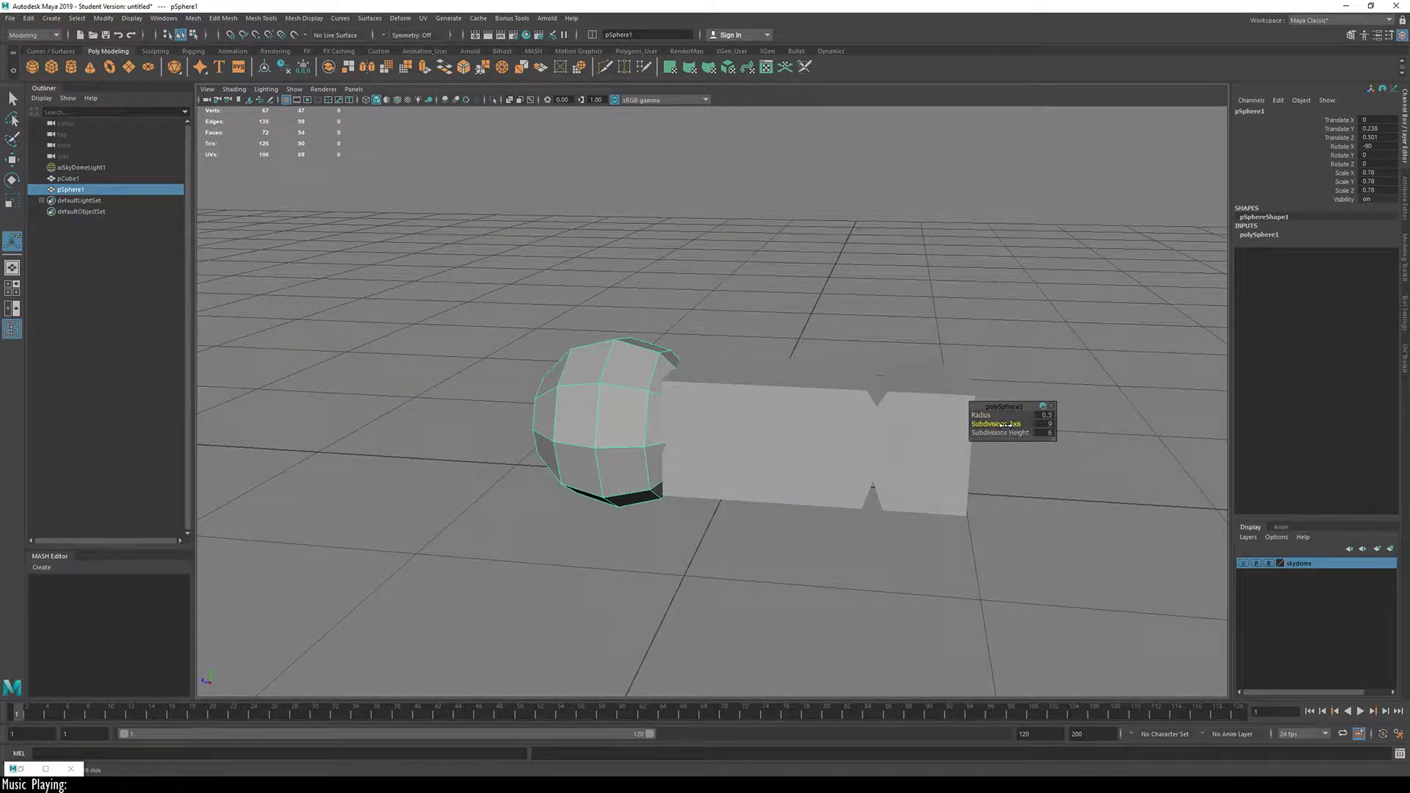
{"action": "left_click_drag", "start_coordinate": [1004, 425], "coordinate": [1003, 426]}
{"action": "left_click_drag", "start_coordinate": [886, 447], "coordinate": [978, 498], "text": "alt"}
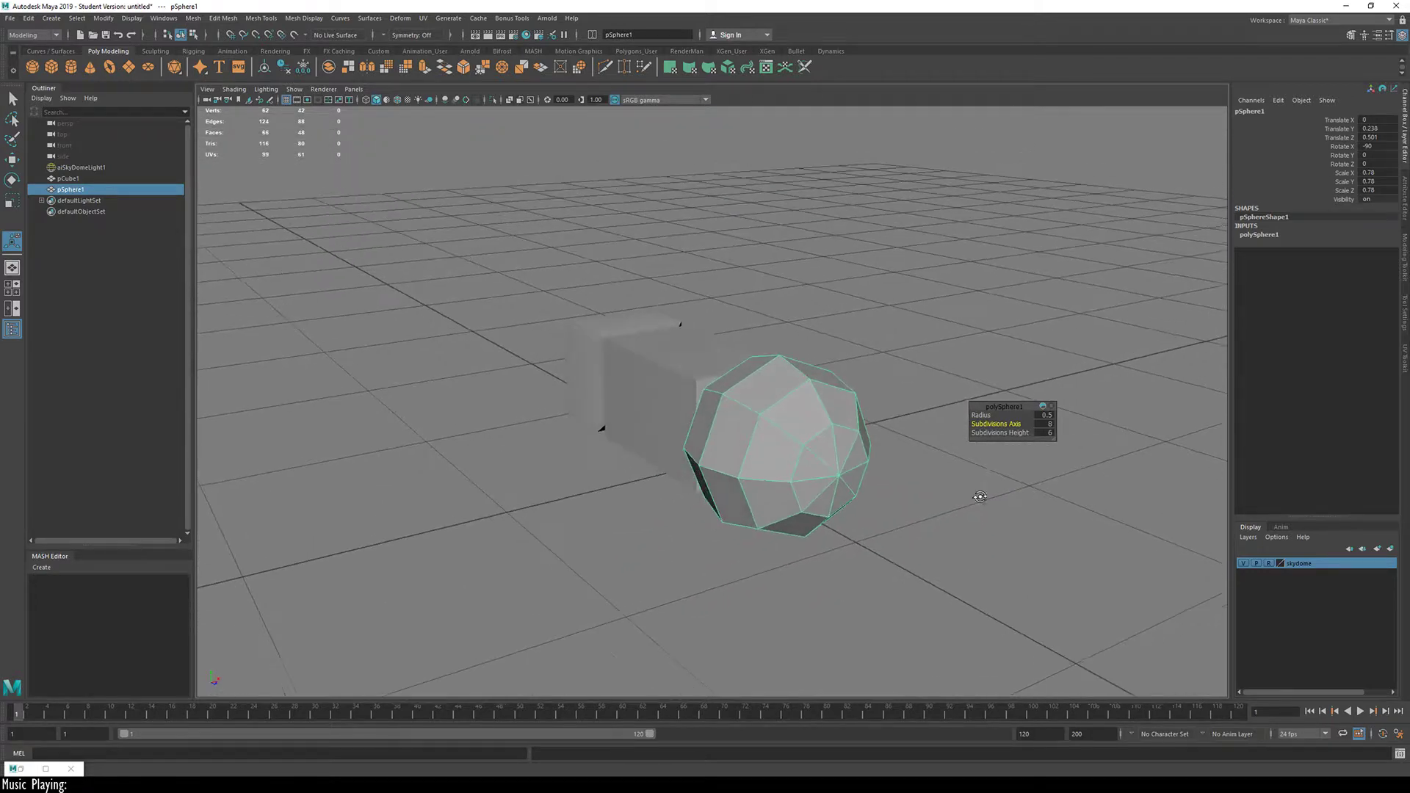
{"action": "left_click_drag", "start_coordinate": [818, 495], "coordinate": [520, 443], "text": "alt"}
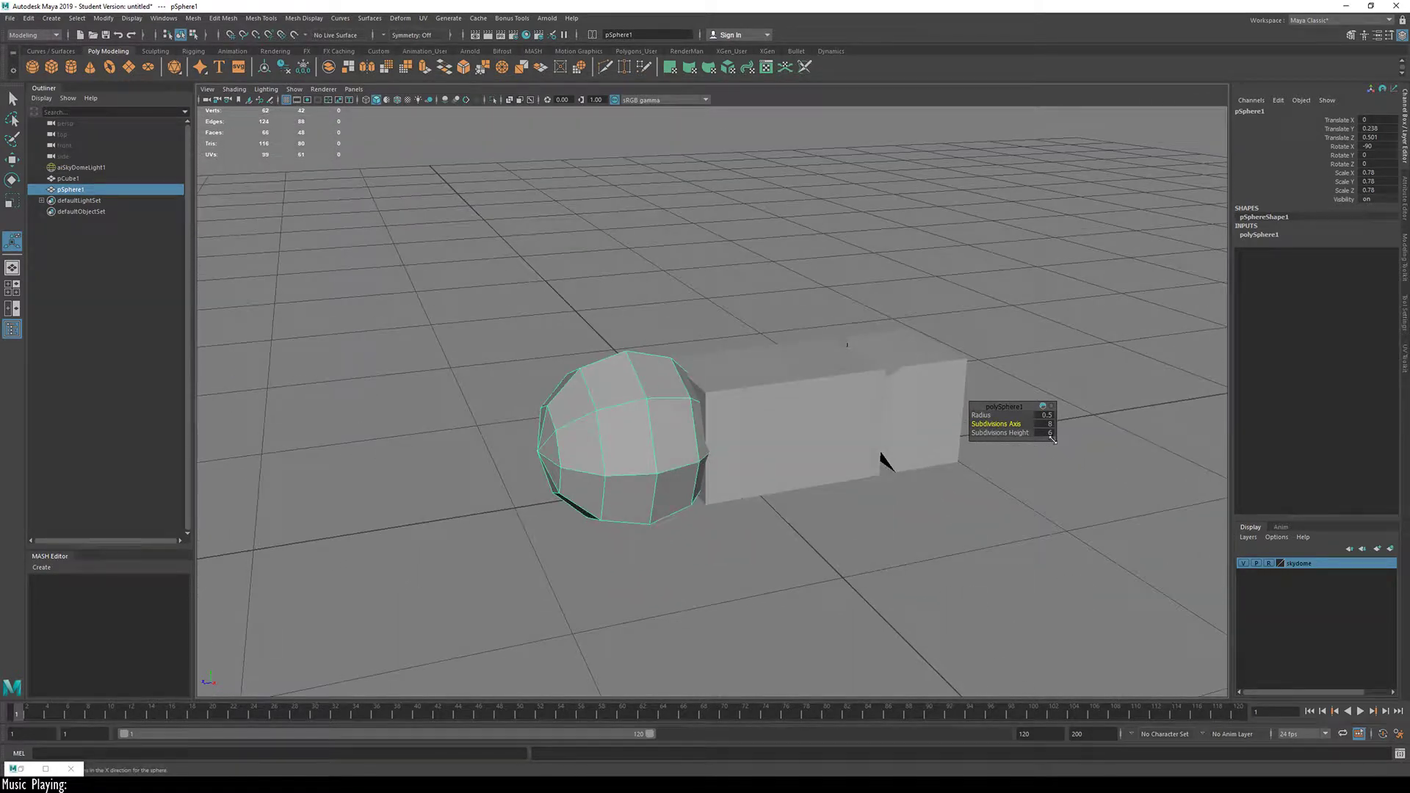
{"action": "left_click_drag", "start_coordinate": [1004, 432], "coordinate": [996, 433]}
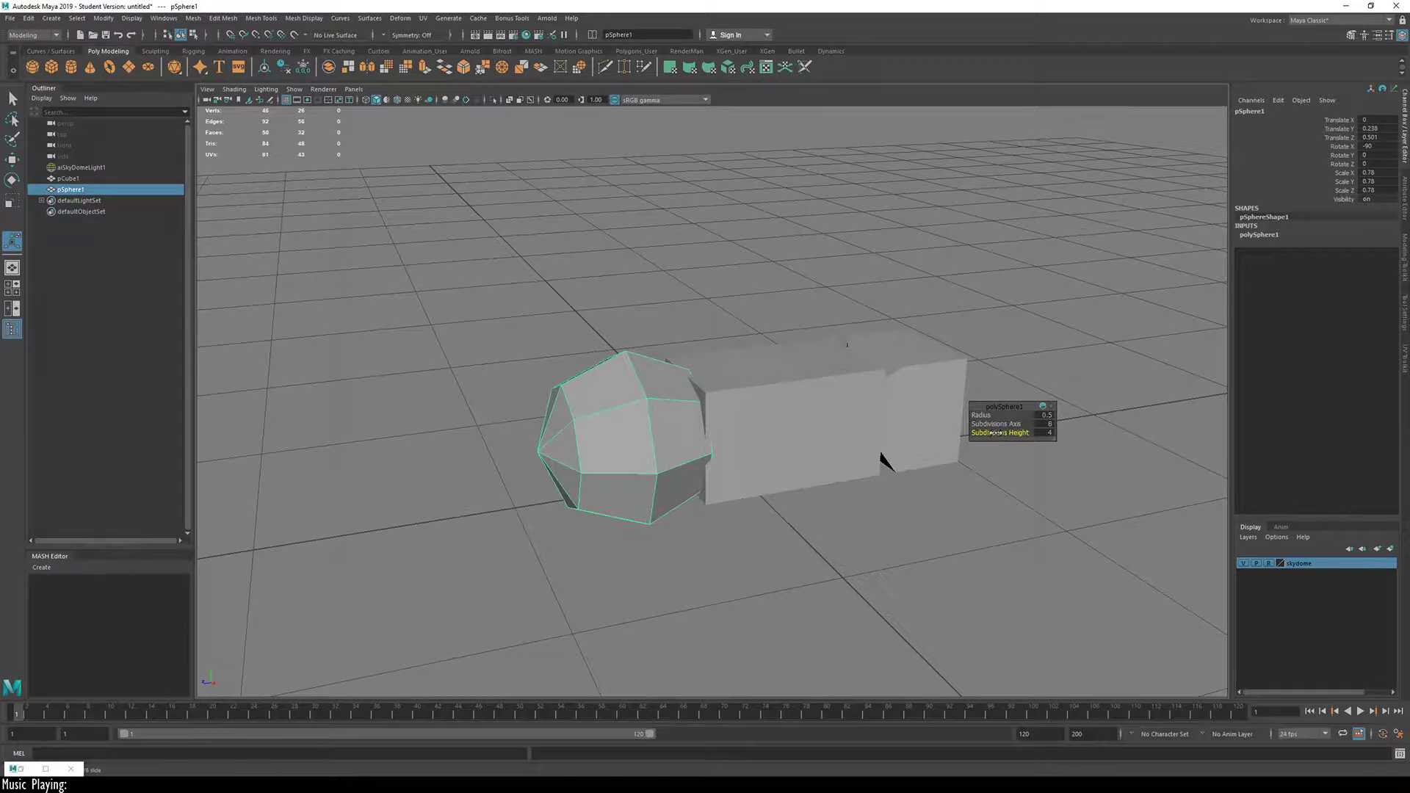
Step: Inspect from several sides how the low-poly sphere meets the end of the grooved box
{"action": "left_click_drag", "start_coordinate": [606, 462], "coordinate": [579, 409], "text": "alt"}
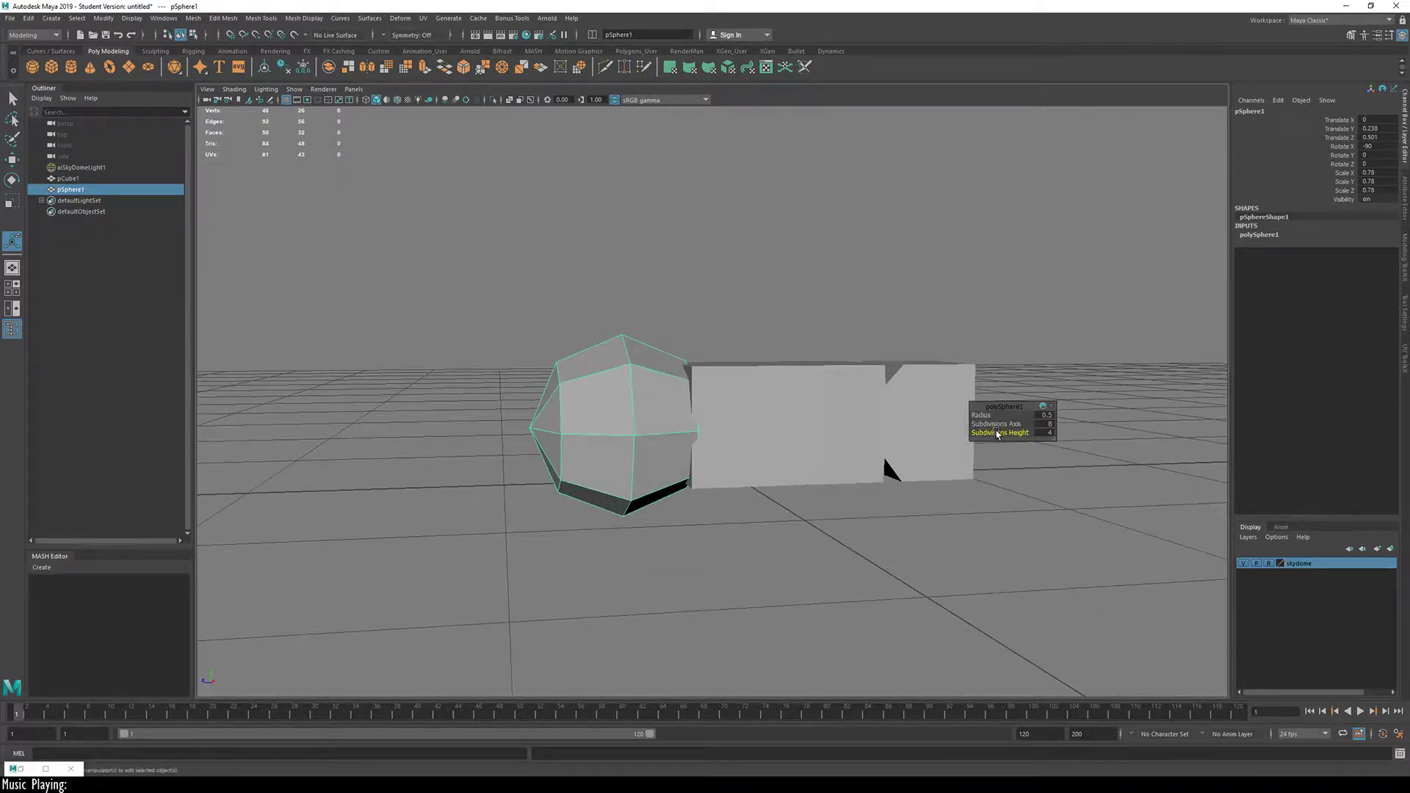
{"action": "left_click_drag", "start_coordinate": [672, 465], "coordinate": [867, 470], "text": "alt"}
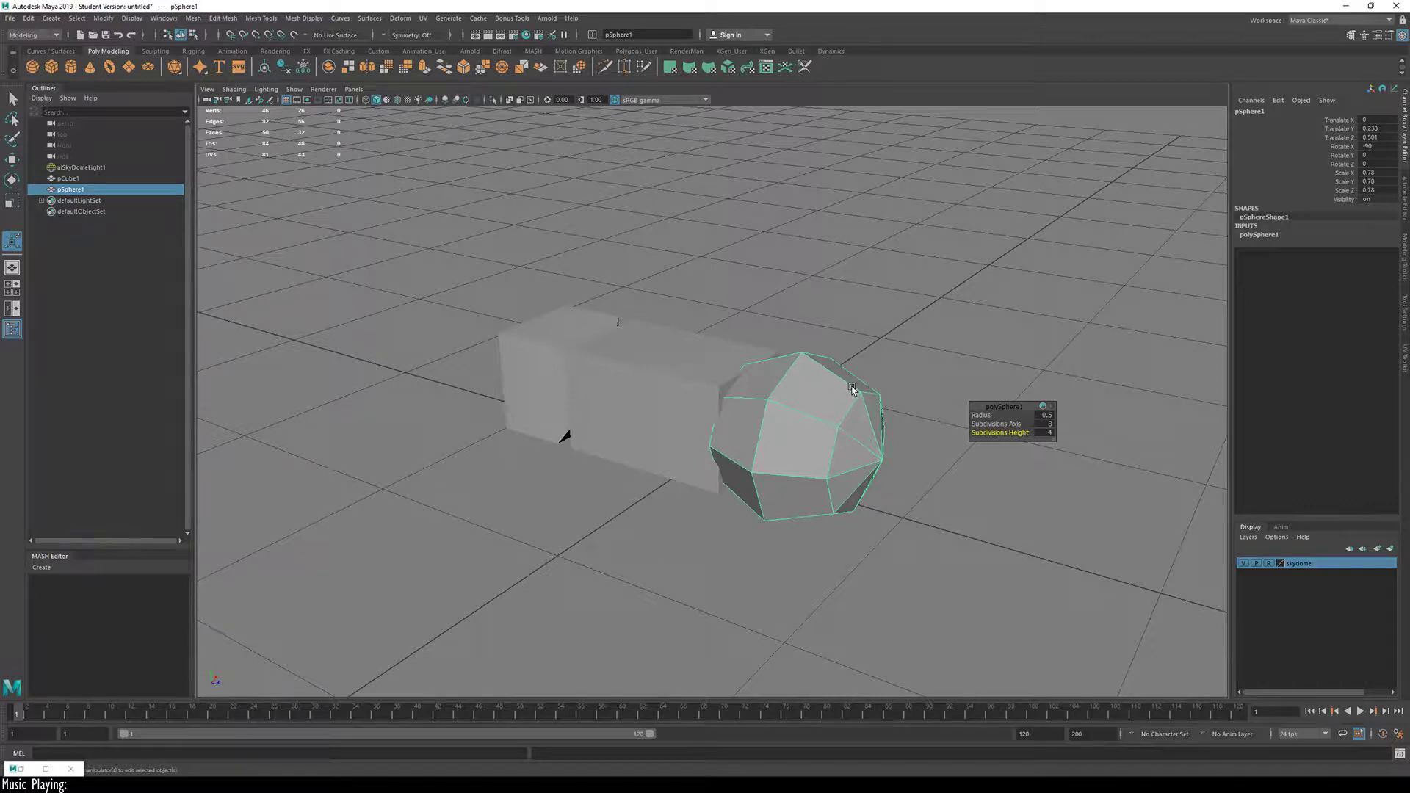
{"action": "left_click_drag", "start_coordinate": [845, 377], "coordinate": [634, 468], "text": "alt"}
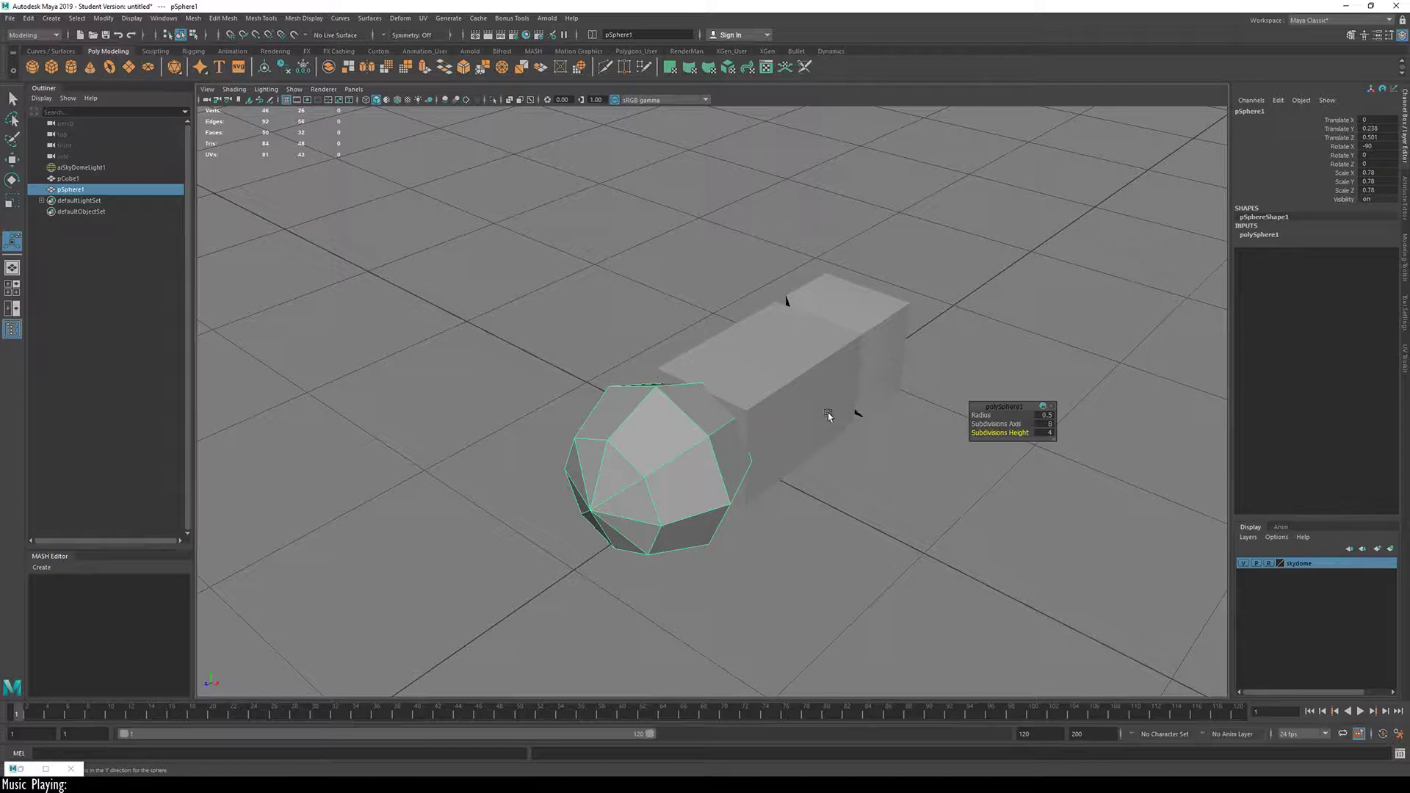
{"action": "left_click_drag", "start_coordinate": [830, 419], "coordinate": [569, 379], "text": "alt"}
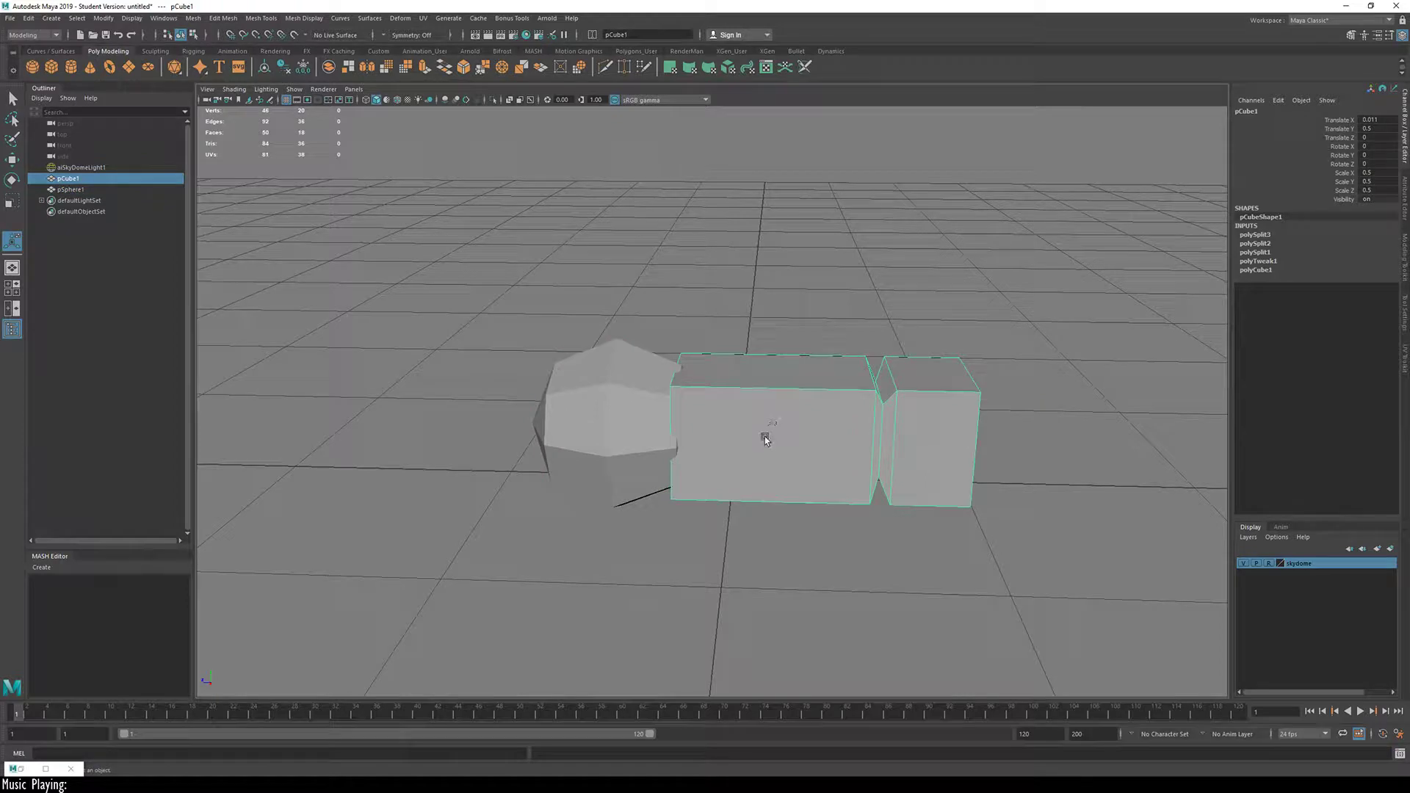
{"action": "middle_click_drag", "start_coordinate": [791, 415], "coordinate": [676, 460], "text": "alt"}
{"action": "left_click", "coordinate": [457, 468]}
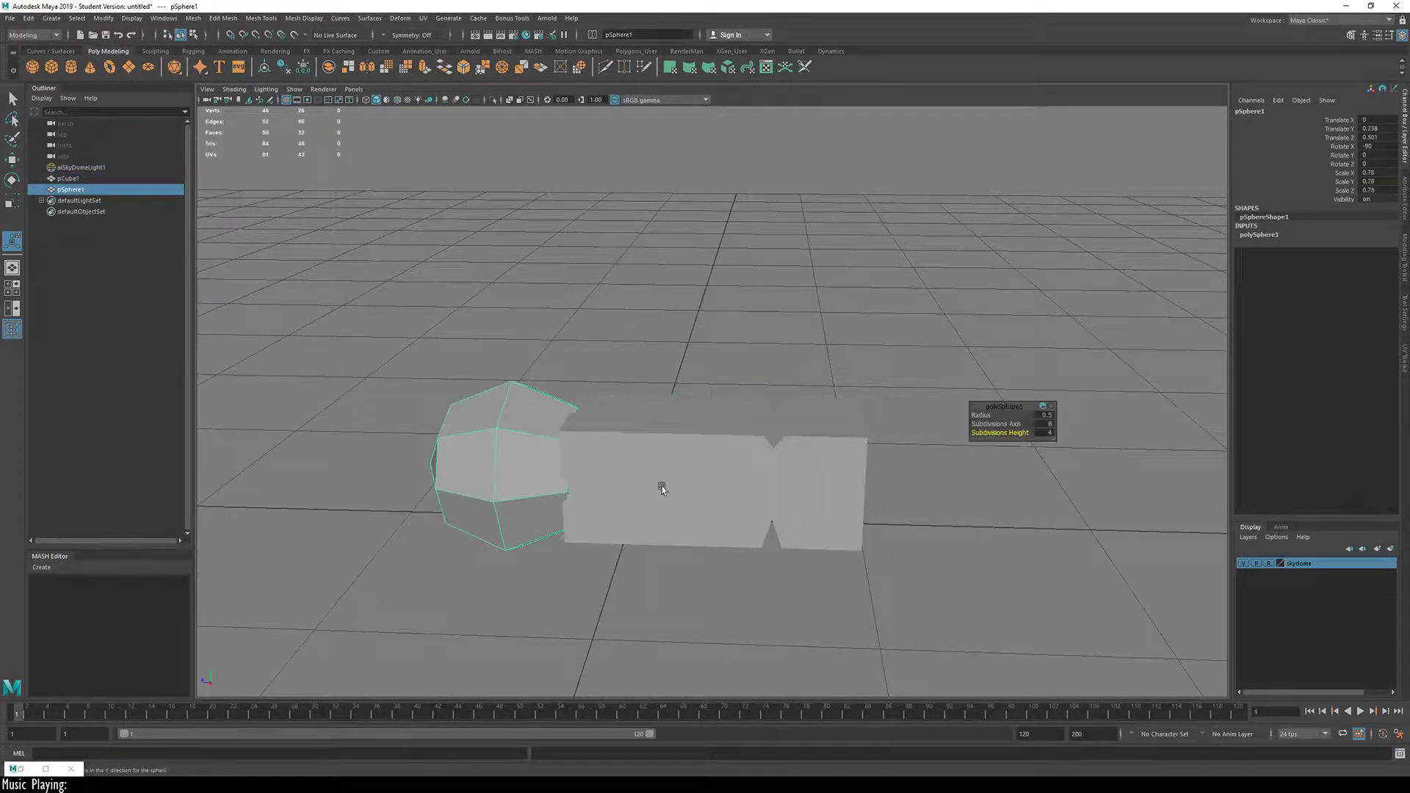
{"action": "left_click_drag", "start_coordinate": [661, 487], "coordinate": [480, 504], "text": "alt"}
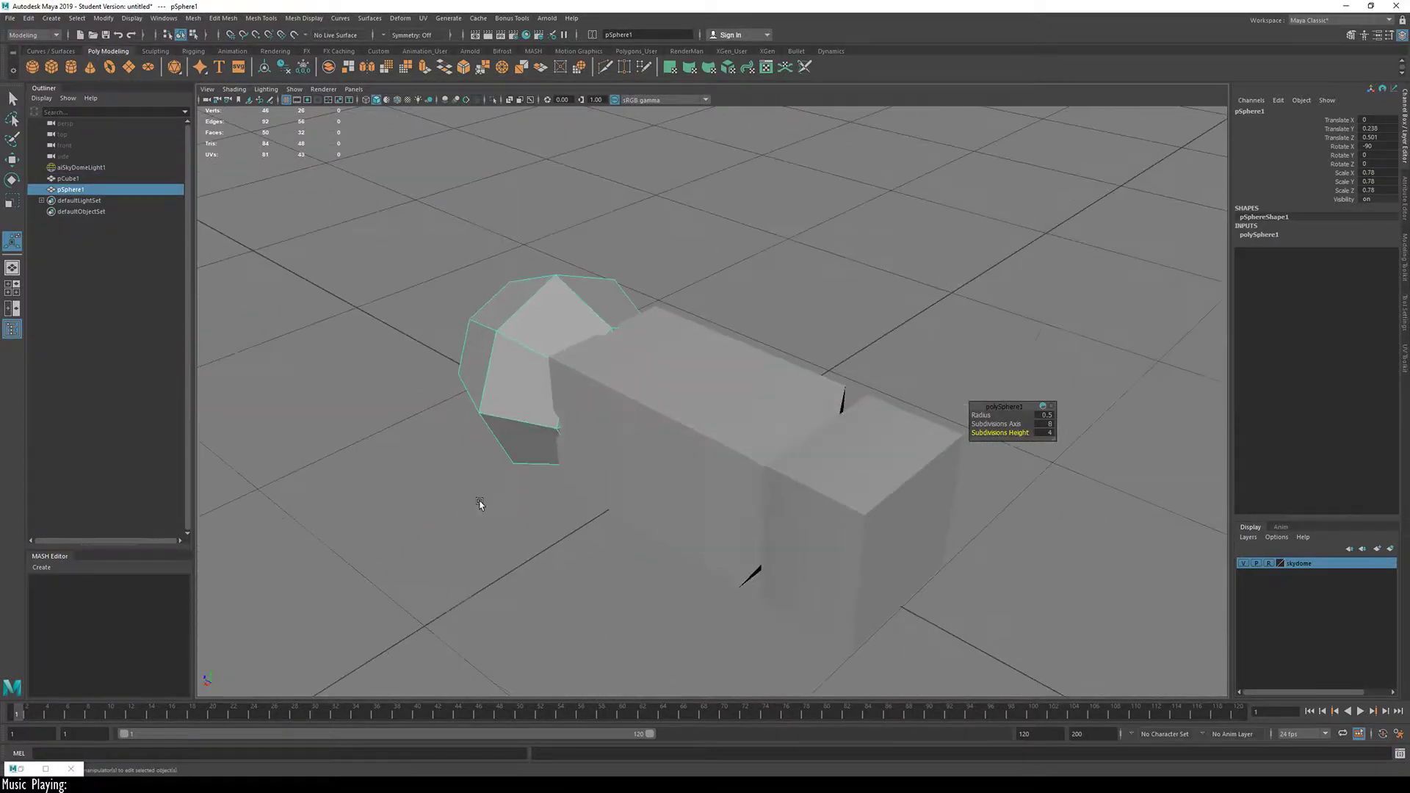
Step: Insert two centred lengthwise edge loops around the box with Multi-Cut, one vertical and one horizontal
{"action": "left_click_drag", "start_coordinate": [760, 409], "coordinate": [649, 397], "text": "alt"}
{"action": "key", "text": "ctrl+shift+x"}
{"action": "left_click", "coordinate": [688, 379], "text": "ctrl+shift"}
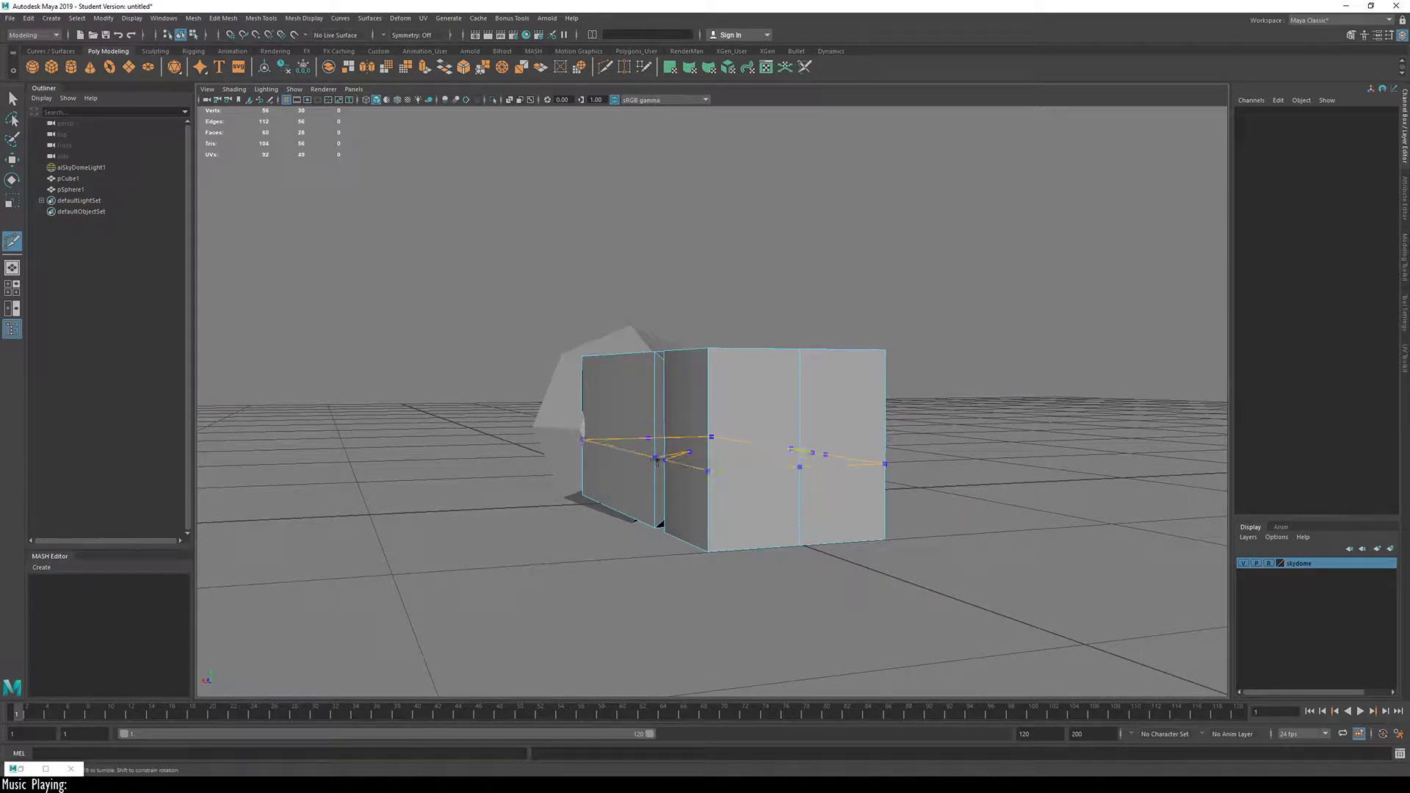
{"action": "left_click", "coordinate": [656, 460], "text": "ctrl"}
{"action": "left_click_drag", "start_coordinate": [656, 459], "coordinate": [594, 330], "text": "alt"}
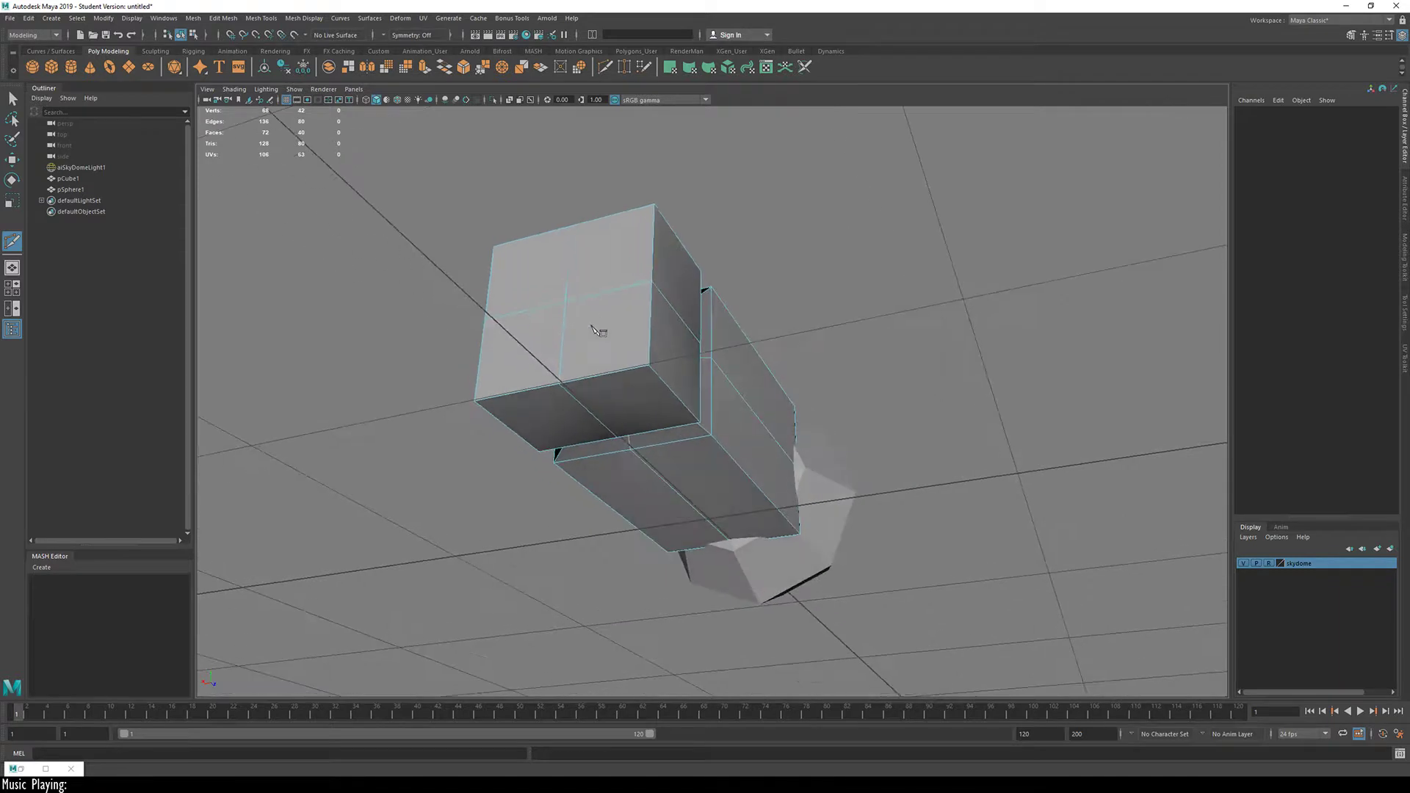
{"action": "left_click_drag", "start_coordinate": [823, 493], "coordinate": [680, 440], "text": "alt"}
{"action": "key", "text": "q"}
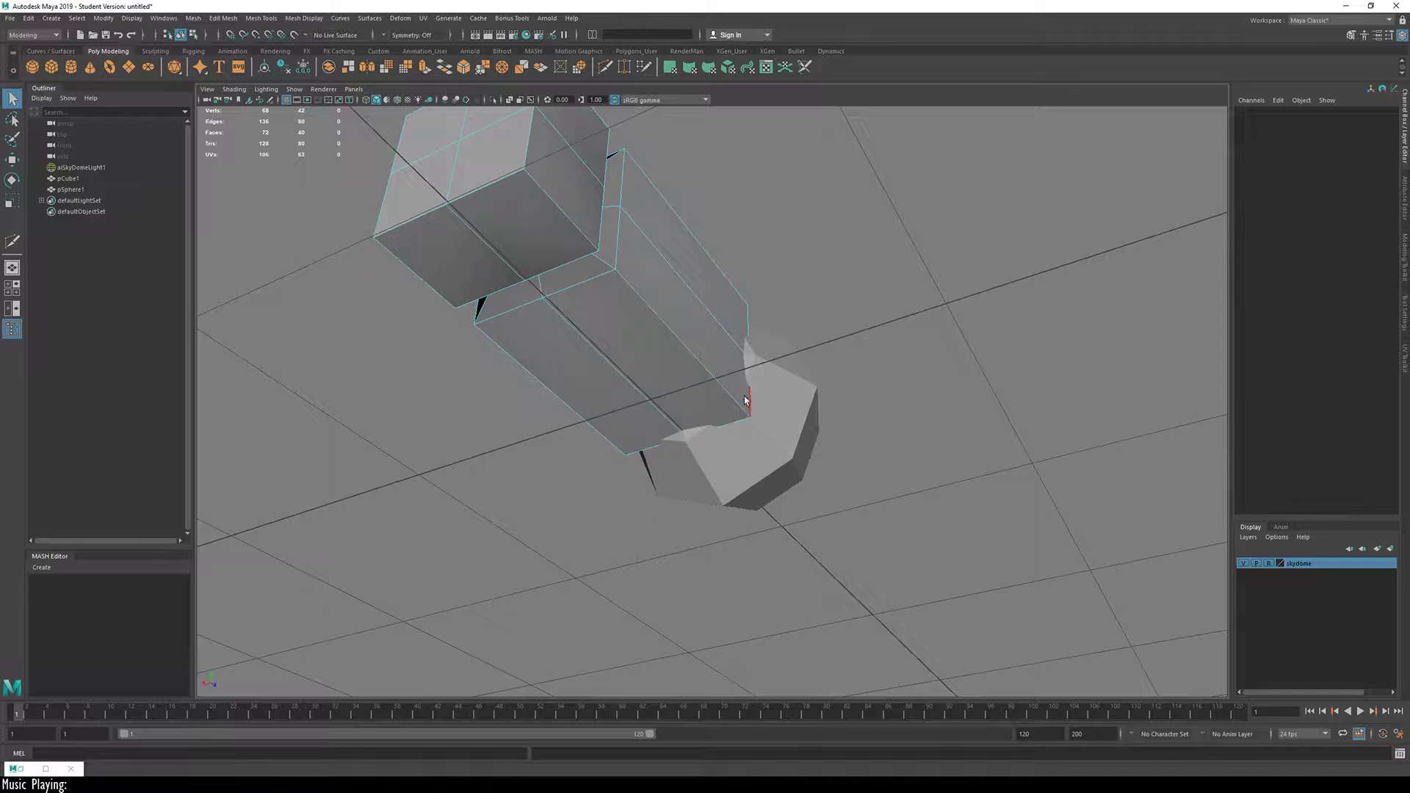
Step: Move the sphere along Z away from the end of the box, to a Translate Z of about 0.908
{"action": "left_click", "coordinate": [766, 452]}
{"action": "left_click_drag", "start_coordinate": [766, 452], "coordinate": [701, 498], "text": "alt"}
{"action": "key", "text": "w"}
{"action": "left_click_drag", "start_coordinate": [800, 412], "coordinate": [885, 393]}
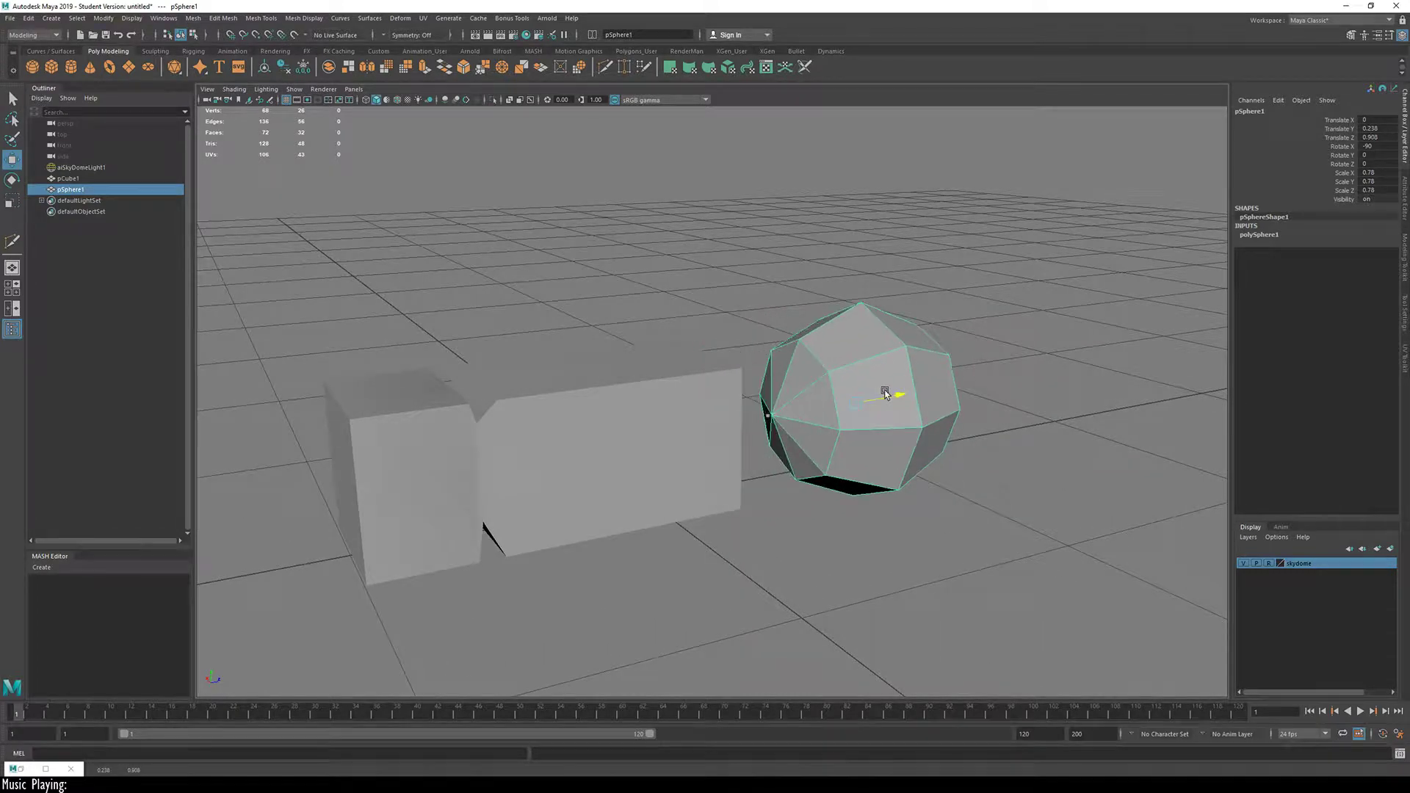
Step: Delete the ring of cap faces on the sphere's side facing the box, leaving an open end
{"action": "right_click_drag", "start_coordinate": [810, 407], "coordinate": [825, 456]}
{"action": "left_click_drag", "start_coordinate": [825, 456], "coordinate": [711, 433], "text": "alt"}
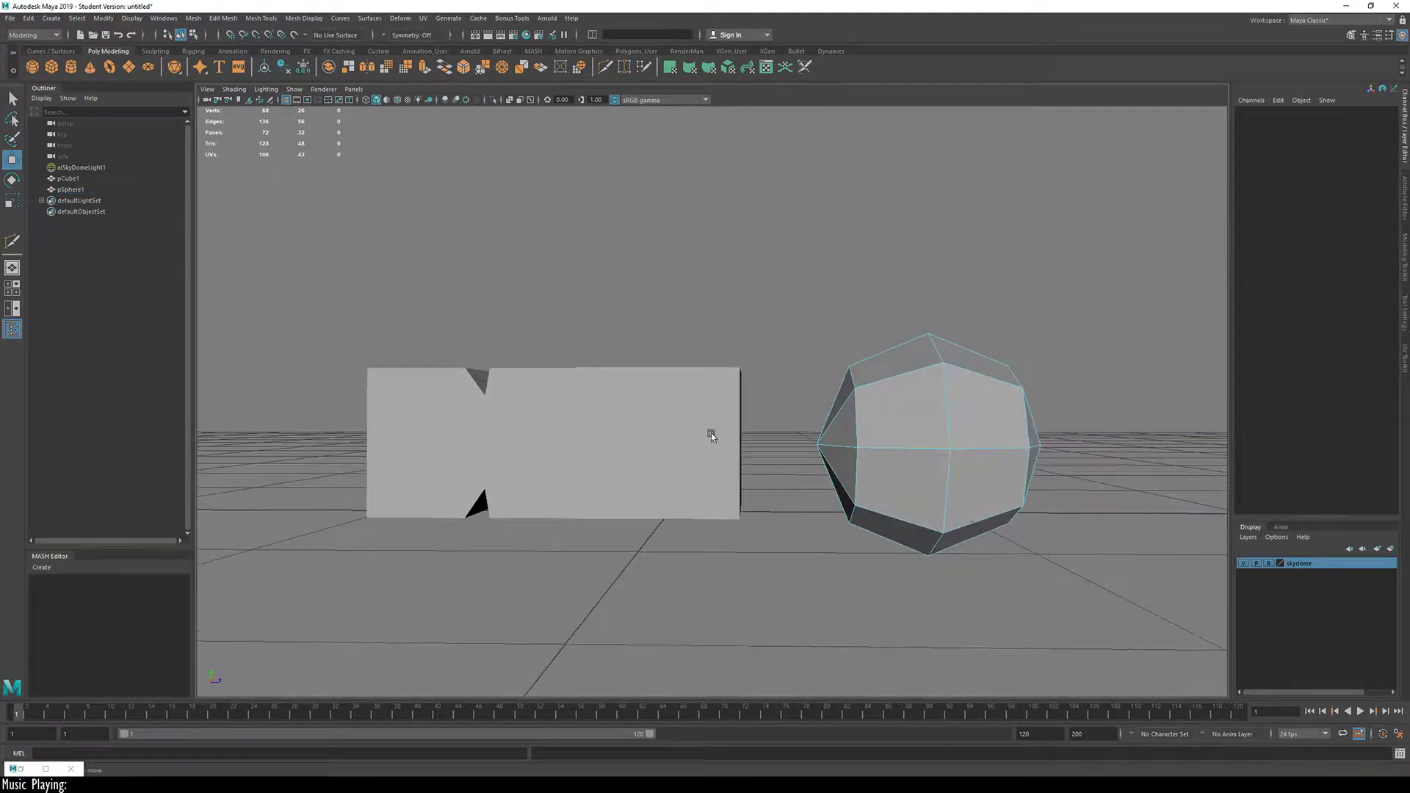
{"action": "left_click_drag", "start_coordinate": [834, 475], "coordinate": [836, 474]}
{"action": "left_click_drag", "start_coordinate": [759, 495], "coordinate": [683, 462], "text": "alt"}
{"action": "key", "text": "Delete"}
{"action": "left_click_drag", "start_coordinate": [539, 450], "coordinate": [933, 370], "text": "alt"}
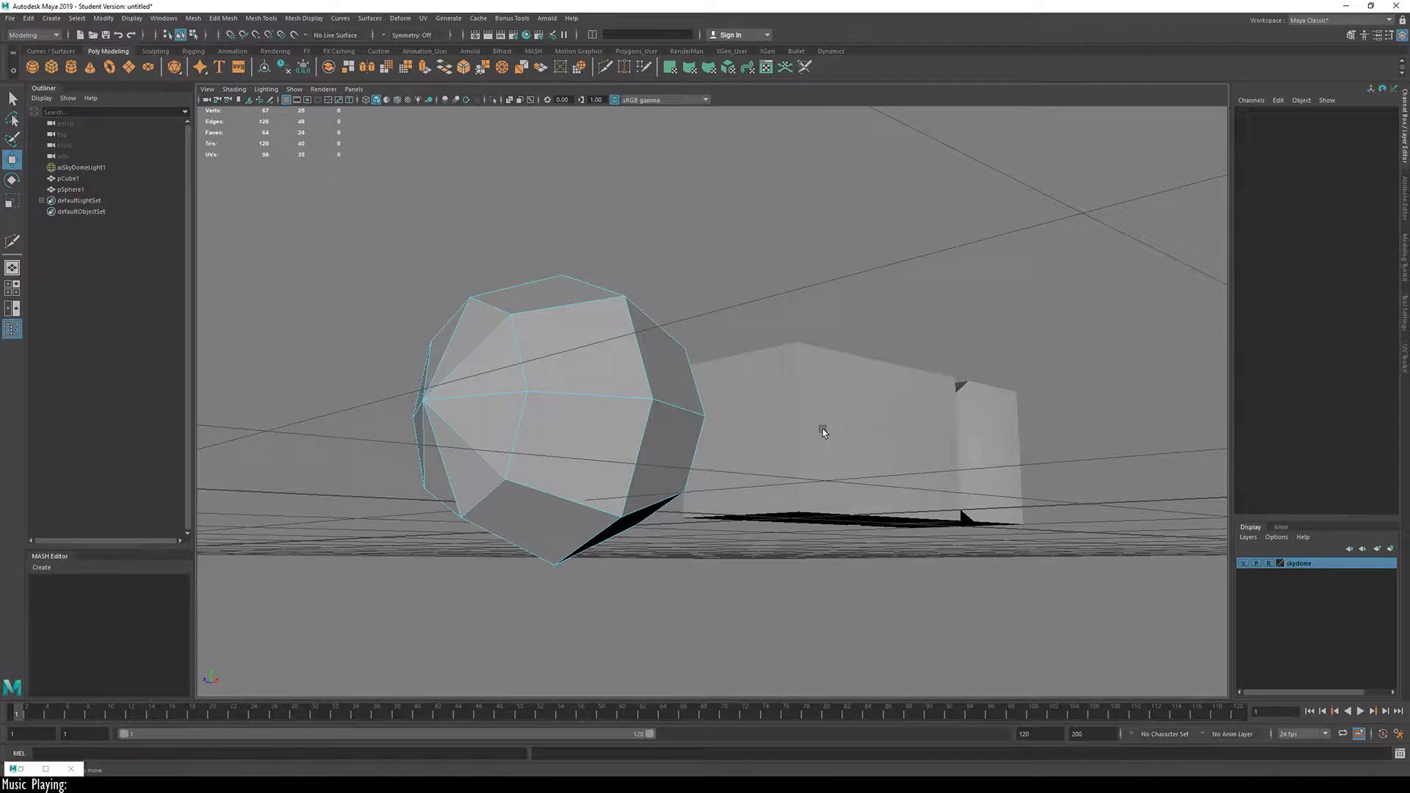
{"action": "left_click_drag", "start_coordinate": [822, 447], "coordinate": [486, 416], "text": "alt"}
{"action": "left_click", "coordinate": [719, 392]}
{"action": "left_click", "coordinate": [780, 402]}
{"action": "right_click_drag", "start_coordinate": [800, 400], "coordinate": [804, 462]}
{"action": "right_click_drag", "start_coordinate": [464, 373], "coordinate": [517, 328]}
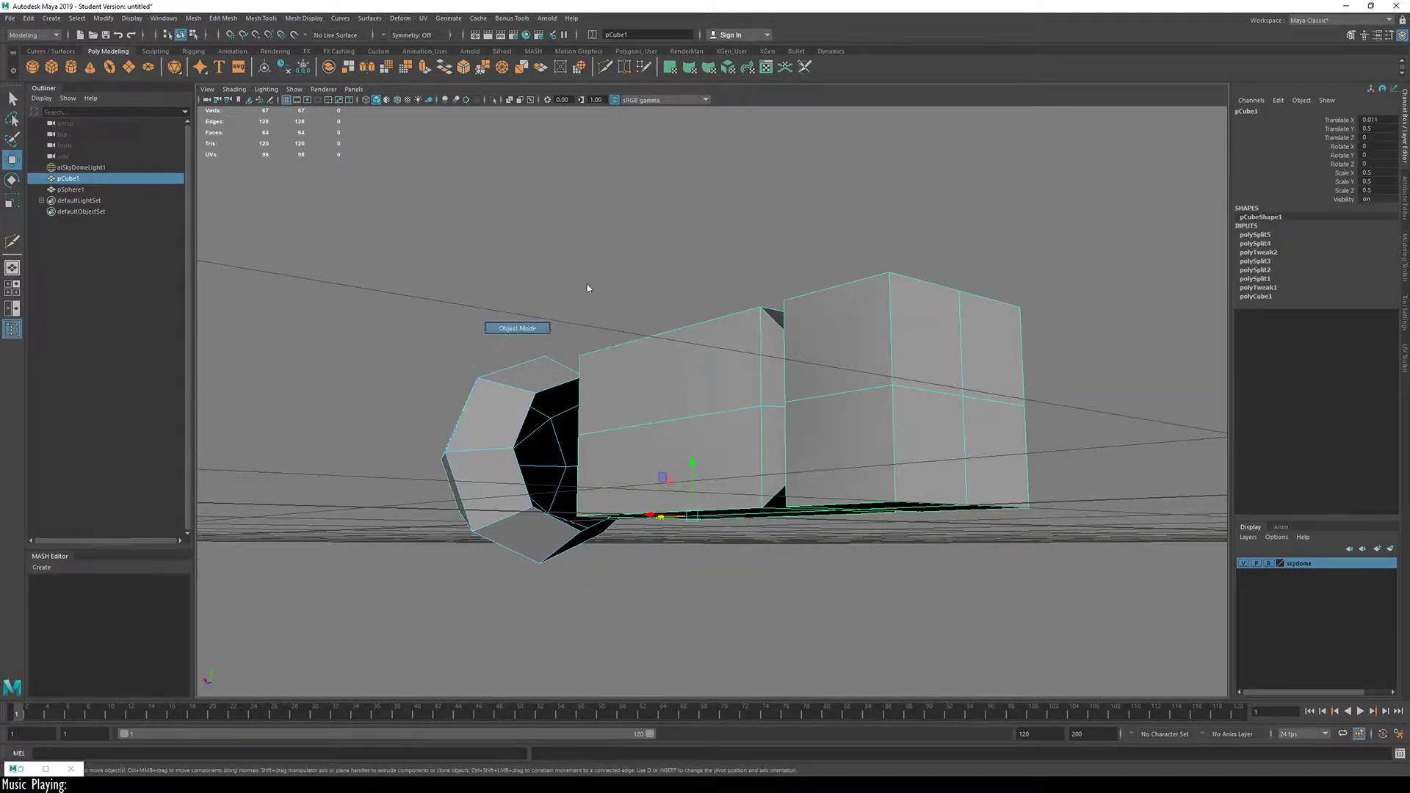
{"action": "left_click", "coordinate": [958, 190]}
{"action": "left_click", "coordinate": [884, 356]}
{"action": "right_click_drag", "start_coordinate": [847, 445], "coordinate": [846, 501]}
{"action": "left_click_drag", "start_coordinate": [1079, 346], "coordinate": [1143, 446], "text": "alt"}
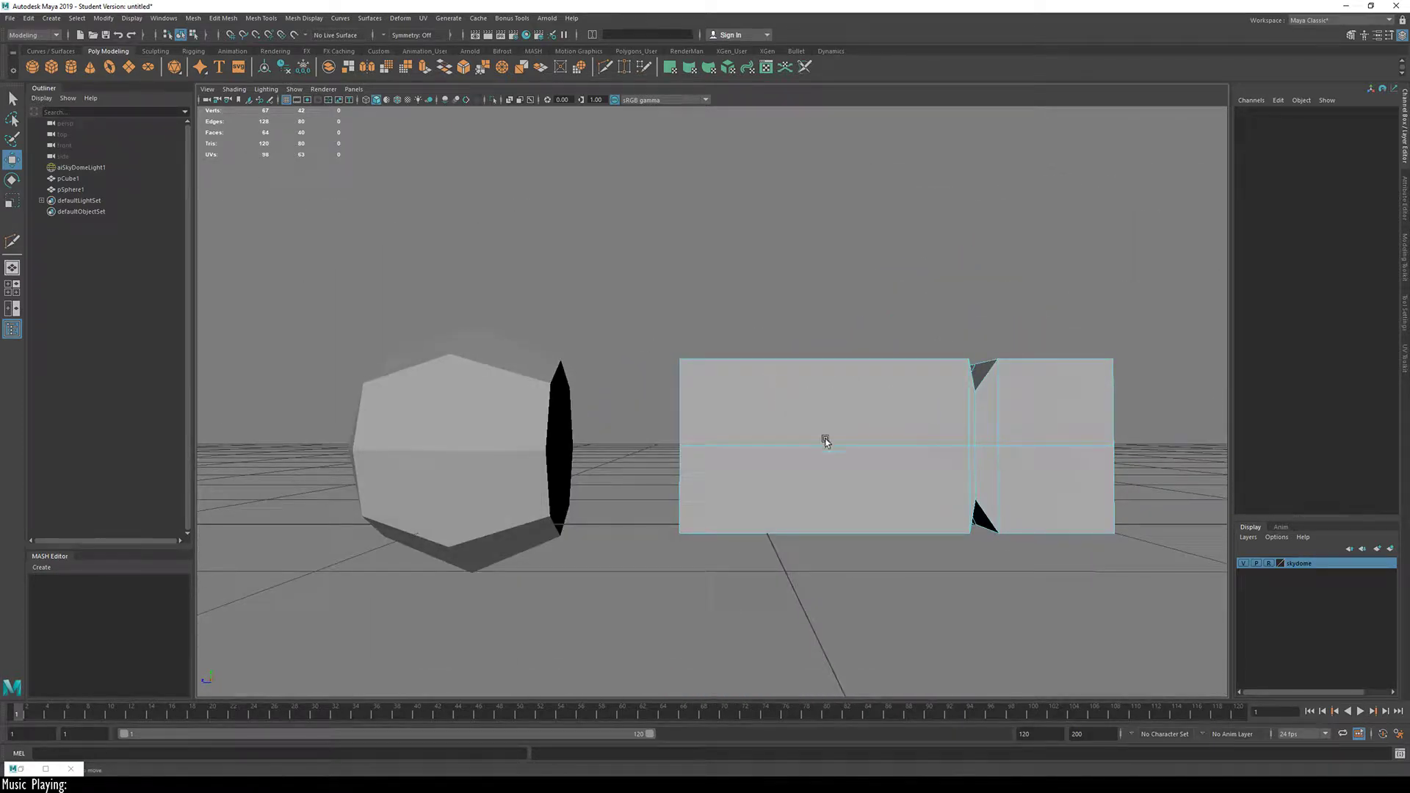
{"action": "mouse_move", "coordinate": [826, 440]}
{"action": "left_mouse_down", "text": "alt"}
{"action": "mouse_move", "coordinate": [964, 460]}
{"action": "mouse_move", "coordinate": [838, 482]}
{"action": "mouse_move", "coordinate": [806, 472]}
{"action": "mouse_move", "coordinate": [814, 457]}
{"action": "left_mouse_up", "text": "alt"}
Step: Try to flatten the box by scaling it down vertically, and undo the change
{"action": "key", "text": "r"}
{"action": "left_click", "coordinate": [894, 457]}
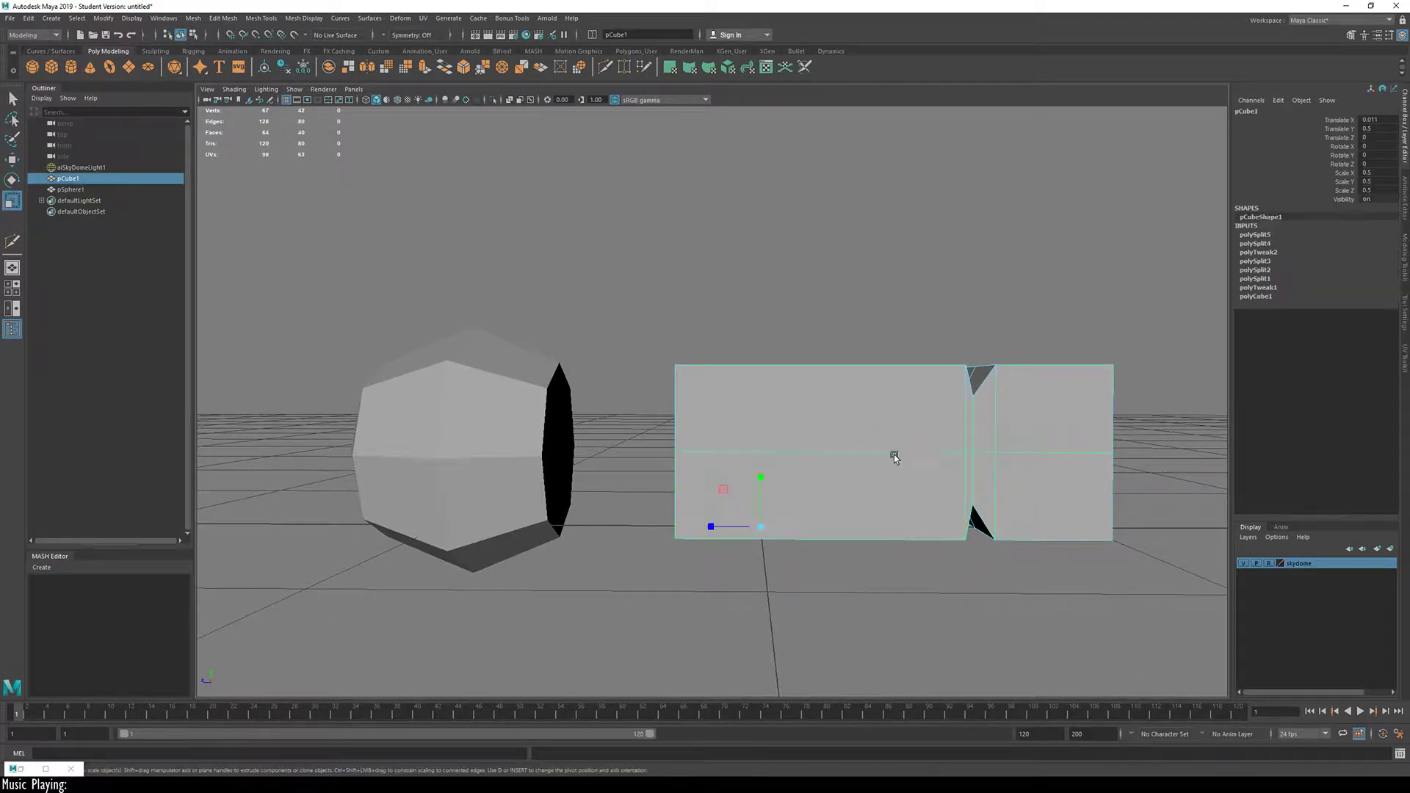
{"action": "left_click_drag", "start_coordinate": [762, 482], "coordinate": [761, 502]}
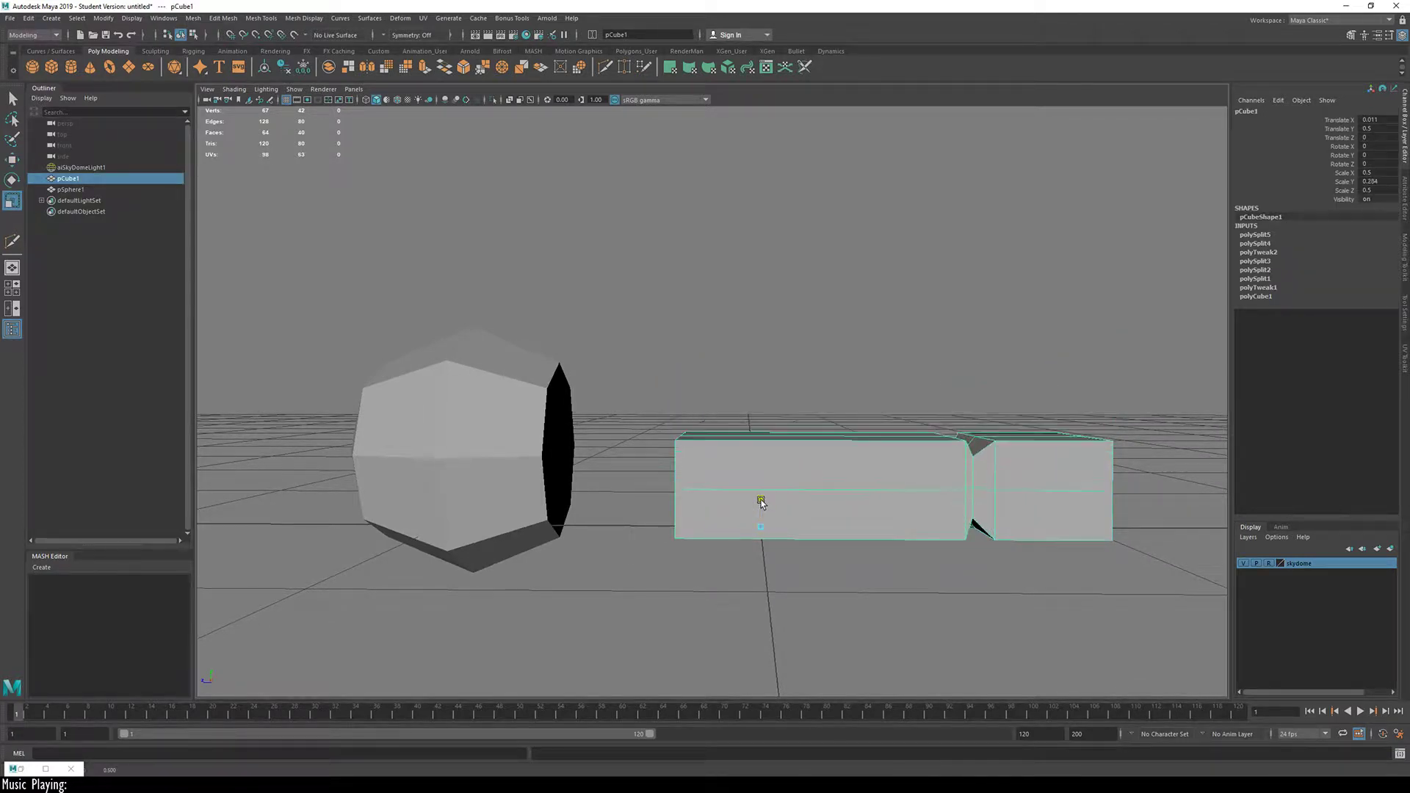
{"action": "key", "text": "ctrl+z"}
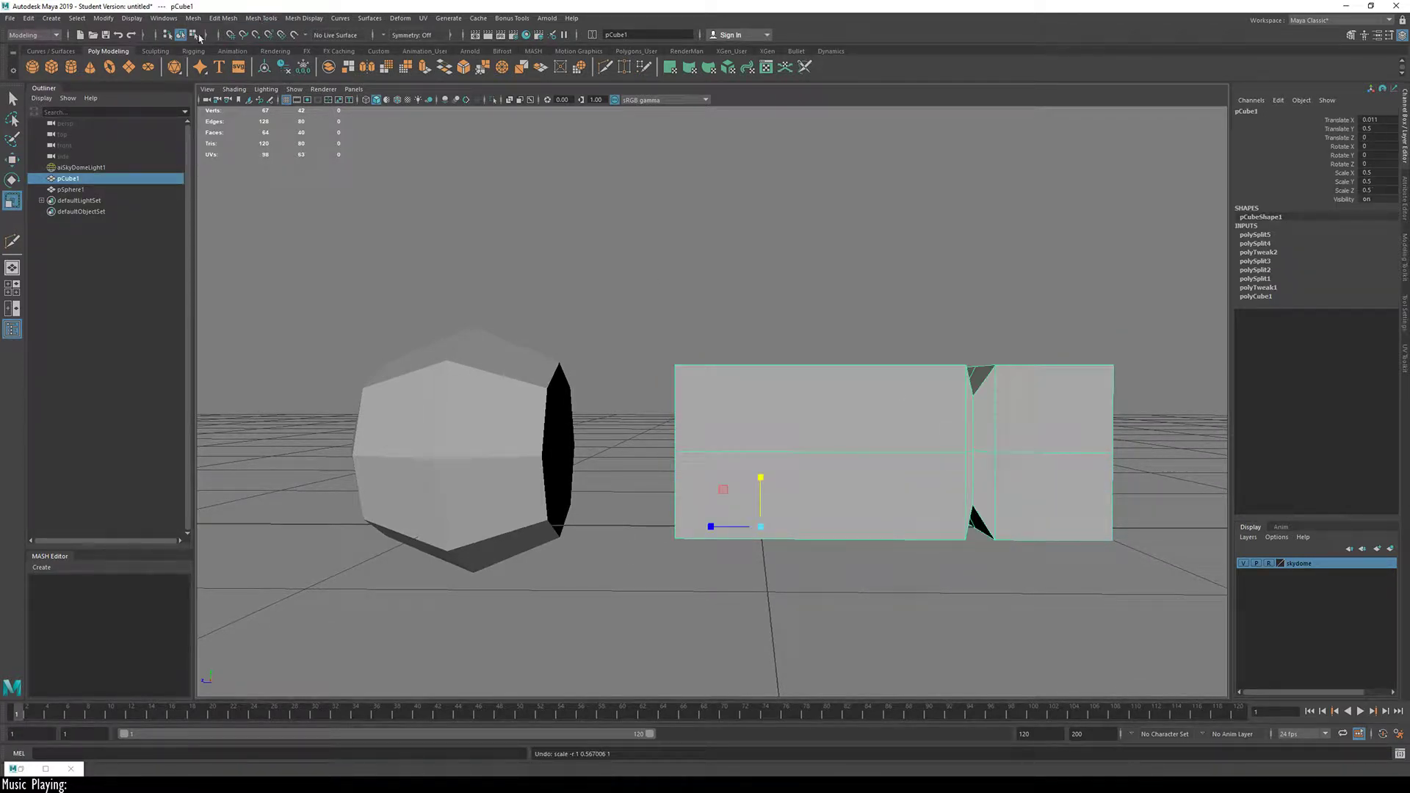
Step: Freeze the box's transformations and set its Scale Y to 0.5
{"action": "key", "text": "space"}
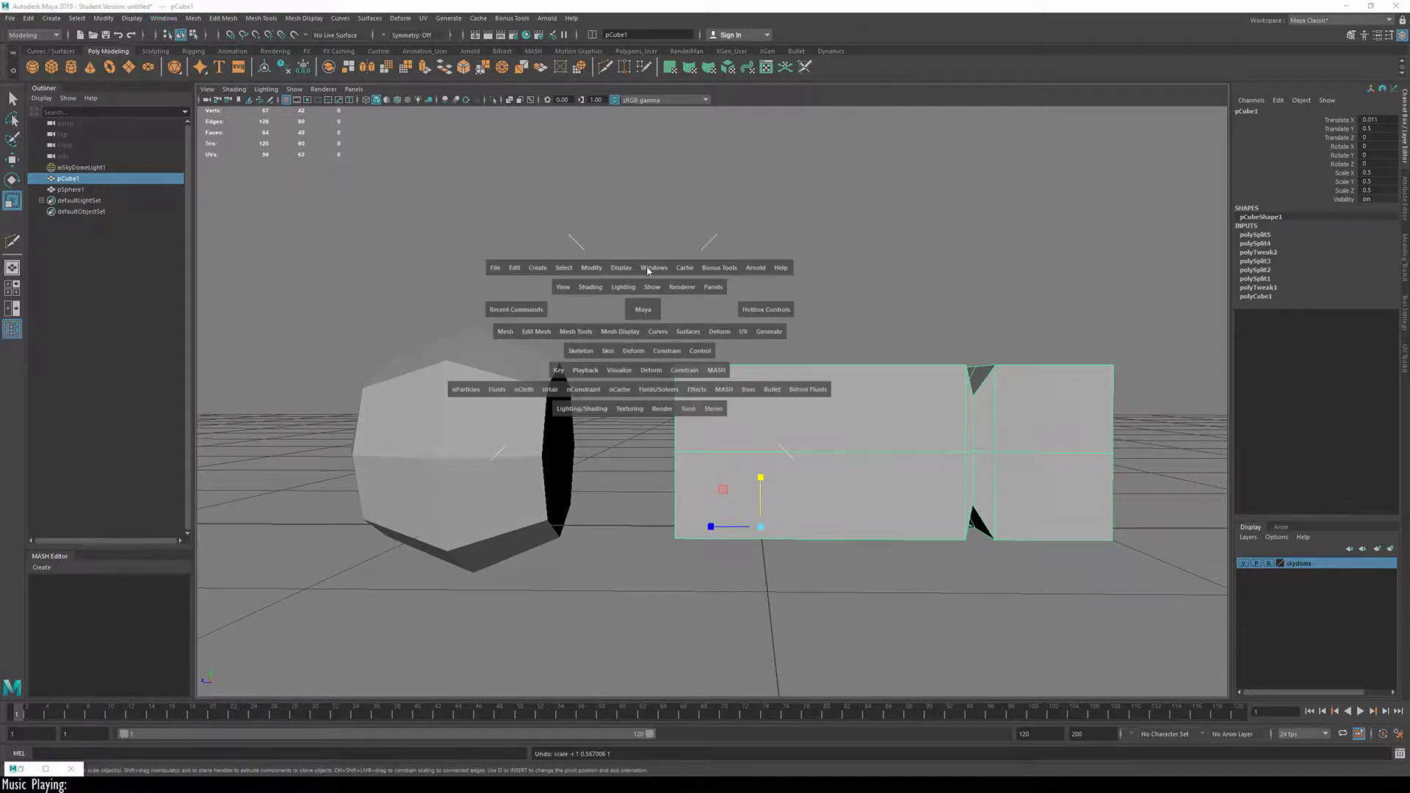
{"action": "left_click", "coordinate": [591, 267]}
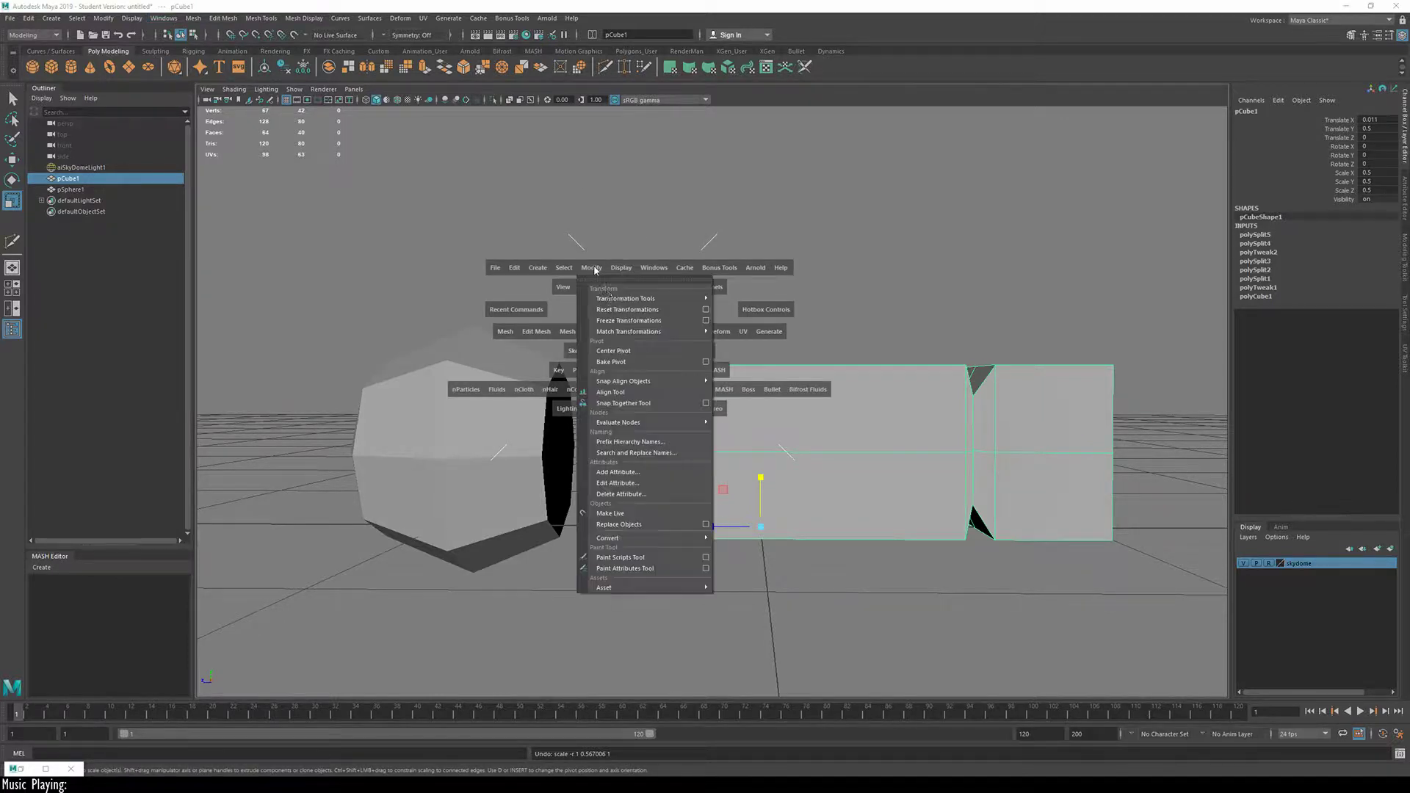
{"action": "left_click", "coordinate": [679, 321]}
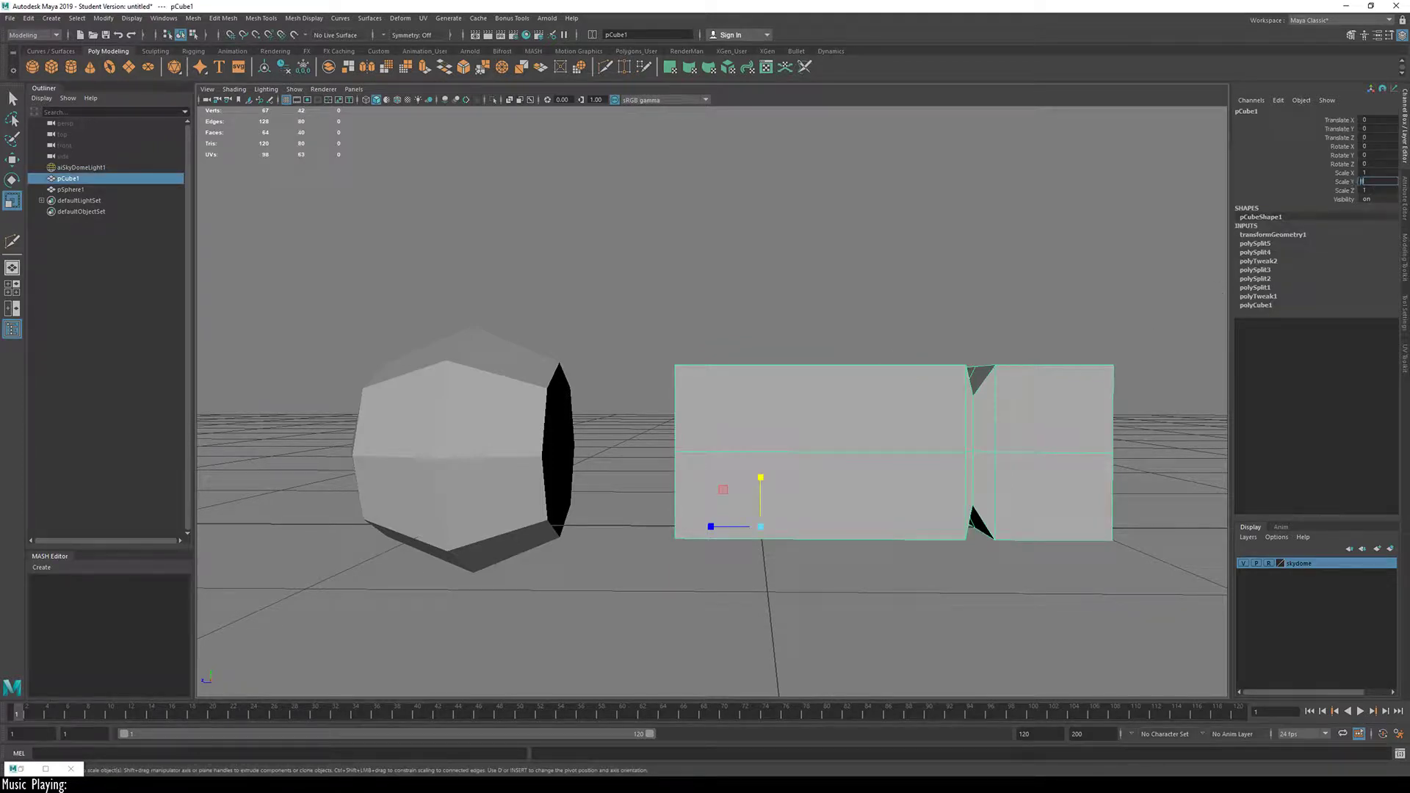
{"action": "type", "text": "0.5"}
{"action": "key", "text": "Return"}
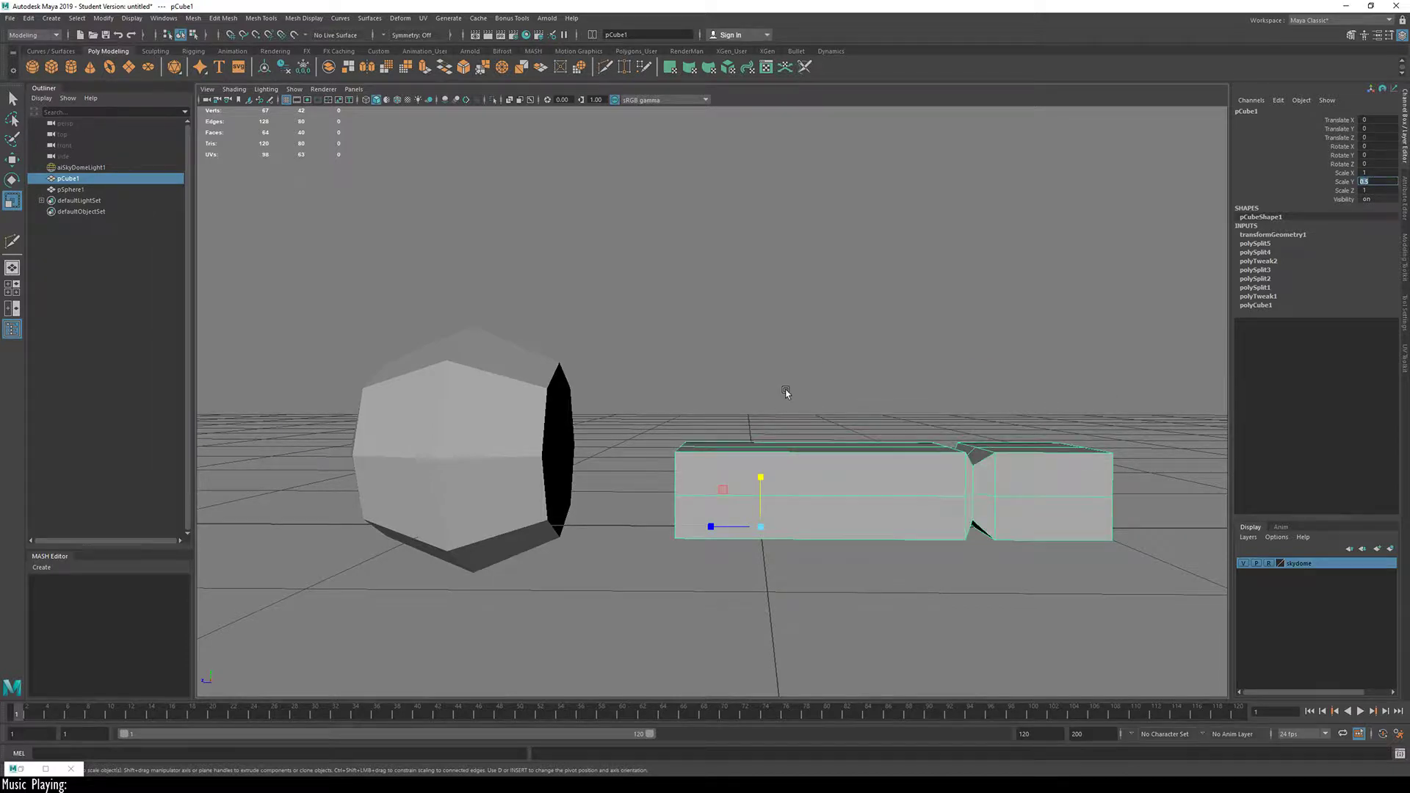
Step: Try a Scale Y of 0 on the box and settle on a Scale Y of 0.75
{"action": "left_click", "coordinate": [786, 393]}
{"action": "left_click_drag", "start_coordinate": [864, 475], "coordinate": [717, 473], "text": "alt"}
{"action": "left_click", "coordinate": [717, 474]}
{"action": "left_click", "coordinate": [1376, 183]}
{"action": "type", "text": "0"}
{"action": "key", "text": "Return"}
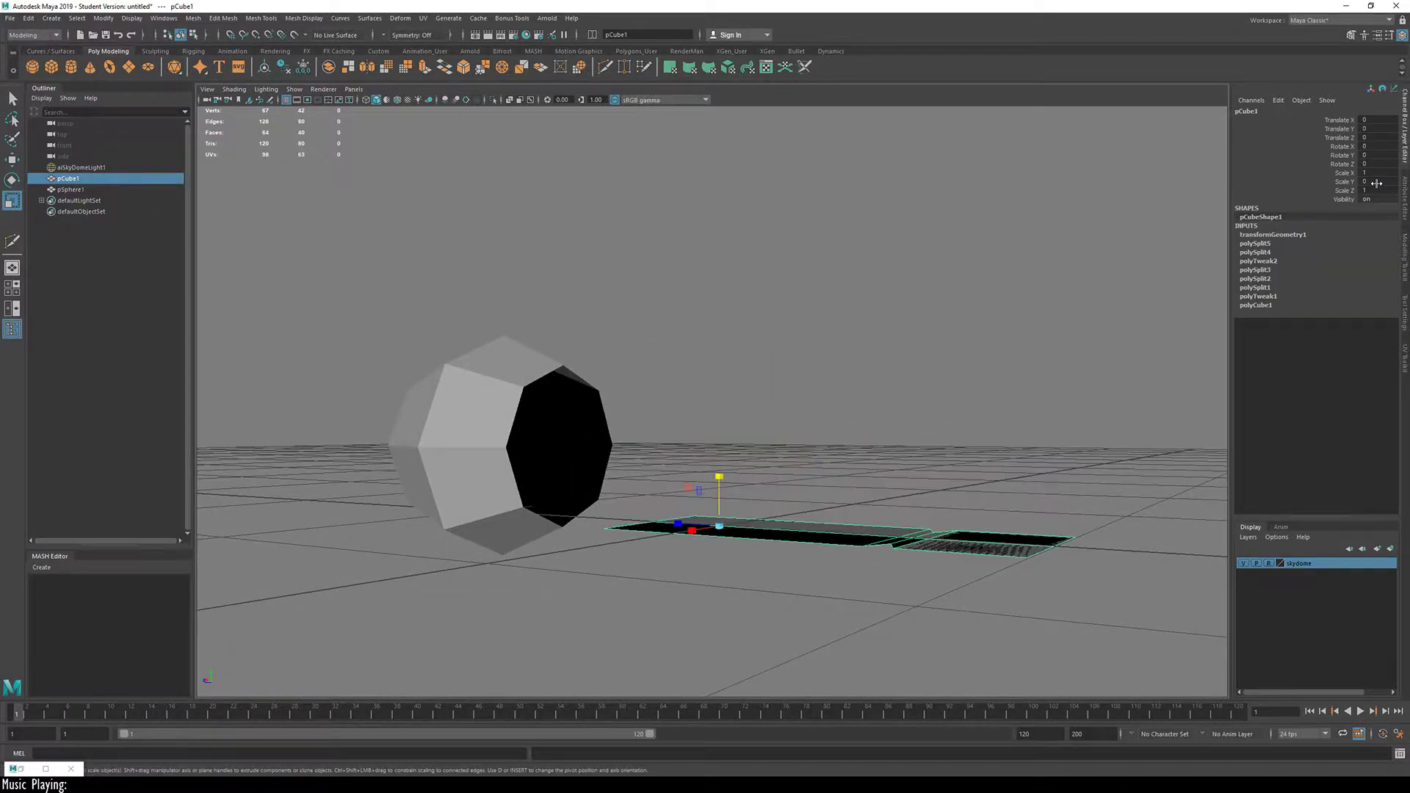
{"action": "type", "text": "0.75"}
{"action": "key", "text": "Return"}
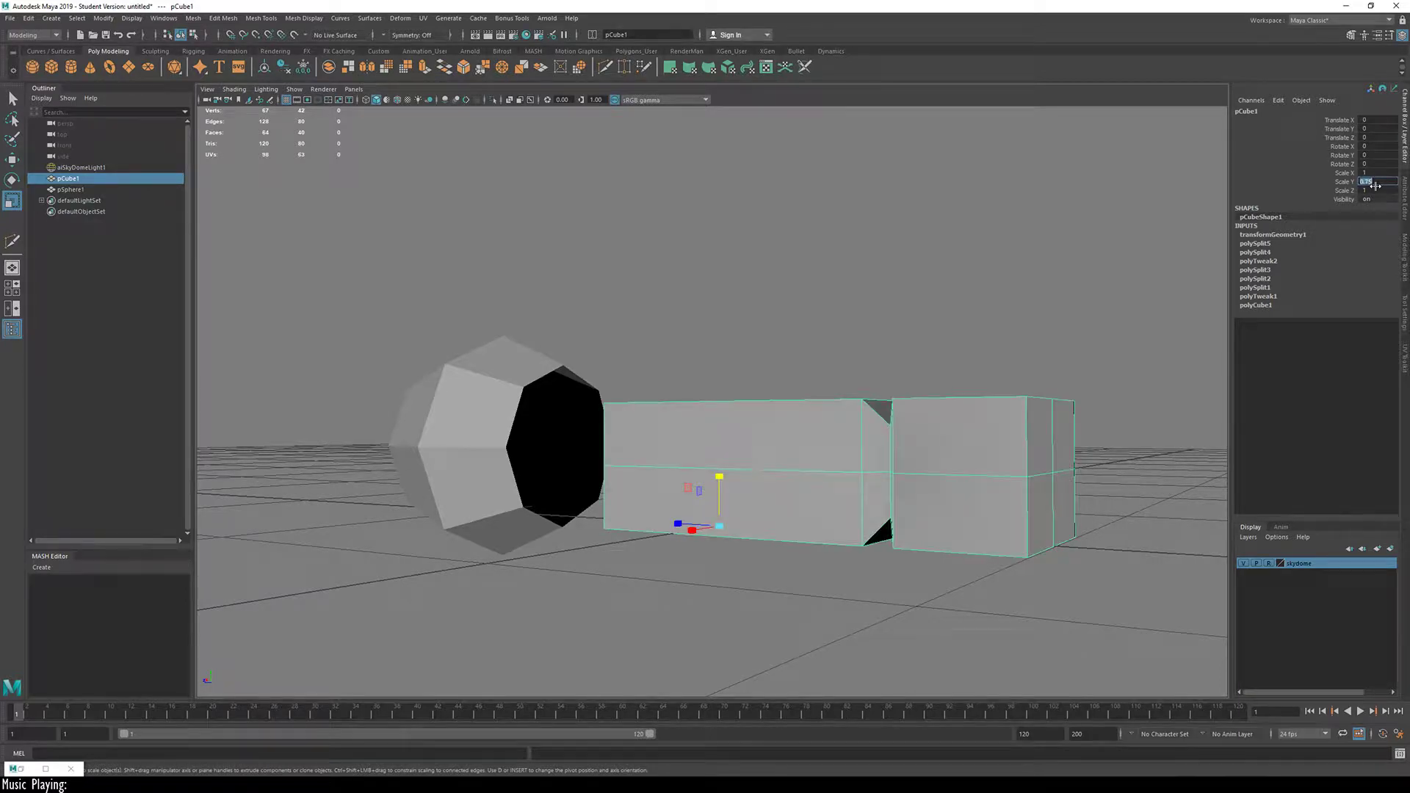
{"action": "left_click", "coordinate": [832, 369]}
Step: Select the sphere and snap its pivot down to the level of the box's underside
{"action": "left_click_drag", "start_coordinate": [832, 370], "coordinate": [368, 457], "text": "alt"}
{"action": "left_click", "coordinate": [368, 457]}
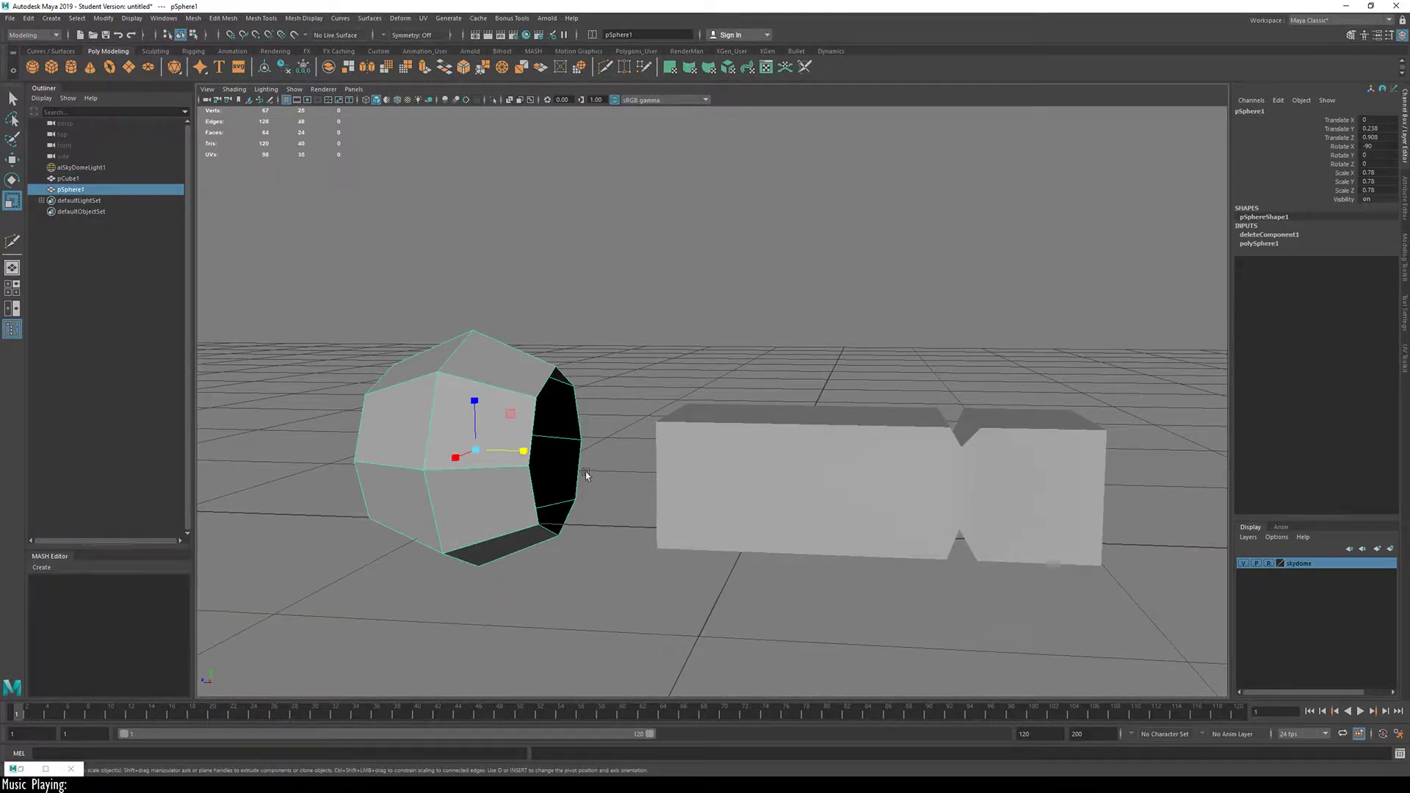
{"action": "left_click_drag", "start_coordinate": [585, 474], "coordinate": [431, 459], "text": "alt"}
{"action": "key", "text": "d"}
{"action": "key", "text": "v"}
{"action": "left_click_drag", "start_coordinate": [491, 400], "coordinate": [992, 420]}
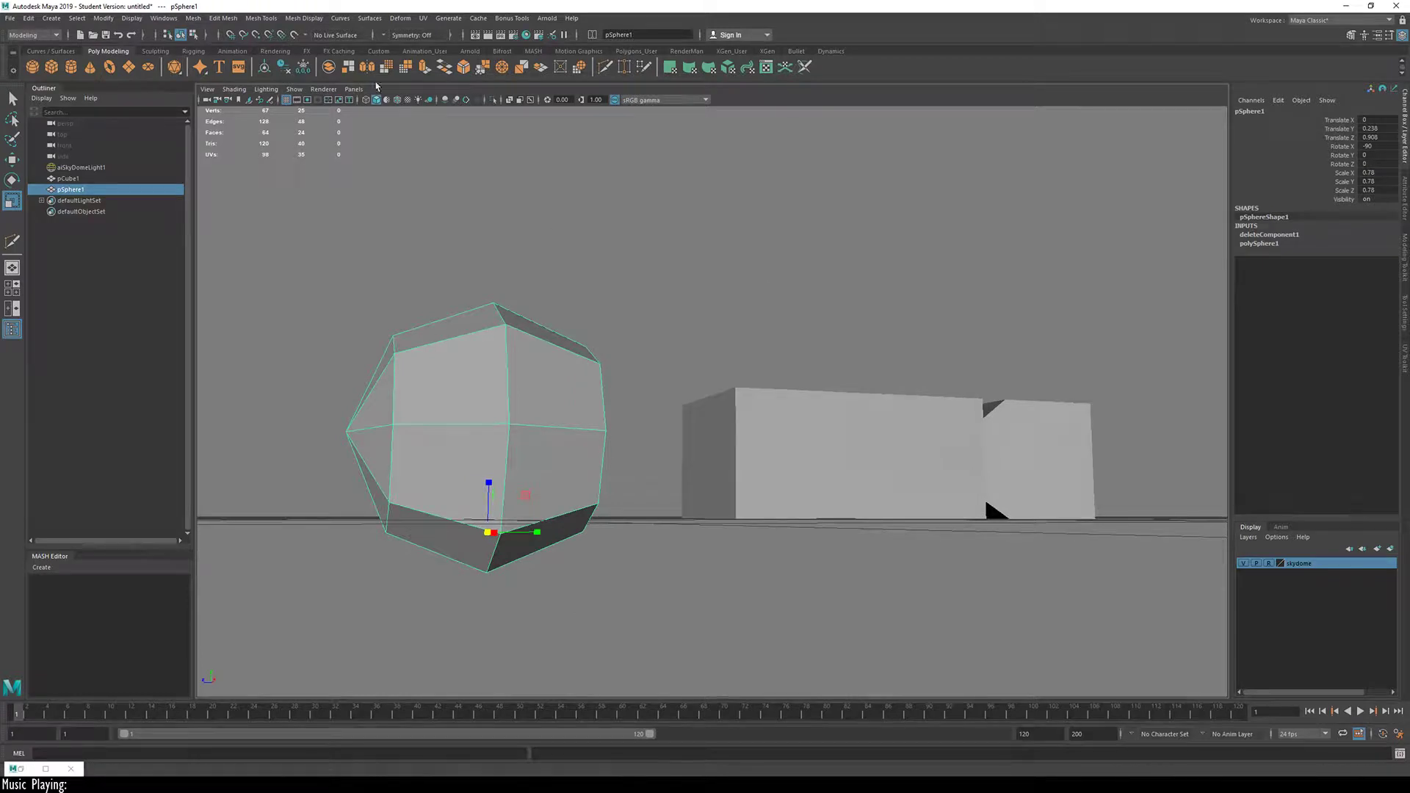
Step: Freeze the sphere's transformations
{"action": "key", "text": "space"}
{"action": "left_click_drag", "start_coordinate": [562, 160], "coordinate": [636, 225]}
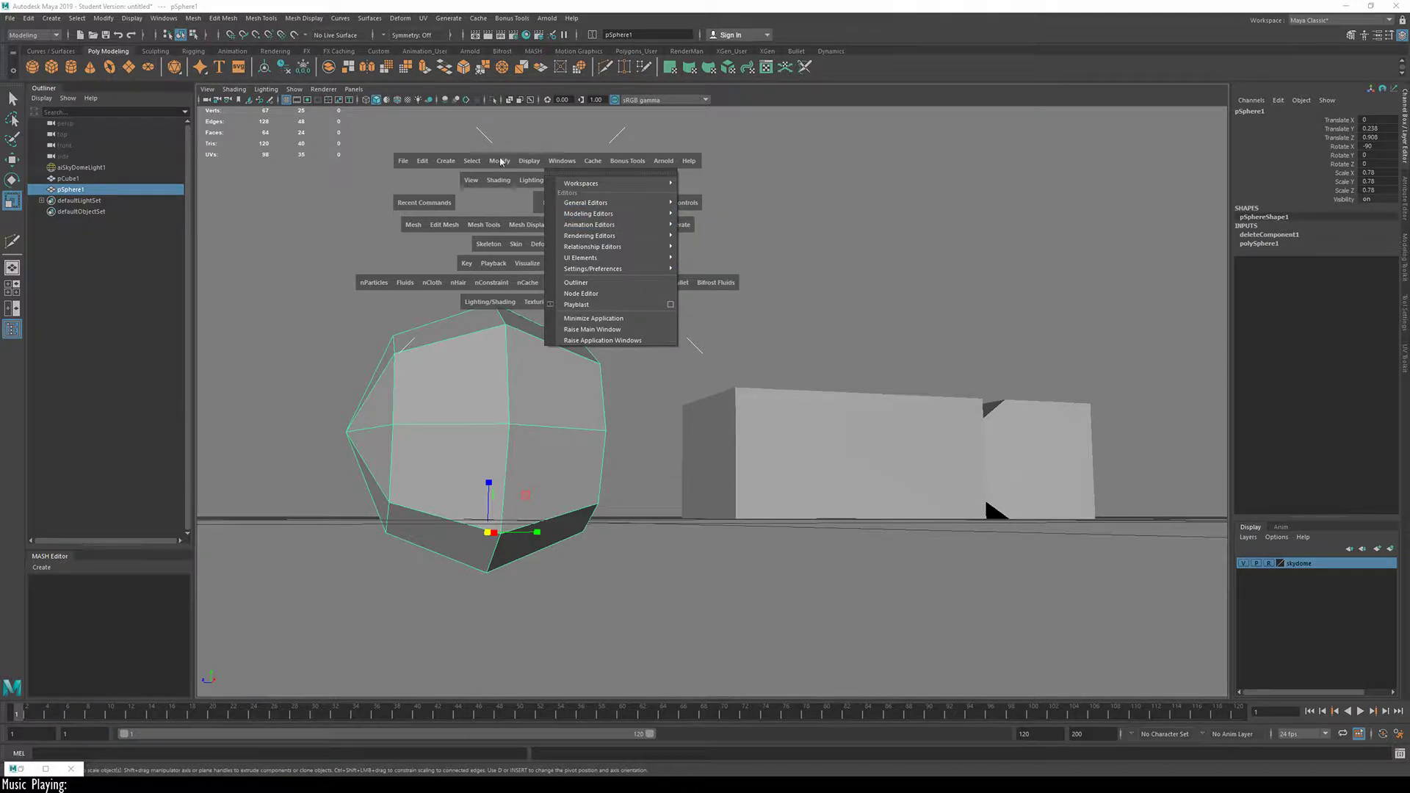
{"action": "key", "text": "space"}
{"action": "left_click_drag", "start_coordinate": [478, 150], "coordinate": [525, 201]}
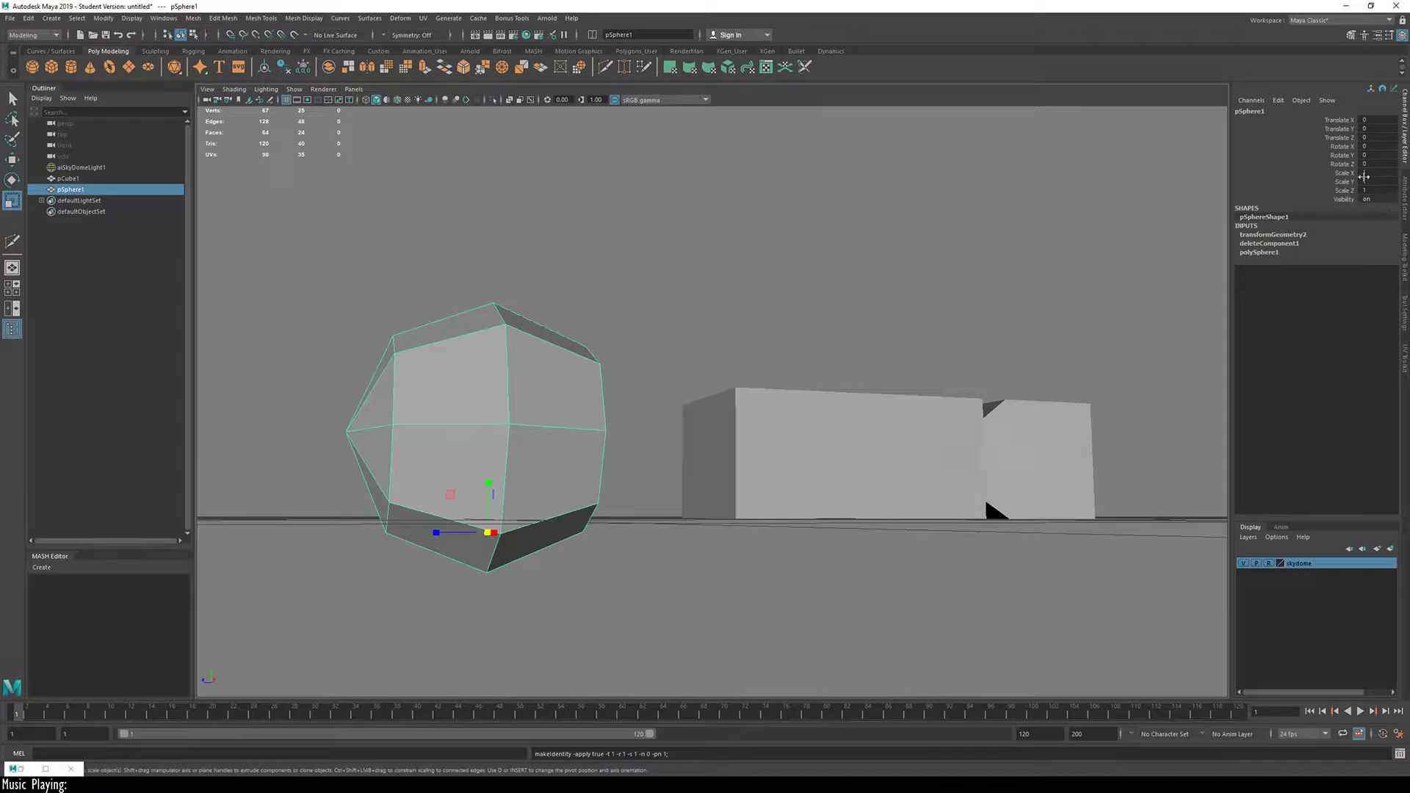
Step: Try scaling the sphere to 0.75 on all three axes, and undo the change
{"action": "type", "text": "0.75"}
{"action": "key", "text": "Return"}
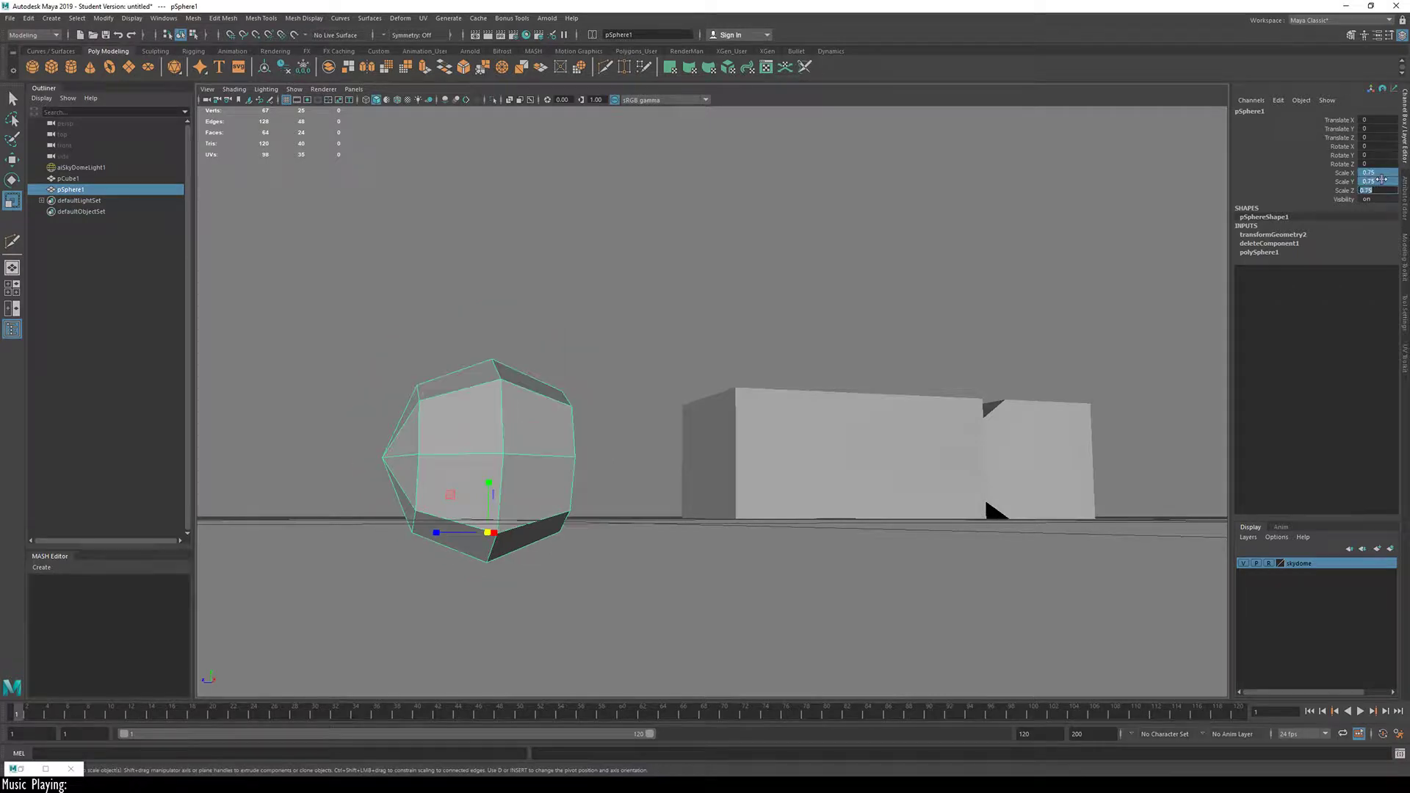
{"action": "left_click_drag", "start_coordinate": [666, 398], "coordinate": [325, 528], "text": "alt"}
{"action": "left_click_drag", "start_coordinate": [546, 508], "coordinate": [861, 535], "text": "alt"}
{"action": "key", "text": "w"}
{"action": "key", "text": "ctrl+z"}
{"action": "key", "text": "ctrl+z"}
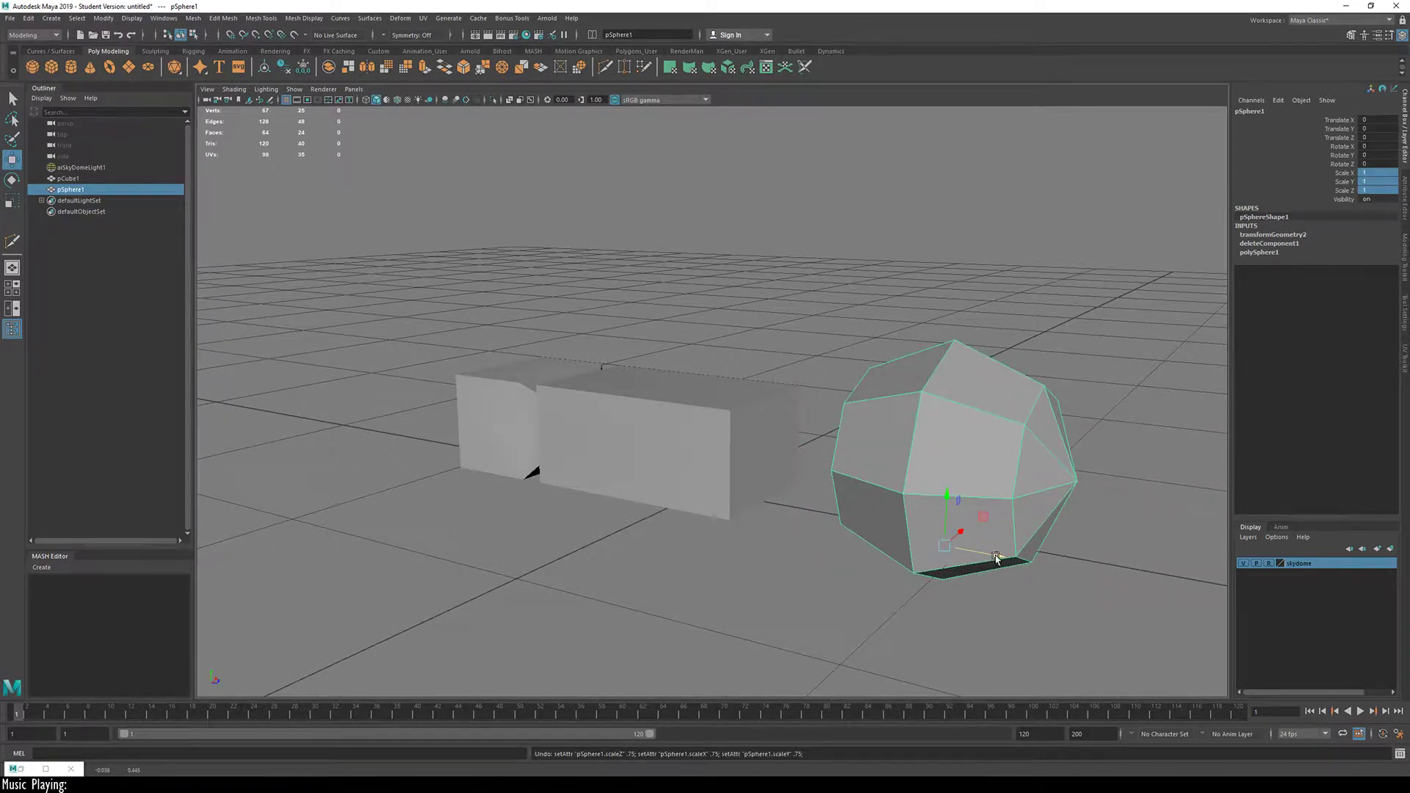
Step: Move the sphere back against the box's end and slightly down, to about -0.385 in Z and -0.05 in Y
{"action": "left_click_drag", "start_coordinate": [996, 558], "coordinate": [809, 441]}
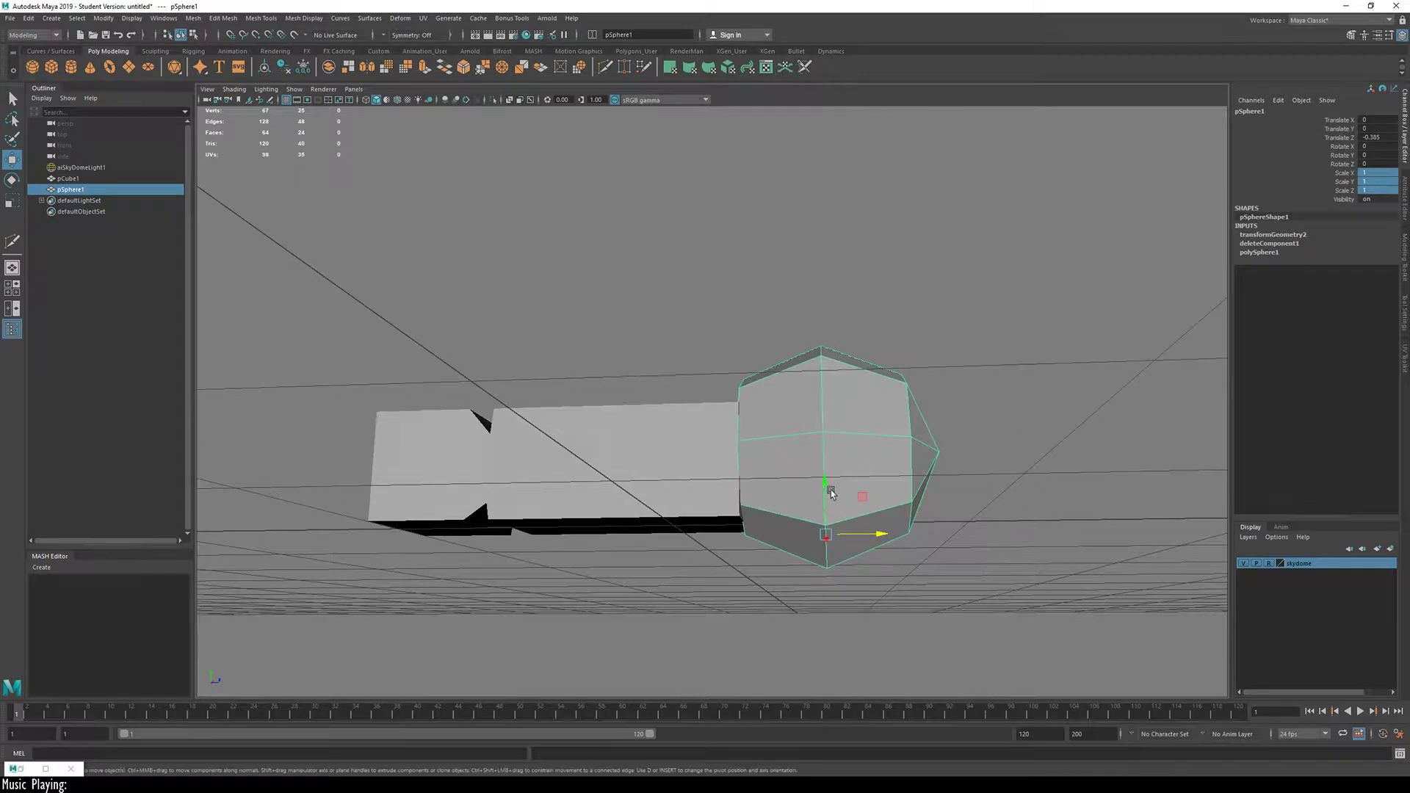
{"action": "left_click_drag", "start_coordinate": [832, 493], "coordinate": [756, 437]}
{"action": "left_click_drag", "start_coordinate": [835, 494], "coordinate": [758, 563]}
{"action": "middle_click_drag", "start_coordinate": [758, 562], "coordinate": [762, 565]}
{"action": "left_click_drag", "start_coordinate": [754, 520], "coordinate": [815, 529], "text": "alt"}
Step: Scale the sphere uniformly to about 0.971 and nudge it slightly upward against the end of the box
{"action": "key", "text": "r"}
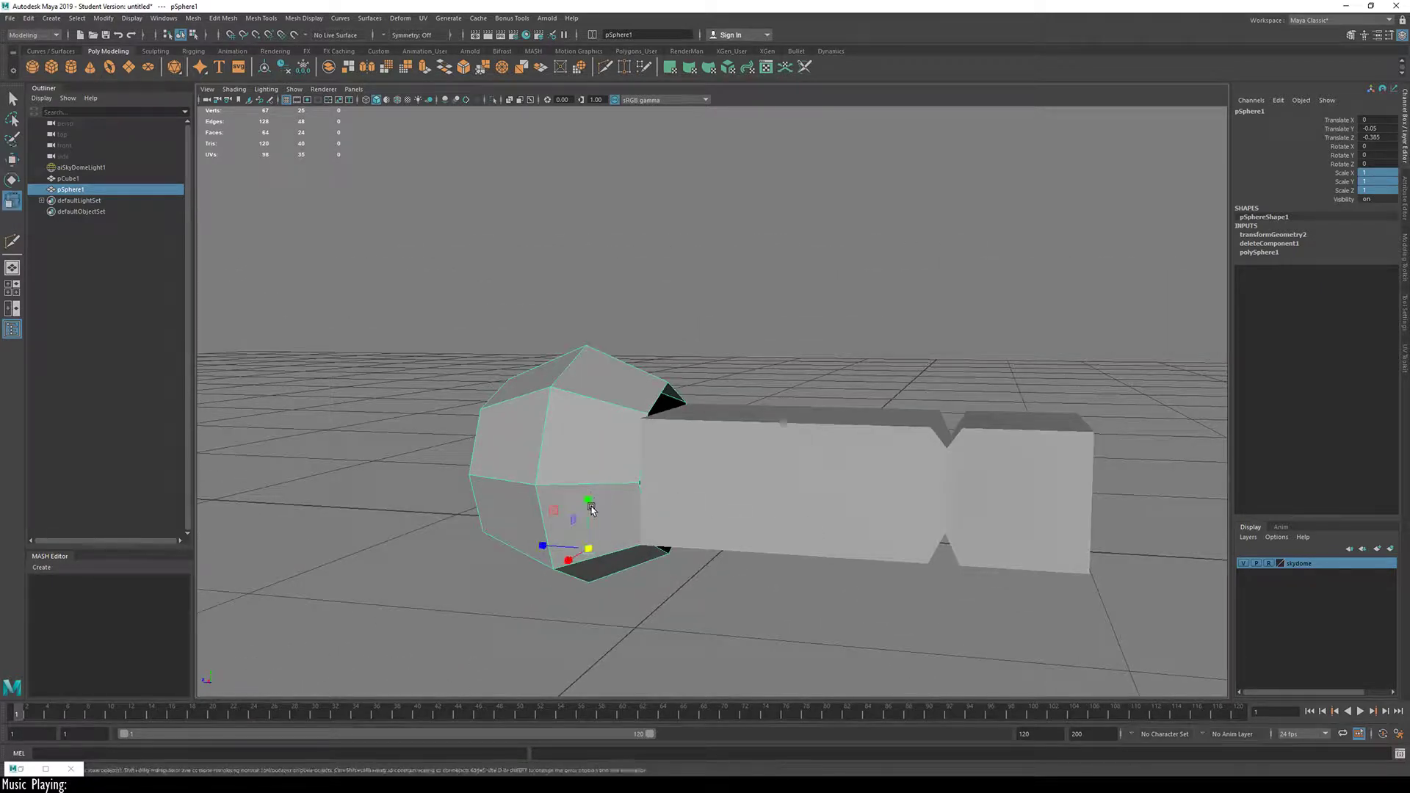
{"action": "left_click_drag", "start_coordinate": [588, 549], "coordinate": [676, 479]}
{"action": "key", "text": "w"}
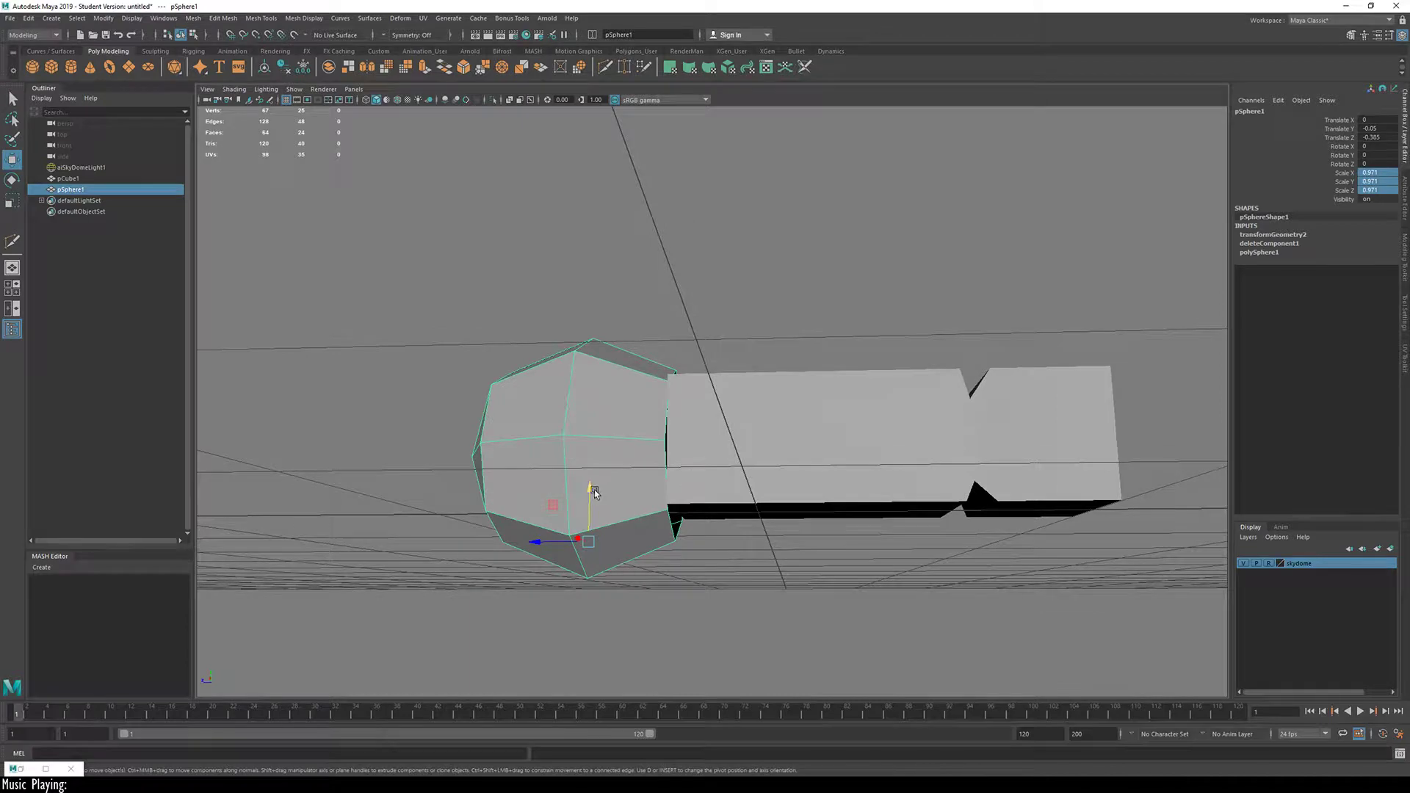
{"action": "left_click_drag", "start_coordinate": [590, 493], "coordinate": [591, 488]}
{"action": "left_click_drag", "start_coordinate": [752, 450], "coordinate": [529, 564], "text": "alt"}
Step: Try enlarging the sphere uniformly to a scale of about 1.19, and undo the change
{"action": "key", "text": "r"}
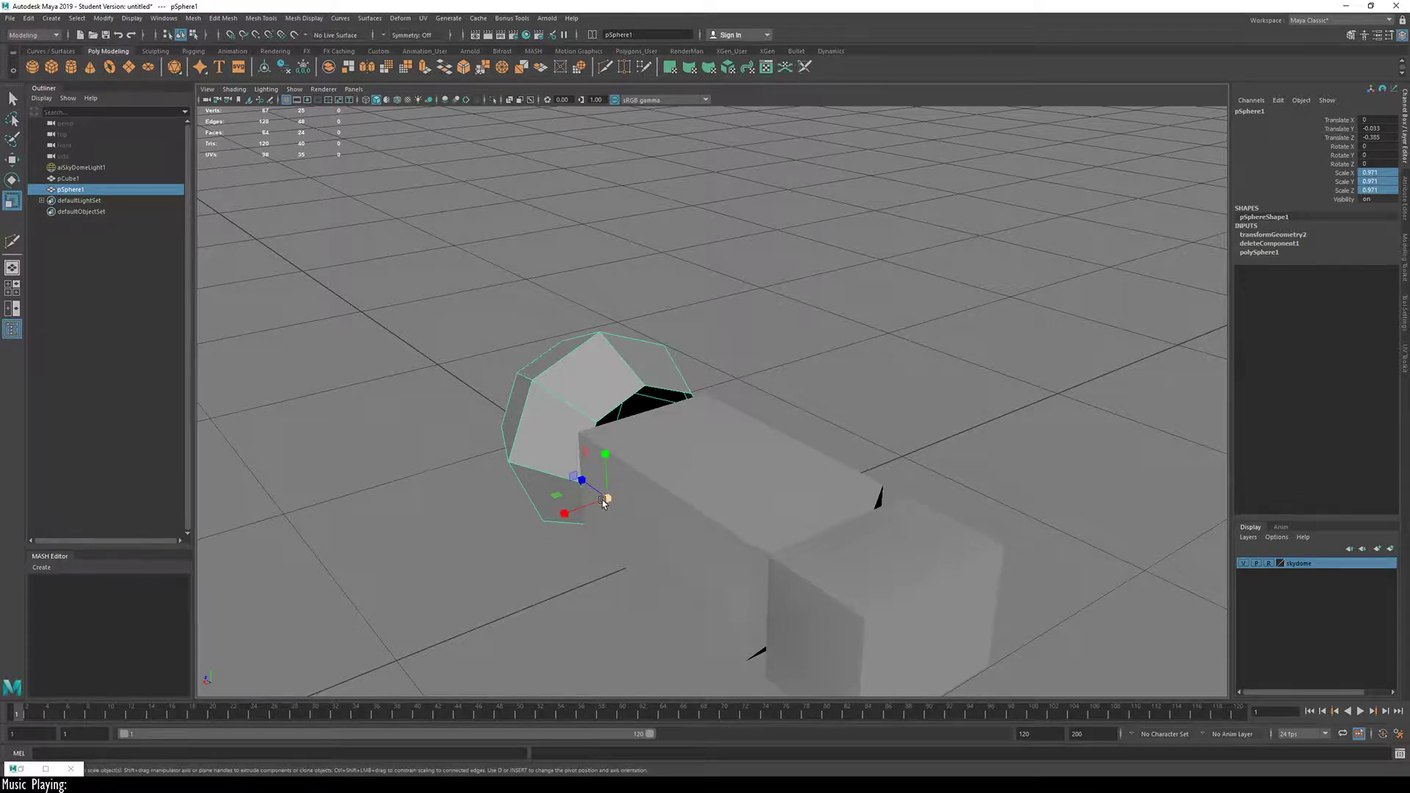
{"action": "left_click_drag", "start_coordinate": [606, 500], "coordinate": [647, 494]}
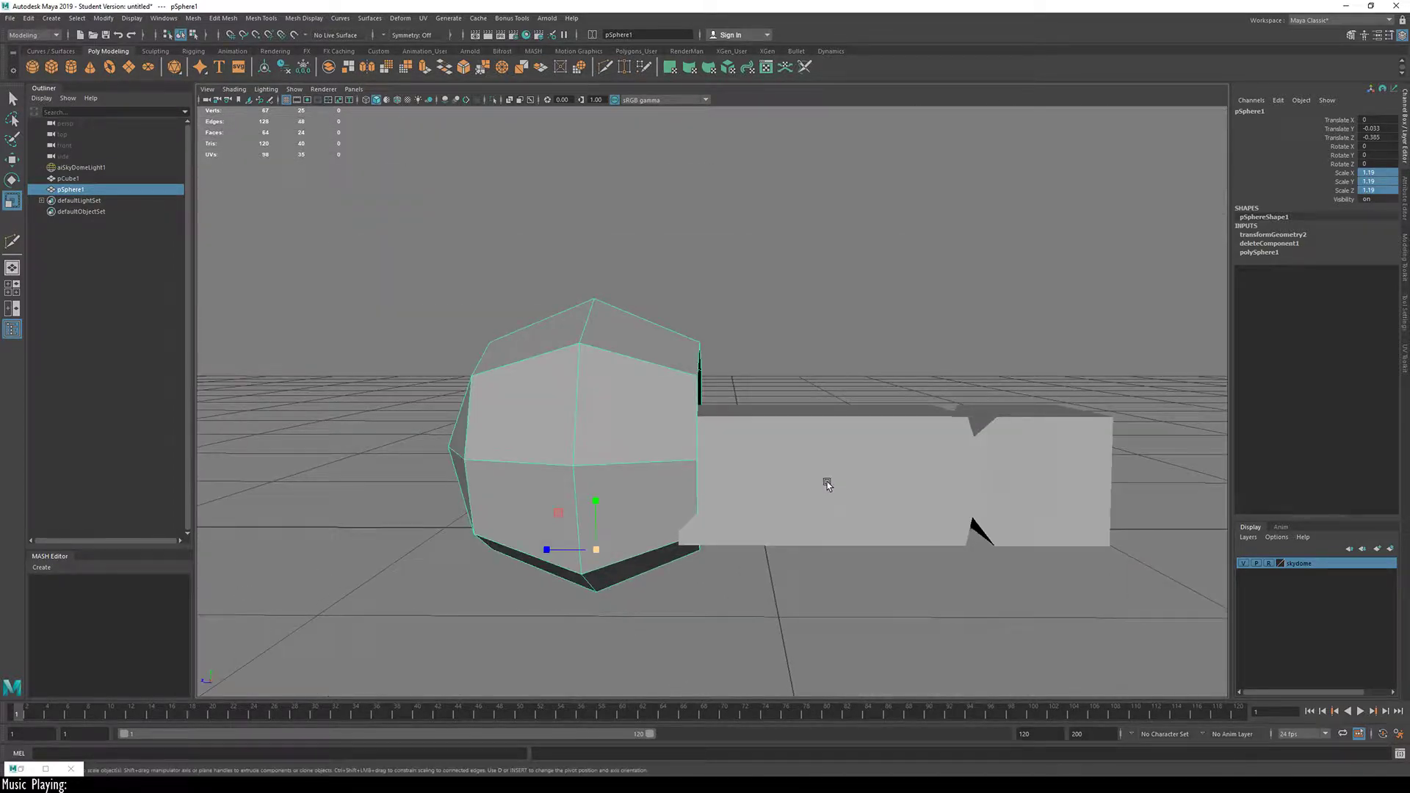
{"action": "key", "text": "ctrl+z"}
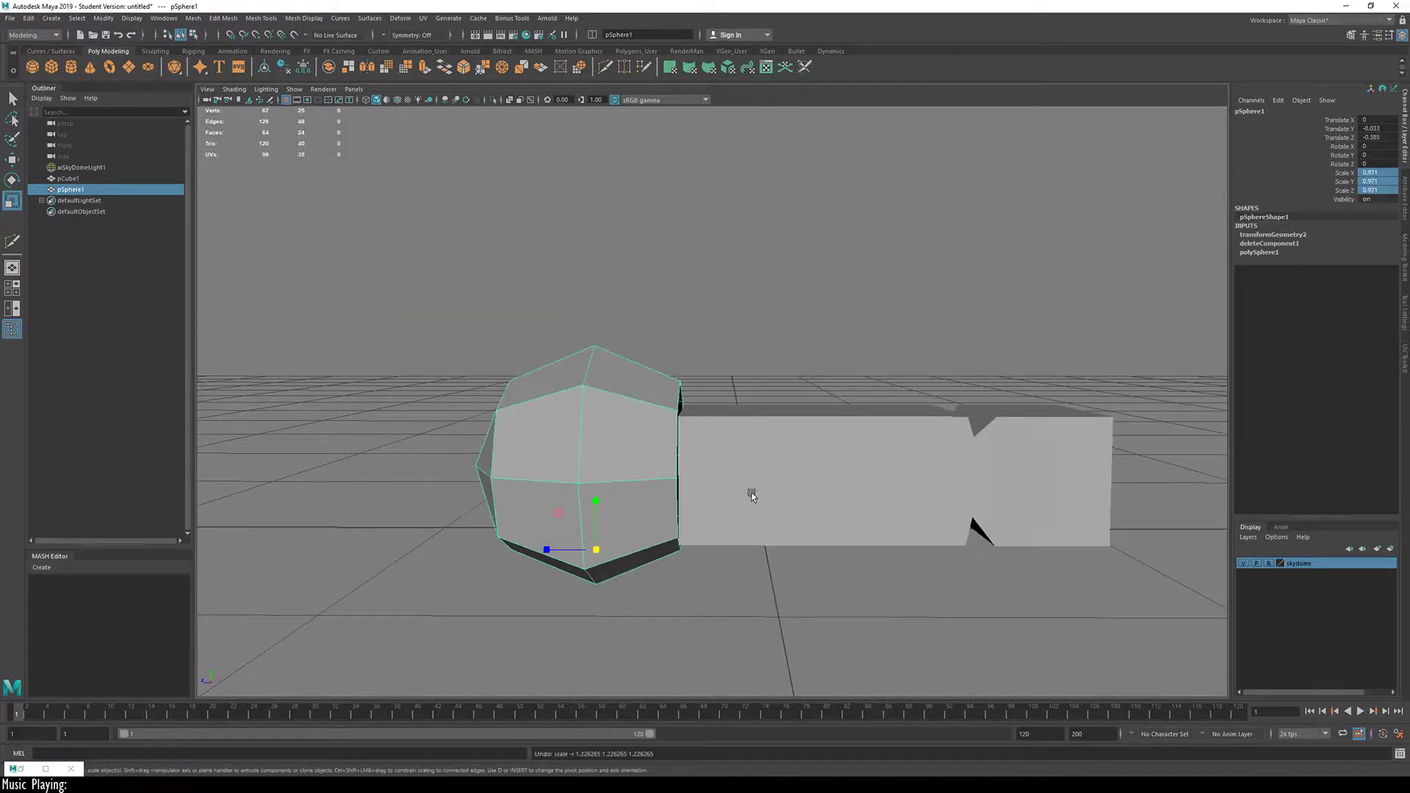
Step: Centre the sphere's pivot
{"action": "key", "text": "space"}
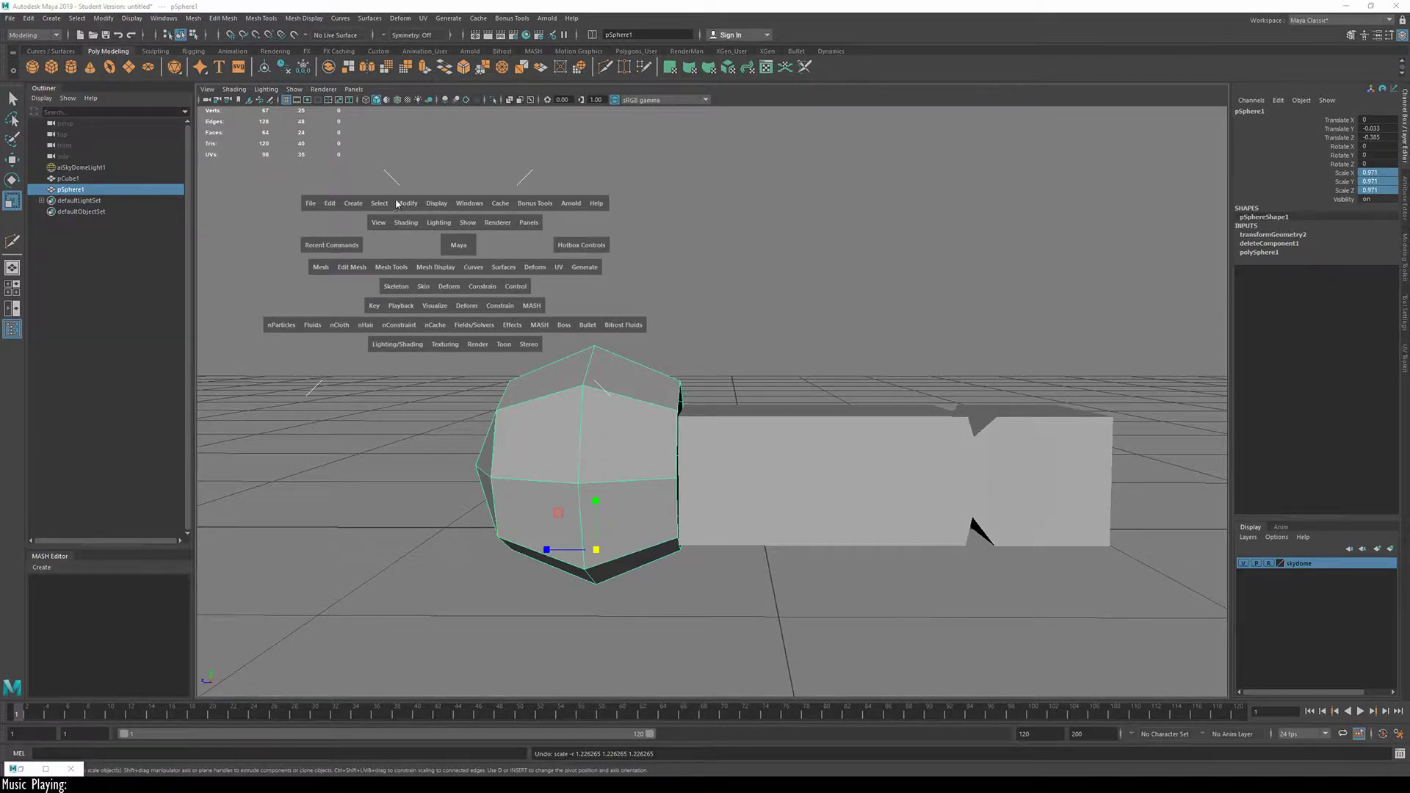
{"action": "left_click", "coordinate": [397, 205]}
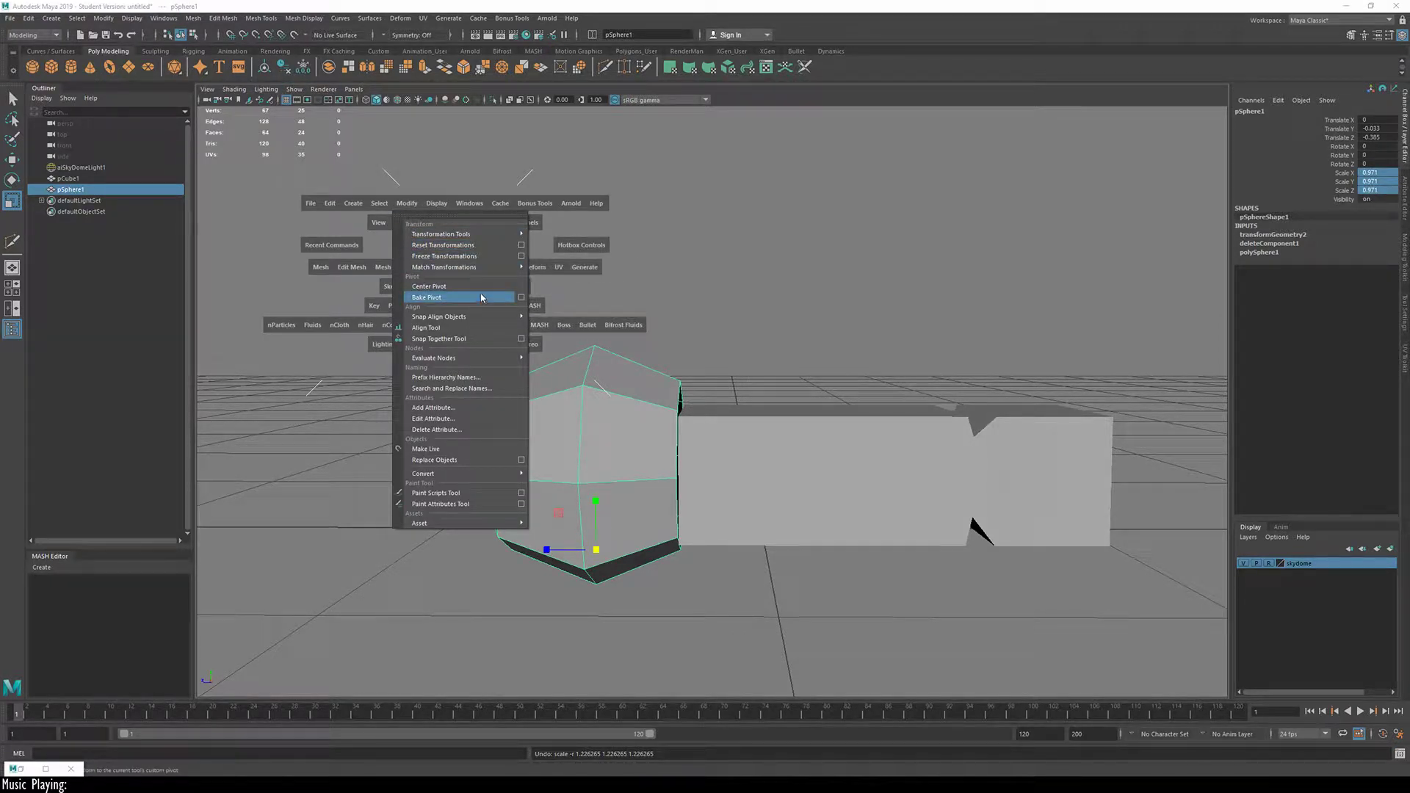
{"action": "left_click", "coordinate": [481, 286]}
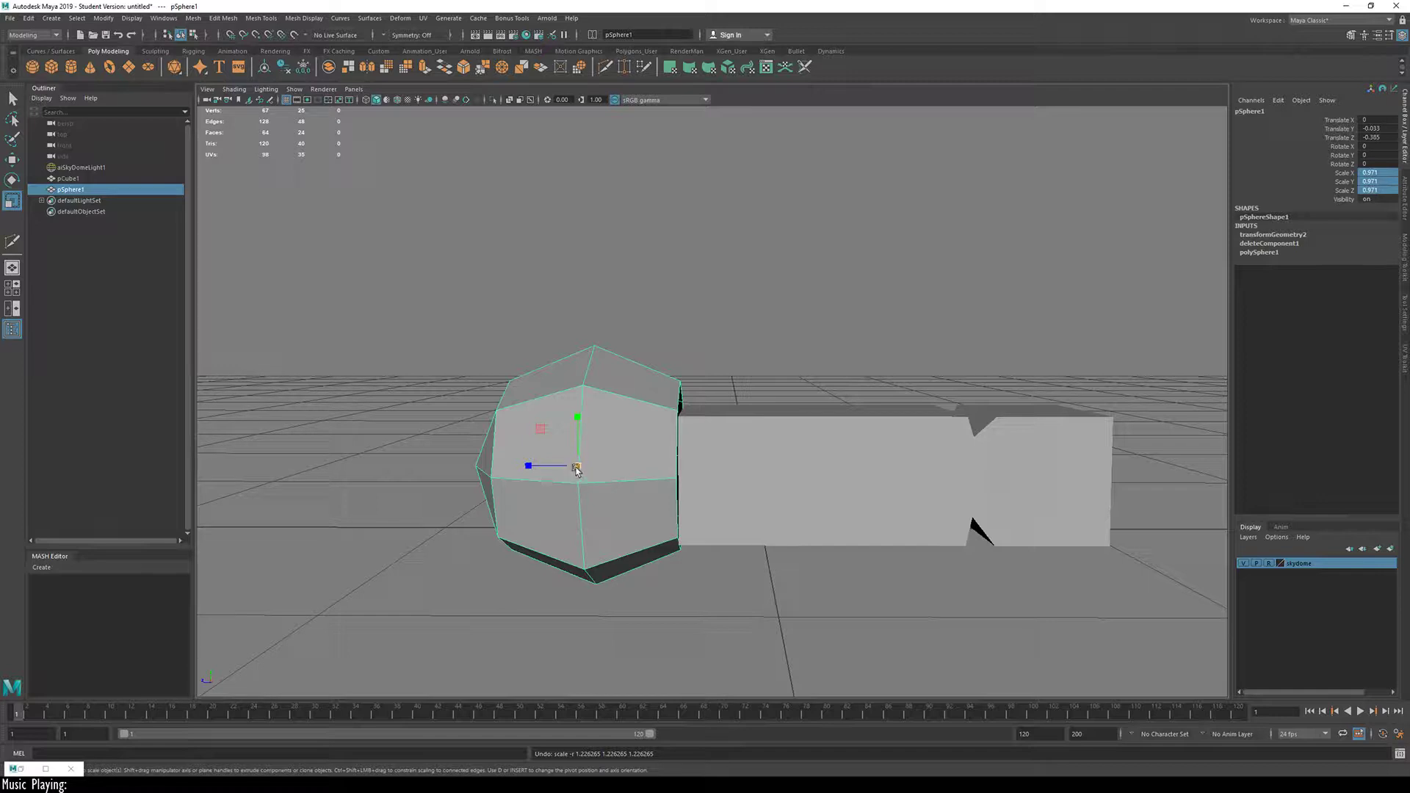
Step: Move the sphere away from the box to about 0.155 in Z and place its pivot at its open end
{"action": "left_click_drag", "start_coordinate": [577, 470], "coordinate": [511, 406]}
{"action": "key", "text": "w"}
{"action": "key", "text": "d"}
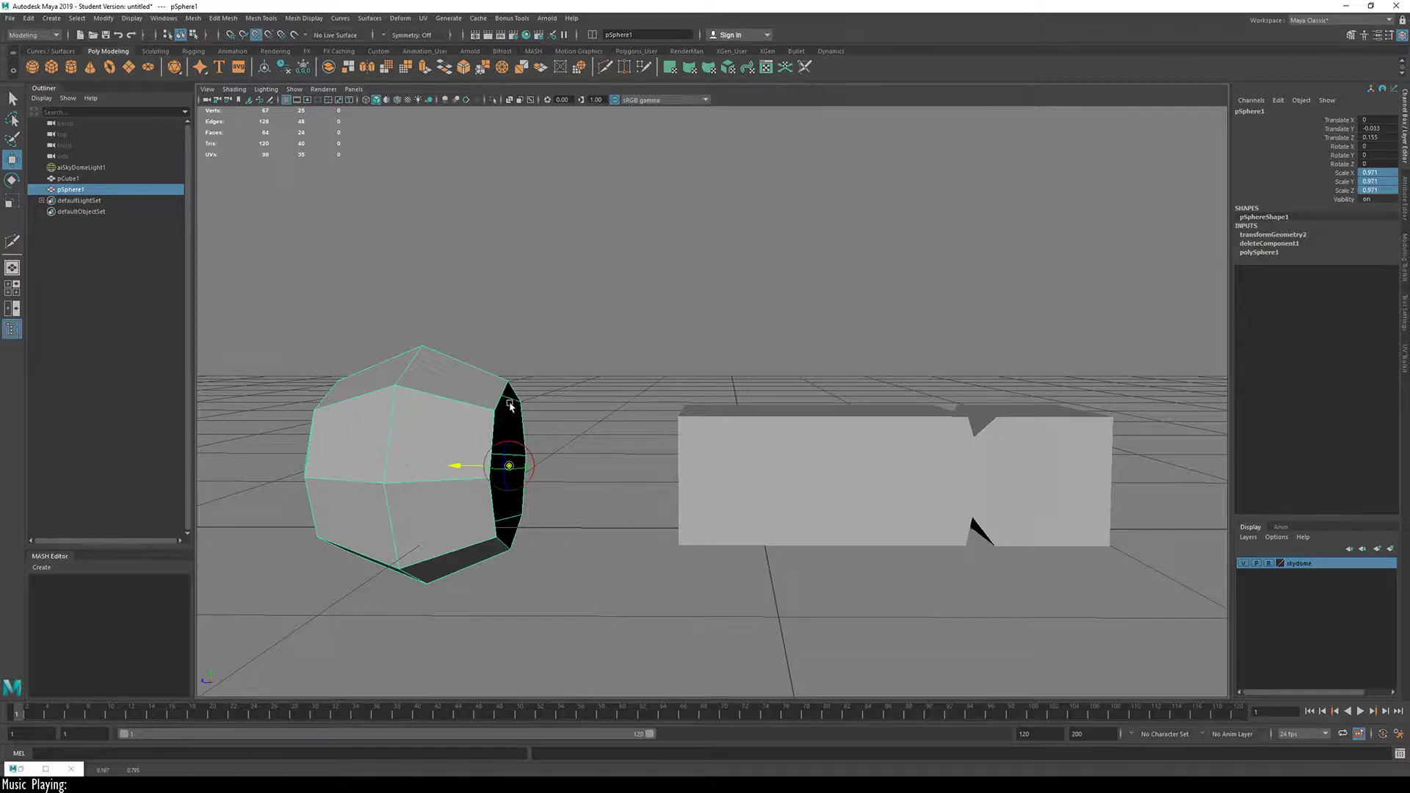
Step: Scale the sphere uniformly to about 1.184 and move it back against the end of the box
{"action": "key", "text": "r"}
{"action": "left_click_drag", "start_coordinate": [509, 466], "coordinate": [608, 516]}
{"action": "key", "text": "ctrl+z"}
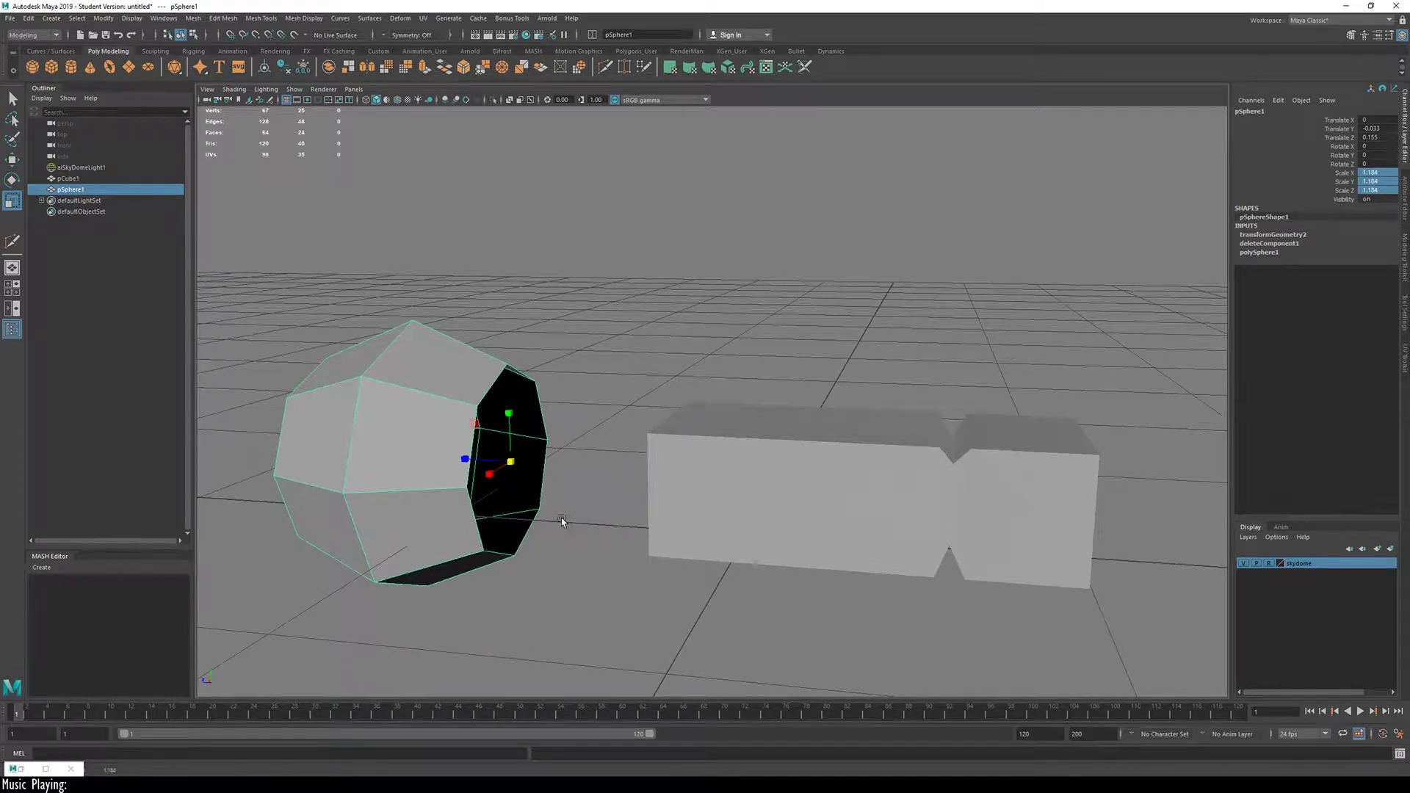
{"action": "key", "text": "w"}
{"action": "left_click_drag", "start_coordinate": [444, 461], "coordinate": [425, 498]}
Step: Select the lengthwise centre edges on the box's top and underside and scale them apart vertically to form a peaked profile
{"action": "left_click", "coordinate": [713, 459]}
{"action": "right_click_drag", "start_coordinate": [703, 454], "coordinate": [673, 398]}
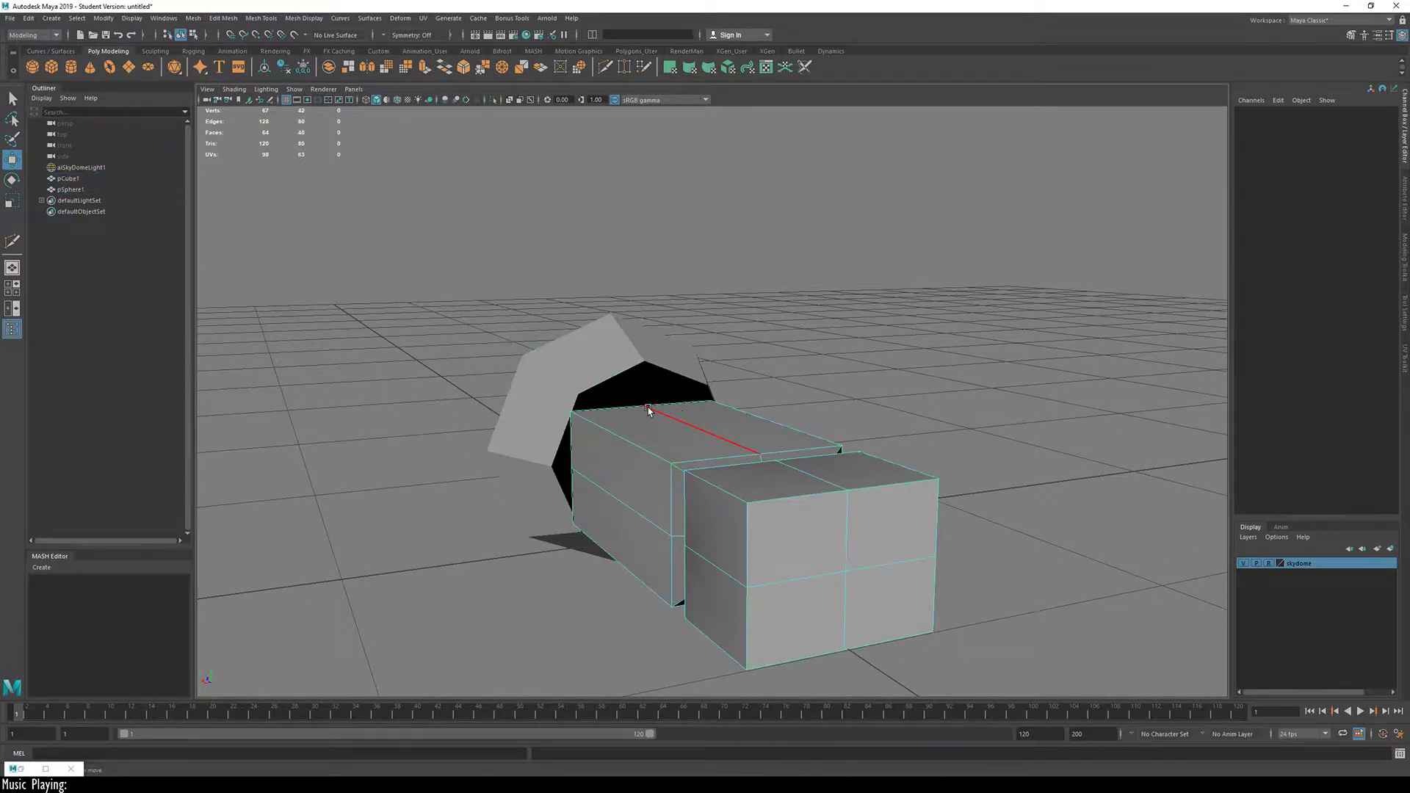
{"action": "left_click", "coordinate": [654, 410]}
{"action": "left_click_drag", "start_coordinate": [668, 491], "coordinate": [815, 410], "text": "alt"}
{"action": "left_click", "coordinate": [700, 500], "text": "shift"}
{"action": "left_click", "coordinate": [964, 388], "text": "shift"}
{"action": "left_click_drag", "start_coordinate": [963, 387], "coordinate": [834, 470], "text": "alt"}
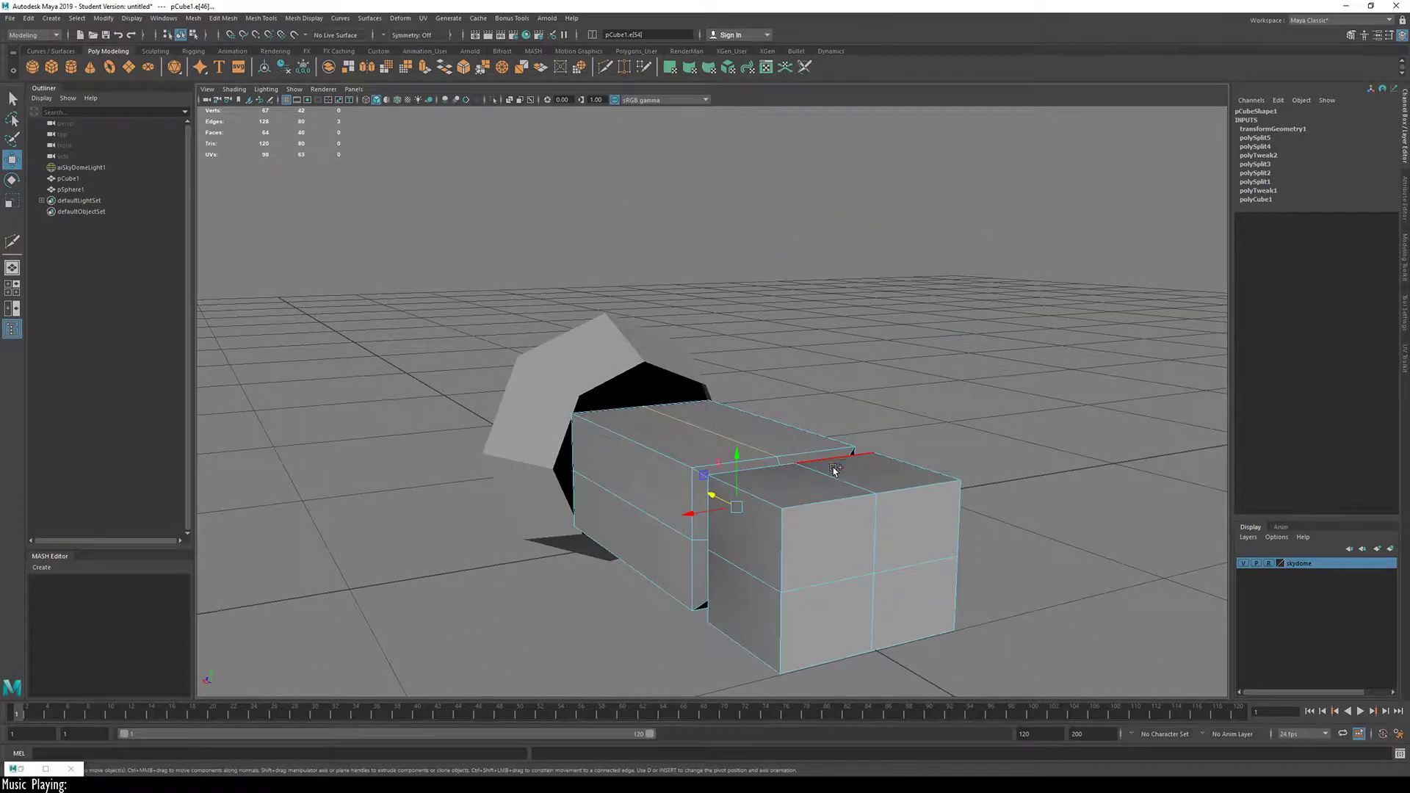
{"action": "key", "text": "r"}
{"action": "left_click_drag", "start_coordinate": [737, 454], "coordinate": [509, 492]}
Step: Turn on object symmetry across the X axis for editing the box
{"action": "left_click", "coordinate": [644, 417]}
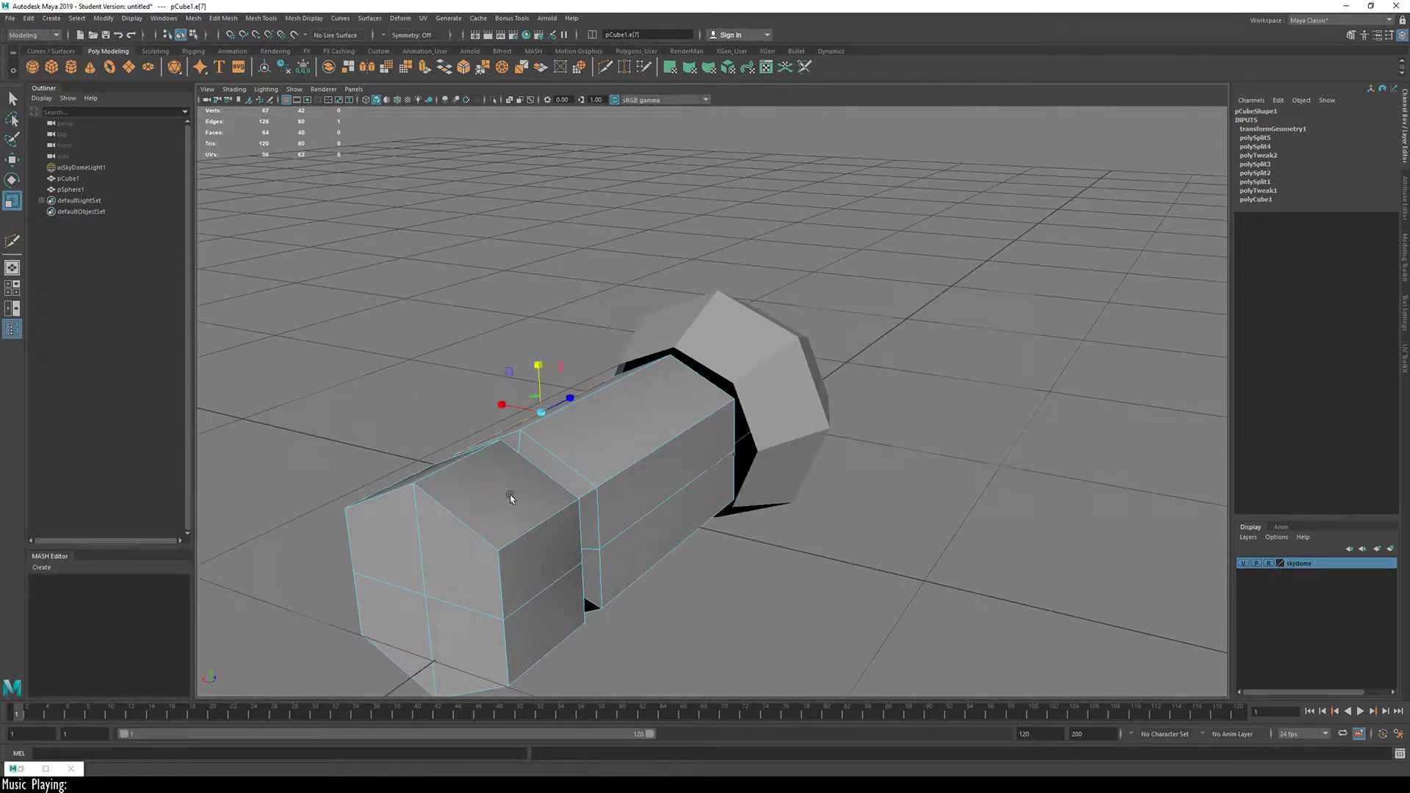
{"action": "left_click", "coordinate": [680, 435], "text": "shift"}
{"action": "right_click_drag", "start_coordinate": [757, 434], "coordinate": [754, 397], "text": "ctrl+shift"}
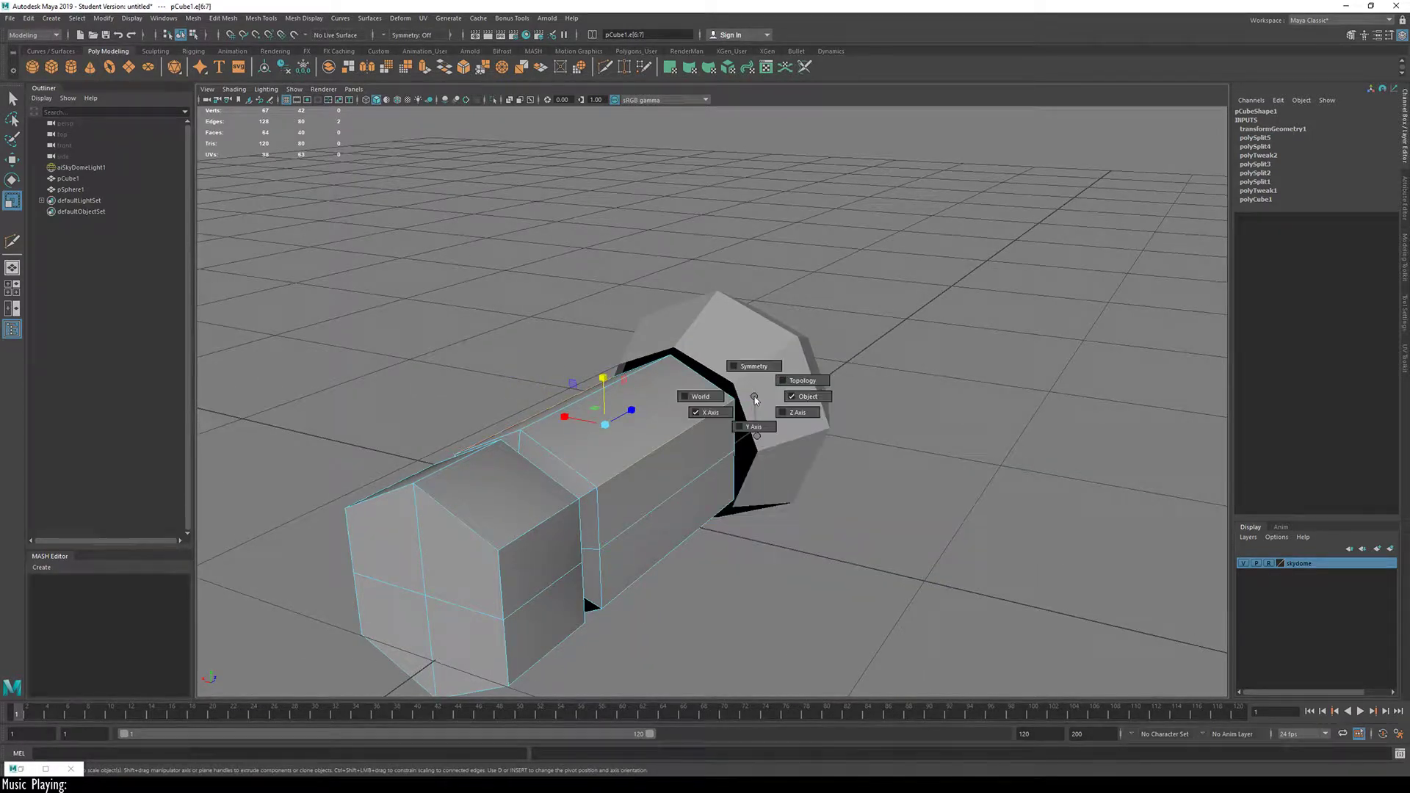
{"action": "left_click_drag", "start_coordinate": [756, 397], "coordinate": [762, 369]}
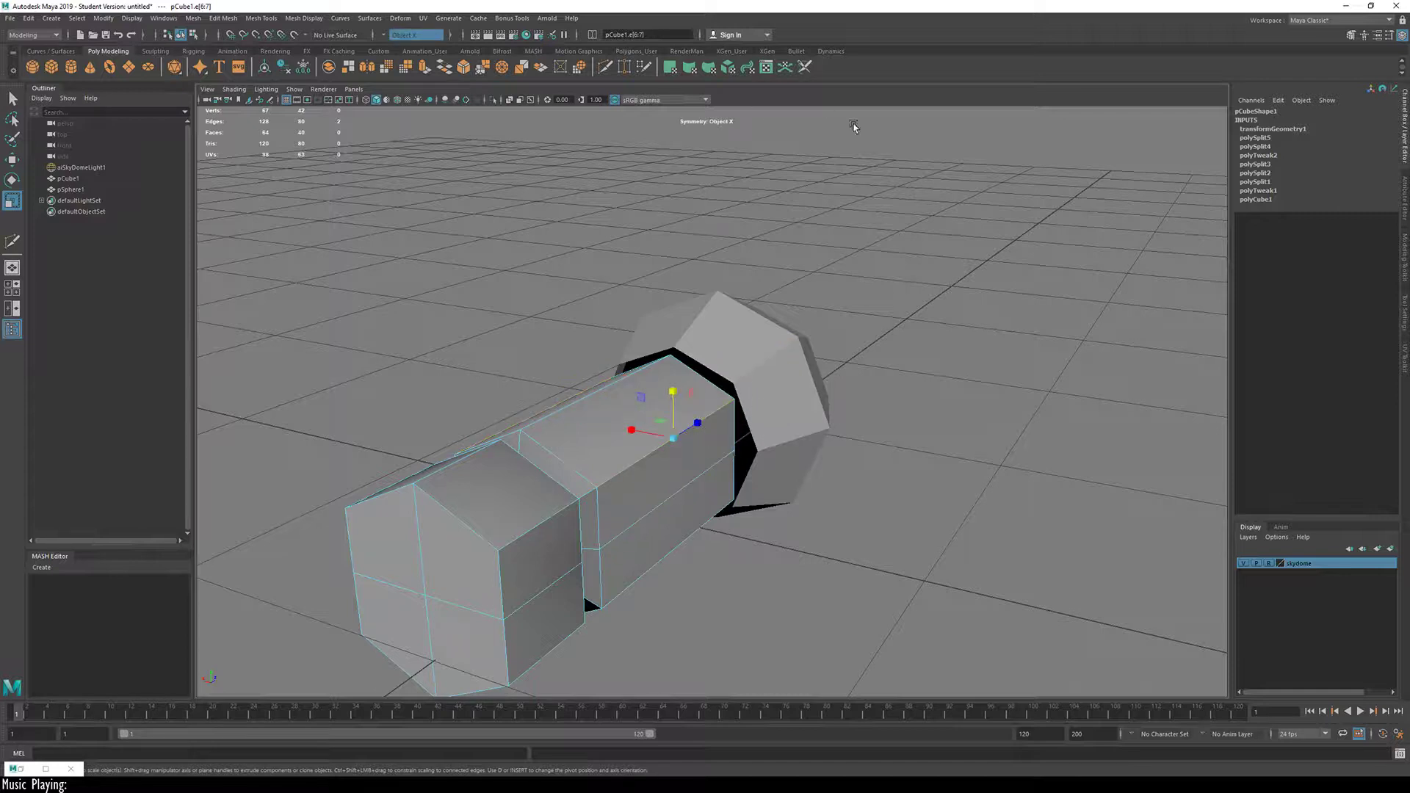
{"action": "left_click", "coordinate": [786, 499]}
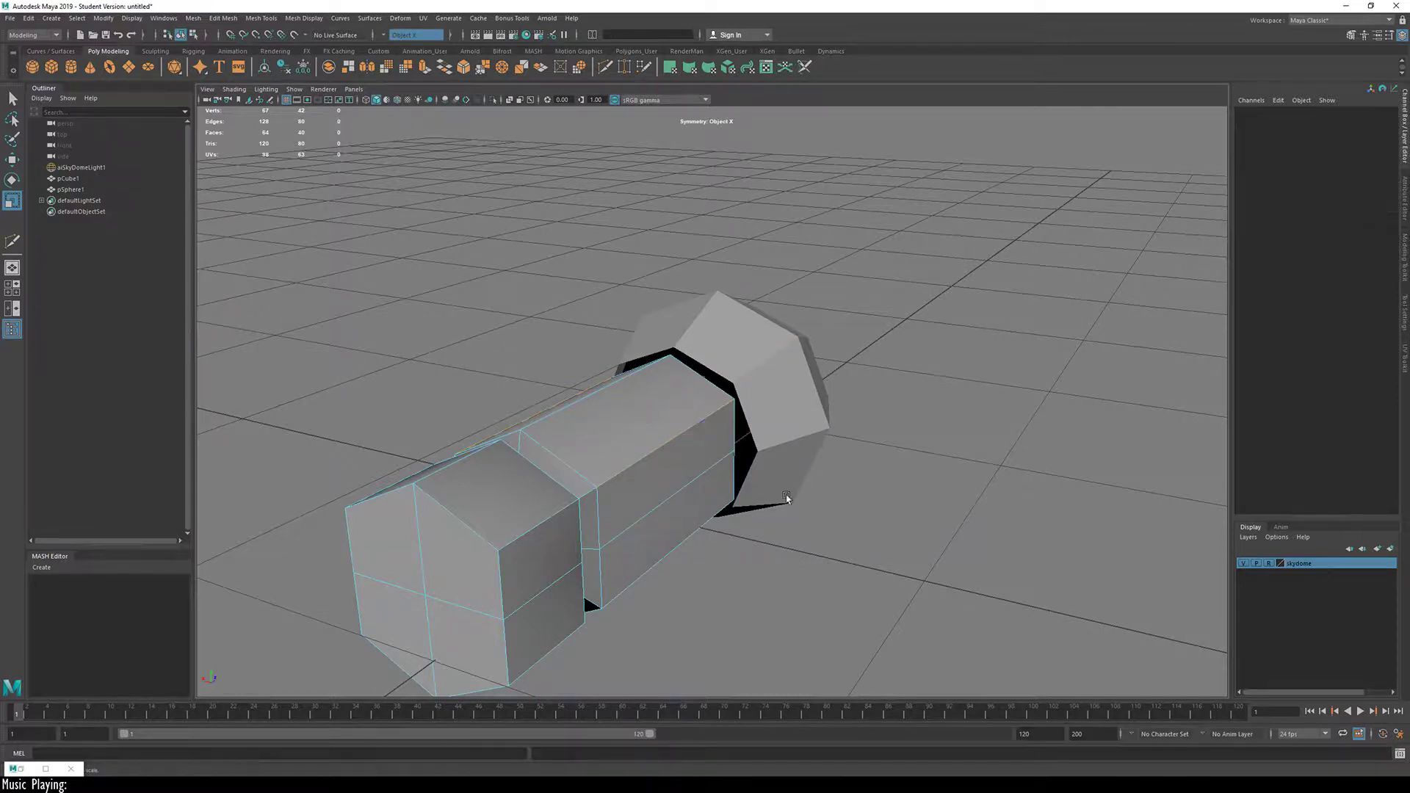
Step: Select the lengthwise side edges of the box's long section and scale them slightly in height
{"action": "left_click", "coordinate": [653, 452]}
{"action": "left_click_drag", "start_coordinate": [654, 453], "coordinate": [710, 543], "text": "alt"}
{"action": "left_click_drag", "start_coordinate": [694, 439], "coordinate": [692, 431]}
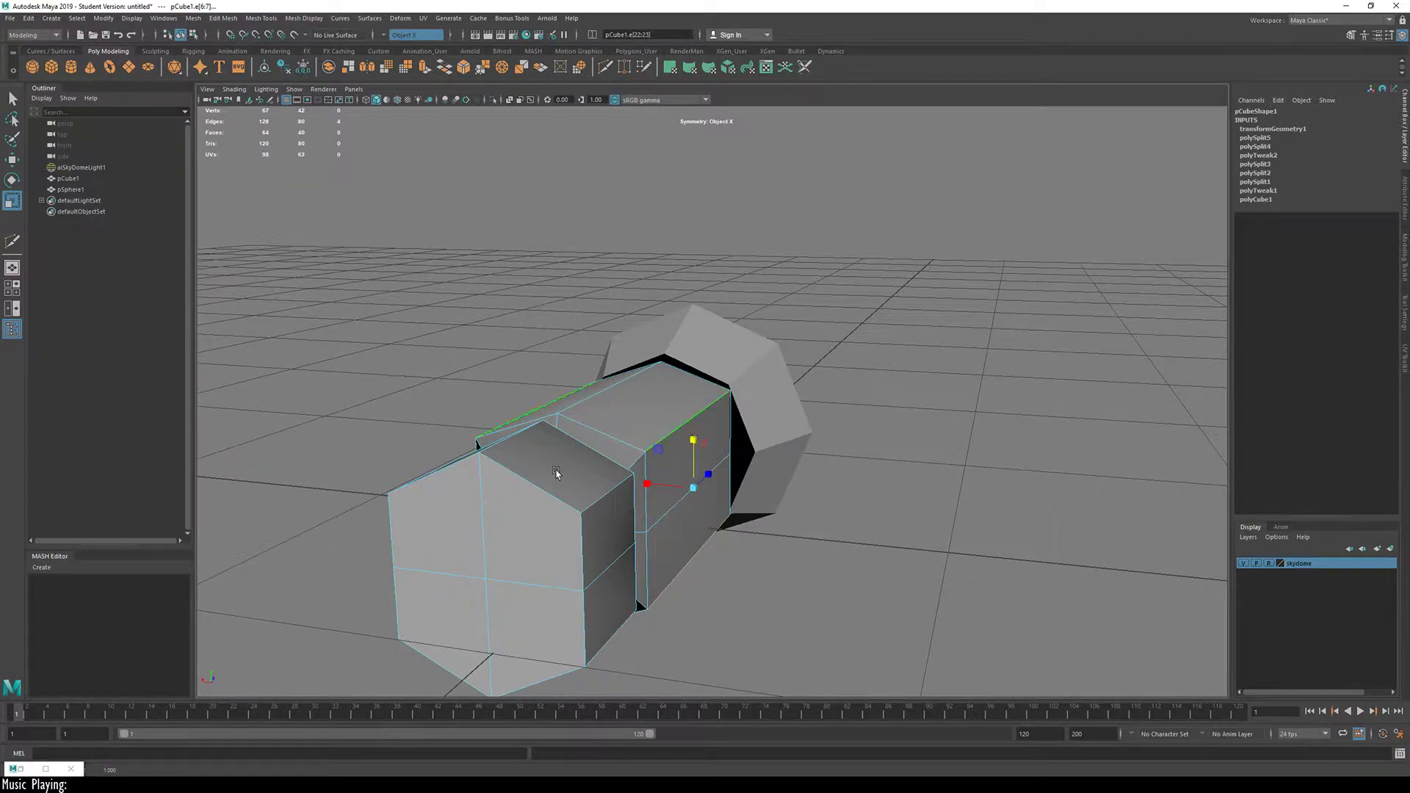
Step: Select the vertices from the groove to the box's free end and scale them down vertically to taper the body
{"action": "left_click_drag", "start_coordinate": [556, 474], "coordinate": [841, 467], "text": "alt"}
{"action": "right_click_drag", "start_coordinate": [841, 467], "coordinate": [761, 507]}
{"action": "left_click", "coordinate": [766, 460]}
{"action": "left_click_drag", "start_coordinate": [767, 461], "coordinate": [463, 356], "text": "alt"}
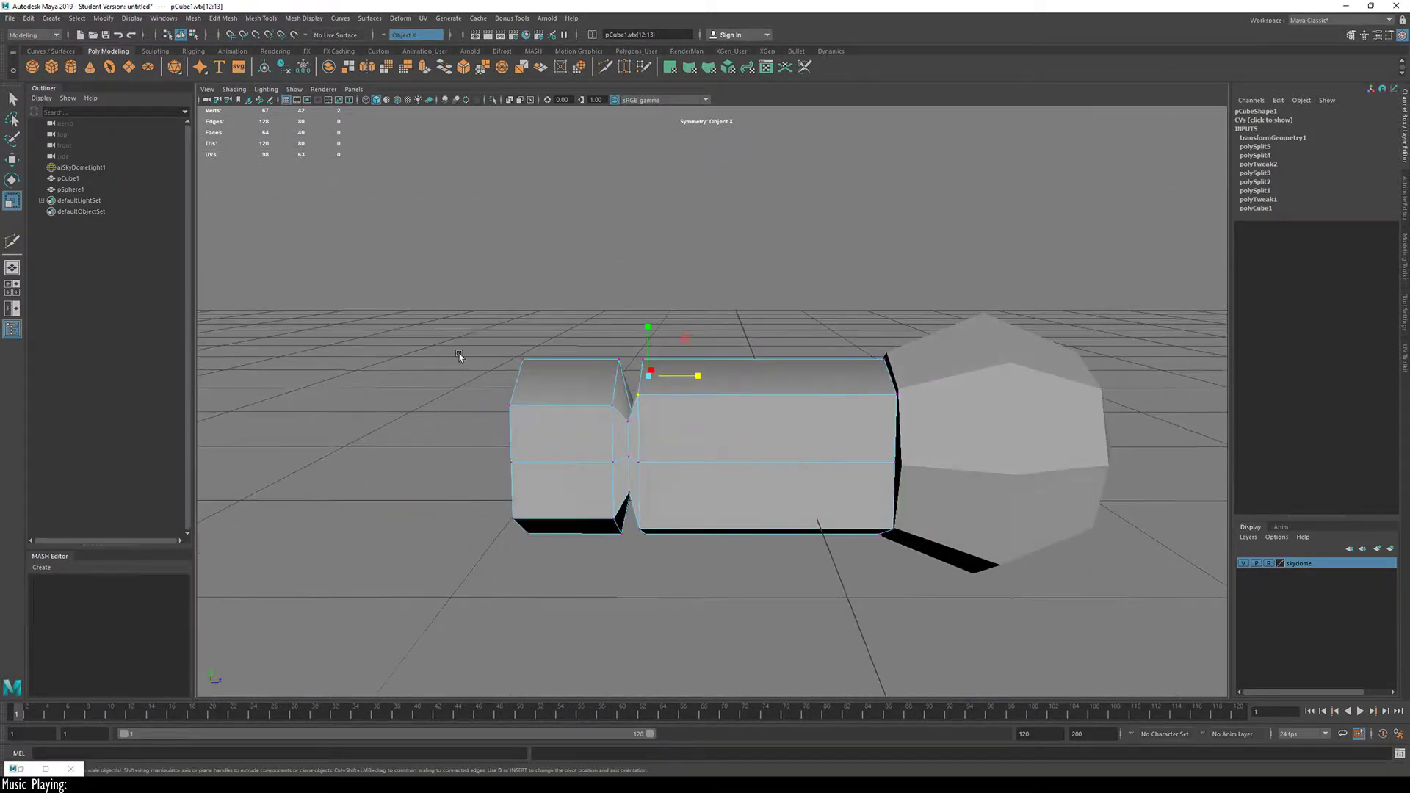
{"action": "left_click_drag", "start_coordinate": [450, 290], "coordinate": [842, 571]}
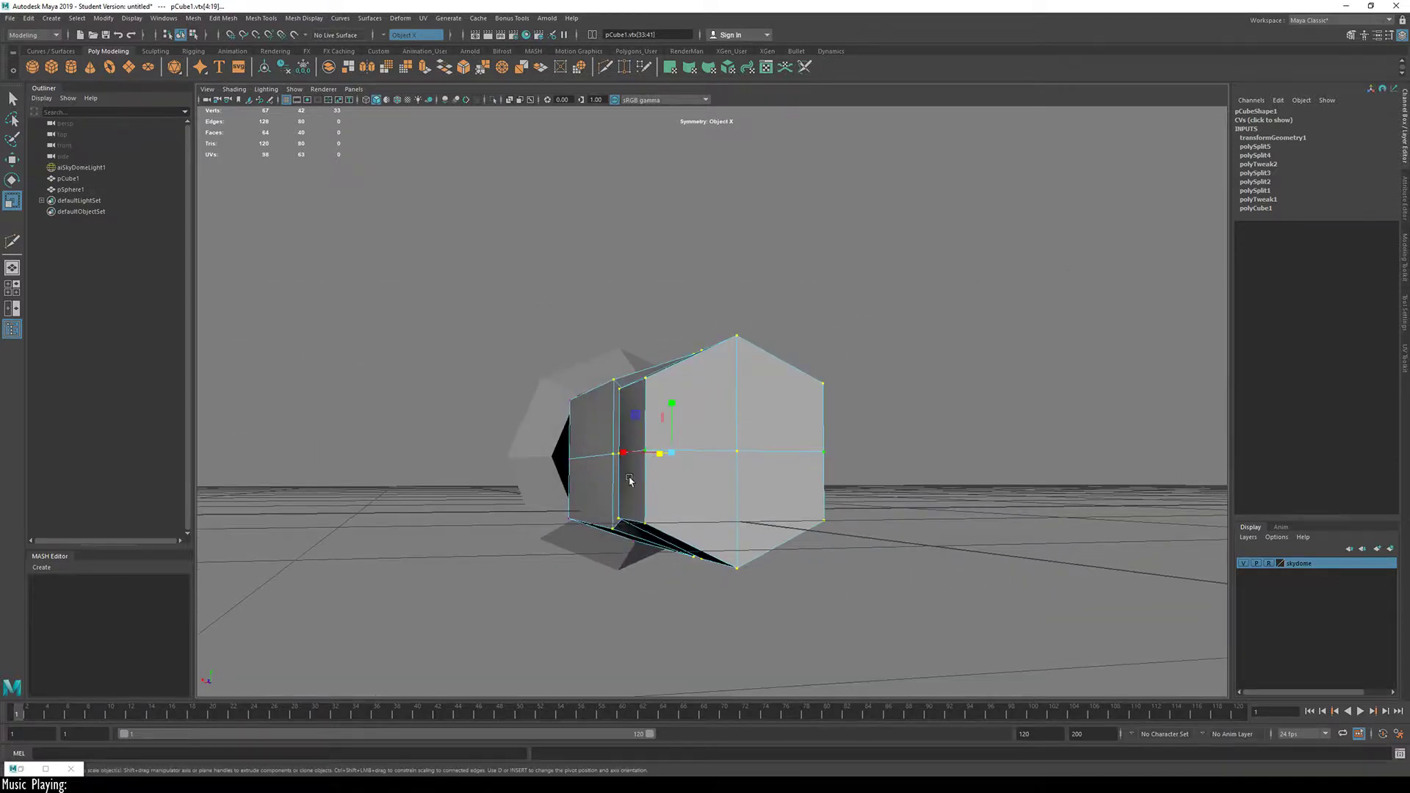
{"action": "left_click_drag", "start_coordinate": [630, 481], "coordinate": [788, 404], "text": "alt"}
{"action": "left_click_drag", "start_coordinate": [779, 407], "coordinate": [787, 426]}
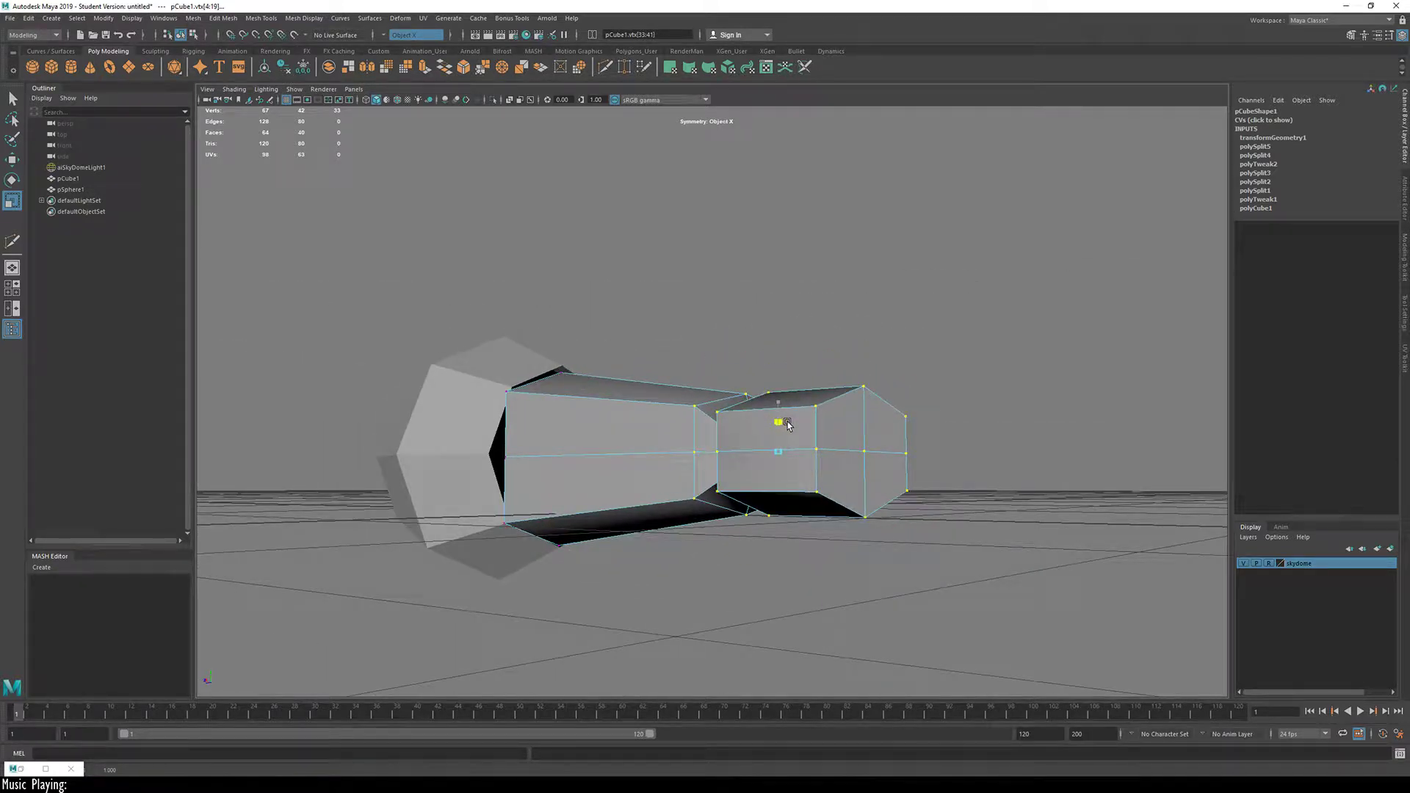
Step: Insert an edge loop around the body close to the end that meets the sphere
{"action": "left_click_drag", "start_coordinate": [551, 491], "coordinate": [651, 482], "text": "alt"}
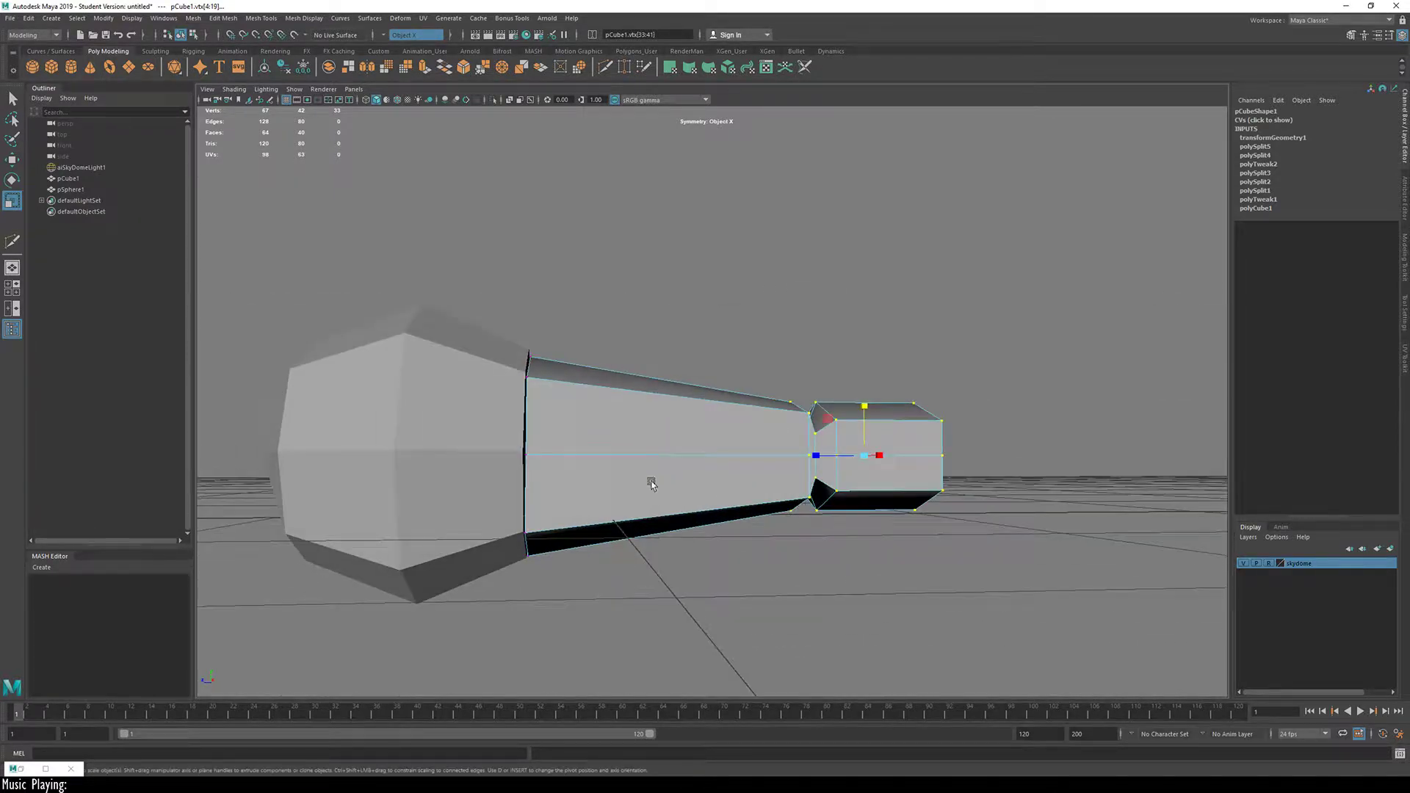
{"action": "right_click_drag", "start_coordinate": [652, 482], "coordinate": [647, 393]}
{"action": "key", "text": "ctrl+shift+x"}
{"action": "left_click", "coordinate": [556, 388], "text": "ctrl"}
{"action": "left_click_drag", "start_coordinate": [611, 408], "coordinate": [551, 459], "text": "alt"}
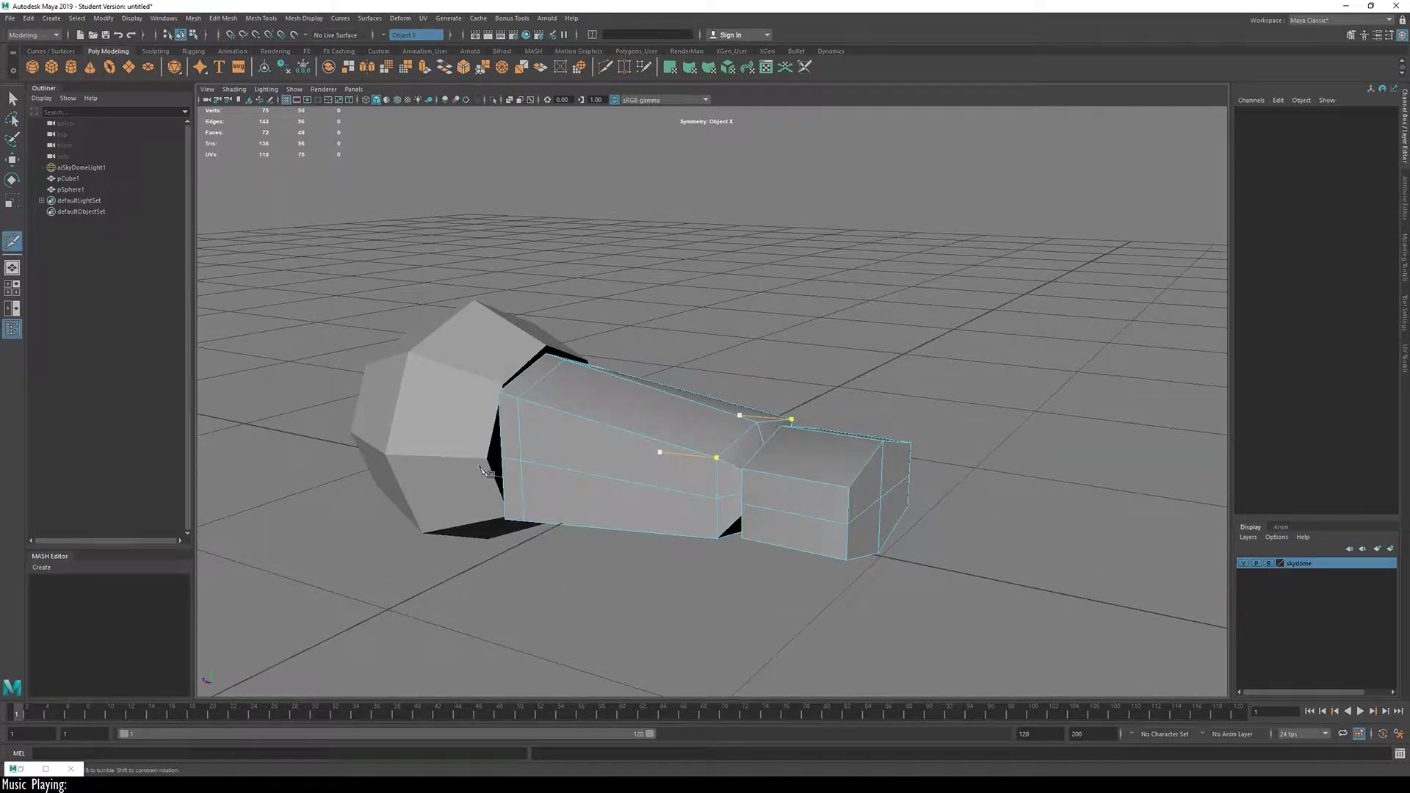
Step: Scale the edge loop near the sphere down vertically to flare the body's end, and check it in smooth preview
{"action": "key", "text": "w"}
{"action": "double_click", "coordinate": [548, 399]}
{"action": "key", "text": "r"}
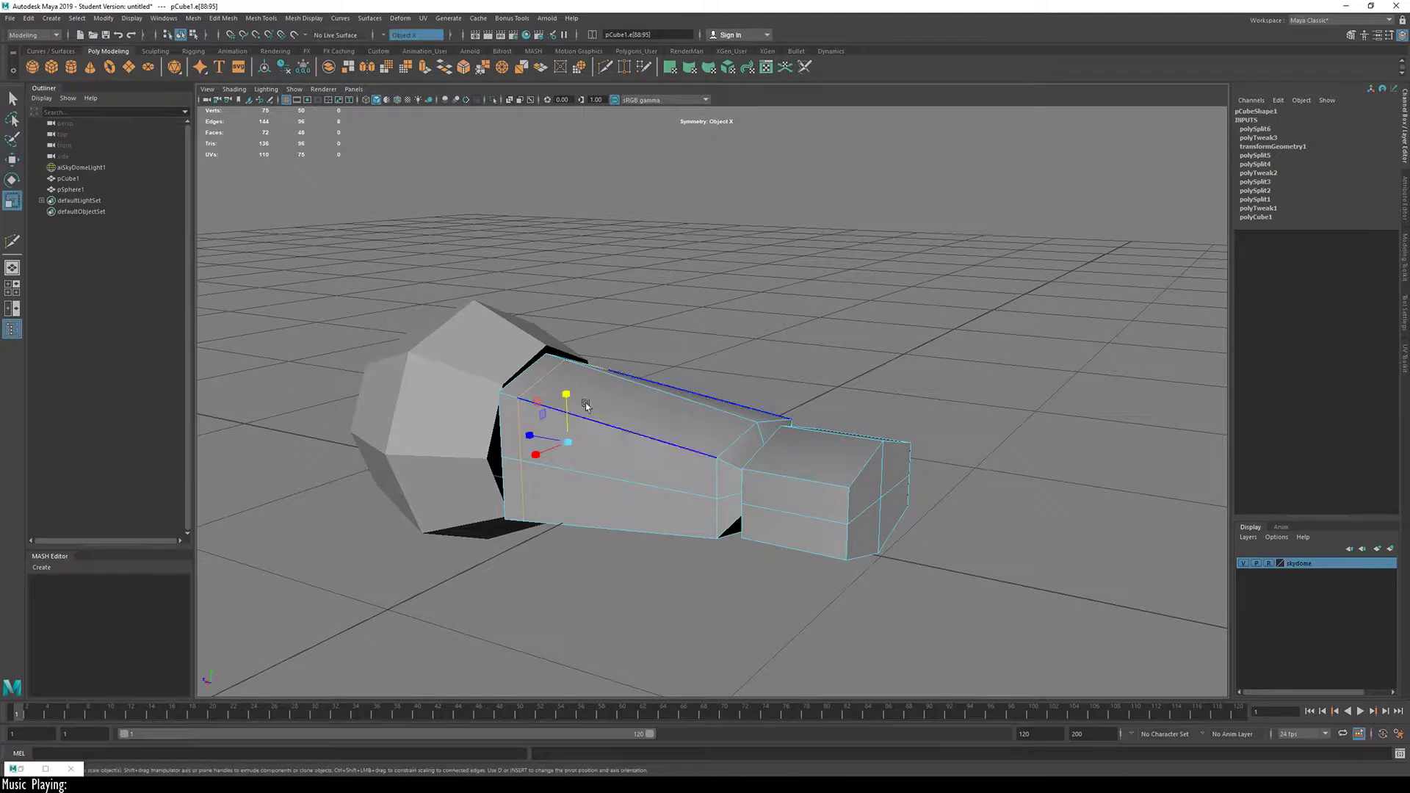
{"action": "left_click_drag", "start_coordinate": [569, 396], "coordinate": [668, 478]}
{"action": "key", "text": "3"}
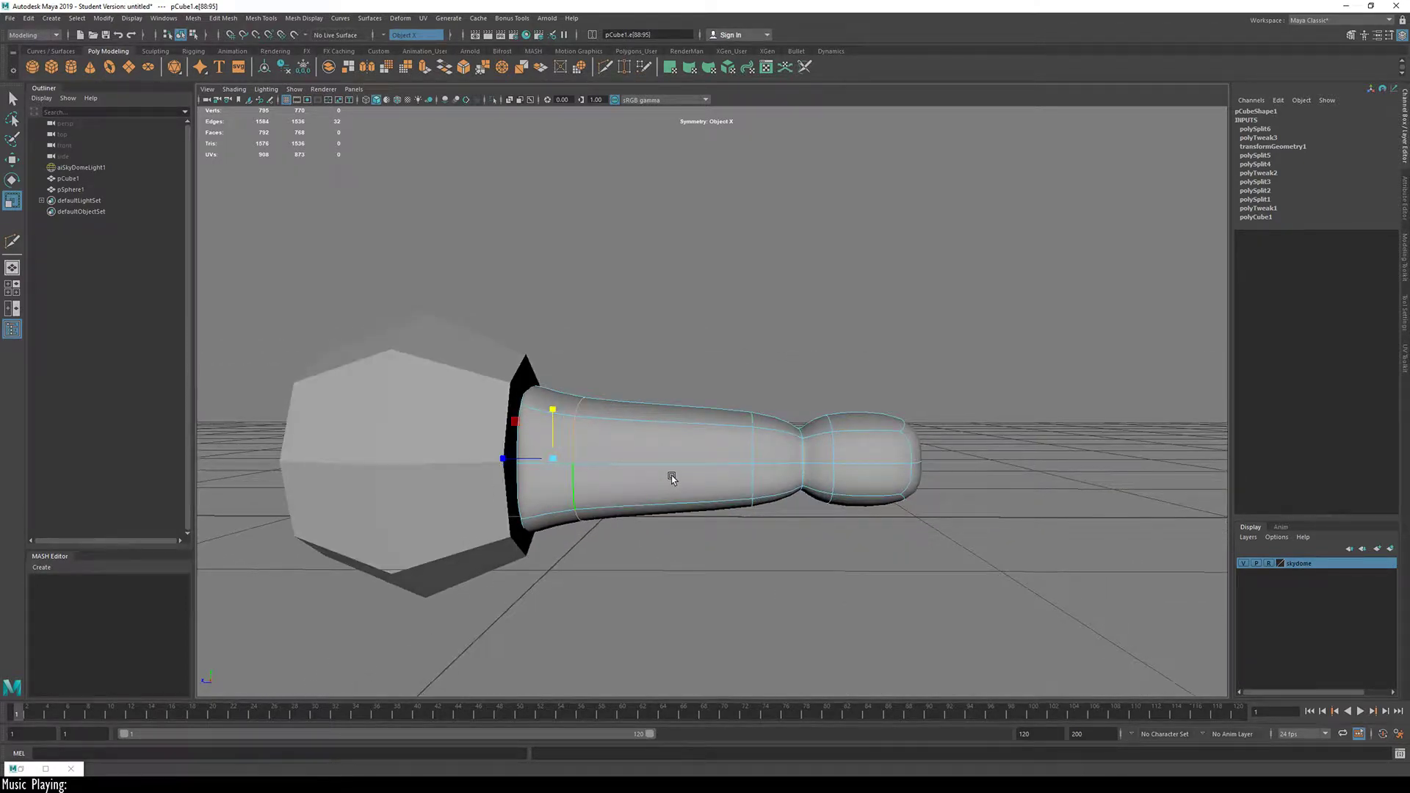
{"action": "mouse_move", "coordinate": [793, 455]}
{"action": "left_mouse_down", "text": "alt"}
{"action": "mouse_move", "coordinate": [749, 466]}
{"action": "mouse_move", "coordinate": [787, 473]}
{"action": "left_mouse_up", "text": "alt"}
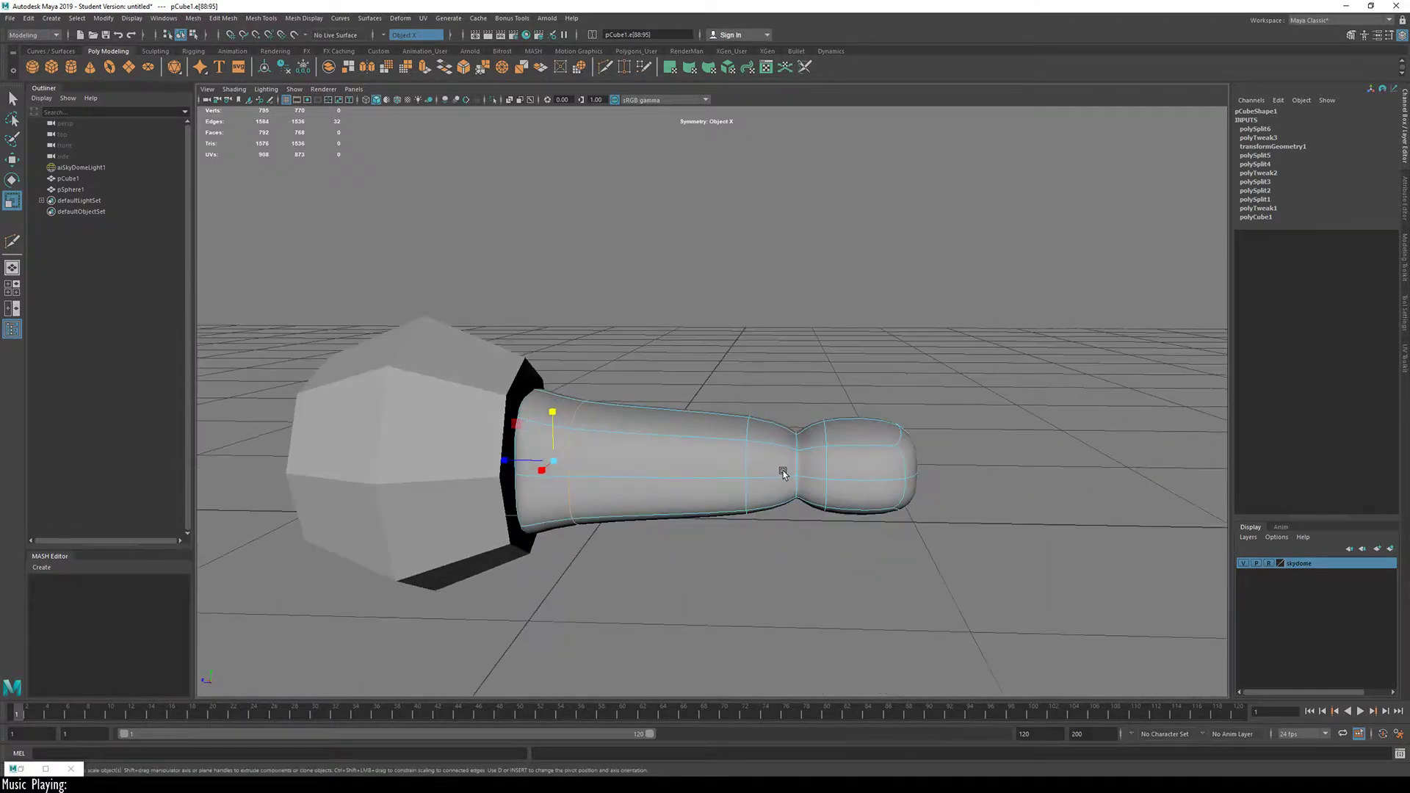
{"action": "key", "text": "1"}
Step: Insert an edge loop between the flared end and the groove, and scale it up slightly in height
{"action": "key", "text": "ctrl+shift+x"}
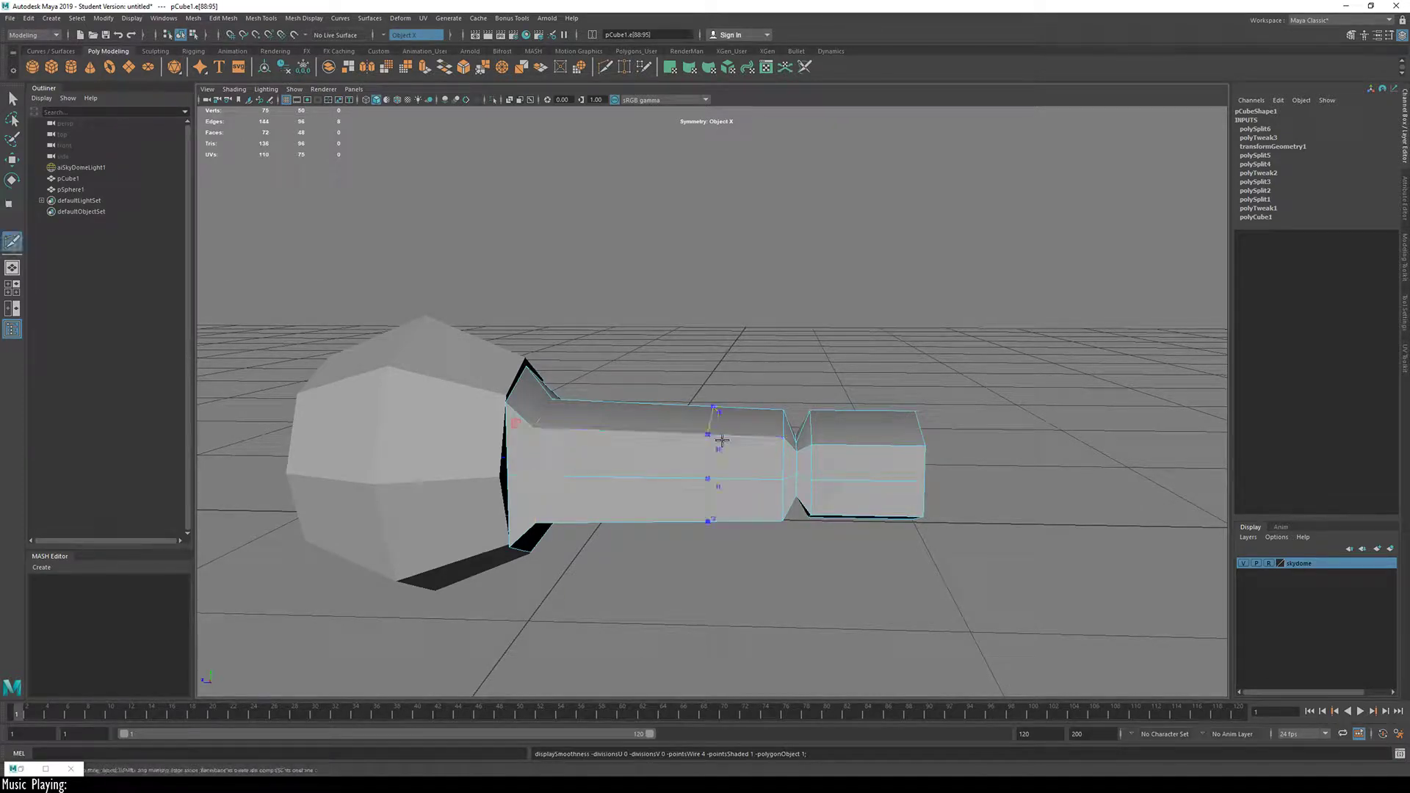
{"action": "left_click", "coordinate": [716, 439], "text": "ctrl"}
{"action": "left_click_drag", "start_coordinate": [716, 441], "coordinate": [670, 481], "text": "alt"}
{"action": "key", "text": "w"}
{"action": "left_click", "coordinate": [676, 429]}
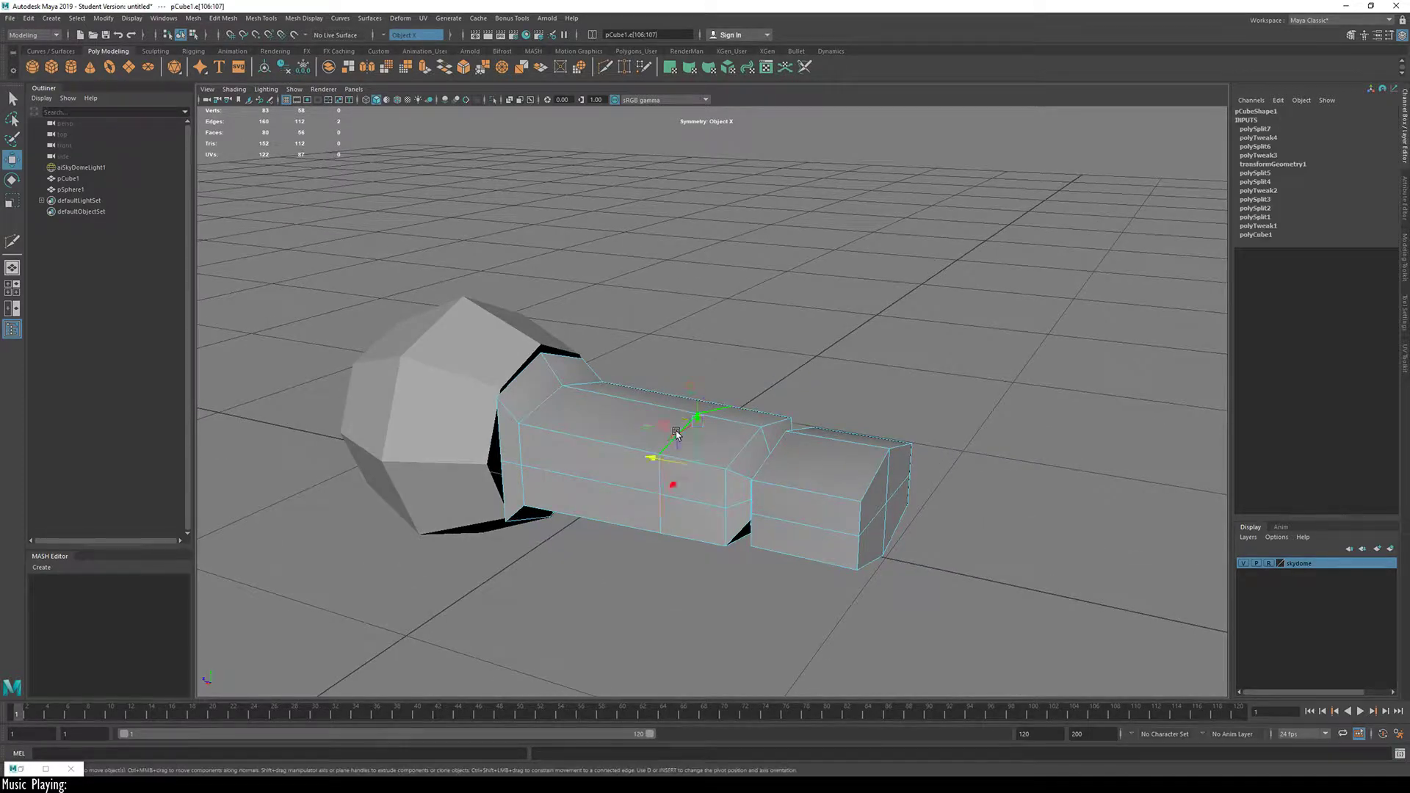
{"action": "key", "text": "r"}
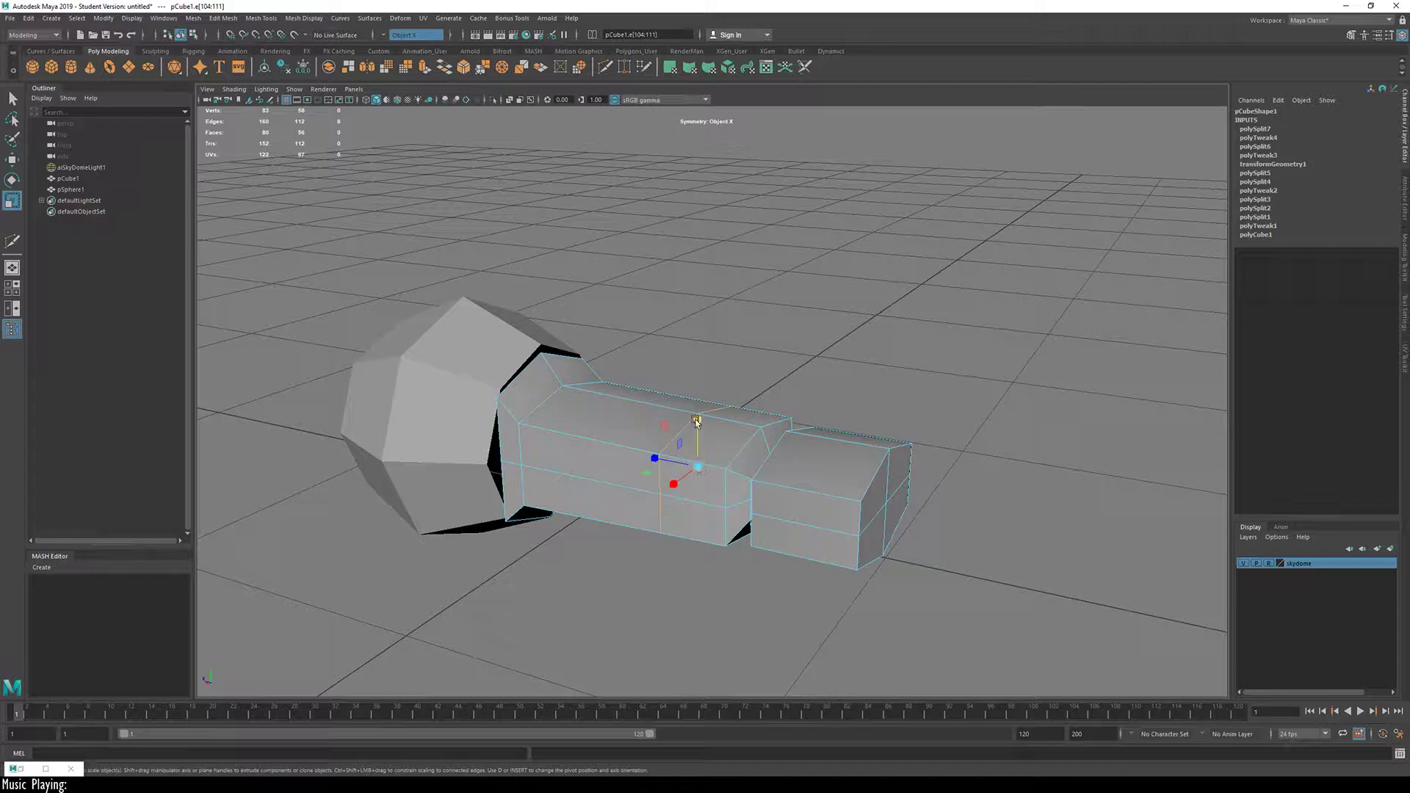
{"action": "left_click_drag", "start_coordinate": [697, 423], "coordinate": [699, 415]}
Step: Enlarge the edge loop next to the flared end slightly in height
{"action": "double_click", "coordinate": [554, 392]}
{"action": "left_click_drag", "start_coordinate": [561, 392], "coordinate": [562, 379]}
{"action": "left_click", "coordinate": [569, 483]}
Step: Return to object selection, inspect the body in smooth preview from several angles, and restore the unsmoothed display
{"action": "scroll", "coordinate": [570, 483], "scroll_direction": "up", "scroll_amount": 1}
{"action": "right_click_drag", "start_coordinate": [752, 417], "coordinate": [788, 384]}
{"action": "left_click_drag", "start_coordinate": [737, 465], "coordinate": [783, 422], "text": "alt"}
{"action": "key", "text": "3"}
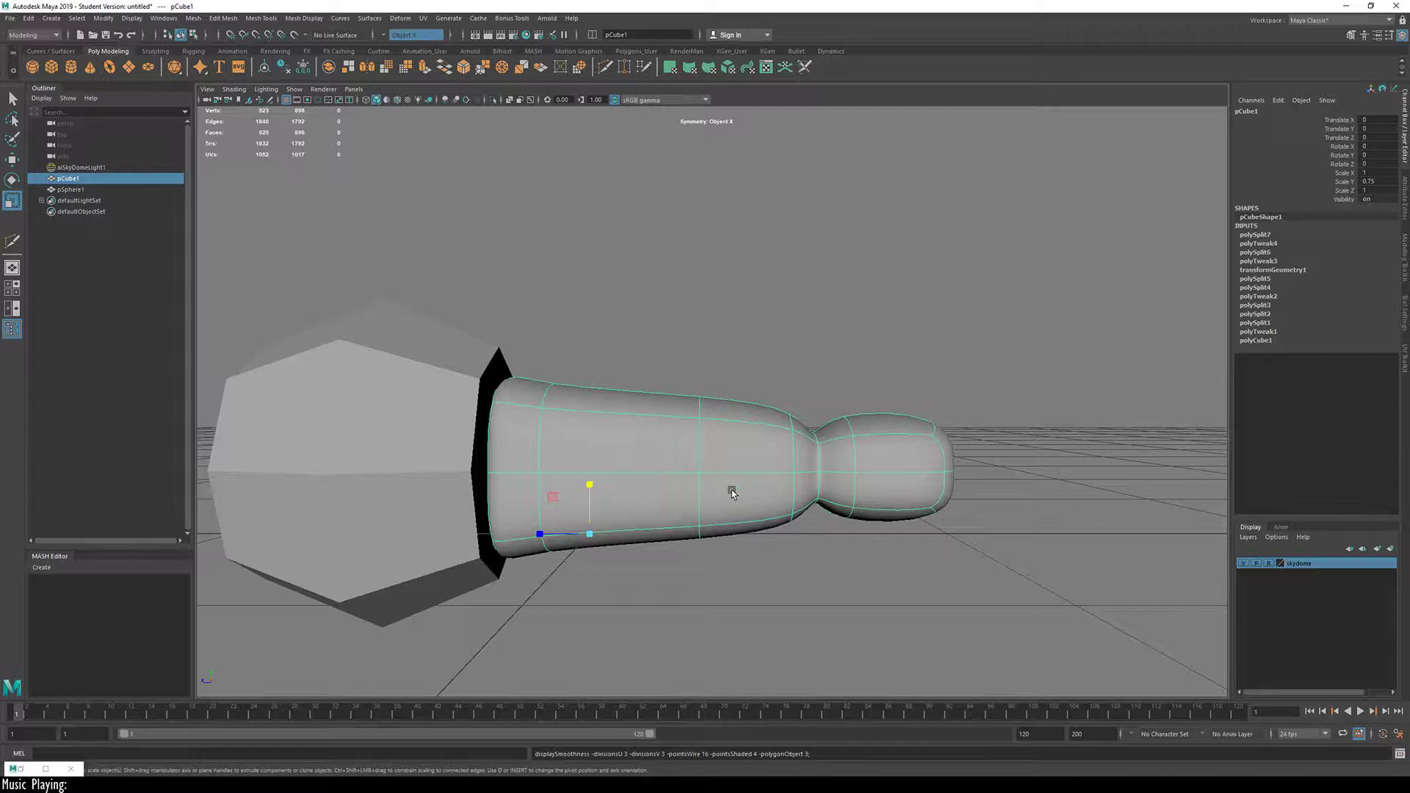
{"action": "left_click_drag", "start_coordinate": [735, 485], "coordinate": [725, 456], "text": "alt"}
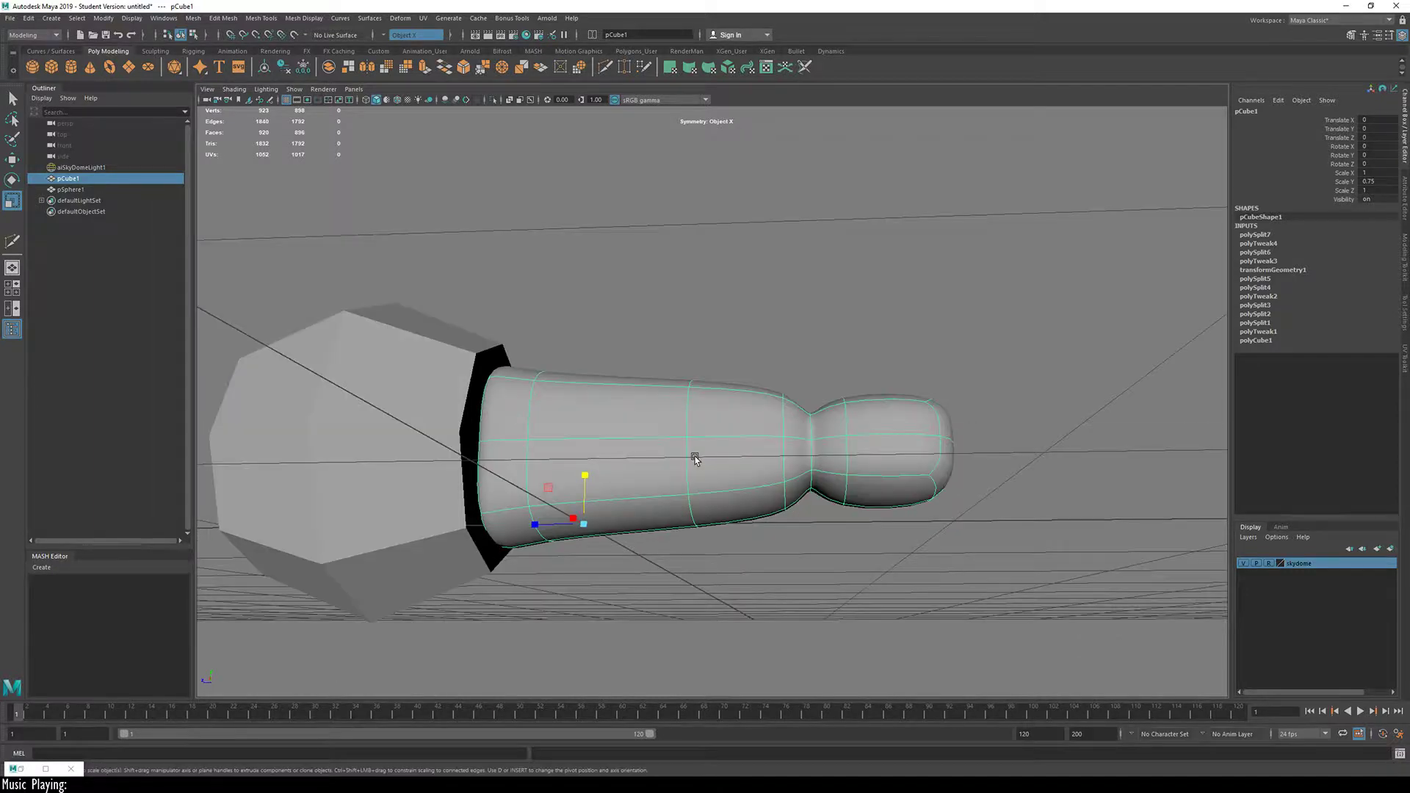
{"action": "key", "text": "1"}
{"action": "left_click_drag", "start_coordinate": [774, 515], "coordinate": [608, 496], "text": "alt"}
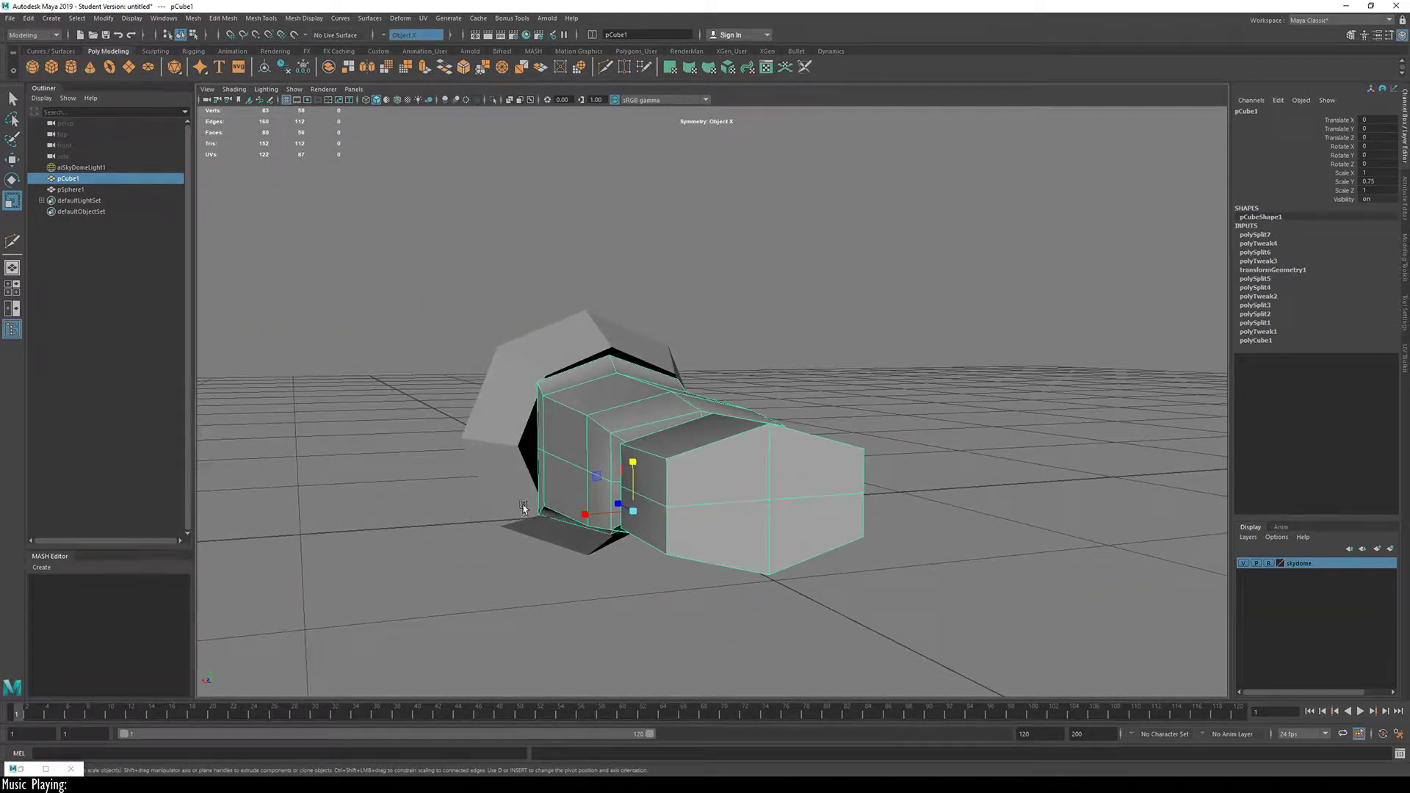
Step: Select the horizontal centre edge loop around the body and scale it outward in X to round the cross-section
{"action": "key", "text": "F10"}
{"action": "double_click", "coordinate": [572, 462]}
{"action": "left_click_drag", "start_coordinate": [735, 489], "coordinate": [830, 511], "text": "alt"}
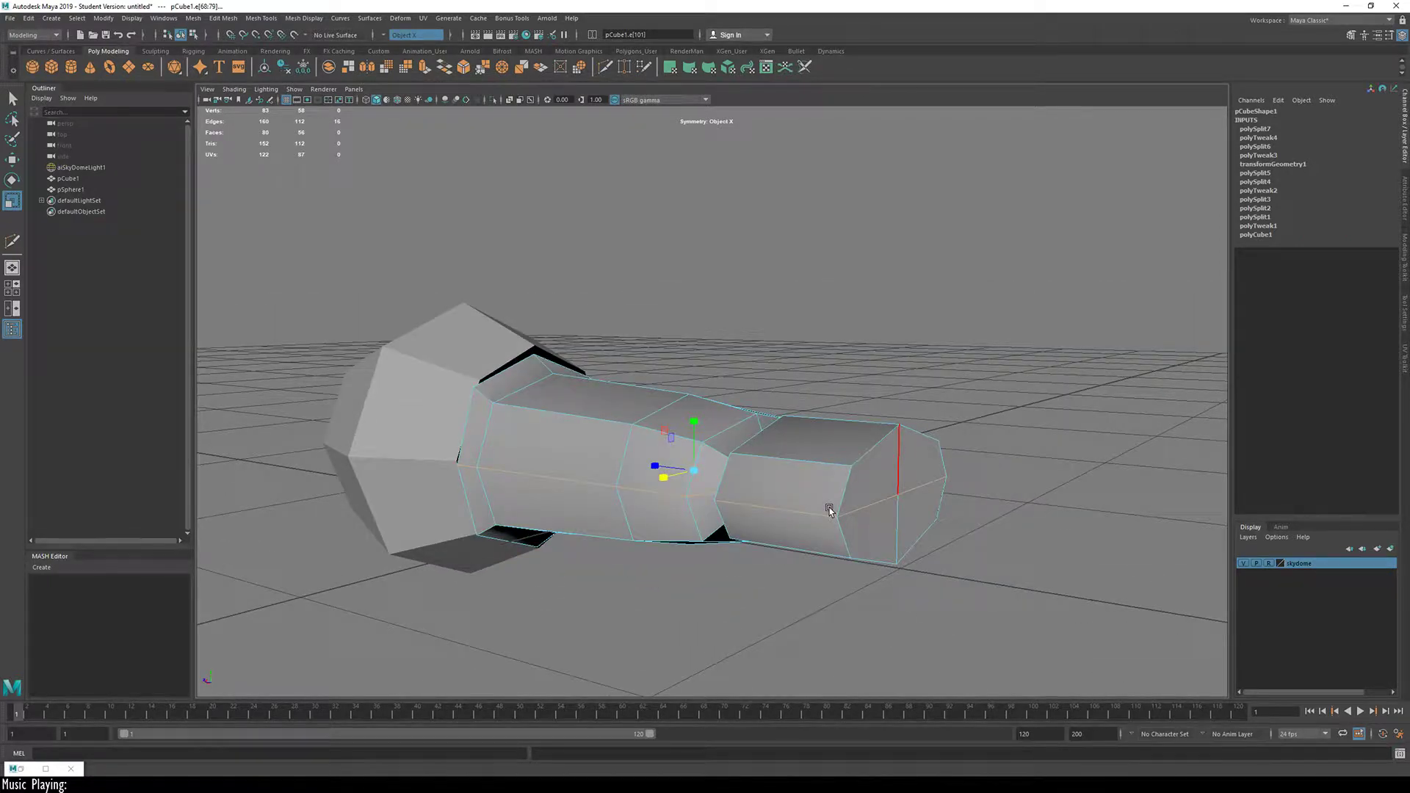
{"action": "left_click_drag", "start_coordinate": [773, 516], "coordinate": [624, 525], "text": "alt"}
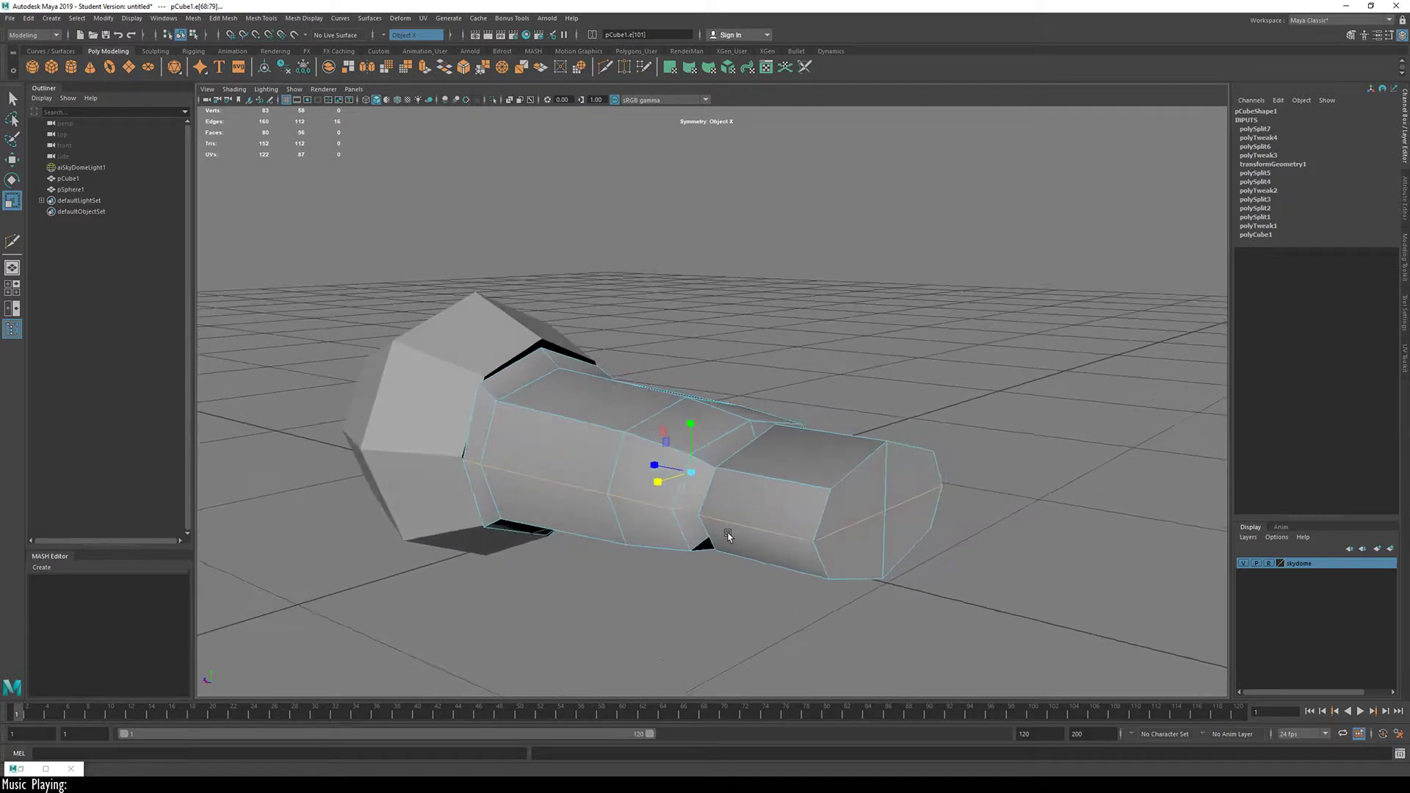
{"action": "left_click_drag", "start_coordinate": [541, 428], "coordinate": [834, 438], "text": "alt"}
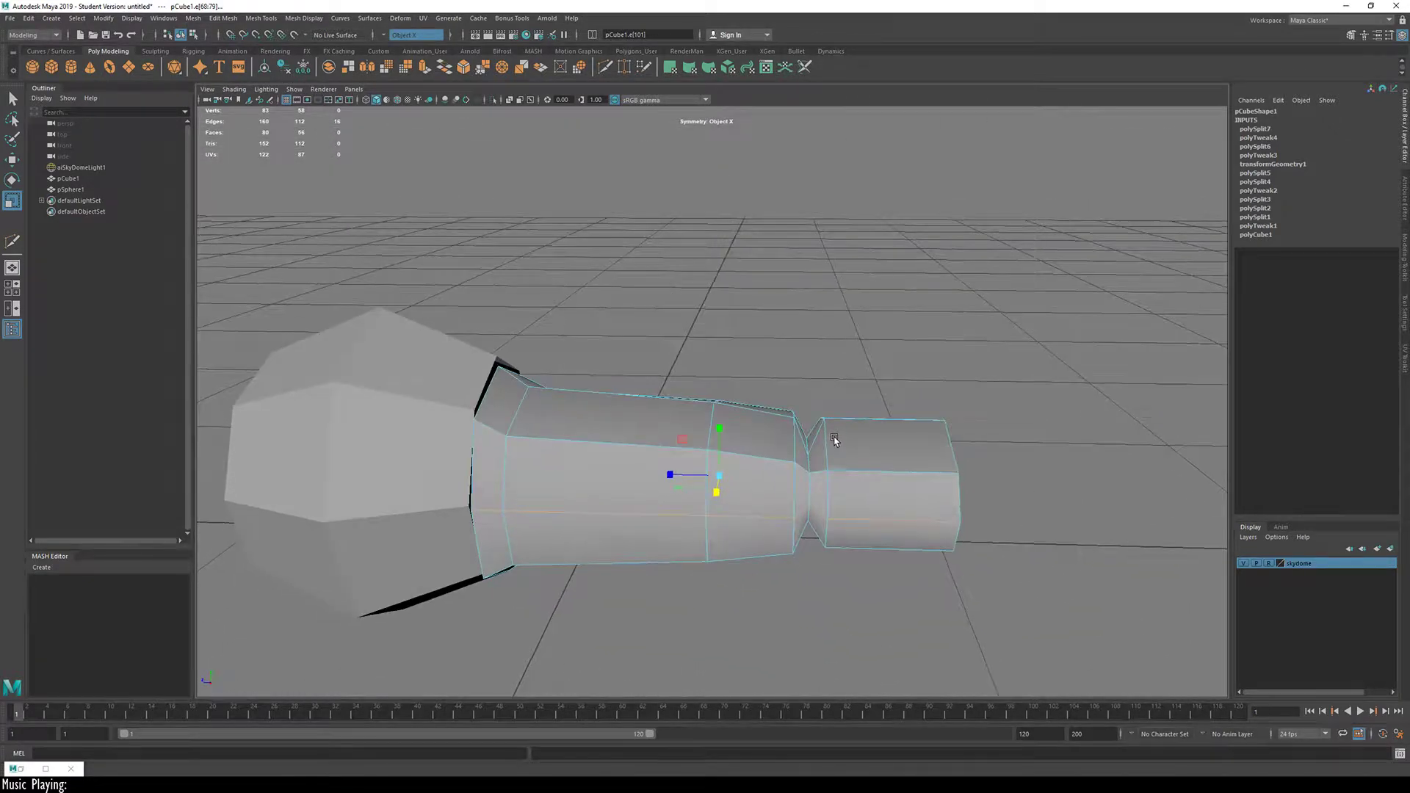
{"action": "left_click_drag", "start_coordinate": [639, 514], "coordinate": [556, 514], "text": "alt"}
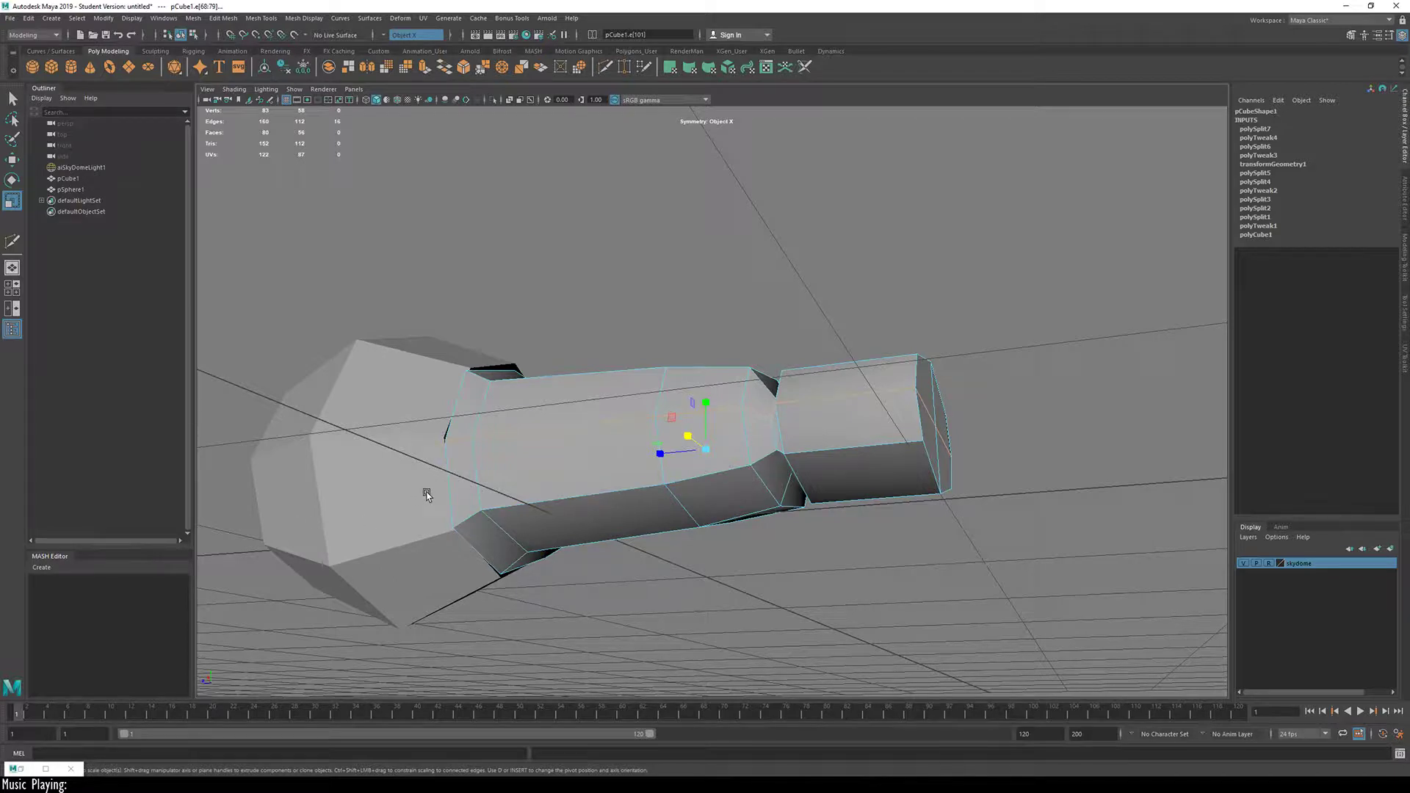
Step: Select all body faces except the ring at the sphere end and move them slightly down relative to the sphere
{"action": "left_click_drag", "start_coordinate": [456, 521], "coordinate": [844, 470], "text": "alt"}
{"action": "left_click", "coordinate": [797, 465]}
{"action": "left_click_drag", "start_coordinate": [1178, 220], "coordinate": [420, 480]}
{"action": "left_click_drag", "start_coordinate": [1016, 140], "coordinate": [1007, 496], "text": "ctrl"}
{"action": "key", "text": "w"}
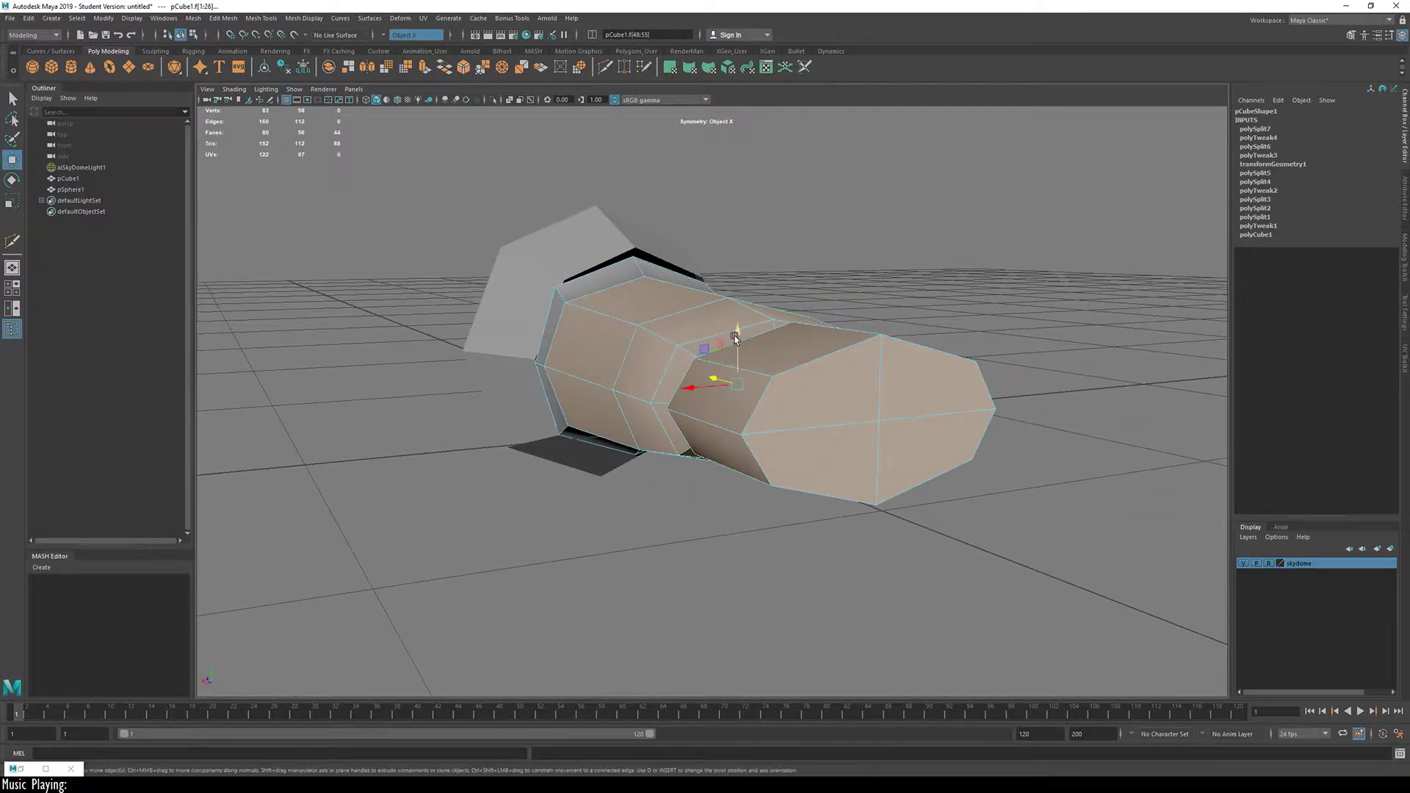
{"action": "left_click_drag", "start_coordinate": [504, 519], "coordinate": [797, 482], "text": "alt"}
{"action": "left_click_drag", "start_coordinate": [850, 352], "coordinate": [847, 368]}
{"action": "left_click", "coordinate": [874, 385]}
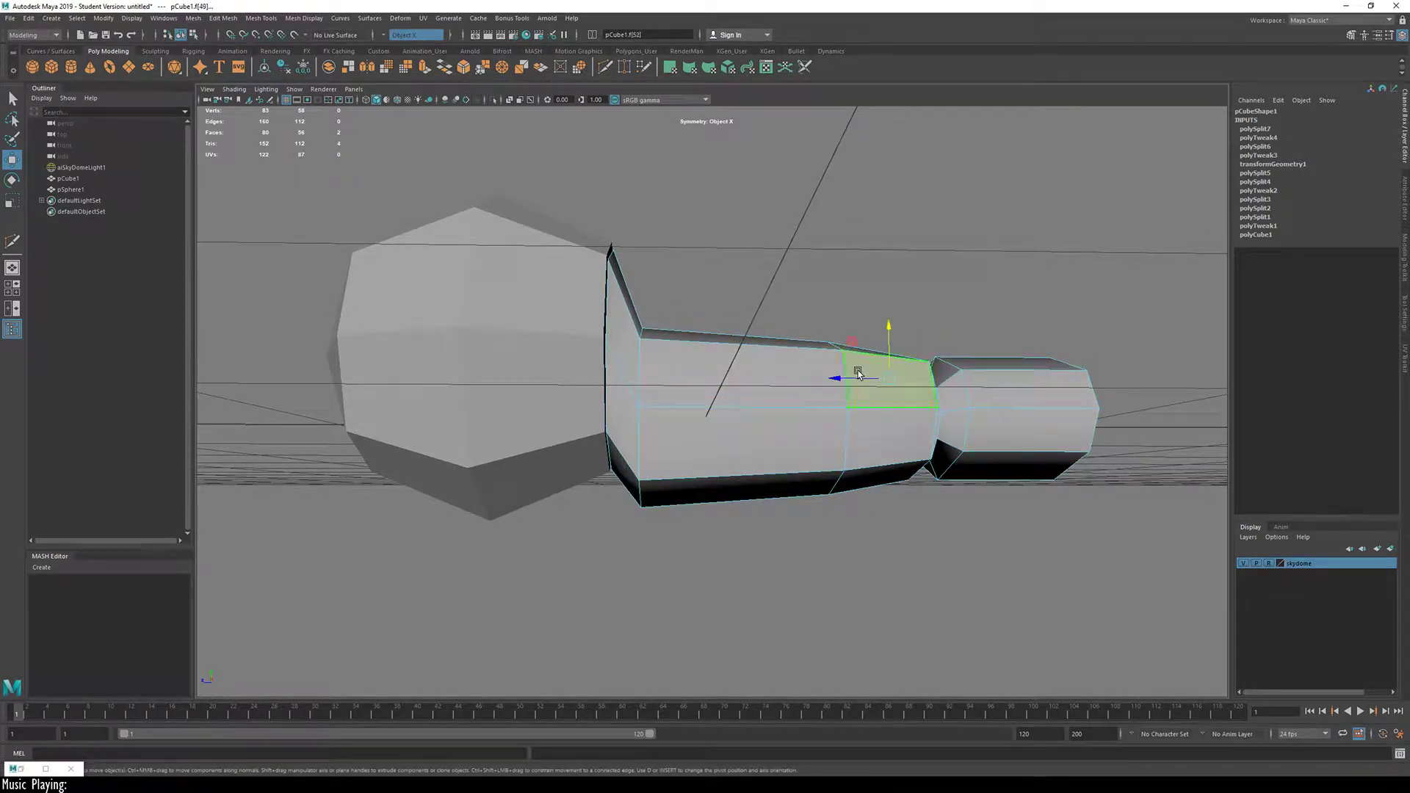
{"action": "key", "text": "ctrl+z"}
{"action": "left_click_drag", "start_coordinate": [849, 370], "coordinate": [849, 359]}
{"action": "mouse_move", "coordinate": [672, 486]}
{"action": "left_mouse_down", "text": "alt"}
{"action": "mouse_move", "coordinate": [789, 528]}
{"action": "mouse_move", "coordinate": [685, 493]}
{"action": "left_mouse_up", "text": "alt"}
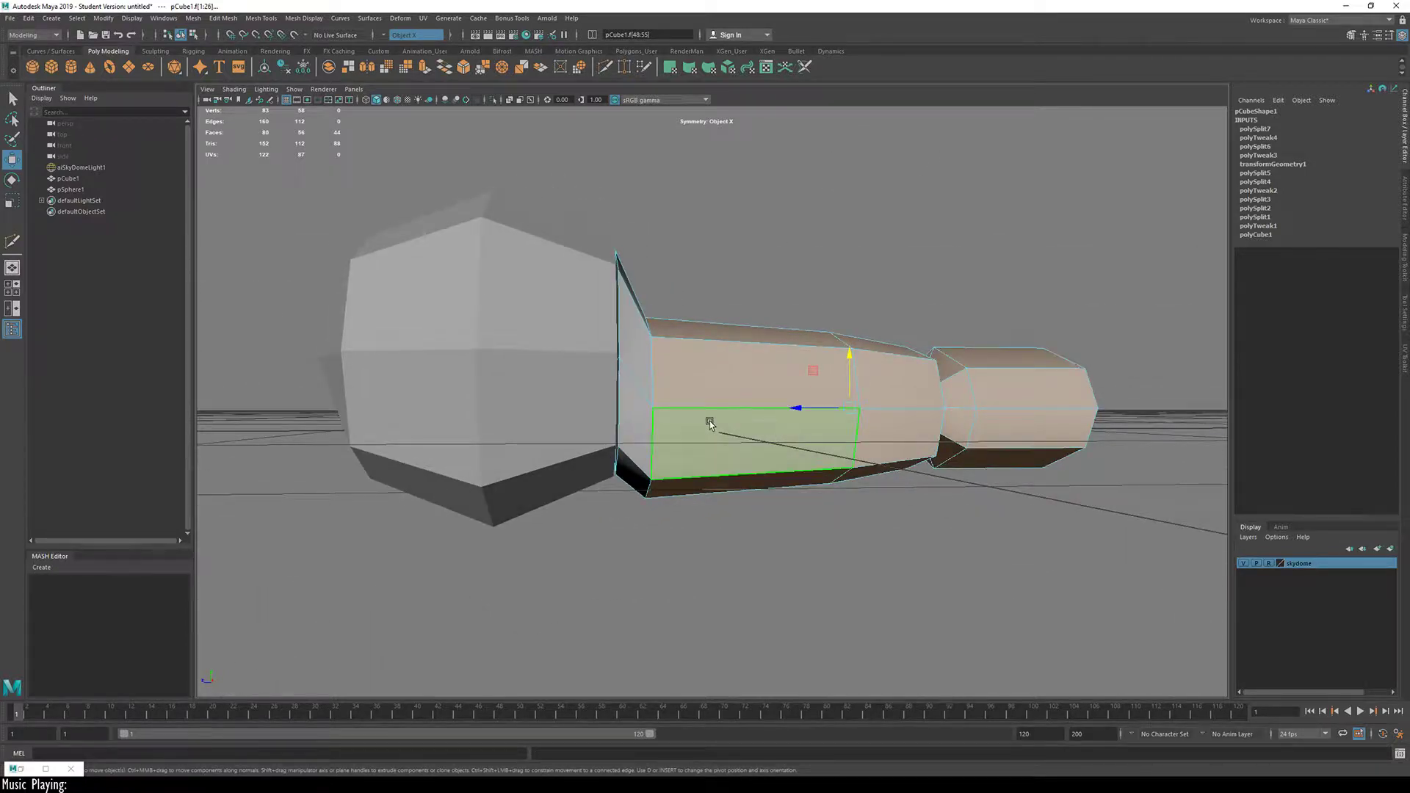
Step: Move the selected body faces slightly away from the sphere along Z and view the body in smooth preview
{"action": "left_click", "coordinate": [825, 412]}
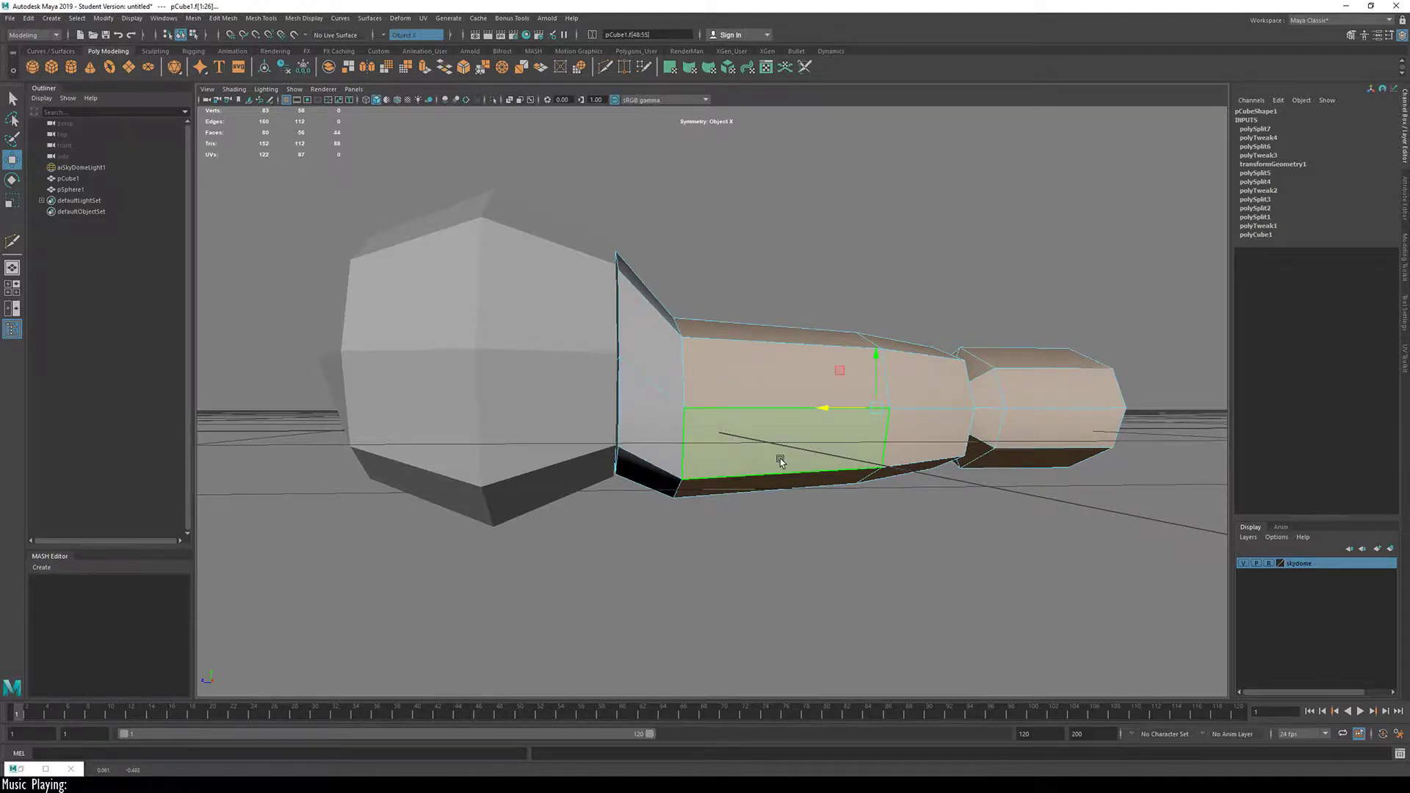
{"action": "key", "text": "3"}
{"action": "left_click_drag", "start_coordinate": [769, 491], "coordinate": [624, 407], "text": "alt"}
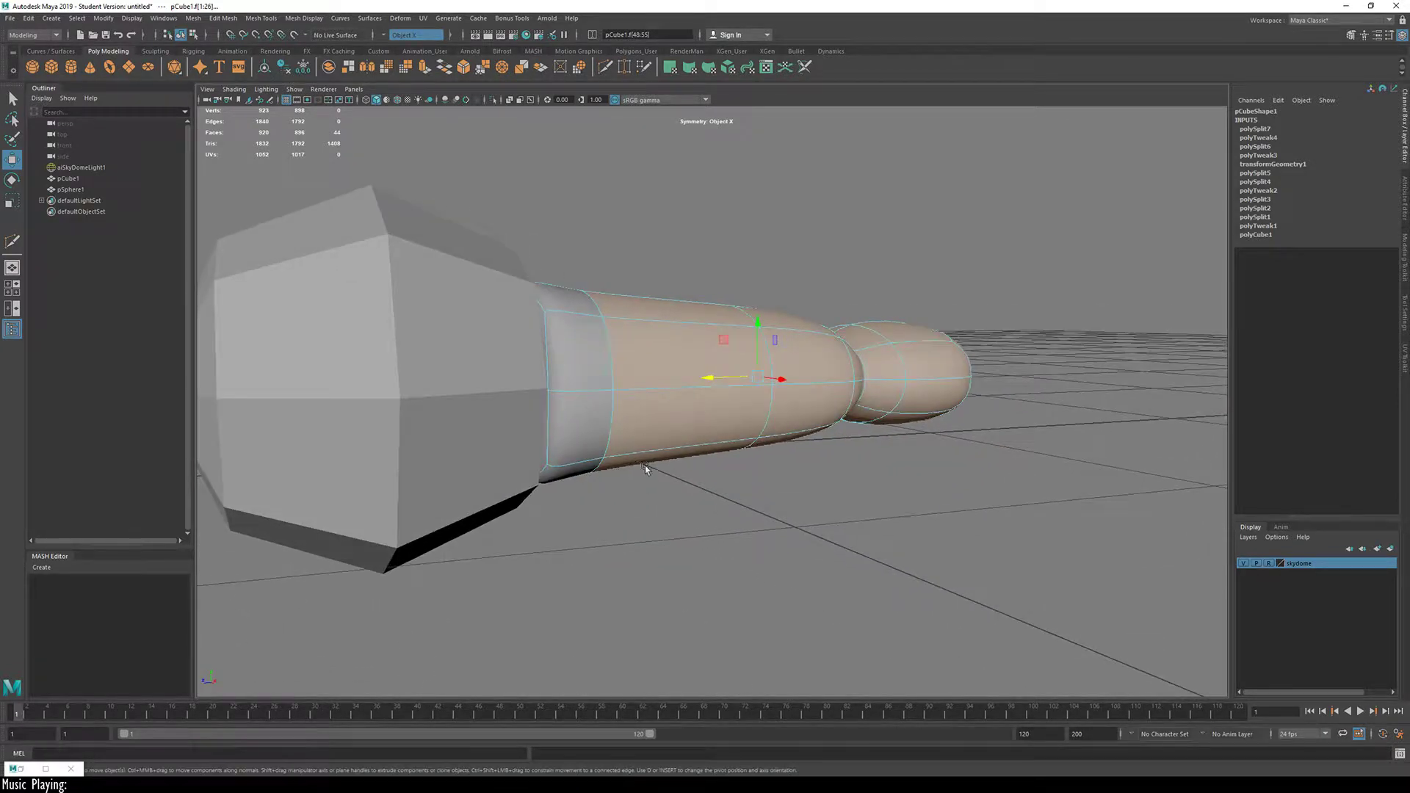
Step: Inspect the body from several angles, comparing its unsmoothed display with the smooth preview
{"action": "left_click", "coordinate": [629, 385]}
{"action": "left_click_drag", "start_coordinate": [793, 380], "coordinate": [698, 449], "text": "alt"}
{"action": "key", "text": "1"}
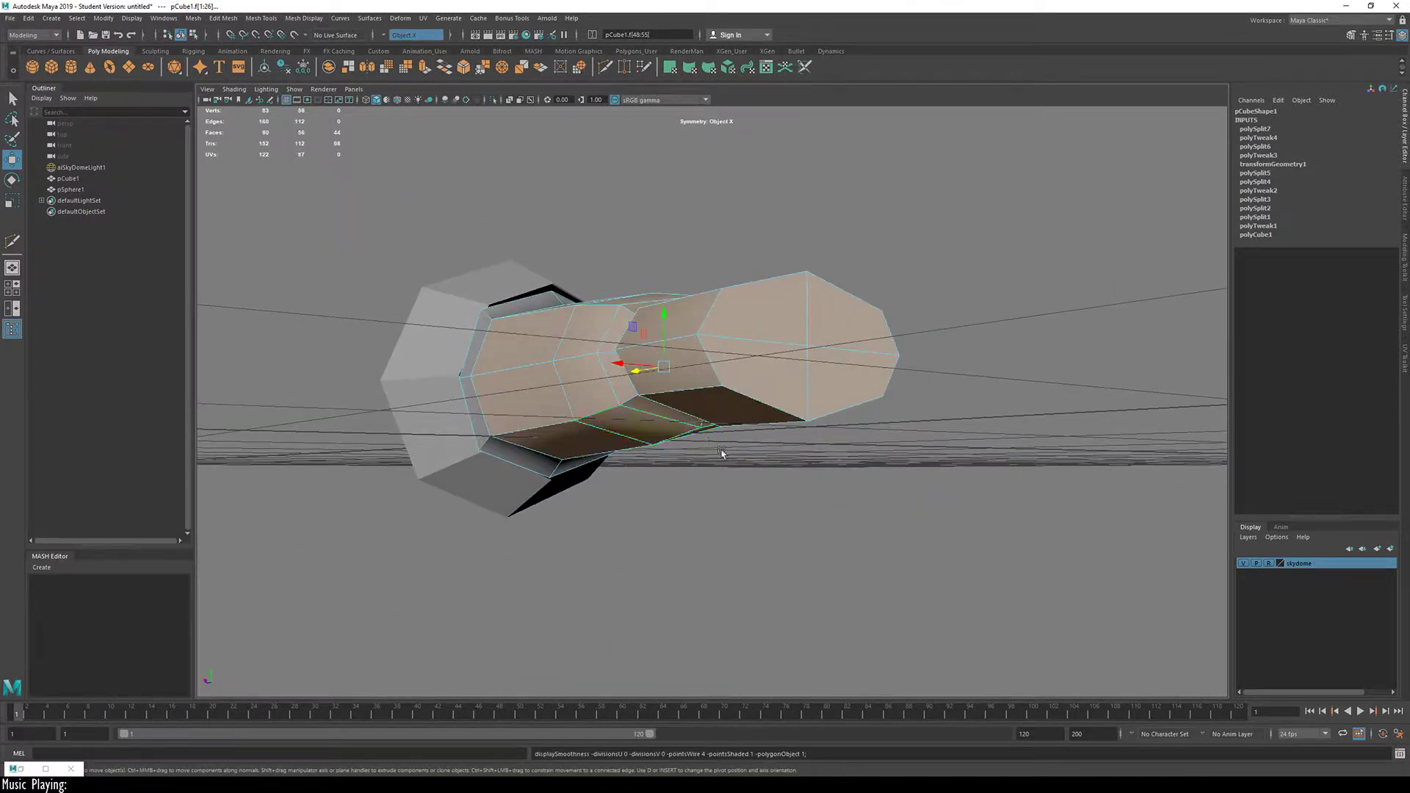
{"action": "left_click", "coordinate": [793, 441]}
{"action": "left_click_drag", "start_coordinate": [793, 441], "coordinate": [623, 261], "text": "alt"}
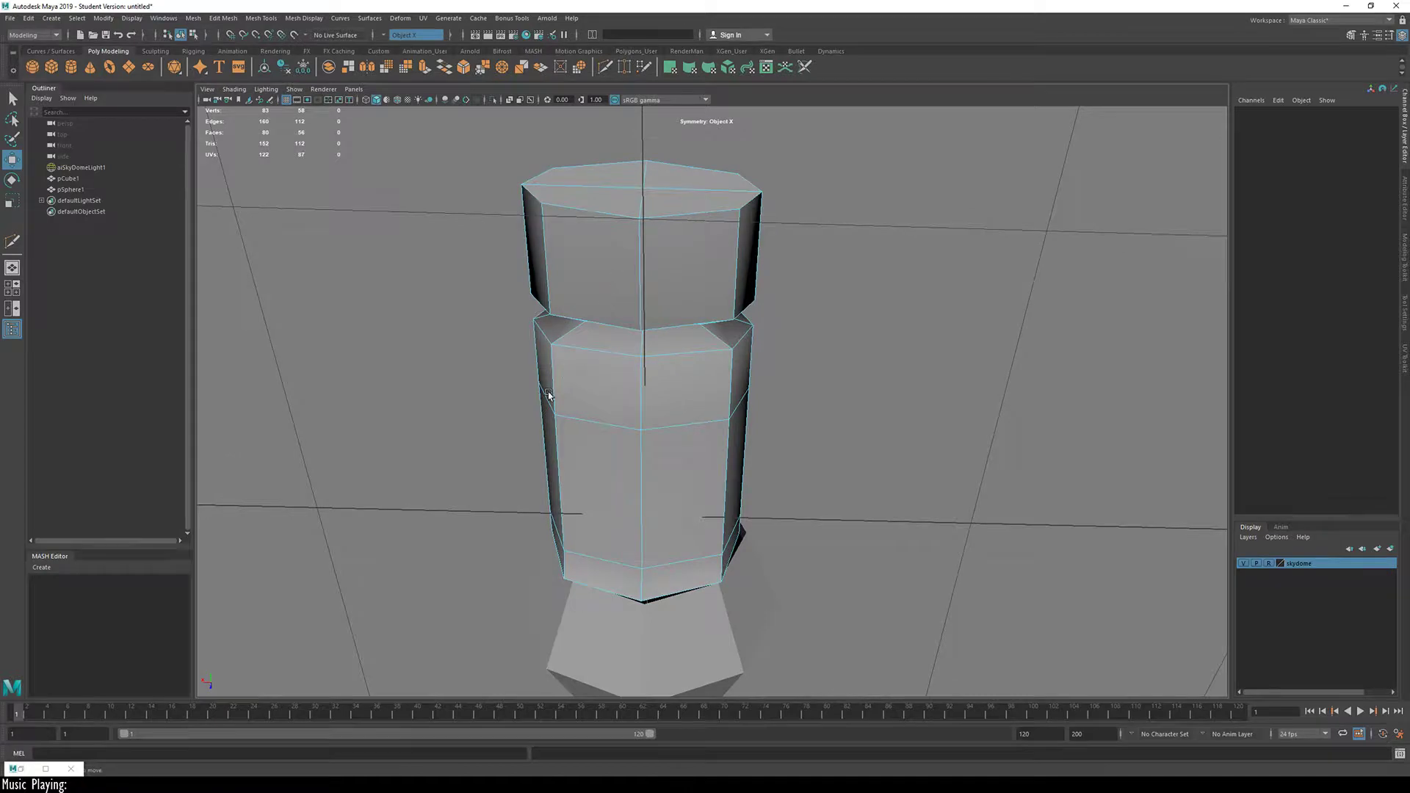
{"action": "left_click_drag", "start_coordinate": [548, 396], "coordinate": [874, 672], "text": "alt"}
{"action": "key", "text": "3"}
{"action": "key", "text": "1"}
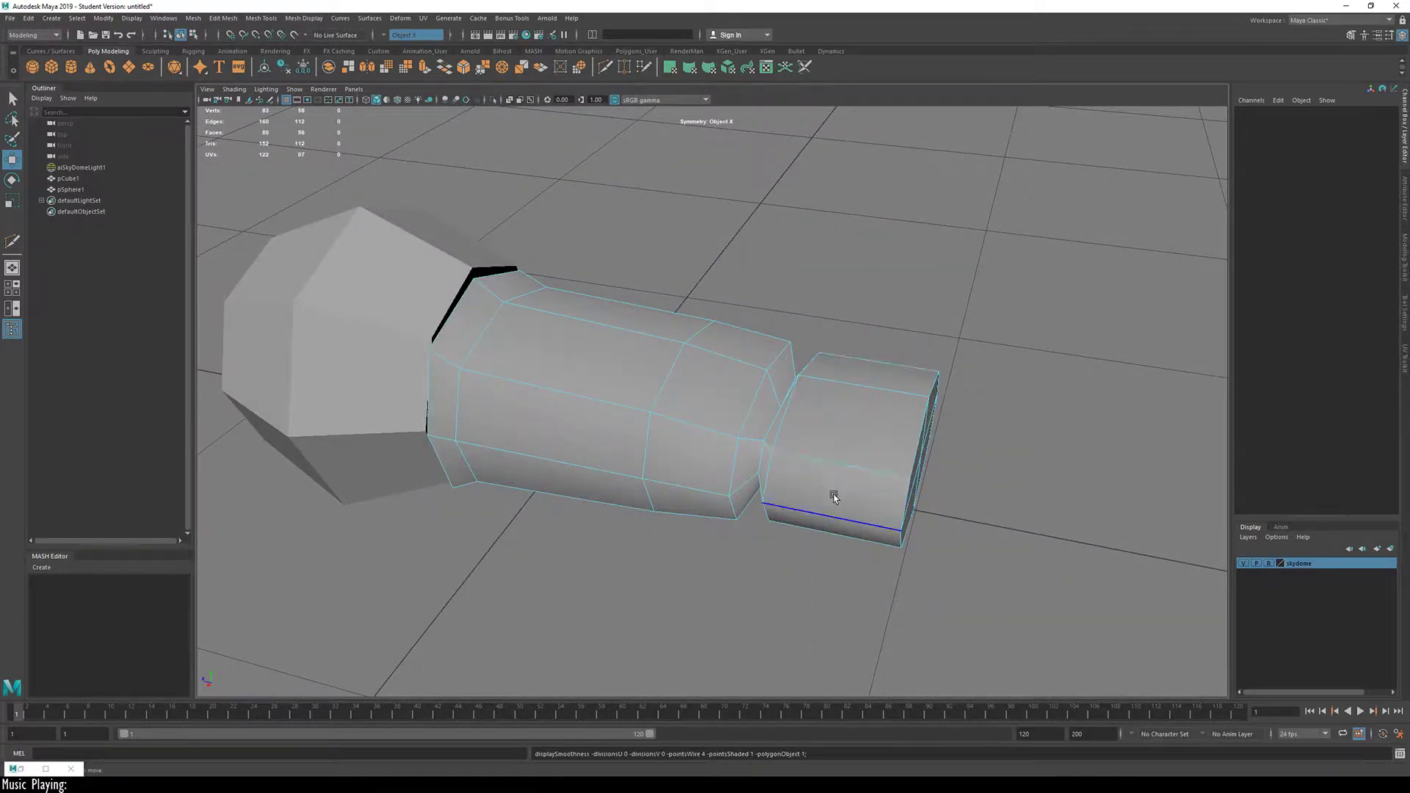
Step: Insert a centred edge loop around the body's small end segment with the Multi-Cut tool
{"action": "left_click_drag", "start_coordinate": [834, 497], "coordinate": [761, 378], "text": "alt"}
{"action": "key", "text": "g"}
{"action": "middle_click", "coordinate": [886, 394], "text": "ctrl"}
{"action": "key", "text": "w"}
{"action": "double_click", "coordinate": [904, 395]}
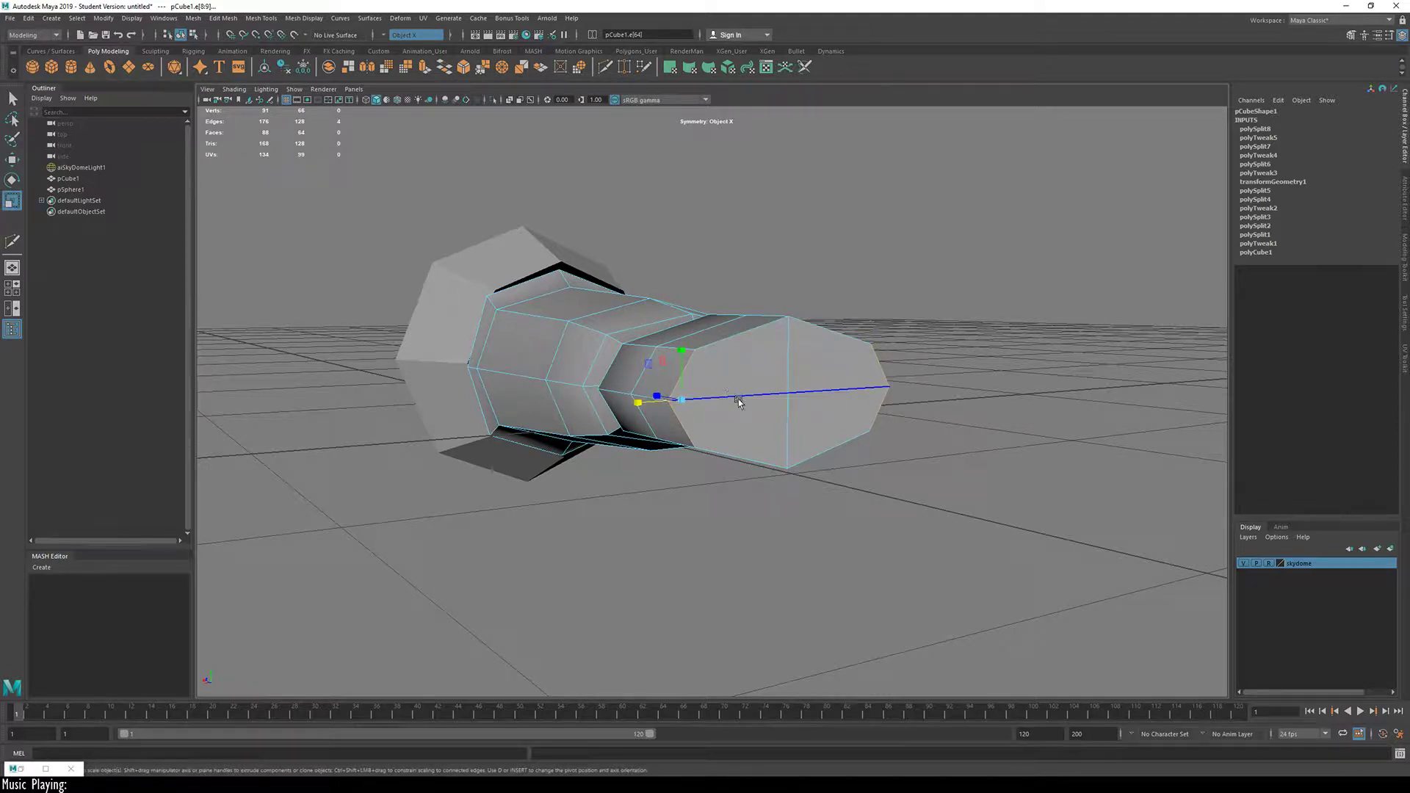
Step: Turn off symmetry and scale the two outer side vertices of the body's end face inward in X
{"action": "key", "text": "e"}
{"action": "left_click_drag", "start_coordinate": [743, 279], "coordinate": [756, 145]}
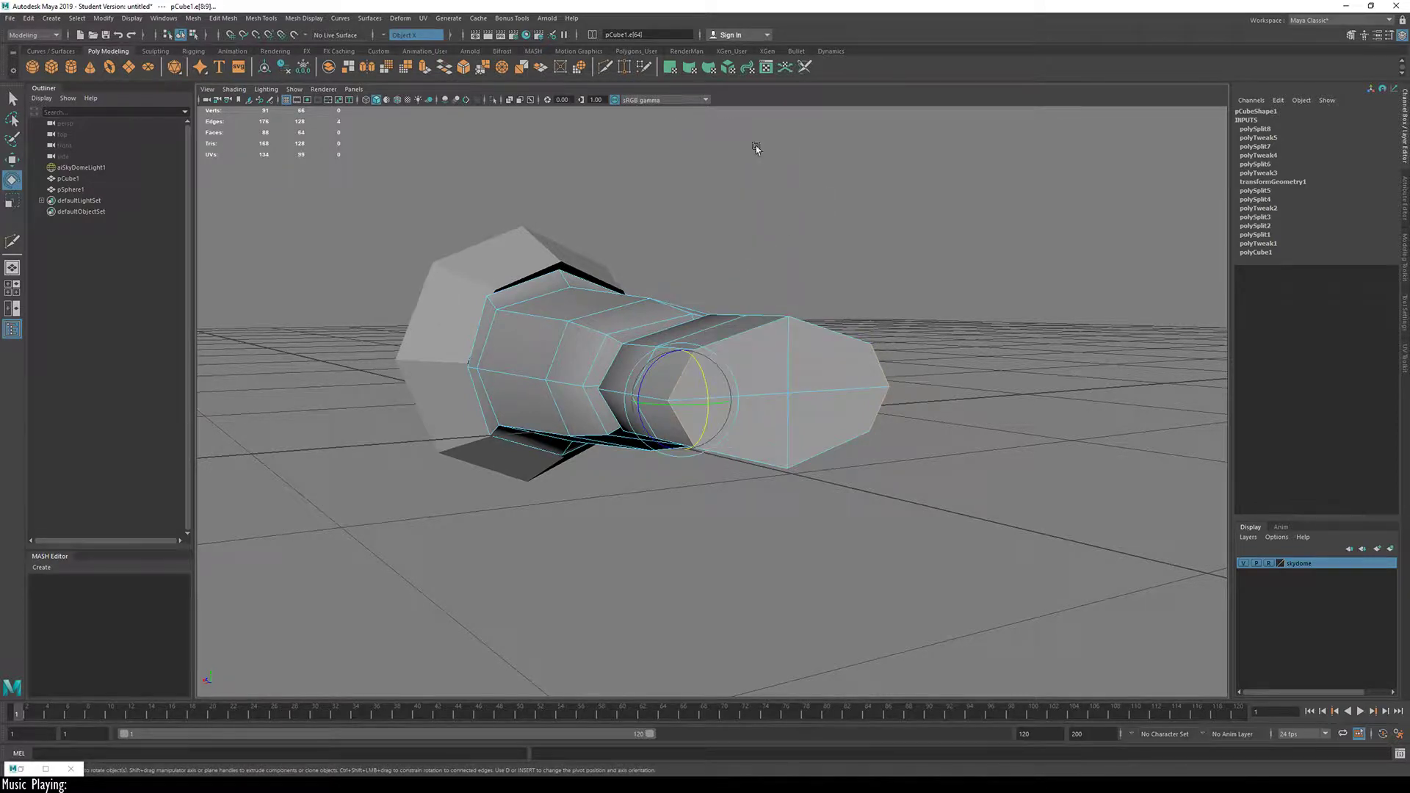
{"action": "left_click", "coordinate": [1005, 331]}
{"action": "left_click", "coordinate": [681, 374]}
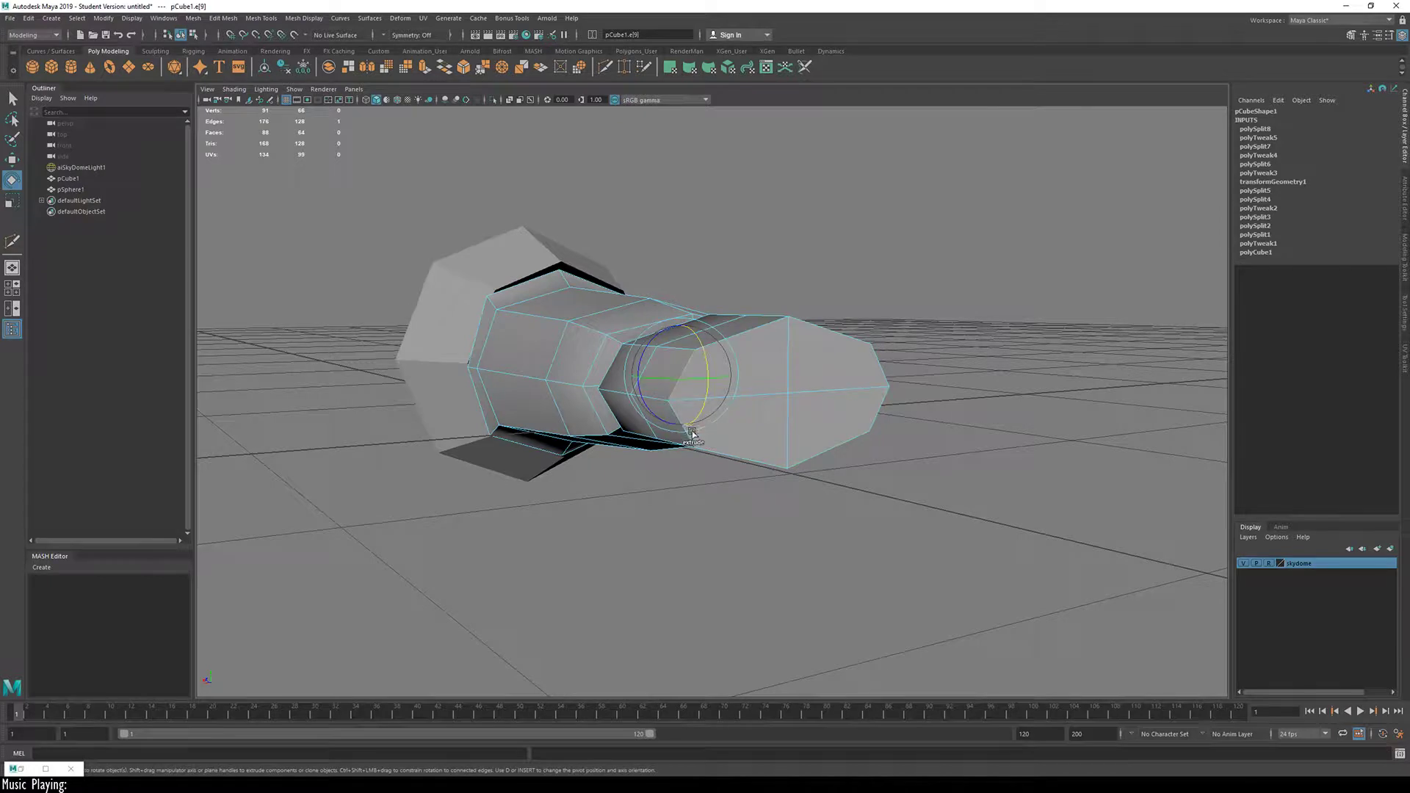
{"action": "key", "text": "q"}
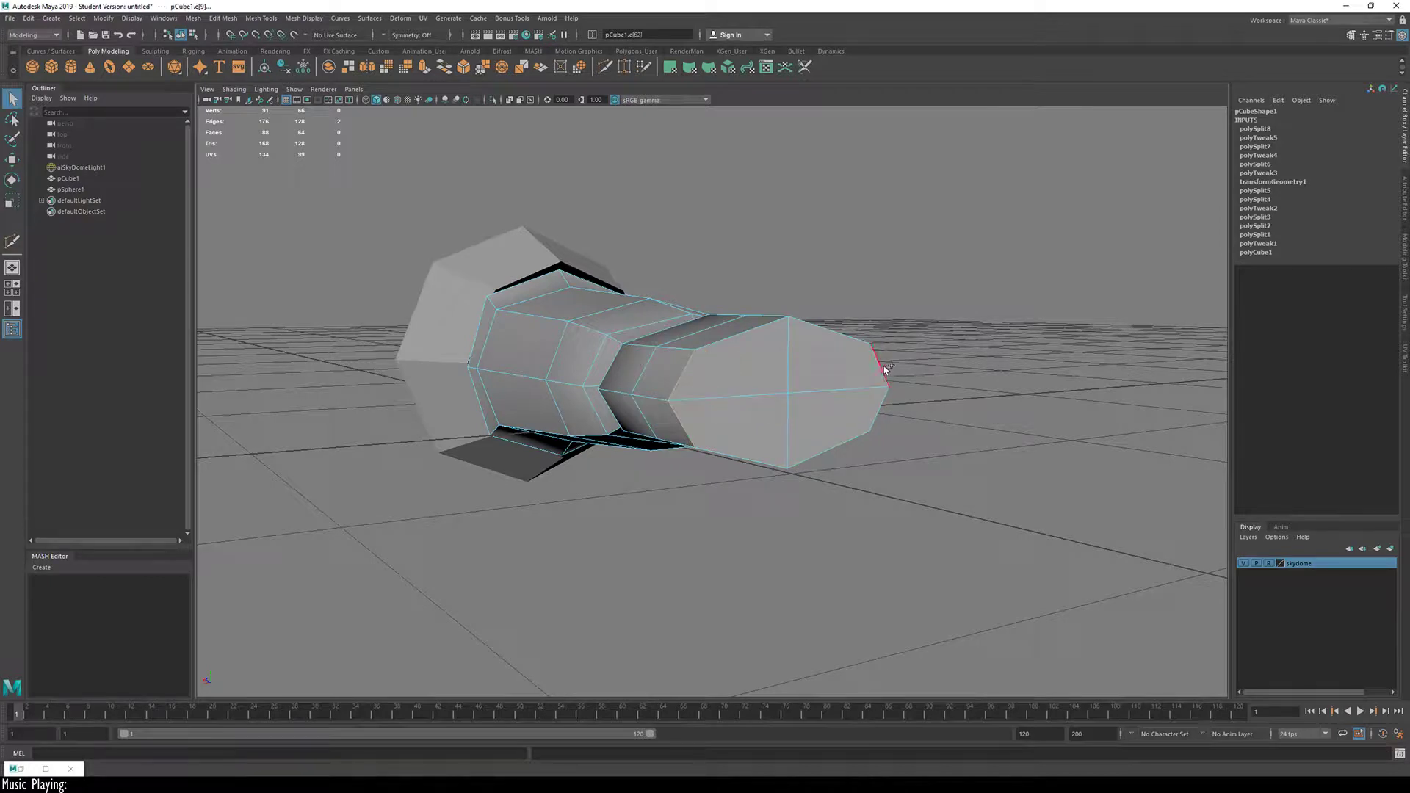
{"action": "right_click_drag", "start_coordinate": [923, 407], "coordinate": [891, 390]}
{"action": "left_click", "coordinate": [889, 387]}
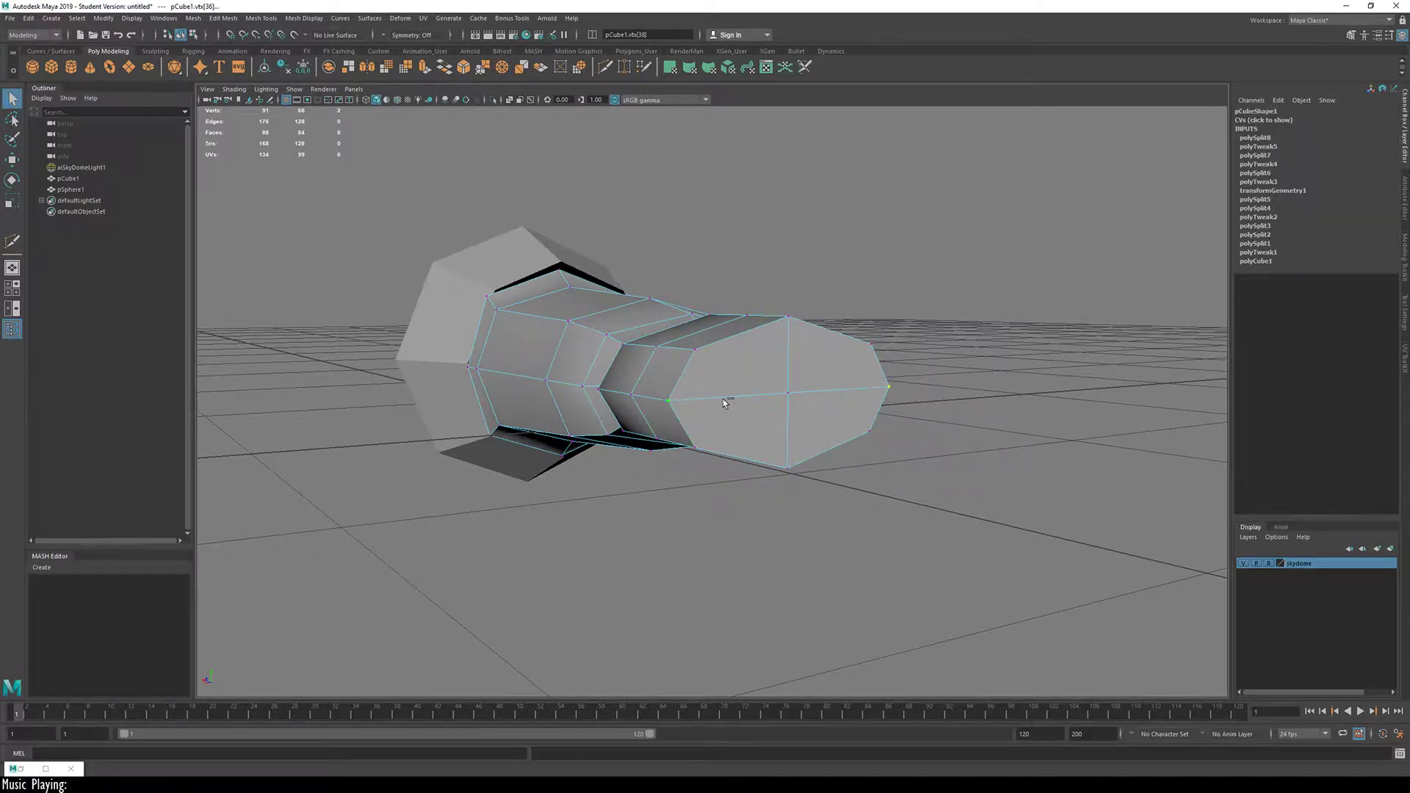
{"action": "left_click_drag", "start_coordinate": [723, 399], "coordinate": [730, 438], "text": "alt"}
{"action": "key", "text": "r"}
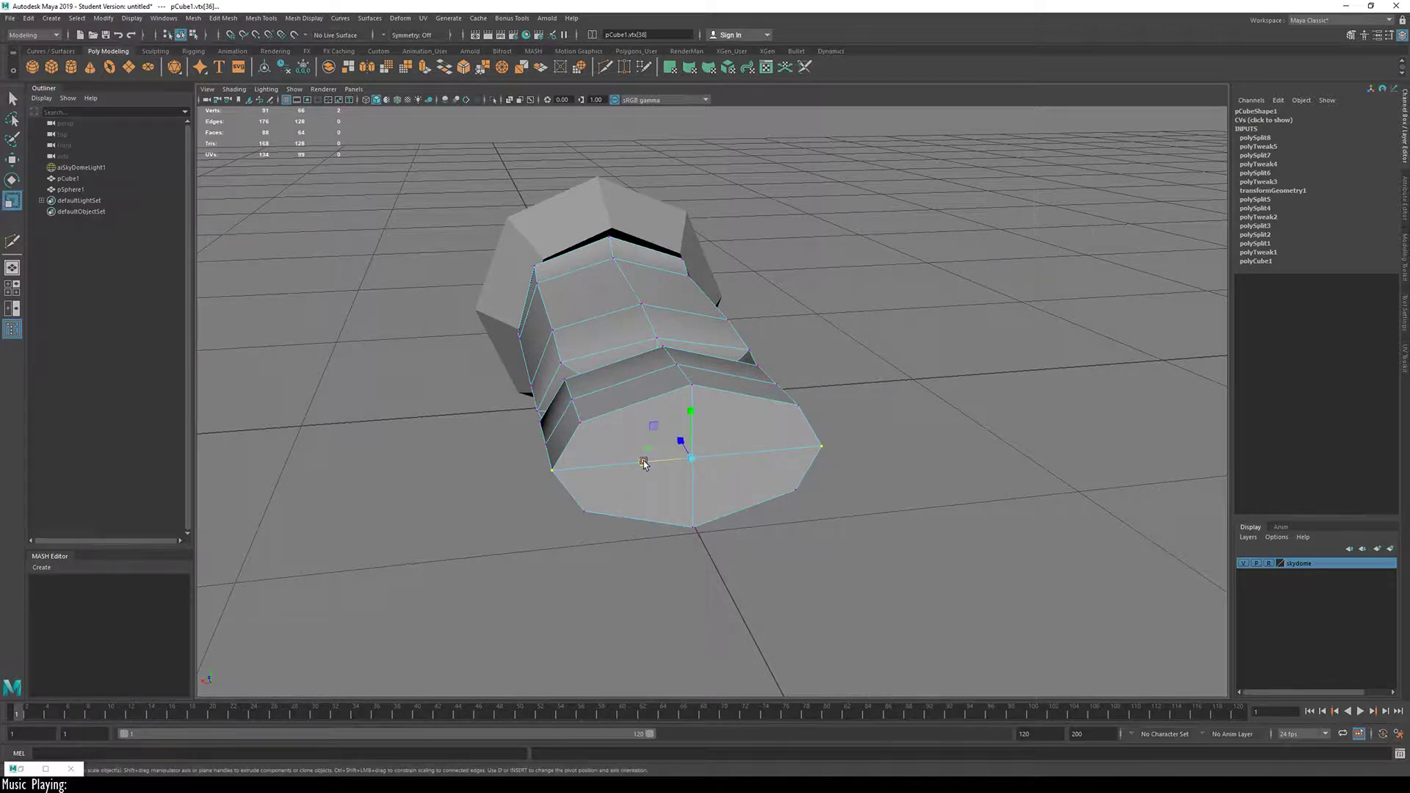
{"action": "left_click_drag", "start_coordinate": [644, 463], "coordinate": [520, 416]}
Step: In smooth preview, grow the selection to the end segment's vertices and scale them slightly narrower in X
{"action": "key", "text": "3"}
{"action": "left_click", "coordinate": [586, 445]}
{"action": "left_click", "coordinate": [571, 393]}
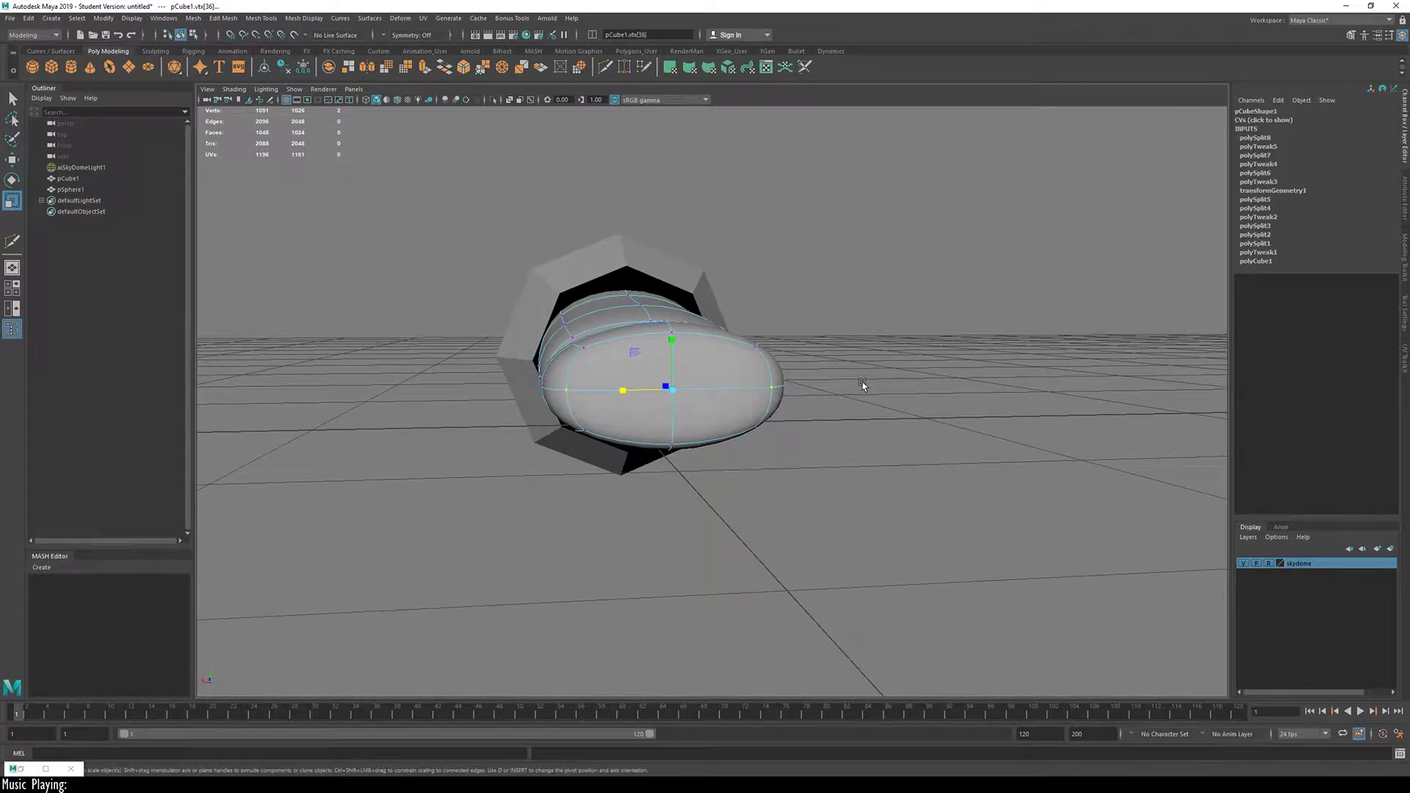
{"action": "key", "text": "shift+period"}
{"action": "left_click_drag", "start_coordinate": [866, 381], "coordinate": [537, 552], "text": "alt"}
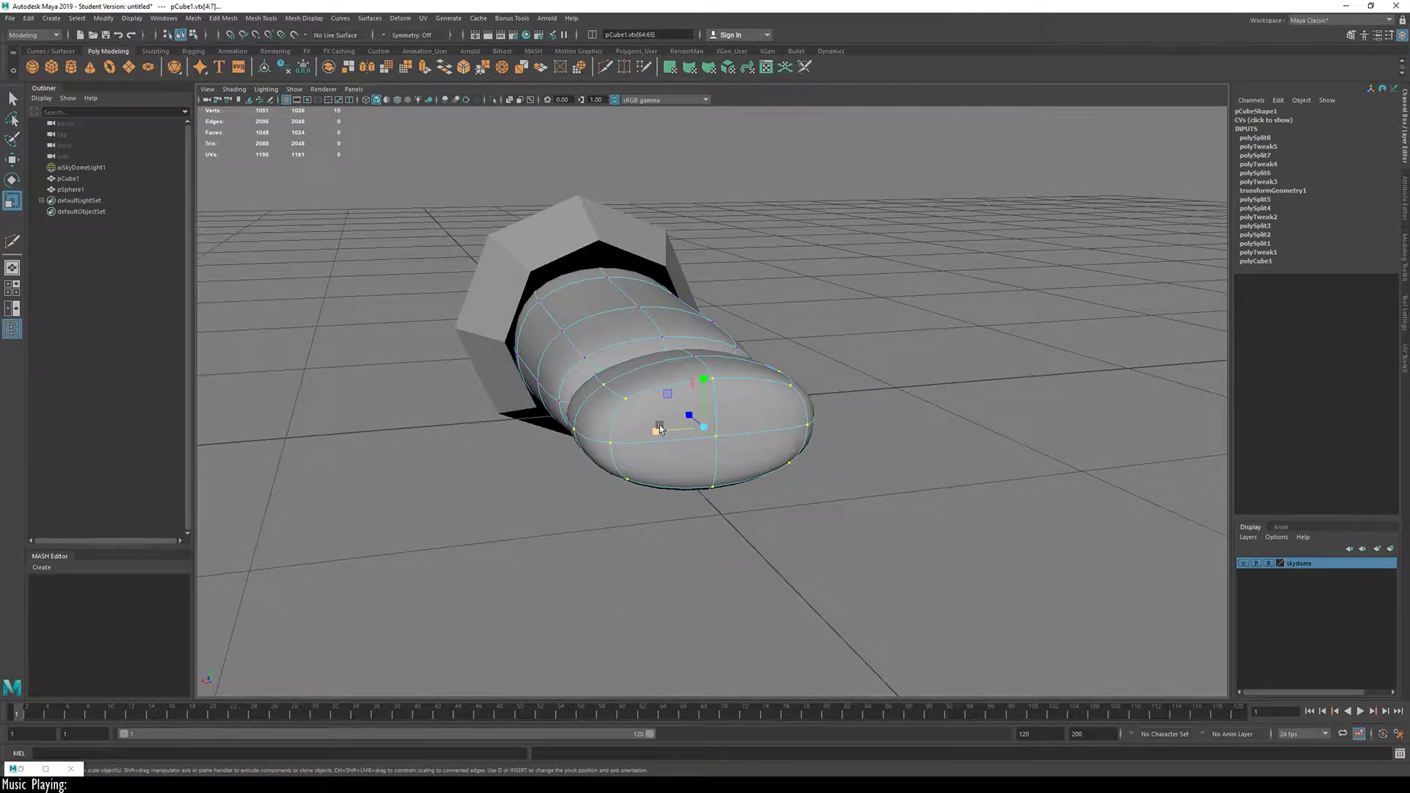
{"action": "left_click_drag", "start_coordinate": [658, 429], "coordinate": [666, 431]}
{"action": "left_click_drag", "start_coordinate": [515, 559], "coordinate": [570, 586], "text": "alt"}
{"action": "left_click_drag", "start_coordinate": [466, 589], "coordinate": [408, 526], "text": "alt"}
{"action": "middle_click_drag", "start_coordinate": [408, 525], "coordinate": [474, 549]}
{"action": "left_click_drag", "start_coordinate": [475, 551], "coordinate": [605, 566], "text": "alt"}
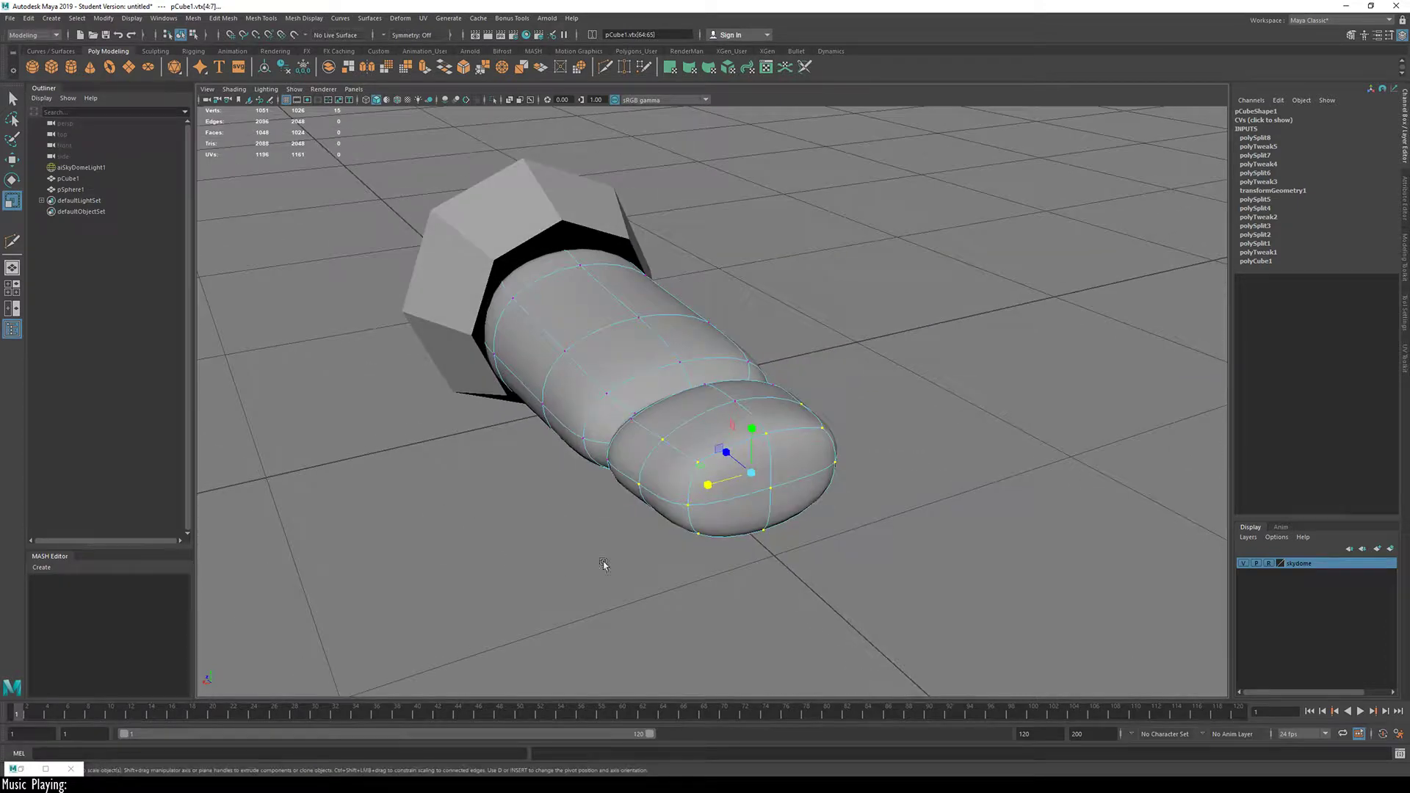
Step: In the unsmoothed display, scale the end face's upper and lower centre vertices together in Y to flatten those edges
{"action": "left_click", "coordinate": [806, 529]}
{"action": "key", "text": "1"}
{"action": "left_click_drag", "start_coordinate": [842, 561], "coordinate": [693, 526], "text": "alt"}
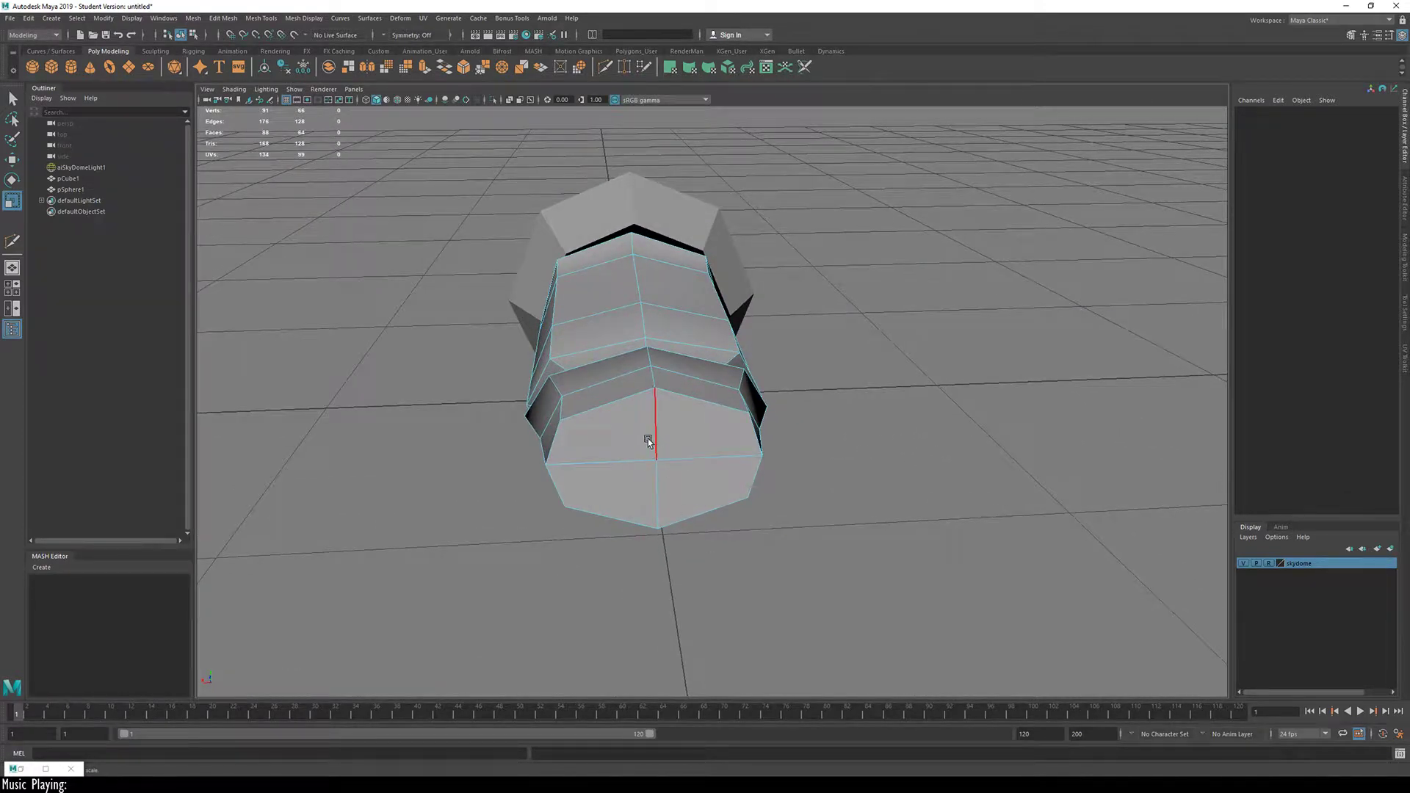
{"action": "left_click", "coordinate": [657, 388]}
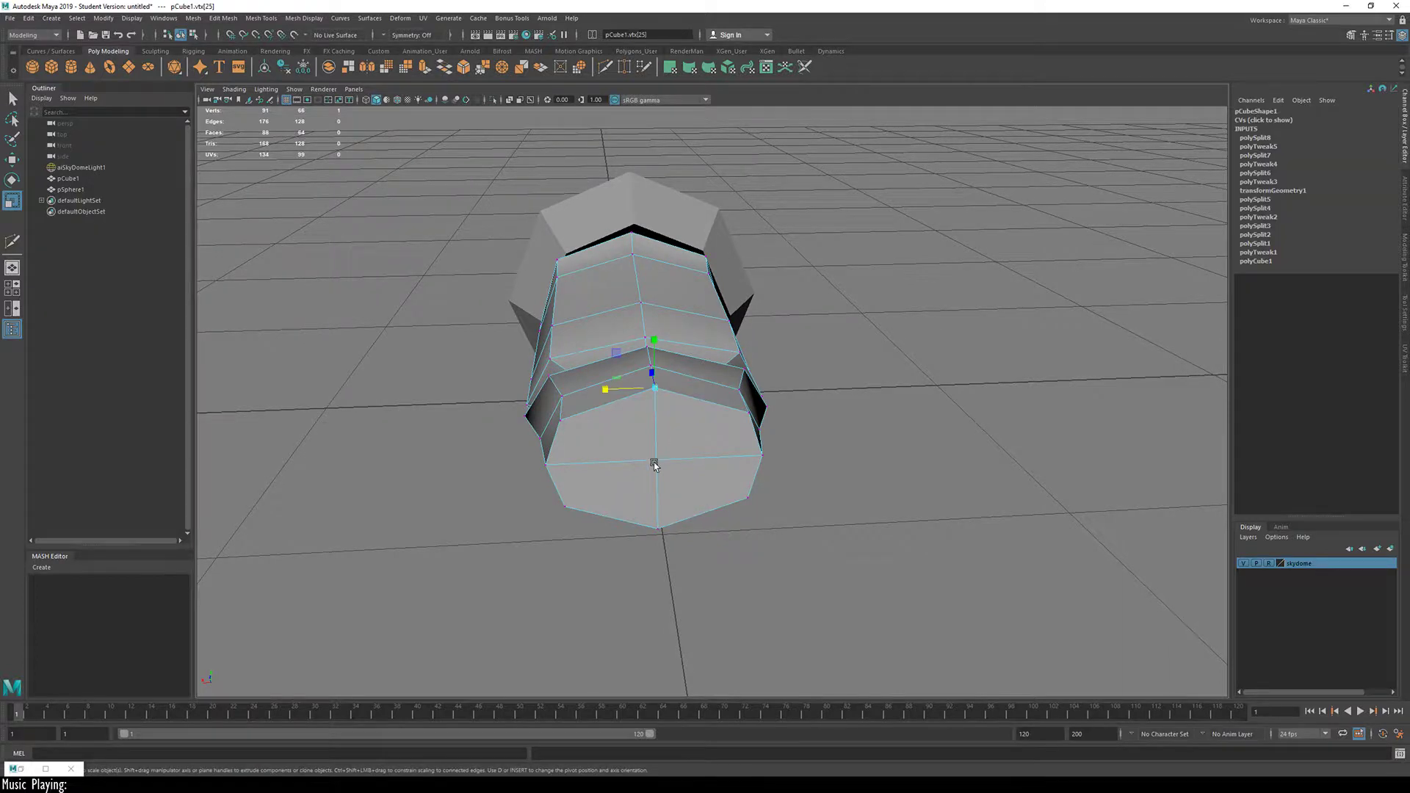
{"action": "left_click_drag", "start_coordinate": [655, 463], "coordinate": [615, 396], "text": "alt"}
{"action": "left_click", "coordinate": [649, 450], "text": "shift"}
{"action": "key", "text": "w"}
{"action": "key", "text": "r"}
{"action": "middle_click_drag", "start_coordinate": [801, 468], "coordinate": [806, 479]}
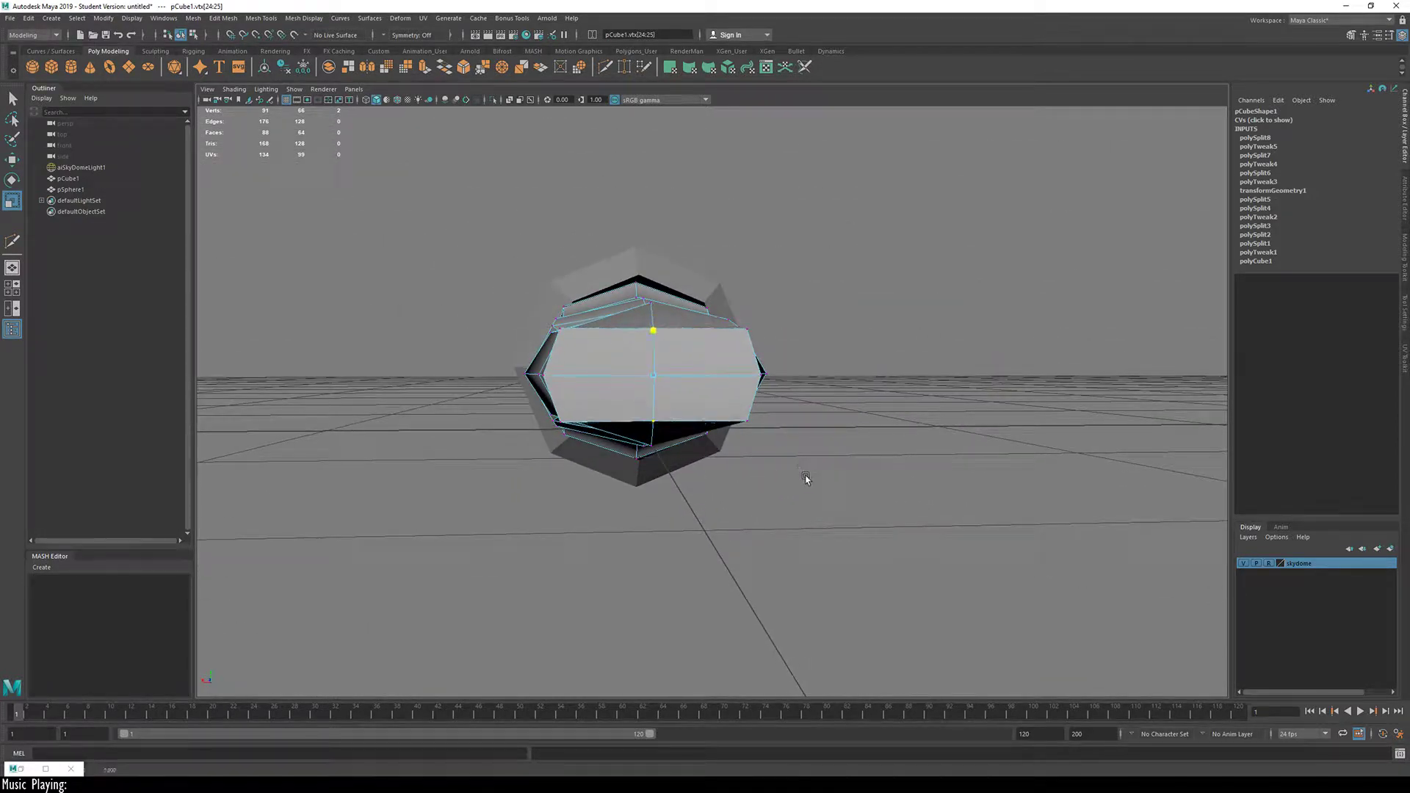
{"action": "mouse_move", "coordinate": [633, 479]}
{"action": "left_mouse_down", "text": "alt"}
{"action": "mouse_move", "coordinate": [938, 510]}
{"action": "mouse_move", "coordinate": [982, 582]}
{"action": "mouse_move", "coordinate": [593, 553]}
{"action": "mouse_move", "coordinate": [628, 455]}
{"action": "left_mouse_up", "text": "alt"}
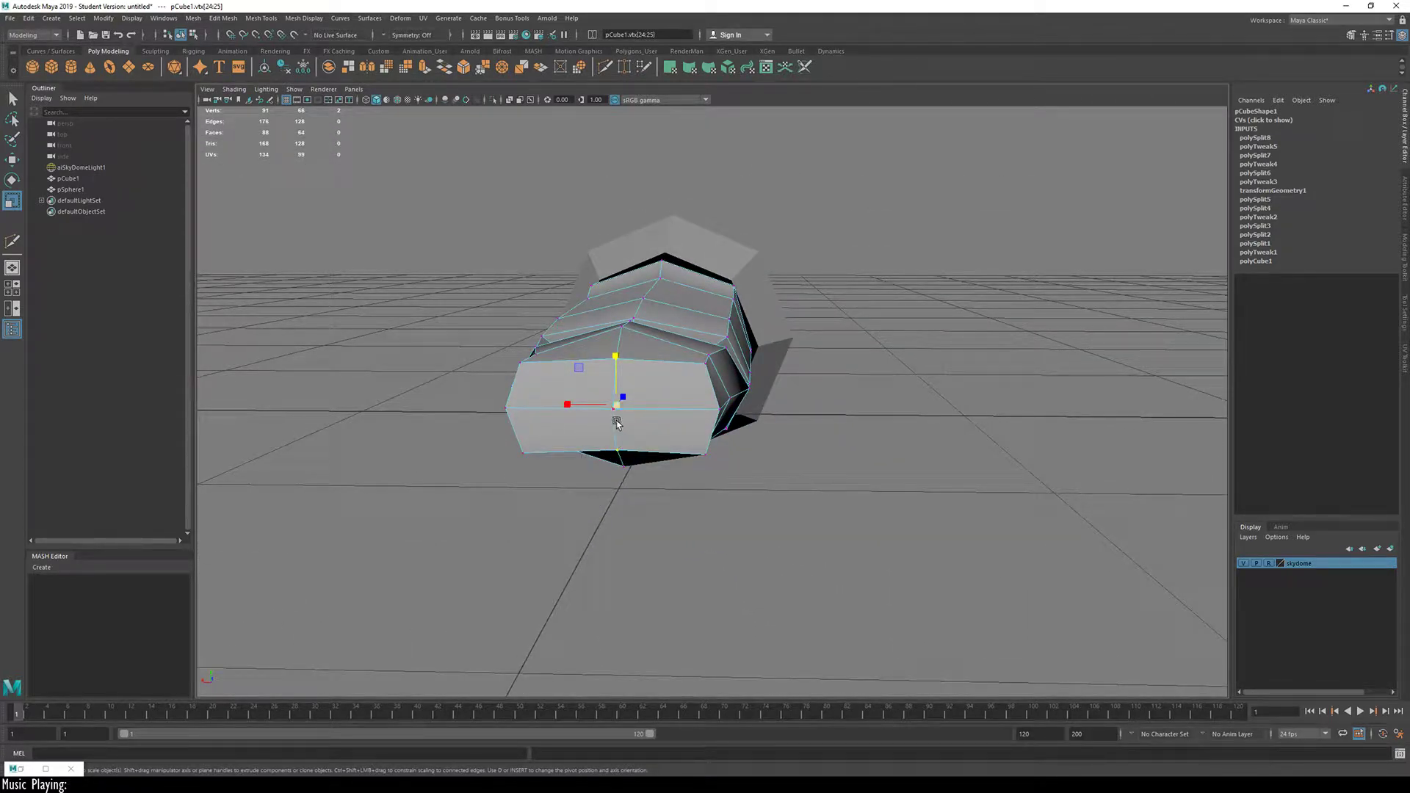
Step: Inspect the reshaped end in smooth preview, return to object selection, and examine the unsmoothed model from several angles
{"action": "left_click_drag", "start_coordinate": [561, 398], "coordinate": [775, 447], "text": "alt"}
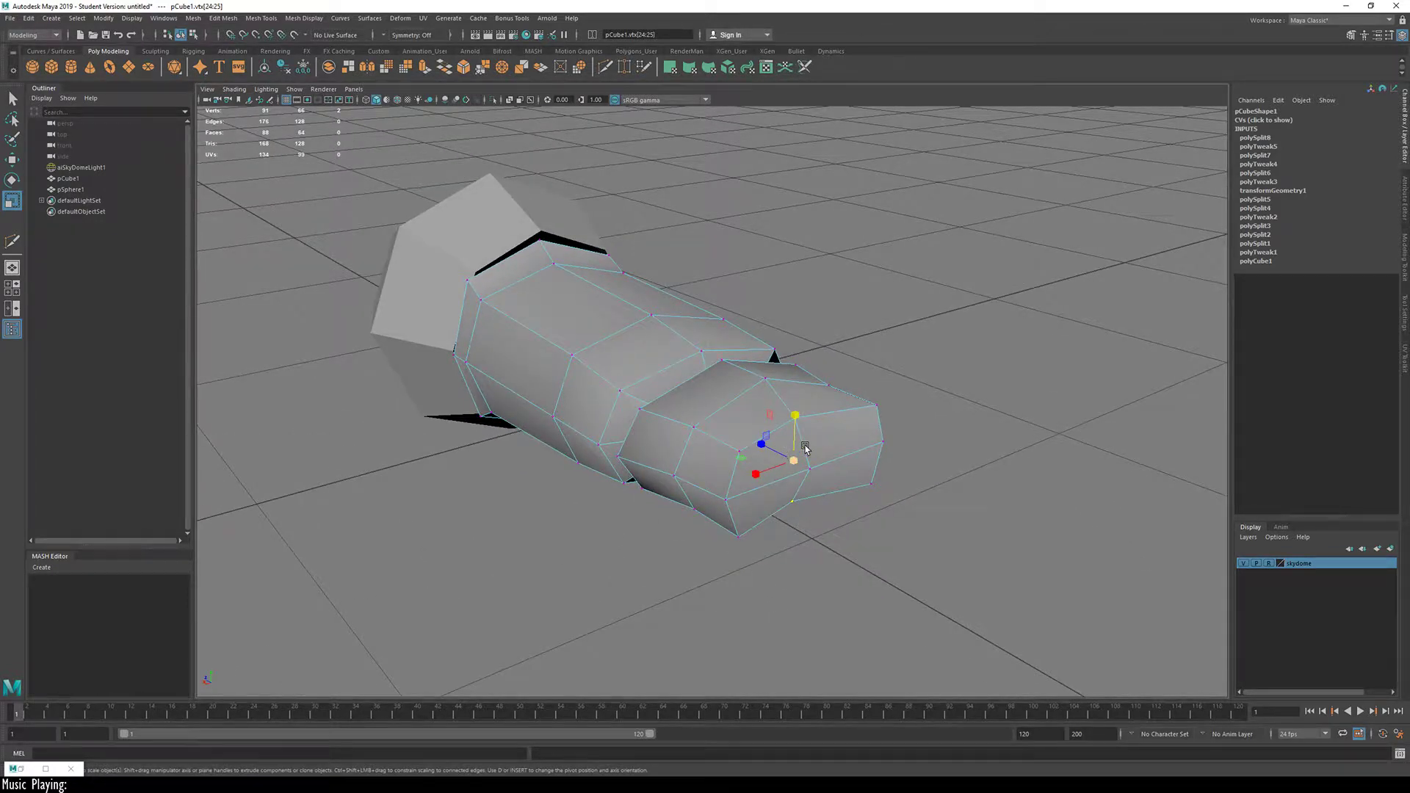
{"action": "left_click_drag", "start_coordinate": [806, 449], "coordinate": [494, 304], "text": "alt"}
{"action": "key", "text": "3"}
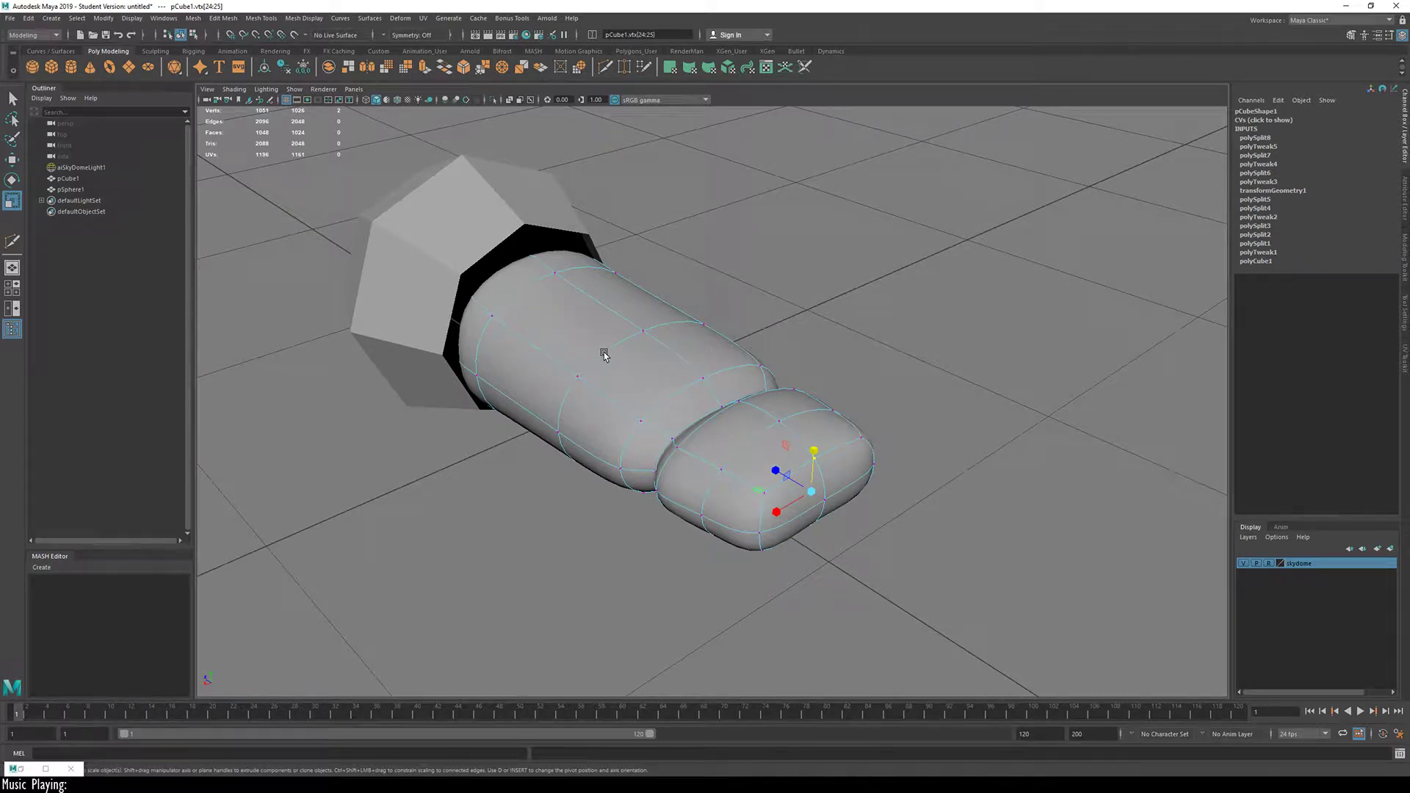
{"action": "left_click_drag", "start_coordinate": [615, 342], "coordinate": [598, 315], "text": "alt"}
{"action": "key", "text": "F8"}
{"action": "key", "text": "1"}
{"action": "left_click_drag", "start_coordinate": [691, 374], "coordinate": [812, 257], "text": "alt"}
{"action": "left_click", "coordinate": [811, 257]}
{"action": "left_click_drag", "start_coordinate": [815, 445], "coordinate": [626, 507], "text": "alt"}
{"action": "left_click_drag", "start_coordinate": [868, 495], "coordinate": [409, 445], "text": "alt"}
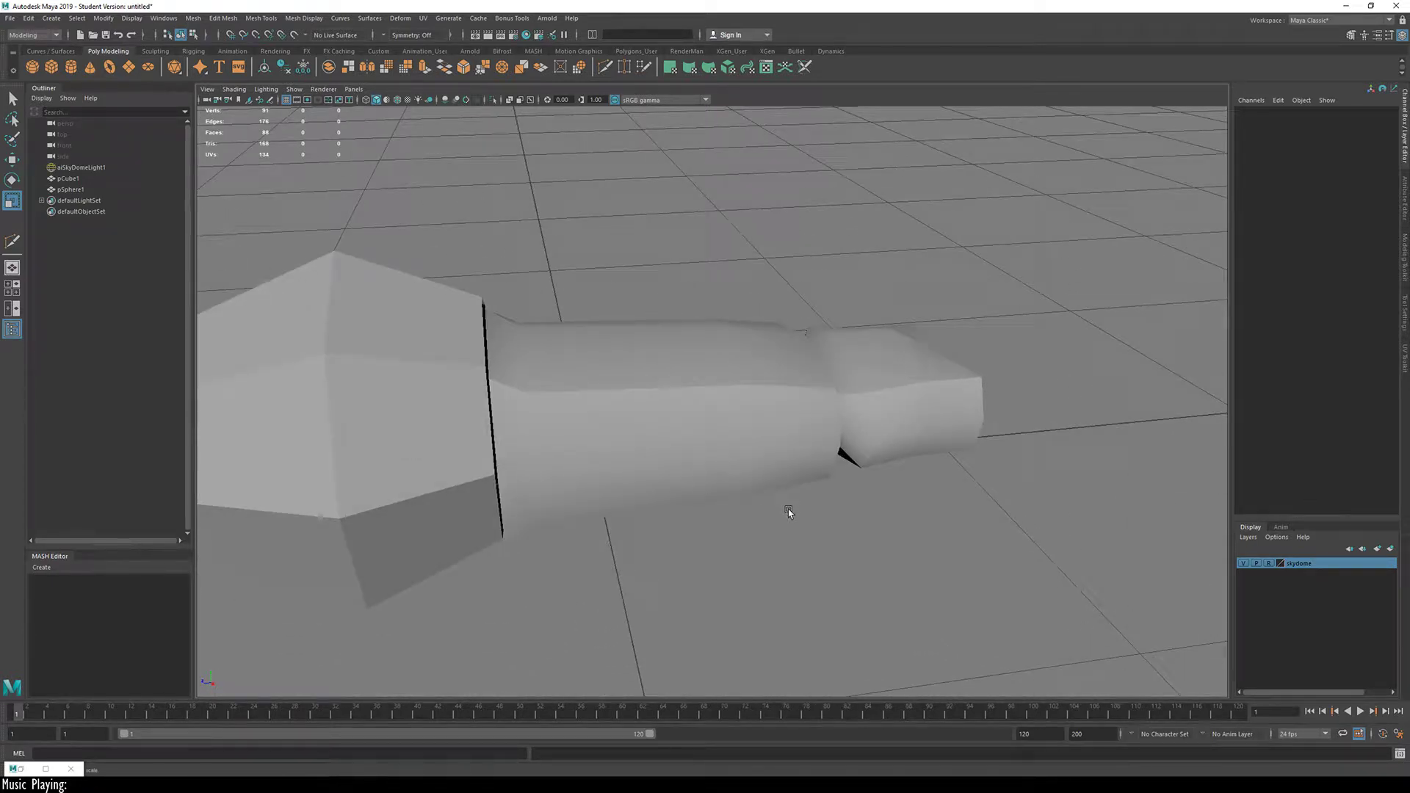
{"action": "left_click_drag", "start_coordinate": [789, 517], "coordinate": [743, 462], "text": "alt"}
Step: Insert five edge loops around the main body: three near its middle and one on each side of the existing loop
{"action": "key", "text": "ctrl+shift+x"}
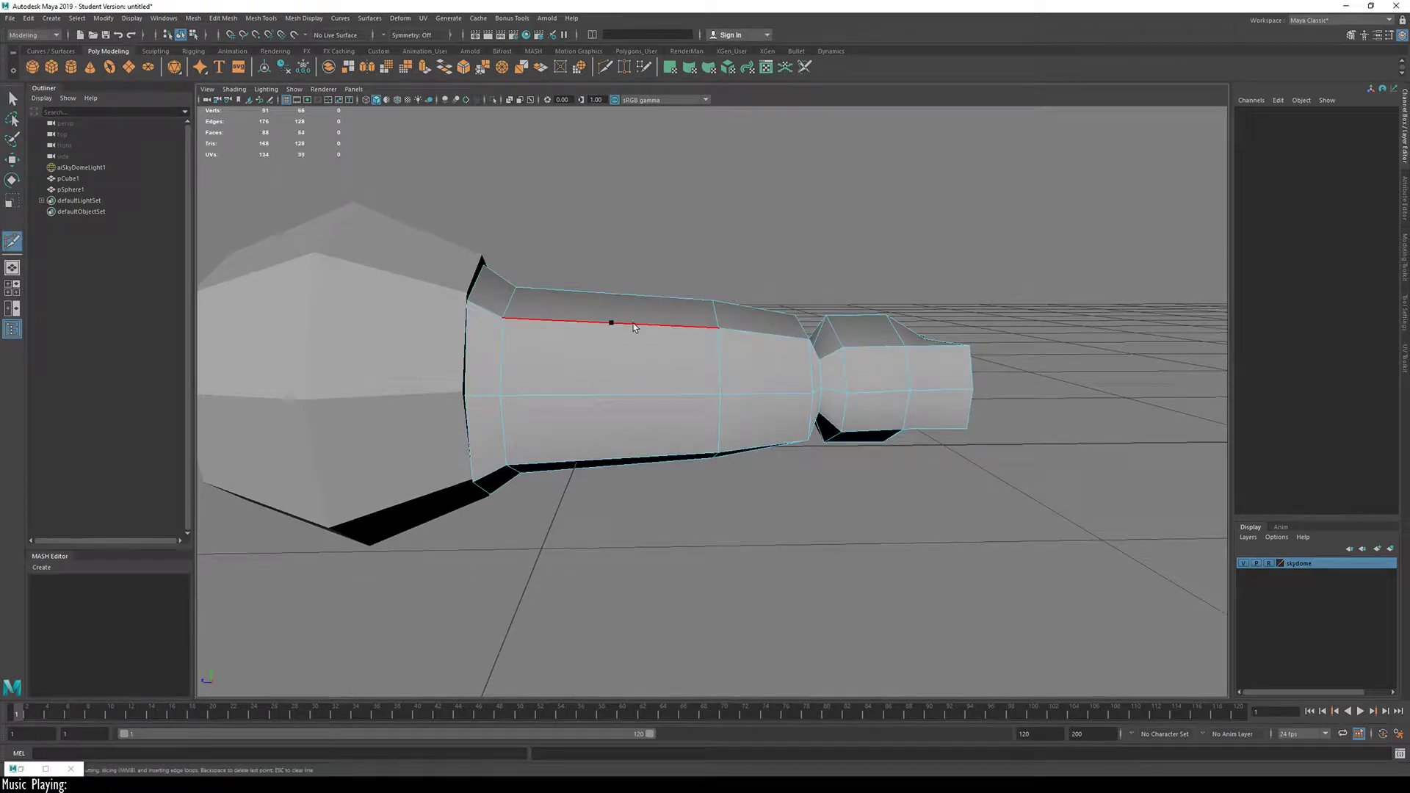
{"action": "left_click", "coordinate": [634, 323], "text": "ctrl"}
{"action": "left_click", "coordinate": [622, 321], "text": "ctrl"}
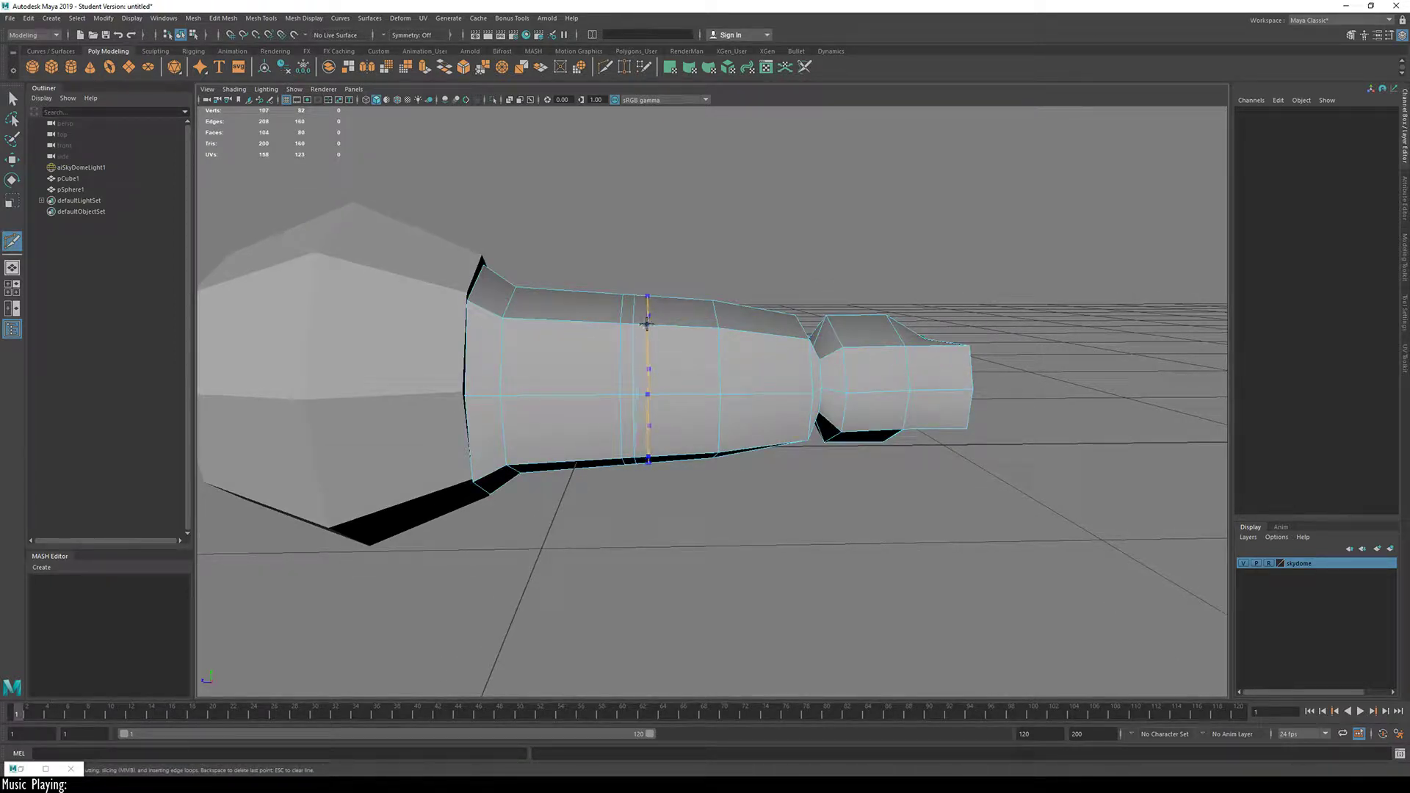
{"action": "left_click", "coordinate": [647, 320], "text": "ctrl"}
{"action": "left_click", "coordinate": [708, 327], "text": "ctrl"}
{"action": "left_click", "coordinate": [731, 330], "text": "ctrl"}
{"action": "left_click_drag", "start_coordinate": [690, 411], "coordinate": [647, 416], "text": "alt"}
Step: Select the centre loop of each three-loop group, scale both inward to form two grooves, and preview the body smoothed
{"action": "key", "text": "w"}
{"action": "double_click", "coordinate": [642, 415]}
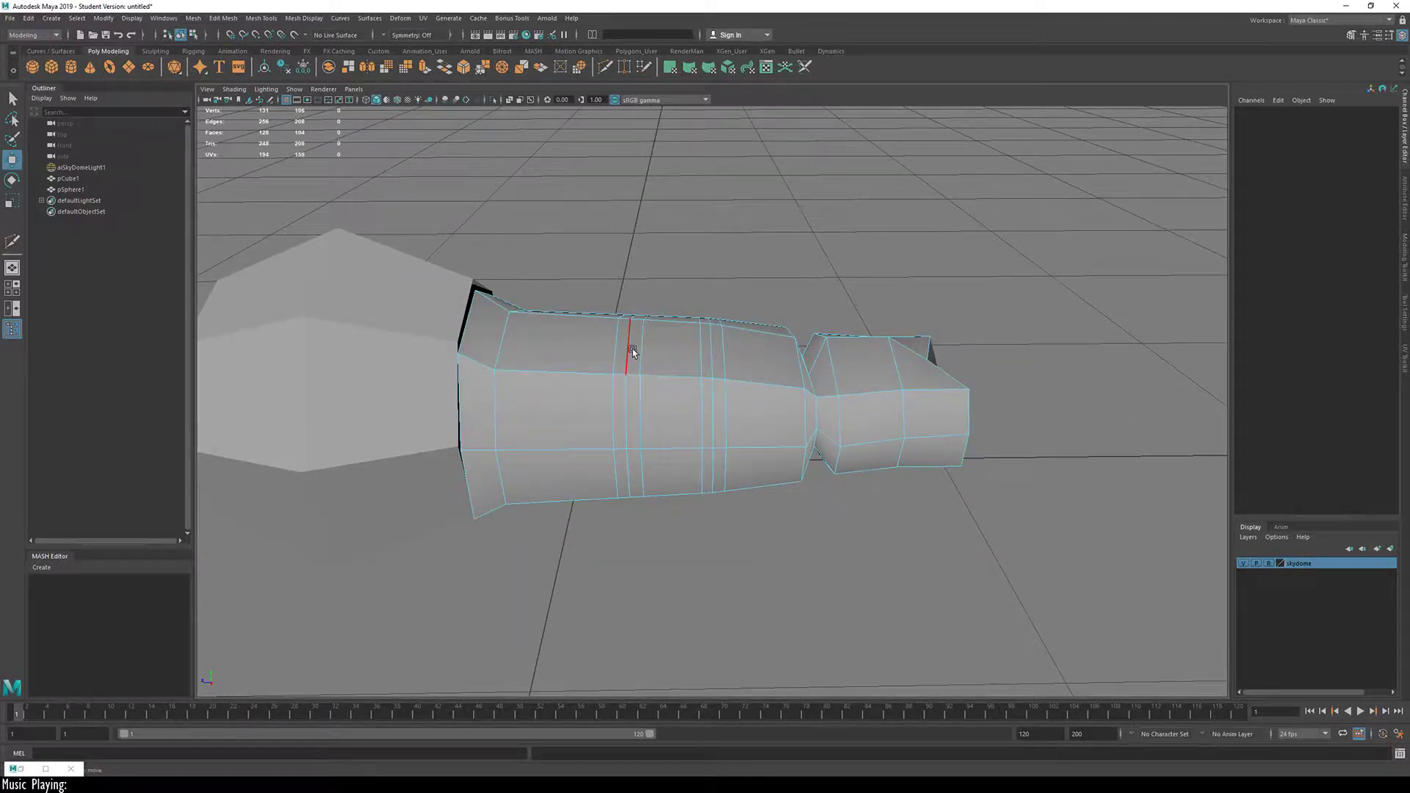
{"action": "double_click", "coordinate": [723, 371], "text": "shift"}
{"action": "left_click_drag", "start_coordinate": [723, 371], "coordinate": [583, 391], "text": "alt"}
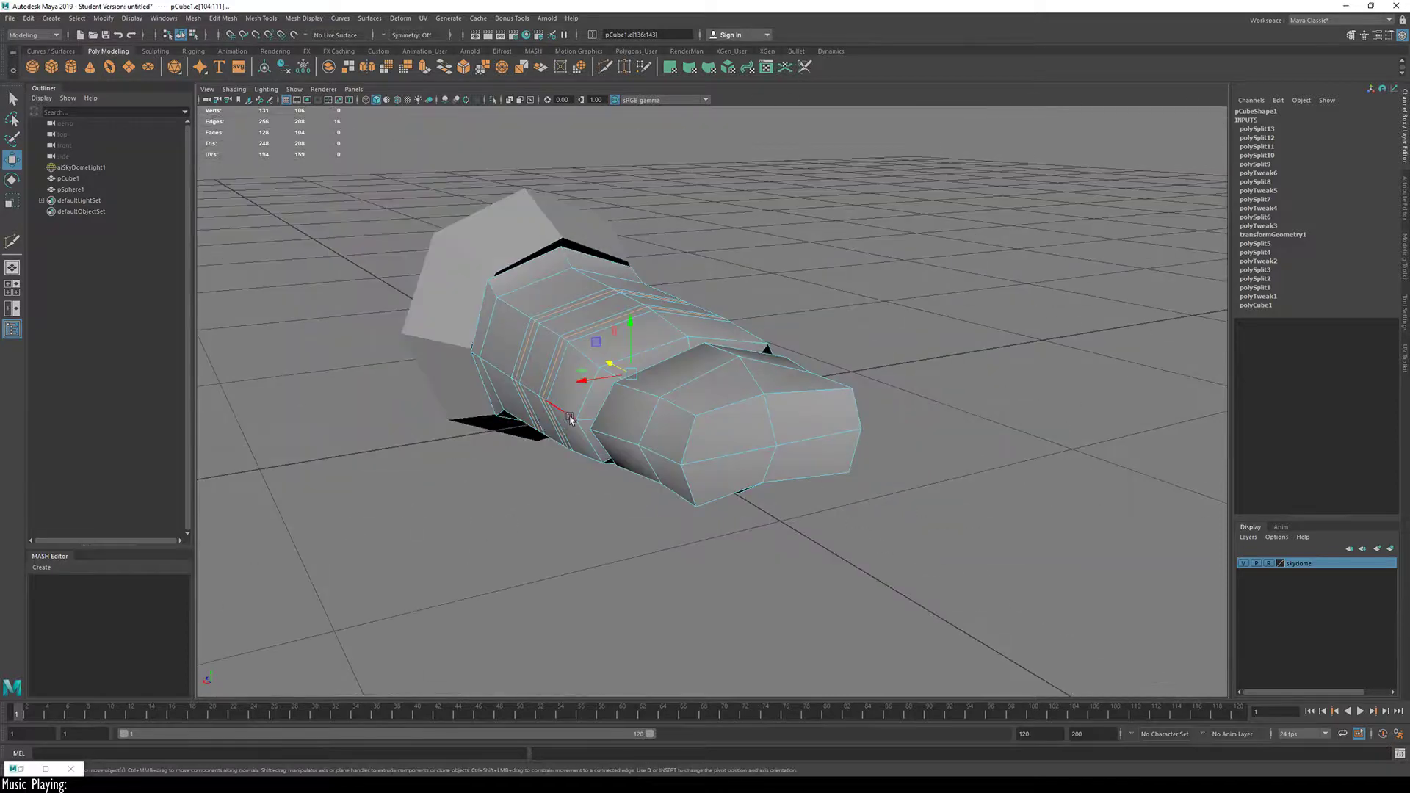
{"action": "key", "text": "r"}
{"action": "left_click_drag", "start_coordinate": [597, 342], "coordinate": [809, 450]}
{"action": "key", "text": "3"}
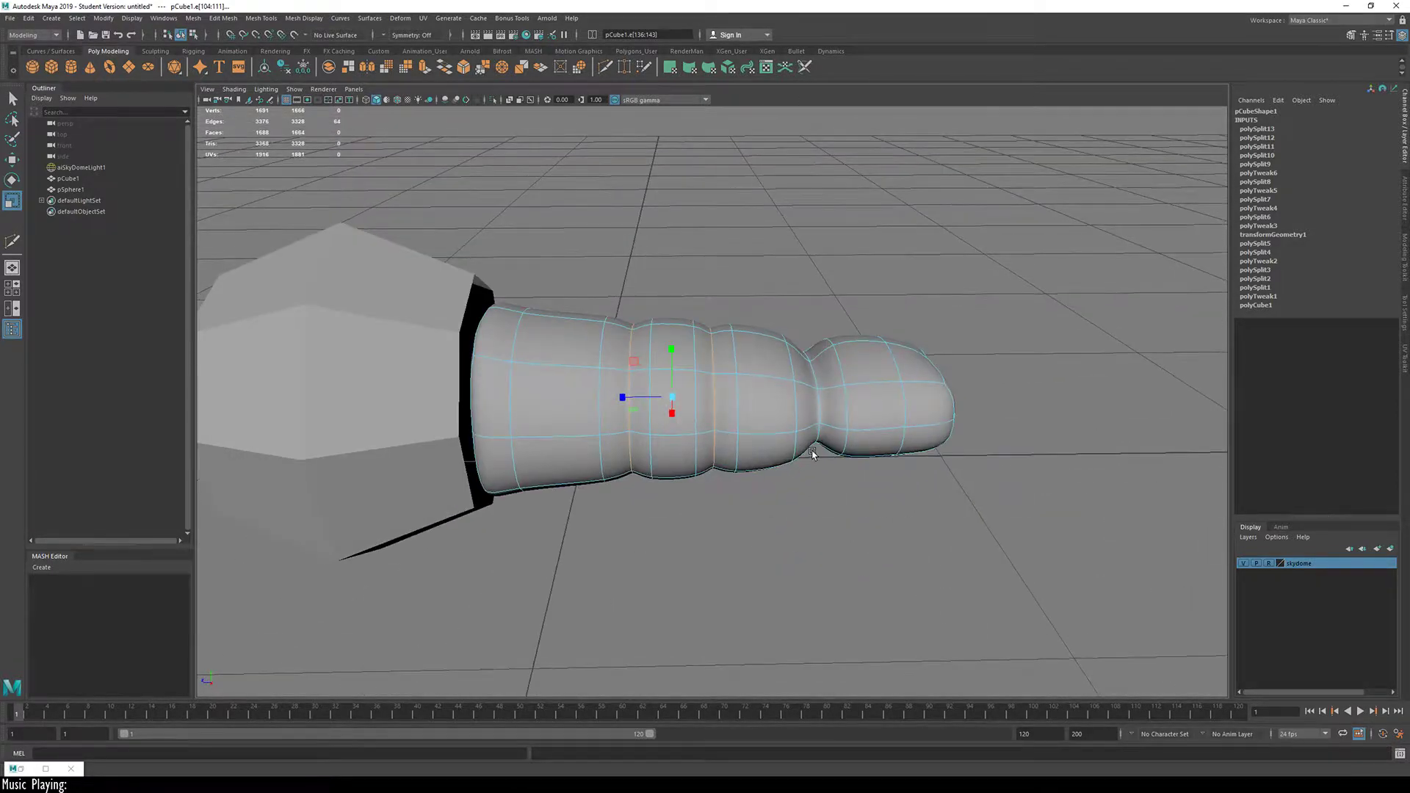
Step: Select the three edge loops of the groove nearer the sphere and move them along Z towards the sphere
{"action": "key", "text": "1"}
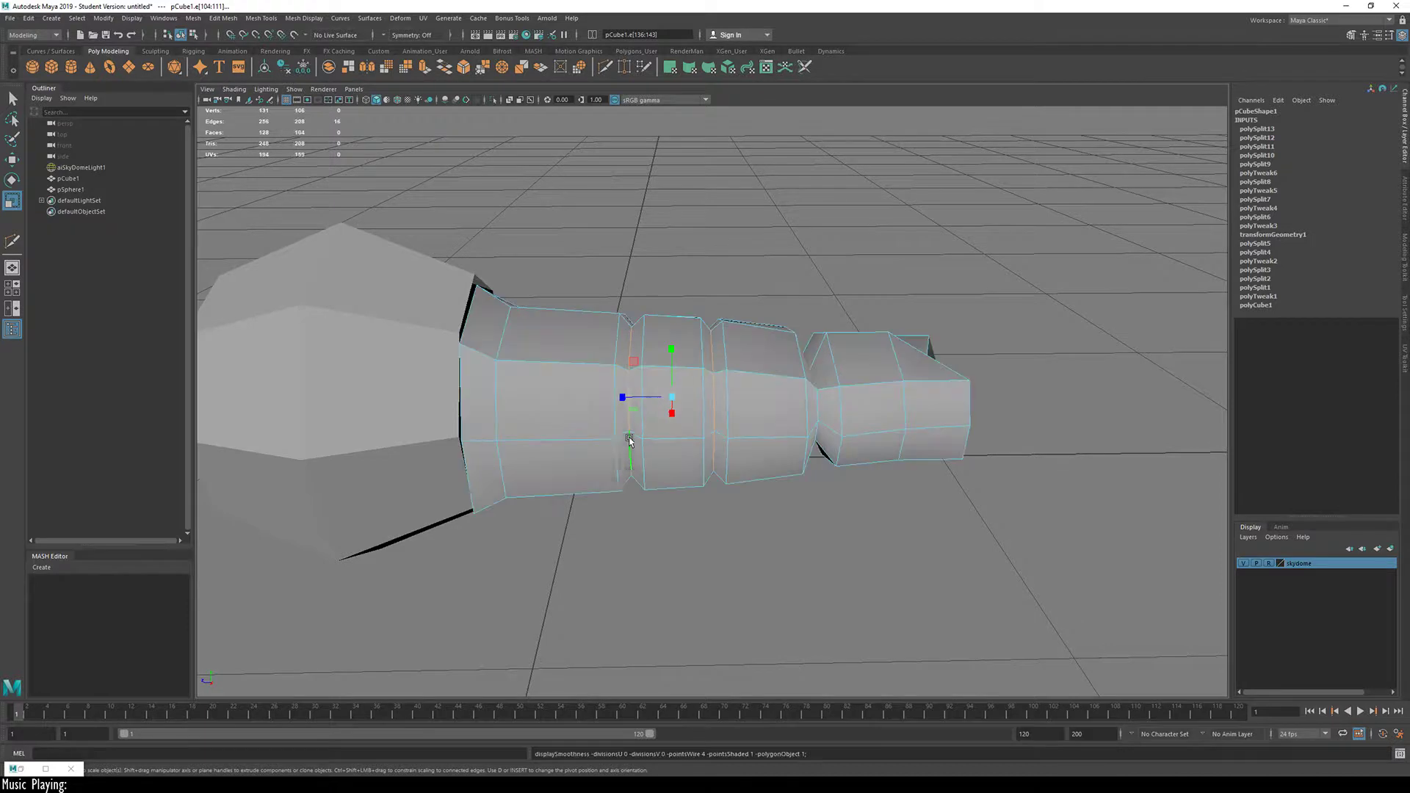
{"action": "double_click", "coordinate": [635, 351]}
{"action": "double_click", "coordinate": [644, 345], "text": "shift"}
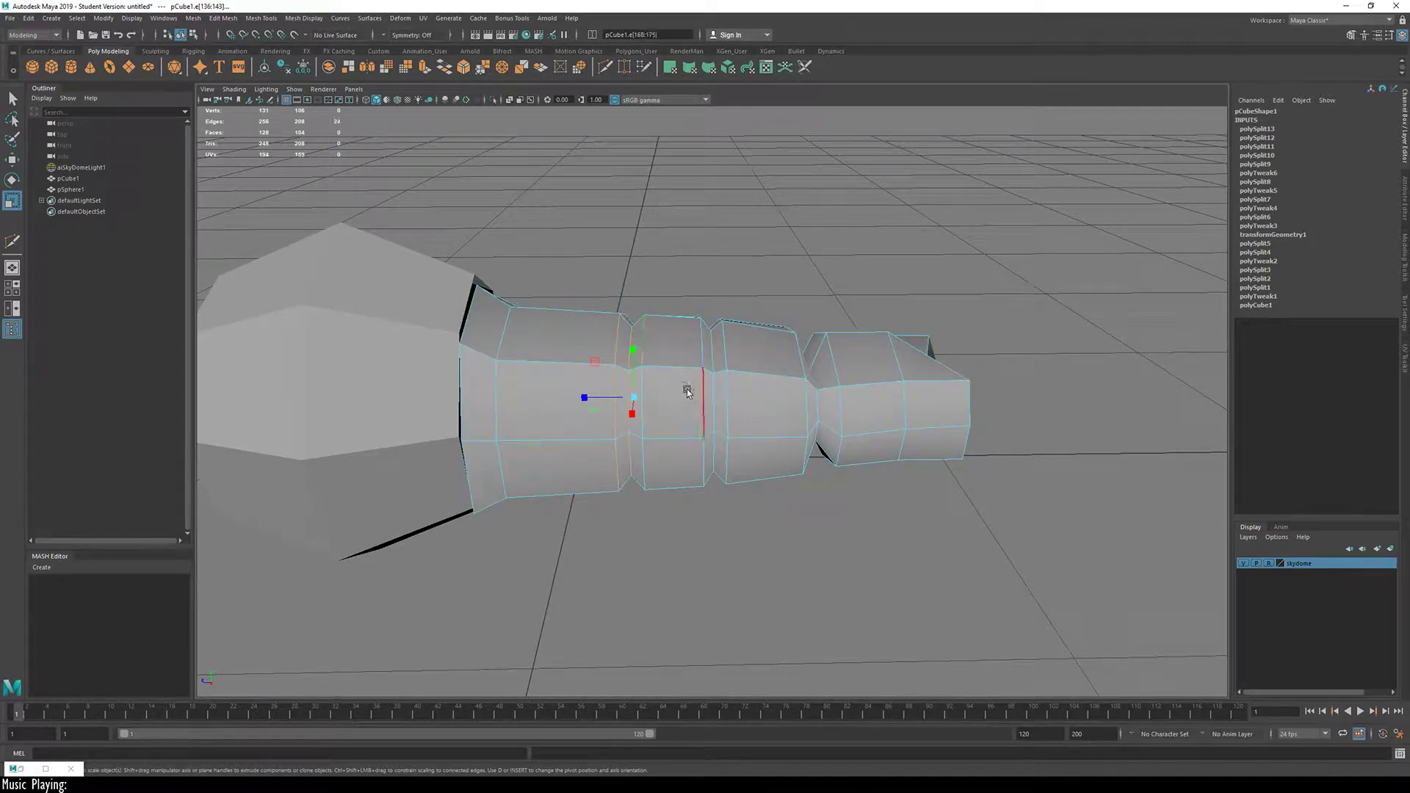
{"action": "key", "text": "w"}
{"action": "left_click_drag", "start_coordinate": [578, 399], "coordinate": [662, 431]}
{"action": "left_click_drag", "start_coordinate": [582, 399], "coordinate": [629, 519]}
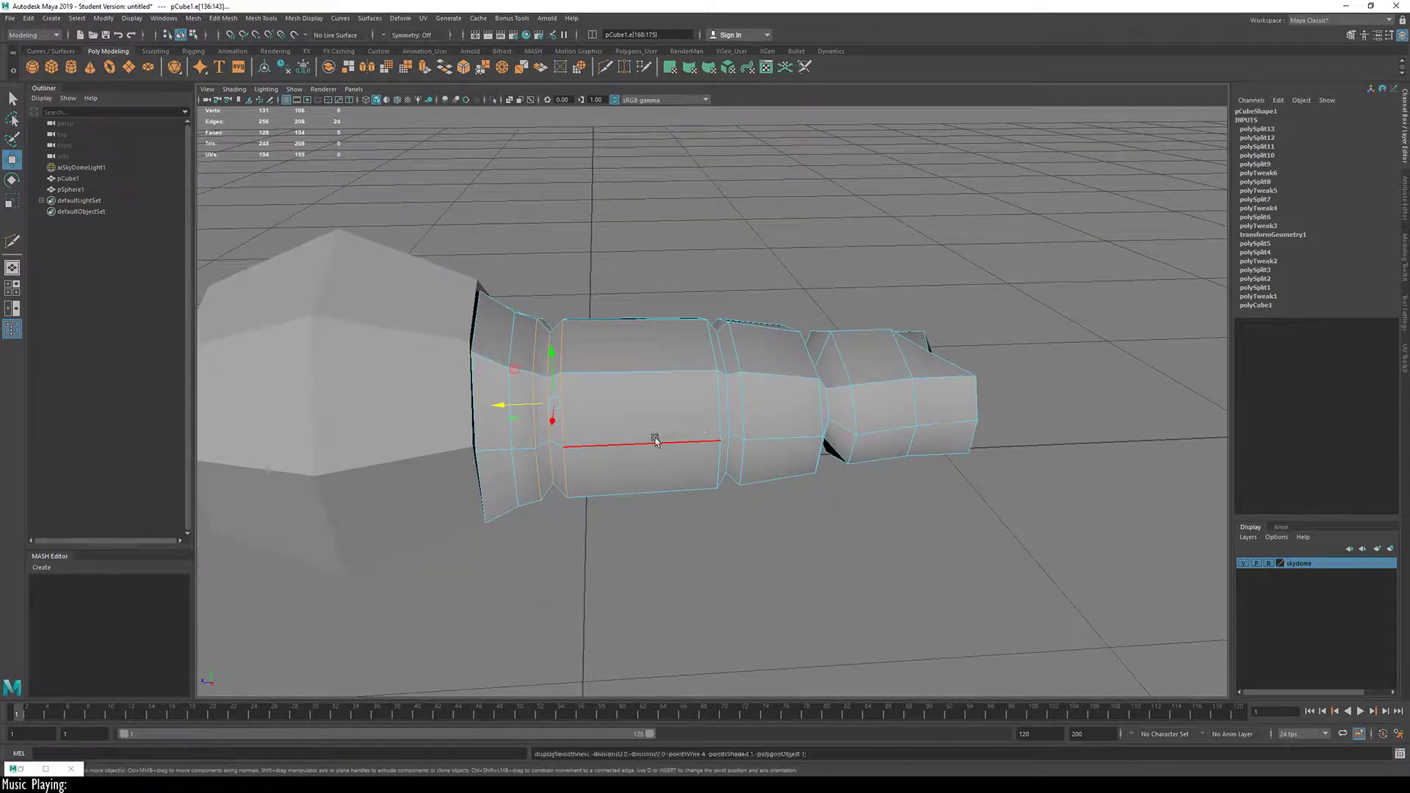
Step: Inspect the grooved body in smooth preview from several angles and distances, and restore its unsmoothed display
{"action": "key", "text": "3"}
{"action": "left_click_drag", "start_coordinate": [654, 441], "coordinate": [835, 501], "text": "alt"}
{"action": "left_click", "coordinate": [983, 263]}
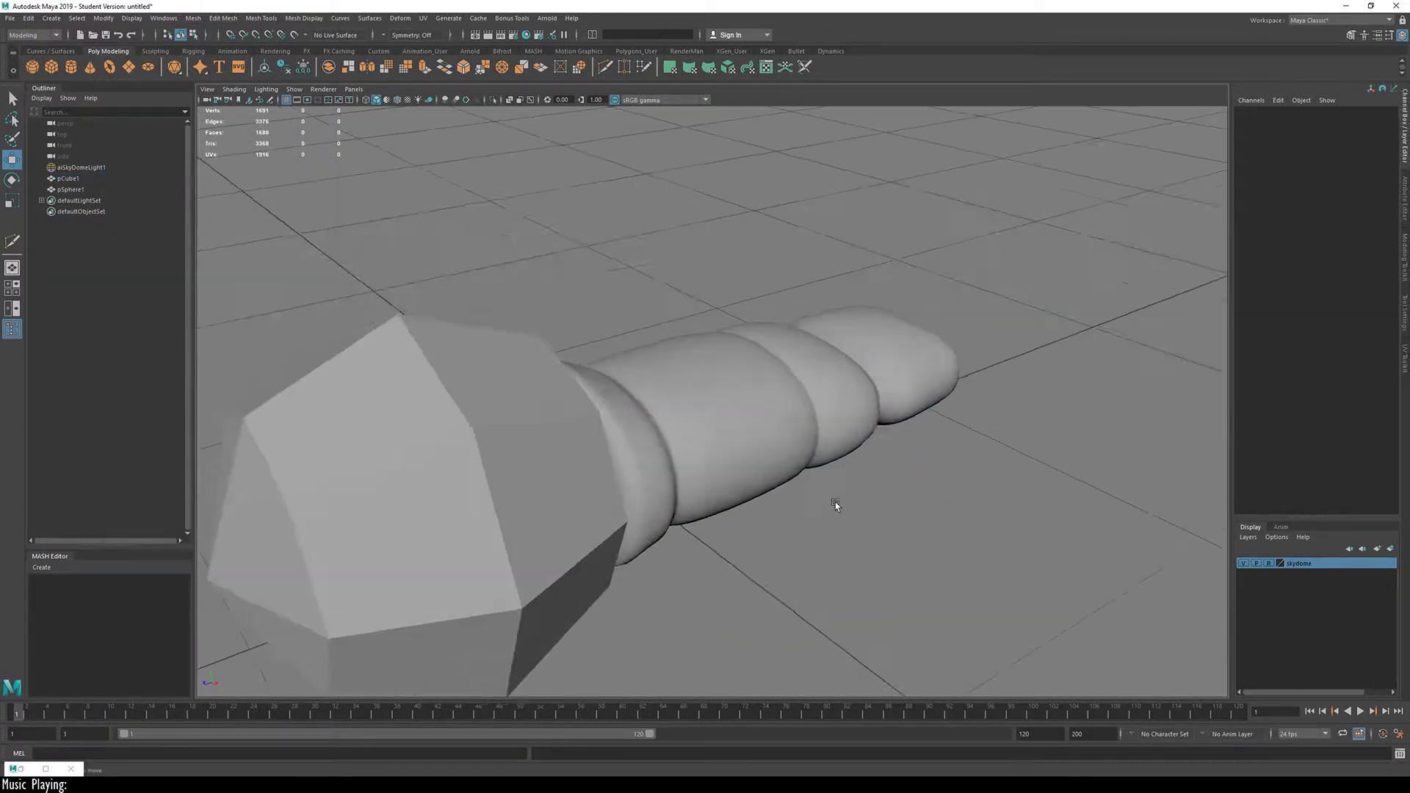
{"action": "right_click_drag", "start_coordinate": [836, 501], "coordinate": [761, 482], "text": "alt"}
{"action": "left_click_drag", "start_coordinate": [762, 482], "coordinate": [656, 474], "text": "alt"}
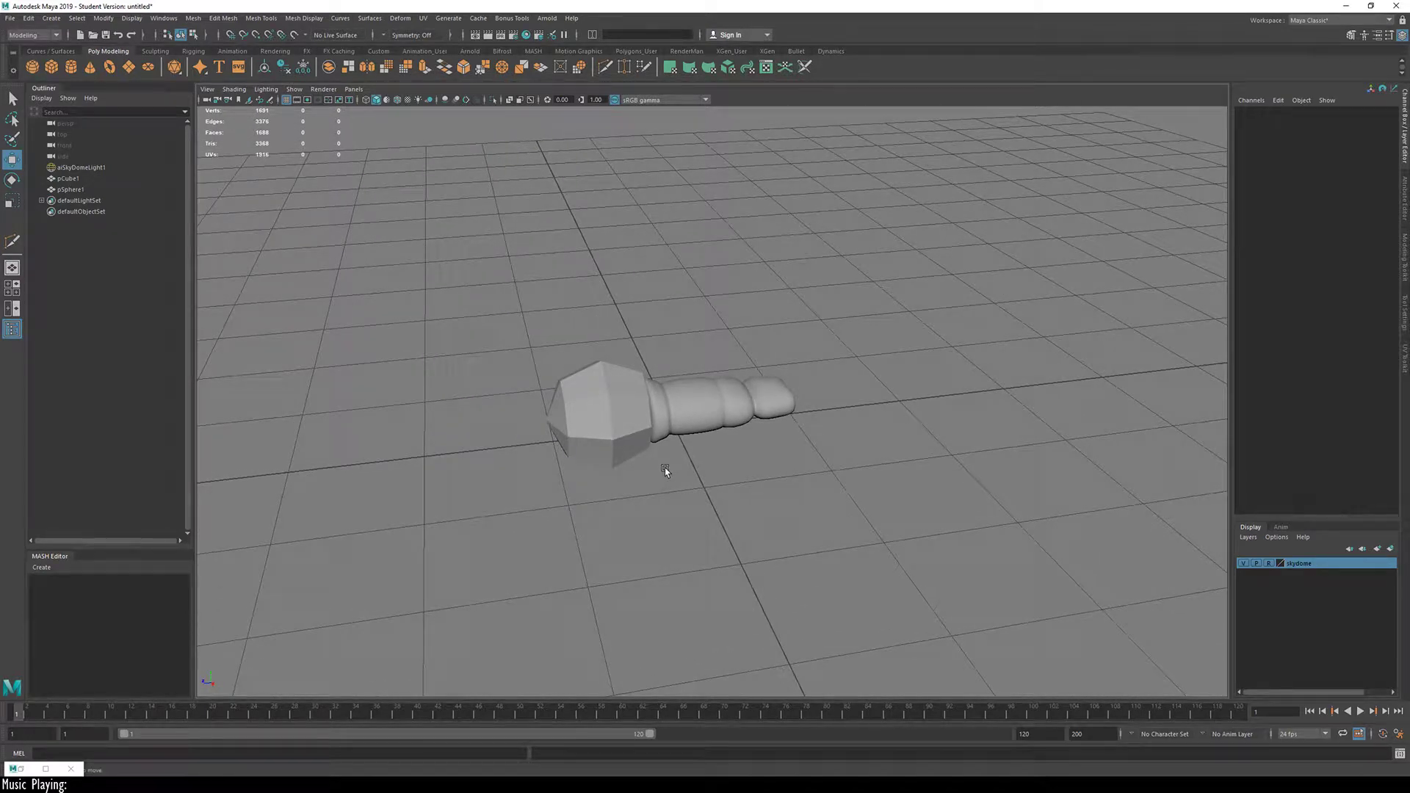
{"action": "left_click_drag", "start_coordinate": [738, 456], "coordinate": [645, 460], "text": "alt"}
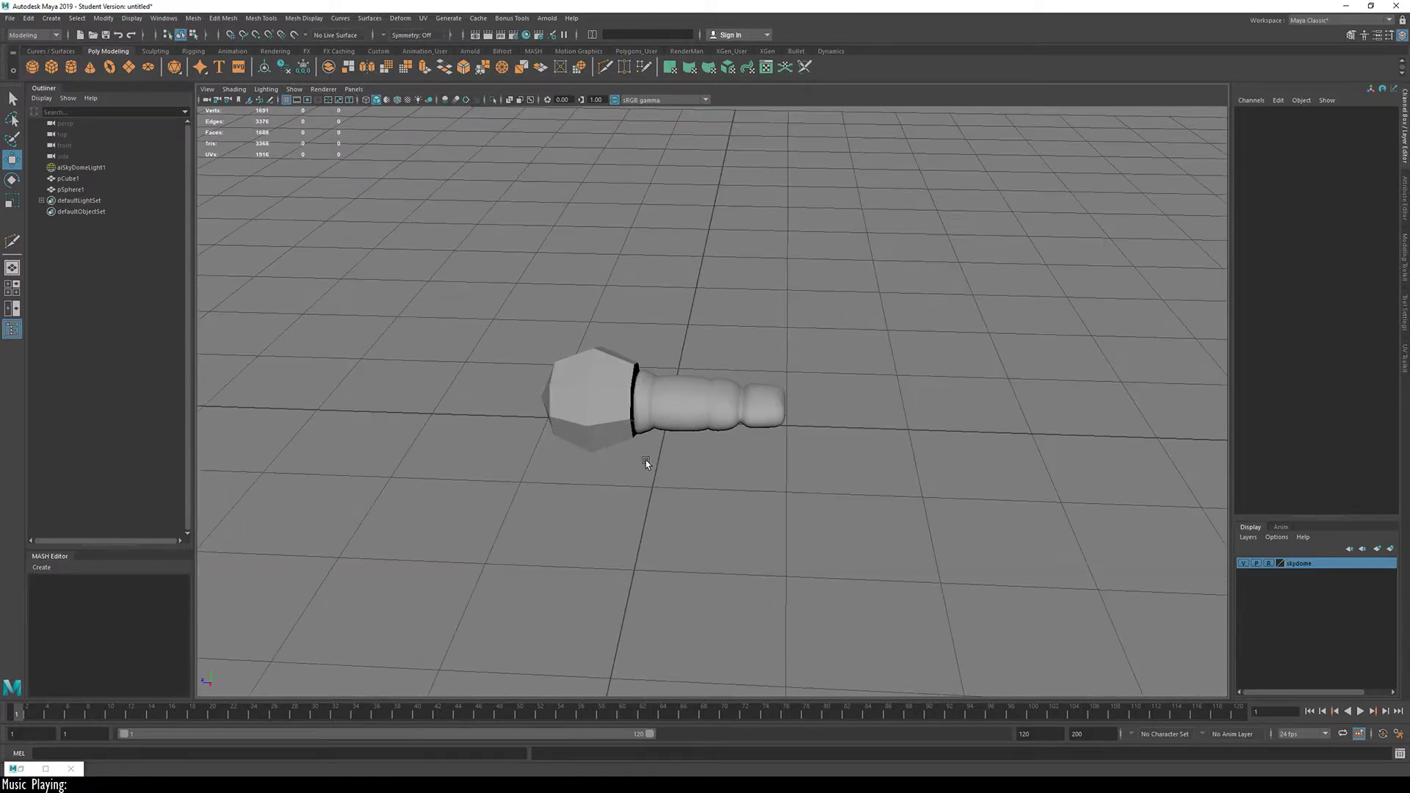
{"action": "left_click", "coordinate": [662, 412]}
{"action": "key", "text": "1"}
Step: Examine the gap where the box body meets the open end of the sphere
{"action": "key", "text": "f"}
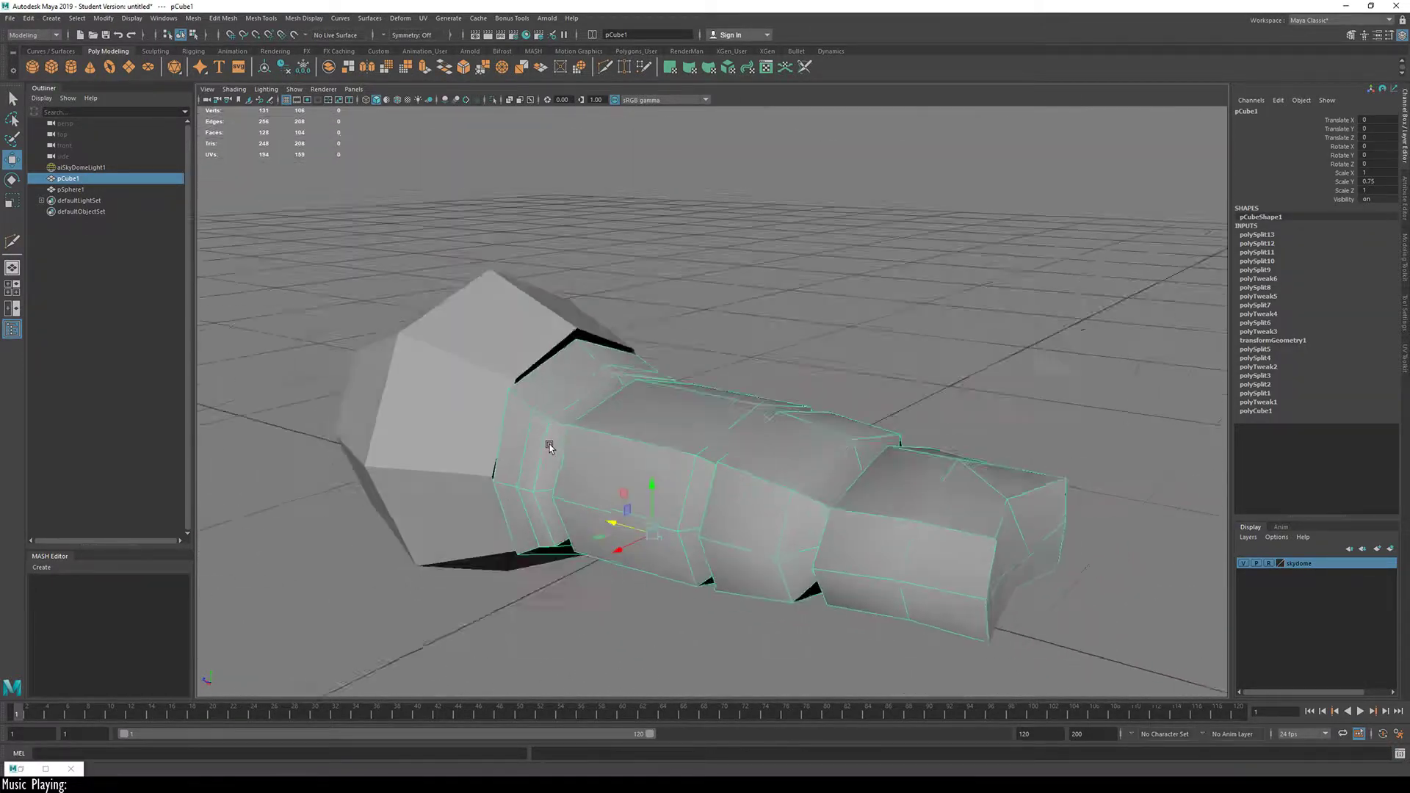
{"action": "left_click_drag", "start_coordinate": [549, 445], "coordinate": [583, 351], "text": "alt"}
{"action": "middle_click_drag", "start_coordinate": [583, 351], "coordinate": [781, 453], "text": "alt"}
{"action": "right_click_drag", "start_coordinate": [781, 454], "coordinate": [952, 426], "text": "alt"}
{"action": "right_click_drag", "start_coordinate": [772, 491], "coordinate": [889, 467], "text": "alt"}
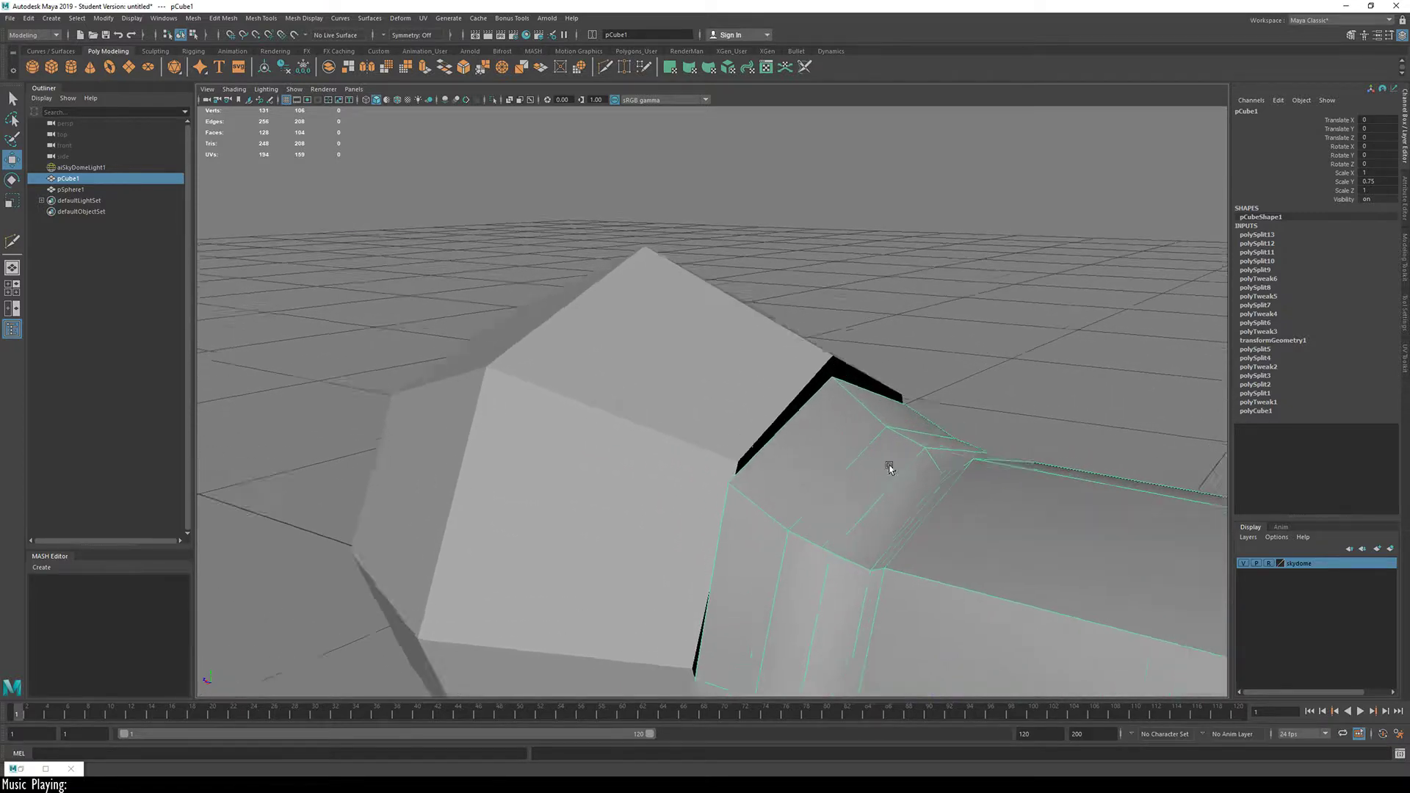
{"action": "left_click_drag", "start_coordinate": [889, 468], "coordinate": [752, 397], "text": "alt"}
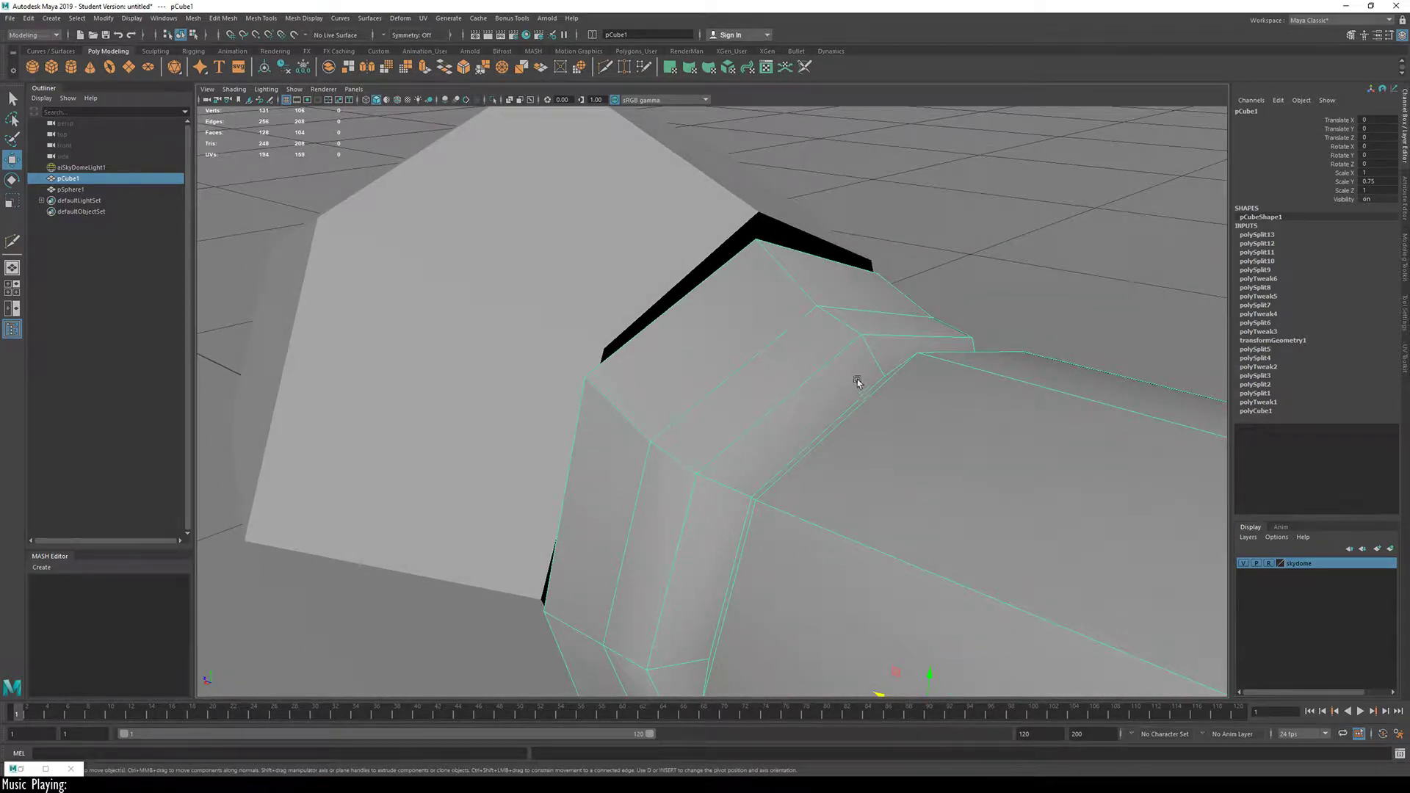
{"action": "mouse_move", "coordinate": [711, 339]}
{"action": "left_mouse_down", "text": "alt"}
{"action": "mouse_move", "coordinate": [554, 331]}
{"action": "mouse_move", "coordinate": [671, 315]}
{"action": "mouse_move", "coordinate": [712, 353]}
{"action": "left_mouse_up", "text": "alt"}
Step: Combine the sphere and the box body into one mesh and delete its construction history
{"action": "key", "text": "F9"}
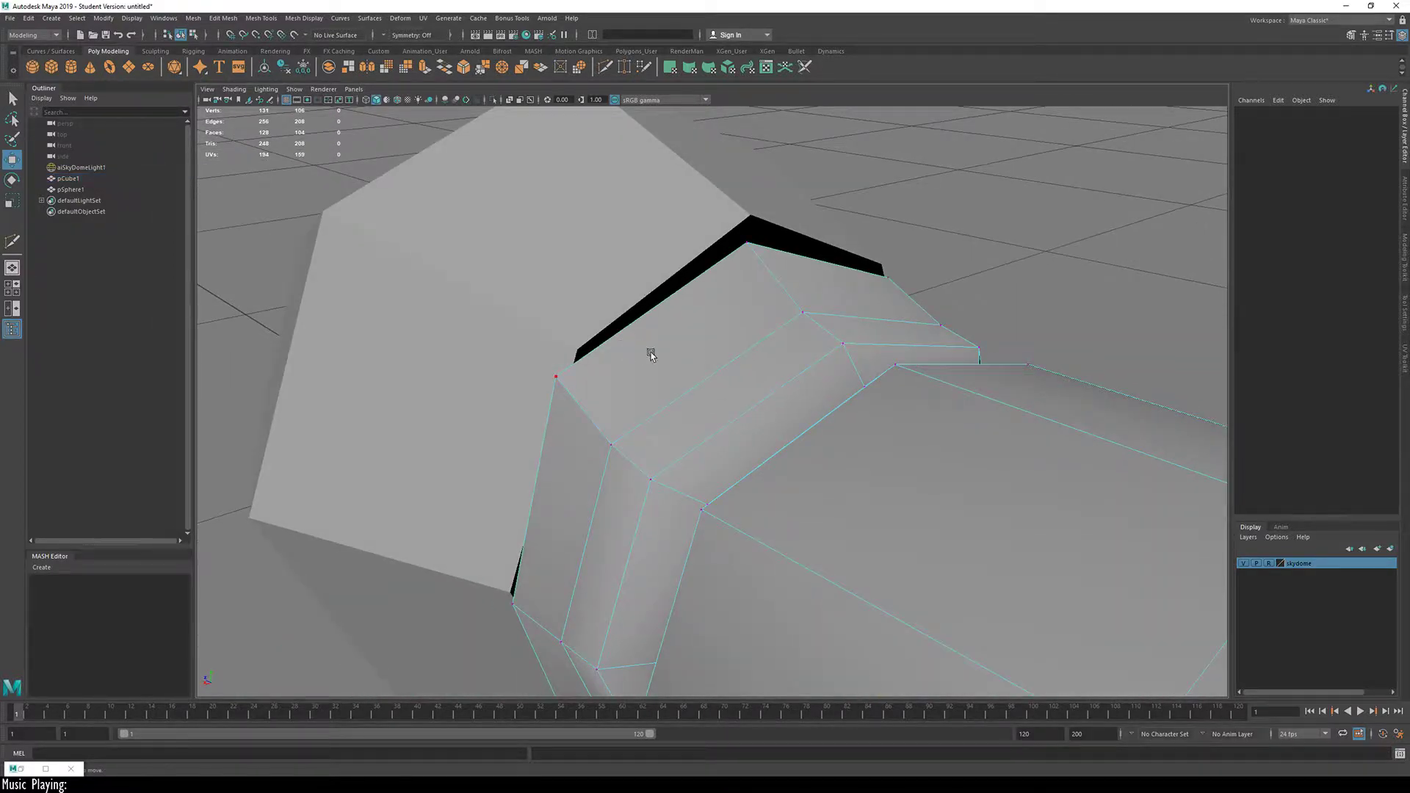
{"action": "right_click_drag", "start_coordinate": [651, 354], "coordinate": [669, 336]}
{"action": "left_click", "coordinate": [672, 277]}
{"action": "left_click", "coordinate": [727, 367], "text": "shift"}
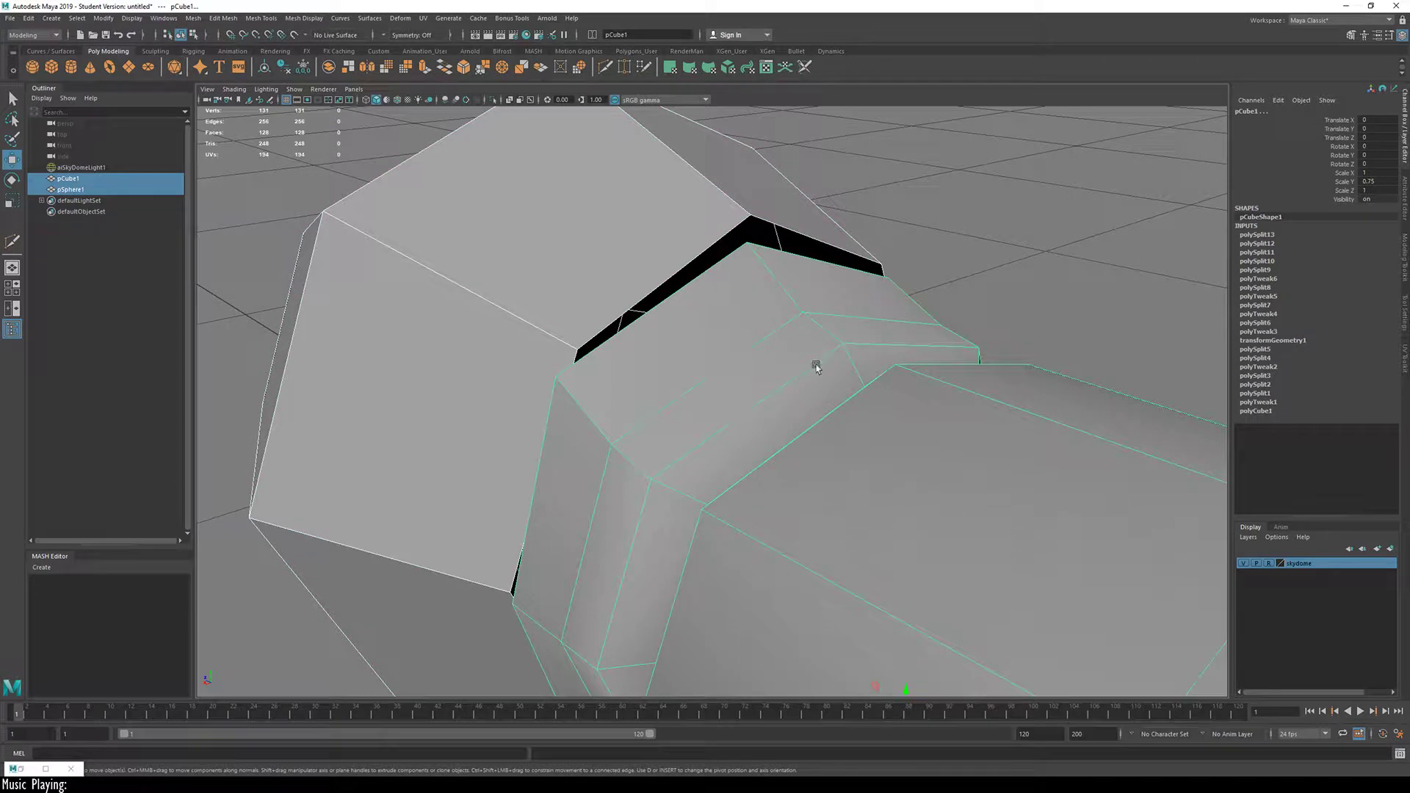
{"action": "right_click", "coordinate": [727, 362], "text": "shift"}
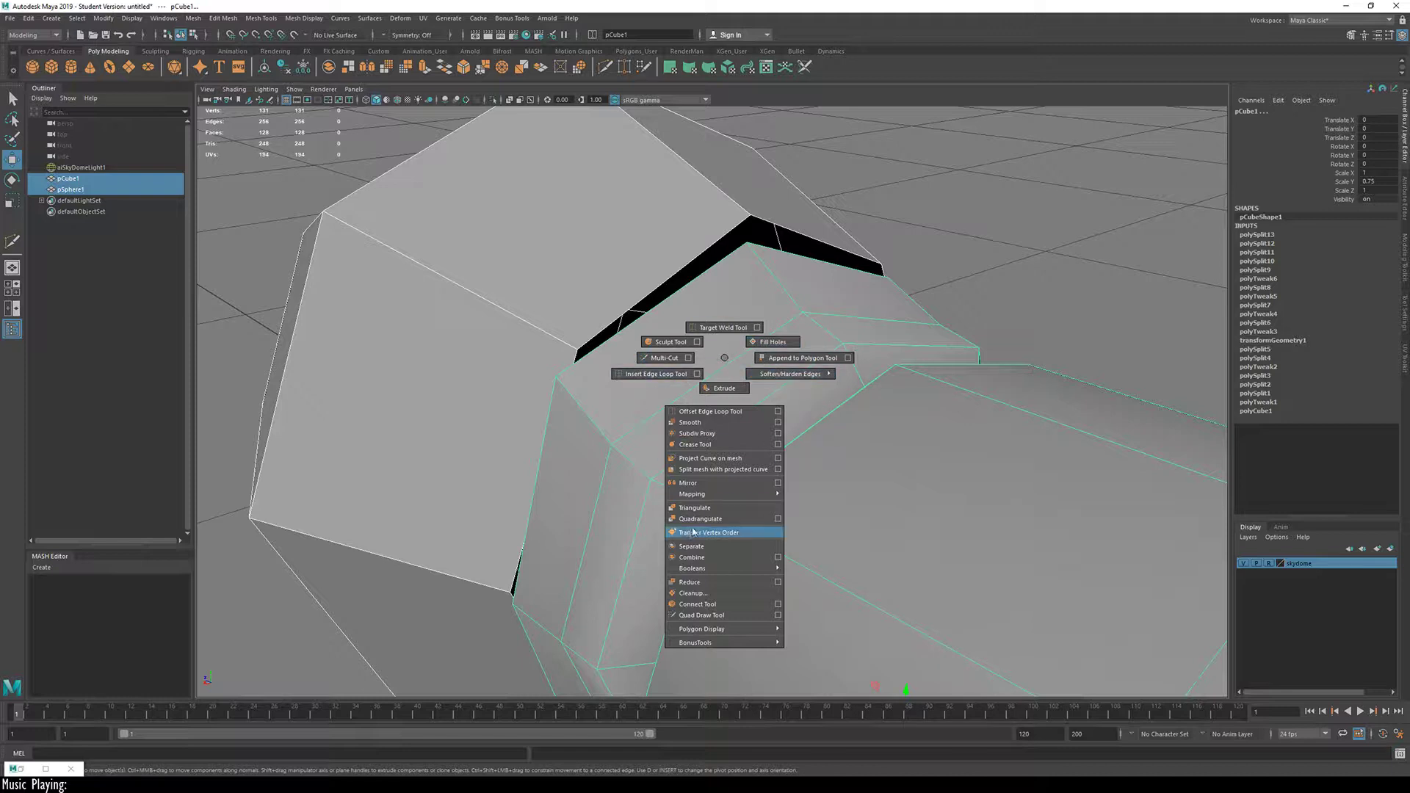
{"action": "mouse_move", "coordinate": [739, 571]}
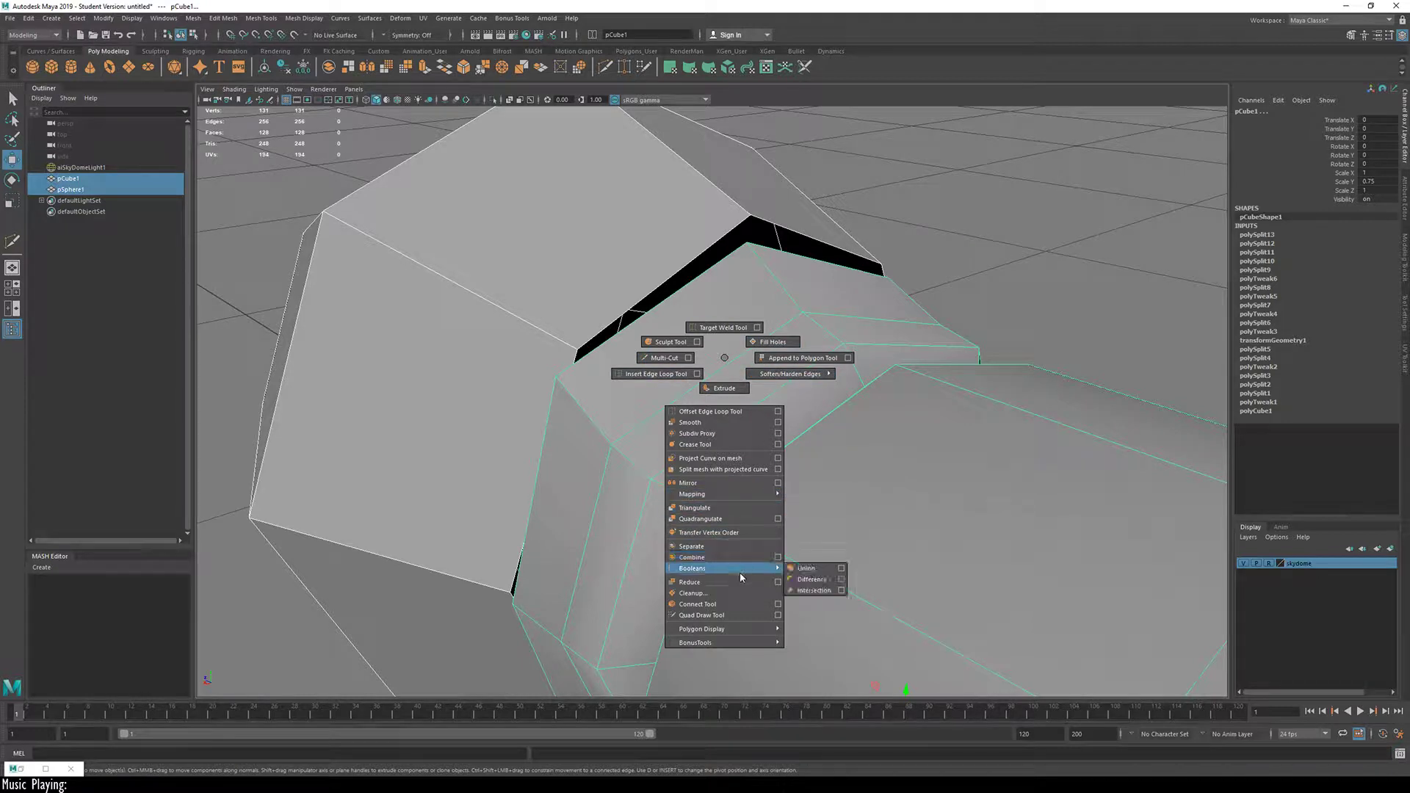
{"action": "left_click", "coordinate": [807, 568]}
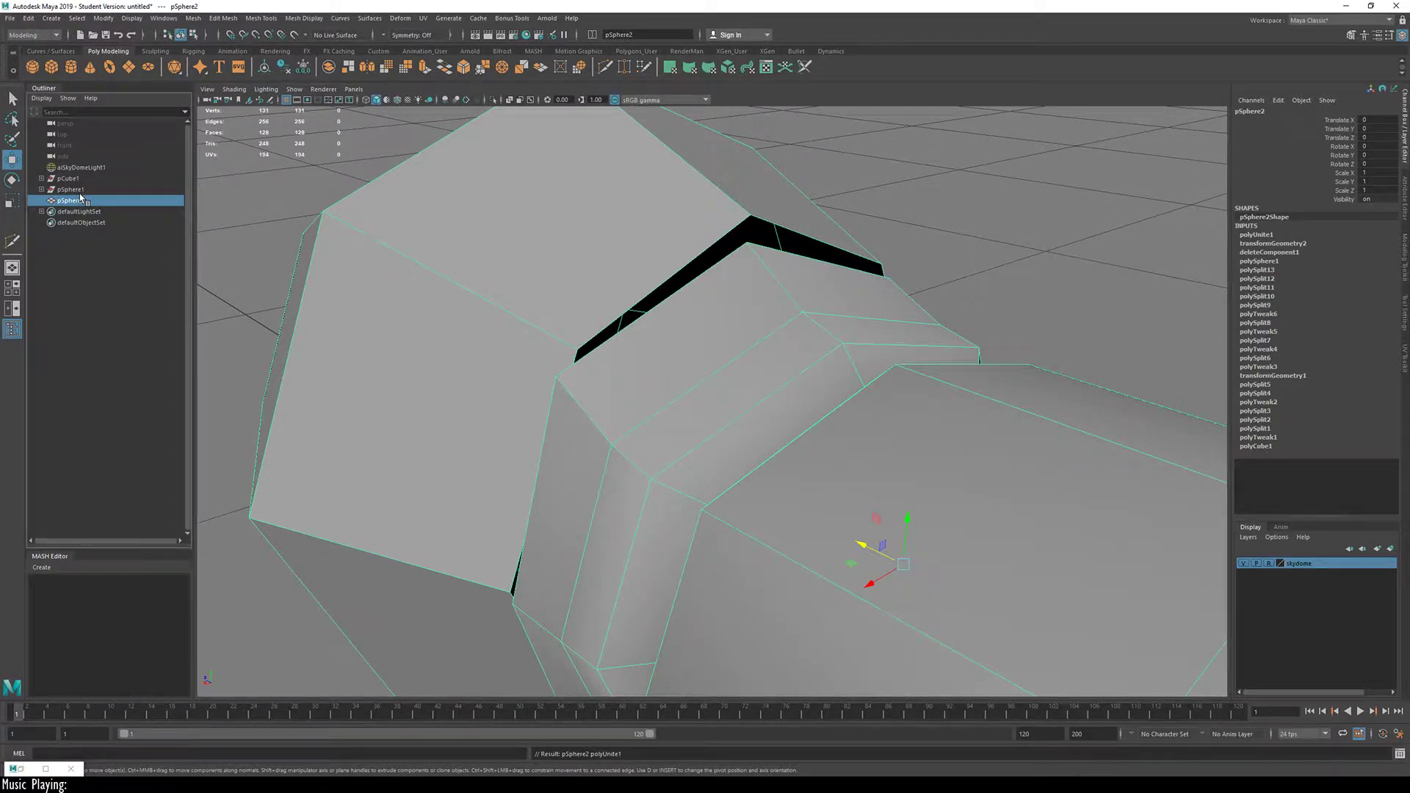
{"action": "key", "text": "alt+shift+d"}
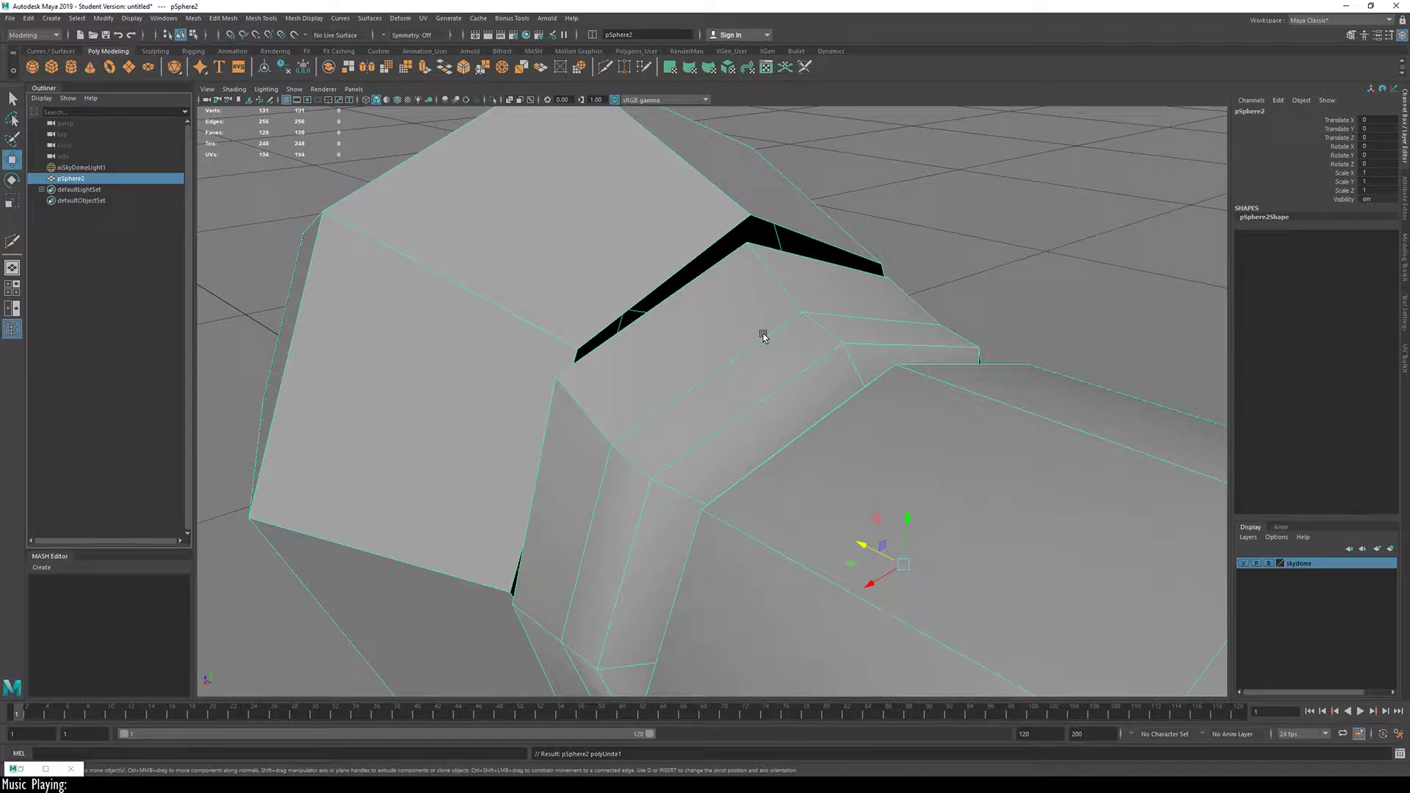
Step: Target-weld the body's upper rim vertices onto the matching vertices of the sphere's open edge
{"action": "left_click_drag", "start_coordinate": [775, 378], "coordinate": [728, 393], "text": "alt"}
{"action": "right_click_drag", "start_coordinate": [614, 394], "coordinate": [562, 332]}
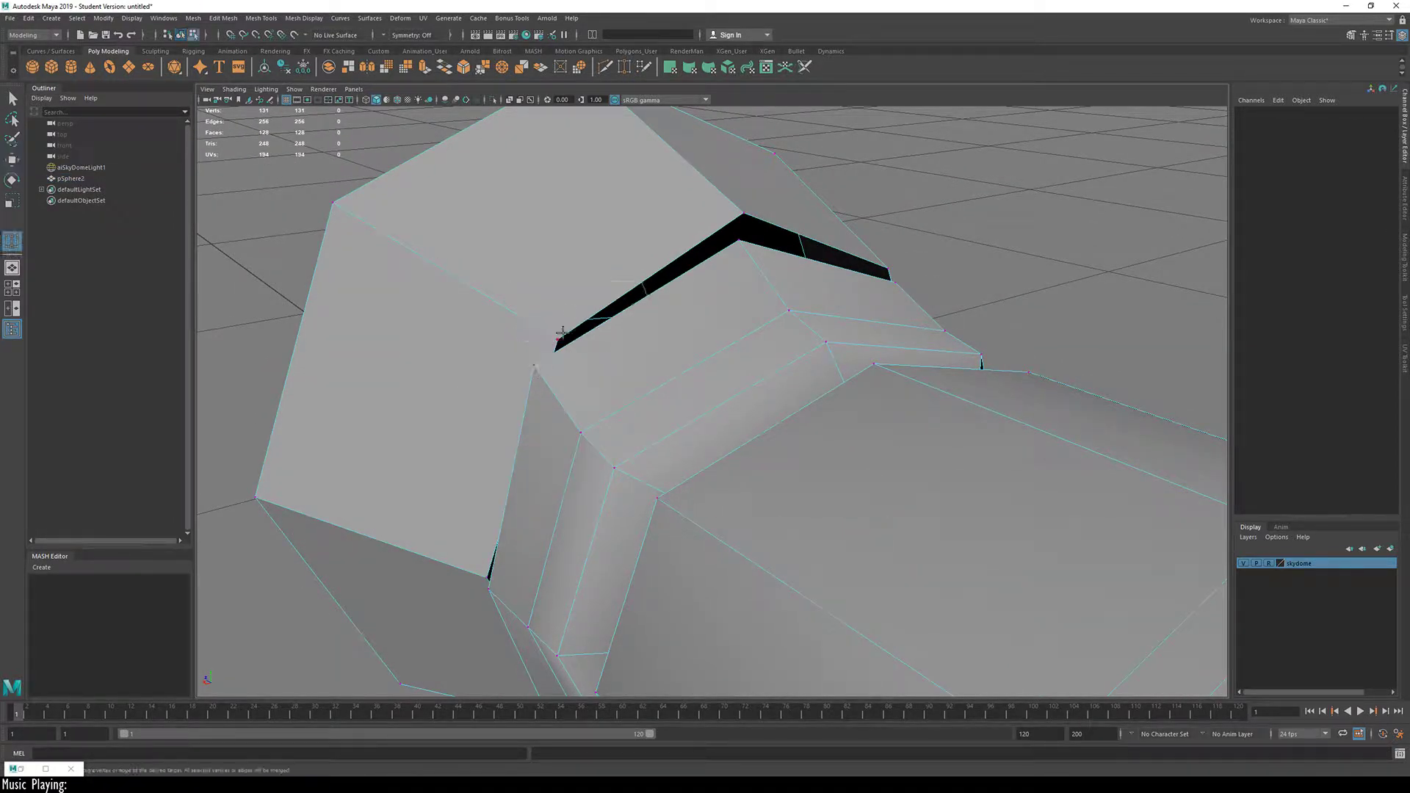
{"action": "left_click_drag", "start_coordinate": [557, 342], "coordinate": [557, 343]}
{"action": "left_click_drag", "start_coordinate": [818, 321], "coordinate": [637, 349], "text": "alt"}
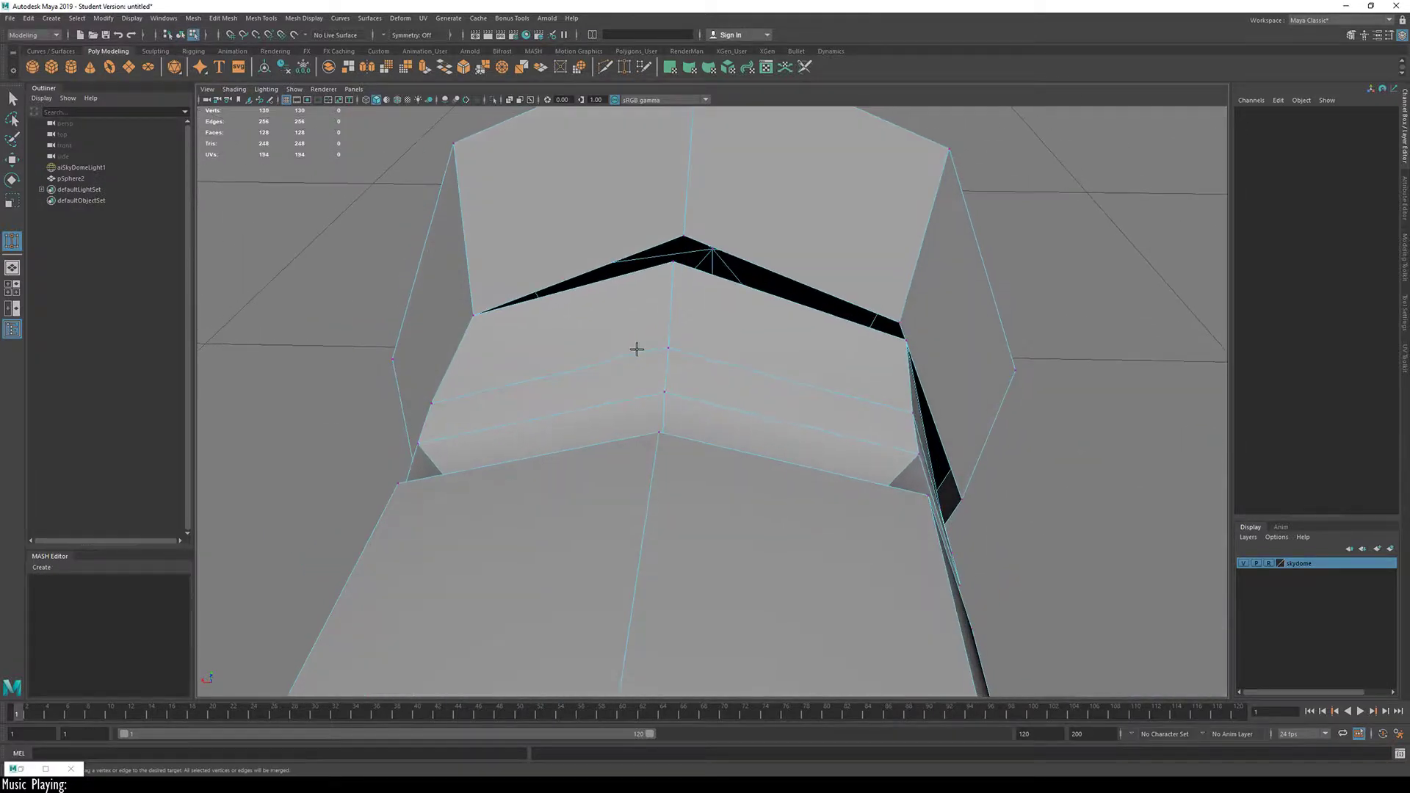
{"action": "left_click_drag", "start_coordinate": [909, 344], "coordinate": [898, 324]}
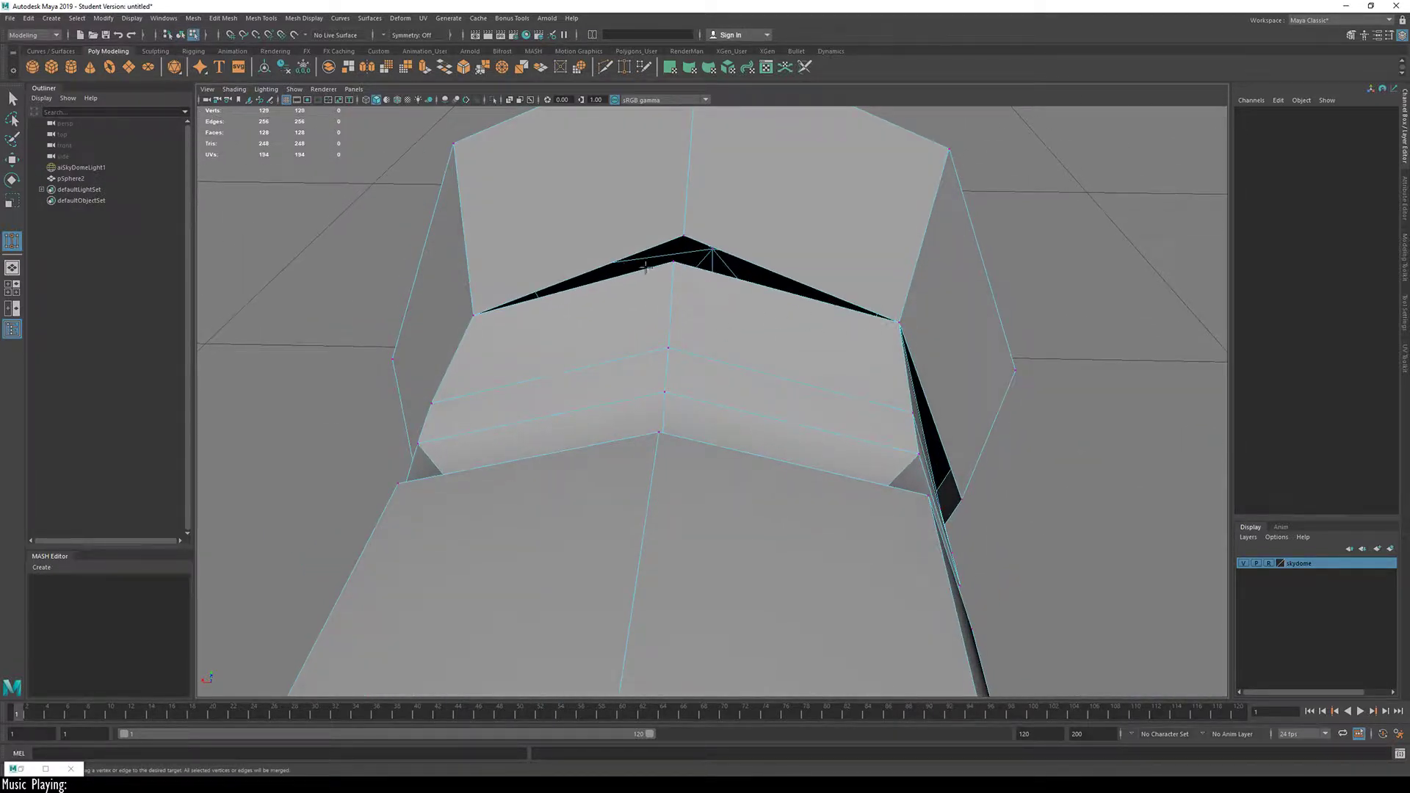
{"action": "left_click_drag", "start_coordinate": [671, 264], "coordinate": [683, 237]}
{"action": "key", "text": "space"}
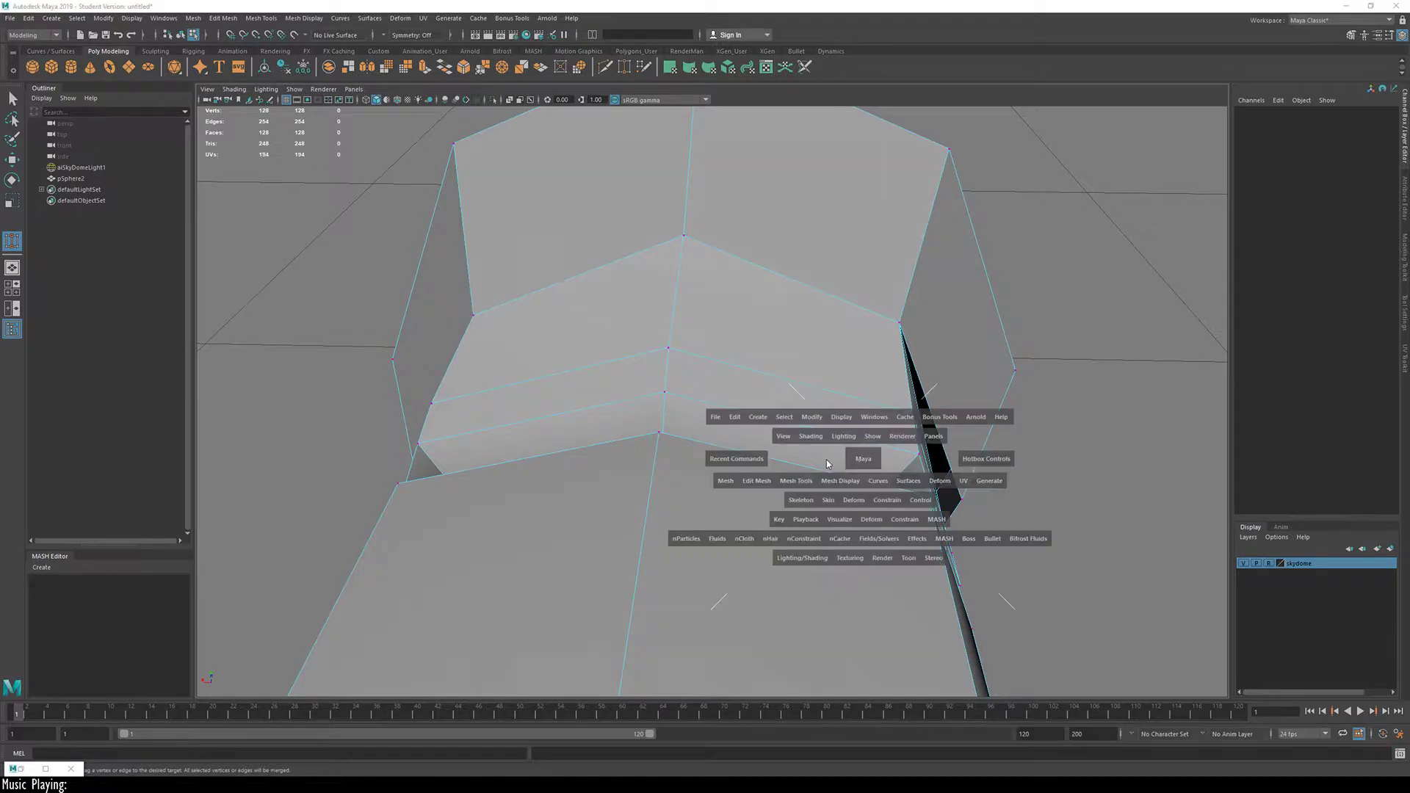
Step: Target-weld the remaining vertex pairs around the sides and underside of the seam to close the gap
{"action": "left_click_drag", "start_coordinate": [840, 460], "coordinate": [774, 338], "text": "alt"}
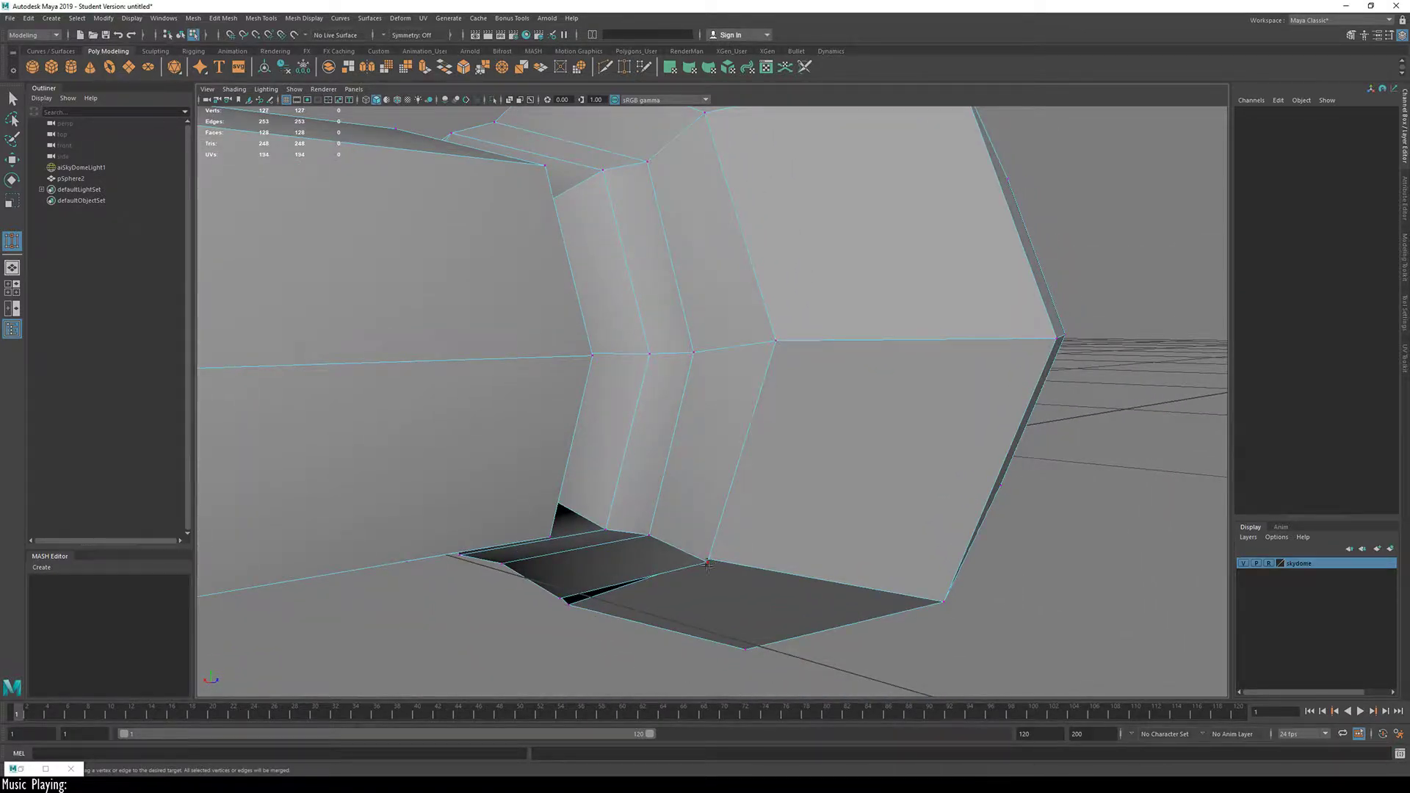
{"action": "left_click_drag", "start_coordinate": [707, 564], "coordinate": [860, 468], "text": "alt"}
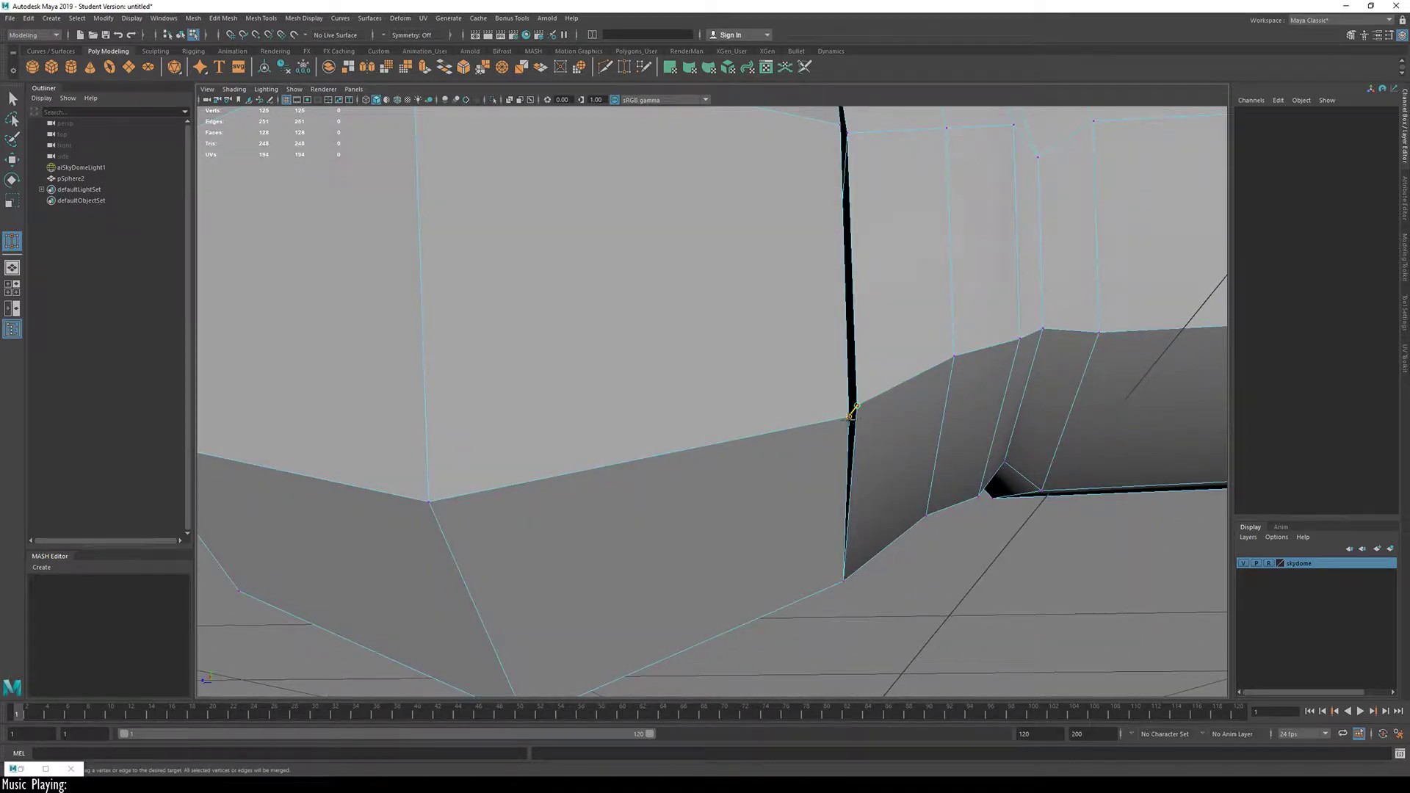
{"action": "left_click_drag", "start_coordinate": [850, 416], "coordinate": [856, 406]}
{"action": "left_click_drag", "start_coordinate": [837, 276], "coordinate": [734, 506], "text": "alt"}
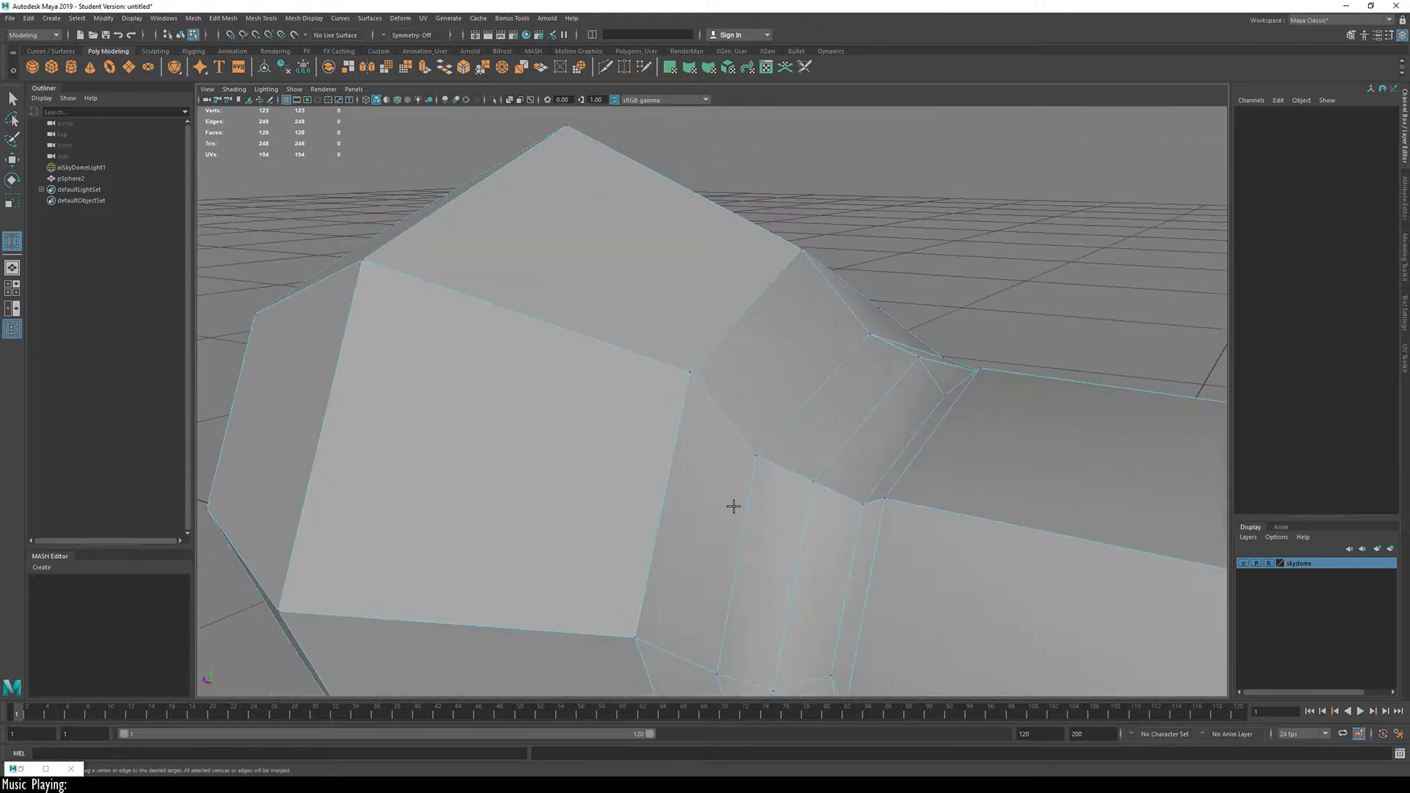
Step: Return to object selection and preview the welded mesh smoothed, comparing it with its unsmoothed display
{"action": "key", "text": "w"}
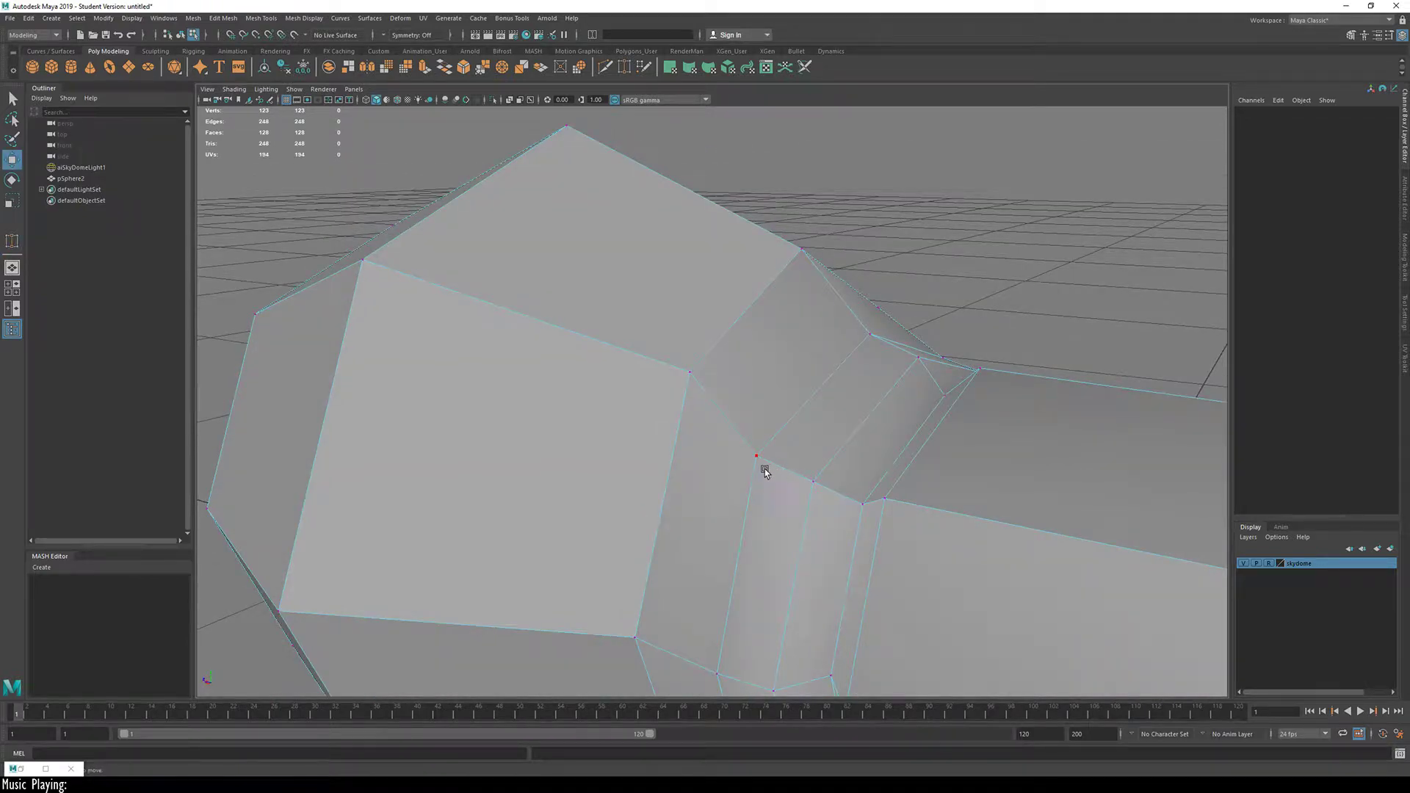
{"action": "right_click_drag", "start_coordinate": [775, 450], "coordinate": [813, 476]}
{"action": "key", "text": "3"}
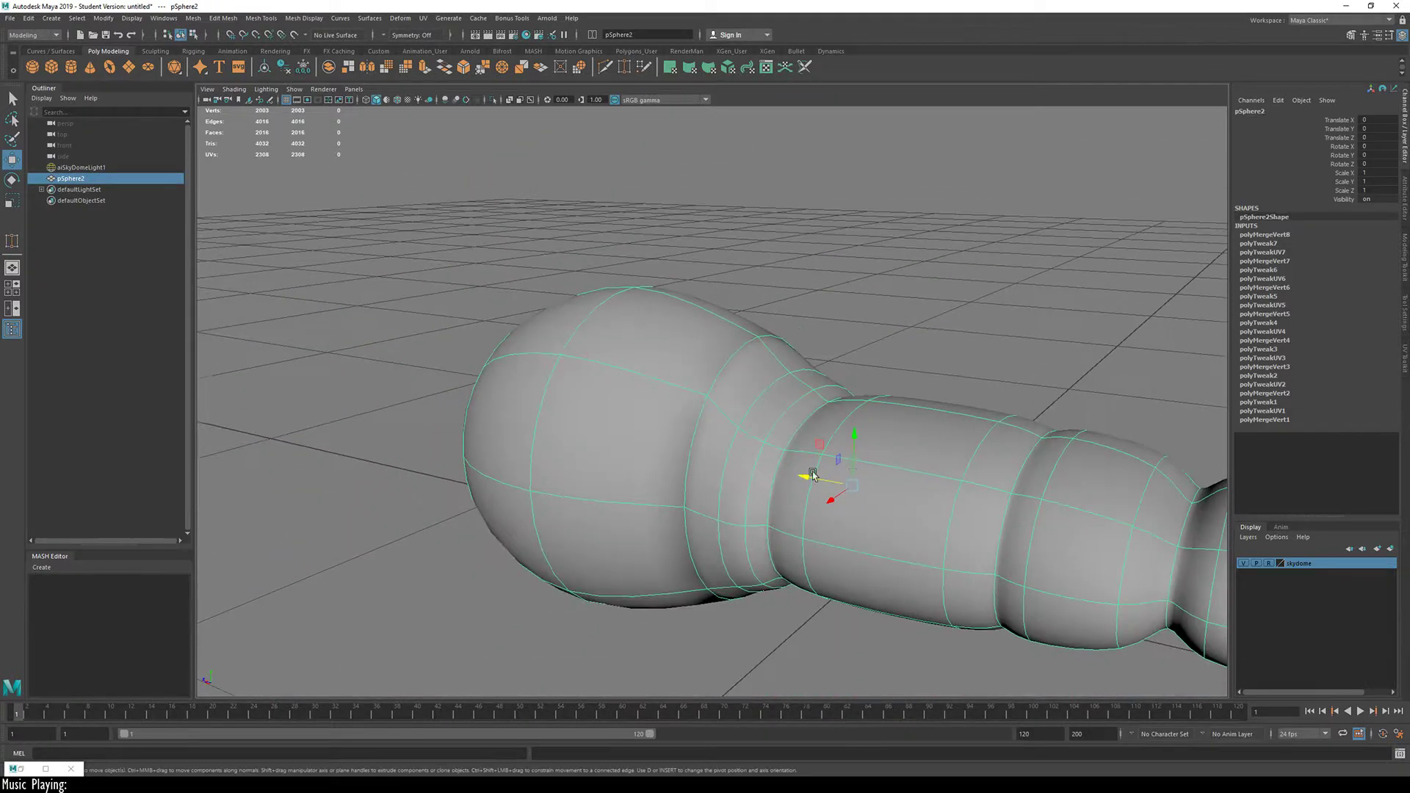
{"action": "left_click_drag", "start_coordinate": [695, 547], "coordinate": [673, 470], "text": "alt"}
{"action": "key", "text": "1"}
{"action": "key", "text": "2"}
{"action": "key", "text": "3"}
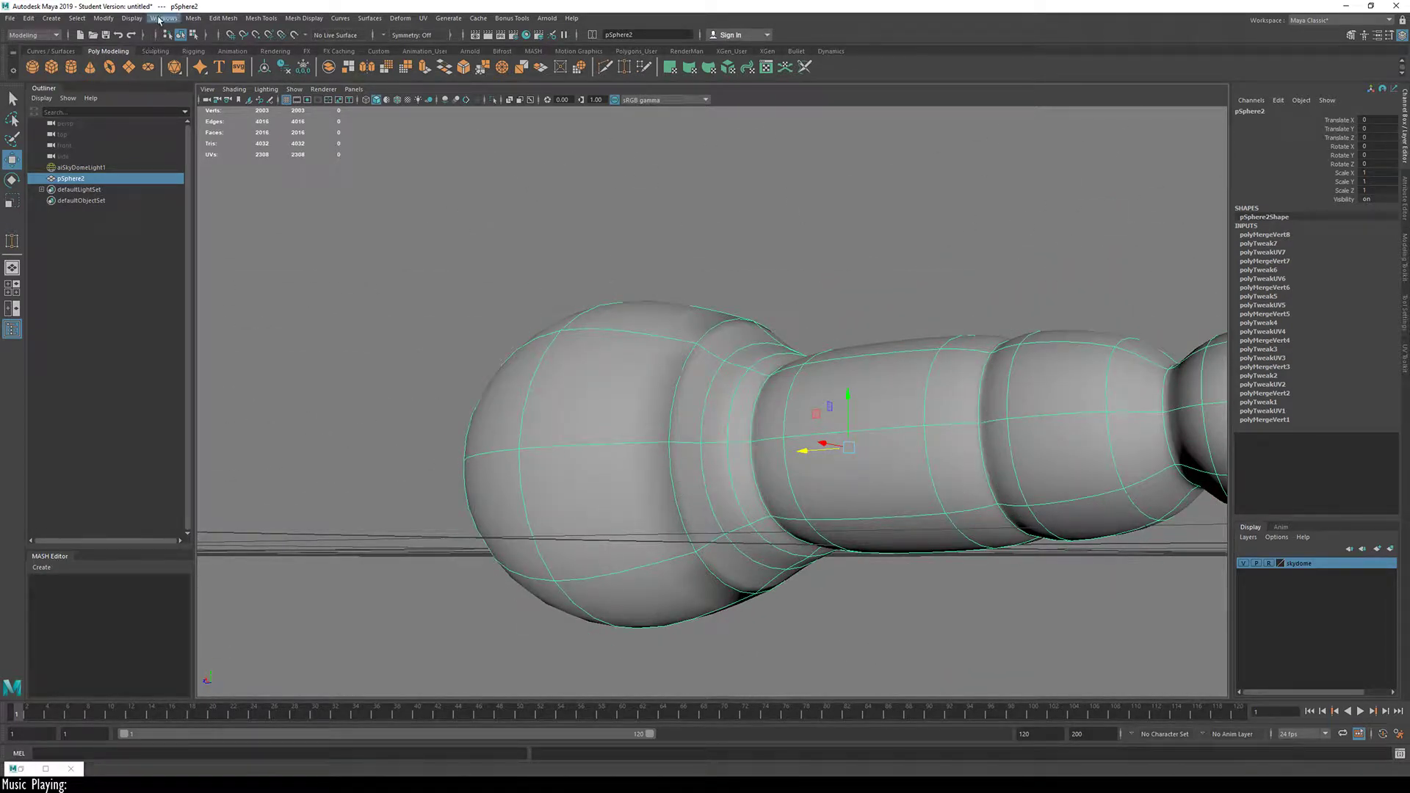
Step: Apply Soften/Harden Edges to the whole mesh with an angle of 30 and deselect it
{"action": "left_click", "coordinate": [226, 19]}
{"action": "left_click", "coordinate": [292, 19]}
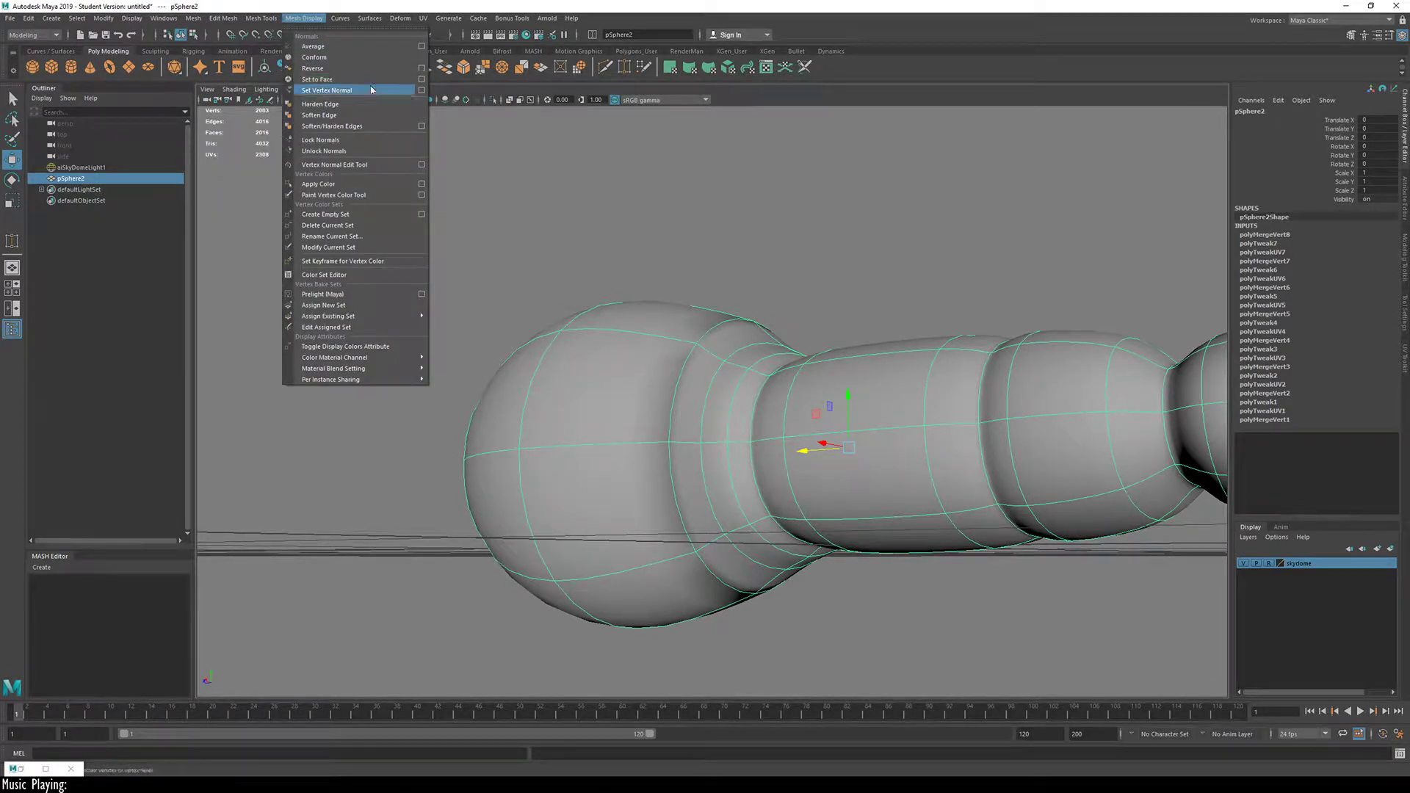
{"action": "left_click", "coordinate": [421, 129]}
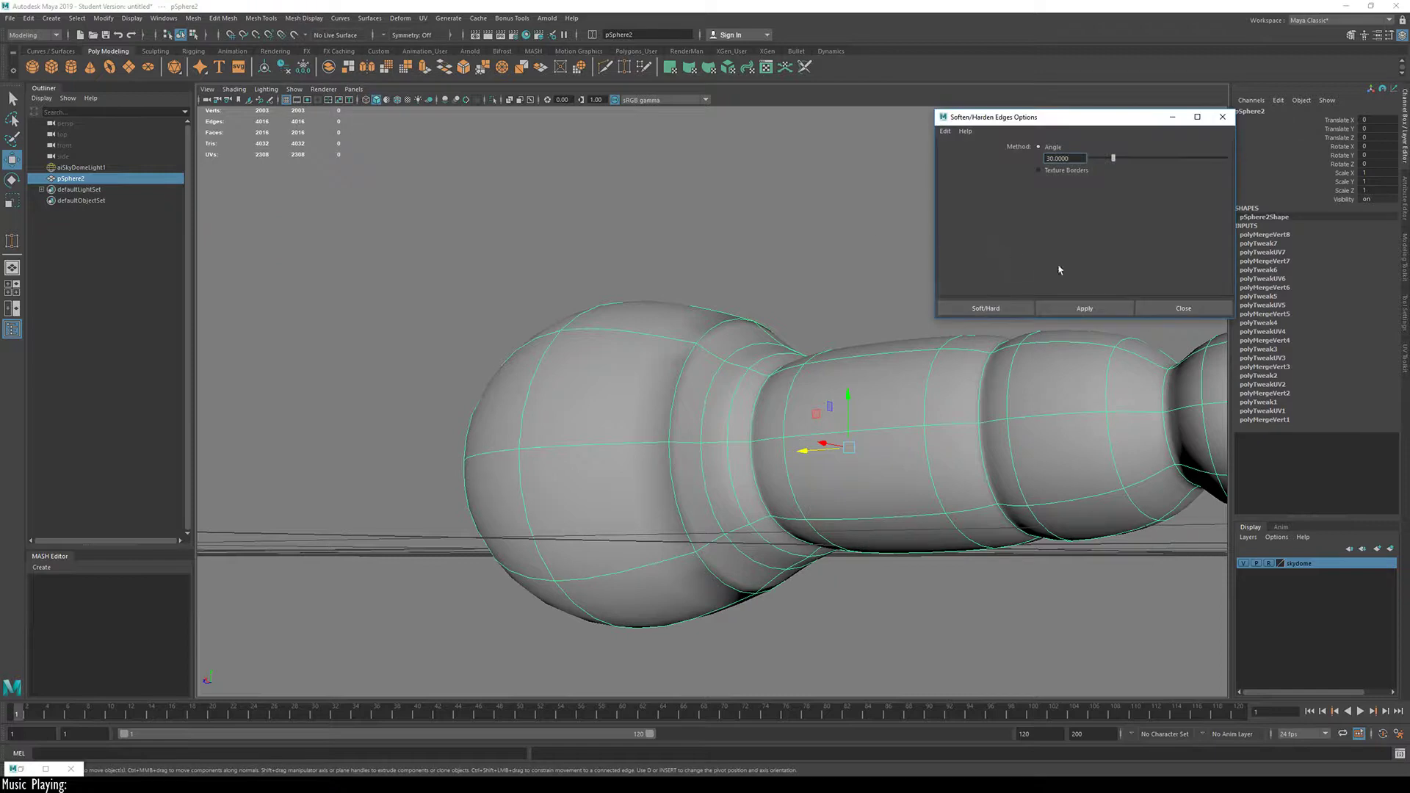
{"action": "left_click", "coordinate": [1082, 315]}
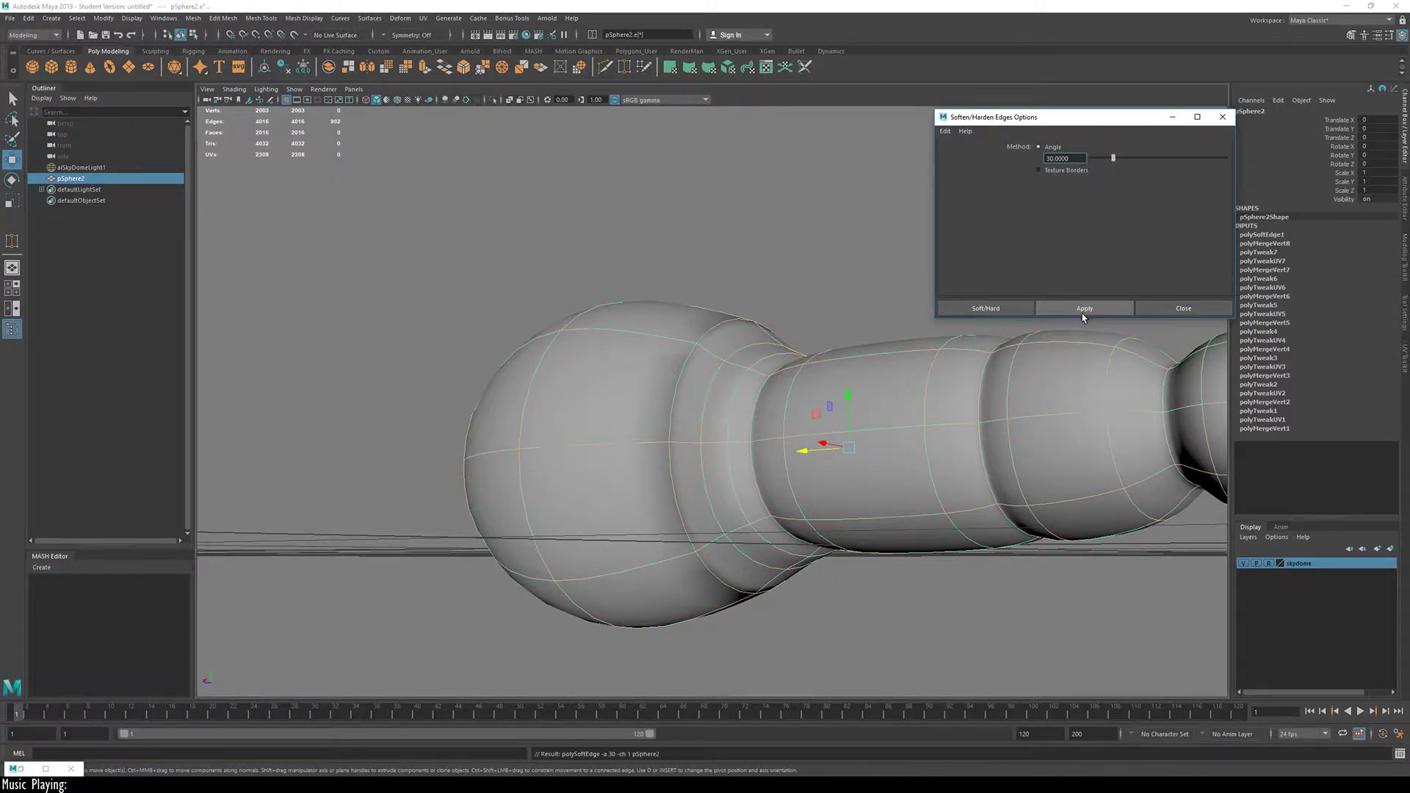
{"action": "left_click", "coordinate": [1176, 310]}
{"action": "left_click", "coordinate": [807, 256]}
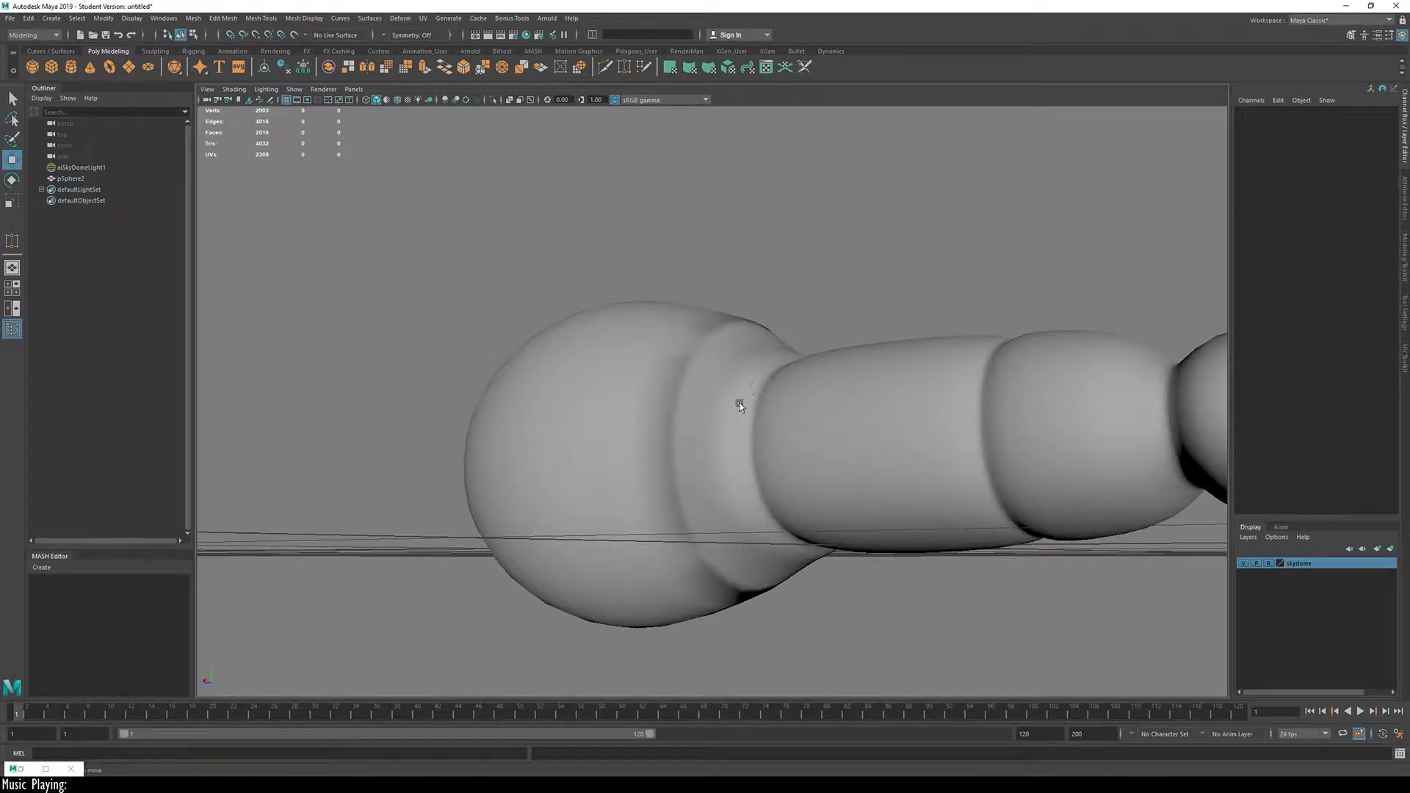
Step: Examine the edges around the seam between sphere and body from several angles, in both smoothed and unsmoothed display
{"action": "left_click", "coordinate": [706, 444]}
{"action": "key", "text": "1"}
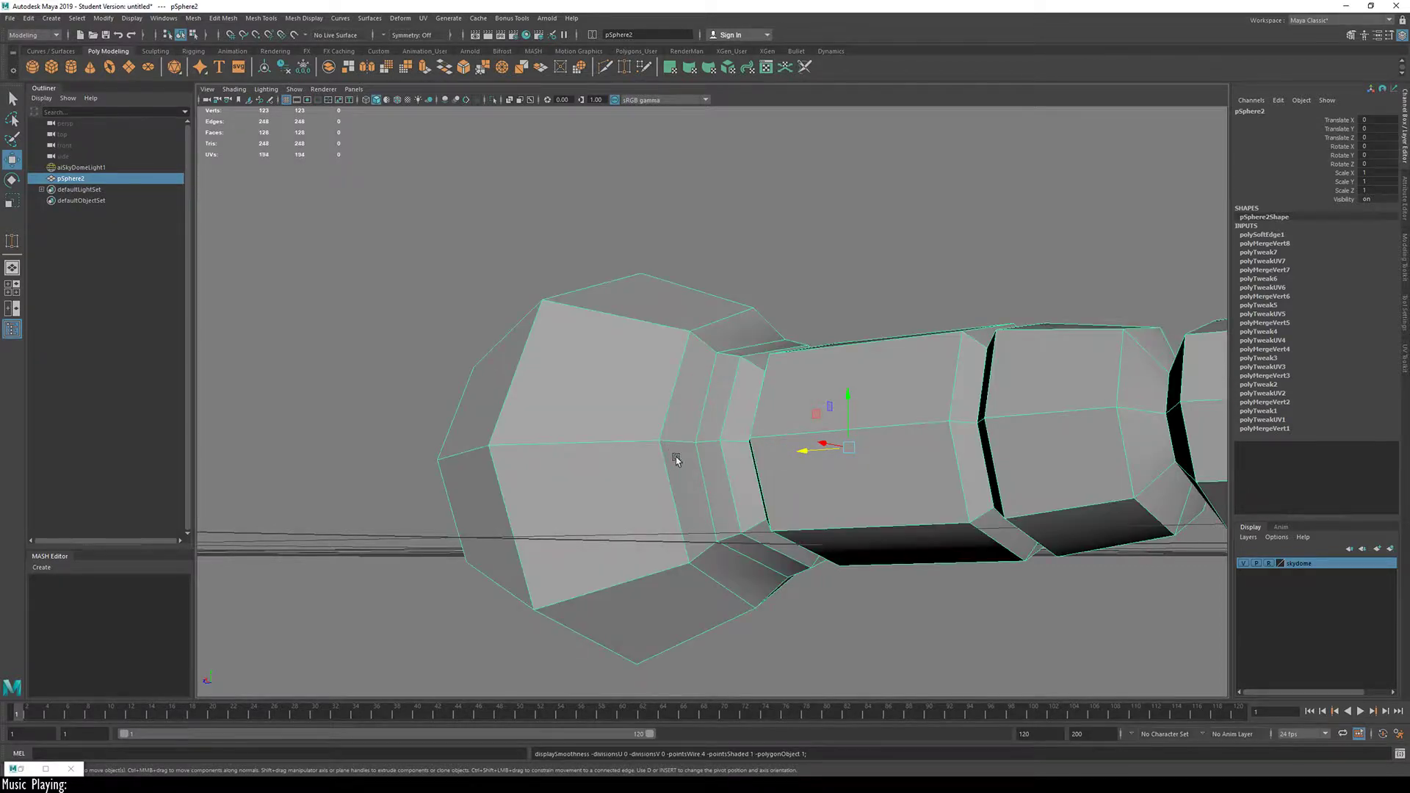
{"action": "scroll", "coordinate": [674, 460], "scroll_direction": "up", "scroll_amount": 6}
{"action": "key", "text": "3"}
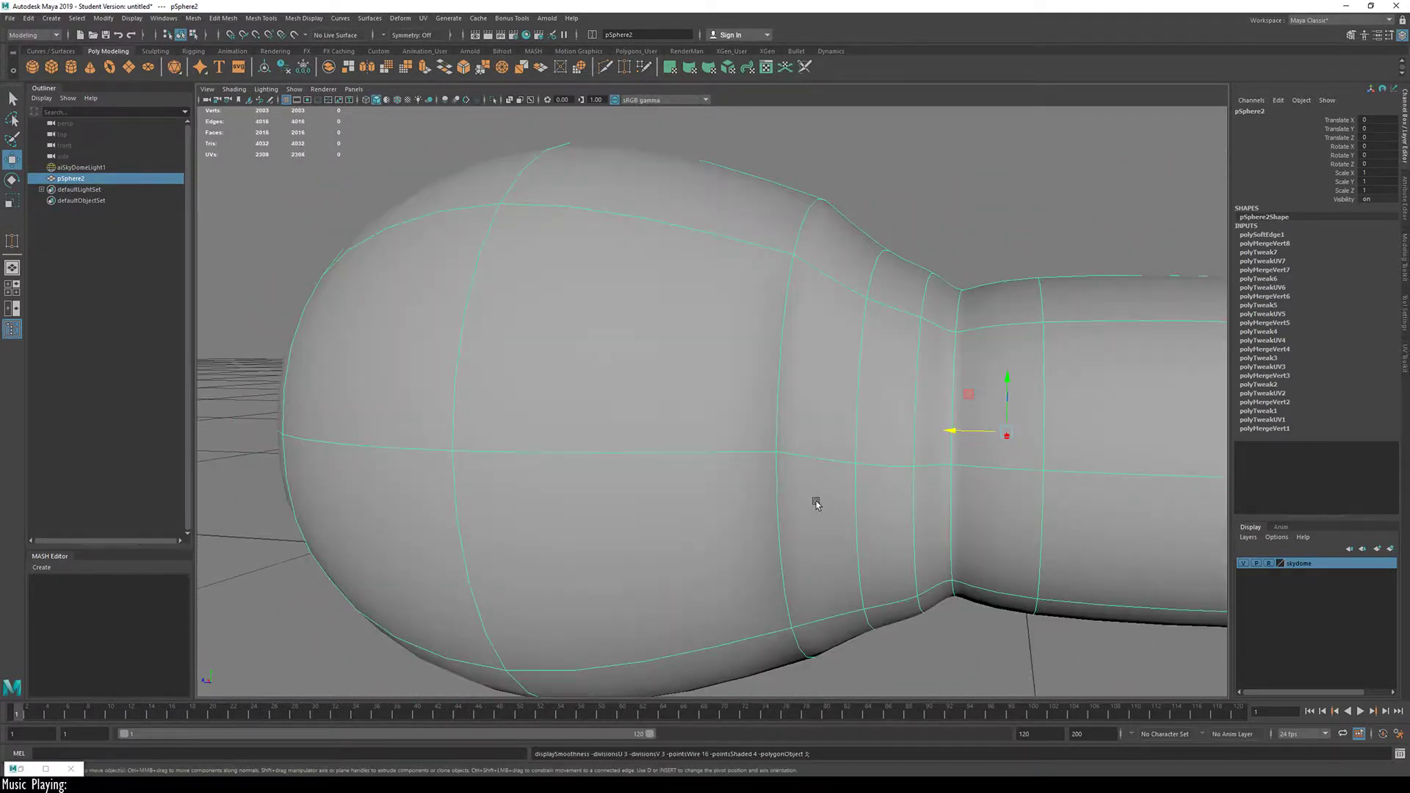
{"action": "left_click_drag", "start_coordinate": [845, 447], "coordinate": [787, 529], "text": "alt"}
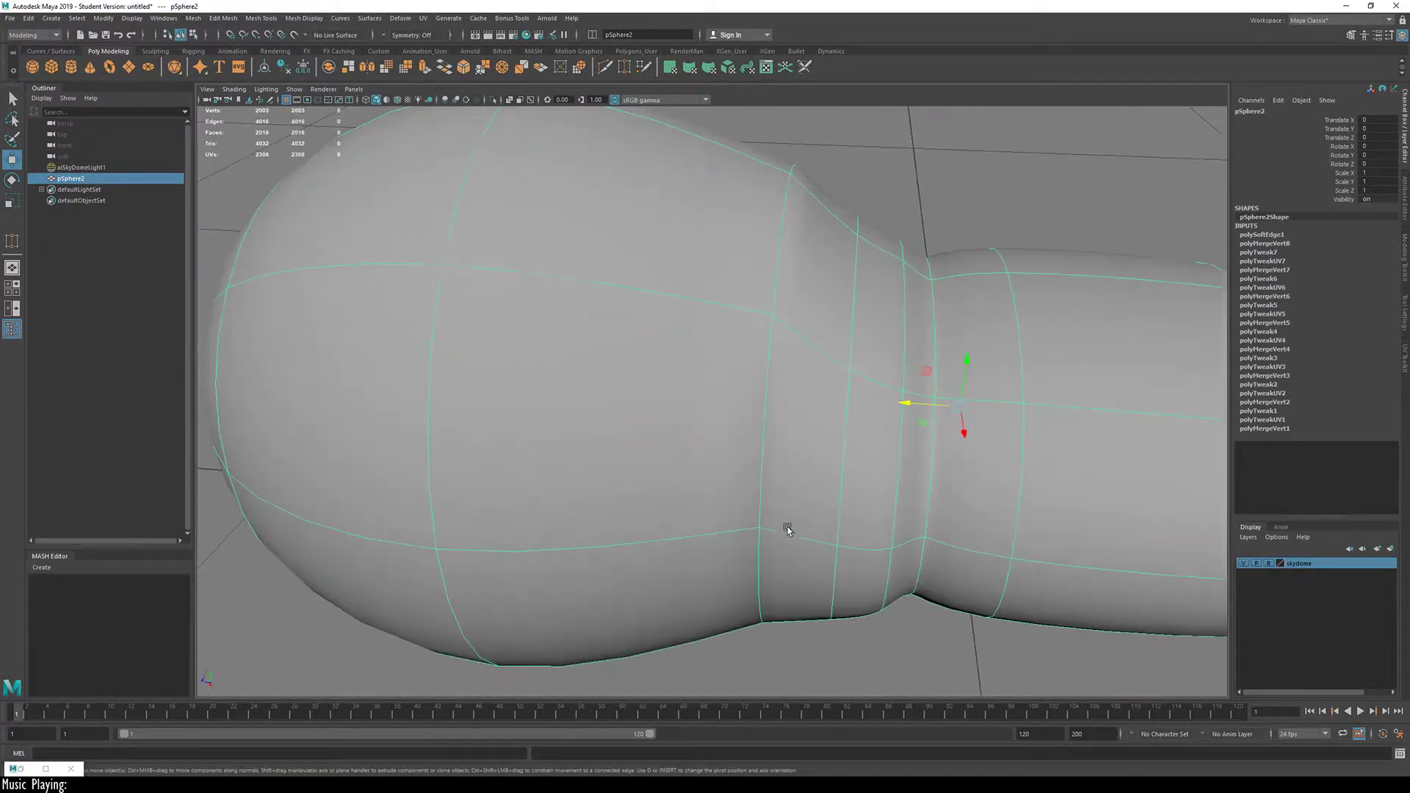
{"action": "right_click_drag", "start_coordinate": [784, 479], "coordinate": [783, 413]}
{"action": "left_click", "coordinate": [769, 467]}
{"action": "left_click_drag", "start_coordinate": [835, 465], "coordinate": [505, 439], "text": "alt"}
{"action": "key", "text": "1"}
{"action": "middle_click_drag", "start_coordinate": [538, 301], "coordinate": [820, 381], "text": "alt"}
{"action": "left_click_drag", "start_coordinate": [755, 427], "coordinate": [721, 439], "text": "alt"}
{"action": "key", "text": "3"}
{"action": "left_click", "coordinate": [576, 510]}
{"action": "left_click_drag", "start_coordinate": [576, 509], "coordinate": [919, 488], "text": "alt"}
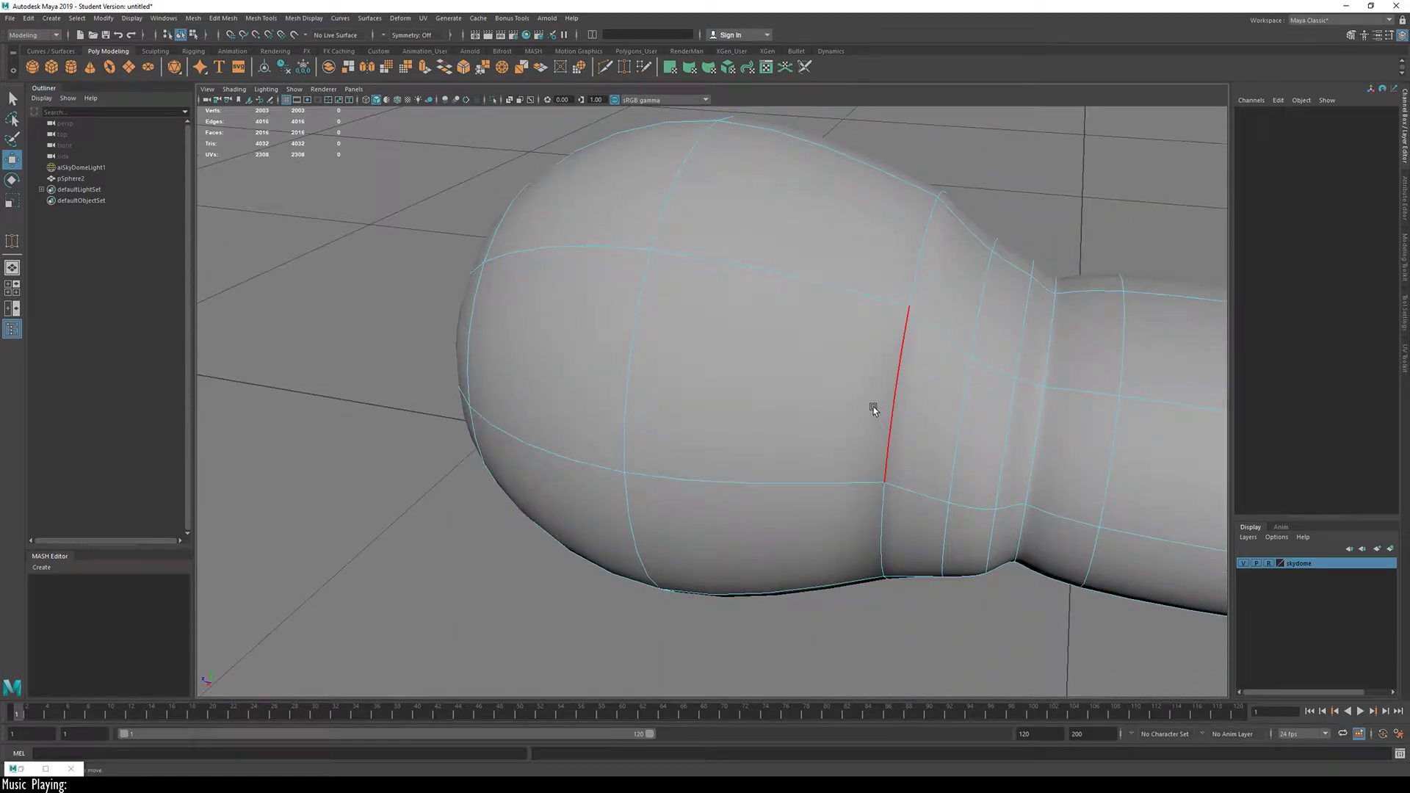
{"action": "middle_click_drag", "start_coordinate": [906, 383], "coordinate": [727, 357], "text": "alt"}
{"action": "right_click_drag", "start_coordinate": [727, 357], "coordinate": [542, 411], "text": "alt"}
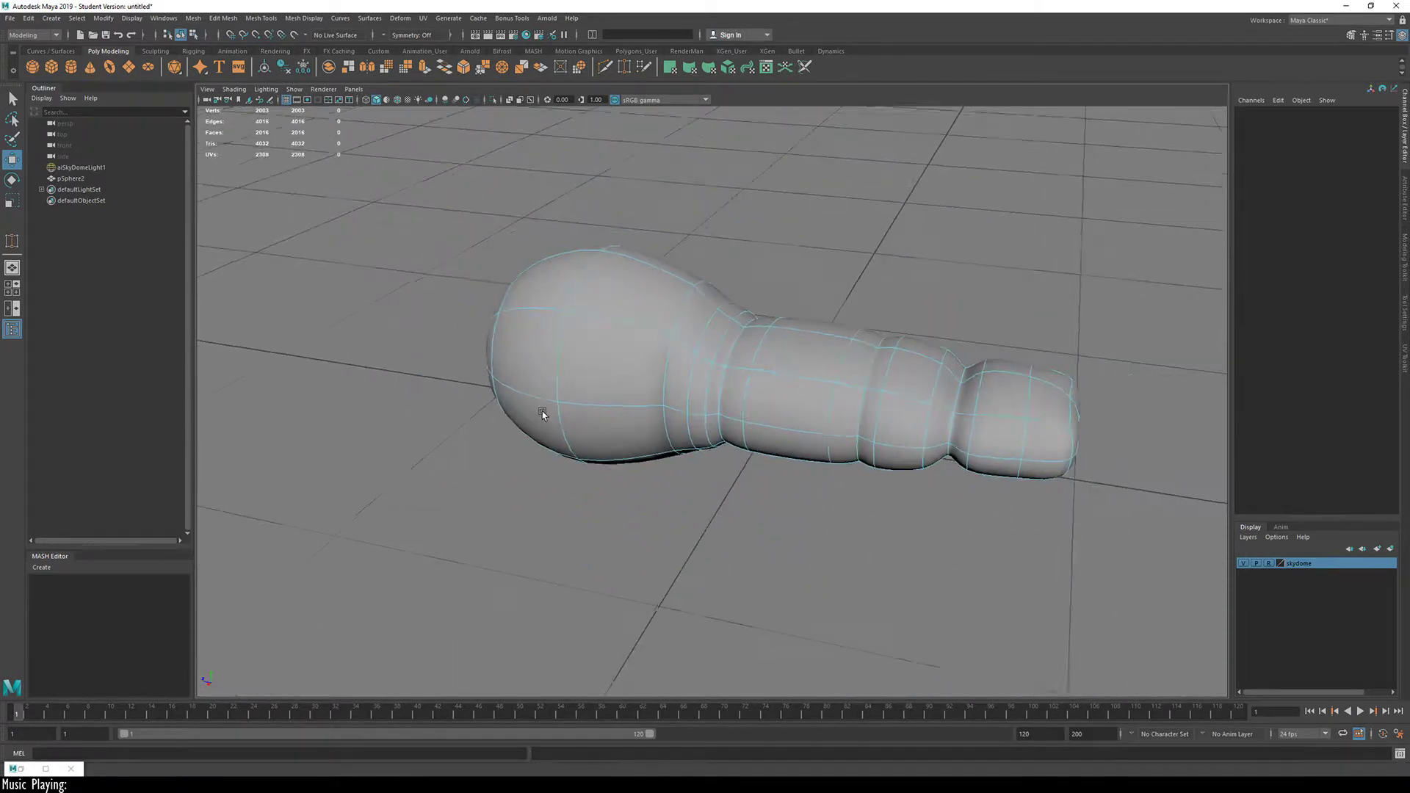
Step: Select all faces of the mesh, apply Soften/Harden Edges at an angle of 30, and check the shading without a selection
{"action": "left_click_drag", "start_coordinate": [400, 174], "coordinate": [1178, 477]}
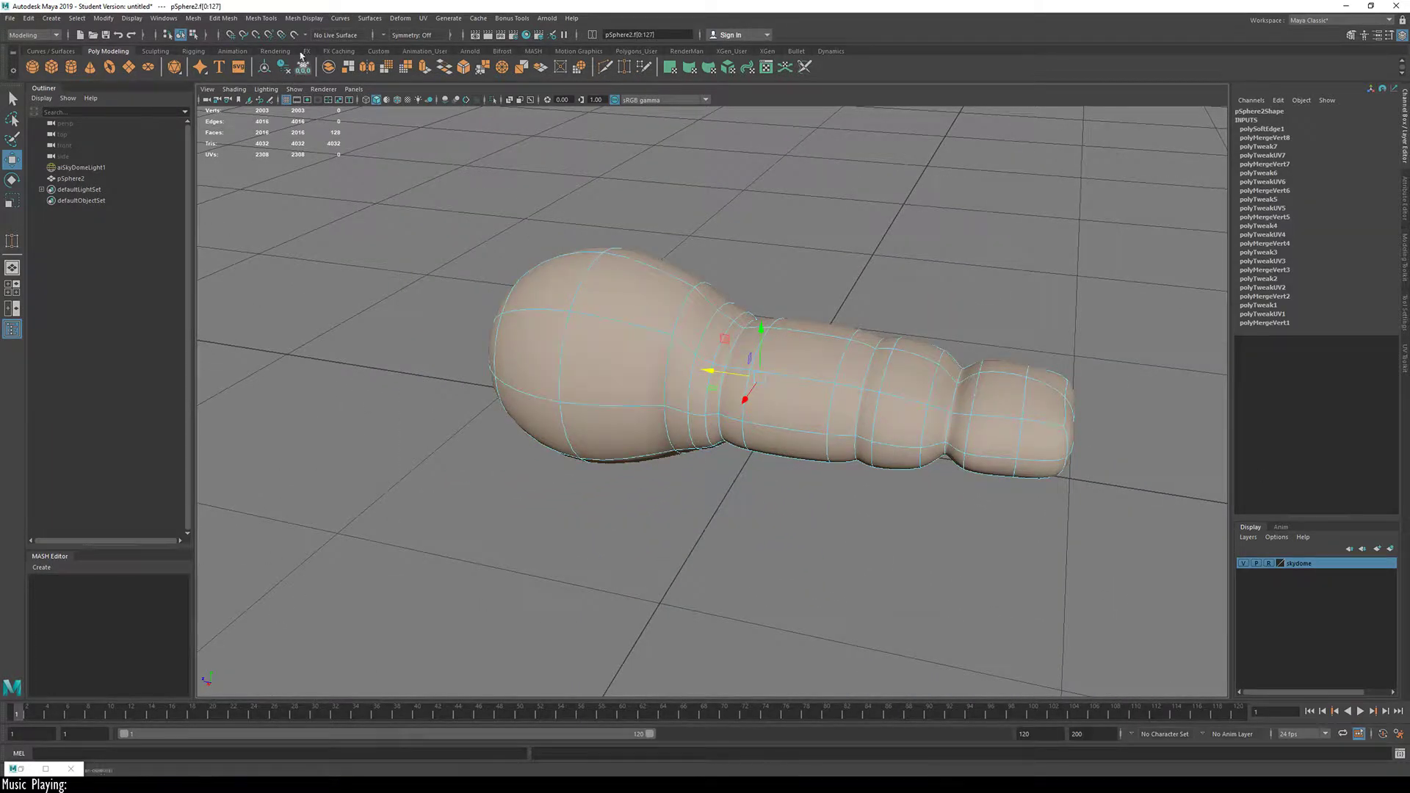
{"action": "left_click", "coordinate": [273, 19]}
{"action": "mouse_move", "coordinate": [304, 18]}
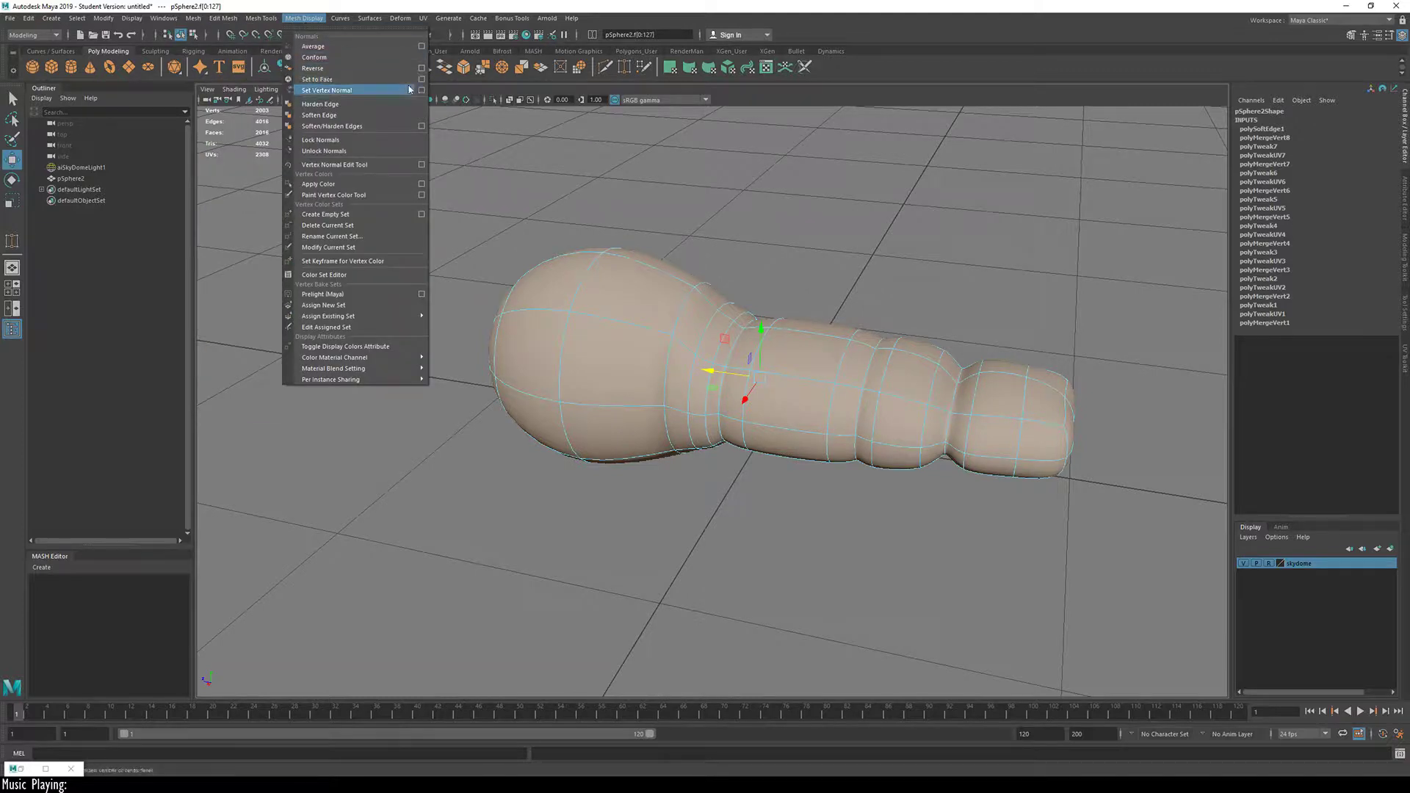
{"action": "left_click", "coordinate": [421, 127]}
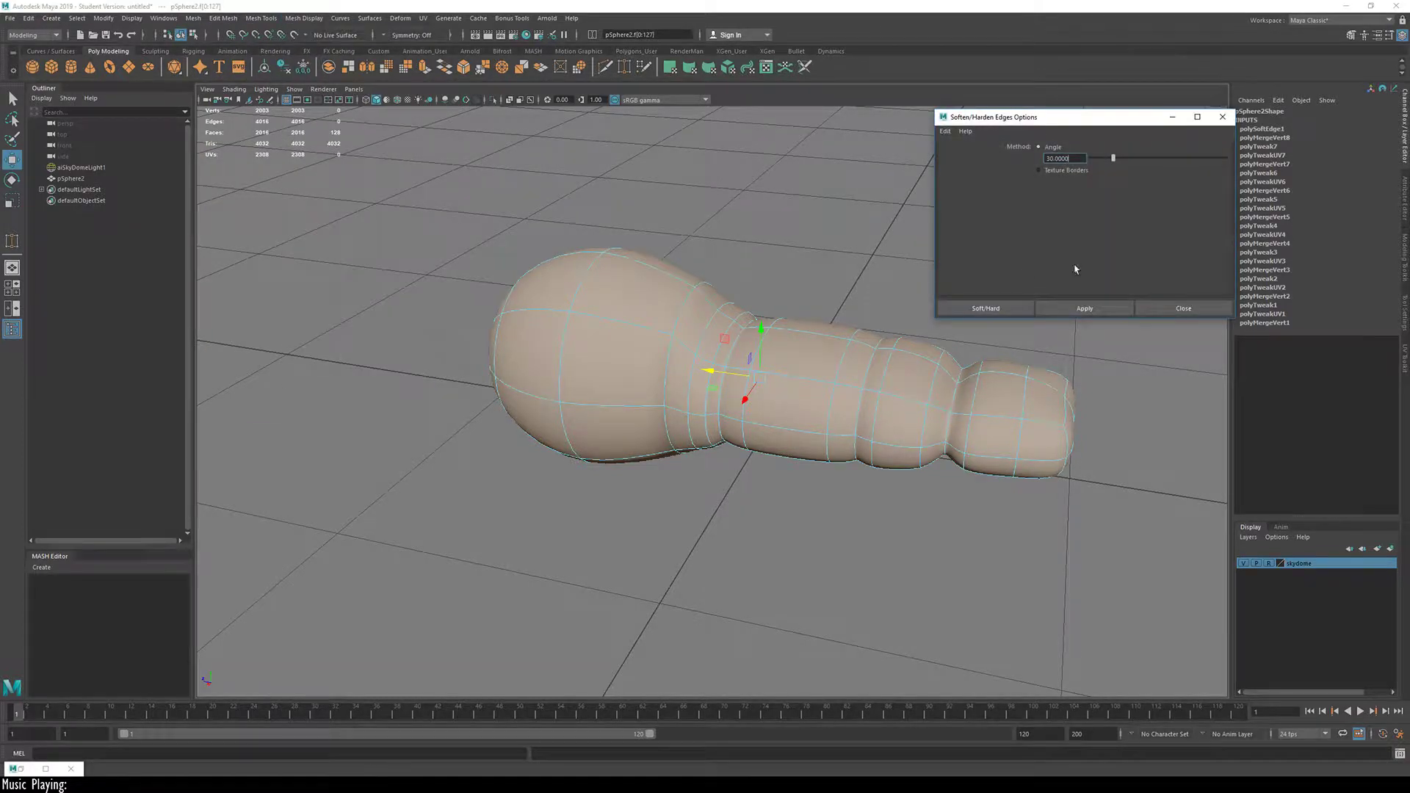
{"action": "left_click", "coordinate": [1098, 306]}
{"action": "left_click", "coordinate": [1179, 308]}
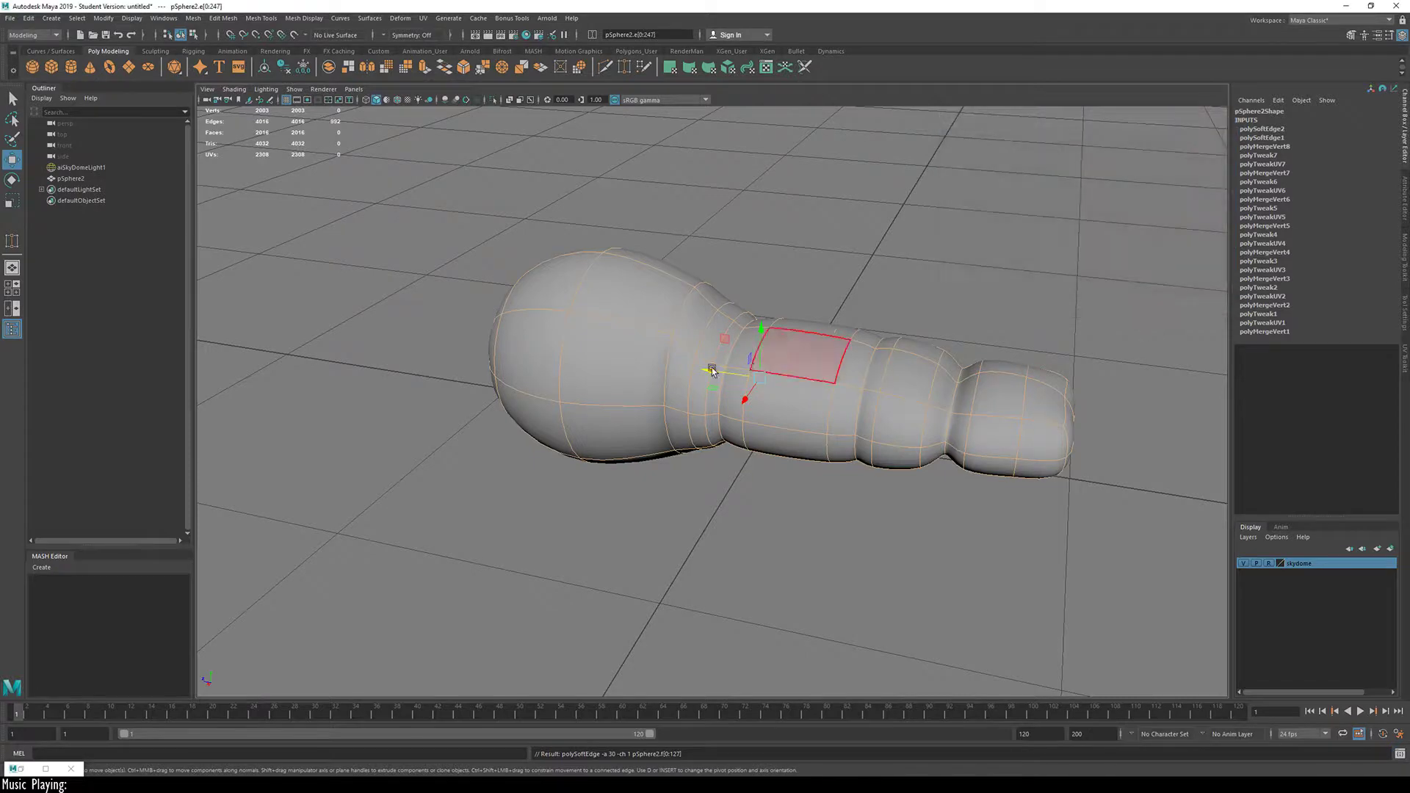
{"action": "left_click_drag", "start_coordinate": [808, 352], "coordinate": [845, 287], "text": "alt"}
{"action": "left_click", "coordinate": [990, 271]}
{"action": "left_click_drag", "start_coordinate": [990, 272], "coordinate": [662, 435], "text": "alt"}
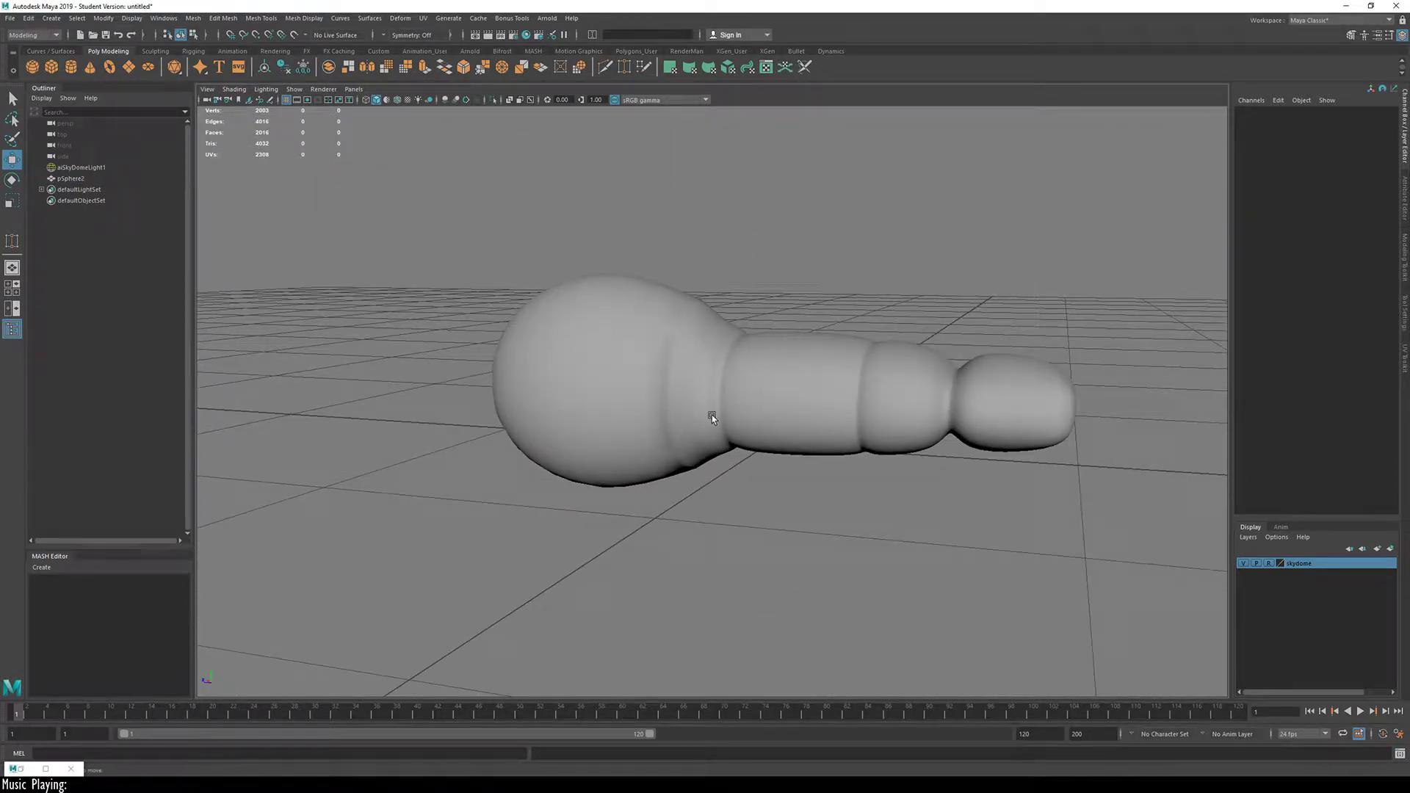
Step: Select the seam edges between the sphere and the body, move them along Z towards the sphere, and check the result
{"action": "right_click_drag", "start_coordinate": [623, 440], "coordinate": [836, 409], "text": "alt"}
{"action": "left_click_drag", "start_coordinate": [836, 409], "coordinate": [700, 466], "text": "alt"}
{"action": "left_click", "coordinate": [742, 358]}
{"action": "left_click", "coordinate": [700, 381]}
{"action": "left_click_drag", "start_coordinate": [652, 408], "coordinate": [630, 406]}
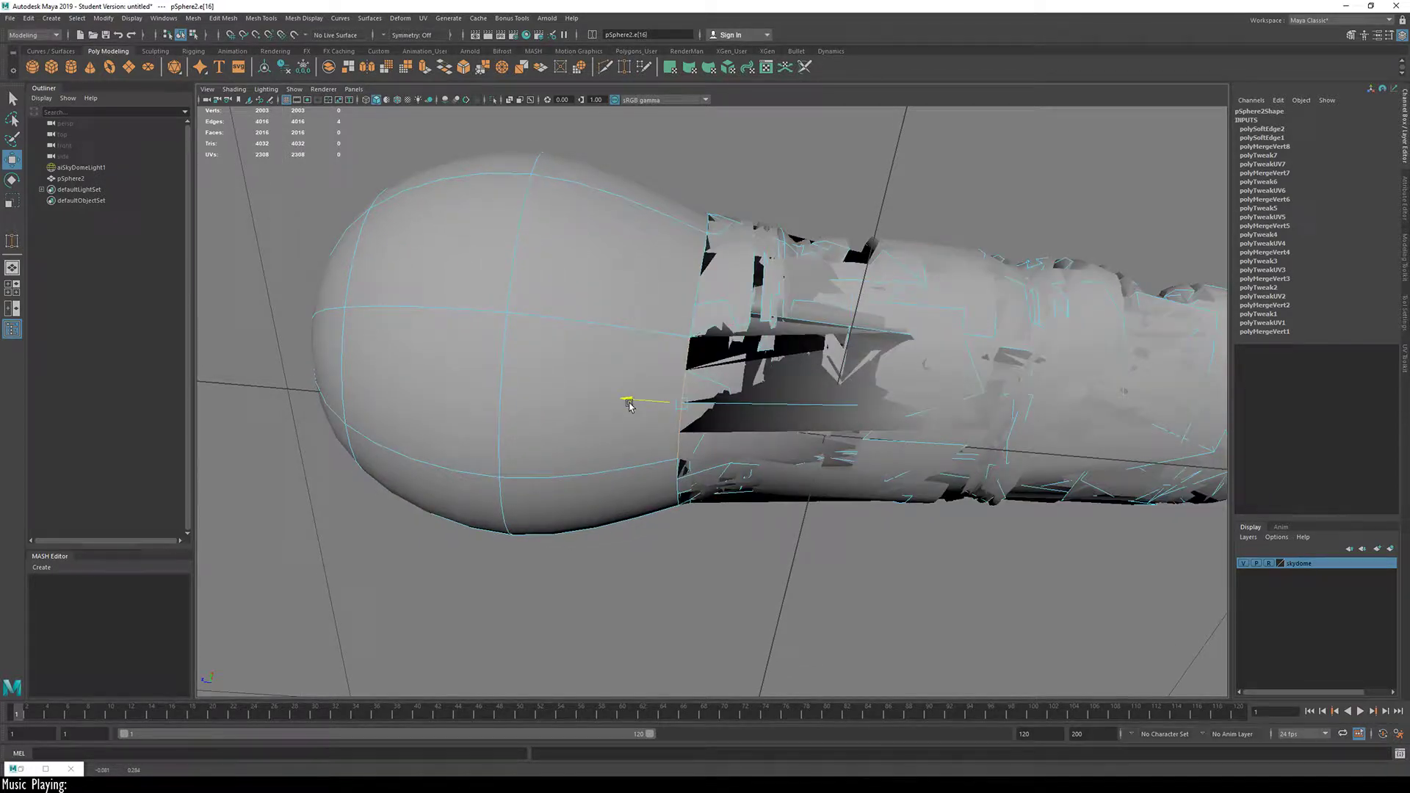
{"action": "left_click_drag", "start_coordinate": [858, 393], "coordinate": [803, 470], "text": "alt"}
{"action": "right_click_drag", "start_coordinate": [803, 470], "coordinate": [916, 391]}
{"action": "left_click", "coordinate": [1086, 474]}
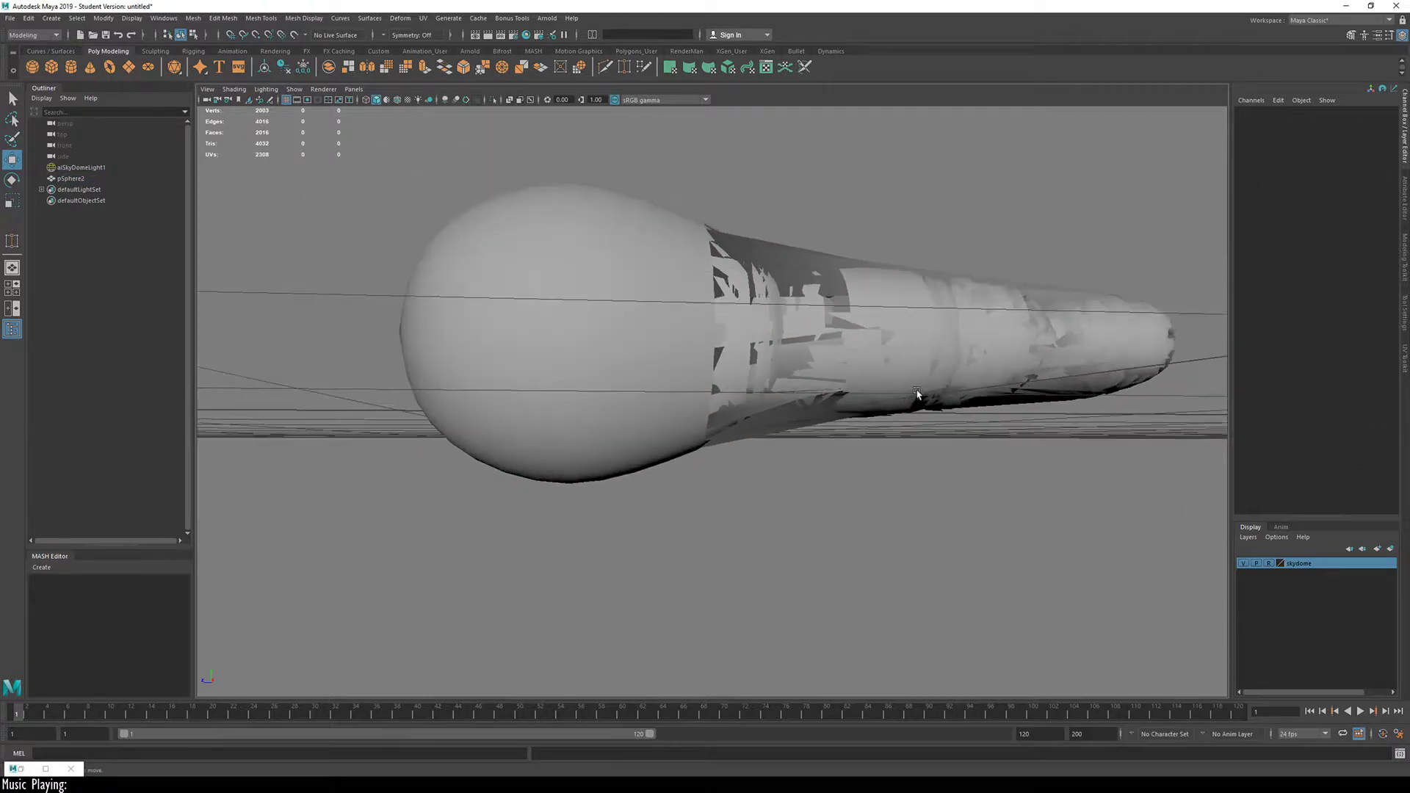
Step: Check the shading of the combined mesh from several angles, select it and delete its construction history
{"action": "middle_click_drag", "start_coordinate": [916, 390], "coordinate": [800, 481], "text": "alt"}
{"action": "left_click", "coordinate": [764, 389]}
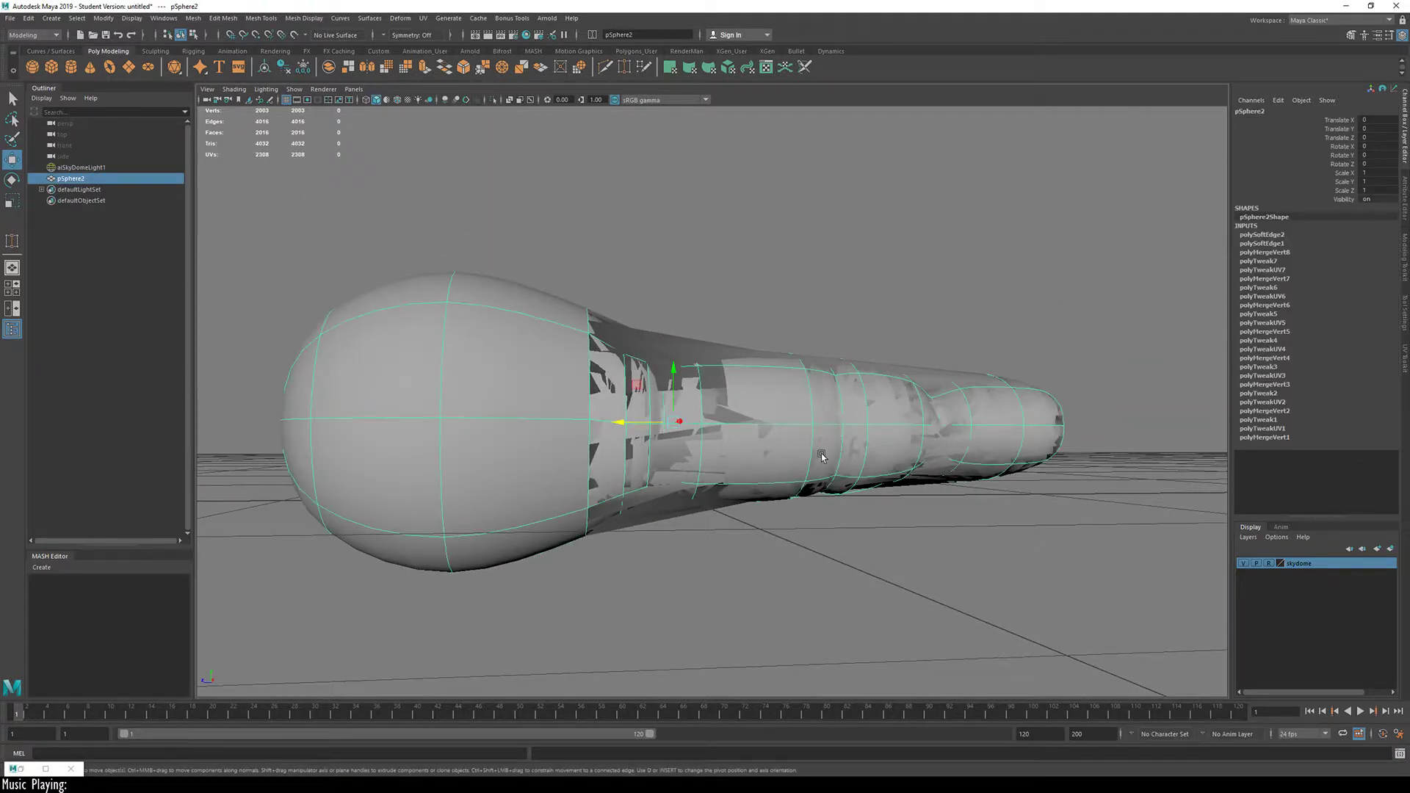
{"action": "left_click_drag", "start_coordinate": [822, 455], "coordinate": [503, 492], "text": "alt"}
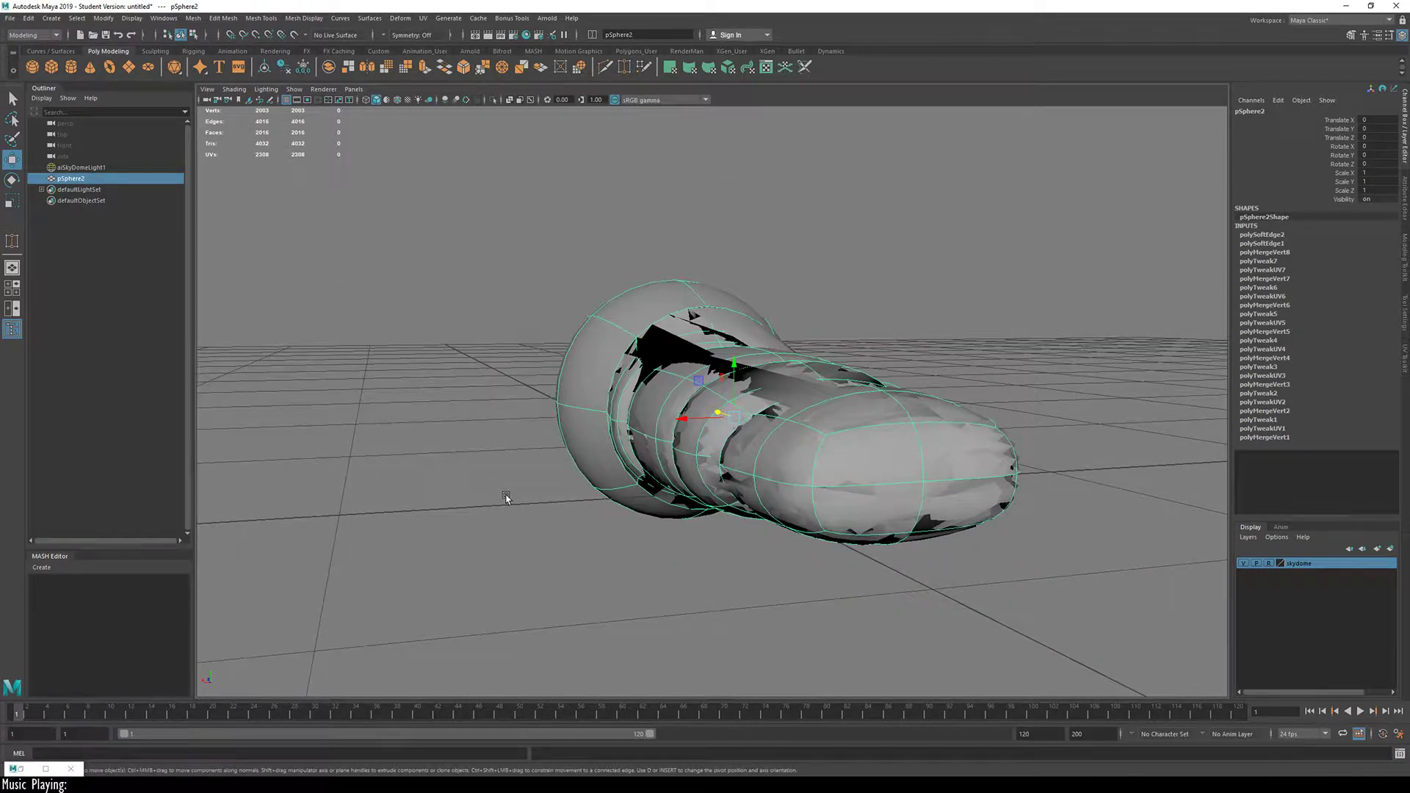
{"action": "left_click", "coordinate": [619, 552]}
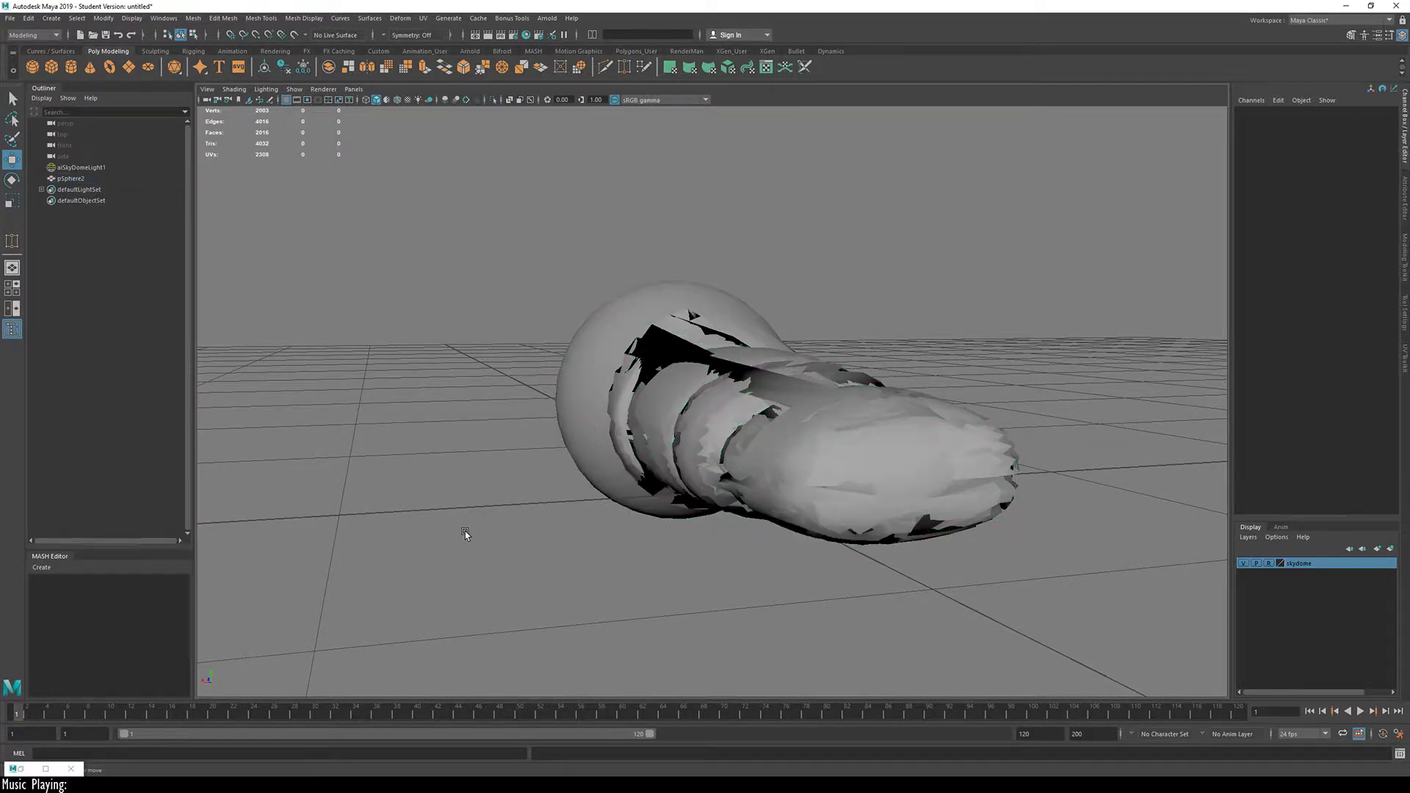
{"action": "left_click_drag", "start_coordinate": [466, 529], "coordinate": [932, 569], "text": "alt"}
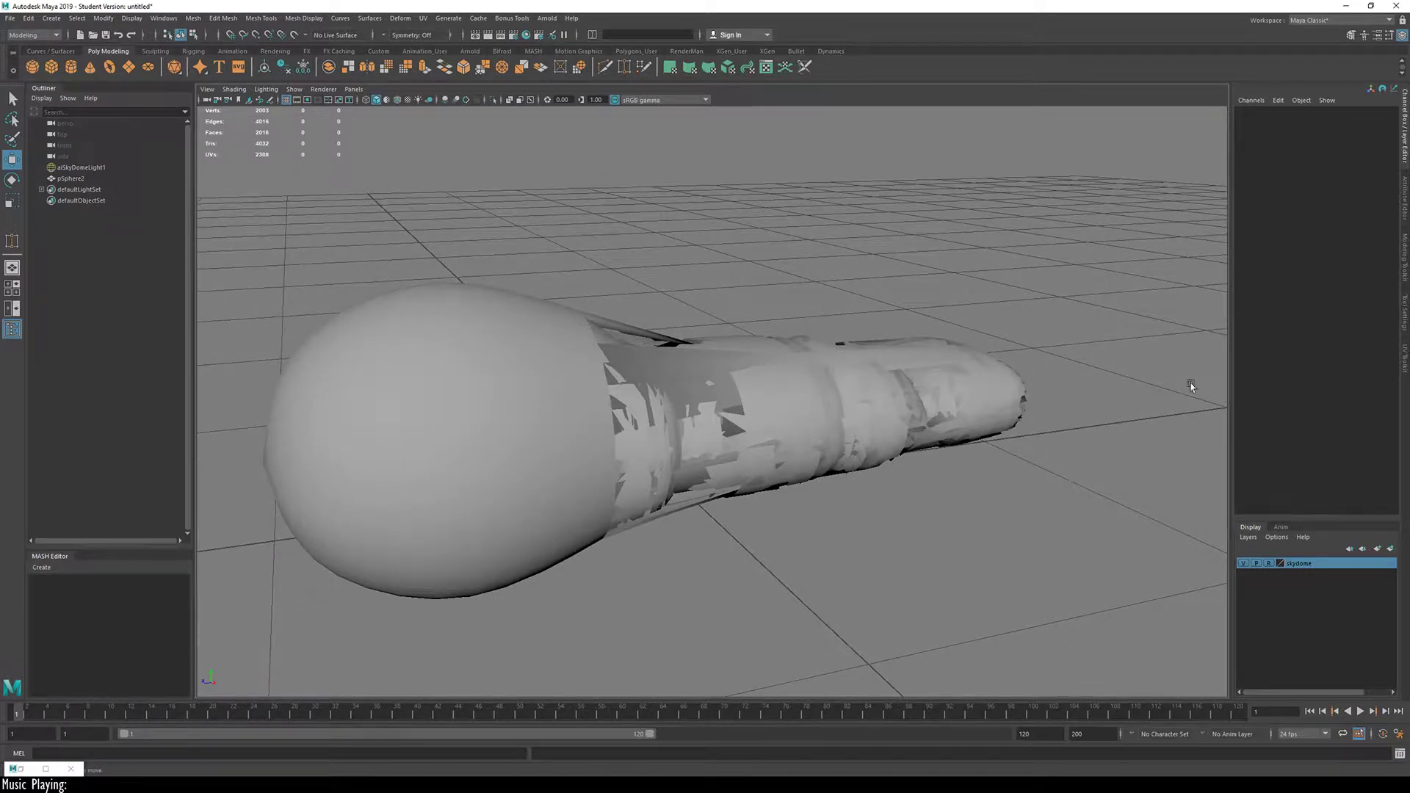
{"action": "left_click", "coordinate": [778, 381]}
{"action": "key", "text": "alt+shift+d"}
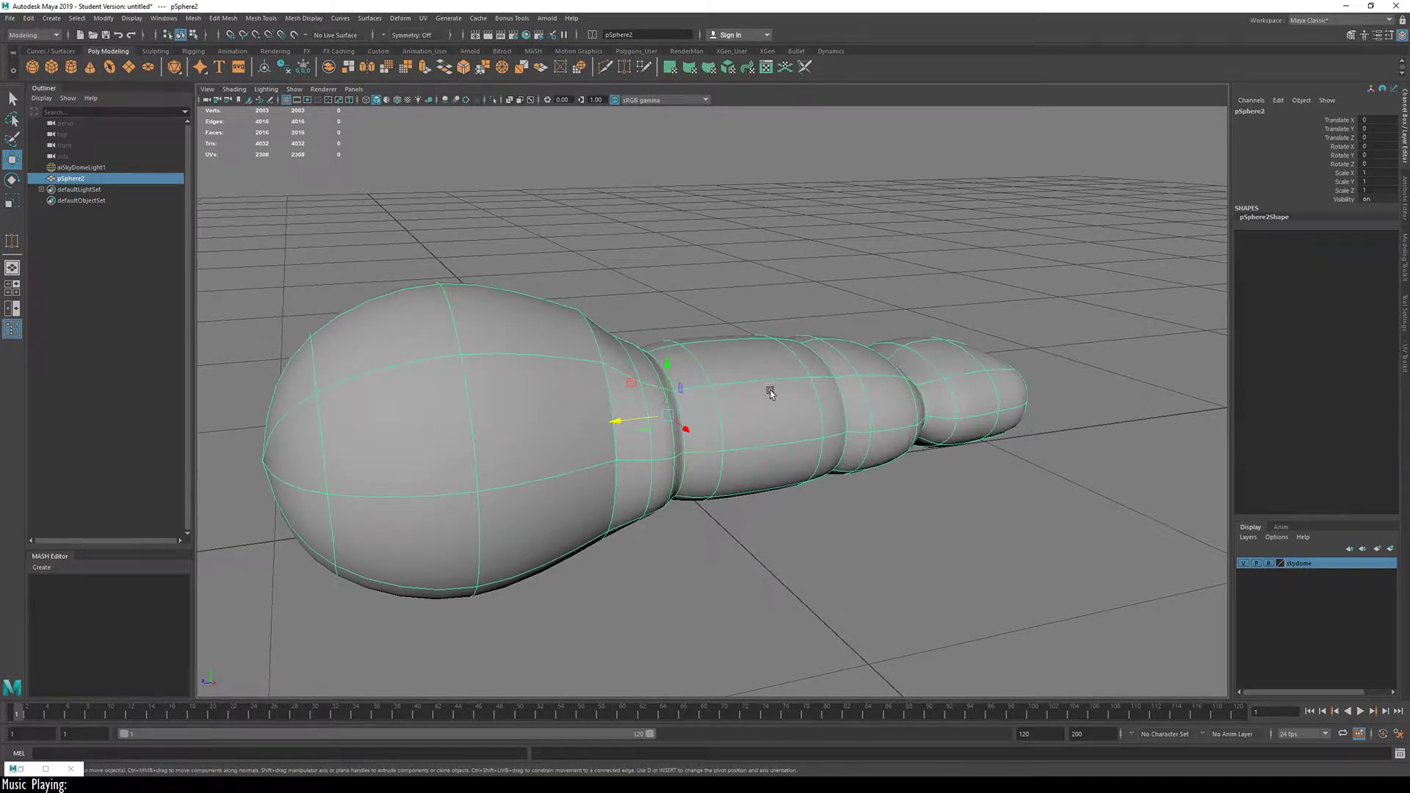
{"action": "left_click_drag", "start_coordinate": [888, 508], "coordinate": [617, 482], "text": "alt"}
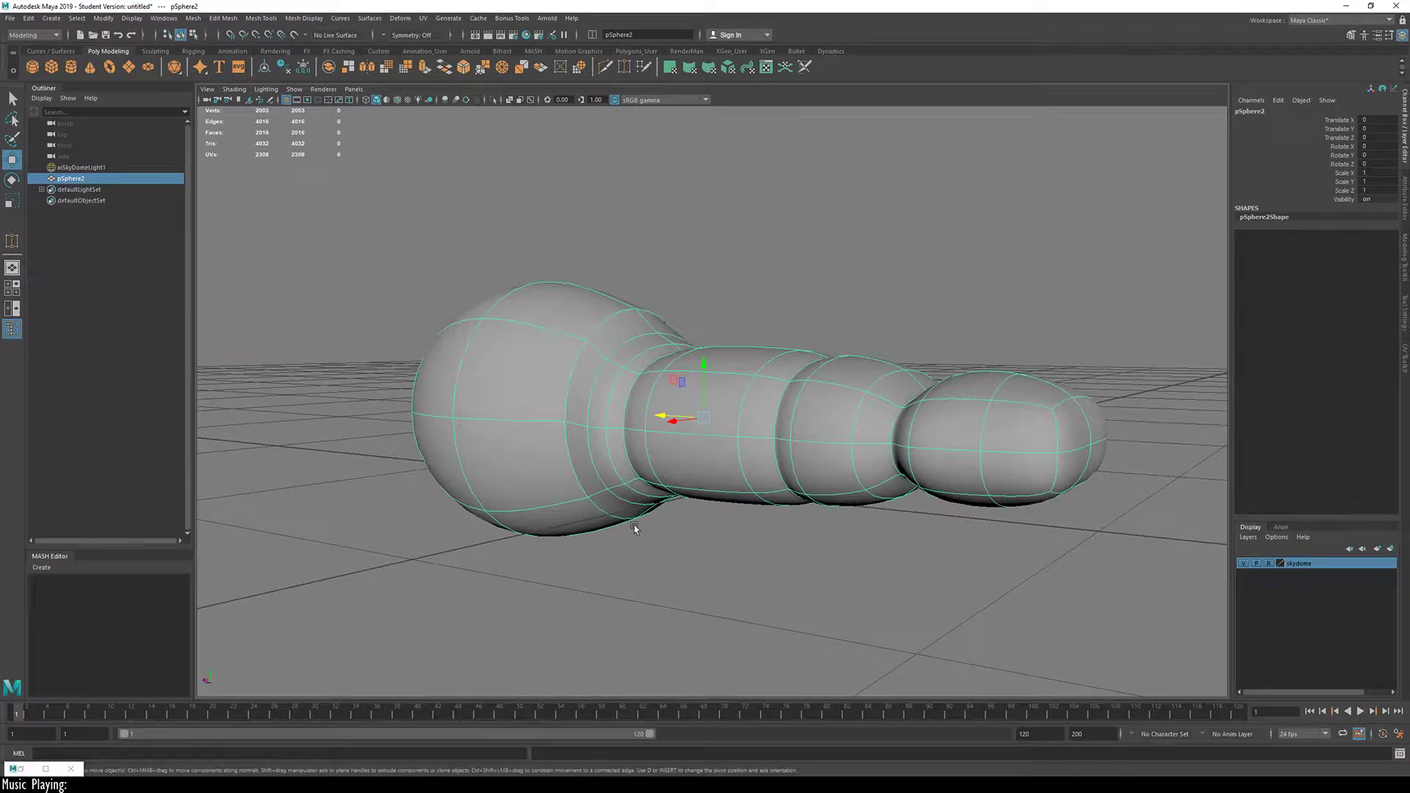
Step: Pick individual edges on the seam between sphere and body and examine how they connect in smoothed display
{"action": "left_click", "coordinate": [634, 526]}
{"action": "left_click", "coordinate": [606, 458]}
{"action": "right_click_drag", "start_coordinate": [584, 471], "coordinate": [567, 431]}
{"action": "left_click", "coordinate": [568, 440]}
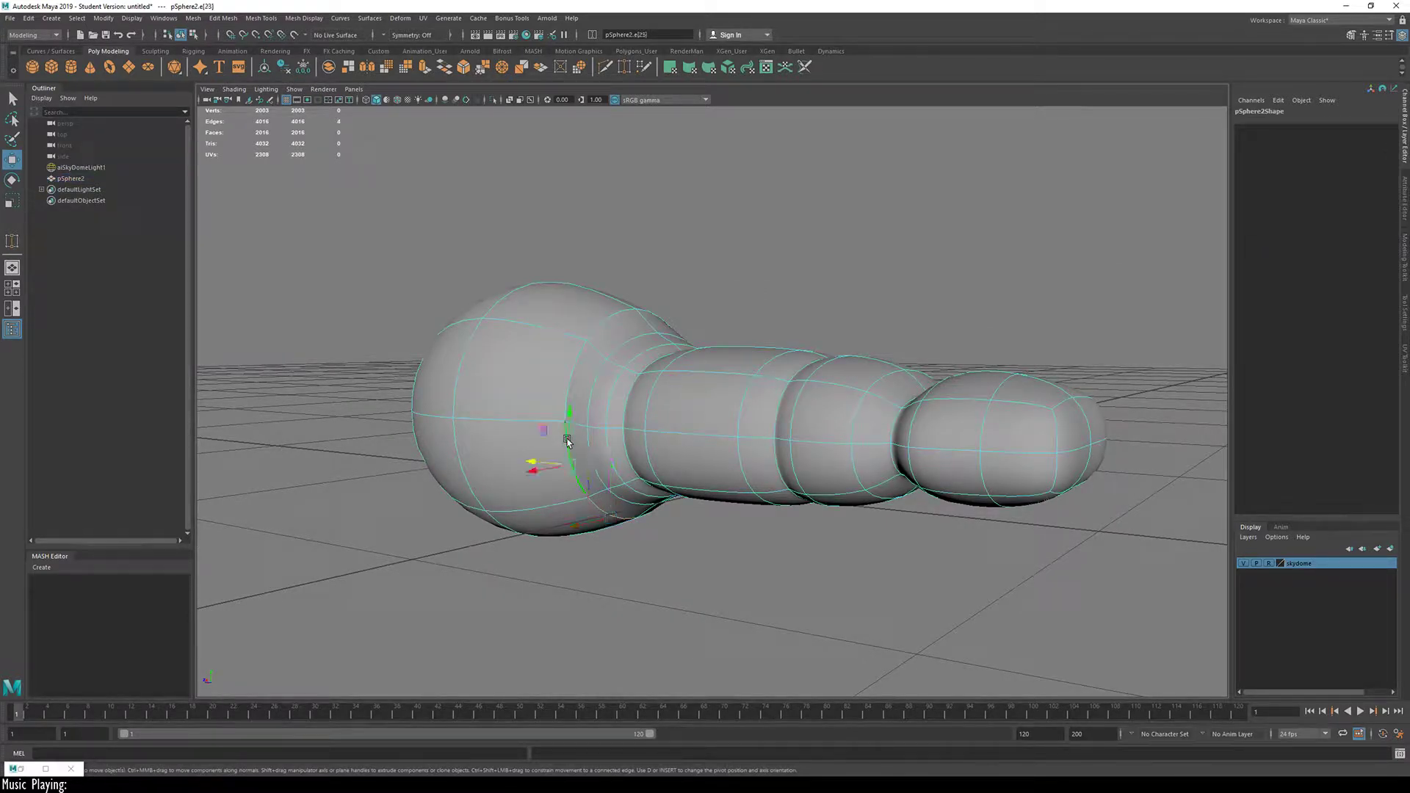
{"action": "left_click", "coordinate": [579, 376]}
{"action": "left_click_drag", "start_coordinate": [579, 377], "coordinate": [668, 454], "text": "alt"}
{"action": "middle_click_drag", "start_coordinate": [638, 443], "coordinate": [777, 472], "text": "alt"}
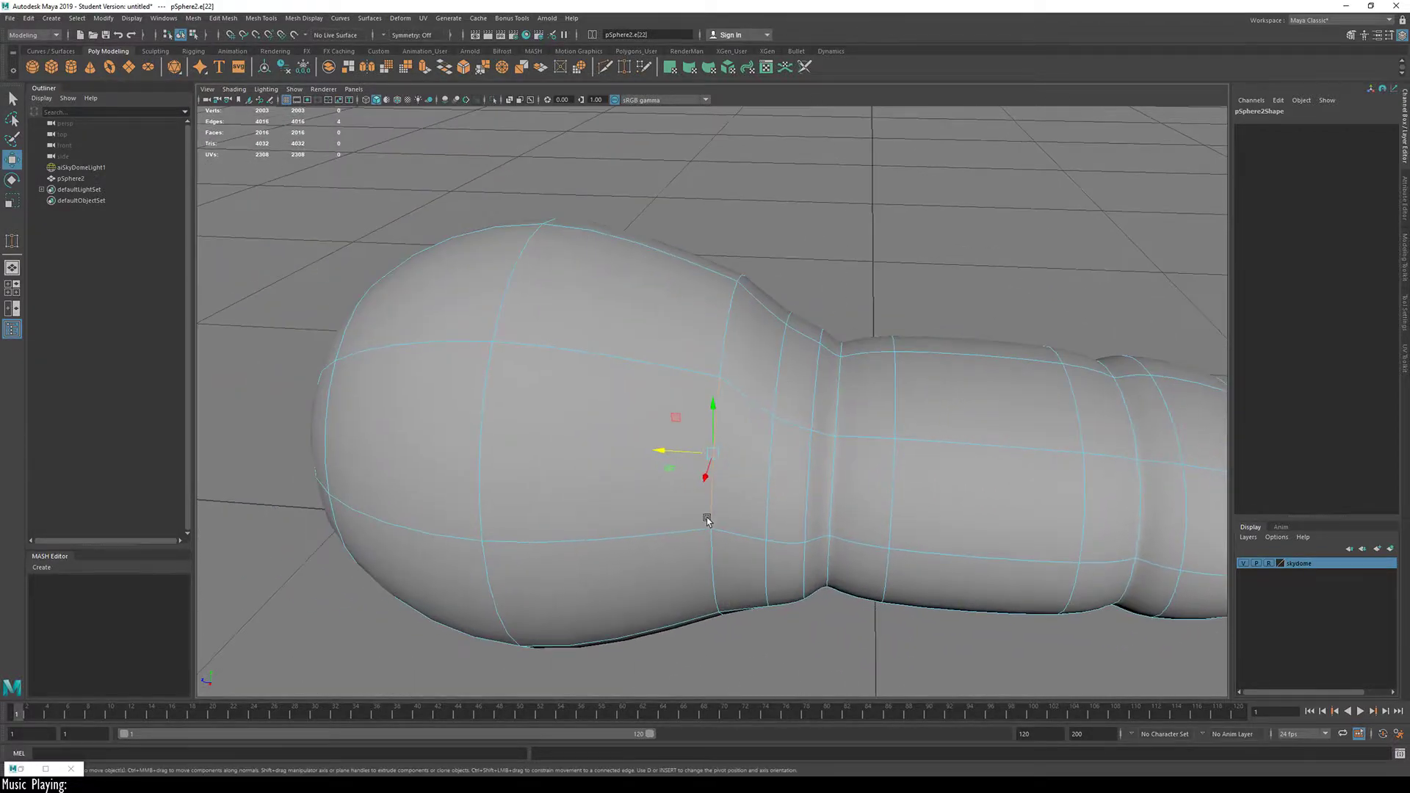
{"action": "left_click_drag", "start_coordinate": [707, 519], "coordinate": [619, 483], "text": "alt"}
Step: Check individual seam vertices between sphere and body by picking them one by one in unsmoothed display
{"action": "key", "text": "F9"}
{"action": "left_click", "coordinate": [705, 363]}
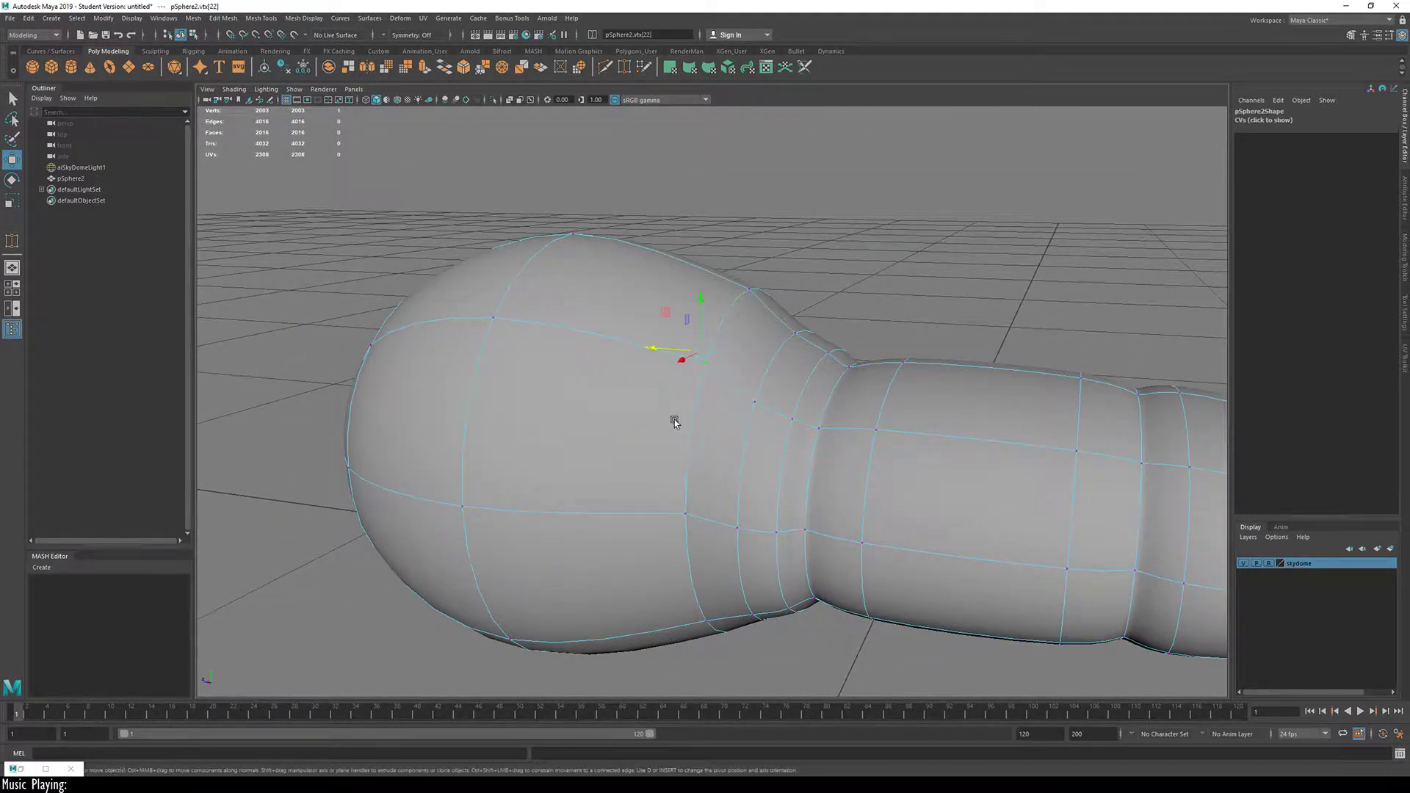
{"action": "left_click_drag", "start_coordinate": [673, 419], "coordinate": [714, 411], "text": "alt"}
{"action": "key", "text": "1"}
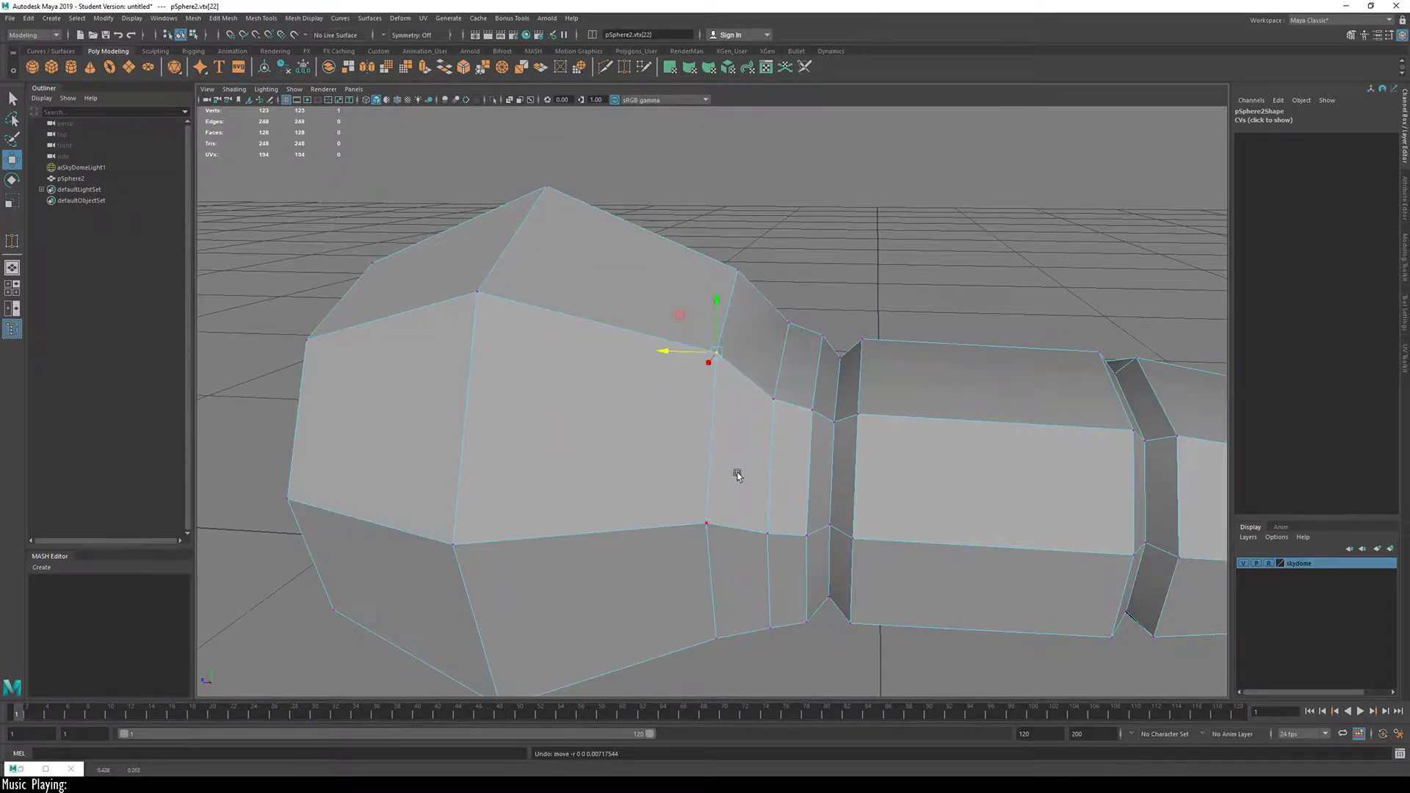
{"action": "left_click", "coordinate": [706, 529]}
{"action": "left_click_drag", "start_coordinate": [781, 567], "coordinate": [707, 480], "text": "alt"}
{"action": "left_click", "coordinate": [697, 621]}
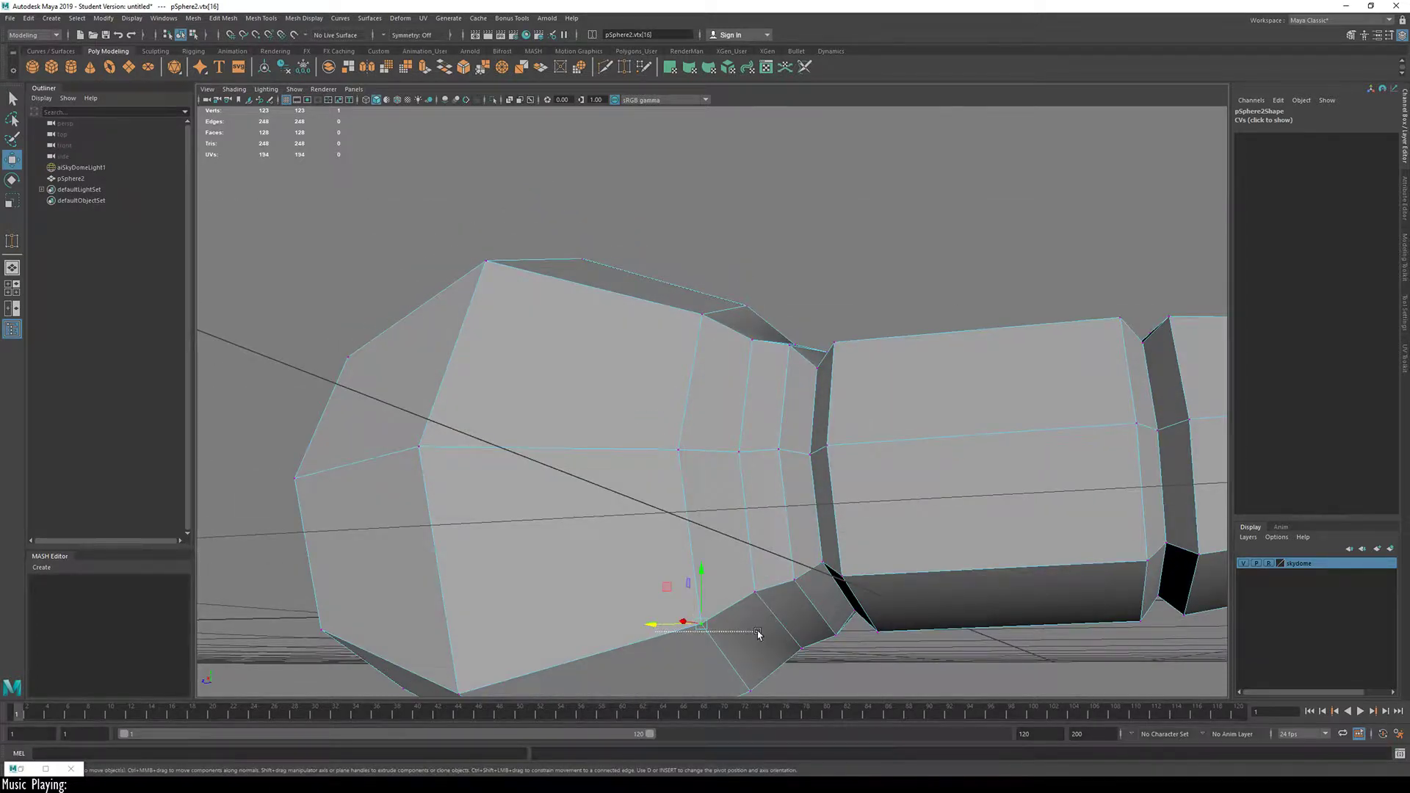
{"action": "left_click_drag", "start_coordinate": [758, 633], "coordinate": [681, 488]}
{"action": "left_click", "coordinate": [703, 625]}
Step: Try moving two neighbouring seam vertices on the underside freely, undoing each move
{"action": "left_click", "coordinate": [665, 501]}
{"action": "mouse_move", "coordinate": [823, 530]}
{"action": "middle_mouse_down"}
{"action": "mouse_move", "coordinate": [686, 570]}
{"action": "mouse_move", "coordinate": [806, 514]}
{"action": "middle_mouse_up"}
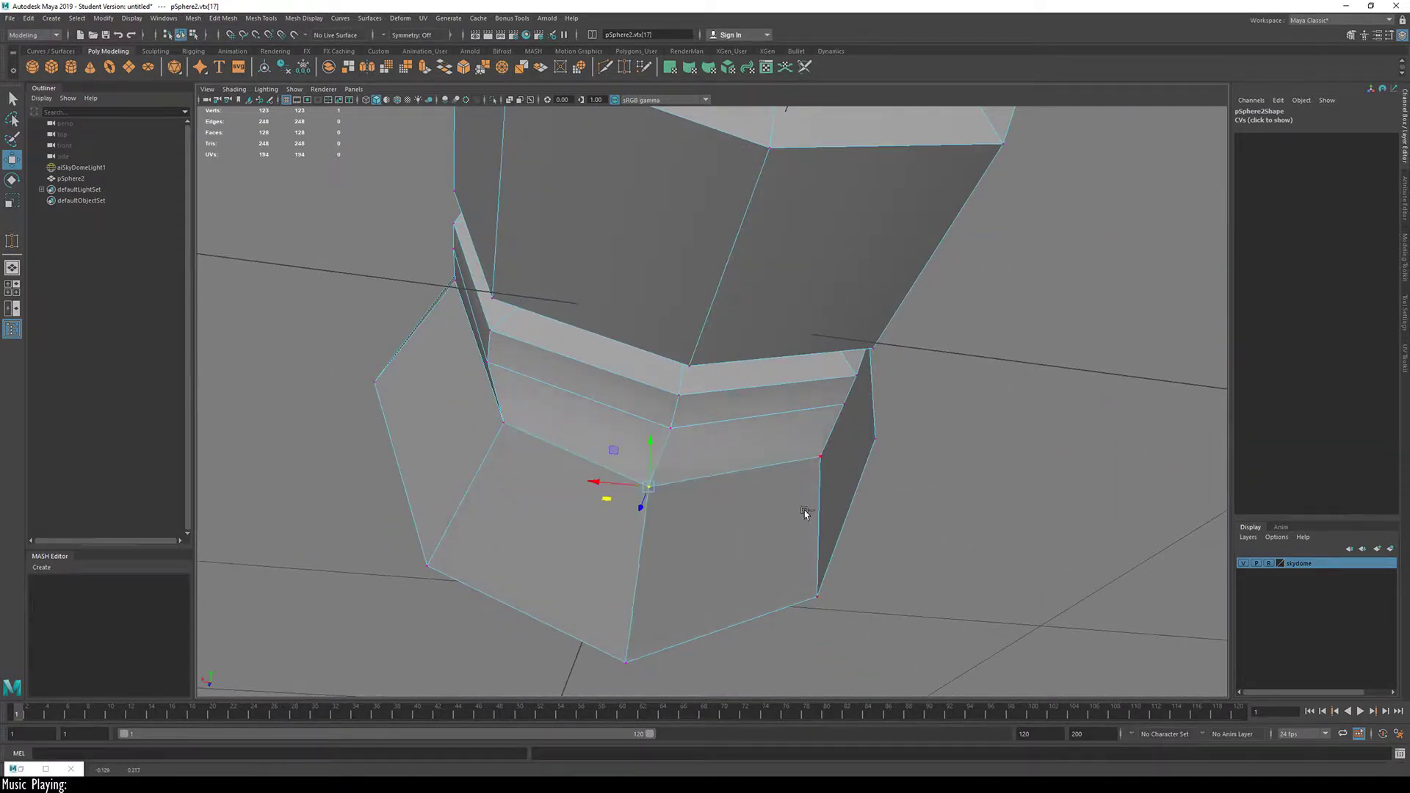
{"action": "key", "text": "ctrl+z"}
{"action": "left_click", "coordinate": [822, 456]}
{"action": "left_click_drag", "start_coordinate": [846, 484], "coordinate": [633, 551], "text": "alt"}
{"action": "mouse_move", "coordinate": [887, 511]}
{"action": "middle_mouse_down"}
{"action": "mouse_move", "coordinate": [856, 497]}
{"action": "mouse_move", "coordinate": [987, 580]}
{"action": "mouse_move", "coordinate": [818, 498]}
{"action": "mouse_move", "coordinate": [888, 485]}
{"action": "mouse_move", "coordinate": [882, 504]}
{"action": "middle_mouse_up"}
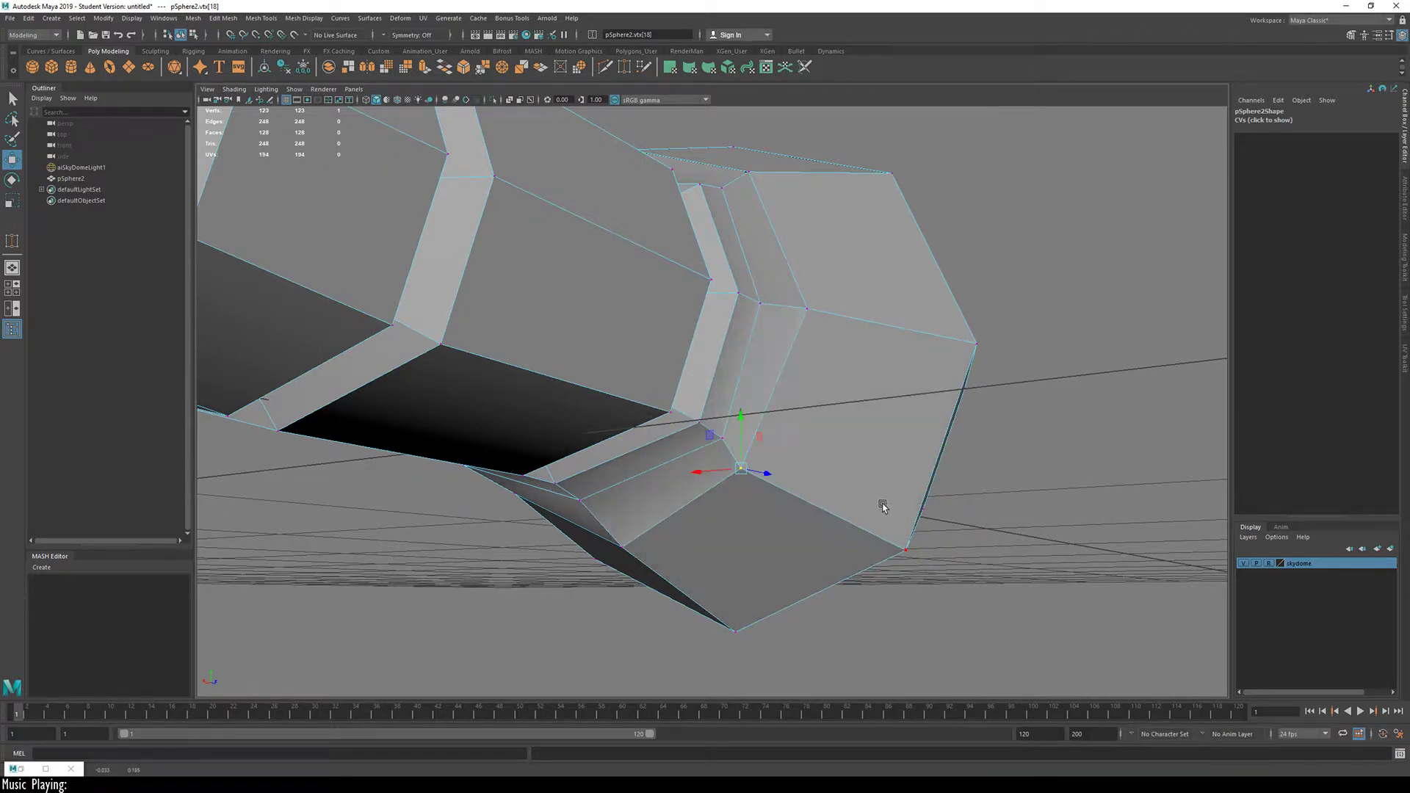
{"action": "key", "text": "ctrl+z"}
Step: Compare smoothed and unsmoothed display, and select the edges along the seam between sphere and body, excluding the sphere's other edges
{"action": "left_click_drag", "start_coordinate": [860, 390], "coordinate": [713, 410], "text": "alt"}
{"action": "key", "text": "3"}
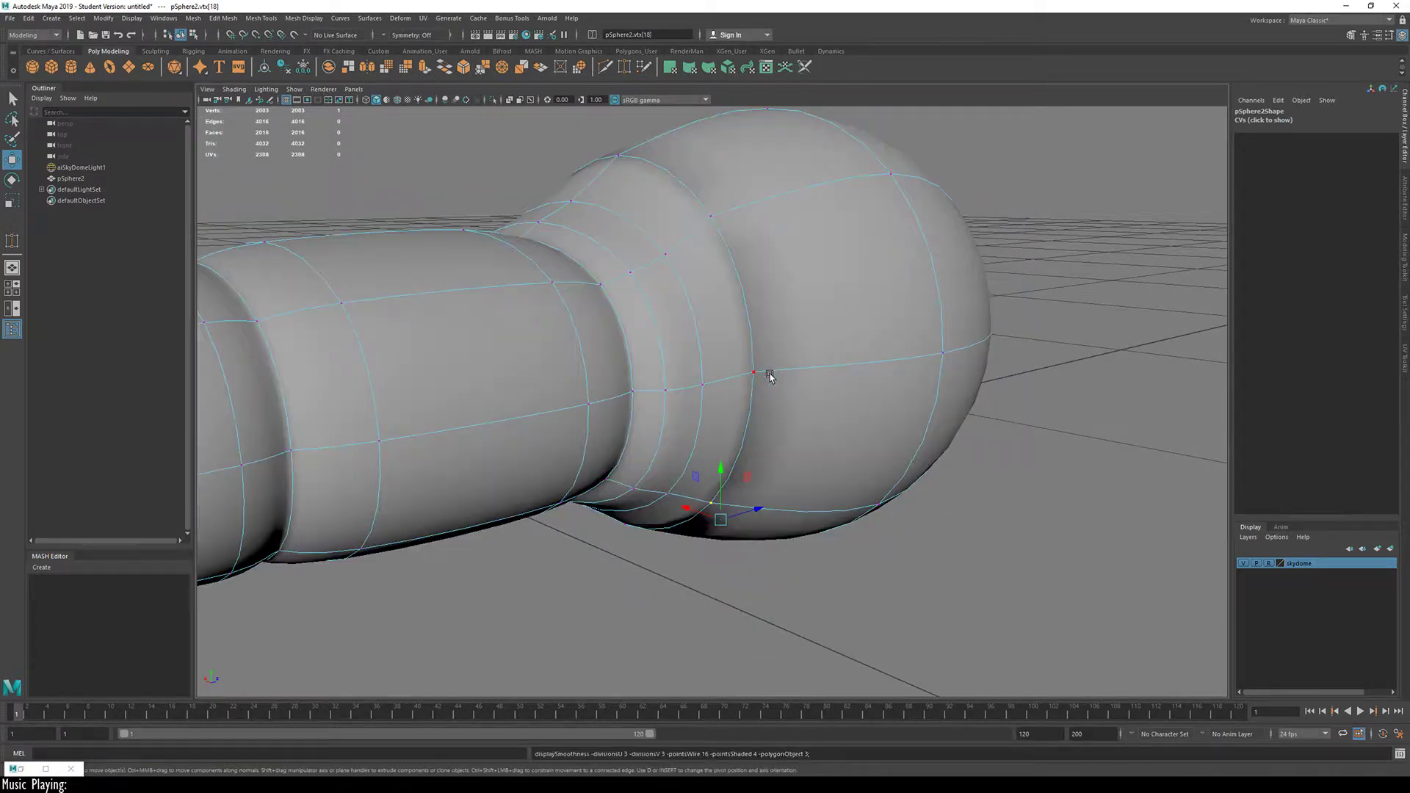
{"action": "key", "text": "1"}
{"action": "left_click_drag", "start_coordinate": [556, 318], "coordinate": [818, 336], "text": "alt"}
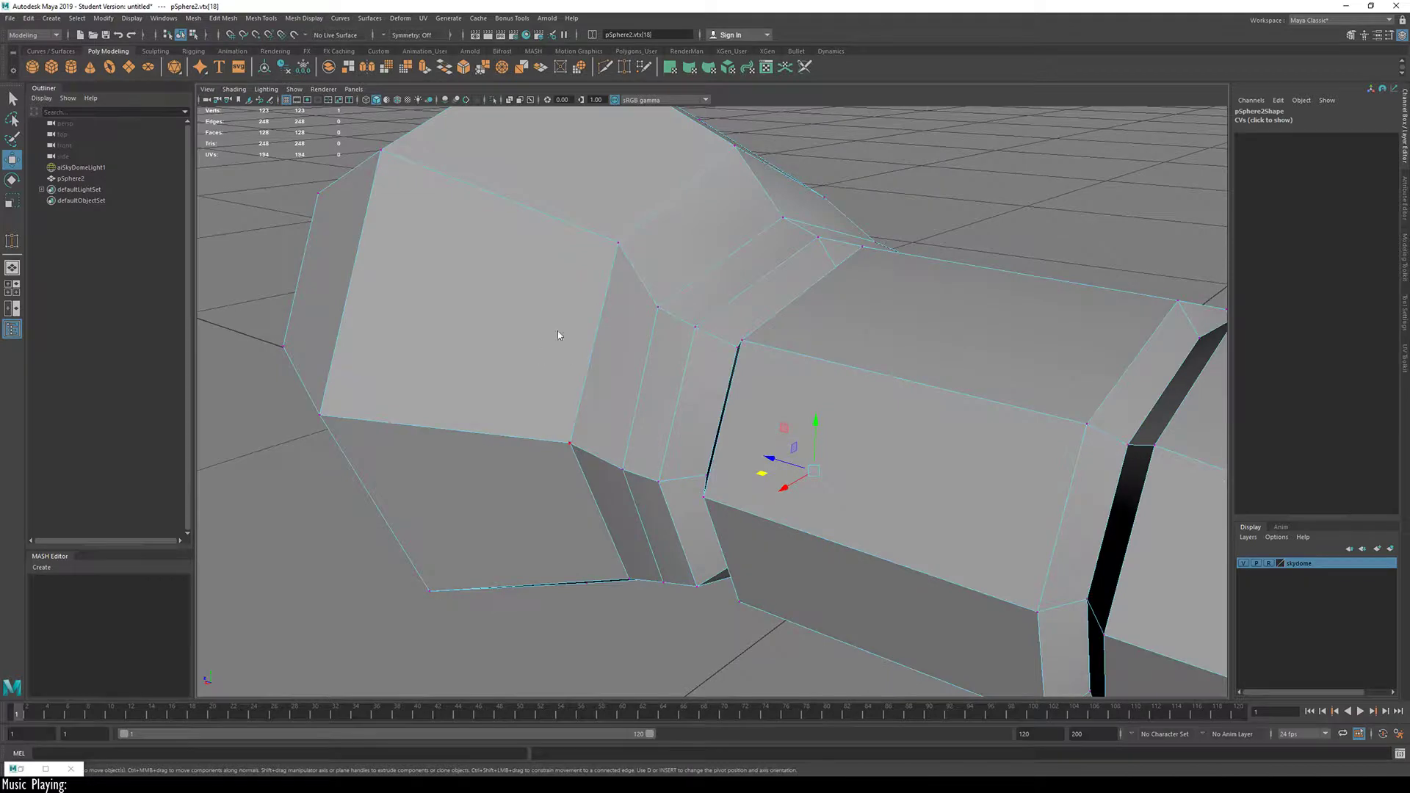
{"action": "key", "text": "F10"}
{"action": "left_click", "coordinate": [598, 327]}
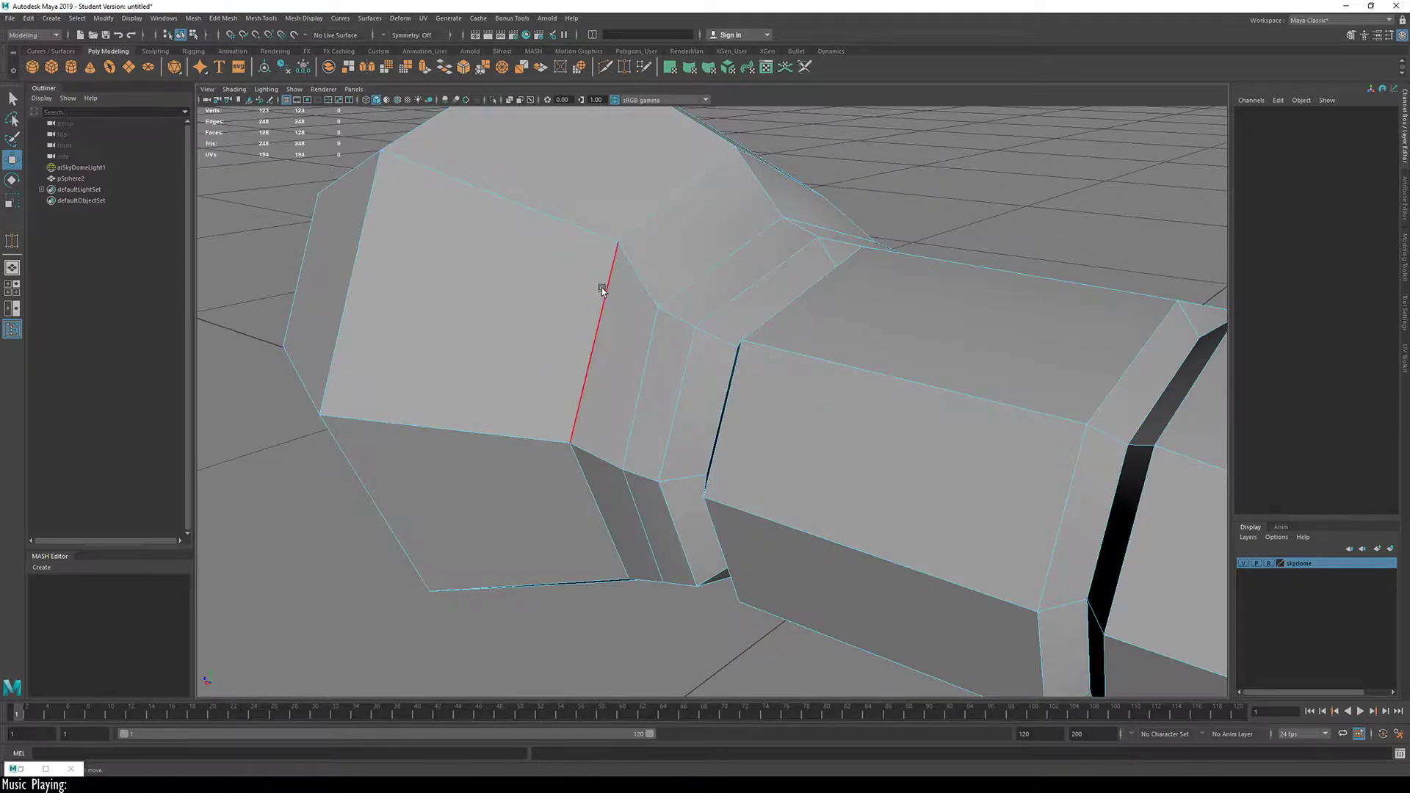
{"action": "left_click_drag", "start_coordinate": [589, 366], "coordinate": [754, 461], "text": "alt"}
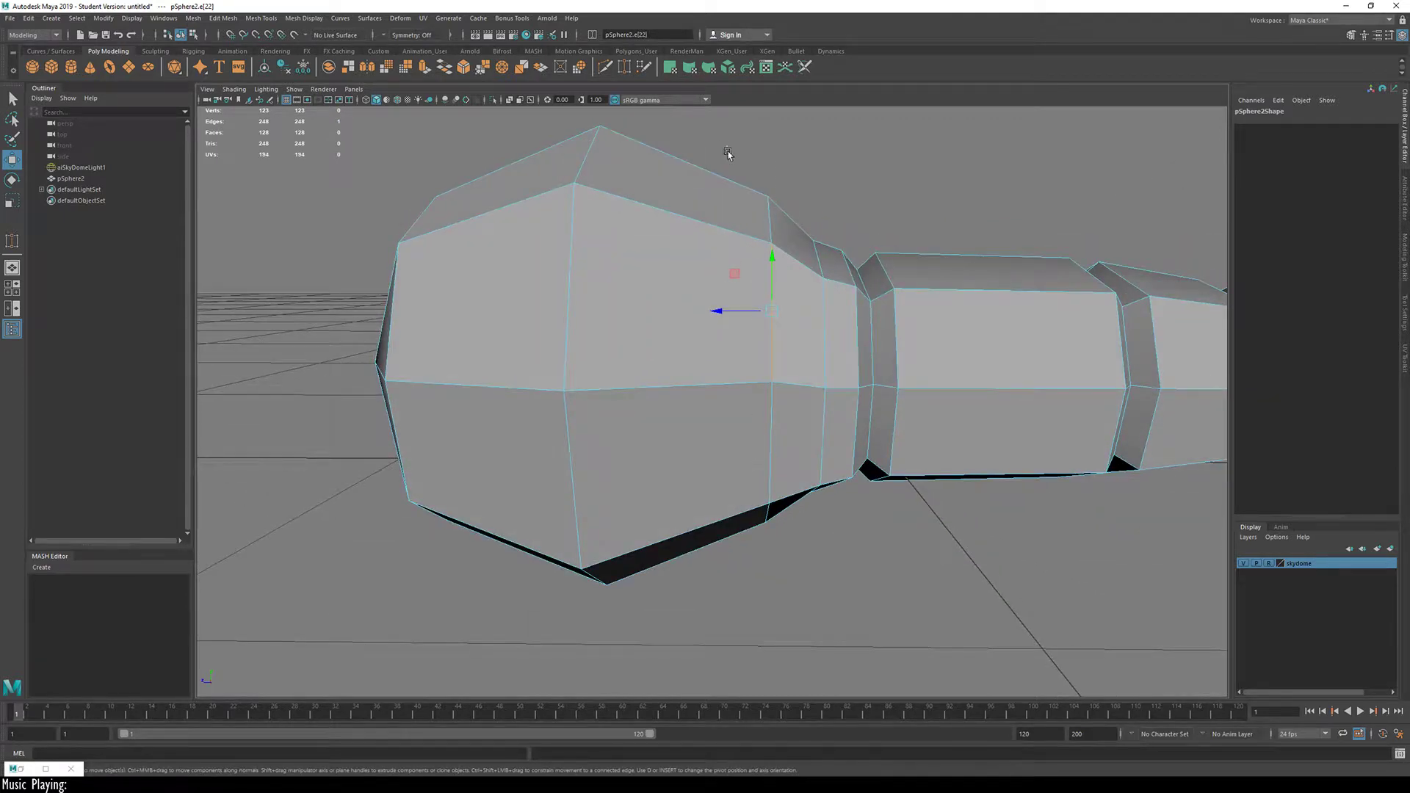
{"action": "left_click_drag", "start_coordinate": [728, 154], "coordinate": [817, 610]}
{"action": "left_click_drag", "start_coordinate": [847, 301], "coordinate": [778, 593]}
{"action": "left_click_drag", "start_coordinate": [574, 114], "coordinate": [699, 602], "text": "ctrl"}
{"action": "left_click_drag", "start_coordinate": [869, 507], "coordinate": [692, 257], "text": "alt"}
Step: Try moving a single edge near the seam along Z, and undo back to the full seam edge selection
{"action": "key", "text": "3"}
{"action": "left_click", "coordinate": [716, 360]}
{"action": "key", "text": "1"}
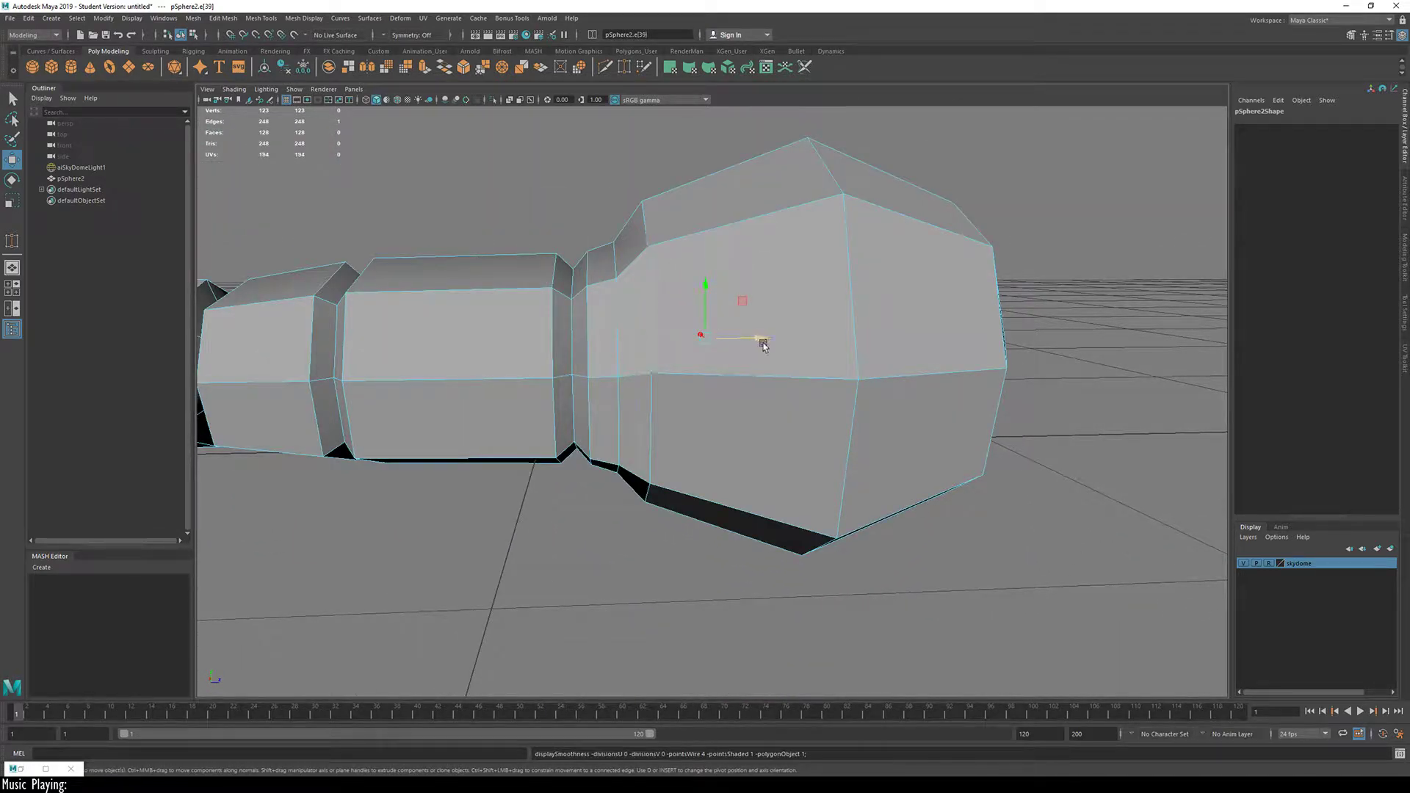
{"action": "left_click_drag", "start_coordinate": [762, 338], "coordinate": [821, 337]}
{"action": "key", "text": "ctrl+z"}
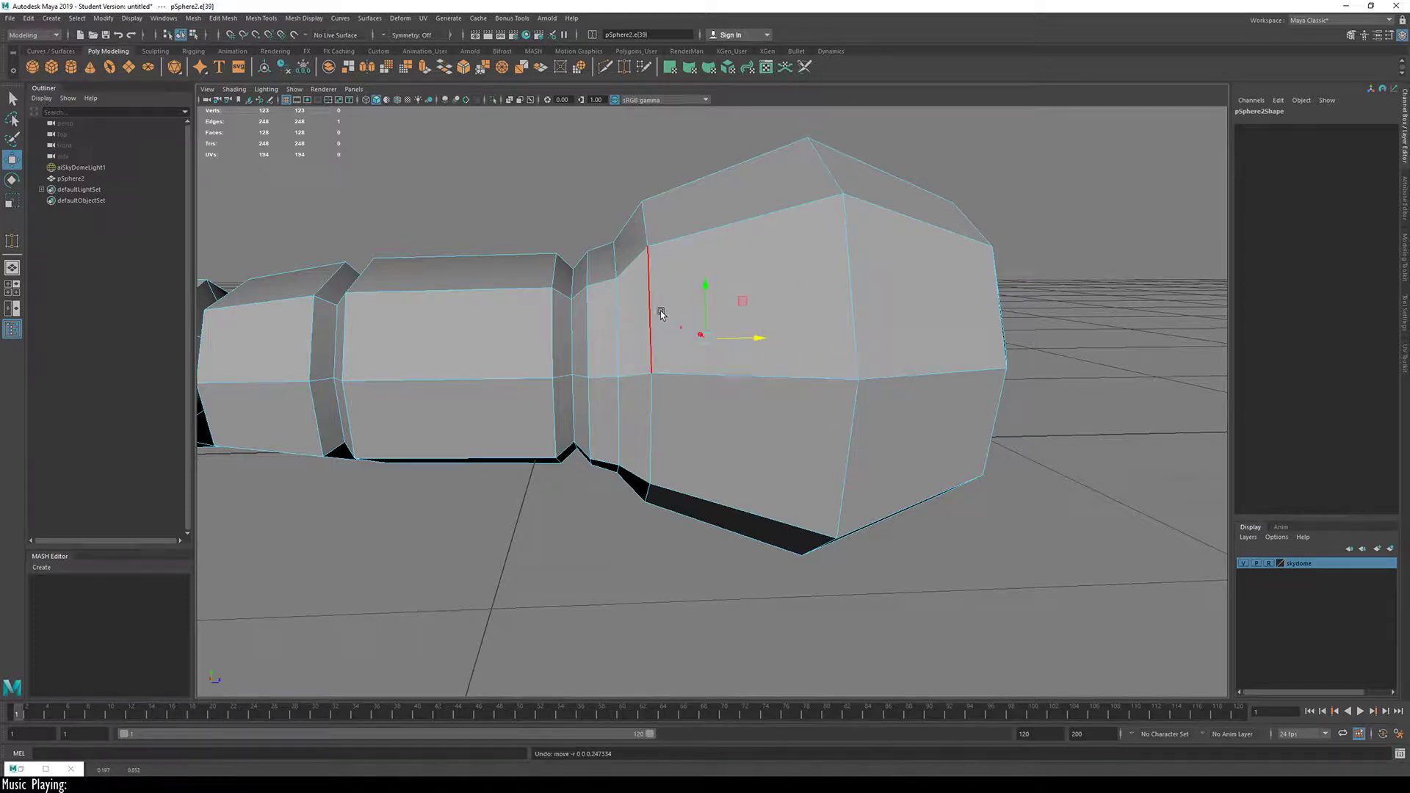
{"action": "key", "text": "ctrl+z"}
{"action": "key", "text": "ctrl+z"}
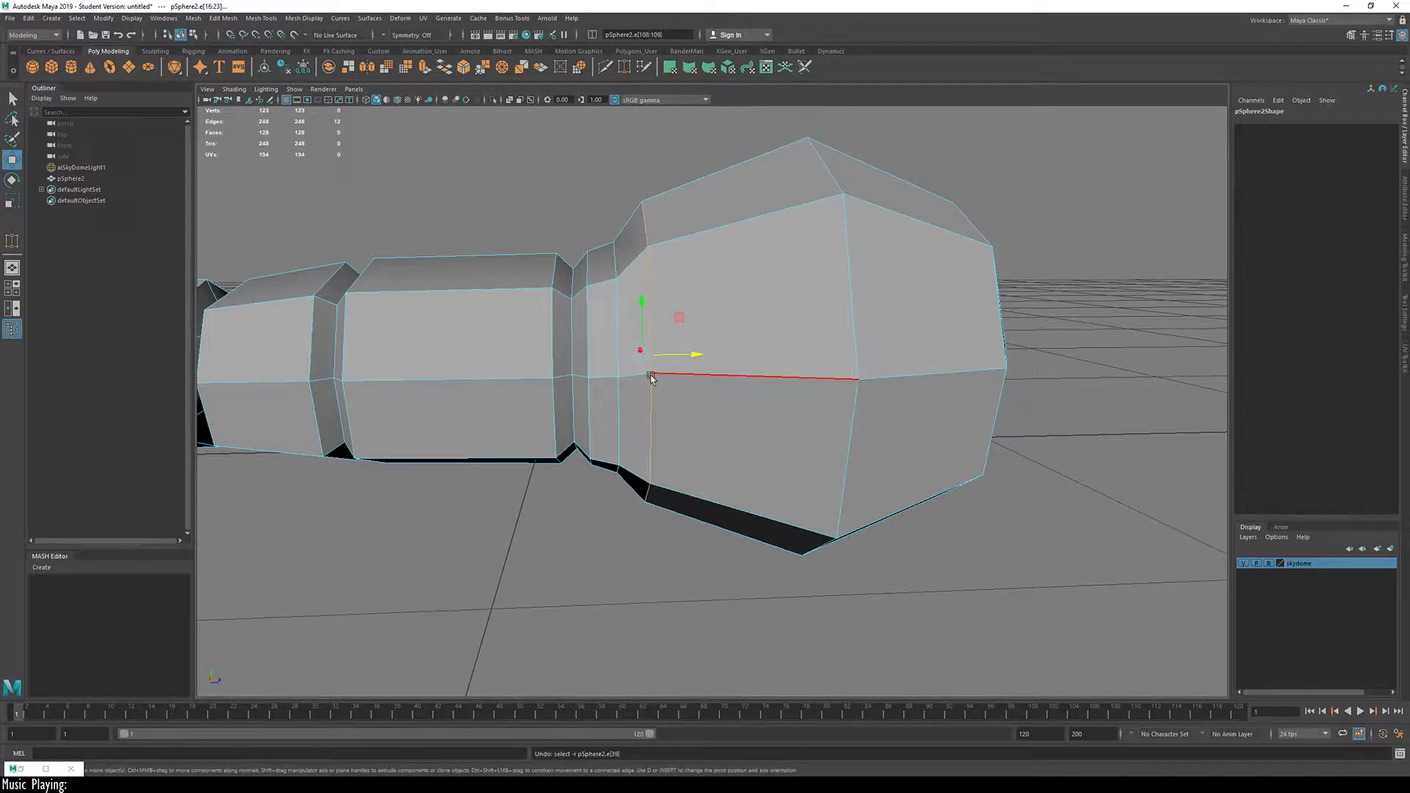
Step: Try moving the selected seam edges along Z towards the sphere in smoothed display, and undo the move
{"action": "left_click_drag", "start_coordinate": [687, 359], "coordinate": [794, 448]}
{"action": "key", "text": "3"}
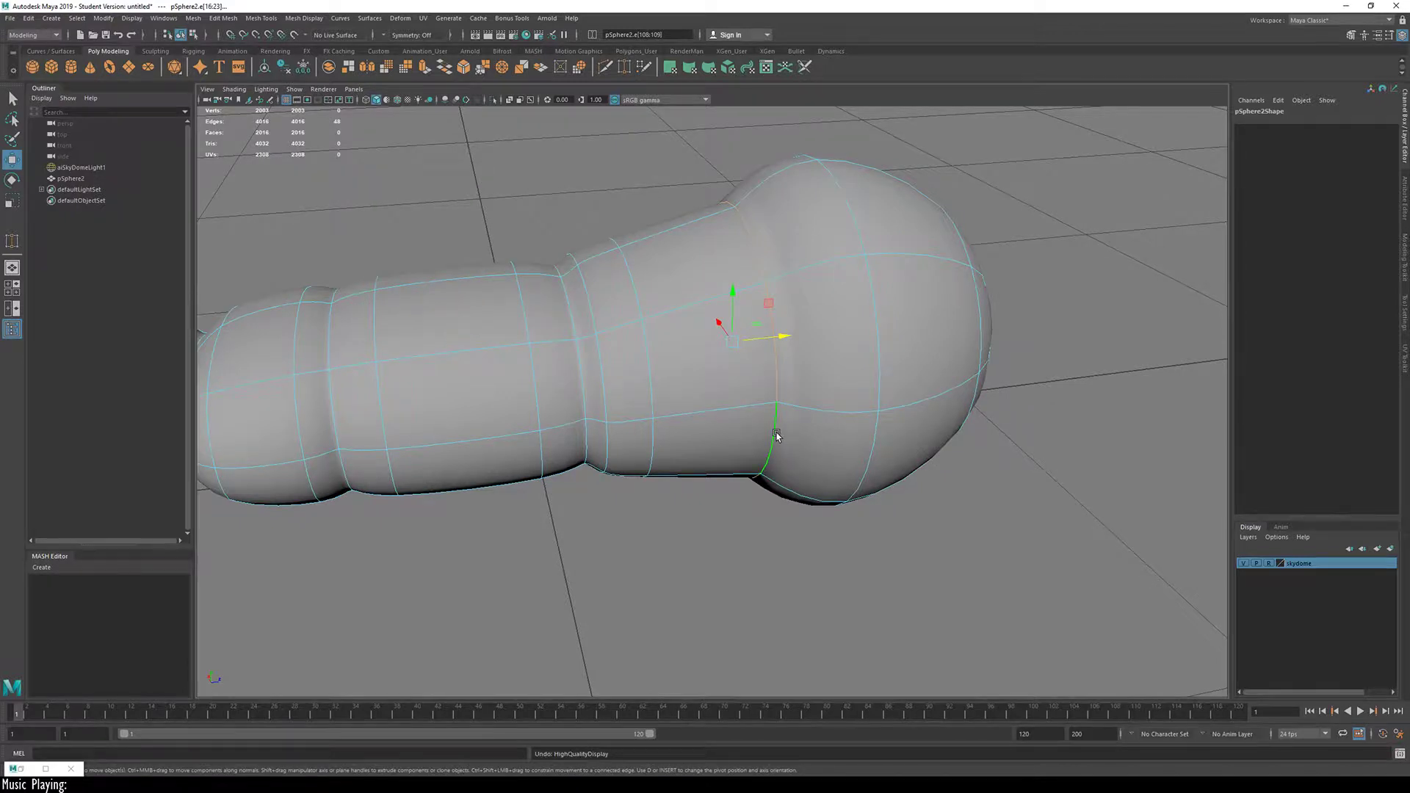
{"action": "key", "text": "ctrl+z"}
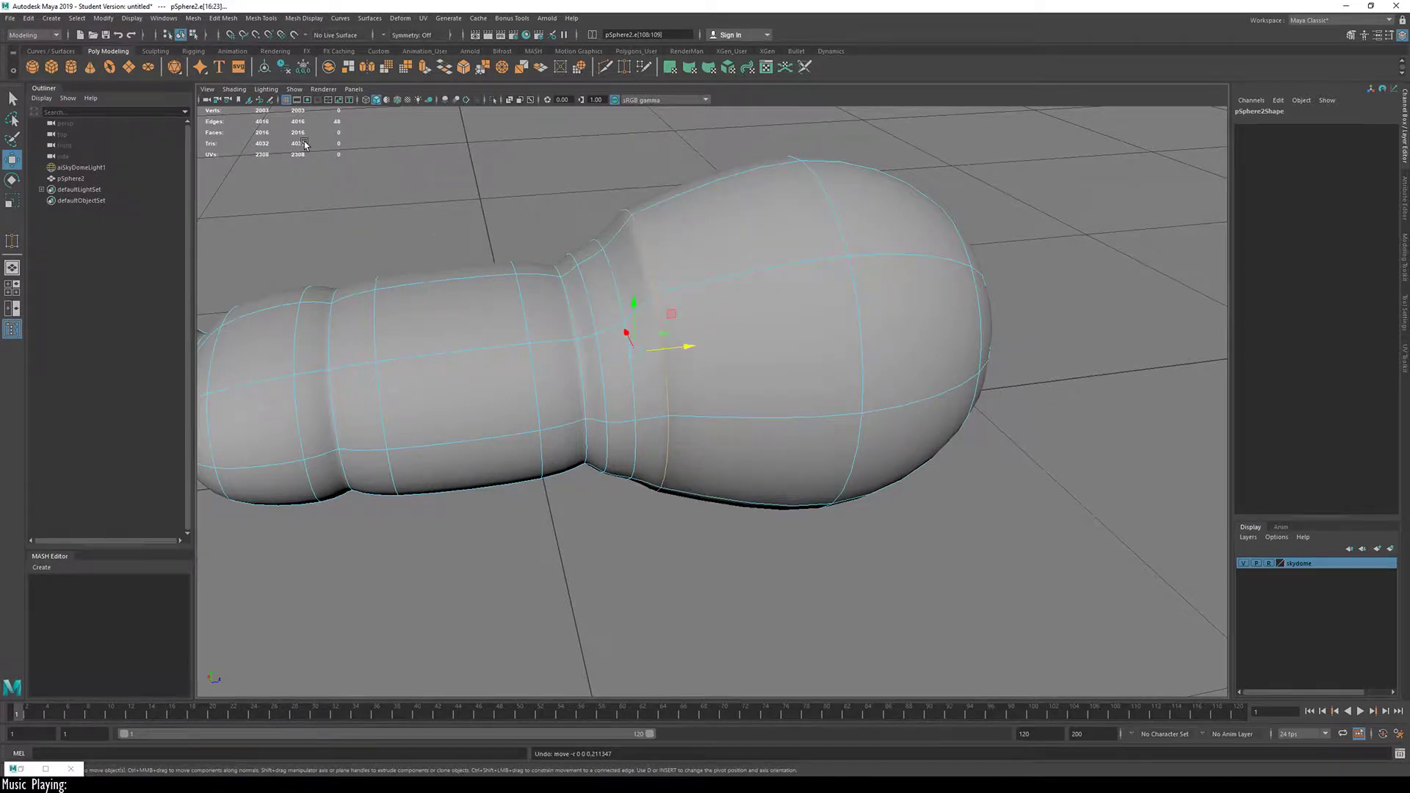
Step: Apply Soften Edge to the selected seam edges between the sphere and the body
{"action": "left_click", "coordinate": [304, 18]}
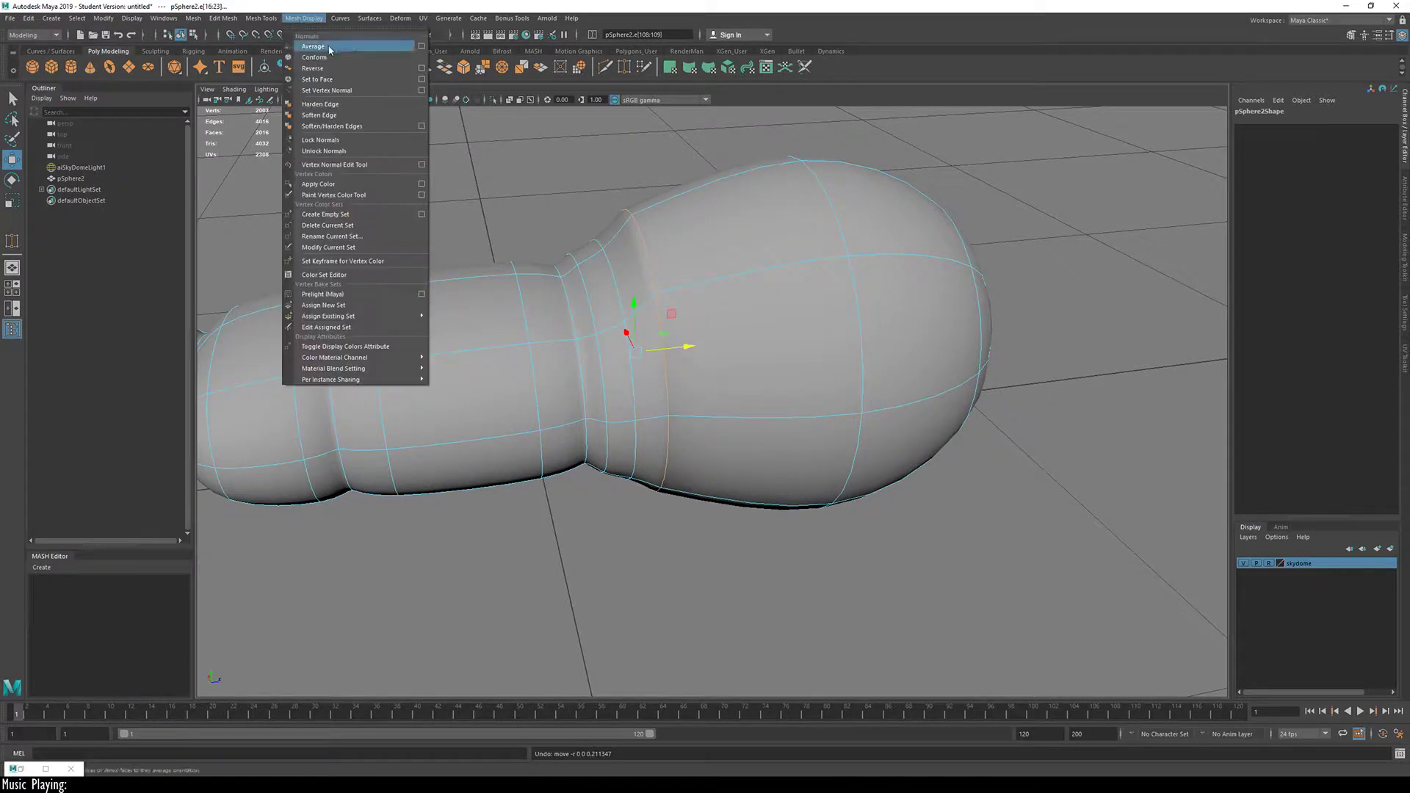
{"action": "left_click", "coordinate": [382, 114]}
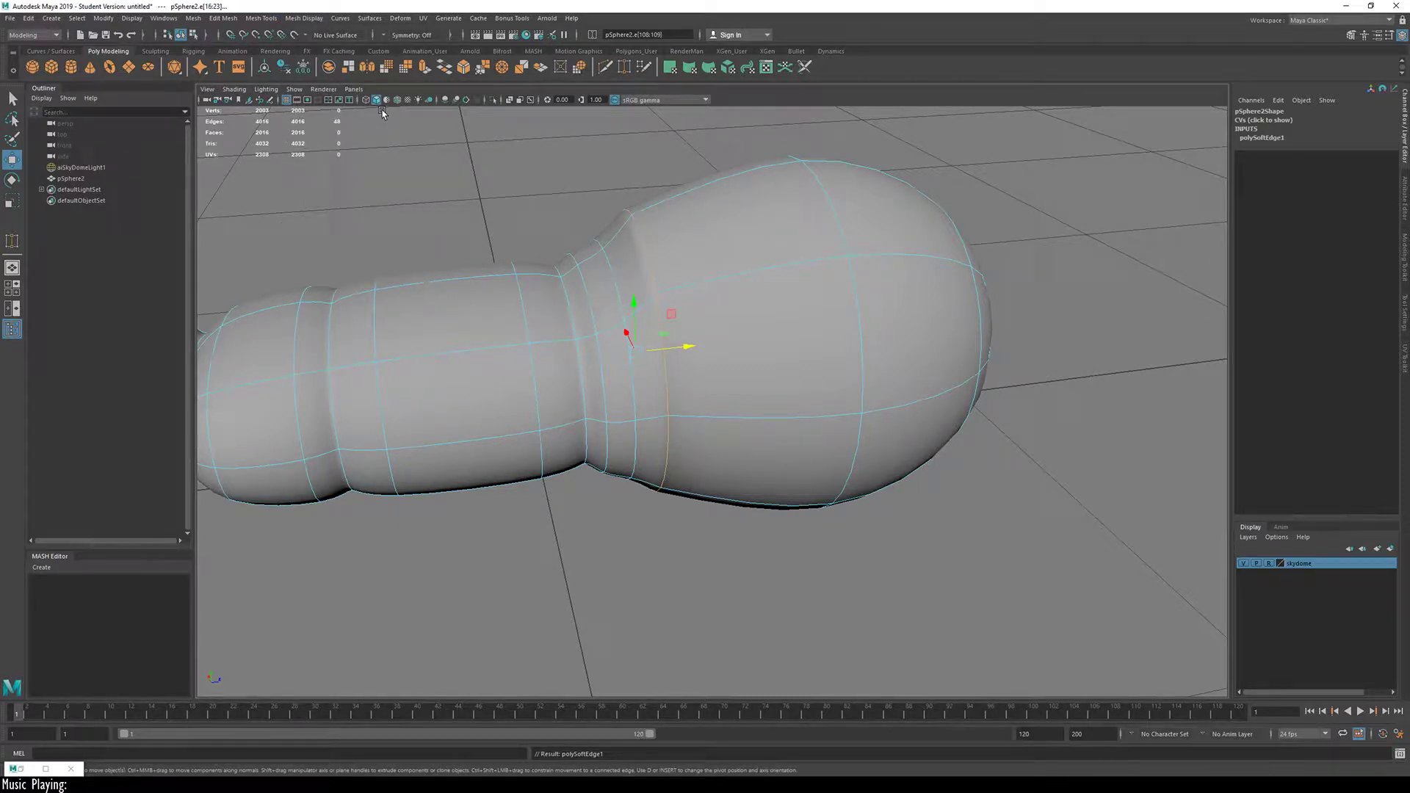
{"action": "left_click", "coordinate": [304, 19]}
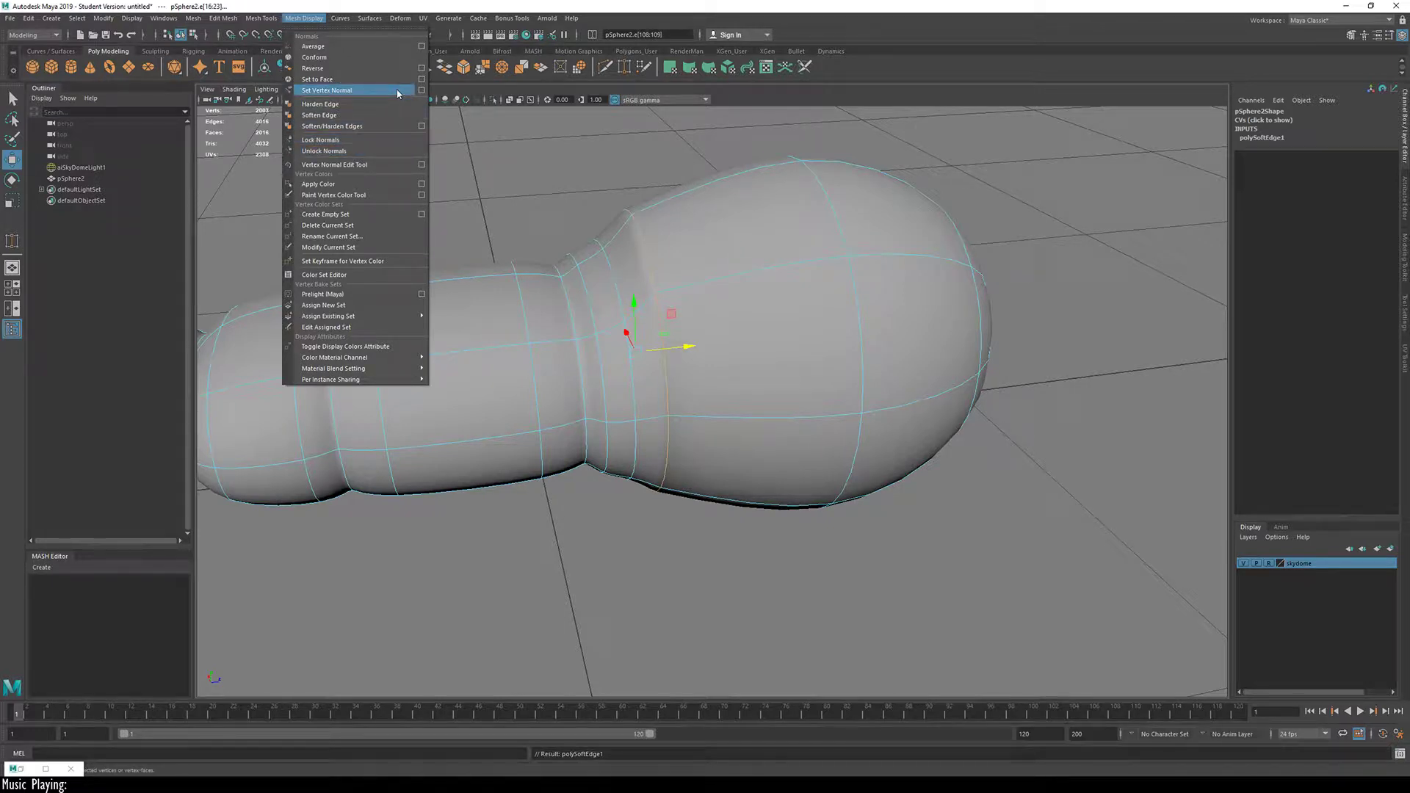
{"action": "left_click", "coordinate": [421, 90]}
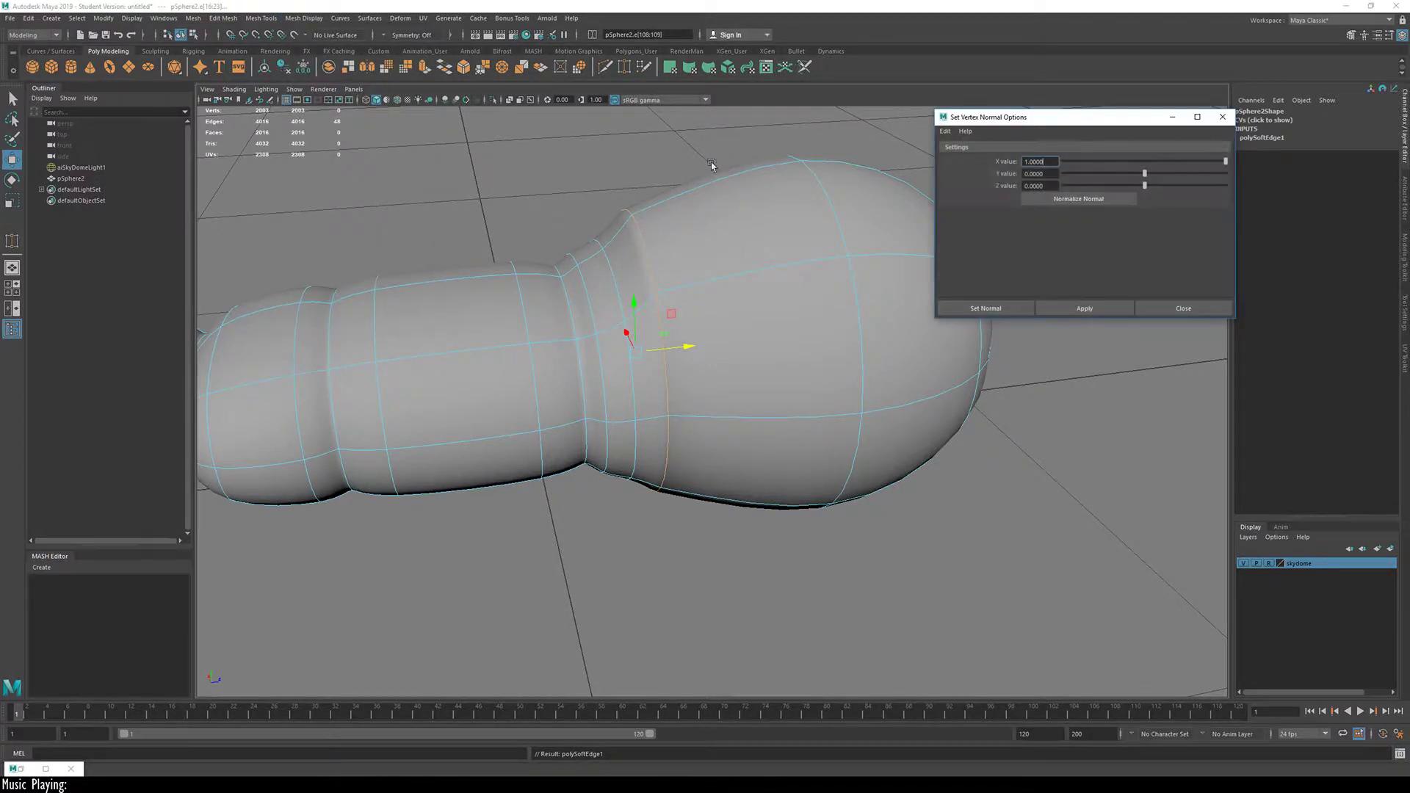
{"action": "left_click", "coordinate": [1166, 304]}
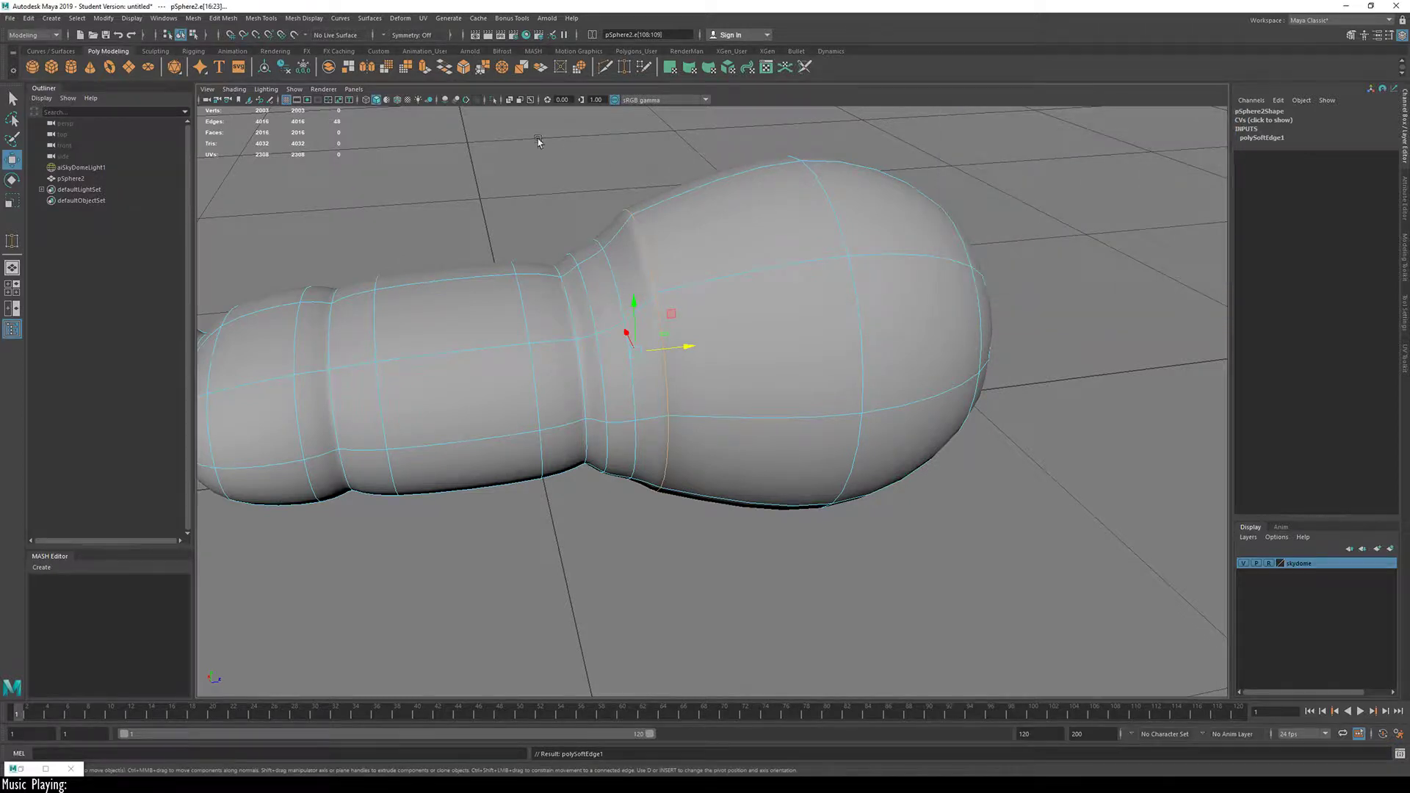
Step: Apply Soften/Harden Edges to the selected seam edges with an angle of 30
{"action": "left_click", "coordinate": [326, 20]}
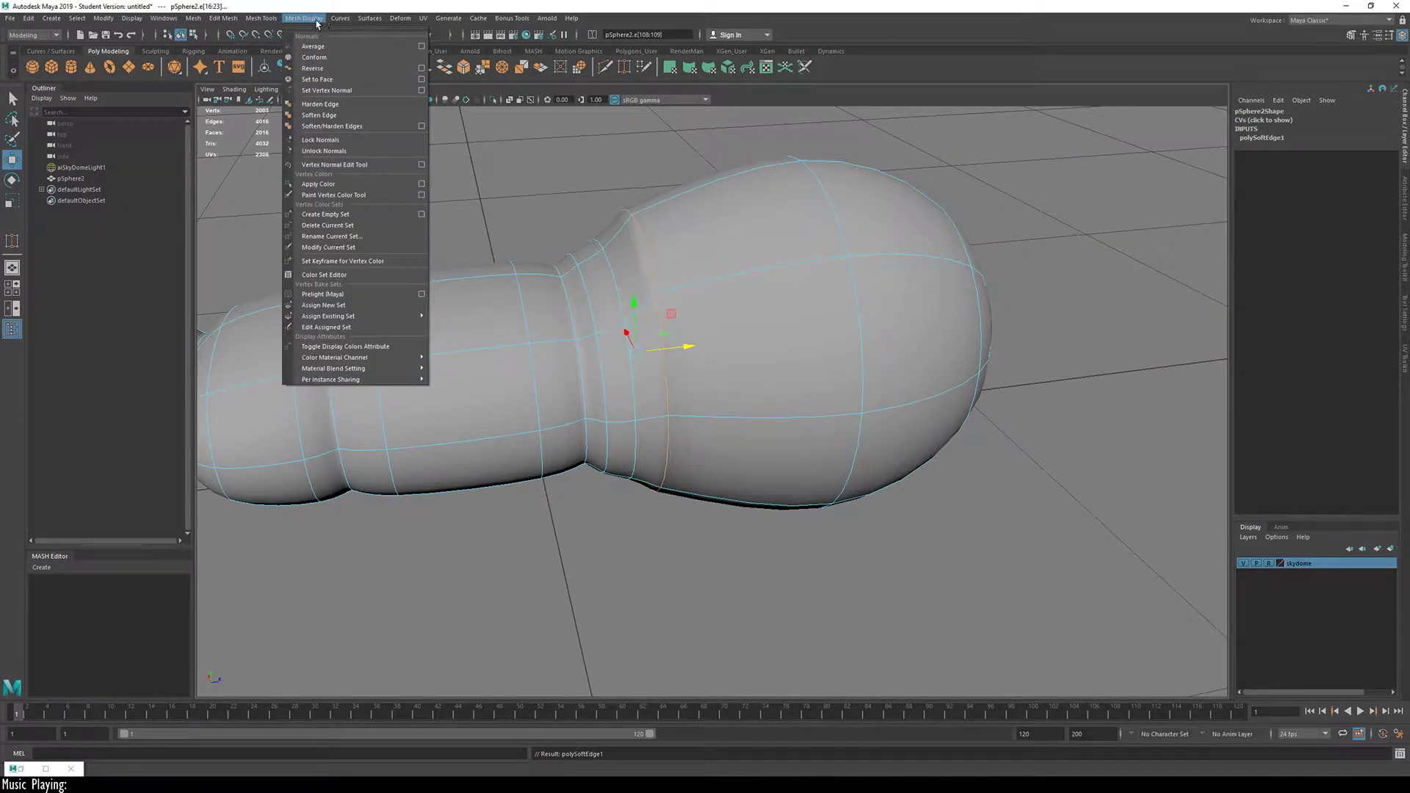
{"action": "left_click", "coordinate": [422, 126]}
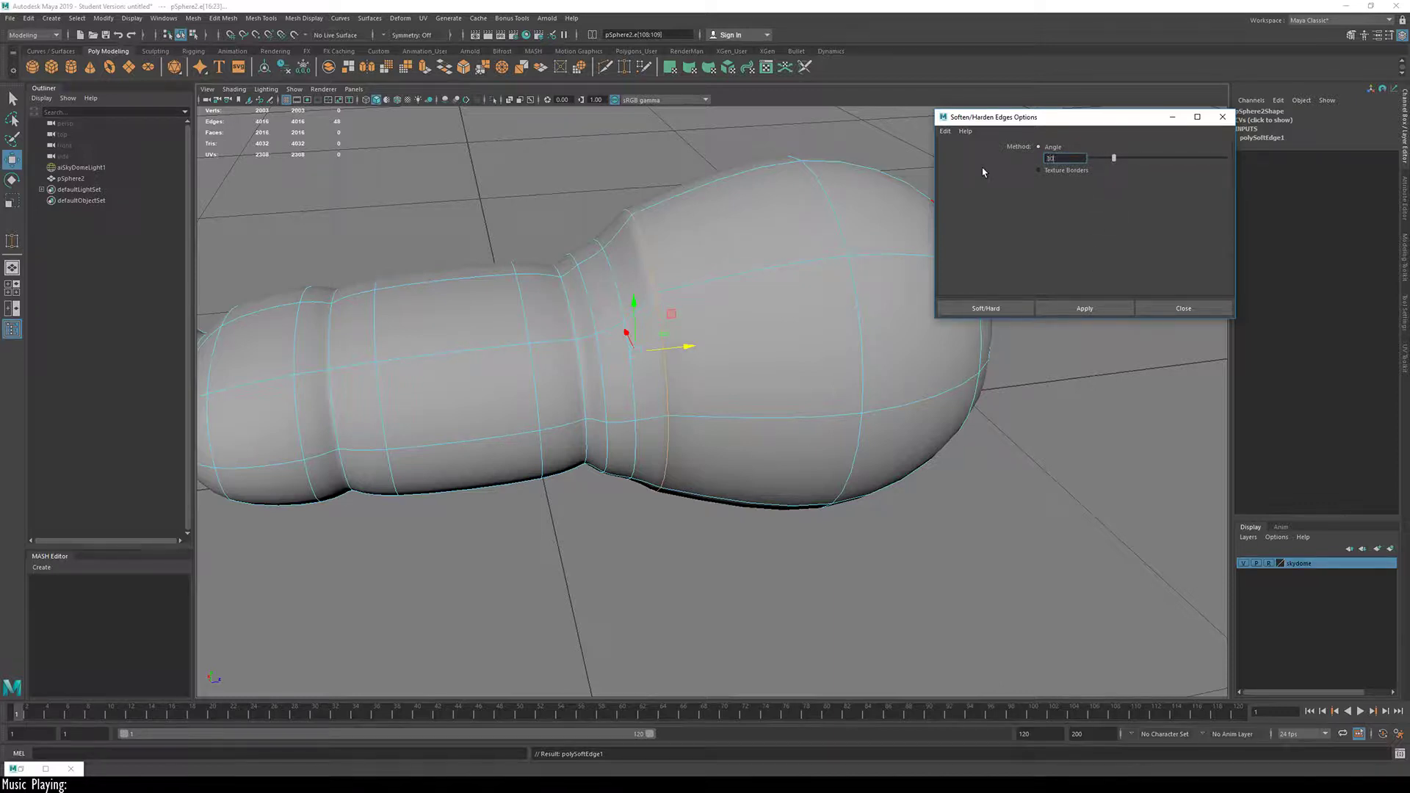
{"action": "left_click", "coordinate": [1017, 310]}
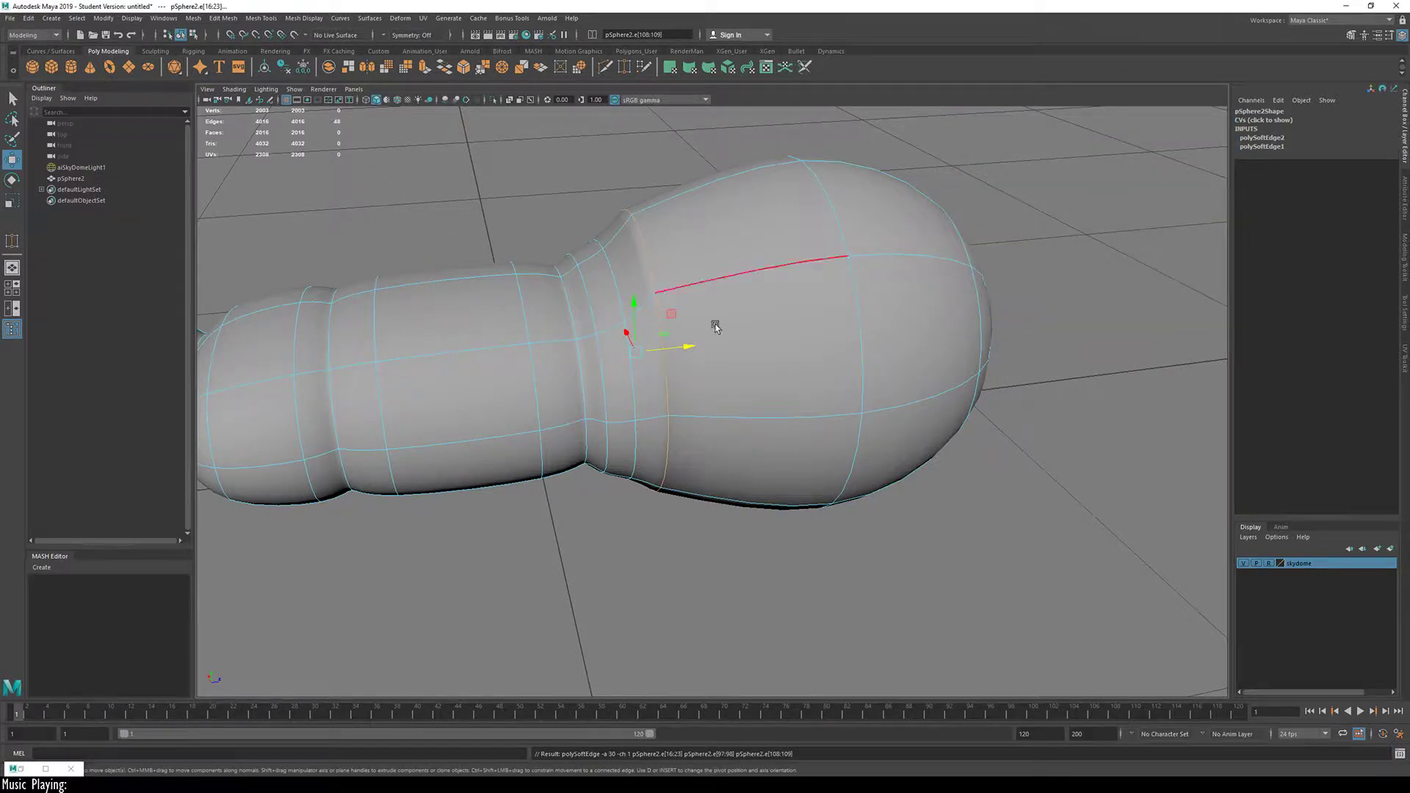
Step: Return to object mode and try deleting the mesh's history, undoing each deletion to compare the shading at the seam
{"action": "key", "text": "F8"}
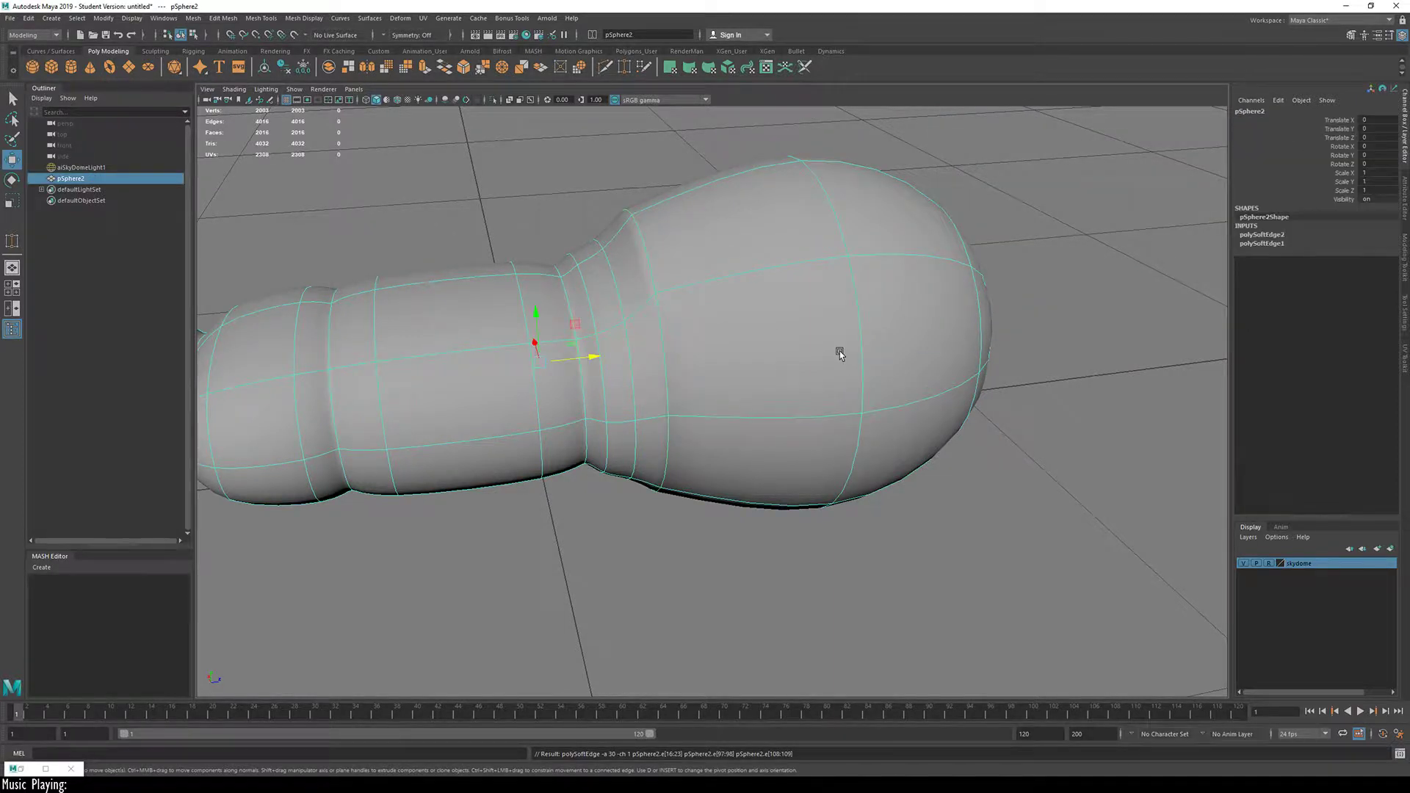
{"action": "key", "text": "alt+shift+d"}
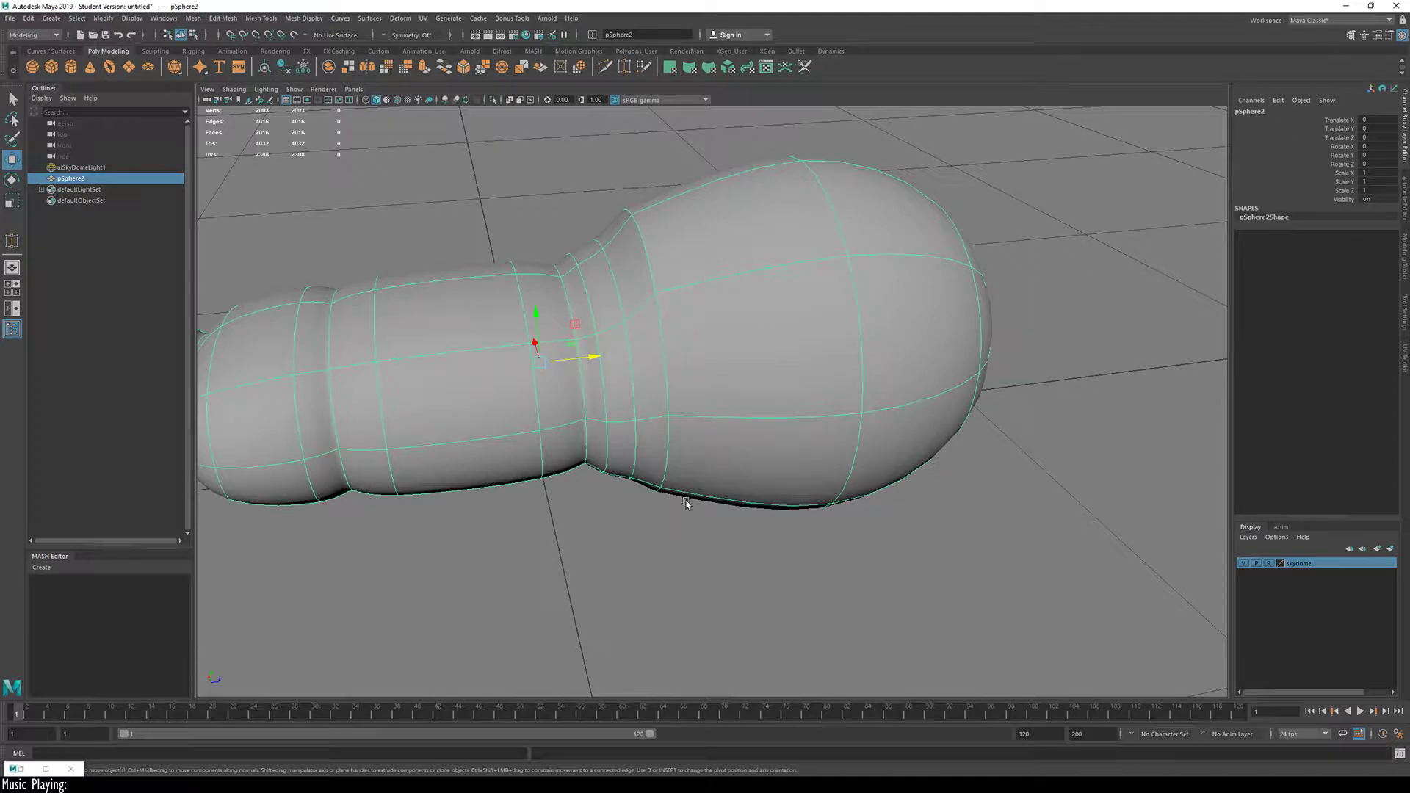
{"action": "key", "text": "ctrl+z"}
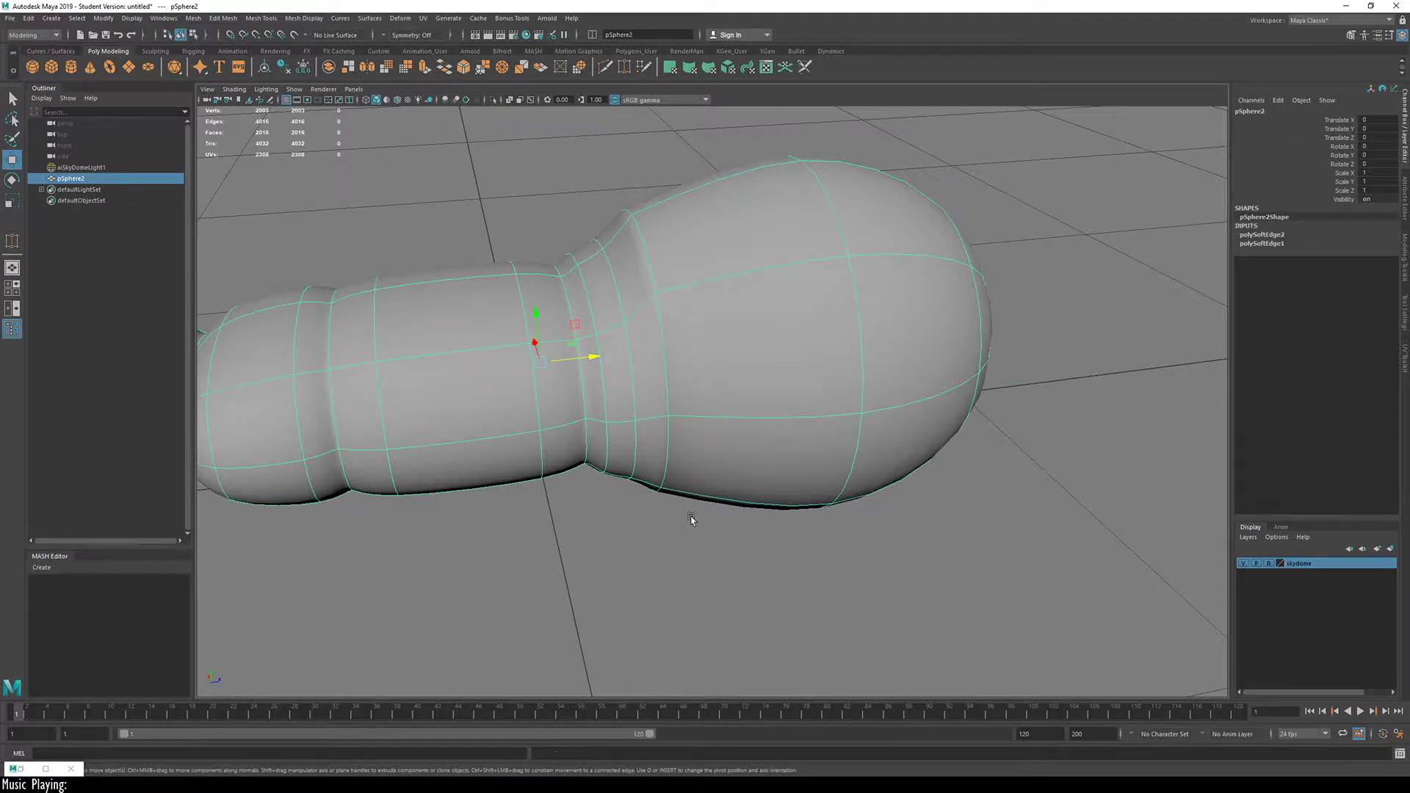
{"action": "left_click_drag", "start_coordinate": [692, 519], "coordinate": [807, 454], "text": "alt"}
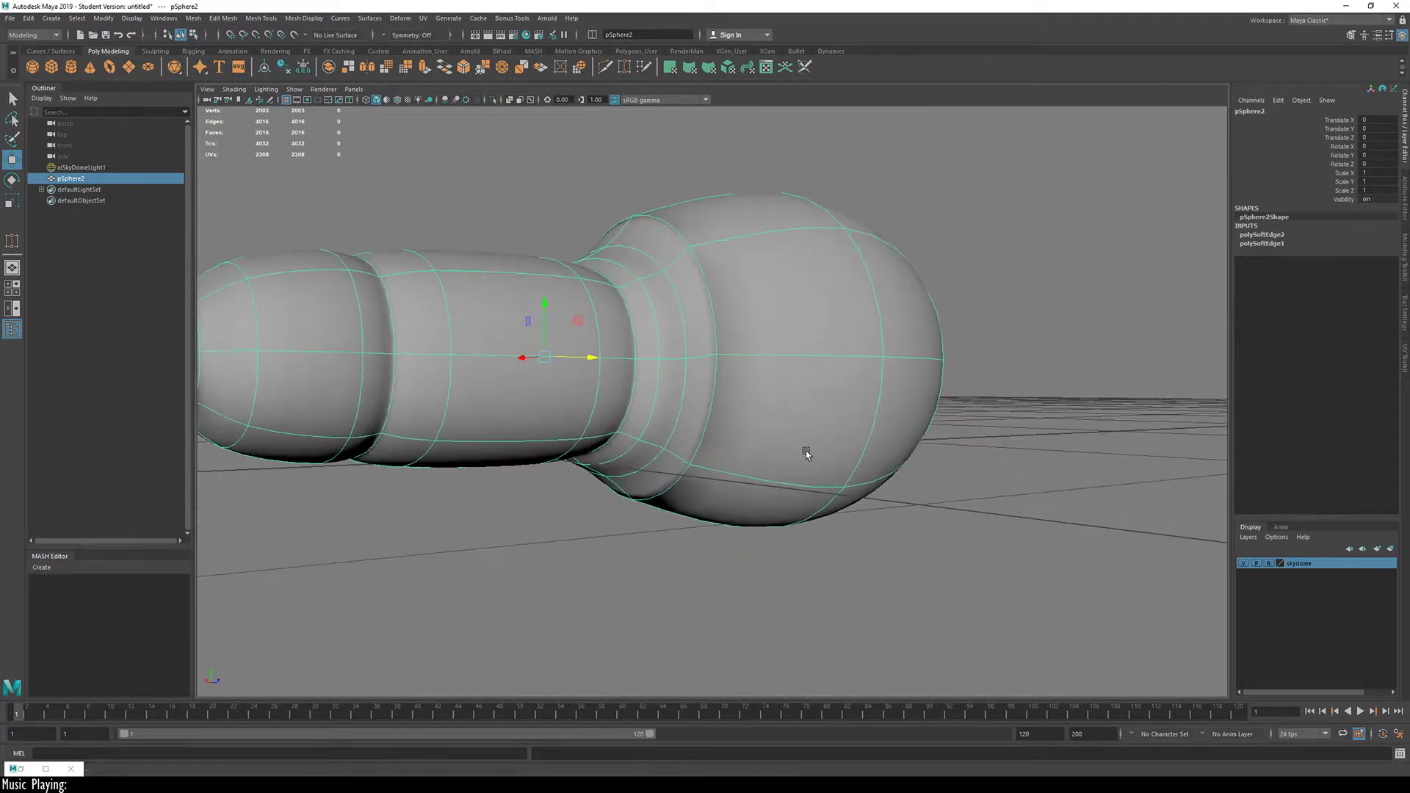
{"action": "key", "text": "alt+shift+d"}
{"action": "key", "text": "ctrl+z"}
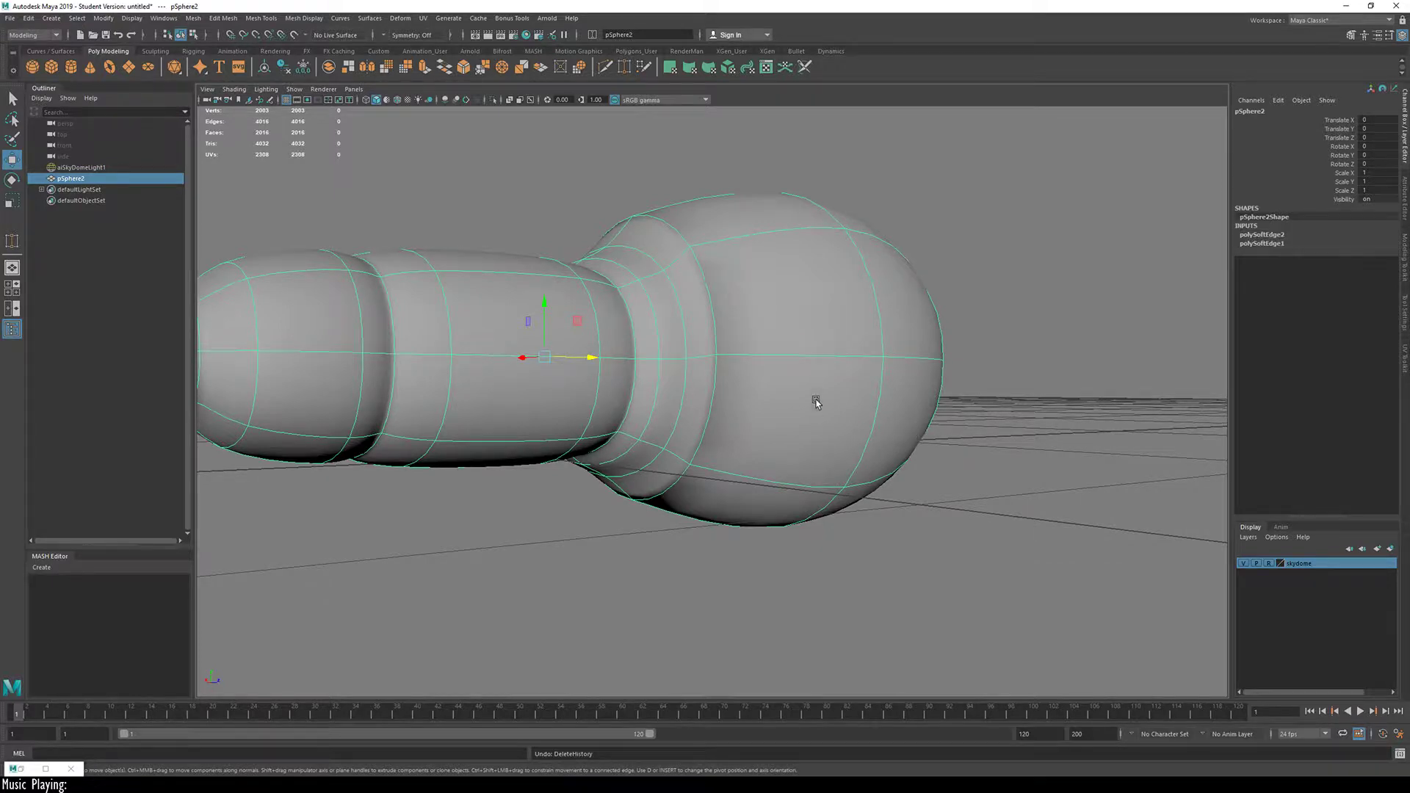
Step: Delete the mesh's construction history, undoing and repeating the deletion to compare the shading at the seam
{"action": "left_click_drag", "start_coordinate": [816, 399], "coordinate": [703, 468], "text": "alt"}
{"action": "key", "text": "alt+shift+d"}
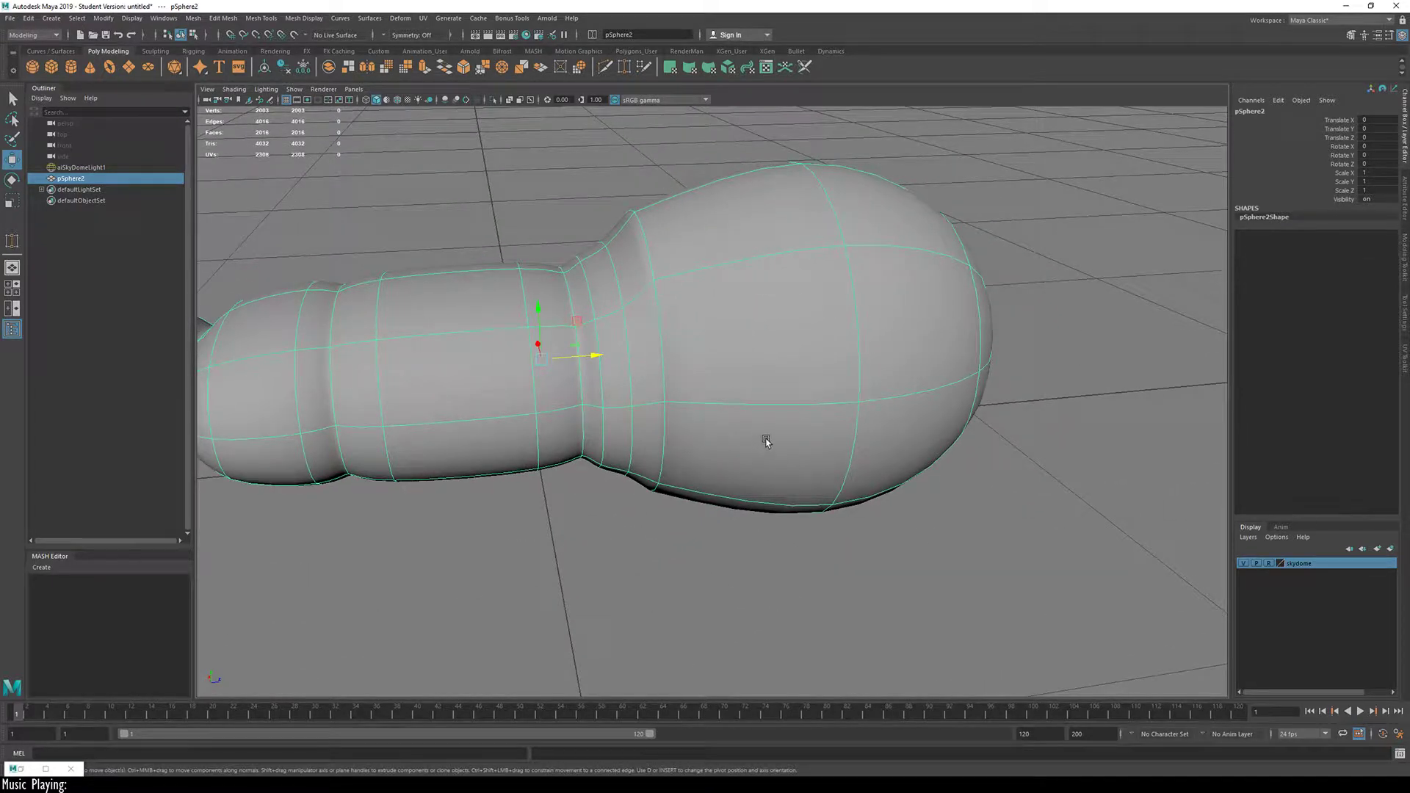
{"action": "key", "text": "ctrl+z"}
{"action": "left_click_drag", "start_coordinate": [774, 424], "coordinate": [714, 433], "text": "alt"}
{"action": "key", "text": "alt+shift+d"}
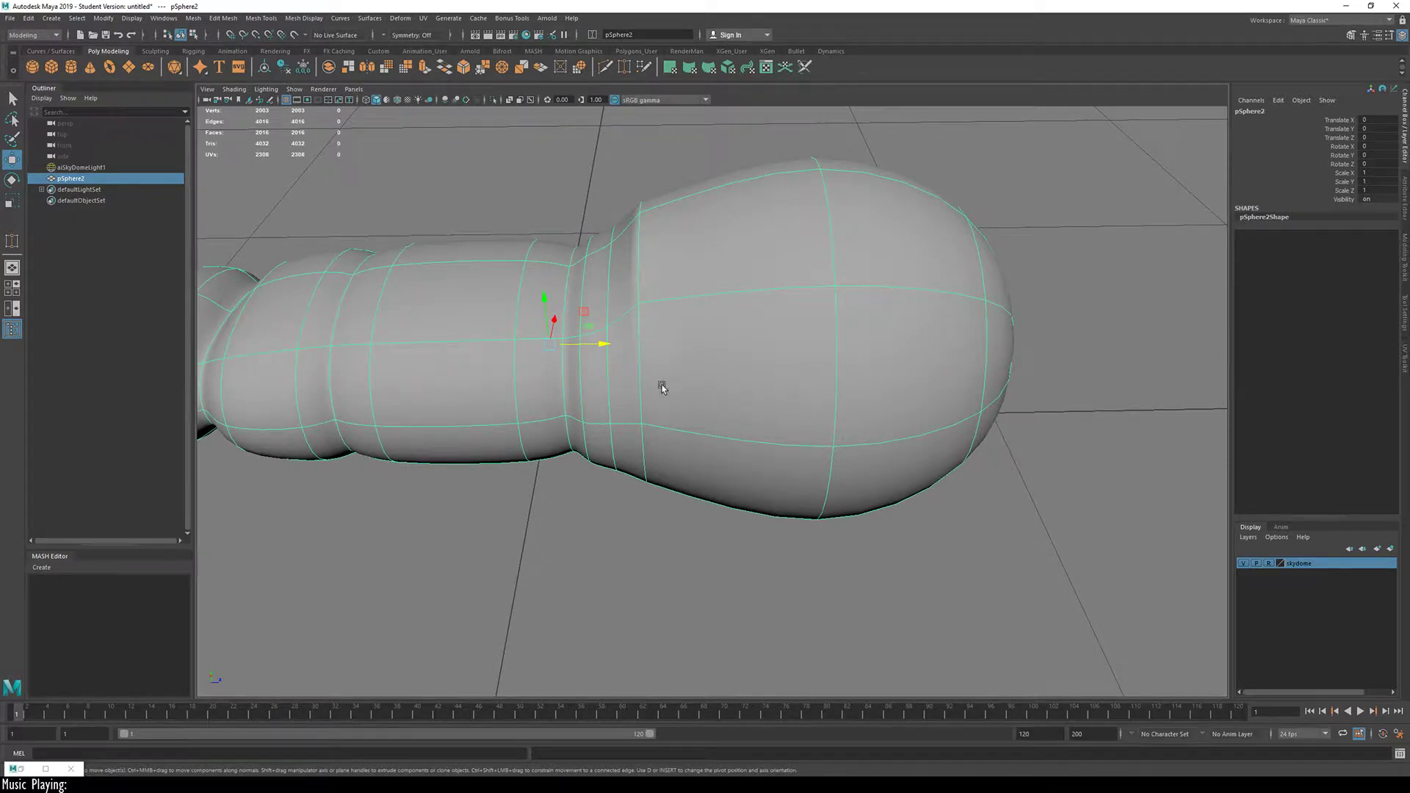
Step: Examine the seam edges between the sphere and the body, comparing smoothed and unsmoothed display
{"action": "left_click_drag", "start_coordinate": [662, 388], "coordinate": [707, 368], "text": "alt"}
{"action": "right_click_drag", "start_coordinate": [725, 359], "coordinate": [353, 433], "text": "alt"}
{"action": "left_click_drag", "start_coordinate": [653, 434], "coordinate": [903, 378], "text": "alt"}
{"action": "left_click_drag", "start_coordinate": [462, 408], "coordinate": [724, 409], "text": "alt"}
{"action": "right_click_drag", "start_coordinate": [715, 404], "coordinate": [726, 314]}
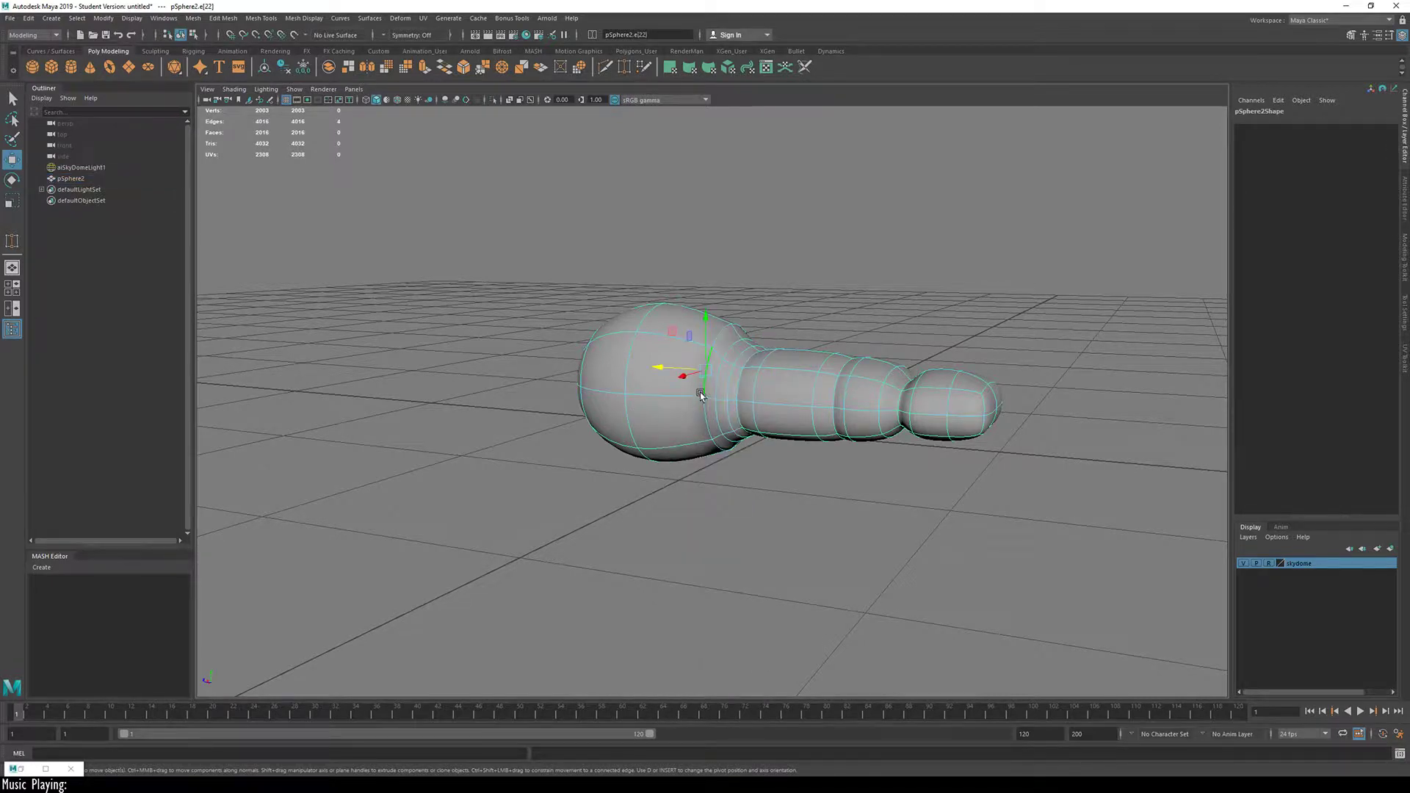
{"action": "left_click", "coordinate": [755, 470]}
{"action": "left_click", "coordinate": [705, 419]}
{"action": "scroll", "coordinate": [702, 418], "scroll_direction": "up", "scroll_amount": 5}
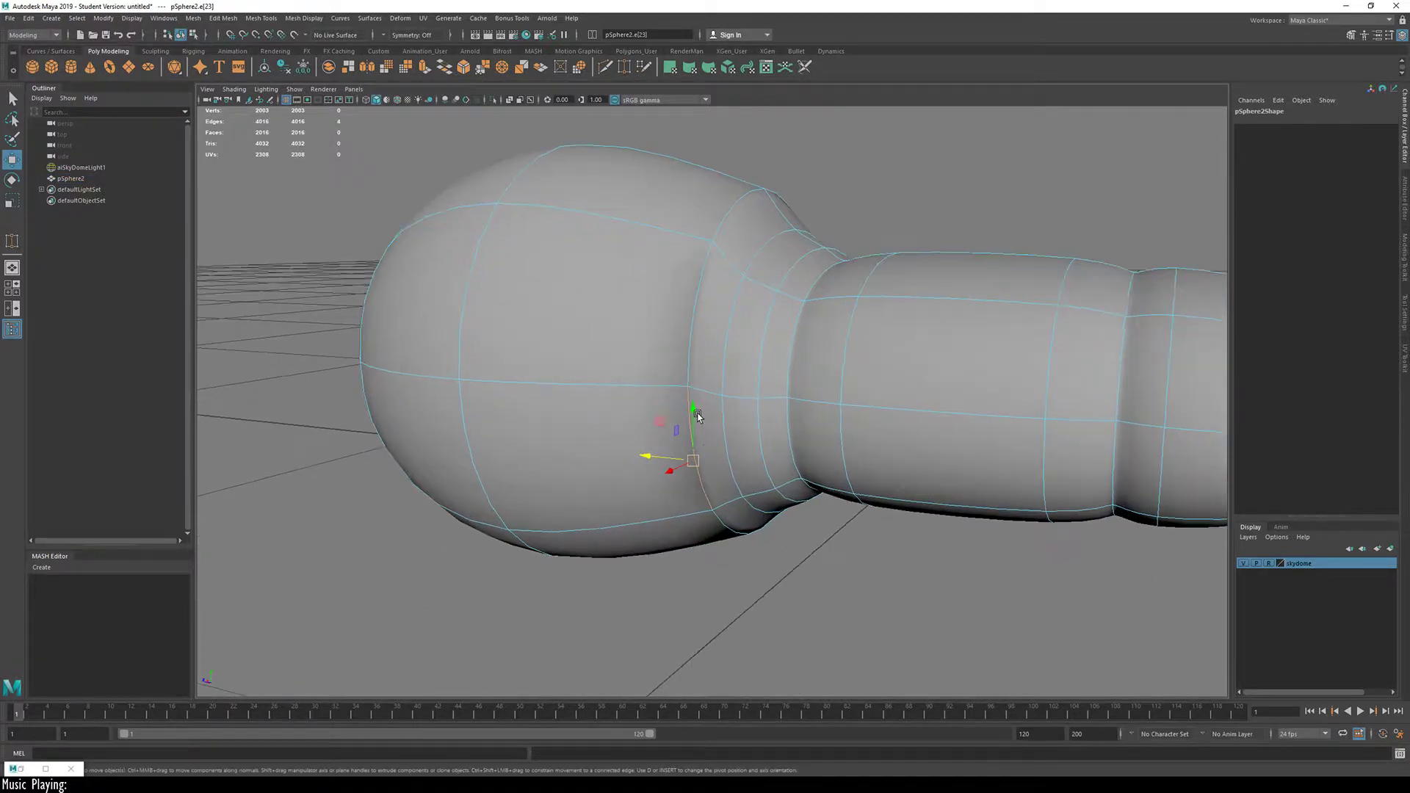
{"action": "key", "text": "1"}
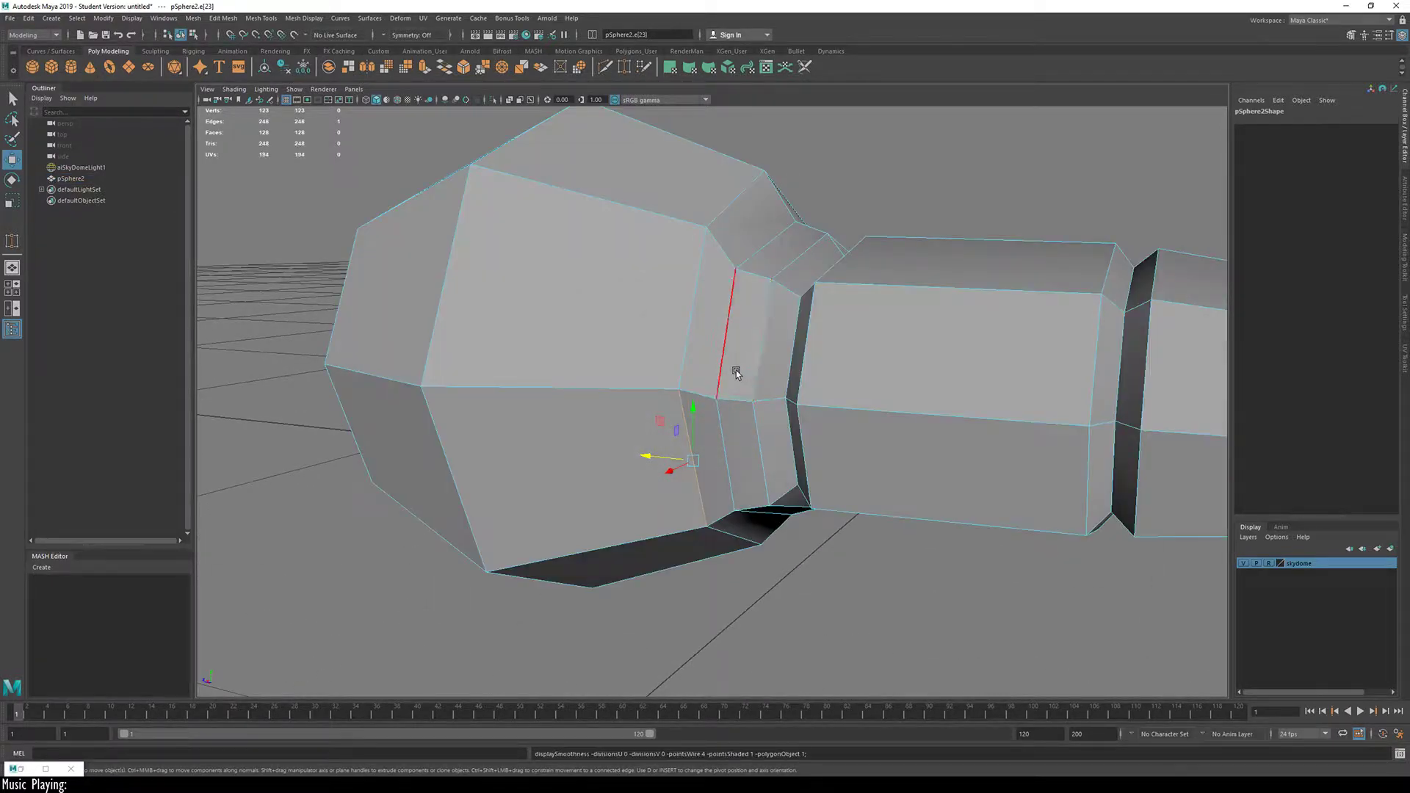
{"action": "key", "text": "3"}
{"action": "key", "text": "1"}
{"action": "left_click_drag", "start_coordinate": [589, 409], "coordinate": [670, 413], "text": "alt"}
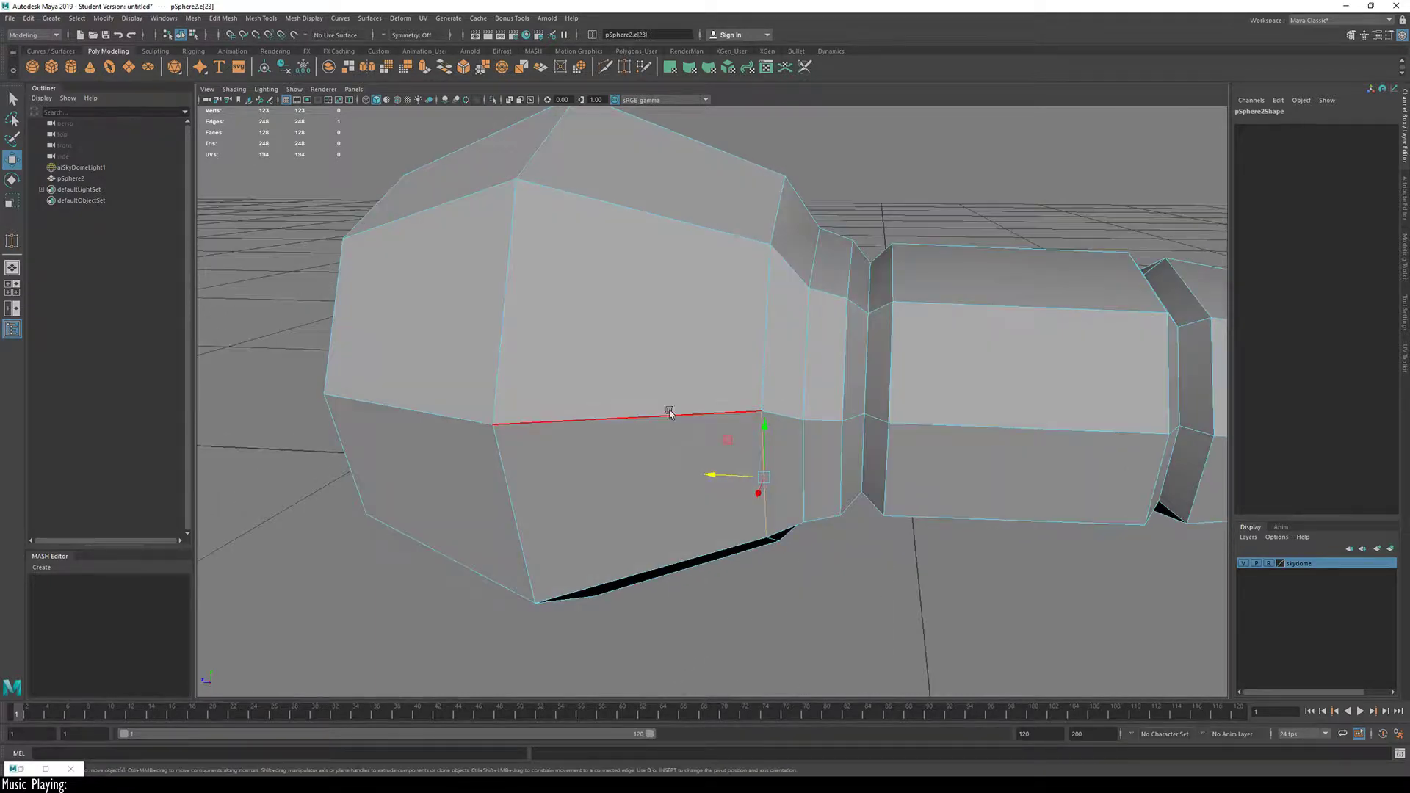
Step: Try inserting an edge loop around the sphere beside the seam with Multi-Cut, and undo it
{"action": "key", "text": "ctrl+shift+x"}
{"action": "left_click", "coordinate": [695, 409], "text": "ctrl"}
{"action": "left_click_drag", "start_coordinate": [844, 497], "coordinate": [711, 478], "text": "alt"}
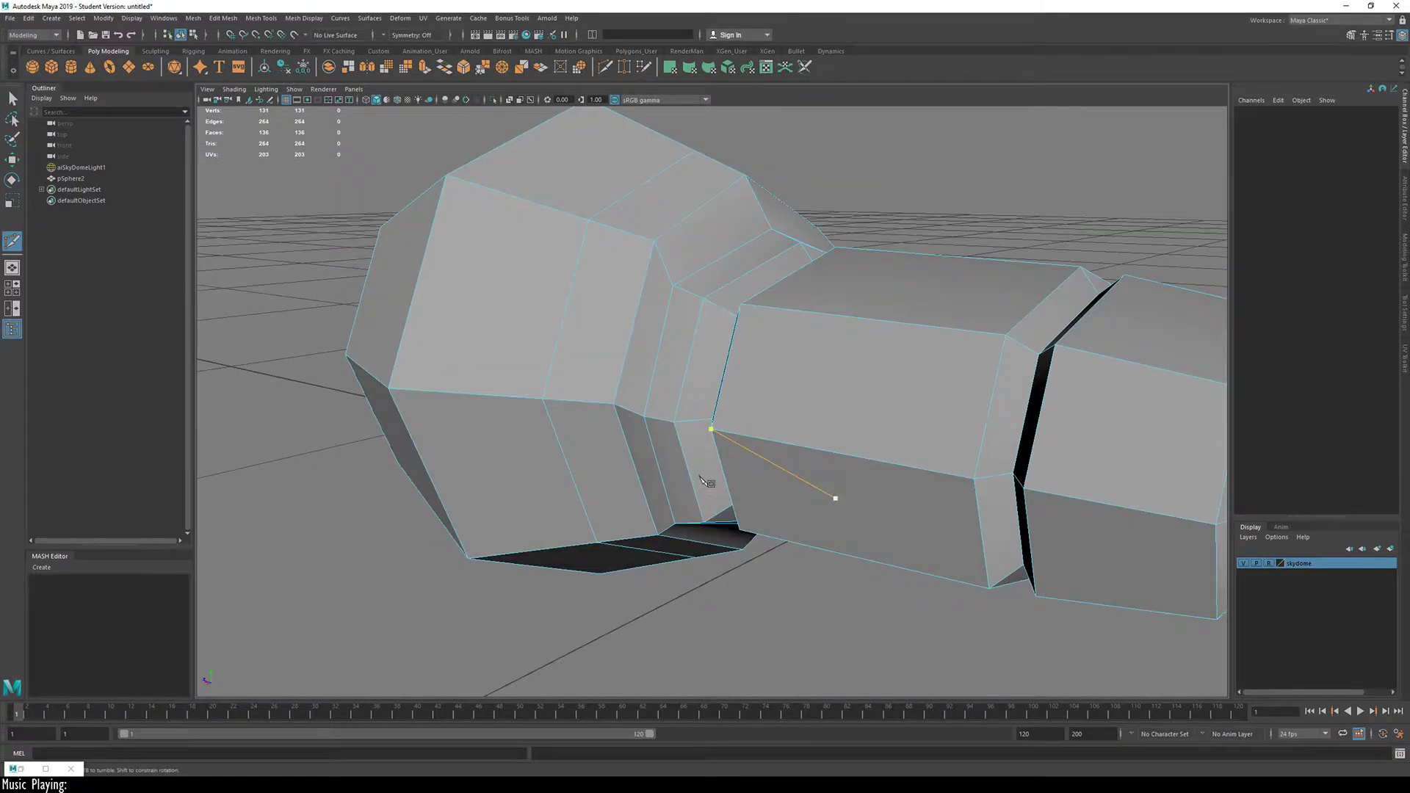
{"action": "key", "text": "3"}
{"action": "key", "text": "w"}
{"action": "left_click", "coordinate": [566, 447]}
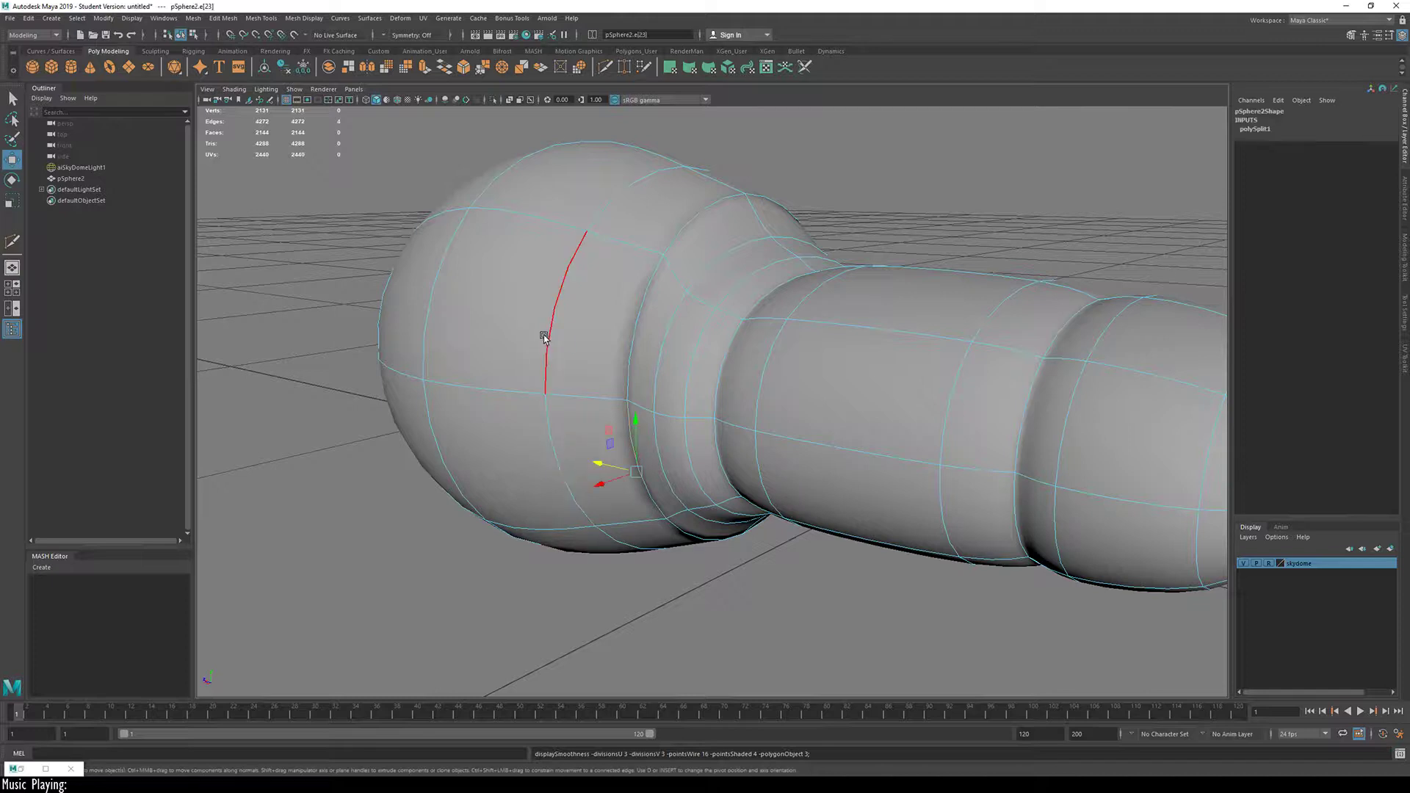
{"action": "double_click", "coordinate": [544, 335], "text": "shift"}
{"action": "left_click_drag", "start_coordinate": [656, 357], "coordinate": [650, 410]}
{"action": "key", "text": "ctrl+z"}
{"action": "key", "text": "ctrl+z"}
{"action": "key", "text": "ctrl+z"}
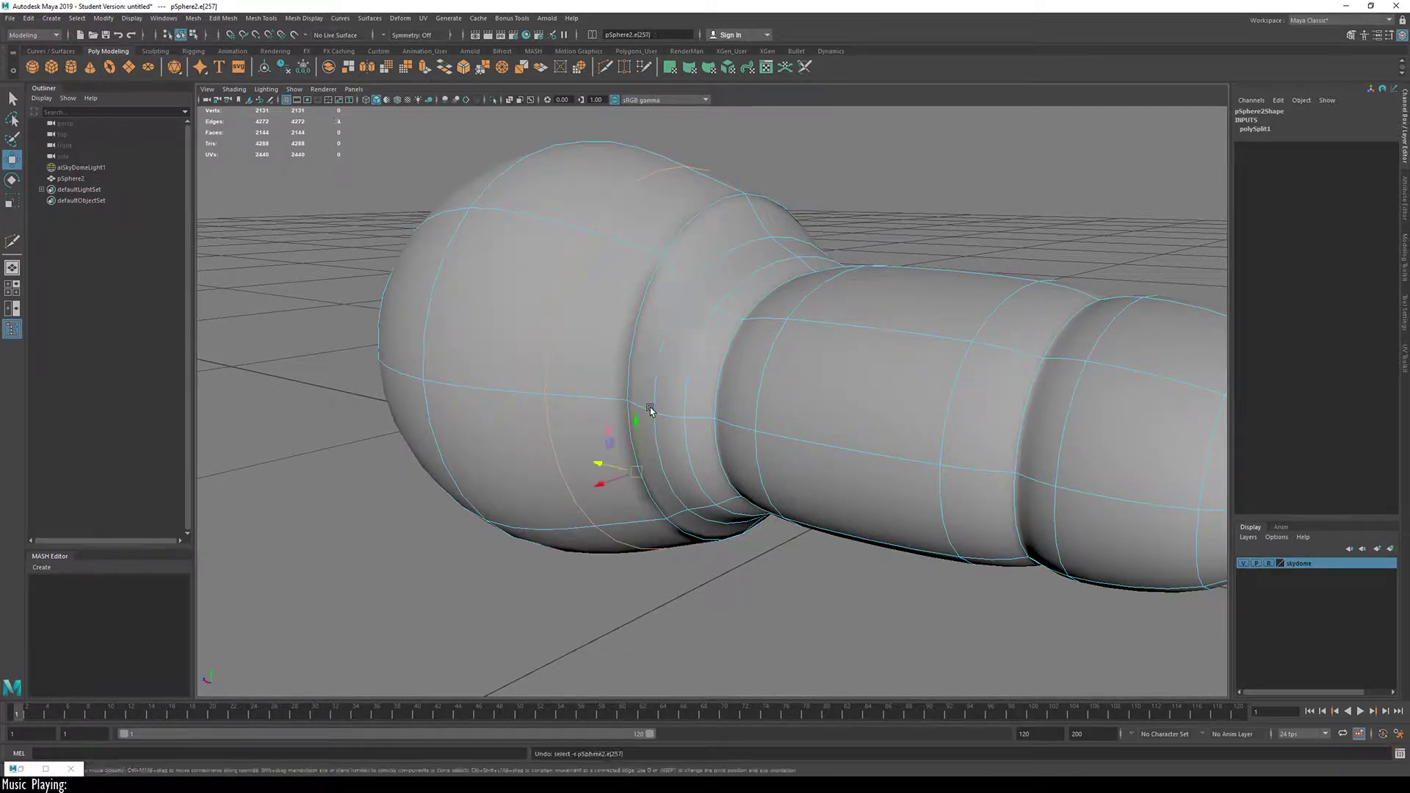
Step: Show the cage over the smoothed mesh and pull the upper and middle vertices on one side of the sphere's seam loop inward
{"action": "key", "text": "2"}
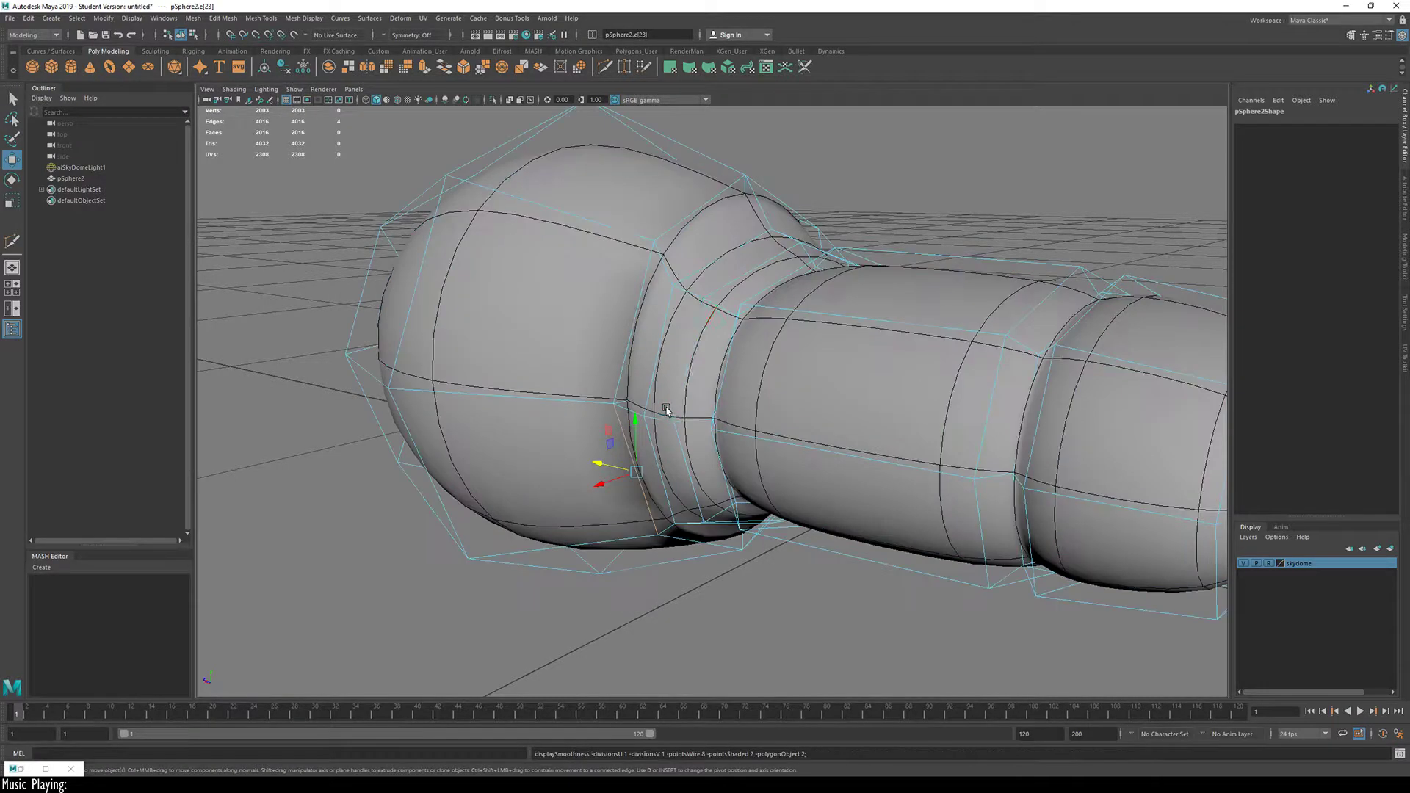
{"action": "left_click_drag", "start_coordinate": [710, 435], "coordinate": [573, 342], "text": "alt"}
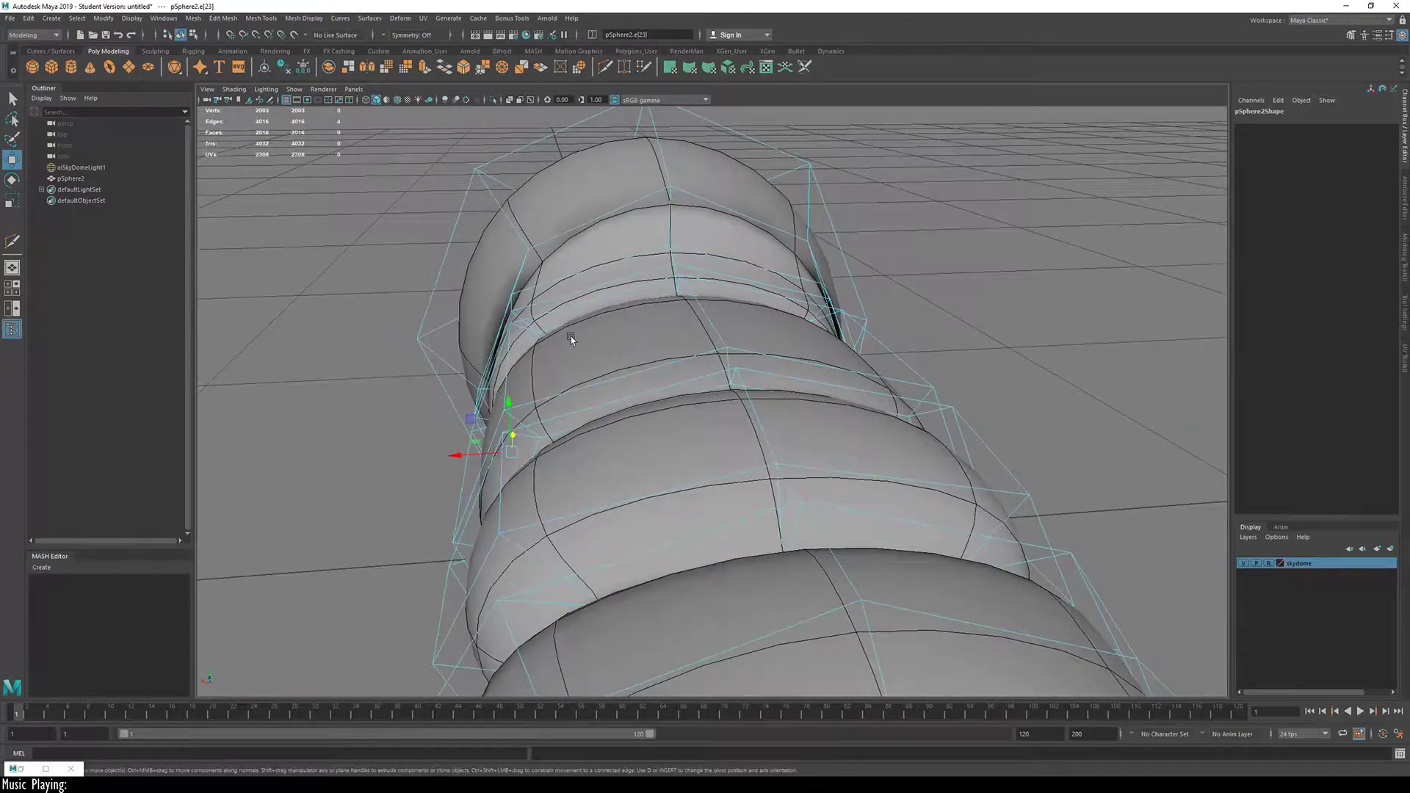
{"action": "left_click_drag", "start_coordinate": [504, 312], "coordinate": [786, 298], "text": "alt"}
{"action": "right_click_drag", "start_coordinate": [743, 255], "coordinate": [696, 249]}
{"action": "left_click", "coordinate": [738, 244]}
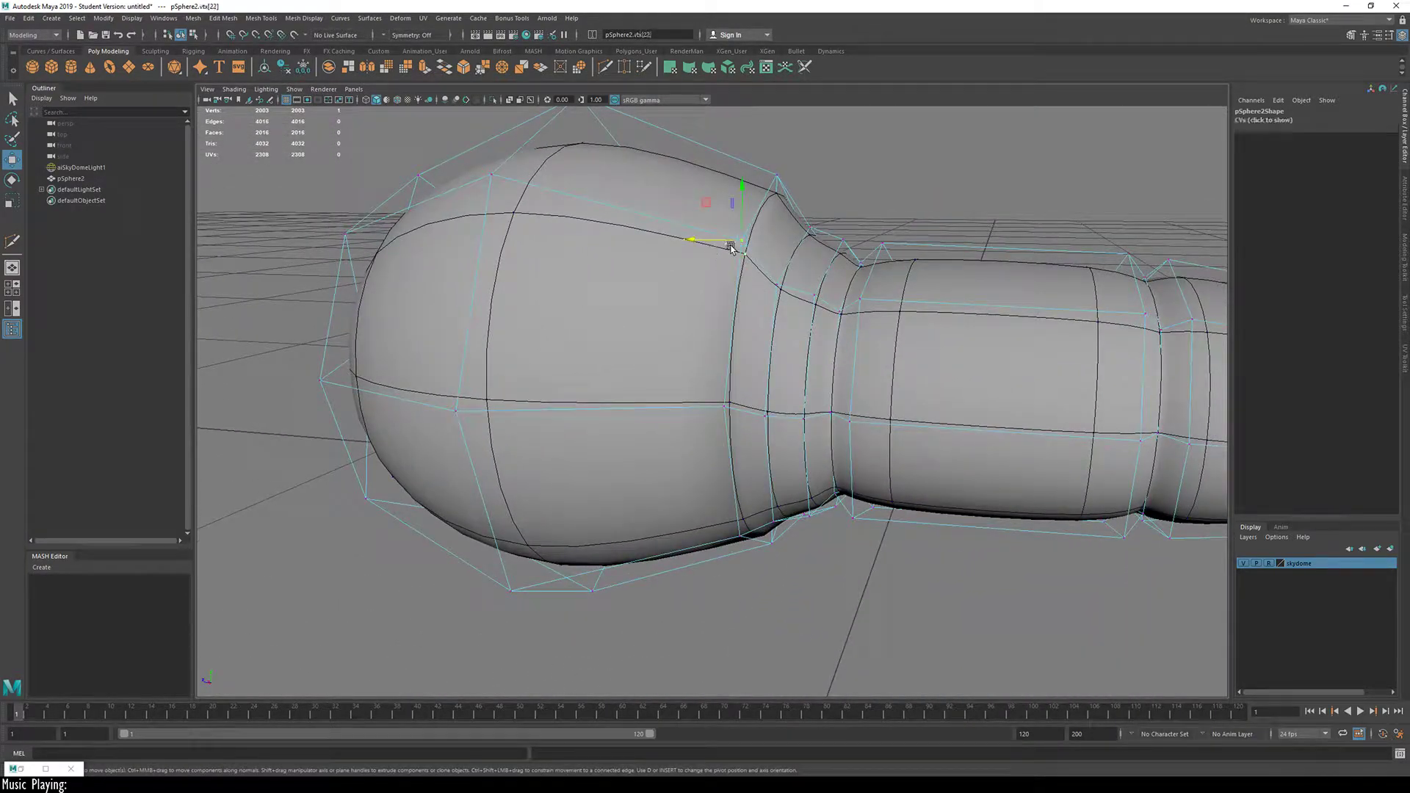
{"action": "left_click_drag", "start_coordinate": [739, 250], "coordinate": [504, 214], "text": "alt"}
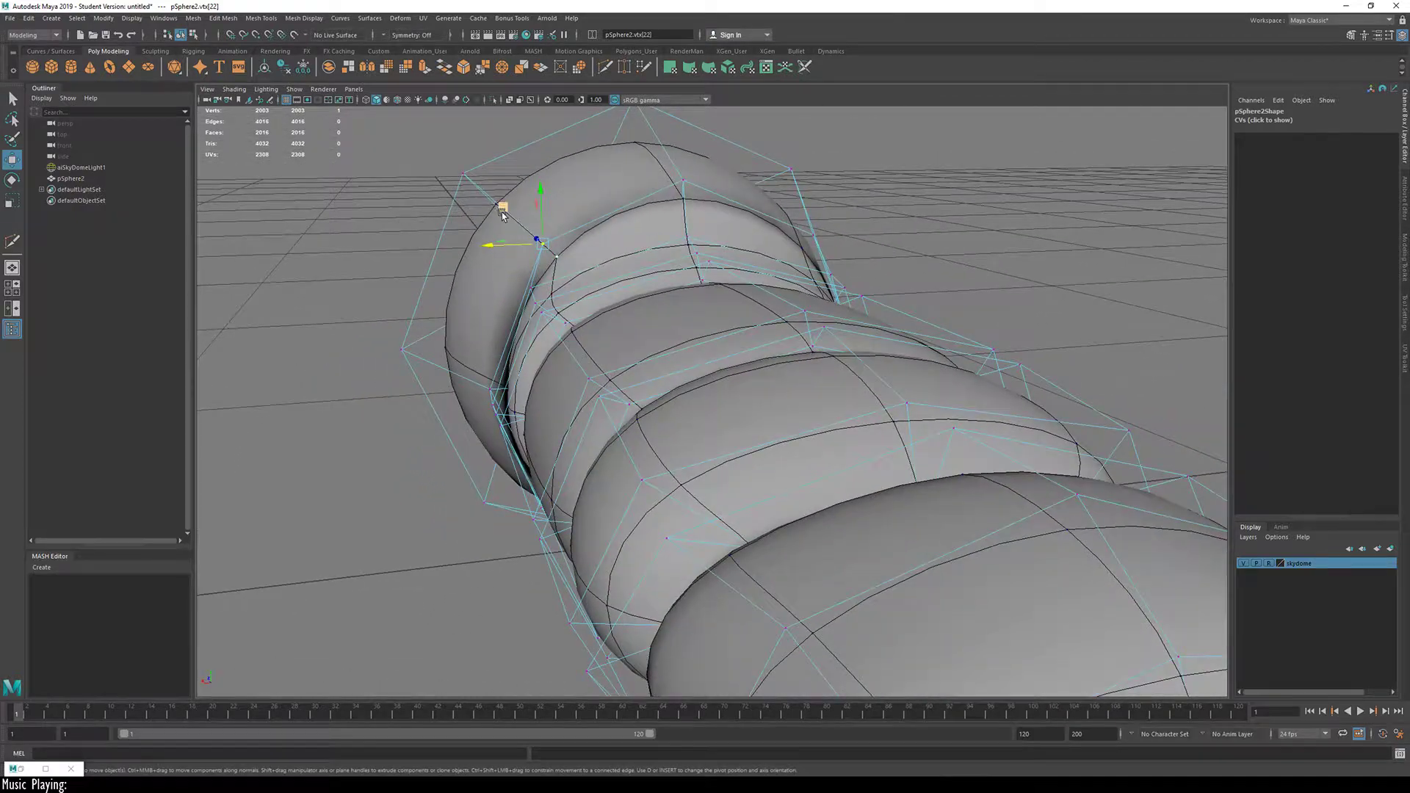
{"action": "left_click_drag", "start_coordinate": [579, 291], "coordinate": [604, 357], "text": "alt"}
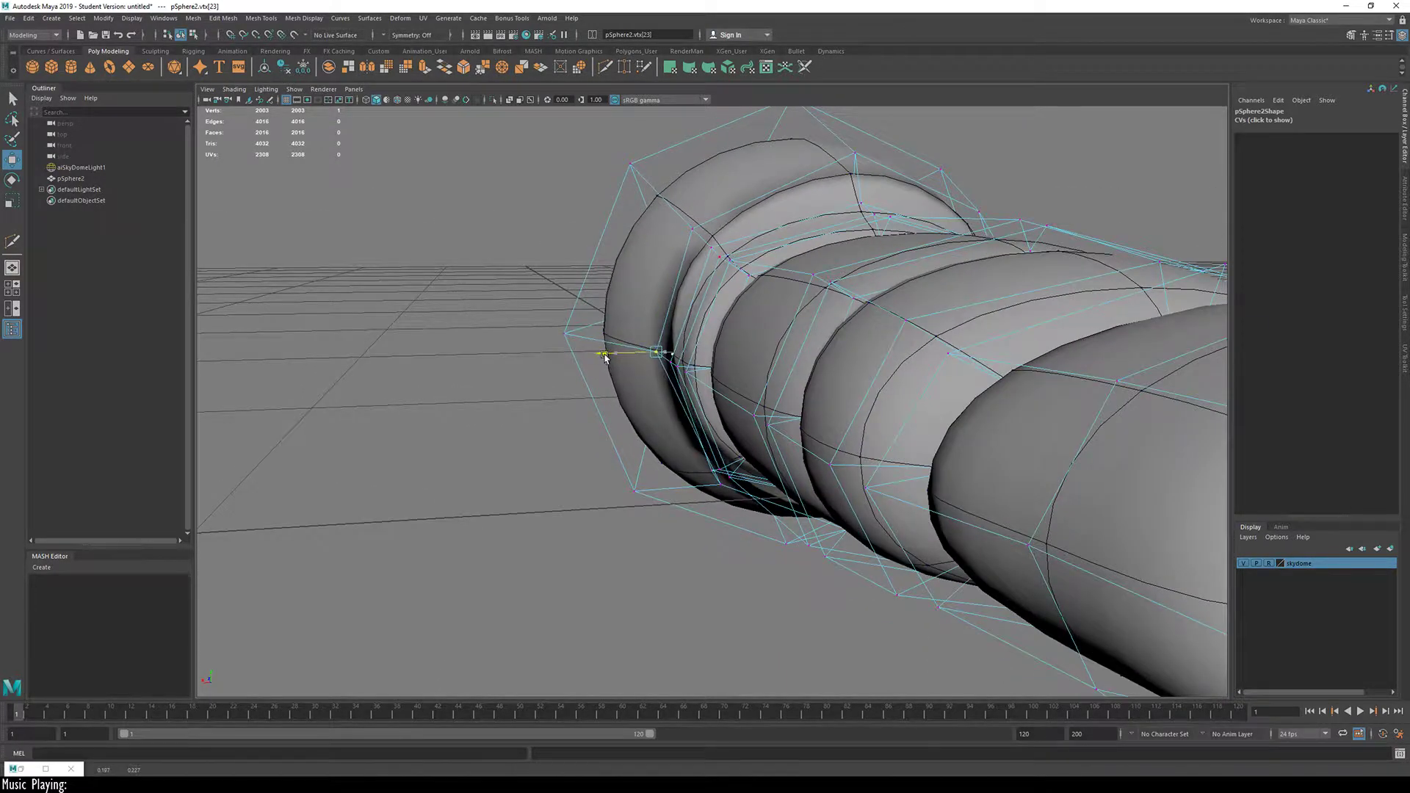
{"action": "left_click_drag", "start_coordinate": [846, 245], "coordinate": [682, 312], "text": "alt"}
Step: Lower the top vertex of the sphere's seam loop along Y
{"action": "left_click", "coordinate": [659, 261]}
{"action": "left_click_drag", "start_coordinate": [659, 261], "coordinate": [875, 270], "text": "alt"}
{"action": "left_click_drag", "start_coordinate": [777, 206], "coordinate": [779, 237]}
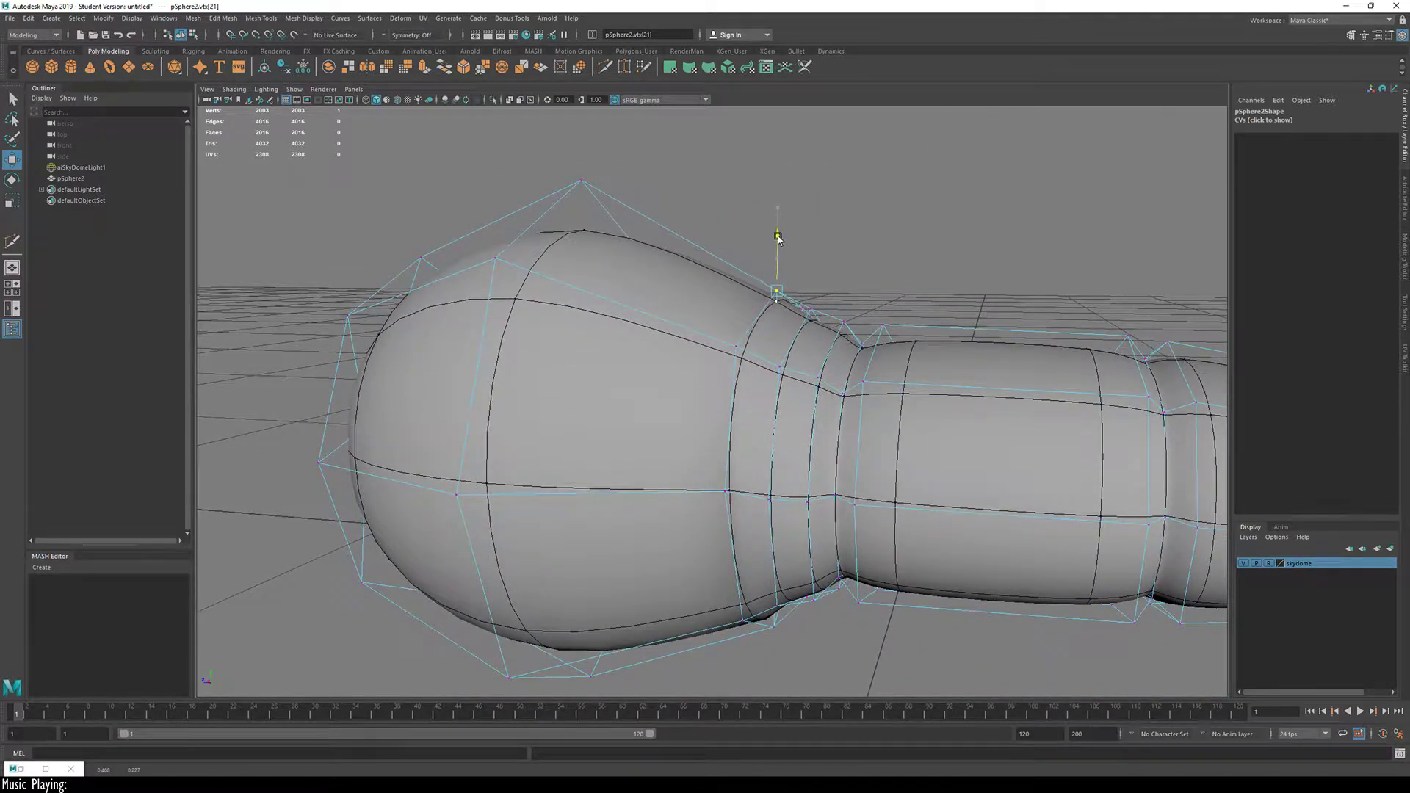
{"action": "left_click_drag", "start_coordinate": [863, 320], "coordinate": [540, 347], "text": "alt"}
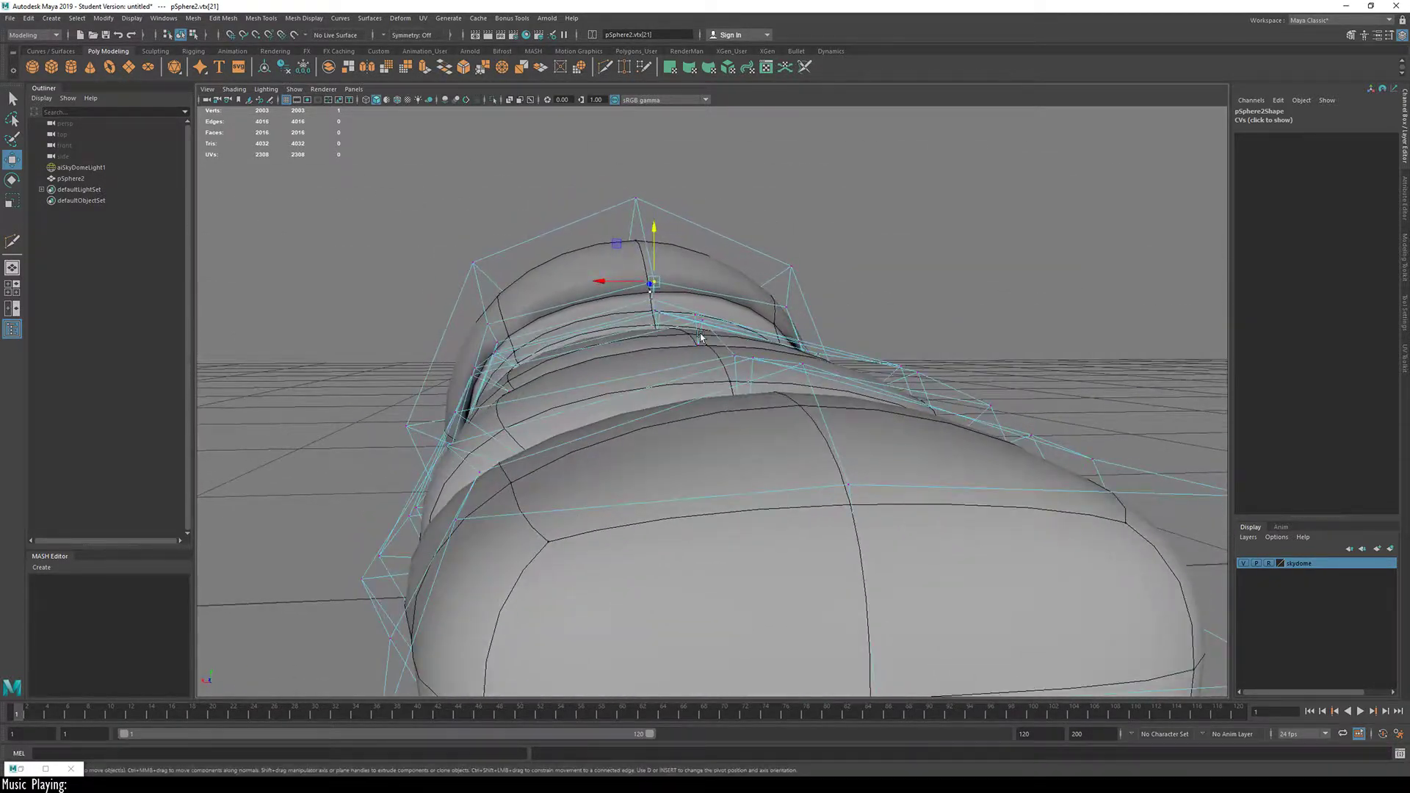
{"action": "left_click_drag", "start_coordinate": [701, 336], "coordinate": [590, 285], "text": "alt"}
Step: Move the upper and middle vertices on the opposite side of the sphere's seam loop inward
{"action": "left_click", "coordinate": [782, 311]}
{"action": "left_click_drag", "start_coordinate": [859, 339], "coordinate": [757, 342], "text": "alt"}
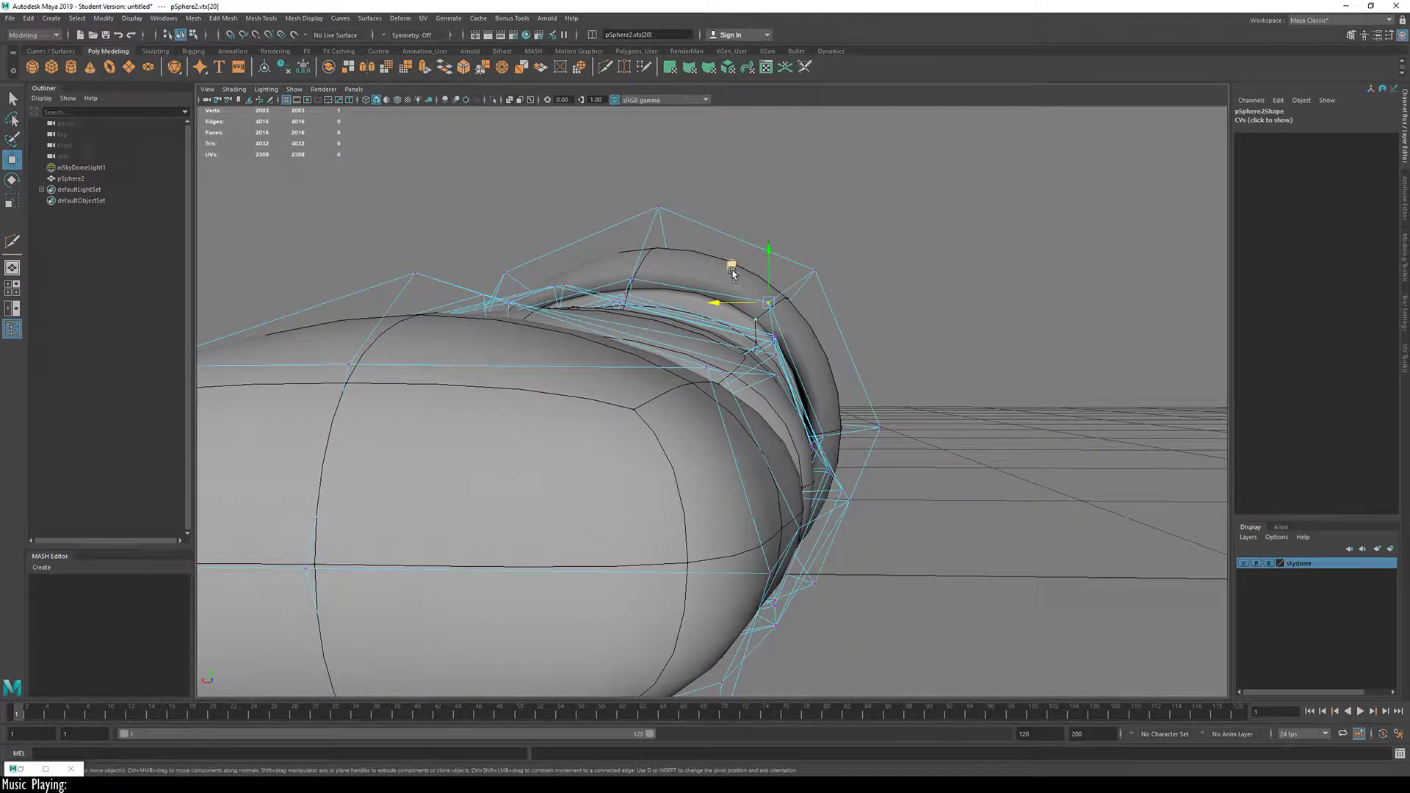
{"action": "left_click_drag", "start_coordinate": [733, 272], "coordinate": [797, 393]}
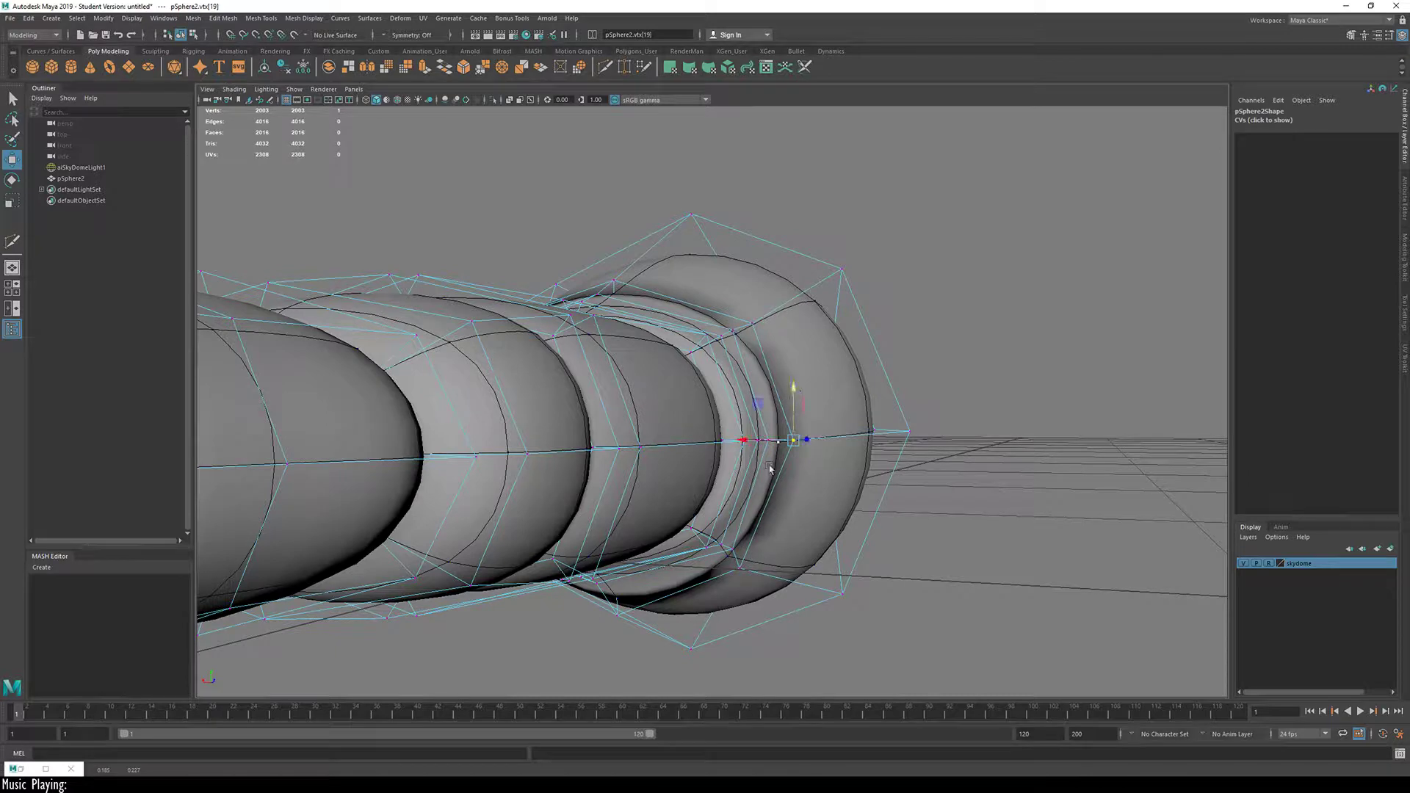
{"action": "left_click_drag", "start_coordinate": [770, 468], "coordinate": [743, 442], "text": "alt"}
Step: Move the three lower vertices of the sphere's seam loop inward to finish narrowing the neck
{"action": "left_click", "coordinate": [738, 547]}
{"action": "left_click_drag", "start_coordinate": [732, 577], "coordinate": [817, 569], "text": "alt"}
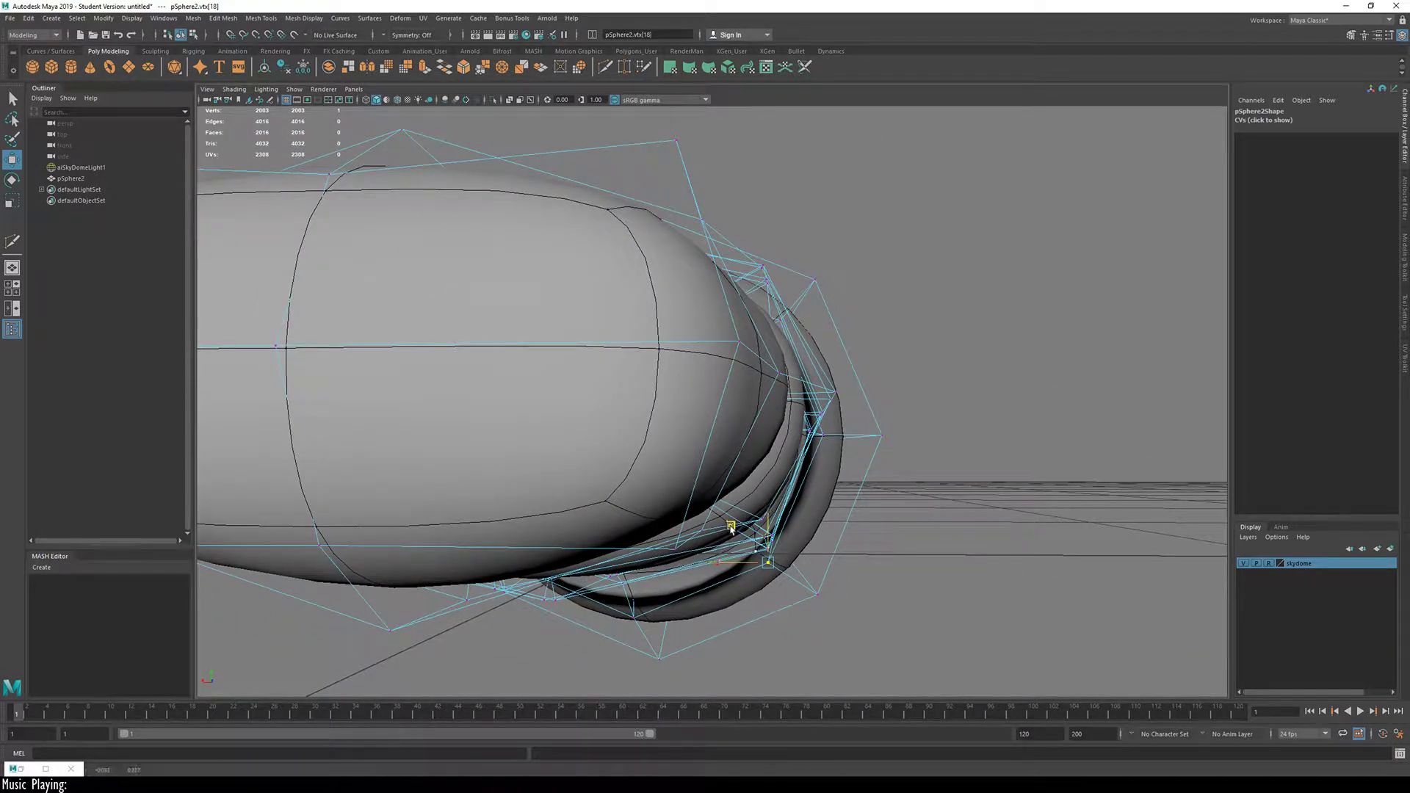
{"action": "left_click_drag", "start_coordinate": [731, 528], "coordinate": [740, 512]}
{"action": "left_click_drag", "start_coordinate": [635, 617], "coordinate": [609, 550], "text": "alt"}
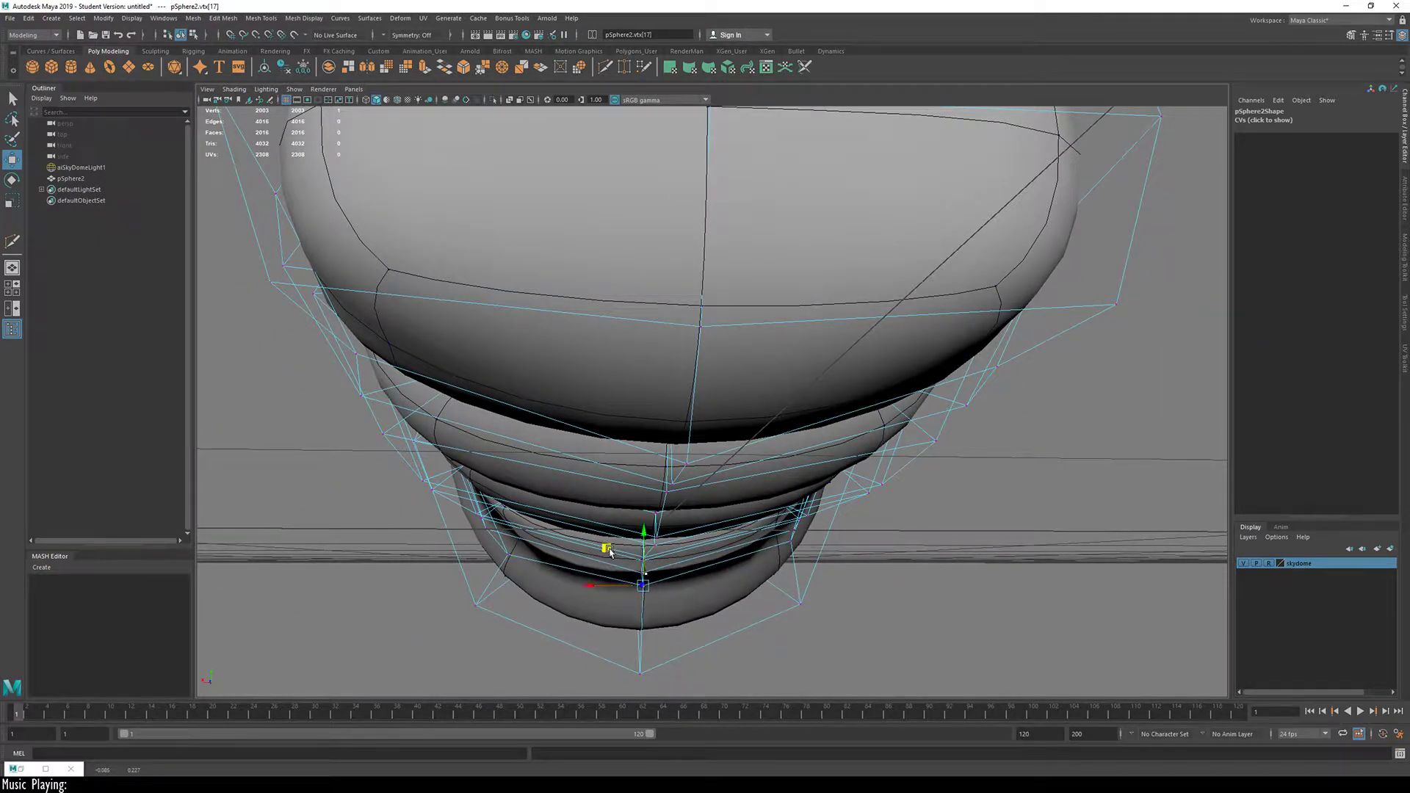
{"action": "left_click_drag", "start_coordinate": [537, 578], "coordinate": [492, 566], "text": "alt"}
{"action": "left_click", "coordinate": [577, 553]}
{"action": "middle_click_drag", "start_coordinate": [473, 526], "coordinate": [460, 517]}
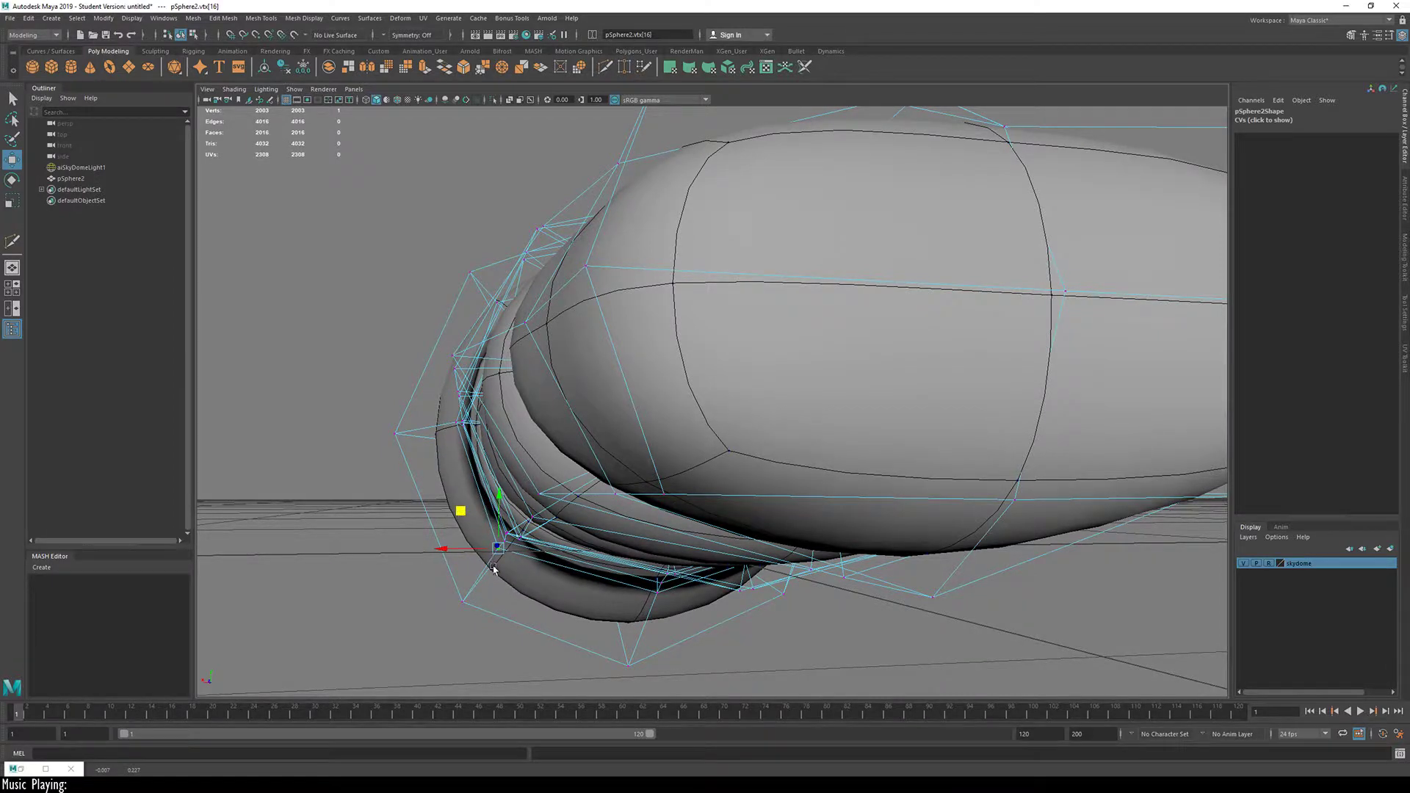
Step: Return to smoothed display and object mode, and deselect the mesh to check the reshaped neck
{"action": "left_click_drag", "start_coordinate": [493, 567], "coordinate": [714, 622], "text": "alt"}
{"action": "key", "text": "3"}
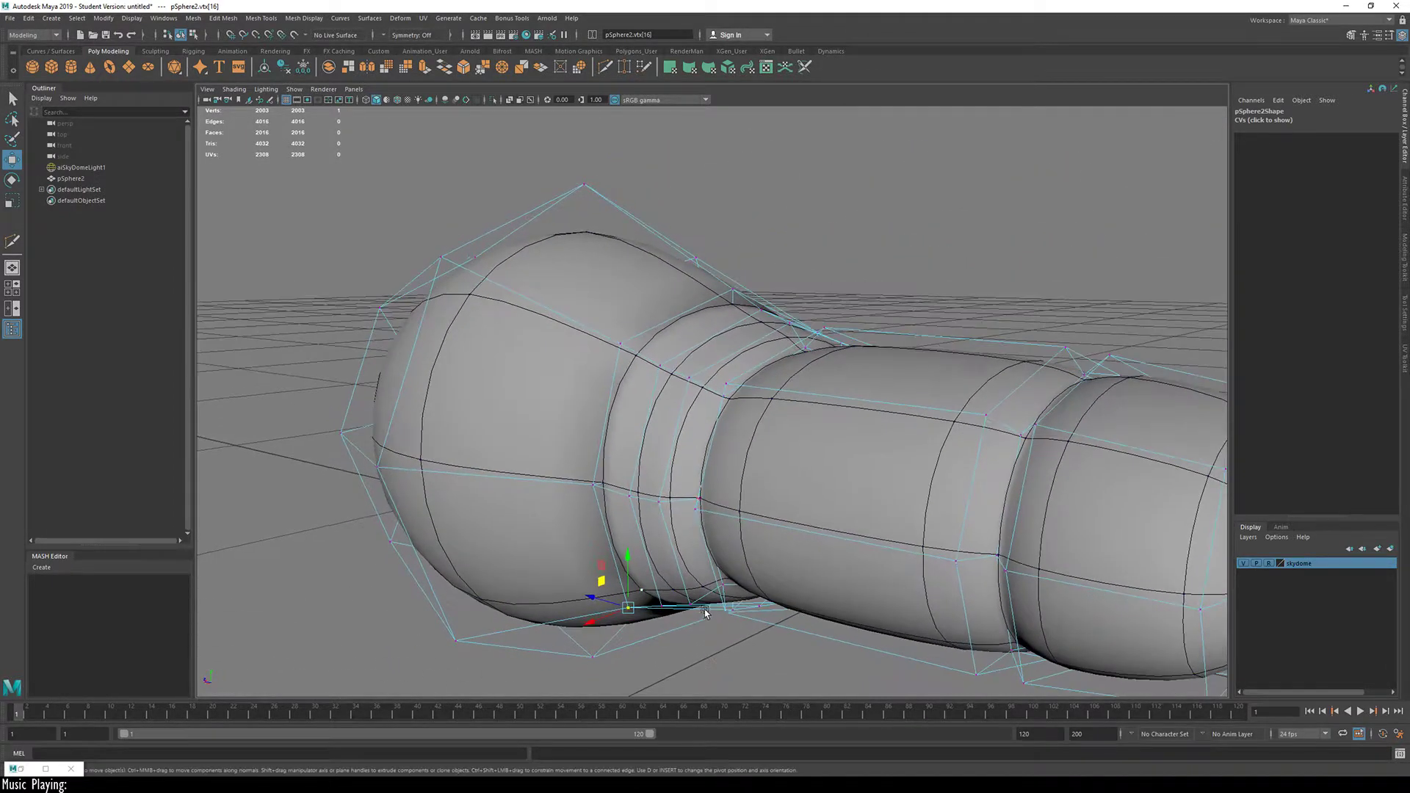
{"action": "key", "text": "F8"}
{"action": "left_click", "coordinate": [891, 282]}
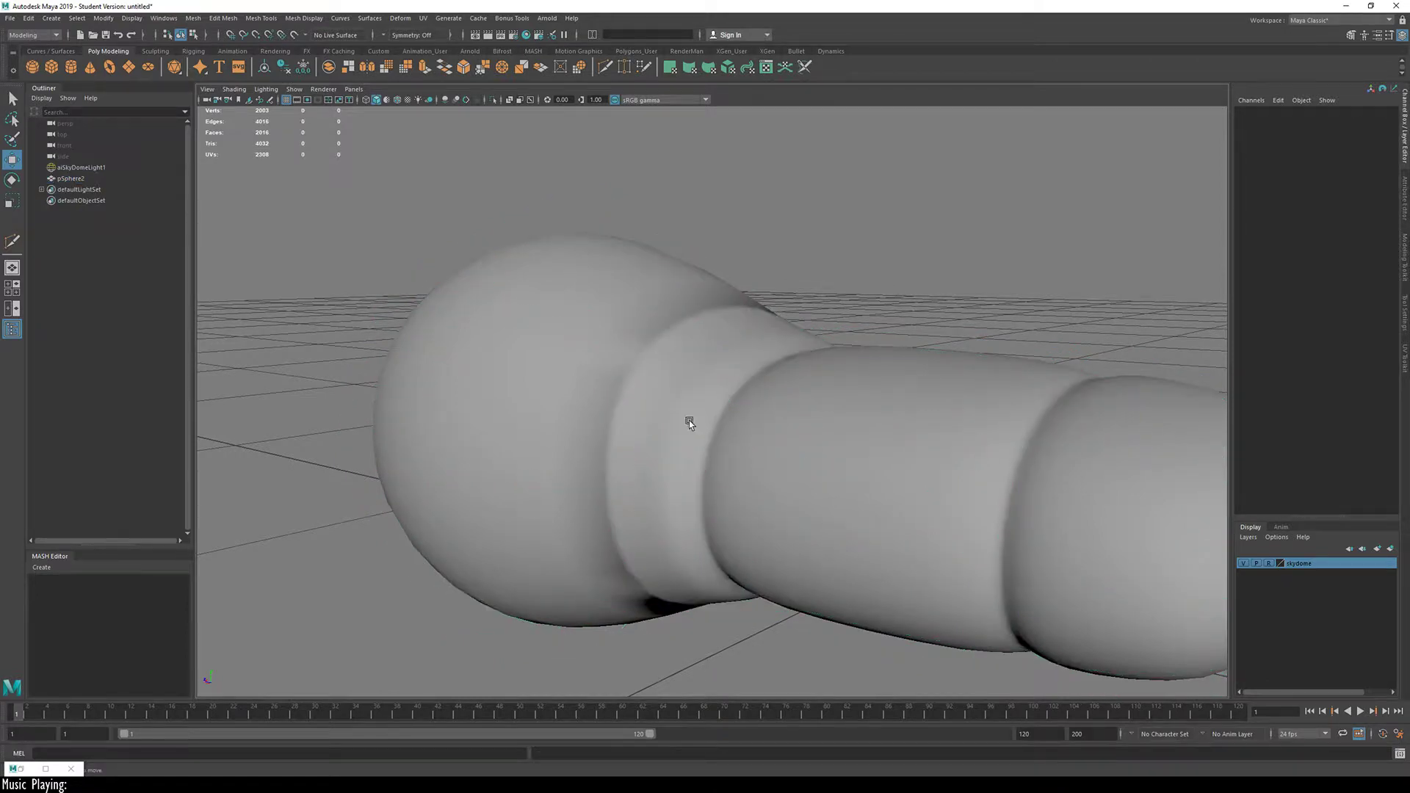
{"action": "left_click_drag", "start_coordinate": [689, 420], "coordinate": [742, 570], "text": "alt"}
Step: Inspect individual edges of the reshaped neck where the sphere meets the body
{"action": "key", "text": "F10"}
{"action": "left_click", "coordinate": [786, 421]}
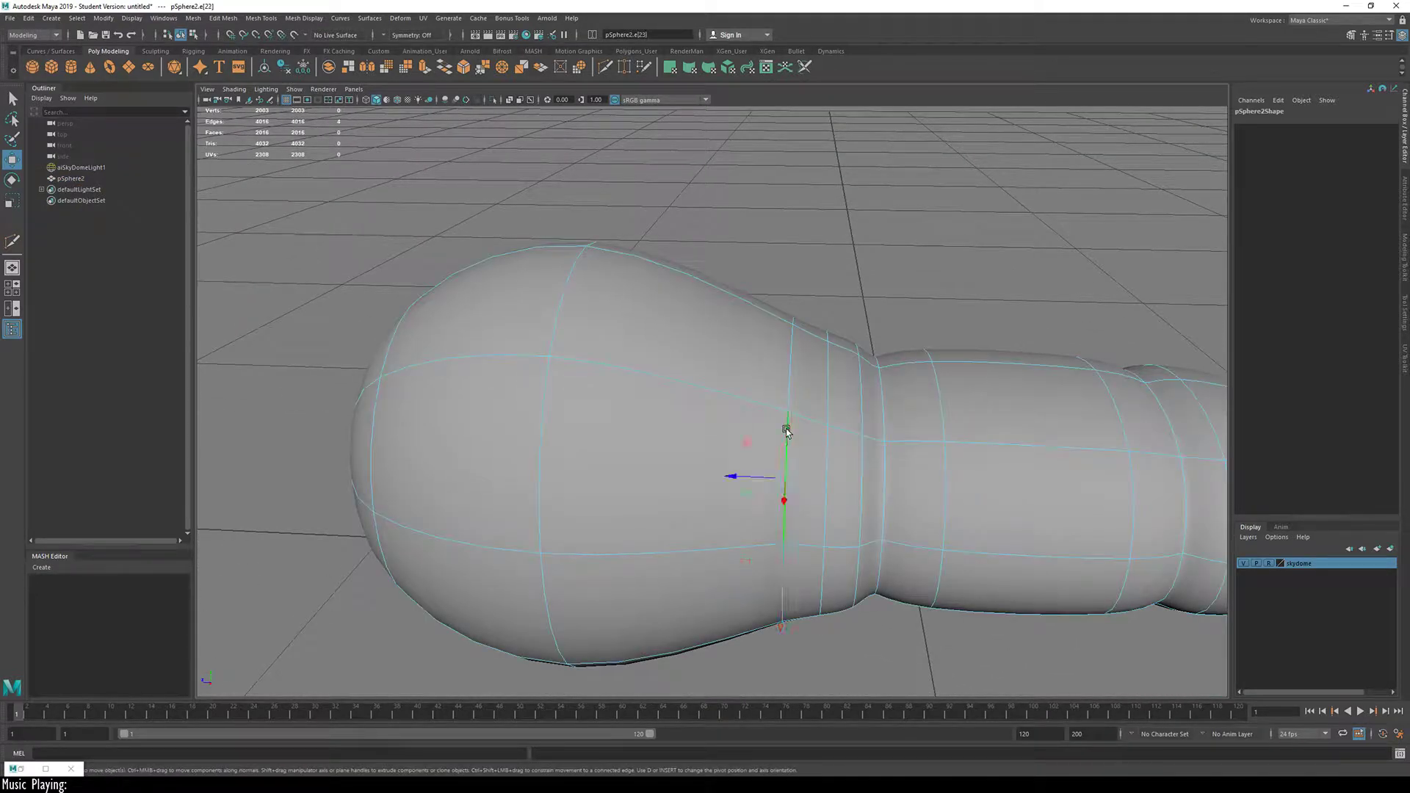
{"action": "left_click", "coordinate": [811, 476]}
{"action": "scroll", "coordinate": [813, 477], "scroll_direction": "down", "scroll_amount": 3}
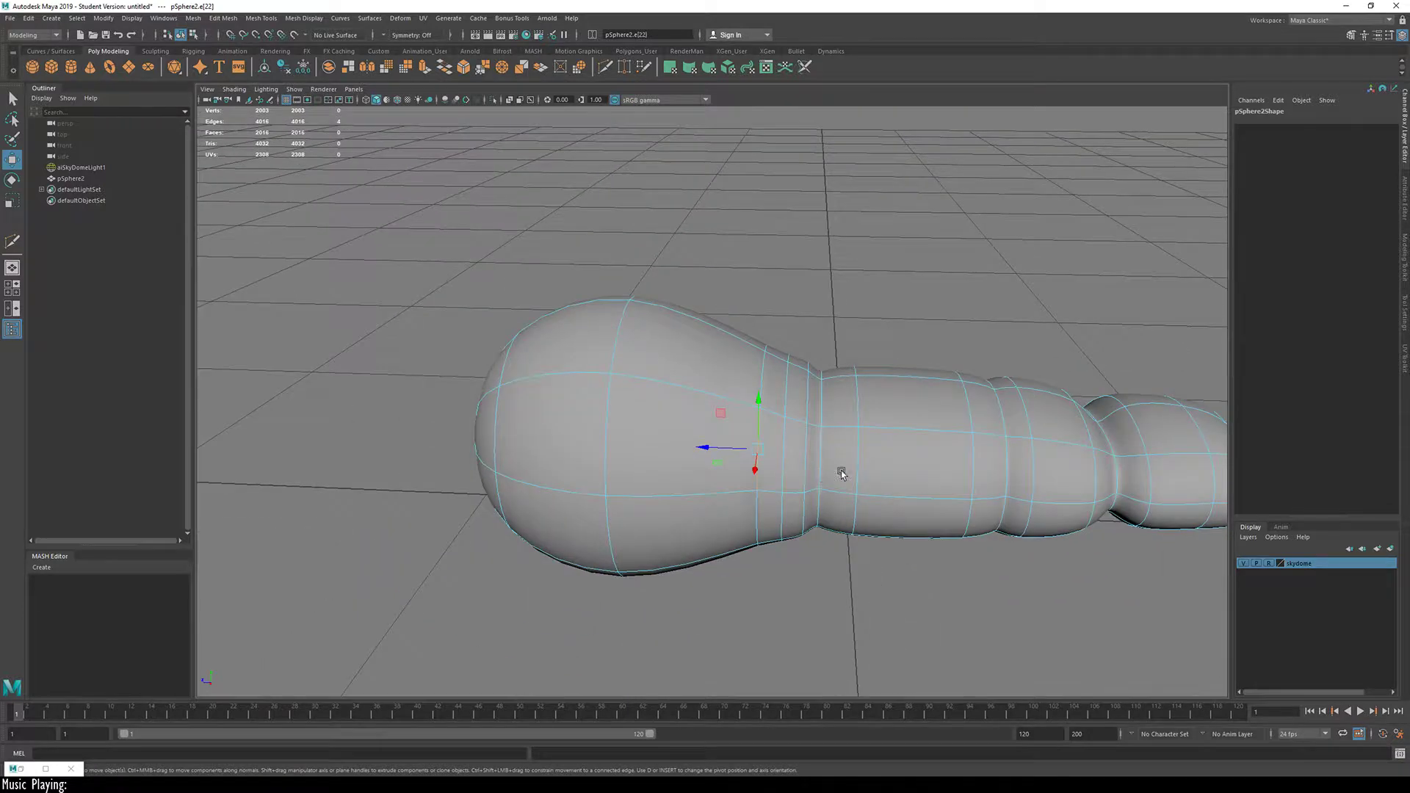
{"action": "left_click_drag", "start_coordinate": [840, 474], "coordinate": [718, 485], "text": "alt"}
Step: Start assigning a new material to the whole mesh and list Maya's surface shaders
{"action": "key", "text": "F8"}
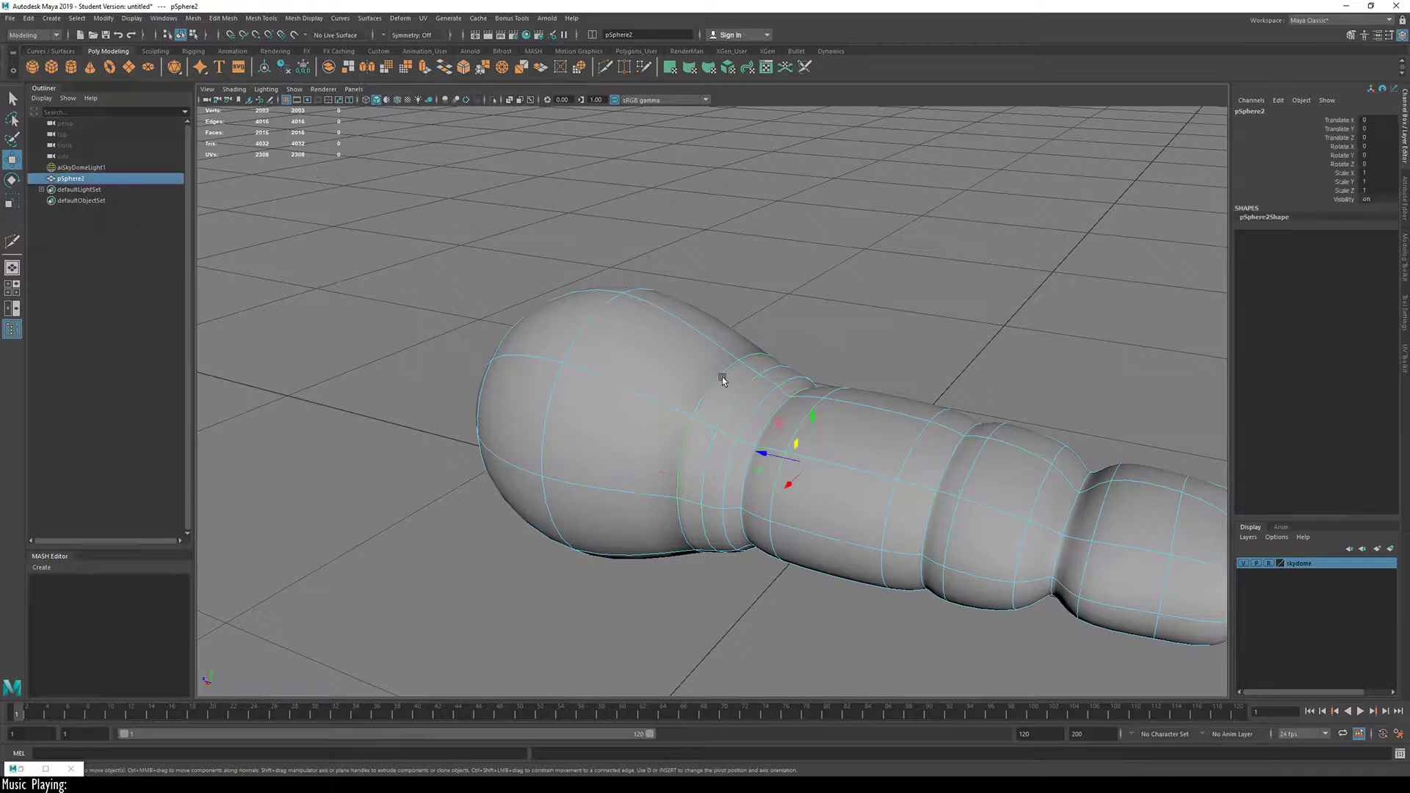
{"action": "mouse_move", "coordinate": [696, 333]}
{"action": "right_mouse_down", "text": "shift"}
{"action": "mouse_move", "coordinate": [723, 591]}
{"action": "mouse_move", "coordinate": [687, 391]}
{"action": "mouse_move", "coordinate": [697, 334]}
{"action": "right_mouse_up", "text": "shift"}
{"action": "right_click_drag", "start_coordinate": [698, 333], "coordinate": [701, 616]}
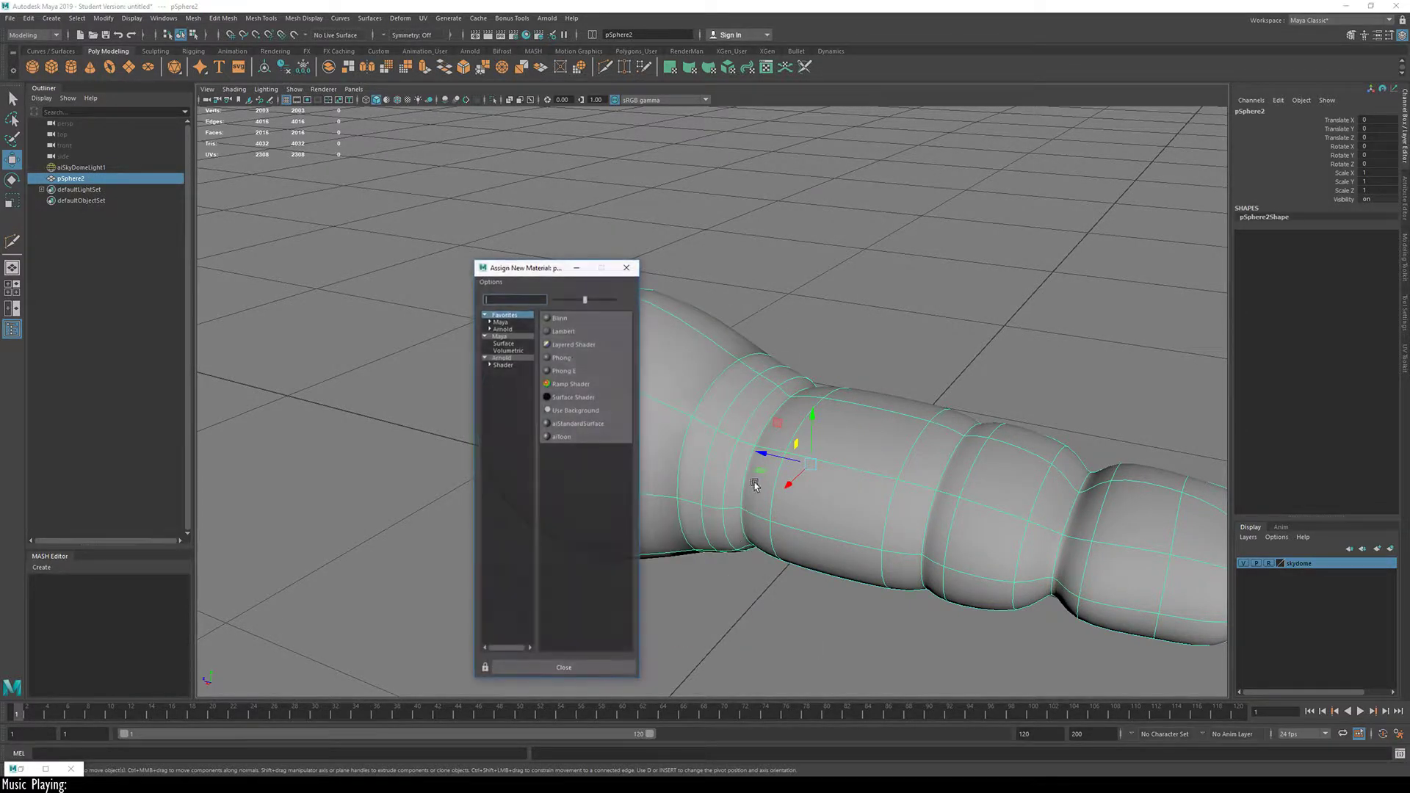
{"action": "left_click", "coordinate": [507, 344]}
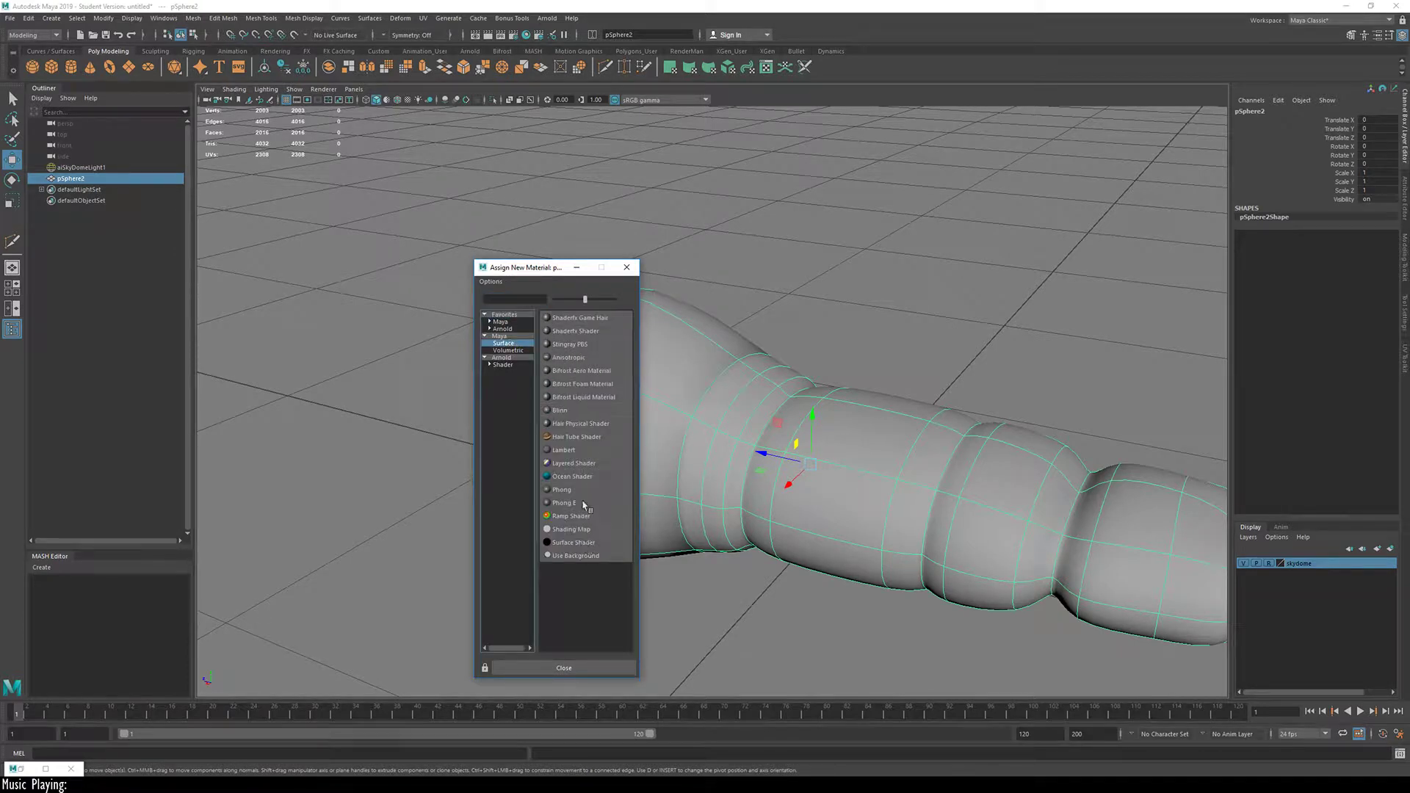
Step: Assign a new Arnold aiStandardSurface material to the selected pSphere2 mesh
{"action": "left_click", "coordinate": [504, 365]}
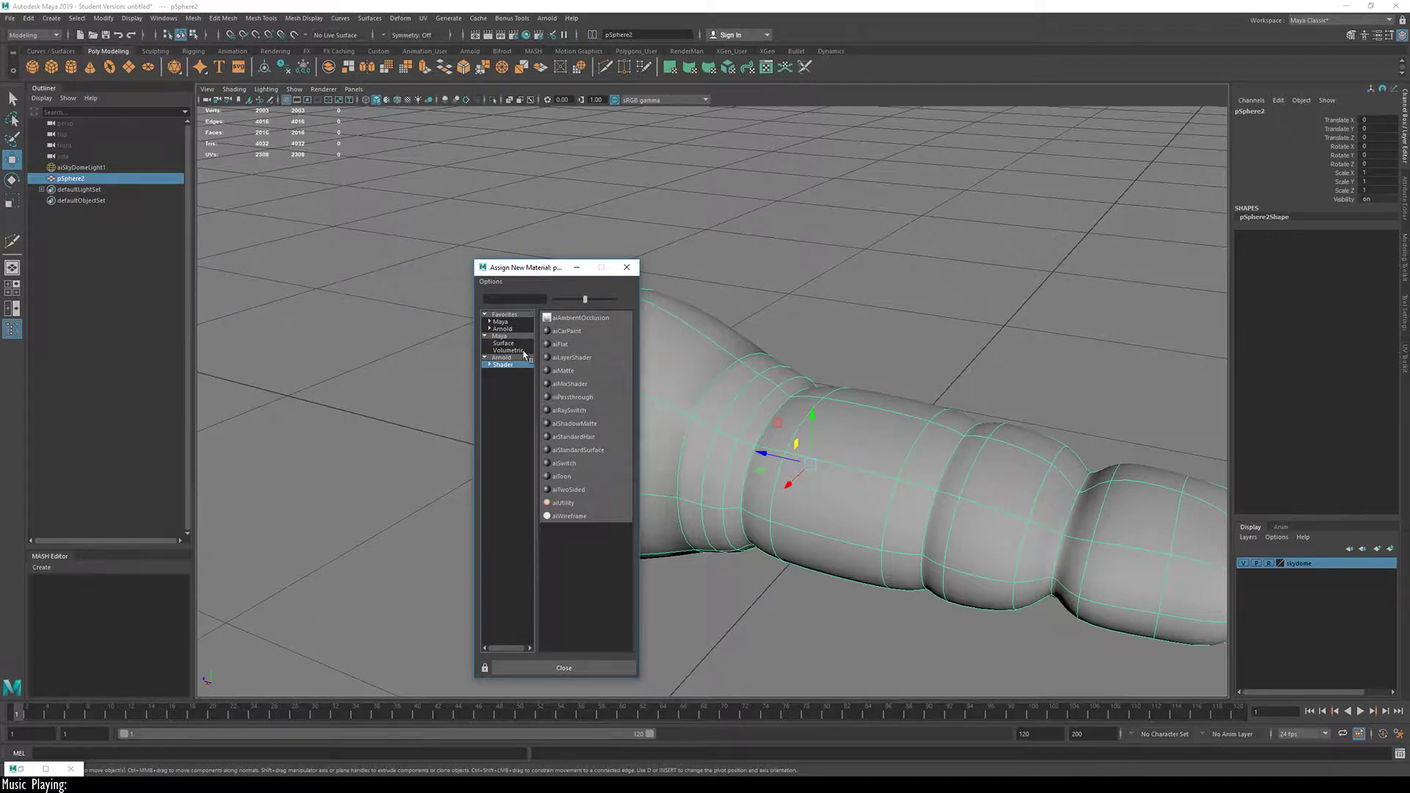
{"action": "left_click", "coordinate": [503, 329]}
{"action": "left_click", "coordinate": [578, 318]}
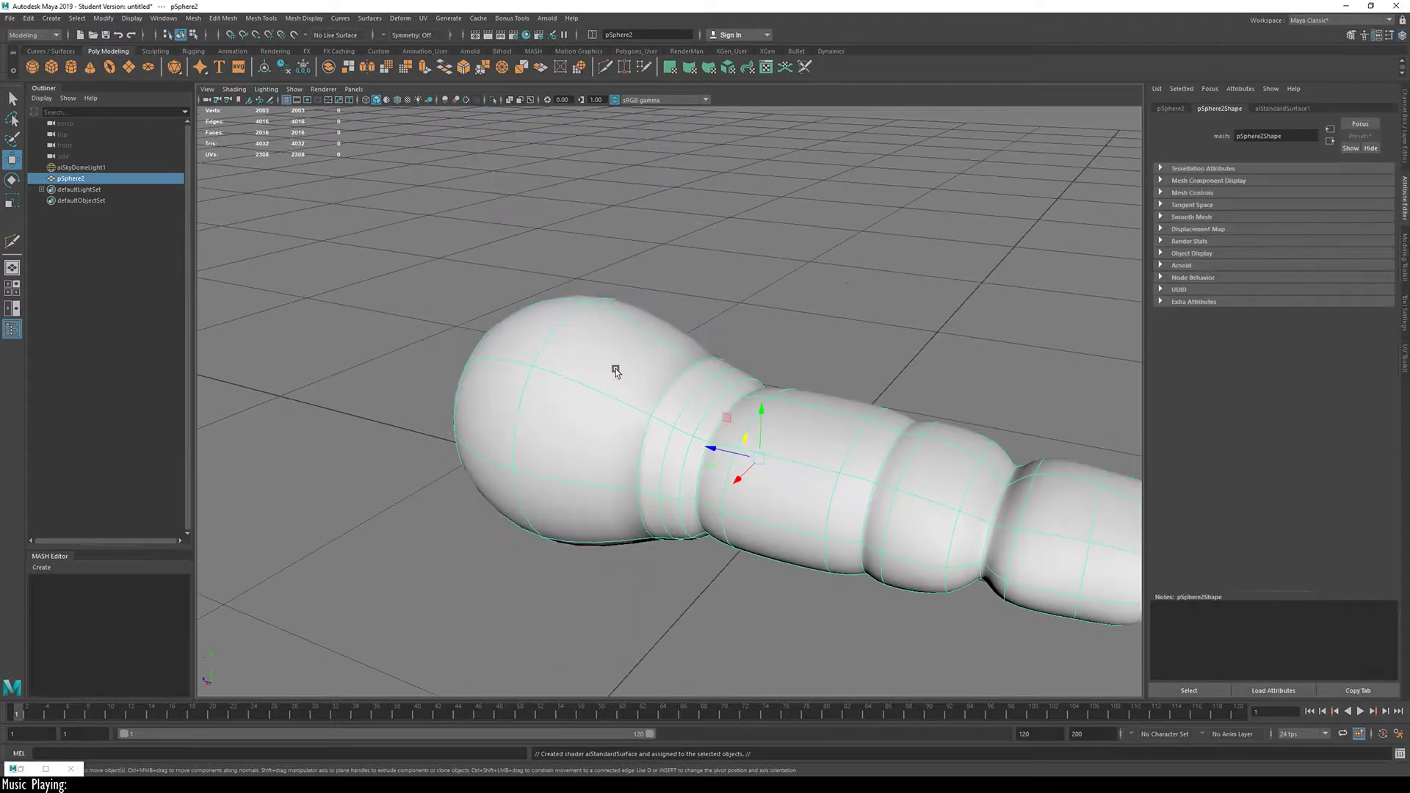
{"action": "left_click", "coordinate": [825, 374]}
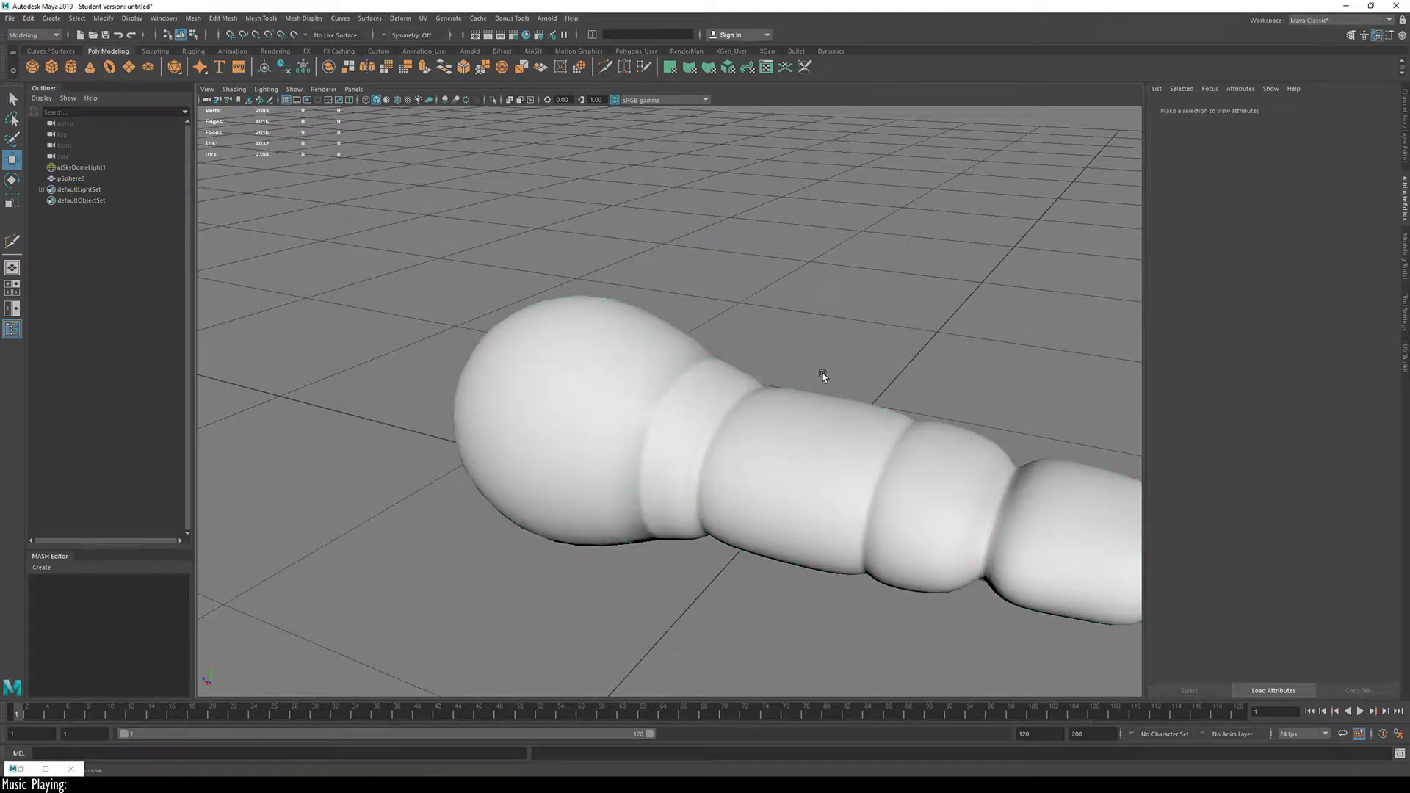
Step: Soften all edge normals of the pSphere2 mesh with Soften Edge
{"action": "left_click", "coordinate": [642, 444]}
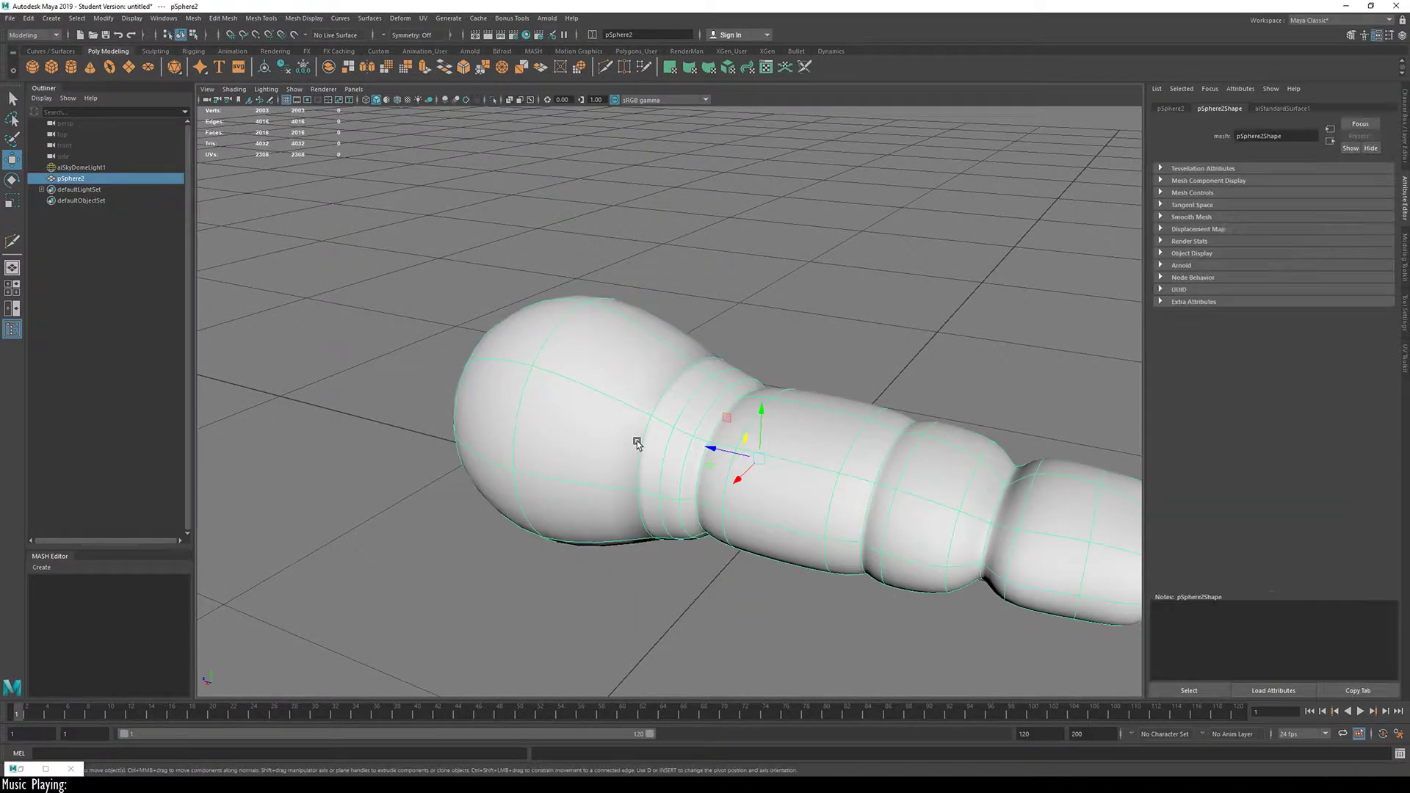
{"action": "left_click_drag", "start_coordinate": [639, 440], "coordinate": [724, 524], "text": "alt"}
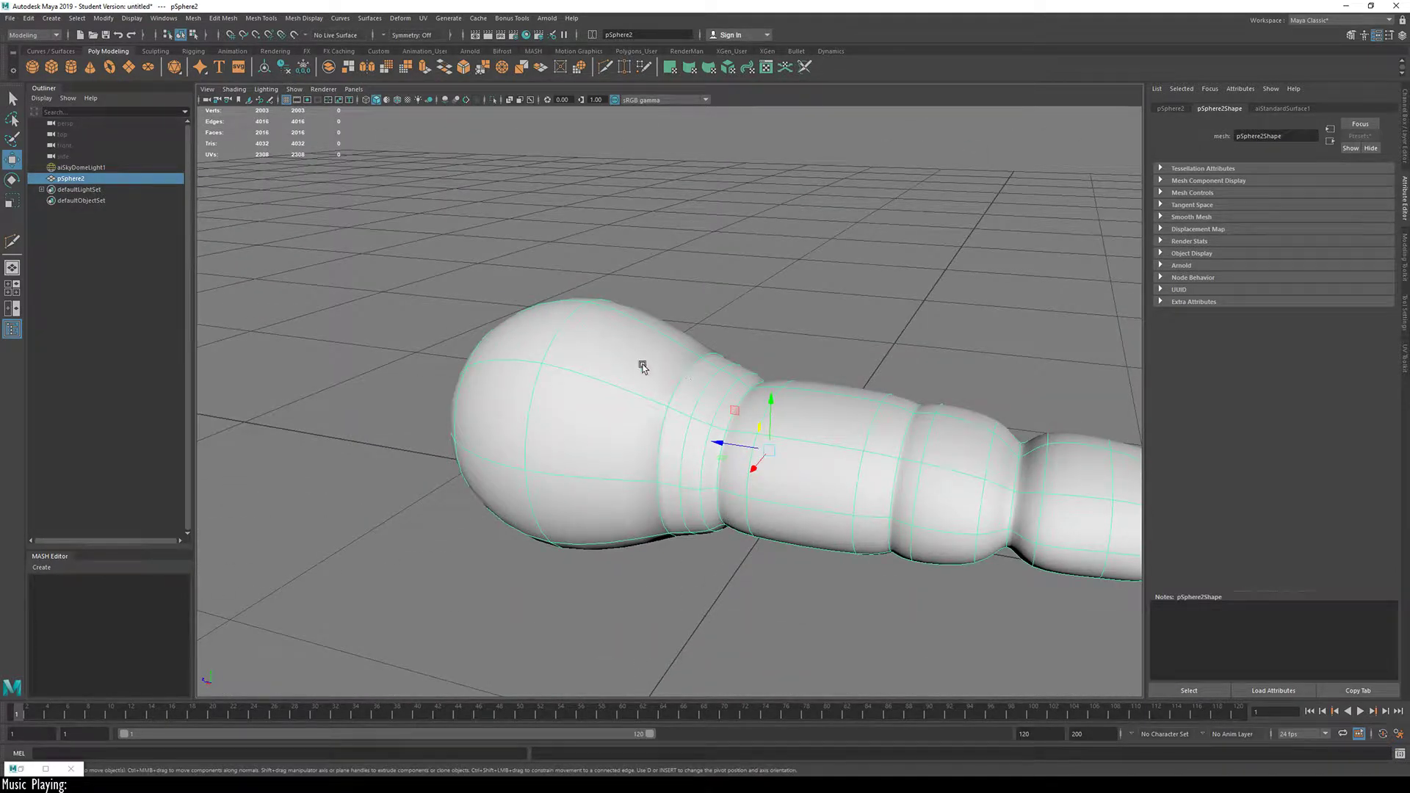
{"action": "left_click", "coordinate": [310, 20]}
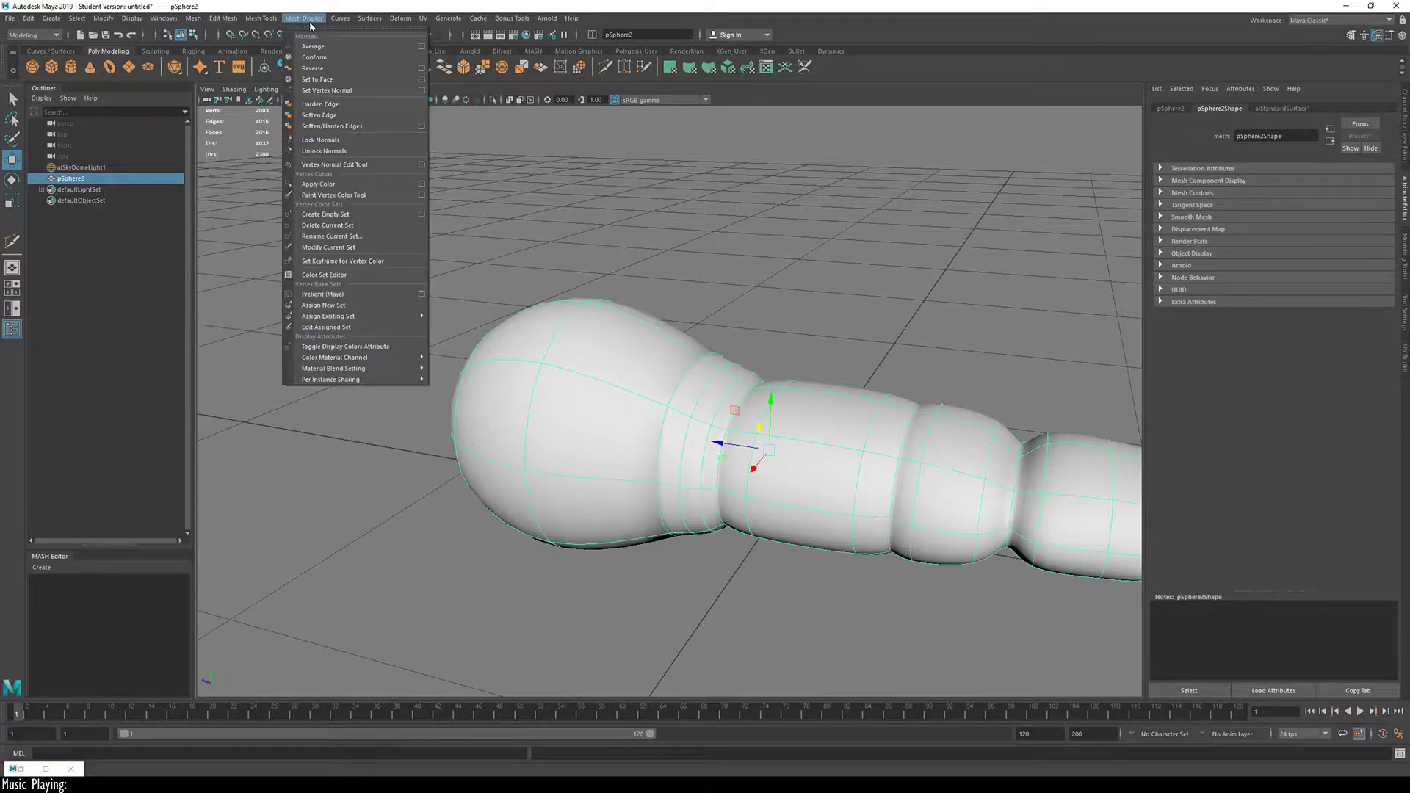
{"action": "left_click", "coordinate": [372, 117]}
{"action": "left_click", "coordinate": [564, 237]}
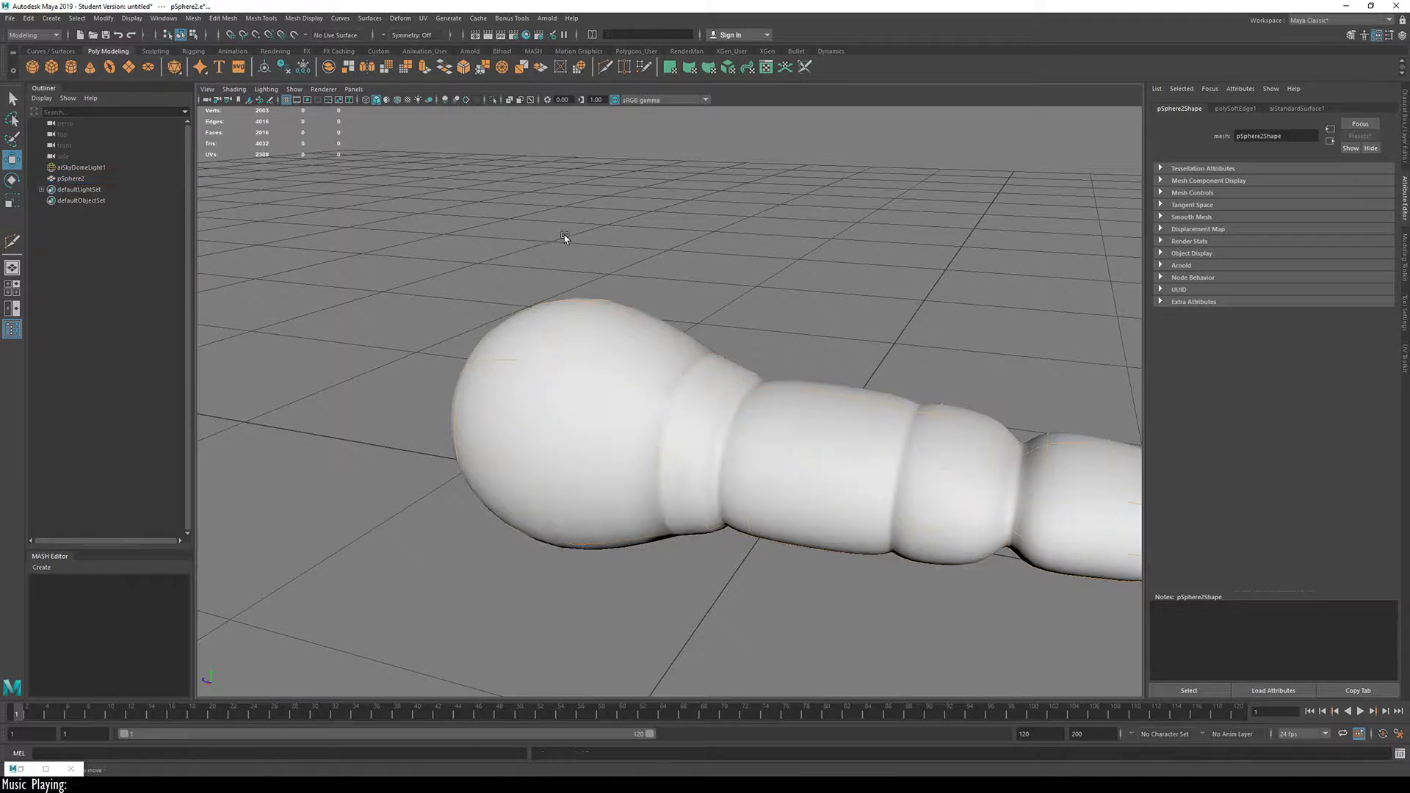
Step: Run Soften/Harden Edges on pSphere2 with an angle of 30 and delete the mesh's construction history
{"action": "left_click", "coordinate": [551, 324]}
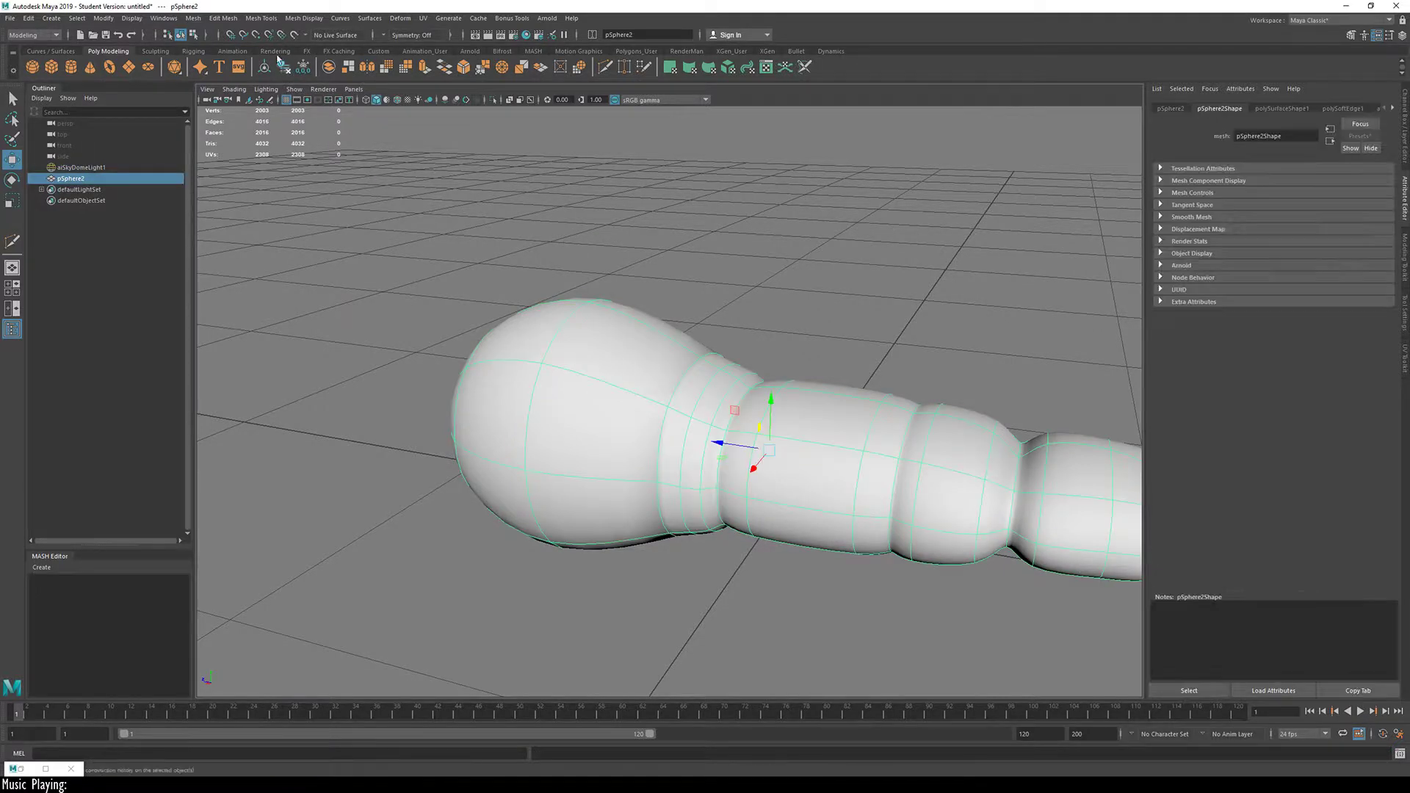
{"action": "left_click", "coordinate": [265, 19]}
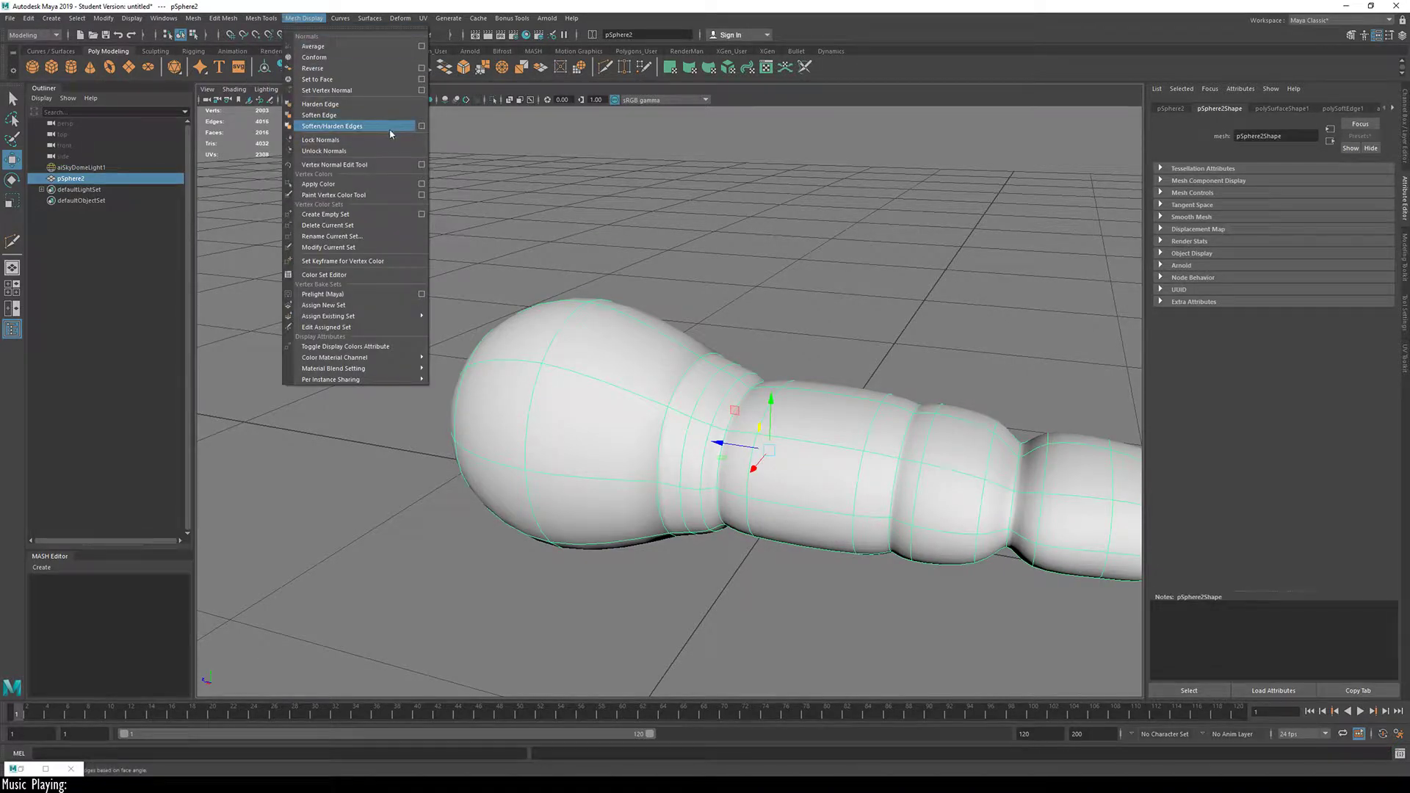
{"action": "left_click", "coordinate": [422, 127]}
{"action": "left_click", "coordinate": [1025, 307]}
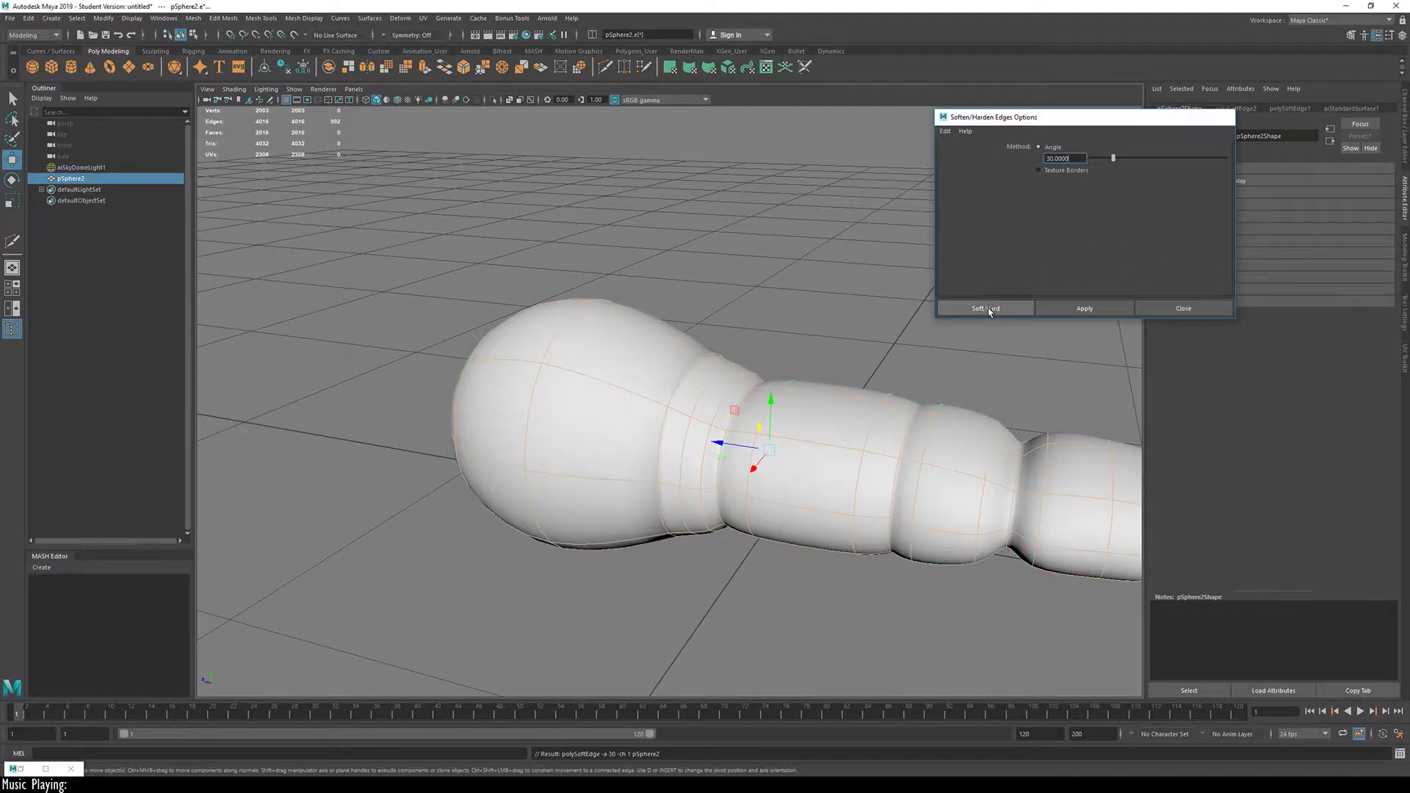
{"action": "left_click", "coordinate": [272, 36]}
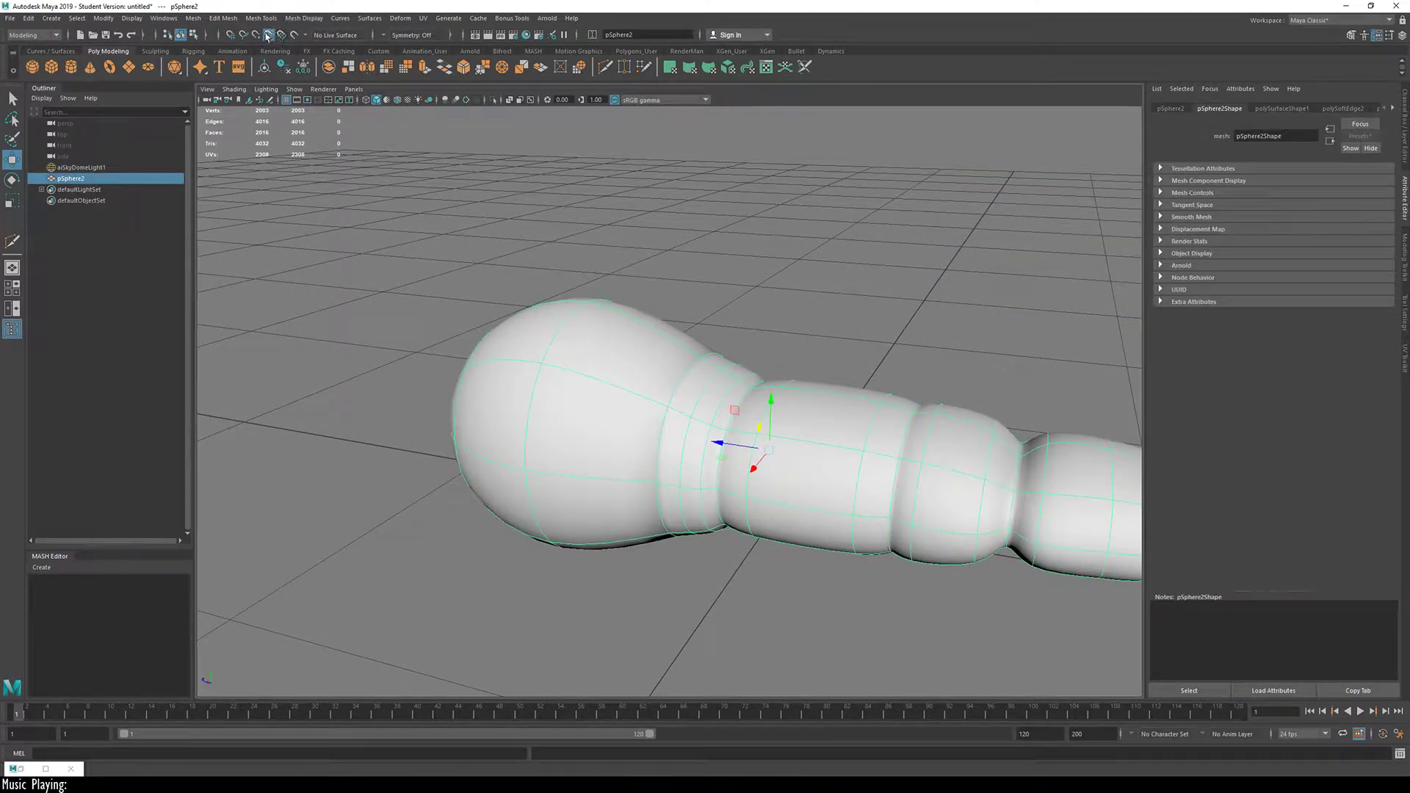
{"action": "key", "text": "alt+shift+d"}
{"action": "left_click", "coordinate": [303, 18]}
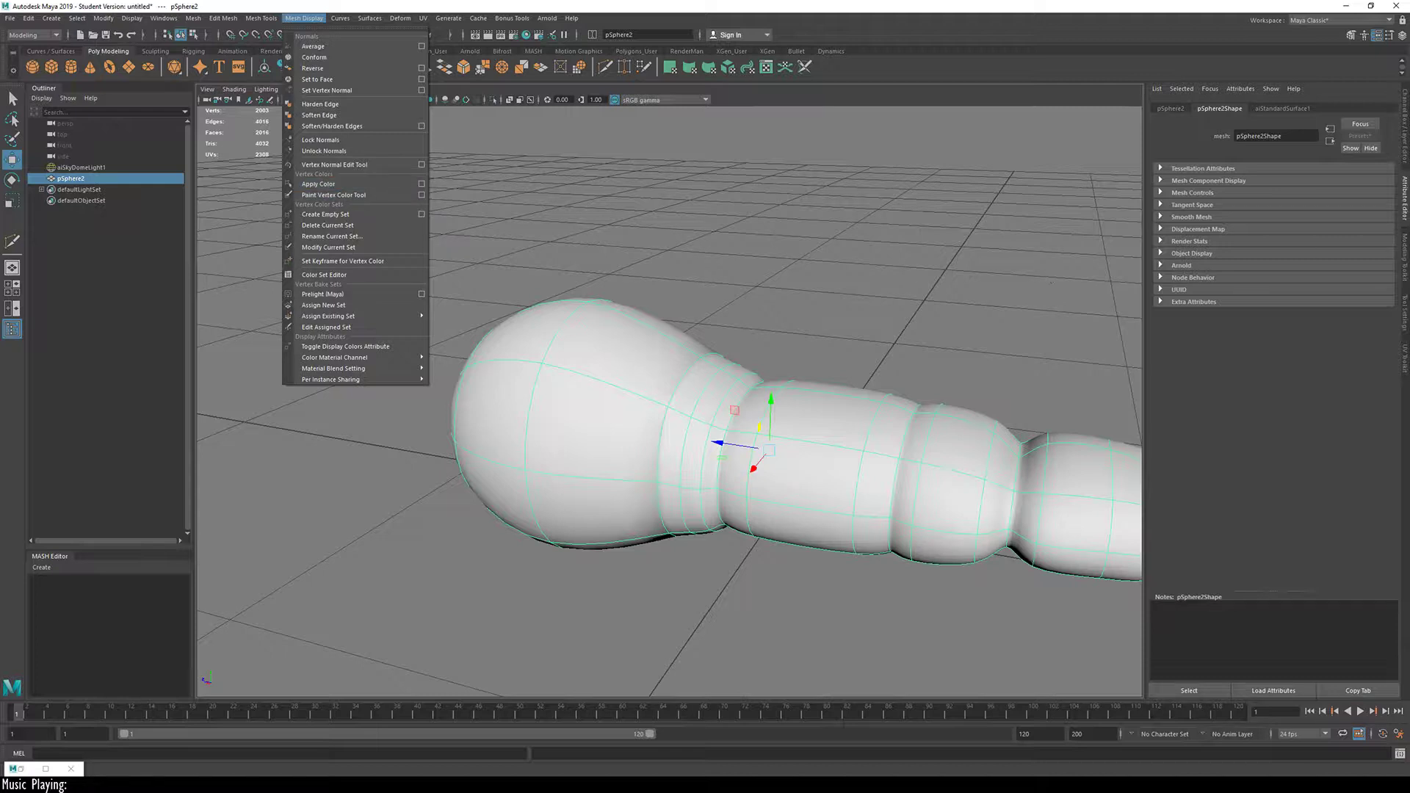
{"action": "key", "text": "Escape"}
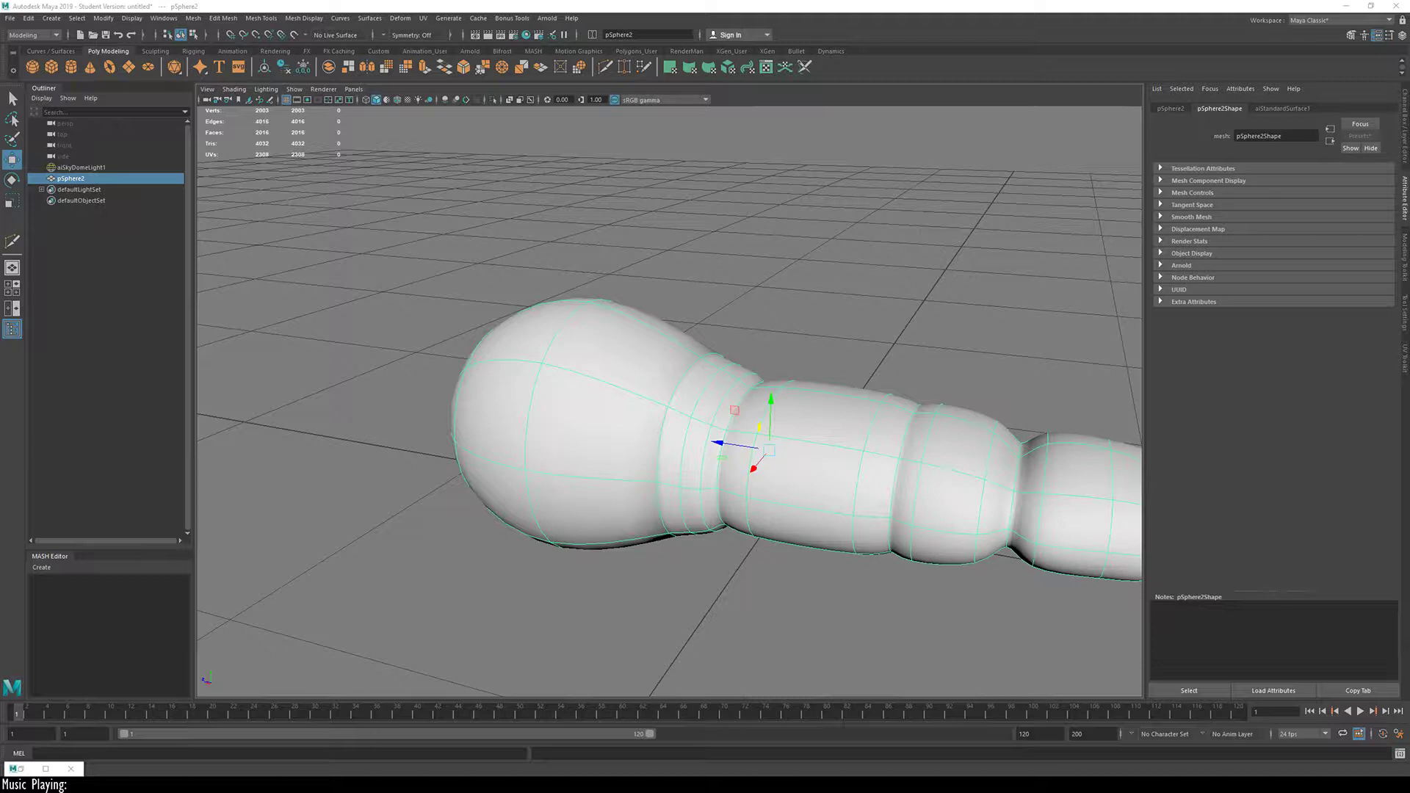
Step: Try two-sided lighting in the viewport and switch it off again
{"action": "left_click", "coordinate": [469, 241]}
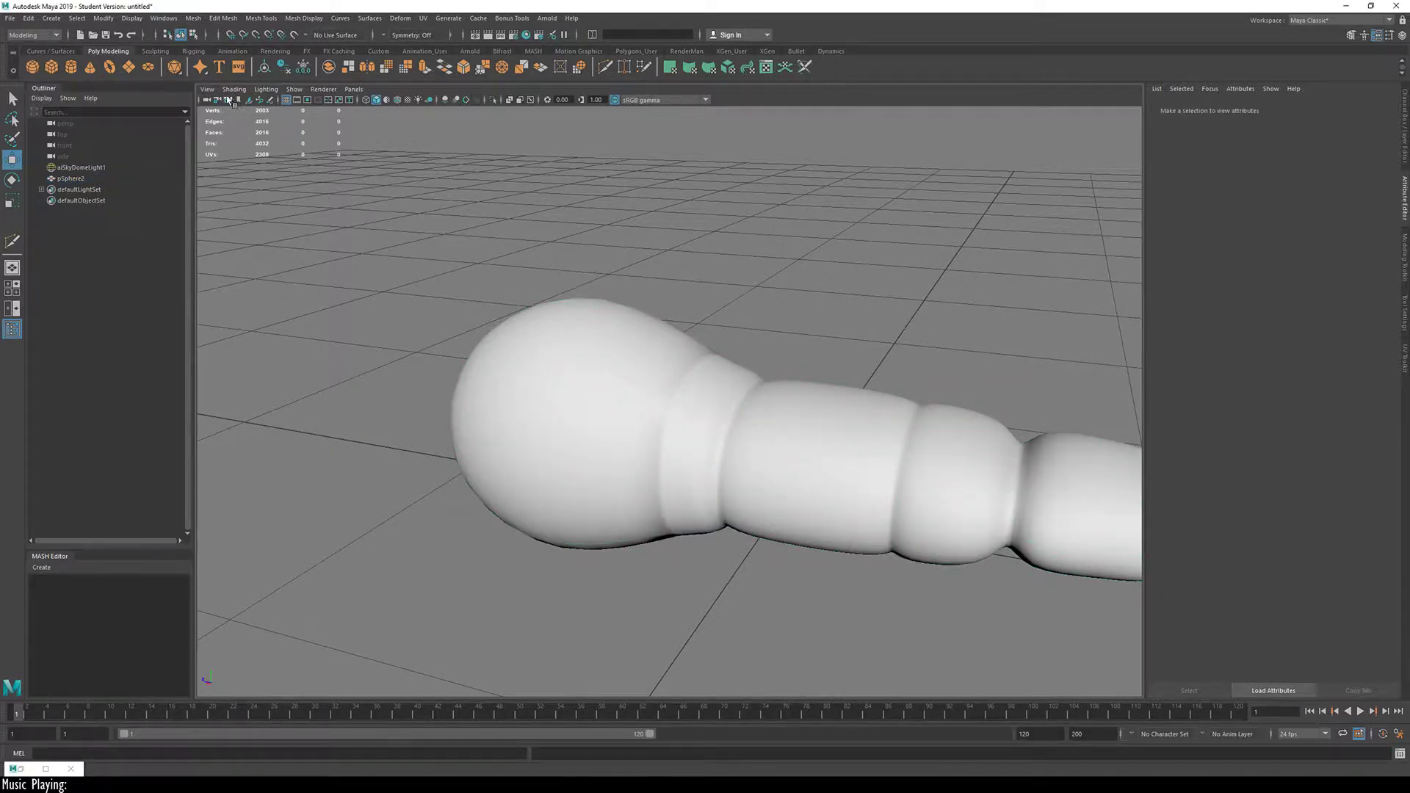
{"action": "left_click", "coordinate": [208, 90]}
{"action": "mouse_move", "coordinate": [225, 89]}
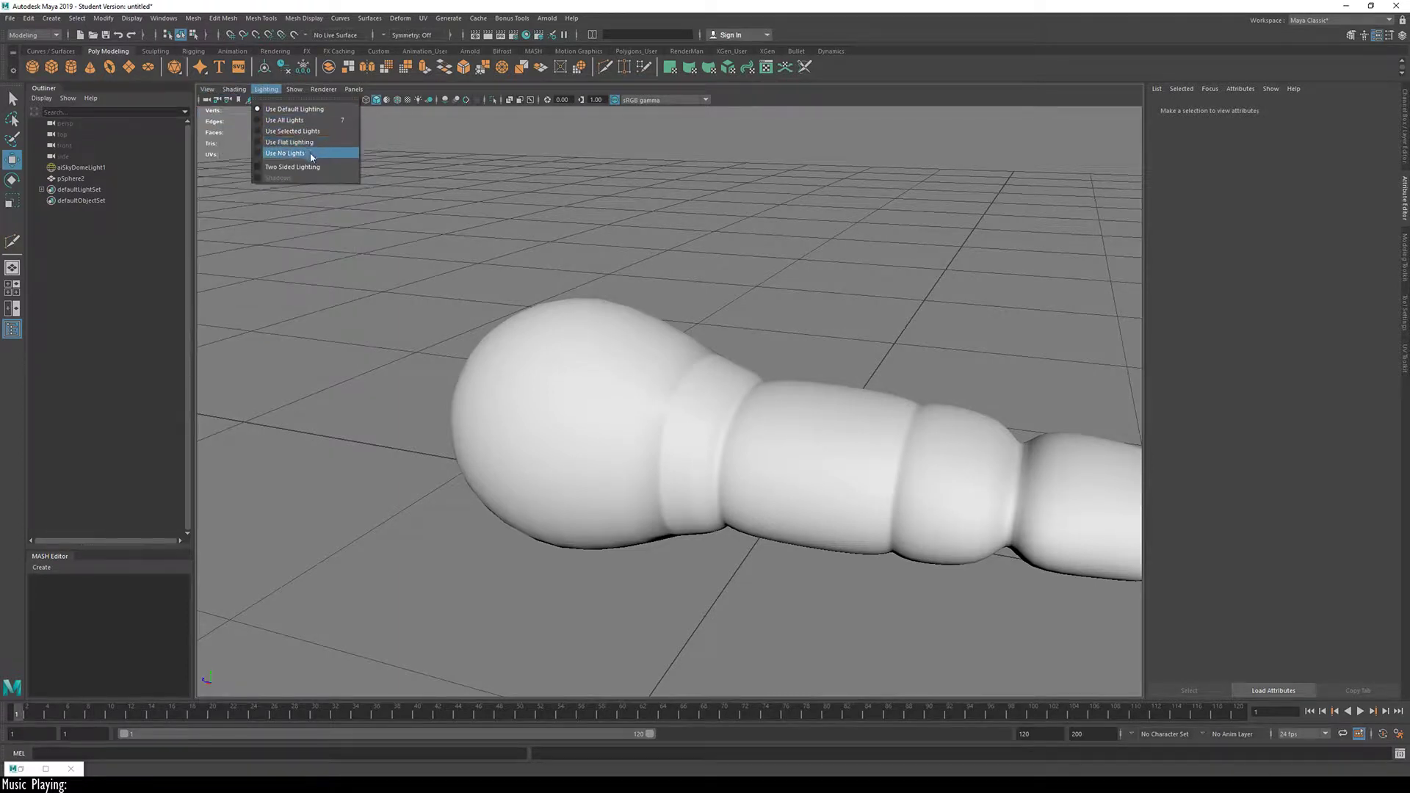
{"action": "left_click", "coordinate": [313, 168]}
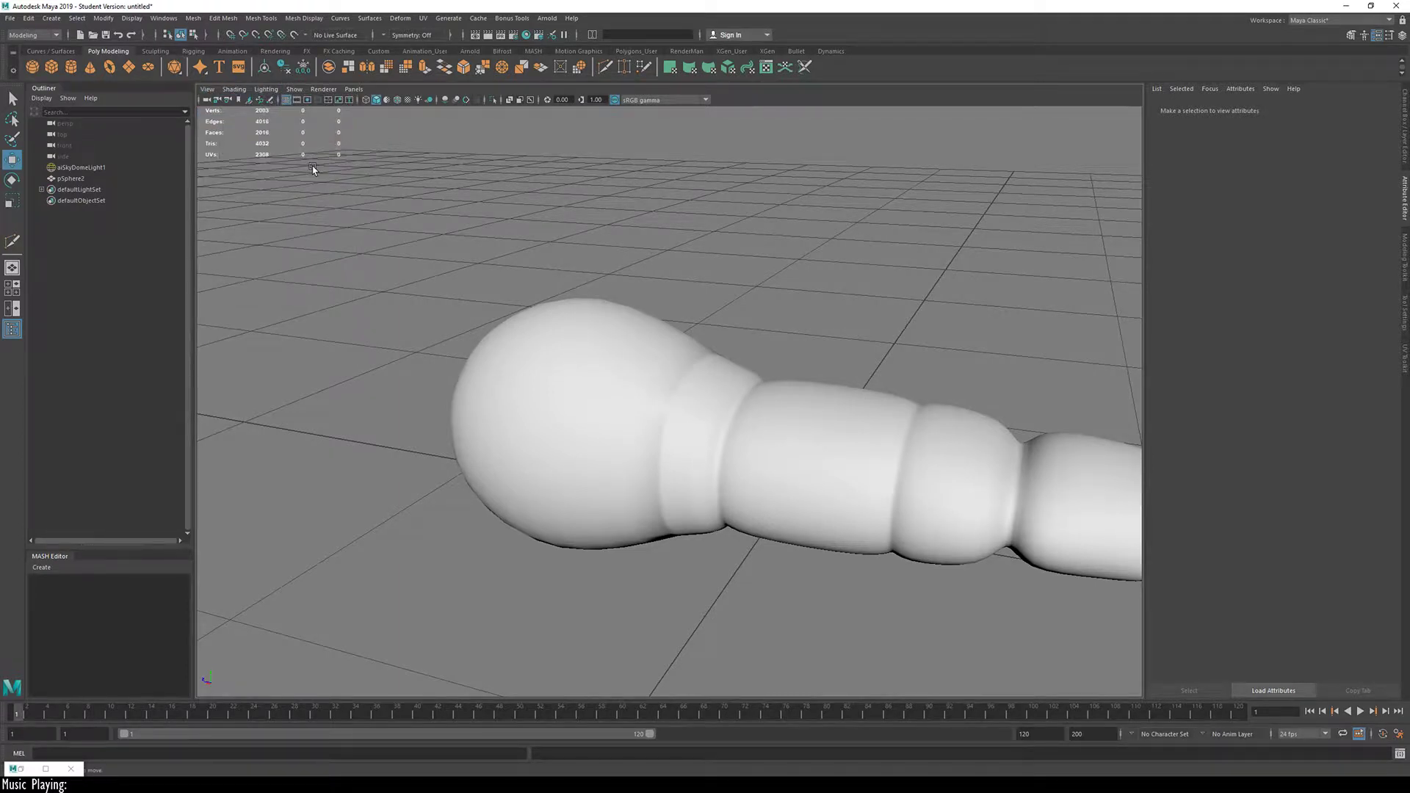
{"action": "left_click_drag", "start_coordinate": [665, 456], "coordinate": [335, 306], "text": "alt"}
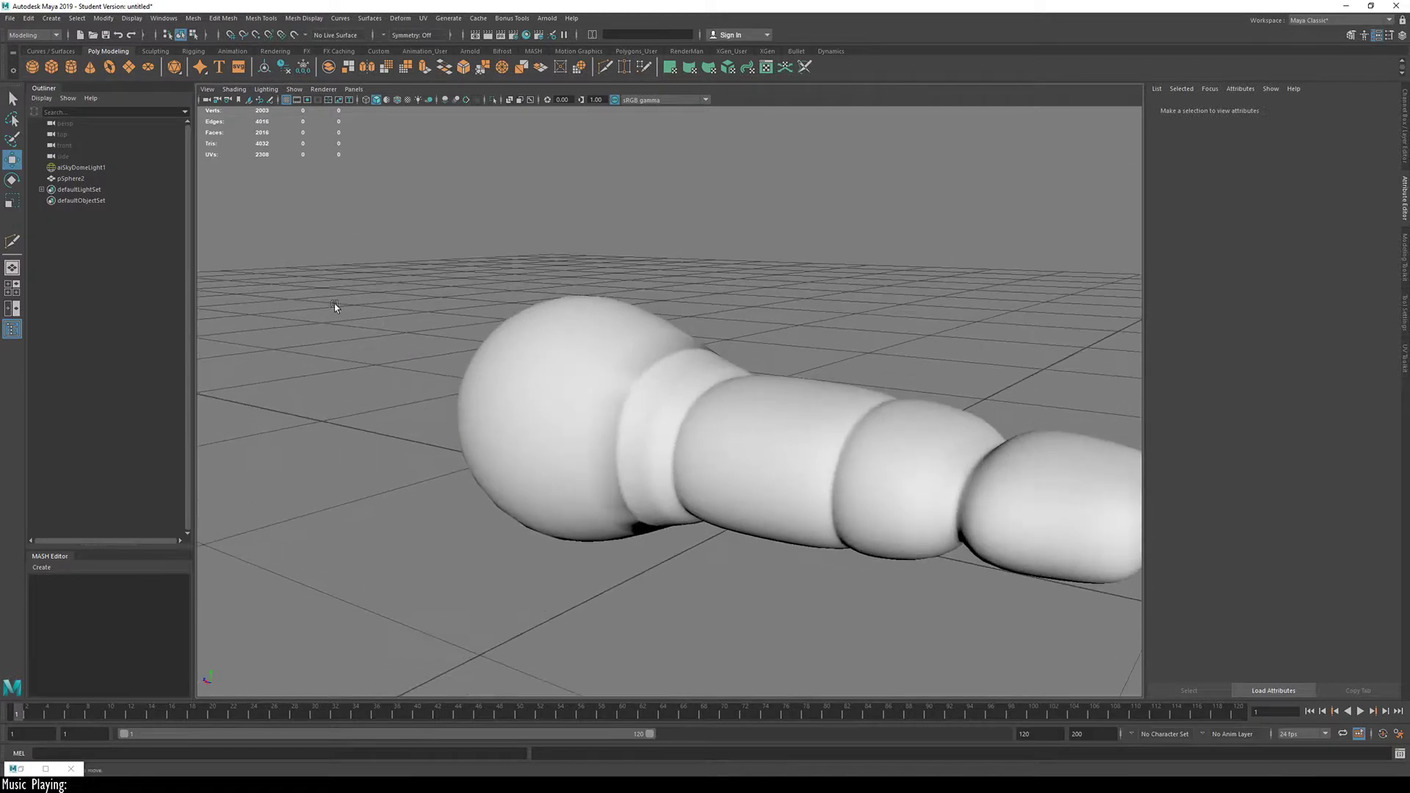
{"action": "left_click", "coordinate": [266, 89]}
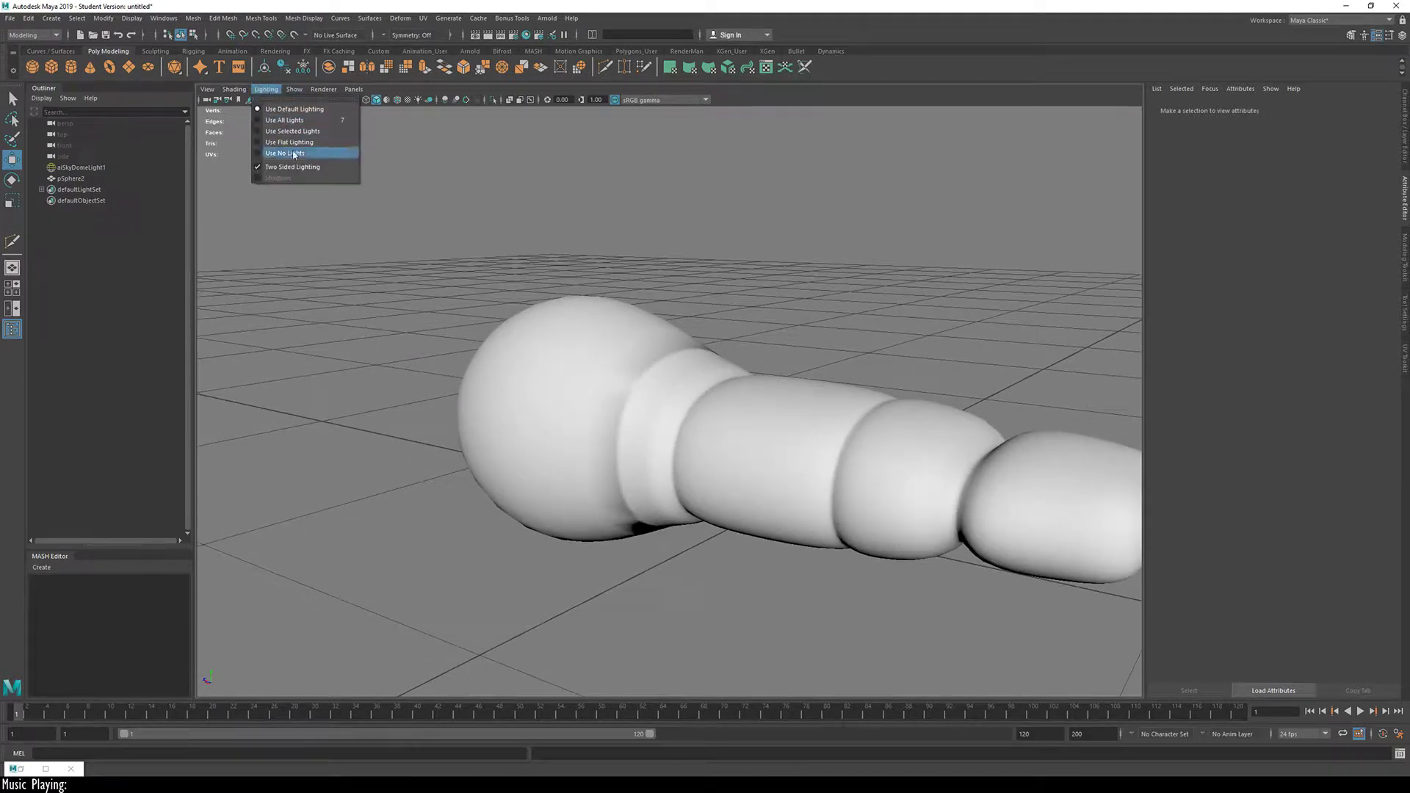
{"action": "left_click", "coordinate": [301, 167]}
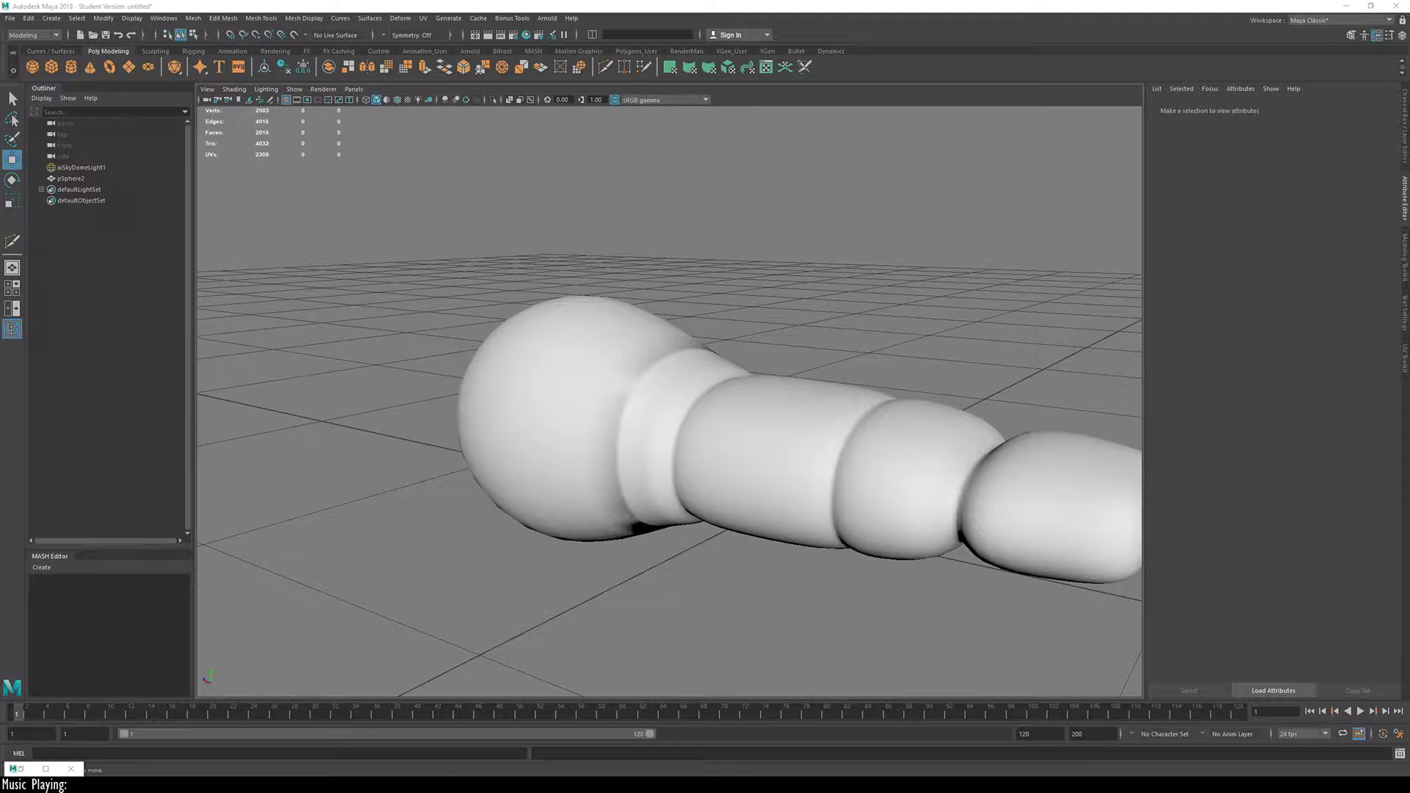
Step: Examine the edges around the neck and shaft of the smoothed mesh from several angles
{"action": "left_click", "coordinate": [639, 405]}
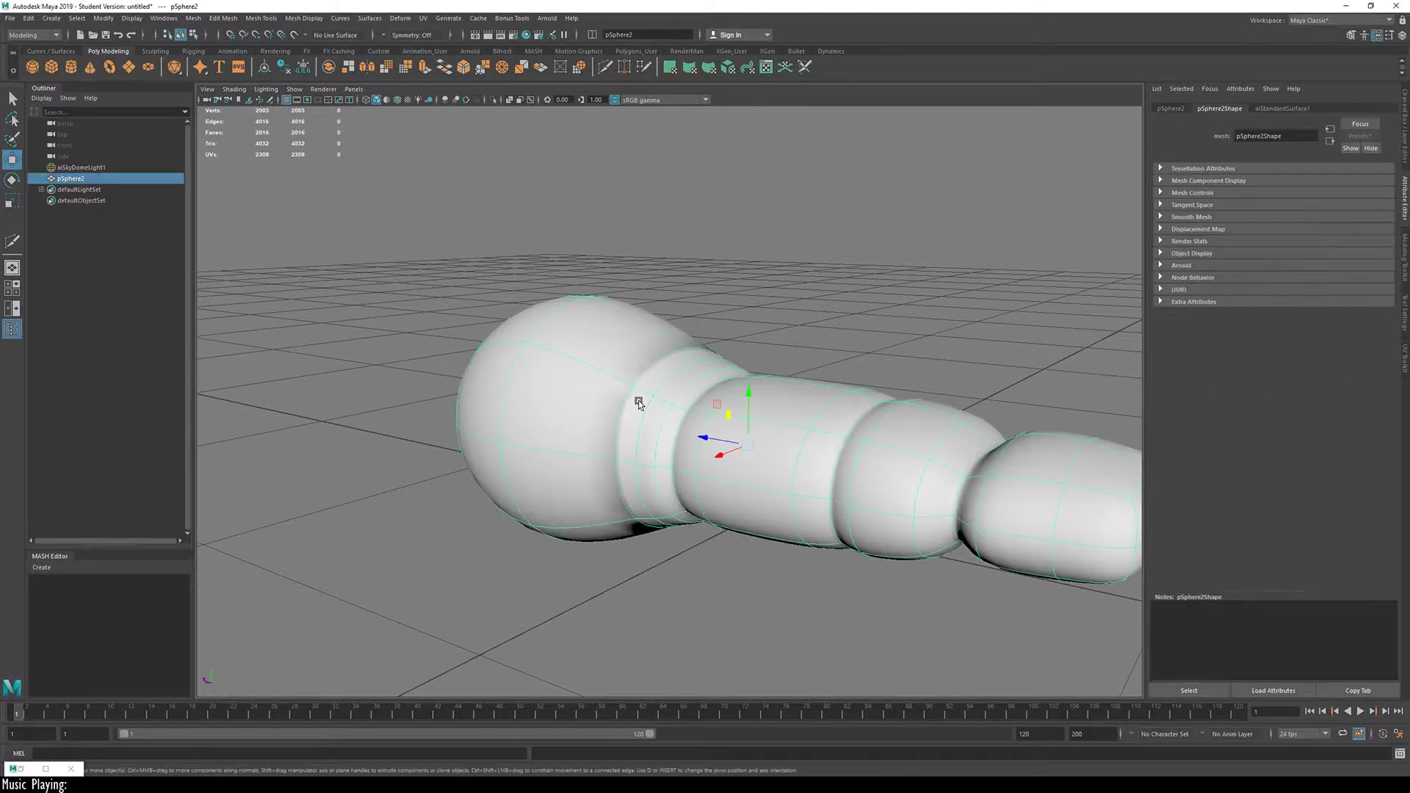
{"action": "right_click_drag", "start_coordinate": [639, 403], "coordinate": [630, 375]}
{"action": "left_click", "coordinate": [636, 373]}
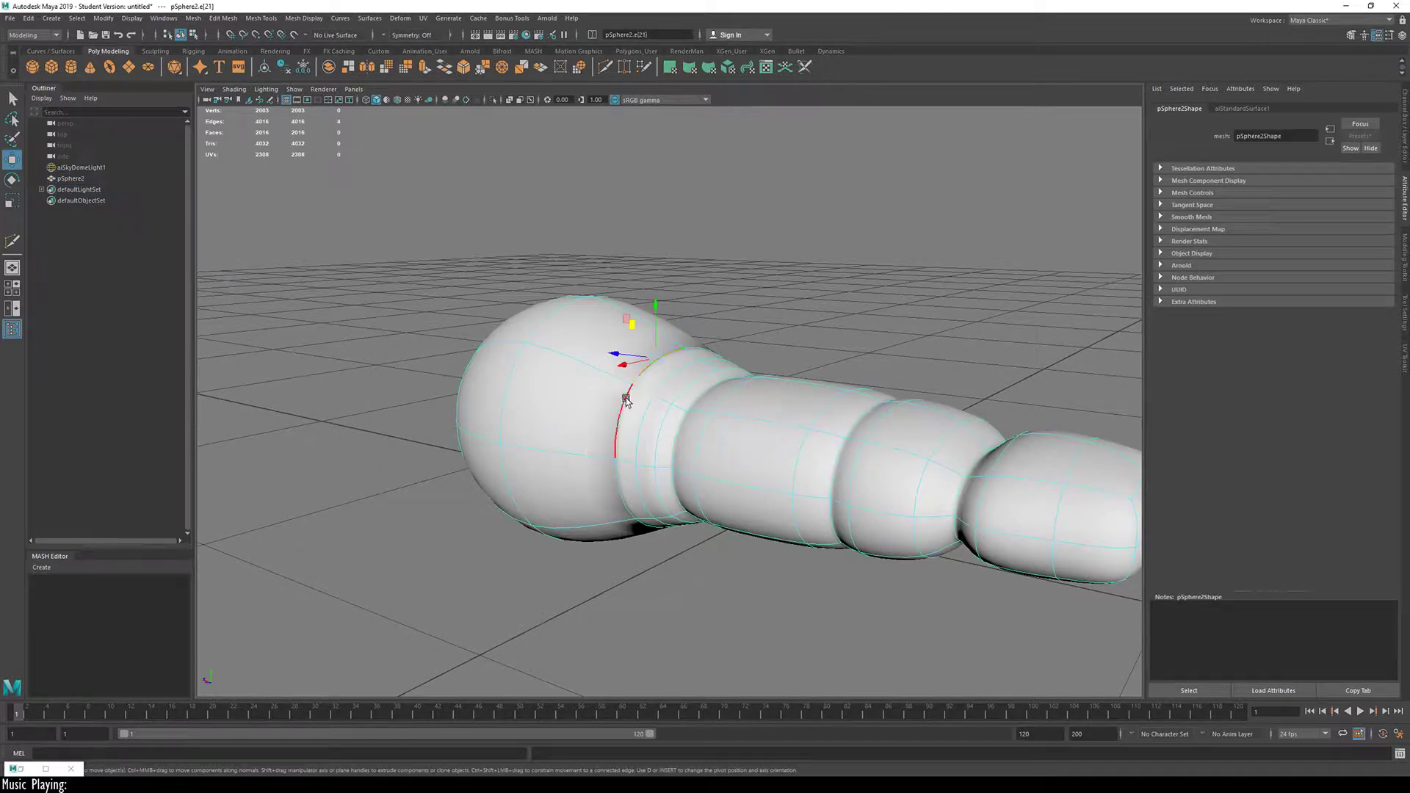
{"action": "left_click", "coordinate": [627, 403]}
{"action": "left_click_drag", "start_coordinate": [628, 403], "coordinate": [563, 488], "text": "alt"}
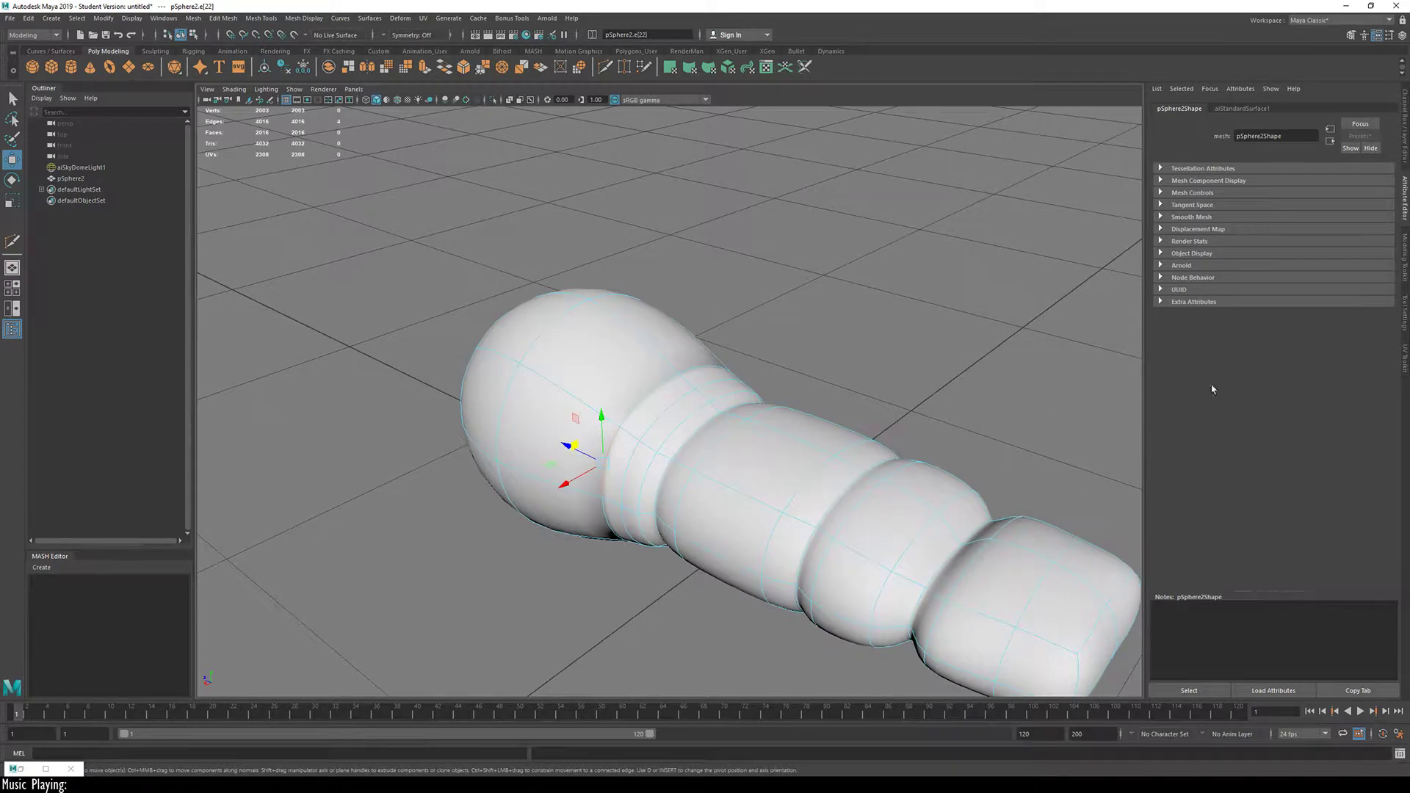
{"action": "left_click_drag", "start_coordinate": [856, 416], "coordinate": [682, 382], "text": "alt"}
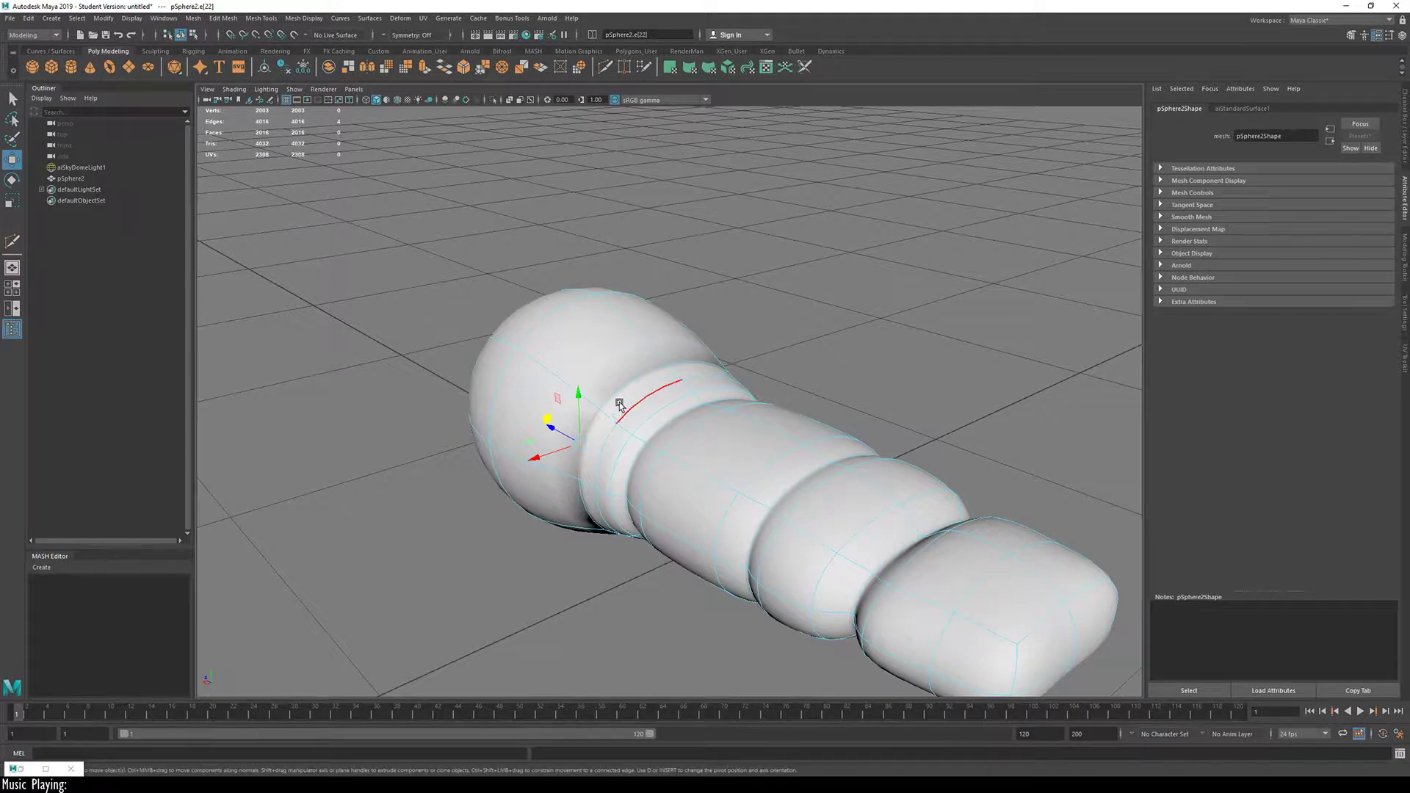
{"action": "left_click_drag", "start_coordinate": [621, 437], "coordinate": [824, 425], "text": "alt"}
{"action": "left_click", "coordinate": [824, 424]}
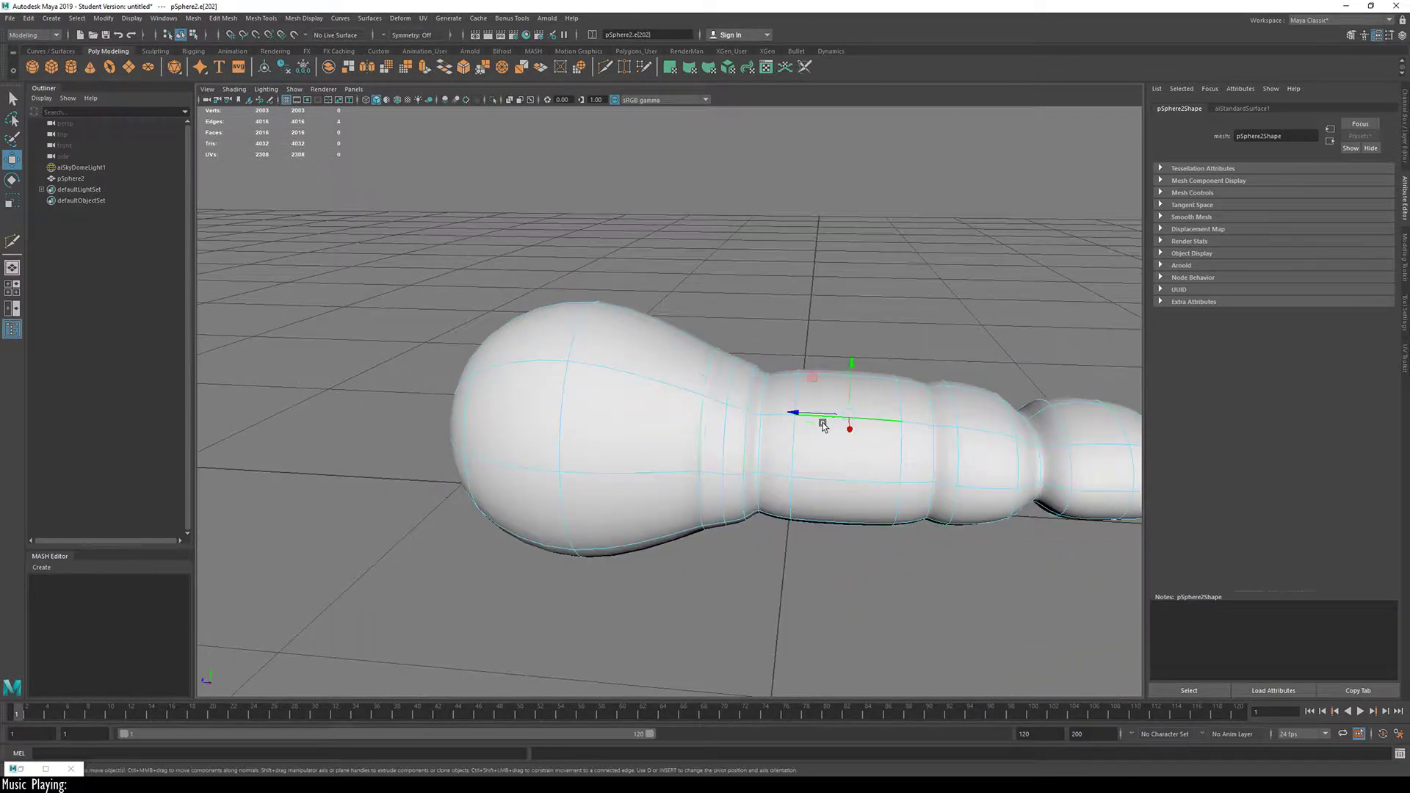
Step: Switch the mesh to face selection and turn off its smooth preview
{"action": "right_click_drag", "start_coordinate": [822, 424], "coordinate": [823, 466]}
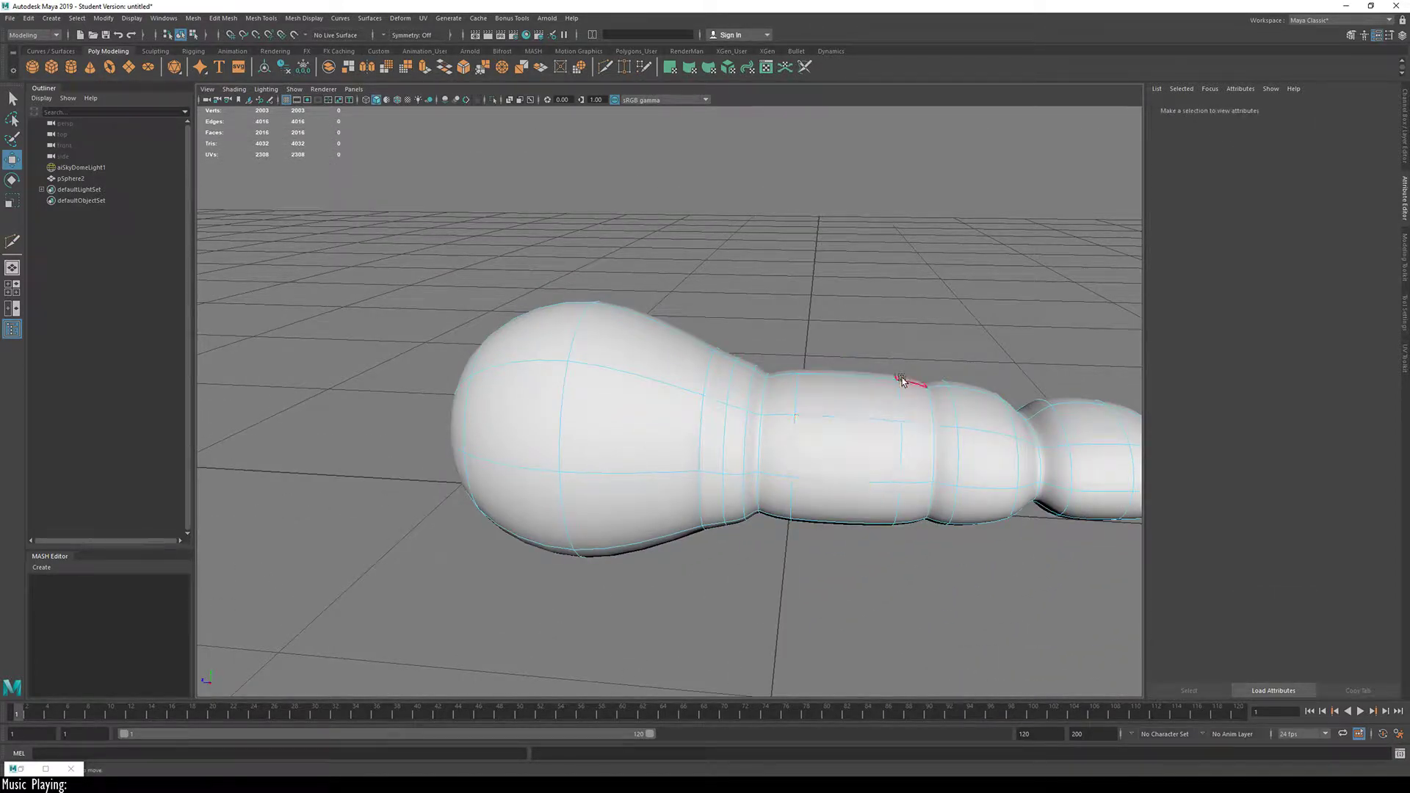
{"action": "key", "text": "q"}
{"action": "key", "text": "1"}
{"action": "left_click_drag", "start_coordinate": [855, 383], "coordinate": [724, 365], "text": "alt"}
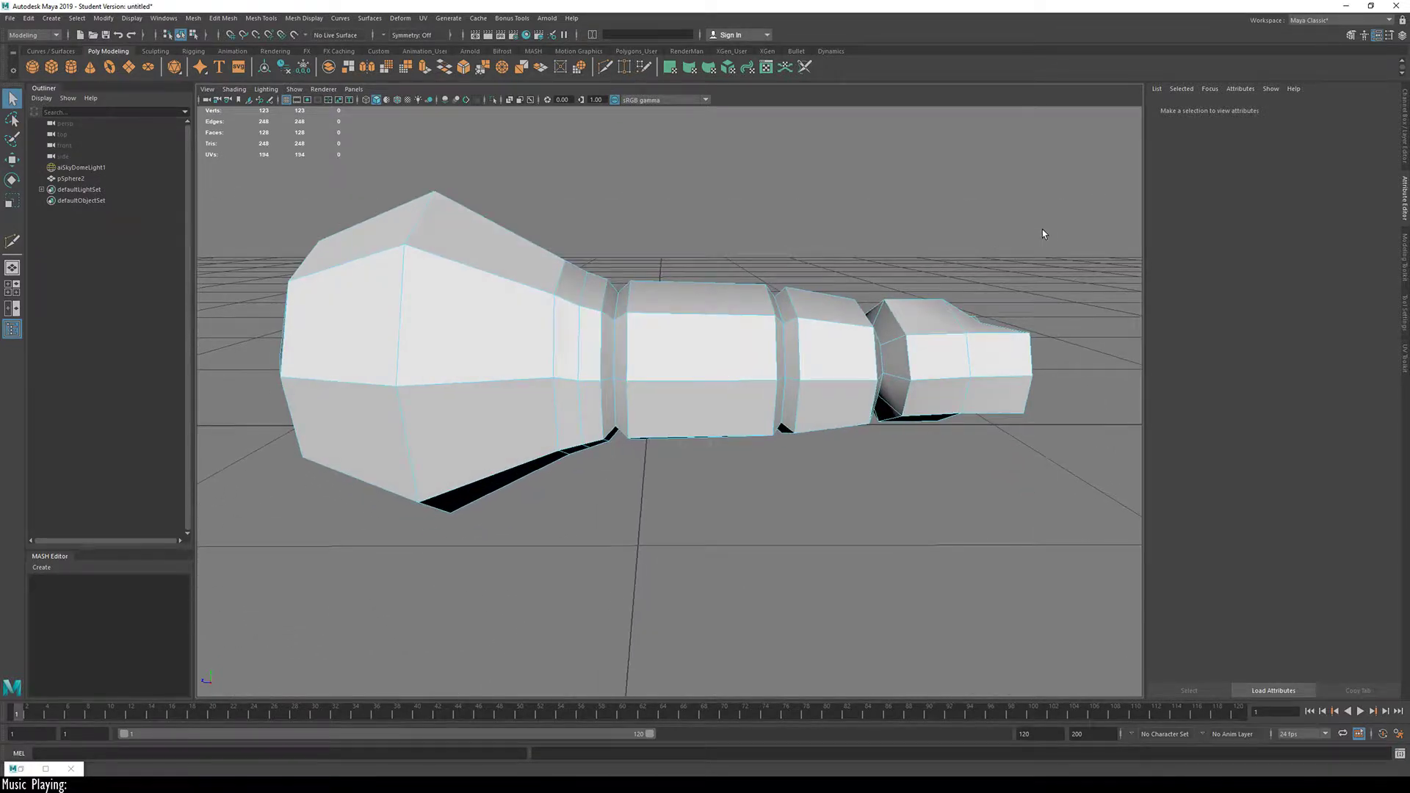
Step: Extract all faces of the segmented shaft, excluding the large bulbous head, into a separate piece
{"action": "left_click_drag", "start_coordinate": [1051, 235], "coordinate": [567, 474]}
{"action": "left_click_drag", "start_coordinate": [603, 463], "coordinate": [617, 316], "text": "alt"}
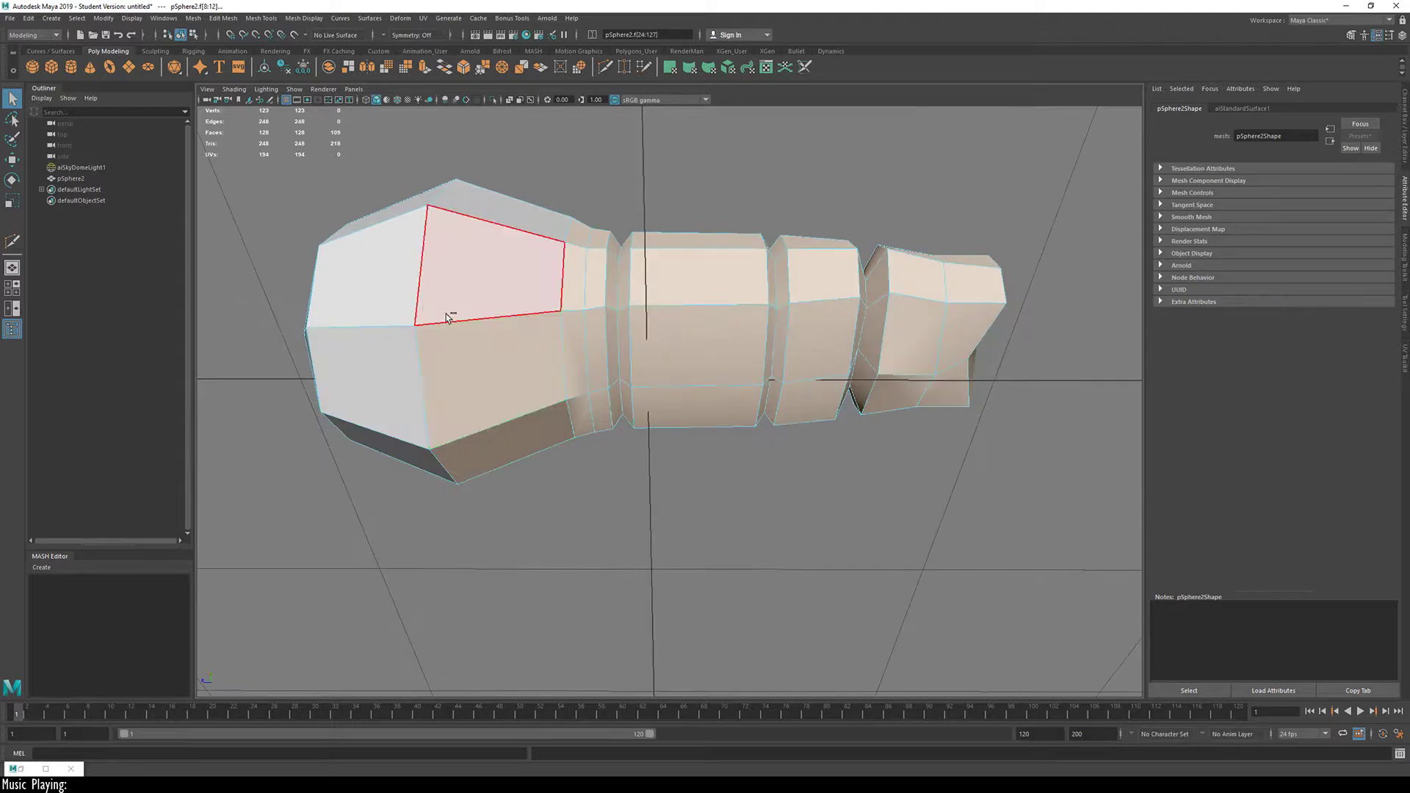
{"action": "left_click_drag", "start_coordinate": [430, 532], "coordinate": [514, 459], "text": "ctrl"}
{"action": "left_click_drag", "start_coordinate": [542, 531], "coordinate": [897, 380], "text": "alt"}
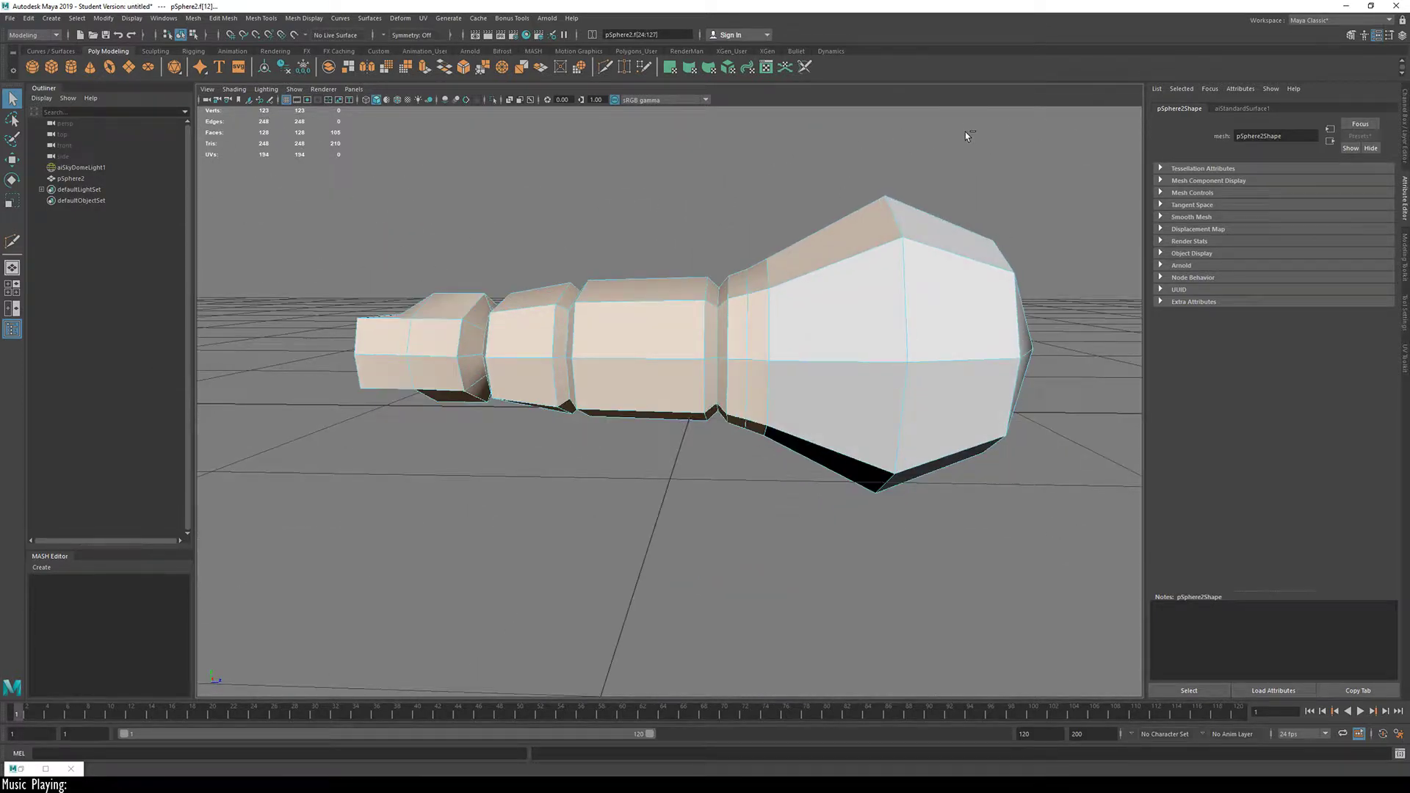
{"action": "left_click_drag", "start_coordinate": [961, 139], "coordinate": [594, 363]}
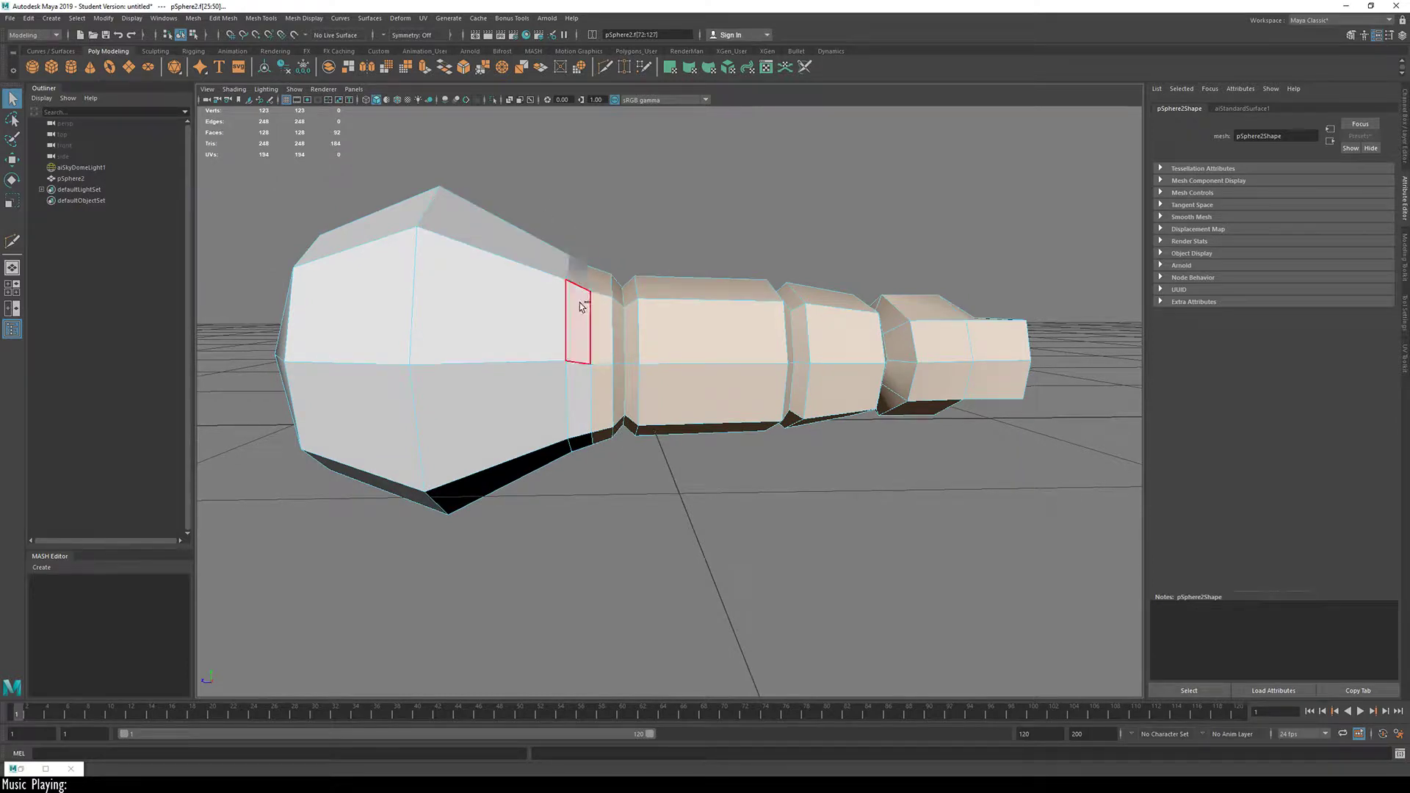
{"action": "left_click_drag", "start_coordinate": [574, 250], "coordinate": [892, 419]}
{"action": "left_click_drag", "start_coordinate": [945, 221], "coordinate": [880, 572], "text": "ctrl"}
{"action": "right_click_drag", "start_coordinate": [718, 336], "coordinate": [727, 513], "text": "shift"}
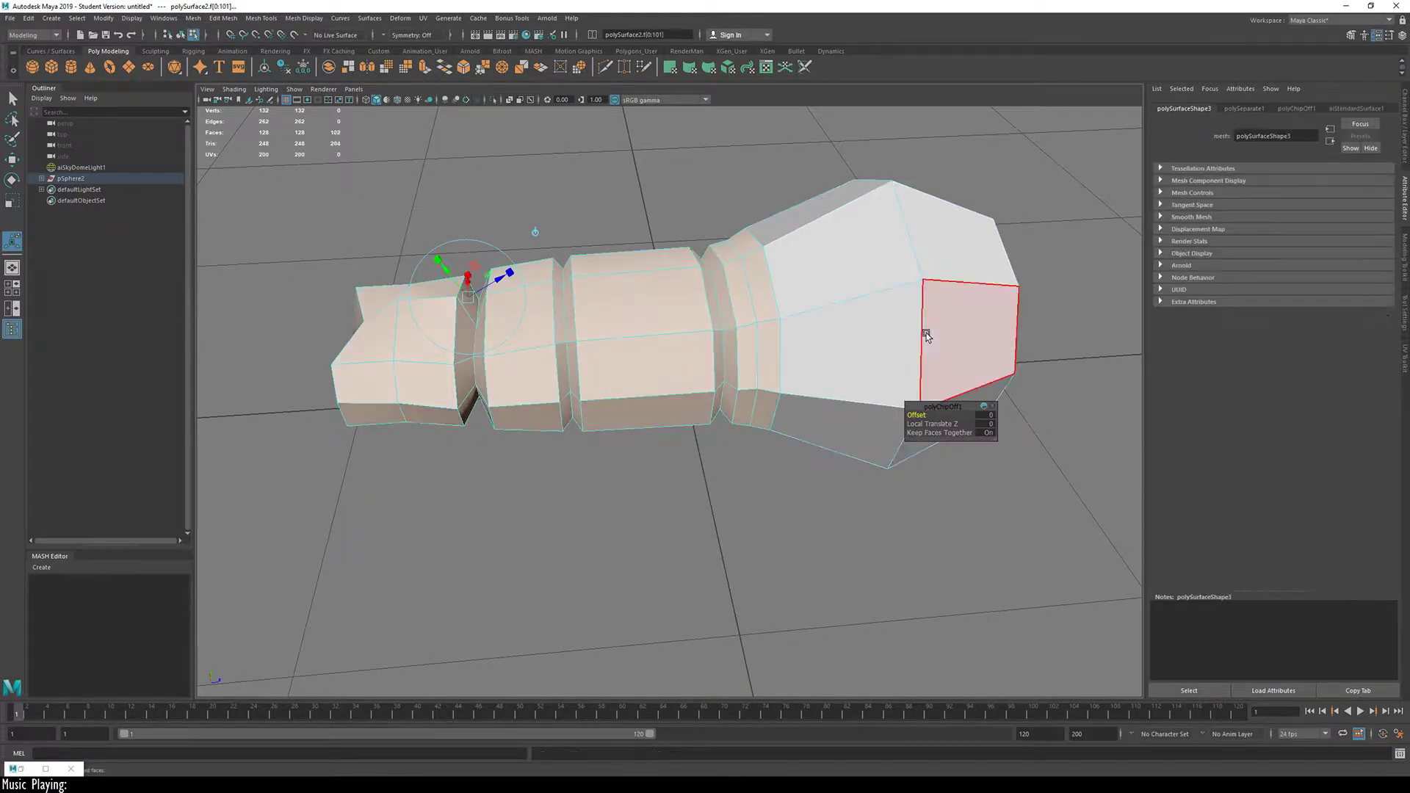
Step: Return to object selection and select both the head and the extracted shaft pieces
{"action": "key", "text": "w"}
{"action": "right_click_drag", "start_coordinate": [872, 289], "coordinate": [918, 246]}
{"action": "left_click", "coordinate": [644, 173]}
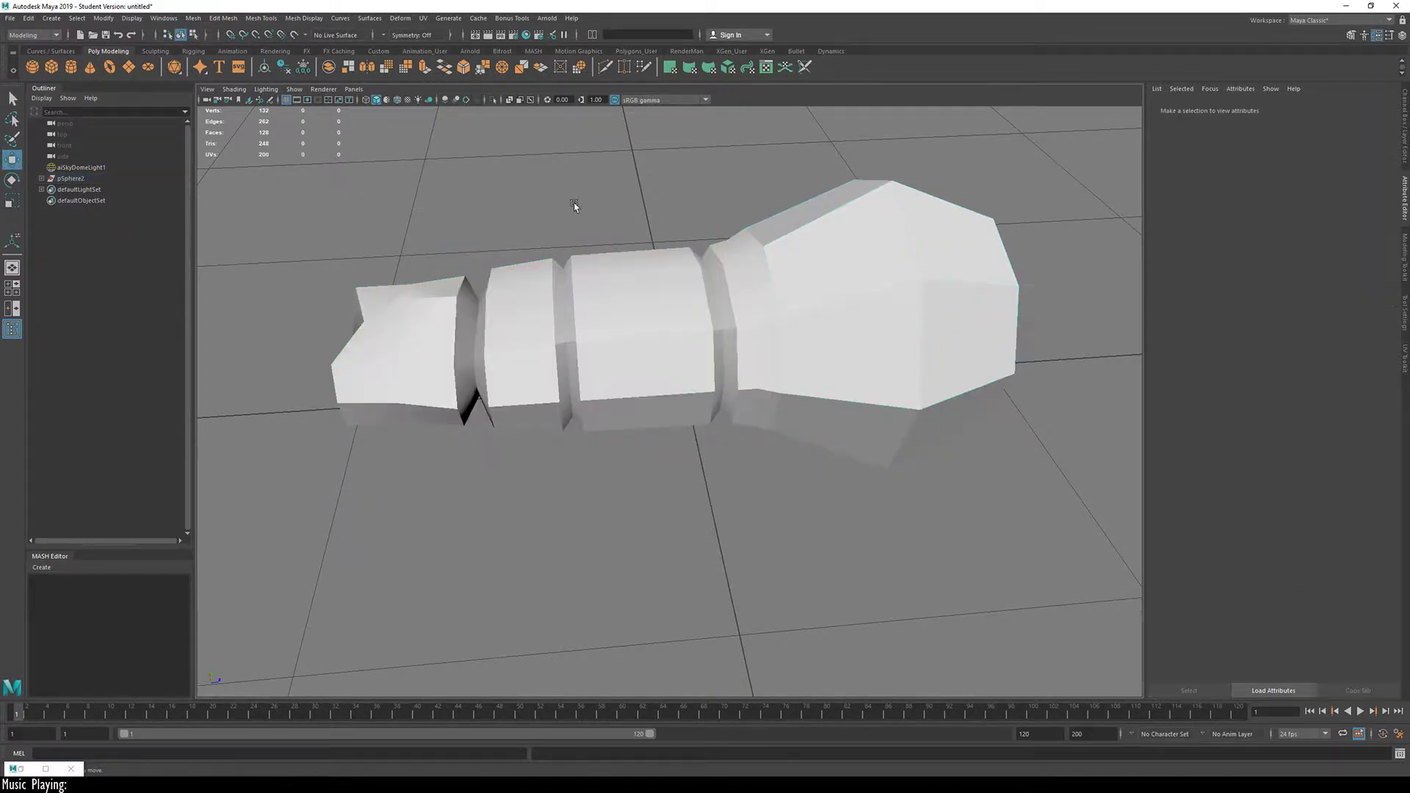
{"action": "left_click_drag", "start_coordinate": [643, 174], "coordinate": [808, 382]}
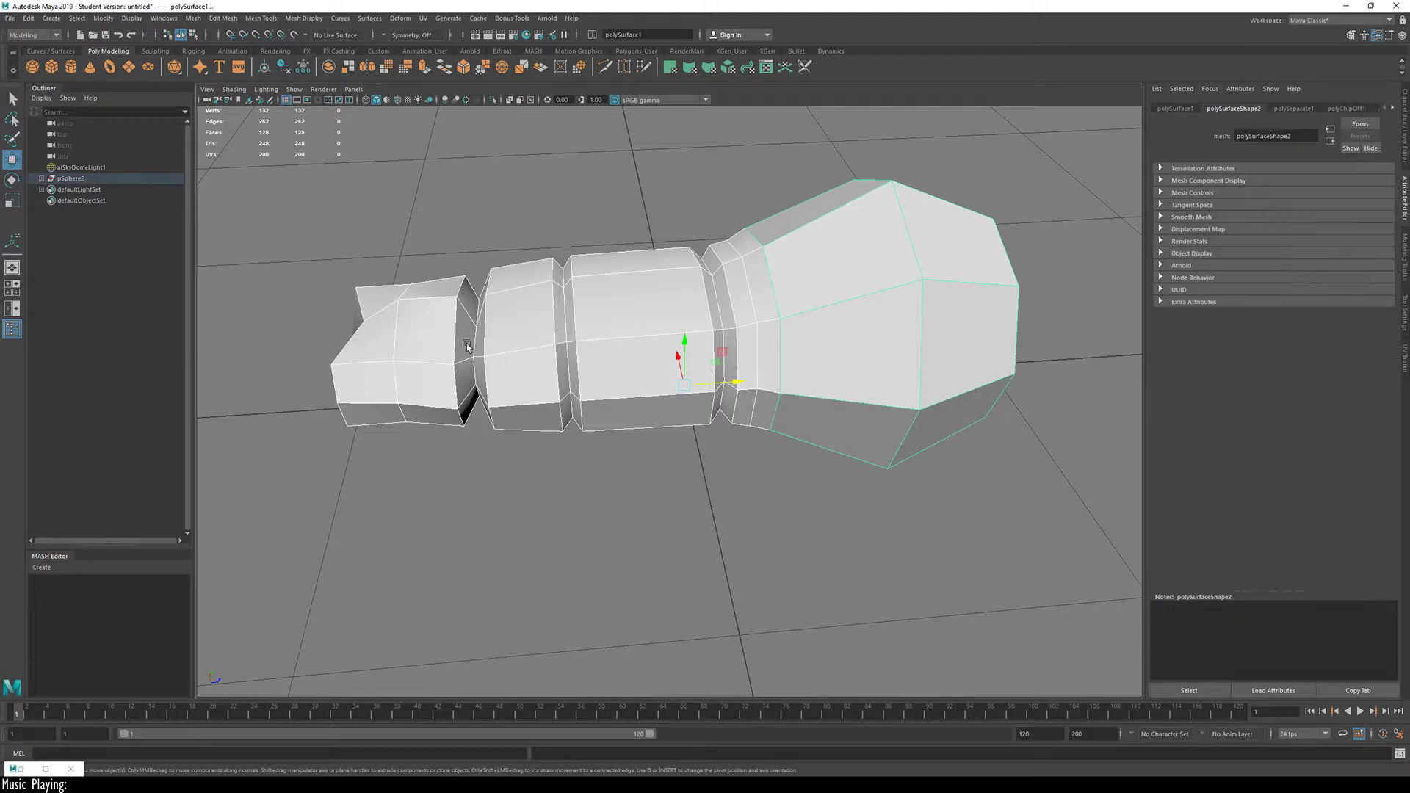
Step: Move polySurface1 and polySurface2 out of the pSphere2 group and select both pieces
{"action": "left_click", "coordinate": [42, 180]}
{"action": "left_click", "coordinate": [78, 192]}
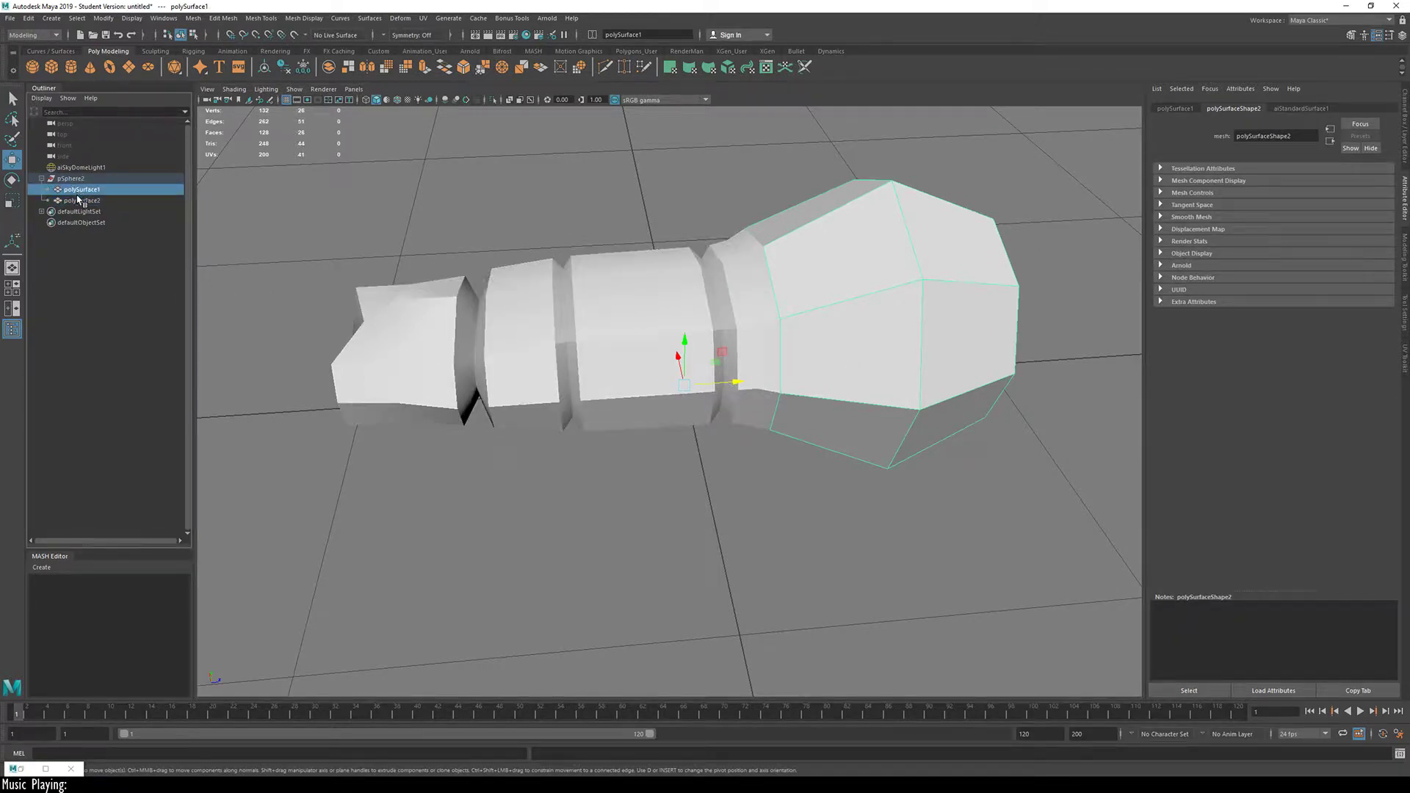
{"action": "left_click_drag", "start_coordinate": [77, 203], "coordinate": [78, 180]}
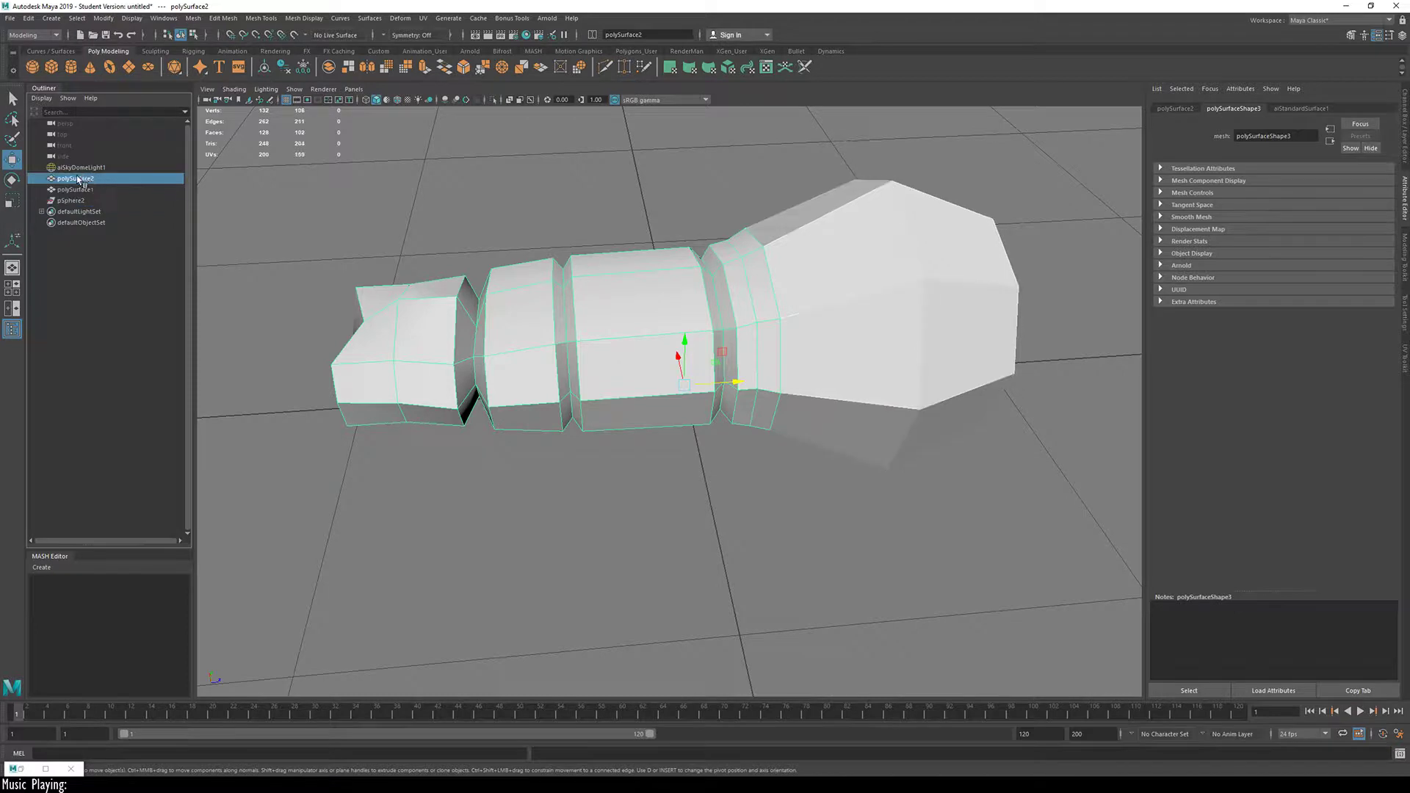
{"action": "left_click", "coordinate": [102, 192], "text": "ctrl"}
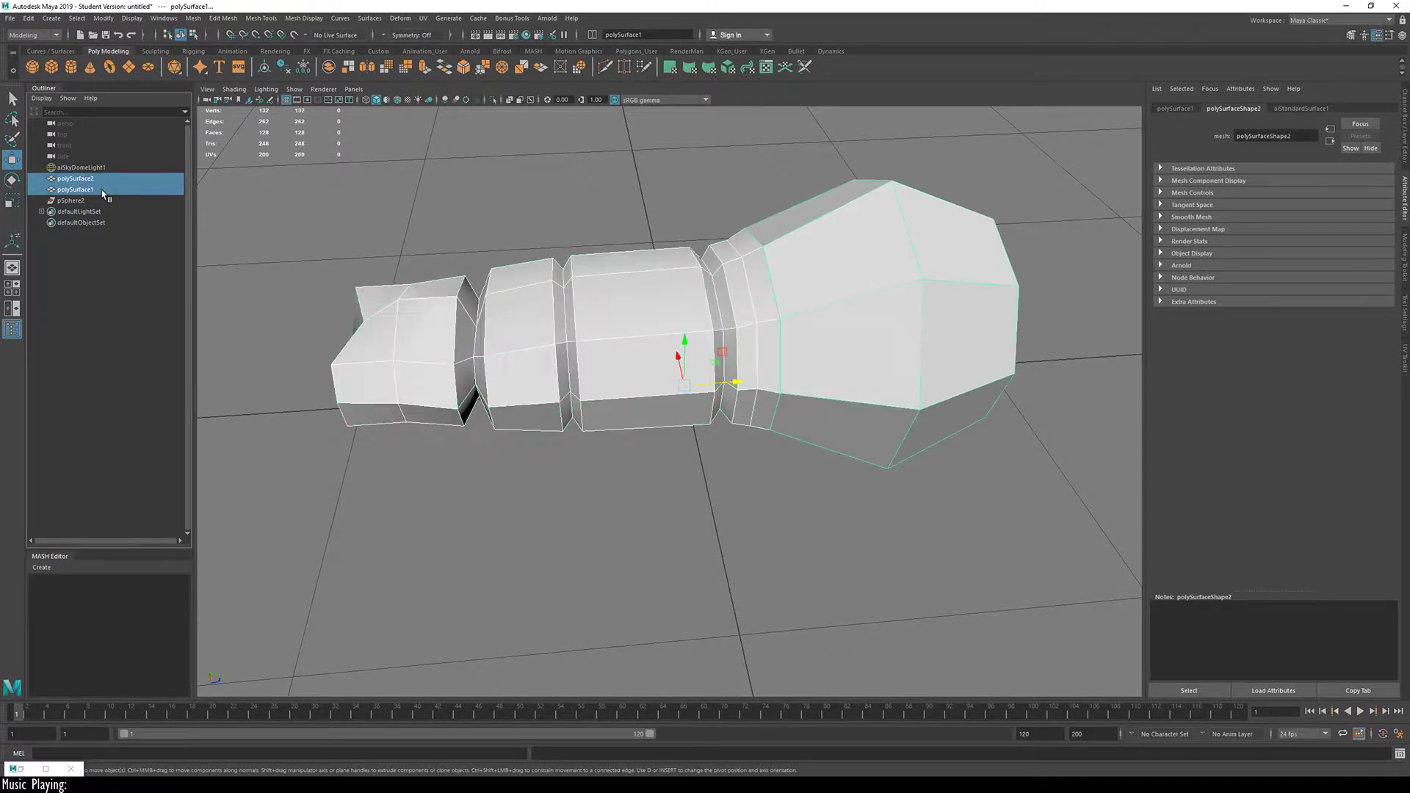
Step: Delete the leftover pSphere2 group
{"action": "left_click", "coordinate": [108, 197]}
{"action": "key", "text": "Delete"}
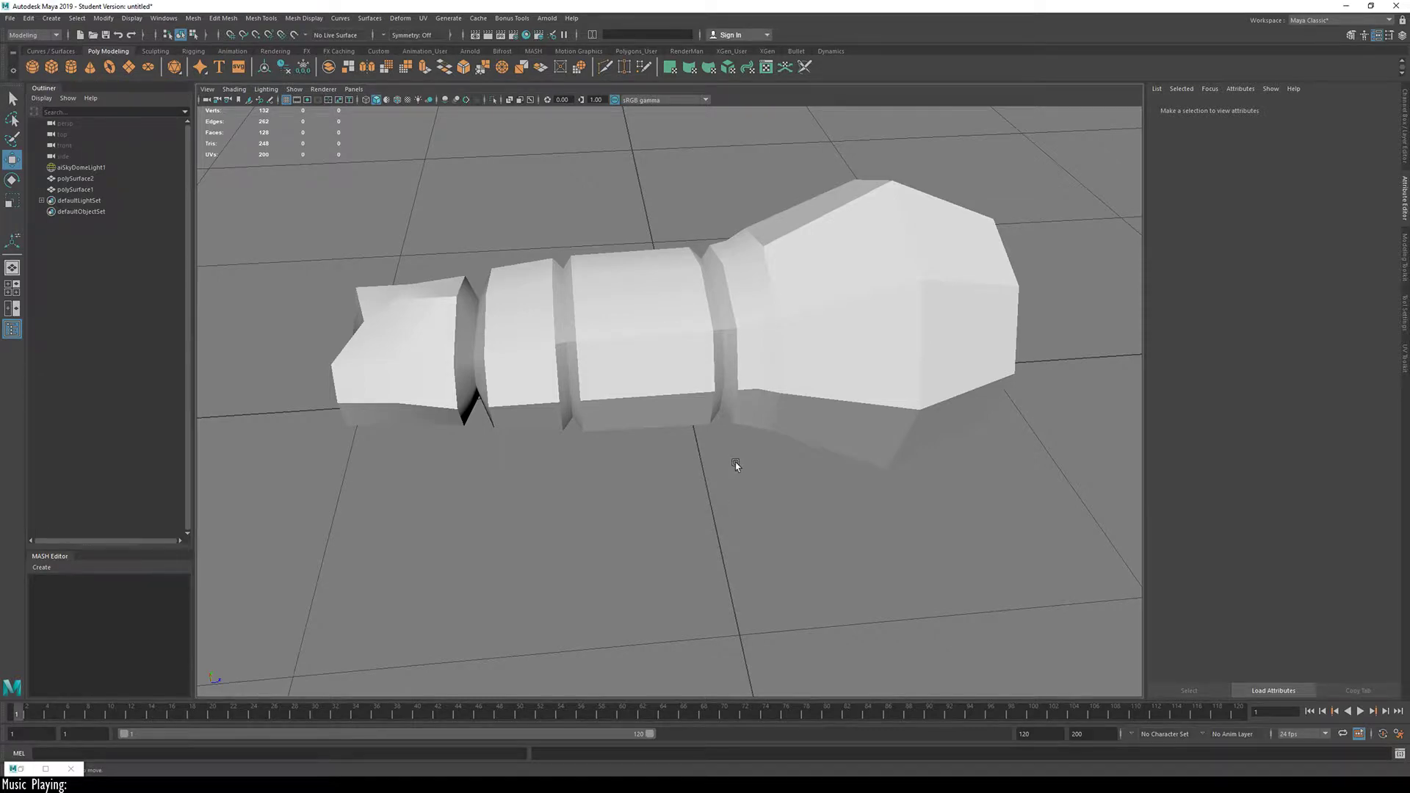
Step: Inspect the head piece with smooth preview, return it to unsmoothed display and clear the selection
{"action": "left_click_drag", "start_coordinate": [737, 466], "coordinate": [850, 346], "text": "alt"}
{"action": "left_click", "coordinate": [859, 378]}
{"action": "key", "text": "3"}
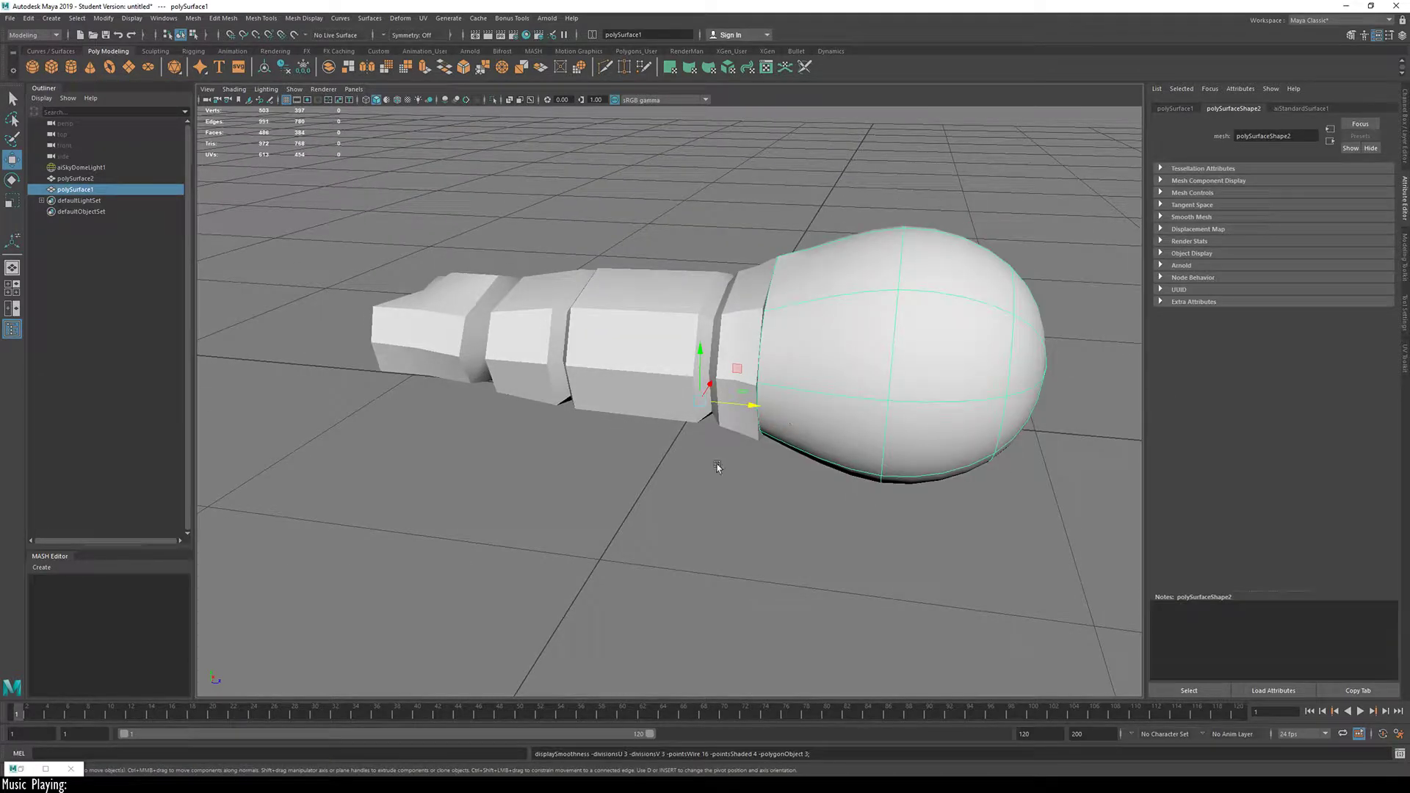
{"action": "left_click_drag", "start_coordinate": [718, 467], "coordinate": [746, 450], "text": "alt"}
{"action": "key", "text": "1"}
{"action": "left_click_drag", "start_coordinate": [551, 379], "coordinate": [764, 423], "text": "alt"}
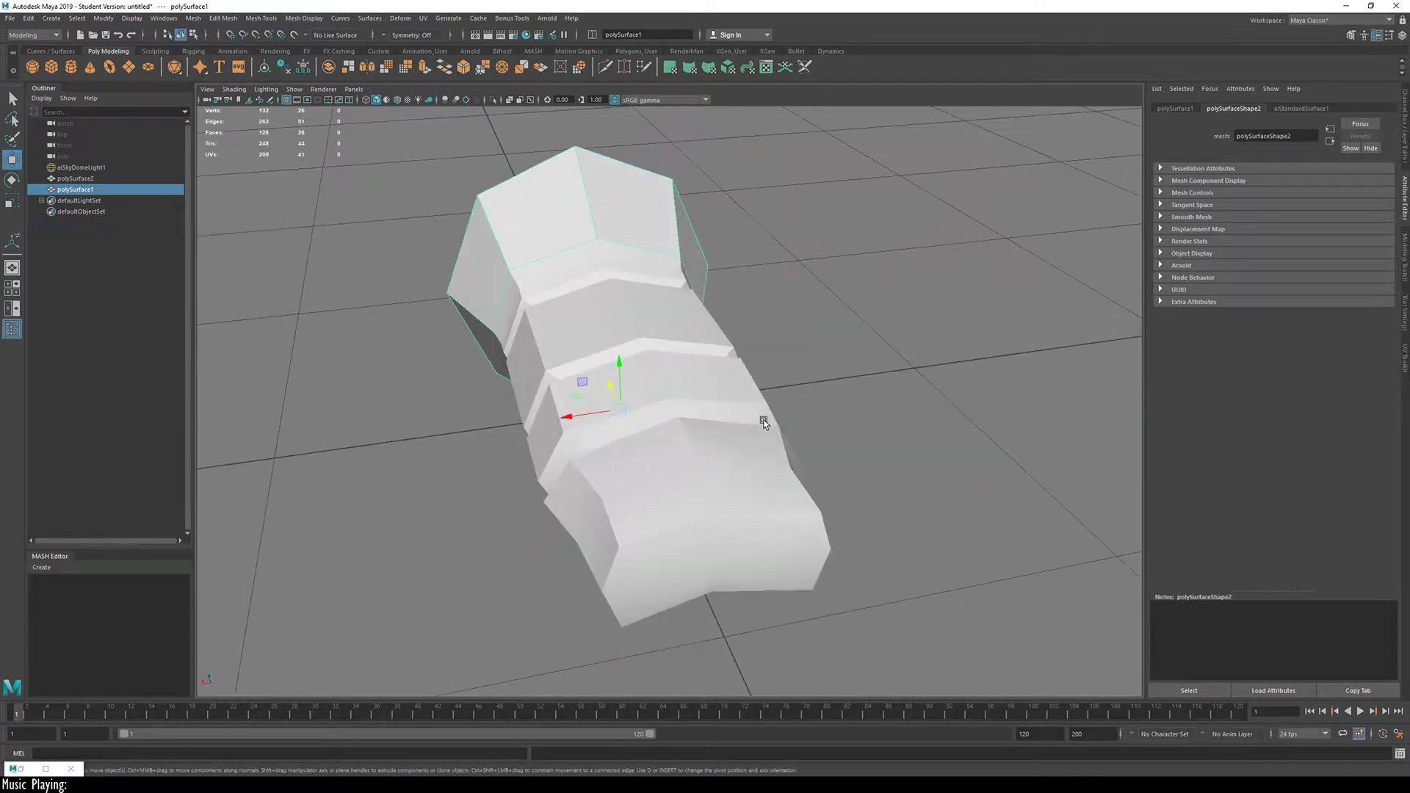
{"action": "left_click_drag", "start_coordinate": [747, 222], "coordinate": [451, 420]}
{"action": "key", "text": "alt+d"}
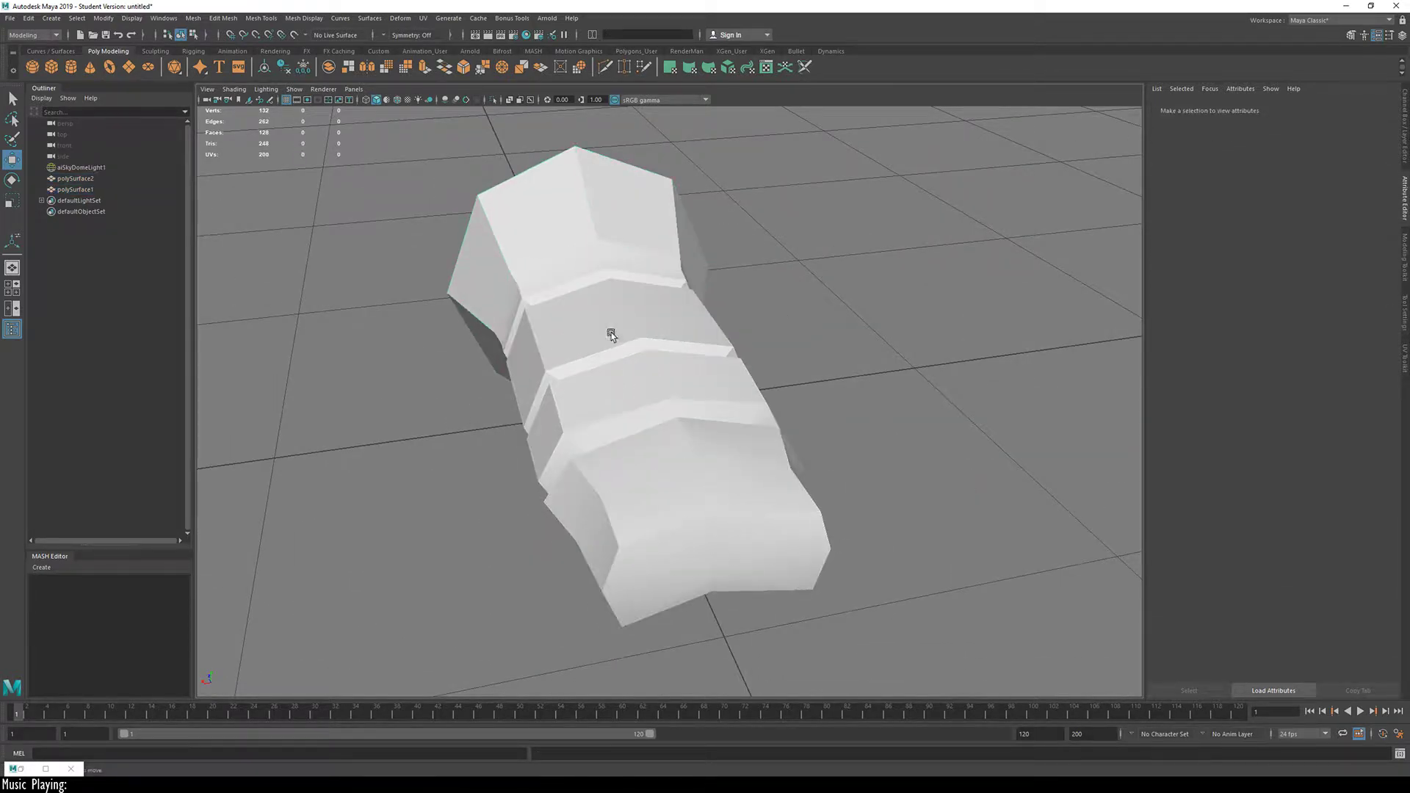
Step: Select the segmented shaft and the bulbous head and combine them into one mesh
{"action": "left_click_drag", "start_coordinate": [611, 333], "coordinate": [589, 335], "text": "alt"}
{"action": "middle_click_drag", "start_coordinate": [589, 335], "coordinate": [655, 417], "text": "alt"}
{"action": "scroll", "coordinate": [567, 409], "scroll_direction": "up", "scroll_amount": 4}
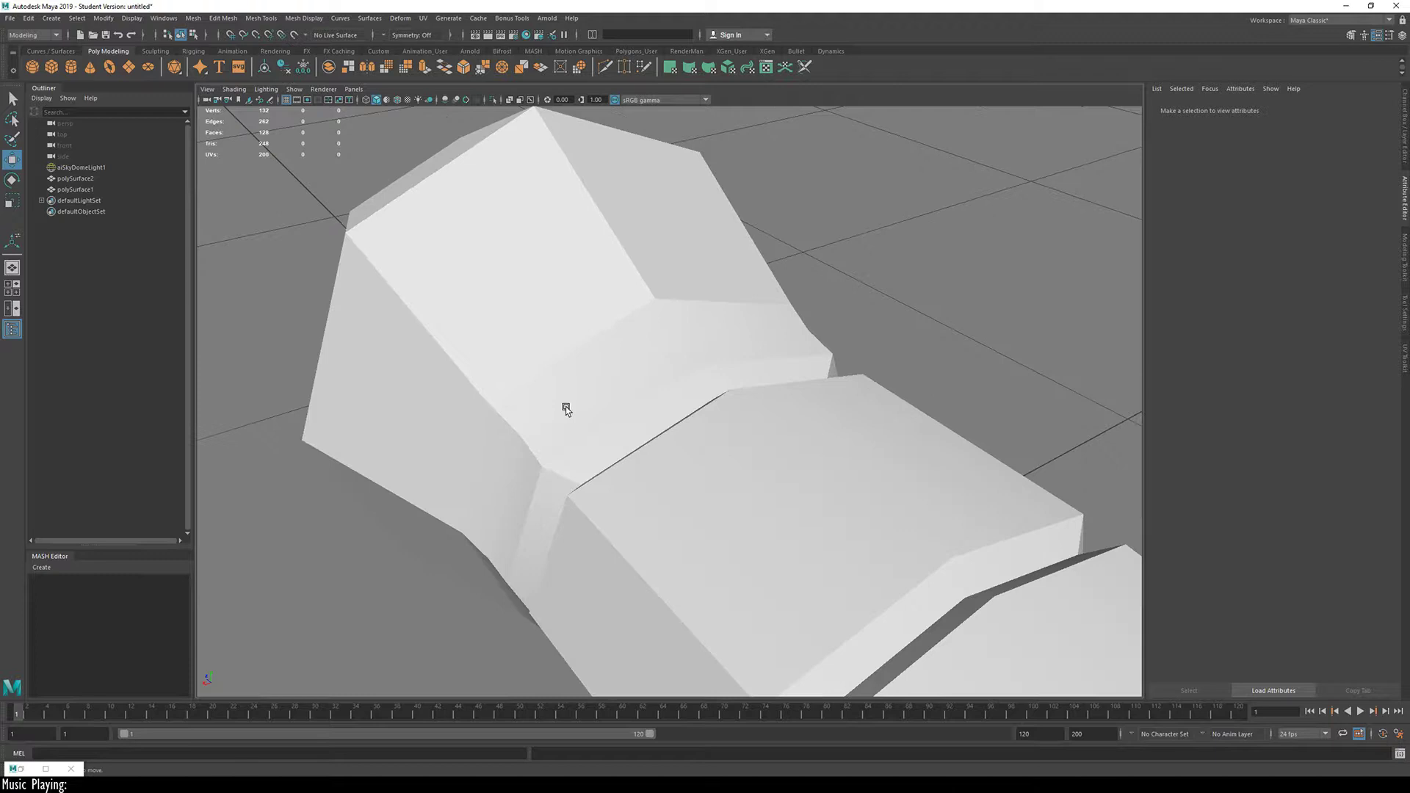
{"action": "left_click", "coordinate": [599, 334]}
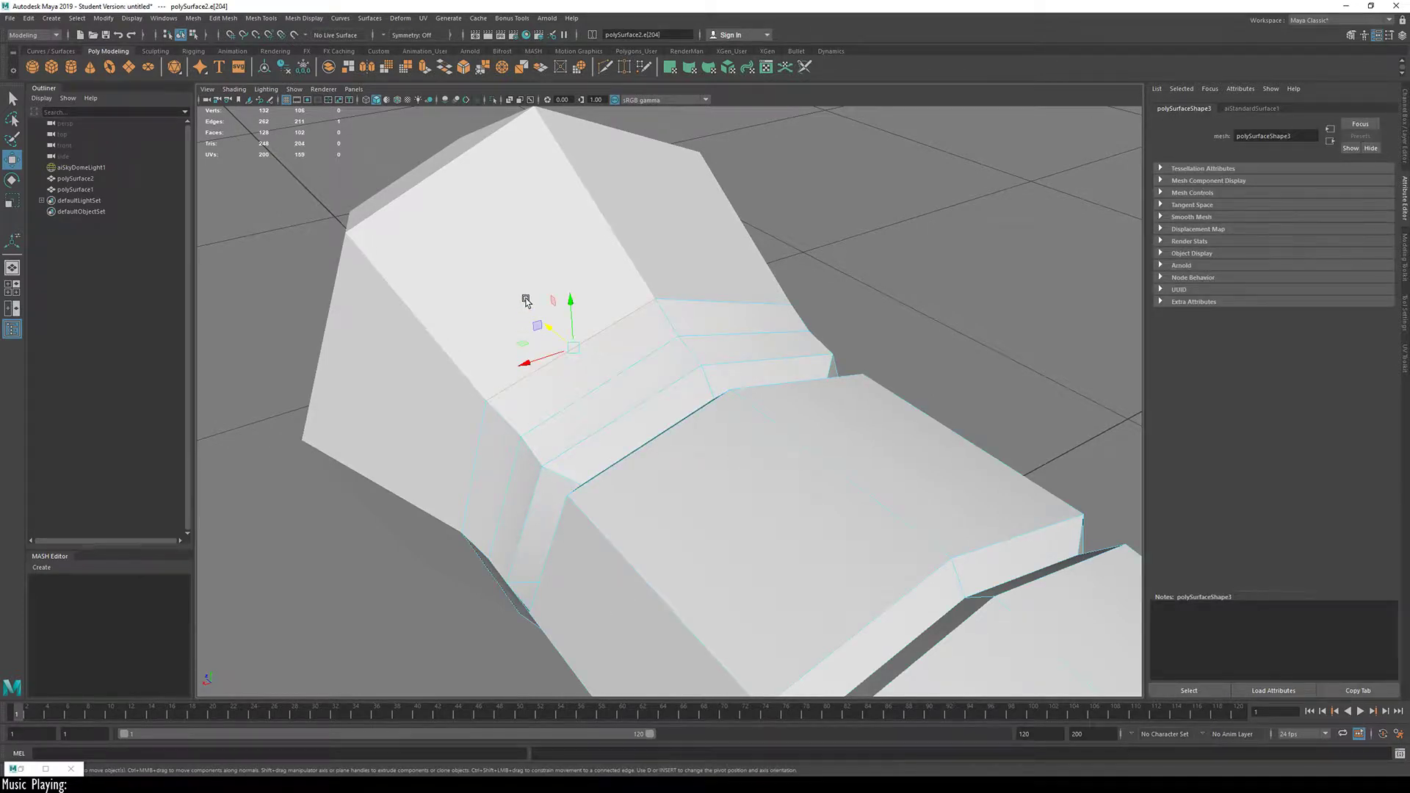
{"action": "left_click", "coordinate": [558, 309]}
{"action": "left_click", "coordinate": [794, 429], "text": "shift"}
{"action": "left_click", "coordinate": [976, 308]}
{"action": "left_click", "coordinate": [766, 376]}
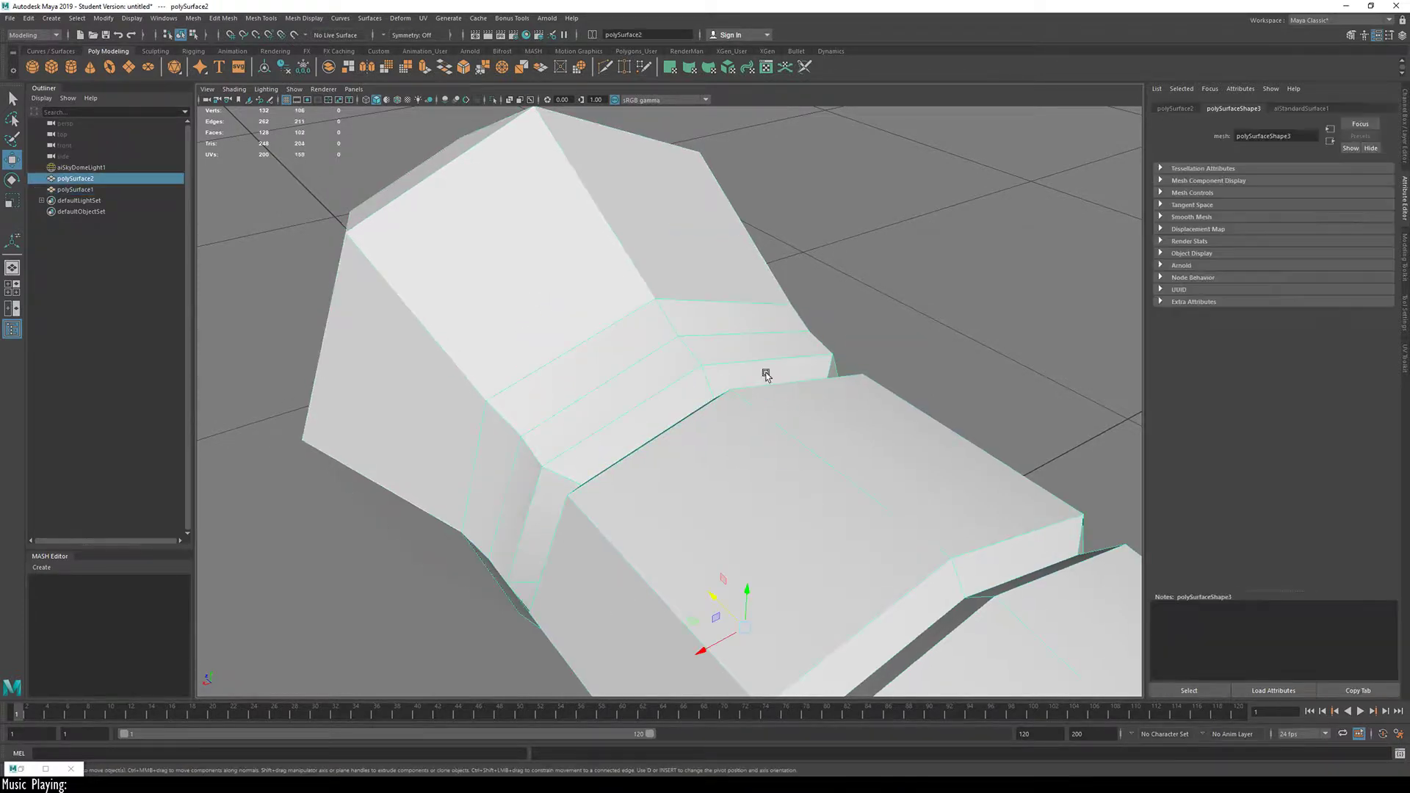
{"action": "left_click", "coordinate": [650, 262], "text": "shift"}
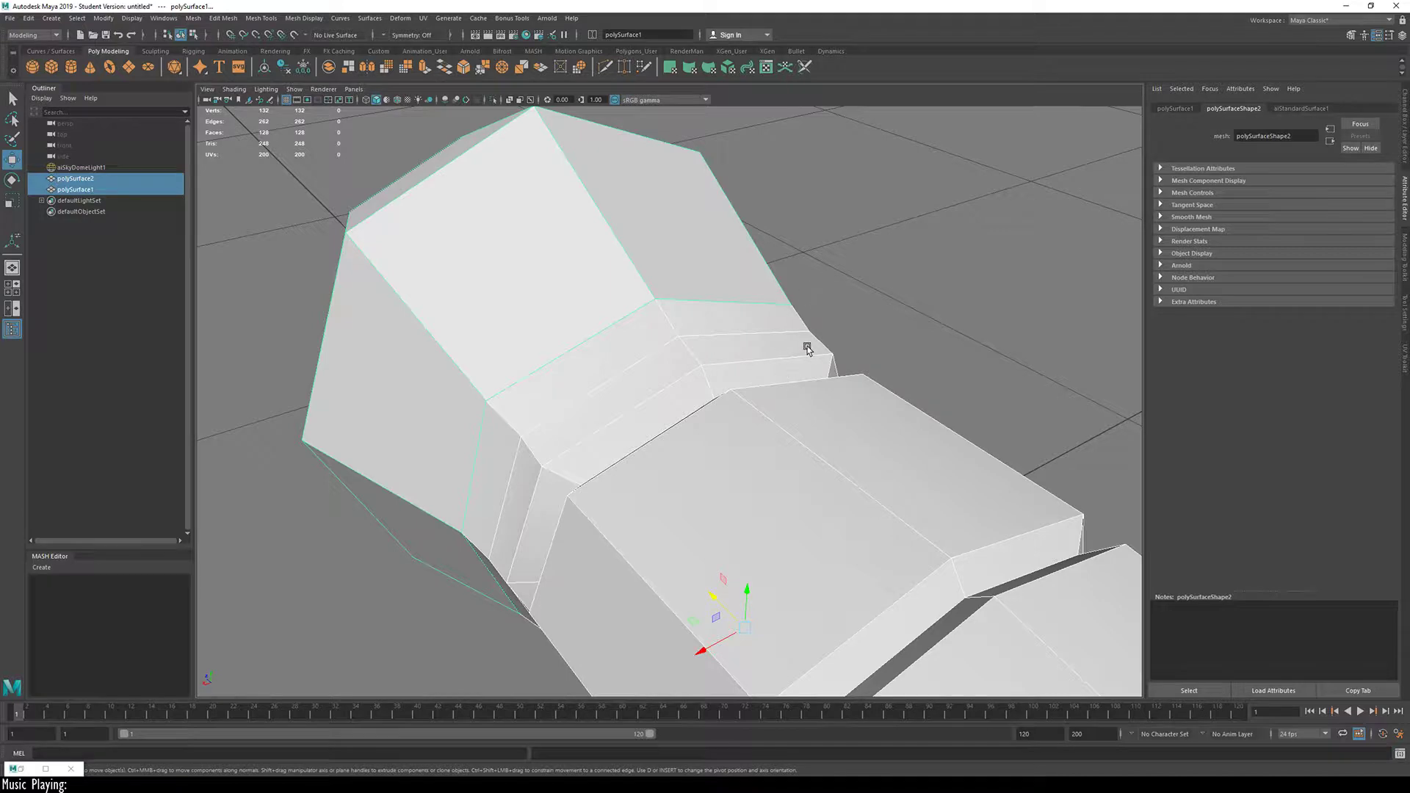
{"action": "right_click_drag", "start_coordinate": [791, 263], "coordinate": [795, 460], "text": "shift"}
Step: Try moving the combined mesh slightly and undo the move
{"action": "left_click_drag", "start_coordinate": [652, 355], "coordinate": [806, 298], "text": "alt"}
{"action": "left_click_drag", "start_coordinate": [749, 466], "coordinate": [709, 451]}
{"action": "key", "text": "ctrl+z"}
Step: Select all faces of the shaft shell in the combined mesh and move them slightly away from the head to open a gap
{"action": "left_click", "coordinate": [858, 288]}
{"action": "left_click", "coordinate": [761, 396]}
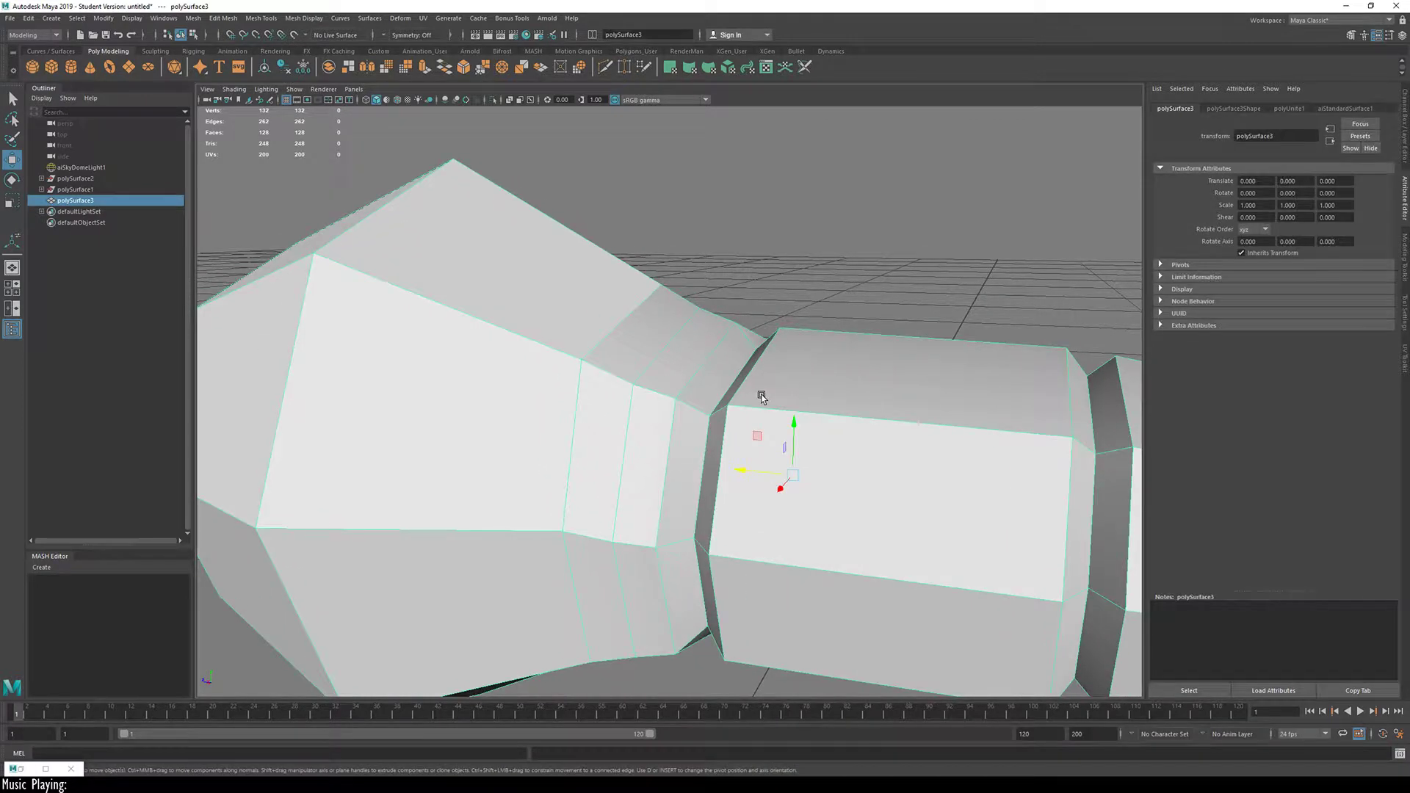
{"action": "right_click_drag", "start_coordinate": [828, 382], "coordinate": [826, 430]}
{"action": "double_click", "coordinate": [819, 416]}
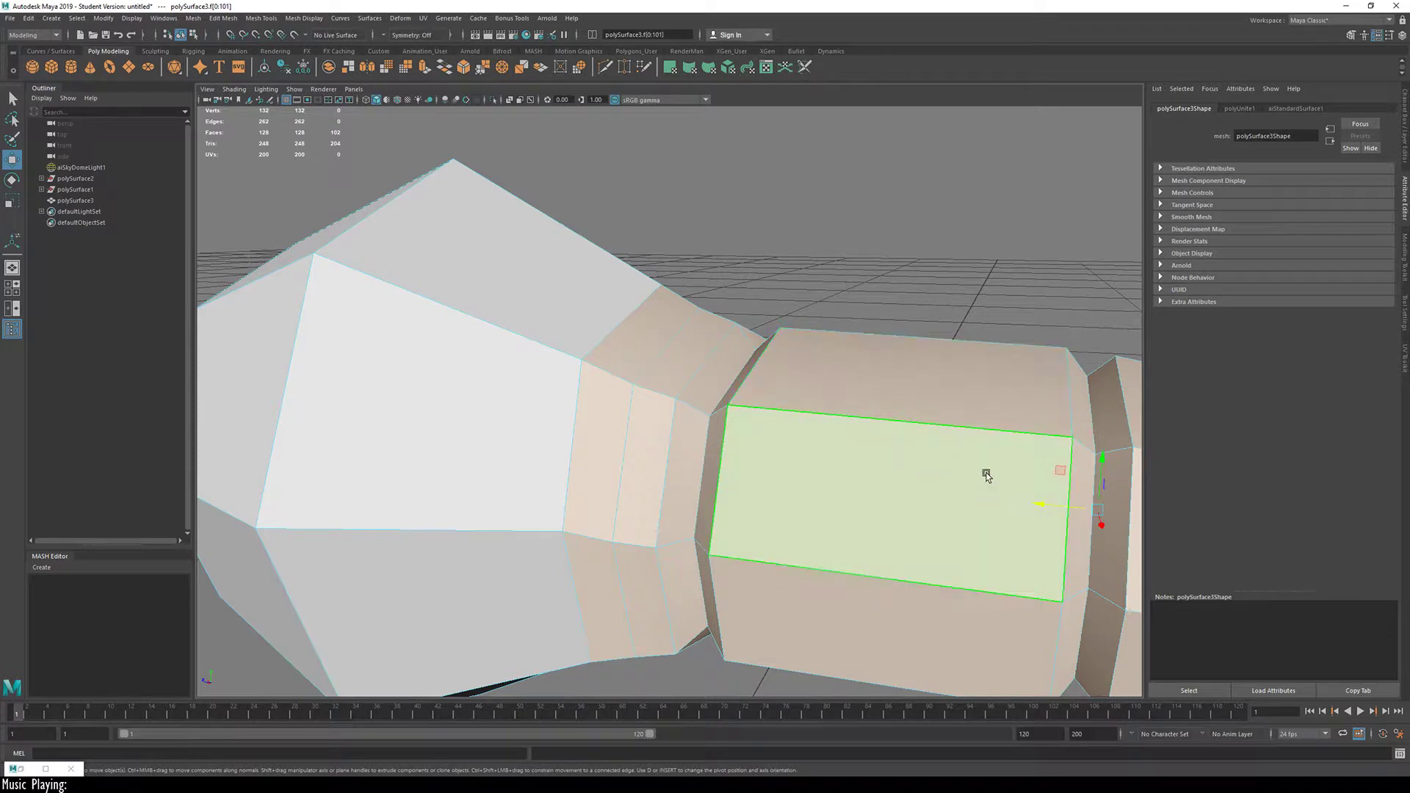
{"action": "left_click_drag", "start_coordinate": [1030, 504], "coordinate": [1058, 502]}
{"action": "left_click_drag", "start_coordinate": [845, 491], "coordinate": [791, 468], "text": "alt"}
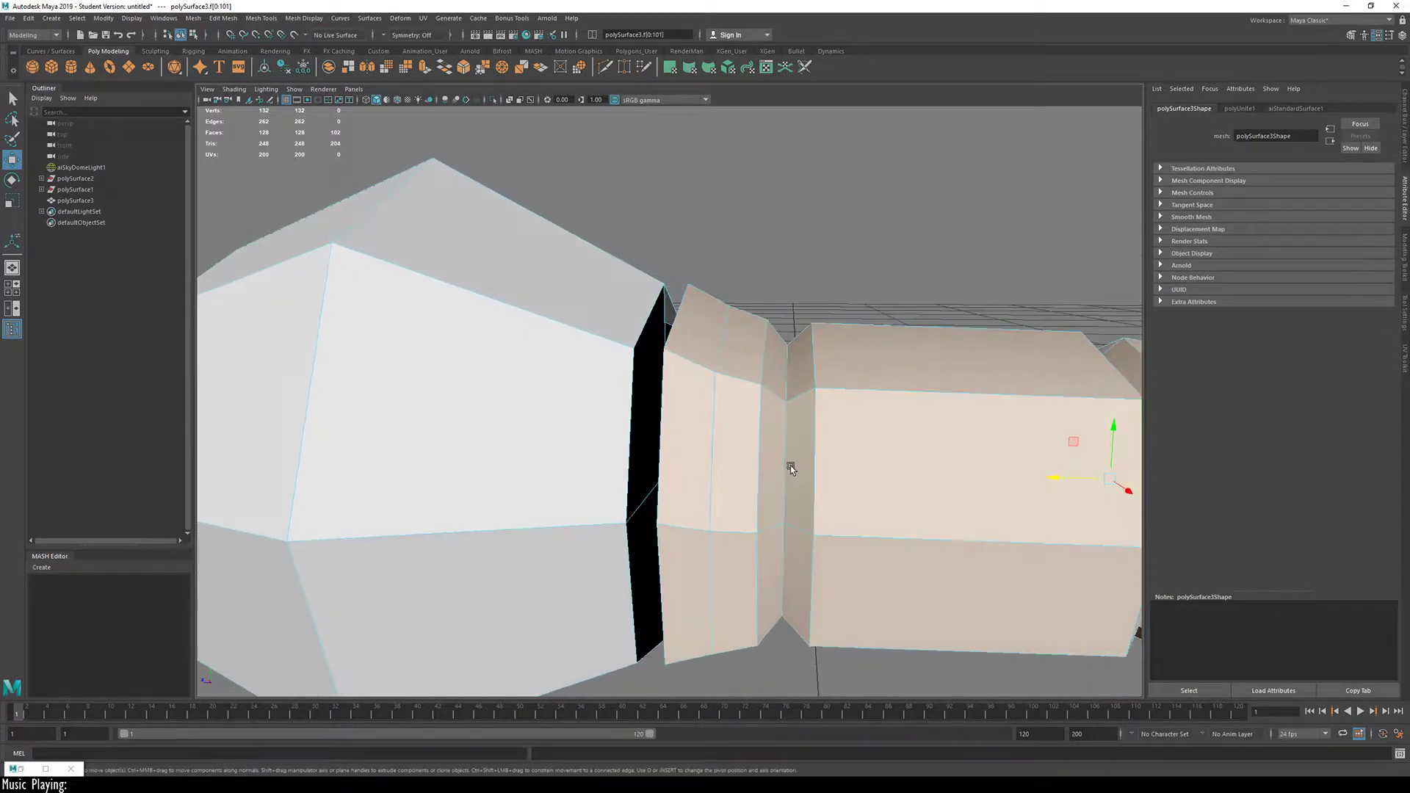
Step: Use Target Weld to join the shaft's open border edges to the head's matching border edges around the gap
{"action": "left_click", "coordinate": [719, 352]}
{"action": "right_click_drag", "start_coordinate": [721, 247], "coordinate": [720, 277], "text": "shift"}
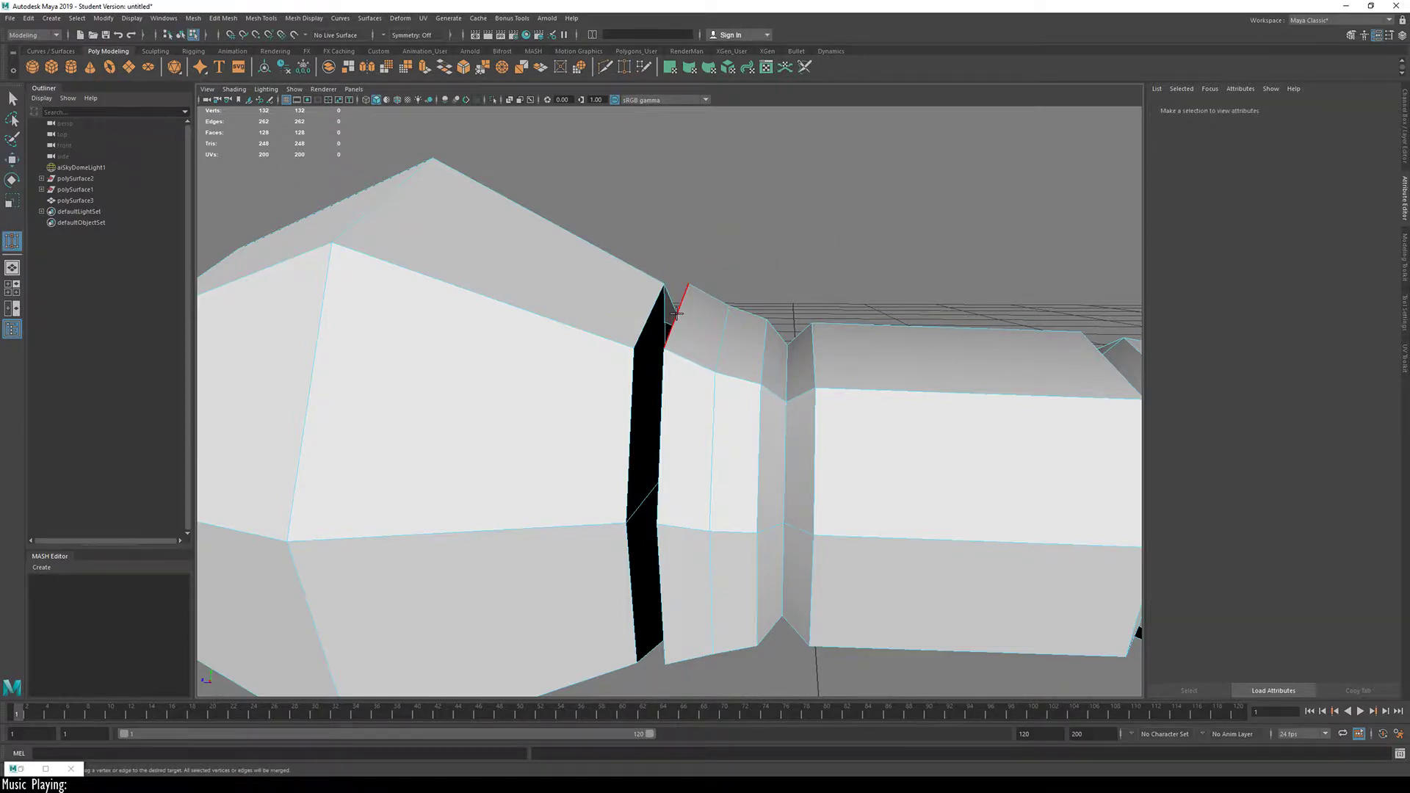
{"action": "left_click_drag", "start_coordinate": [683, 334], "coordinate": [534, 398], "text": "alt"}
{"action": "left_click_drag", "start_coordinate": [612, 346], "coordinate": [592, 332]}
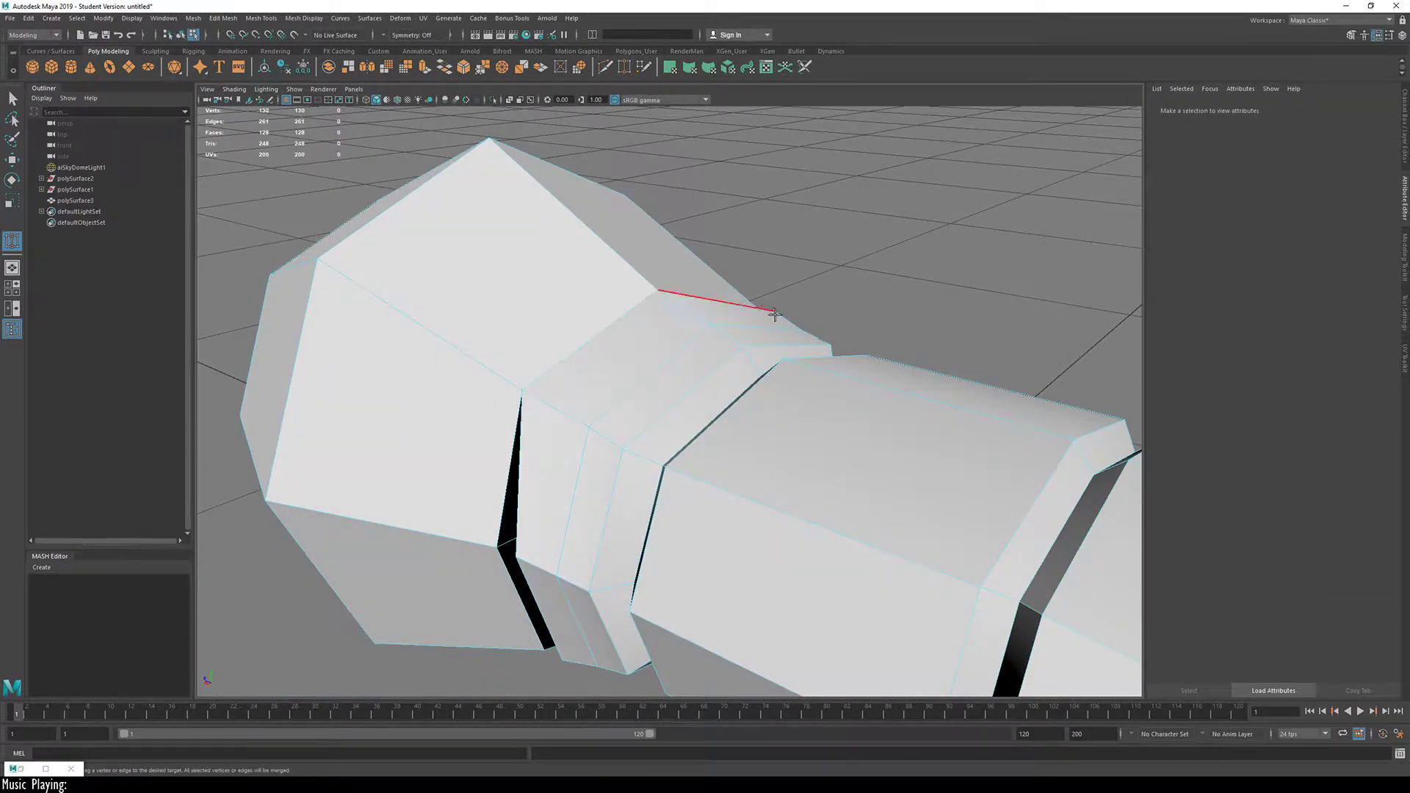
{"action": "left_click_drag", "start_coordinate": [777, 314], "coordinate": [389, 398], "text": "alt"}
{"action": "left_click_drag", "start_coordinate": [770, 395], "coordinate": [778, 390]}
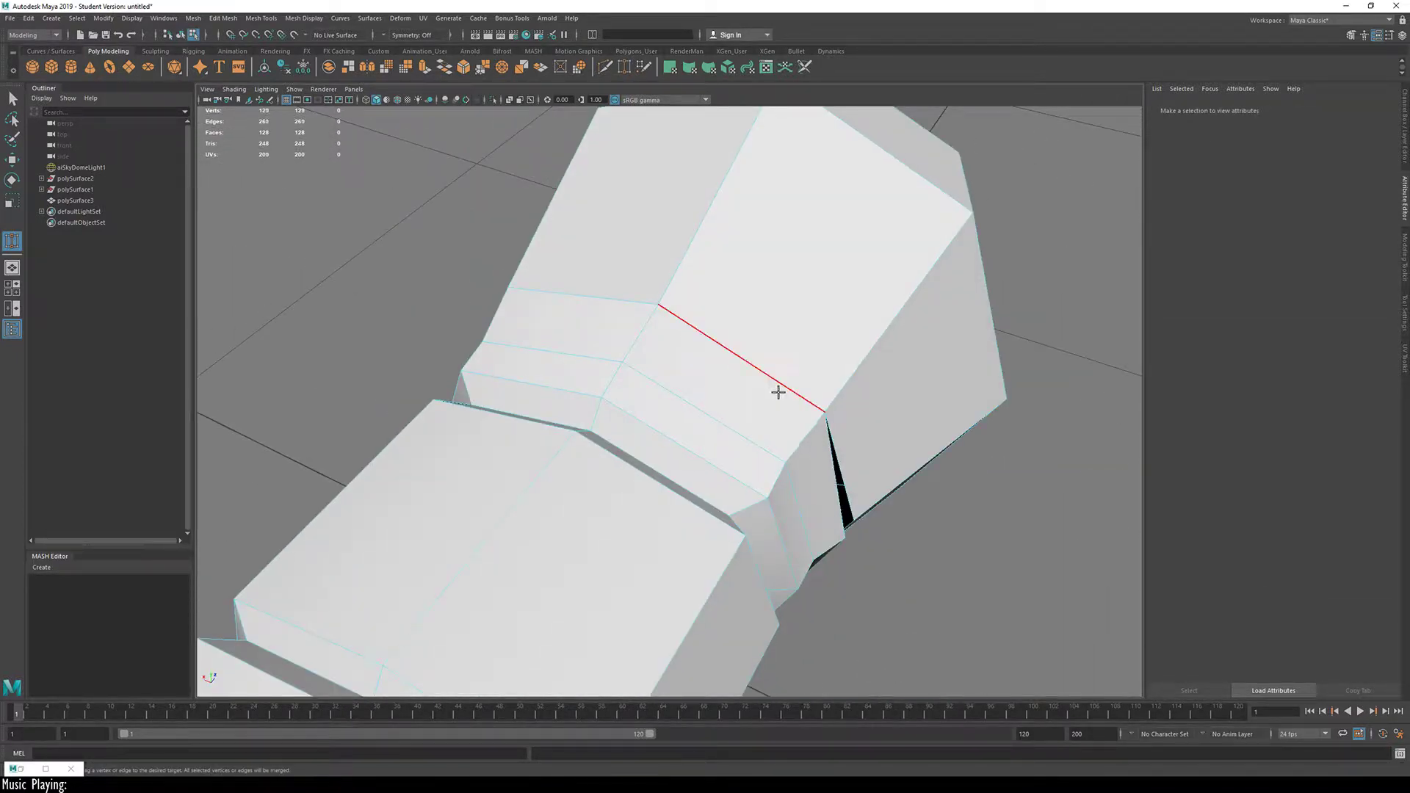
{"action": "left_click_drag", "start_coordinate": [829, 433], "coordinate": [691, 365], "text": "alt"}
{"action": "left_click_drag", "start_coordinate": [798, 467], "coordinate": [811, 468]}
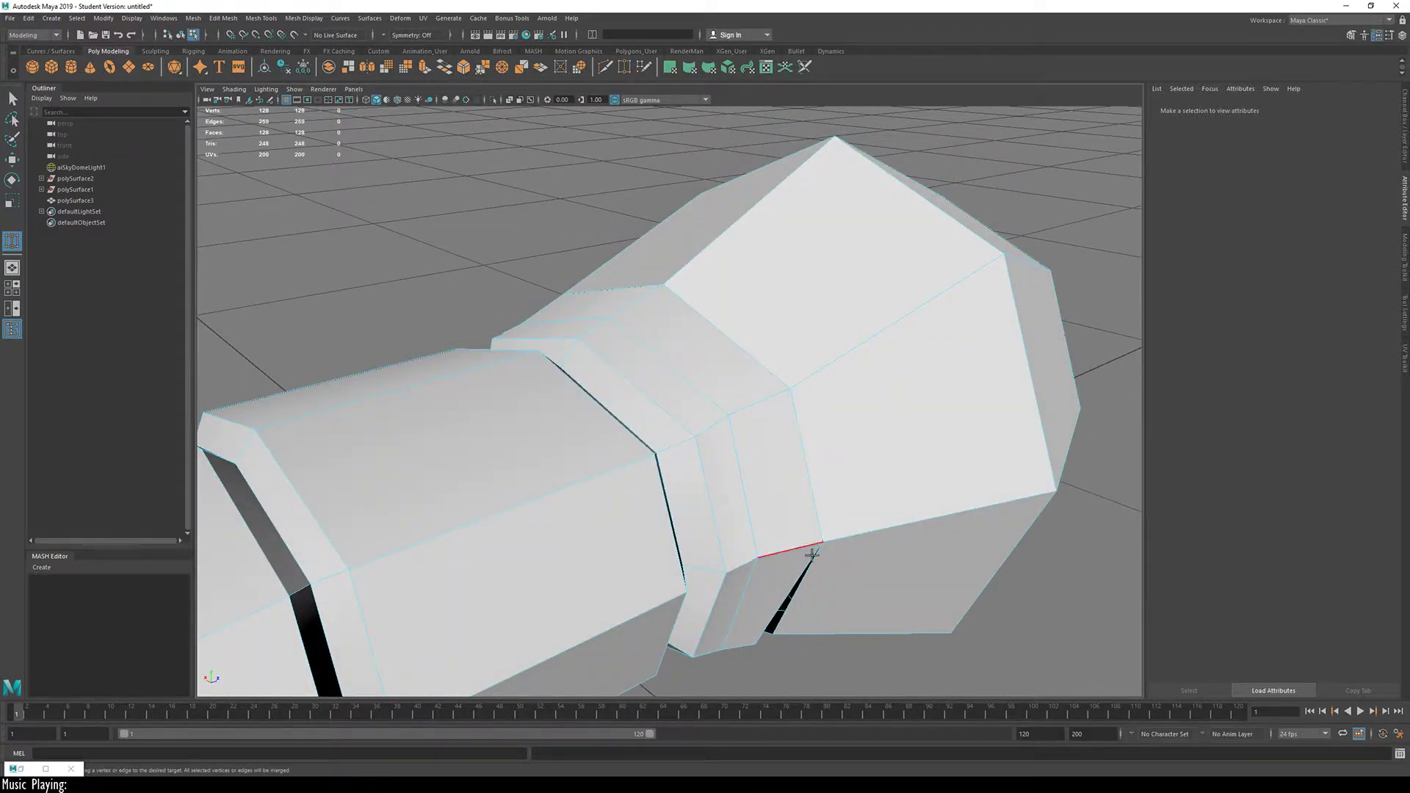
{"action": "left_click_drag", "start_coordinate": [814, 553], "coordinate": [530, 535], "text": "alt"}
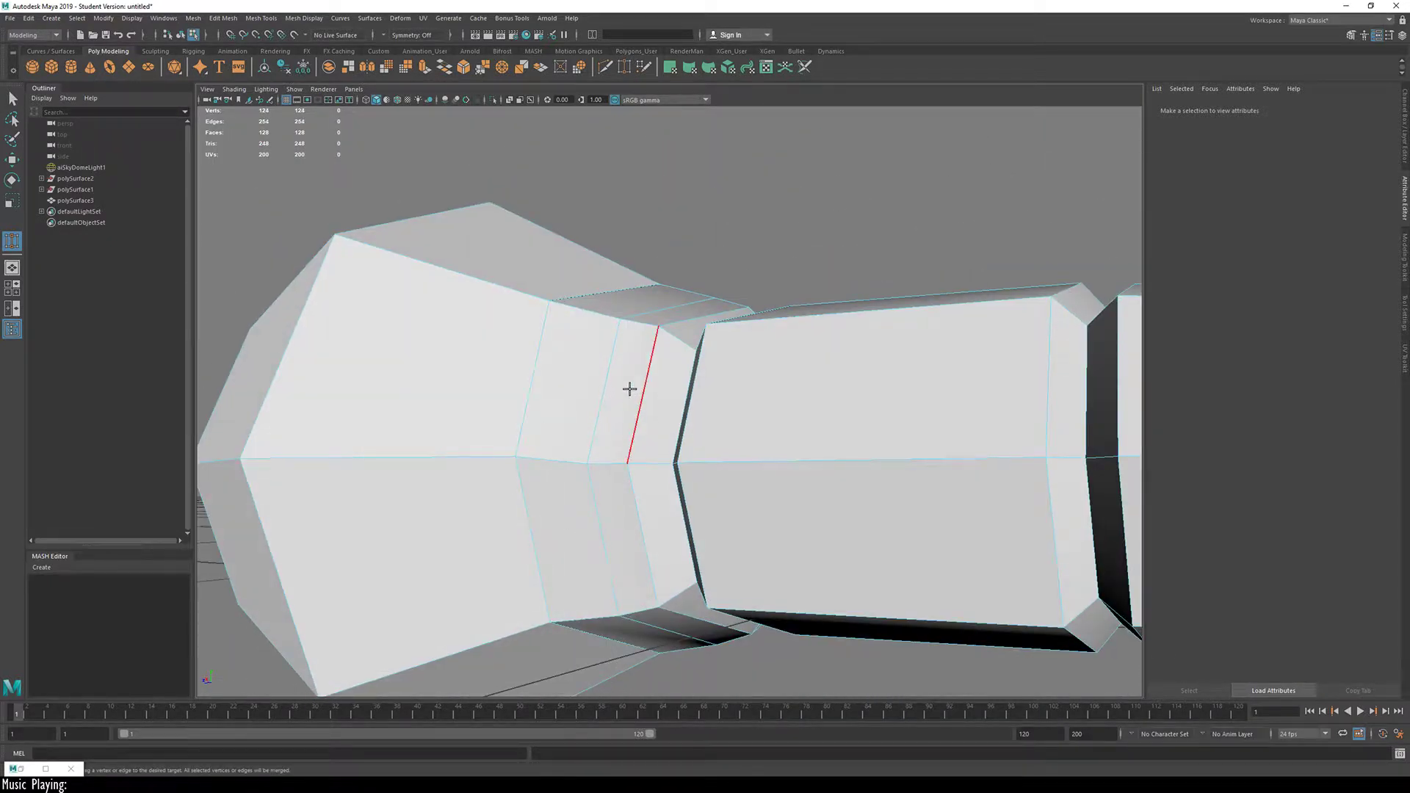
Step: Leave the Target Weld tool and turn on smooth preview for the welded mesh
{"action": "key", "text": "w"}
{"action": "left_click_drag", "start_coordinate": [629, 387], "coordinate": [712, 399], "text": "alt"}
{"action": "key", "text": "3"}
{"action": "key", "text": "q"}
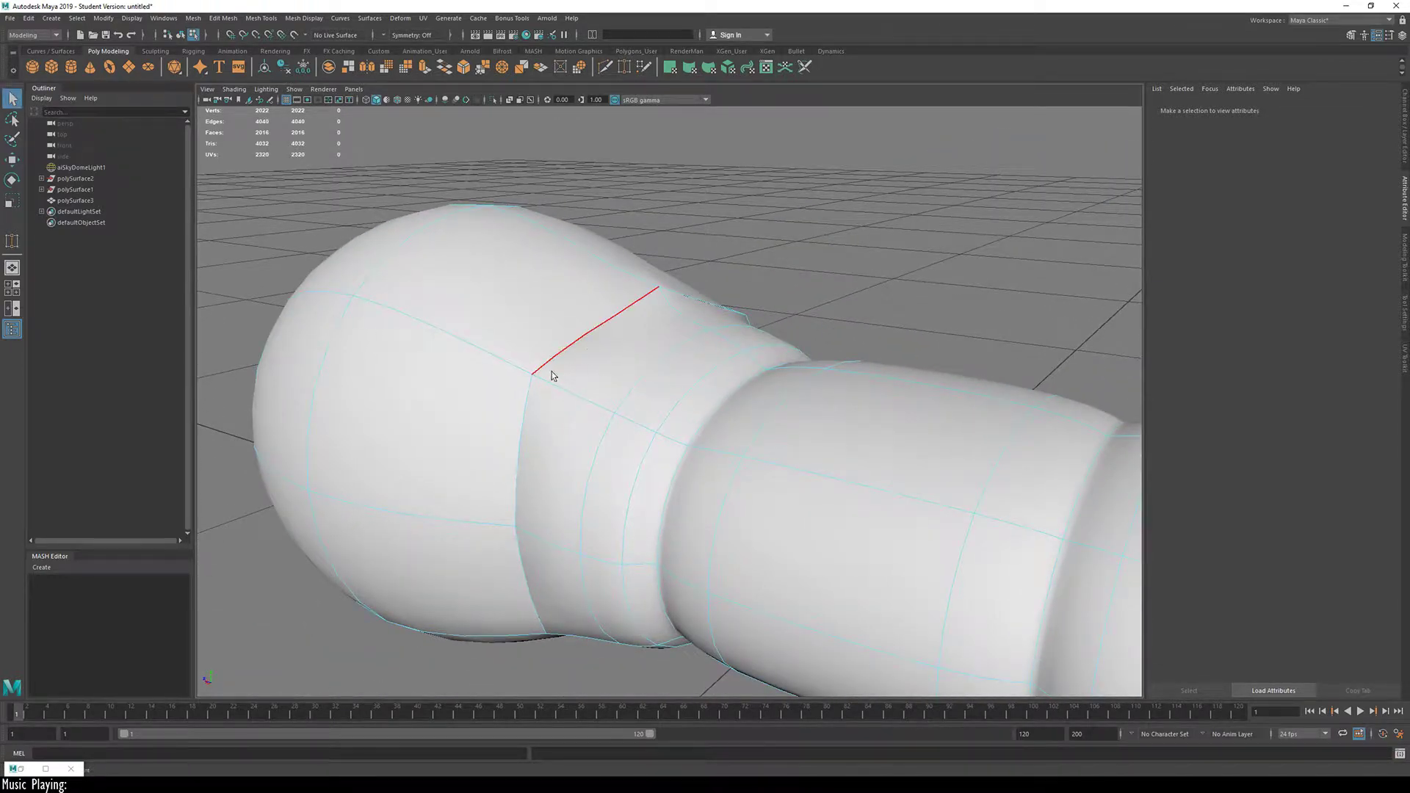
Step: Try moving one vertex on the welded head-to-shaft seam and undo the move
{"action": "key", "text": "w"}
{"action": "left_click", "coordinate": [539, 368]}
{"action": "key", "text": "F9"}
{"action": "left_click", "coordinate": [534, 374]}
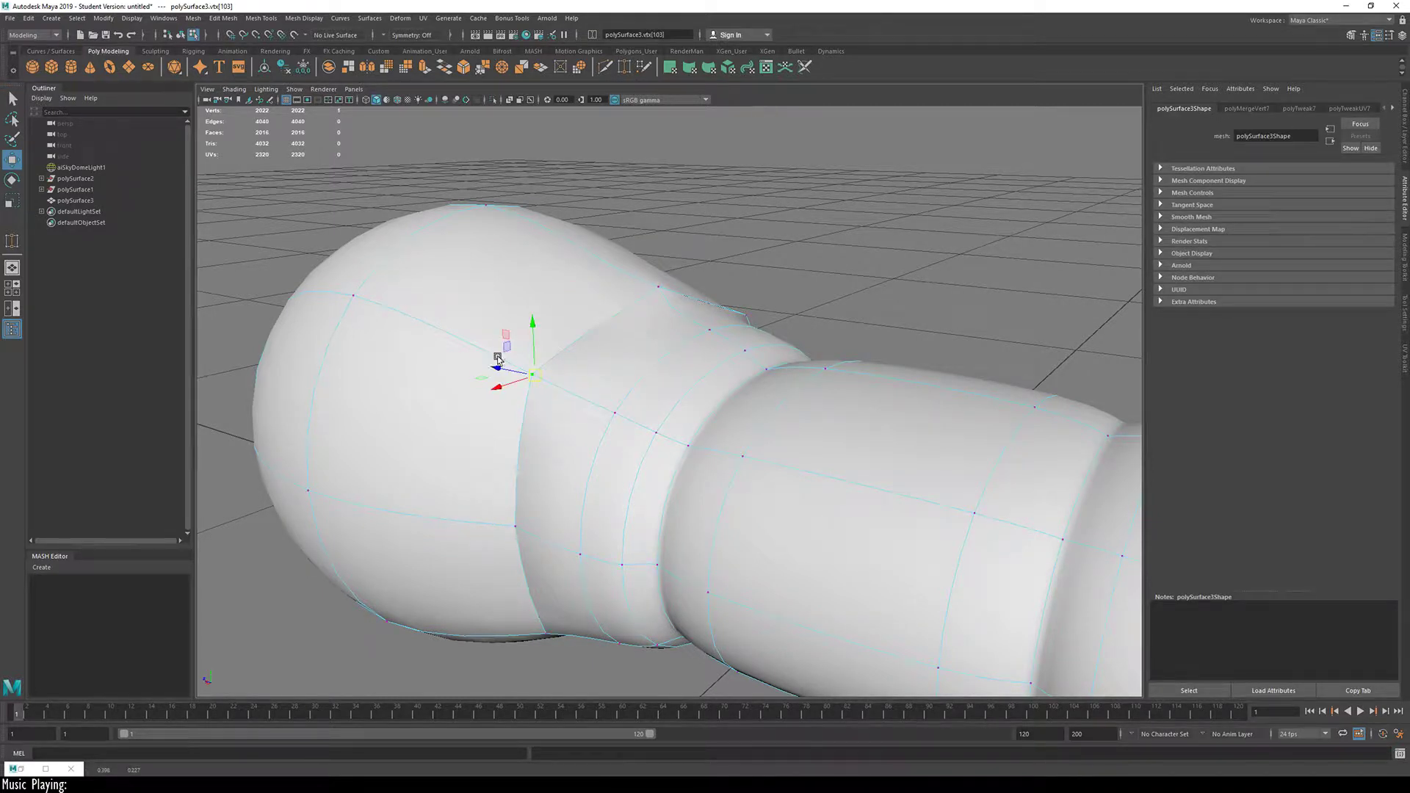
{"action": "mouse_move", "coordinate": [503, 369]}
{"action": "left_mouse_down"}
{"action": "mouse_move", "coordinate": [628, 408]}
{"action": "mouse_move", "coordinate": [473, 447]}
{"action": "left_mouse_up"}
{"action": "key", "text": "ctrl+z"}
Step: Raise the top seam vertex between head and shaft with the mesh unsmoothed, and turn smooth preview back on
{"action": "mouse_move", "coordinate": [672, 342]}
{"action": "left_mouse_down", "text": "alt"}
{"action": "mouse_move", "coordinate": [526, 461]}
{"action": "mouse_move", "coordinate": [605, 315]}
{"action": "mouse_move", "coordinate": [681, 281]}
{"action": "mouse_move", "coordinate": [675, 254]}
{"action": "mouse_move", "coordinate": [671, 324]}
{"action": "mouse_move", "coordinate": [668, 236]}
{"action": "mouse_move", "coordinate": [681, 266]}
{"action": "left_mouse_up", "text": "alt"}
{"action": "left_click", "coordinate": [676, 281]}
{"action": "key", "text": "1"}
{"action": "scroll", "coordinate": [681, 266], "scroll_direction": "up", "scroll_amount": 3}
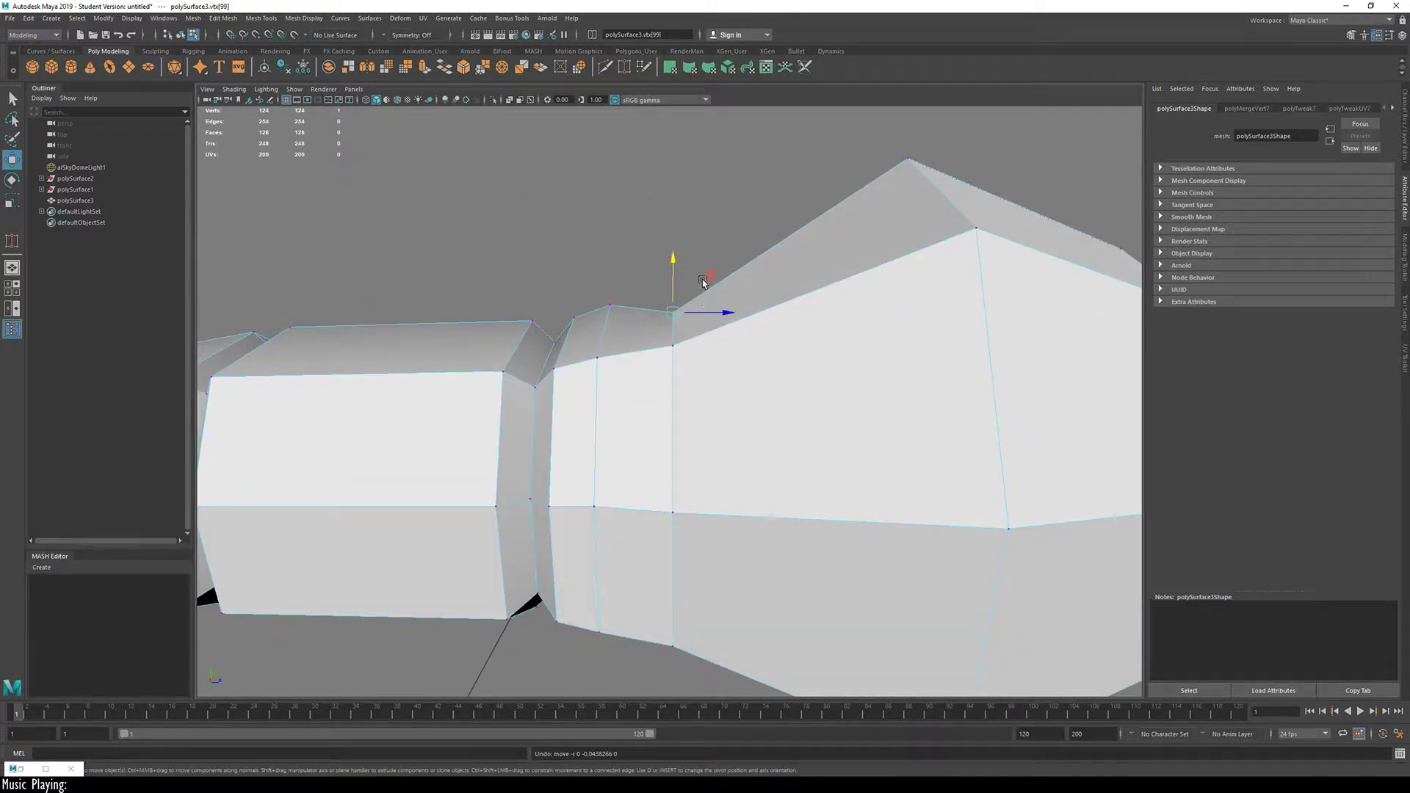
{"action": "middle_click_drag", "start_coordinate": [703, 283], "coordinate": [679, 247]}
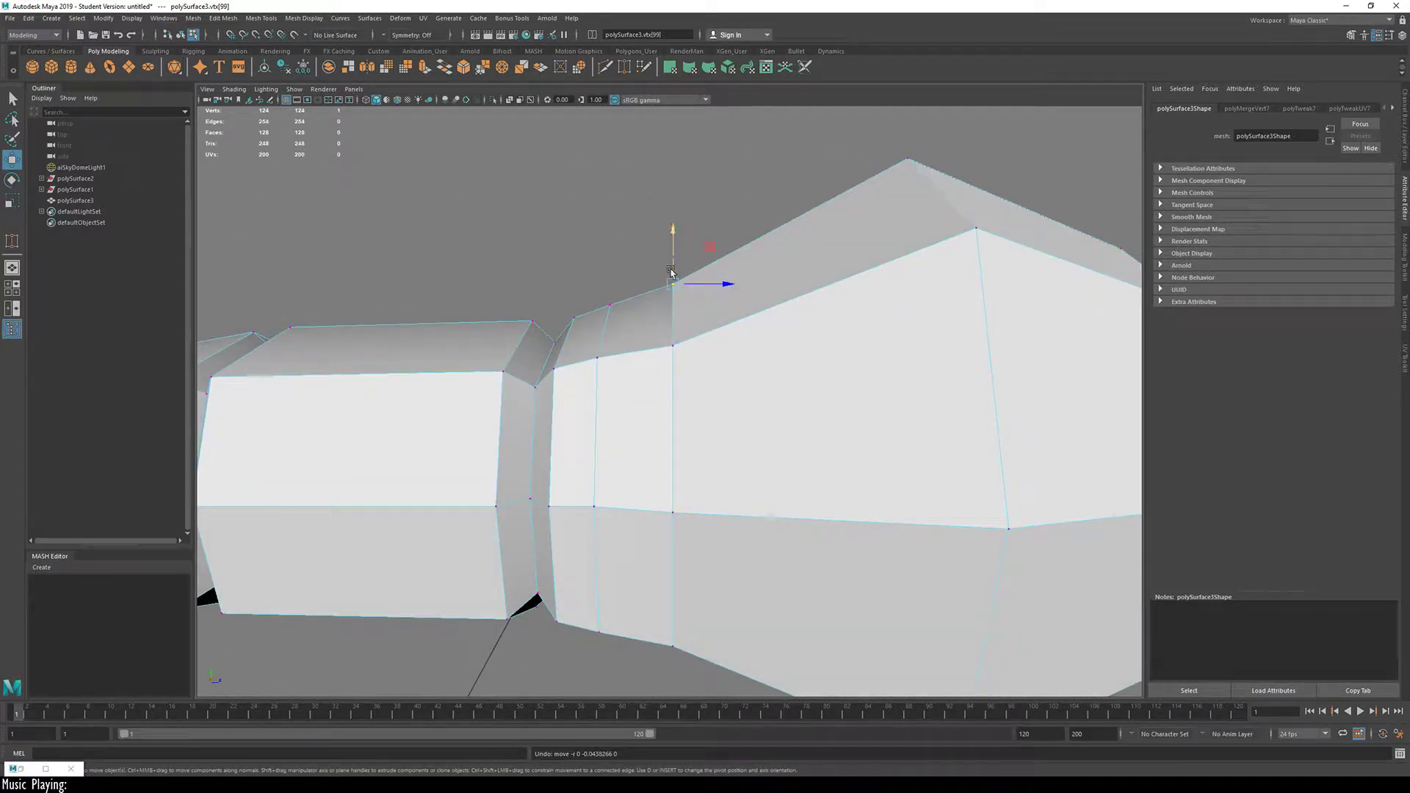
{"action": "scroll", "coordinate": [668, 382], "scroll_direction": "down", "scroll_amount": 3}
{"action": "key", "text": "3"}
Step: Check the edge flow around the head-to-shaft seam by selecting its edges and the adjoining ones
{"action": "left_click", "coordinate": [552, 278]}
{"action": "scroll", "coordinate": [761, 385], "scroll_direction": "up", "scroll_amount": 3}
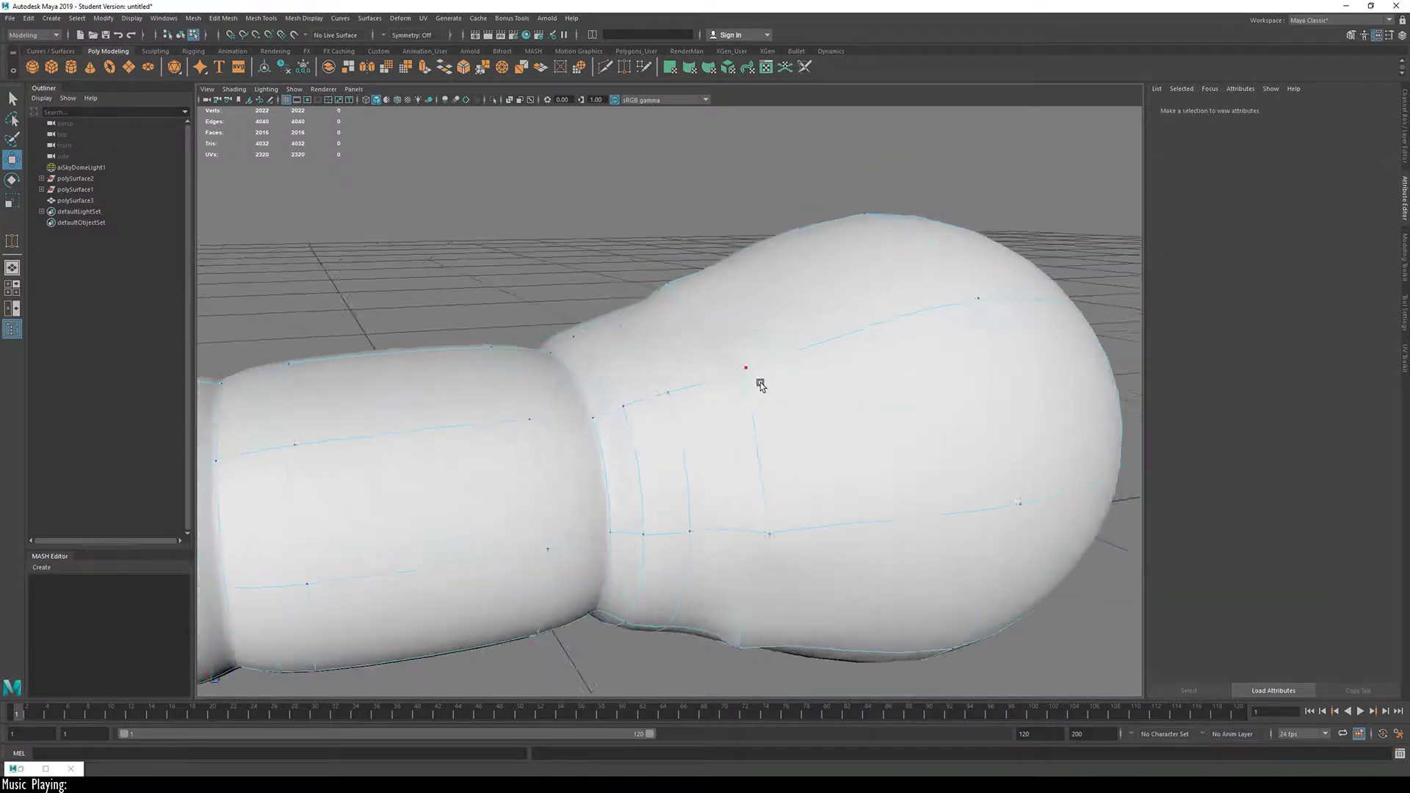
{"action": "left_click_drag", "start_coordinate": [761, 385], "coordinate": [667, 327], "text": "alt"}
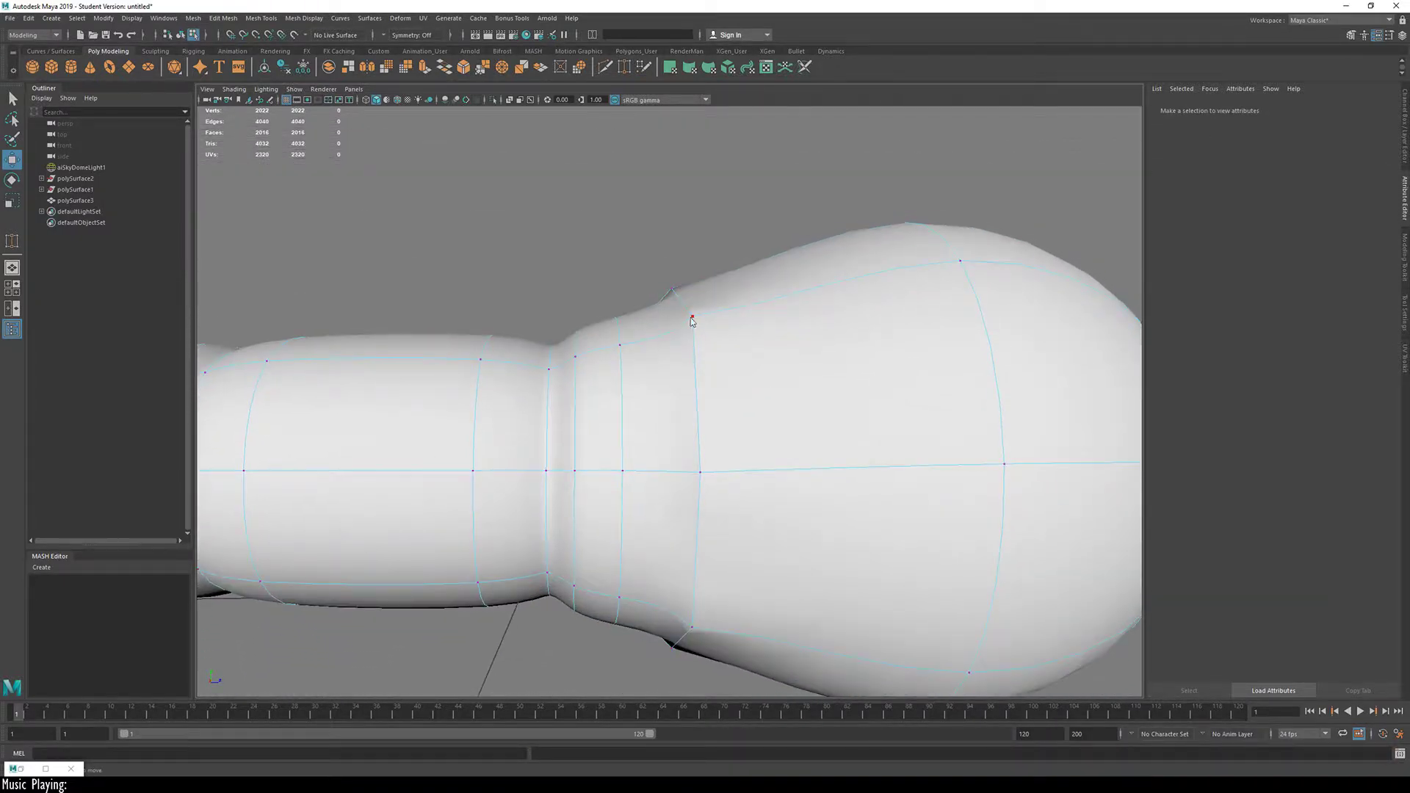
{"action": "left_click", "coordinate": [690, 319]}
{"action": "double_click", "coordinate": [697, 349]}
{"action": "left_click_drag", "start_coordinate": [698, 445], "coordinate": [753, 412], "text": "alt"}
{"action": "double_click", "coordinate": [618, 343], "text": "shift"}
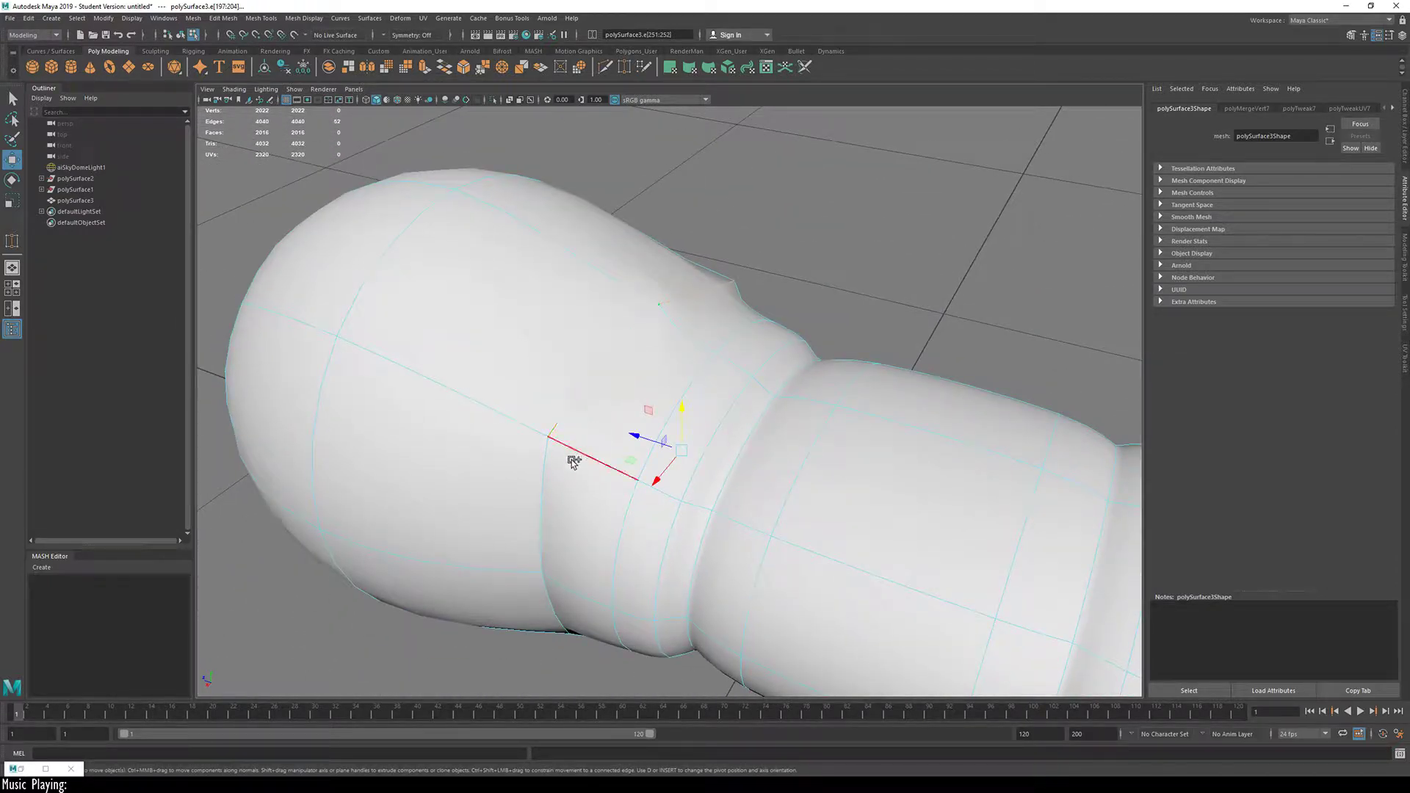
{"action": "left_click", "coordinate": [565, 514], "text": "shift"}
{"action": "left_click_drag", "start_coordinate": [576, 566], "coordinate": [648, 465], "text": "alt"}
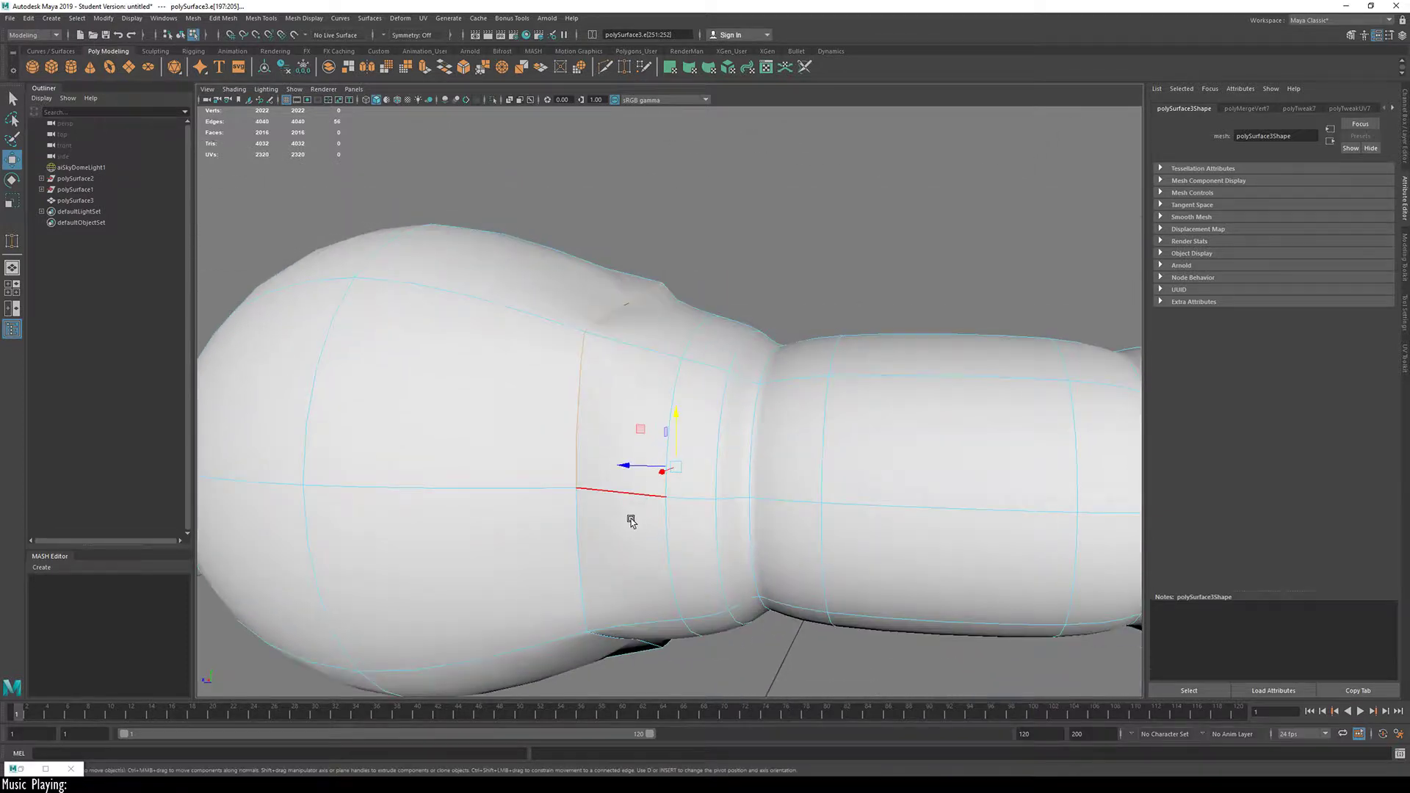
Step: Switch to vertex selection and pull one side vertex of the seam slightly toward the head
{"action": "right_click_drag", "start_coordinate": [591, 517], "coordinate": [570, 510]}
{"action": "left_click", "coordinate": [578, 488]}
{"action": "mouse_move", "coordinate": [541, 491]}
{"action": "left_mouse_down"}
{"action": "mouse_move", "coordinate": [600, 512]}
{"action": "mouse_move", "coordinate": [466, 504]}
{"action": "mouse_move", "coordinate": [534, 494]}
{"action": "left_mouse_up"}
{"action": "left_click_drag", "start_coordinate": [661, 526], "coordinate": [558, 547], "text": "alt"}
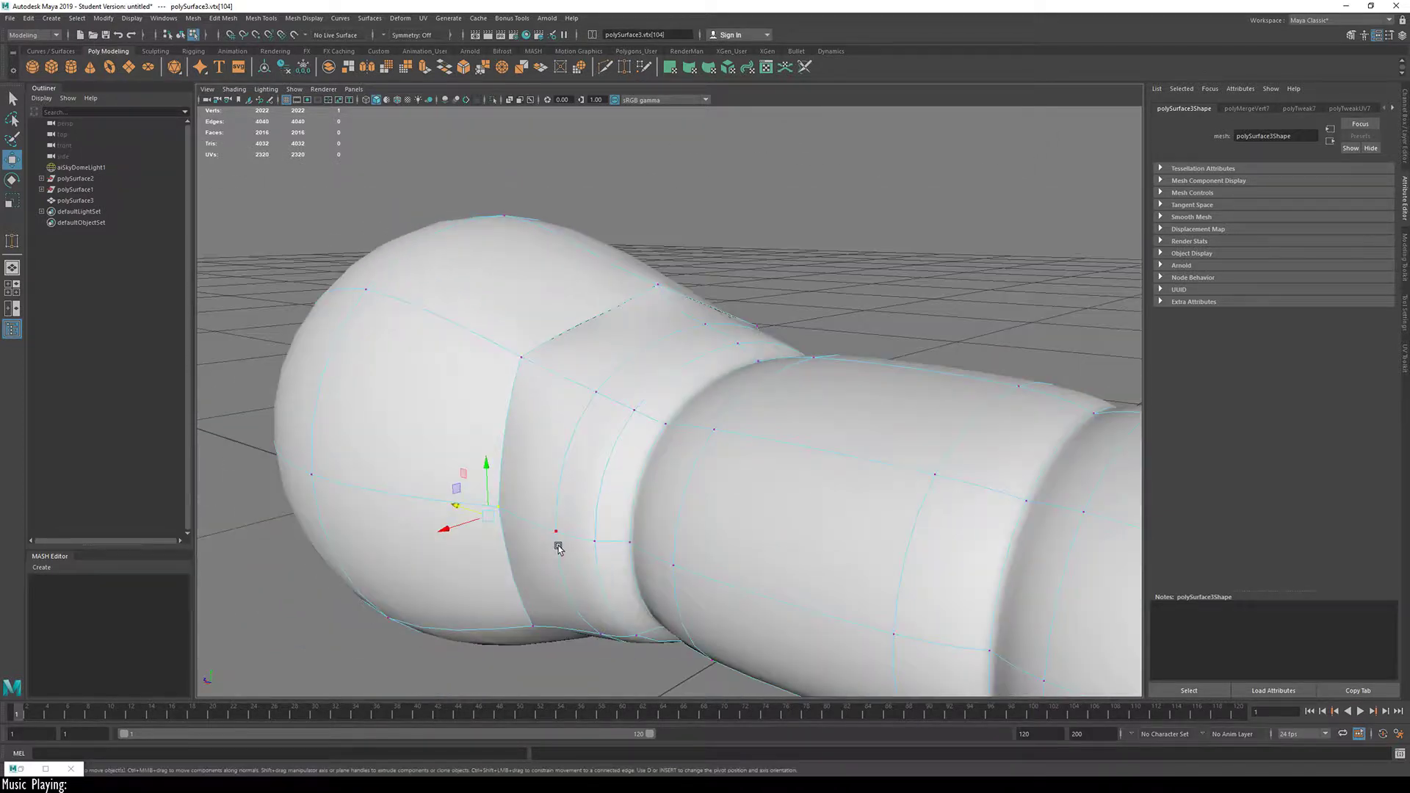
Step: Return to object selection, reselect the combined mesh and open the options for mesh Cleanup
{"action": "right_click_drag", "start_coordinate": [566, 536], "coordinate": [617, 452]}
{"action": "left_click", "coordinate": [834, 311]}
{"action": "left_click", "coordinate": [628, 346]}
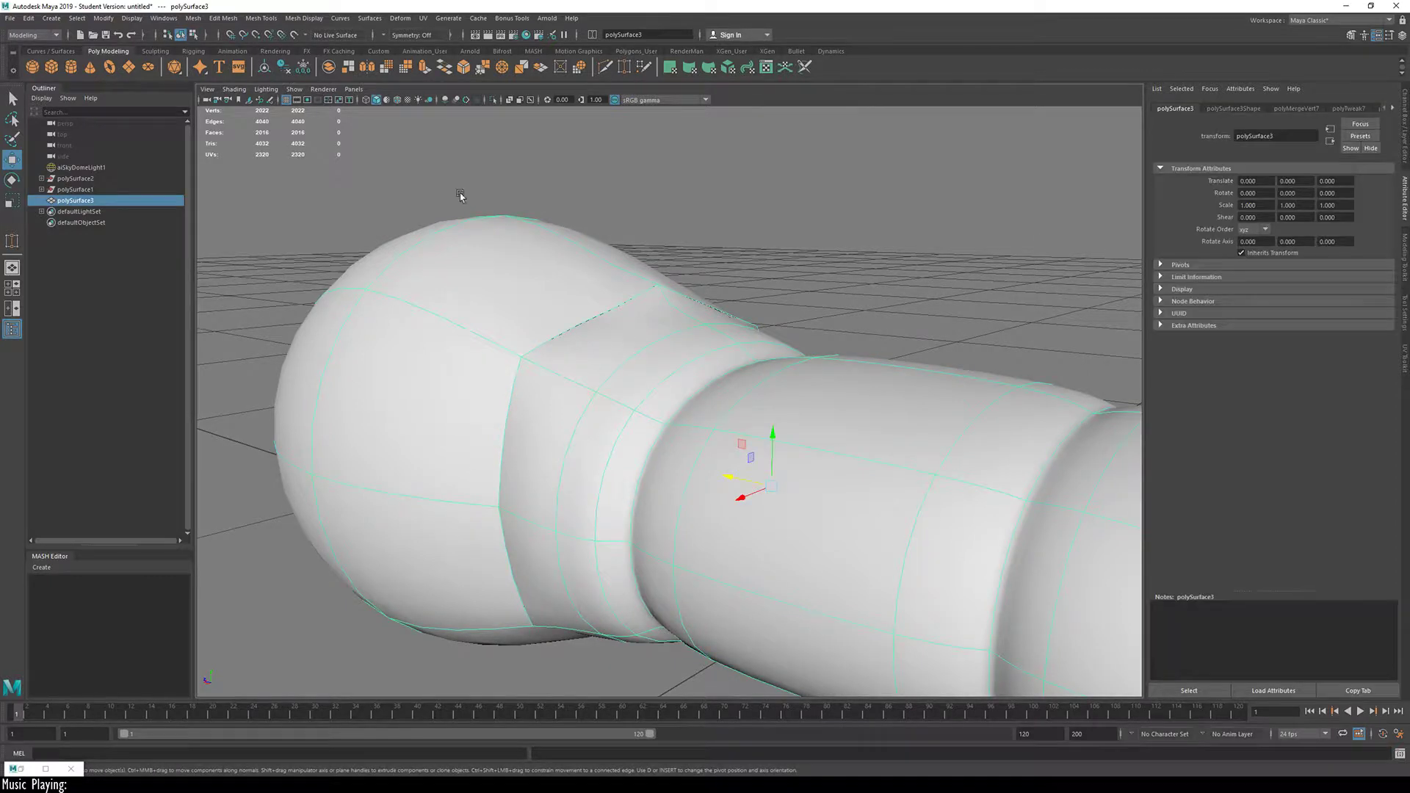
{"action": "left_click", "coordinate": [249, 17]}
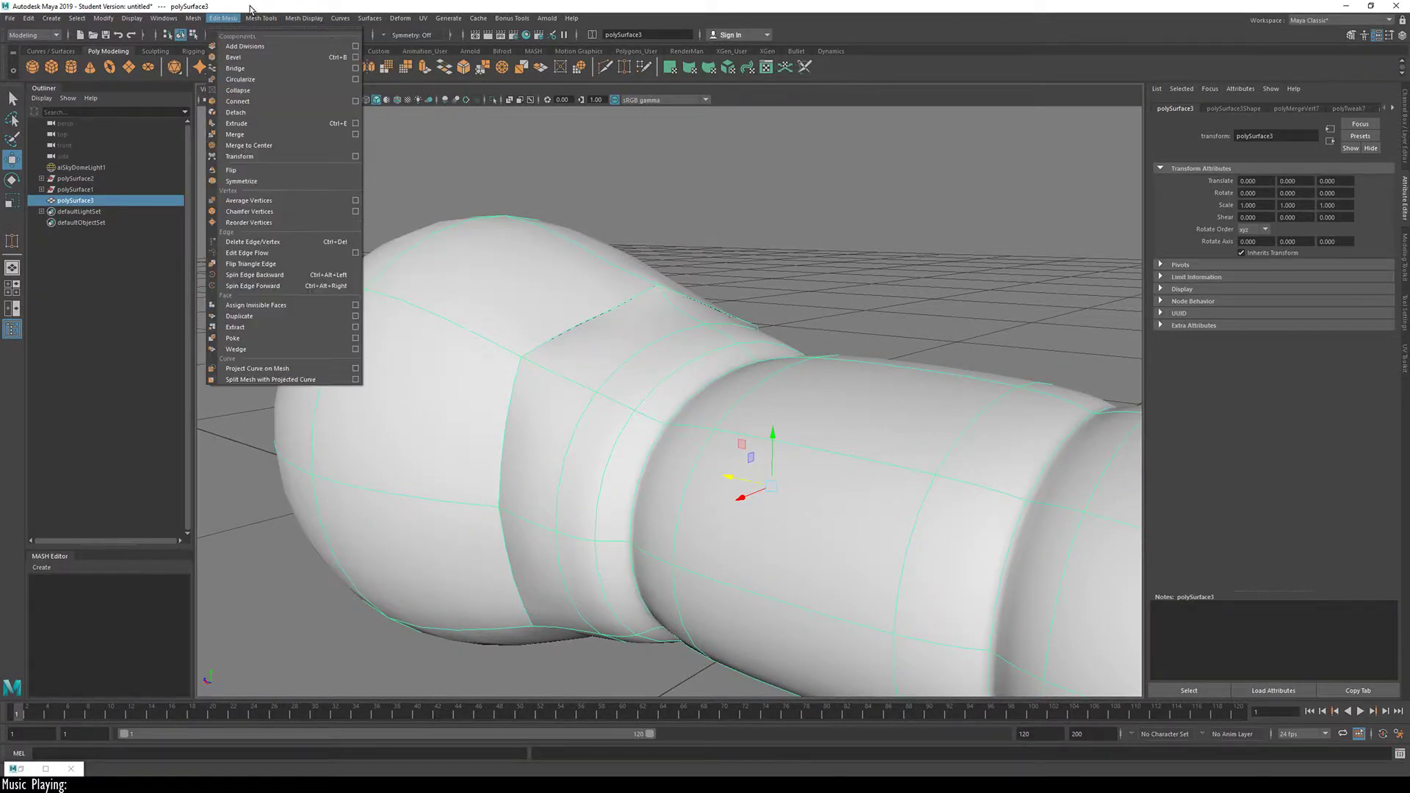
{"action": "mouse_move", "coordinate": [207, 18]}
{"action": "mouse_move", "coordinate": [258, 21]}
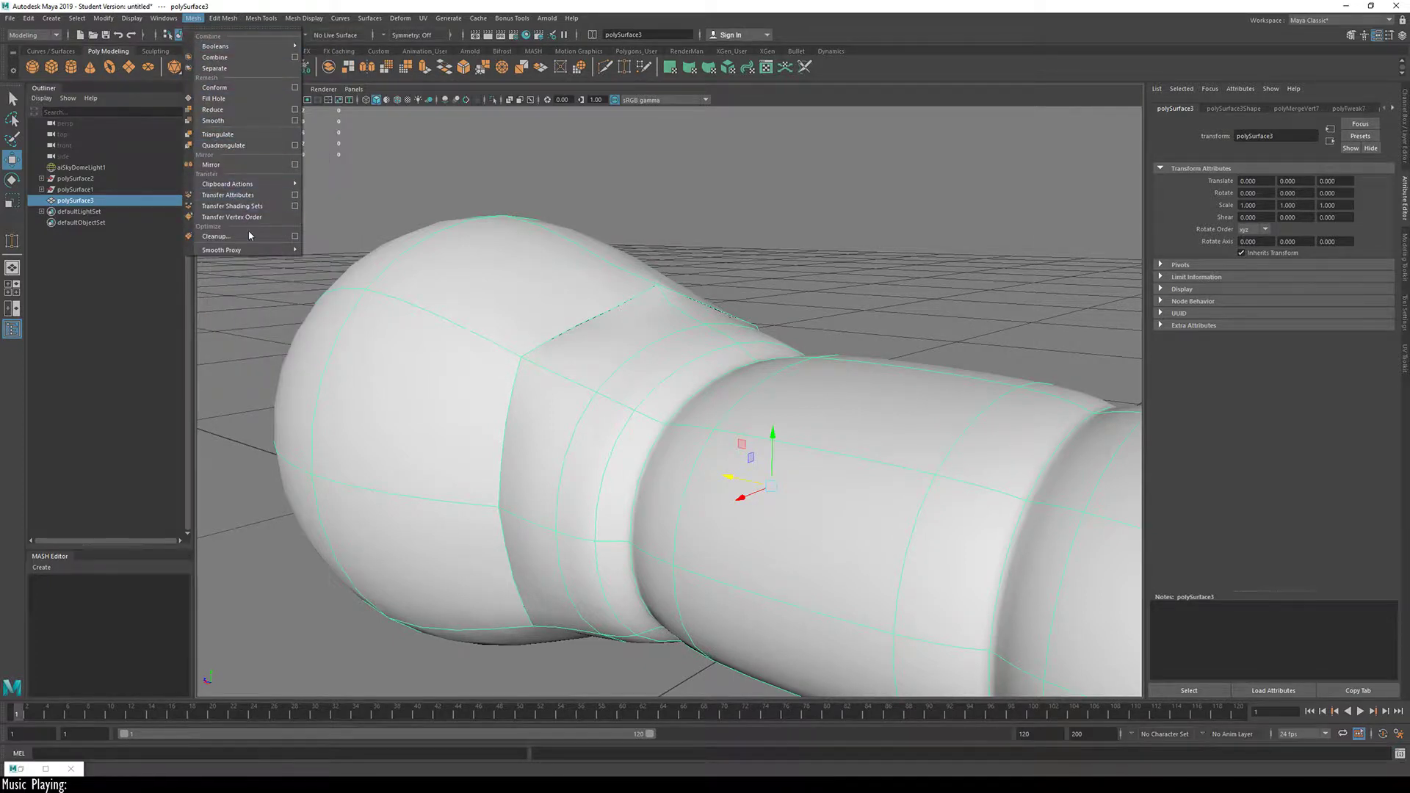
{"action": "left_click", "coordinate": [295, 236]}
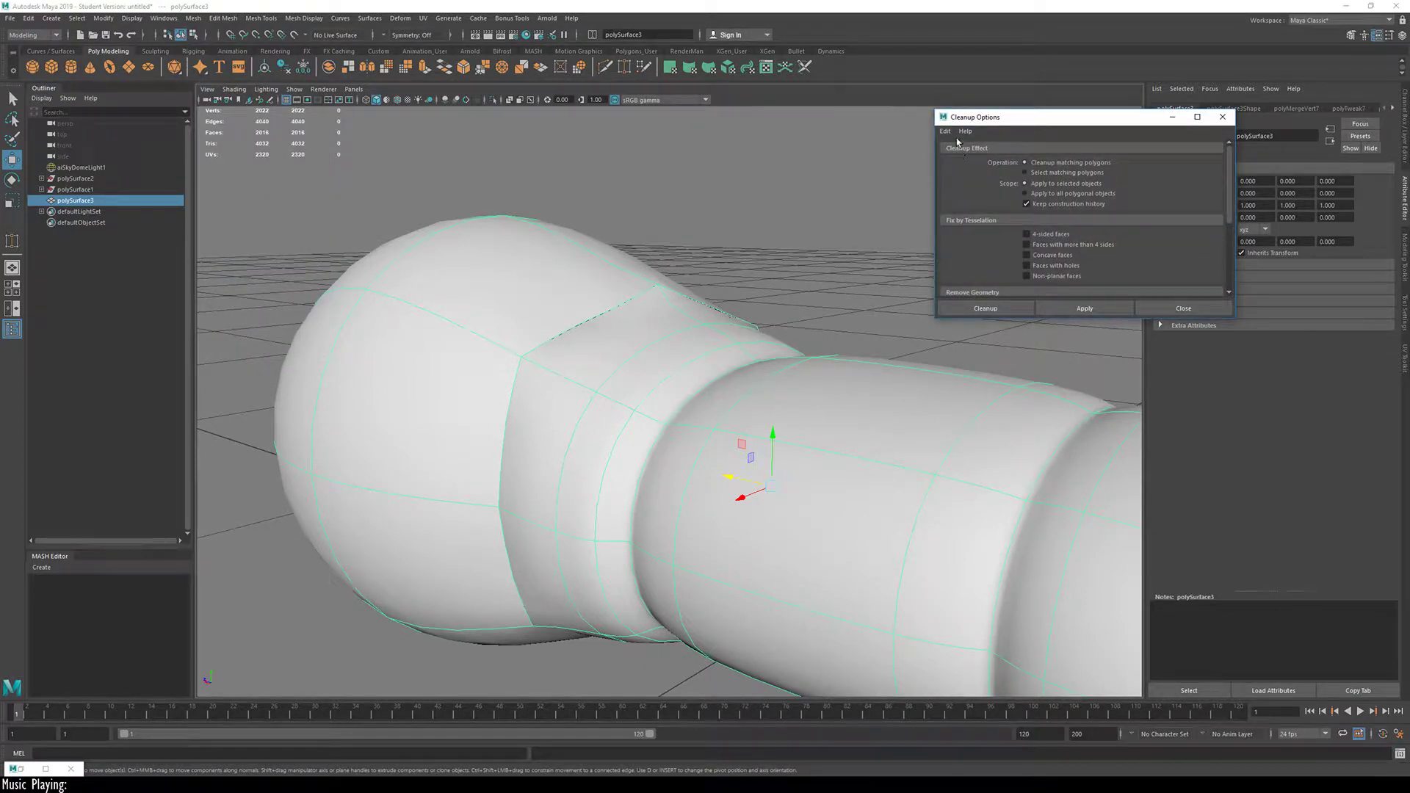
Step: Apply Cleanup for lamina faces and nonmanifold geometry (normals and geometry), and apply it again with zero-length edges included
{"action": "scroll", "coordinate": [1187, 232], "scroll_direction": "down", "scroll_amount": 3}
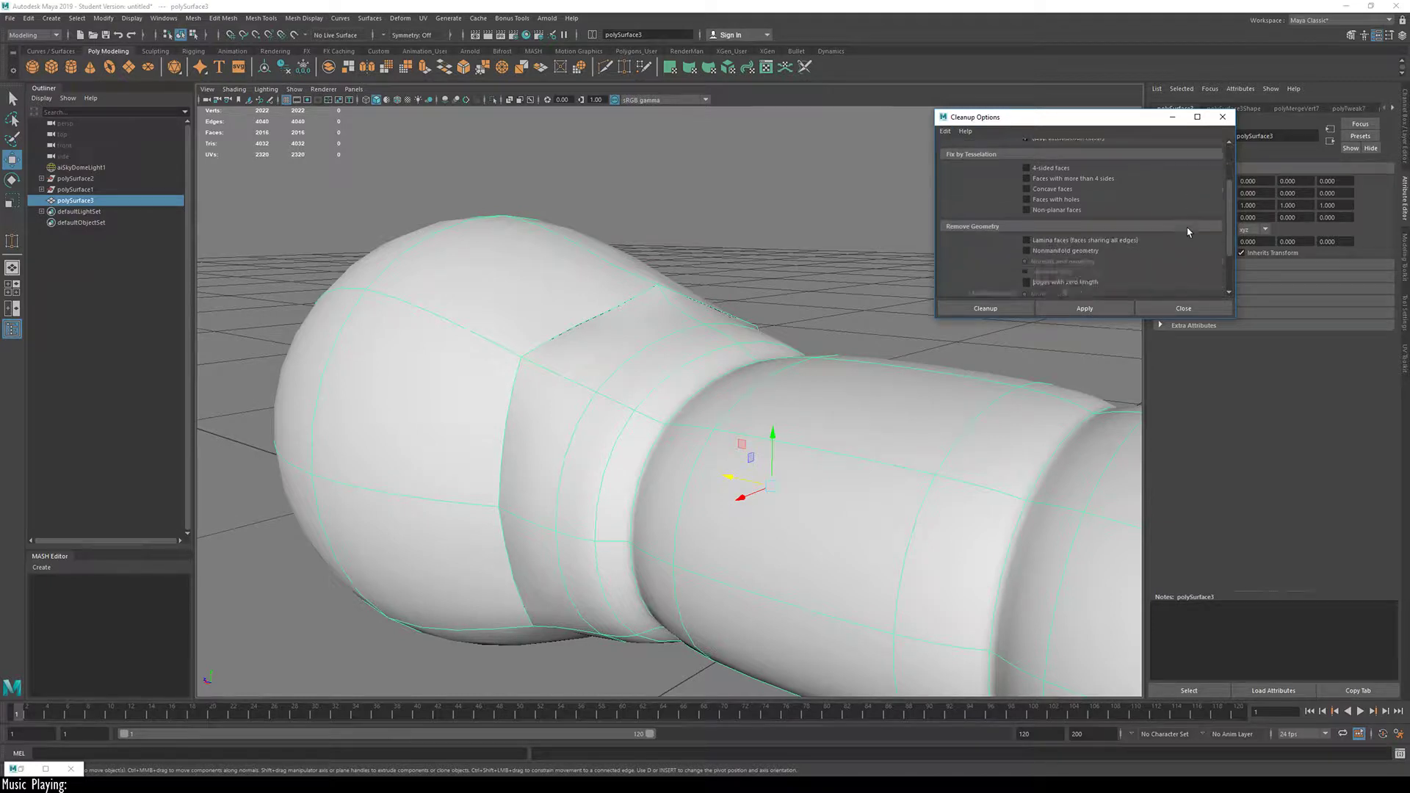
{"action": "left_click", "coordinate": [1038, 170]}
{"action": "left_click", "coordinate": [1056, 189]}
{"action": "left_click", "coordinate": [1055, 178]}
{"action": "scroll", "coordinate": [1119, 239], "scroll_direction": "down", "scroll_amount": 2}
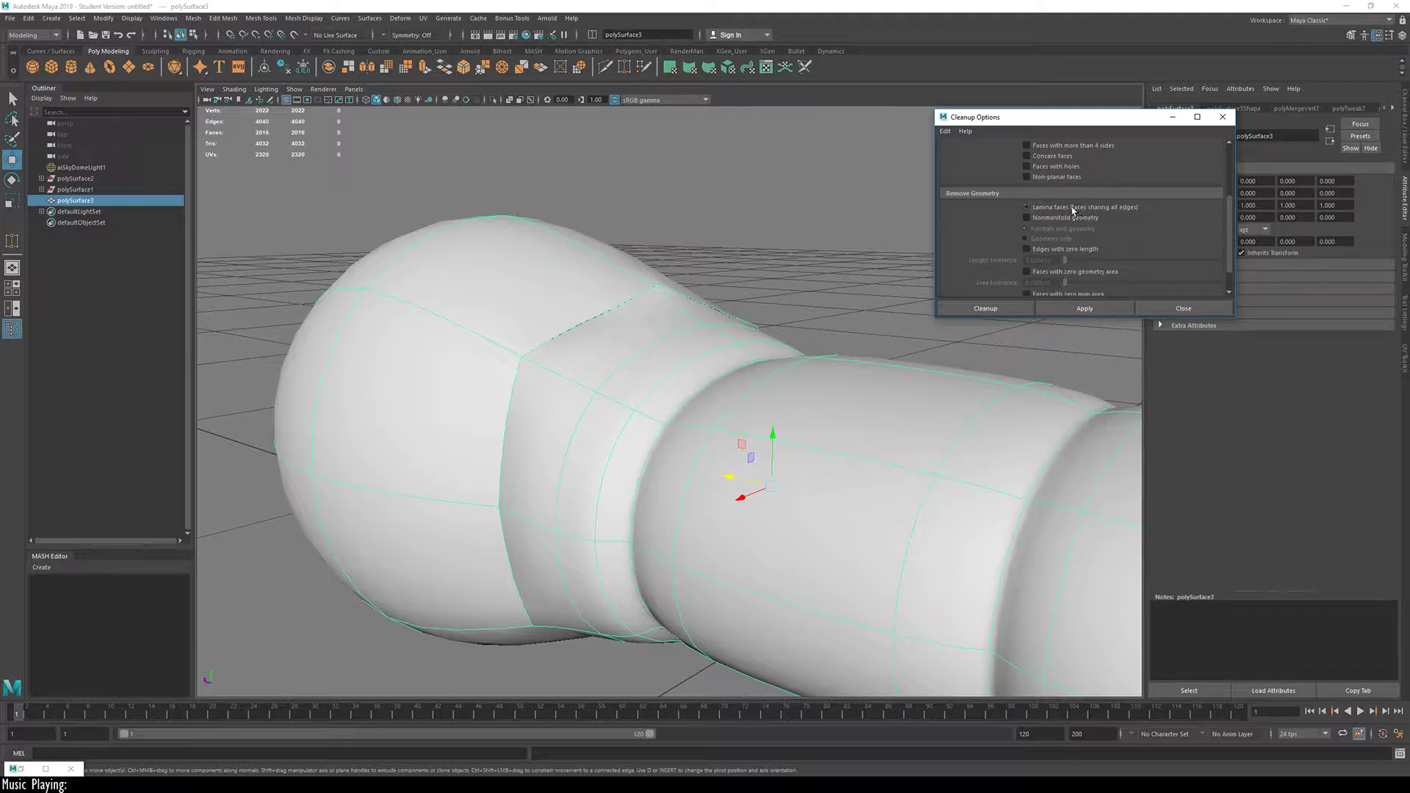
{"action": "left_click", "coordinate": [1084, 218]}
{"action": "scroll", "coordinate": [1173, 239], "scroll_direction": "down", "scroll_amount": 2}
{"action": "left_click", "coordinate": [1087, 309]}
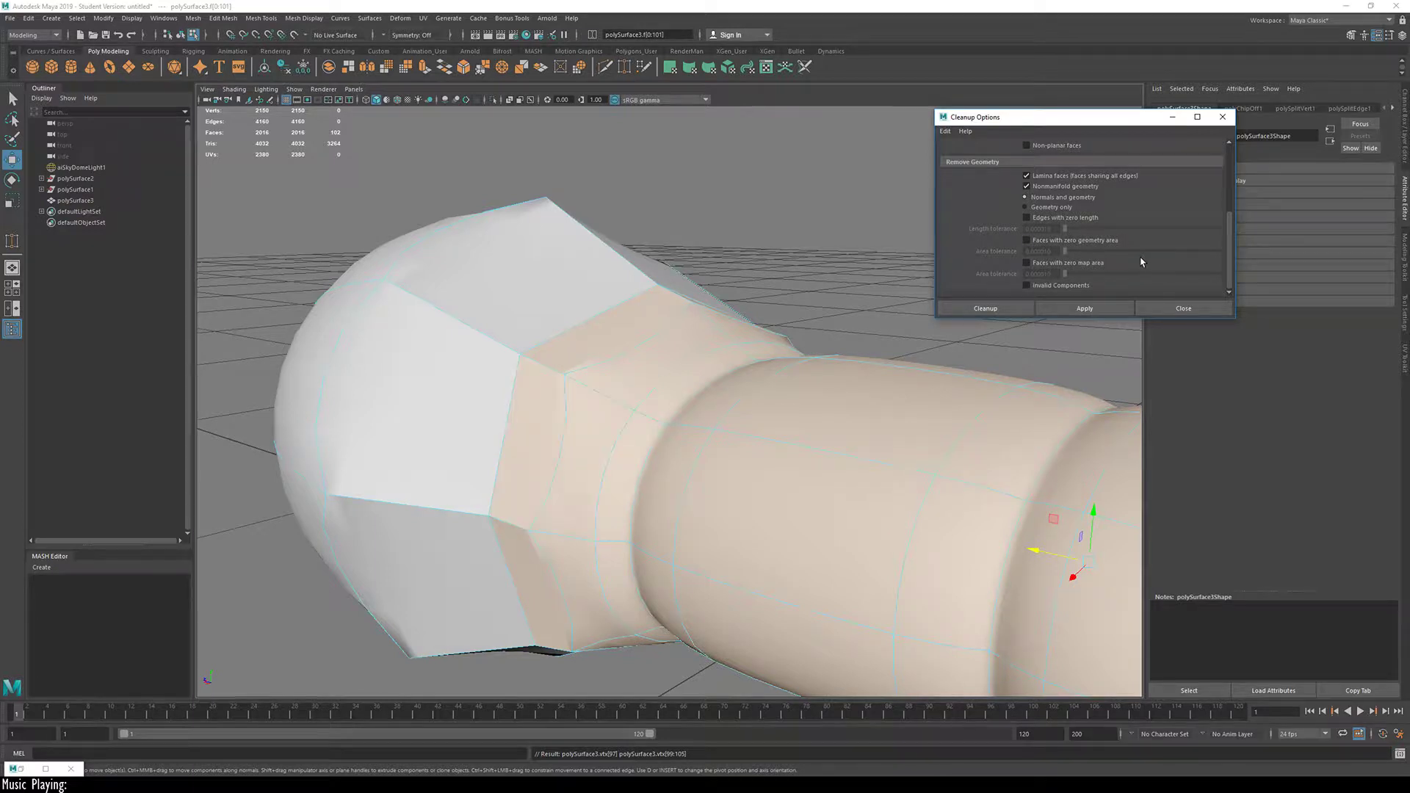
{"action": "left_click", "coordinate": [1072, 219]}
{"action": "left_click", "coordinate": [1099, 304]}
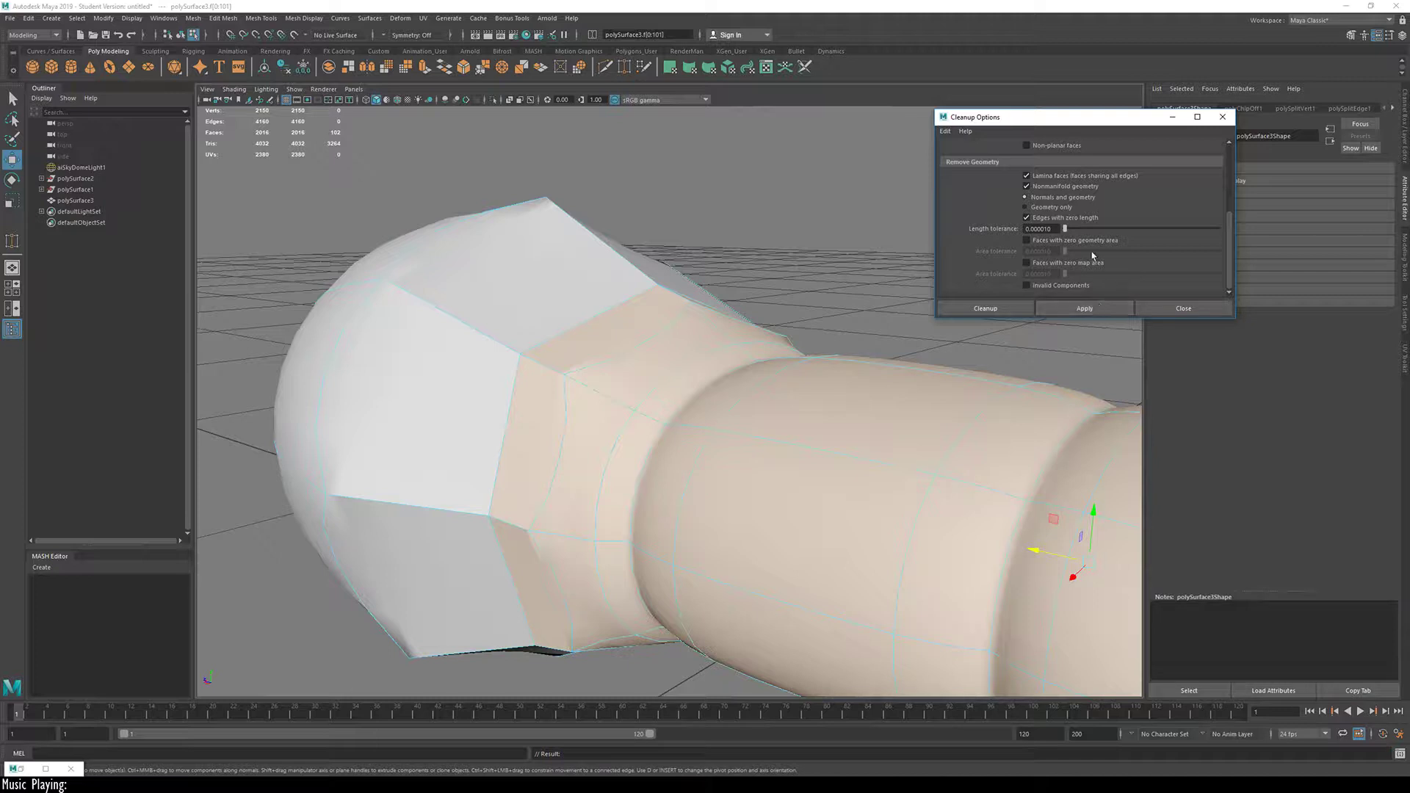
Step: Try Cleanup with non-planar faces and faces with holes tessellated, retry with non-planar faces only, and undo both along with the earlier Cleanup
{"action": "scroll", "coordinate": [1097, 251], "scroll_direction": "up", "scroll_amount": 3}
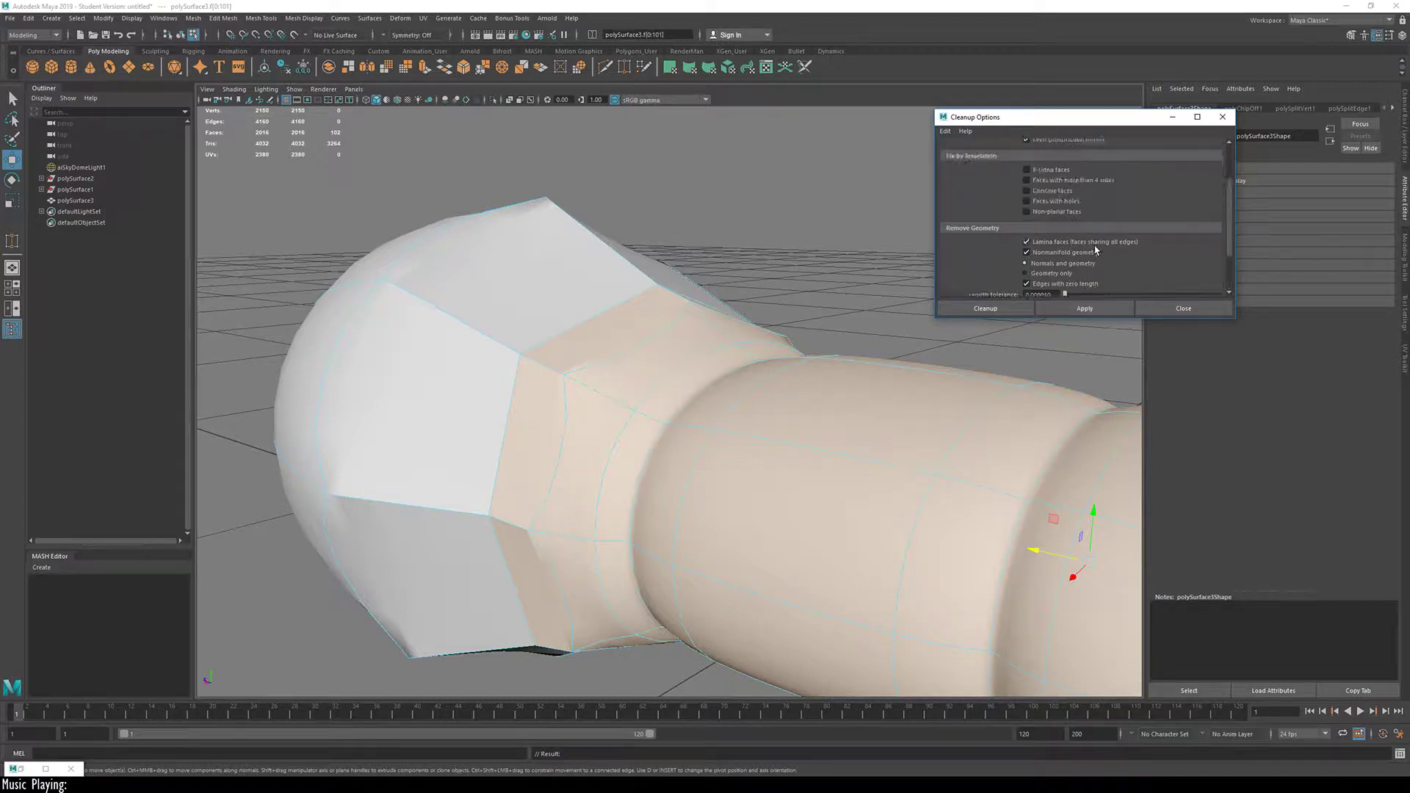
{"action": "left_click", "coordinate": [1055, 254]}
{"action": "left_click", "coordinate": [1059, 285]}
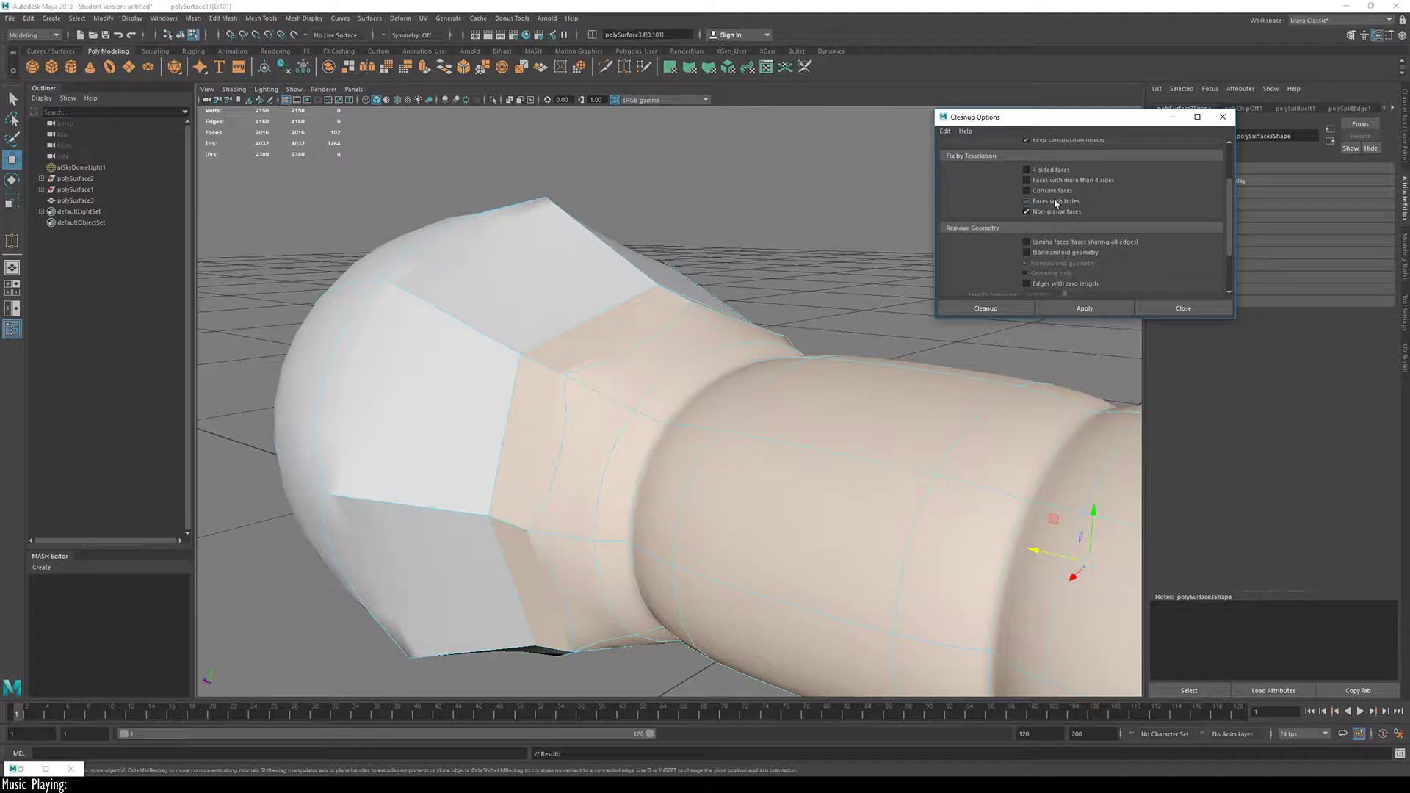
{"action": "left_click", "coordinate": [1077, 309]}
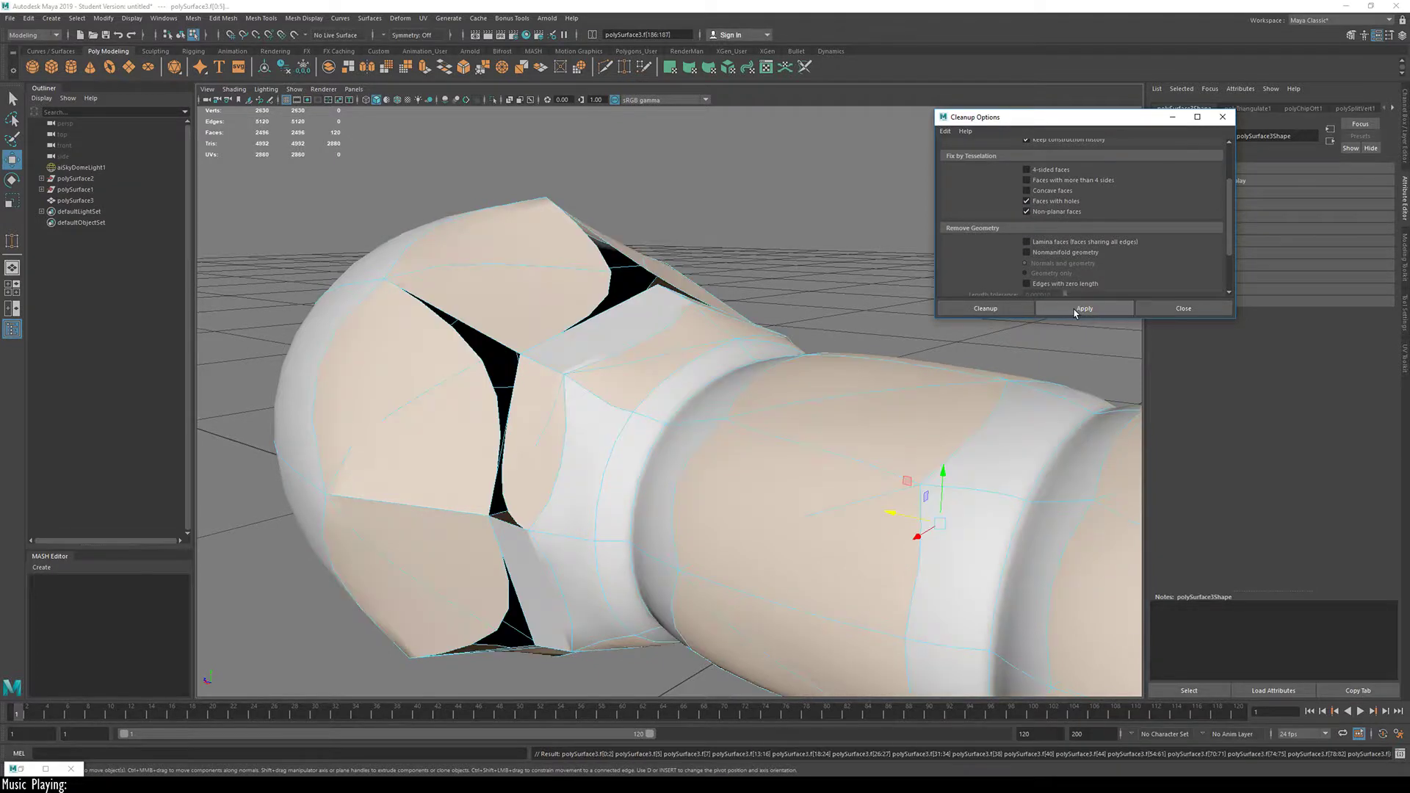
{"action": "key", "text": "ctrl+z"}
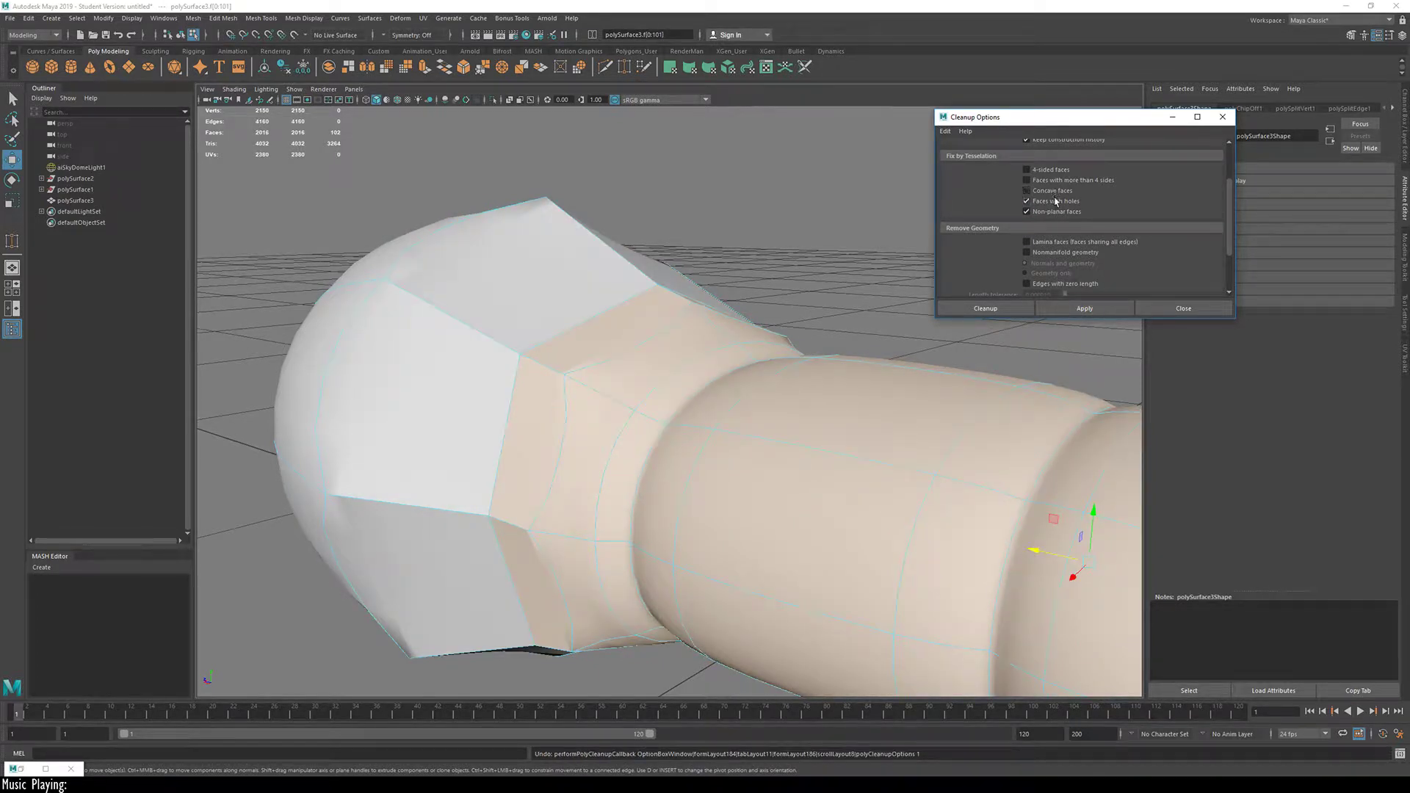
{"action": "left_click", "coordinate": [1079, 308]}
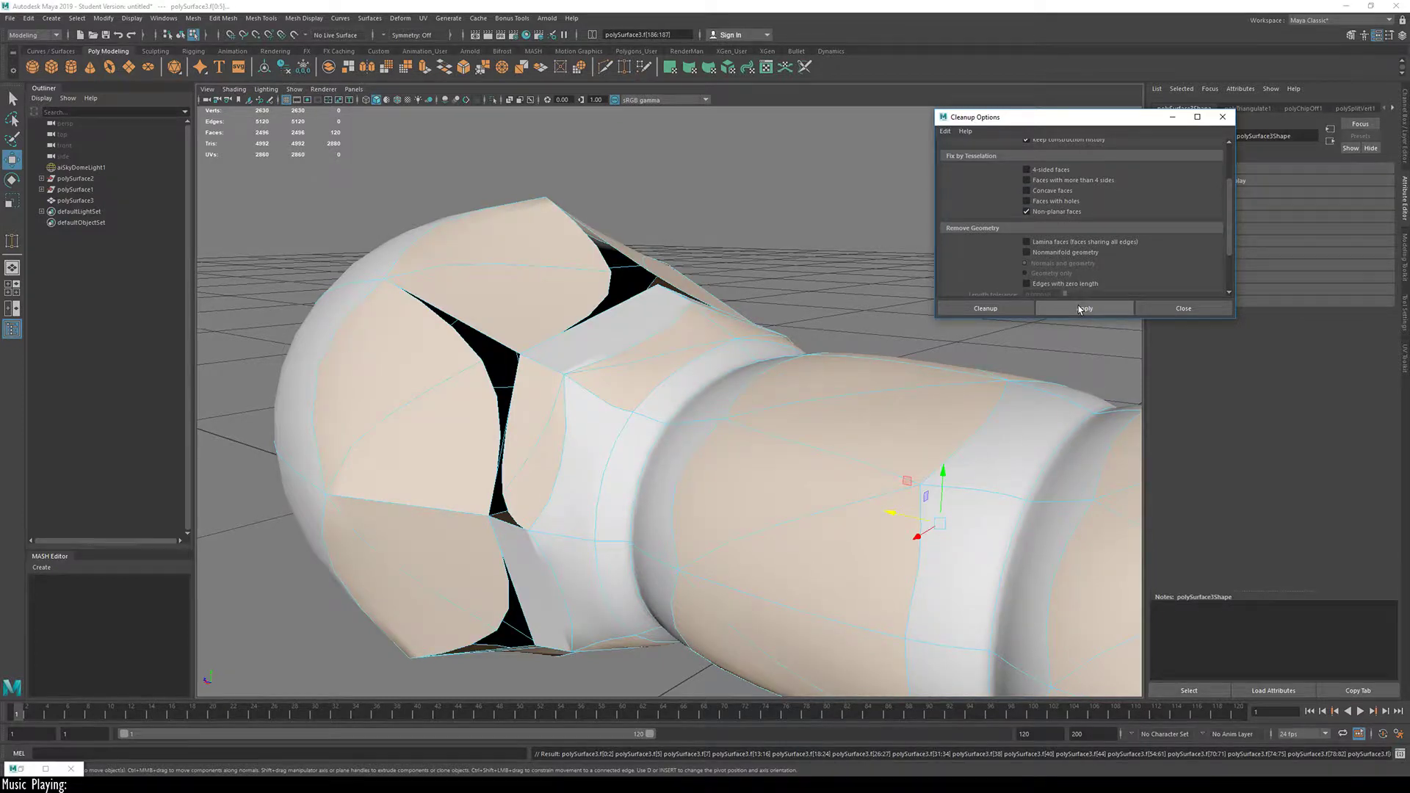
{"action": "key", "text": "ctrl+z"}
{"action": "key", "text": "ctrl+z"}
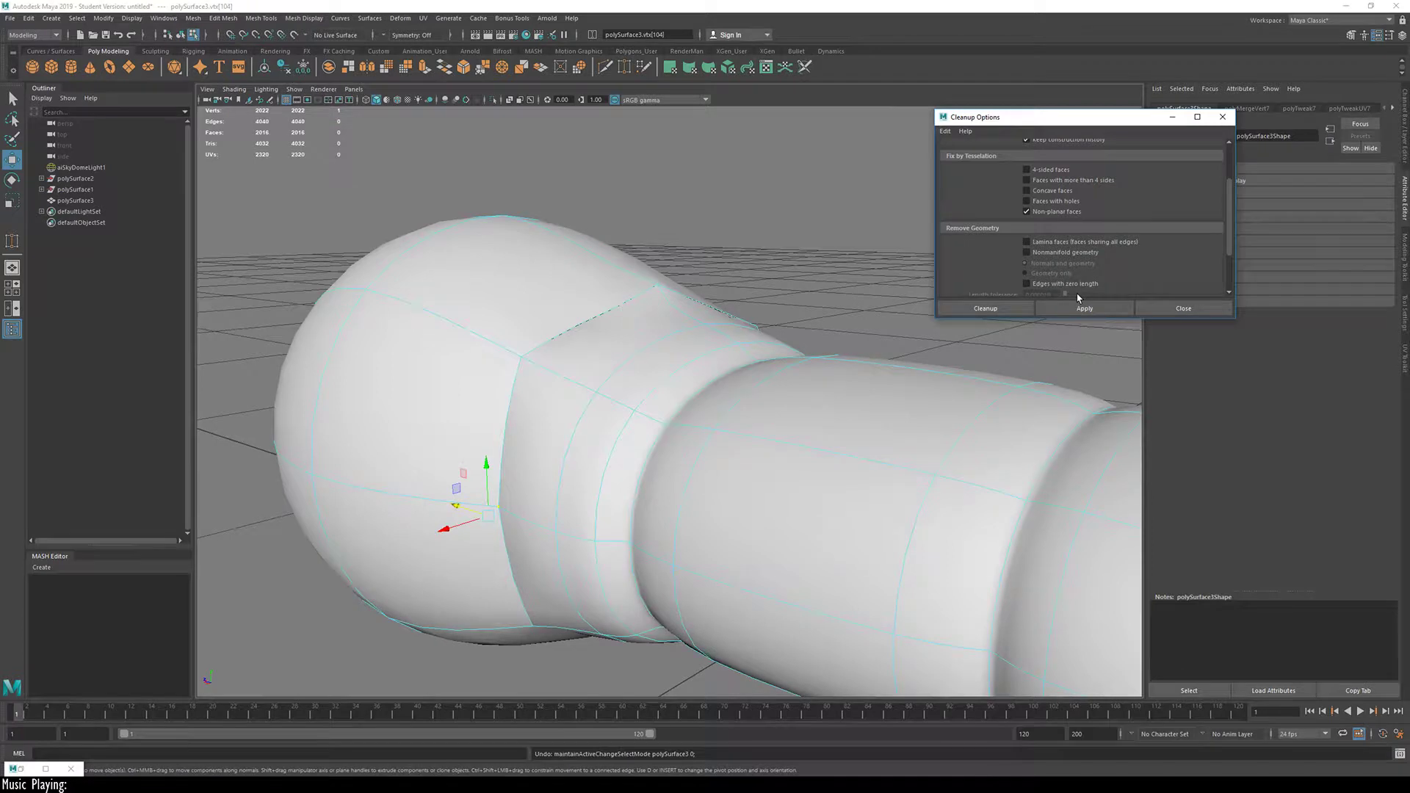
Step: Reselect the combined mesh and apply Cleanup separately for non-planar faces, faces with holes, and nonmanifold geometry (normals and geometry)
{"action": "left_click", "coordinate": [821, 344]}
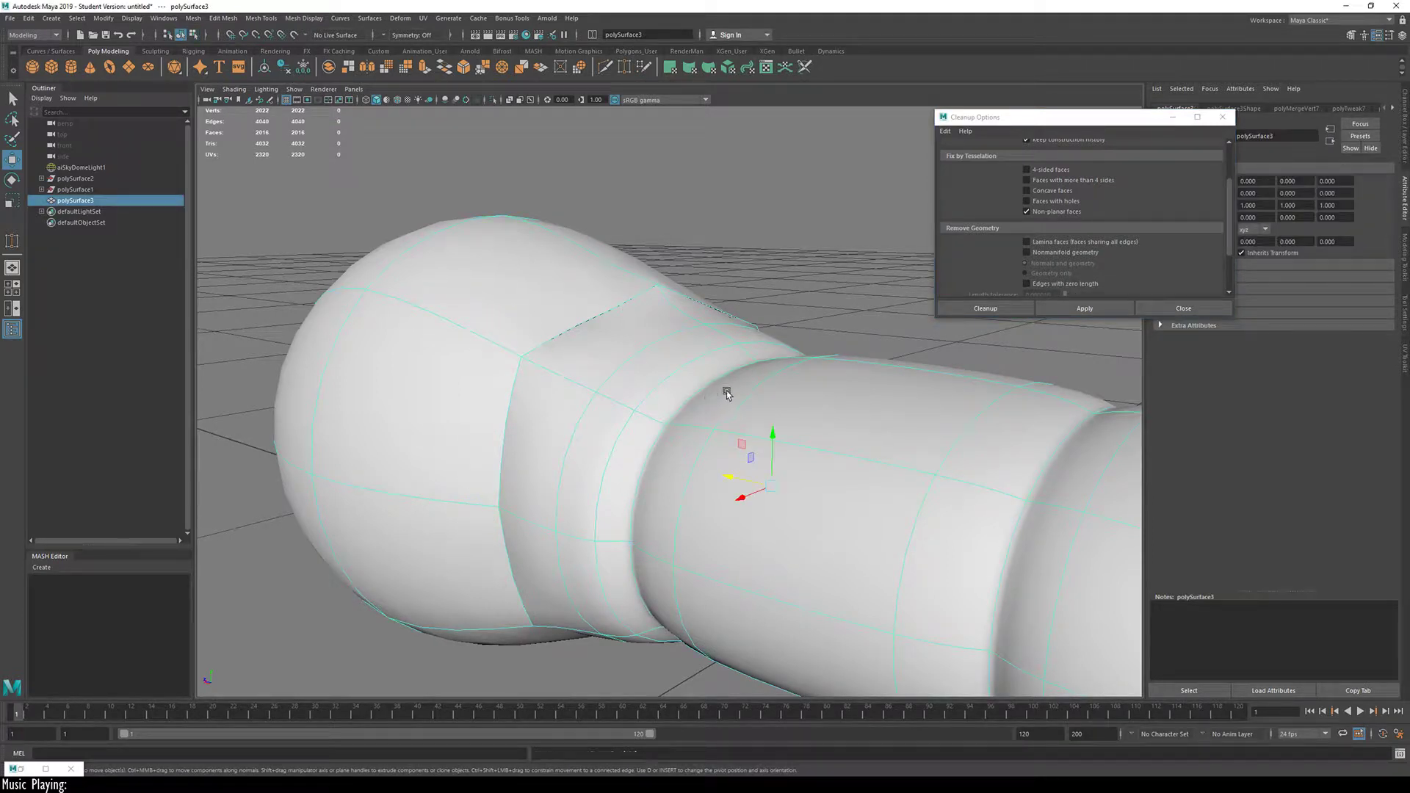
{"action": "left_click", "coordinate": [1071, 306]}
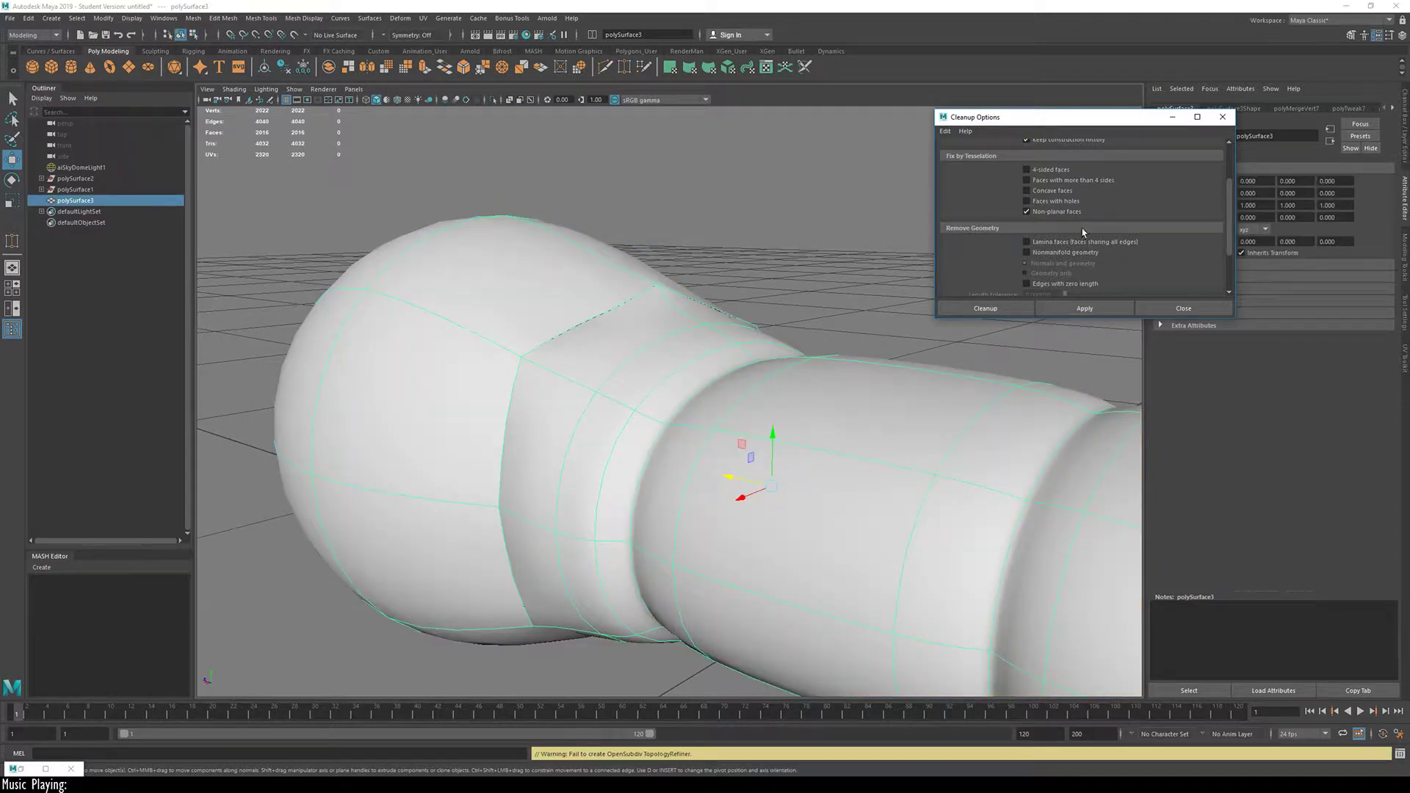
{"action": "left_click", "coordinate": [1079, 309]}
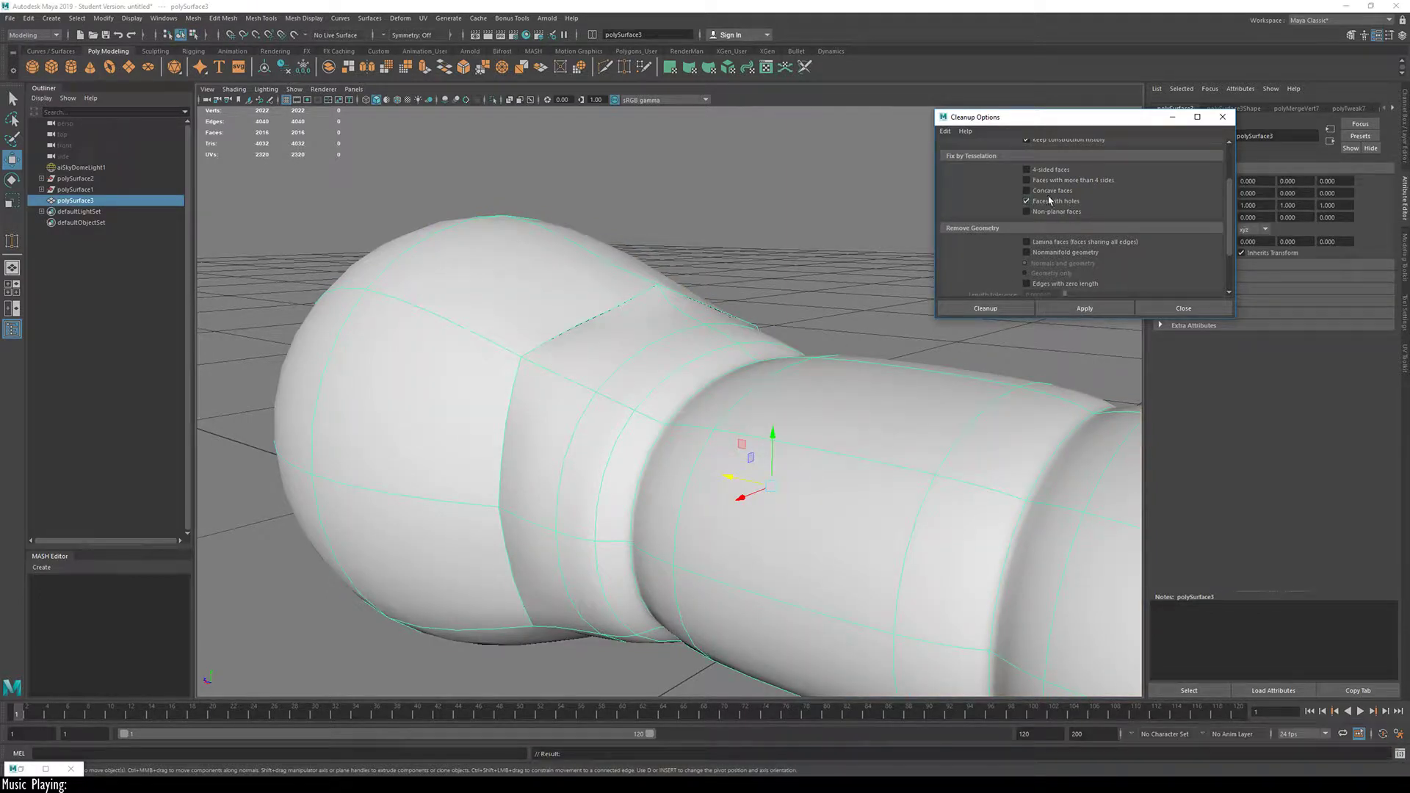
{"action": "left_click", "coordinate": [1082, 310]}
{"action": "left_click", "coordinate": [1065, 253]}
{"action": "left_click", "coordinate": [1077, 308]}
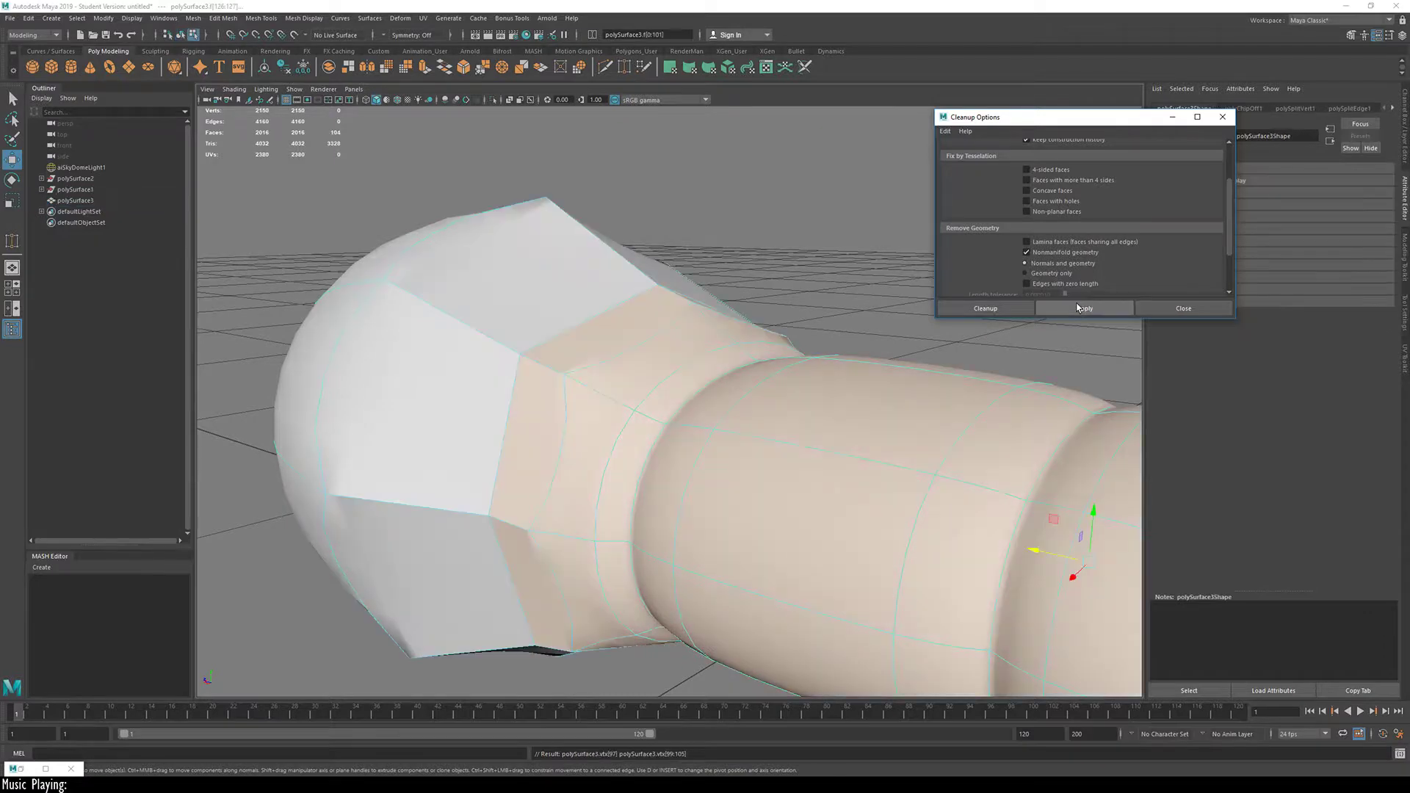
Step: Examine the head-to-shaft seam from different angles in plain and smoothed display
{"action": "left_click_drag", "start_coordinate": [562, 433], "coordinate": [624, 387], "text": "alt"}
{"action": "key", "text": "3"}
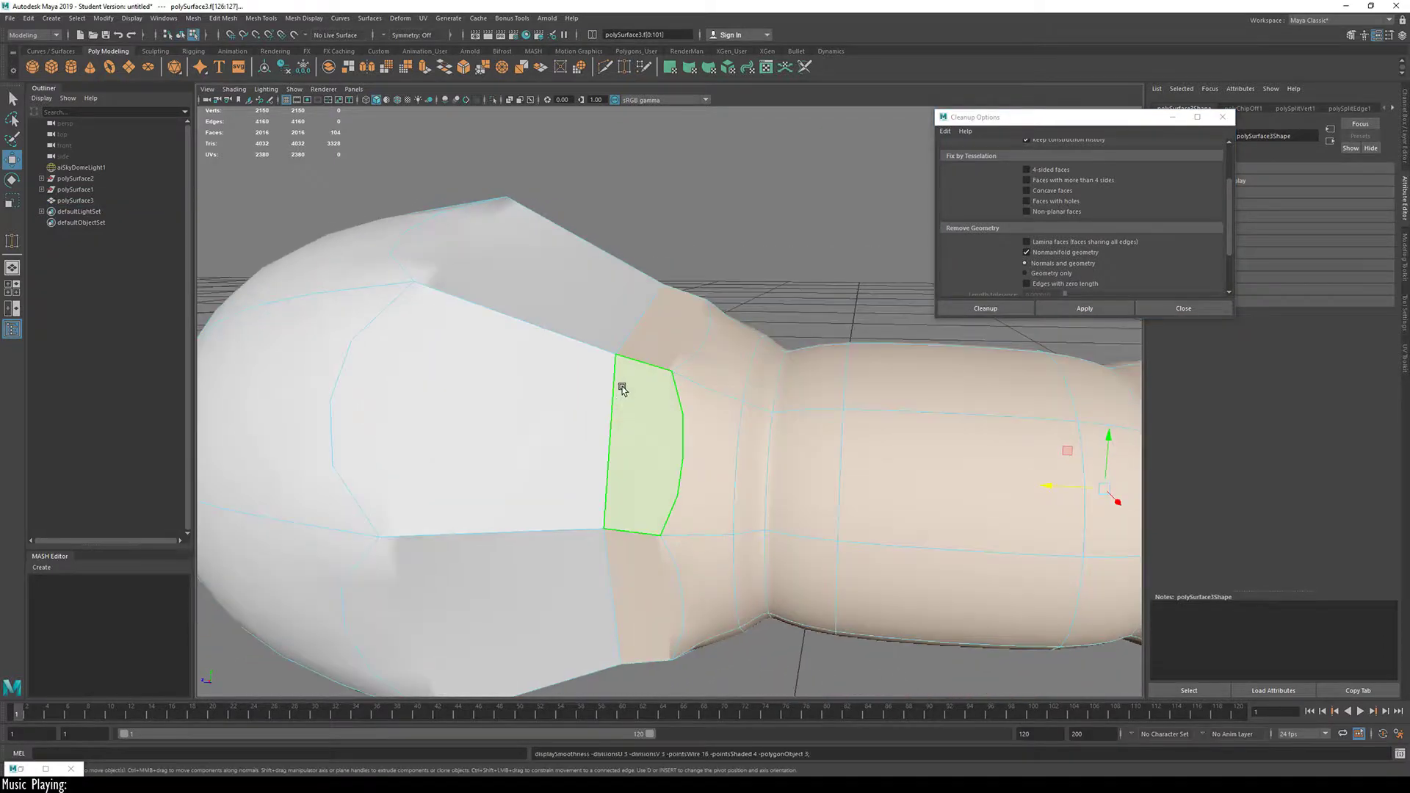
{"action": "key", "text": "1"}
{"action": "key", "text": "3"}
{"action": "key", "text": "1"}
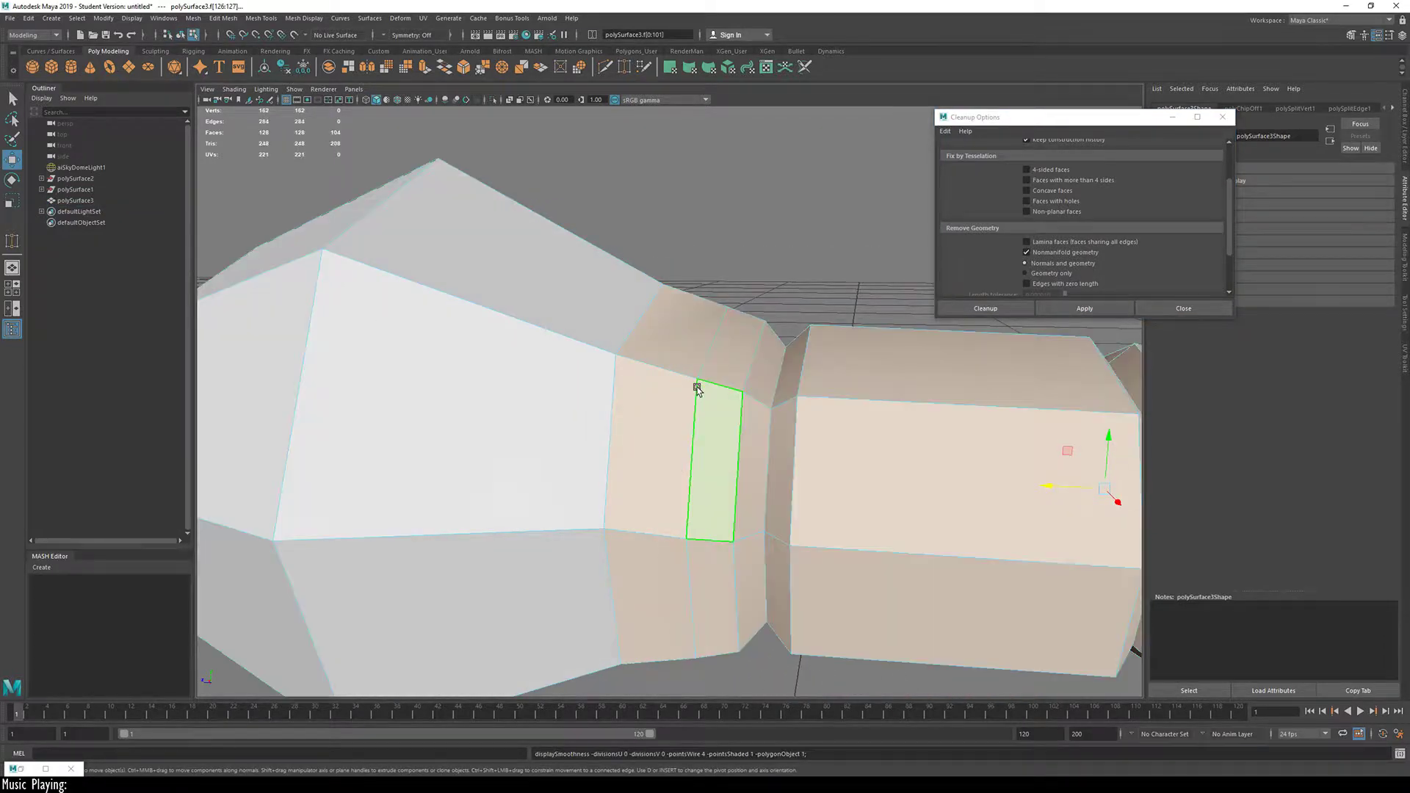
{"action": "key", "text": "3"}
{"action": "left_click_drag", "start_coordinate": [717, 391], "coordinate": [630, 380], "text": "alt"}
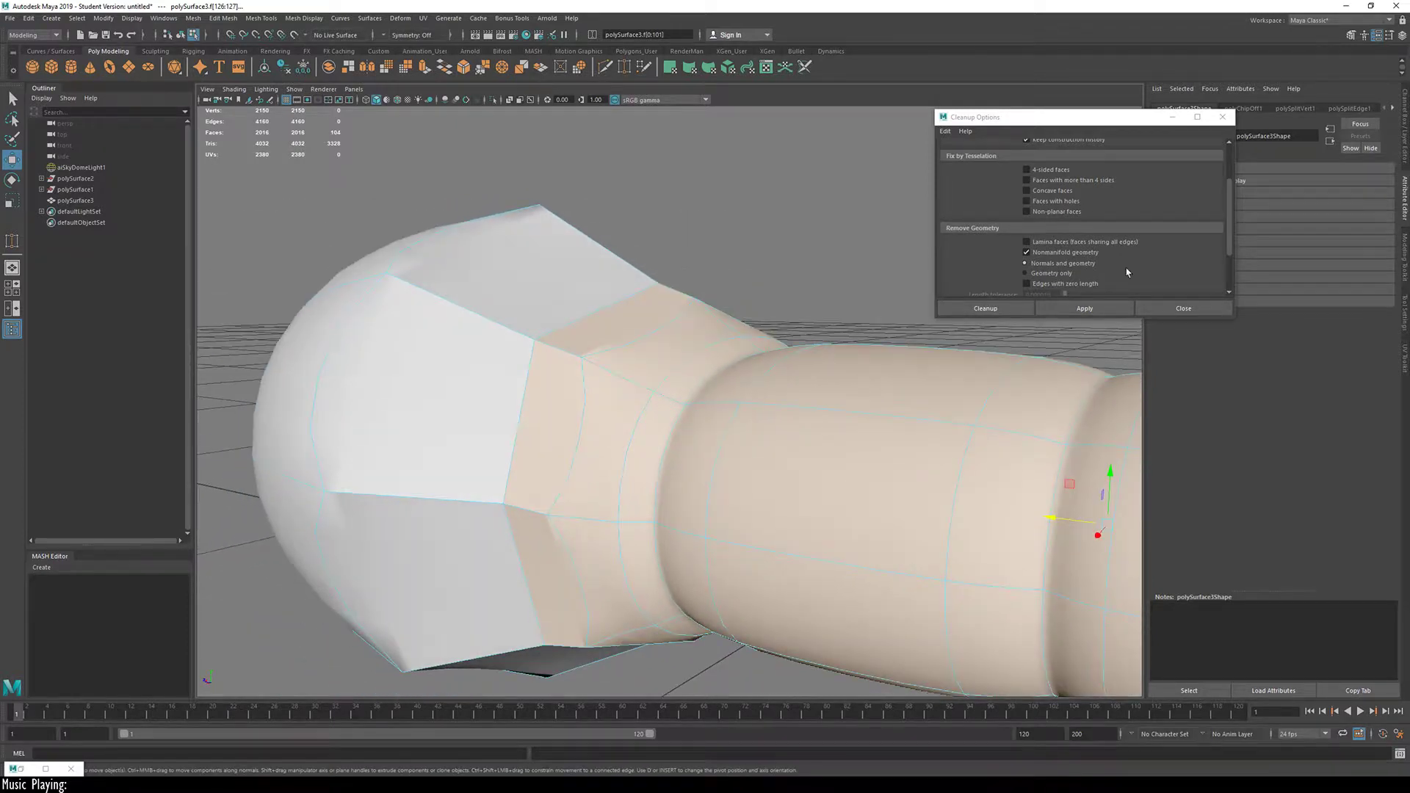
Step: Apply Cleanup to the whole mesh for lamina faces, and again for nonmanifold geometry with zero-length edges, leaving only zero-length edges enabled
{"action": "left_click", "coordinate": [1062, 253]}
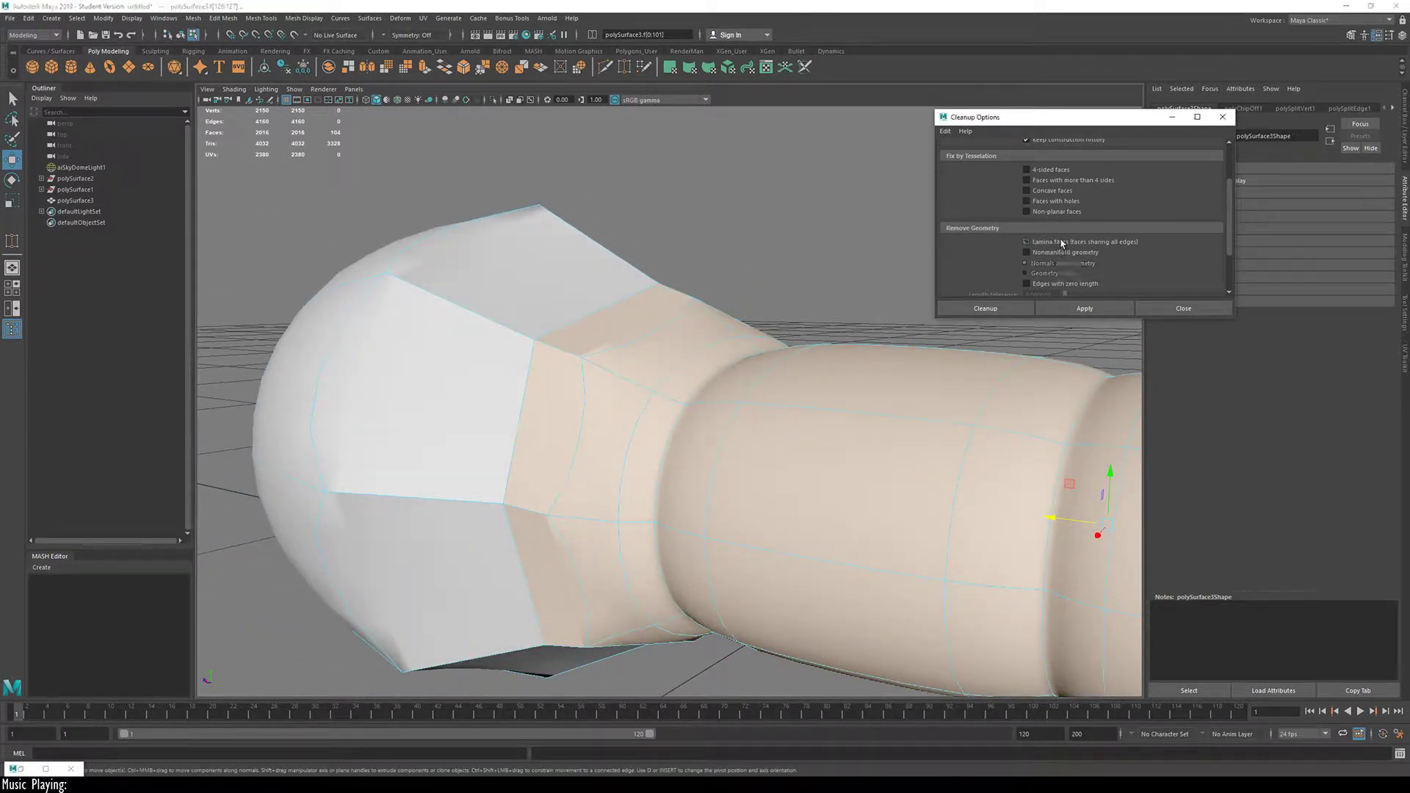
{"action": "left_click", "coordinate": [1071, 308]}
{"action": "key", "text": "F8"}
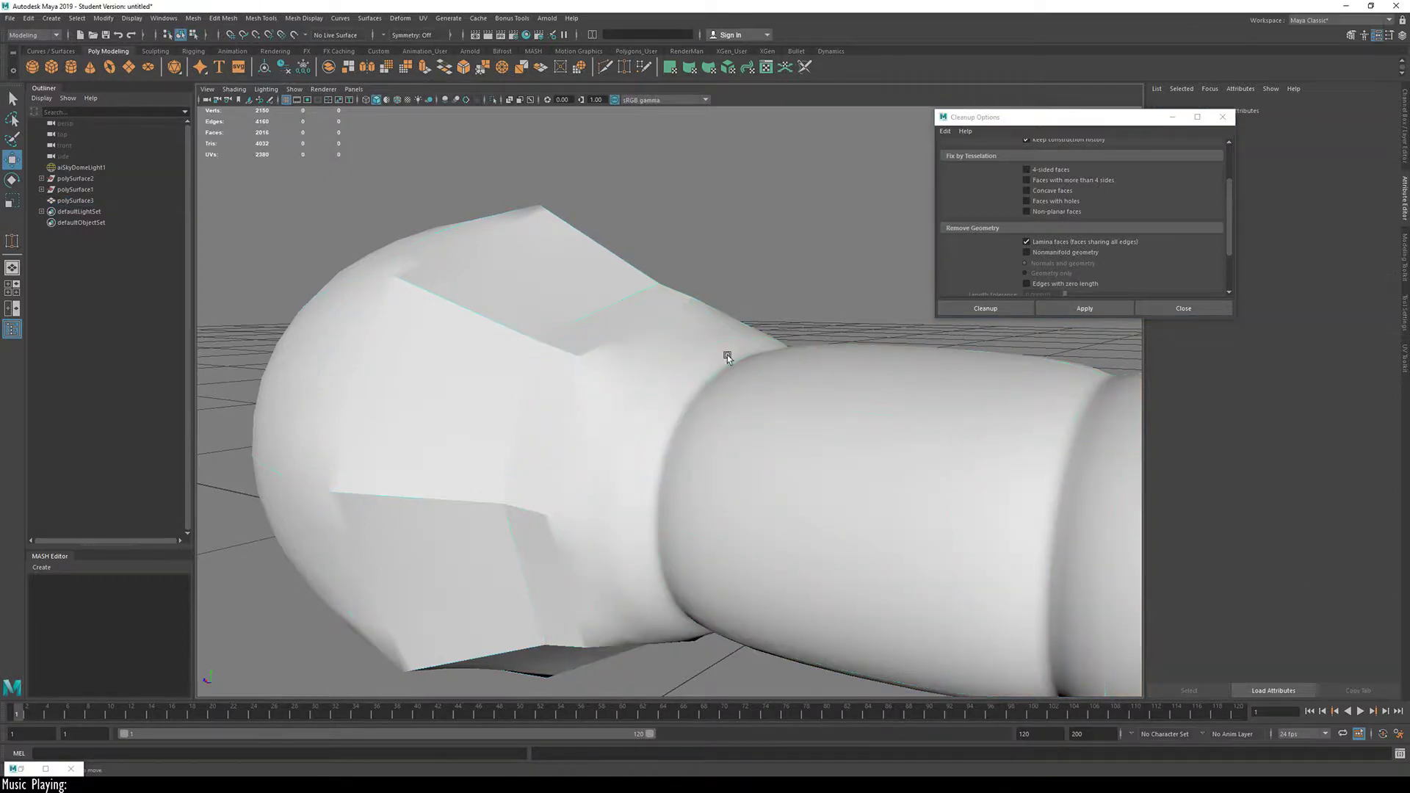
{"action": "left_click", "coordinate": [1072, 307]}
{"action": "left_click", "coordinate": [1061, 253]}
{"action": "left_click", "coordinate": [1064, 243]}
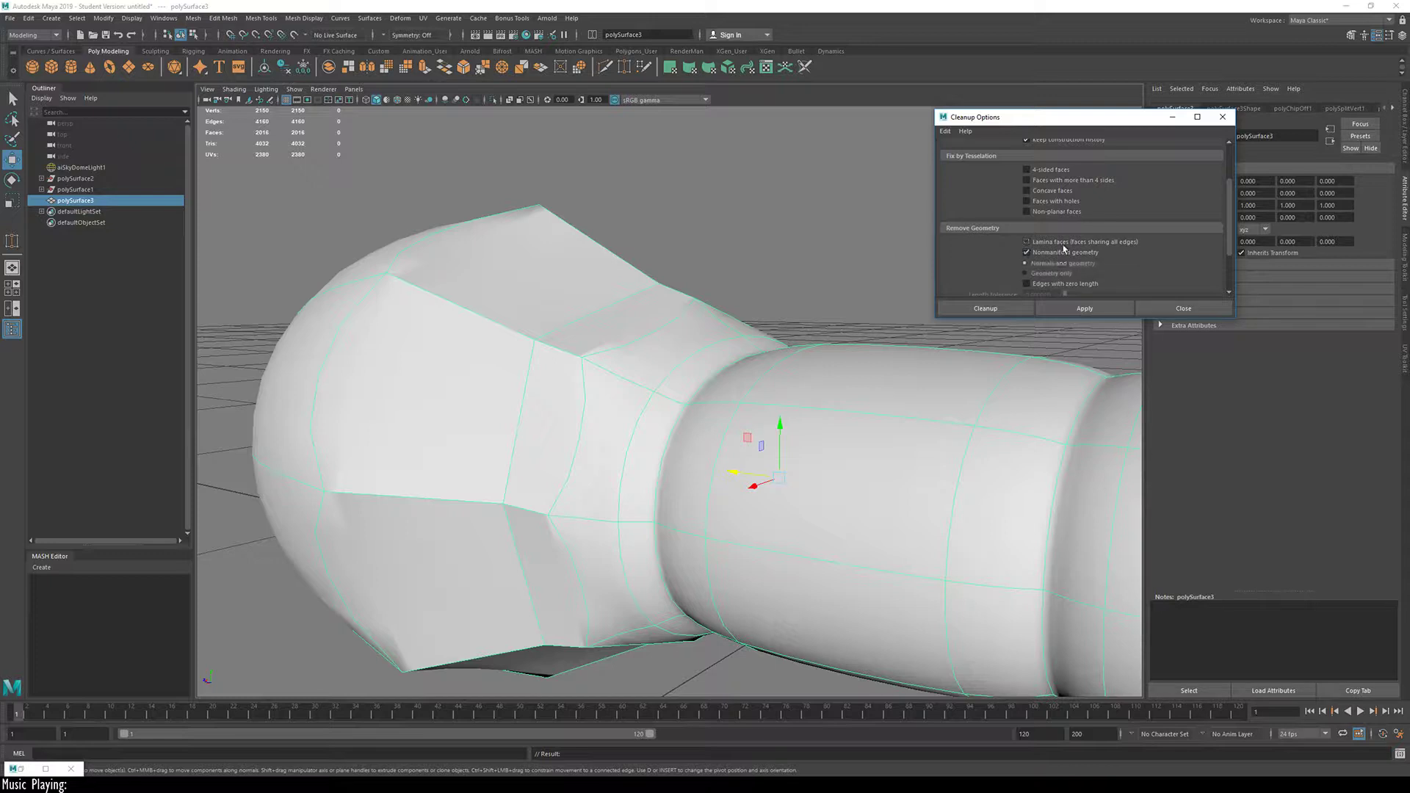
{"action": "left_click", "coordinate": [1065, 284]}
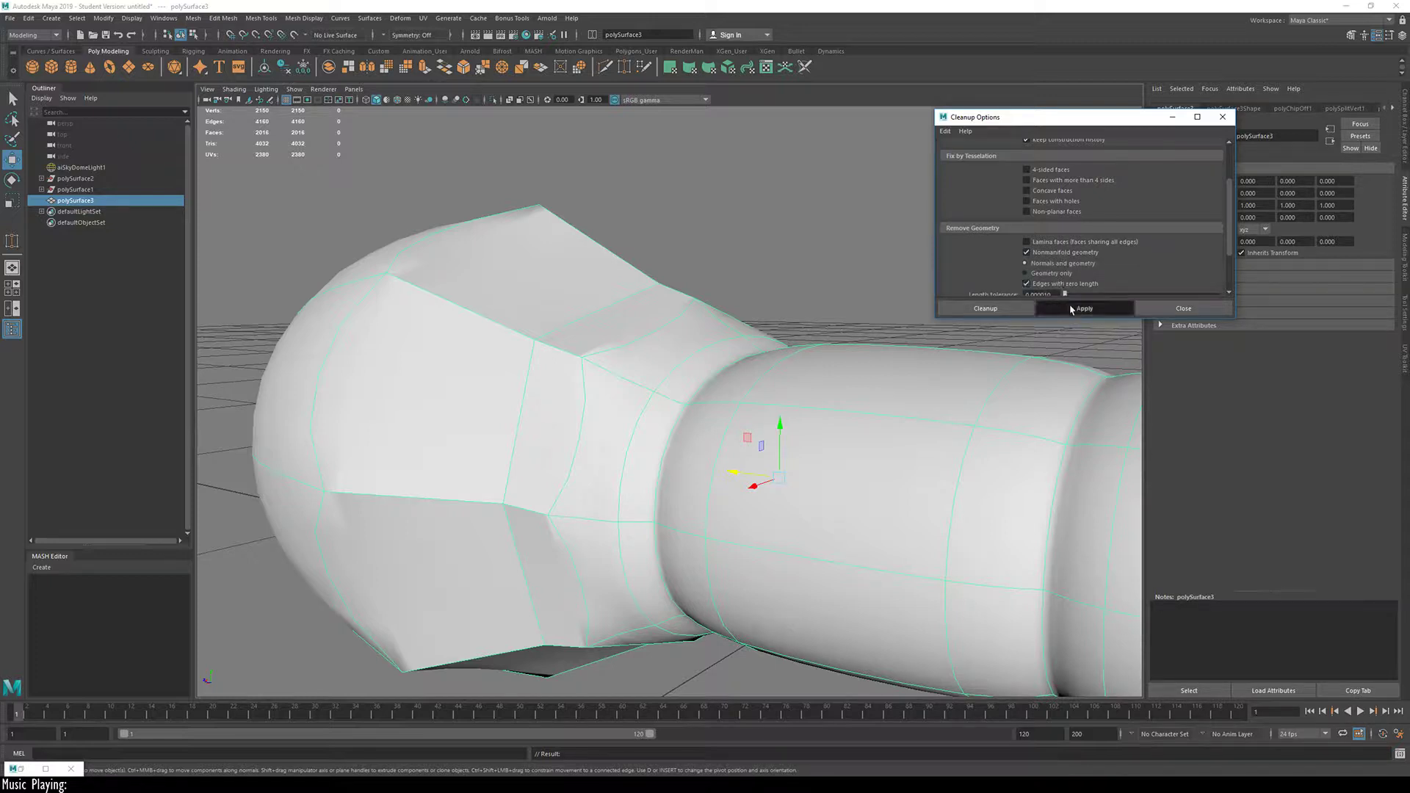
{"action": "left_click", "coordinate": [1074, 253]}
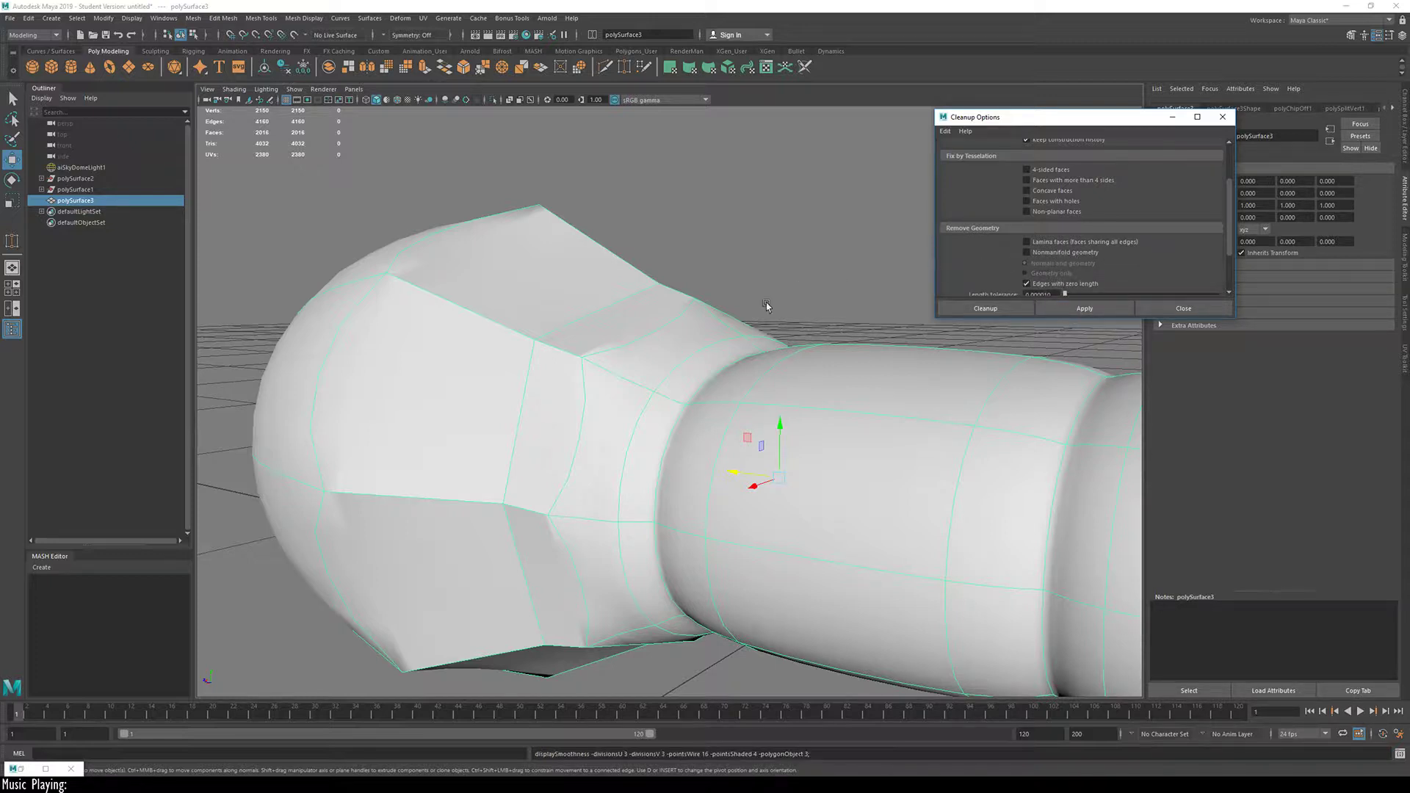
Step: Compare the cleaned mesh with smooth preview on and off, and reselect the combined mesh
{"action": "key", "text": "1"}
{"action": "key", "text": "3"}
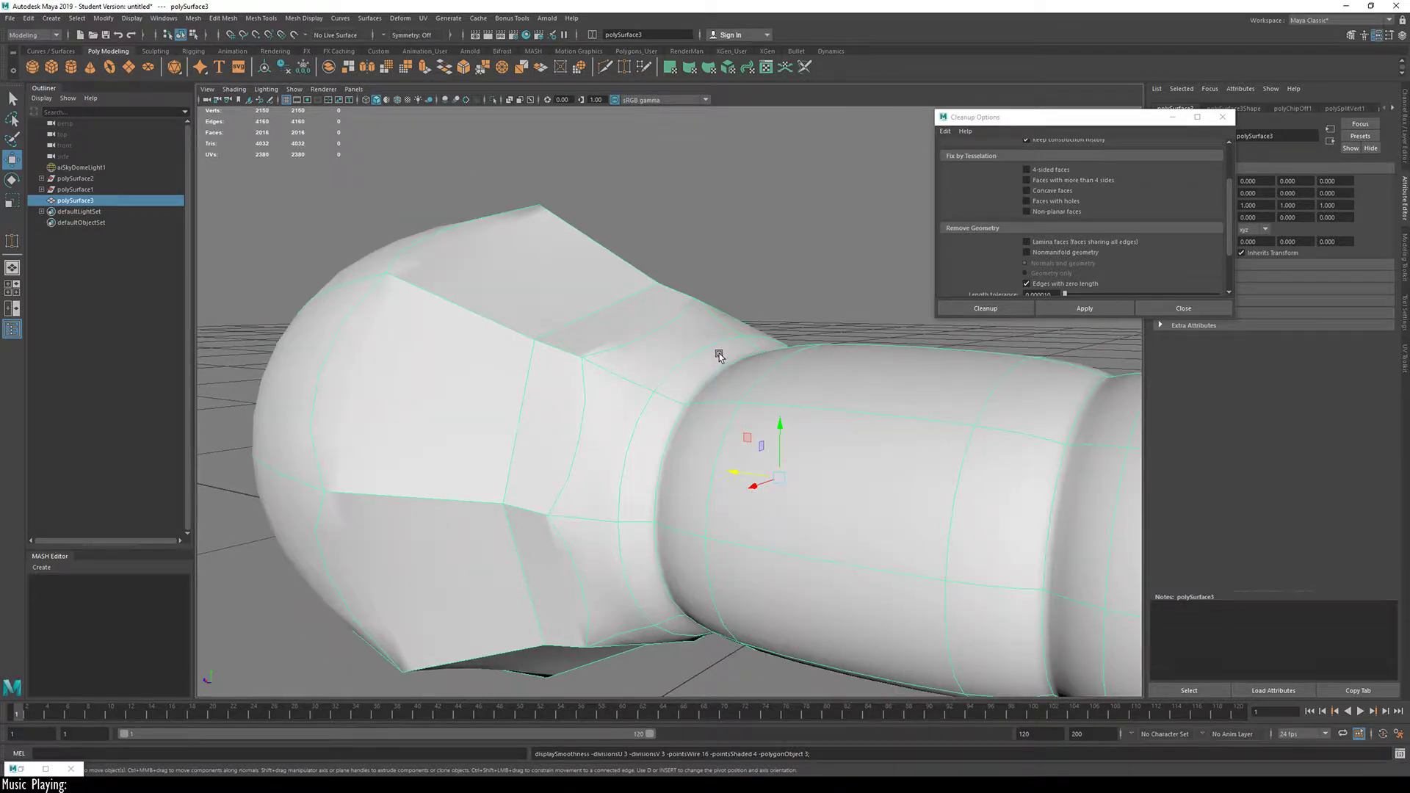
{"action": "key", "text": "1"}
{"action": "key", "text": "3"}
{"action": "key", "text": "1"}
{"action": "key", "text": "3"}
{"action": "left_click", "coordinate": [754, 312]}
{"action": "left_click", "coordinate": [585, 386]}
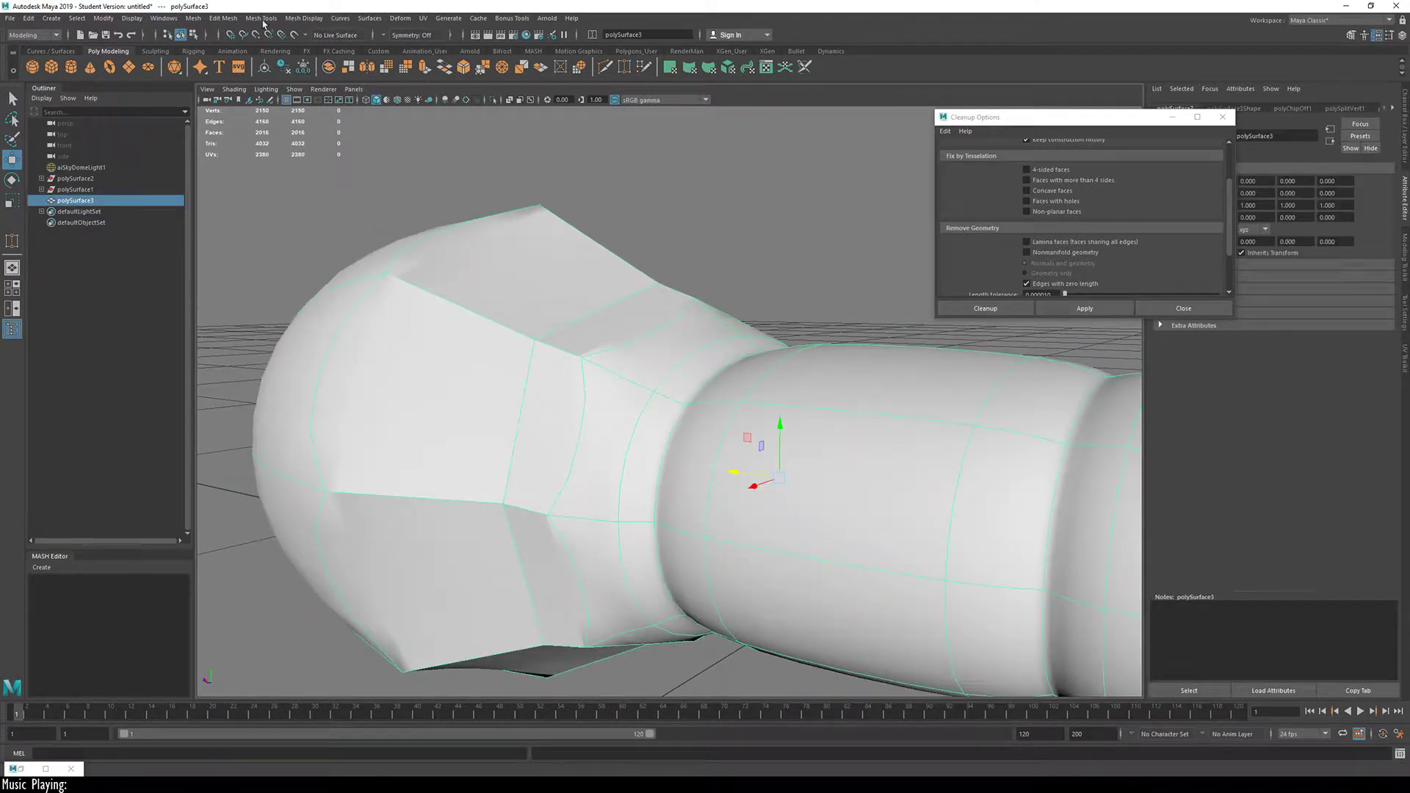
Step: Delete the combined mesh's history, apply Soften/Harden Edges with an angle of 30, and reselect the mesh
{"action": "left_click", "coordinate": [306, 19]}
{"action": "left_click", "coordinate": [310, 59]}
{"action": "left_click", "coordinate": [304, 19]}
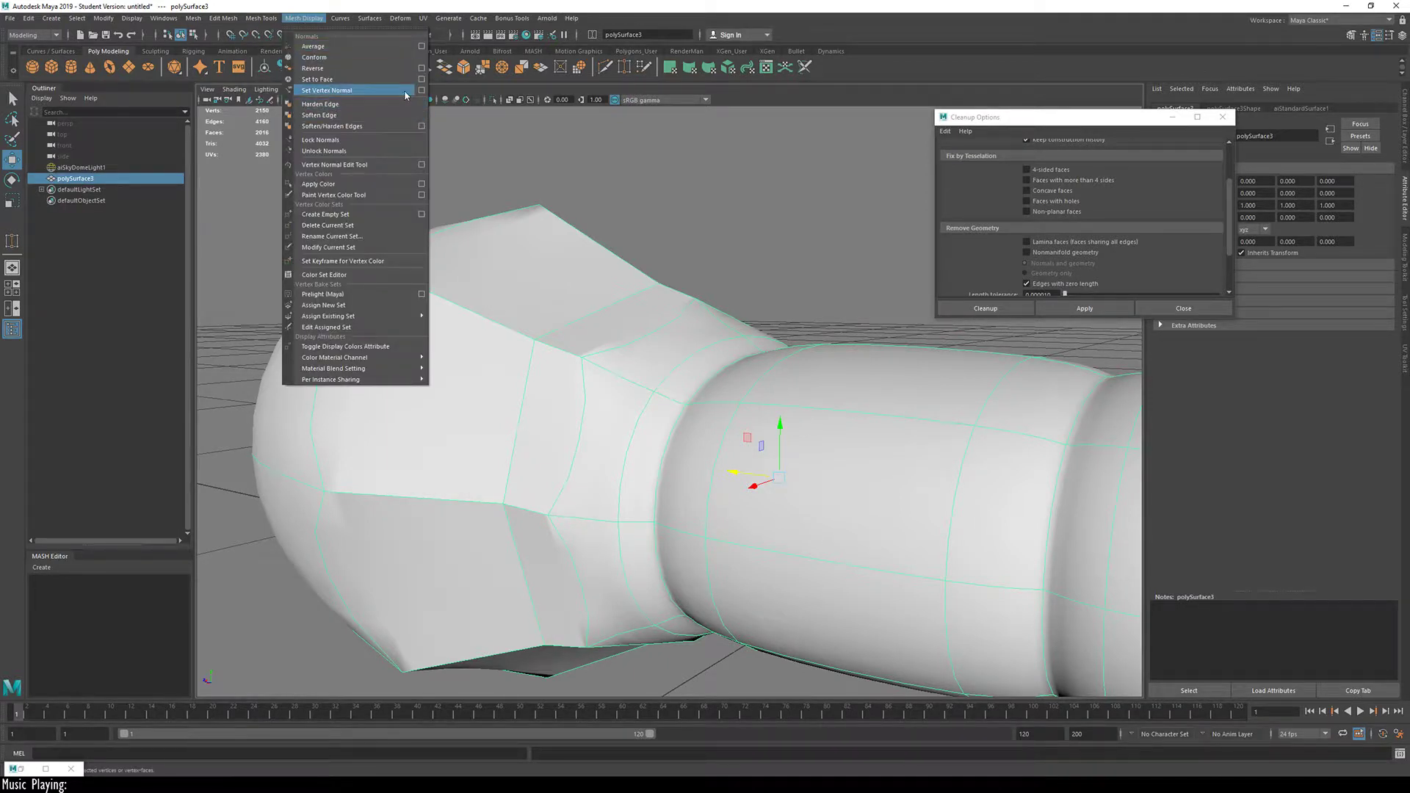
{"action": "left_click", "coordinate": [404, 127]}
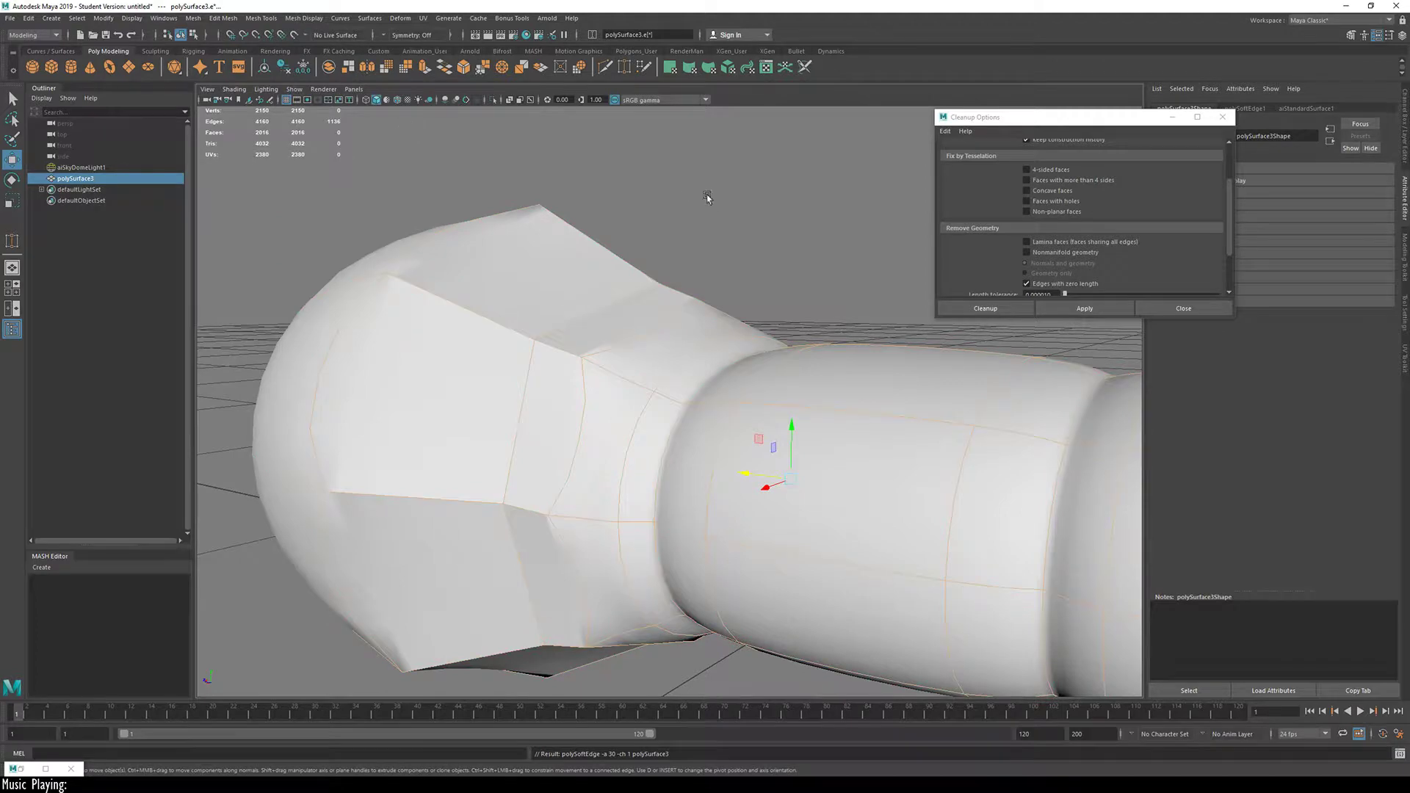
{"action": "left_click", "coordinate": [742, 265]}
{"action": "left_click", "coordinate": [616, 371]}
Step: Switch to face selection, select every face of the mesh, apply Soften/Harden Edges to them, and clear the selection
{"action": "mouse_move", "coordinate": [614, 371]}
{"action": "left_mouse_down", "text": "alt"}
{"action": "mouse_move", "coordinate": [695, 345]}
{"action": "mouse_move", "coordinate": [610, 383]}
{"action": "left_mouse_up", "text": "alt"}
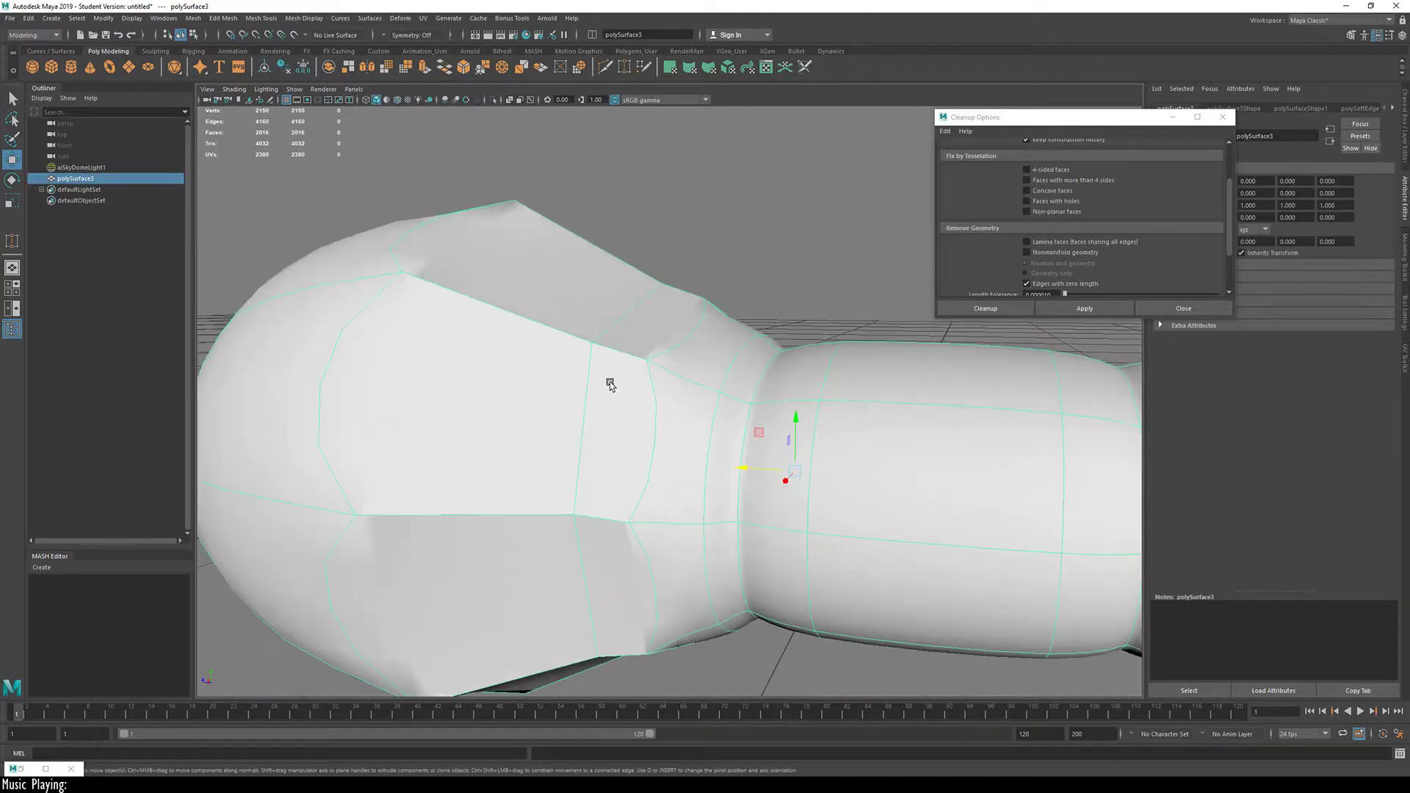
{"action": "key", "text": "F11"}
{"action": "scroll", "coordinate": [1015, 378], "scroll_direction": "down", "scroll_amount": 5}
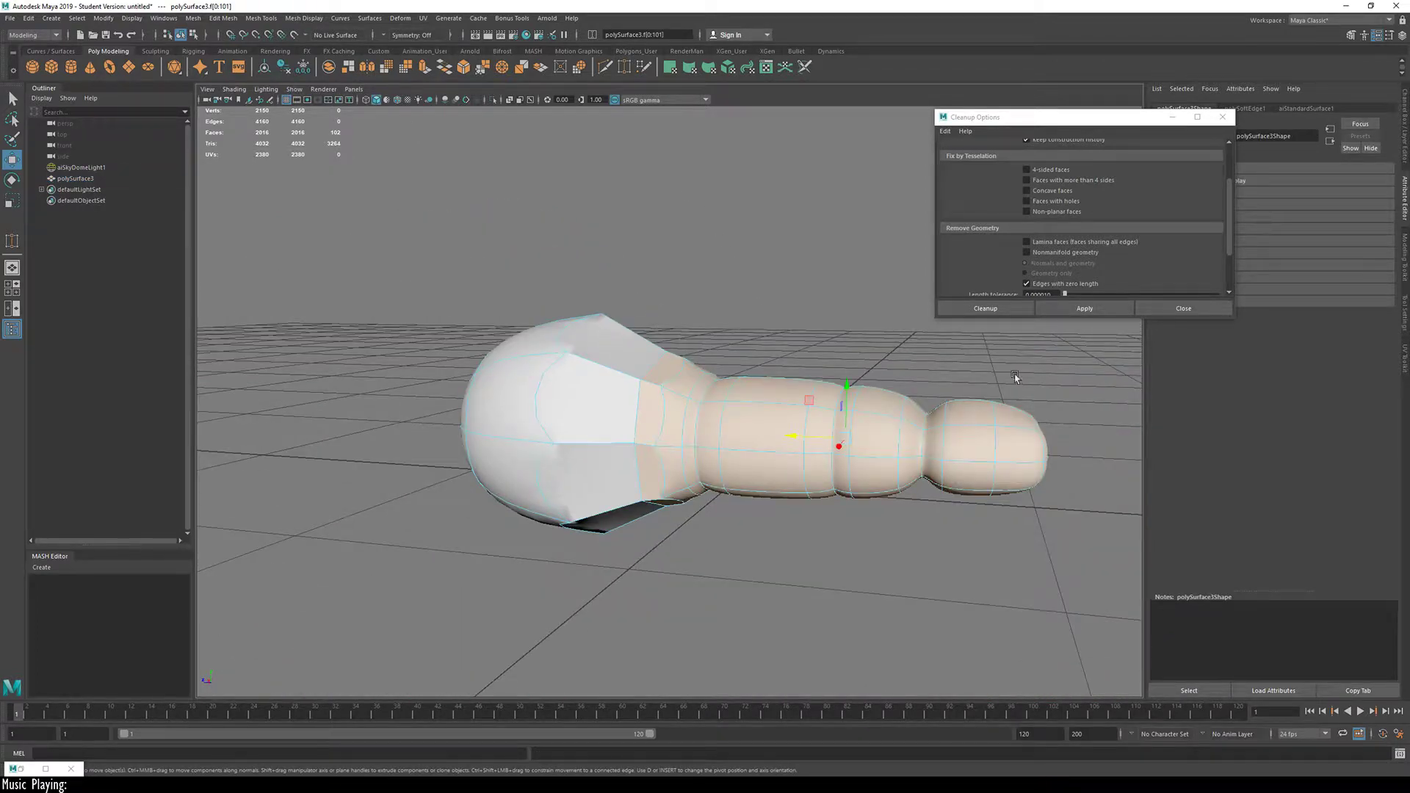
{"action": "left_click_drag", "start_coordinate": [1052, 571], "coordinate": [390, 266]}
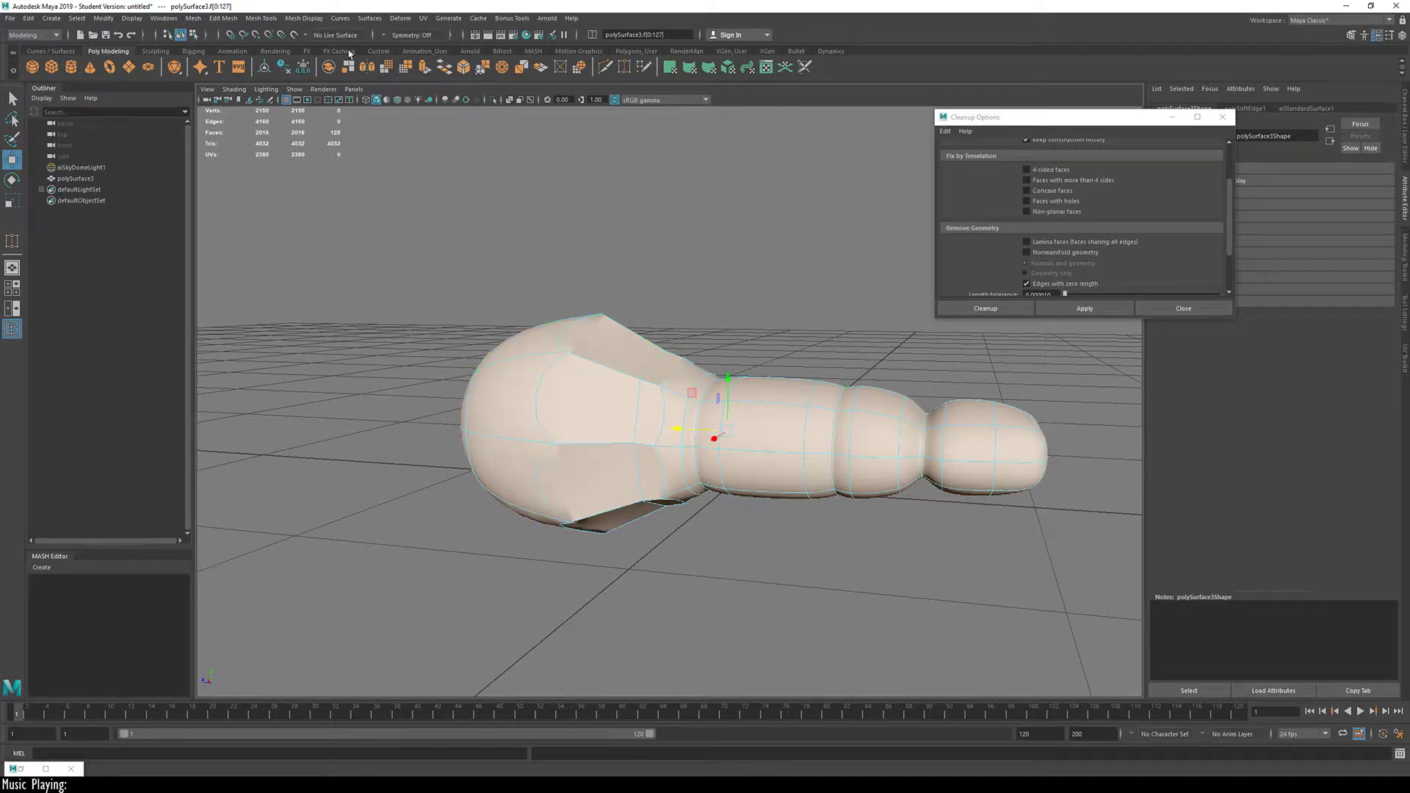
{"action": "left_click", "coordinate": [296, 18]}
{"action": "left_click", "coordinate": [360, 127]}
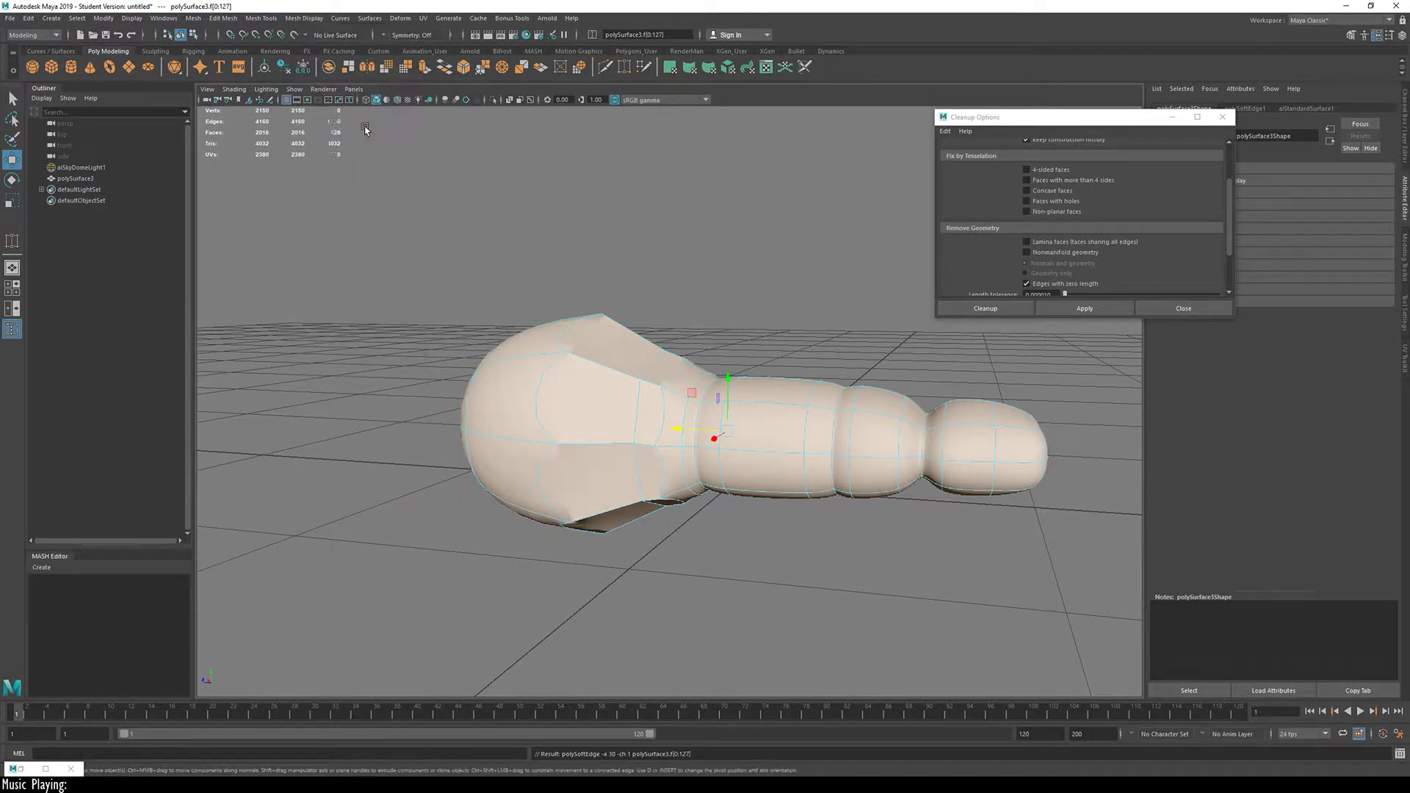
{"action": "left_click", "coordinate": [723, 295]}
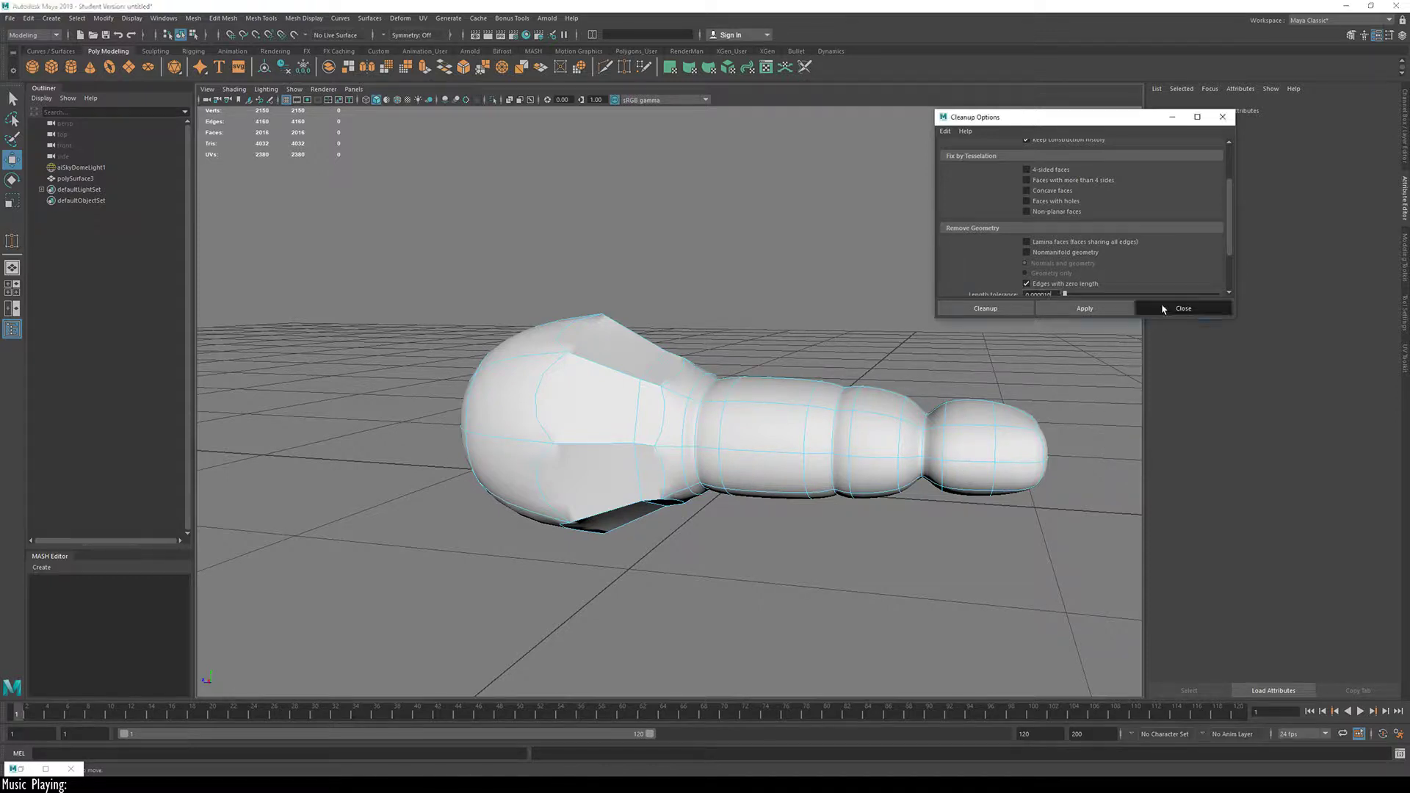
Step: Close the Cleanup options, return to object selection, and delete the combined mesh from the scene
{"action": "left_click", "coordinate": [1183, 308]}
{"action": "right_click_drag", "start_coordinate": [593, 397], "coordinate": [689, 293]}
{"action": "left_click", "coordinate": [557, 277]}
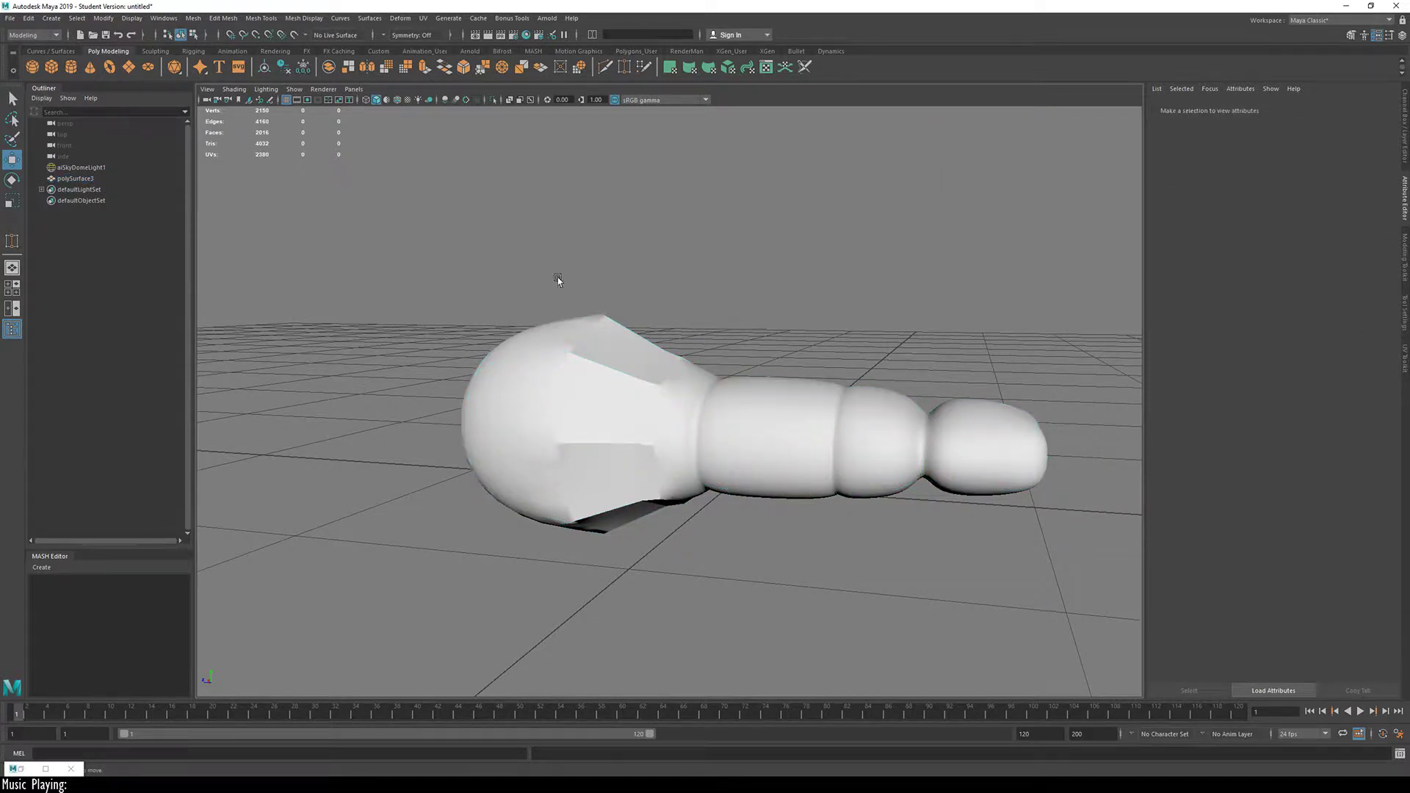
{"action": "left_click_drag", "start_coordinate": [351, 252], "coordinate": [1088, 555]}
{"action": "key", "text": "Delete"}
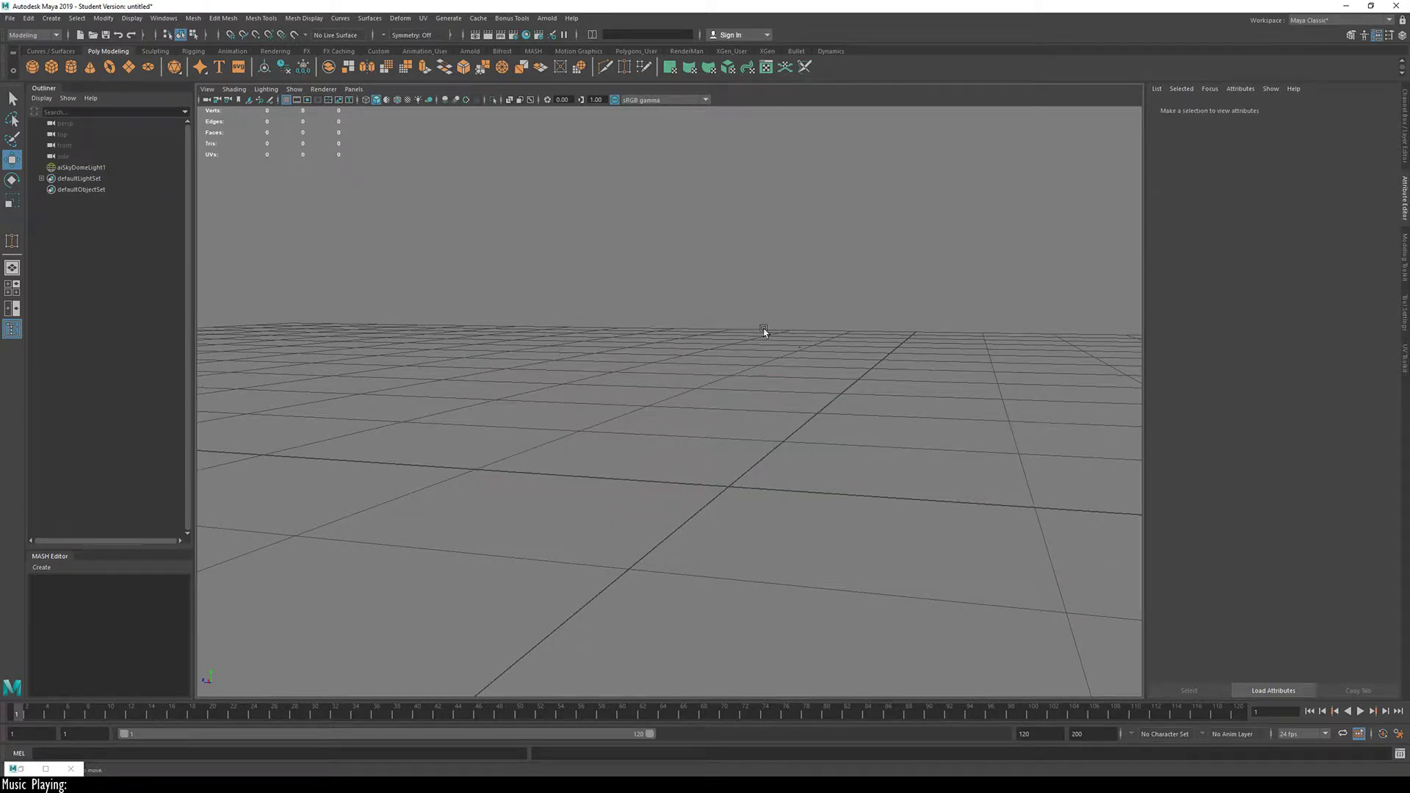
Step: Create a polygon cube, move it along Z away from the origin, and stretch it along Z into a longer block
{"action": "left_click_drag", "start_coordinate": [523, 378], "coordinate": [435, 281], "text": "alt"}
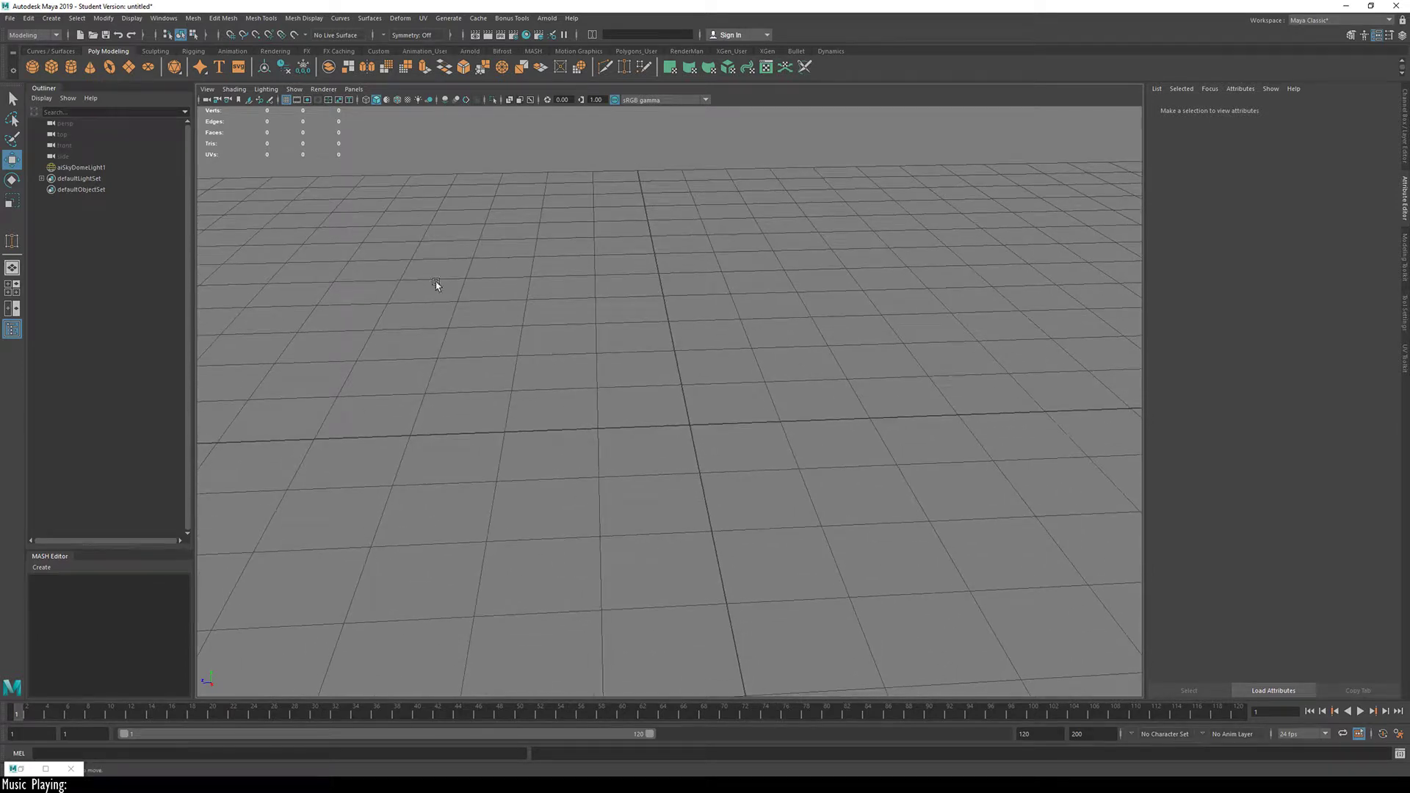
{"action": "left_click", "coordinate": [50, 69]}
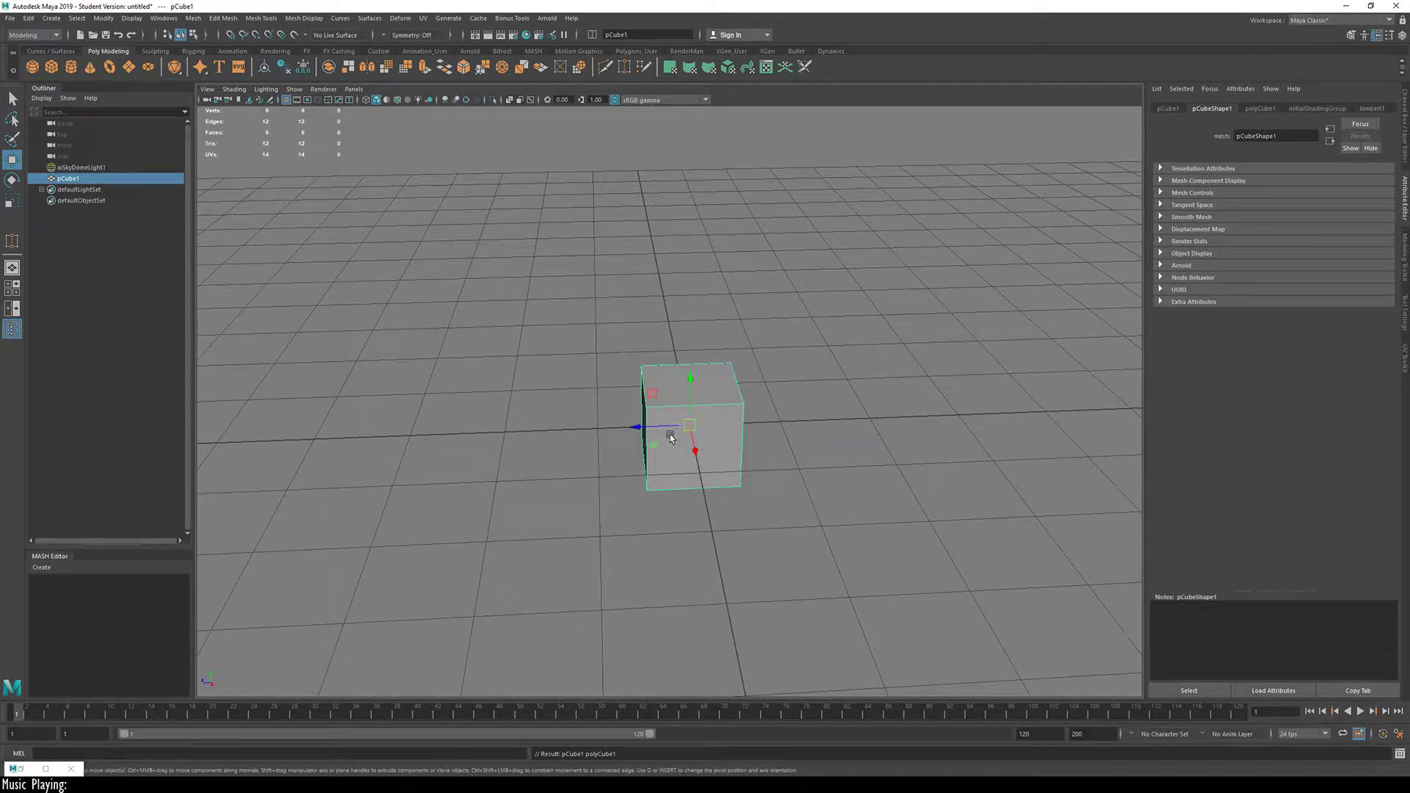
{"action": "left_click_drag", "start_coordinate": [656, 428], "coordinate": [712, 428]}
{"action": "key", "text": "r"}
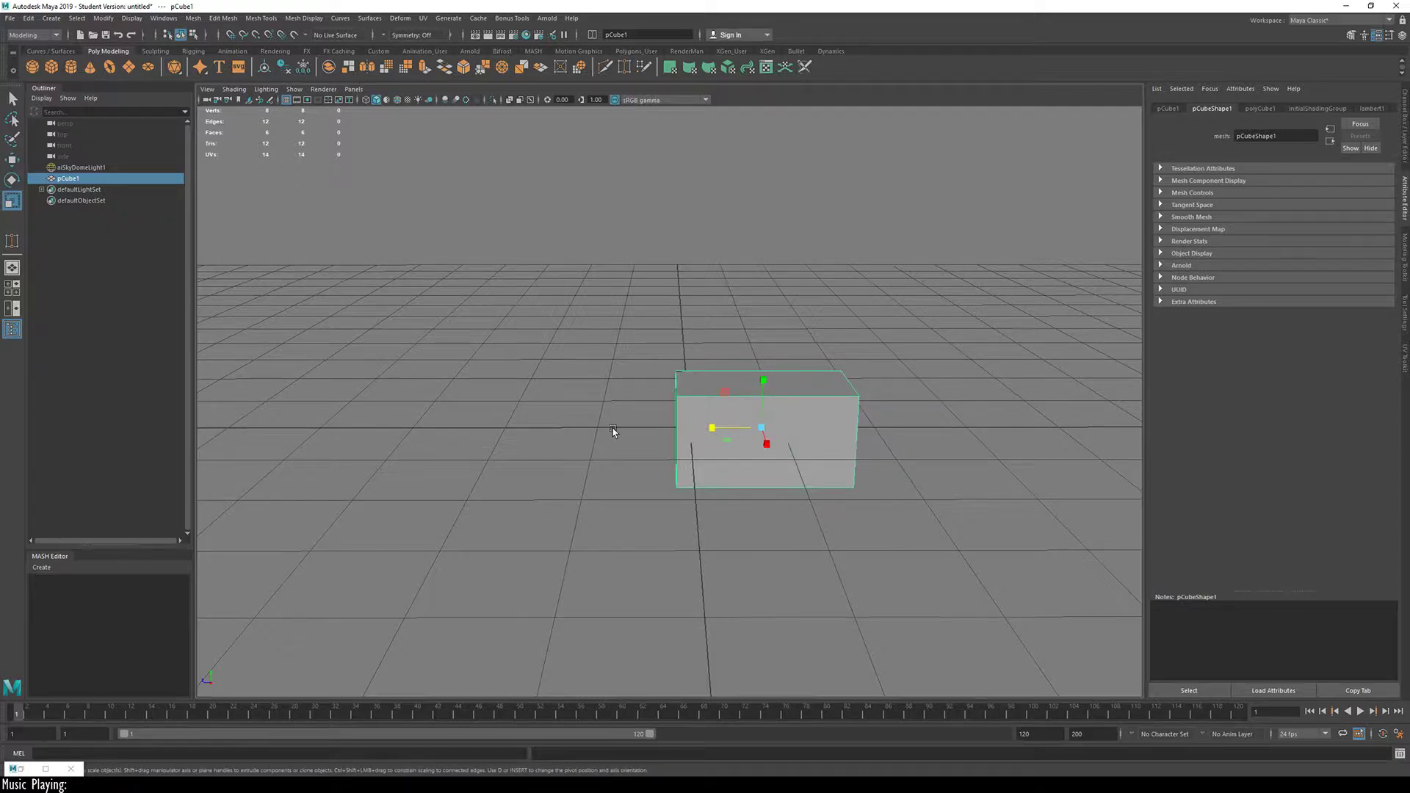
Step: Create a polygon sphere, rotate it so its pole points toward the block, and lower its subdivisions to a coarse mesh
{"action": "left_click_drag", "start_coordinate": [614, 432], "coordinate": [837, 441], "text": "alt"}
{"action": "left_click", "coordinate": [32, 67]}
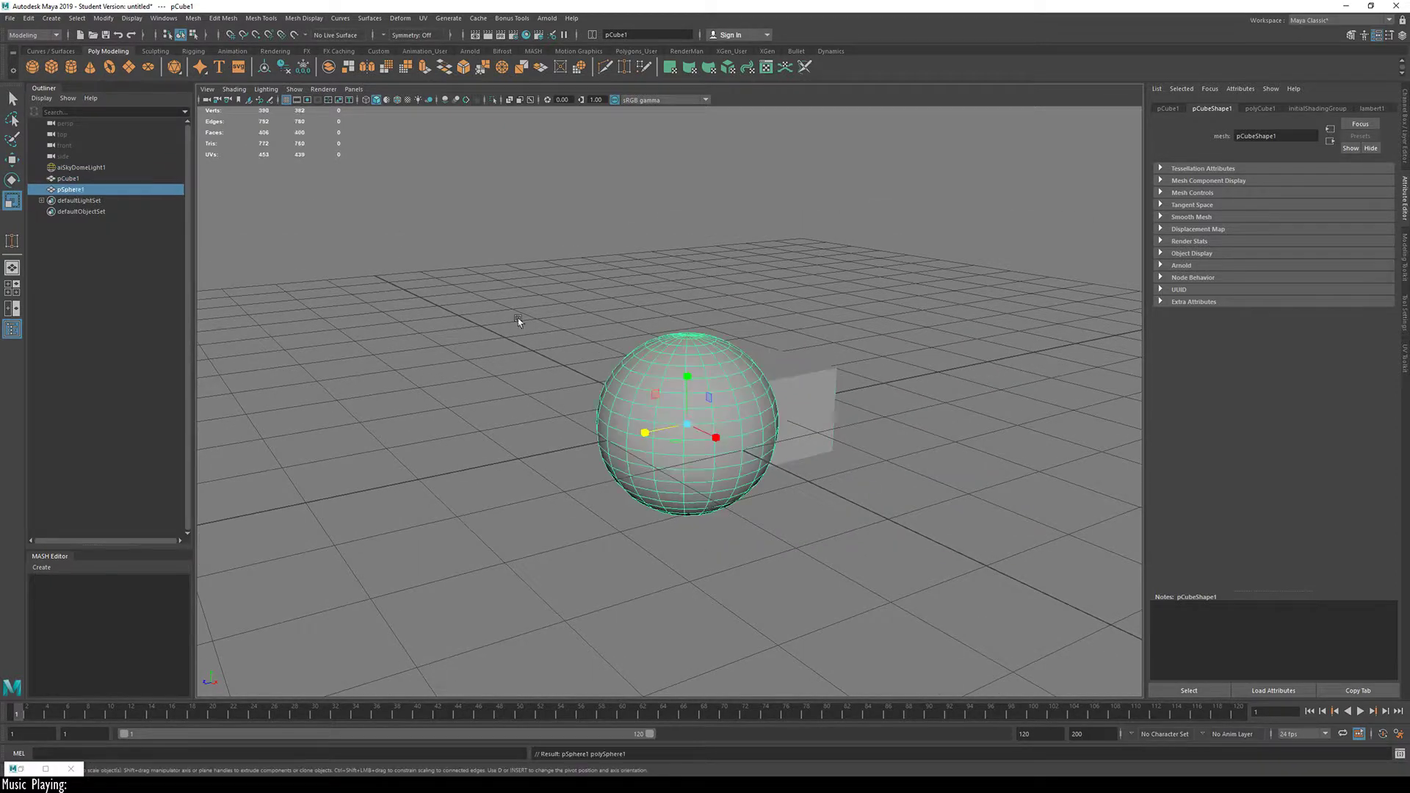
{"action": "left_click_drag", "start_coordinate": [675, 479], "coordinate": [545, 451], "text": "alt"}
{"action": "key", "text": "w"}
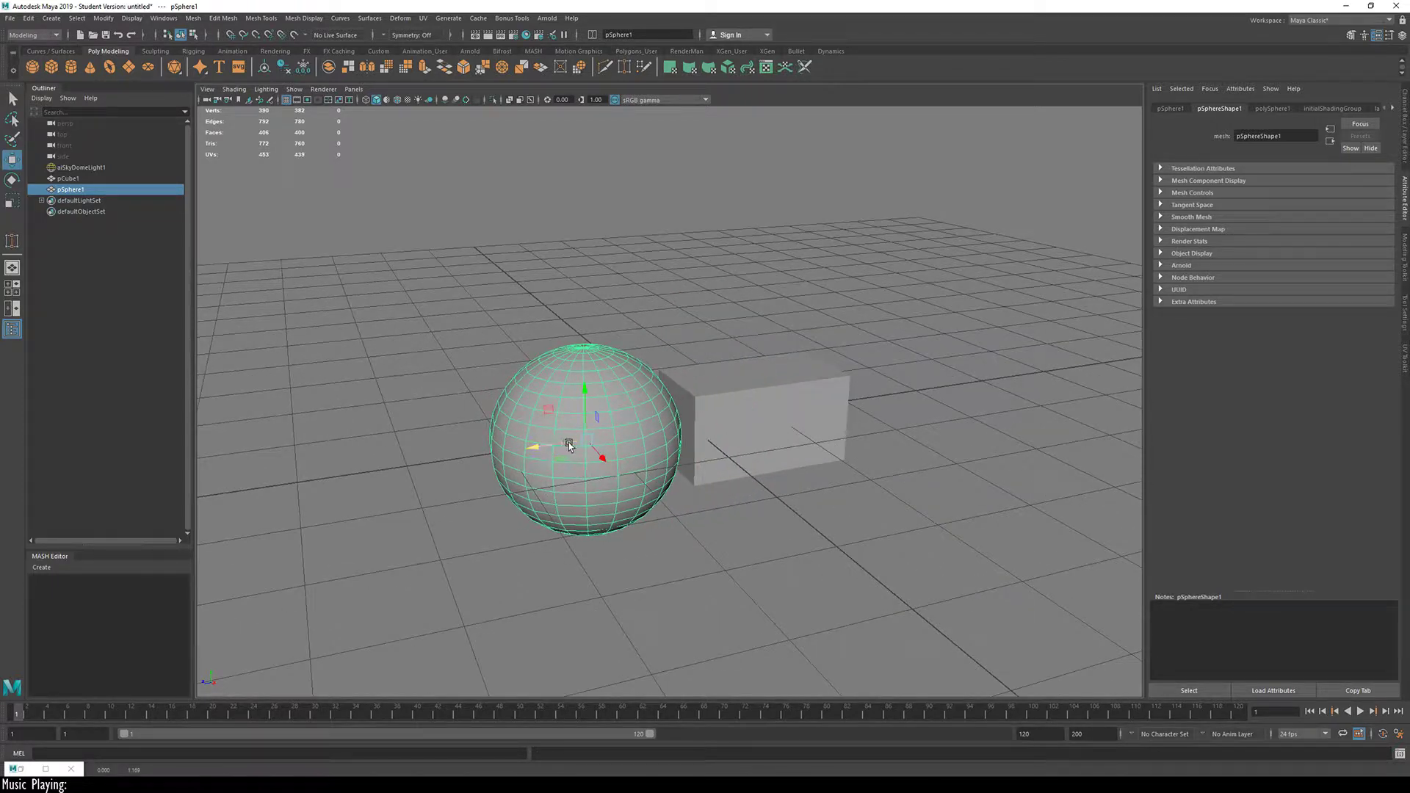
{"action": "key", "text": "e"}
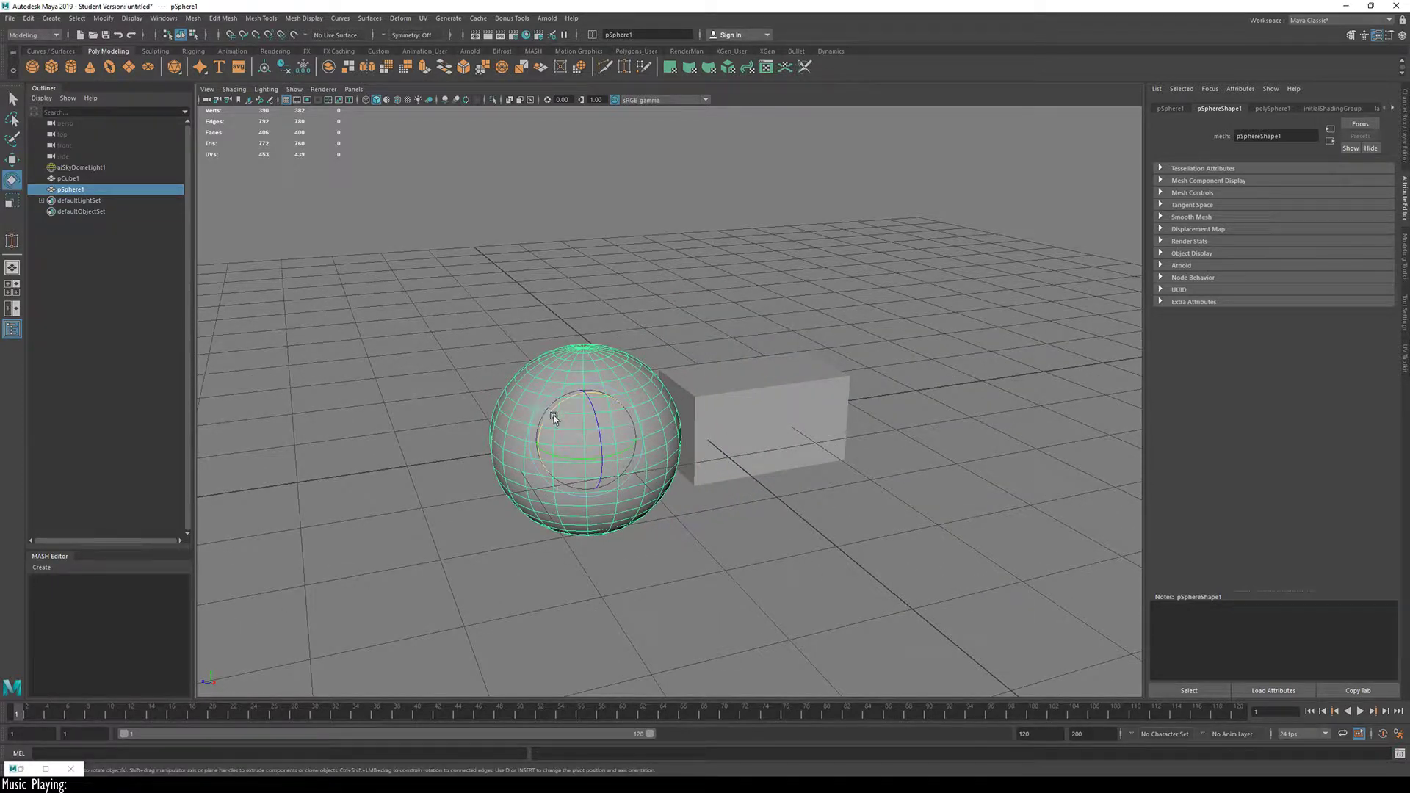
{"action": "left_click_drag", "start_coordinate": [547, 411], "coordinate": [625, 395]}
{"action": "key", "text": "t"}
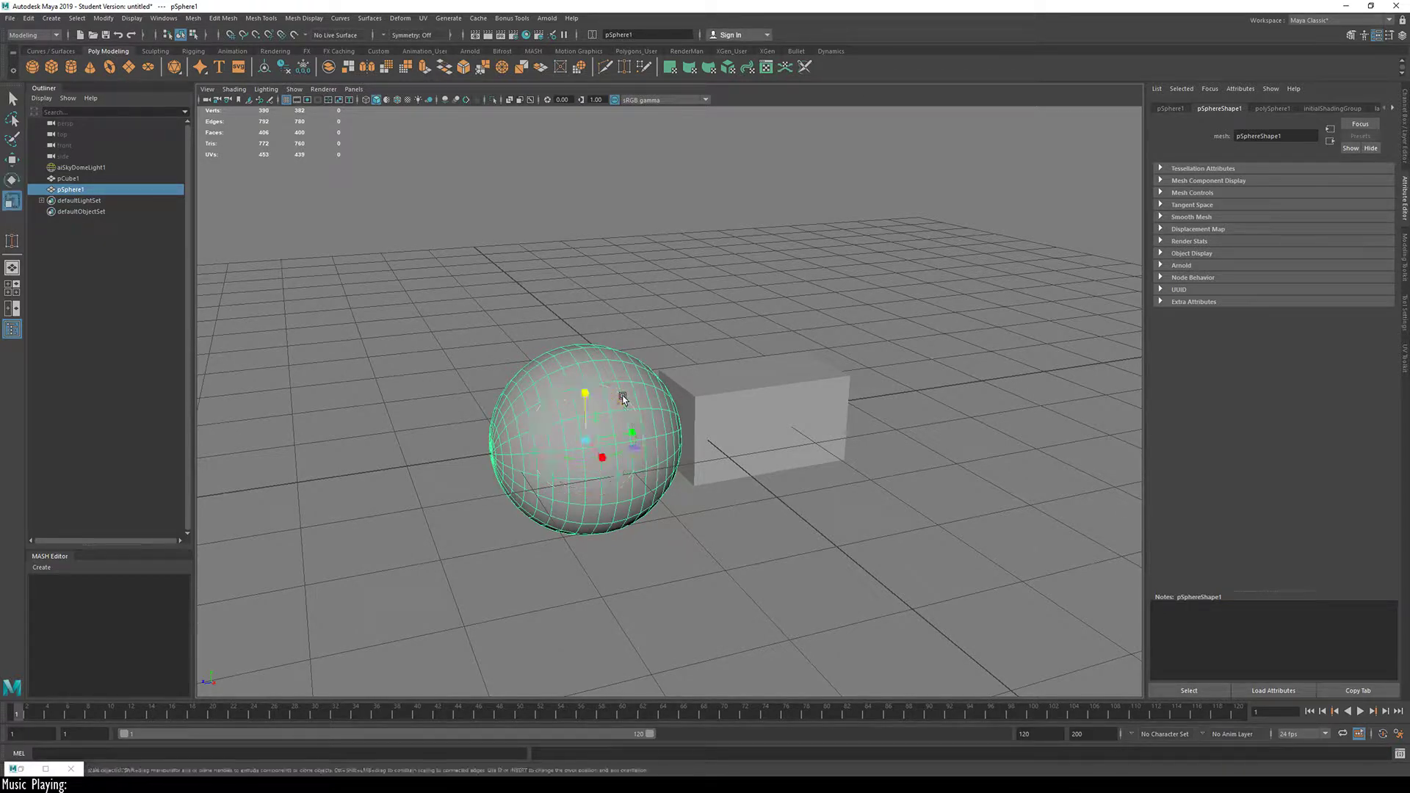
{"action": "left_click_drag", "start_coordinate": [938, 424], "coordinate": [641, 437]}
{"action": "key", "text": "w"}
Step: Move the block farther from the sphere along Z and delete the ring of cap faces on the sphere's side facing it
{"action": "right_click_drag", "start_coordinate": [651, 457], "coordinate": [652, 494]}
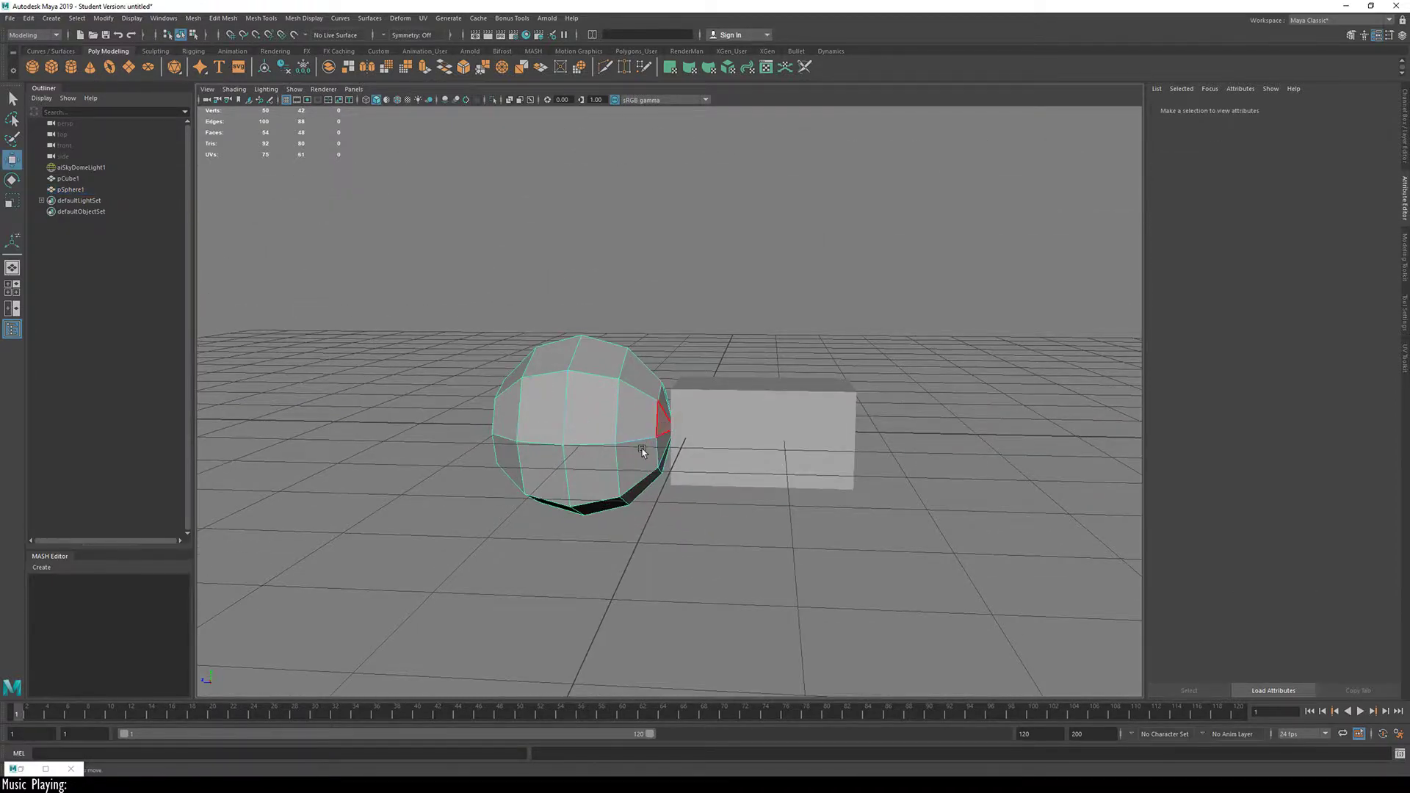
{"action": "left_click_drag", "start_coordinate": [639, 447], "coordinate": [878, 430], "text": "alt"}
{"action": "left_click", "coordinate": [689, 429]}
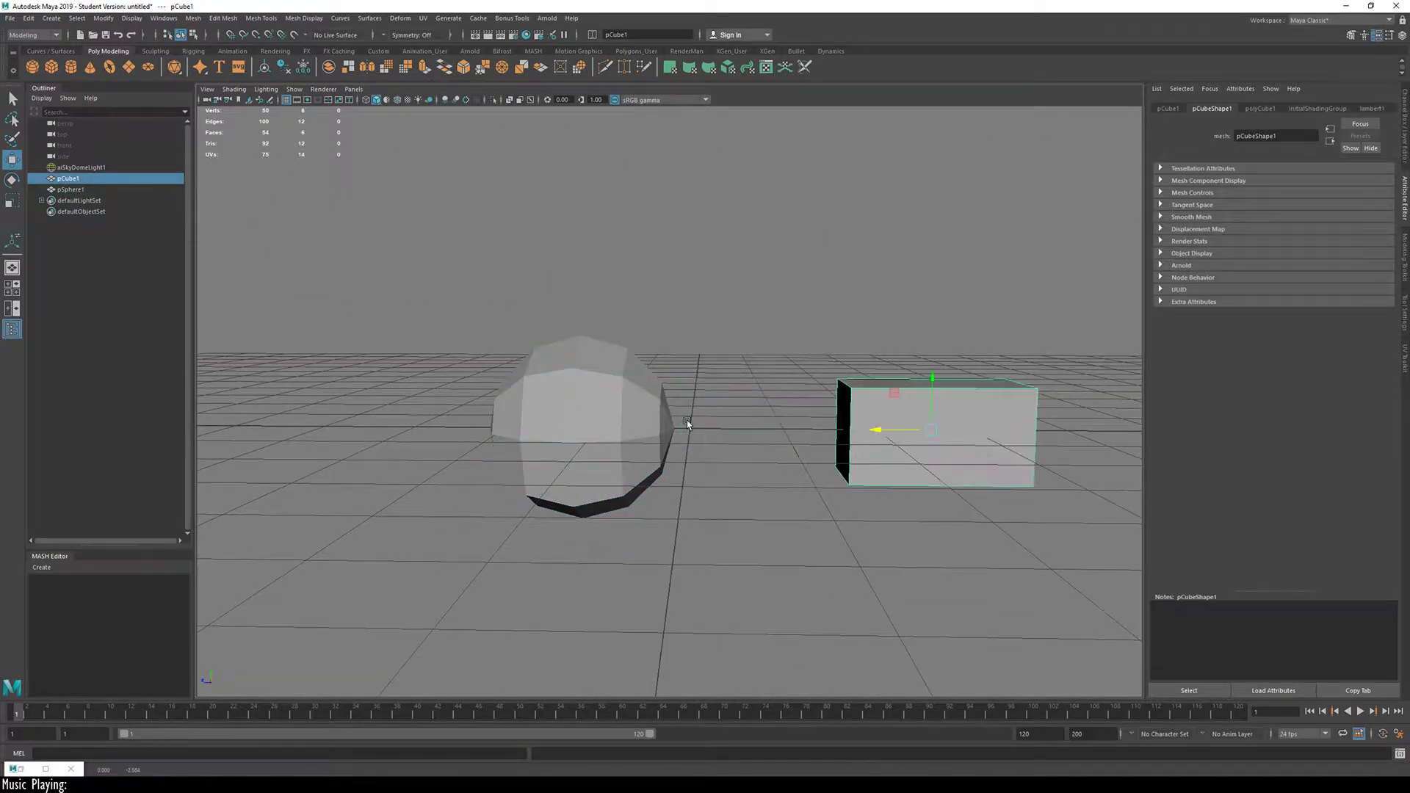
{"action": "left_click", "coordinate": [705, 392]}
{"action": "left_click_drag", "start_coordinate": [706, 365], "coordinate": [668, 464]}
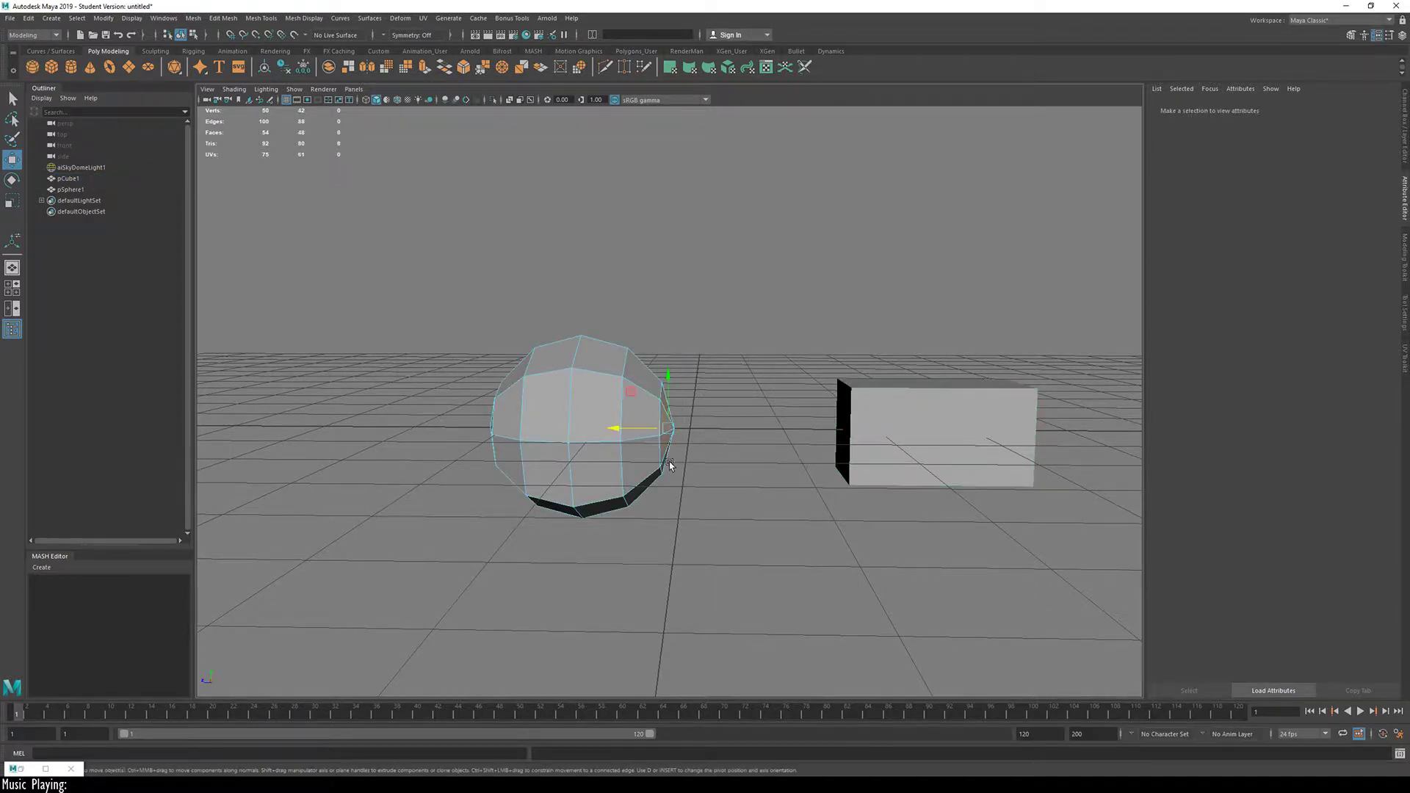
{"action": "key", "text": "Delete"}
Step: Delete the next ring of faces around the sphere's opening to widen the hole
{"action": "left_click_drag", "start_coordinate": [767, 437], "coordinate": [487, 561], "text": "alt"}
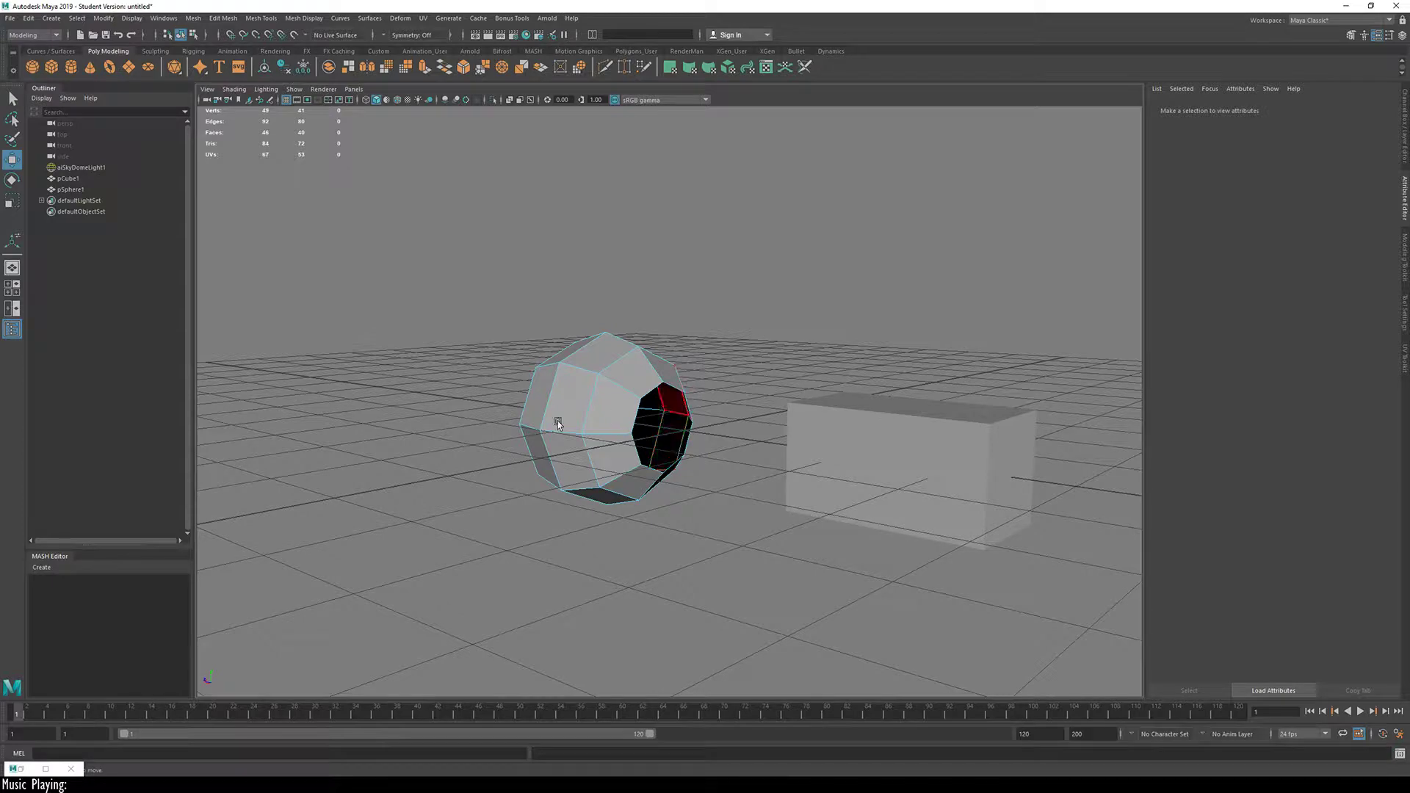
{"action": "left_click_drag", "start_coordinate": [557, 421], "coordinate": [807, 396], "text": "alt"}
{"action": "left_click_drag", "start_coordinate": [656, 479], "coordinate": [643, 486]}
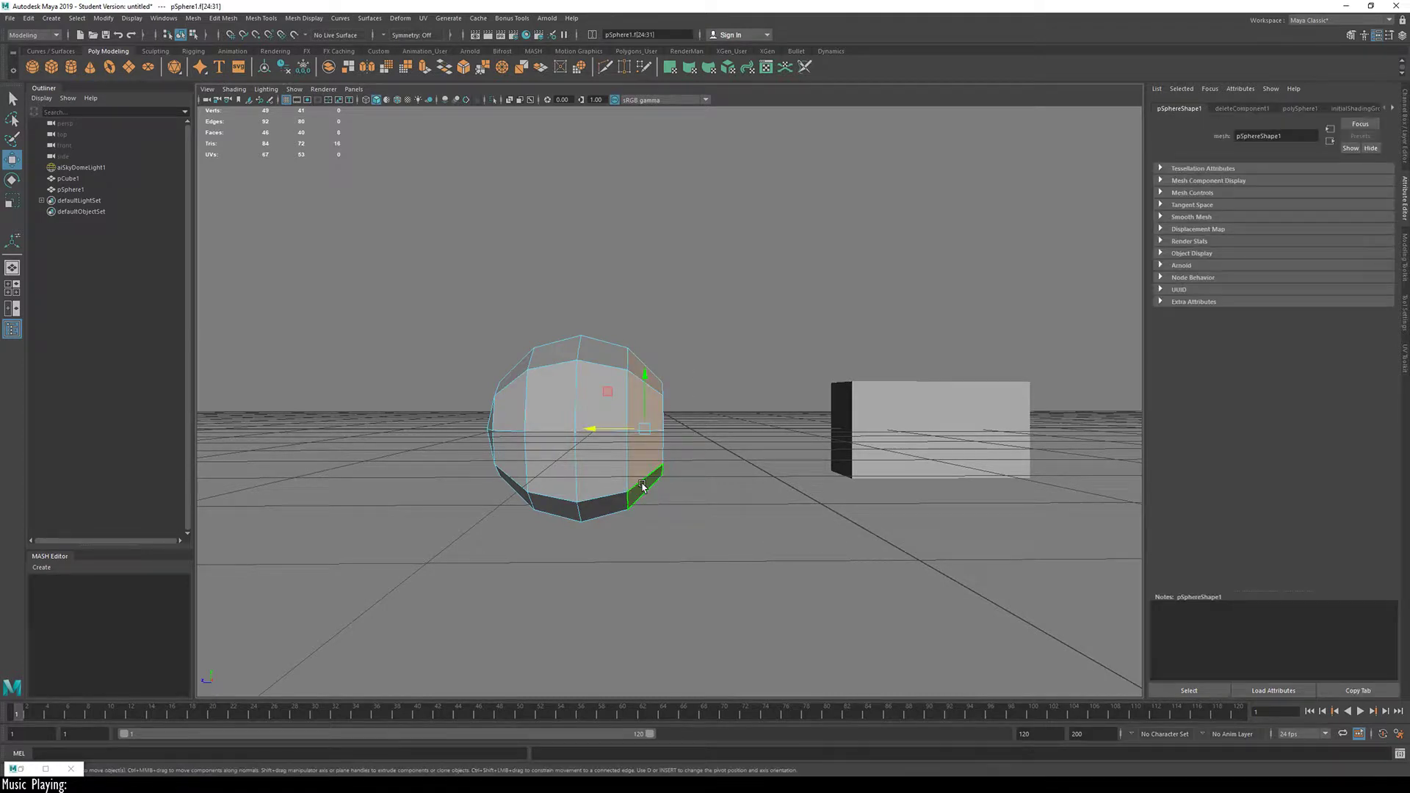
{"action": "key", "text": "Delete"}
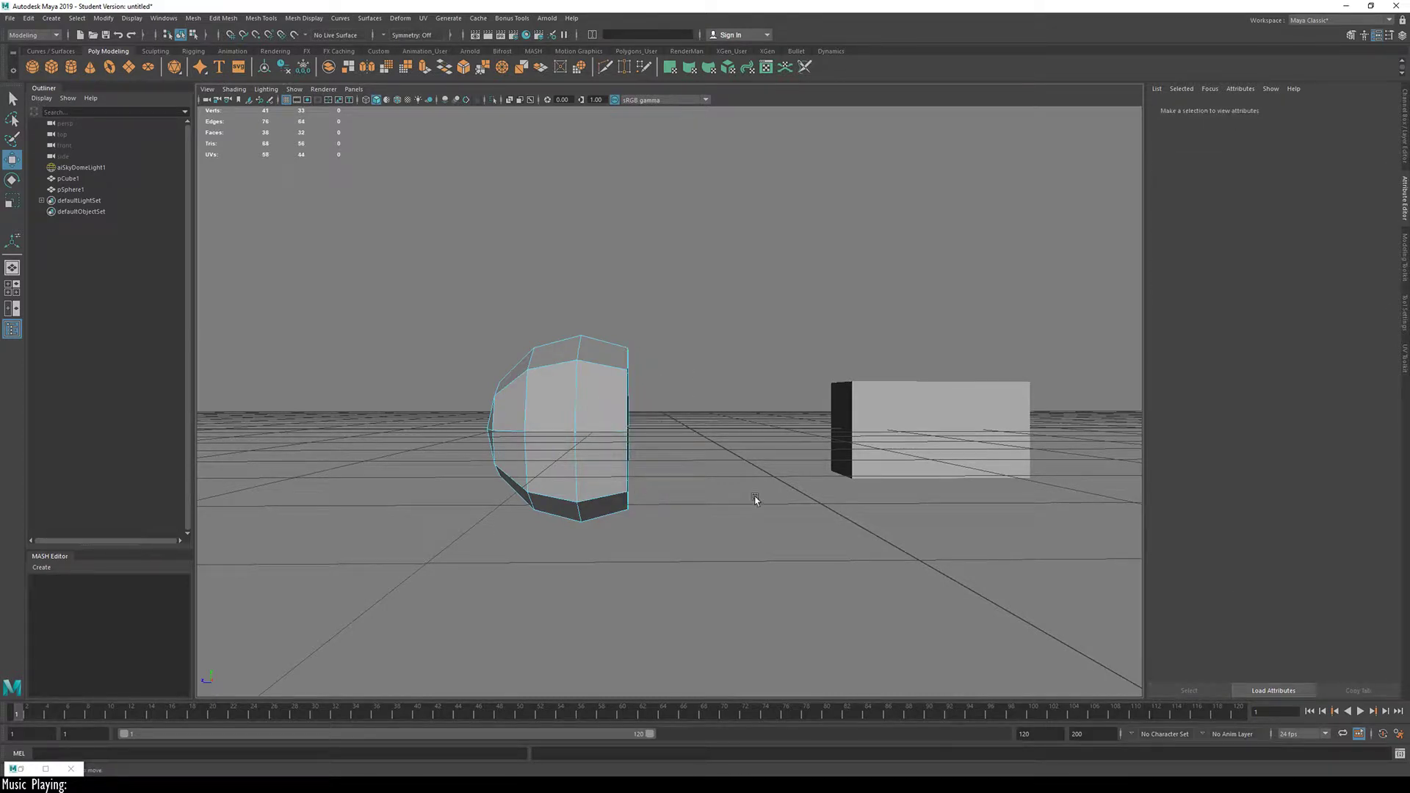
Step: Move the block along Z up to the sphere's open side and switch it to edge selection
{"action": "left_click_drag", "start_coordinate": [766, 443], "coordinate": [756, 465], "text": "alt"}
{"action": "left_click", "coordinate": [951, 419]}
{"action": "left_click_drag", "start_coordinate": [891, 436], "coordinate": [613, 453]}
{"action": "right_click_drag", "start_coordinate": [726, 437], "coordinate": [727, 392]}
{"action": "left_click_drag", "start_coordinate": [819, 411], "coordinate": [752, 429], "text": "alt"}
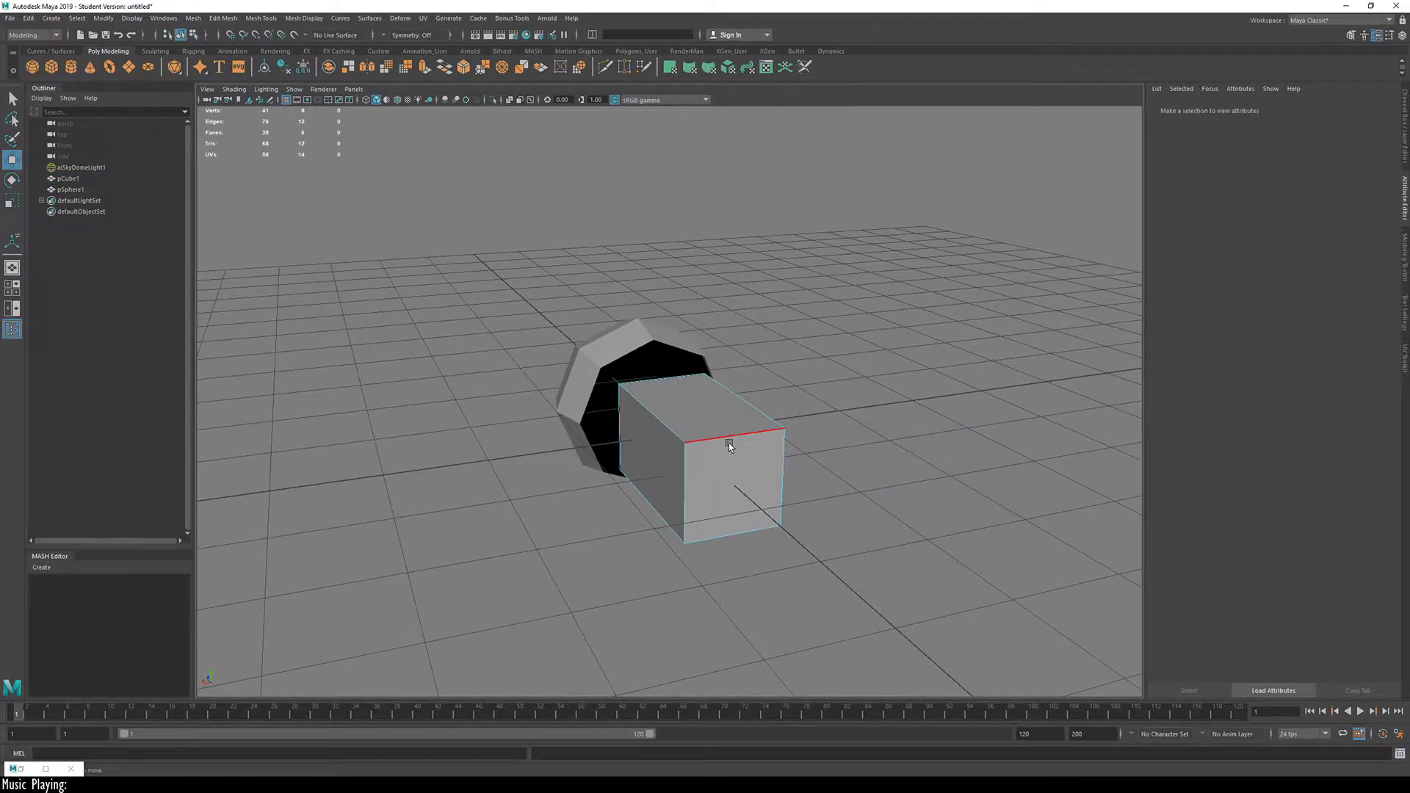
{"action": "left_click_drag", "start_coordinate": [730, 446], "coordinate": [667, 415], "text": "alt"}
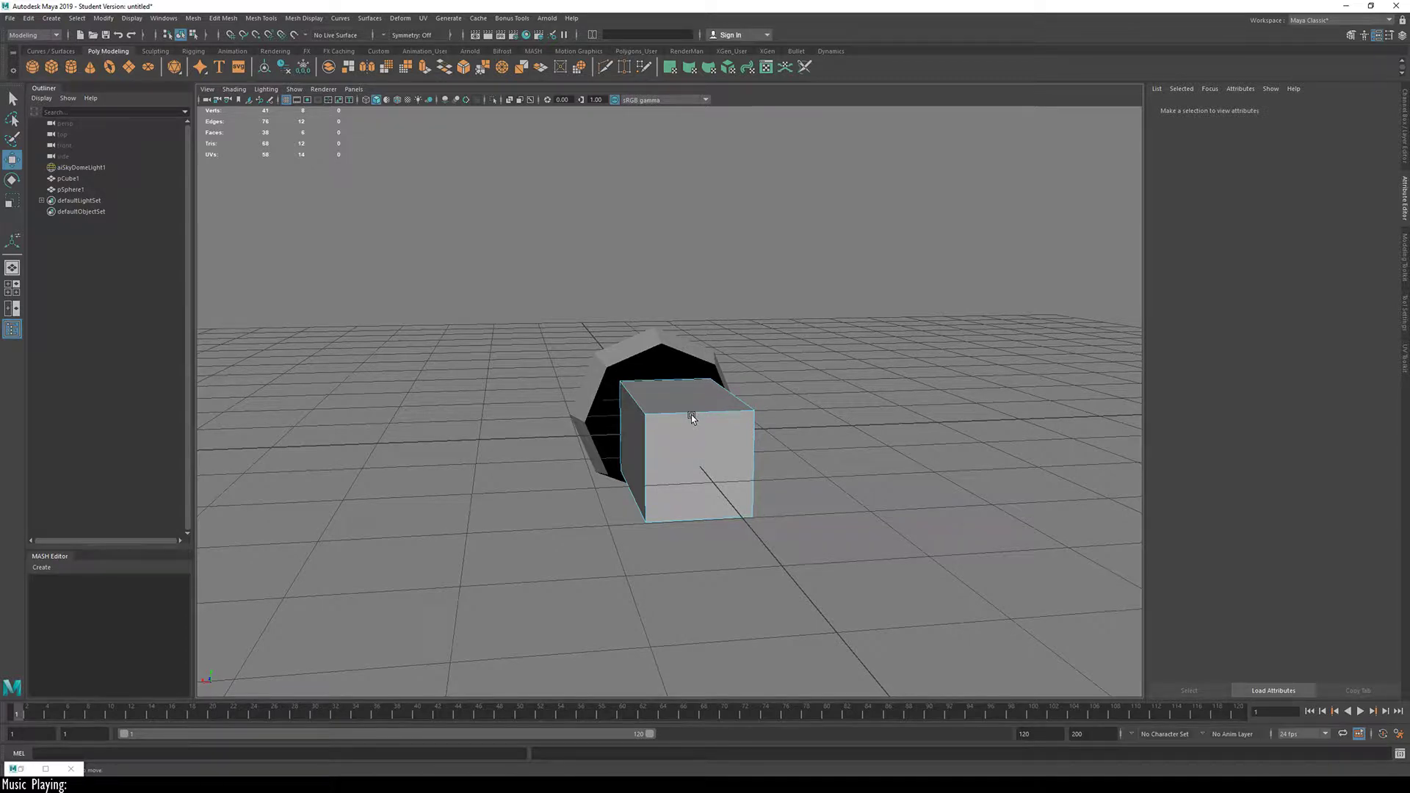
Step: Return to object selection and delete the block from the scene
{"action": "left_click", "coordinate": [690, 416]}
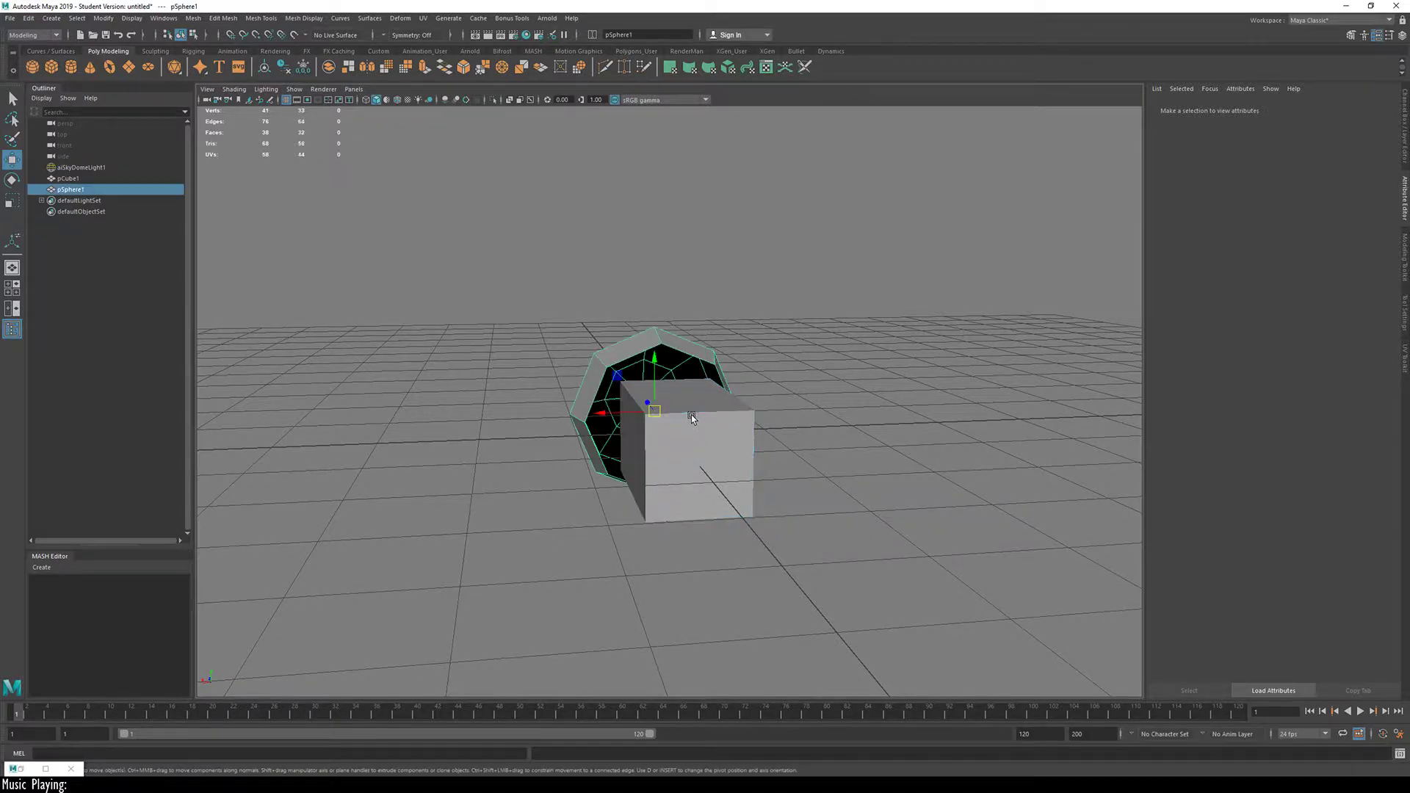
{"action": "left_click", "coordinate": [745, 444]}
{"action": "key", "text": "Delete"}
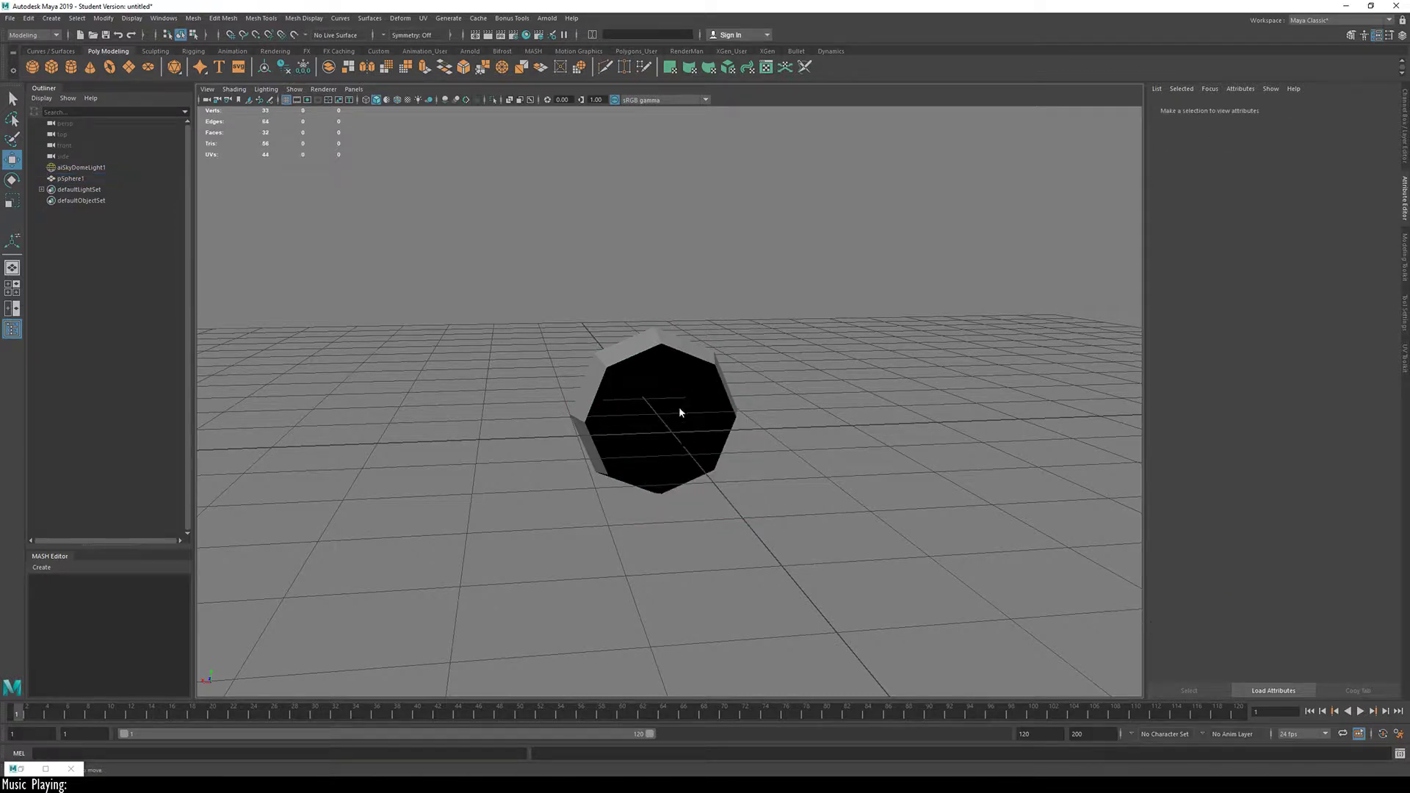
Step: Select the edge loop around the sphere's opening, extrude it slightly outward along Z, and scale the new border inward
{"action": "left_click", "coordinate": [678, 358]}
{"action": "double_click", "coordinate": [722, 387]}
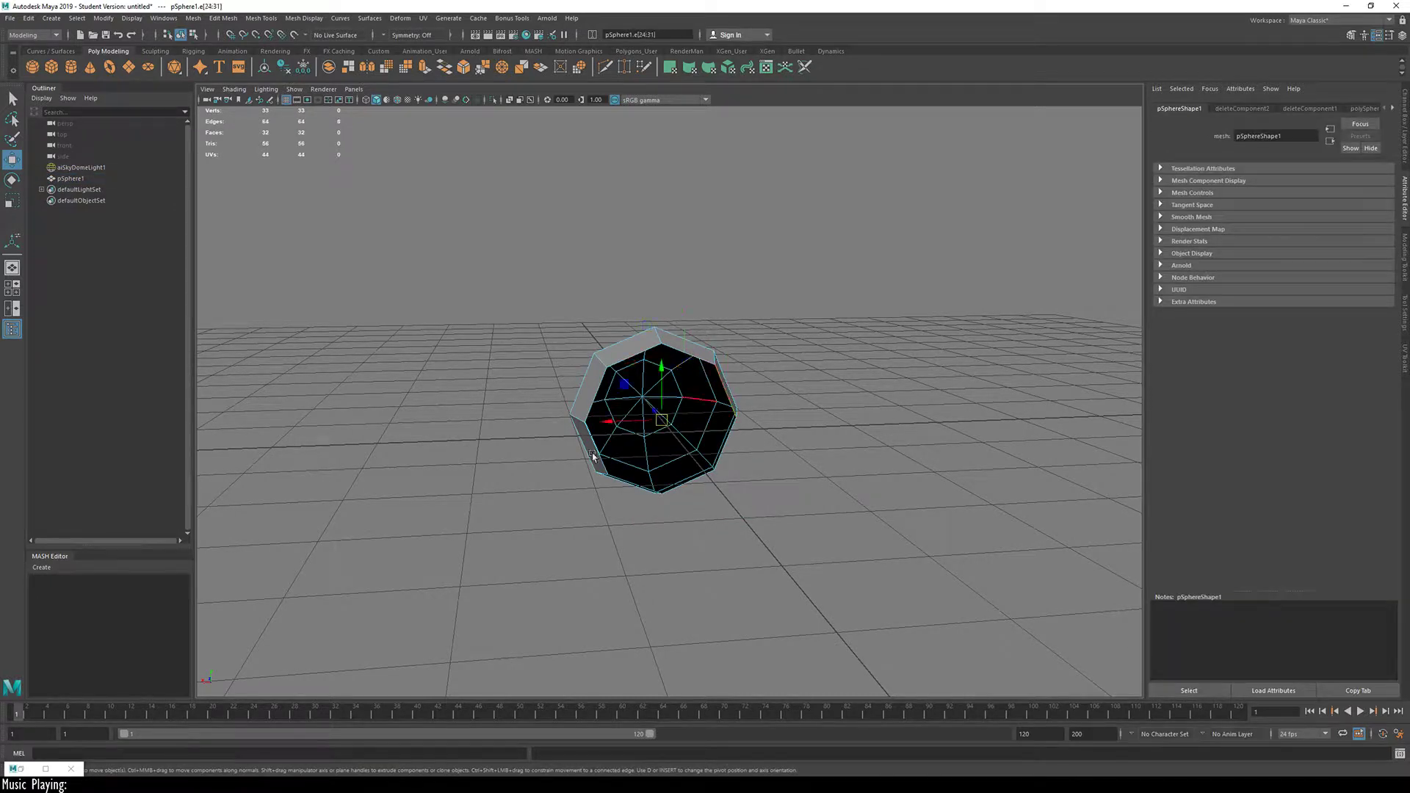
{"action": "left_click_drag", "start_coordinate": [592, 448], "coordinate": [715, 482], "text": "alt"}
{"action": "left_click_drag", "start_coordinate": [587, 428], "coordinate": [620, 433], "text": "shift"}
{"action": "key", "text": "r"}
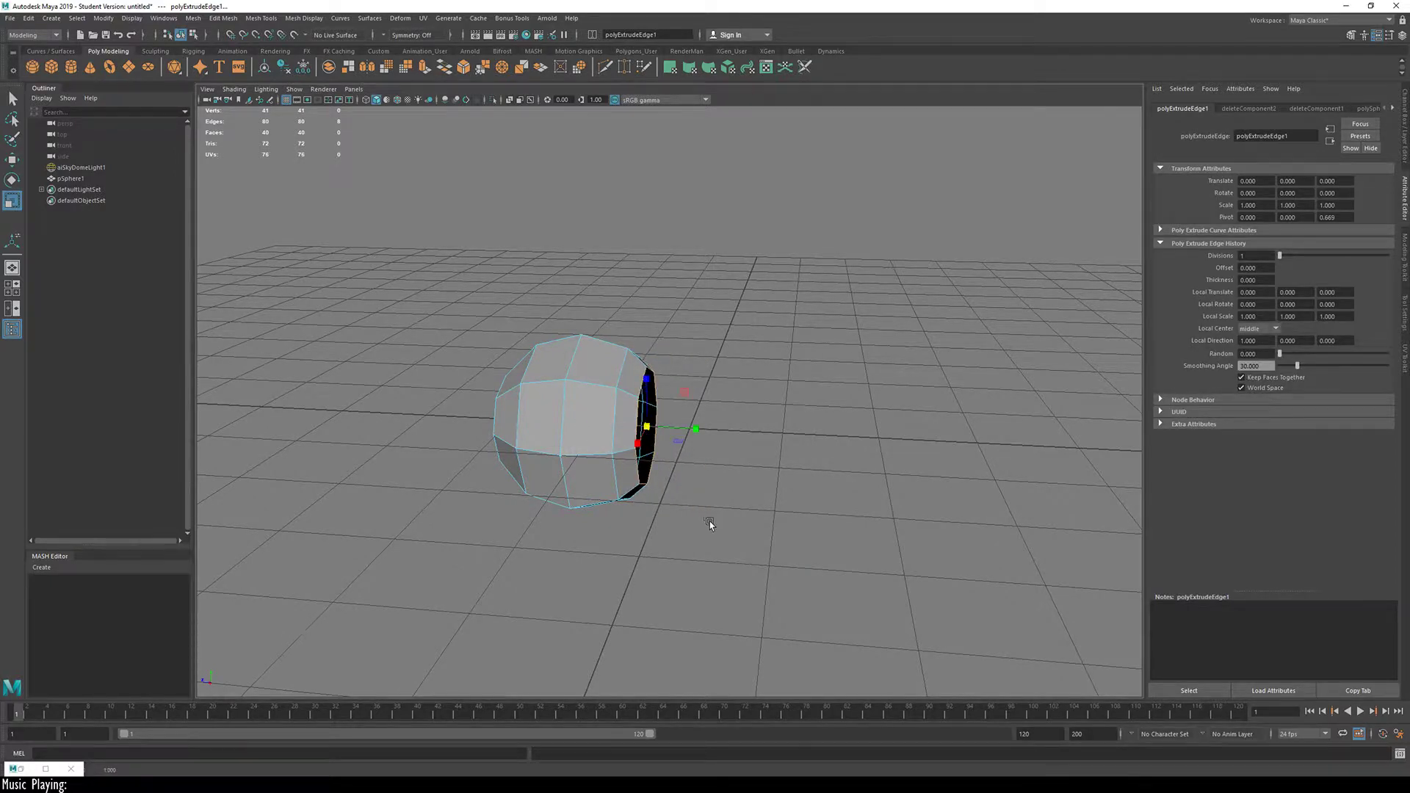
{"action": "left_click_drag", "start_coordinate": [708, 522], "coordinate": [618, 430], "text": "alt"}
{"action": "left_click_drag", "start_coordinate": [655, 378], "coordinate": [715, 477]}
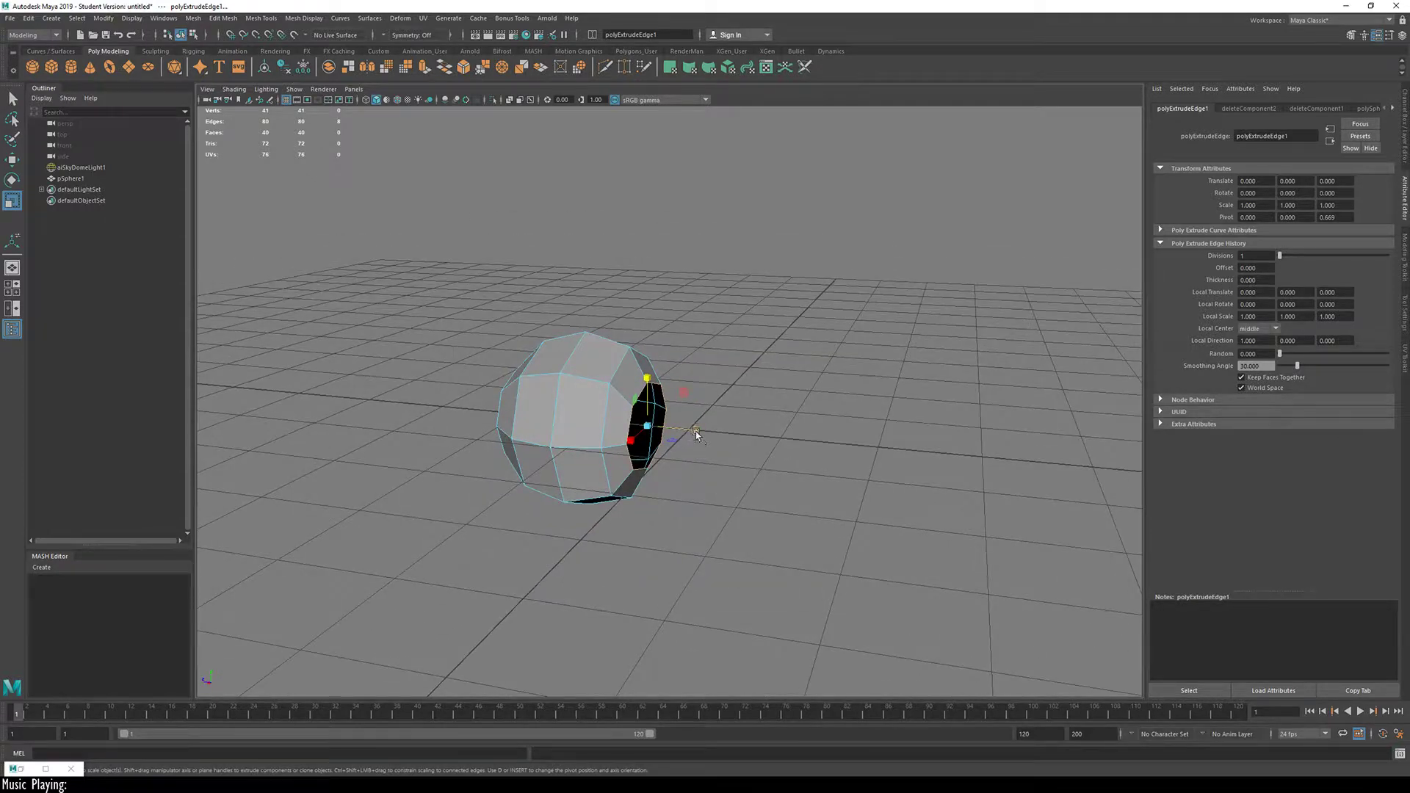
Step: Extrude the open border along Z into a short neck and scale up the edge loop at its base to form a taper
{"action": "key", "text": "w"}
{"action": "left_click_drag", "start_coordinate": [600, 420], "coordinate": [762, 492], "text": "shift"}
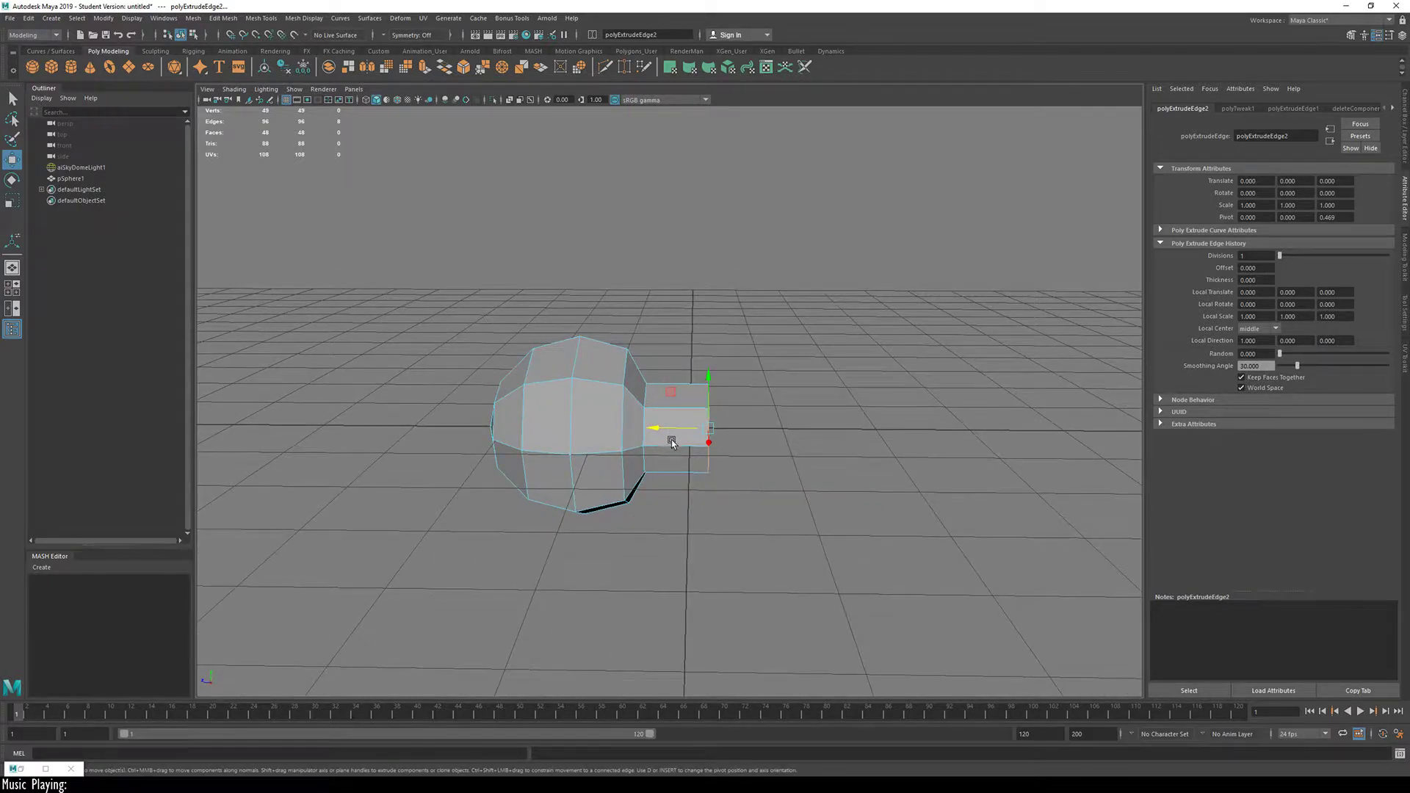
{"action": "double_click", "coordinate": [645, 394]}
{"action": "key", "text": "r"}
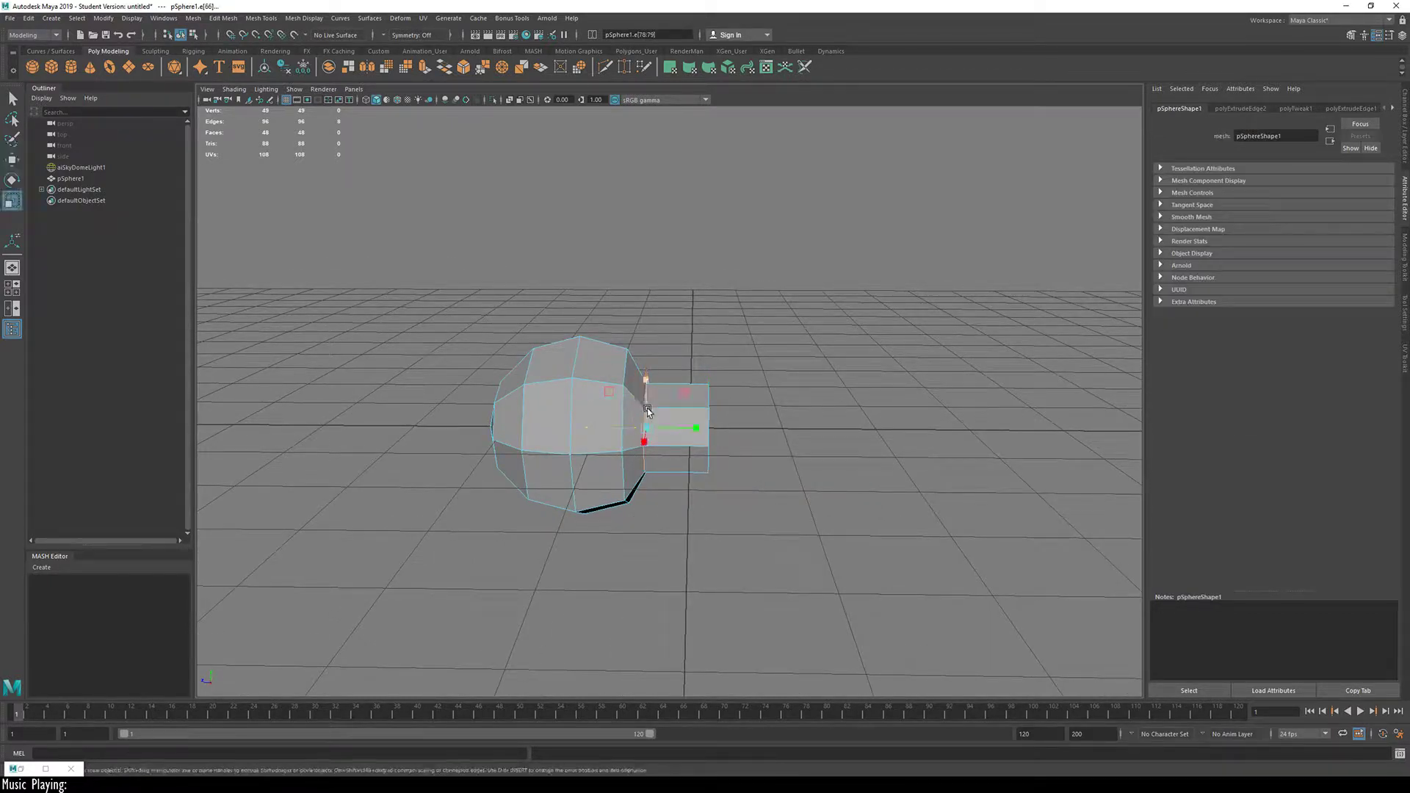
{"action": "left_click_drag", "start_coordinate": [641, 425], "coordinate": [394, 482], "text": "alt"}
{"action": "left_click", "coordinate": [649, 425]}
{"action": "left_click_drag", "start_coordinate": [656, 378], "coordinate": [696, 400], "text": "alt"}
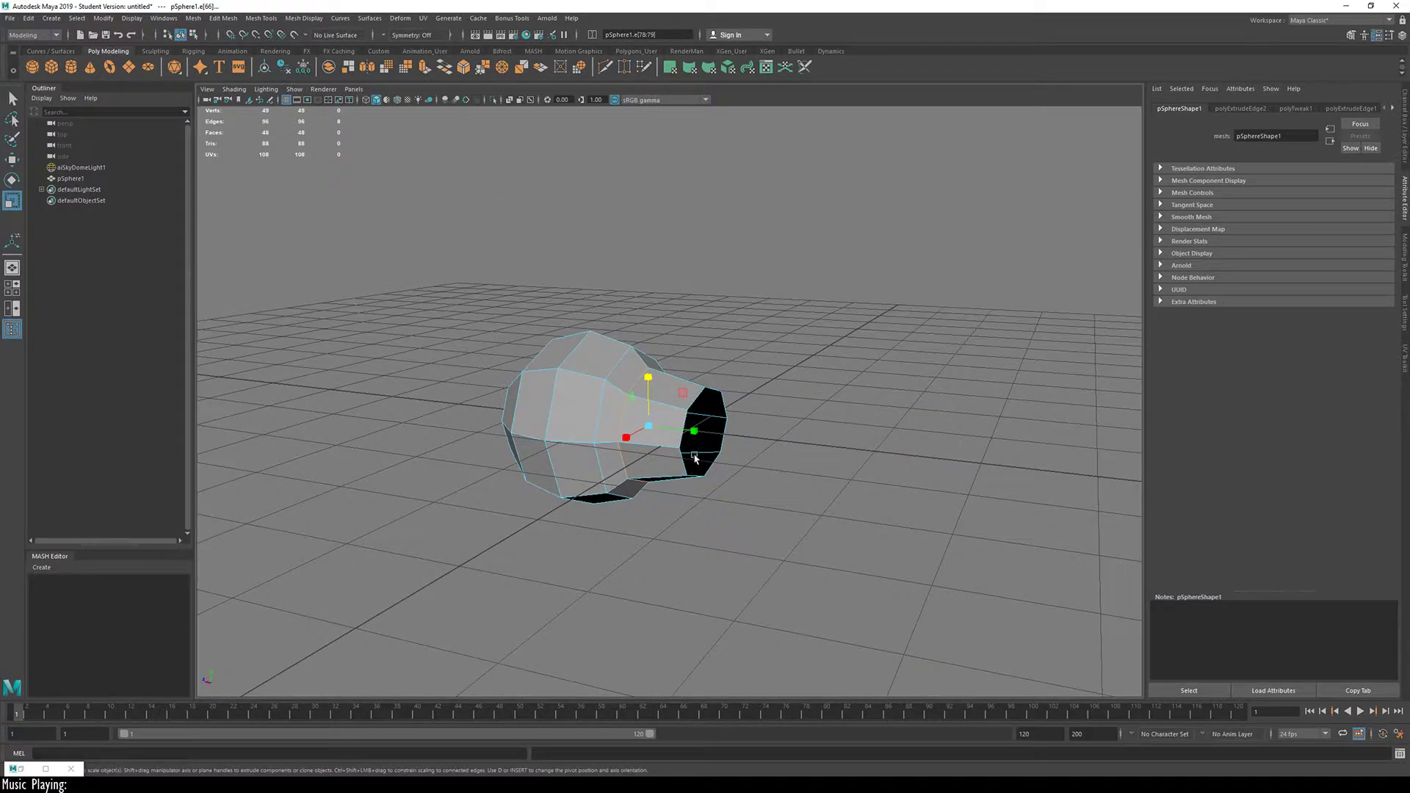
Step: Extrude the neck's open border repeatedly along Z into a long shaft with three groups of closely spaced loops, and fill the end hole
{"action": "double_click", "coordinate": [696, 396]}
{"action": "left_click_drag", "start_coordinate": [620, 494], "coordinate": [687, 507], "text": "alt"}
{"action": "key", "text": "w"}
{"action": "key", "text": "ctrl+e"}
{"action": "right_click_drag", "start_coordinate": [838, 504], "coordinate": [816, 650], "text": "shift"}
{"action": "left_click_drag", "start_coordinate": [694, 569], "coordinate": [781, 507], "text": "alt"}
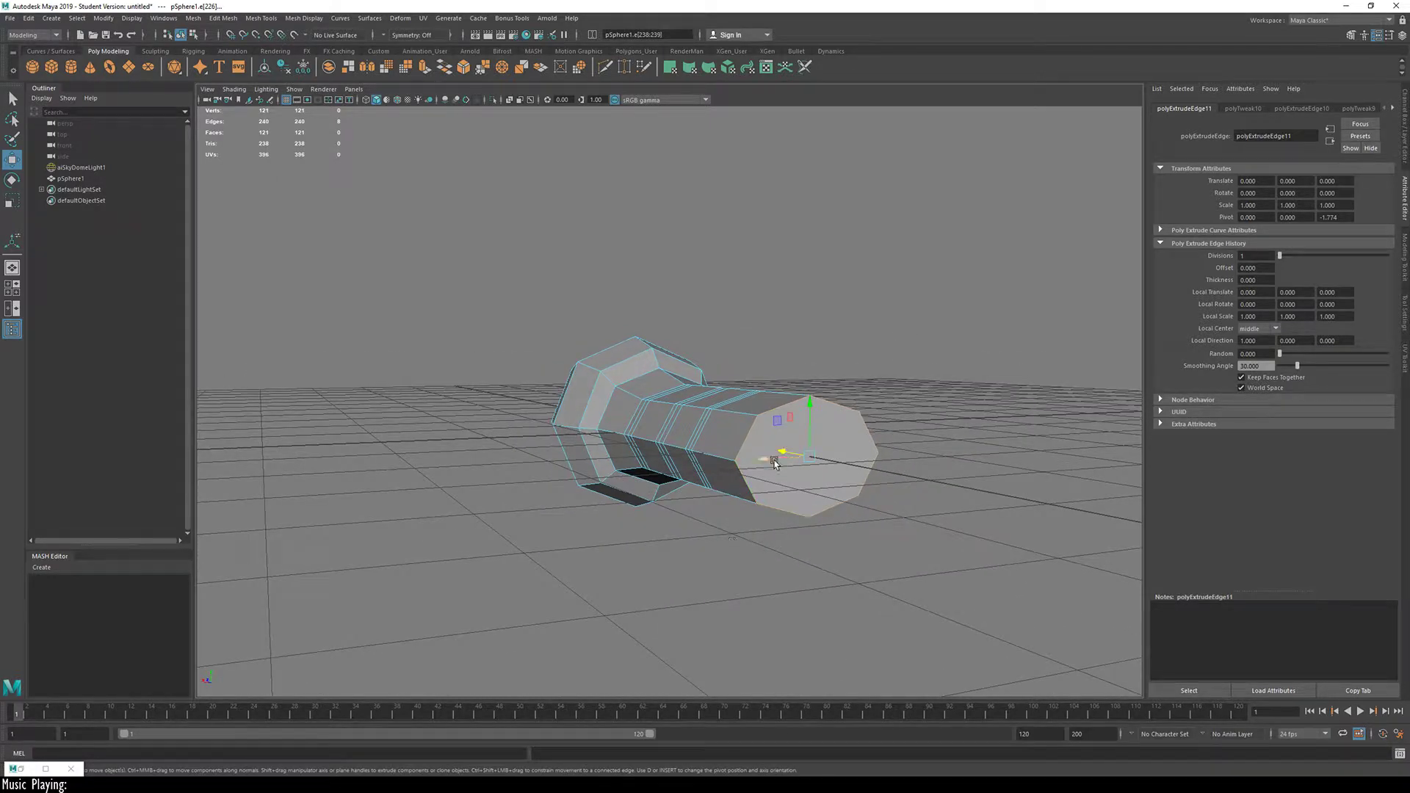
Step: Cut the shaft's end cap with Multi-Cut along two perpendicular lines joining opposite corner vertices into a cross
{"action": "right_click_drag", "start_coordinate": [775, 463], "coordinate": [803, 476]}
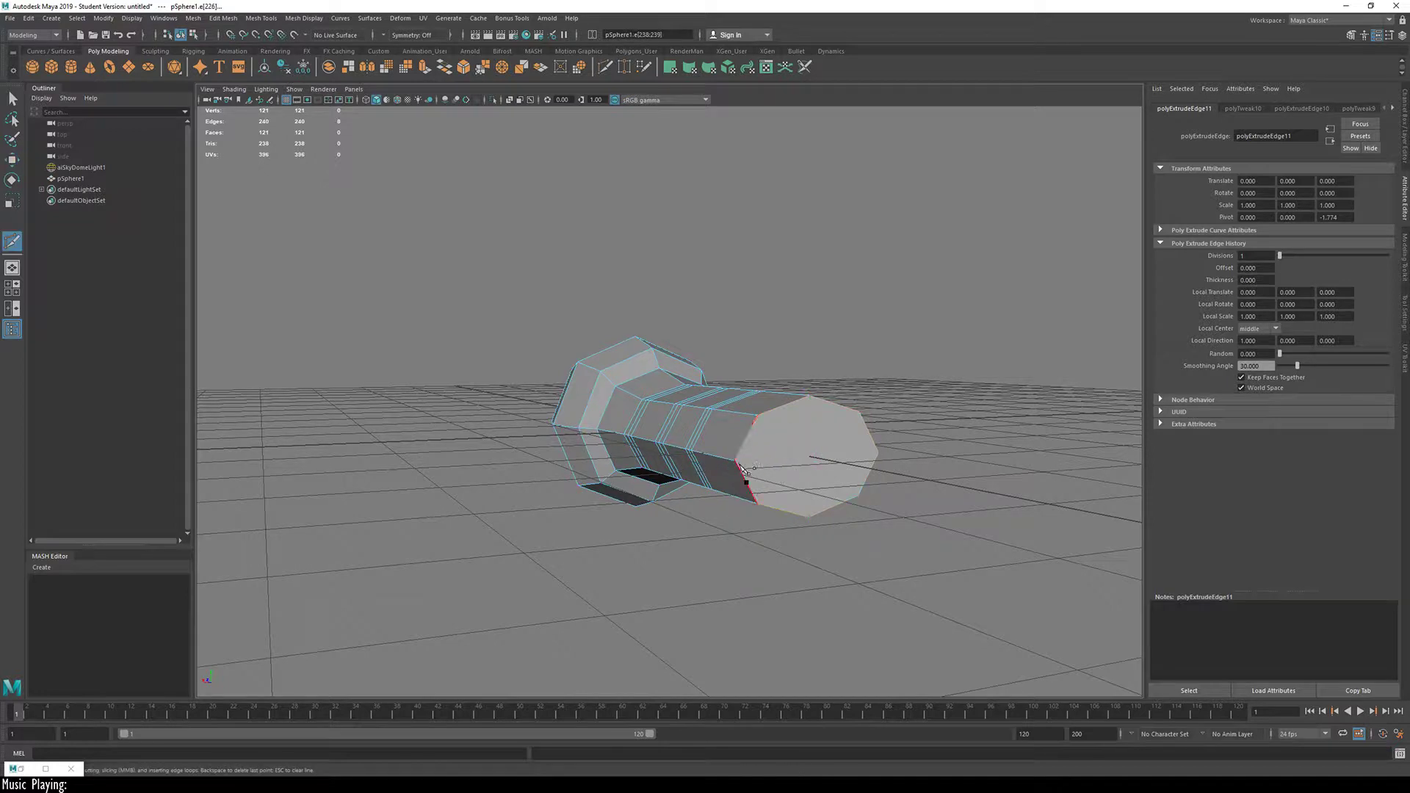
{"action": "left_click", "coordinate": [737, 463]}
{"action": "left_click", "coordinate": [879, 453]}
{"action": "left_click", "coordinate": [810, 398]}
{"action": "key", "text": "Escape"}
{"action": "left_click", "coordinate": [879, 453]}
{"action": "key", "text": "Return"}
Step: Cut additional lines between the remaining corner vertices of the end cap to form a grid
{"action": "left_click", "coordinate": [811, 408]}
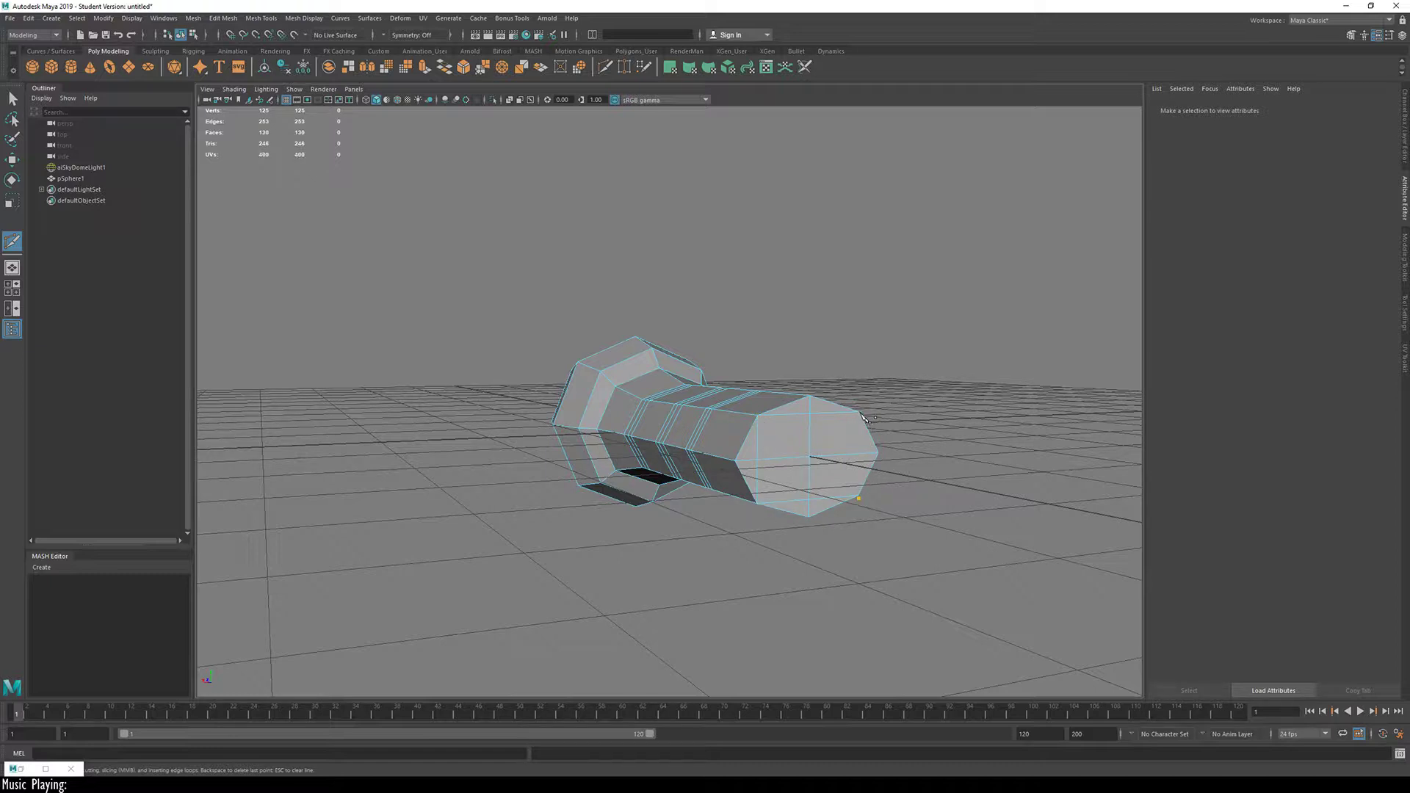
{"action": "left_click", "coordinate": [858, 497]}
{"action": "left_click_drag", "start_coordinate": [835, 488], "coordinate": [697, 483], "text": "alt"}
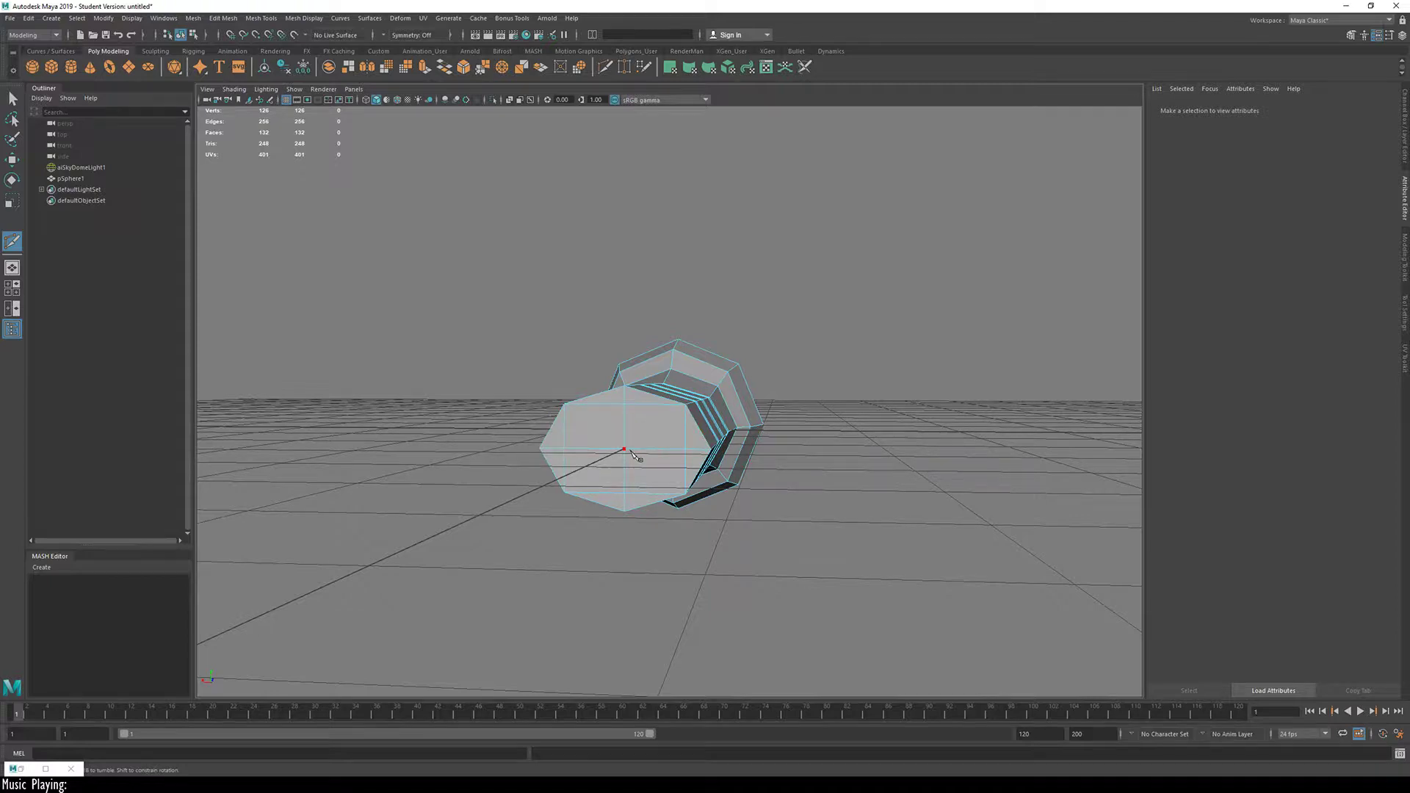
{"action": "left_click_drag", "start_coordinate": [631, 452], "coordinate": [681, 461], "text": "alt"}
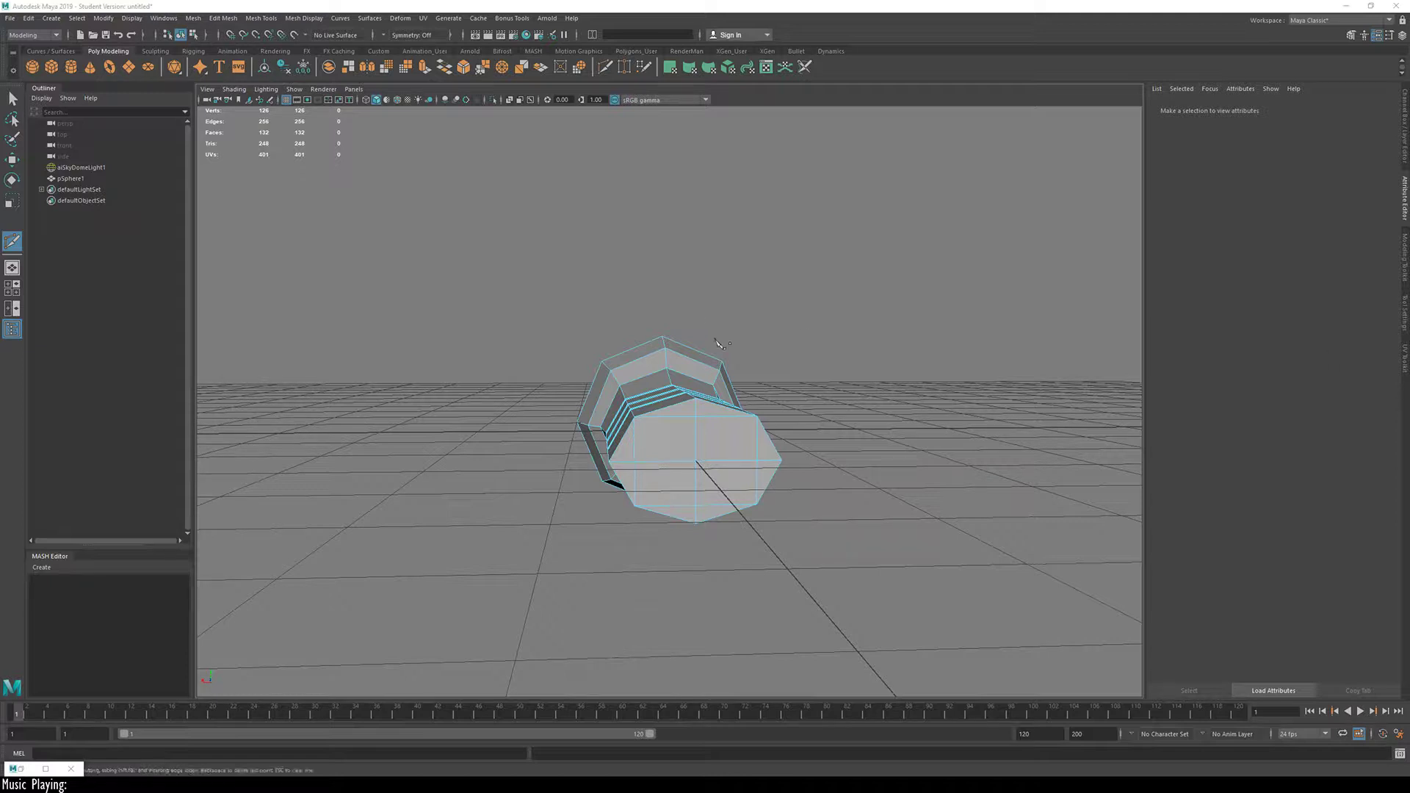
Step: Leave Multi-Cut and undo the additional grid cuts on the end cap, keeping only the cross
{"action": "key", "text": "w"}
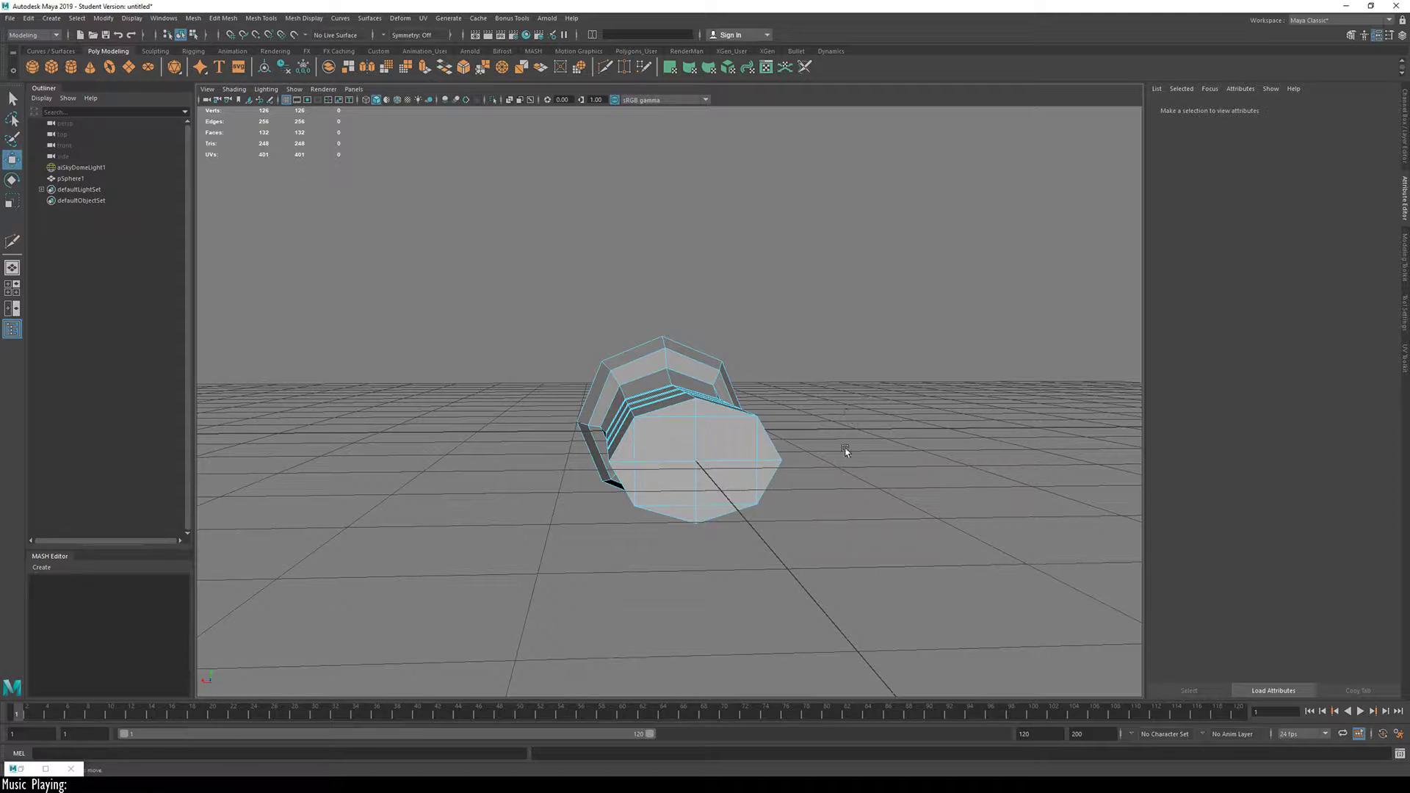
{"action": "left_click_drag", "start_coordinate": [698, 449], "coordinate": [794, 450], "text": "alt"}
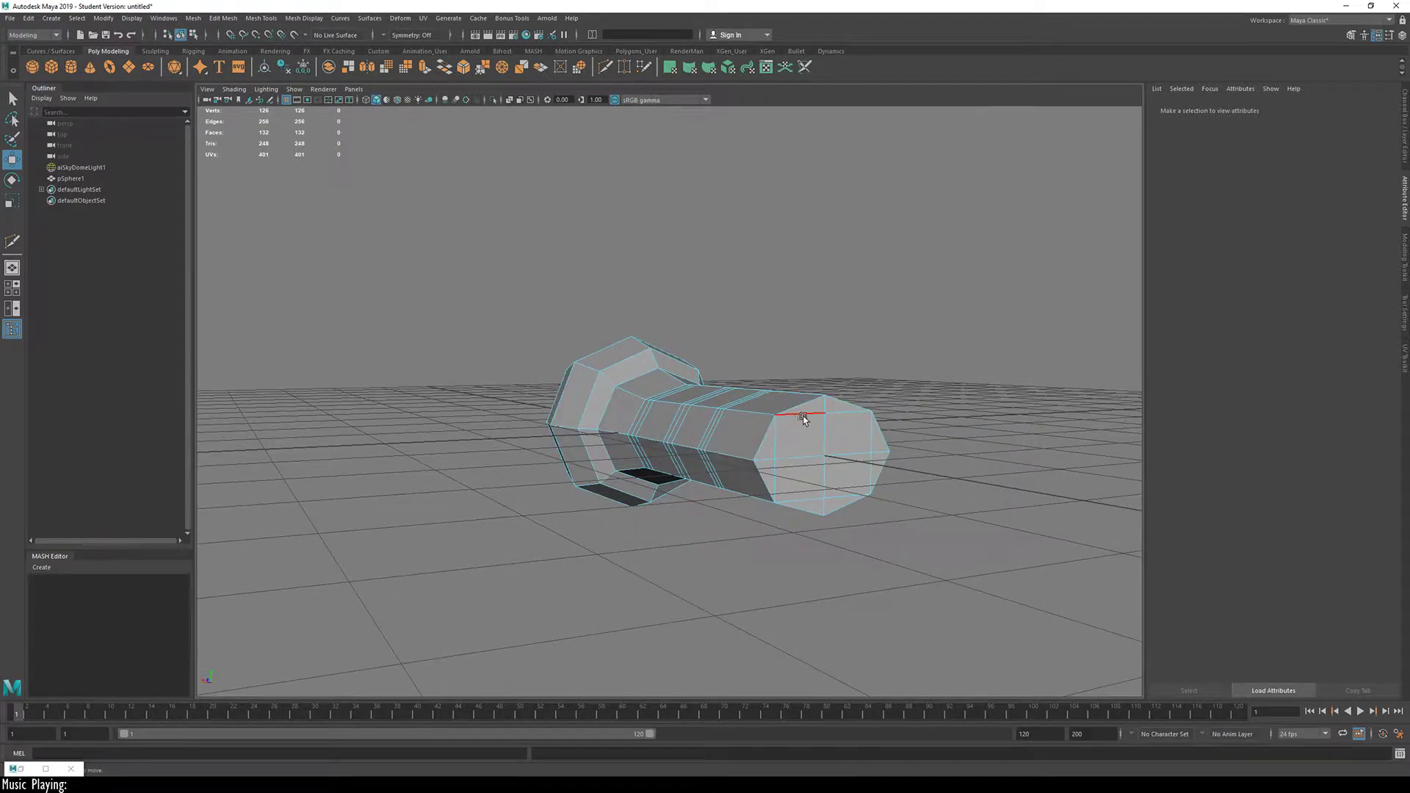
{"action": "key", "text": "ctrl+z"}
{"action": "left_click_drag", "start_coordinate": [827, 463], "coordinate": [704, 509], "text": "alt"}
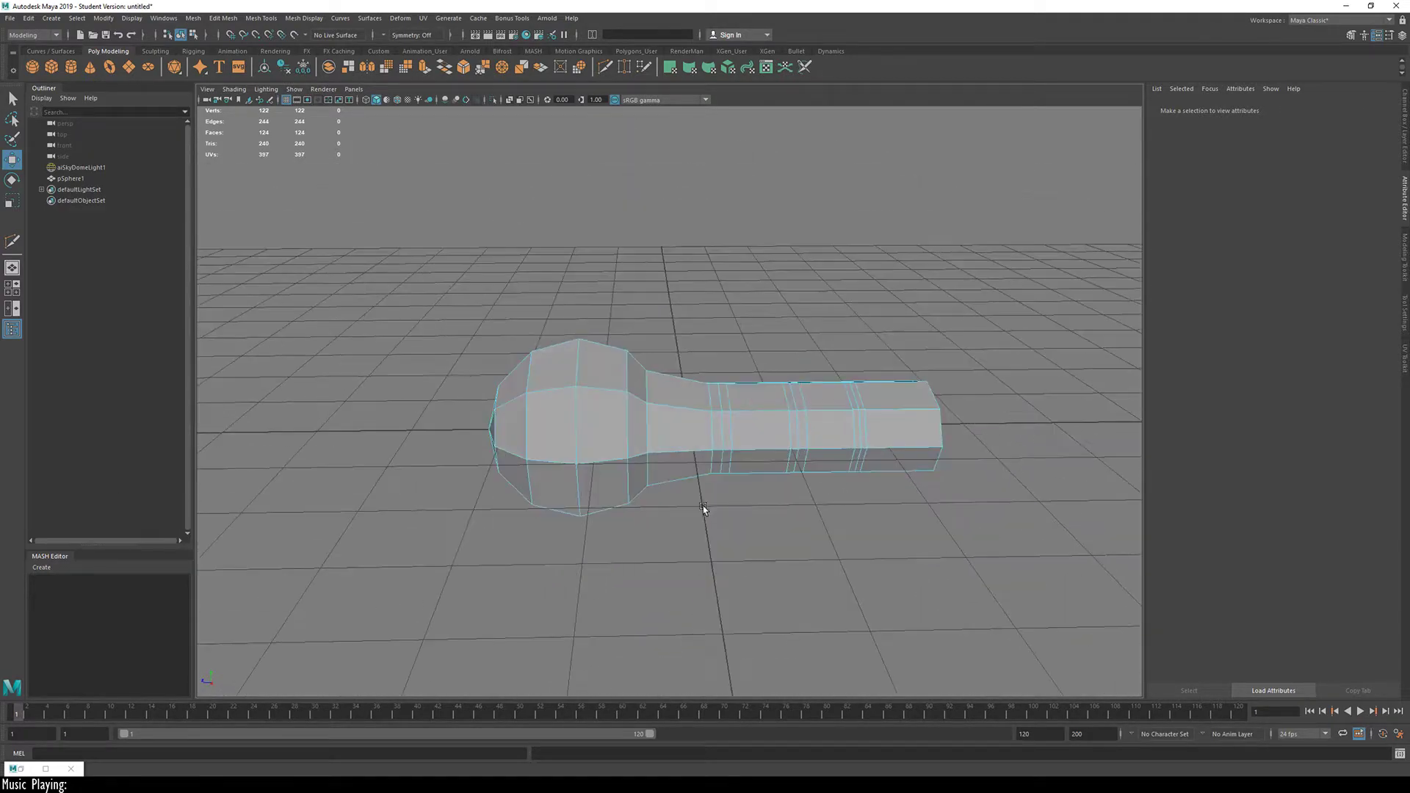
Step: Preview the whole mesh smoothed and examine the transition from the round head into the shaft up close
{"action": "left_click", "coordinate": [769, 391]}
{"action": "left_click", "coordinate": [965, 326]}
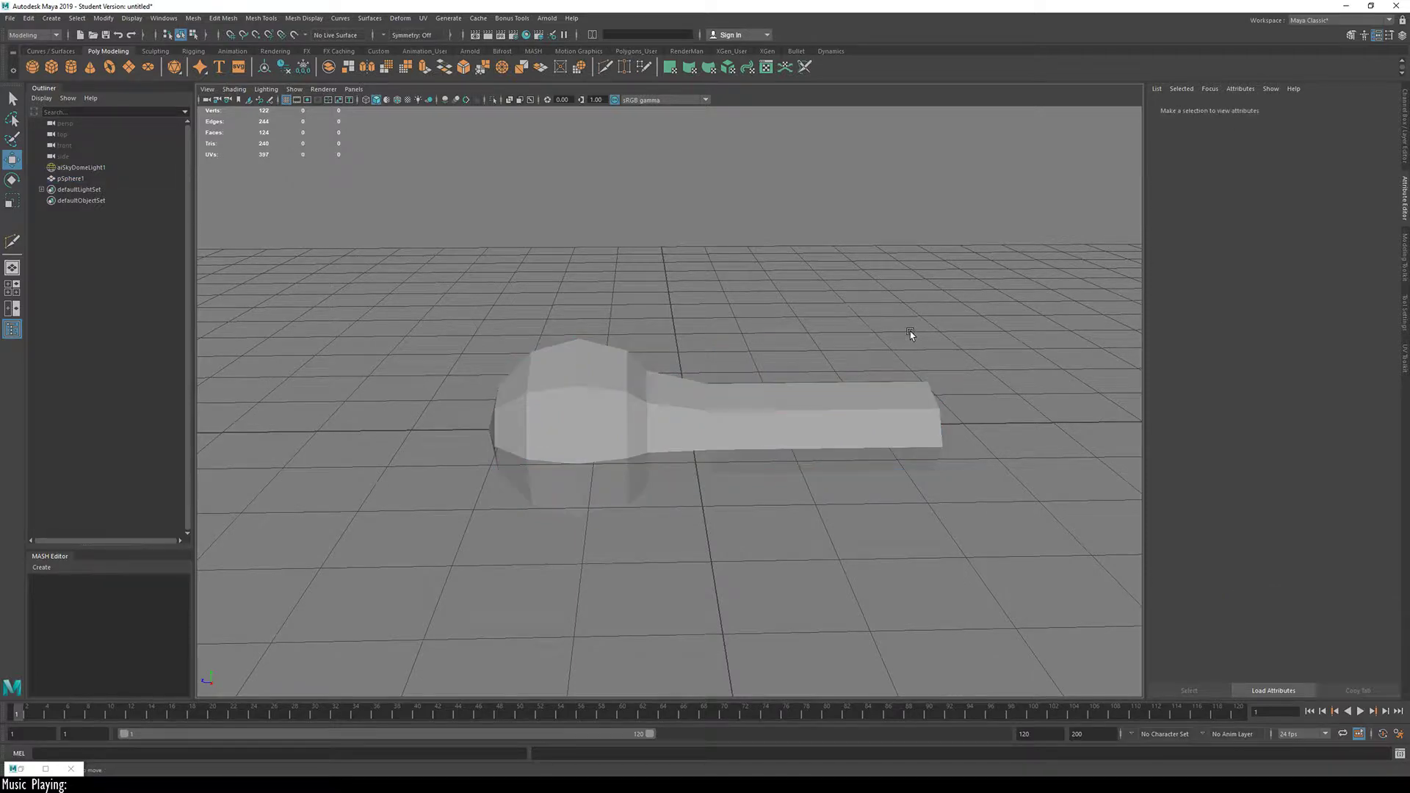
{"action": "left_click", "coordinate": [712, 416]}
{"action": "key", "text": "3"}
{"action": "left_click", "coordinate": [815, 367]}
{"action": "mouse_move", "coordinate": [687, 459]}
{"action": "left_mouse_down", "text": "alt"}
{"action": "mouse_move", "coordinate": [288, 410]}
{"action": "mouse_move", "coordinate": [428, 428]}
{"action": "mouse_move", "coordinate": [490, 350]}
{"action": "mouse_move", "coordinate": [570, 466]}
{"action": "mouse_move", "coordinate": [982, 441]}
{"action": "mouse_move", "coordinate": [689, 392]}
{"action": "mouse_move", "coordinate": [712, 463]}
{"action": "left_mouse_up", "text": "alt"}
{"action": "right_click_drag", "start_coordinate": [712, 463], "coordinate": [1114, 418], "text": "alt"}
{"action": "left_click_drag", "start_coordinate": [1115, 418], "coordinate": [859, 538], "text": "alt"}
Step: Turn off smooth preview, scale the middle edge loop of each of the three shaft groups inward into grooves, and preview the result smoothed
{"action": "key", "text": "1"}
{"action": "double_click", "coordinate": [774, 455]}
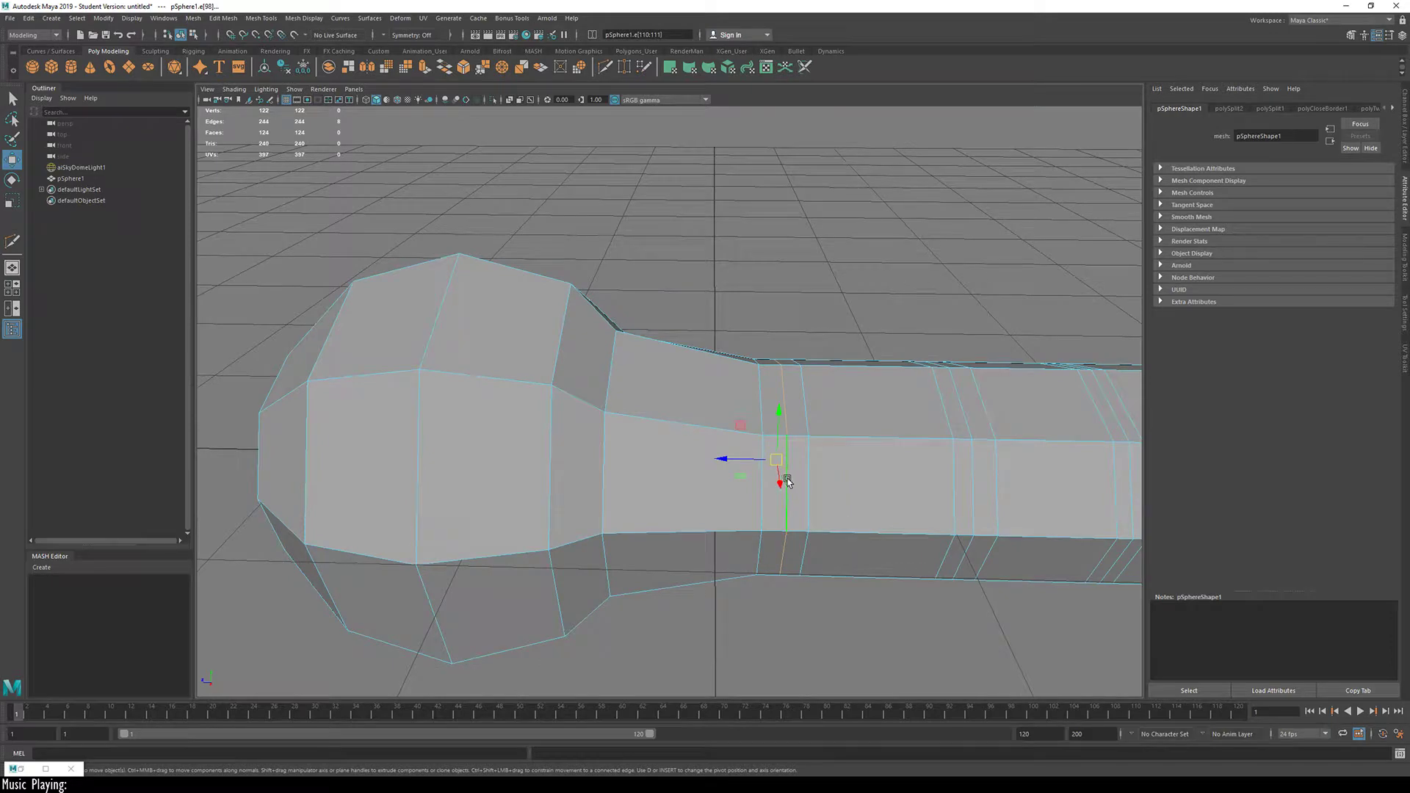
{"action": "double_click", "coordinate": [973, 476], "text": "shift"}
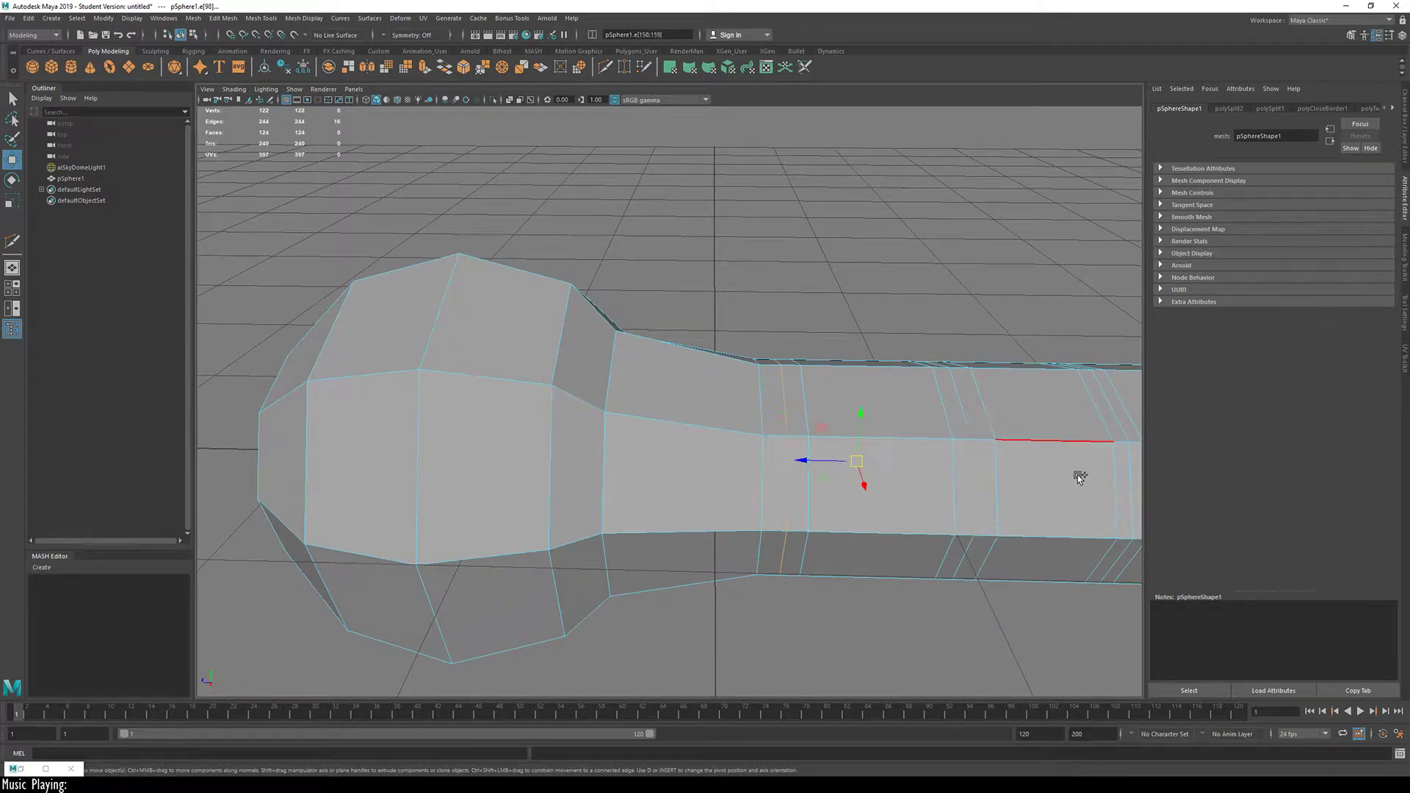
{"action": "double_click", "coordinate": [1132, 485], "text": "shift"}
{"action": "left_click_drag", "start_coordinate": [1055, 482], "coordinate": [693, 431], "text": "alt"}
{"action": "key", "text": "r"}
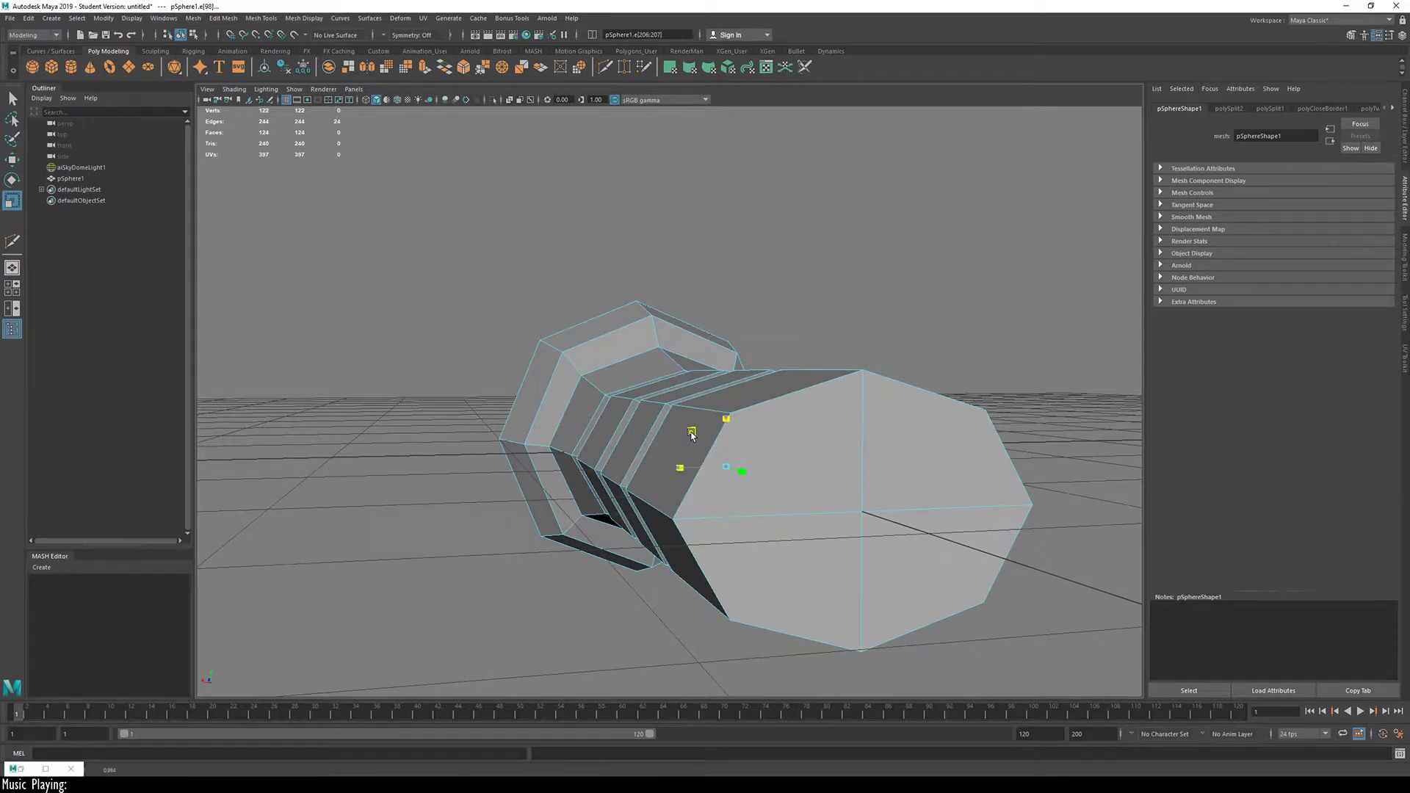
{"action": "key", "text": "3"}
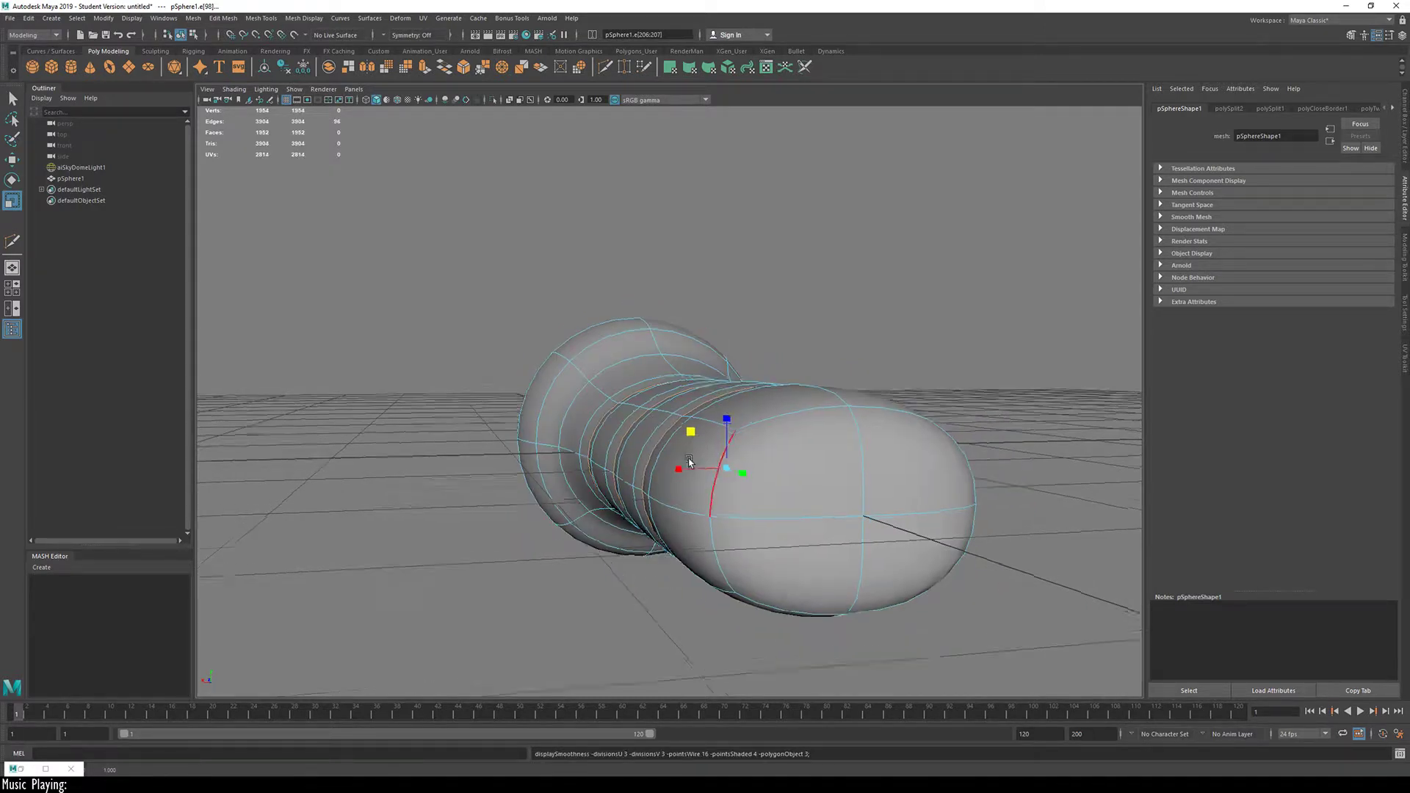
{"action": "left_click_drag", "start_coordinate": [690, 461], "coordinate": [777, 501], "text": "alt"}
Step: Show the mesh cage over the smooth preview and select the edge loops on both sides of the three shaft grooves for scaling
{"action": "left_click", "coordinate": [774, 533]}
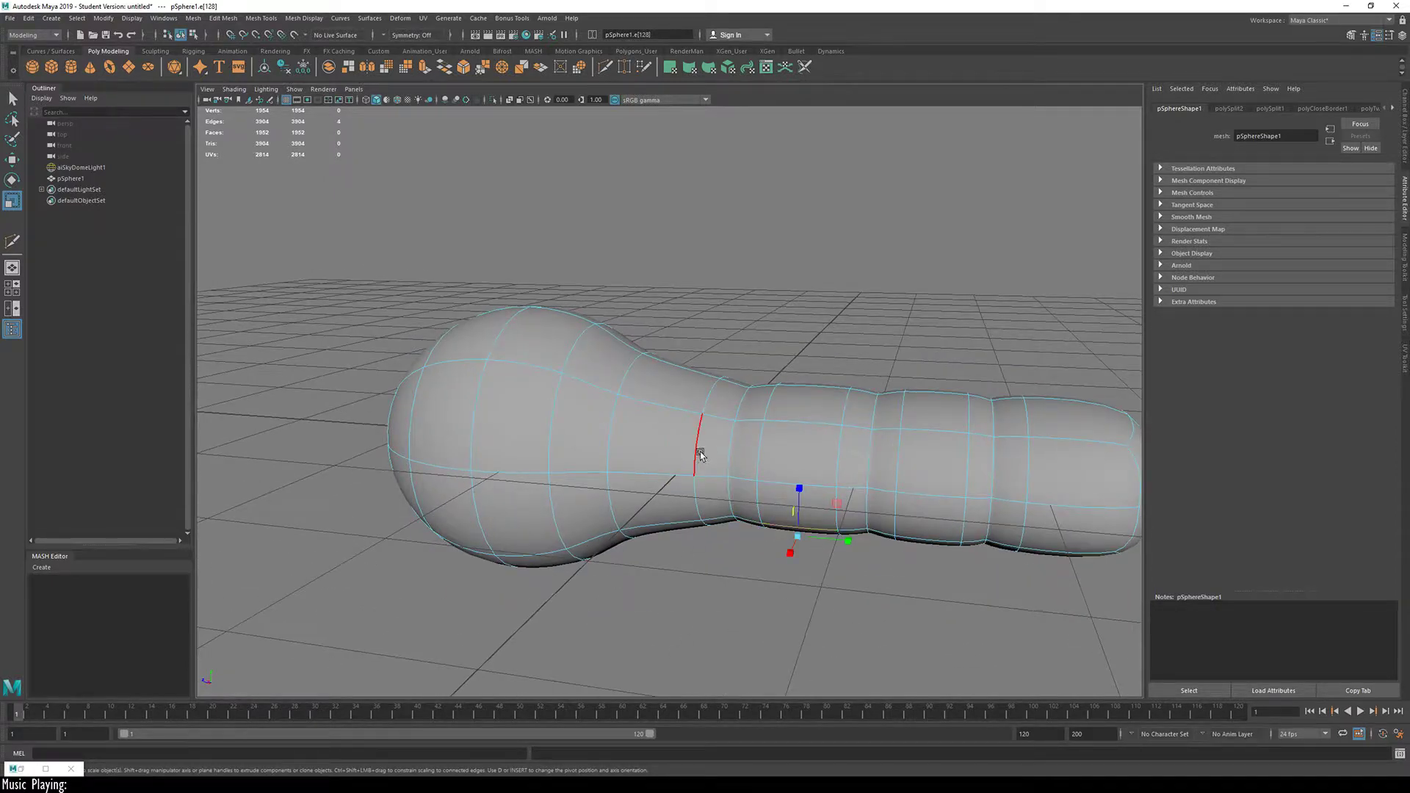
{"action": "key", "text": "2"}
{"action": "double_click", "coordinate": [712, 430]}
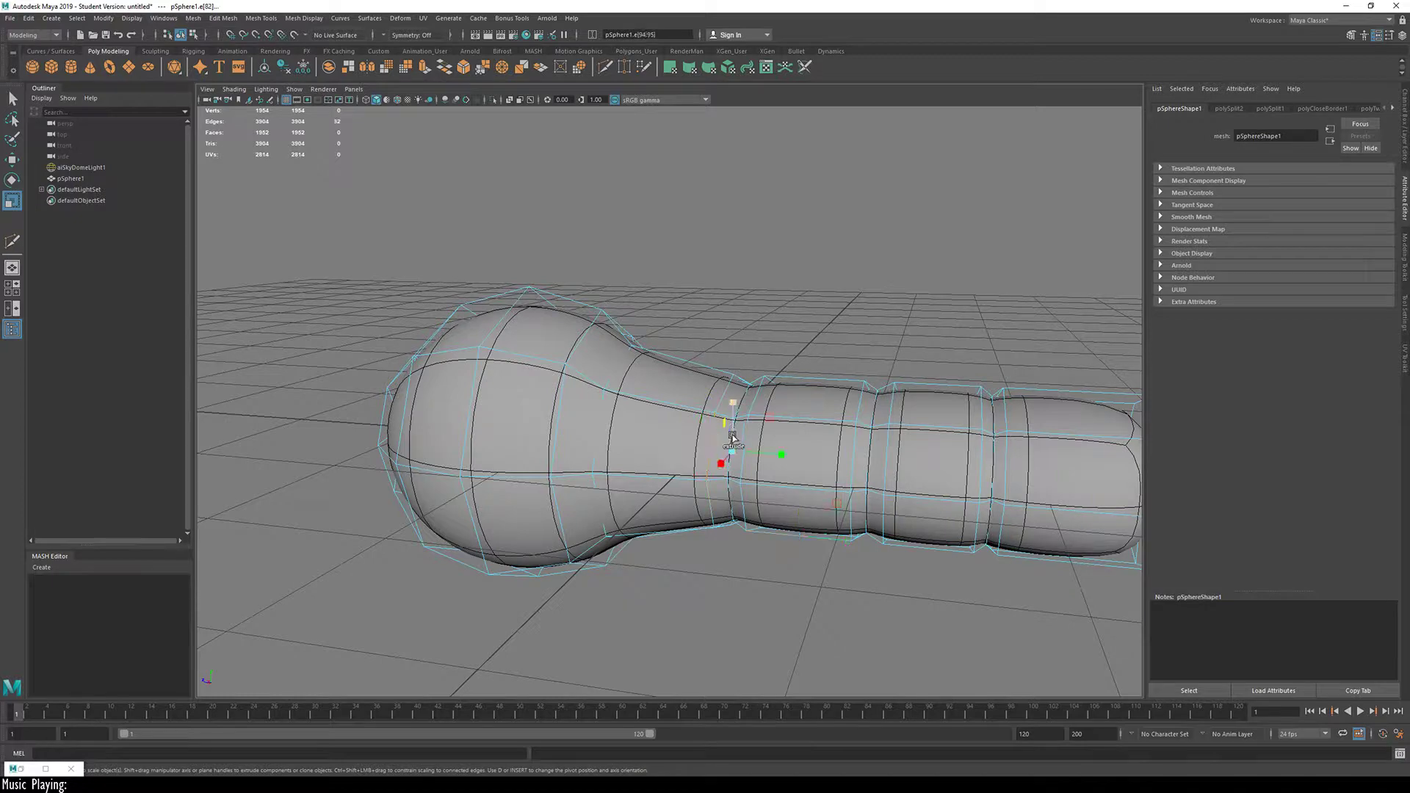
{"action": "double_click", "coordinate": [855, 474], "text": "shift"}
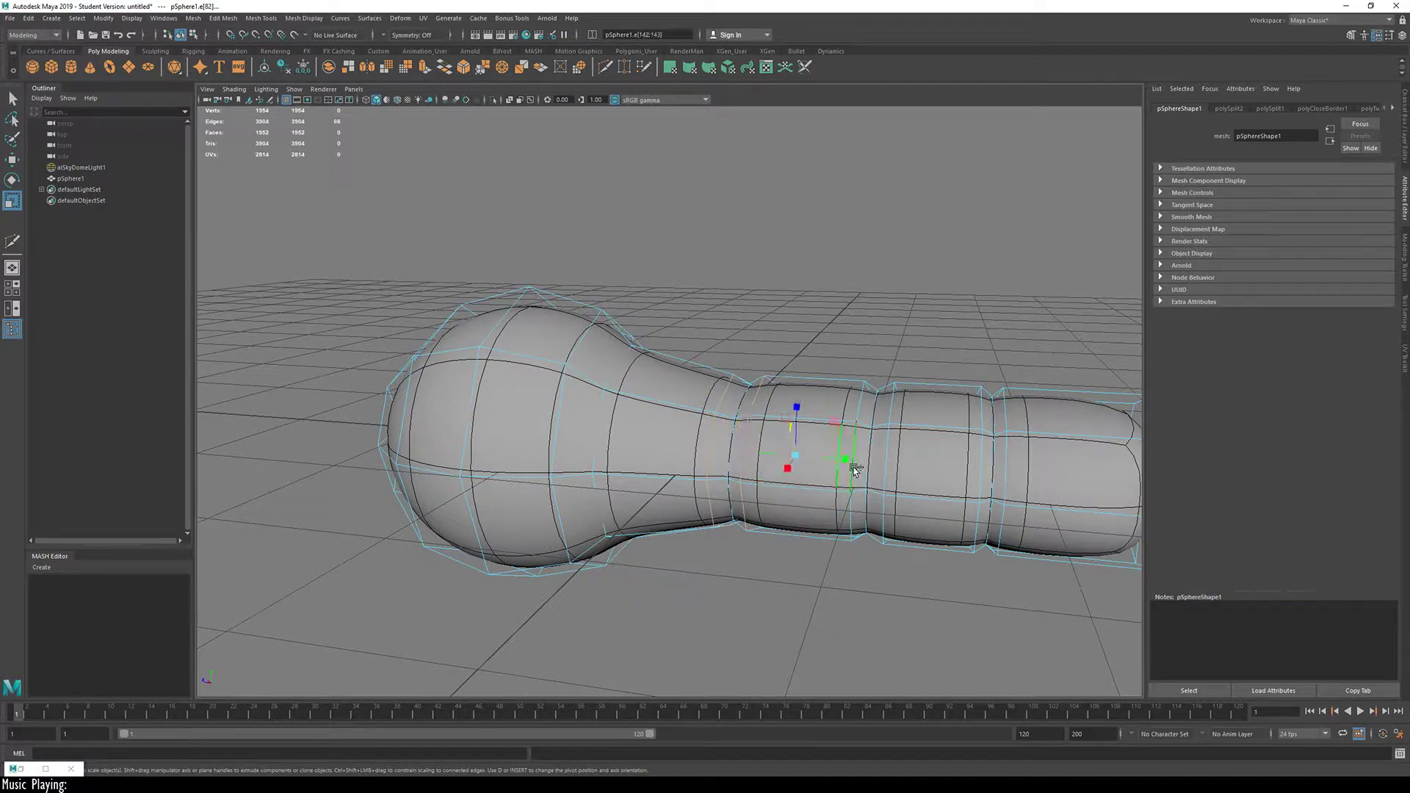
{"action": "double_click", "coordinate": [889, 476], "text": "shift"}
{"action": "double_click", "coordinate": [995, 479], "text": "shift"}
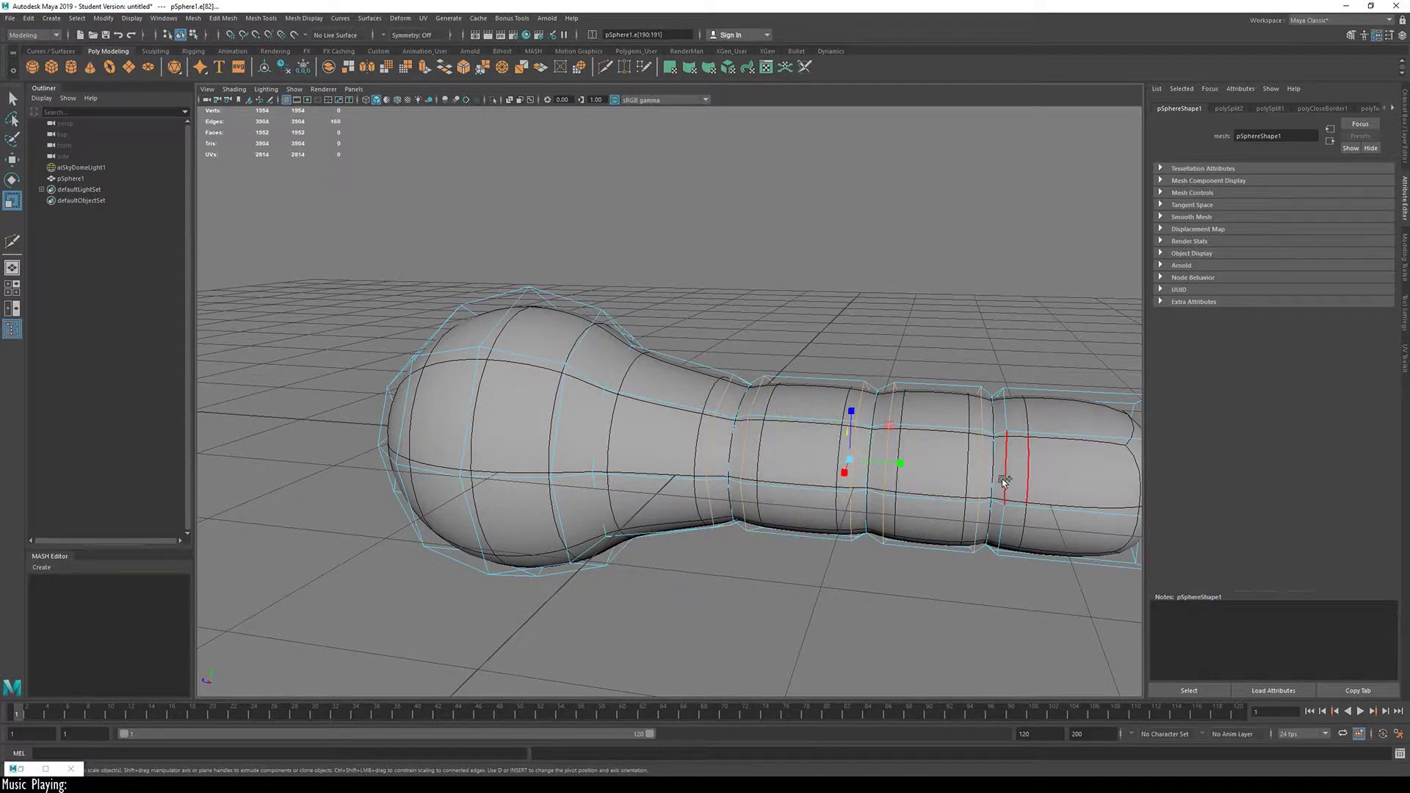
{"action": "double_click", "coordinate": [1005, 478], "text": "shift"}
{"action": "left_click_drag", "start_coordinate": [867, 476], "coordinate": [943, 441], "text": "alt"}
{"action": "key", "text": "r"}
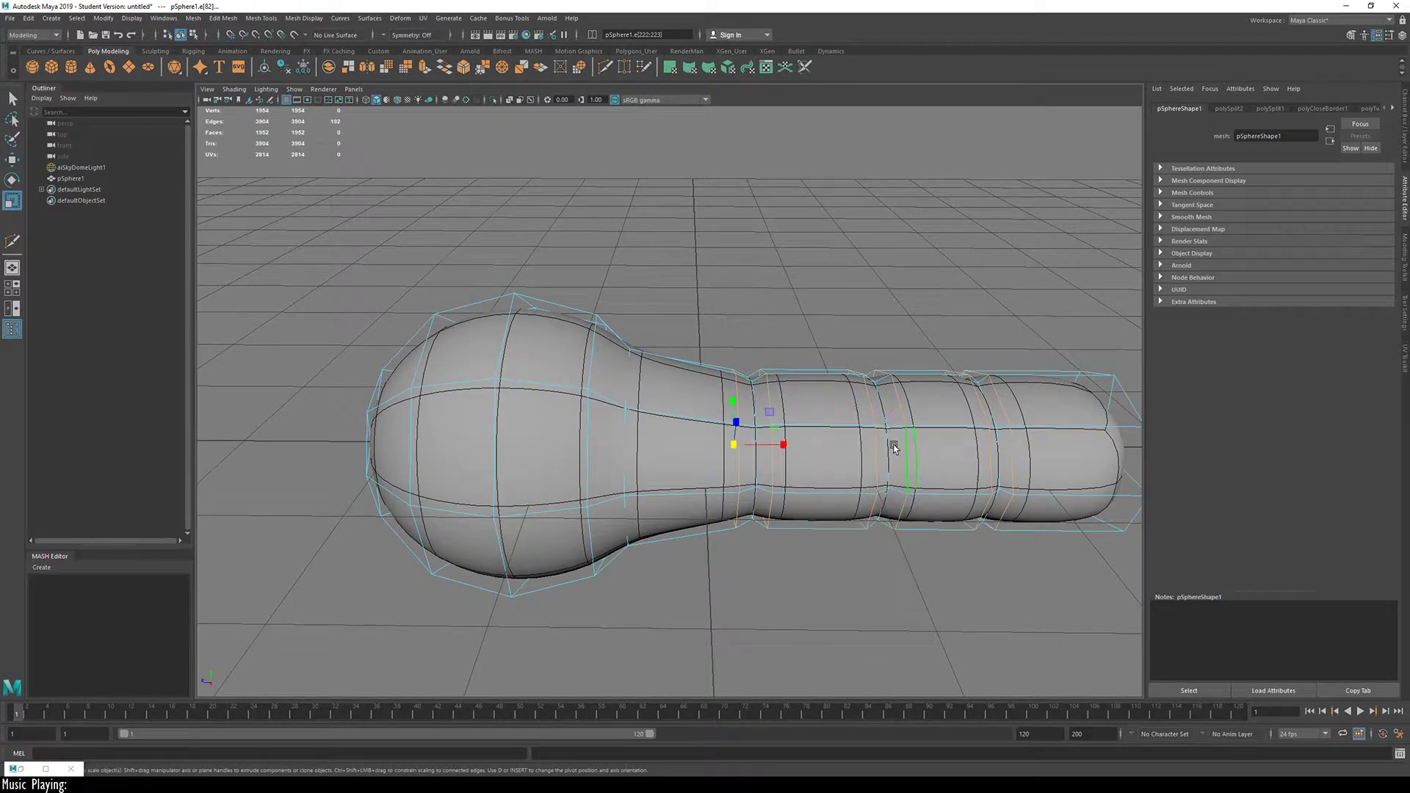
Step: Change the Scale tool's axis orientation from Component to Object so the loops can be scaled along the shaft
{"action": "left_click_drag", "start_coordinate": [780, 445], "coordinate": [773, 446]}
{"action": "left_click", "coordinate": [779, 447]}
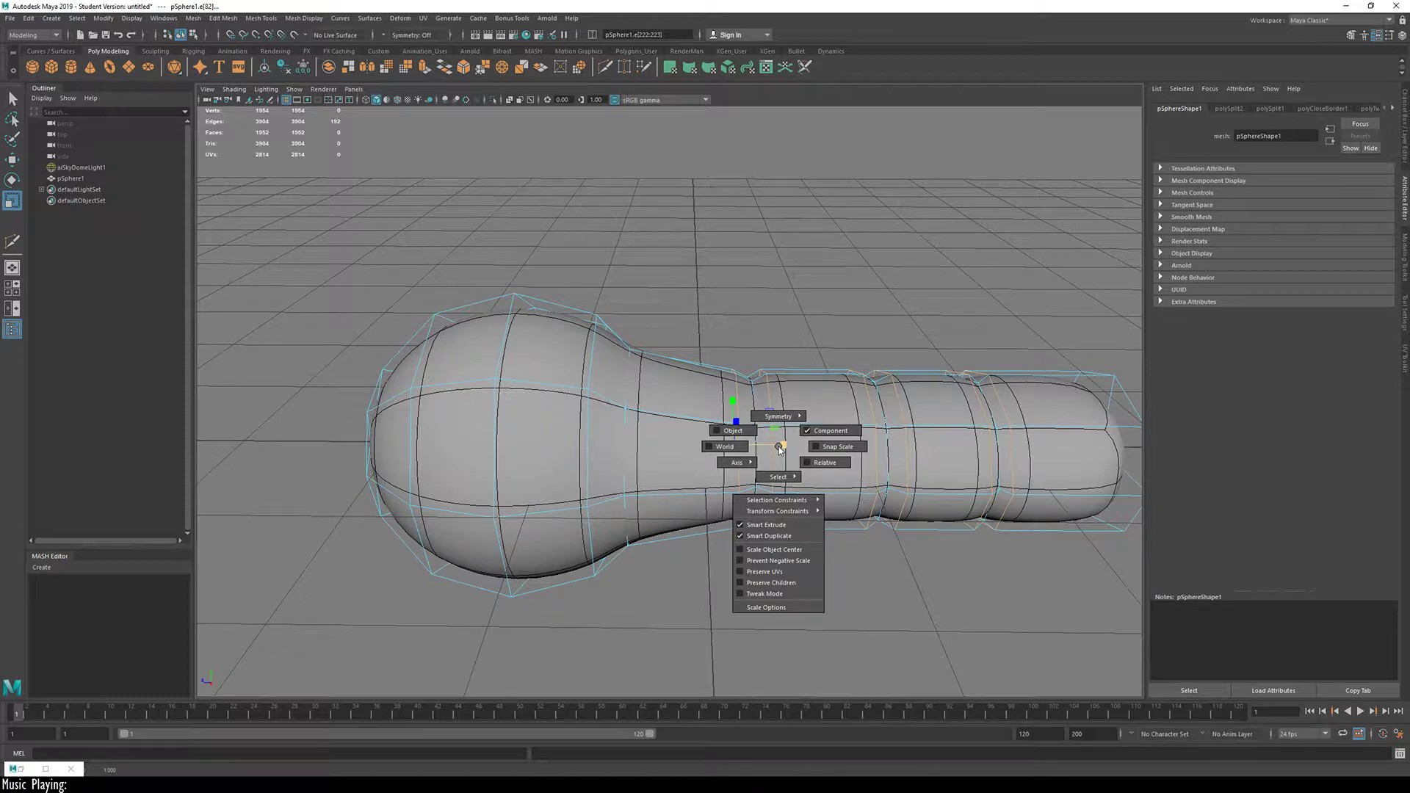
{"action": "left_click", "coordinate": [780, 448]}
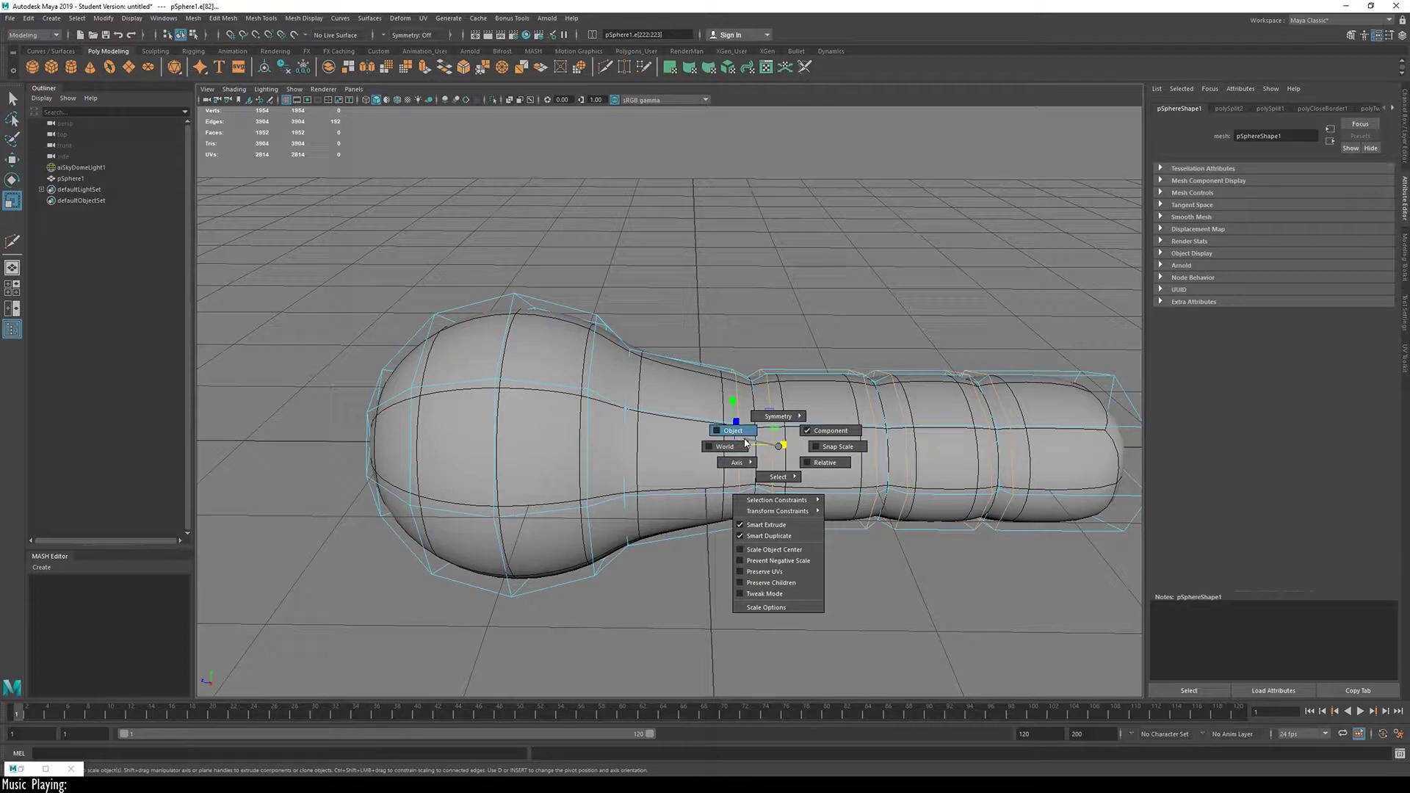
{"action": "left_click", "coordinate": [826, 431]}
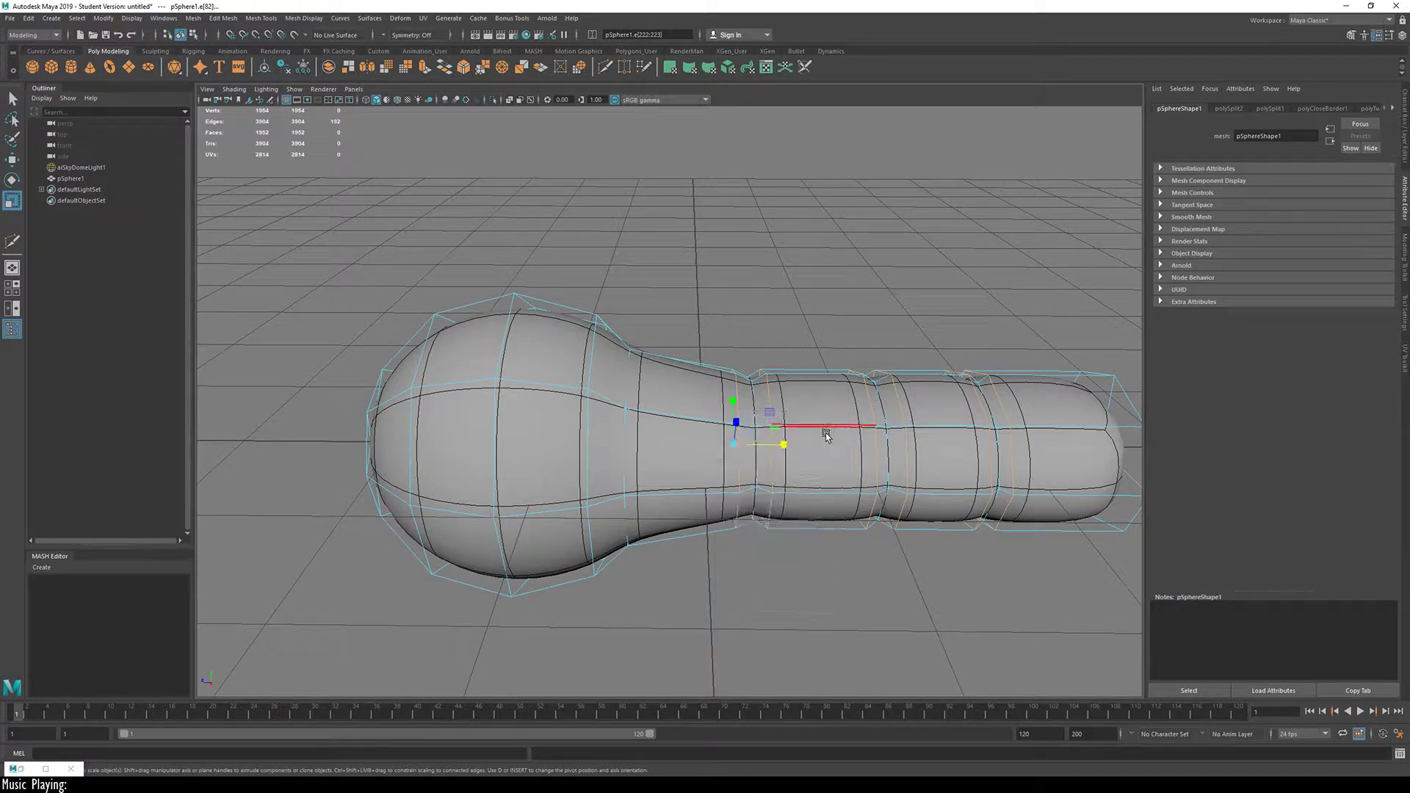
{"action": "left_click", "coordinate": [777, 449]}
{"action": "mouse_move", "coordinate": [777, 479]}
{"action": "left_click_drag", "start_coordinate": [783, 480], "coordinate": [733, 482]}
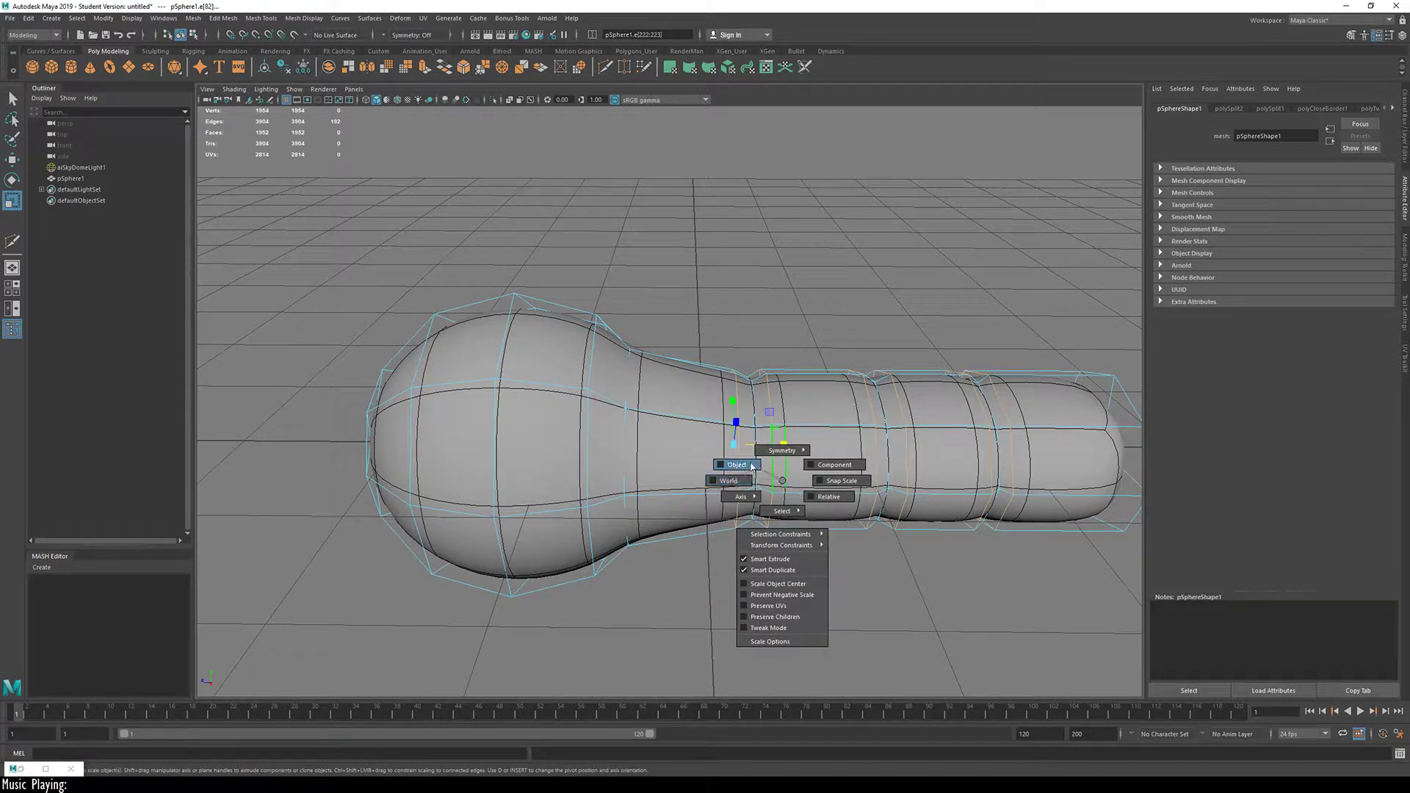
{"action": "left_click", "coordinate": [731, 482]}
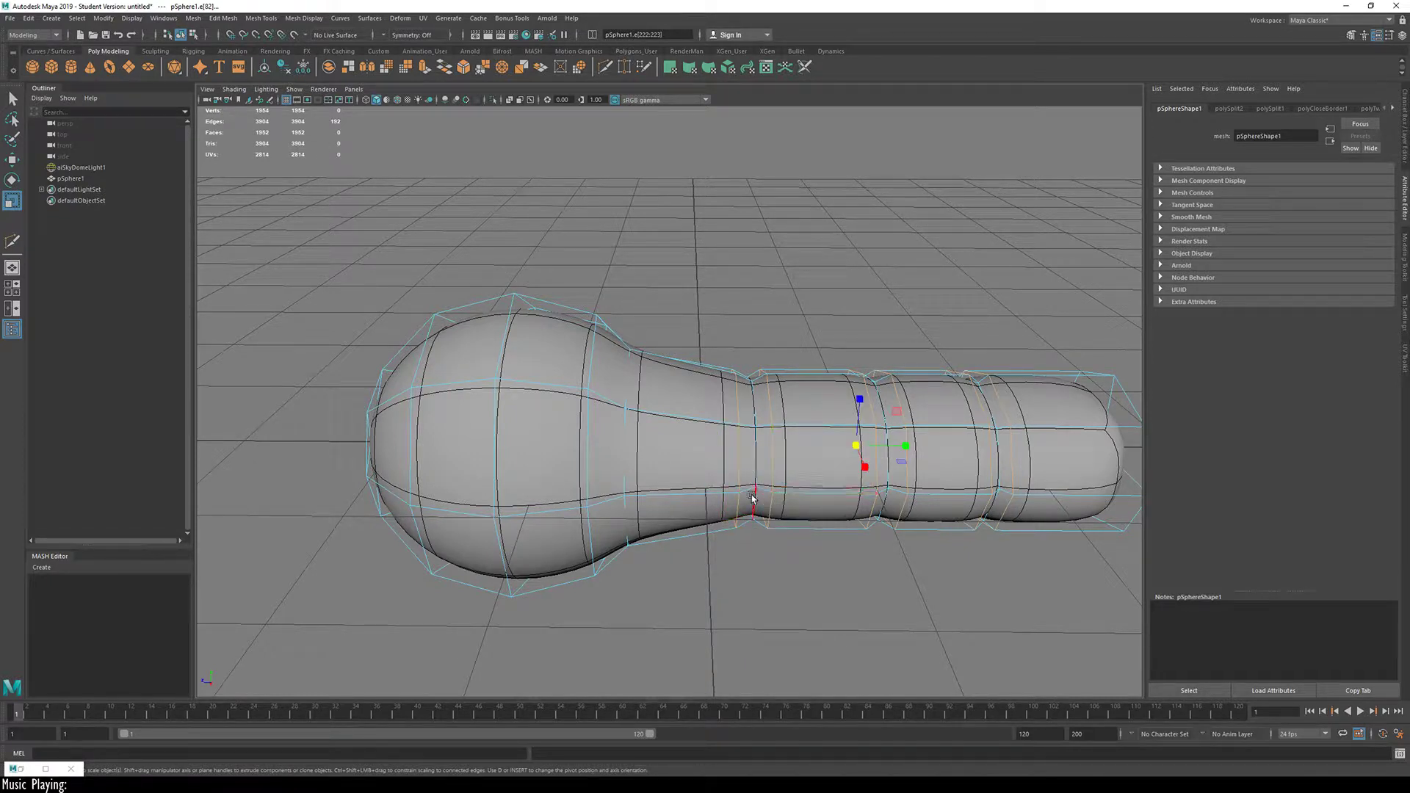
Step: Scale the two edge loops flanking the groove nearest the head closer together along the shaft, undoing the earlier trial and smooth preview
{"action": "double_click", "coordinate": [739, 449]}
{"action": "left_click", "coordinate": [772, 489], "text": "shift"}
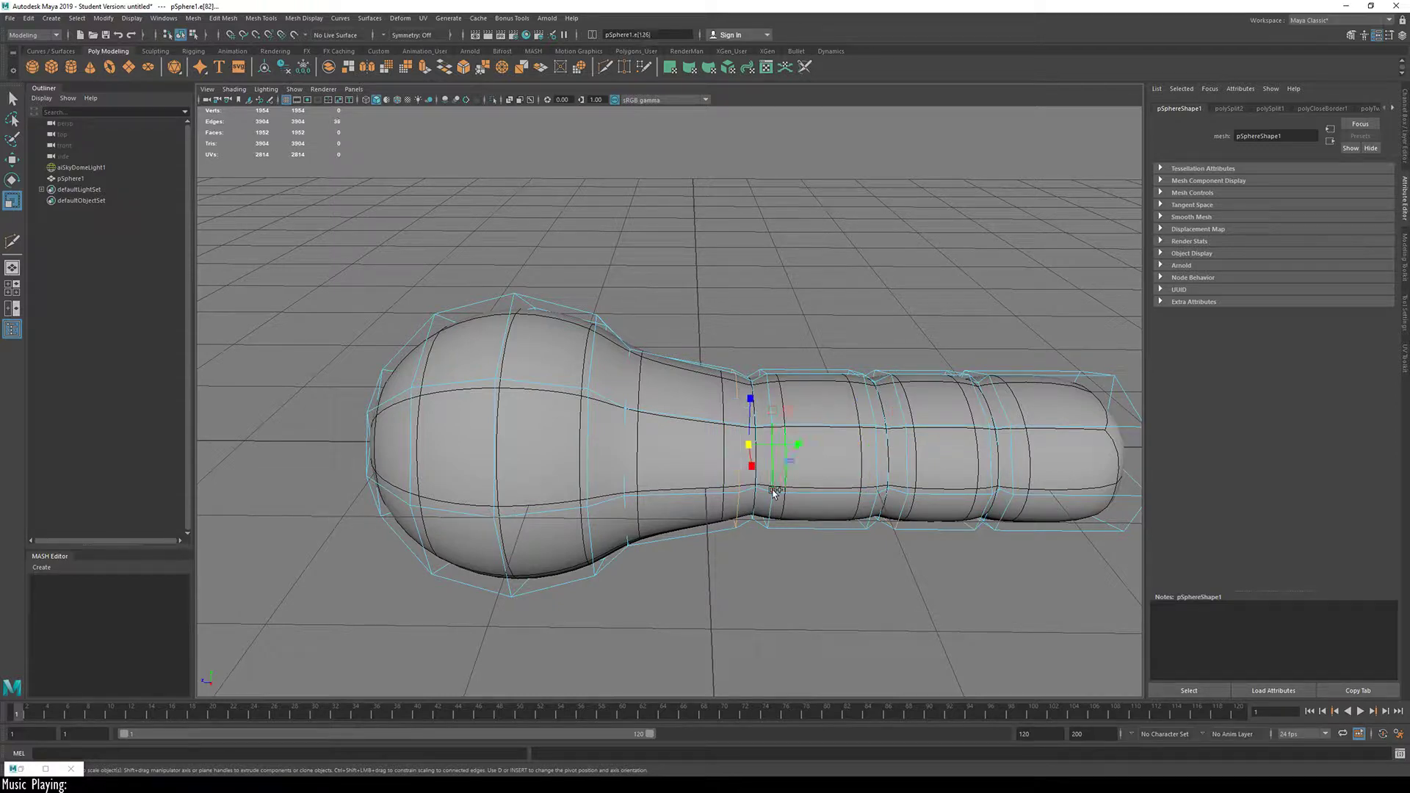
{"action": "left_click_drag", "start_coordinate": [801, 451], "coordinate": [838, 460], "text": "alt"}
{"action": "key", "text": "1"}
{"action": "key", "text": "3"}
{"action": "key", "text": "ctrl+z"}
{"action": "key", "text": "ctrl+z"}
{"action": "key", "text": "ctrl+z"}
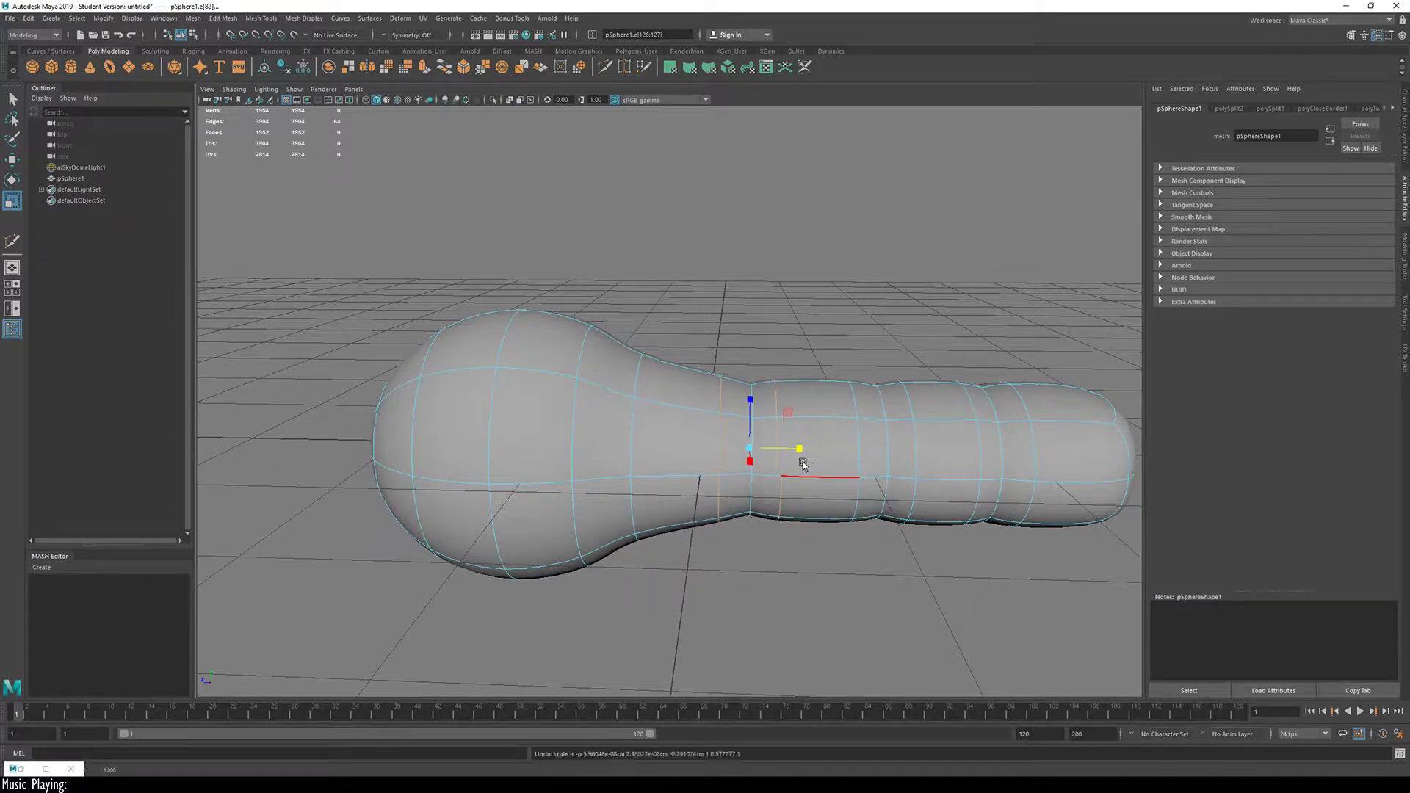
{"action": "key", "text": "1"}
{"action": "key", "text": "ctrl+z"}
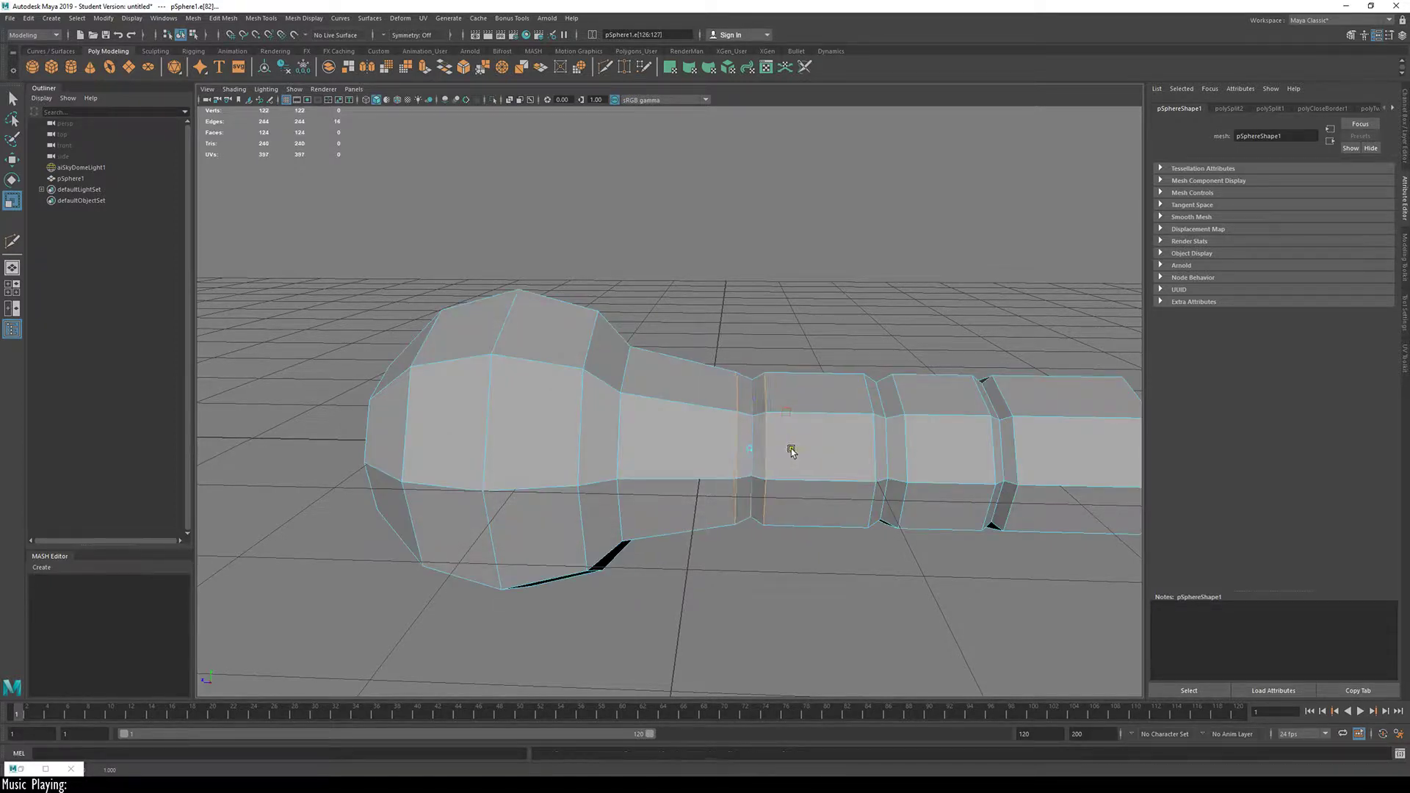
Step: Scale the two edge loops flanking the middle groove closer together along the shaft
{"action": "left_click", "coordinate": [876, 449]}
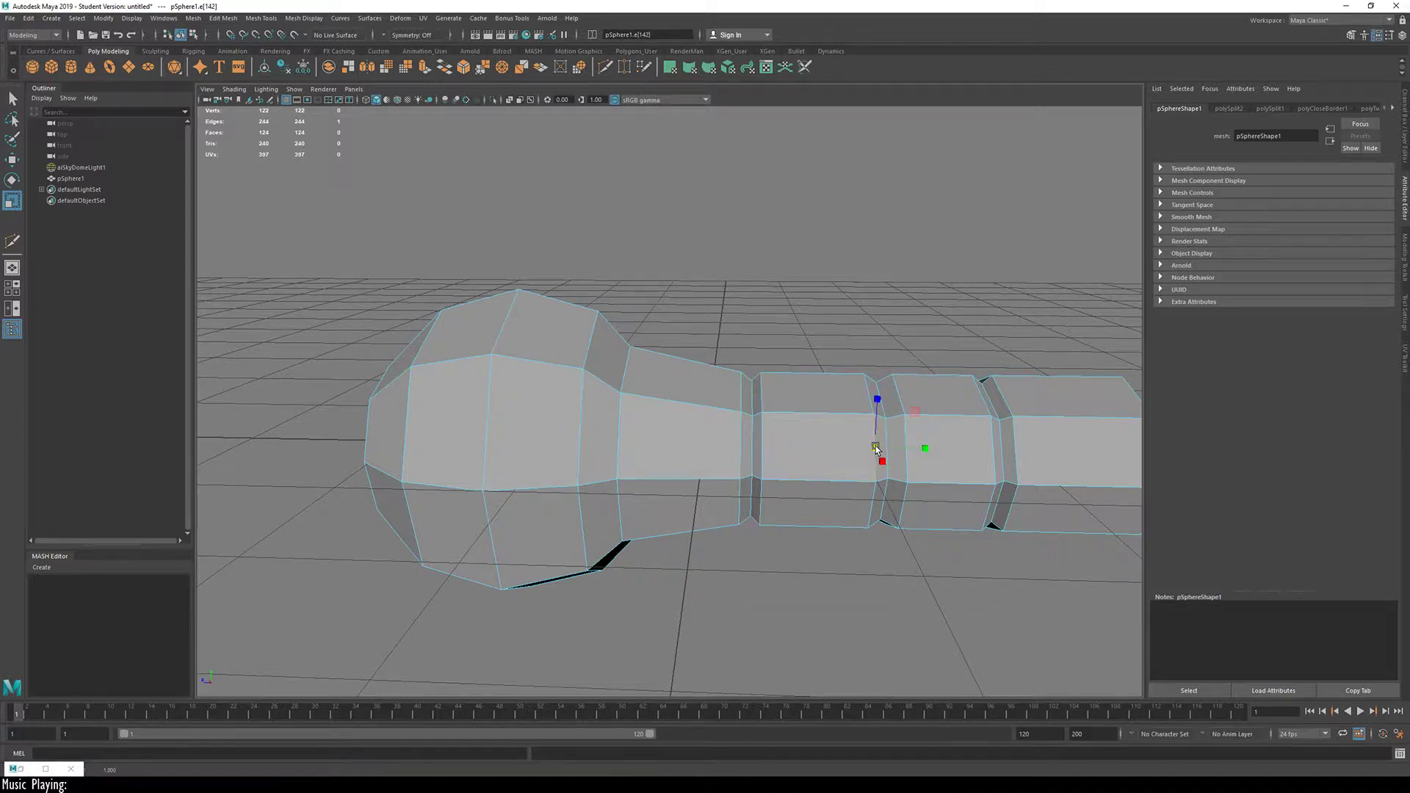
{"action": "double_click", "coordinate": [871, 403]}
{"action": "double_click", "coordinate": [902, 404], "text": "shift"}
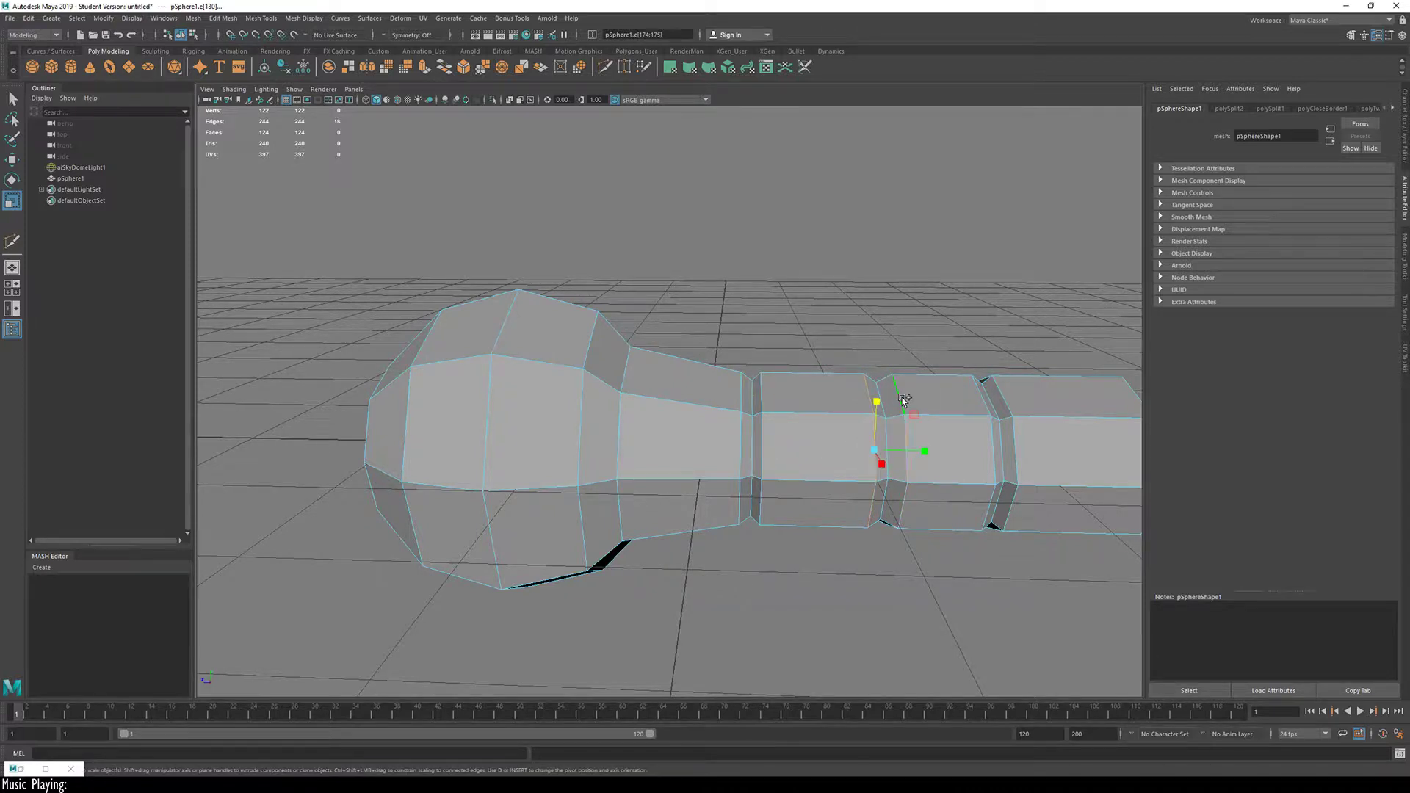
{"action": "left_click_drag", "start_coordinate": [908, 460], "coordinate": [907, 462], "text": "alt"}
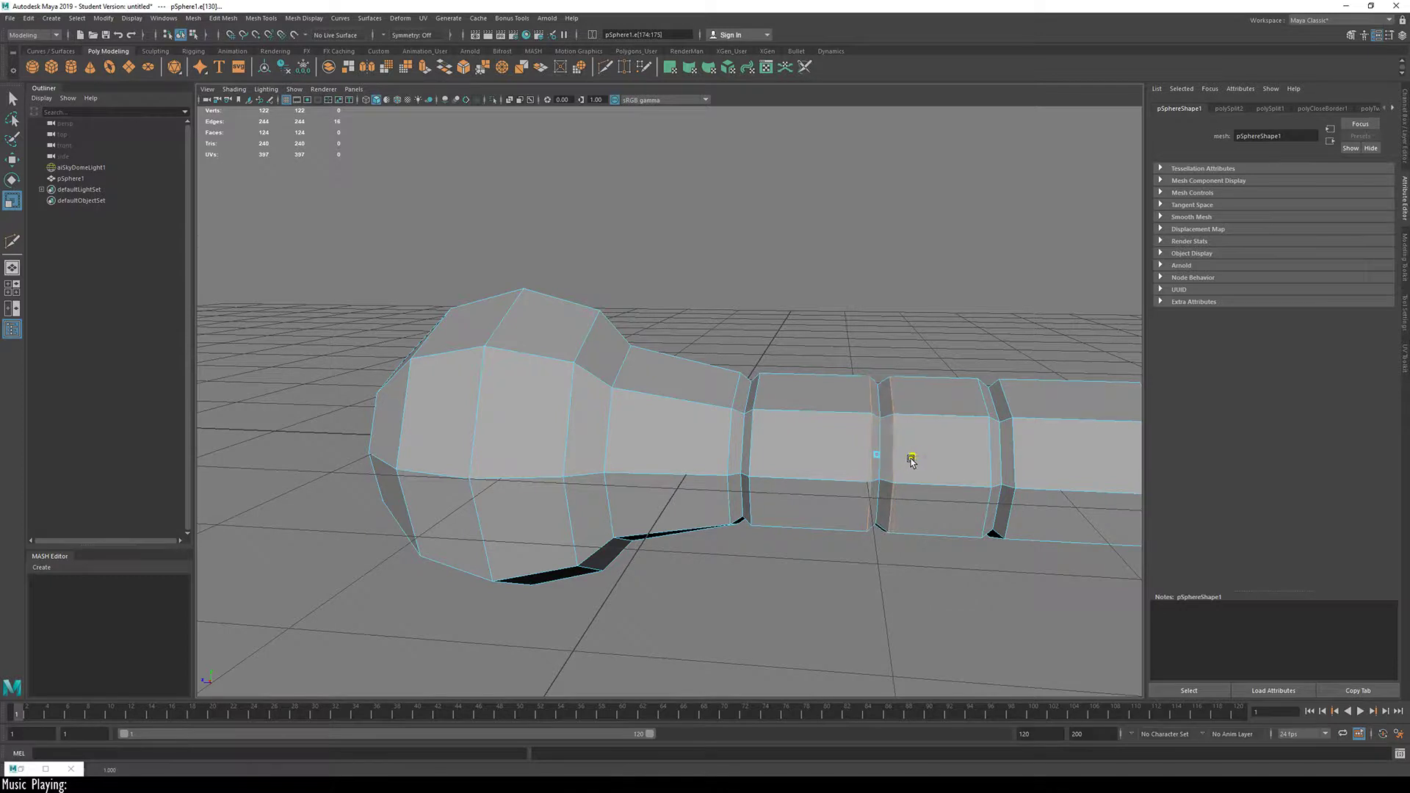
Step: Scale the two edge loops flanking the groove nearest the capped end closer together along the shaft
{"action": "middle_click_drag", "start_coordinate": [941, 439], "coordinate": [743, 440], "text": "alt"}
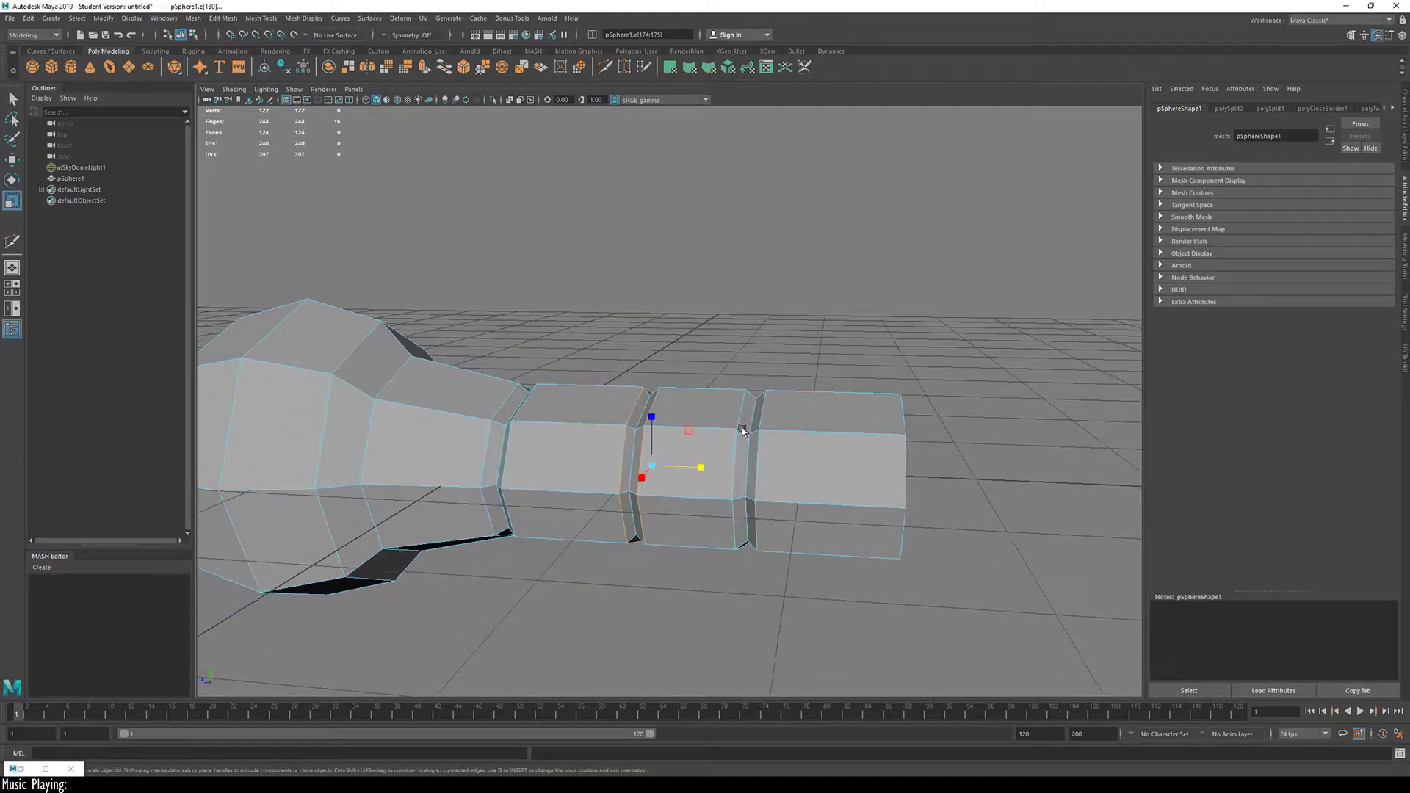
{"action": "double_click", "coordinate": [740, 417]}
{"action": "double_click", "coordinate": [763, 415], "text": "shift"}
{"action": "left_click_drag", "start_coordinate": [806, 470], "coordinate": [786, 466]}
Step: Try to move the head-side edge loop of the first groove along the shaft, and undo the attempt
{"action": "left_click_drag", "start_coordinate": [586, 453], "coordinate": [676, 453], "text": "alt"}
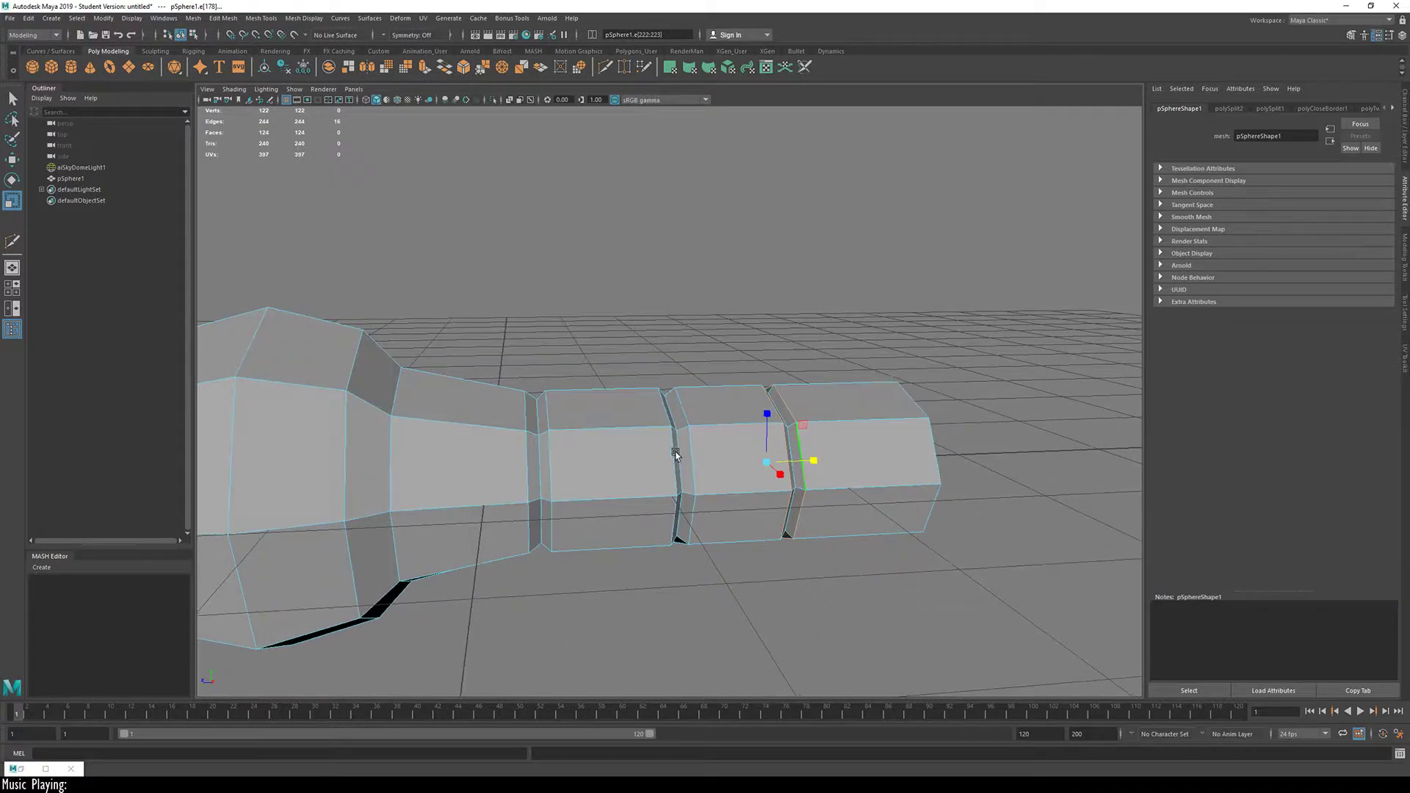
{"action": "double_click", "coordinate": [528, 421]}
{"action": "key", "text": "3"}
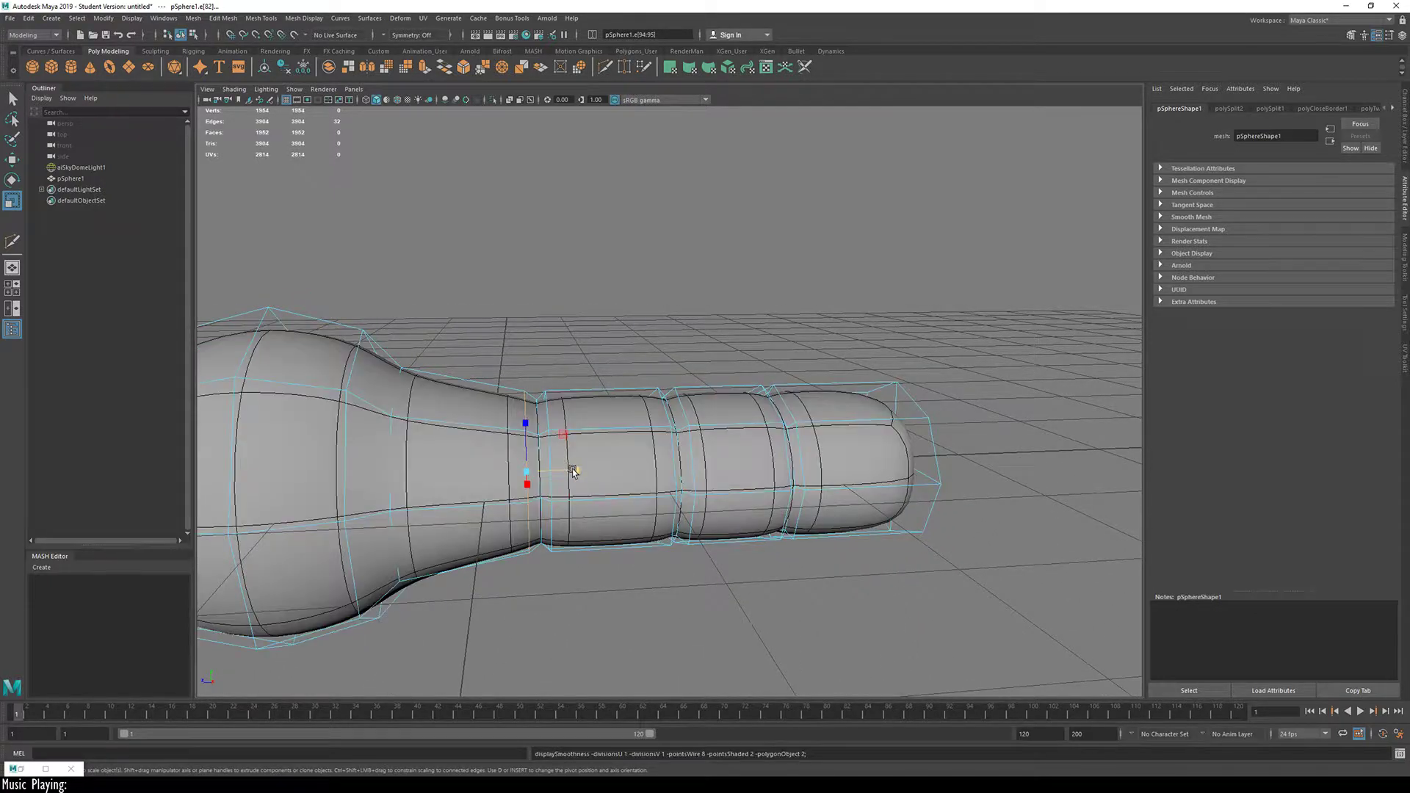
{"action": "key", "text": "w"}
{"action": "key", "text": "1"}
{"action": "left_click_drag", "start_coordinate": [527, 474], "coordinate": [504, 473]}
{"action": "double_click", "coordinate": [548, 454]}
{"action": "key", "text": "ctrl+z"}
{"action": "key", "text": "ctrl+z"}
{"action": "key", "text": "ctrl+z"}
{"action": "key", "text": "ctrl+z"}
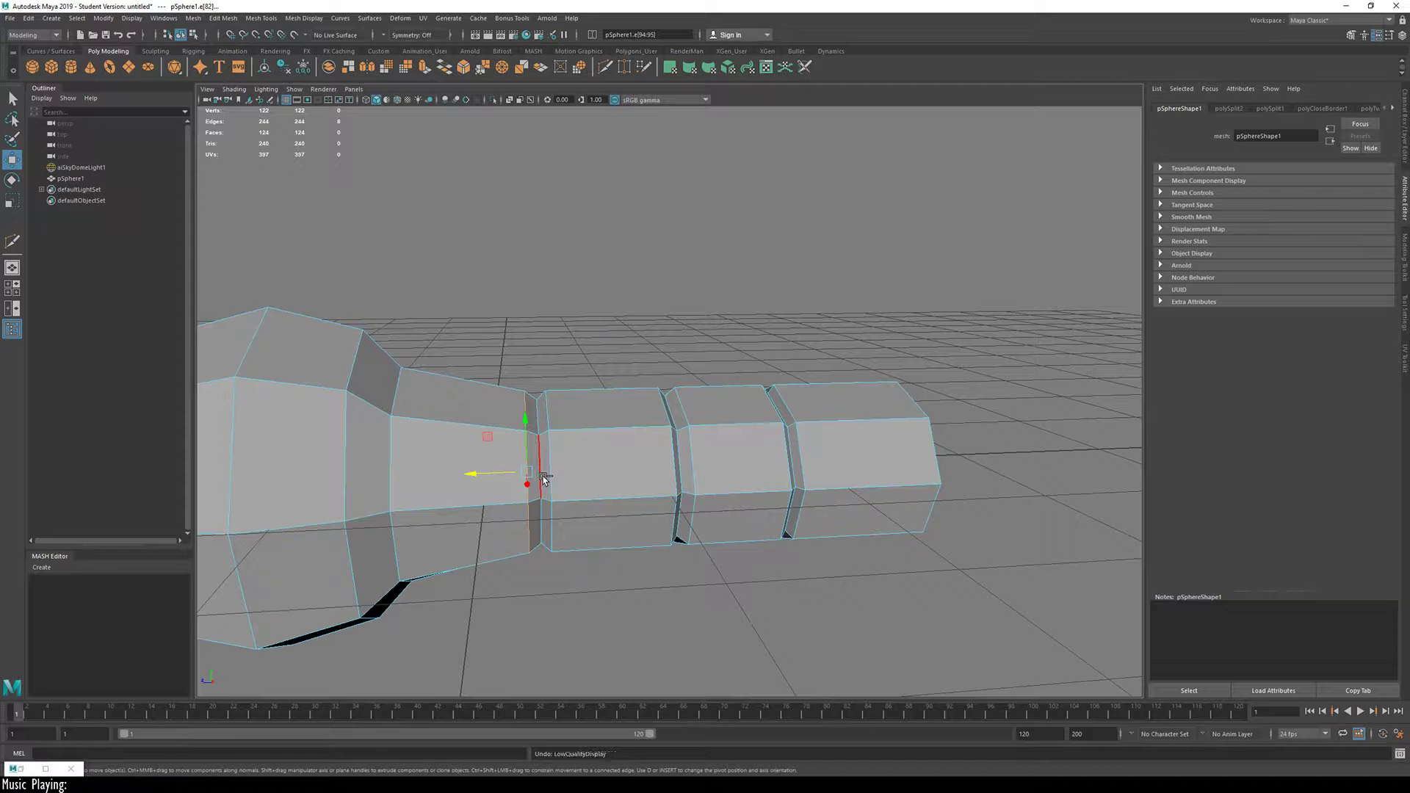
{"action": "key", "text": "ctrl+z"}
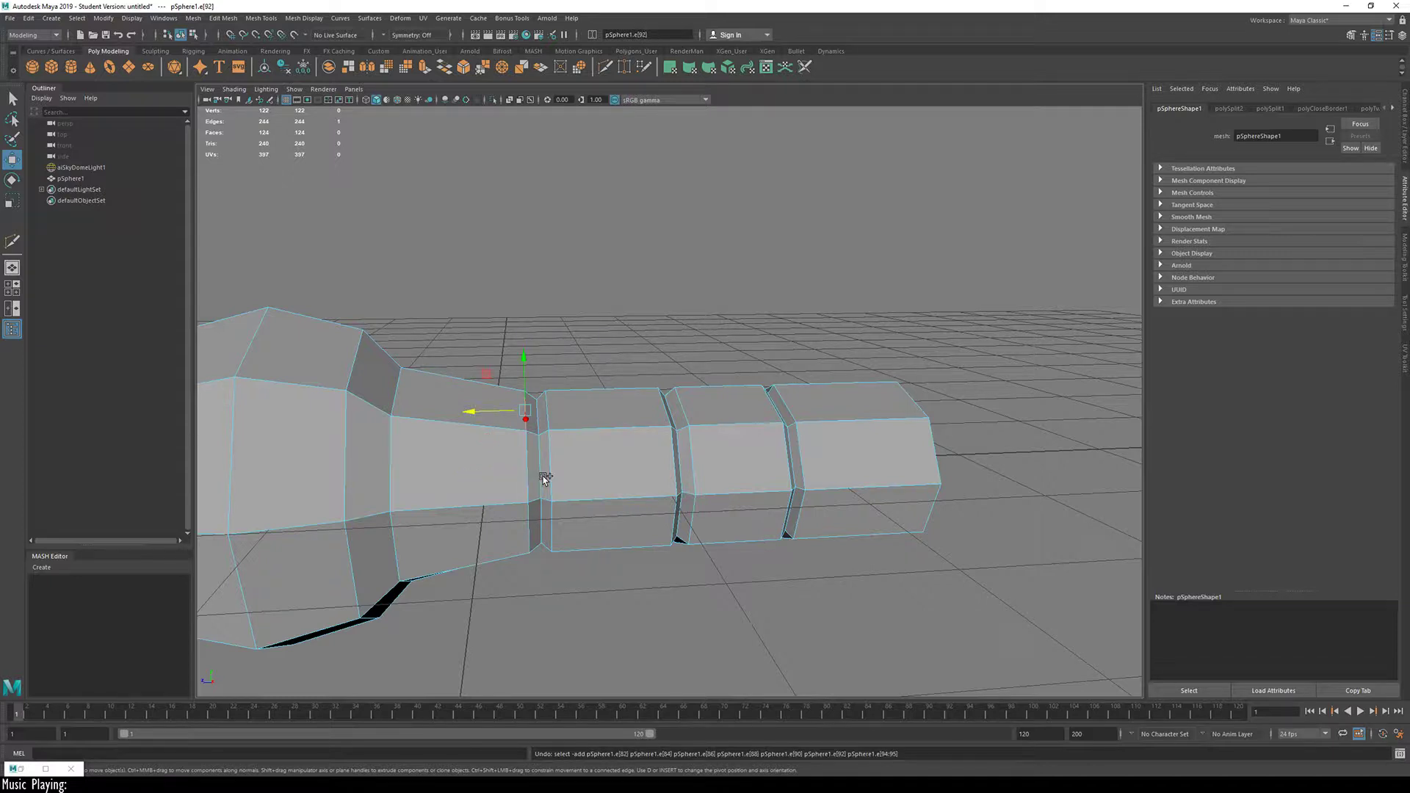
{"action": "key", "text": "ctrl+z"}
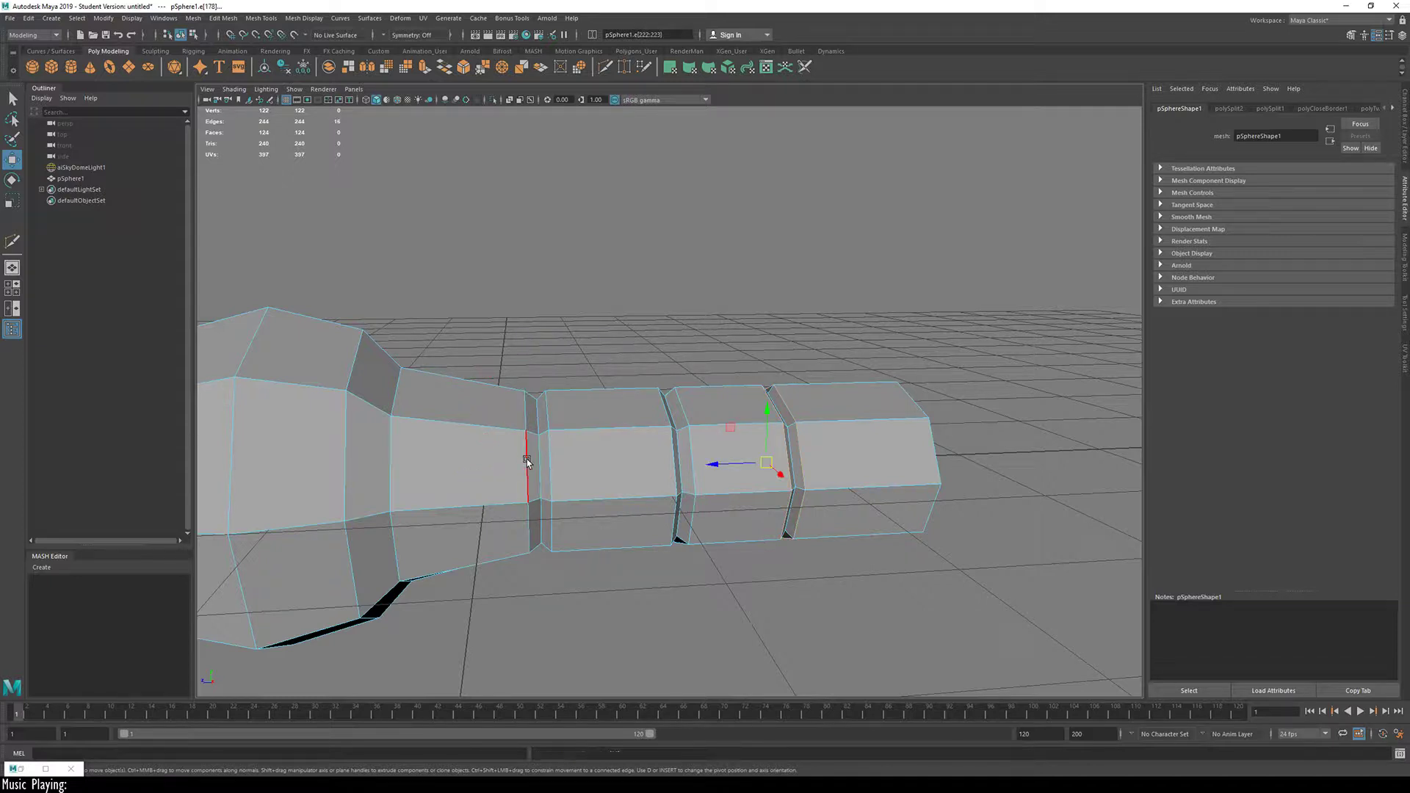
Step: Scale both edge loops flanking the first groove again to tighten it, and preview the mesh smoothed
{"action": "double_click", "coordinate": [518, 468]}
{"action": "key", "text": "r"}
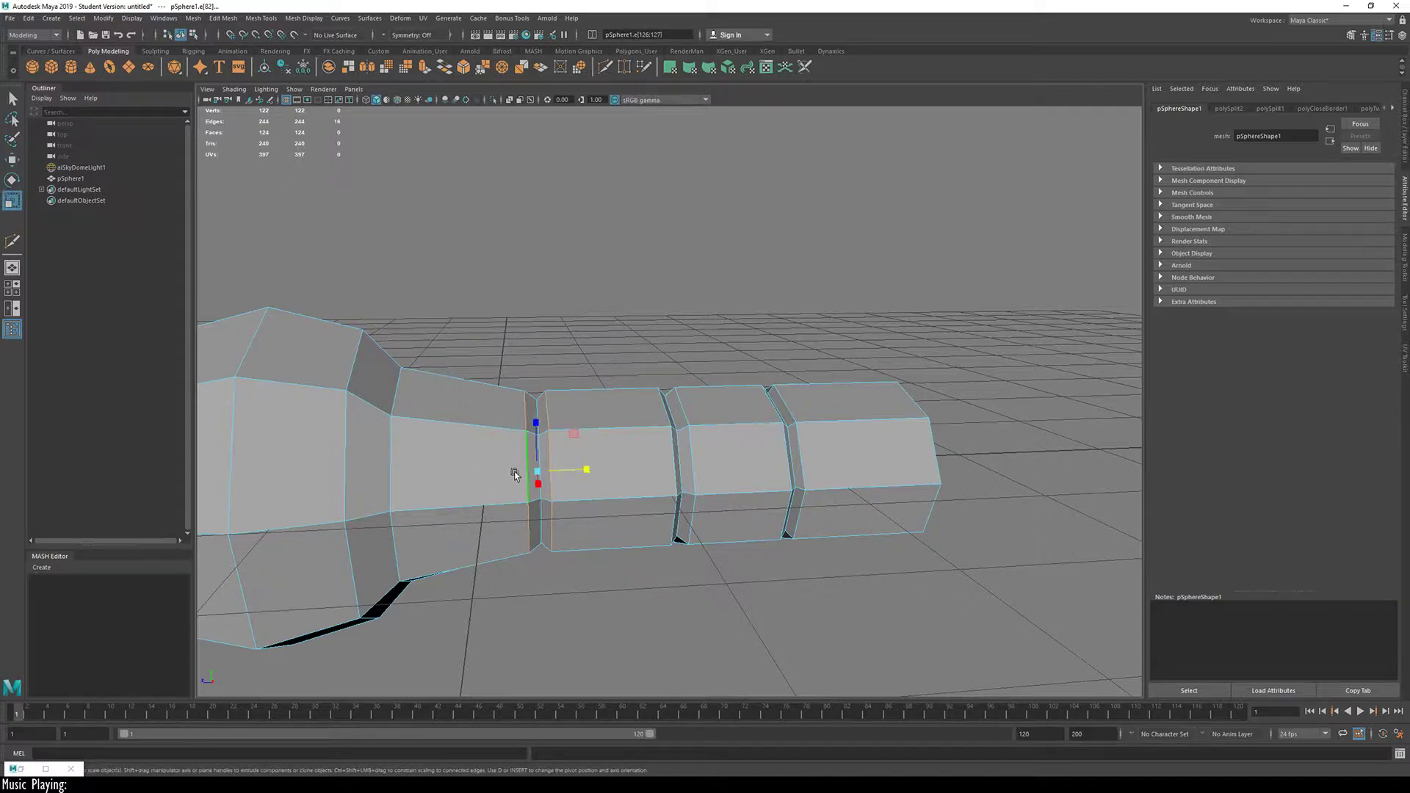
{"action": "left_click_drag", "start_coordinate": [587, 472], "coordinate": [546, 527]}
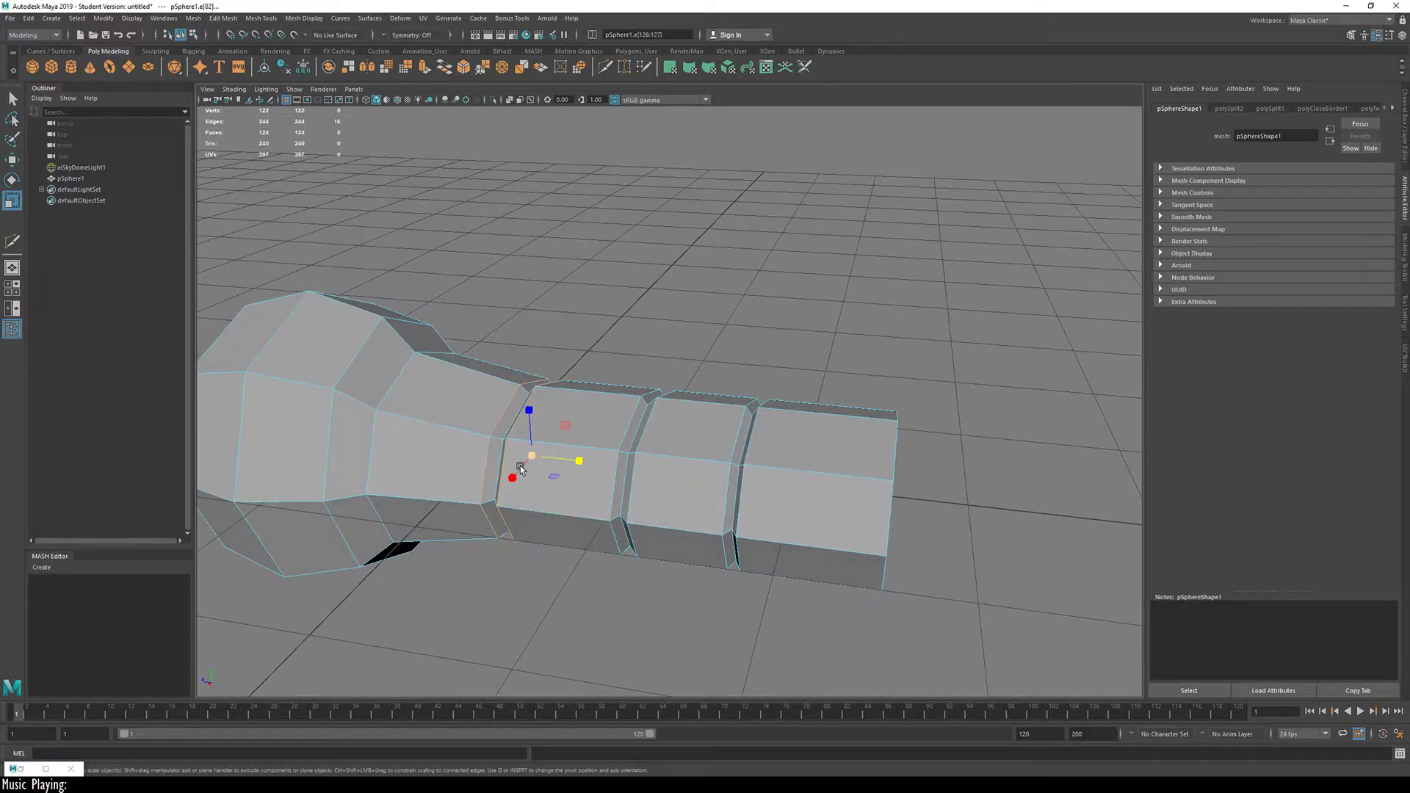
{"action": "key", "text": "3"}
{"action": "left_click", "coordinate": [650, 504]}
{"action": "scroll", "coordinate": [649, 504], "scroll_direction": "up", "scroll_amount": 1}
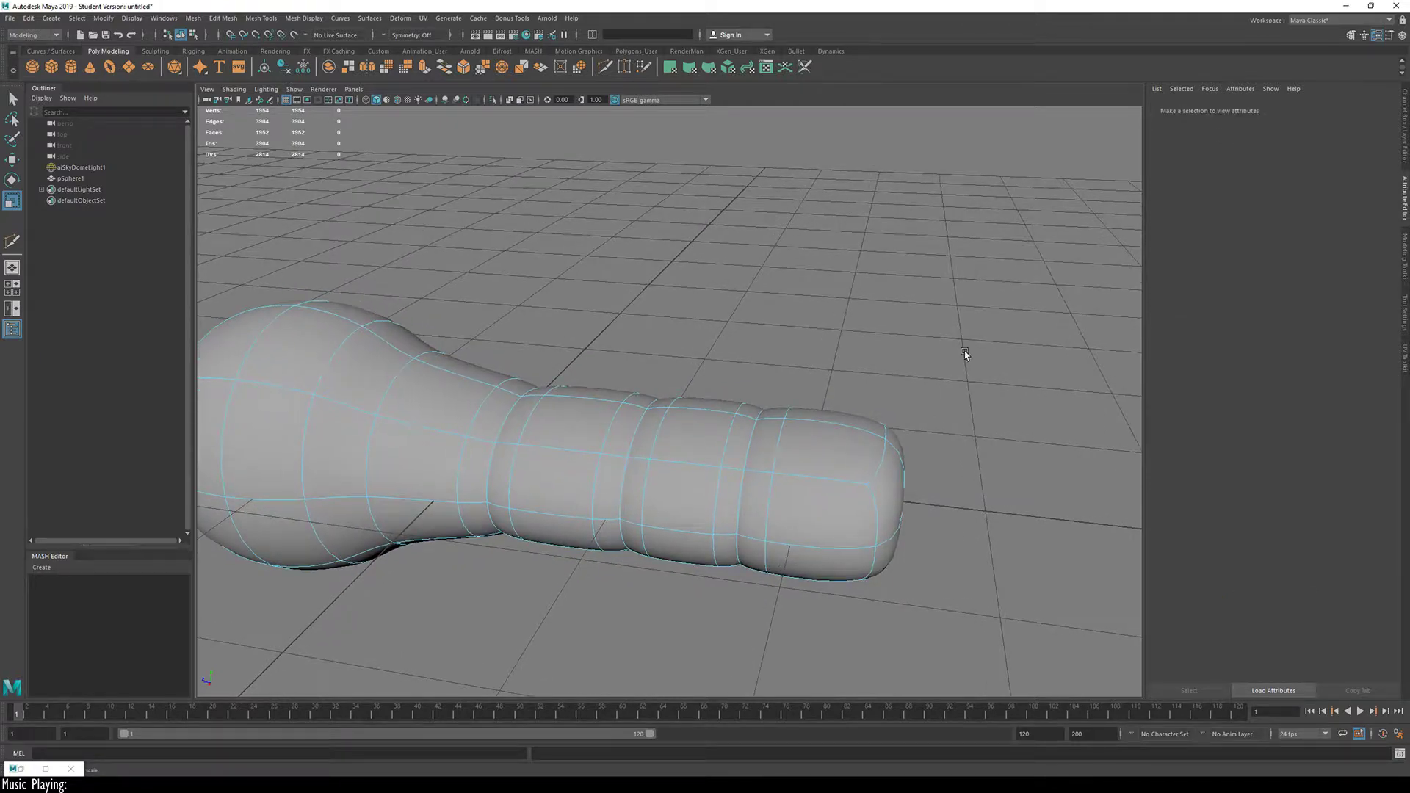
{"action": "left_click", "coordinate": [965, 351]}
{"action": "left_click_drag", "start_coordinate": [792, 551], "coordinate": [586, 476], "text": "alt"}
{"action": "left_click", "coordinate": [630, 475]}
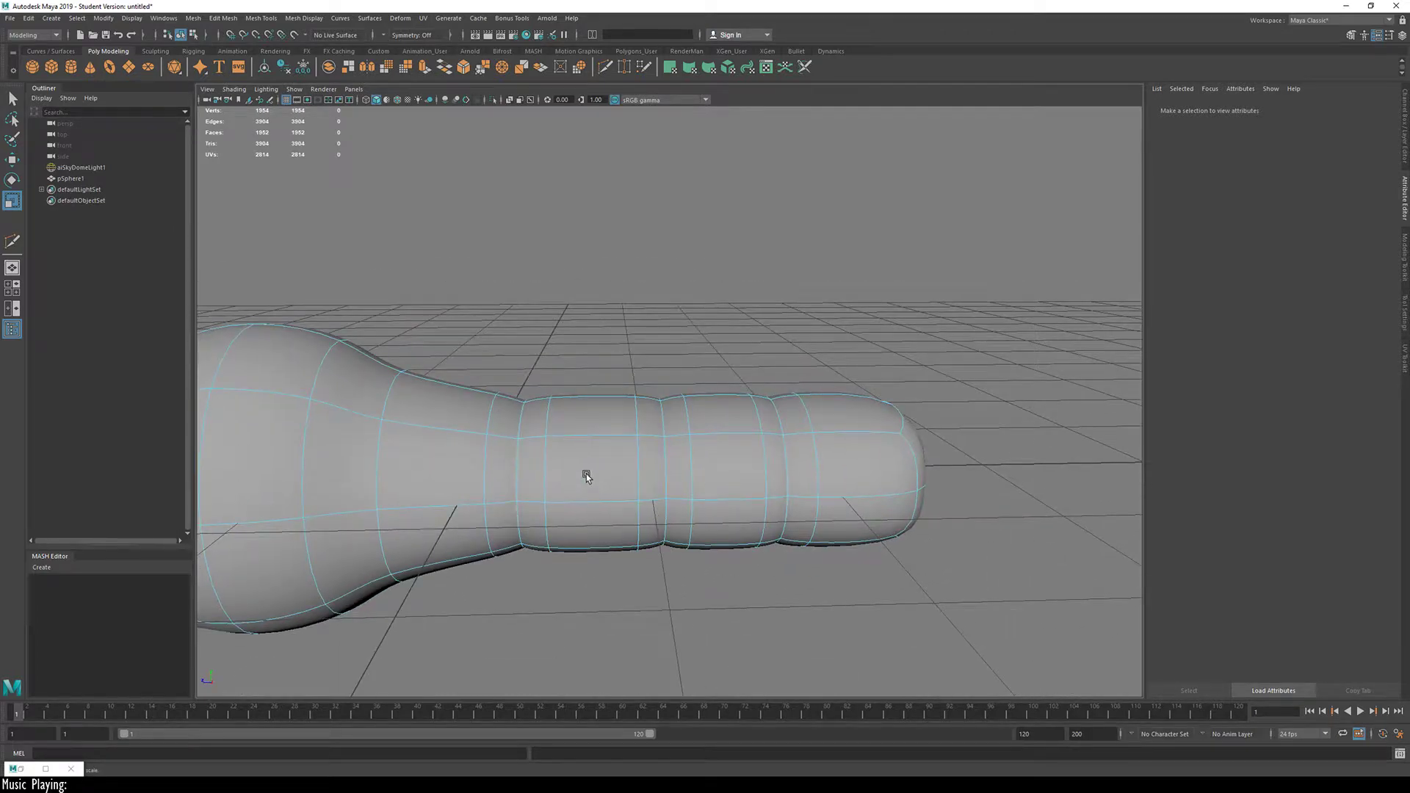
Step: Turn off smooth preview and insert an edge loop around each of the three shaft sections with Multi-Cut
{"action": "key", "text": "1"}
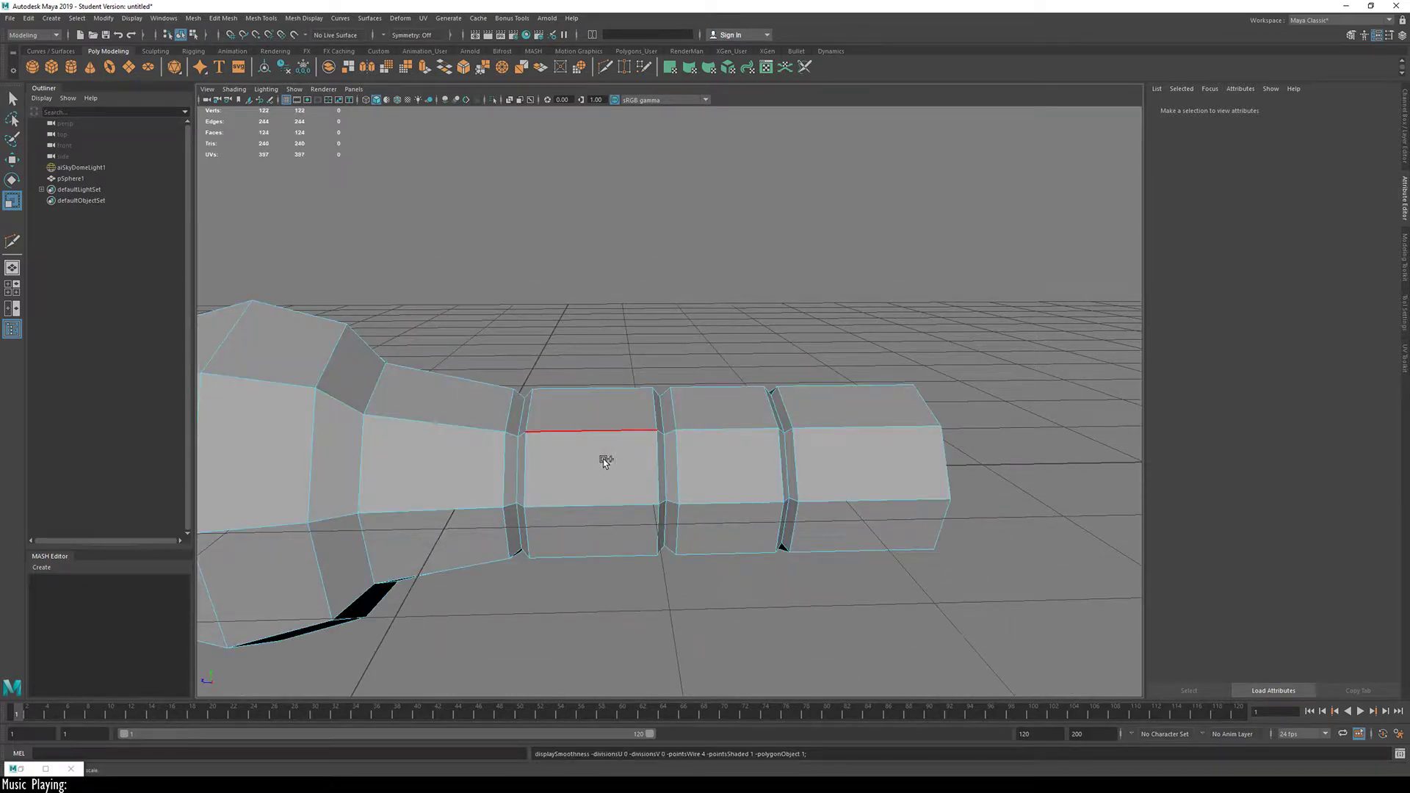
{"action": "key", "text": "ctrl+shift+x"}
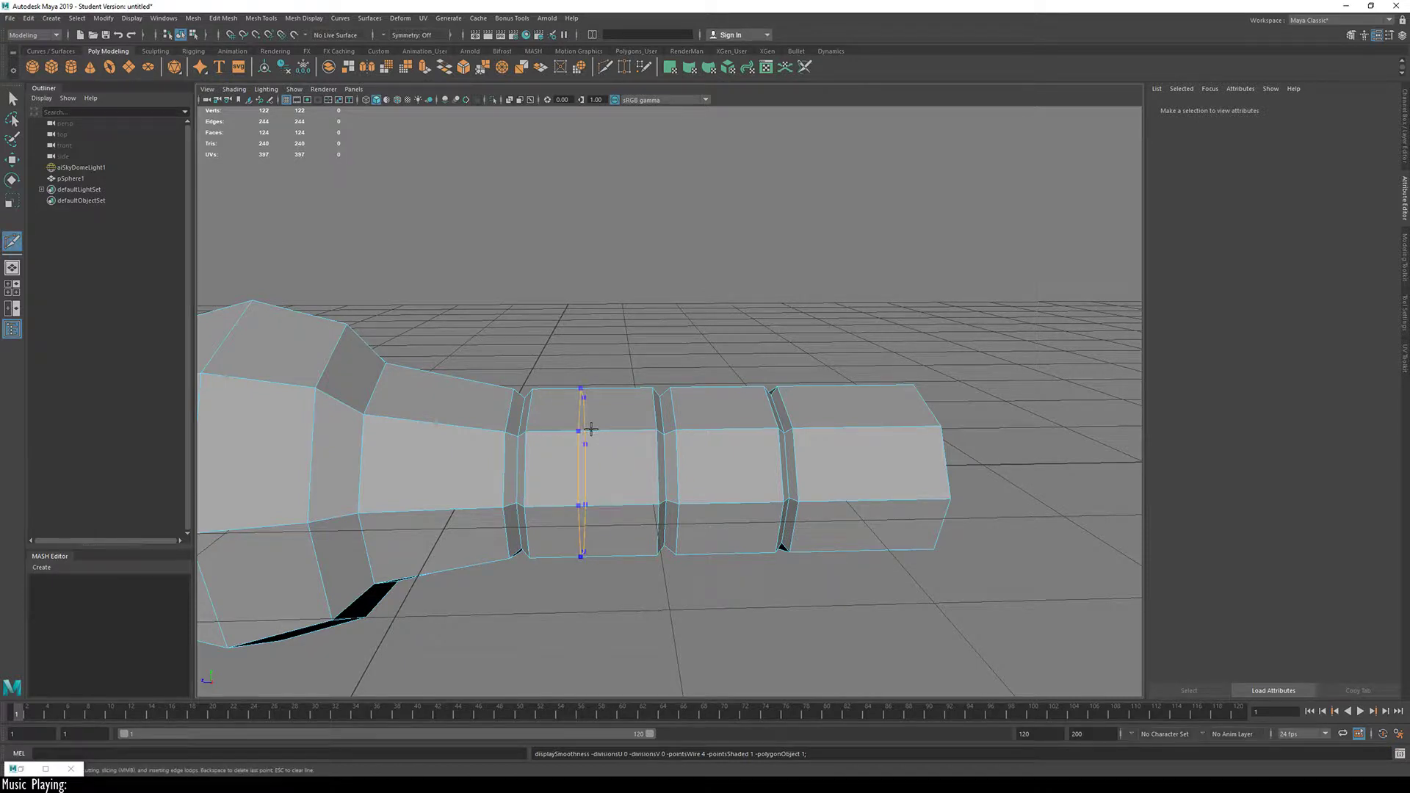
{"action": "left_click", "coordinate": [593, 434], "text": "ctrl"}
{"action": "left_click", "coordinate": [724, 455], "text": "ctrl"}
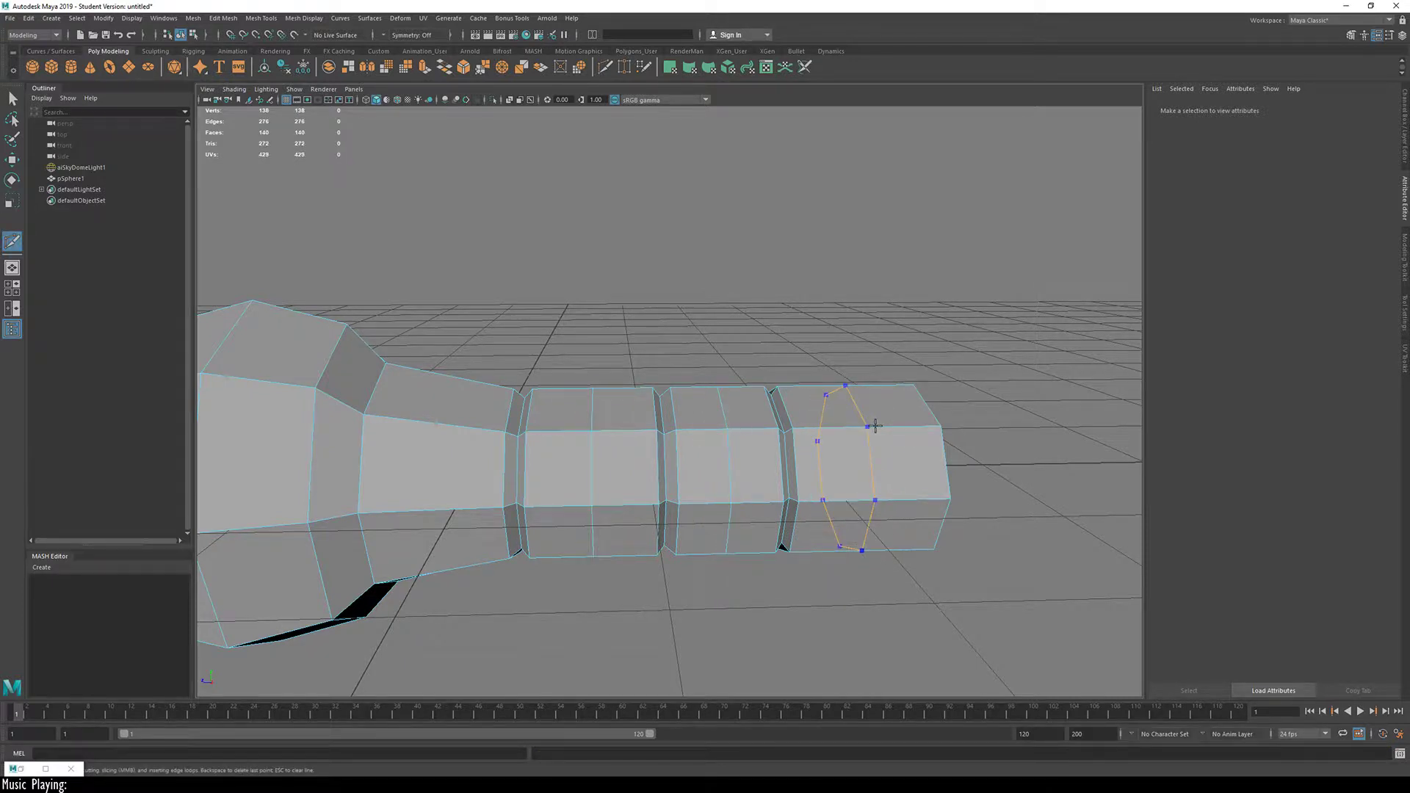
{"action": "left_click", "coordinate": [869, 427], "text": "ctrl"}
Step: Scale the three new edge loops outward around the shaft to make the sections bulge, and preview the mesh smoothed
{"action": "left_click_drag", "start_coordinate": [870, 427], "coordinate": [607, 507], "text": "alt"}
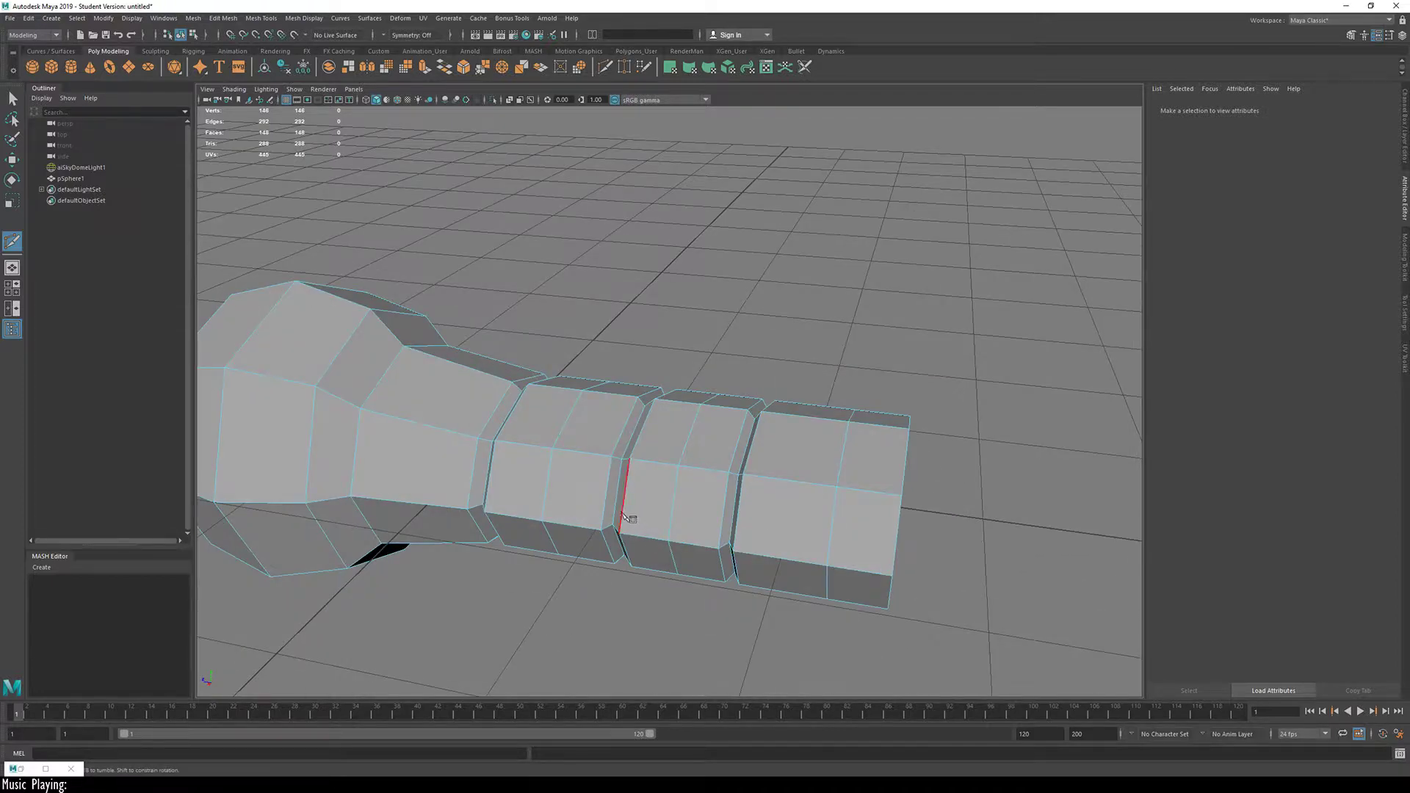
{"action": "key", "text": "w"}
{"action": "double_click", "coordinate": [566, 420]}
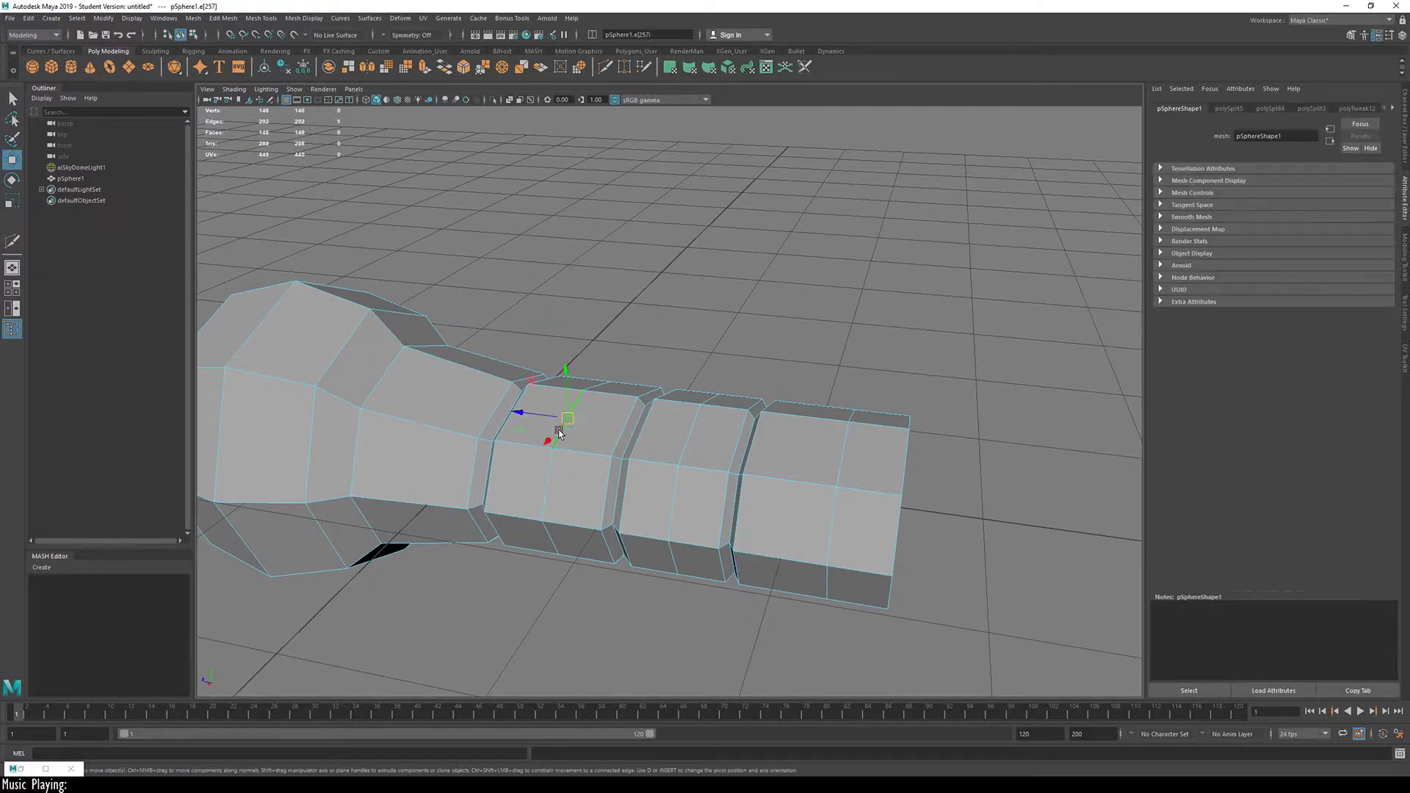
{"action": "double_click", "coordinate": [691, 435], "text": "shift"}
{"action": "double_click", "coordinate": [838, 457], "text": "shift"}
{"action": "left_click_drag", "start_coordinate": [756, 494], "coordinate": [584, 476], "text": "alt"}
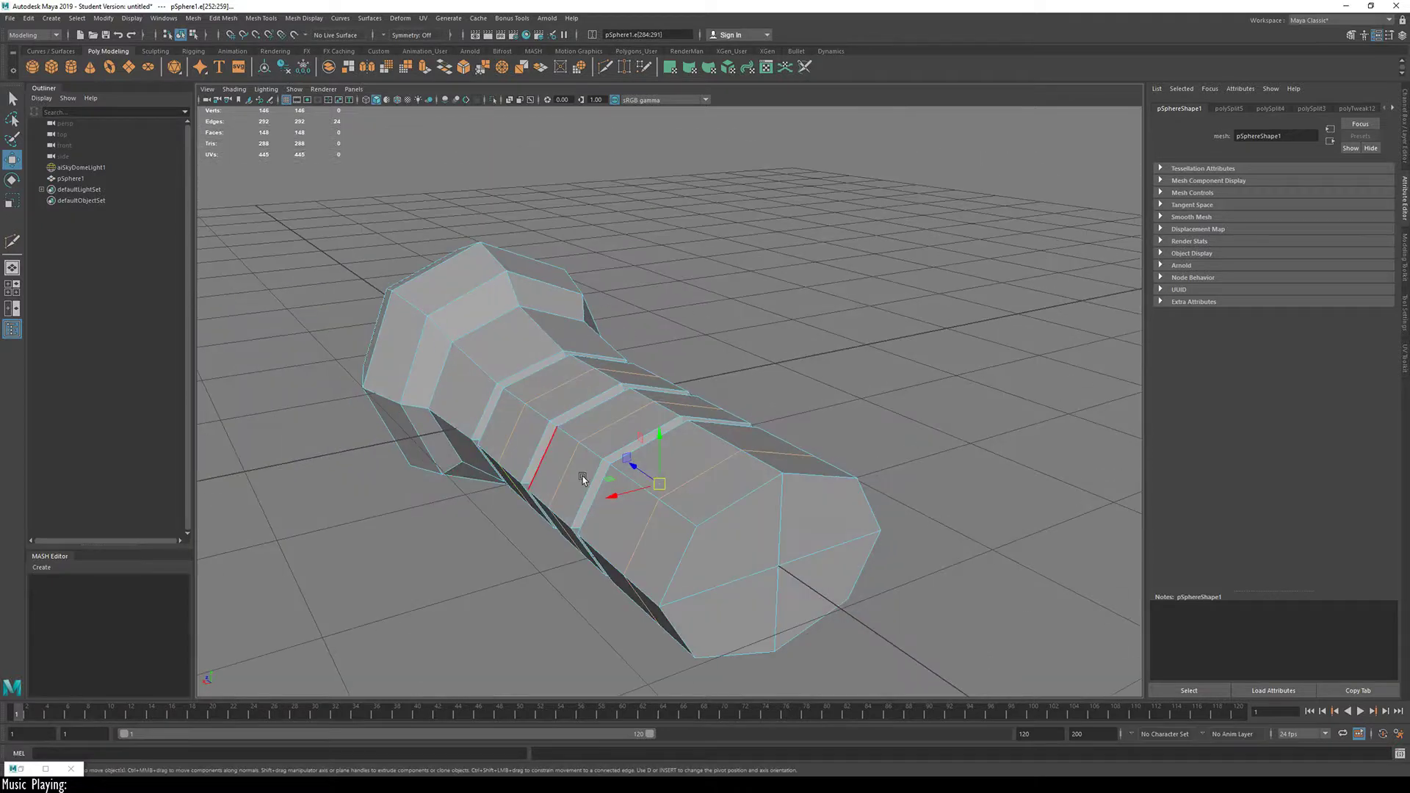
{"action": "key", "text": "r"}
{"action": "left_click_drag", "start_coordinate": [666, 487], "coordinate": [559, 508]}
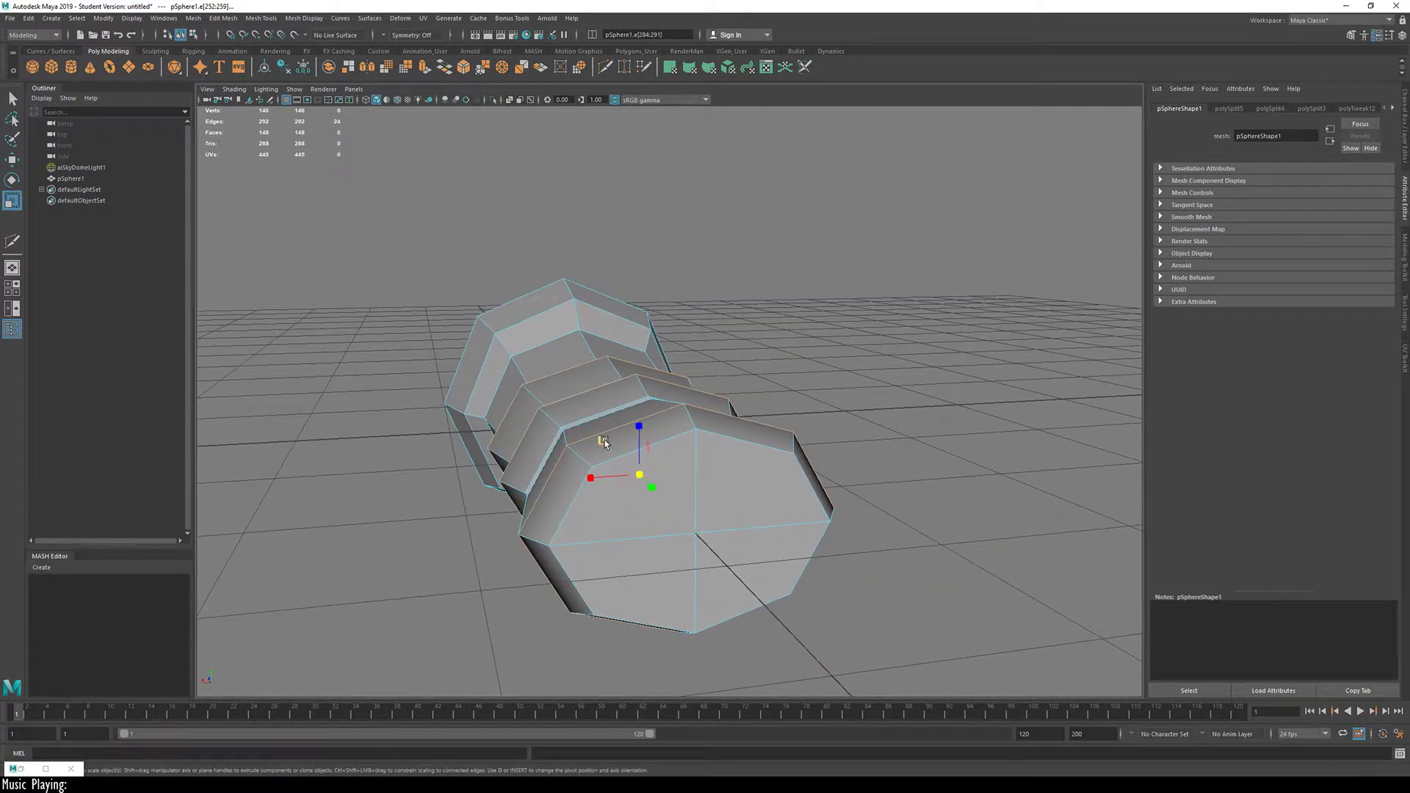
{"action": "left_click_drag", "start_coordinate": [600, 443], "coordinate": [551, 507]}
{"action": "key", "text": "3"}
{"action": "left_click_drag", "start_coordinate": [641, 446], "coordinate": [604, 501]}
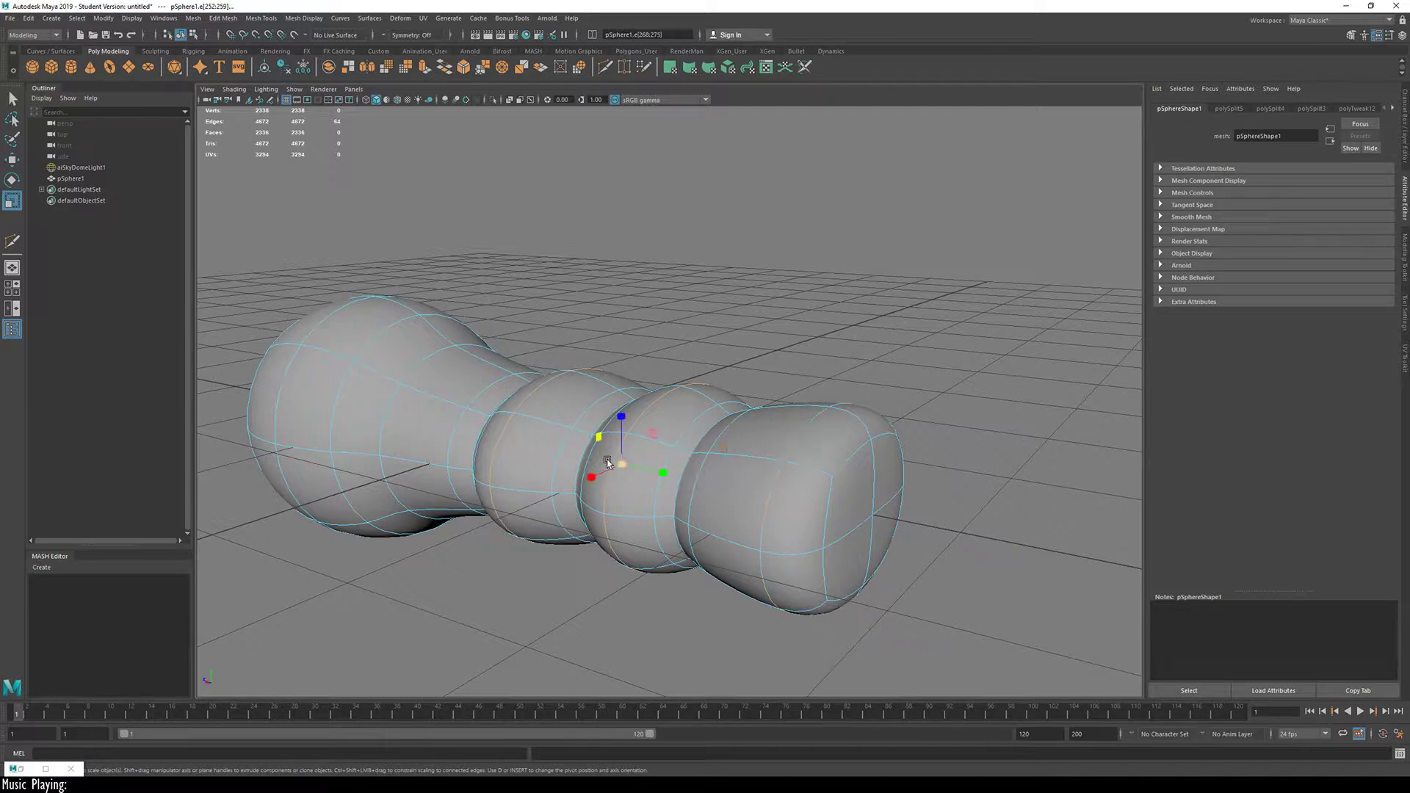
{"action": "left_click_drag", "start_coordinate": [597, 443], "coordinate": [519, 425], "text": "alt"}
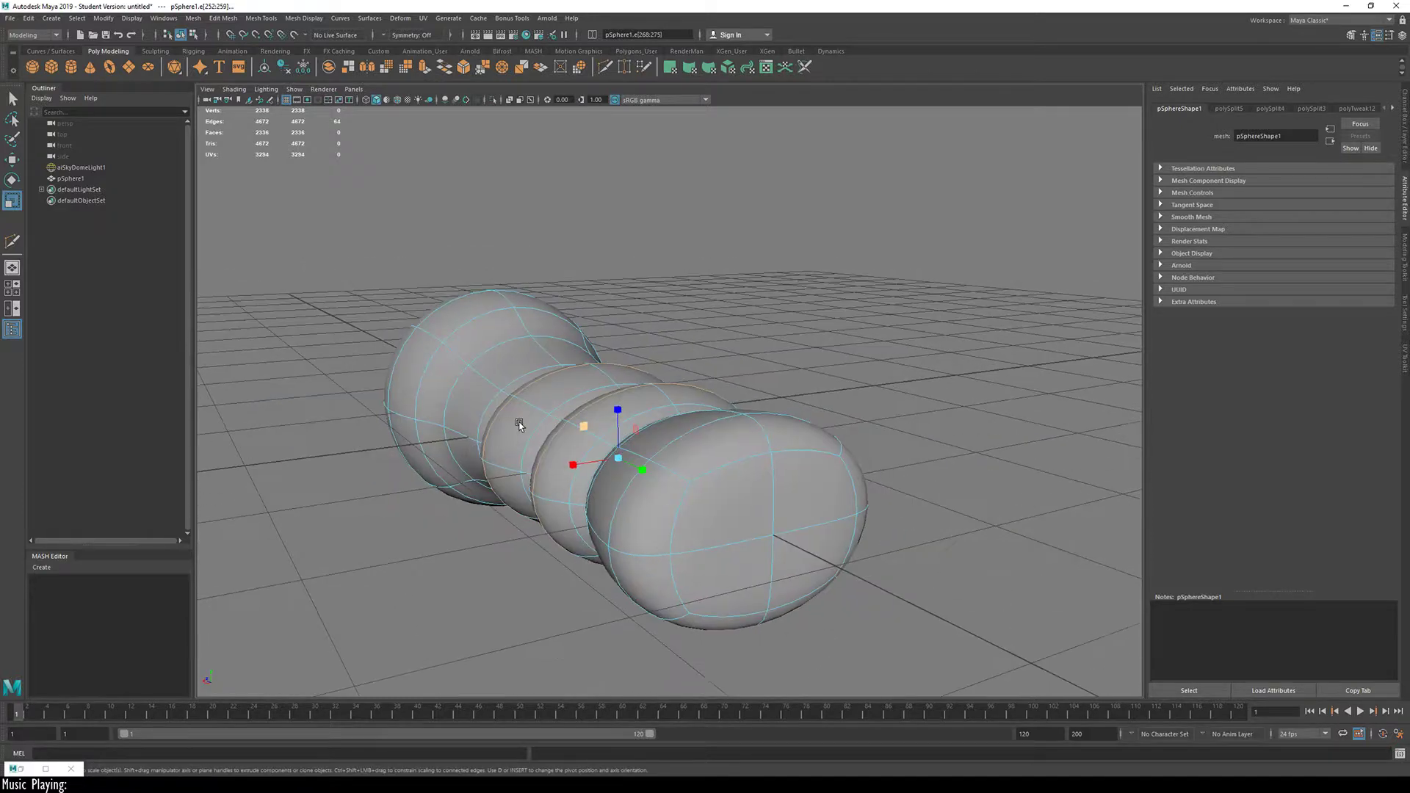
Step: Scale the bulge edge loops of the first and second shaft sections further outward, and turn off smooth preview
{"action": "left_click", "coordinate": [808, 353]}
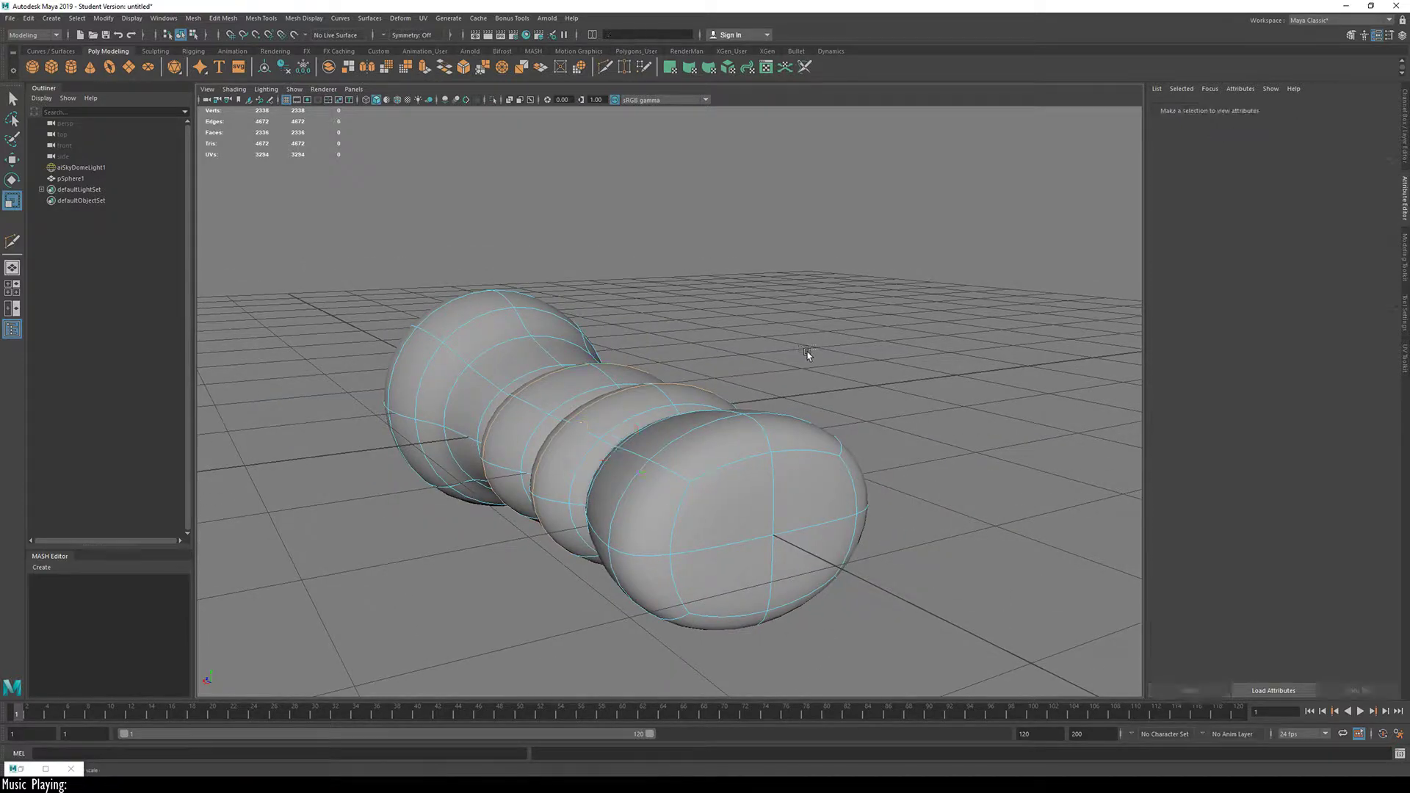
{"action": "double_click", "coordinate": [671, 431]}
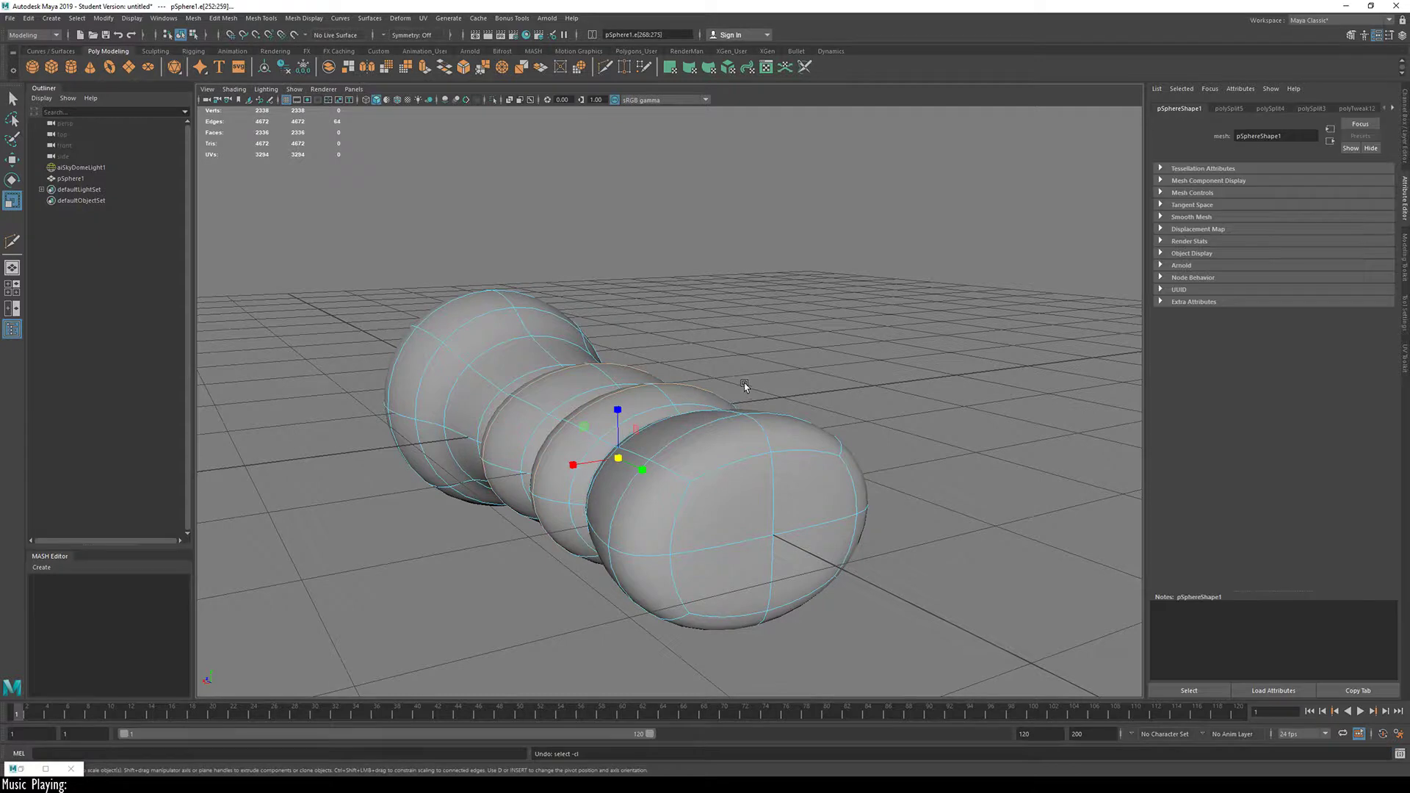
{"action": "left_click_drag", "start_coordinate": [585, 429], "coordinate": [523, 428]}
{"action": "double_click", "coordinate": [609, 393], "text": "ctrl"}
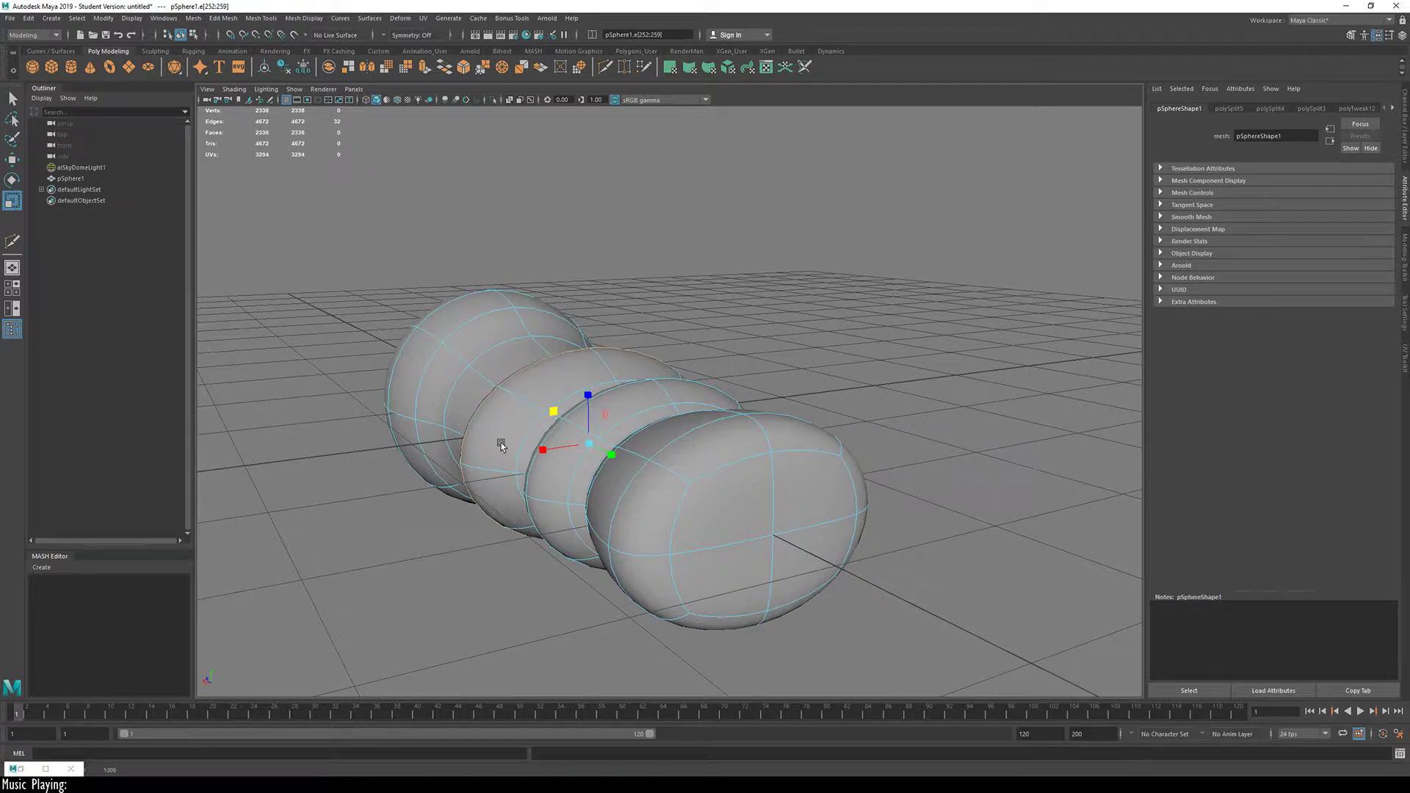
{"action": "key", "text": "1"}
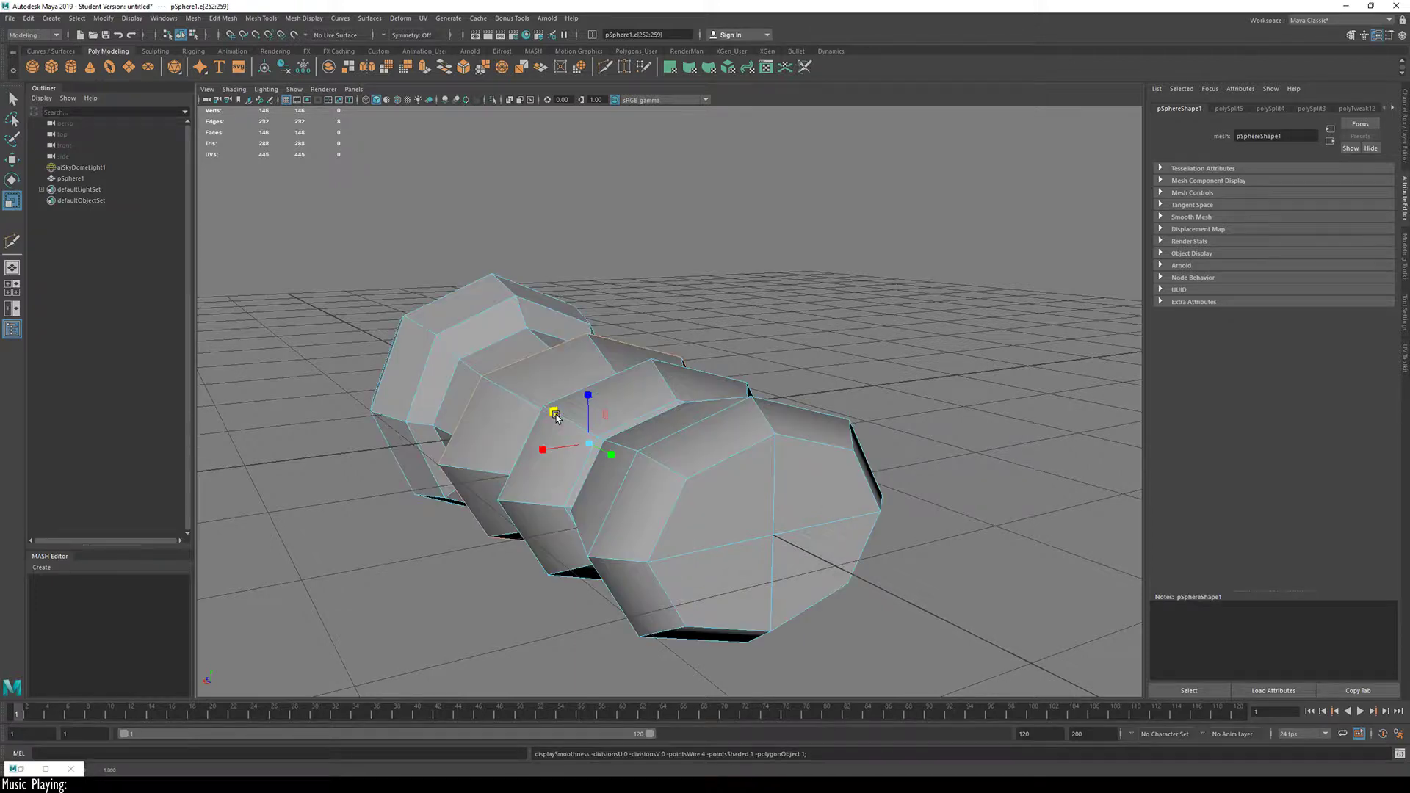
Step: Select both section bulge loops again, scale them slightly inward together, and preview the mesh smoothed
{"action": "left_click_drag", "start_coordinate": [556, 465], "coordinate": [533, 439], "text": "alt"}
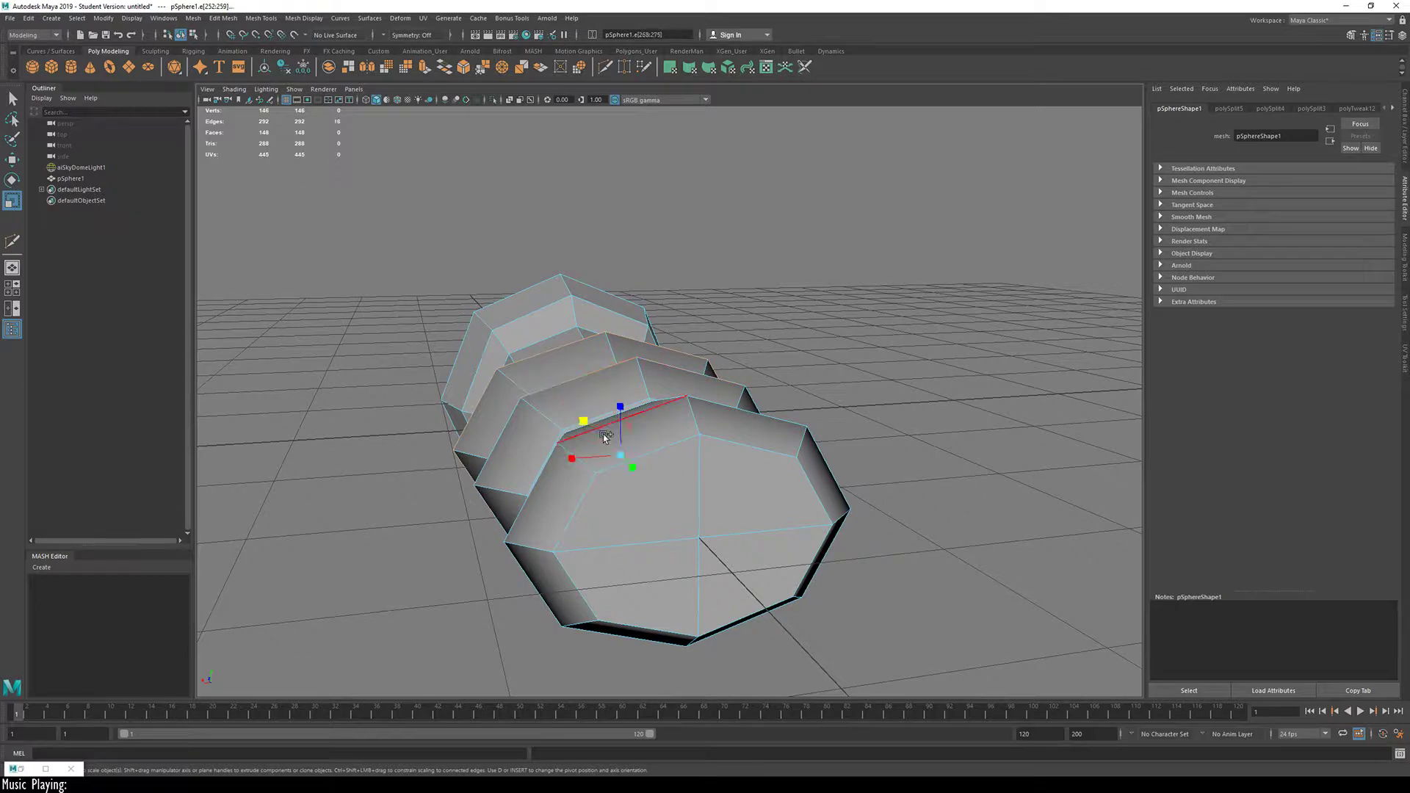
{"action": "double_click", "coordinate": [696, 410], "text": "shift"}
{"action": "left_click_drag", "start_coordinate": [602, 442], "coordinate": [610, 447]}
{"action": "key", "text": "3"}
{"action": "left_click", "coordinate": [747, 372]}
Step: Select the edge loop around the widest part of the head and turn on Soft Selection
{"action": "left_click_drag", "start_coordinate": [711, 380], "coordinate": [614, 514], "text": "alt"}
{"action": "double_click", "coordinate": [606, 454]}
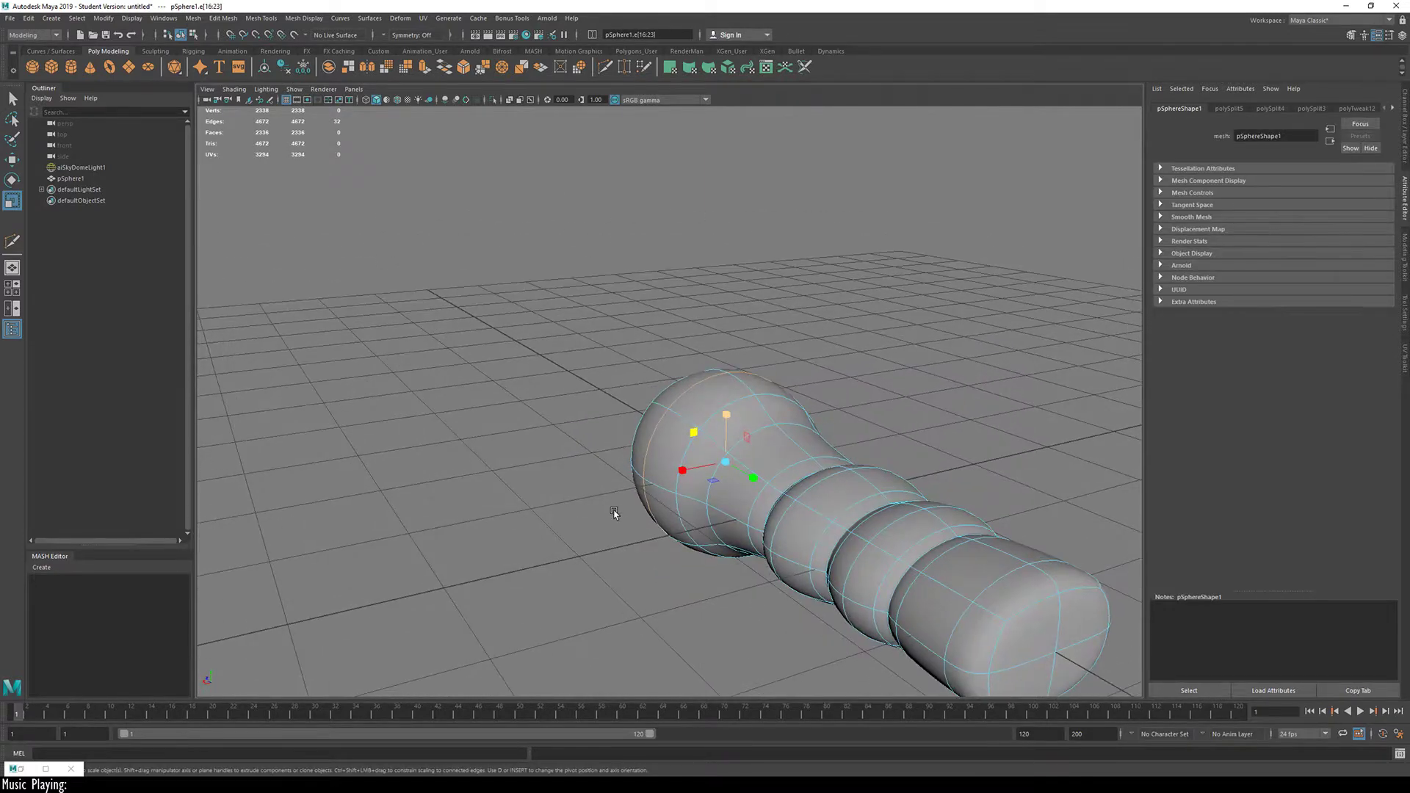
{"action": "left_click", "coordinate": [1404, 139]}
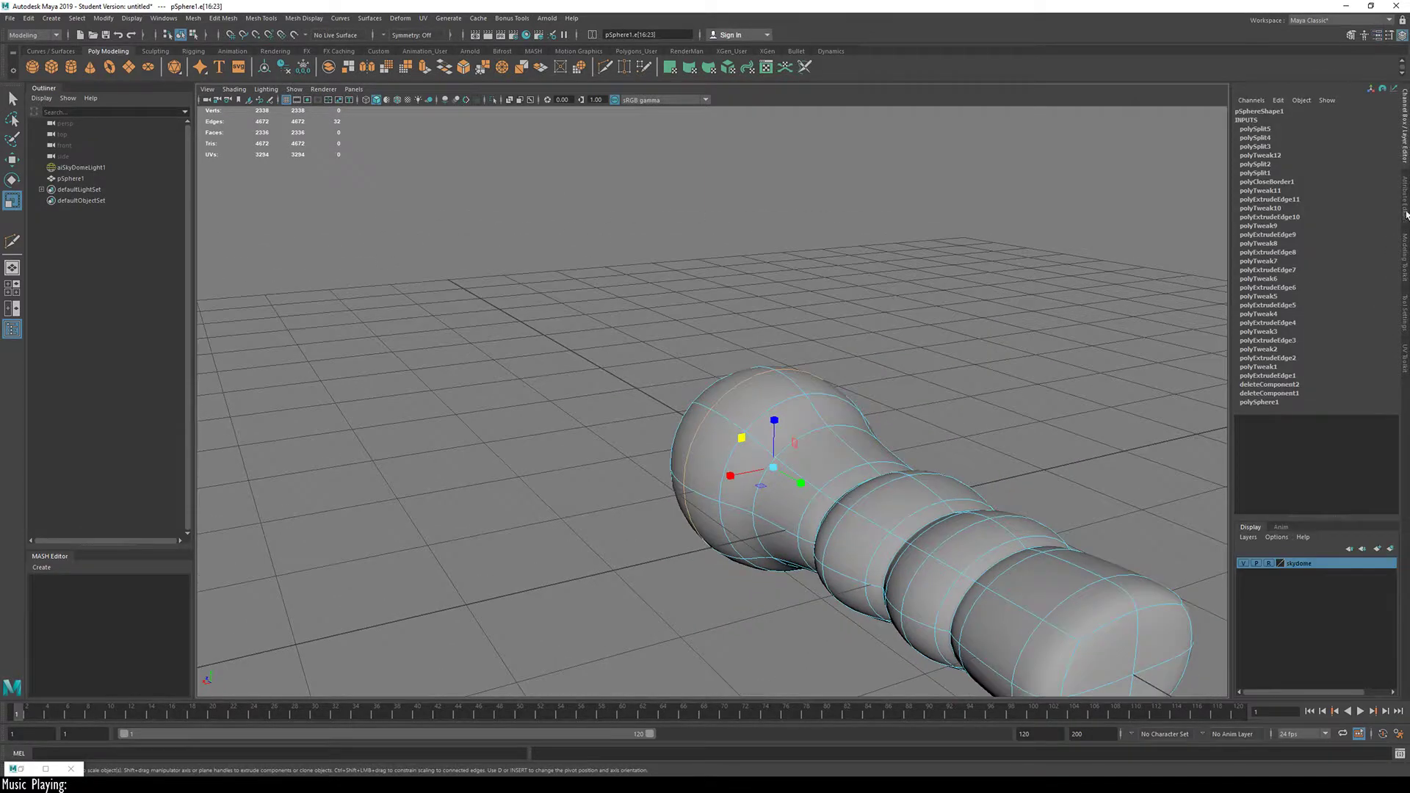
{"action": "left_click", "coordinate": [1404, 257]}
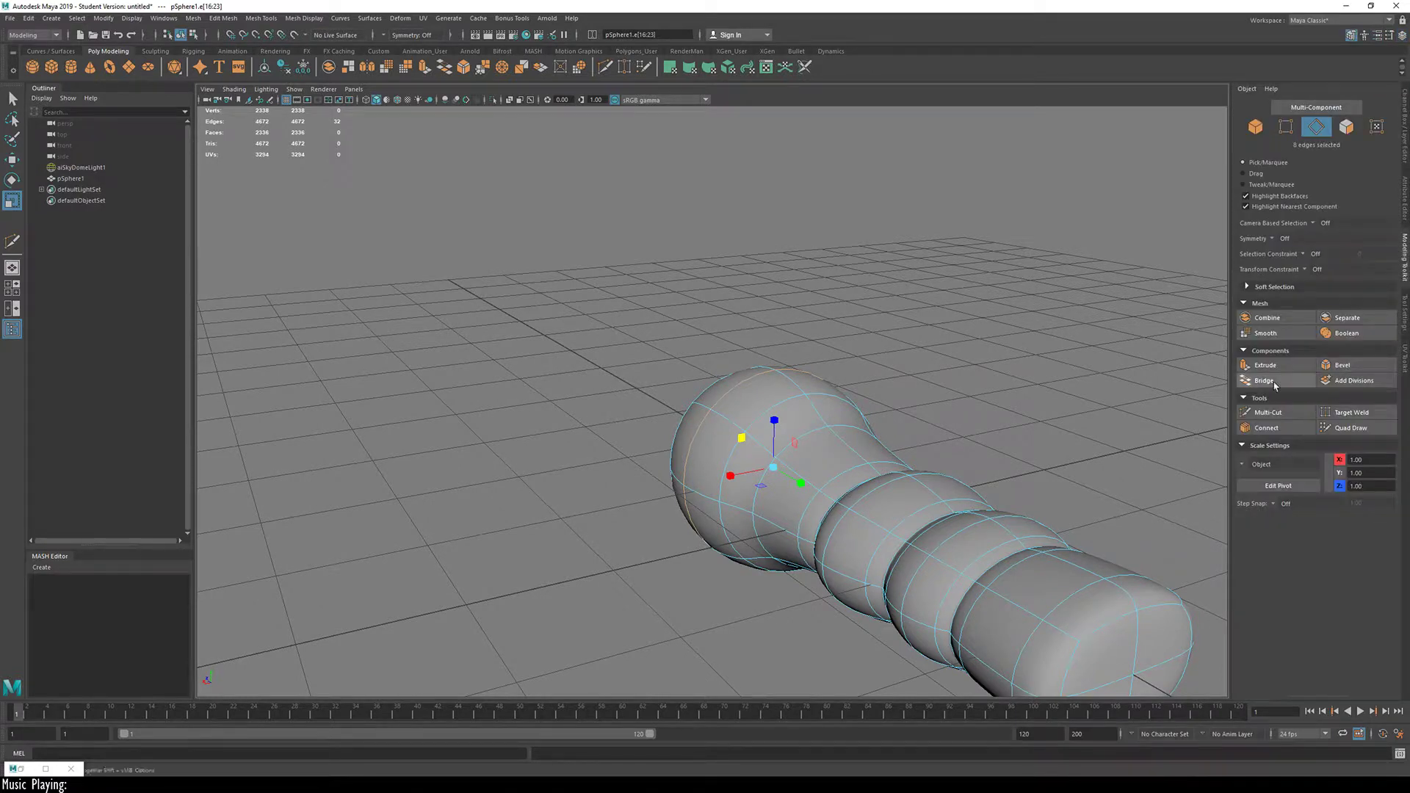
{"action": "left_click", "coordinate": [1278, 287]}
{"action": "left_click", "coordinate": [1288, 301]}
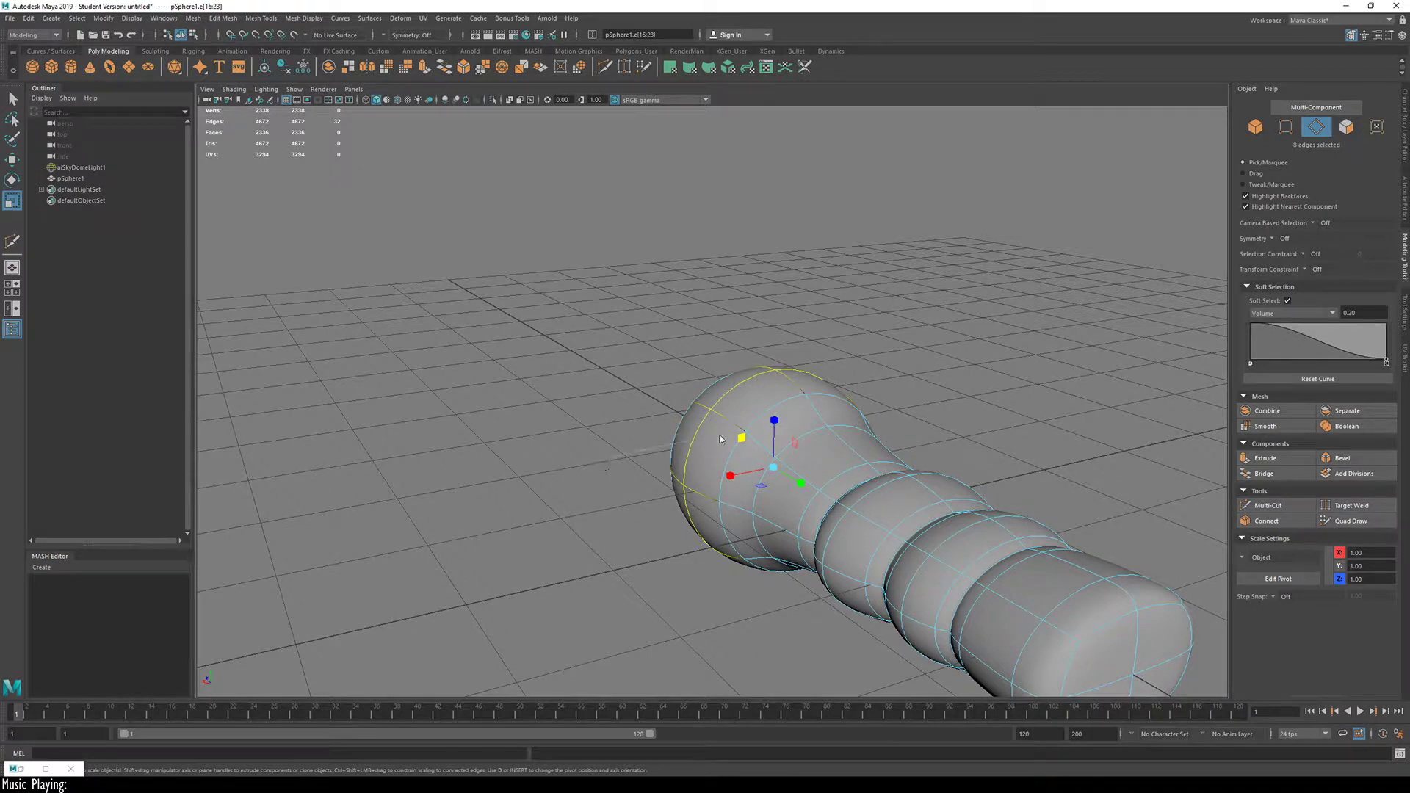
Step: Widen the soft selection falloff to 1.15, reshape the head by scaling its edge loop, and turn Soft Selection off
{"action": "right_click_drag", "start_coordinate": [720, 438], "coordinate": [694, 441]}
{"action": "key", "text": "b"}
{"action": "left_click_drag", "start_coordinate": [609, 438], "coordinate": [774, 445]}
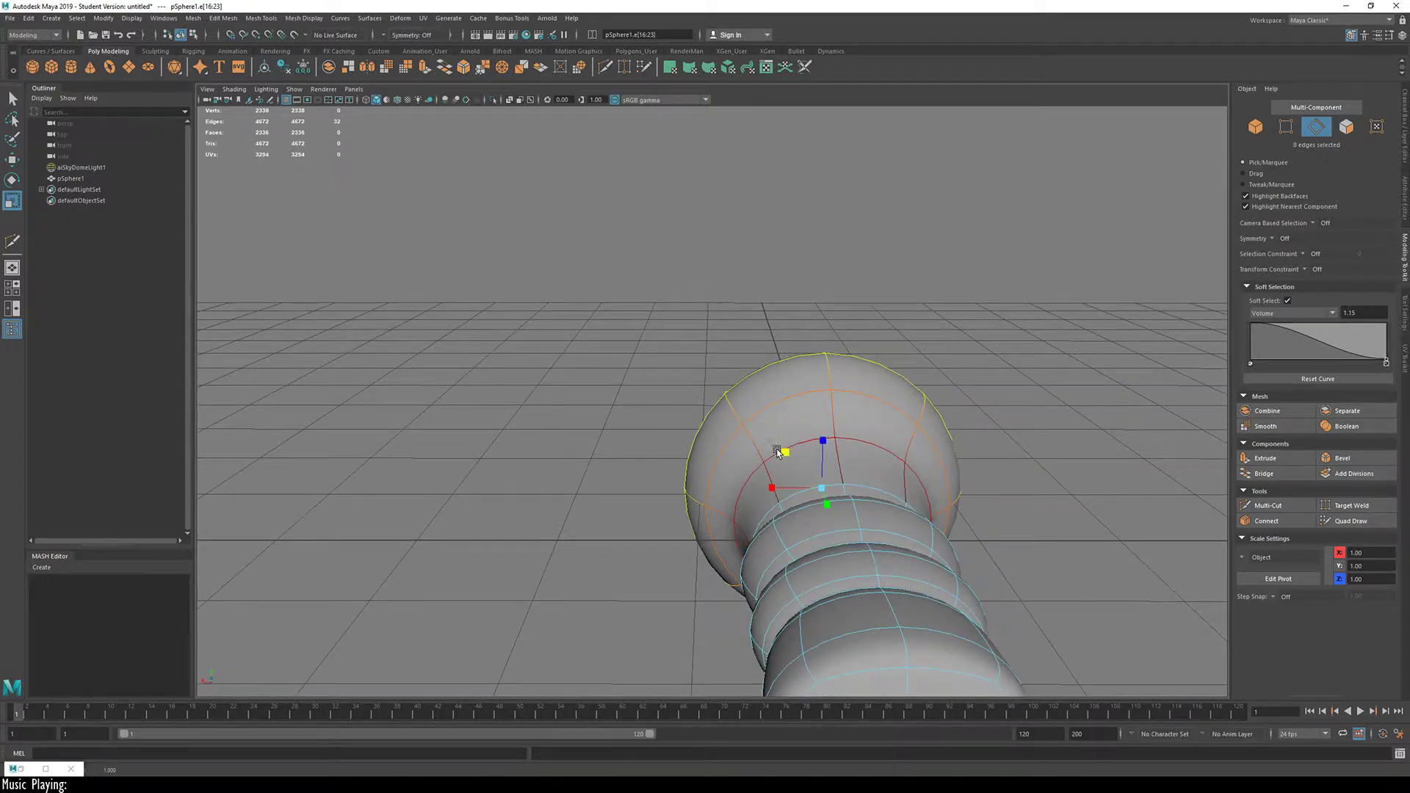
{"action": "left_click_drag", "start_coordinate": [644, 496], "coordinate": [1043, 470], "text": "alt"}
{"action": "mouse_move", "coordinate": [707, 486]}
{"action": "left_mouse_down"}
{"action": "mouse_move", "coordinate": [740, 493]}
{"action": "mouse_move", "coordinate": [718, 626]}
{"action": "mouse_move", "coordinate": [882, 598]}
{"action": "mouse_move", "coordinate": [643, 539]}
{"action": "mouse_move", "coordinate": [576, 487]}
{"action": "mouse_move", "coordinate": [722, 492]}
{"action": "left_mouse_up"}
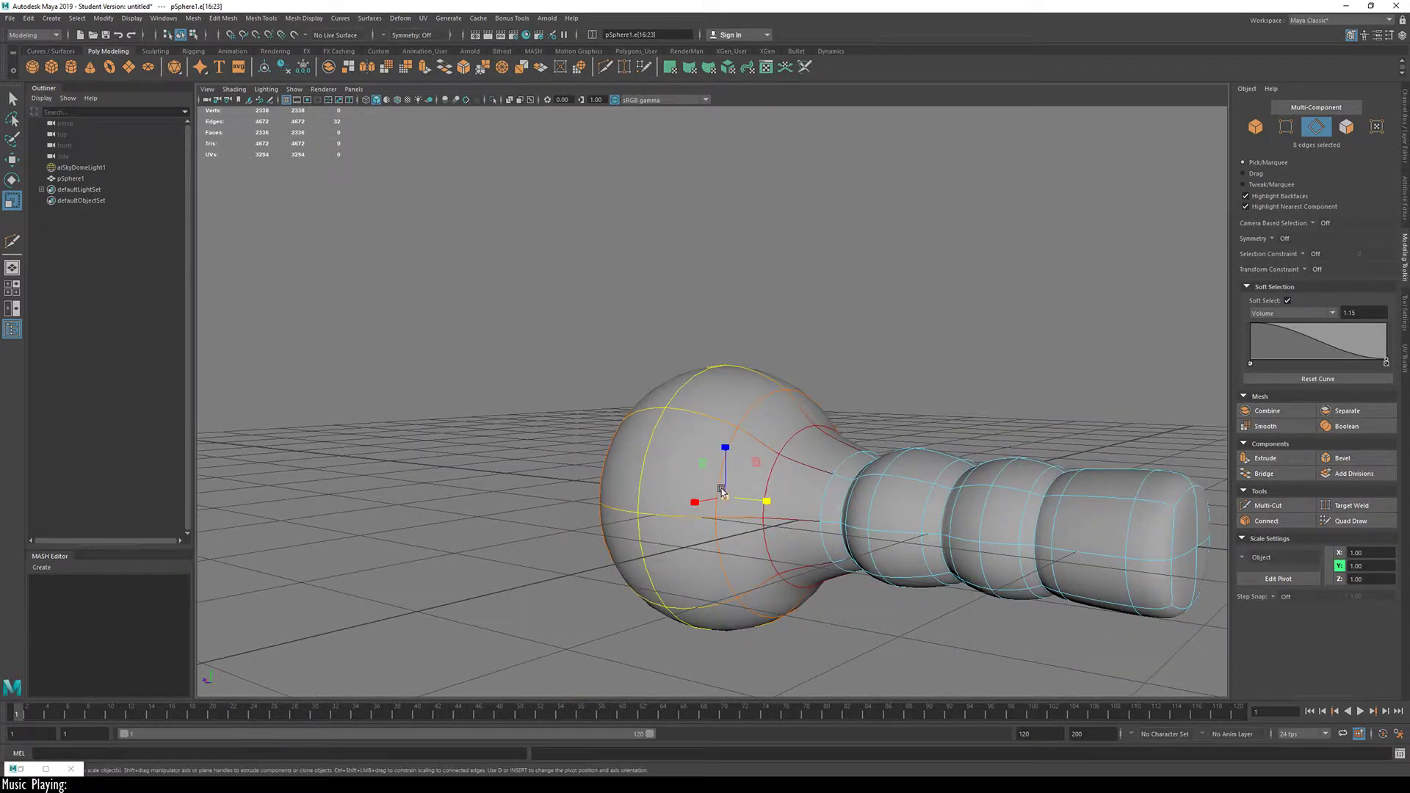
{"action": "left_click_drag", "start_coordinate": [560, 548], "coordinate": [472, 614], "text": "alt"}
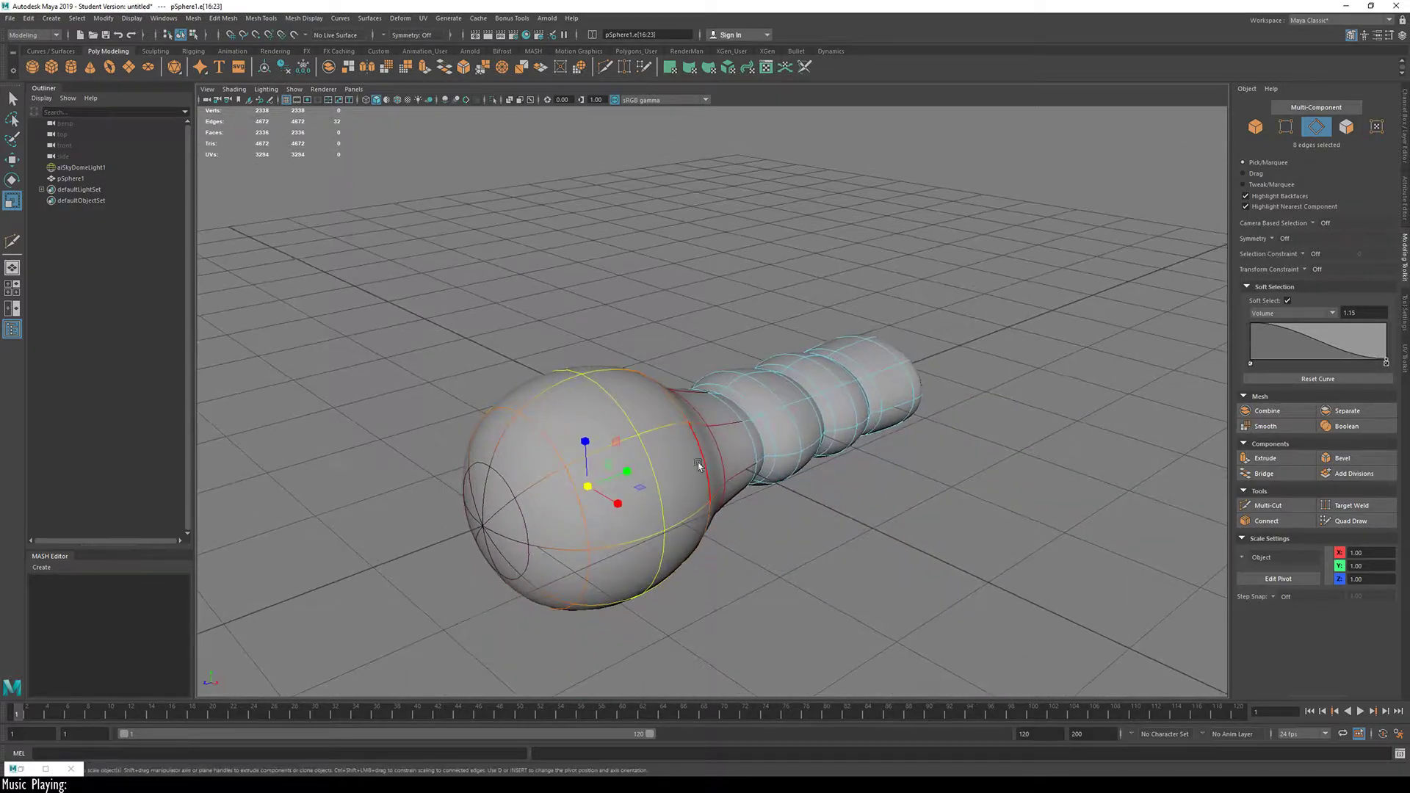
{"action": "left_click", "coordinate": [1288, 301]}
{"action": "key", "text": "w"}
{"action": "left_click", "coordinate": [893, 465]}
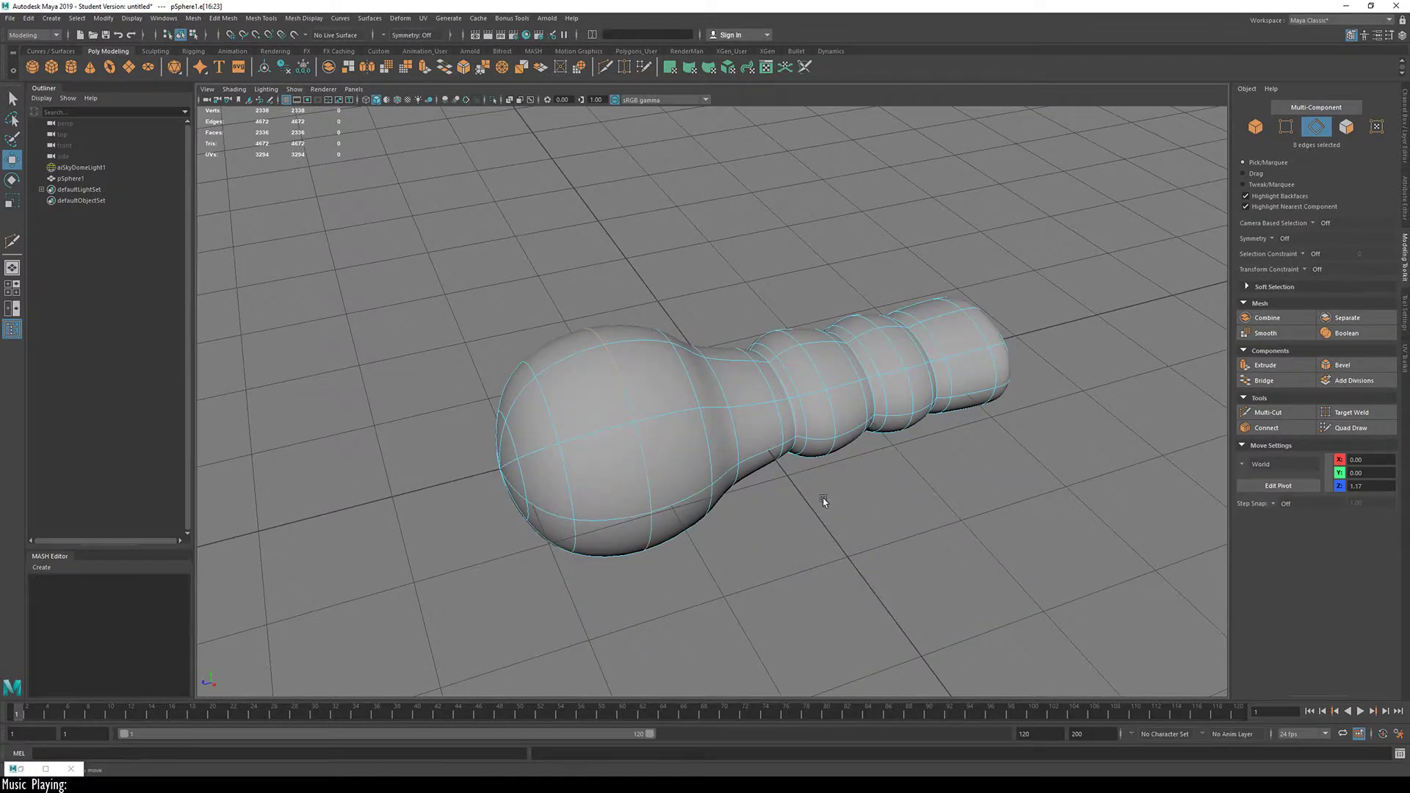
Step: Move the bulge edge loop of the second shaft section along the shaft toward the head, and preview the mesh smoothed
{"action": "left_click_drag", "start_coordinate": [818, 488], "coordinate": [572, 520], "text": "alt"}
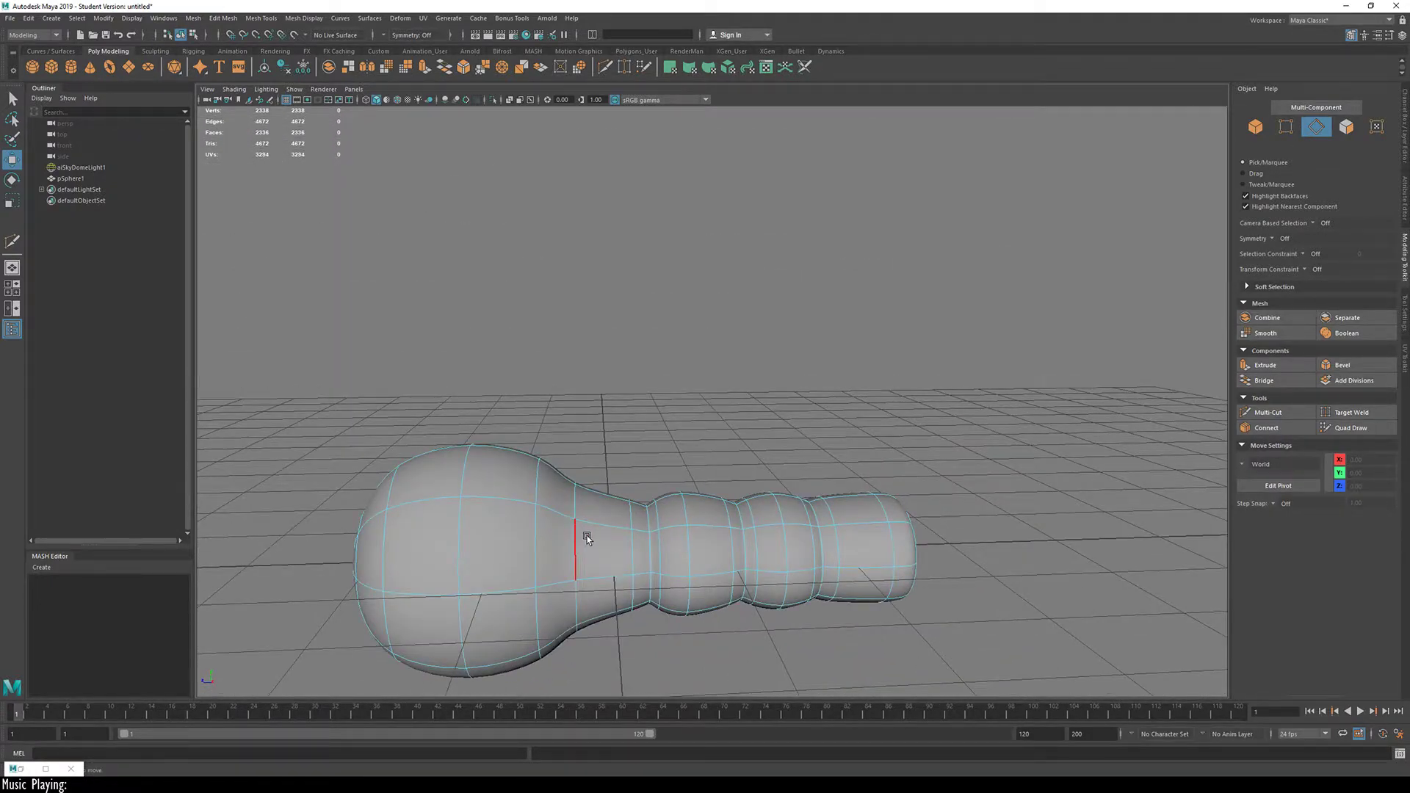
{"action": "key", "text": "1"}
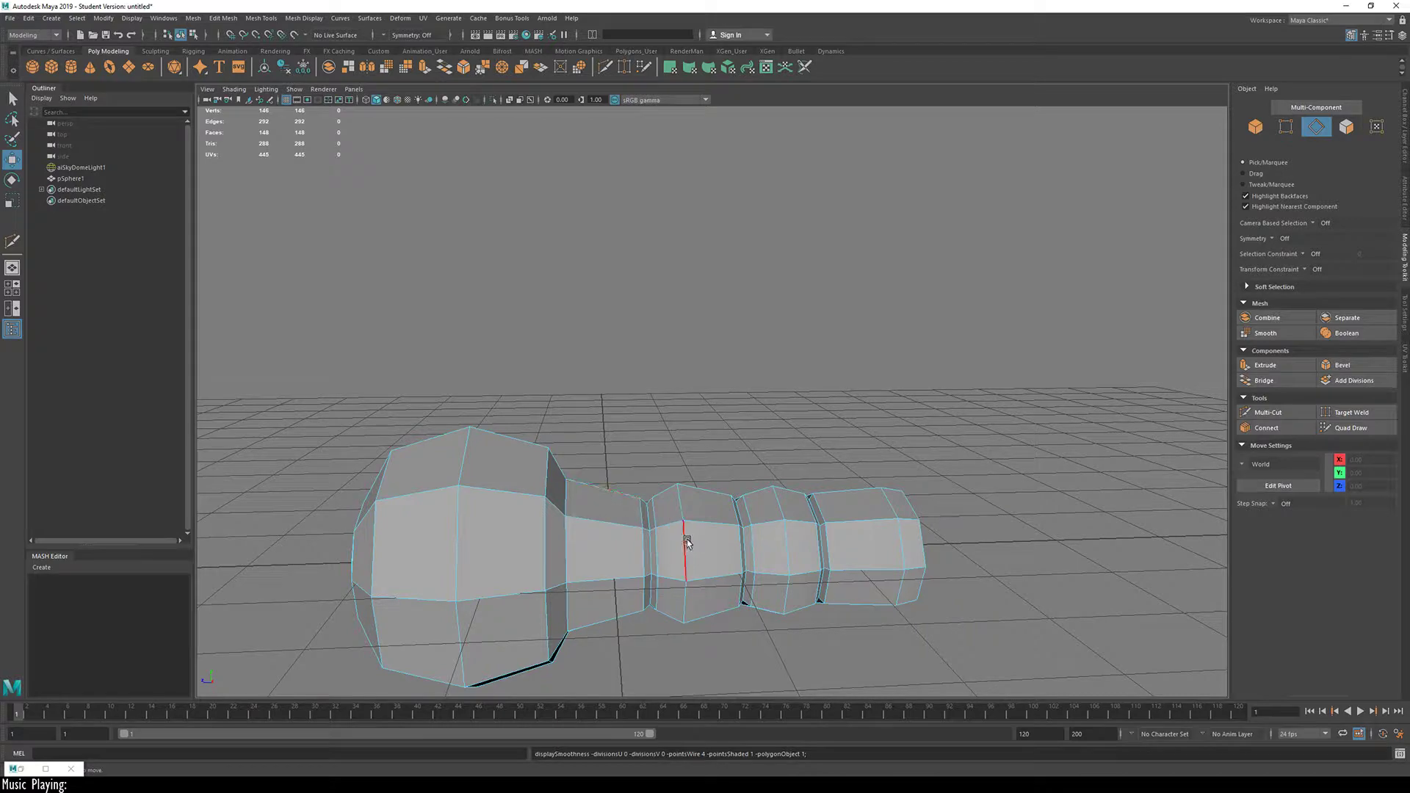
{"action": "mouse_move", "coordinate": [688, 537]}
{"action": "left_mouse_down", "text": "alt"}
{"action": "mouse_move", "coordinate": [676, 614]}
{"action": "mouse_move", "coordinate": [708, 504]}
{"action": "mouse_move", "coordinate": [740, 503]}
{"action": "mouse_move", "coordinate": [544, 529]}
{"action": "mouse_move", "coordinate": [677, 534]}
{"action": "left_mouse_up", "text": "alt"}
{"action": "double_click", "coordinate": [788, 512]}
{"action": "key", "text": "3"}
{"action": "middle_click_drag", "start_coordinate": [863, 580], "coordinate": [727, 500], "text": "alt"}
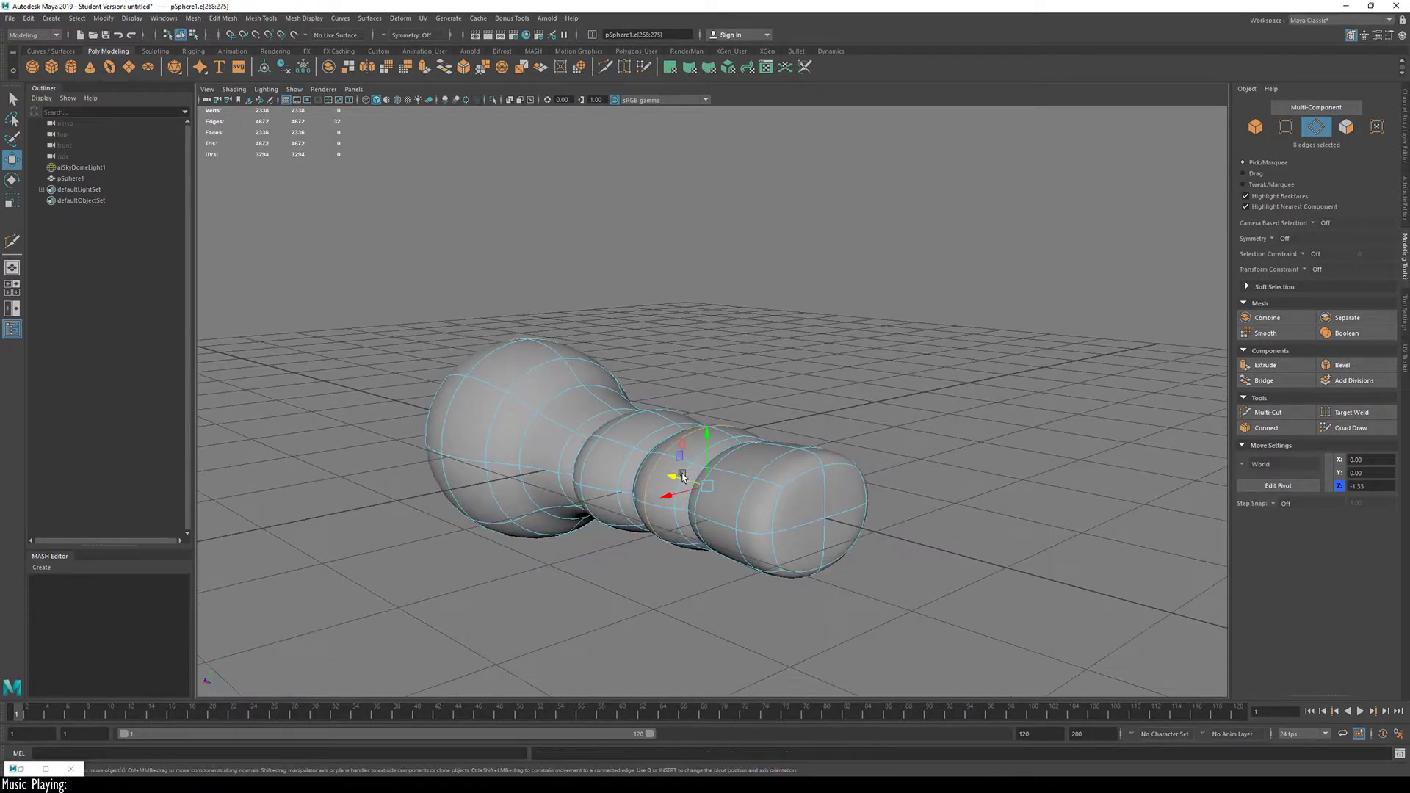
Step: Return to Object mode and examine the proportions of the smoothed model from several angles
{"action": "left_click_drag", "start_coordinate": [727, 499], "coordinate": [950, 554], "text": "alt"}
{"action": "right_click_drag", "start_coordinate": [949, 554], "coordinate": [867, 420], "text": "alt"}
{"action": "left_click_drag", "start_coordinate": [867, 420], "coordinate": [898, 657], "text": "alt"}
{"action": "left_click", "coordinate": [891, 460]}
{"action": "right_click_drag", "start_coordinate": [891, 460], "coordinate": [1004, 332]}
{"action": "left_click", "coordinate": [1005, 335]}
{"action": "left_click_drag", "start_coordinate": [1005, 335], "coordinate": [882, 482], "text": "alt"}
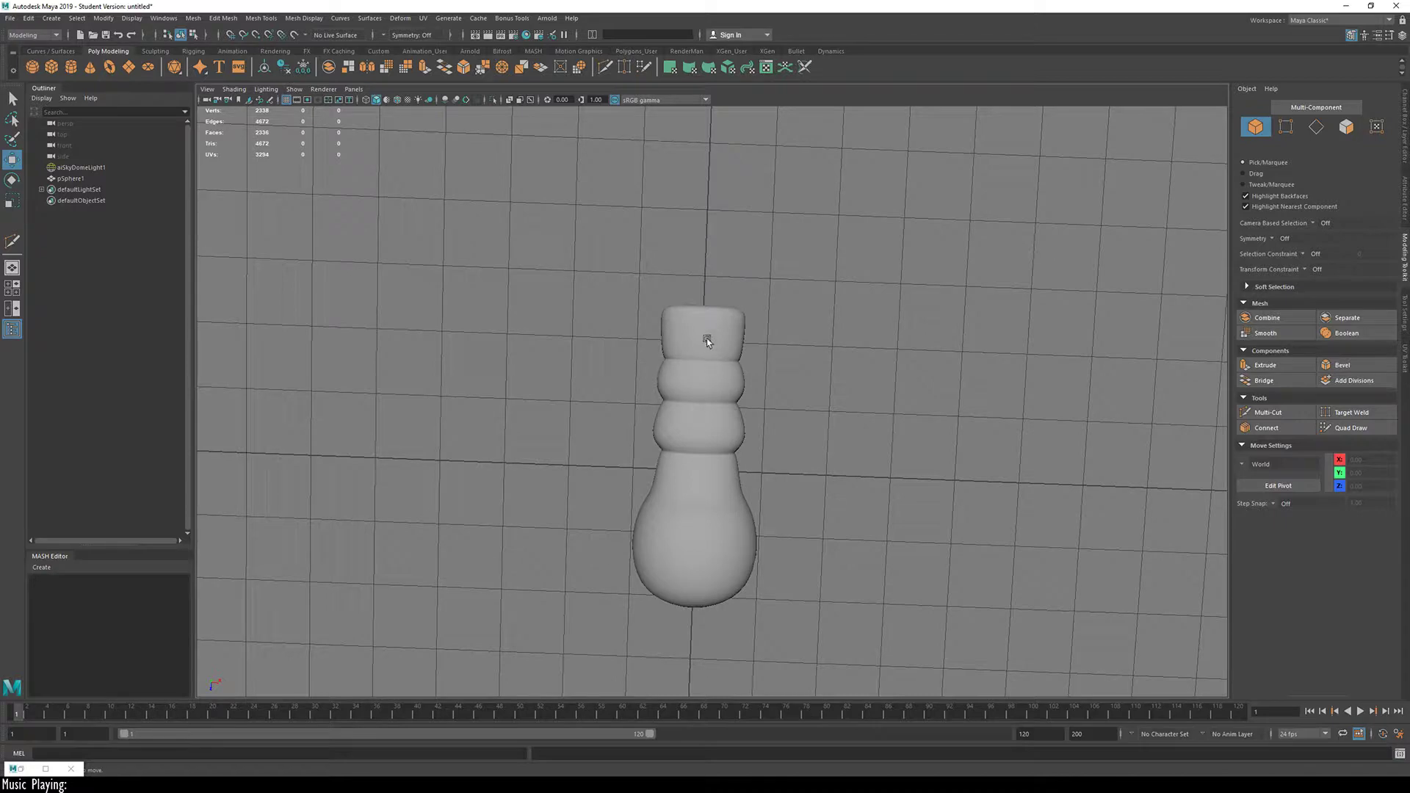
Step: Turn off smooth preview, select the faces of the end section, and move them along Z away from the head
{"action": "right_click_drag", "start_coordinate": [706, 339], "coordinate": [707, 406]}
{"action": "left_click_drag", "start_coordinate": [654, 331], "coordinate": [642, 376], "text": "alt"}
{"action": "key", "text": "1"}
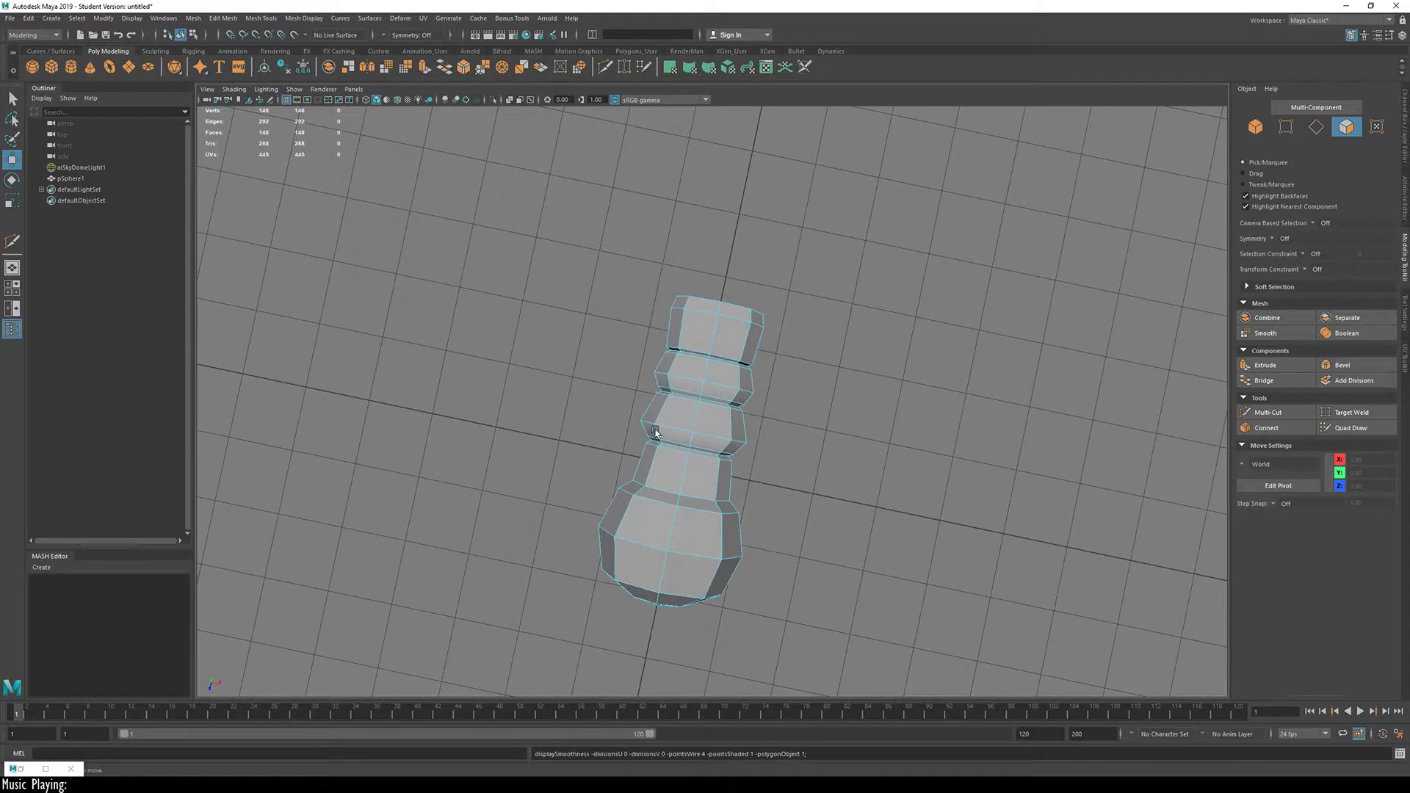
{"action": "left_click_drag", "start_coordinate": [656, 433], "coordinate": [703, 367], "text": "alt"}
{"action": "left_click_drag", "start_coordinate": [608, 271], "coordinate": [772, 428]}
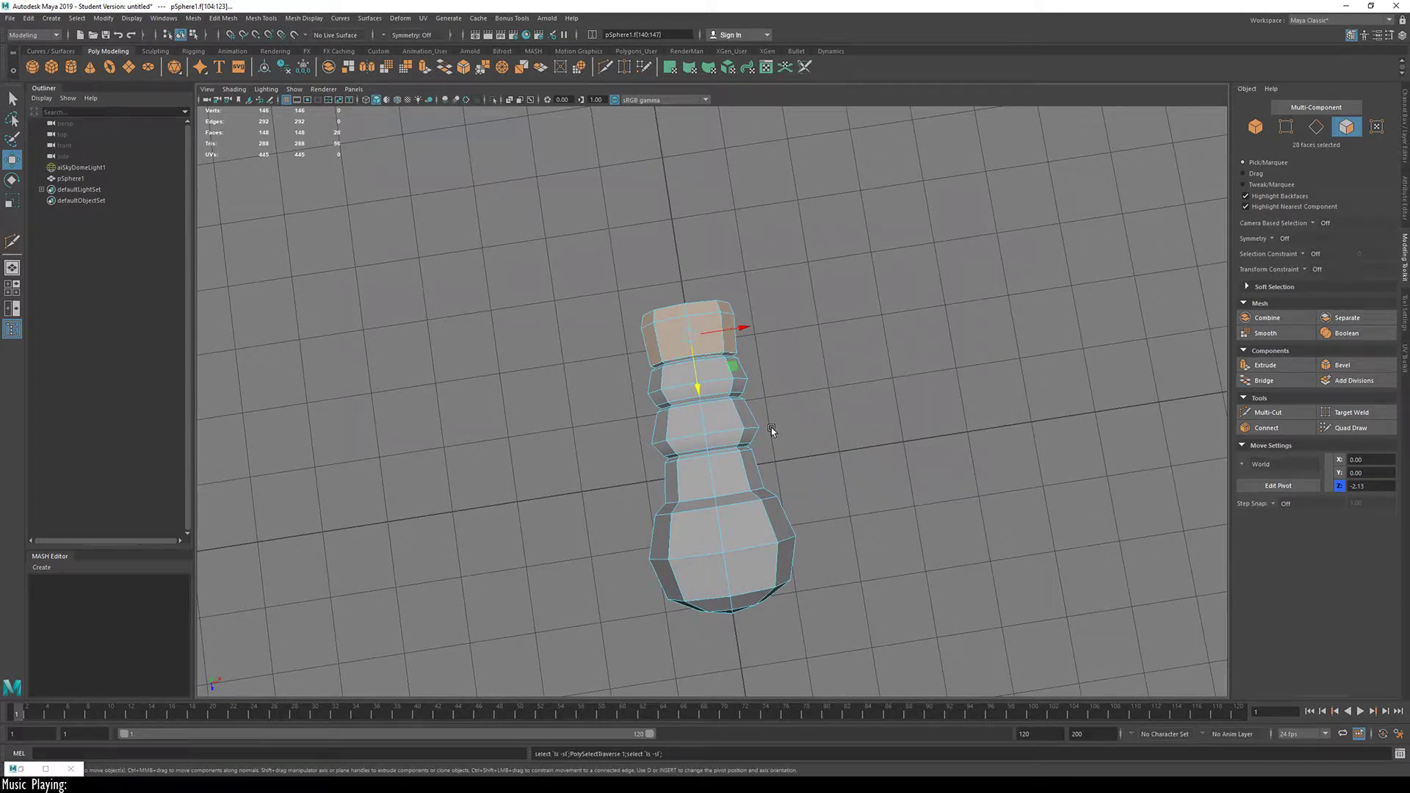
{"action": "left_click_drag", "start_coordinate": [698, 387], "coordinate": [696, 382]}
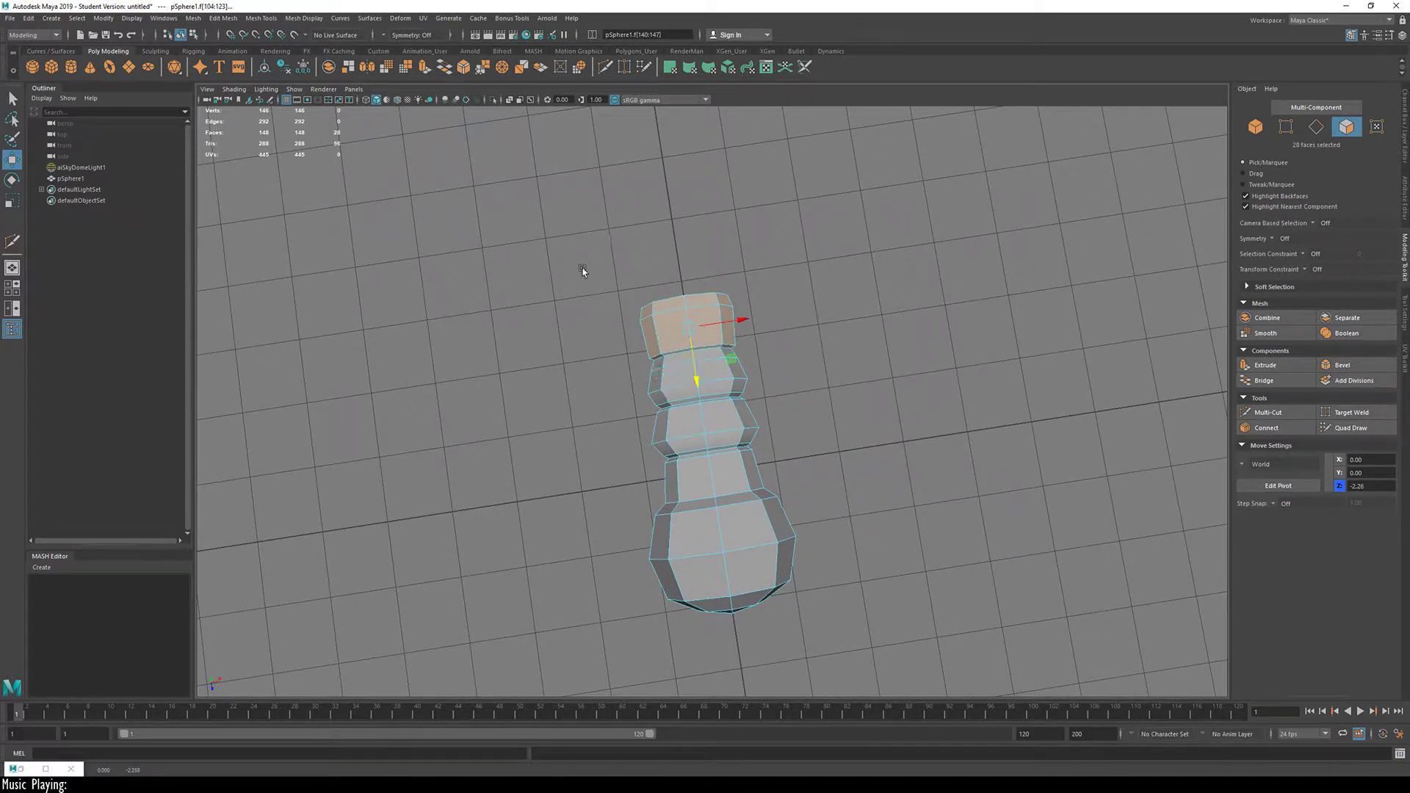
Step: Grow the face selection over two sections and shift them toward the head, and grow it over all three and move them away
{"action": "key", "text": "shift+period"}
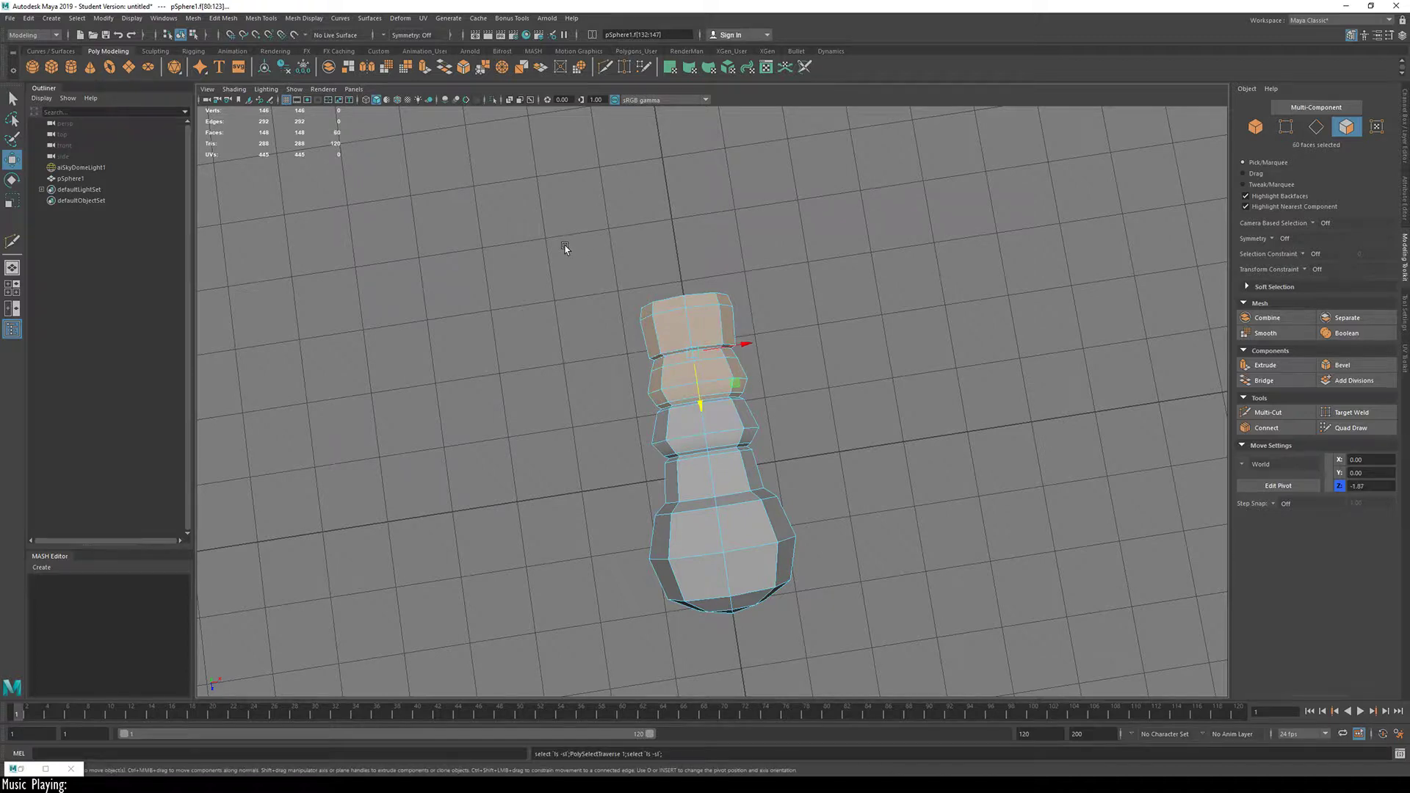
{"action": "left_click_drag", "start_coordinate": [698, 409], "coordinate": [700, 404]}
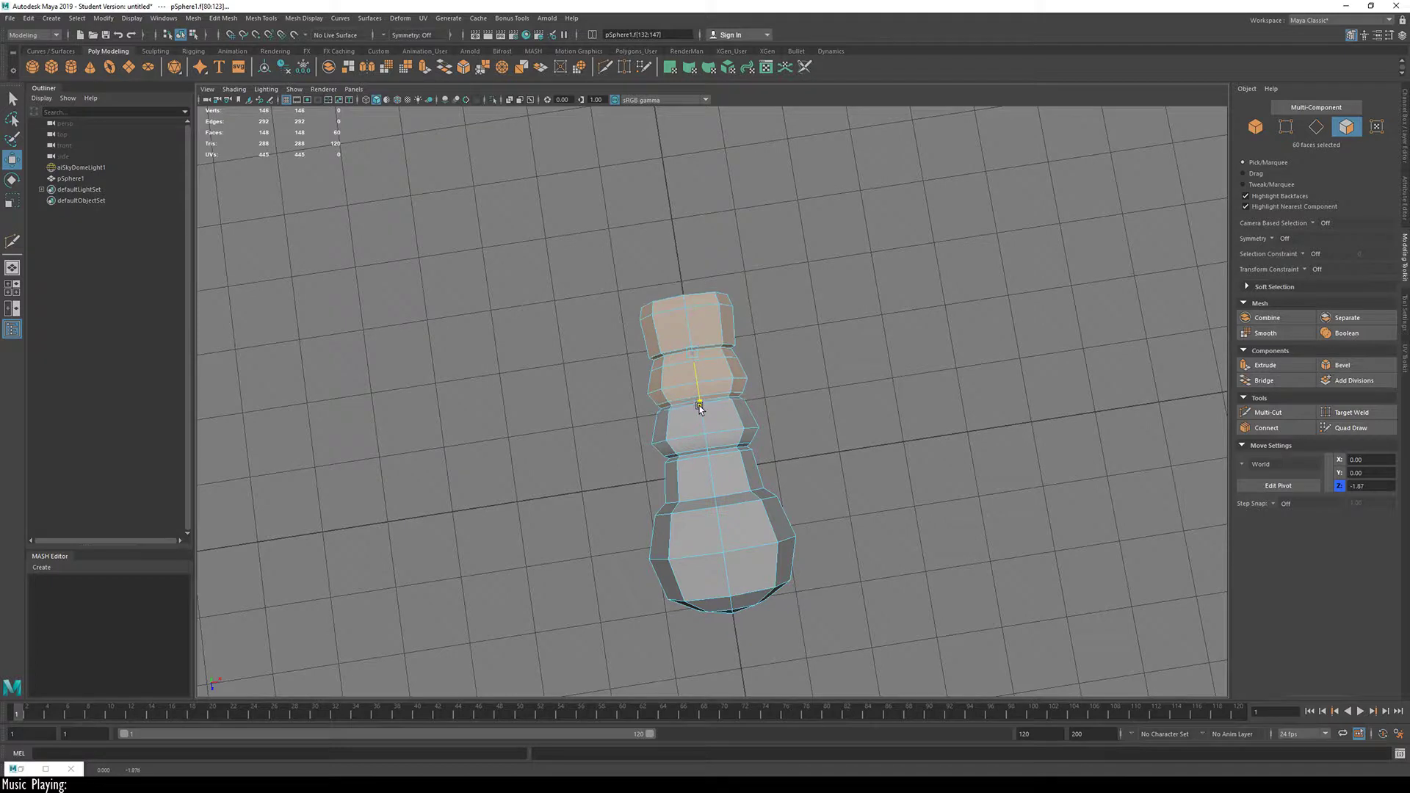
{"action": "key", "text": "shift+period"}
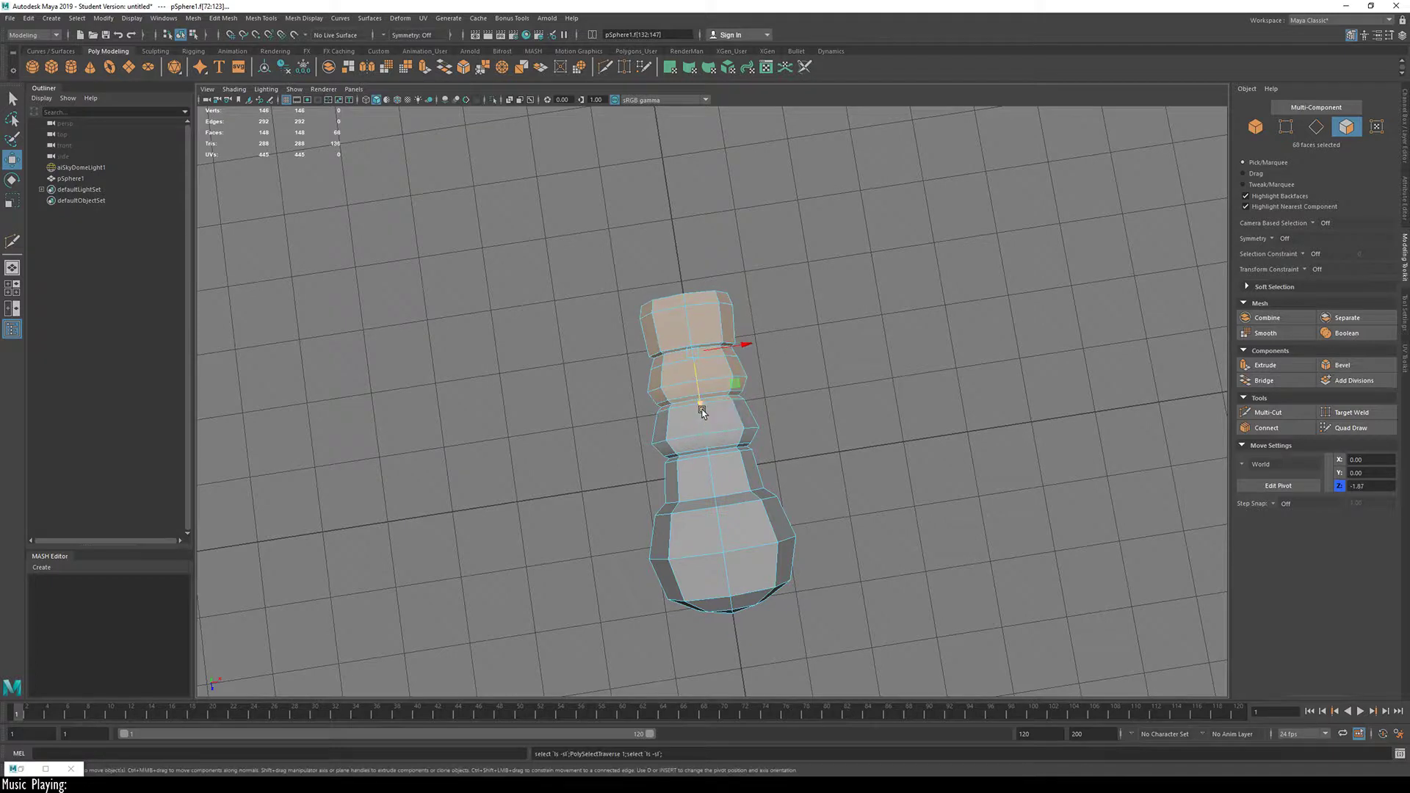
{"action": "mouse_move", "coordinate": [699, 404]}
{"action": "left_mouse_down"}
{"action": "mouse_move", "coordinate": [701, 369]}
{"action": "mouse_move", "coordinate": [713, 420]}
{"action": "left_mouse_up"}
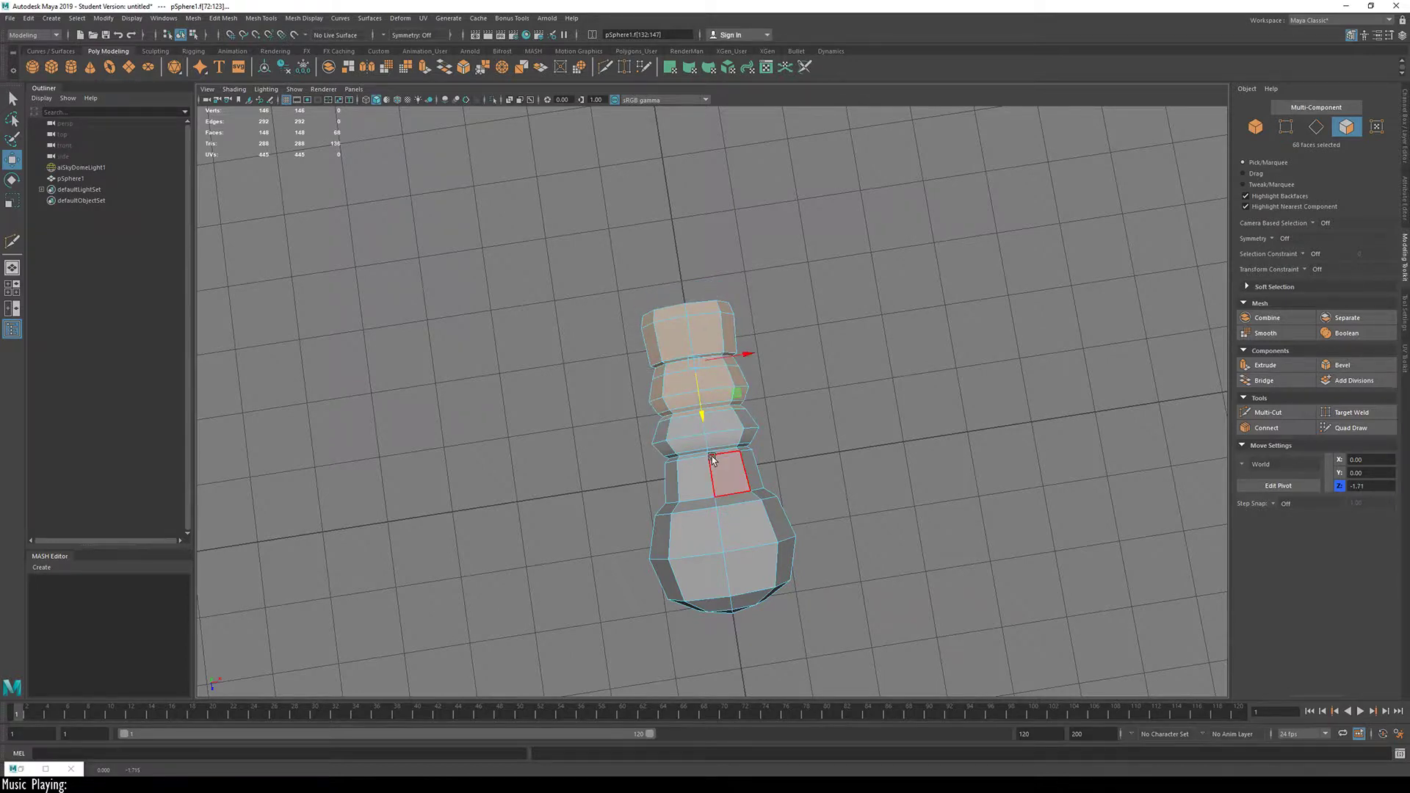
{"action": "key", "text": "shift+period"}
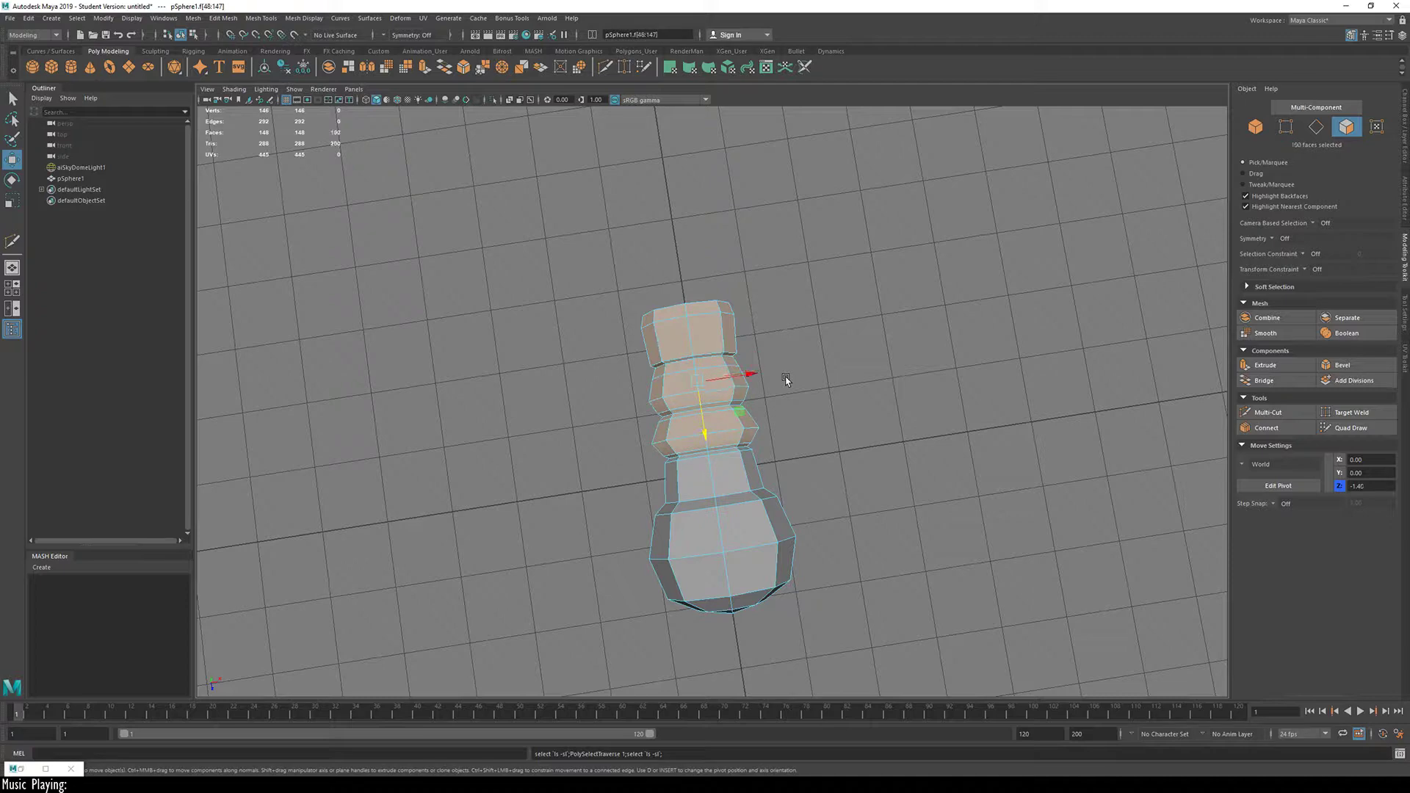
{"action": "left_click_drag", "start_coordinate": [710, 439], "coordinate": [705, 401]}
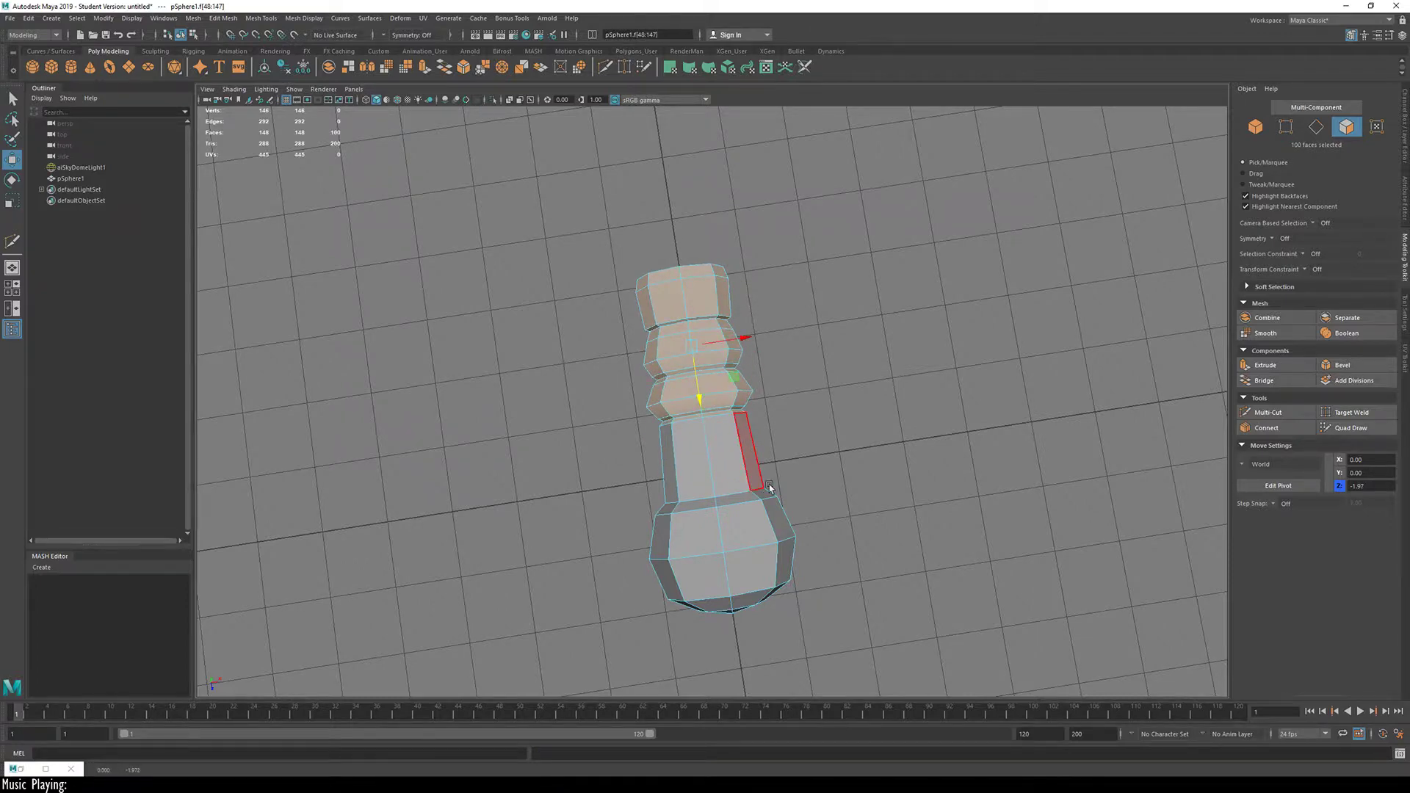
Step: Insert an edge loop around the middle of the neck between the head and the first groove with Multi-Cut
{"action": "left_click_drag", "start_coordinate": [764, 488], "coordinate": [387, 358], "text": "alt"}
{"action": "left_click_drag", "start_coordinate": [570, 414], "coordinate": [491, 378], "text": "alt"}
{"action": "key", "text": "F10"}
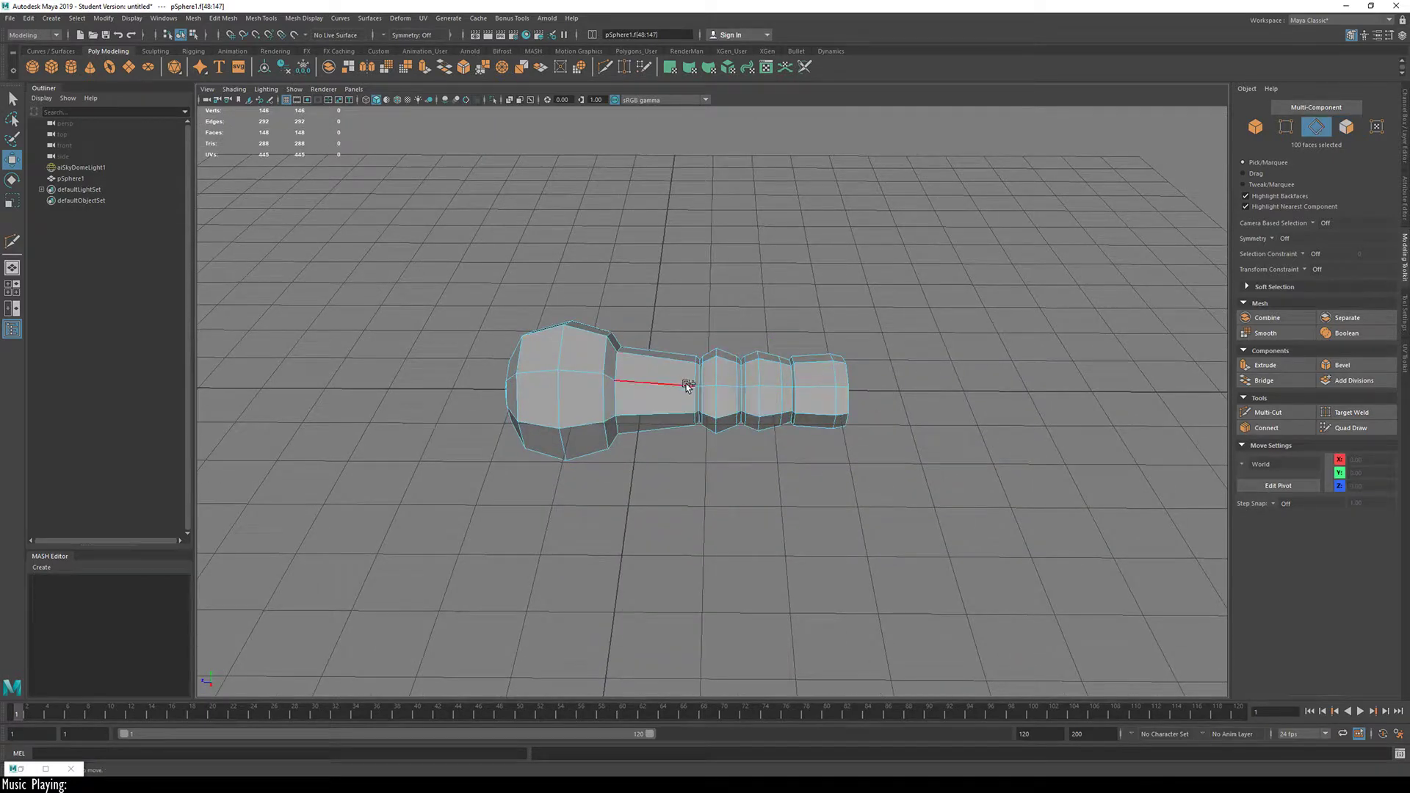
{"action": "key", "text": "ctrl+shift+x"}
{"action": "left_click", "coordinate": [650, 382], "text": "ctrl"}
{"action": "key", "text": "e"}
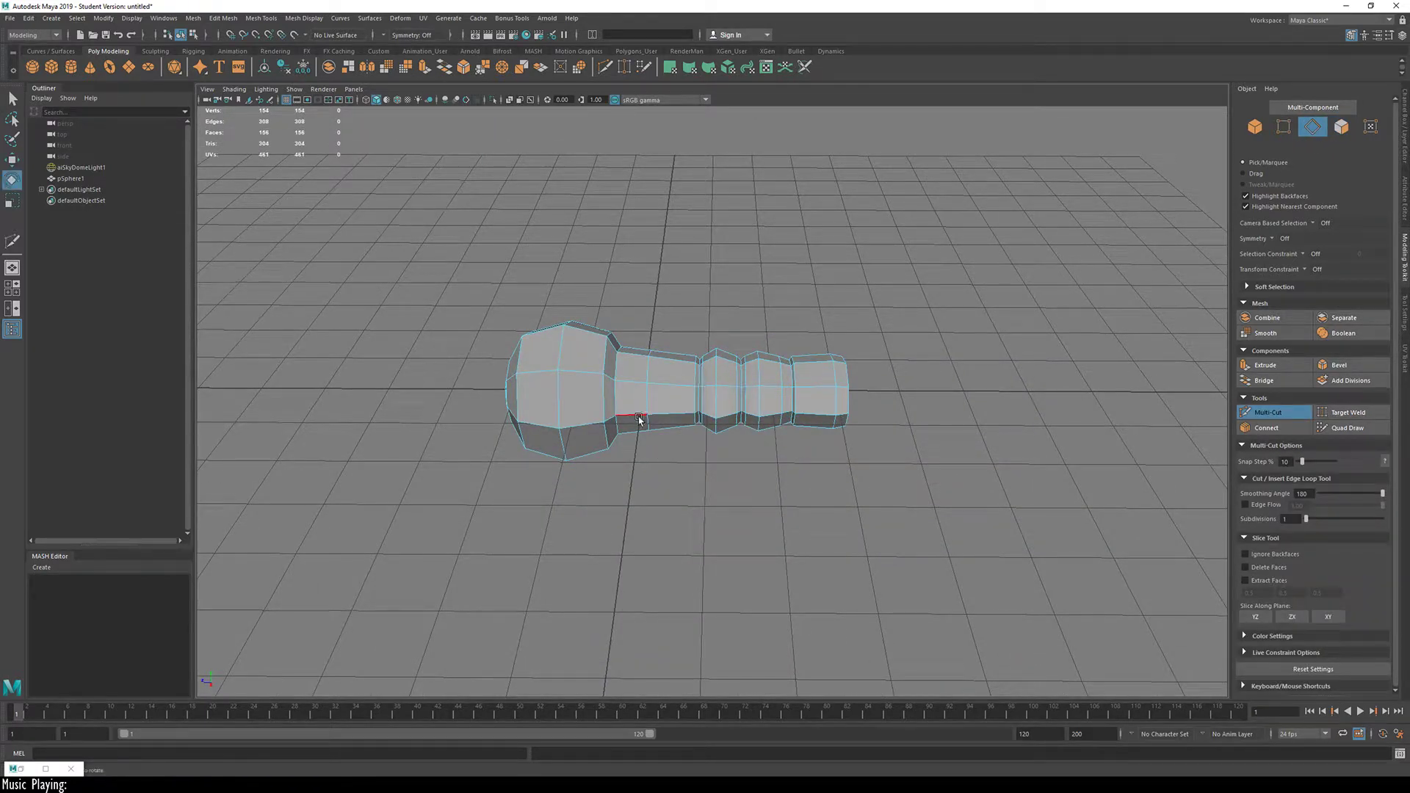
Step: Scale the new neck edge loop outward, and check the smoothed mesh in Object mode
{"action": "key", "text": "r"}
{"action": "double_click", "coordinate": [651, 374]}
{"action": "left_click_drag", "start_coordinate": [654, 379], "coordinate": [760, 369], "text": "alt"}
{"action": "key", "text": "3"}
{"action": "right_click_drag", "start_coordinate": [703, 441], "coordinate": [823, 356]}
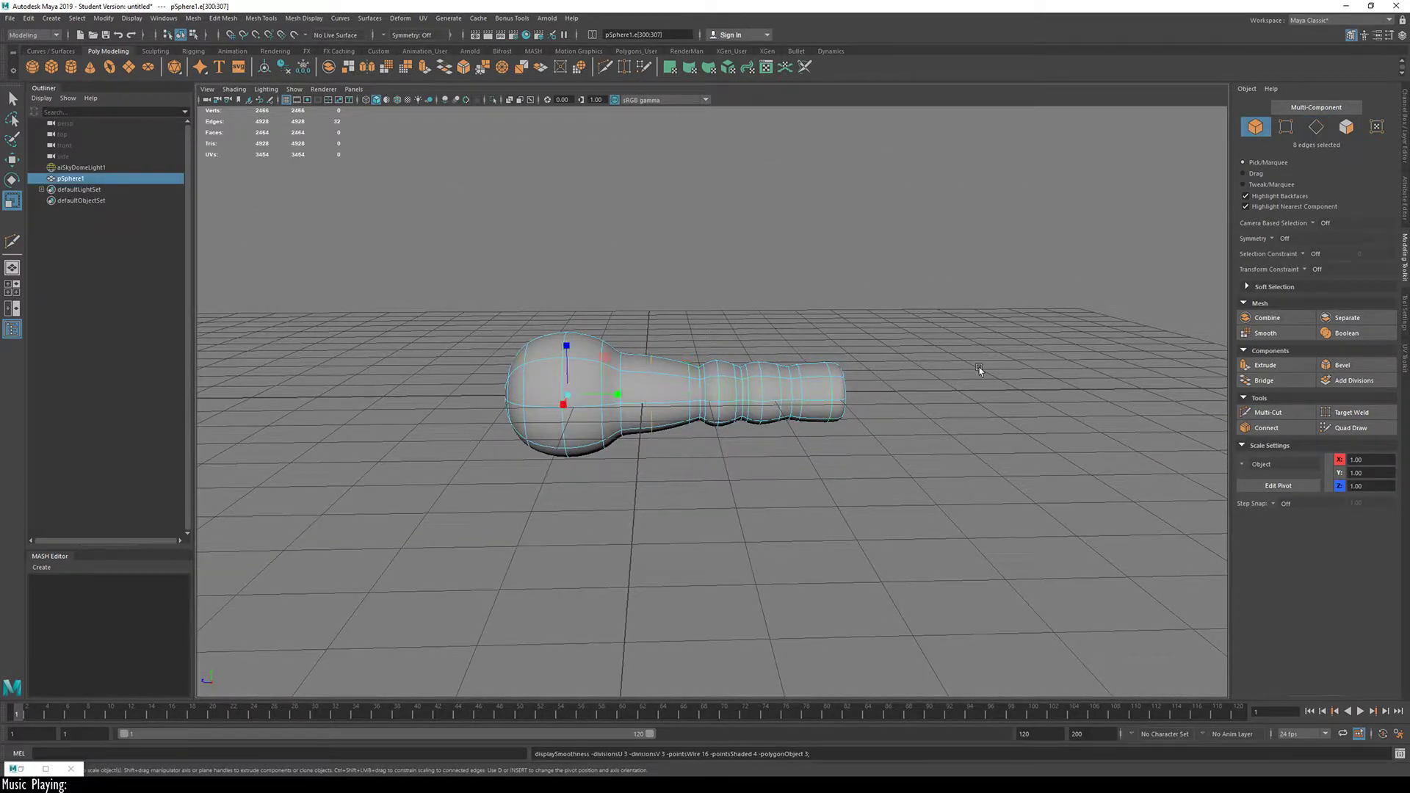
{"action": "left_click", "coordinate": [980, 368]}
{"action": "left_click_drag", "start_coordinate": [580, 455], "coordinate": [1029, 672], "text": "alt"}
{"action": "left_click_drag", "start_coordinate": [884, 465], "coordinate": [720, 398], "text": "alt"}
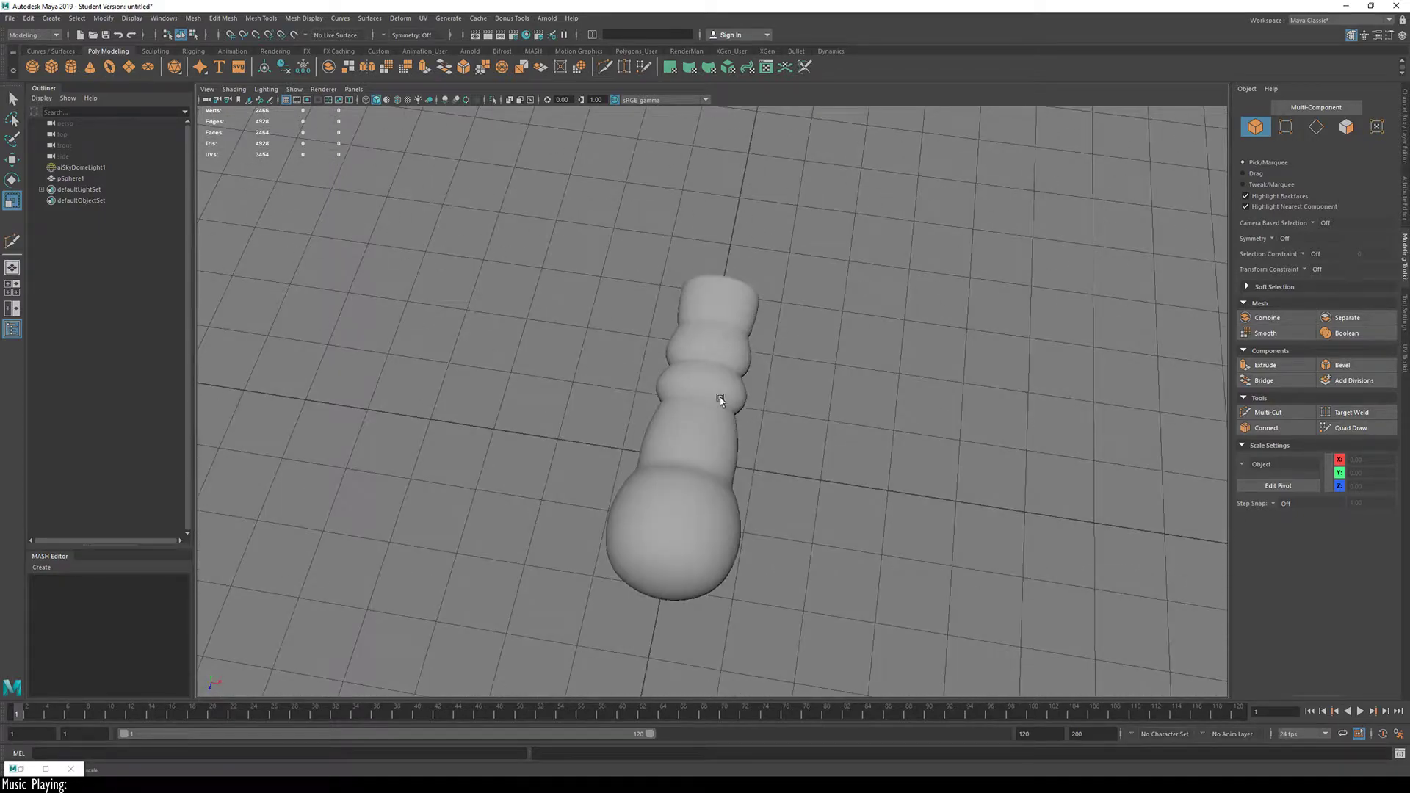
{"action": "left_click_drag", "start_coordinate": [681, 340], "coordinate": [757, 423], "text": "alt"}
{"action": "key", "text": "F10"}
{"action": "left_click", "coordinate": [708, 293]}
{"action": "key", "text": "1"}
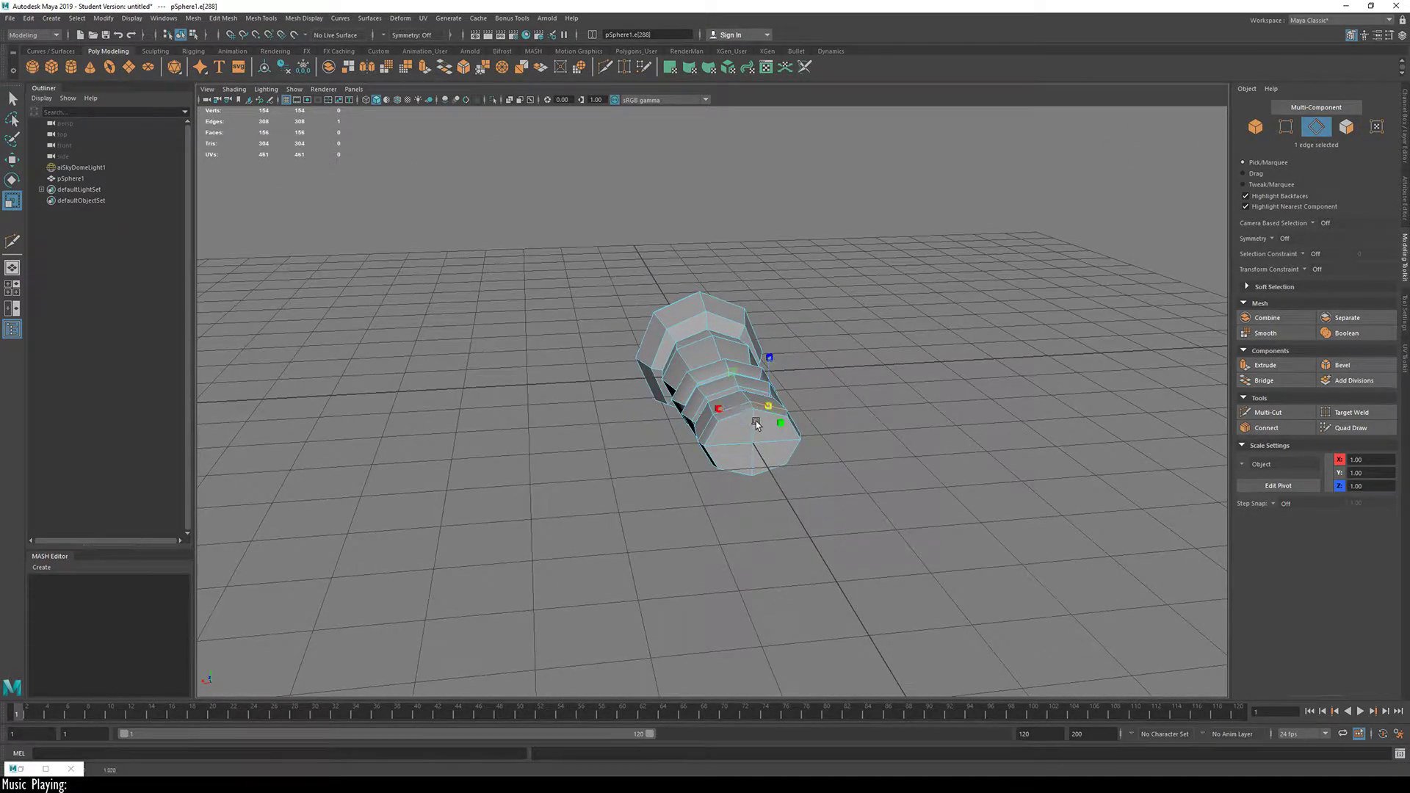
{"action": "left_click", "coordinate": [756, 438]}
{"action": "left_click", "coordinate": [754, 461], "text": "shift"}
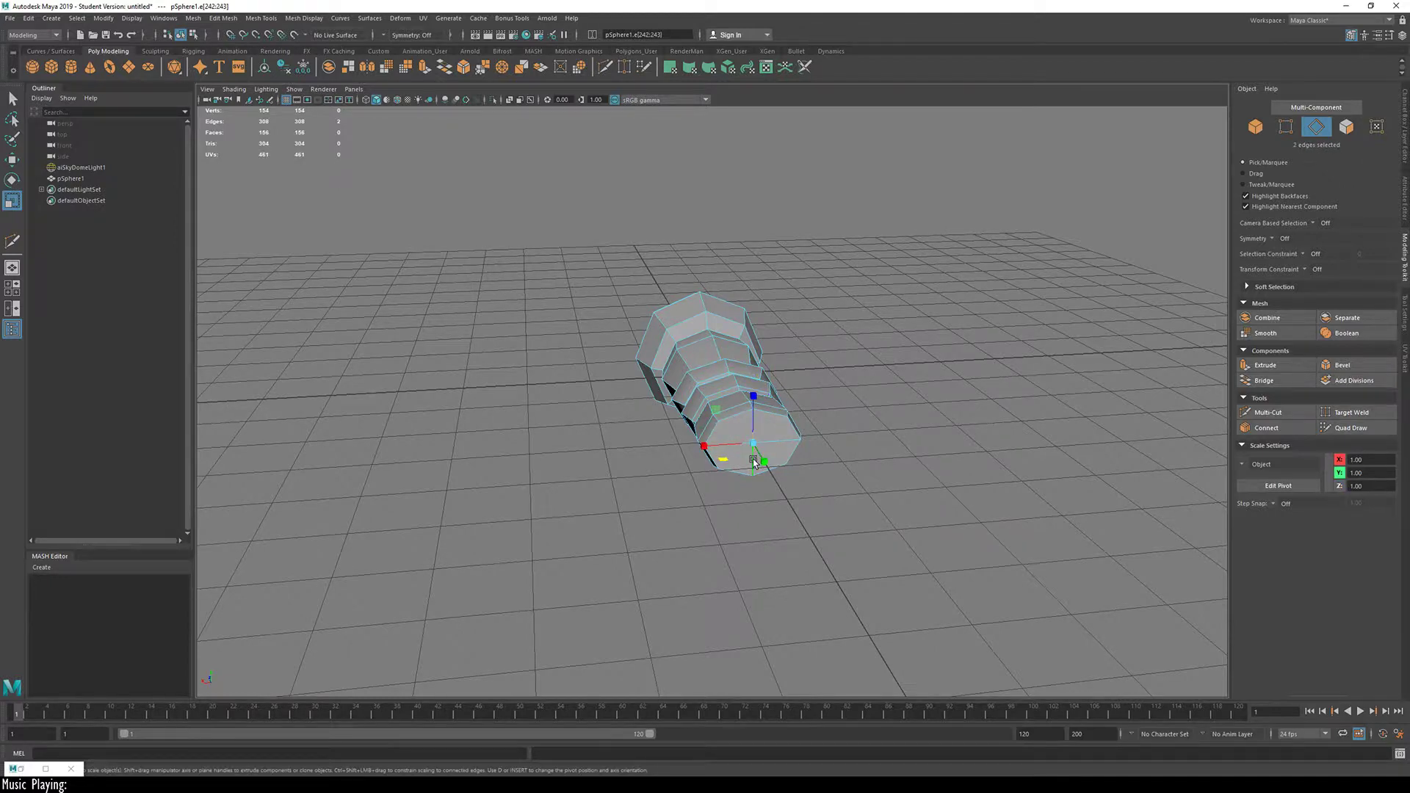
{"action": "key", "text": "w"}
{"action": "left_click_drag", "start_coordinate": [752, 459], "coordinate": [838, 439], "text": "alt"}
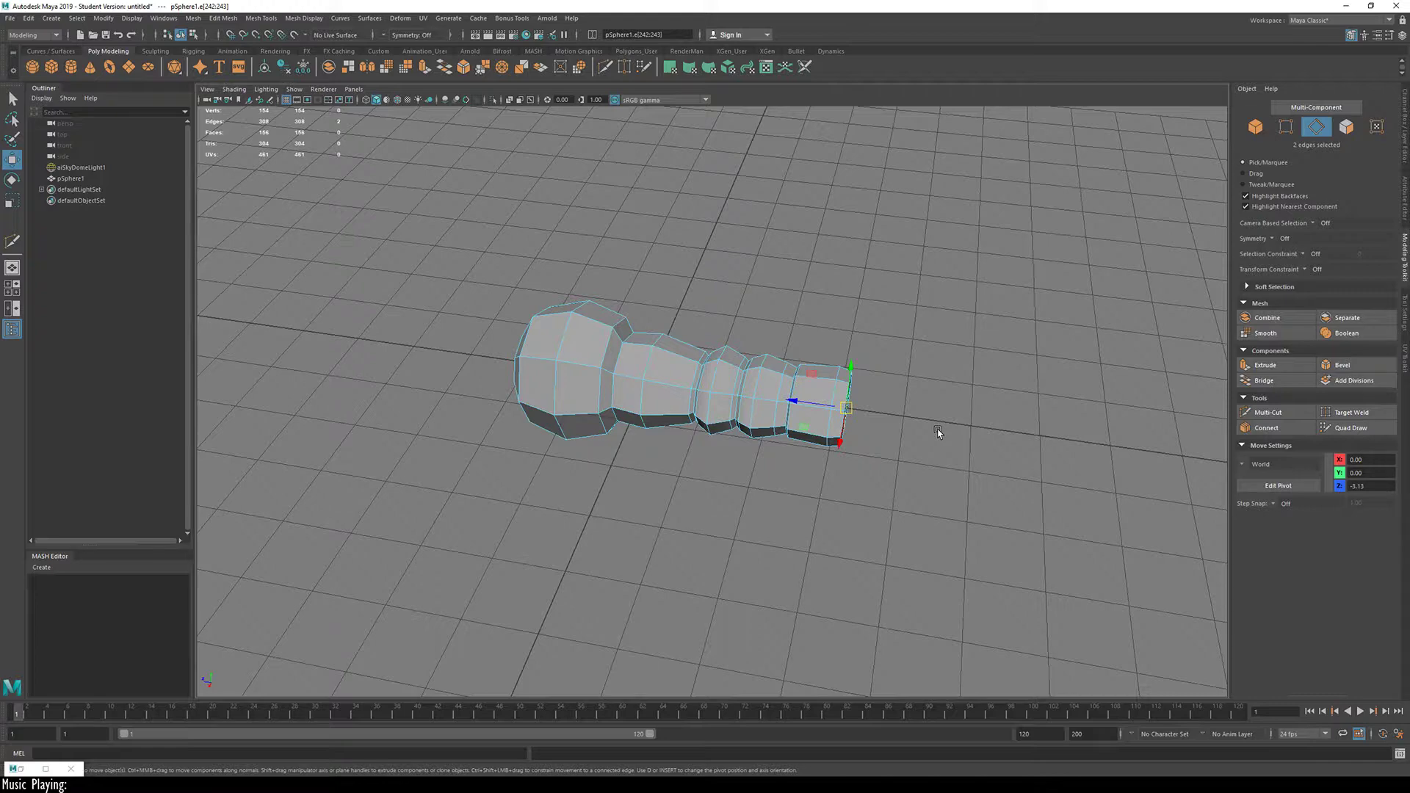
{"action": "key", "text": "shift+period"}
{"action": "left_click_drag", "start_coordinate": [946, 460], "coordinate": [728, 446], "text": "alt"}
{"action": "left_click", "coordinate": [728, 446]}
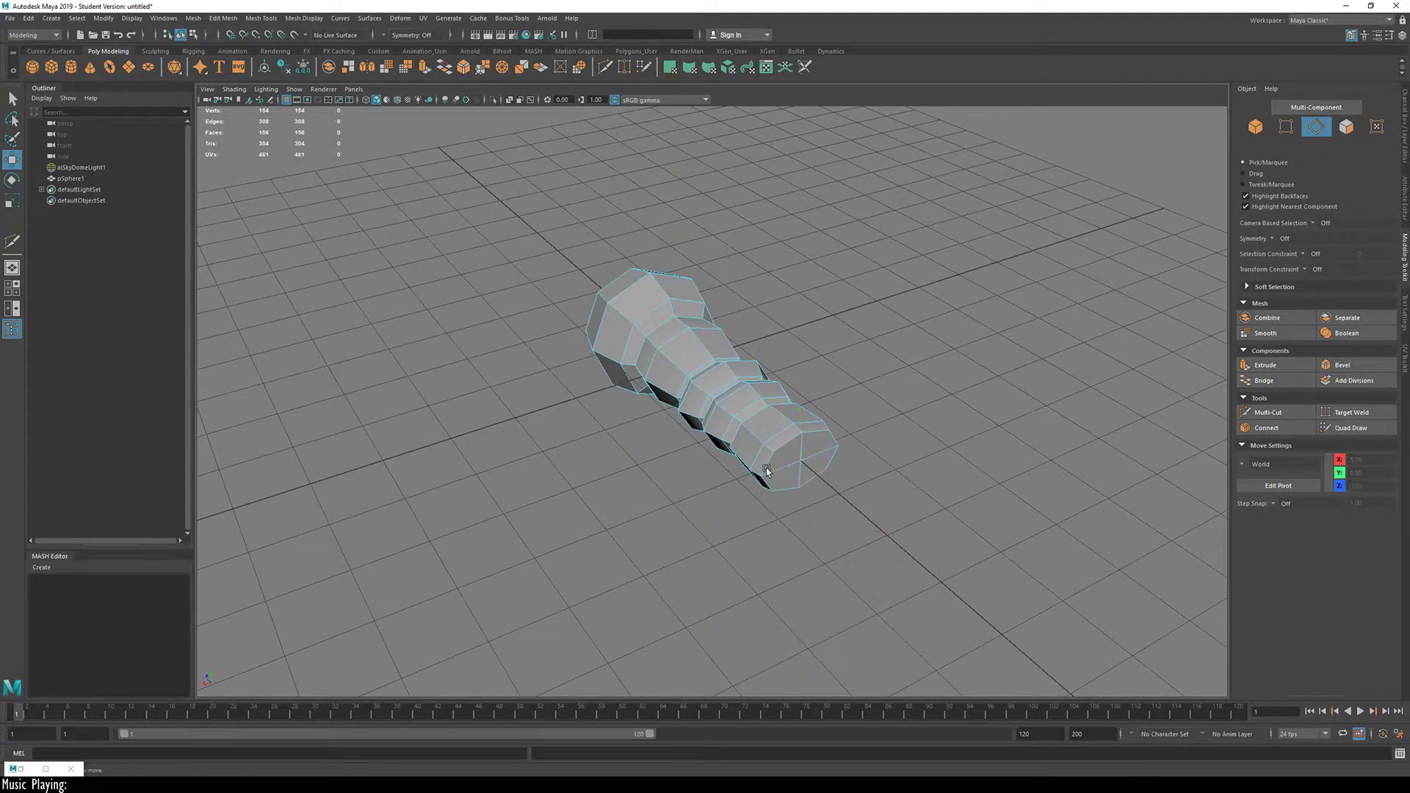
Step: Select the five vertices down the middle of the shaft's end cap, push them along Z toward the head, and turn on smooth preview
{"action": "scroll", "coordinate": [749, 455], "scroll_direction": "up", "scroll_amount": 5}
{"action": "middle_click_drag", "start_coordinate": [750, 456], "coordinate": [590, 321], "text": "alt"}
{"action": "key", "text": "F9"}
{"action": "left_click", "coordinate": [686, 269]}
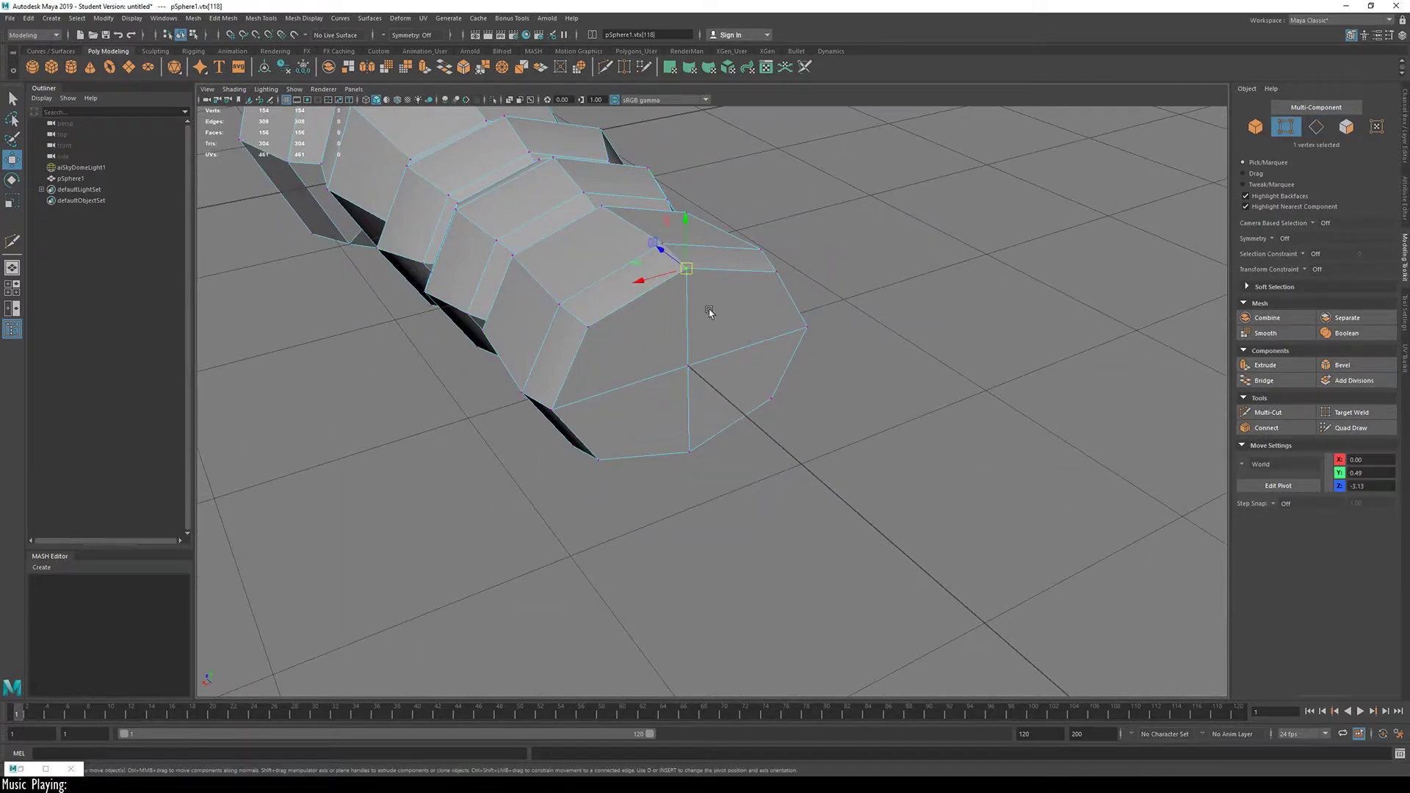
{"action": "left_click", "coordinate": [686, 364], "text": "shift"}
{"action": "left_click_drag", "start_coordinate": [579, 309], "coordinate": [606, 209], "text": "alt"}
{"action": "left_click", "coordinate": [723, 296], "text": "shift"}
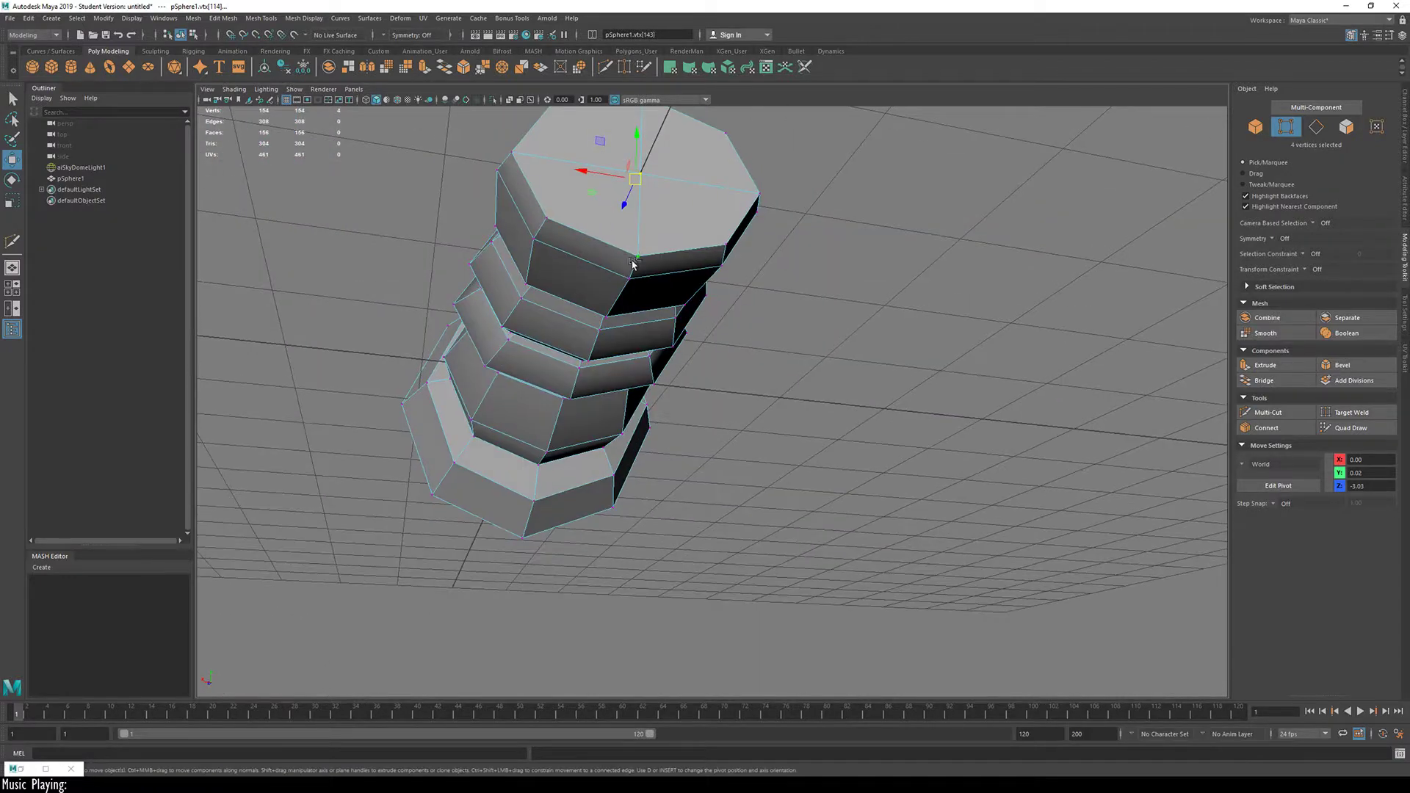
{"action": "left_click", "coordinate": [635, 262], "text": "shift"}
{"action": "left_click_drag", "start_coordinate": [633, 264], "coordinate": [566, 335], "text": "alt"}
{"action": "key", "text": "3"}
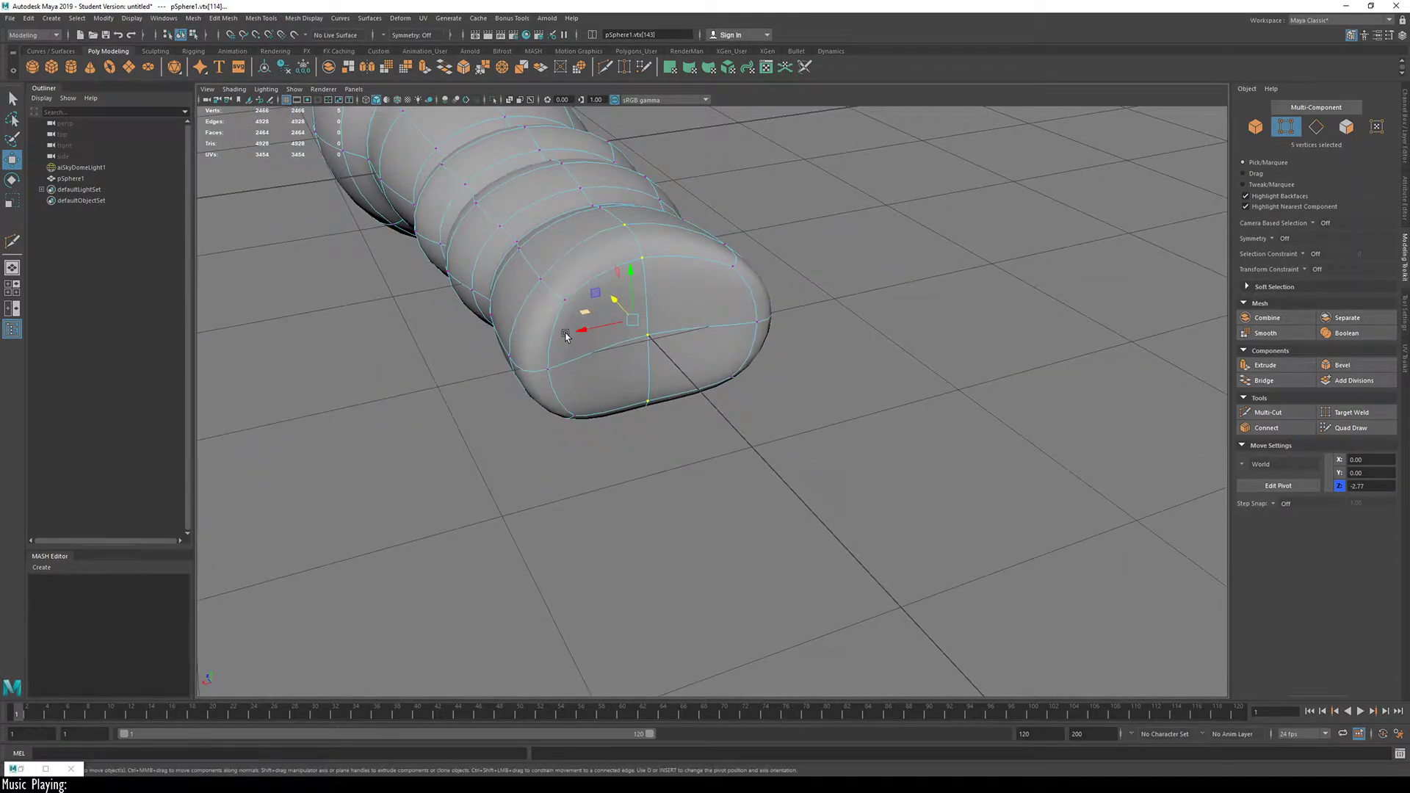
Step: Select the four corner vertices on either side of the end cap's middle line and push them along Z away from the head
{"action": "left_click", "coordinate": [565, 300]}
{"action": "left_click", "coordinate": [576, 417], "text": "shift"}
{"action": "left_click", "coordinate": [733, 268], "text": "shift"}
{"action": "left_click", "coordinate": [736, 374], "text": "shift"}
{"action": "key", "text": "r"}
{"action": "left_click_drag", "start_coordinate": [621, 365], "coordinate": [817, 357]}
{"action": "key", "text": "w"}
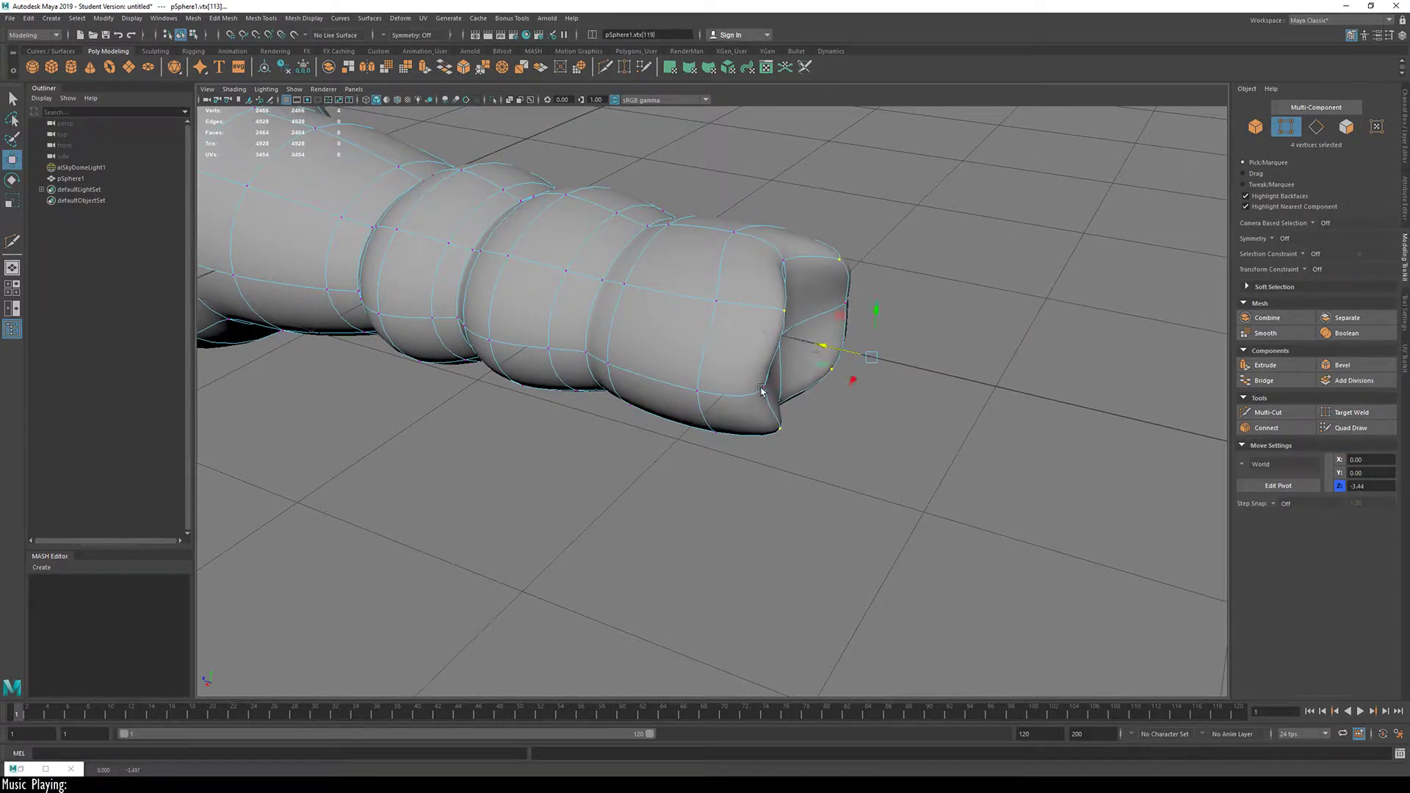
Step: Select the two side vertices of the end cap and move them along Z away from the head
{"action": "left_click", "coordinate": [763, 389]}
{"action": "left_click", "coordinate": [848, 303], "text": "shift"}
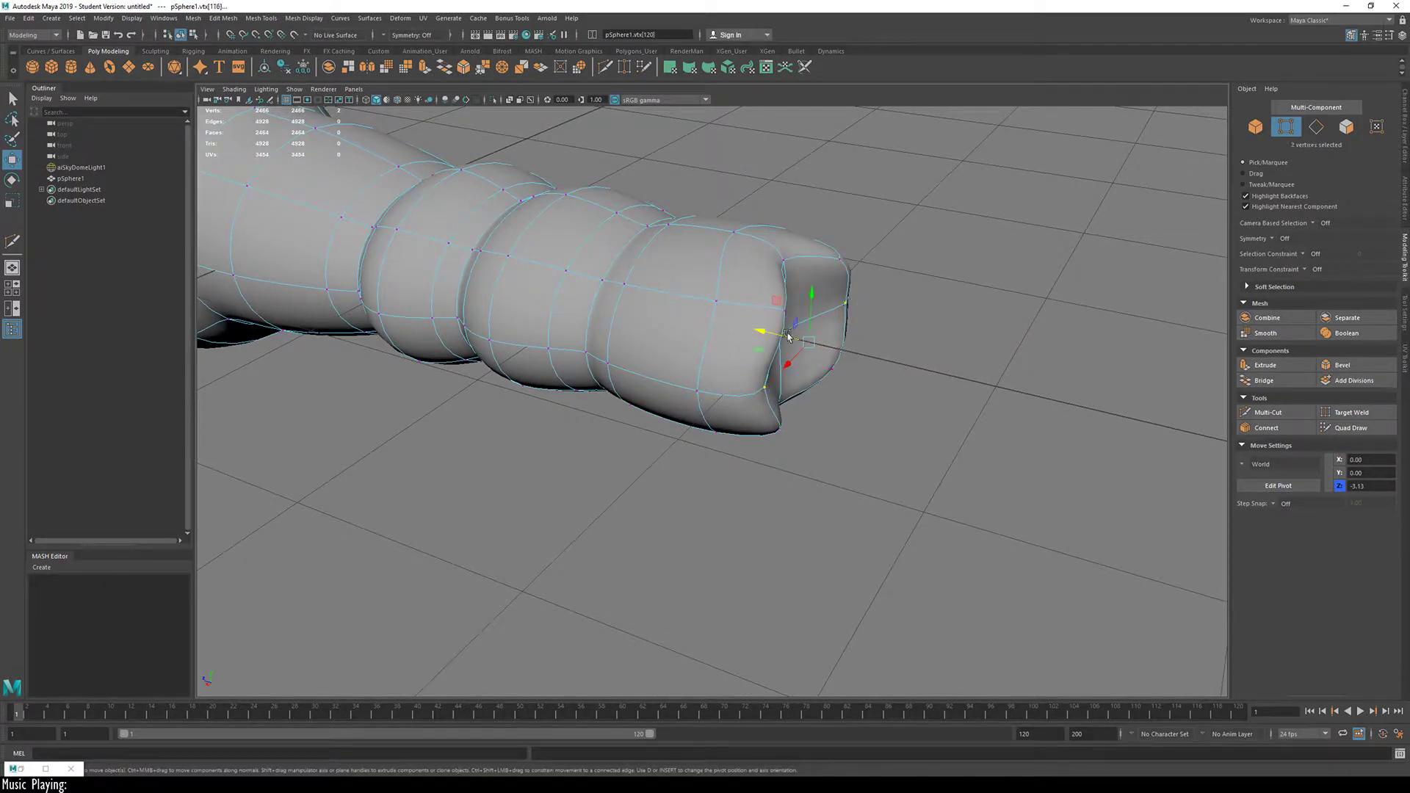
{"action": "left_click_drag", "start_coordinate": [764, 328], "coordinate": [805, 349]}
Step: Select the front vertices of the round head, scale them up with soft selection, and move them along Z away from the neck
{"action": "left_click_drag", "start_coordinate": [665, 396], "coordinate": [1024, 488], "text": "alt"}
{"action": "right_click_drag", "start_coordinate": [1024, 487], "coordinate": [500, 479], "text": "alt"}
{"action": "left_click_drag", "start_coordinate": [729, 489], "coordinate": [936, 482], "text": "alt"}
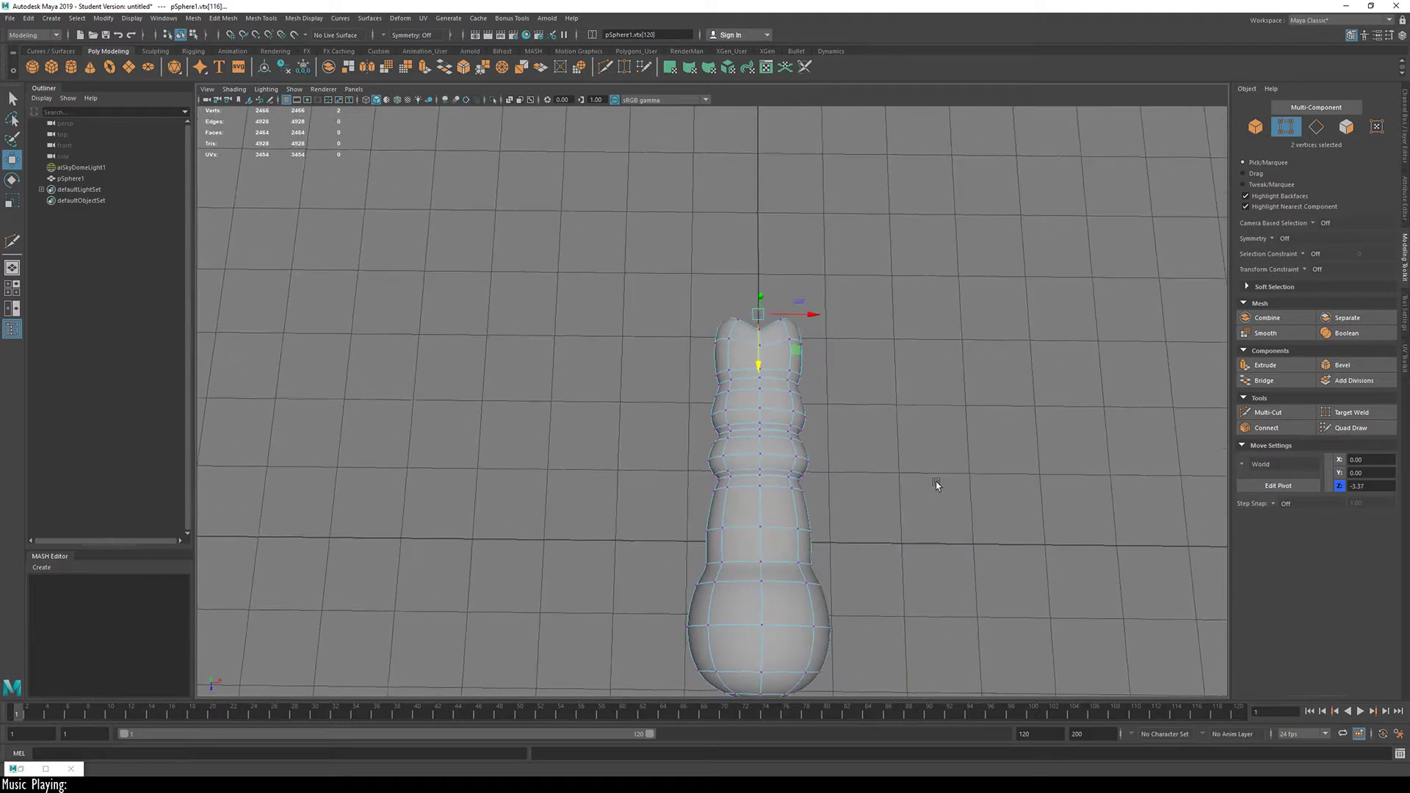
{"action": "middle_click_drag", "start_coordinate": [814, 446], "coordinate": [778, 316], "text": "alt"}
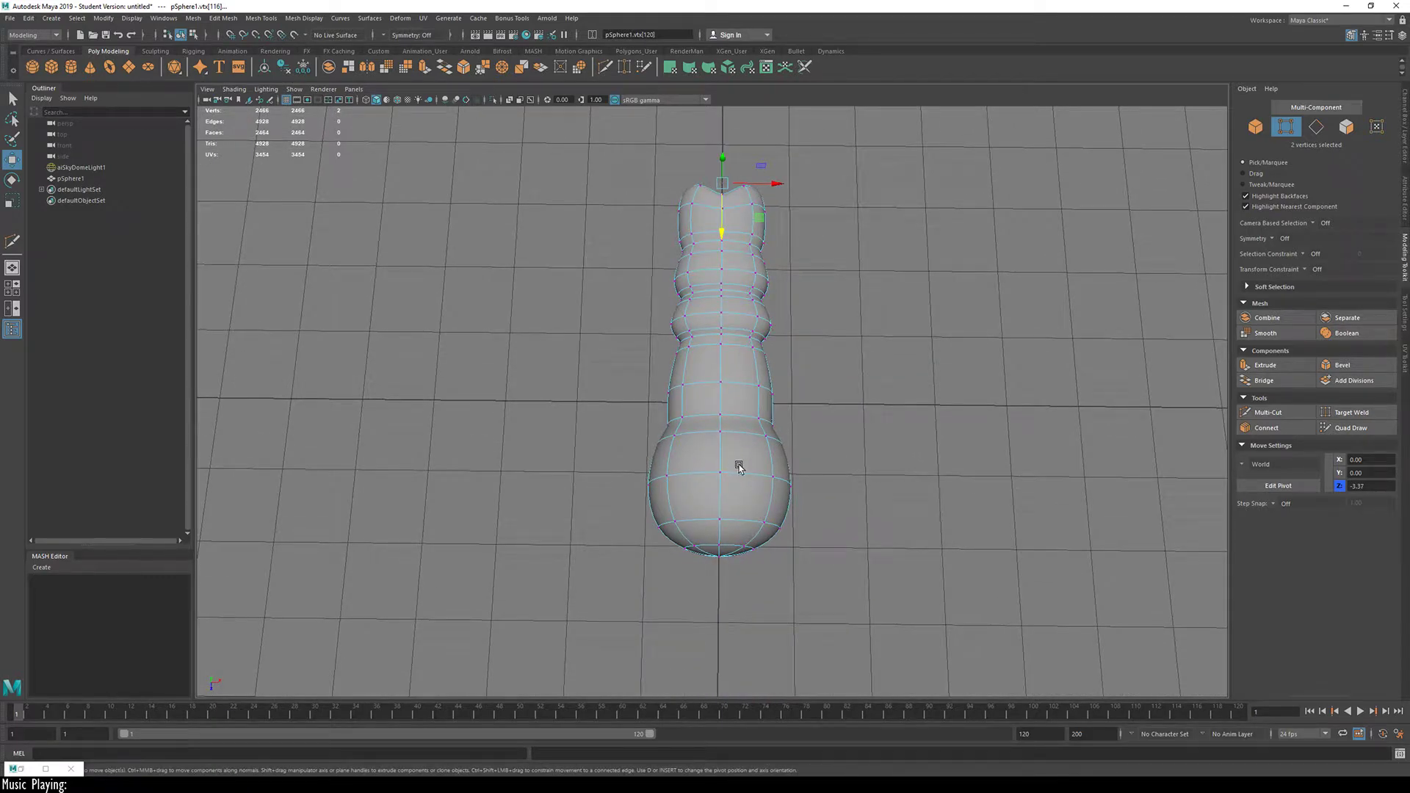
{"action": "left_click_drag", "start_coordinate": [716, 472], "coordinate": [742, 482], "text": "alt"}
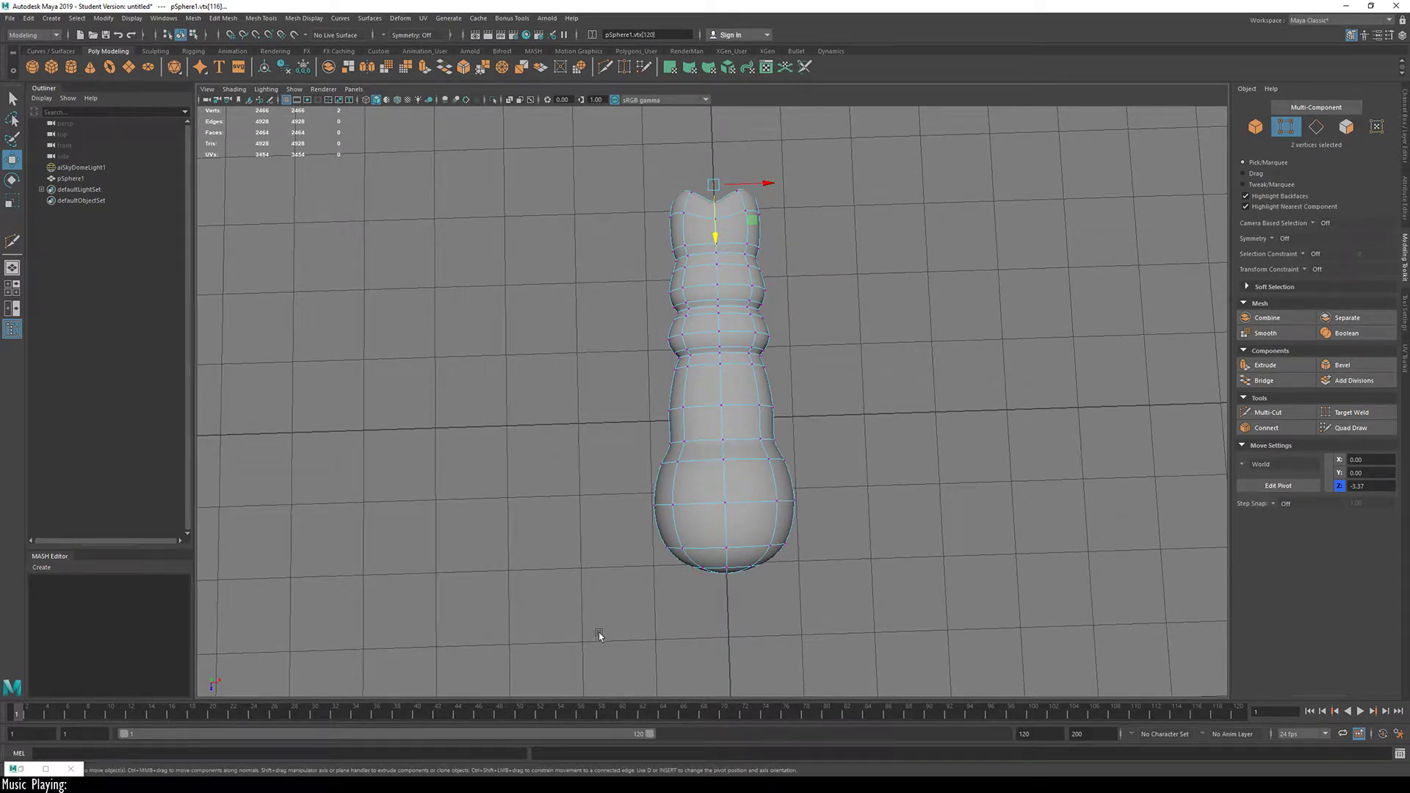
{"action": "left_click_drag", "start_coordinate": [599, 636], "coordinate": [936, 479]}
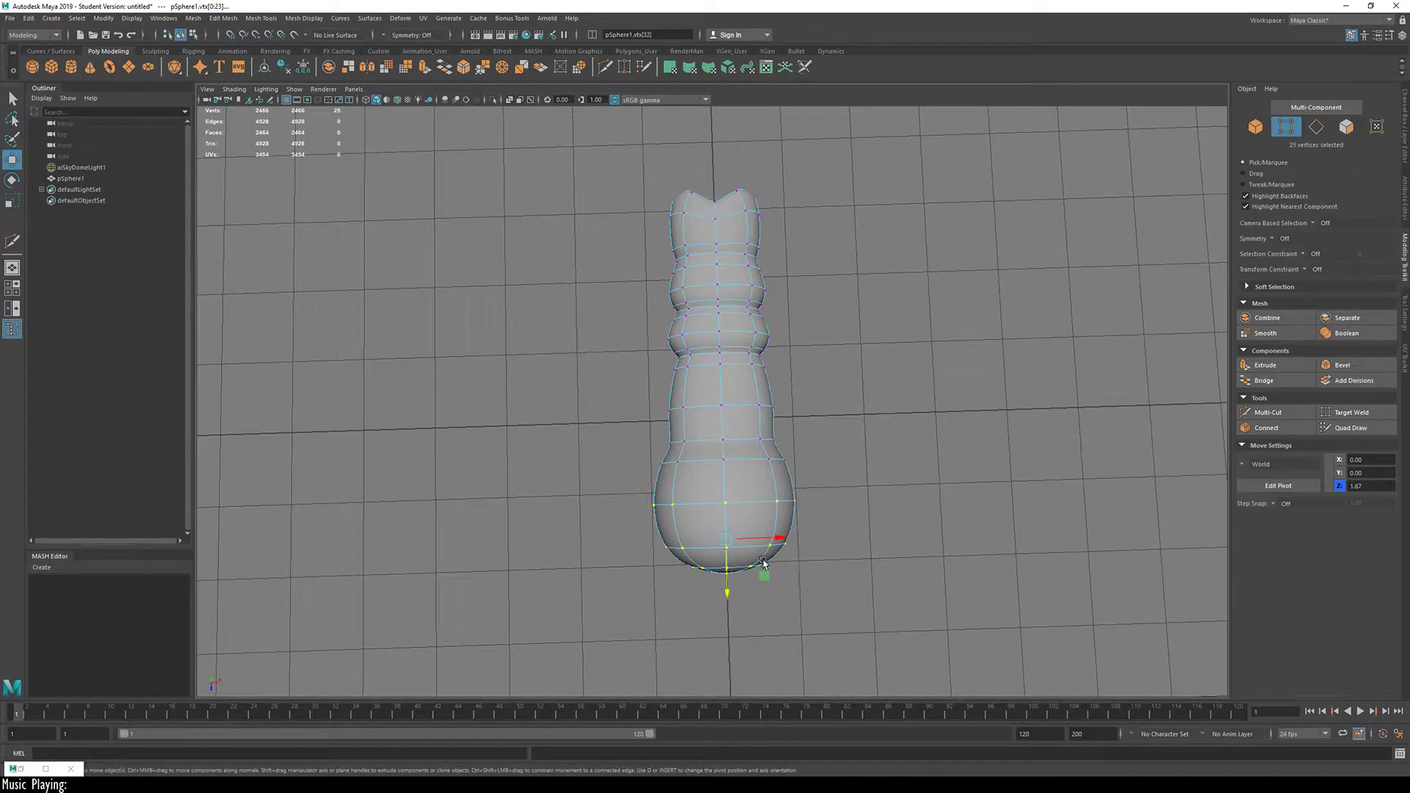
{"action": "key", "text": "r"}
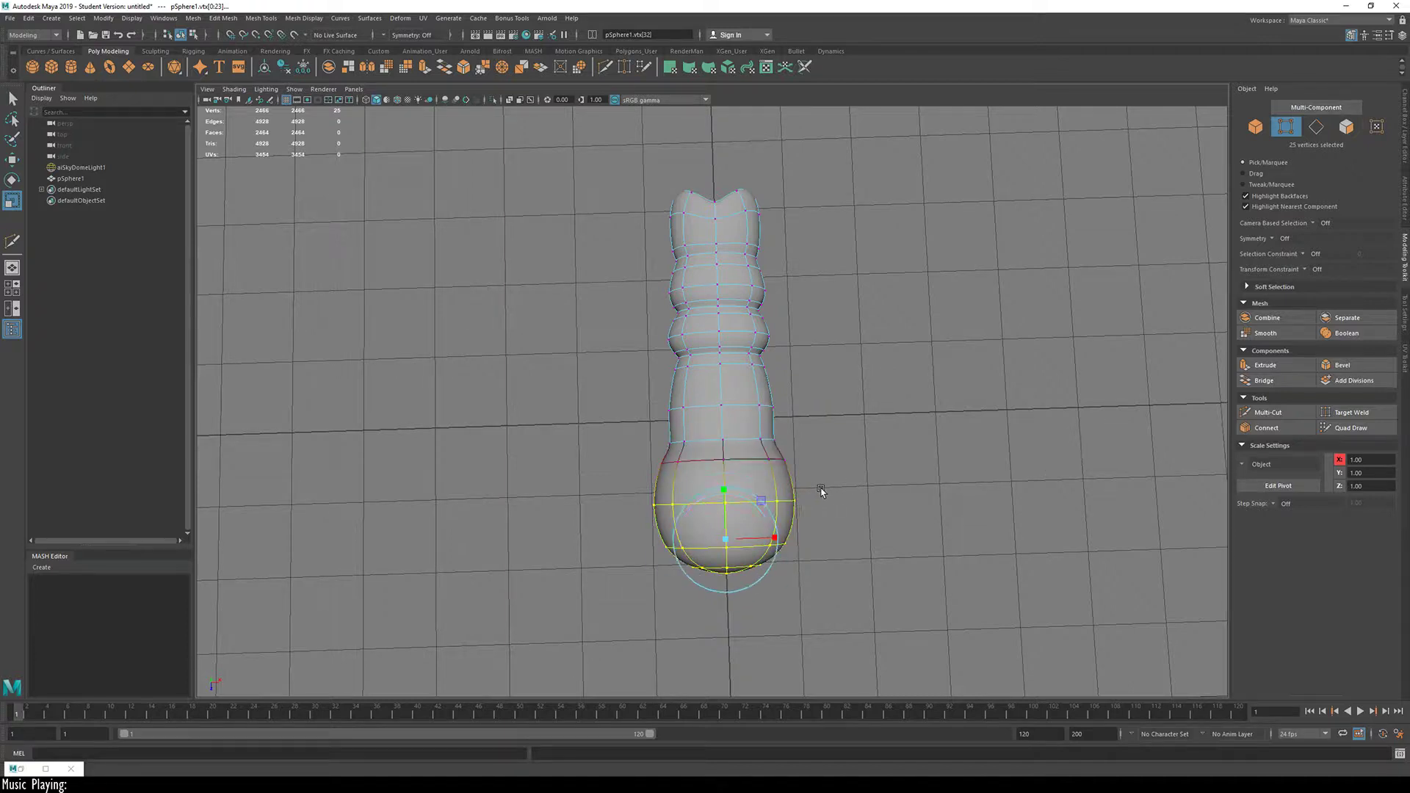
{"action": "left_click_drag", "start_coordinate": [727, 544], "coordinate": [751, 543]}
{"action": "key", "text": "w"}
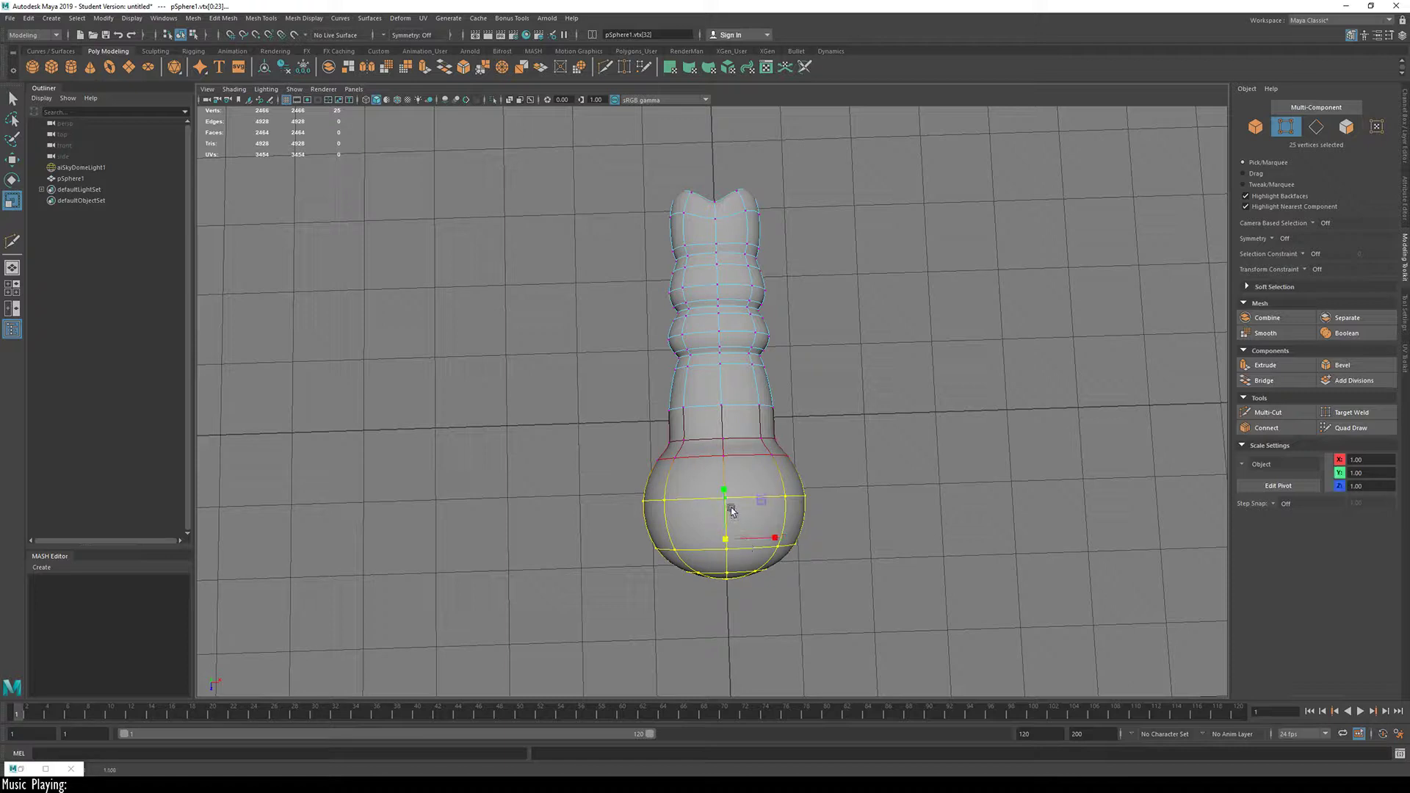
{"action": "left_click_drag", "start_coordinate": [722, 584], "coordinate": [742, 624]}
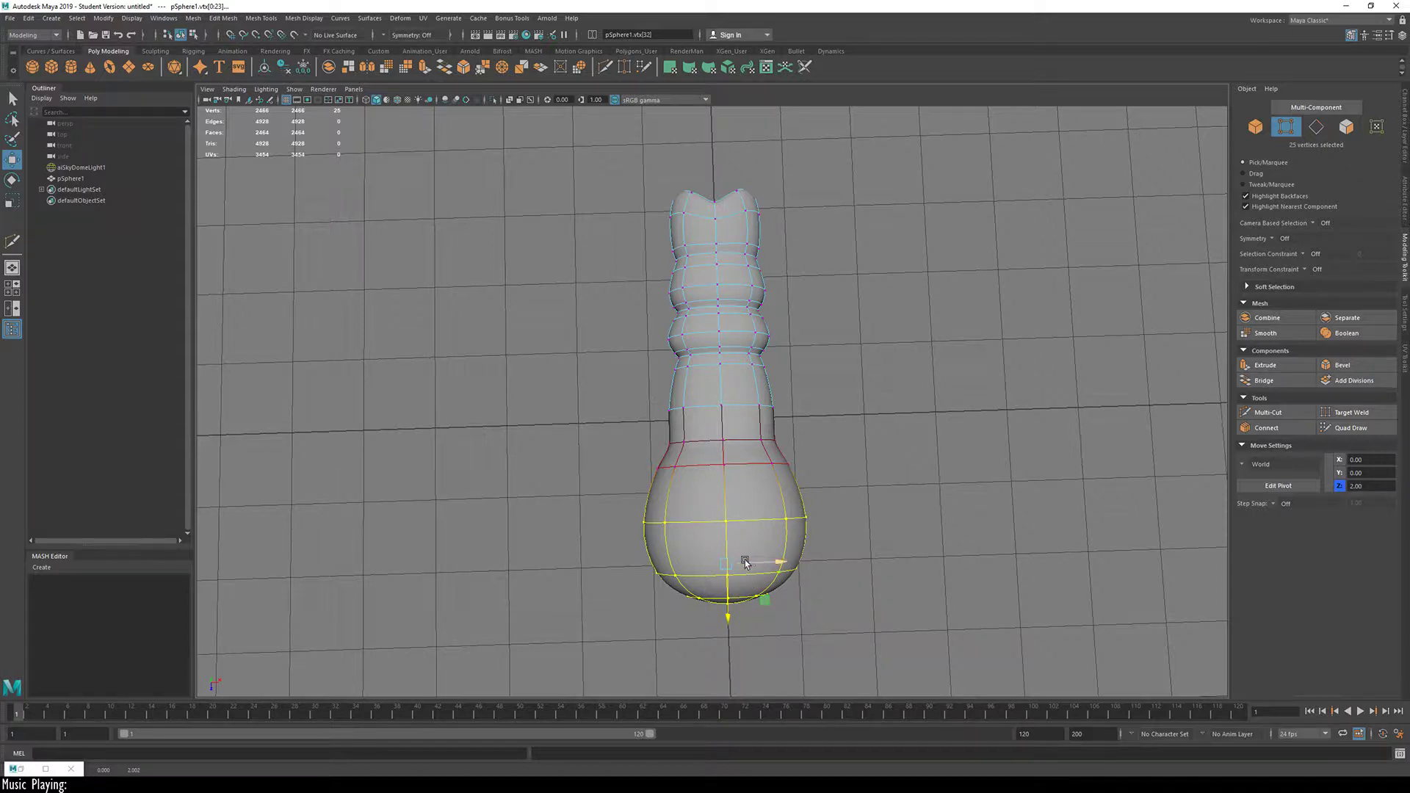
Step: Scale the selected head vertices up a little more and shift them slightly farther from the neck
{"action": "key", "text": "r"}
{"action": "left_click_drag", "start_coordinate": [720, 561], "coordinate": [704, 611]}
{"action": "key", "text": "w"}
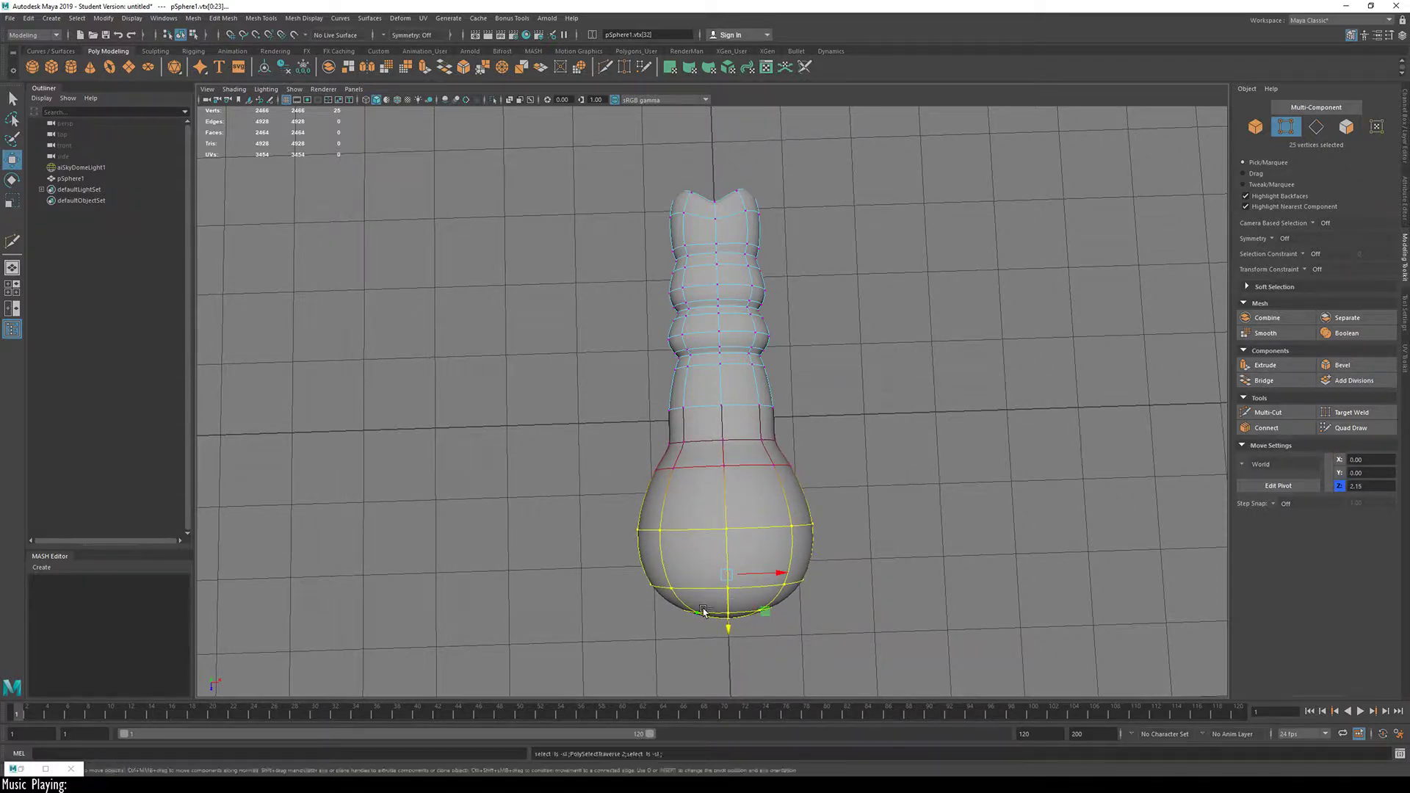
Step: Shrink the selection to the head's tip and move it toward the neck, and shift the head's widest edge loop the same way
{"action": "key", "text": "ctrl+less"}
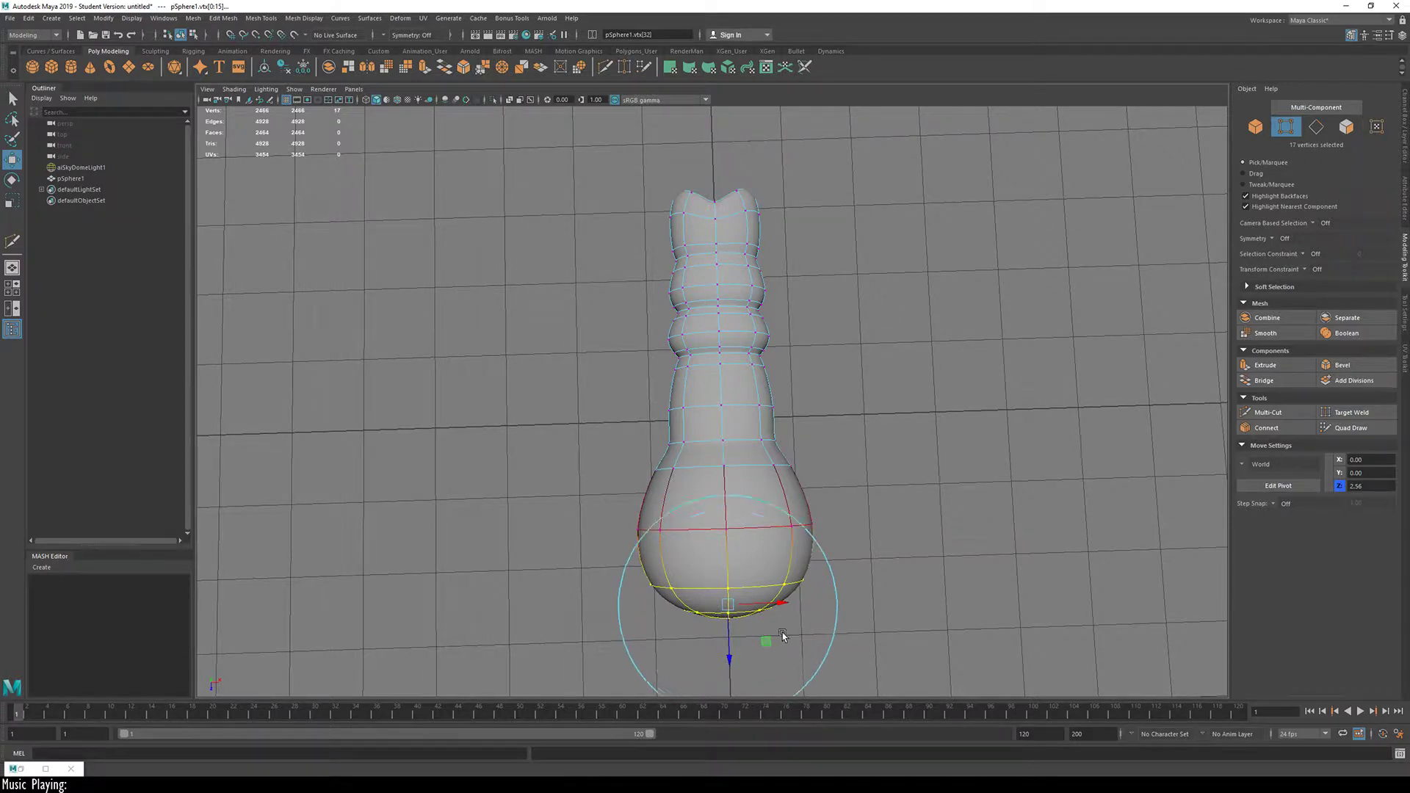
{"action": "mouse_move", "coordinate": [729, 658]}
{"action": "left_mouse_down"}
{"action": "mouse_move", "coordinate": [730, 670]}
{"action": "mouse_move", "coordinate": [732, 645]}
{"action": "left_mouse_up"}
{"action": "key", "text": "F10"}
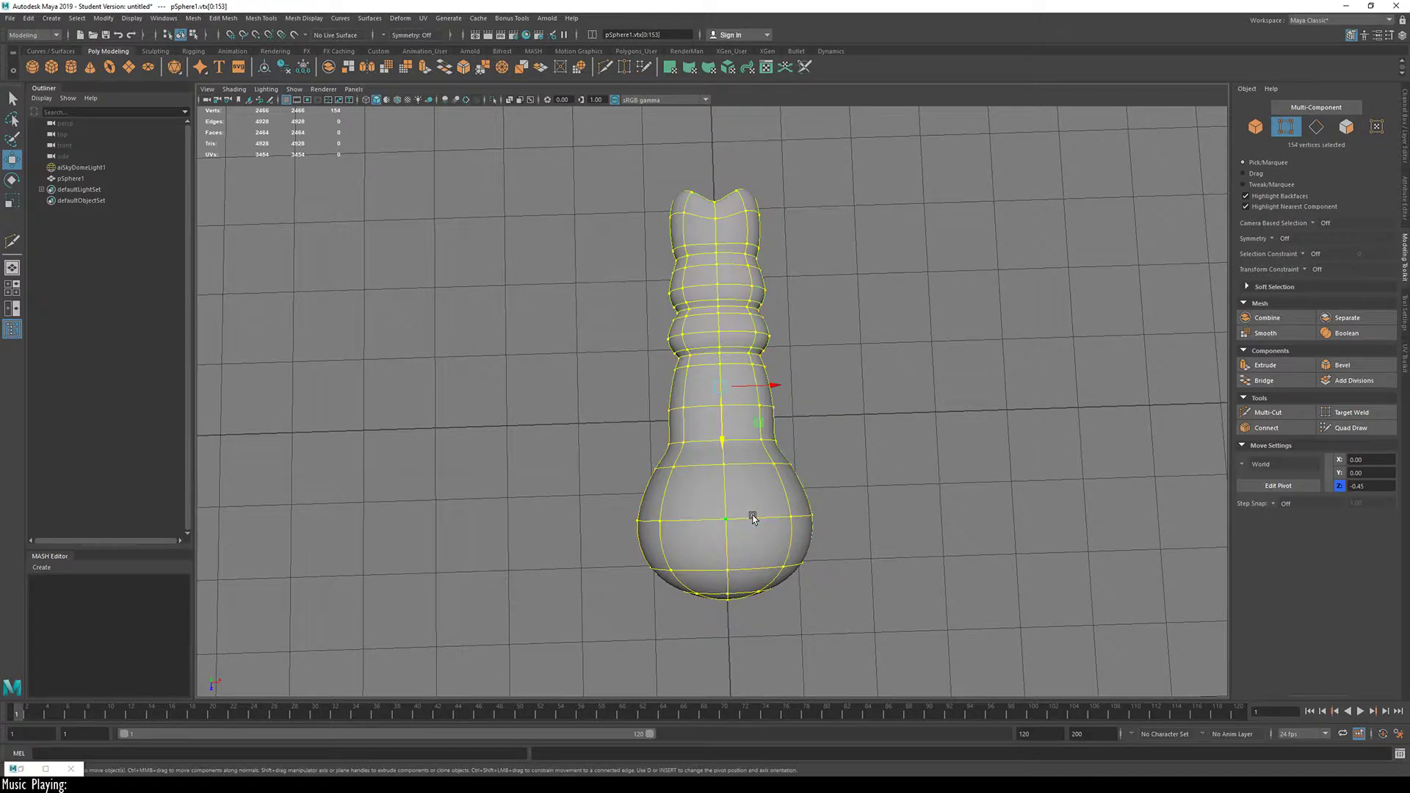
{"action": "double_click", "coordinate": [757, 518]}
{"action": "left_click_drag", "start_coordinate": [730, 579], "coordinate": [727, 574]}
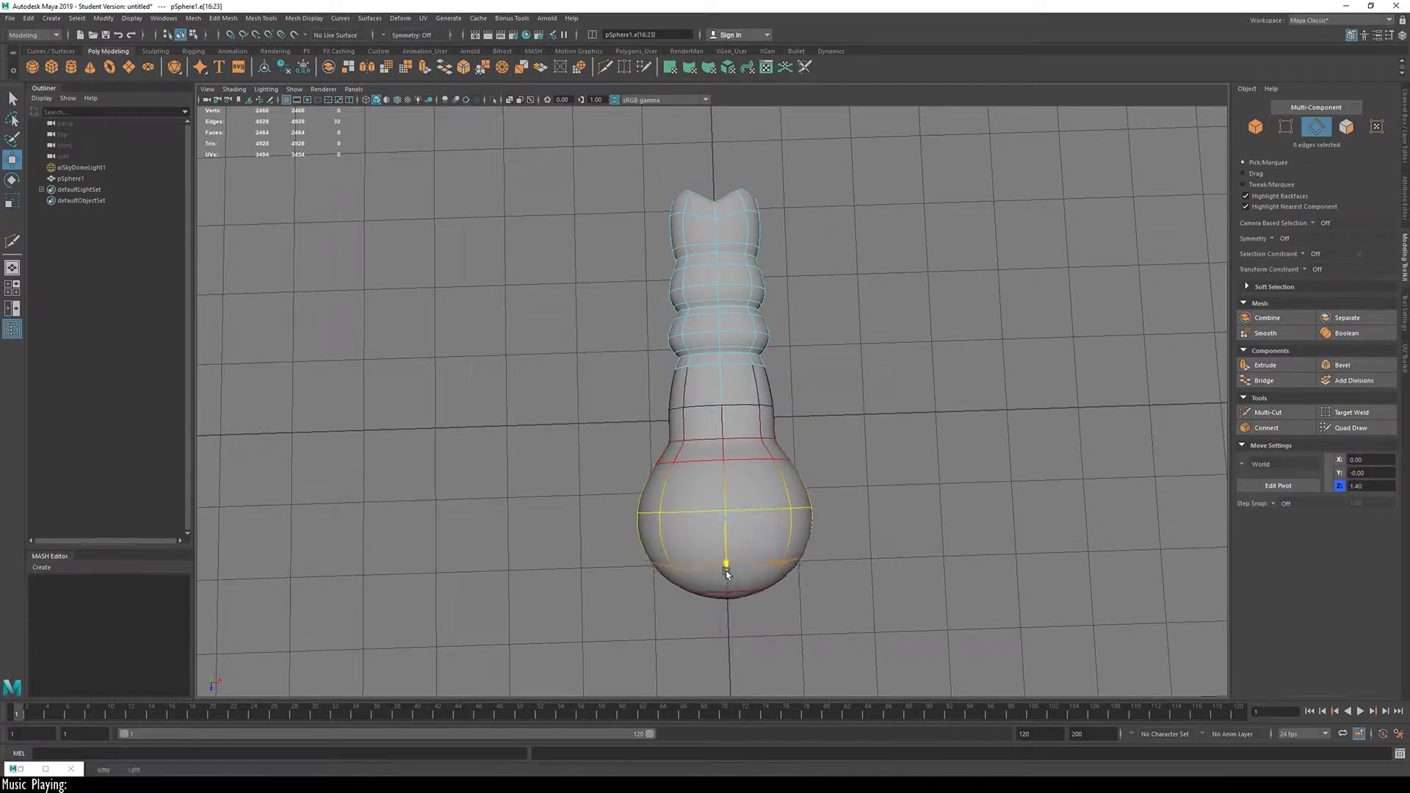
{"action": "left_click", "coordinate": [802, 567]}
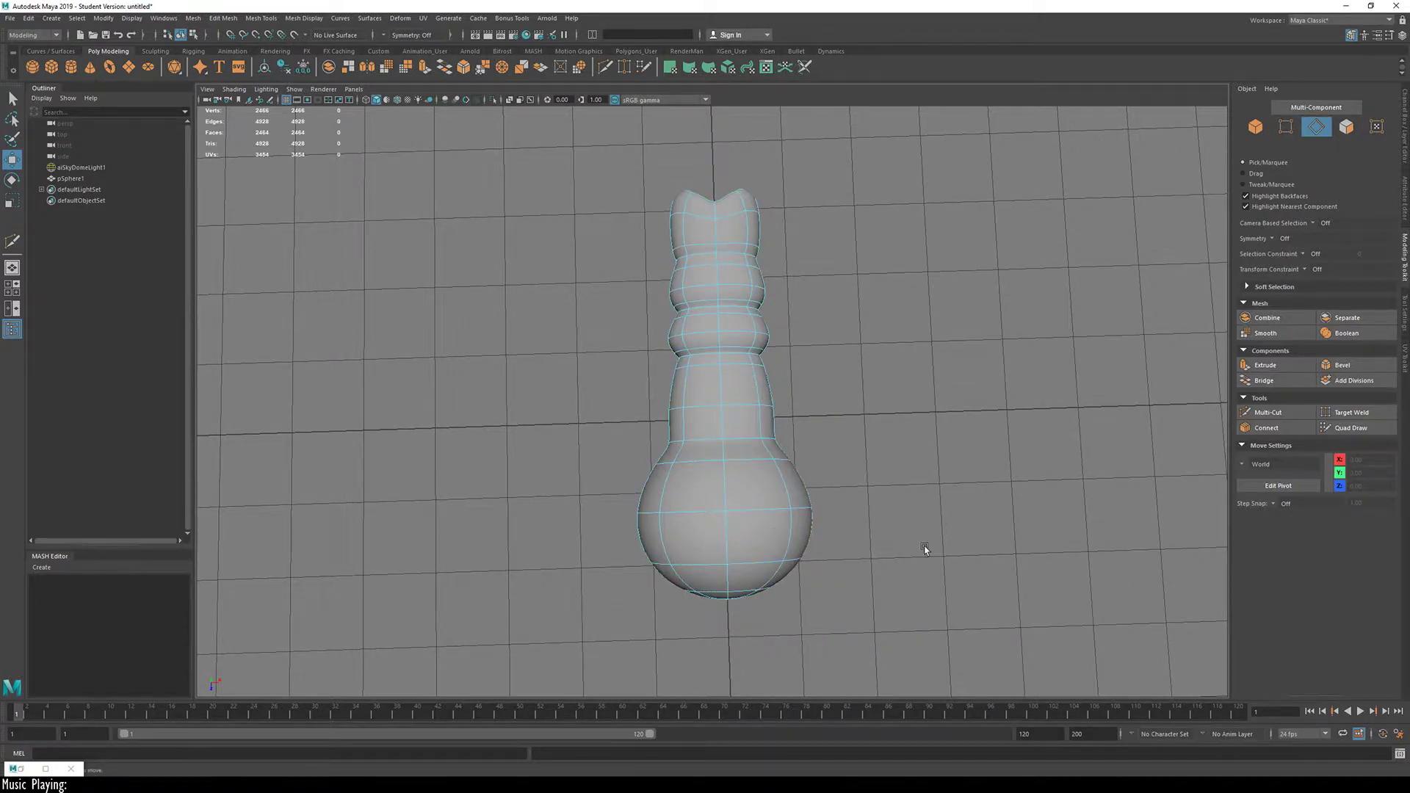
Step: With soft selection off, scale the middle edge loop of the bulge next to the neck slightly inward and the neck's middle loop outward
{"action": "left_click_drag", "start_coordinate": [926, 547], "coordinate": [814, 560], "text": "alt"}
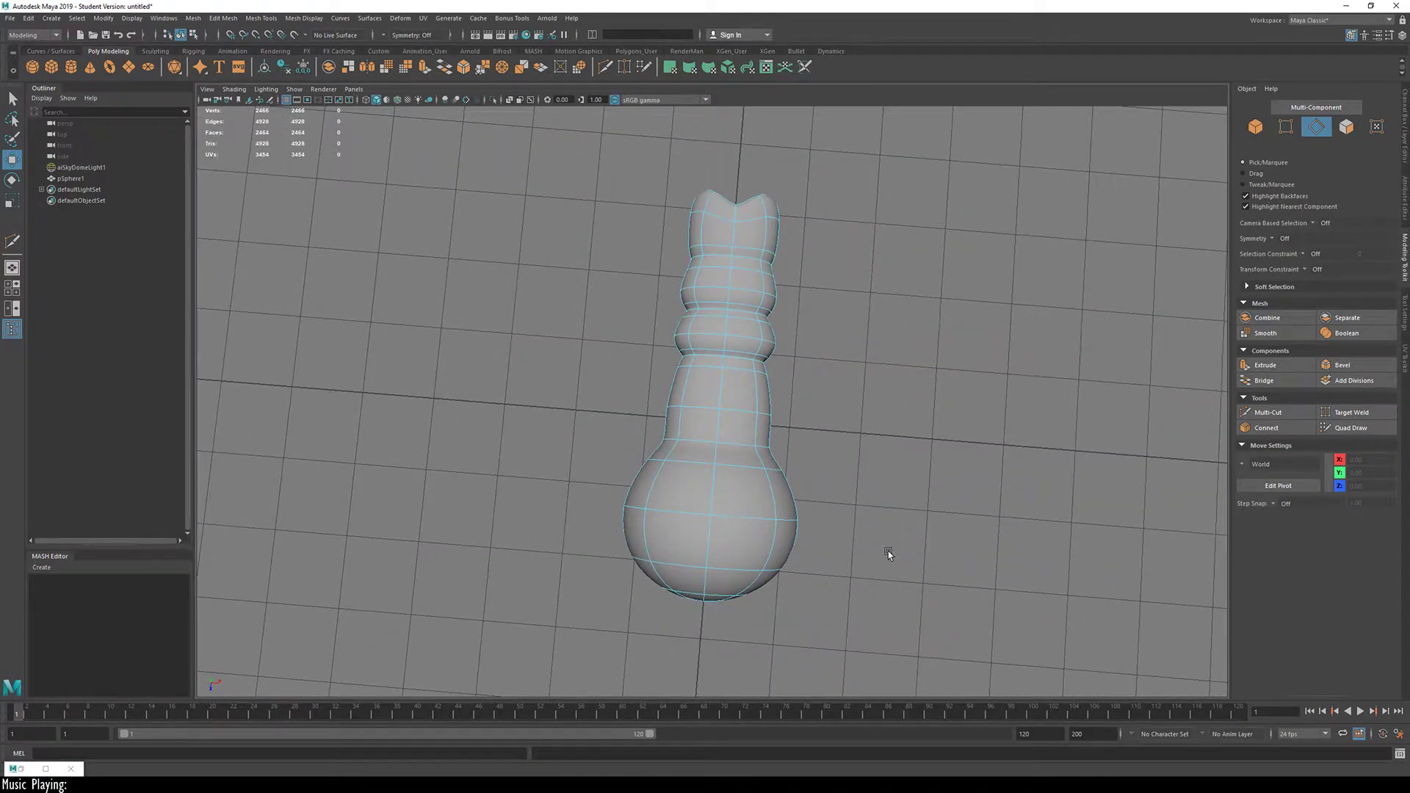
{"action": "left_click_drag", "start_coordinate": [888, 554], "coordinate": [888, 551], "text": "alt"}
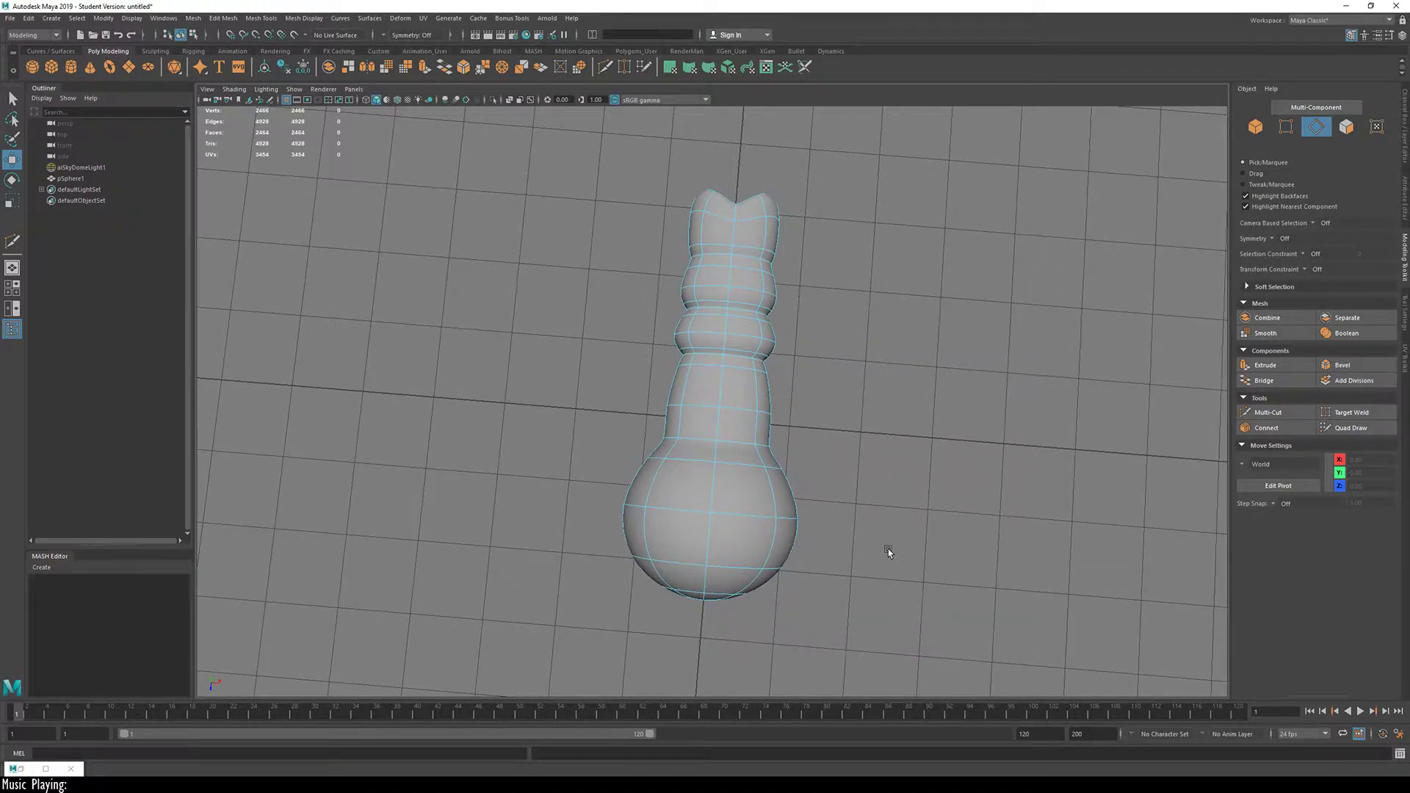
{"action": "left_click_drag", "start_coordinate": [816, 421], "coordinate": [814, 408], "text": "alt"}
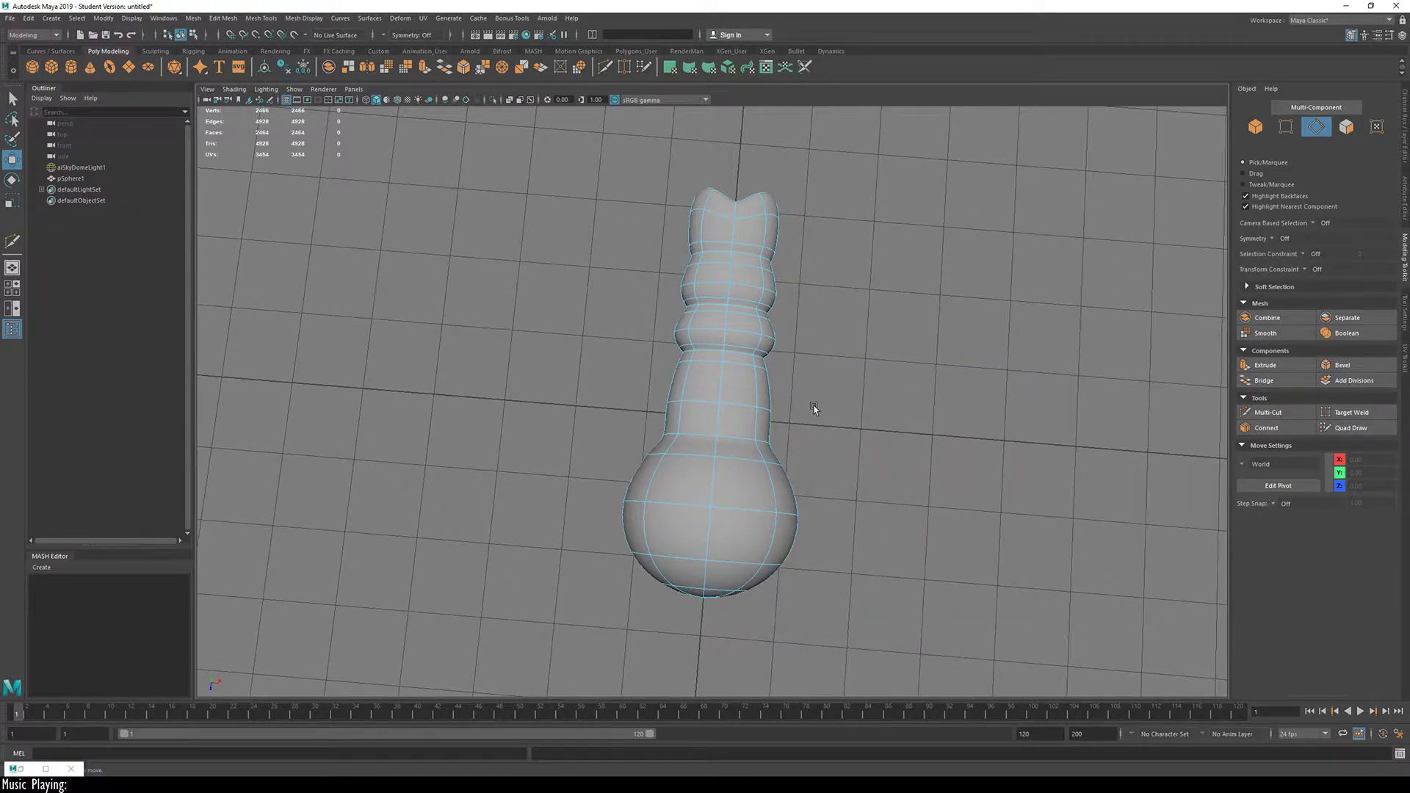
{"action": "left_click_drag", "start_coordinate": [701, 355], "coordinate": [723, 403], "text": "alt"}
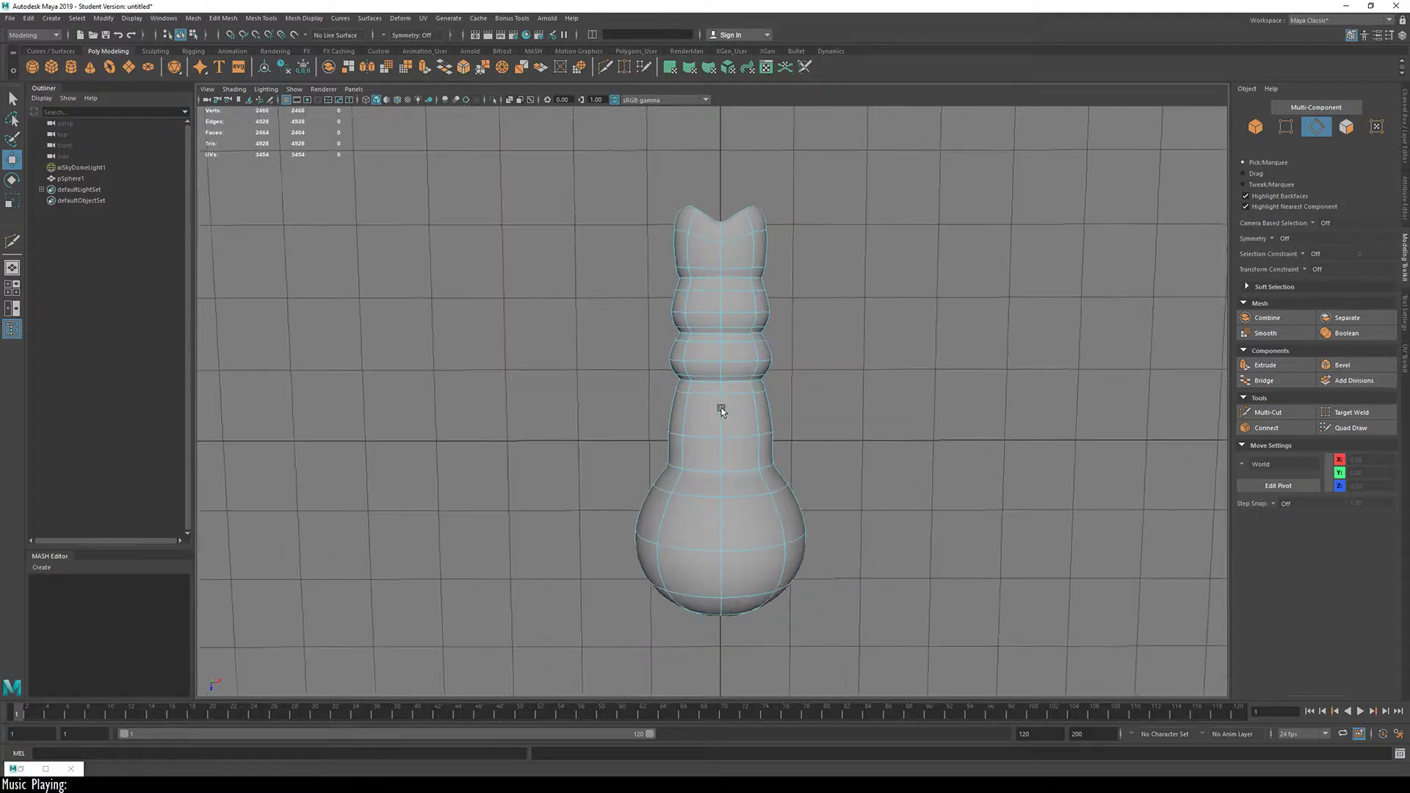
{"action": "double_click", "coordinate": [743, 356]}
{"action": "key", "text": "b"}
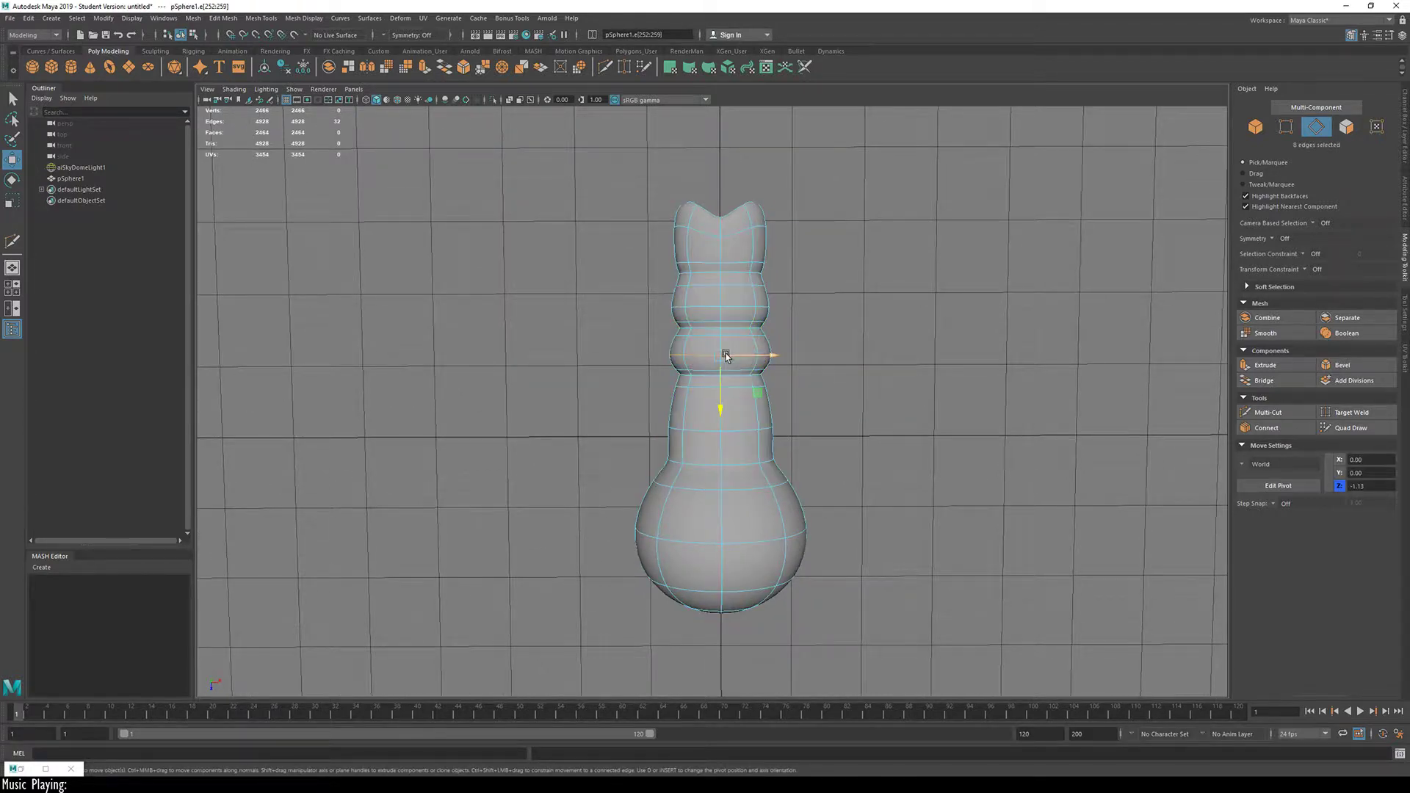
{"action": "key", "text": "r"}
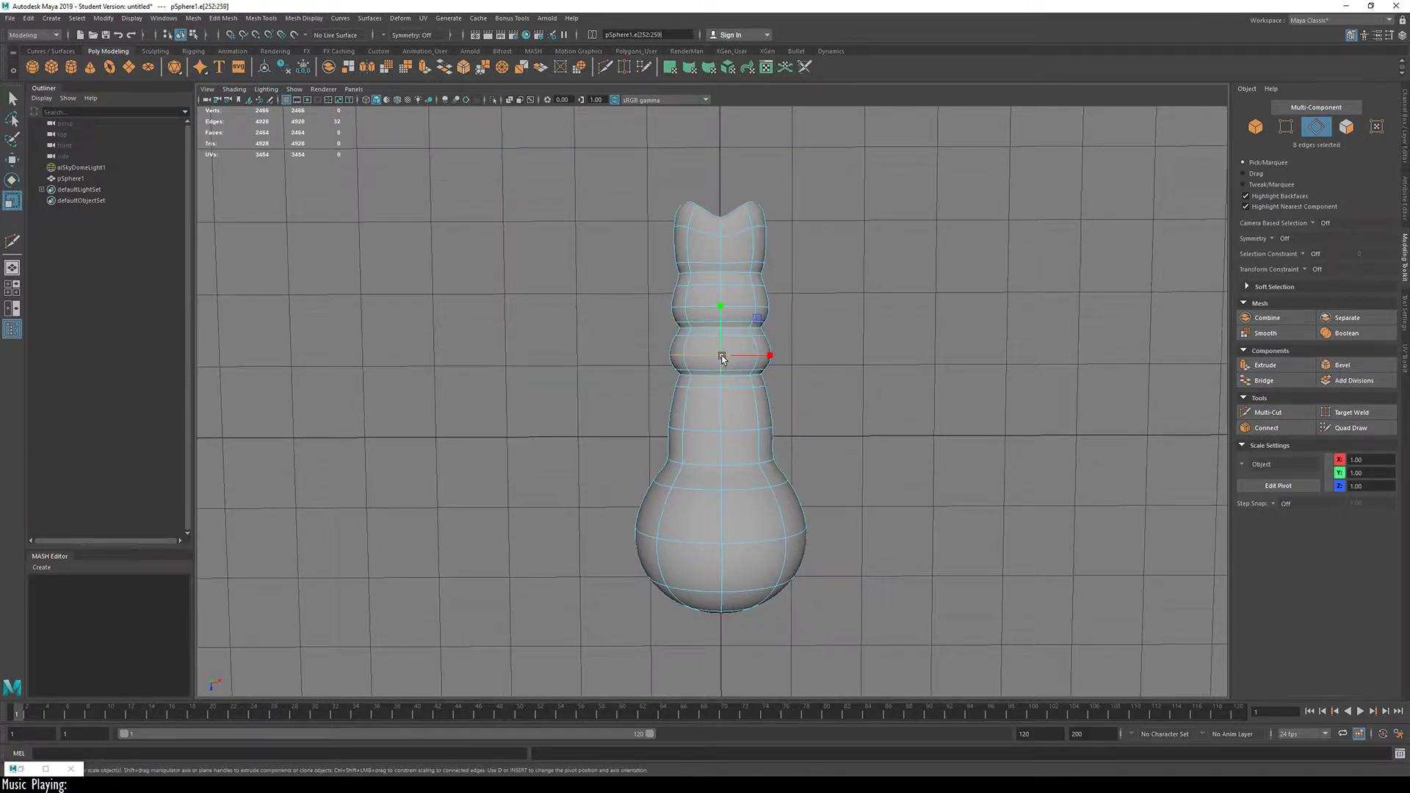
{"action": "left_click_drag", "start_coordinate": [722, 359], "coordinate": [717, 356]}
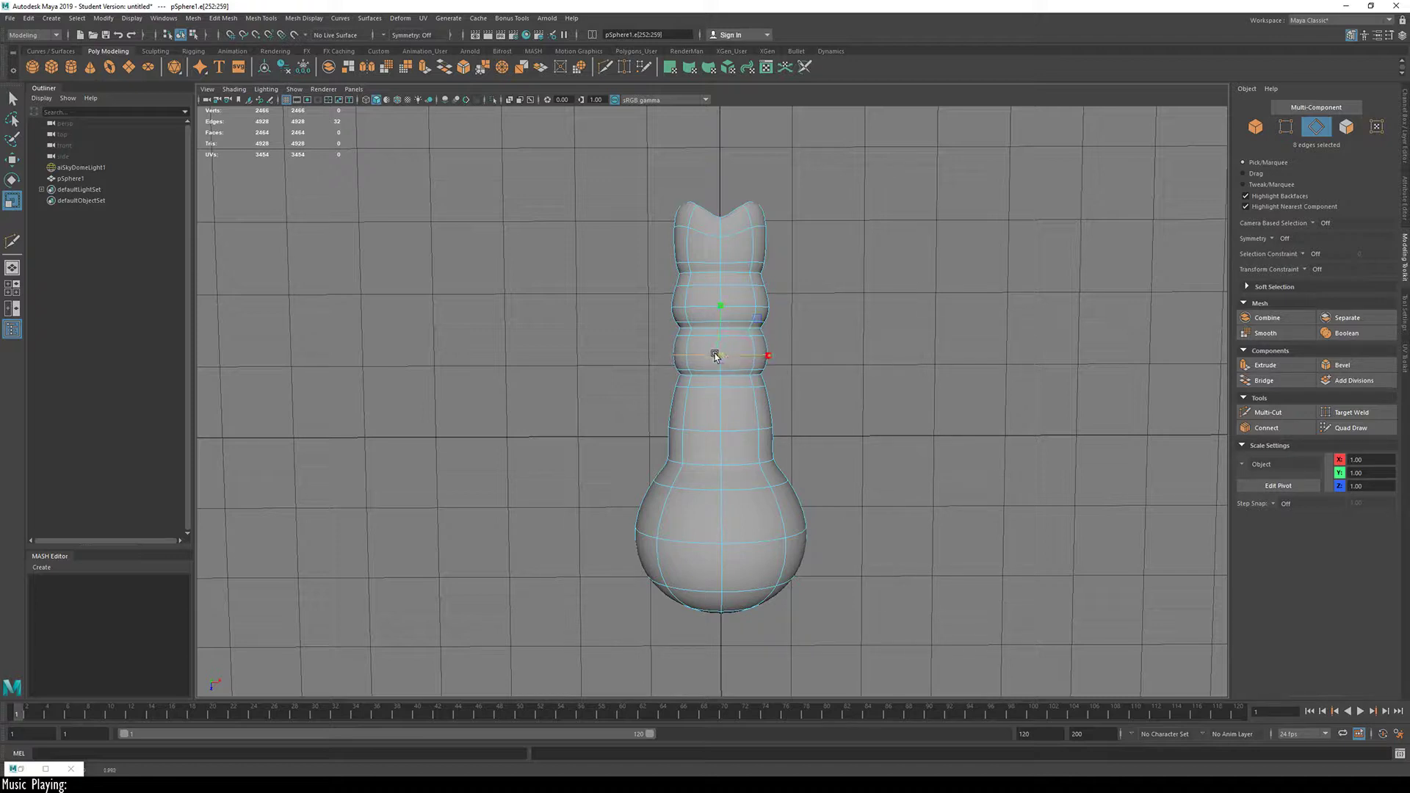
{"action": "double_click", "coordinate": [713, 434]}
{"action": "left_click_drag", "start_coordinate": [711, 434], "coordinate": [737, 434]}
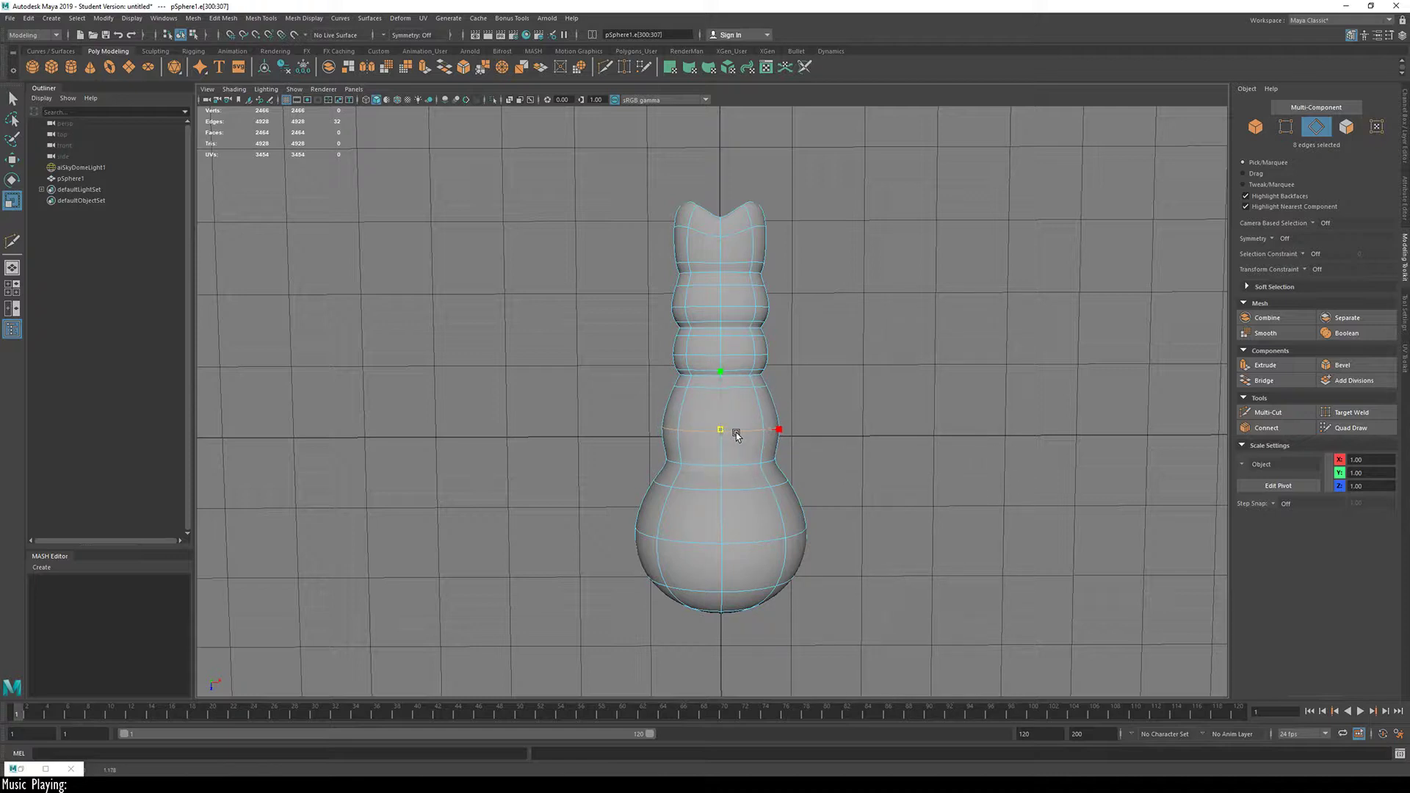
Step: Scale the middle edge loop of the second bulge outward and move the edge loop on its far side along Z toward the end section
{"action": "middle_click_drag", "start_coordinate": [718, 306], "coordinate": [719, 391], "text": "alt"}
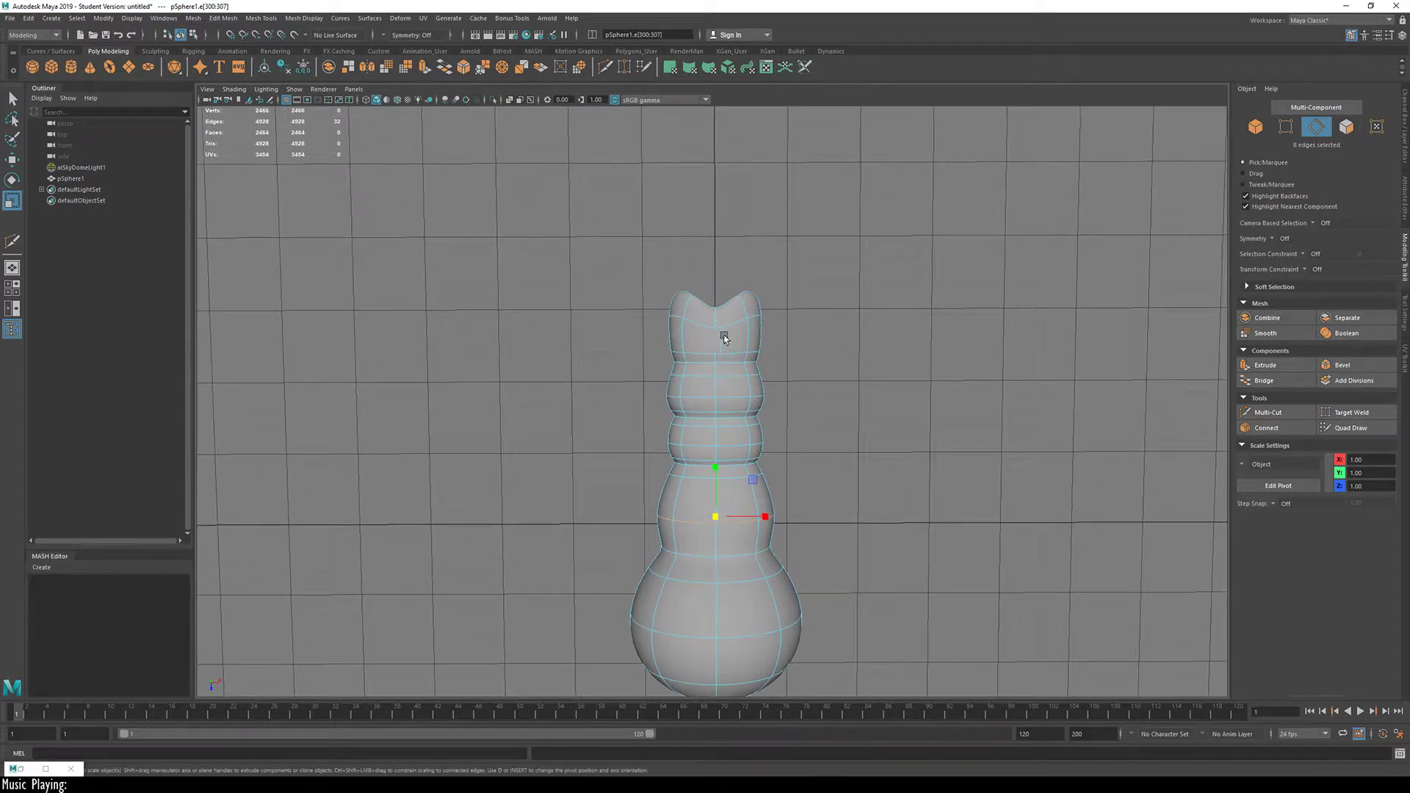
{"action": "double_click", "coordinate": [720, 397]}
{"action": "double_click", "coordinate": [702, 376]}
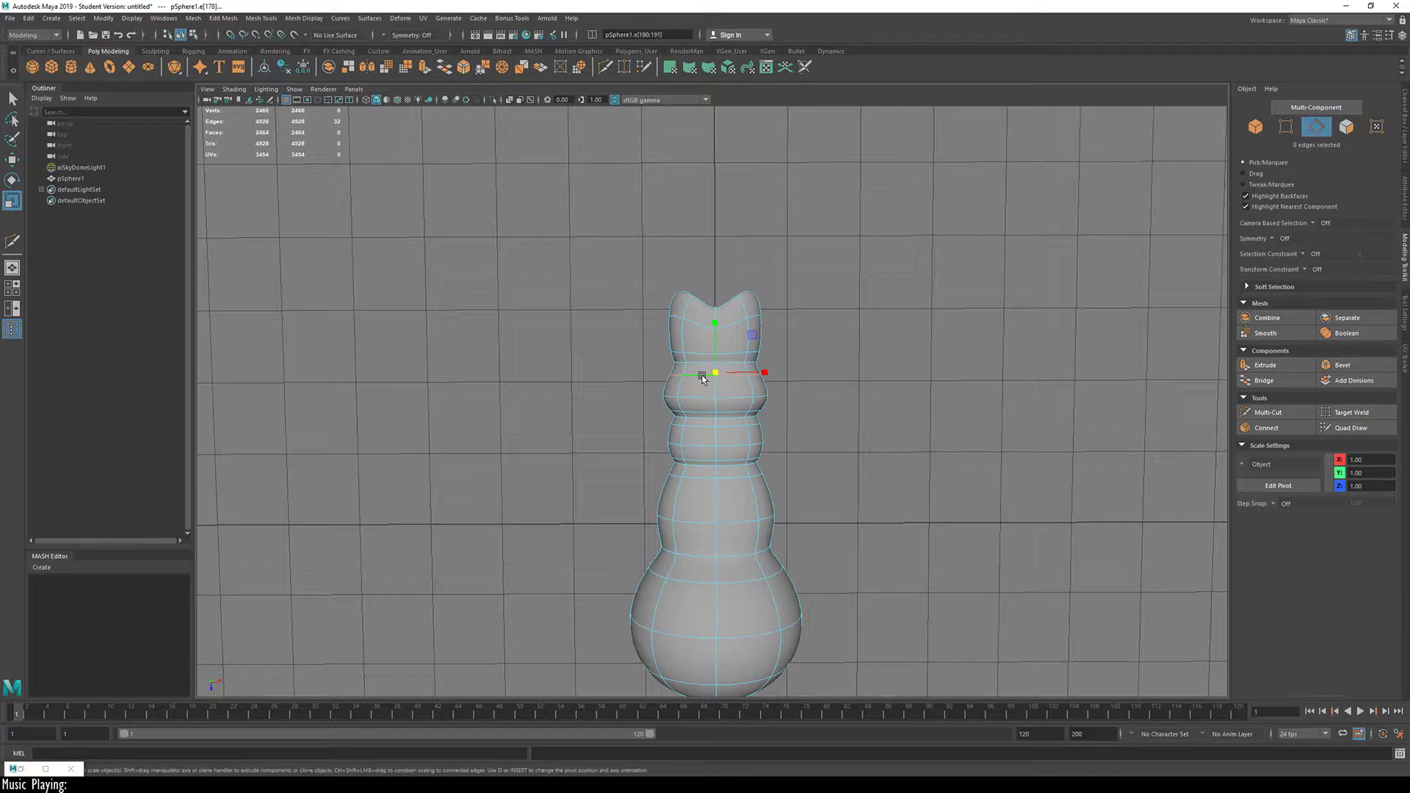
{"action": "key", "text": "w"}
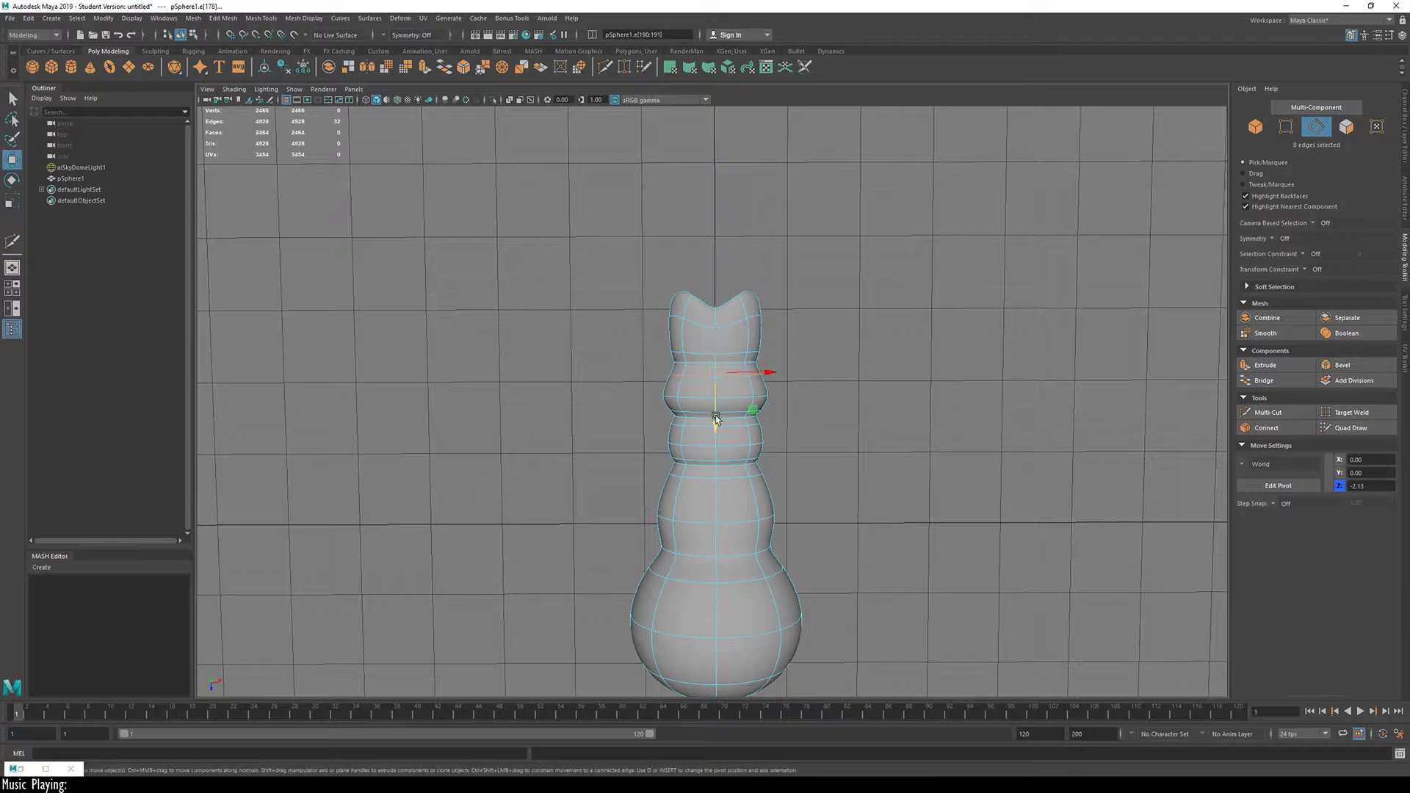
{"action": "left_click_drag", "start_coordinate": [716, 414], "coordinate": [718, 406]}
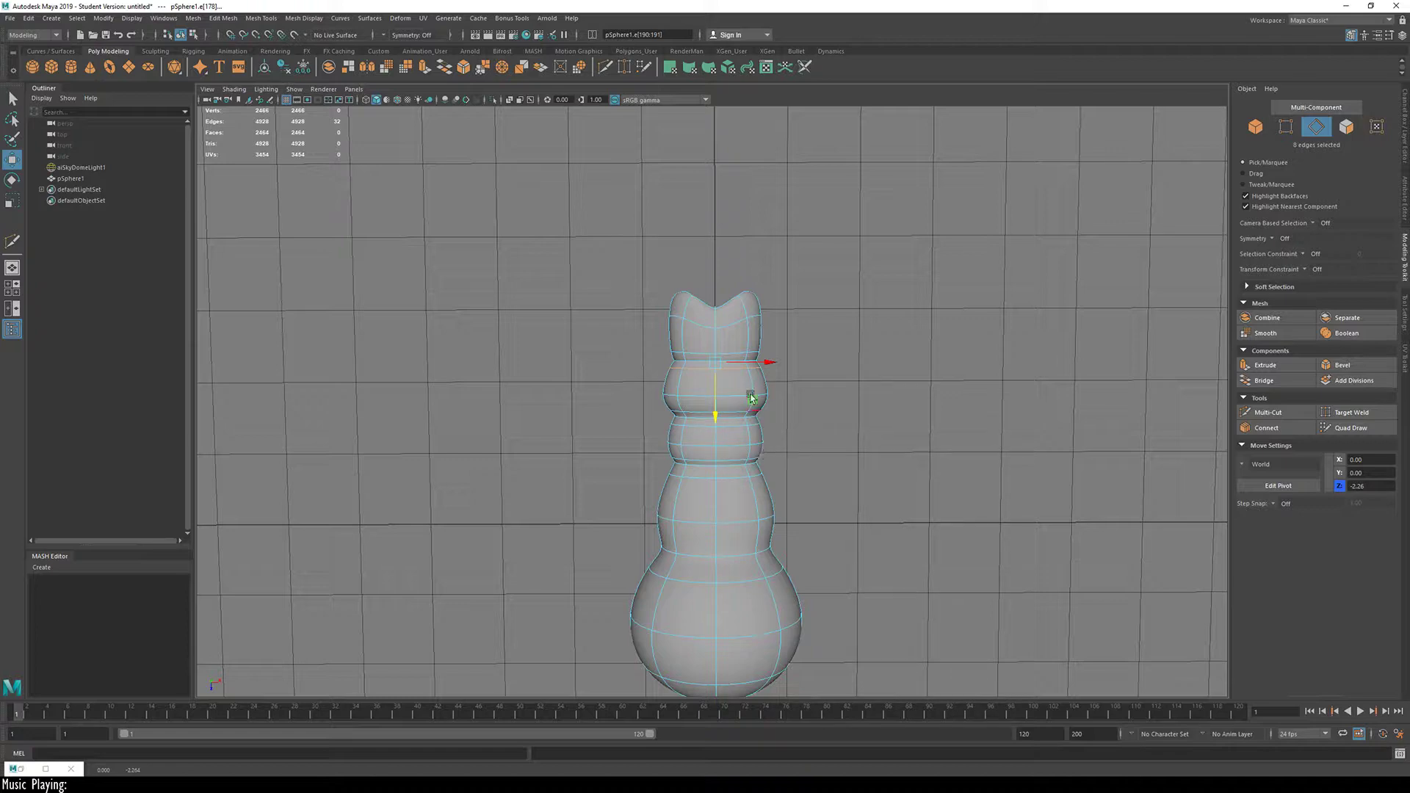
Step: Show the control cage over the smooth preview and raise the top middle vertex of the end section along Y
{"action": "left_click_drag", "start_coordinate": [747, 382], "coordinate": [784, 345], "text": "alt"}
{"action": "right_click_drag", "start_coordinate": [783, 345], "coordinate": [898, 378], "text": "alt"}
{"action": "middle_click_drag", "start_coordinate": [898, 377], "coordinate": [798, 501], "text": "alt"}
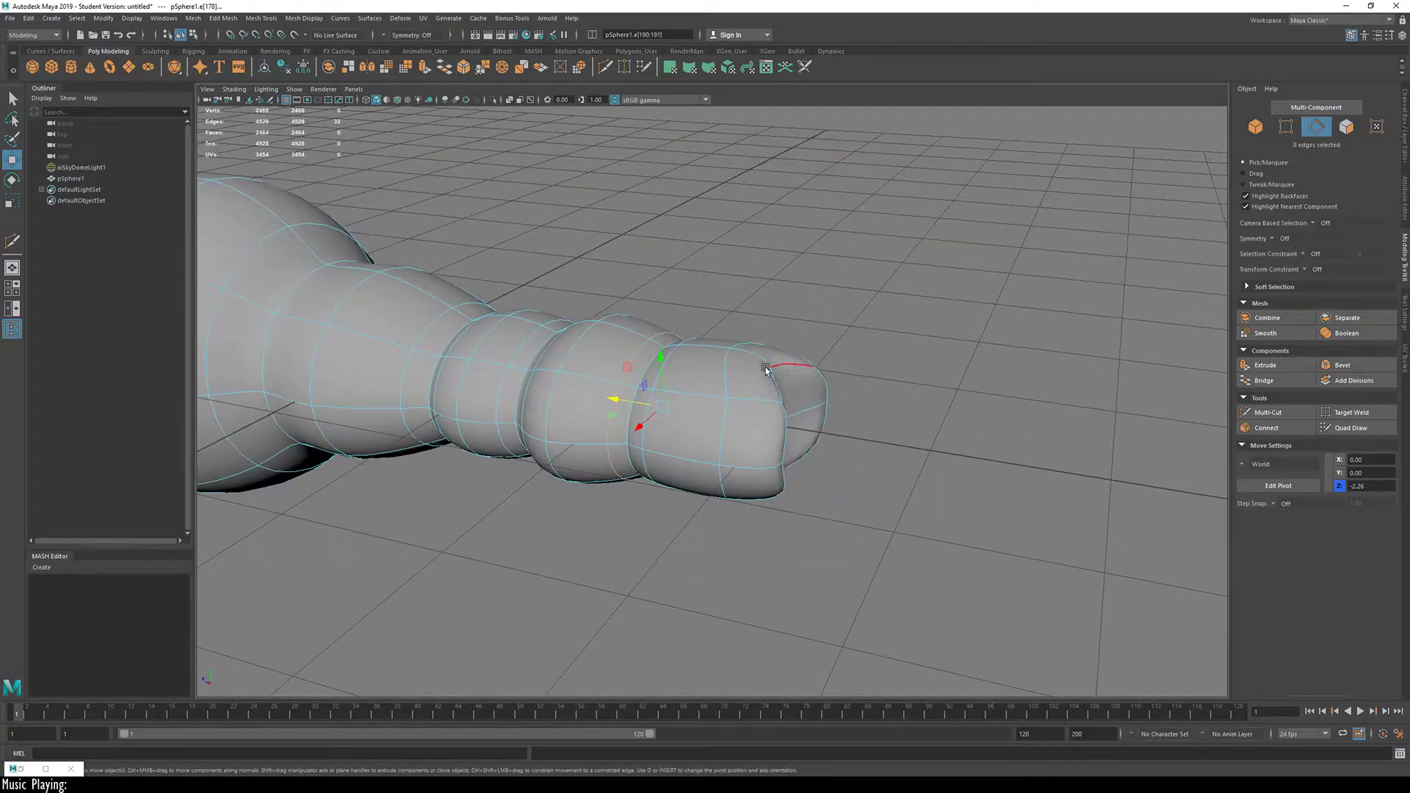
{"action": "key", "text": "2"}
{"action": "left_click_drag", "start_coordinate": [736, 385], "coordinate": [665, 459], "text": "alt"}
{"action": "key", "text": "F9"}
{"action": "left_click", "coordinate": [677, 400]}
{"action": "left_click_drag", "start_coordinate": [680, 399], "coordinate": [750, 378], "text": "alt"}
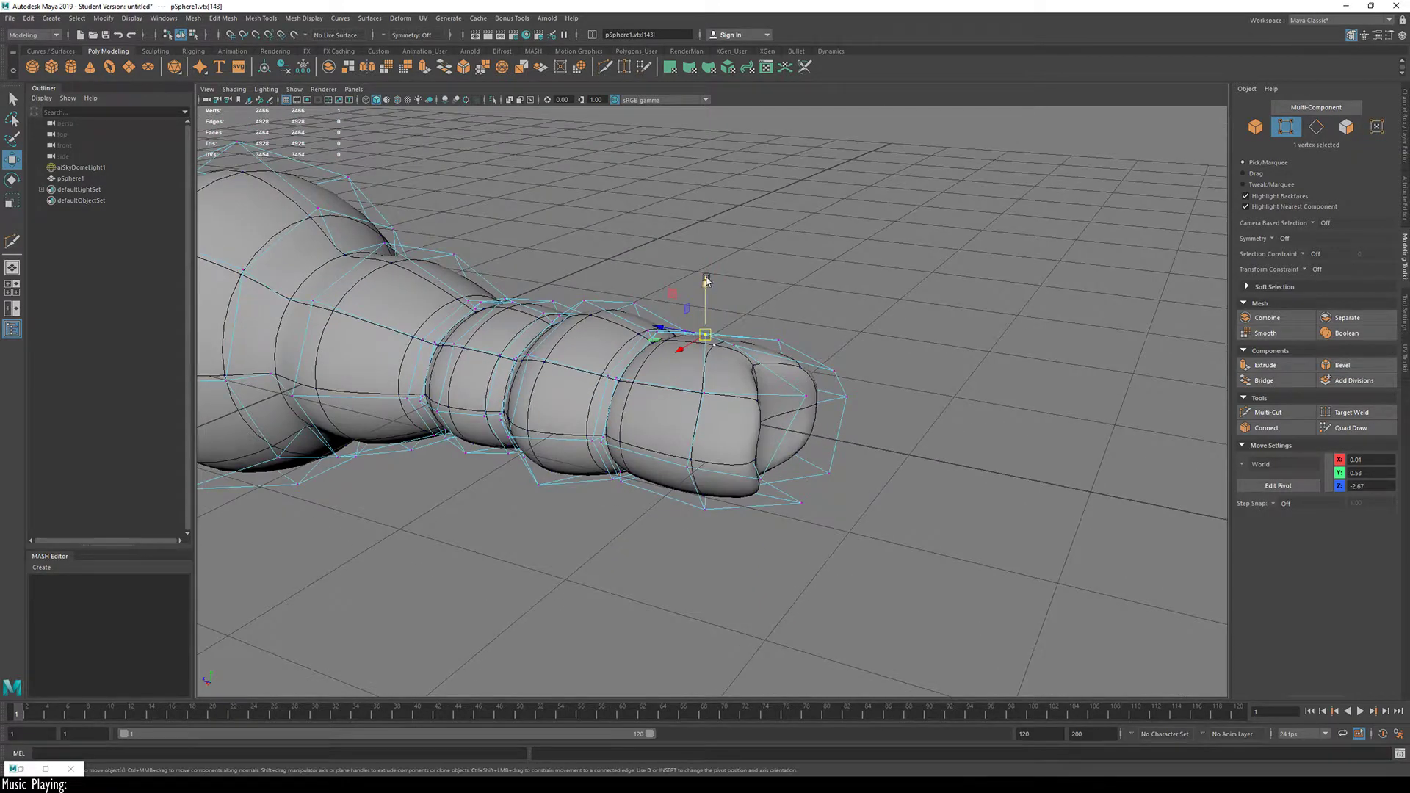
{"action": "left_click_drag", "start_coordinate": [706, 285], "coordinate": [707, 271]}
Step: Raise the vertex at the top middle of the end cap's rim along Y
{"action": "left_click_drag", "start_coordinate": [751, 440], "coordinate": [664, 411], "text": "alt"}
{"action": "left_click", "coordinate": [736, 409]}
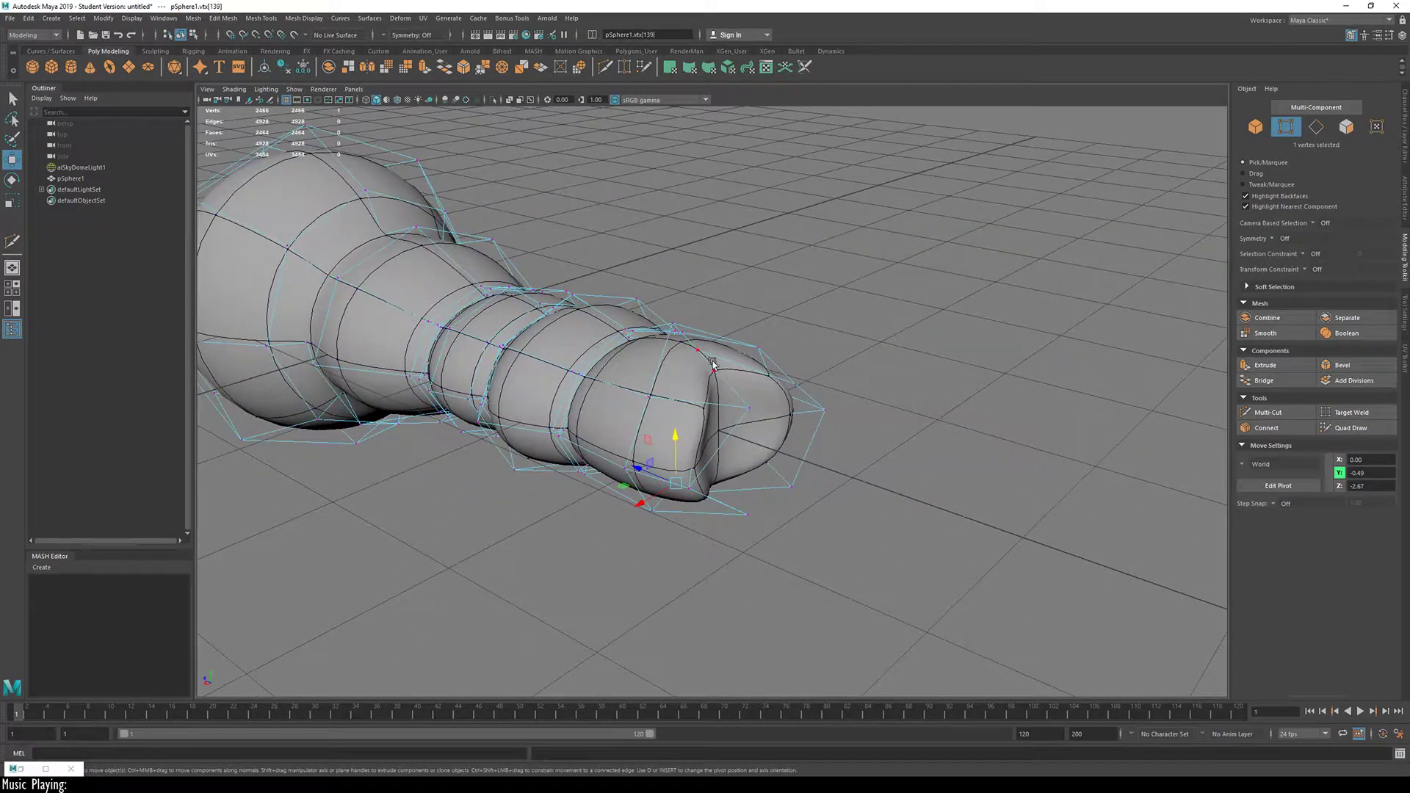
{"action": "left_click", "coordinate": [702, 345]}
{"action": "left_click_drag", "start_coordinate": [699, 306], "coordinate": [699, 287]}
Step: Return to Object mode, show the mesh in full smooth preview without the cage, and inspect the whole shape from the side
{"action": "left_click_drag", "start_coordinate": [608, 373], "coordinate": [1034, 465], "text": "alt"}
{"action": "right_click_drag", "start_coordinate": [1034, 465], "coordinate": [781, 433], "text": "alt"}
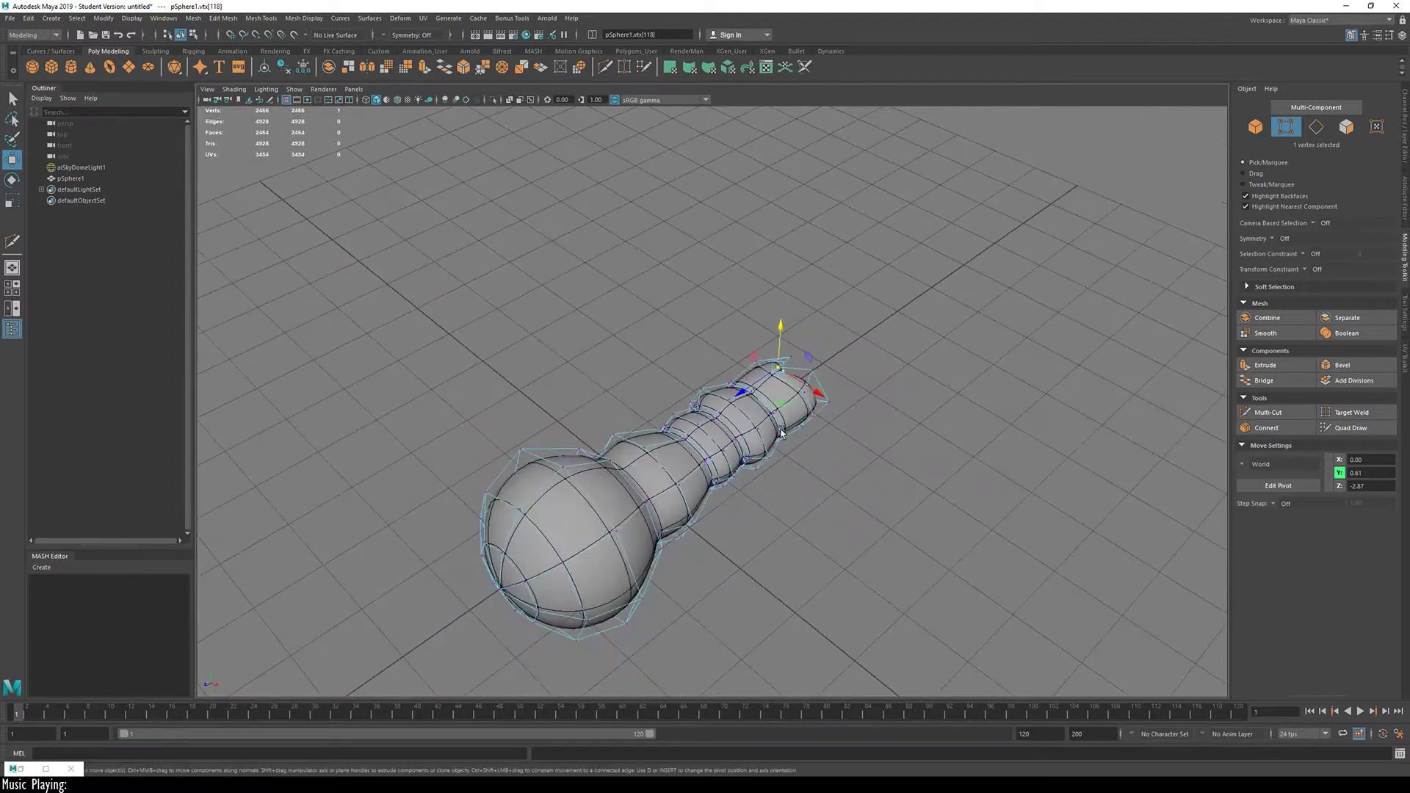
{"action": "key", "text": "F8"}
{"action": "left_click", "coordinate": [1006, 366]}
{"action": "left_click_drag", "start_coordinate": [795, 526], "coordinate": [712, 509], "text": "alt"}
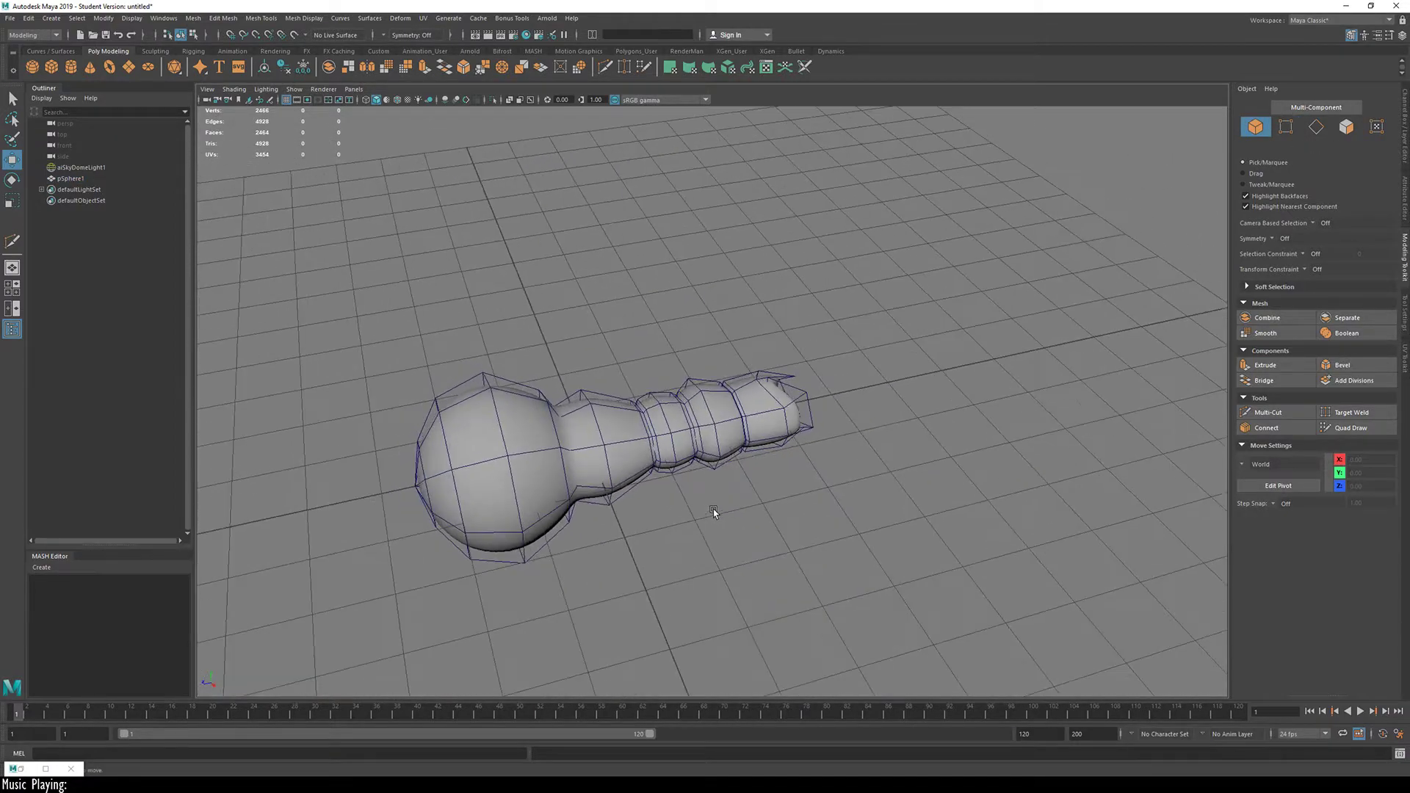
{"action": "left_click", "coordinate": [696, 422]}
{"action": "key", "text": "3"}
{"action": "left_click", "coordinate": [842, 542]}
{"action": "left_click_drag", "start_coordinate": [842, 540], "coordinate": [637, 438], "text": "alt"}
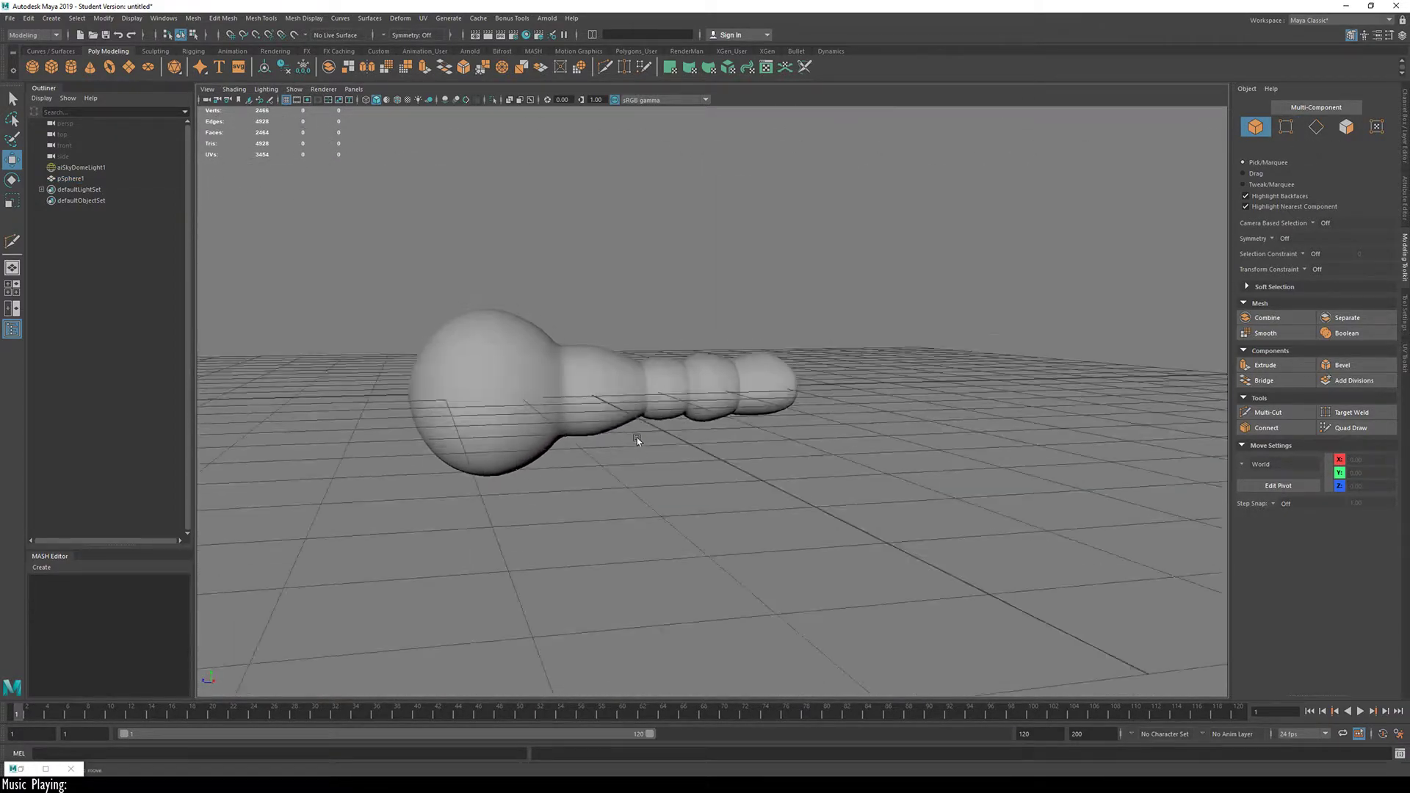
Step: Compare the unsmoothed mesh with its smooth preview and examine the whole shape from several angles
{"action": "left_click", "coordinate": [634, 413]}
{"action": "key", "text": "1"}
{"action": "left_click", "coordinate": [737, 505]}
{"action": "left_click_drag", "start_coordinate": [737, 505], "coordinate": [782, 551], "text": "alt"}
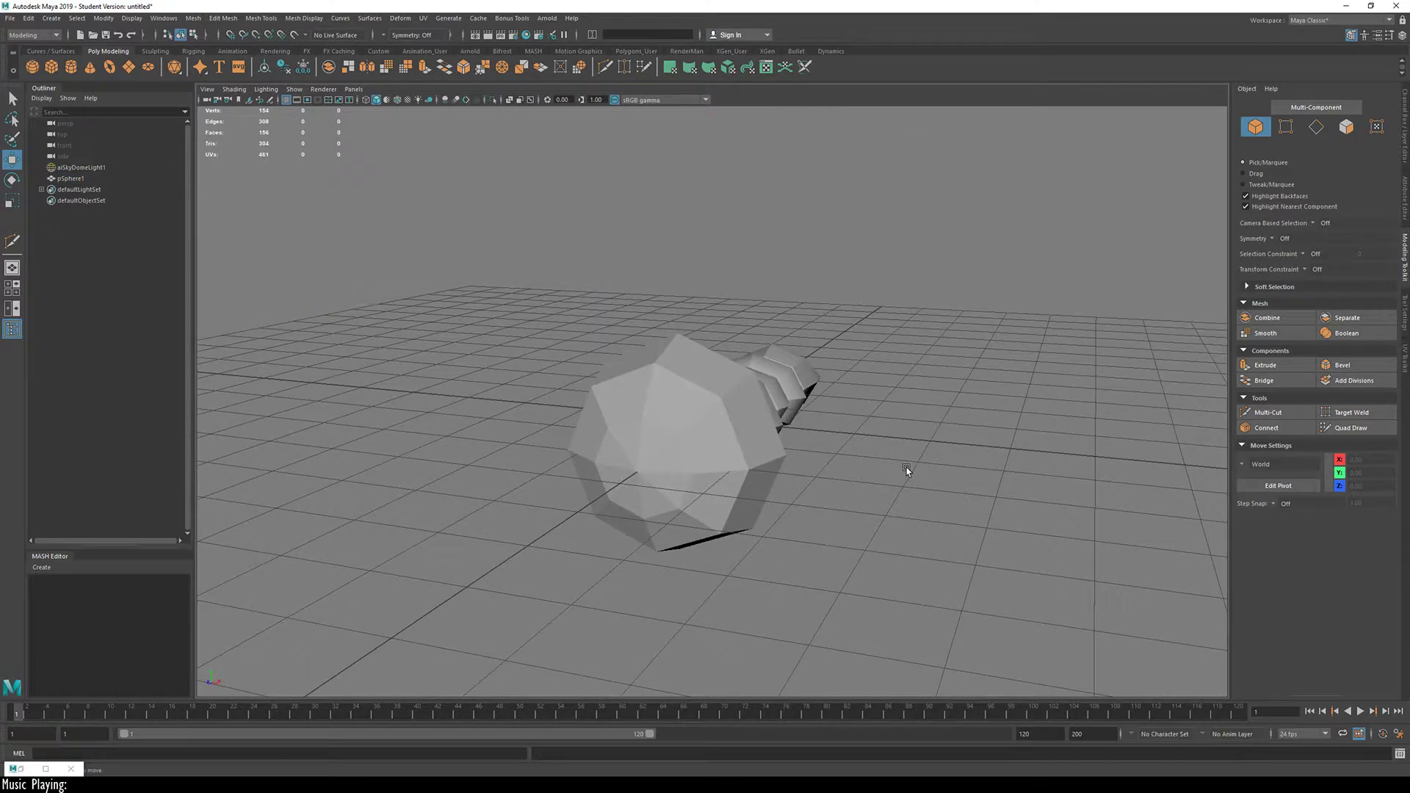
{"action": "left_click_drag", "start_coordinate": [907, 470], "coordinate": [639, 472], "text": "alt"}
{"action": "left_click", "coordinate": [755, 429]}
{"action": "key", "text": "3"}
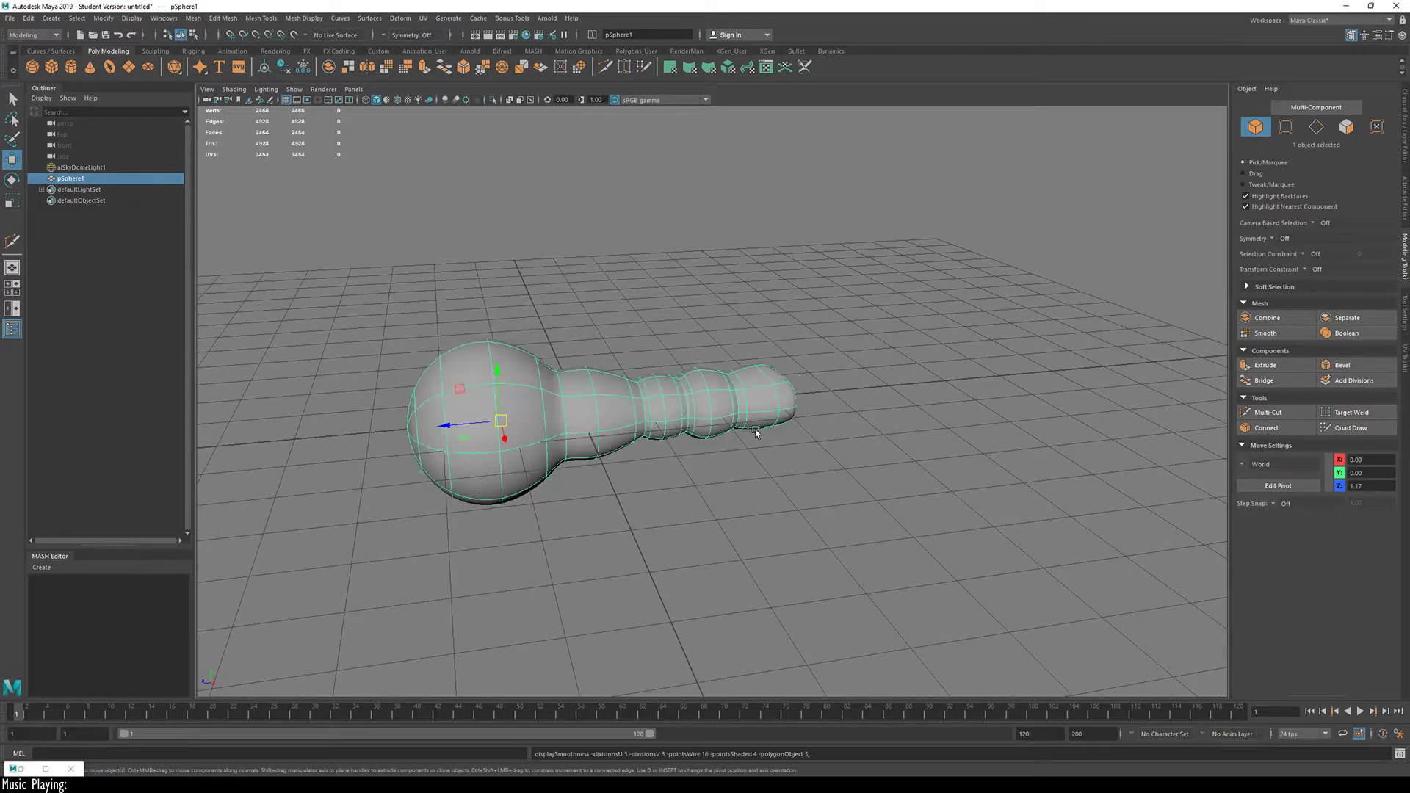
{"action": "left_click_drag", "start_coordinate": [755, 429], "coordinate": [643, 523], "text": "alt"}
{"action": "left_click", "coordinate": [630, 517]}
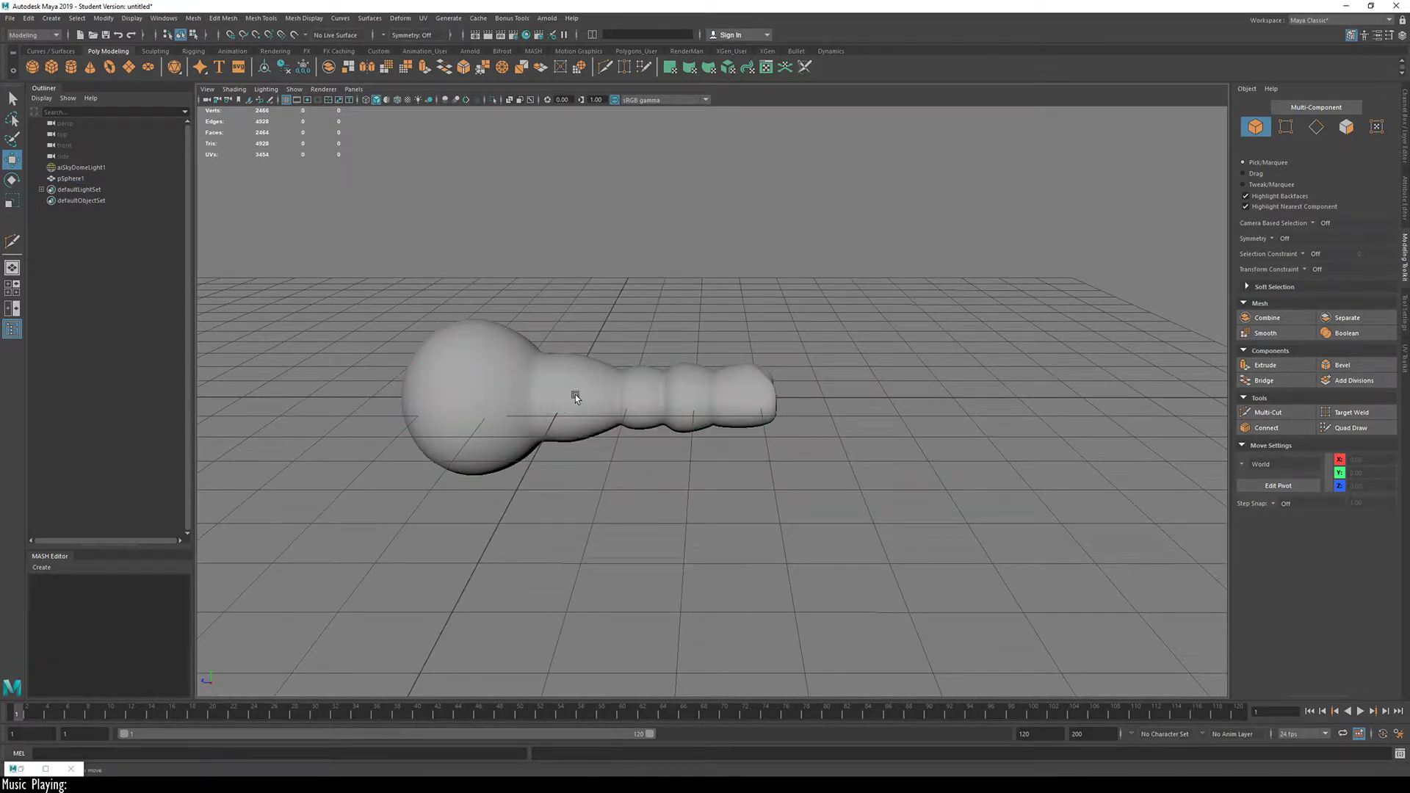
{"action": "left_click_drag", "start_coordinate": [583, 446], "coordinate": [845, 397], "text": "alt"}
Step: Display the unsmoothed mesh in edge mode and start selecting edges at the front of the round head
{"action": "left_click", "coordinate": [720, 460]}
{"action": "key", "text": "F10"}
{"action": "key", "text": "1"}
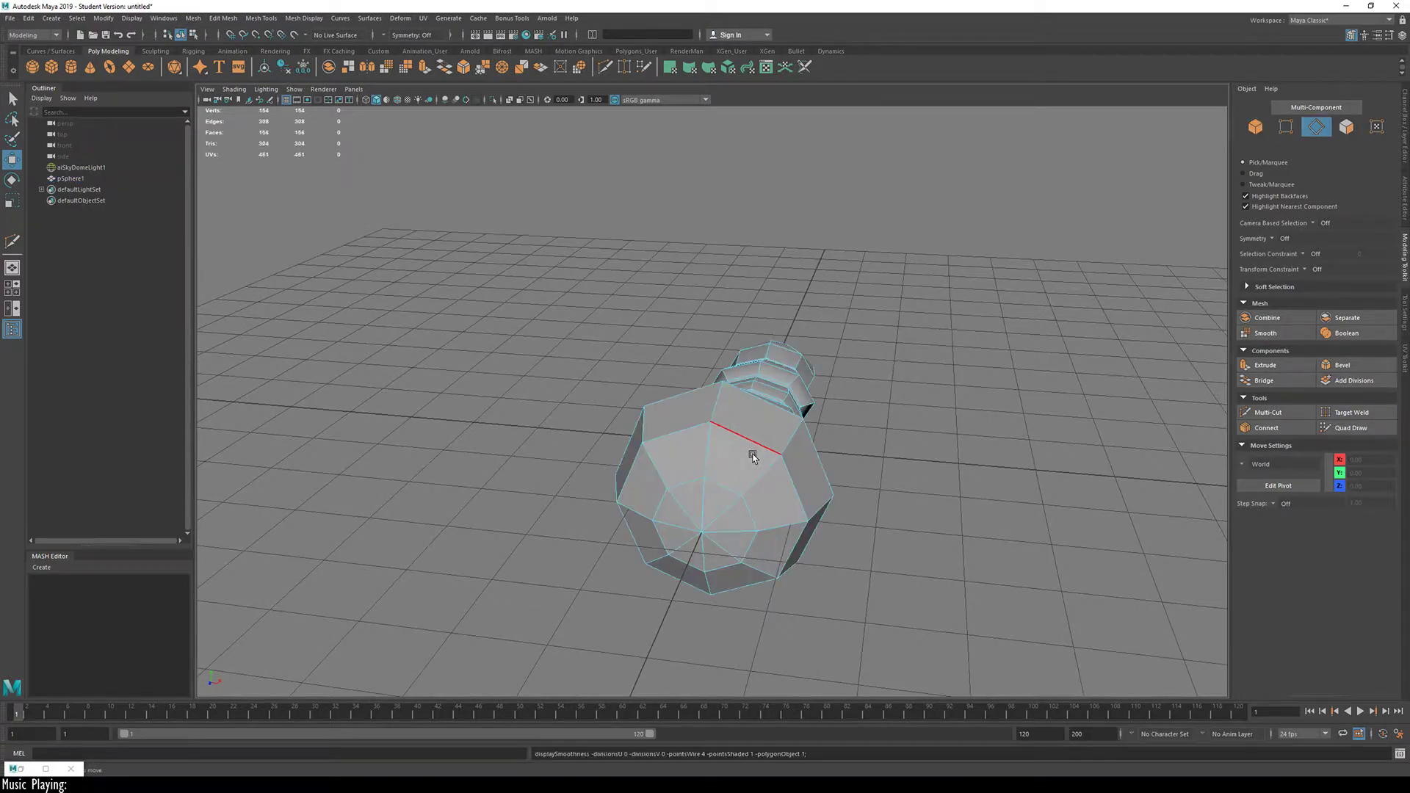
{"action": "left_click_drag", "start_coordinate": [730, 420], "coordinate": [785, 451], "text": "alt"}
{"action": "left_click", "coordinate": [670, 436]}
{"action": "double_click", "coordinate": [737, 457]}
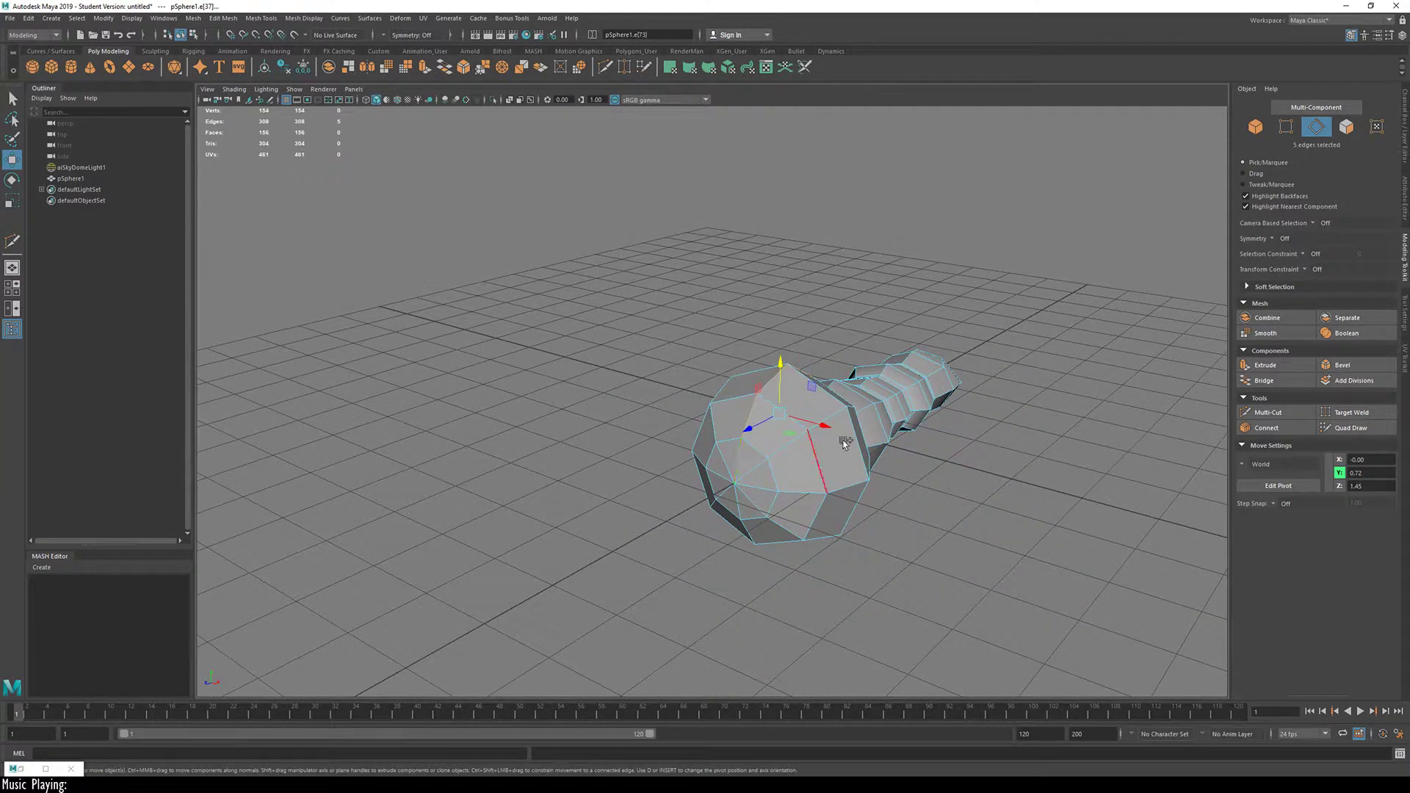
{"action": "left_click", "coordinate": [837, 450]}
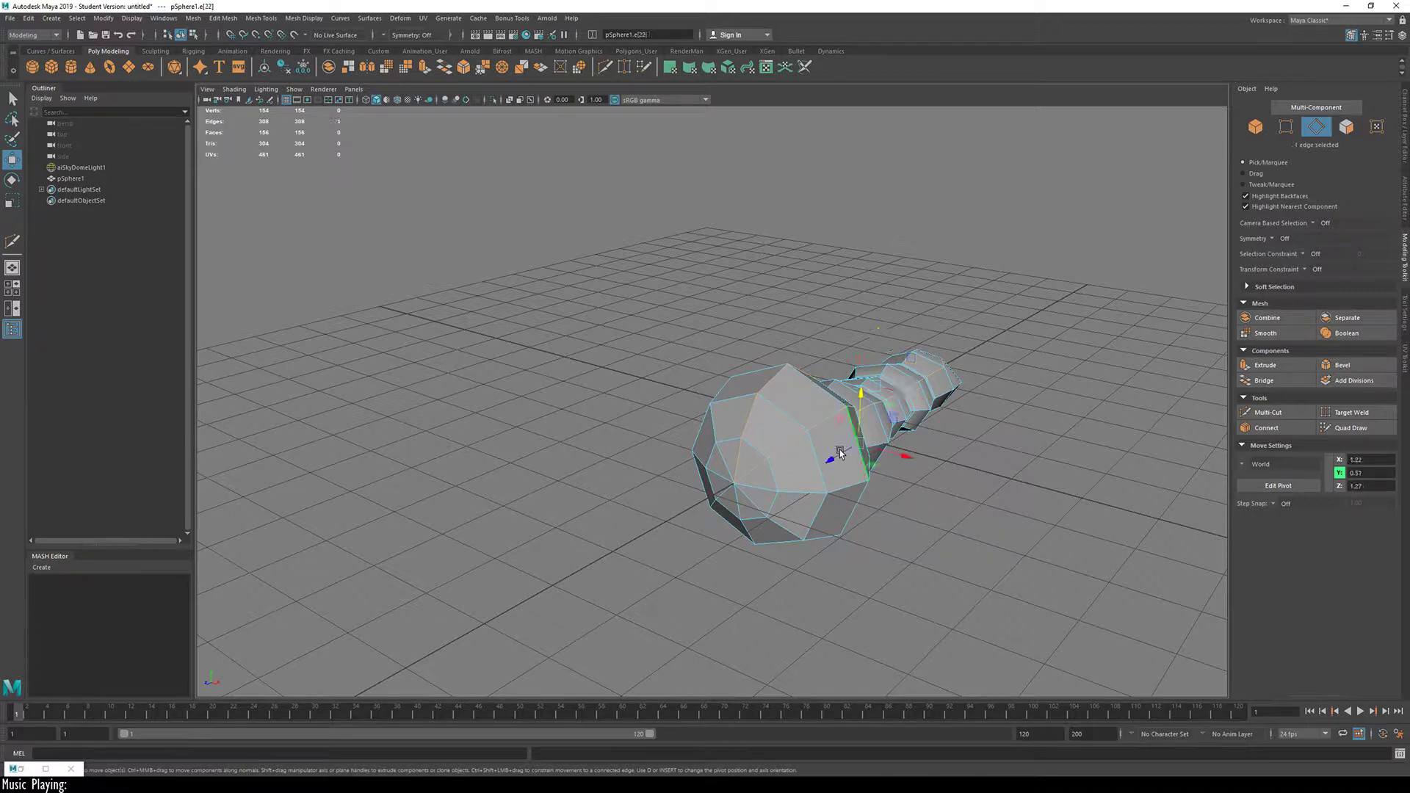
{"action": "left_click_drag", "start_coordinate": [848, 448], "coordinate": [683, 479], "text": "alt"}
{"action": "key", "text": "q"}
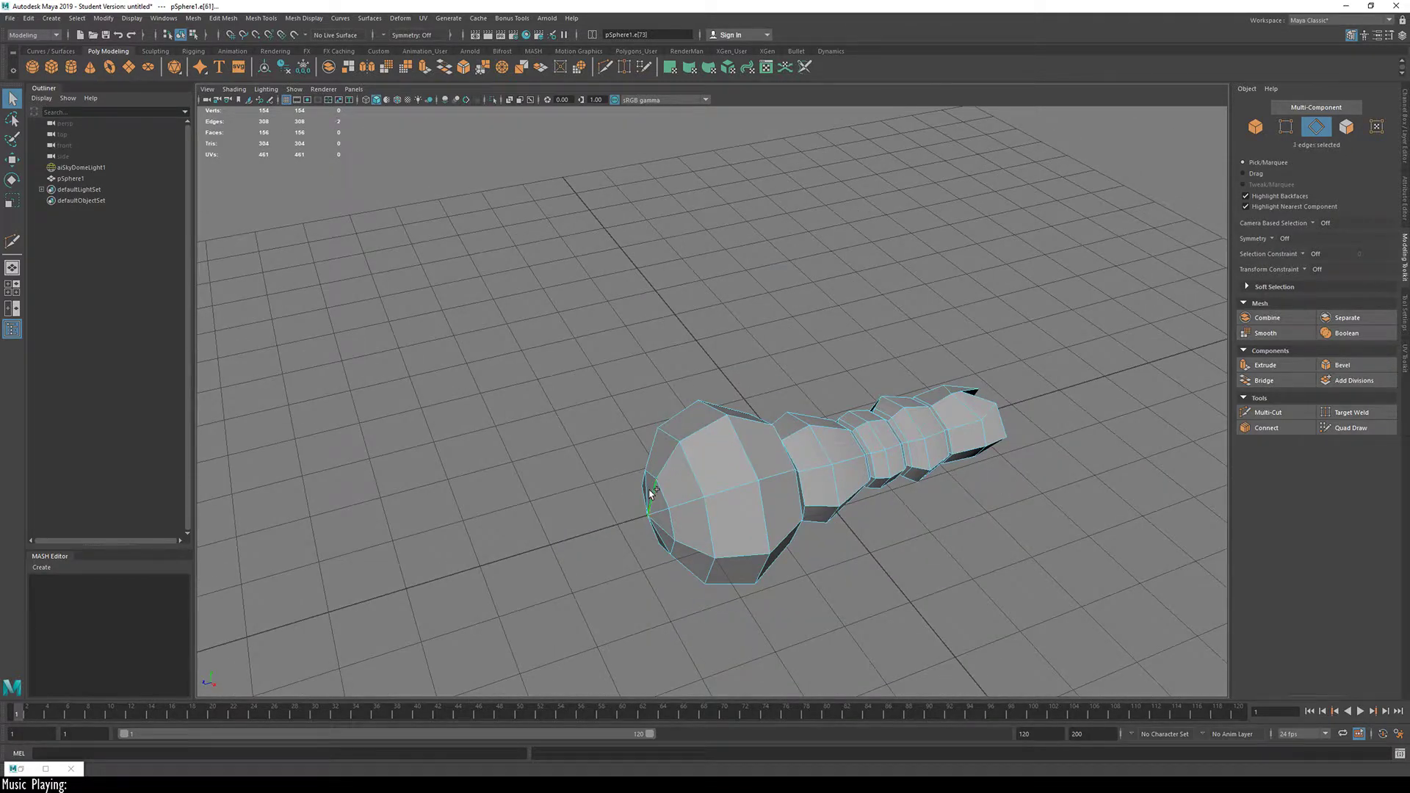
Step: Expand the edge selection over the round head and add the unselected edges on its underside near the neck
{"action": "key", "text": "space"}
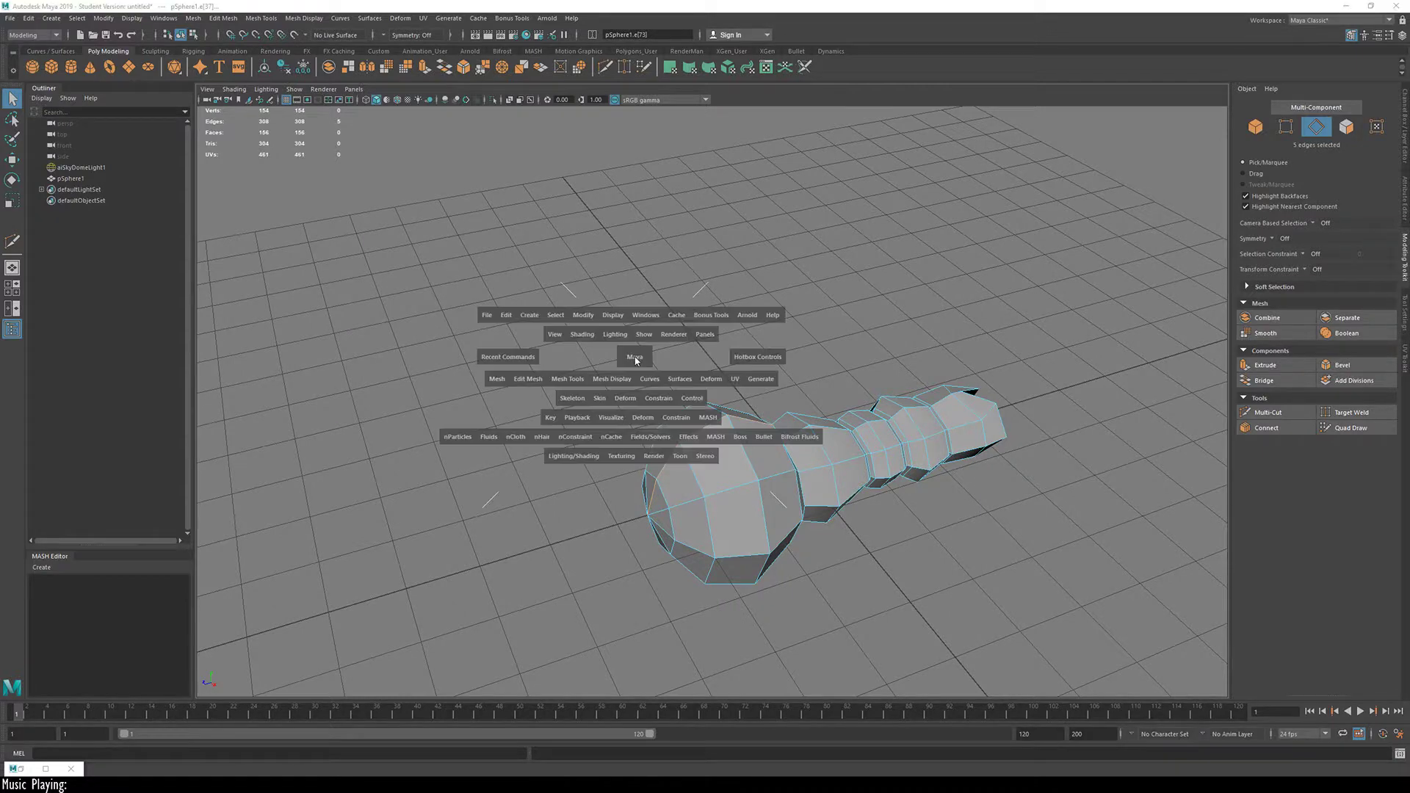
{"action": "left_click", "coordinate": [555, 315]}
{"action": "left_click", "coordinate": [604, 394]}
{"action": "left_click_drag", "start_coordinate": [844, 580], "coordinate": [880, 340], "text": "alt"}
{"action": "left_click", "coordinate": [673, 463], "text": "shift"}
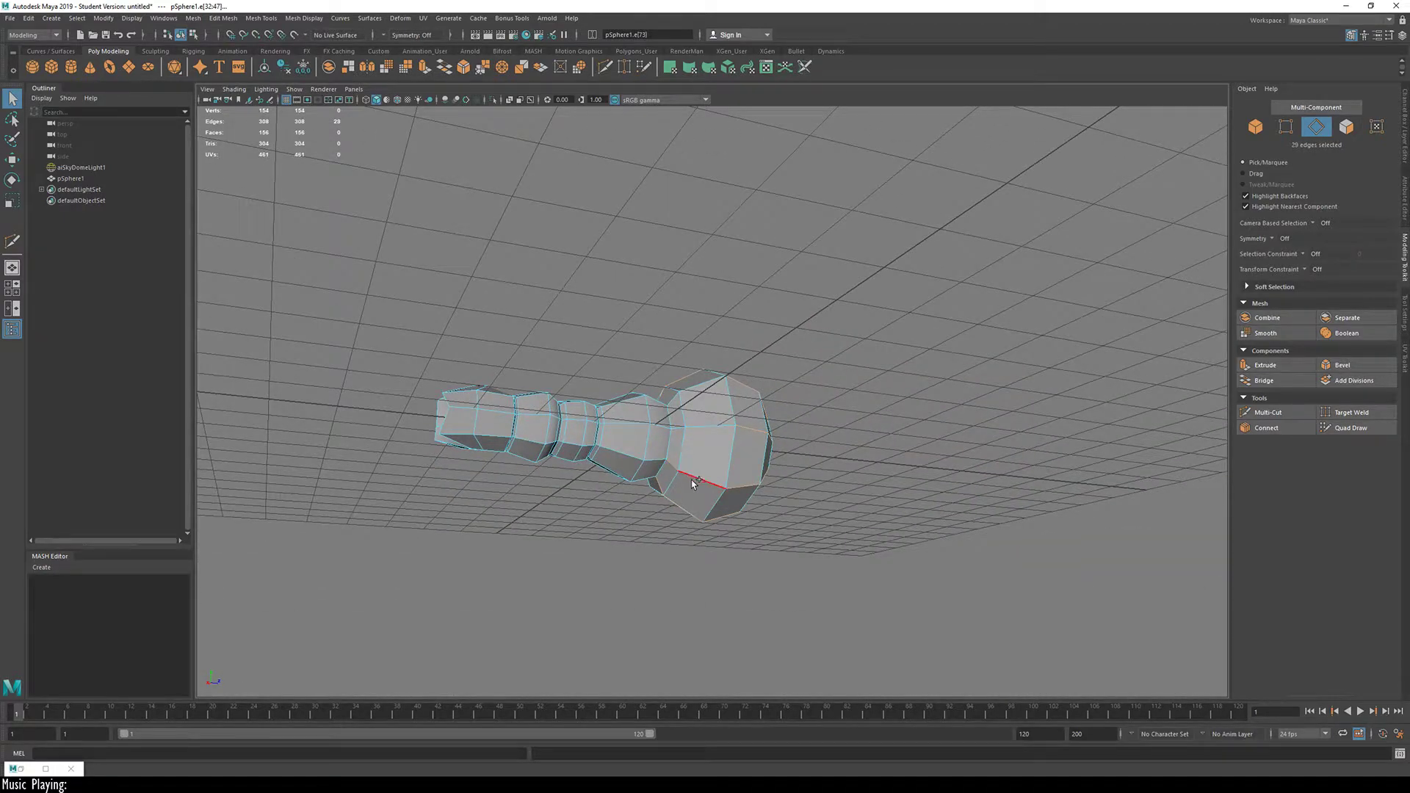
{"action": "left_click", "coordinate": [693, 479], "text": "shift"}
{"action": "left_click", "coordinate": [678, 427], "text": "shift"}
{"action": "left_click", "coordinate": [702, 428], "text": "shift"}
Step: Add the lengthwise edges on the upper and lower side of the round head to the selection
{"action": "left_click_drag", "start_coordinate": [701, 430], "coordinate": [698, 351], "text": "alt"}
{"action": "left_click_drag", "start_coordinate": [789, 360], "coordinate": [1054, 374], "text": "alt"}
{"action": "key", "text": "Tab"}
{"action": "left_click", "coordinate": [629, 469], "text": "shift"}
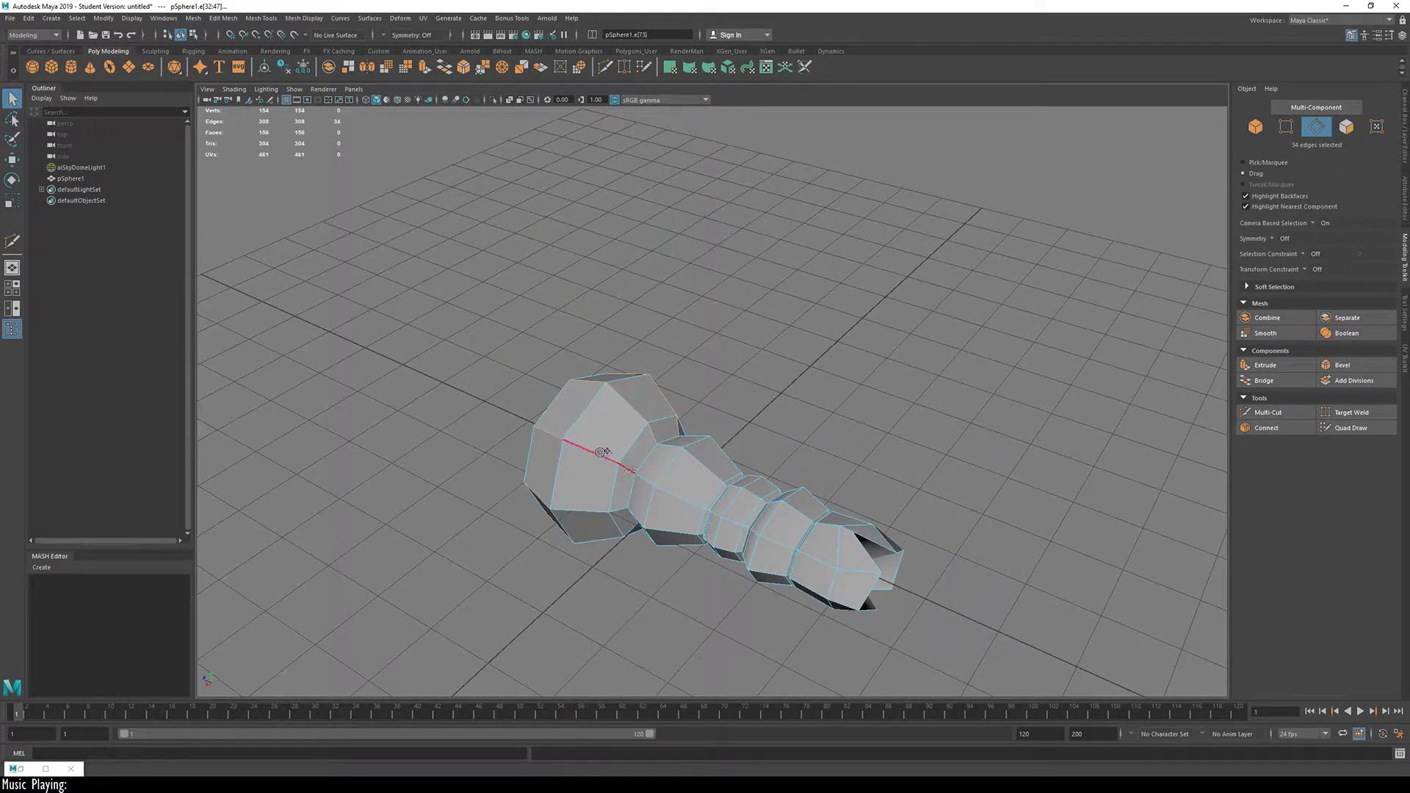
{"action": "left_click", "coordinate": [605, 452], "text": "shift"}
{"action": "left_click", "coordinate": [619, 513], "text": "shift"}
{"action": "left_click", "coordinate": [581, 510], "text": "shift"}
Step: Complete the selection with the remaining underside edge and the edge loops circling the round head, including the one at the neck
{"action": "left_click_drag", "start_coordinate": [621, 512], "coordinate": [1060, 468], "text": "alt"}
{"action": "left_click_drag", "start_coordinate": [835, 502], "coordinate": [646, 393], "text": "alt"}
{"action": "key", "text": "Tab"}
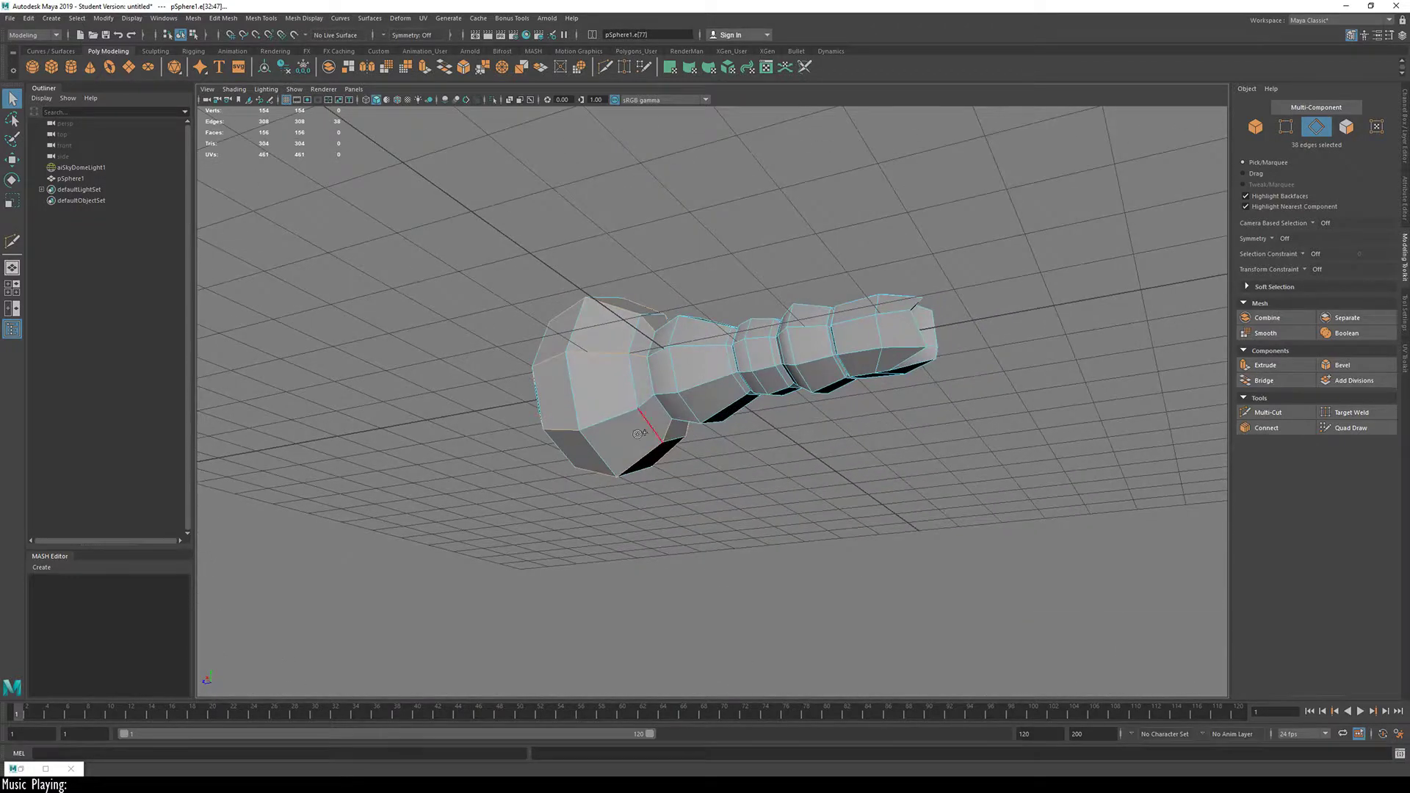
{"action": "left_click", "coordinate": [645, 404], "text": "shift"}
{"action": "left_click_drag", "start_coordinate": [697, 464], "coordinate": [789, 495], "text": "alt"}
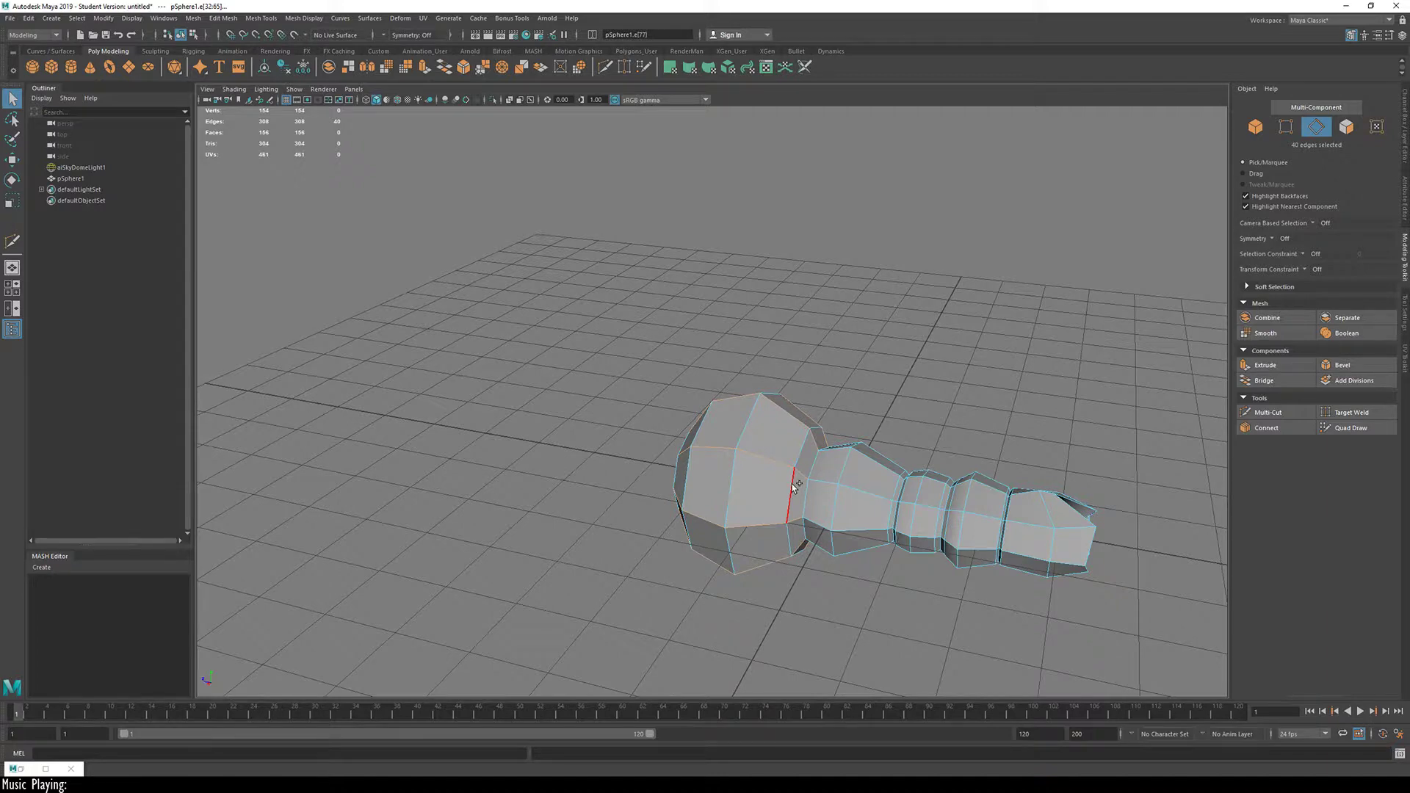
{"action": "double_click", "coordinate": [794, 486], "text": "shift"}
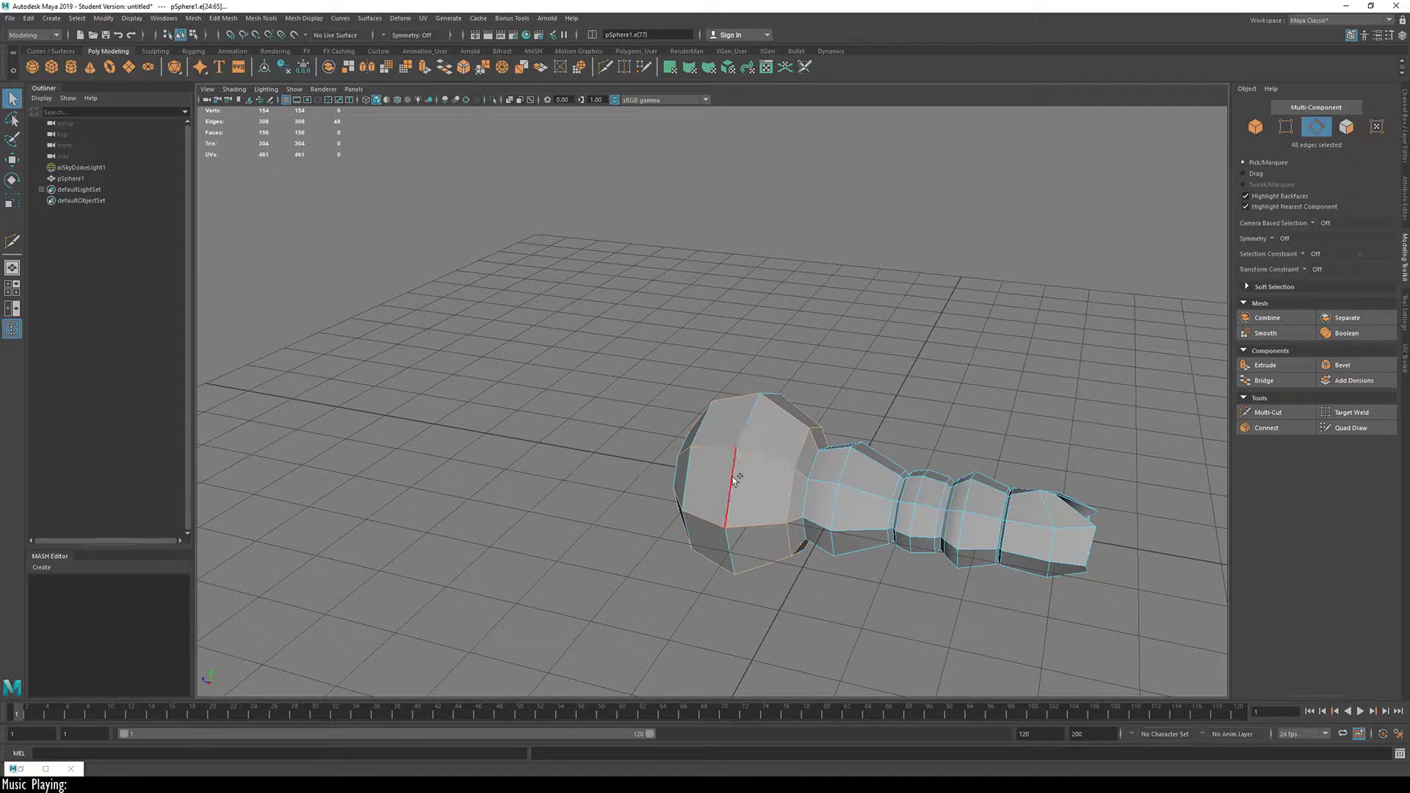
{"action": "double_click", "coordinate": [692, 474], "text": "shift"}
Step: Show the smooth preview and sharpen all selected edges of the round head with the Crease Tool
{"action": "left_click_drag", "start_coordinate": [696, 474], "coordinate": [885, 482], "text": "alt"}
{"action": "mouse_move", "coordinate": [781, 469]}
{"action": "left_mouse_down", "text": "alt"}
{"action": "mouse_move", "coordinate": [789, 382]}
{"action": "mouse_move", "coordinate": [768, 242]}
{"action": "mouse_move", "coordinate": [762, 488]}
{"action": "left_mouse_up", "text": "alt"}
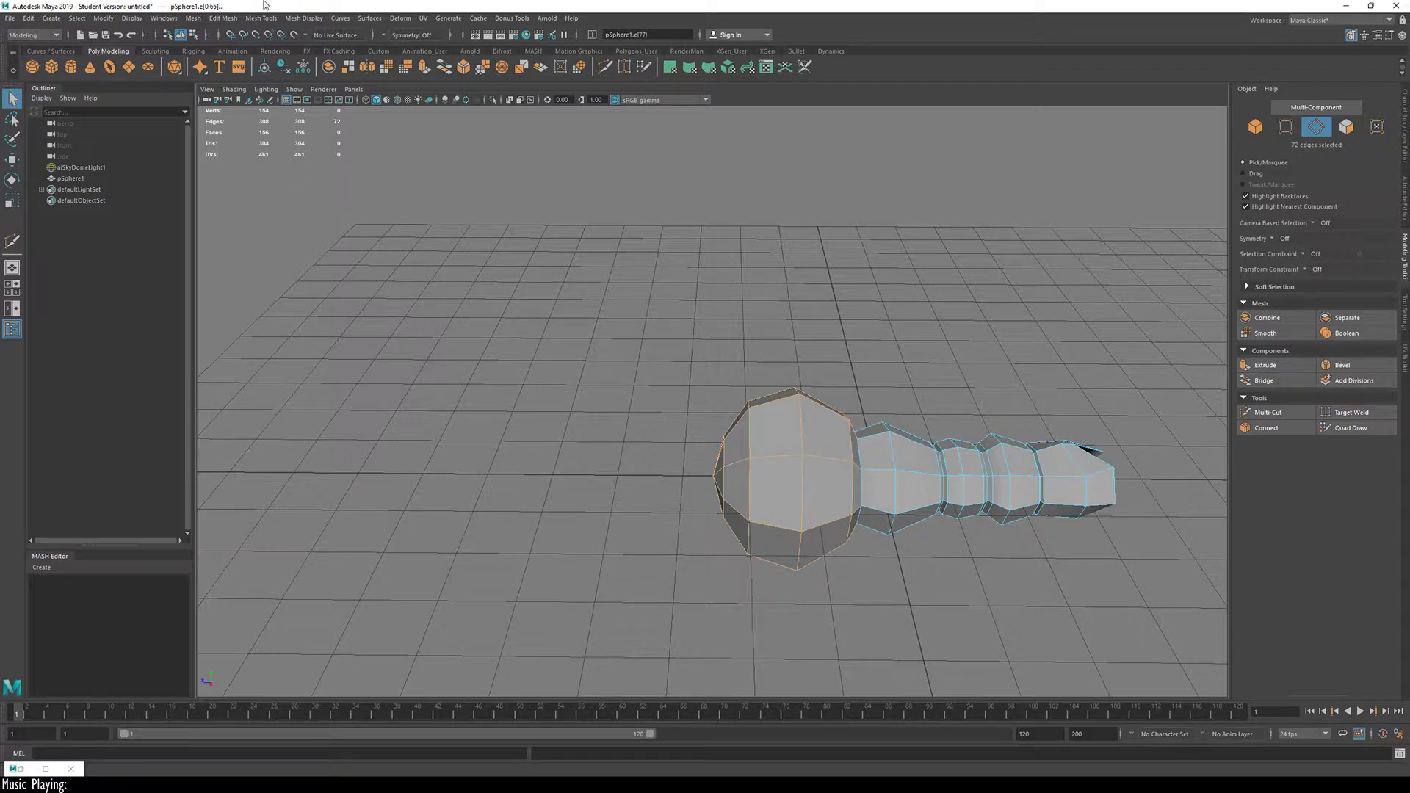
{"action": "key", "text": "3"}
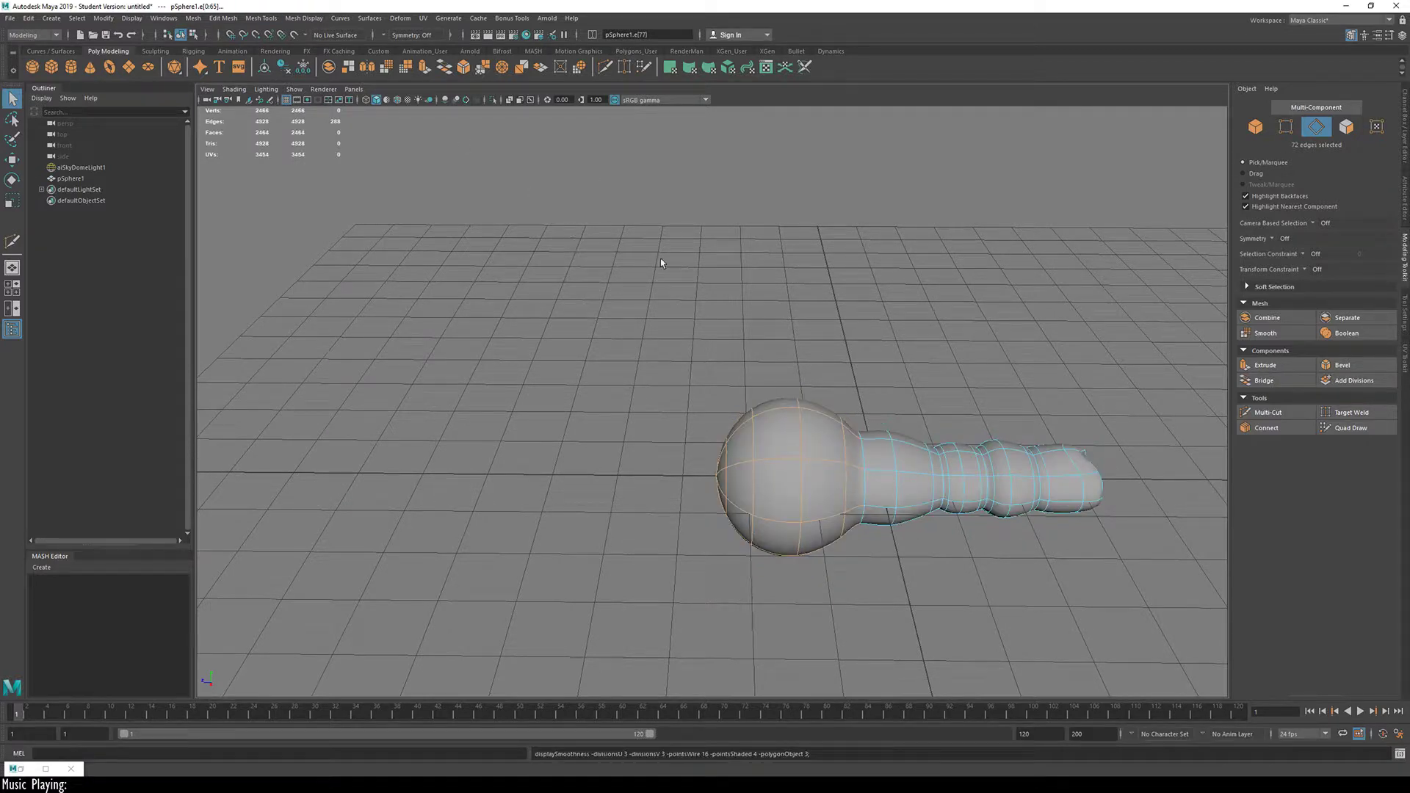
{"action": "left_click", "coordinate": [261, 17]}
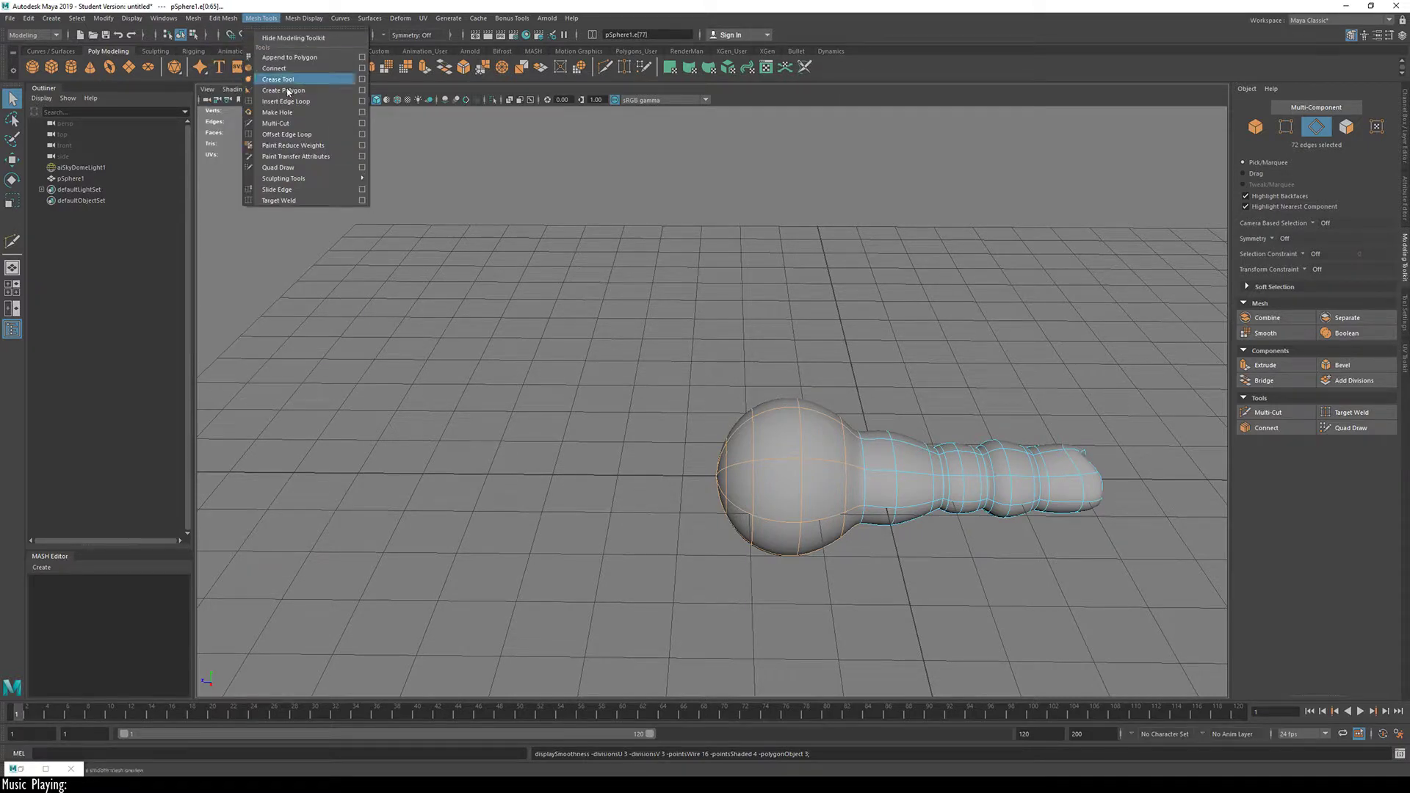
{"action": "mouse_move", "coordinate": [312, 184]}
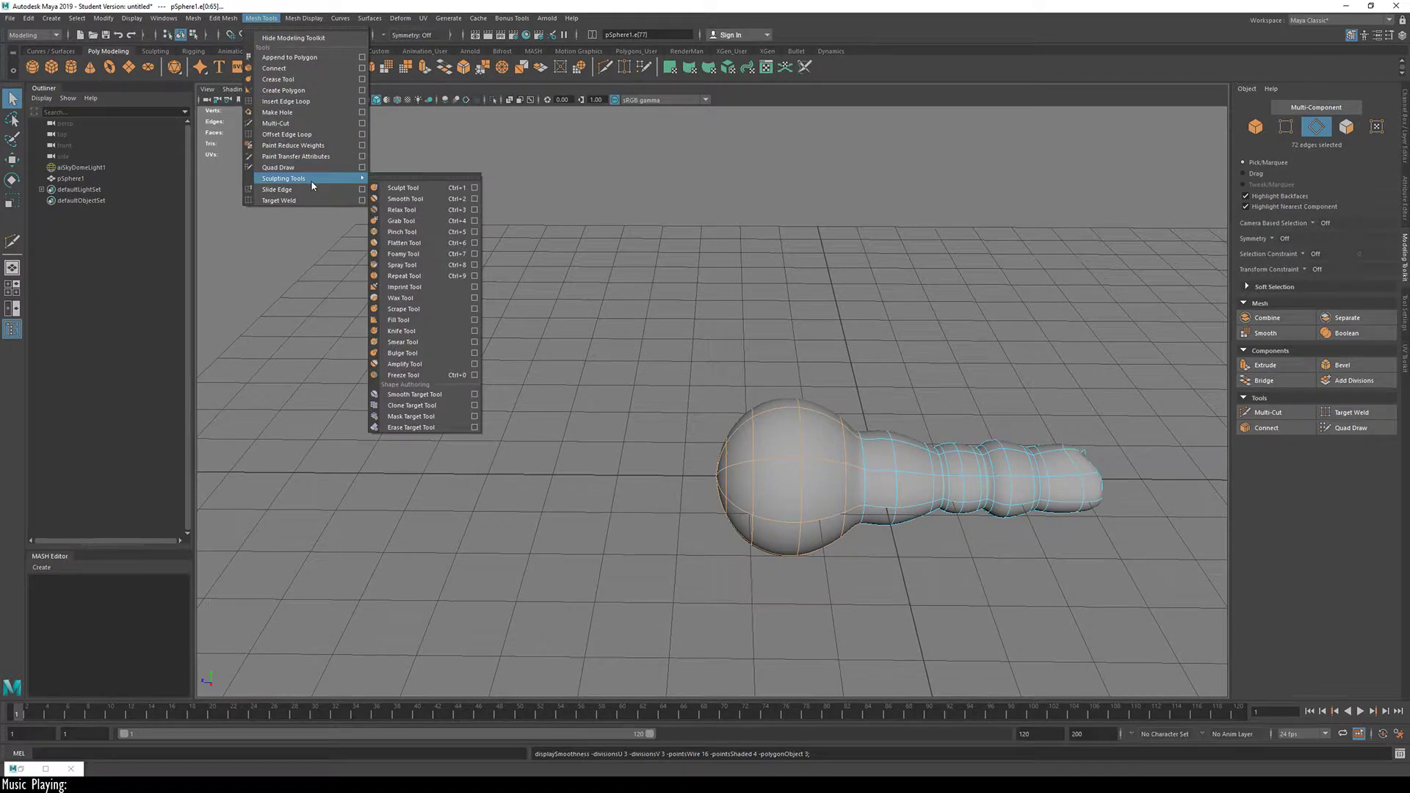
{"action": "left_click", "coordinate": [320, 102]}
{"action": "middle_click_drag", "start_coordinate": [768, 252], "coordinate": [1024, 247]}
{"action": "key", "text": "w"}
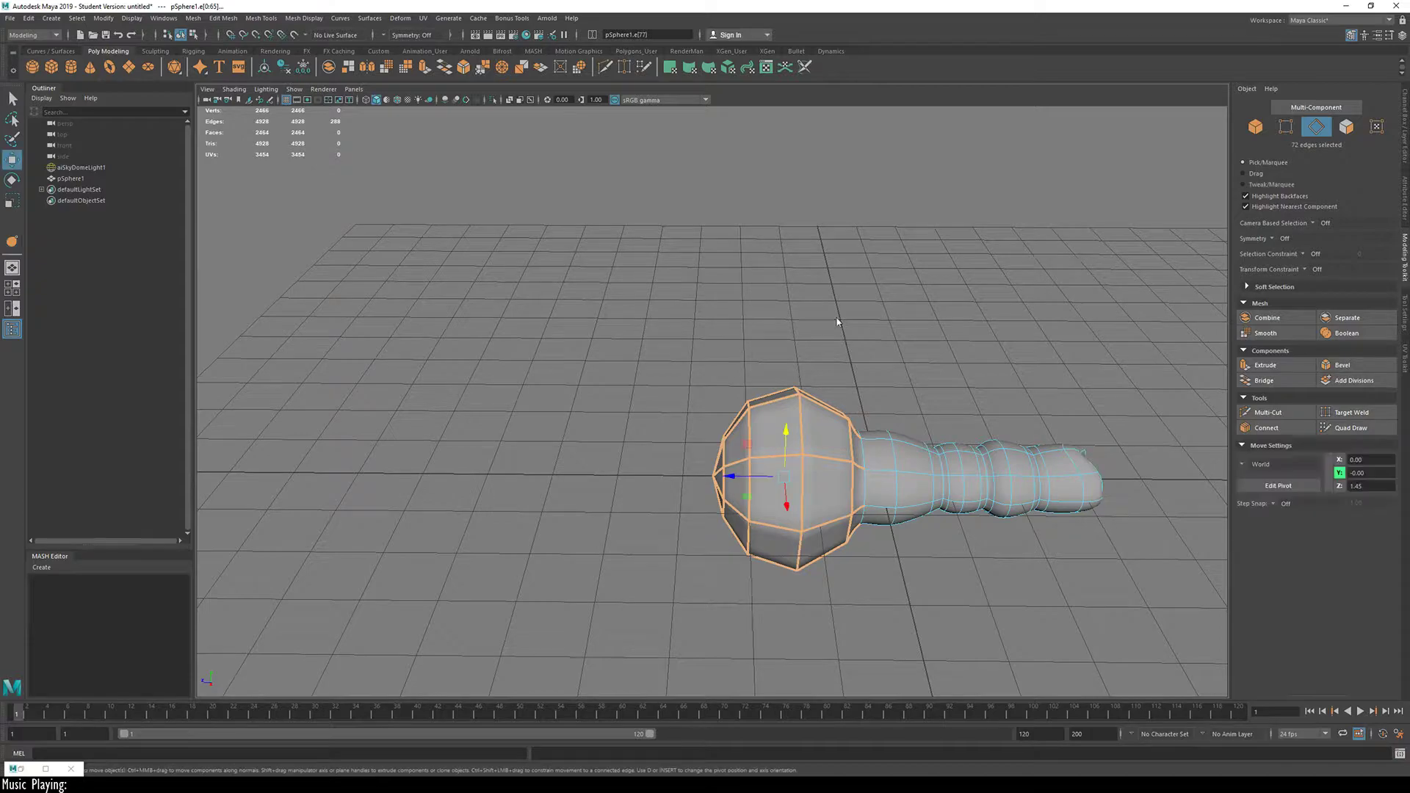
Step: Return to Object mode, deselect the mesh, and examine the creased head and its transition to the neck from several angles
{"action": "key", "text": "F8"}
{"action": "left_click", "coordinate": [598, 385]}
{"action": "left_click_drag", "start_coordinate": [598, 384], "coordinate": [908, 483], "text": "alt"}
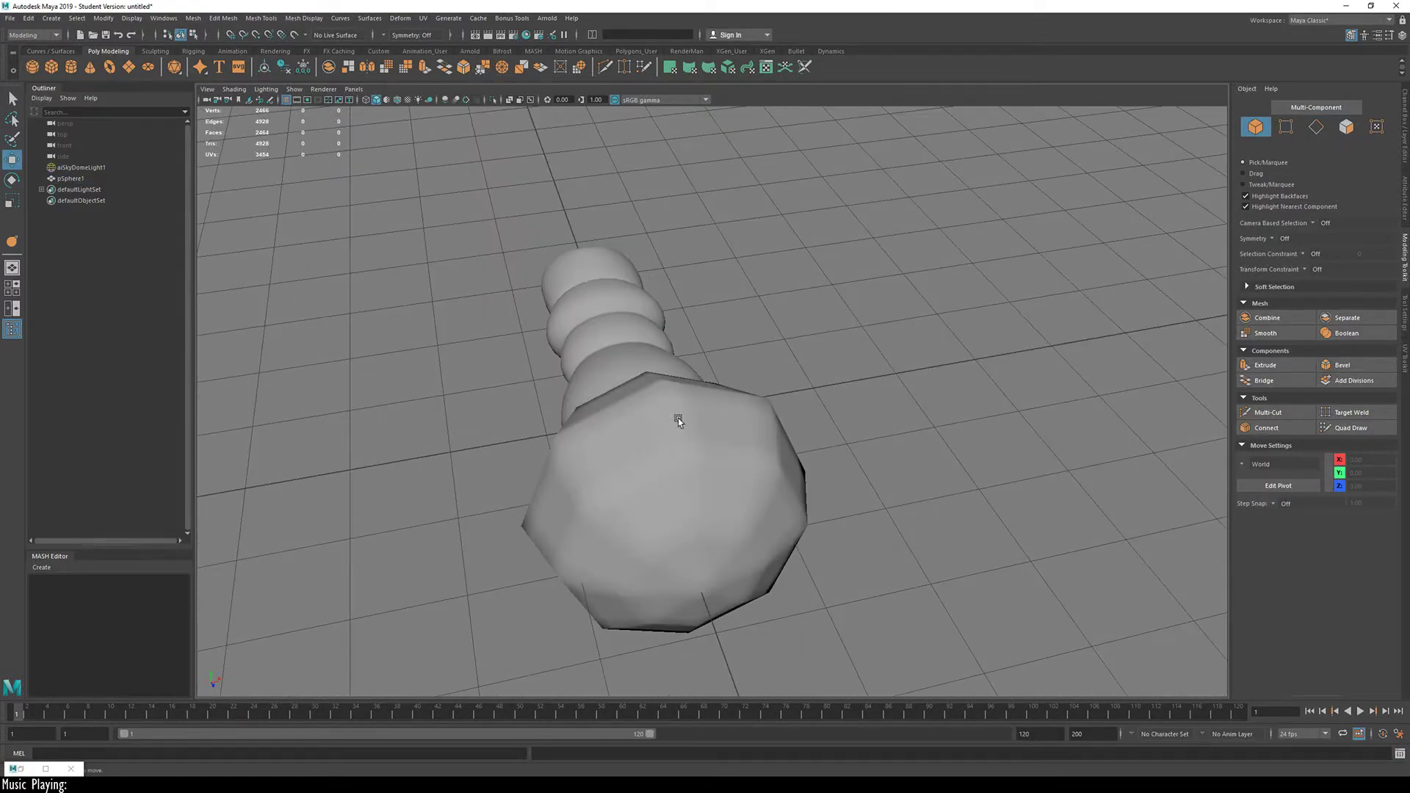
{"action": "left_click_drag", "start_coordinate": [677, 418], "coordinate": [764, 467], "text": "alt"}
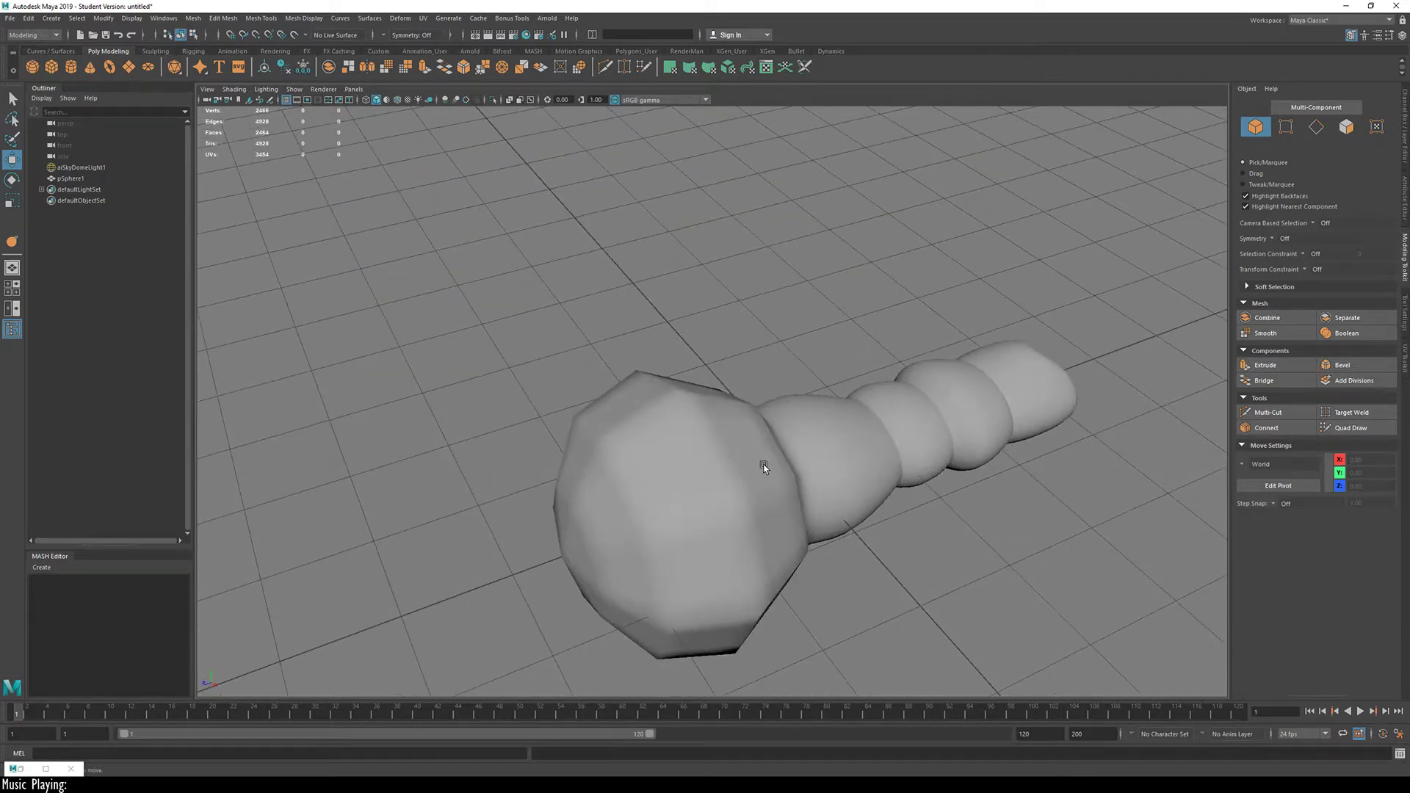
{"action": "left_click", "coordinate": [640, 448]}
{"action": "left_click", "coordinate": [852, 358]}
{"action": "left_click_drag", "start_coordinate": [795, 455], "coordinate": [642, 351], "text": "alt"}
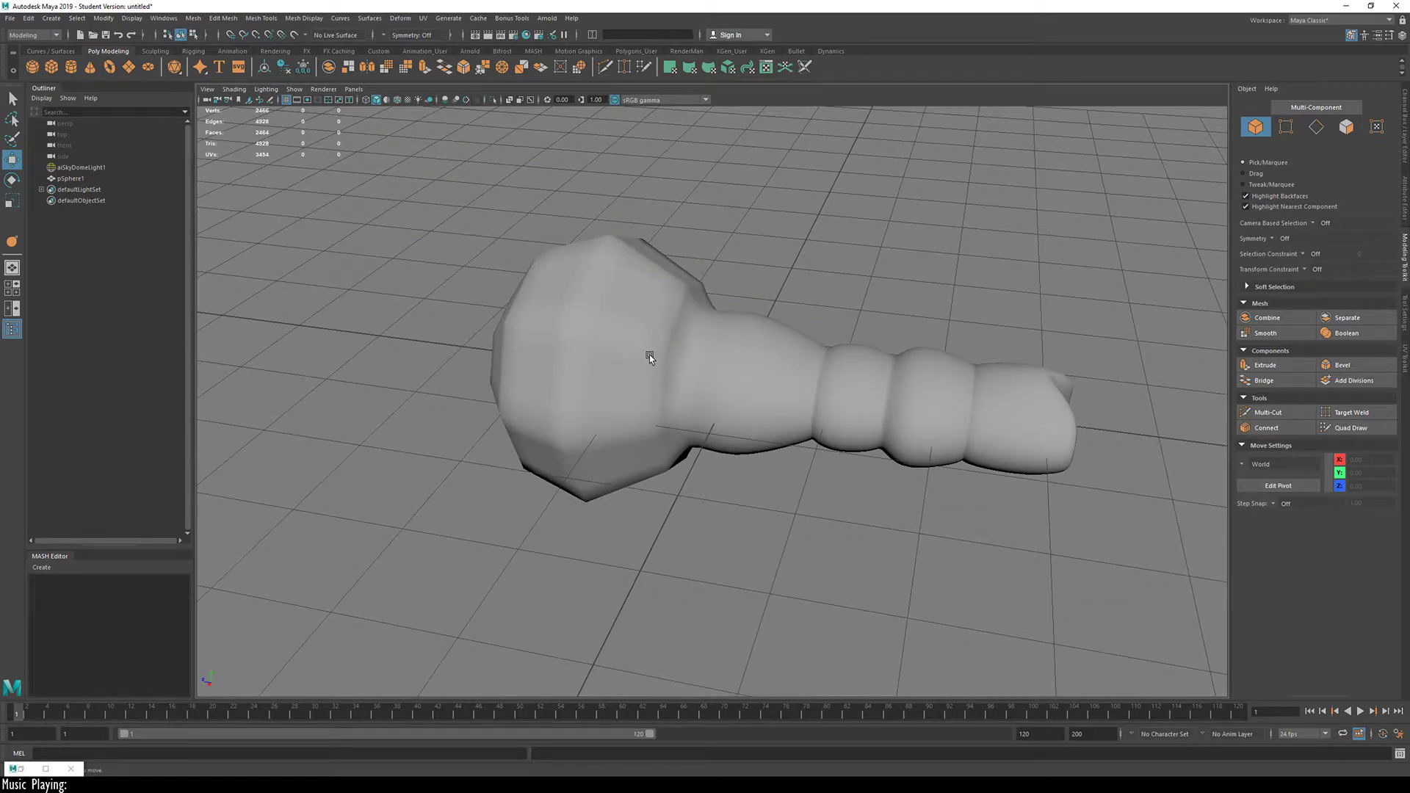
{"action": "left_click_drag", "start_coordinate": [649, 355], "coordinate": [642, 306], "text": "alt"}
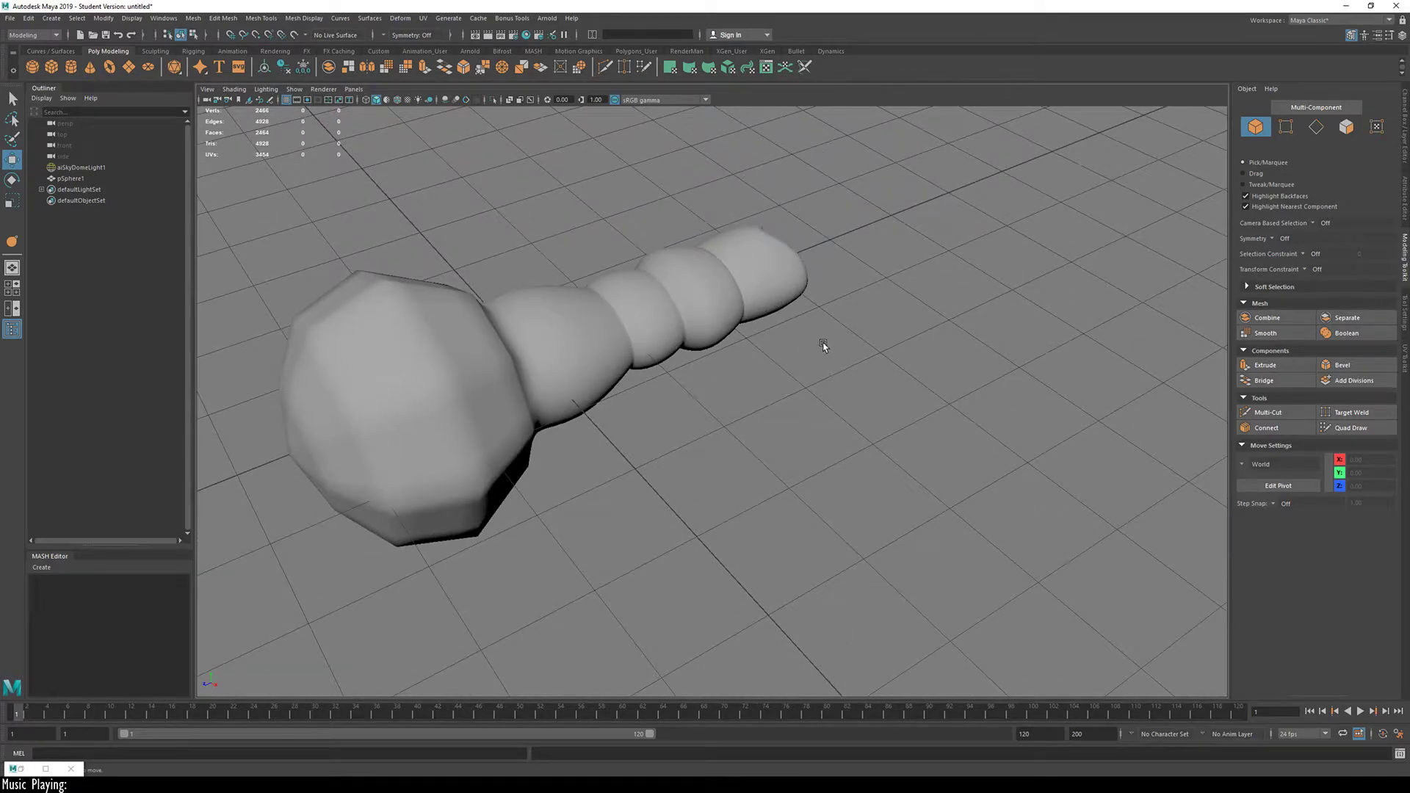
Step: Switch to the top view framed on the notched end section and detach the Curve Tools as a floating menu
{"action": "left_click_drag", "start_coordinate": [848, 222], "coordinate": [756, 476], "text": "alt"}
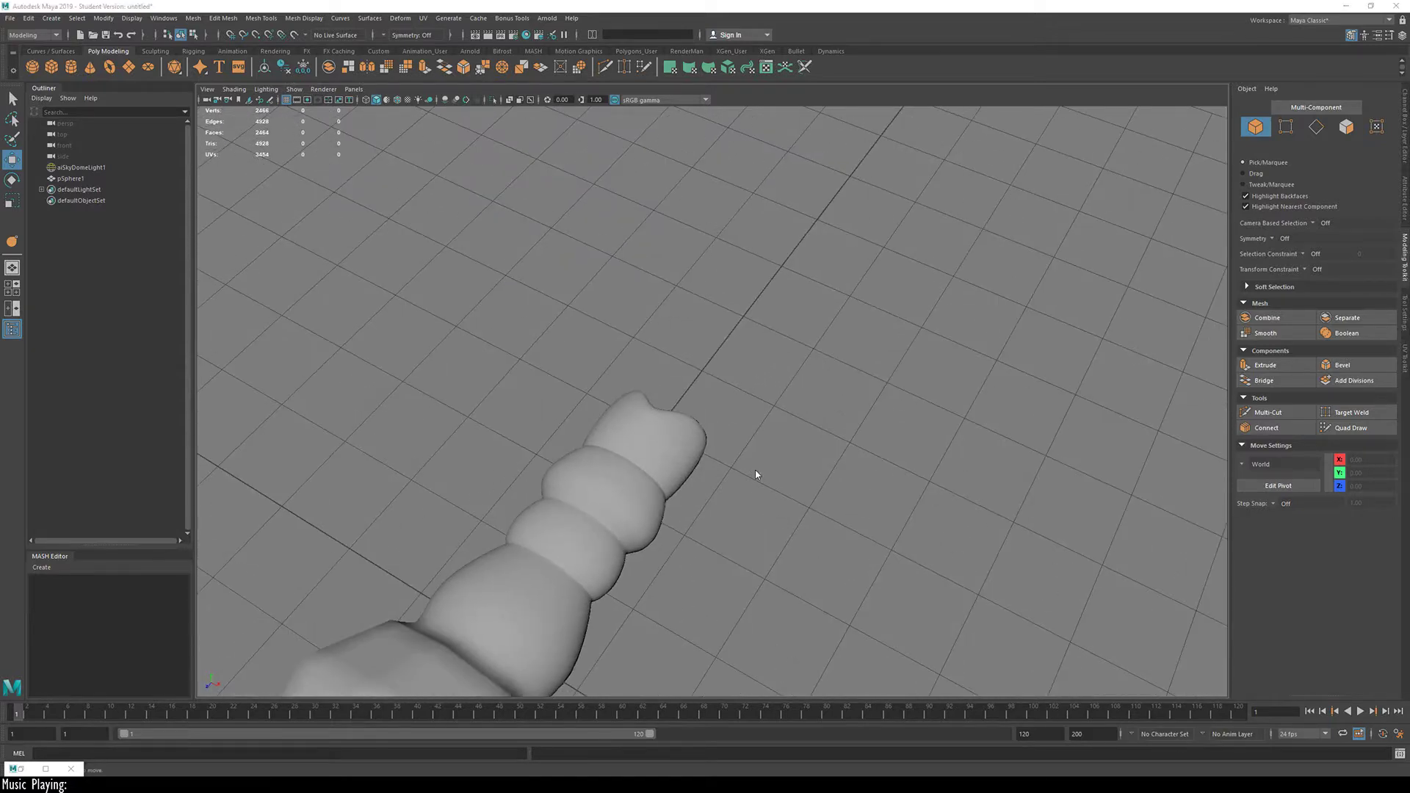
{"action": "key", "text": "space"}
{"action": "key", "text": "space"}
{"action": "right_click_drag", "start_coordinate": [764, 331], "coordinate": [850, 340], "text": "alt"}
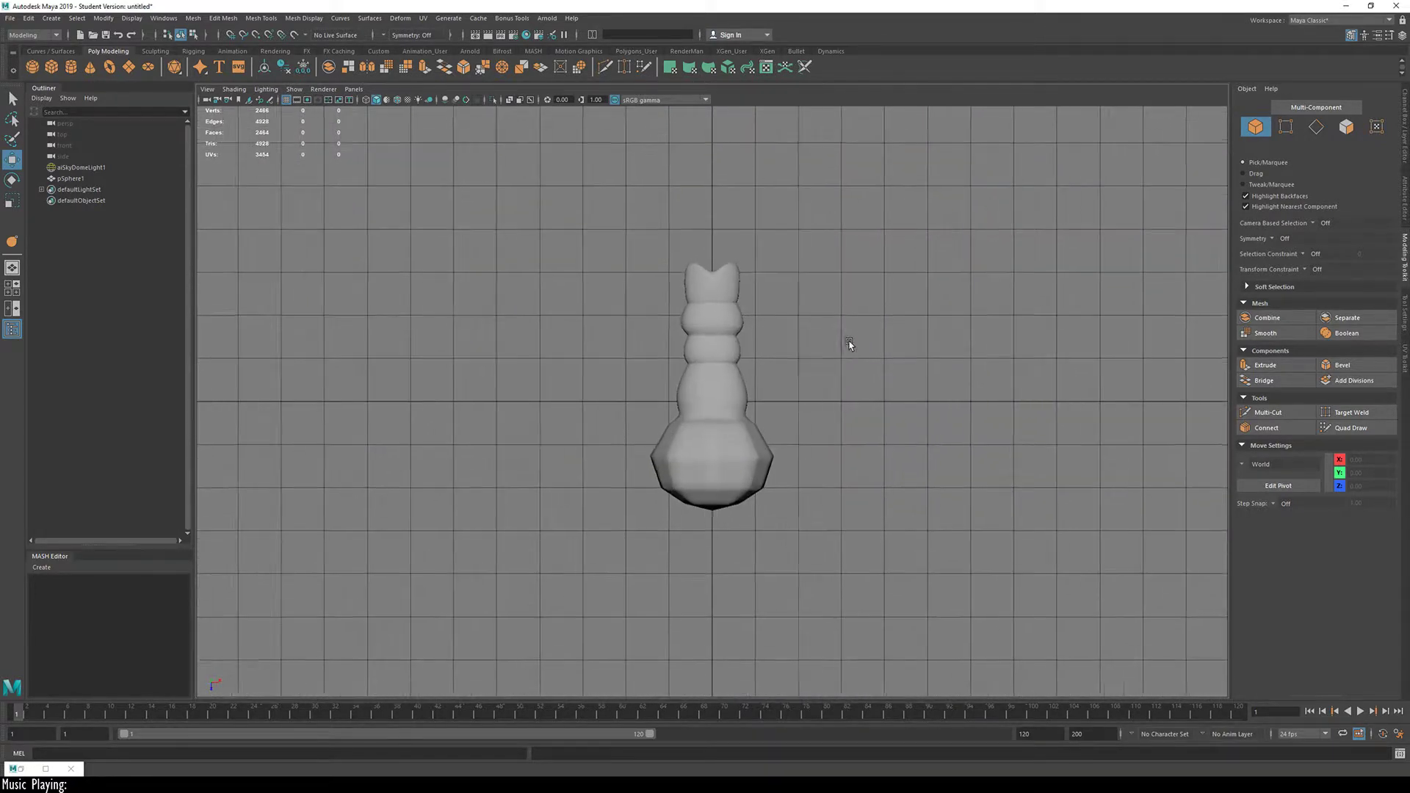
{"action": "middle_click_drag", "start_coordinate": [721, 265], "coordinate": [746, 384], "text": "alt"}
{"action": "right_click_drag", "start_coordinate": [746, 384], "coordinate": [867, 370], "text": "alt"}
{"action": "middle_click_drag", "start_coordinate": [867, 371], "coordinate": [755, 347], "text": "alt"}
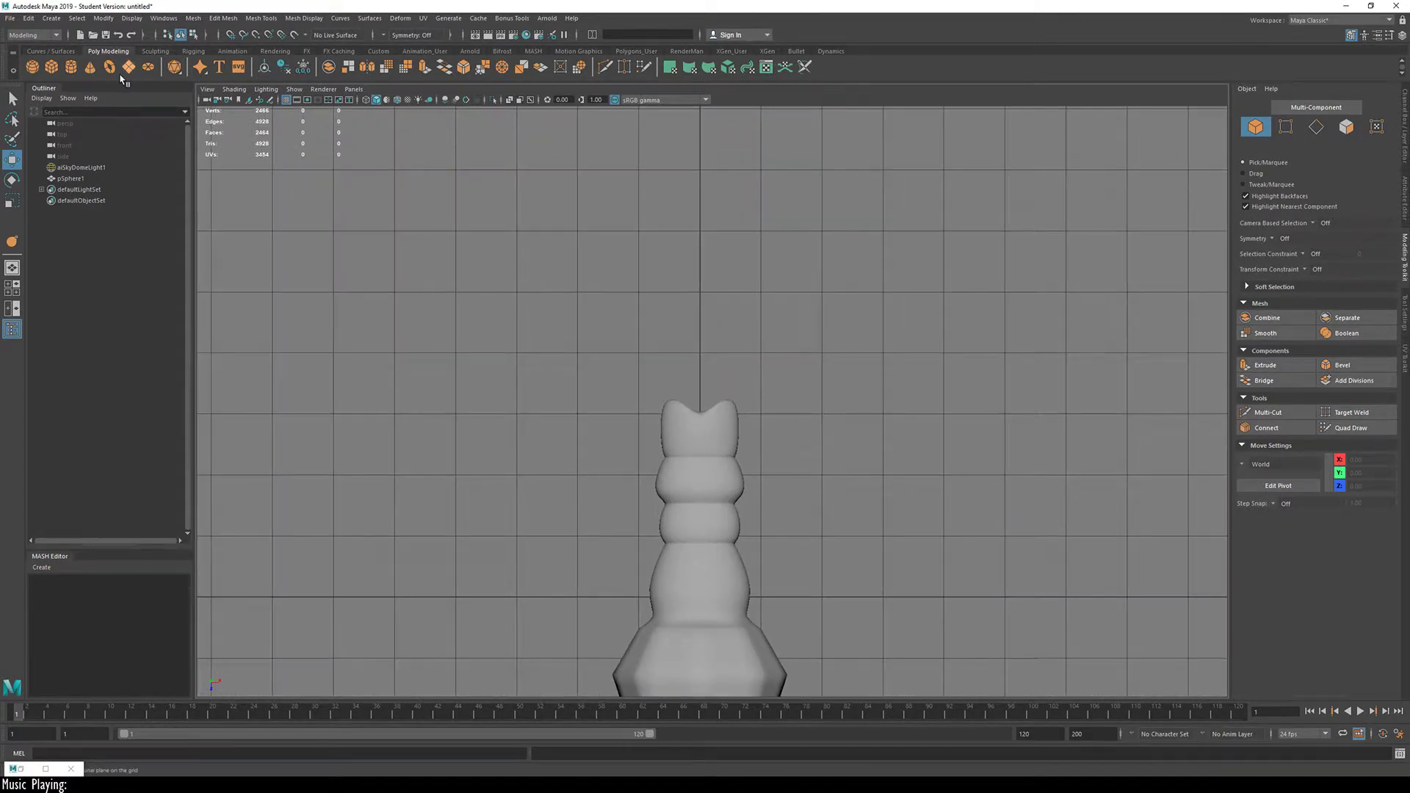
{"action": "left_click", "coordinate": [52, 17]}
{"action": "mouse_move", "coordinate": [132, 101]}
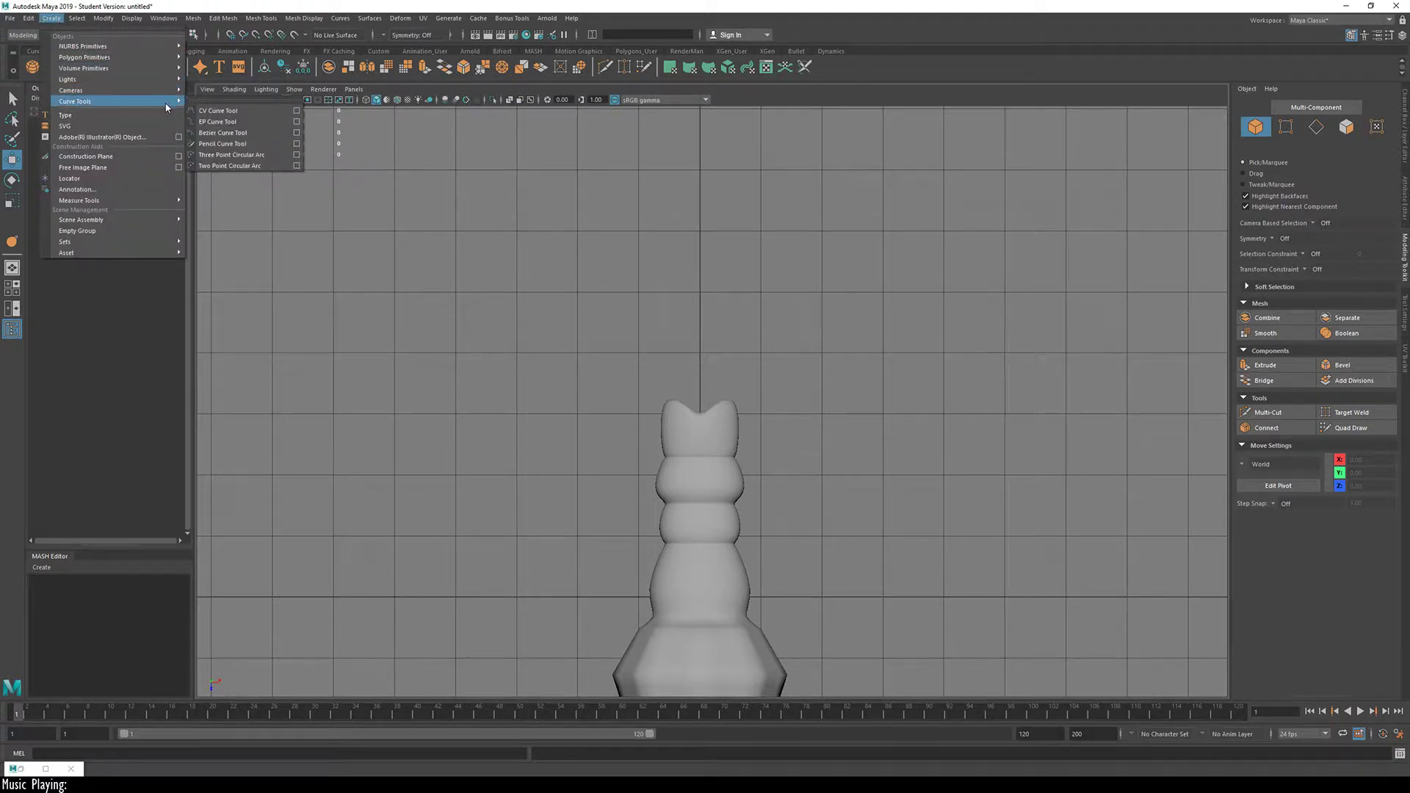
{"action": "left_click", "coordinate": [274, 106]}
{"action": "left_click_drag", "start_coordinate": [274, 110], "coordinate": [219, 254]}
Step: Draw a CV curve from the tip of the end section's +X lobe, arcing away from the shaft and outward along +X
{"action": "left_click", "coordinate": [160, 267]}
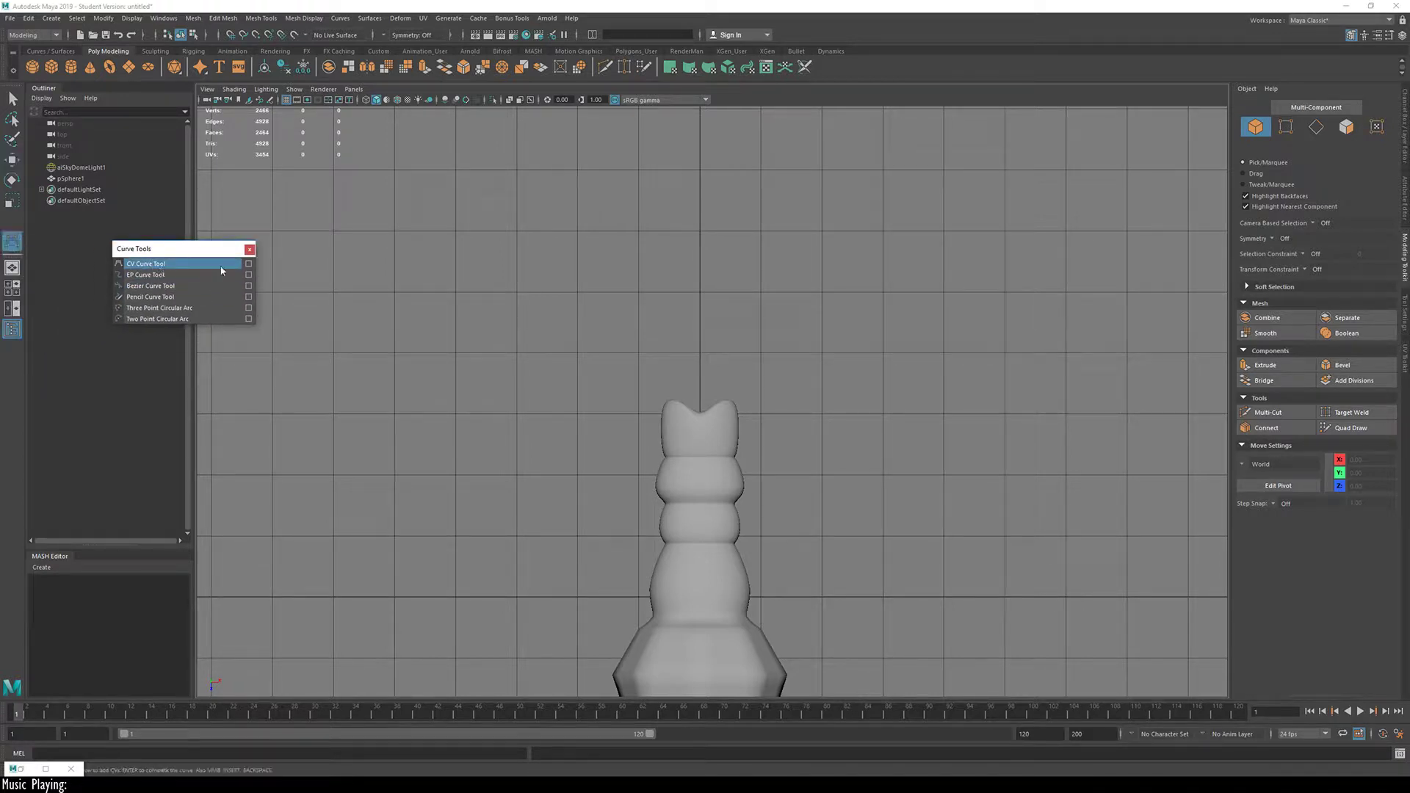
{"action": "left_click", "coordinate": [728, 397]}
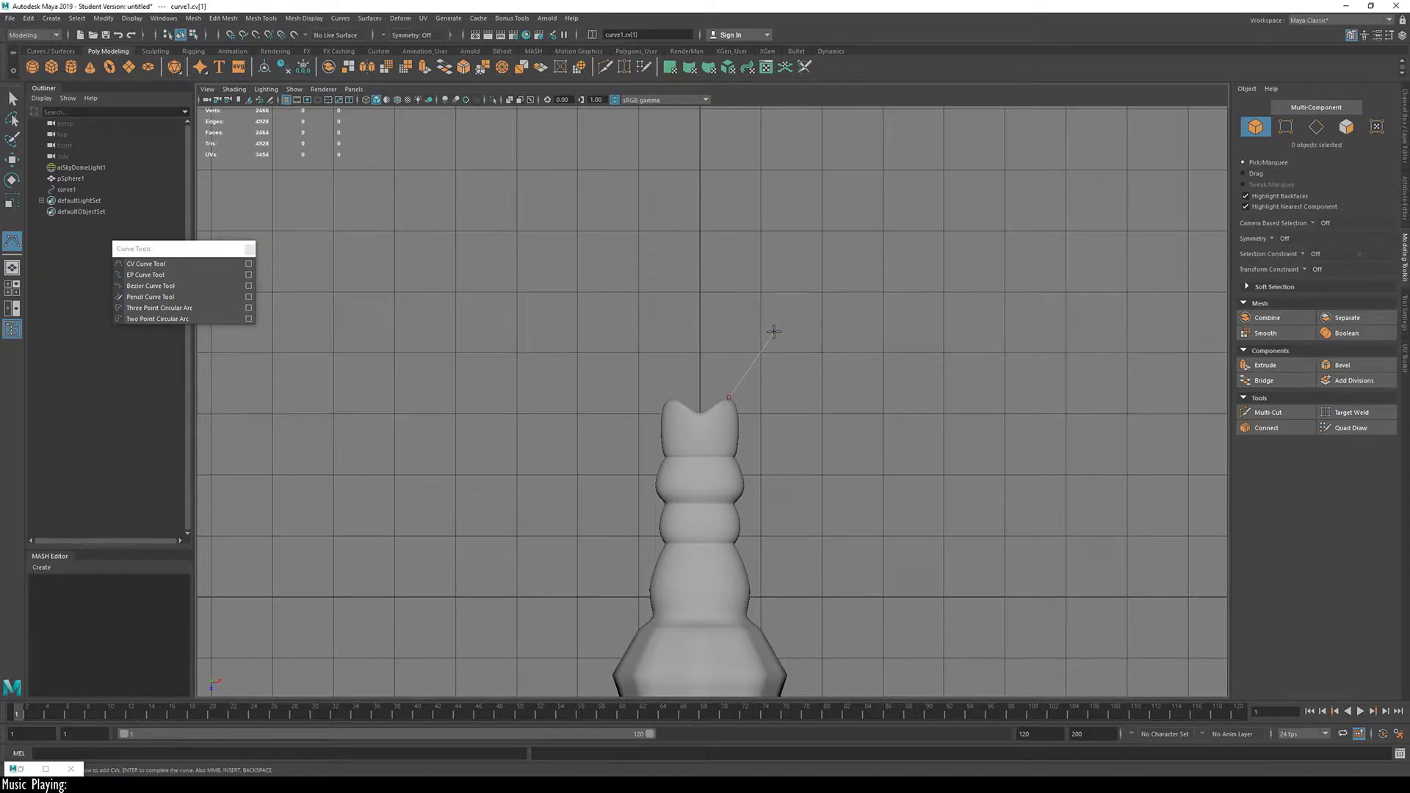
{"action": "left_click", "coordinate": [812, 302]}
{"action": "left_click", "coordinate": [856, 301]}
{"action": "left_click", "coordinate": [889, 307]}
{"action": "key", "text": "Return"}
{"action": "key", "text": "w"}
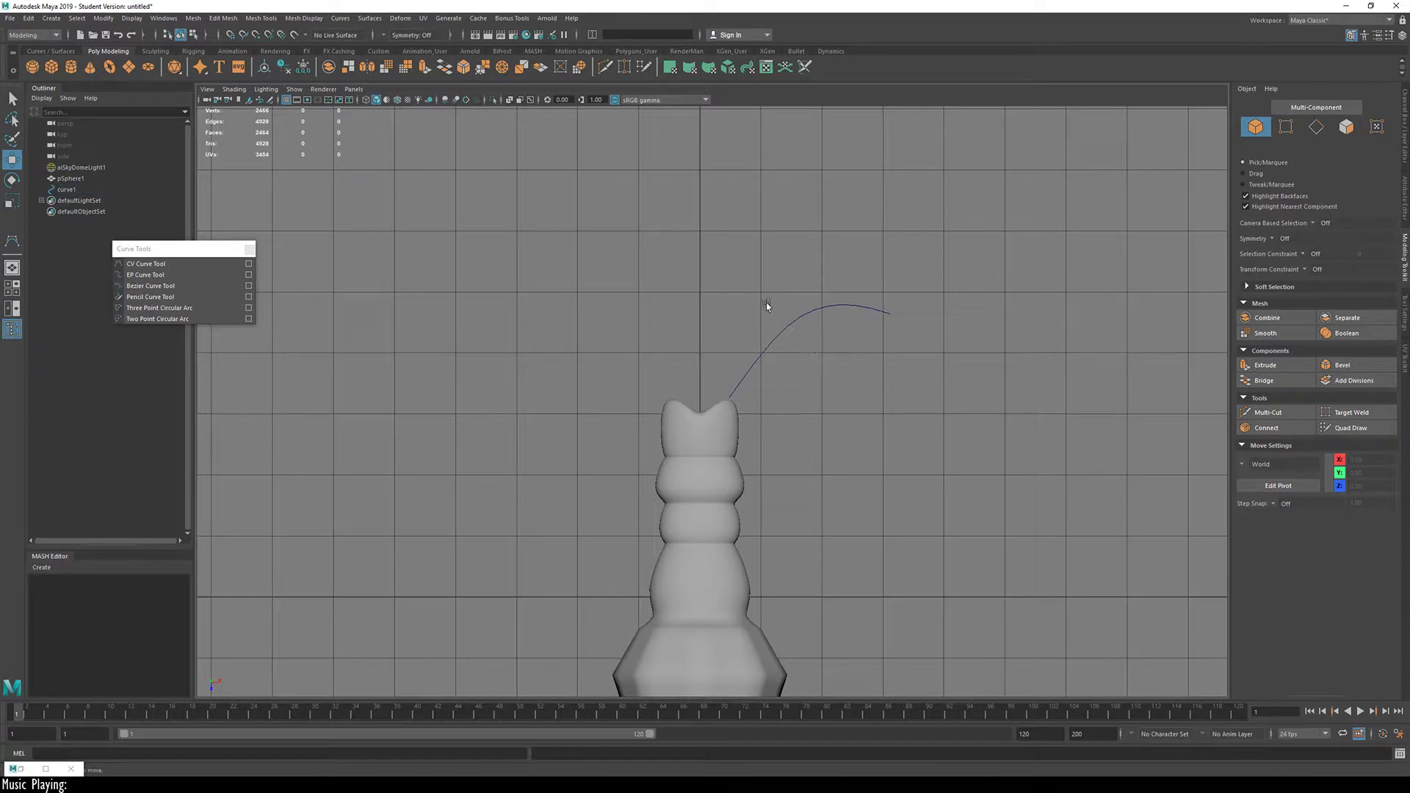
Step: Try duplicating the curve in place and undo the duplication
{"action": "key", "text": "w"}
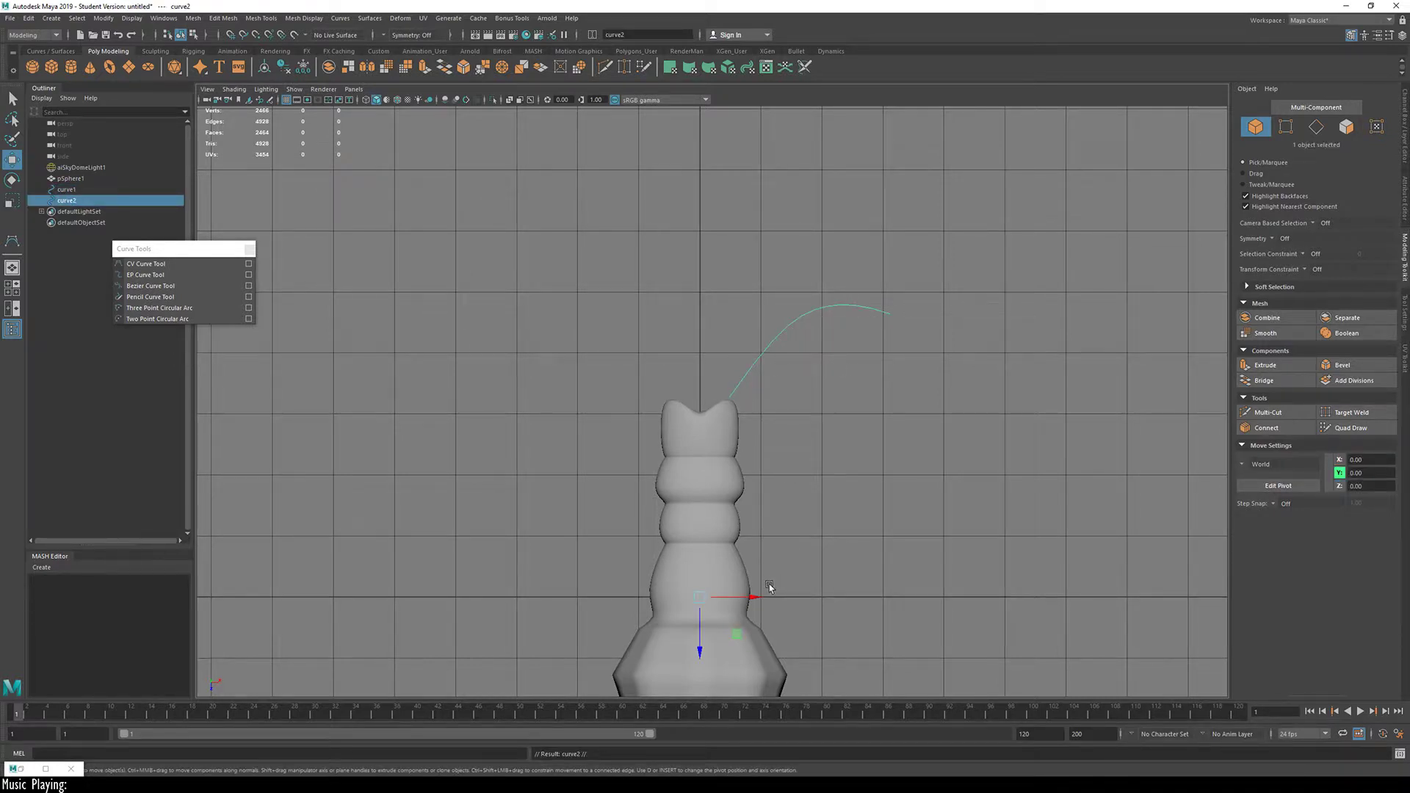
{"action": "key", "text": "ctrl+z"}
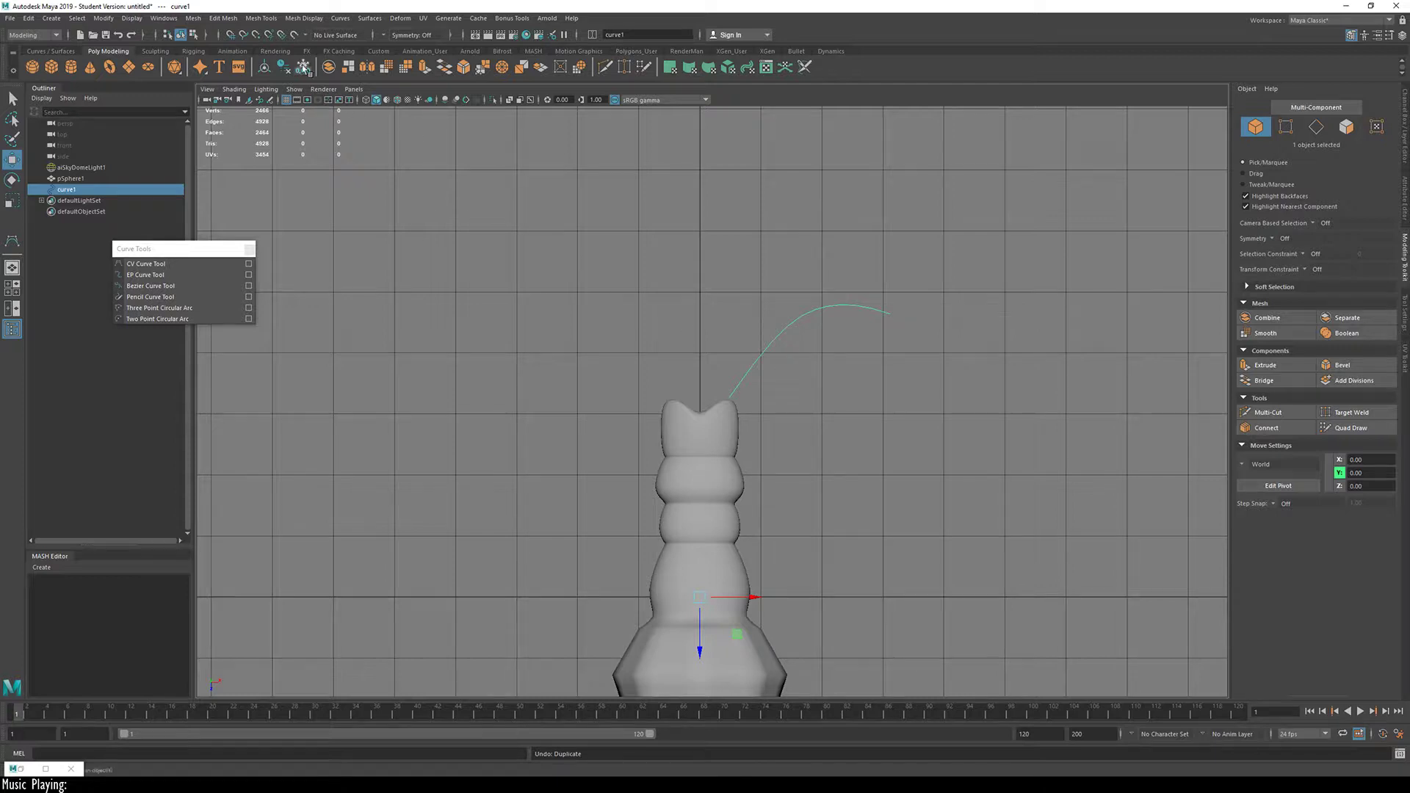
Step: Open the Duplicate Special options for the selected curve at the tip of the model
{"action": "left_click", "coordinate": [28, 18]}
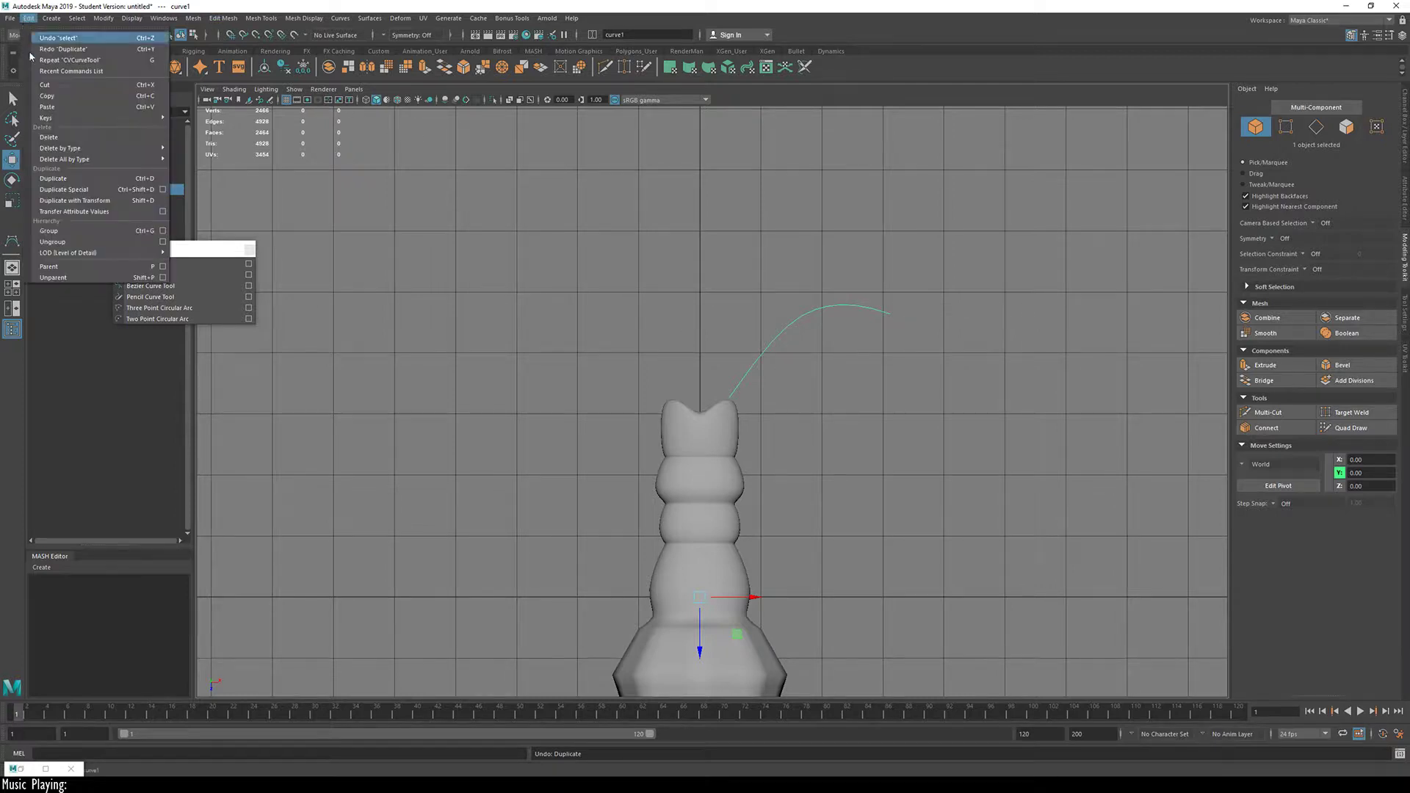
{"action": "left_click", "coordinate": [163, 188]}
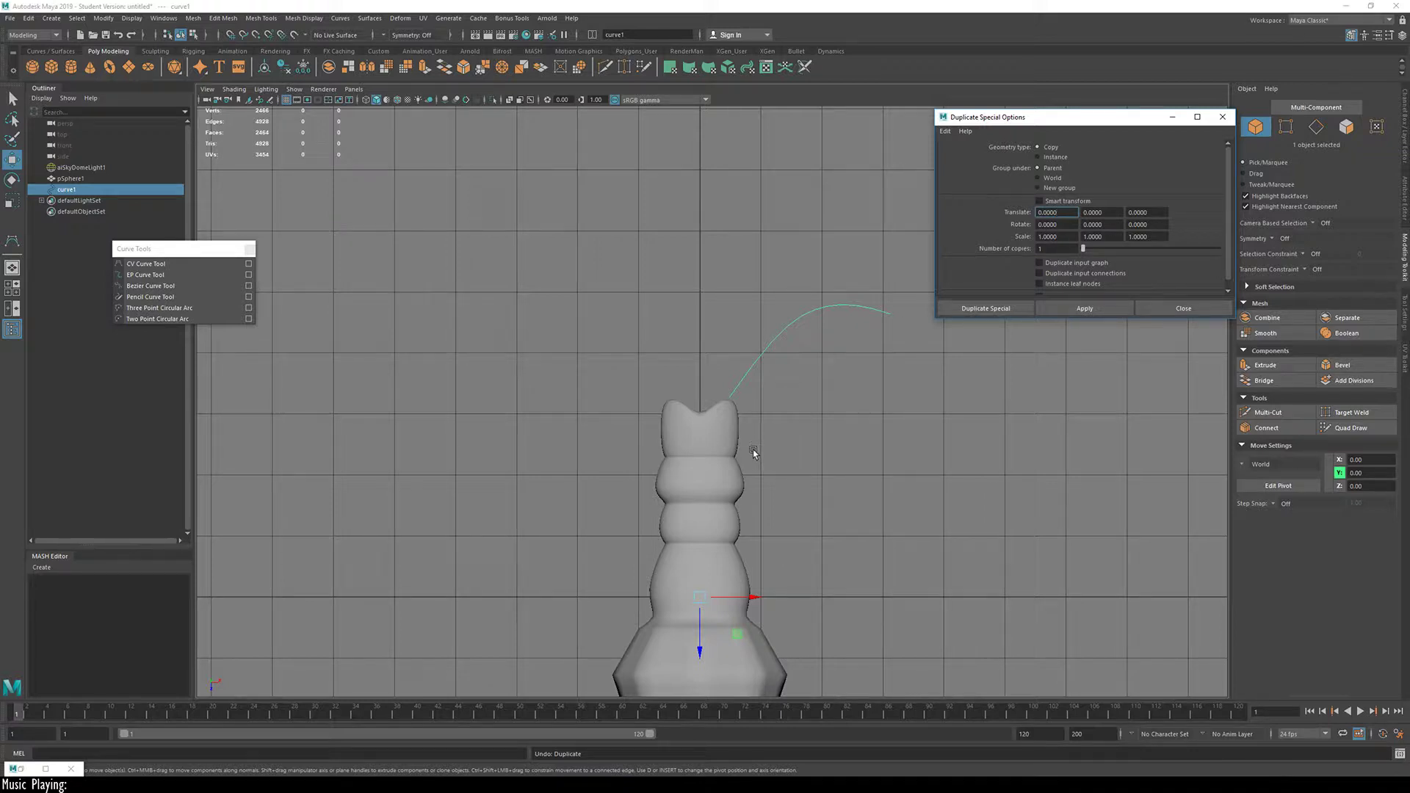
Step: Try rotating the original curve about the Z axis, and undo the rotation
{"action": "left_click", "coordinate": [806, 419]}
{"action": "key", "text": "e"}
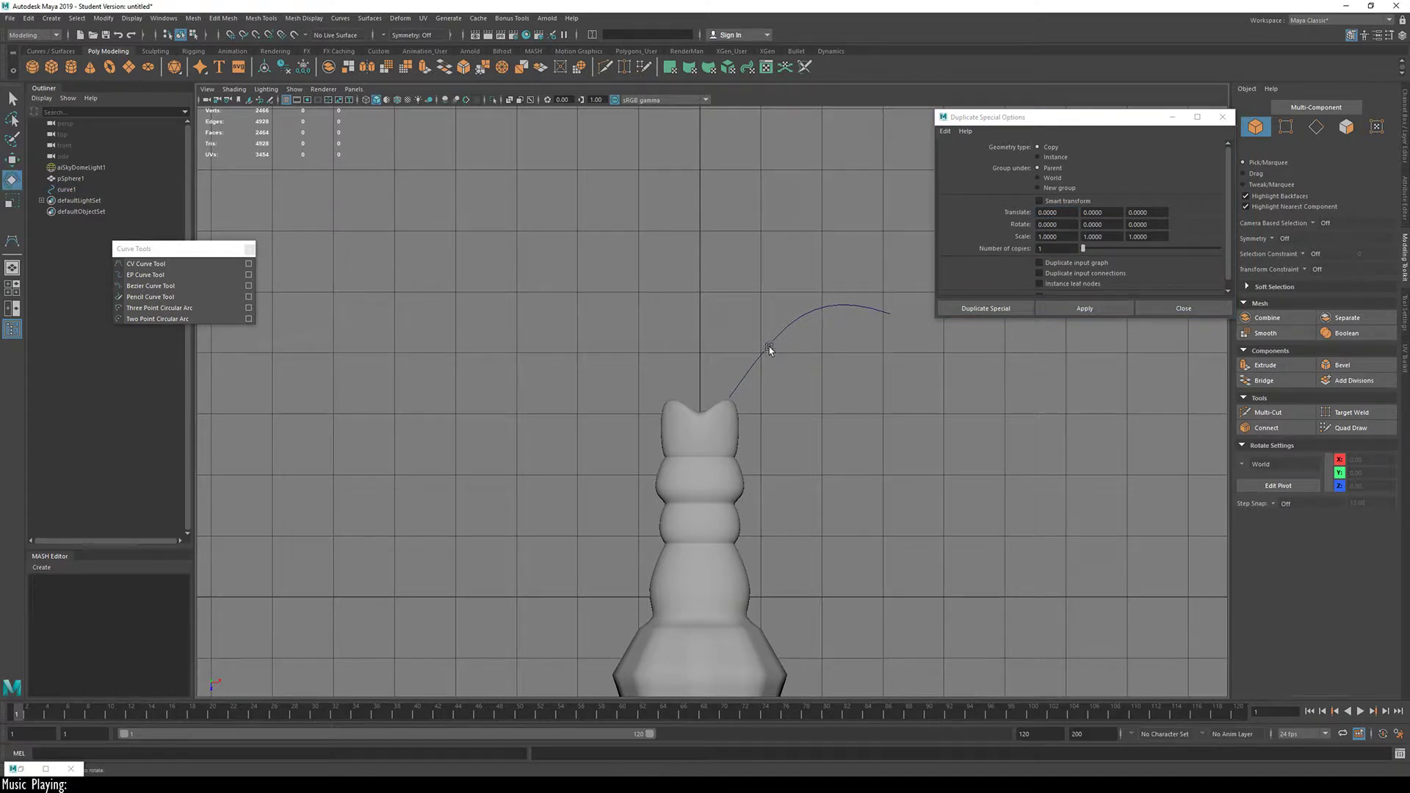
{"action": "left_click", "coordinate": [770, 345]}
{"action": "left_click_drag", "start_coordinate": [716, 601], "coordinate": [818, 510]}
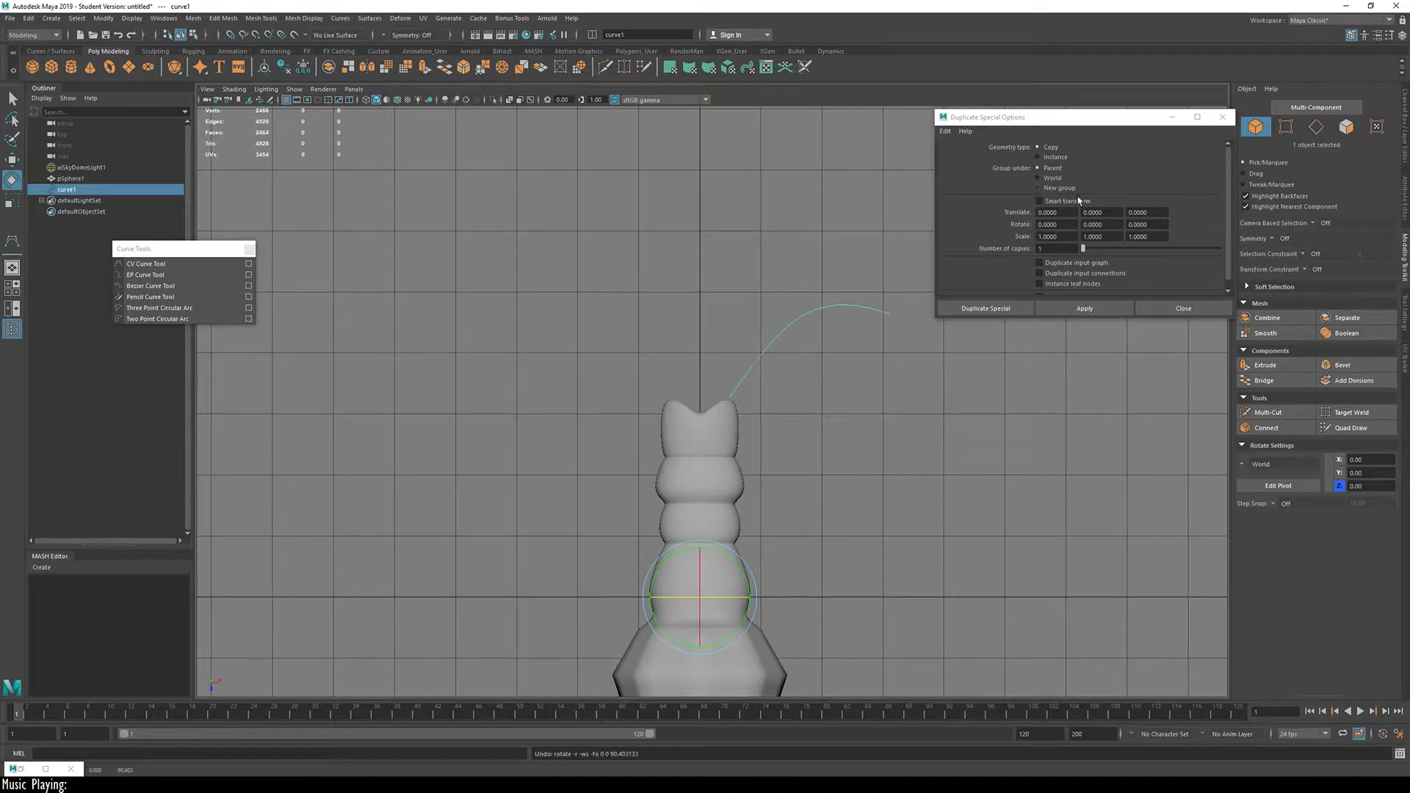
Step: Set the duplicate's Z rotation to -180 and group the copy under World
{"action": "left_click", "coordinate": [1152, 223]}
{"action": "type", "text": "-180"}
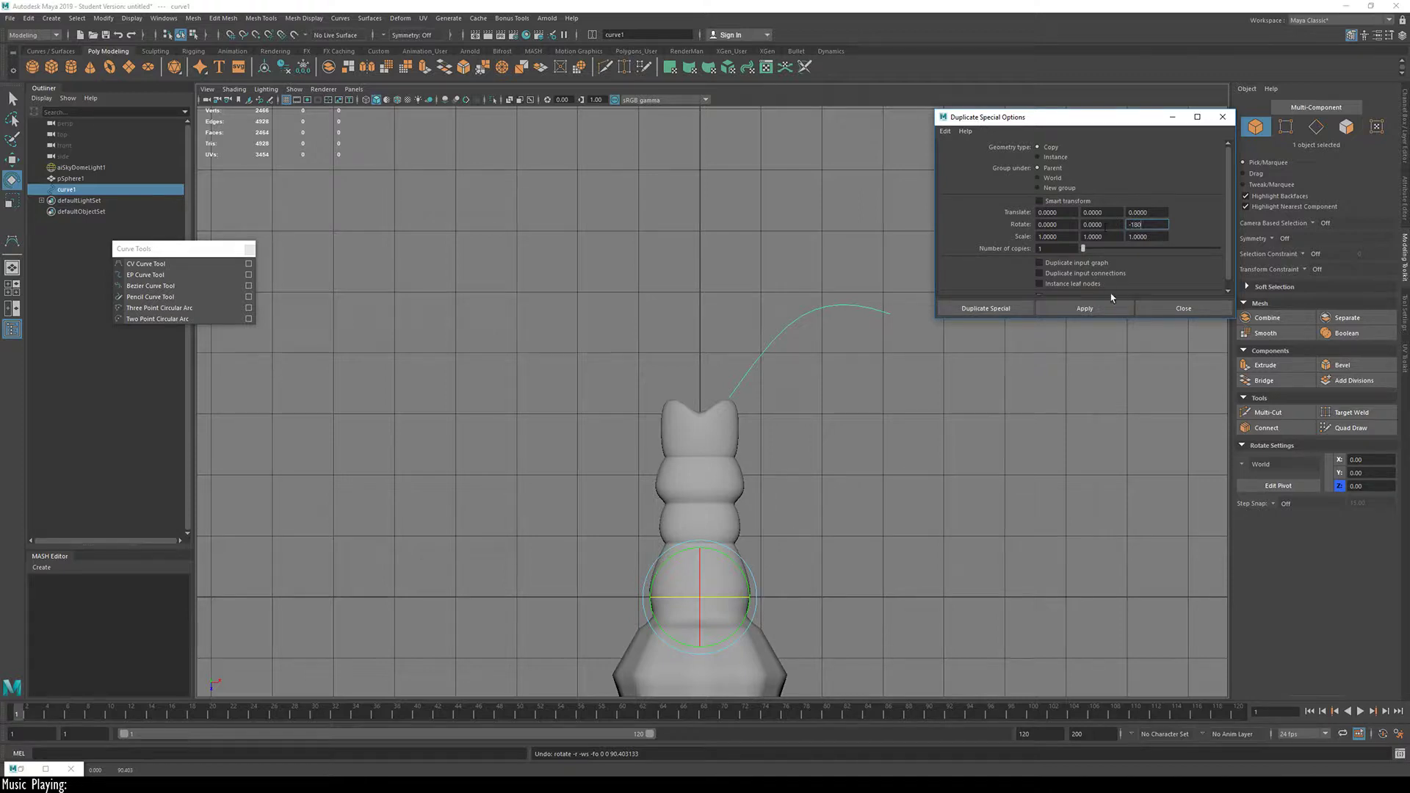
{"action": "left_click", "coordinate": [1054, 177]}
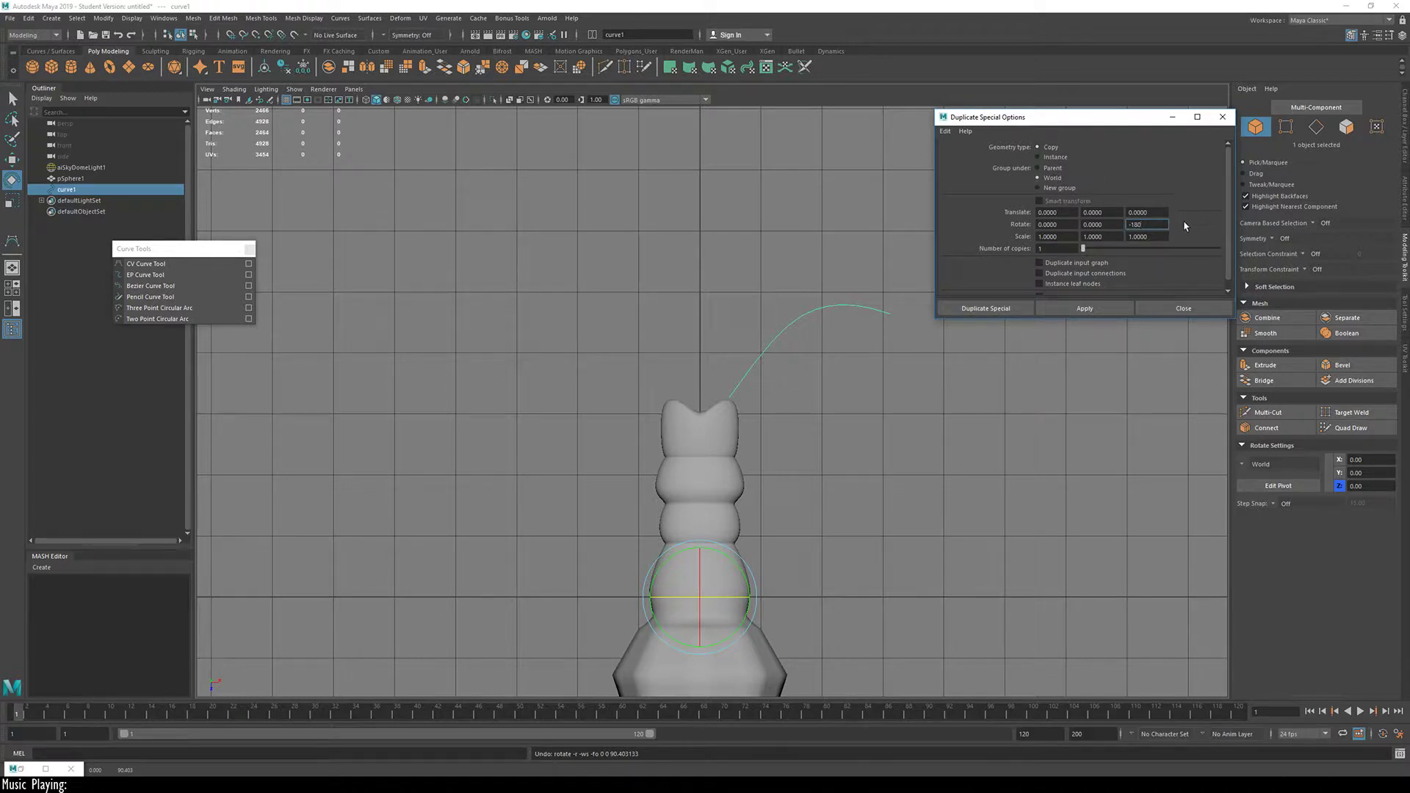
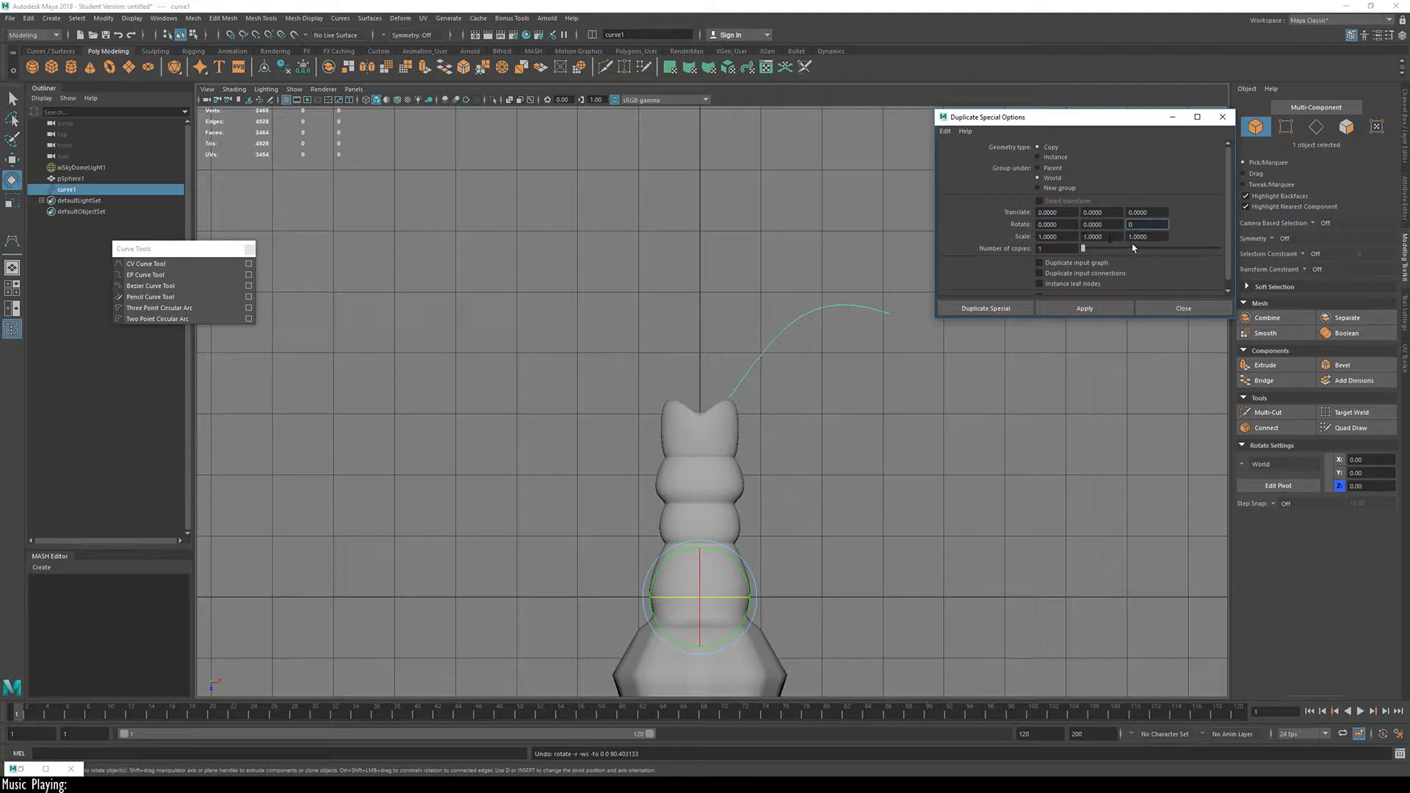
Step: Try duplicating the curve with a Z scale of -1, and undo the duplicate
{"action": "left_click_drag", "start_coordinate": [1153, 239], "coordinate": [1052, 241]}
{"action": "type", "text": "-1"}
{"action": "scroll", "coordinate": [1170, 218], "scroll_direction": "down", "scroll_amount": 1}
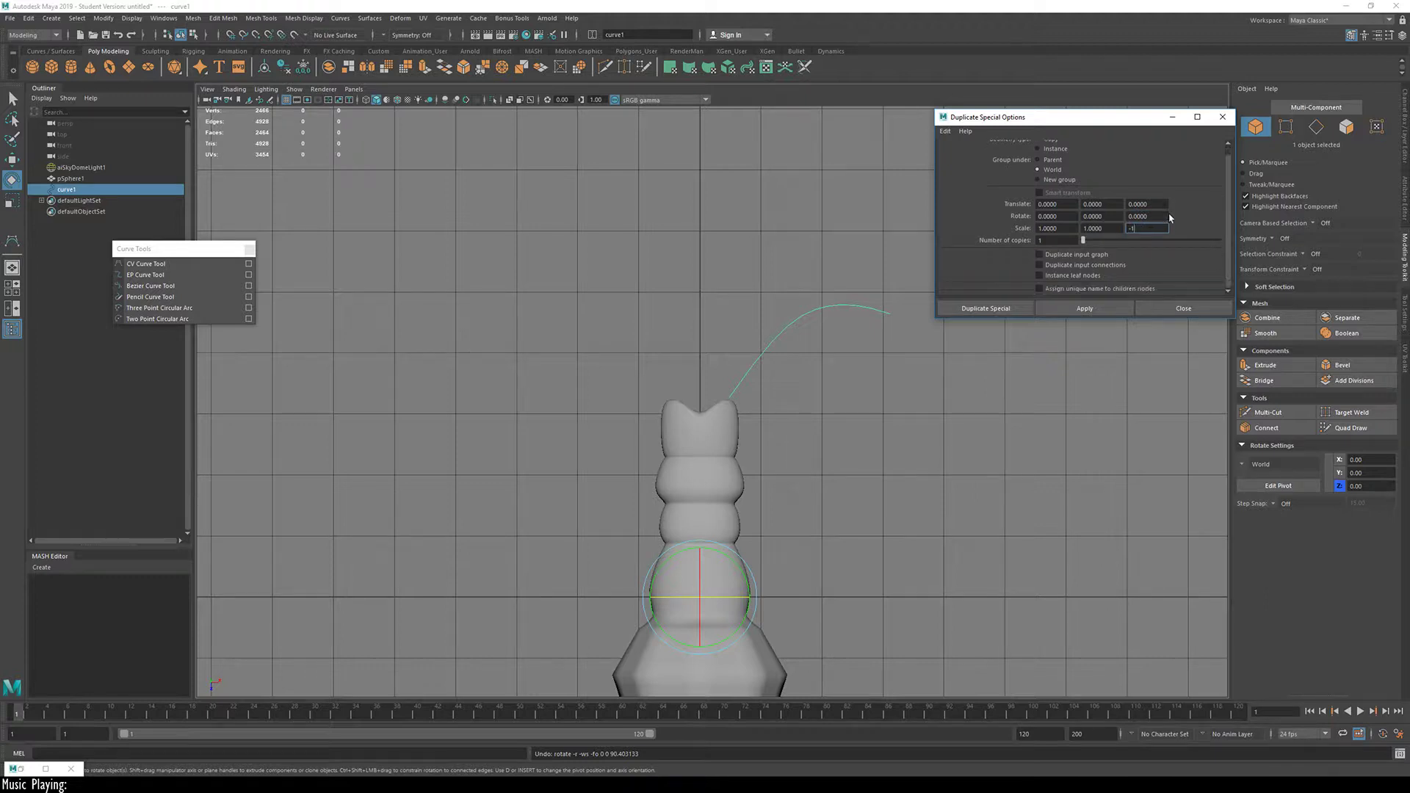
{"action": "left_click", "coordinate": [1085, 309]}
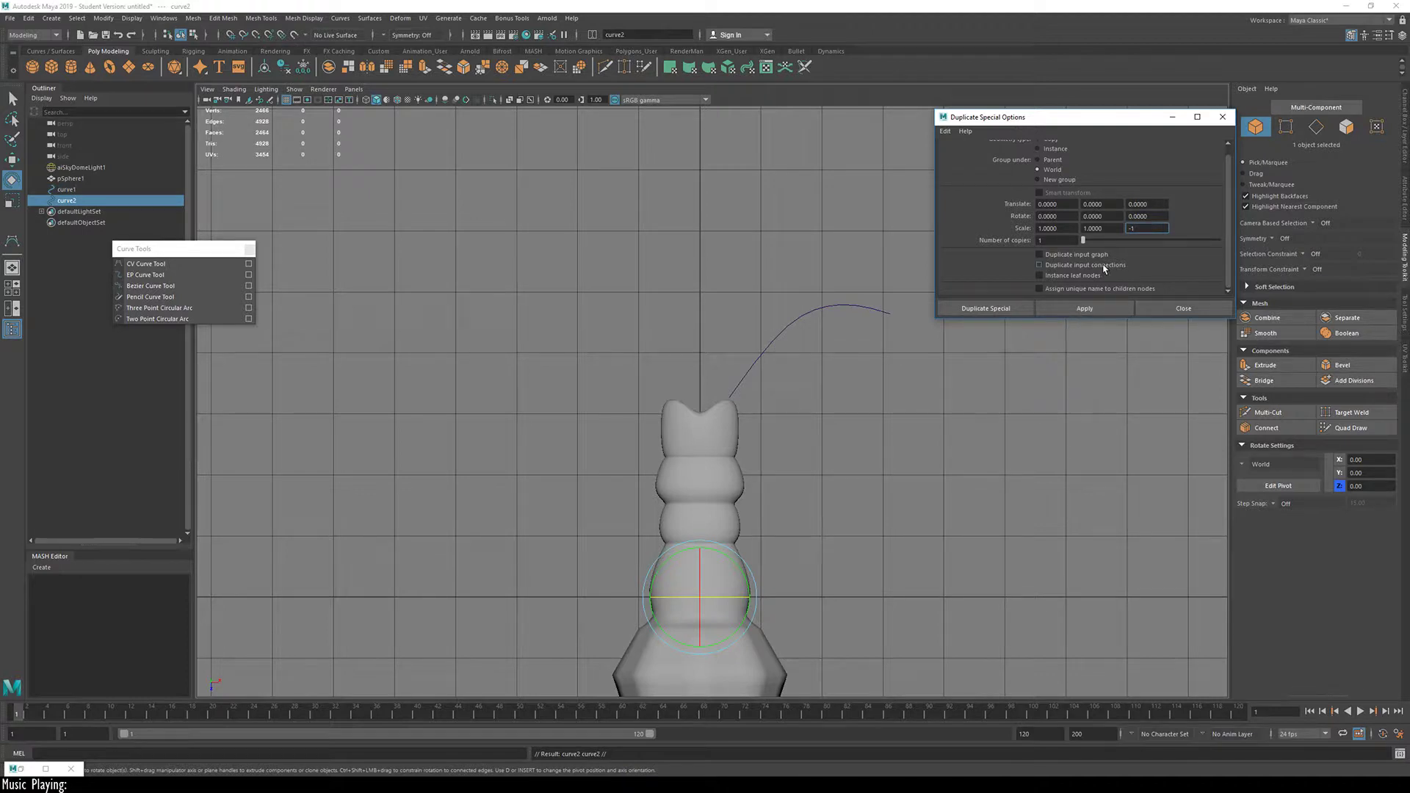
{"action": "key", "text": "ctrl+z"}
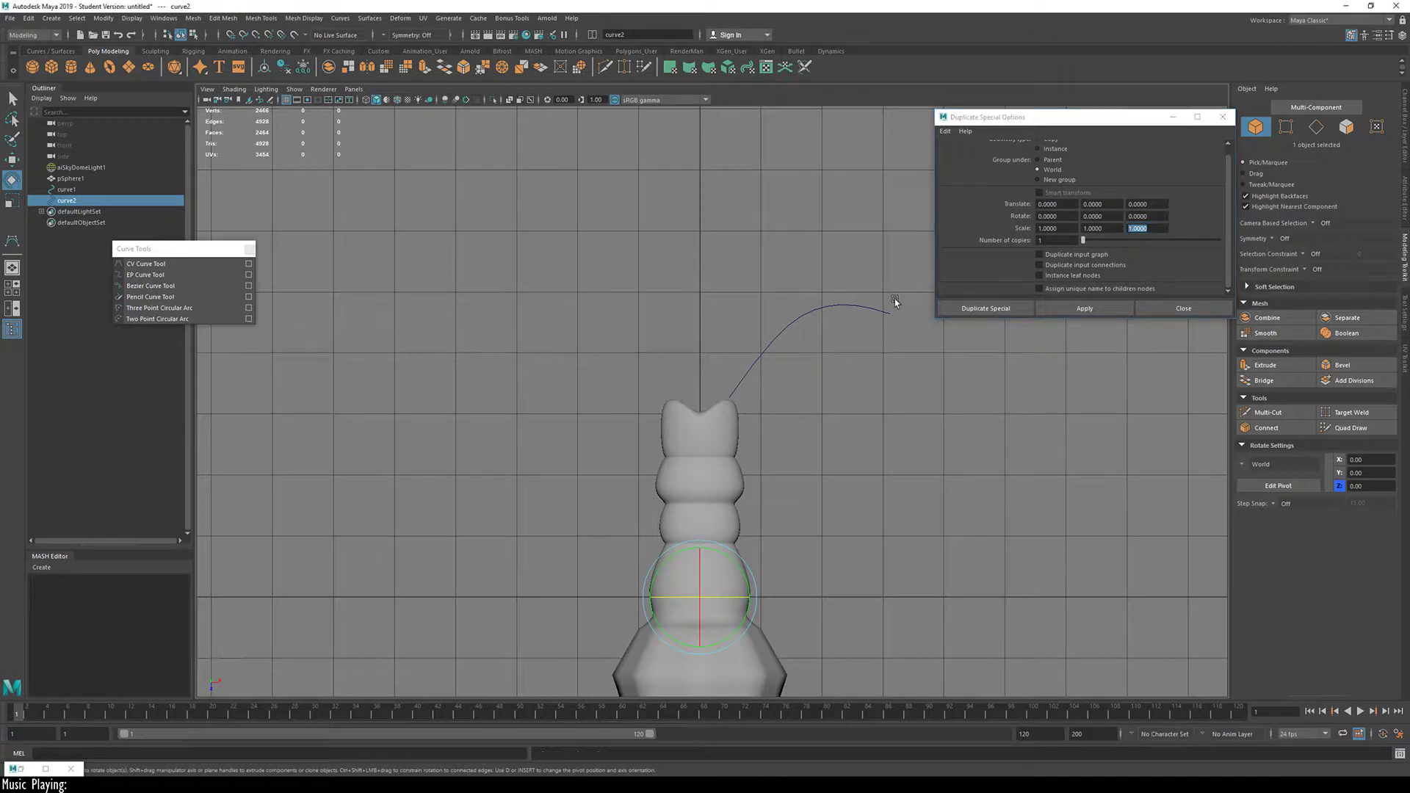
{"action": "key", "text": "ctrl+z"}
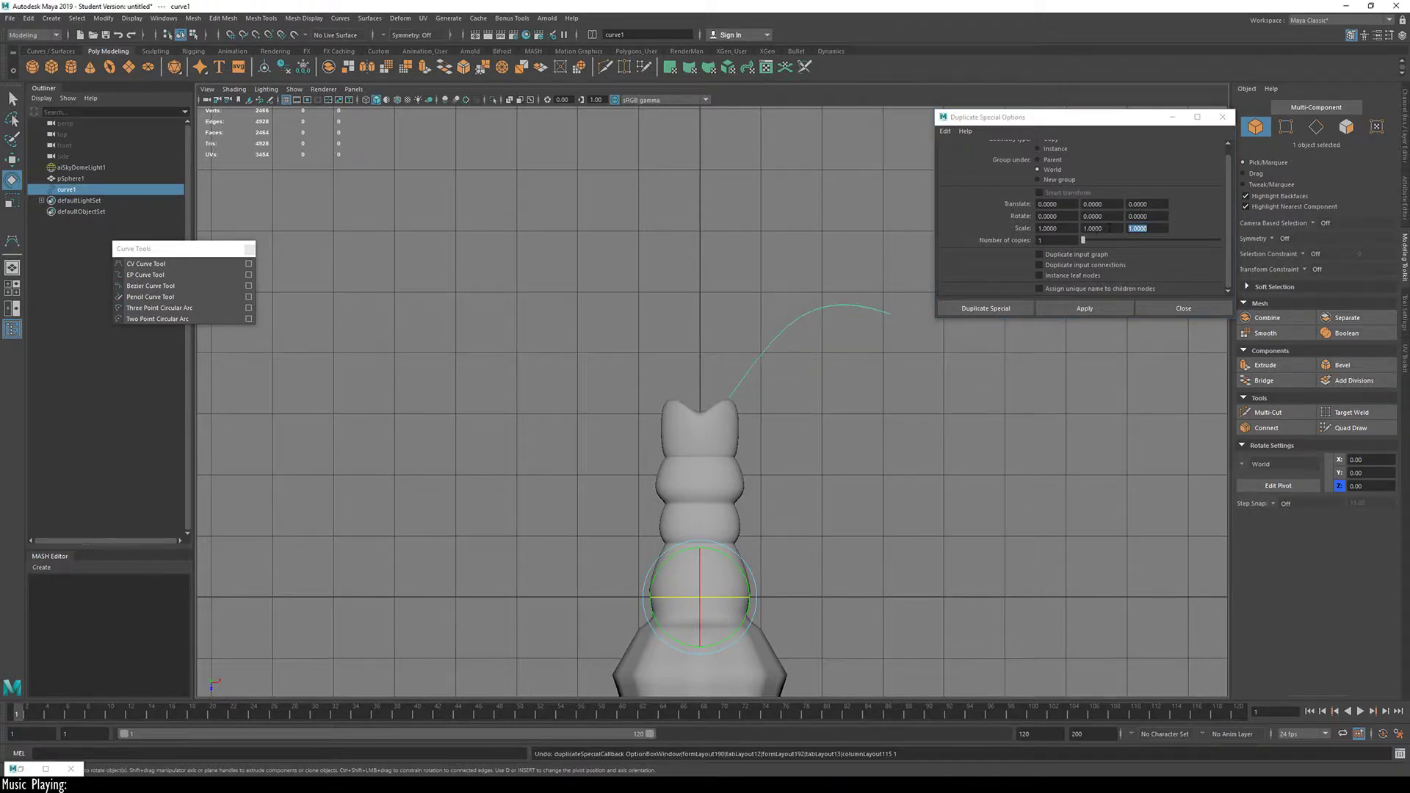
Step: Duplicate the curve with an X scale of -1 to mirror it onto the other side of the model
{"action": "left_click", "coordinate": [1048, 228]}
{"action": "type", "text": "-1"}
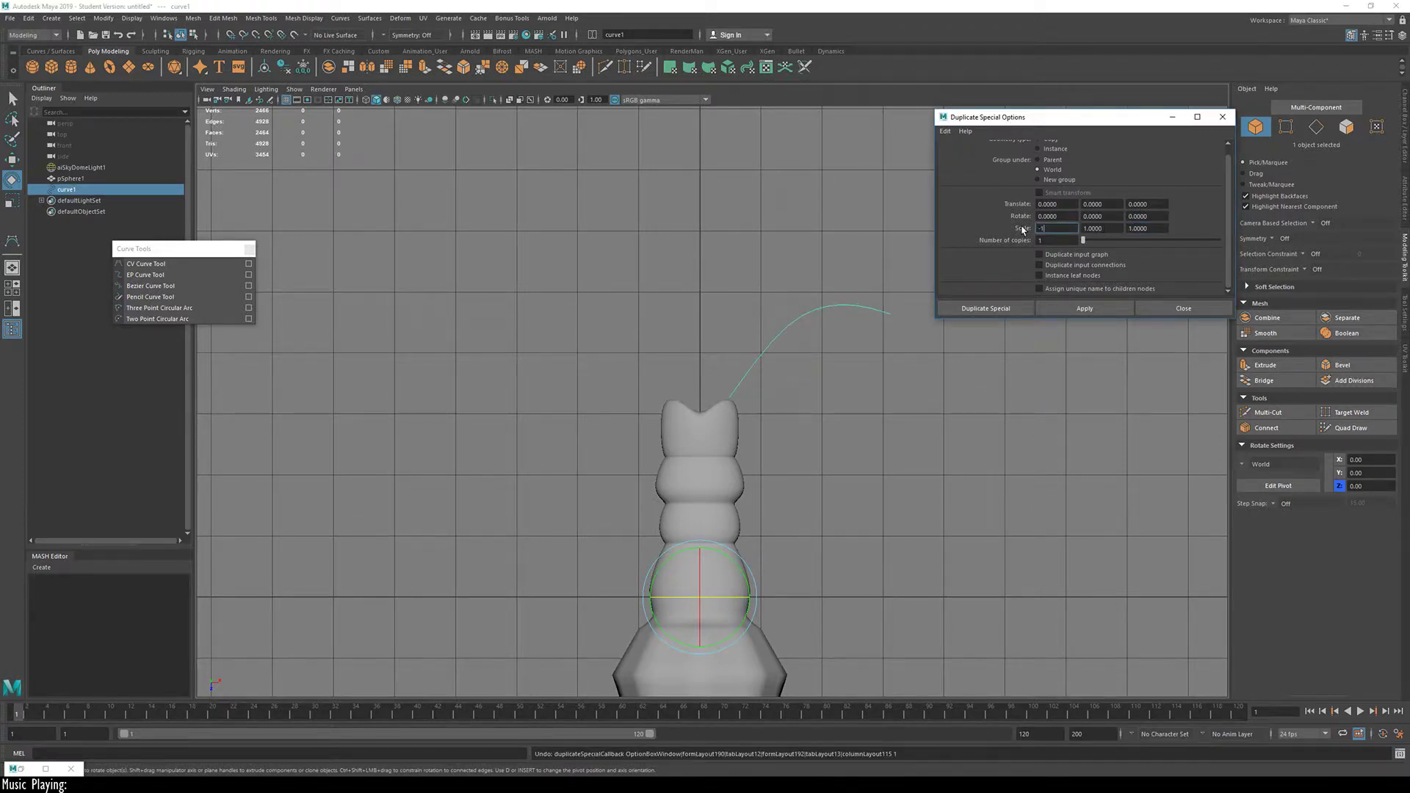
{"action": "key", "text": "Return"}
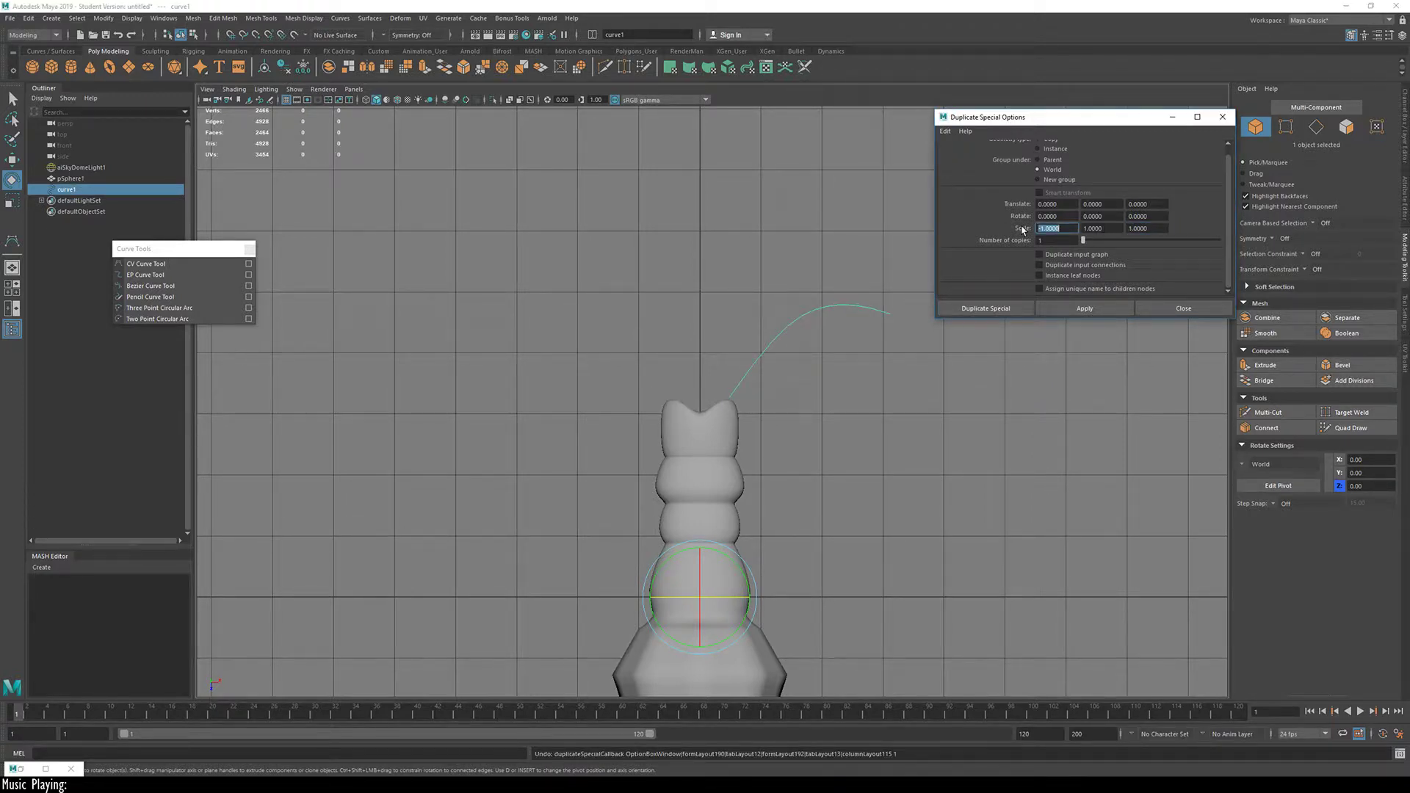
{"action": "left_click", "coordinate": [1088, 314]}
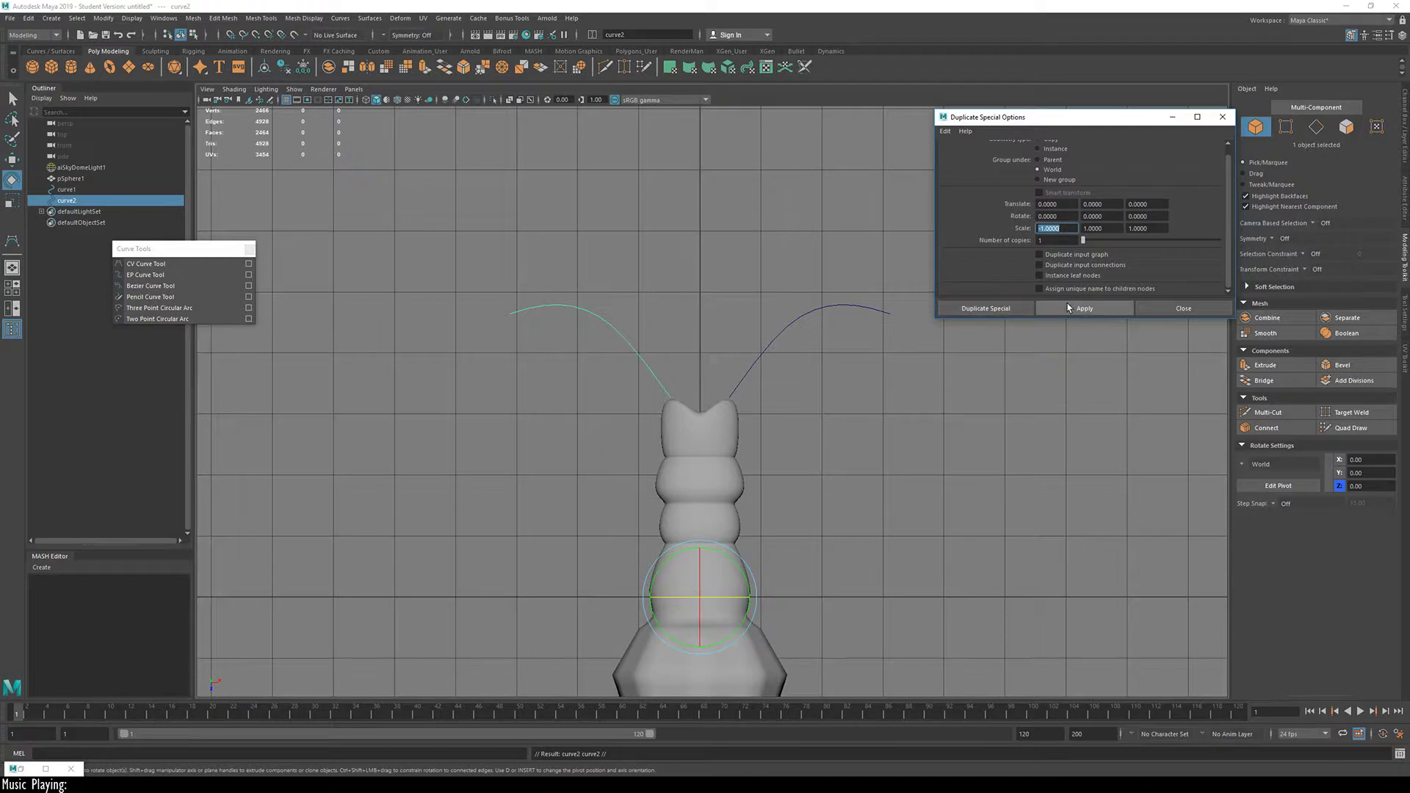
Step: Reset the Duplicate Special settings to their defaults and close the options
{"action": "left_click", "coordinate": [945, 131]}
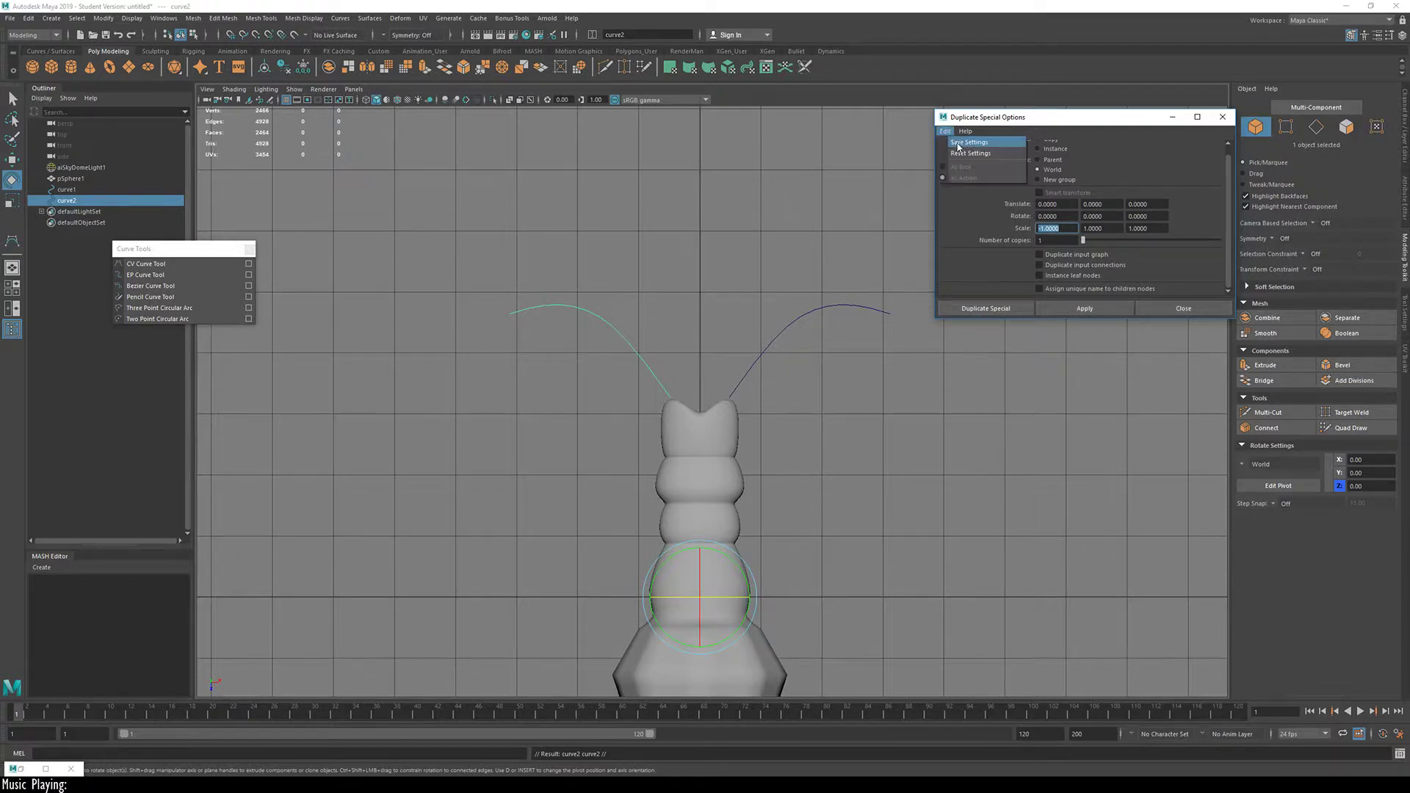
{"action": "left_click", "coordinate": [974, 152]}
{"action": "left_click", "coordinate": [1164, 306]}
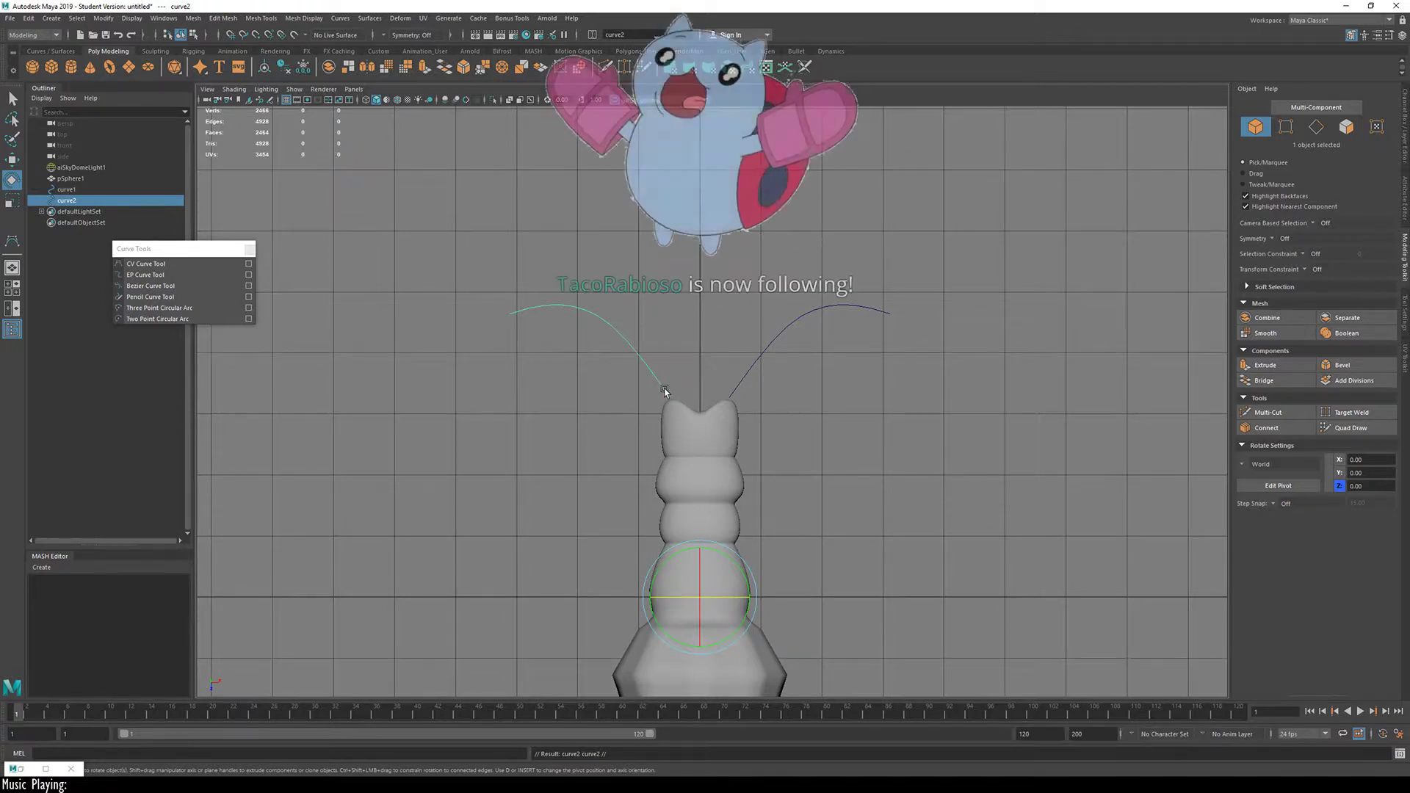
Step: Move the control vertex next to the base of the mirrored curve inward toward the model's centre line
{"action": "right_click_drag", "start_coordinate": [642, 371], "coordinate": [631, 363]}
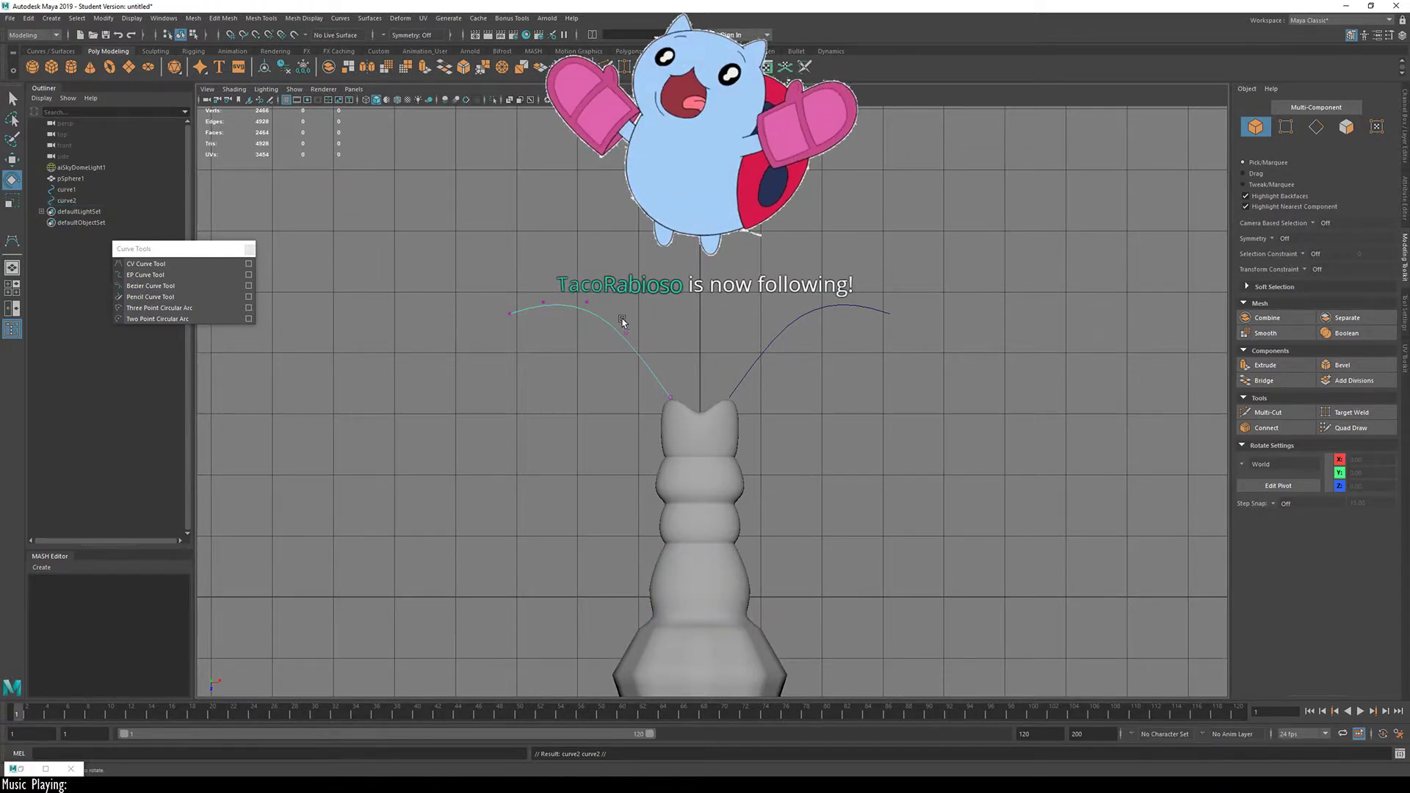
{"action": "left_click", "coordinate": [626, 333]}
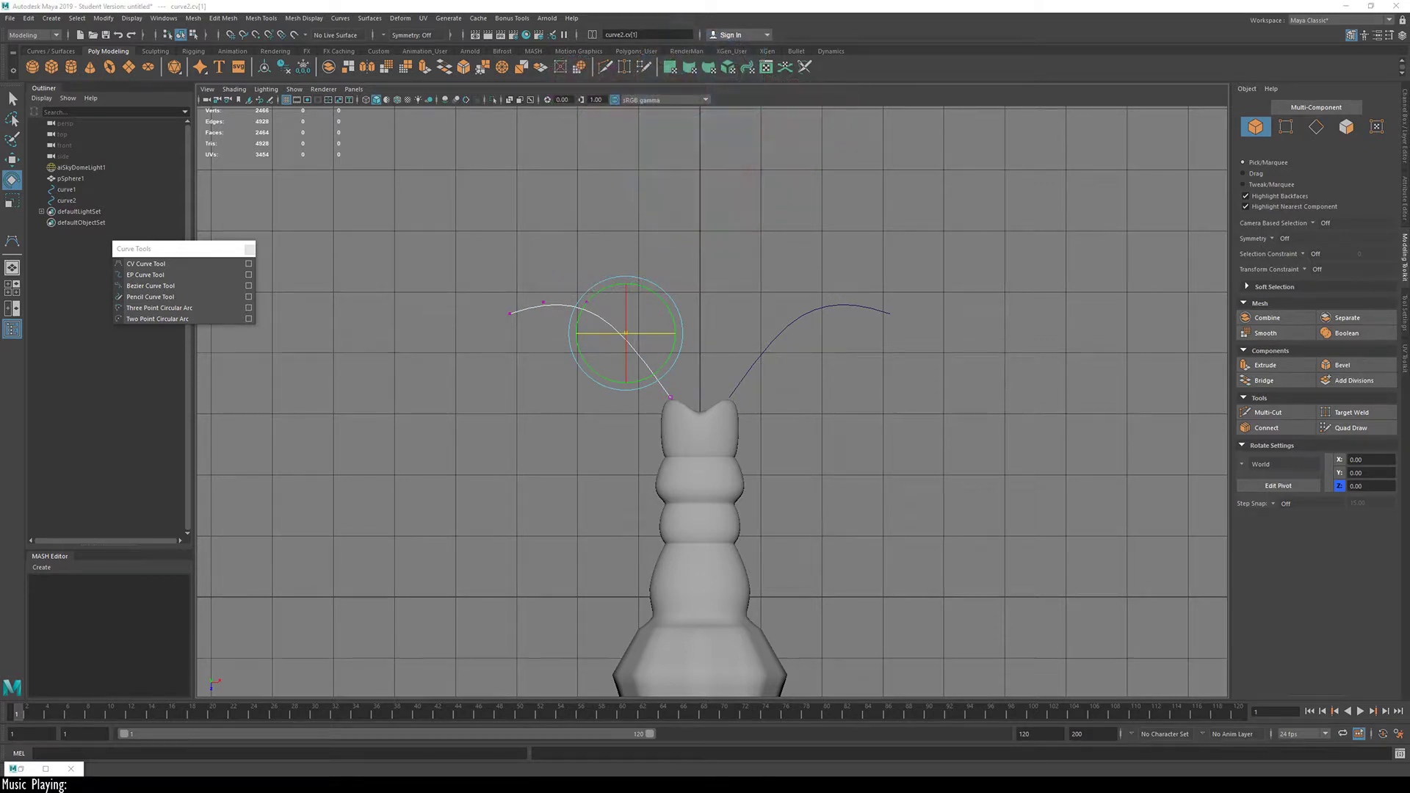
{"action": "left_click", "coordinate": [714, 307]}
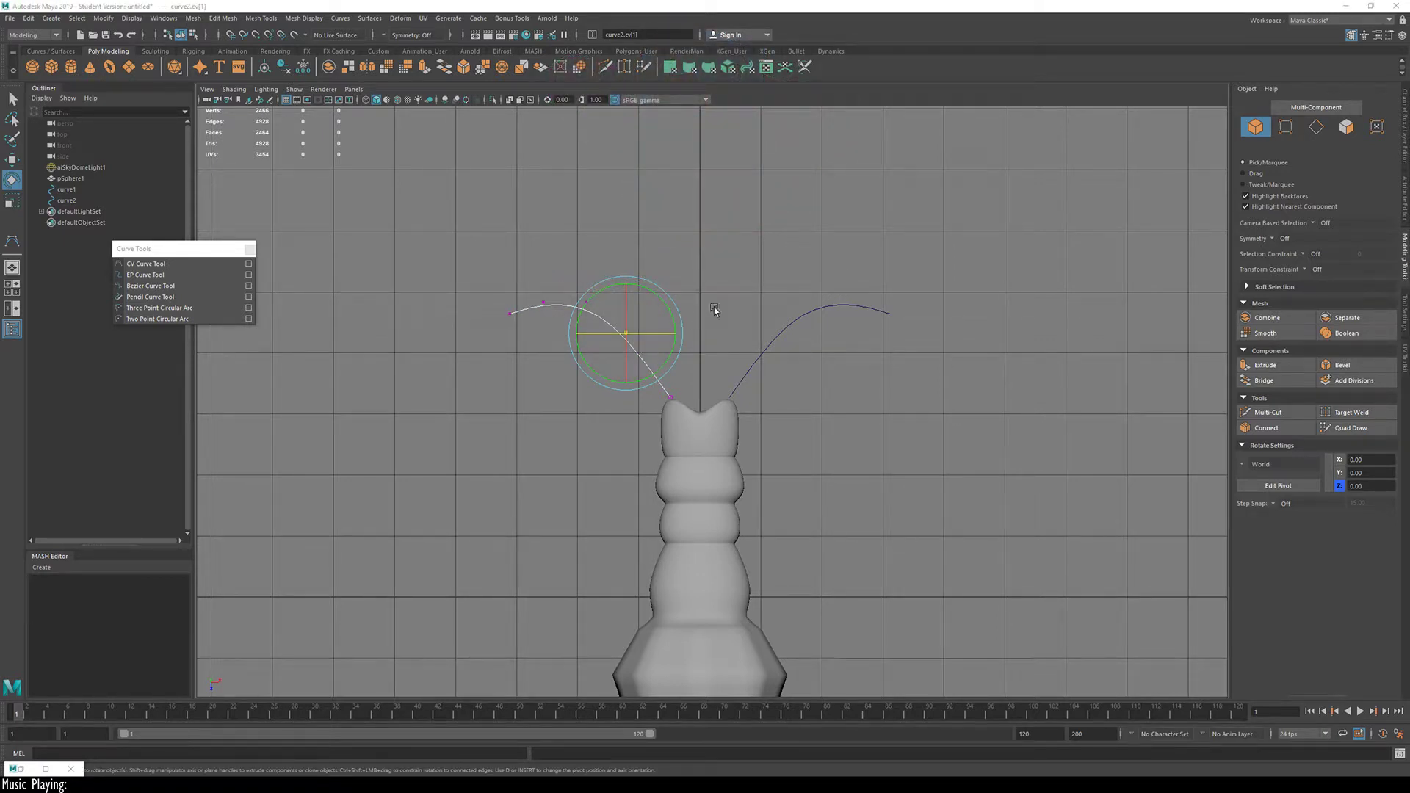
{"action": "key", "text": "w"}
{"action": "left_click", "coordinate": [627, 331]}
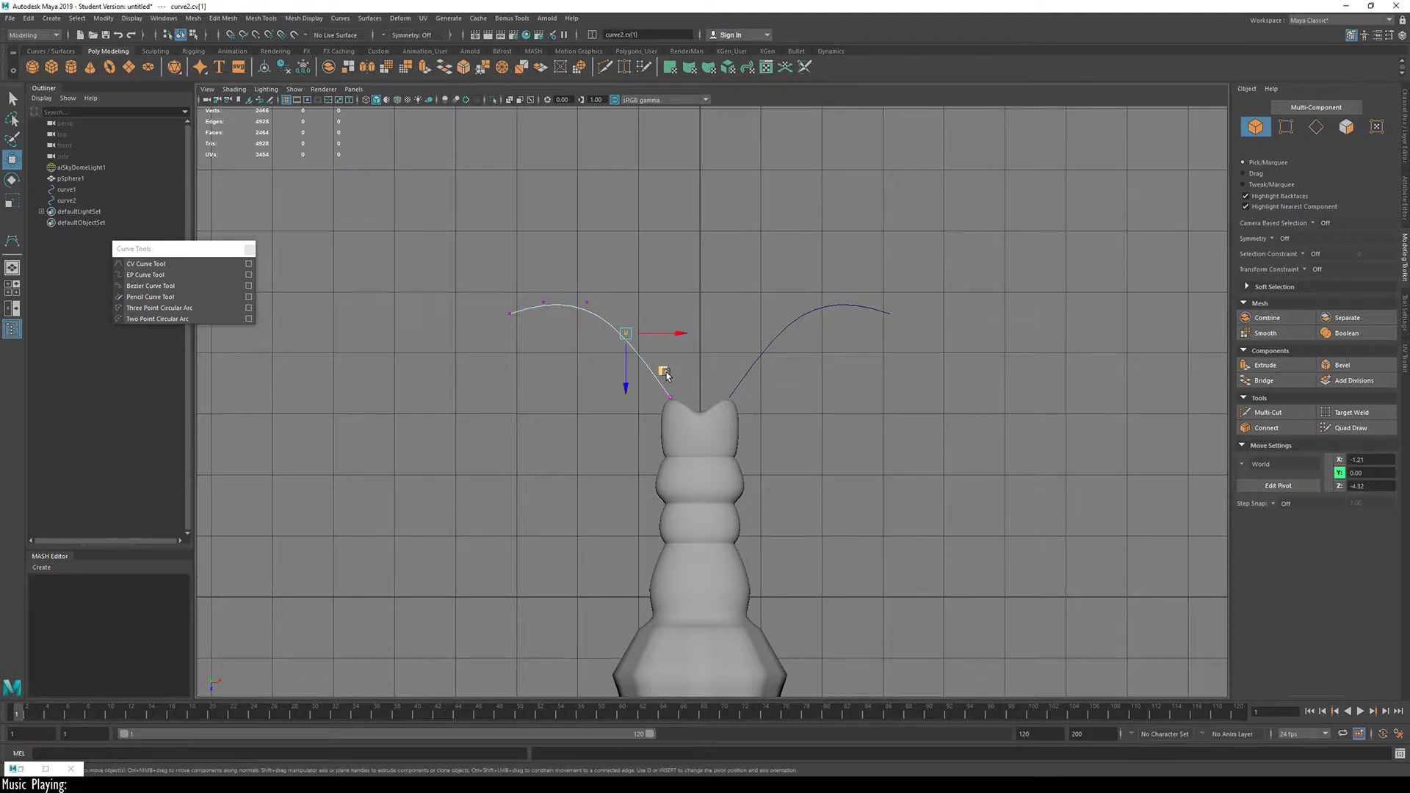
{"action": "middle_click_drag", "start_coordinate": [667, 370], "coordinate": [691, 377]}
{"action": "left_click_drag", "start_coordinate": [691, 373], "coordinate": [696, 372]}
Step: Move the original curve's control vertex next to its base inward to about X 1.05, Z -4.45
{"action": "left_click", "coordinate": [772, 346]}
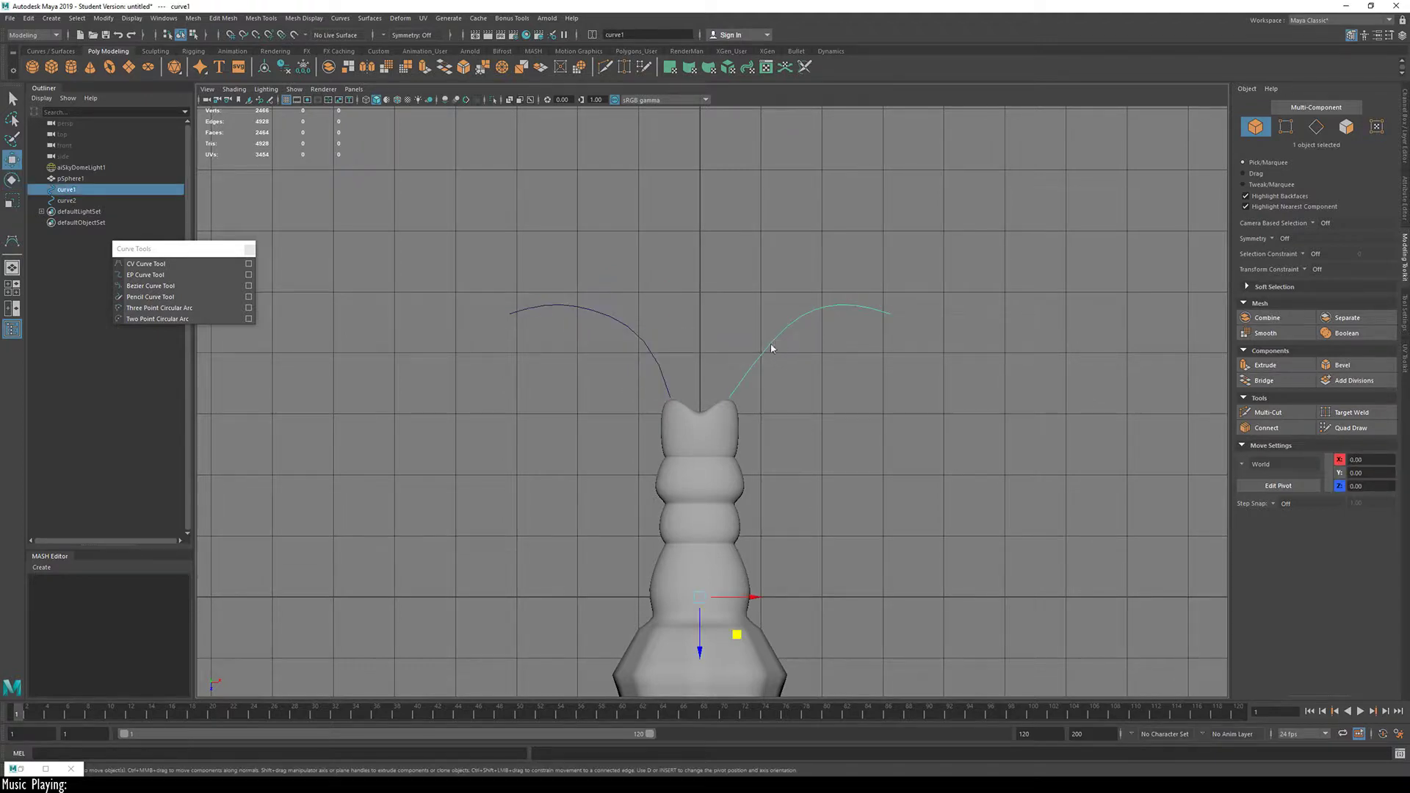
{"action": "right_click_drag", "start_coordinate": [771, 346], "coordinate": [778, 338]}
{"action": "left_click", "coordinate": [777, 337]}
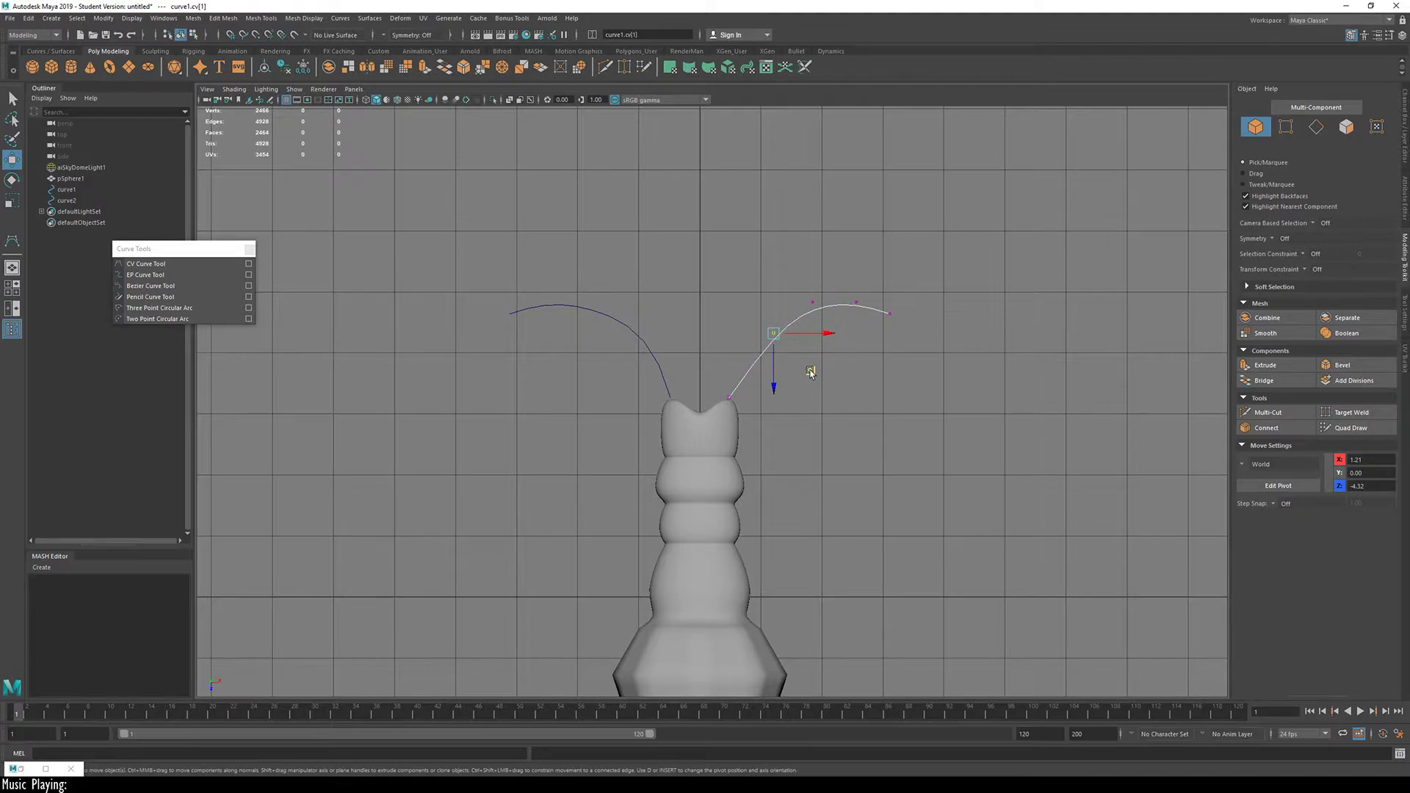
{"action": "mouse_move", "coordinate": [808, 368]}
{"action": "middle_mouse_down"}
{"action": "mouse_move", "coordinate": [783, 387]}
{"action": "mouse_move", "coordinate": [801, 363]}
{"action": "middle_mouse_up"}
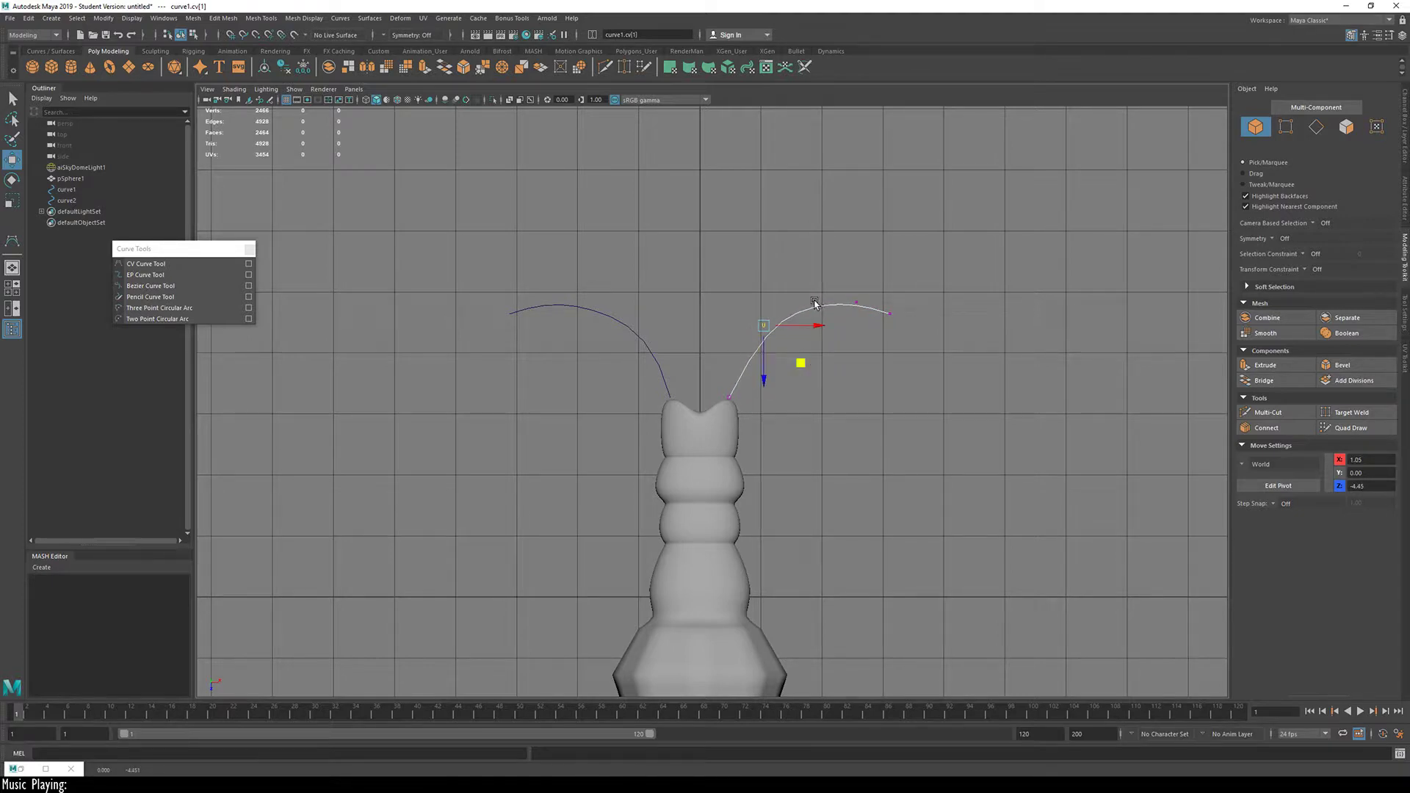
Step: Pull the original curve's end vertex inward and down so the tip hooks, and return to object selection
{"action": "left_click", "coordinate": [891, 313]}
{"action": "middle_click_drag", "start_coordinate": [900, 335], "coordinate": [858, 359]}
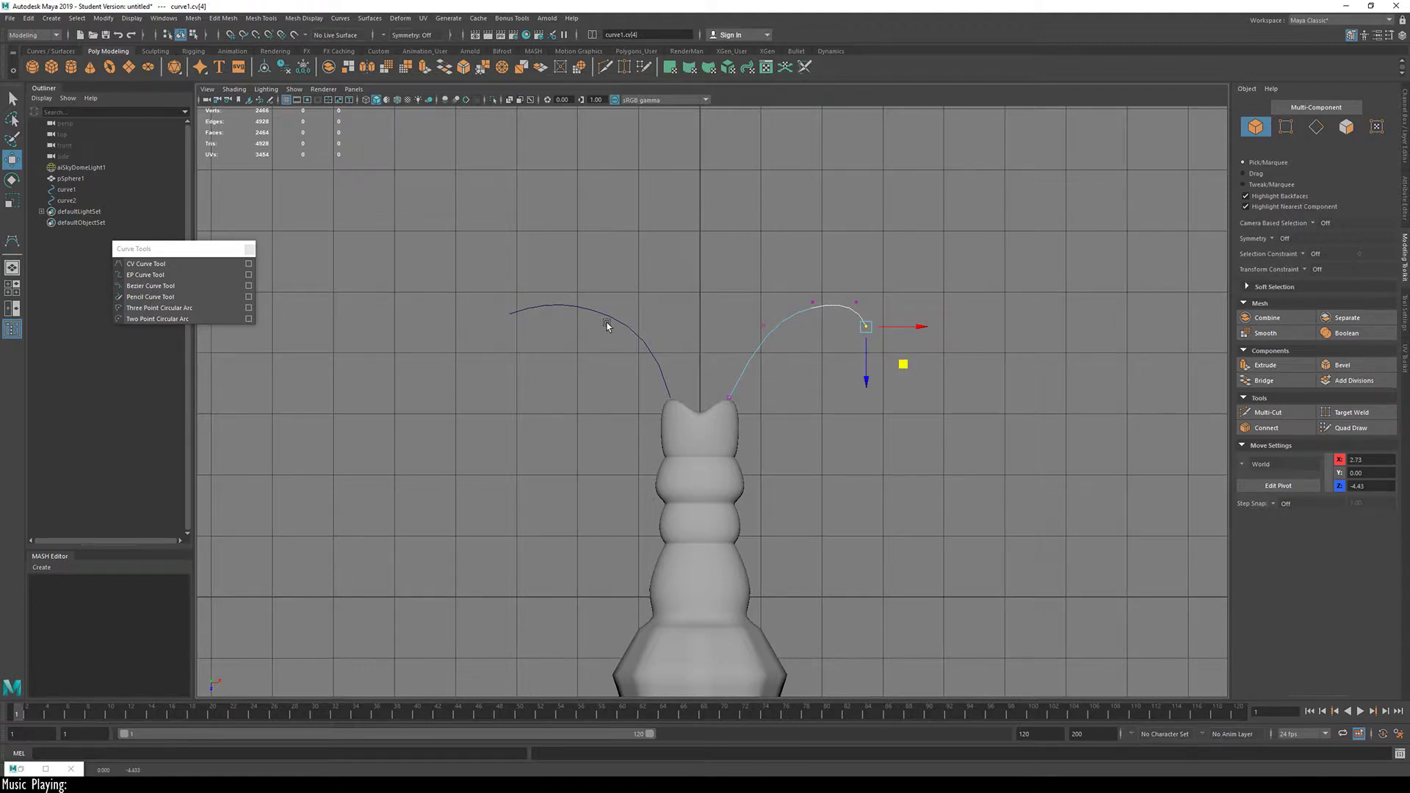
{"action": "left_click", "coordinate": [706, 301]}
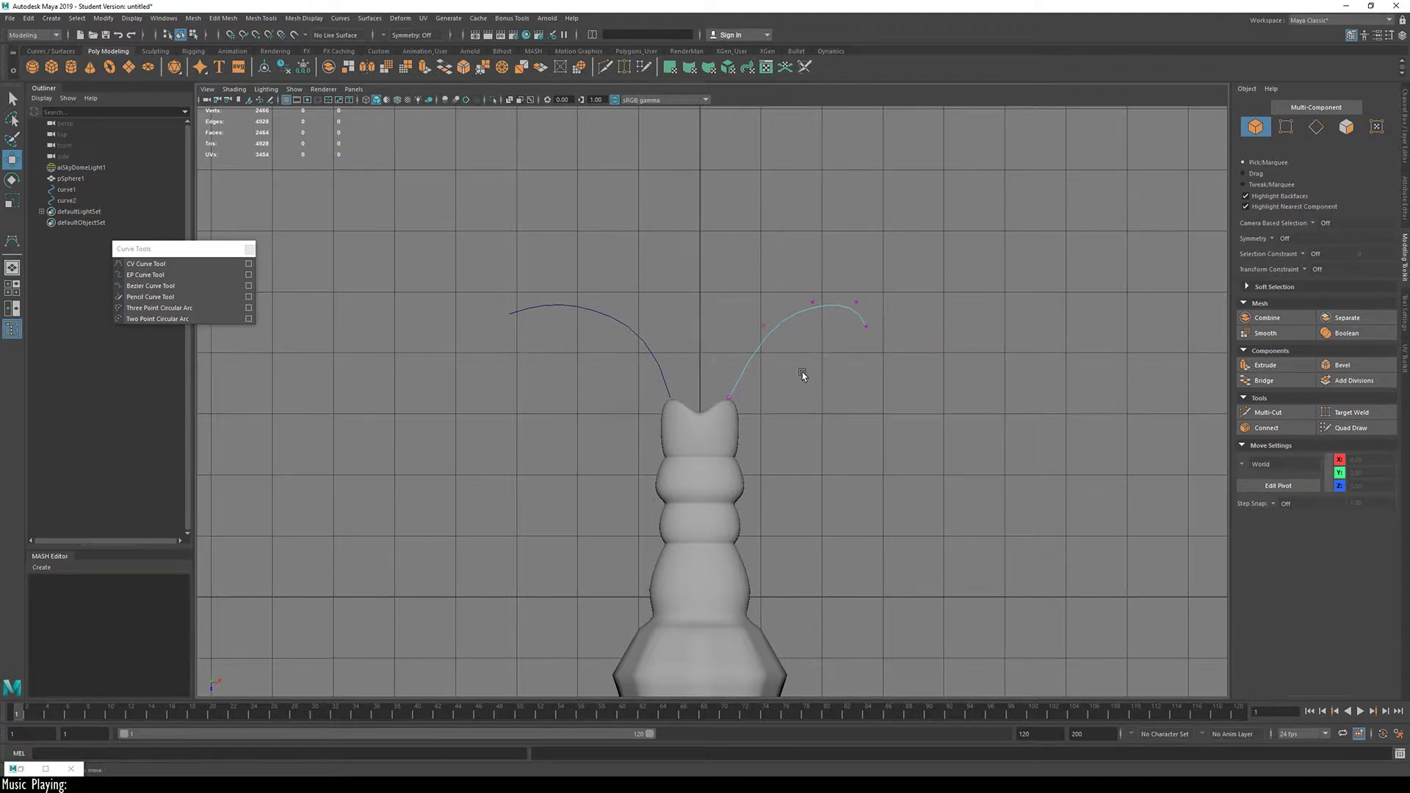
{"action": "right_click_drag", "start_coordinate": [802, 372], "coordinate": [933, 311]}
{"action": "left_click", "coordinate": [949, 300]}
Step: In the perspective view, raise the mirrored curve's control vertex next to the base to about Y 0.55
{"action": "left_click", "coordinate": [642, 348]}
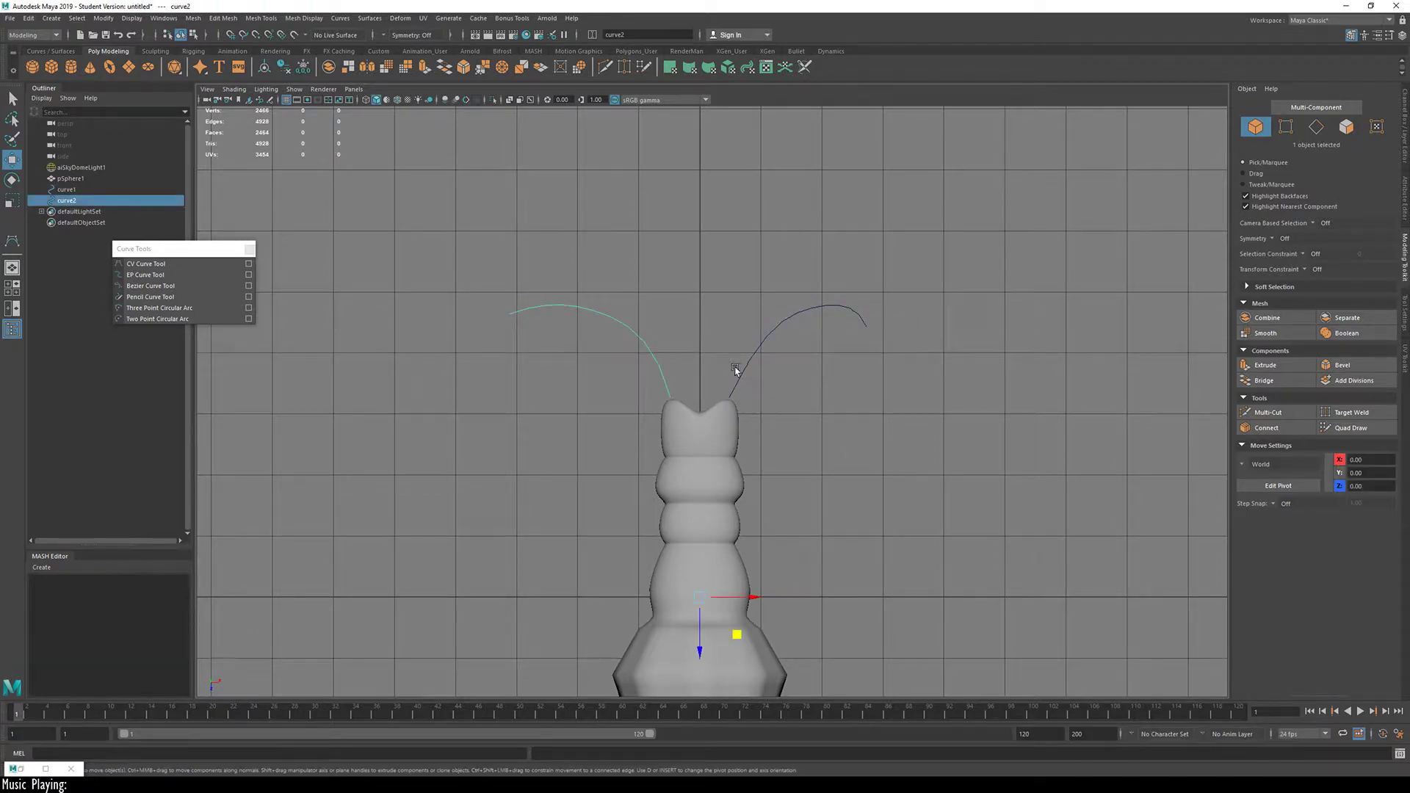
{"action": "key", "text": "space"}
{"action": "key", "text": "space"}
{"action": "left_click_drag", "start_coordinate": [912, 279], "coordinate": [696, 359], "text": "alt"}
{"action": "left_click_drag", "start_coordinate": [652, 416], "coordinate": [693, 403], "text": "alt"}
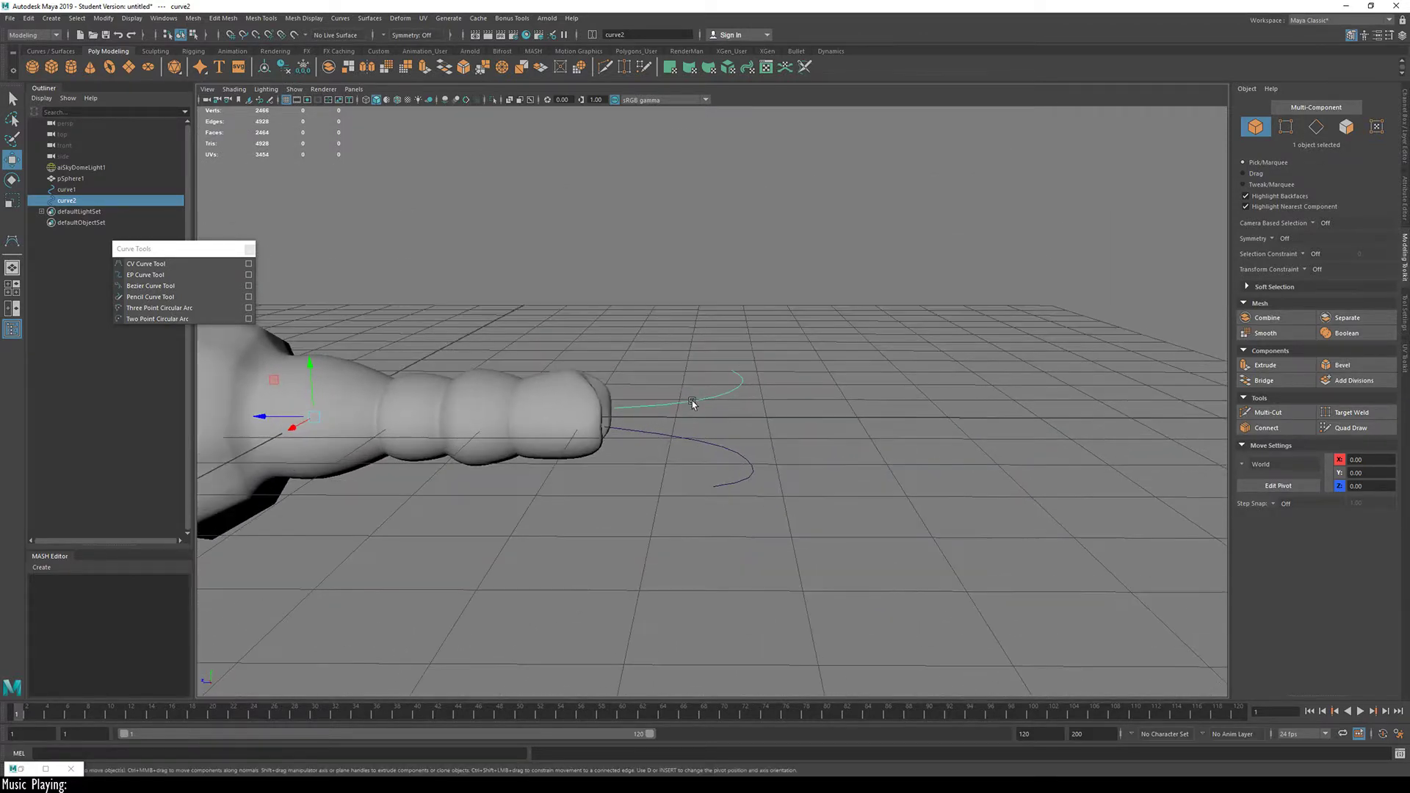
{"action": "right_click_drag", "start_coordinate": [693, 403], "coordinate": [650, 403]}
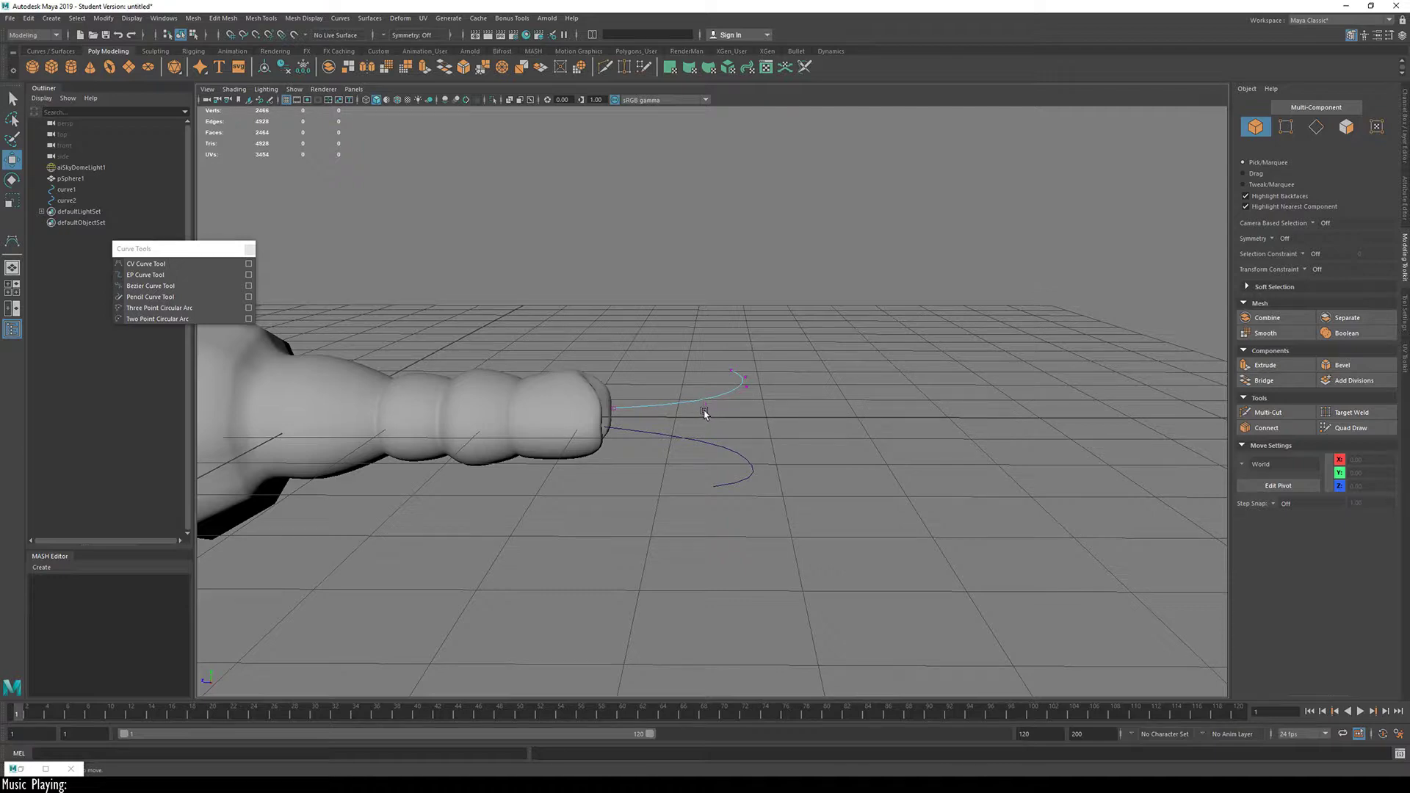
{"action": "left_click", "coordinate": [708, 405]}
{"action": "left_click_drag", "start_coordinate": [705, 363], "coordinate": [740, 406]}
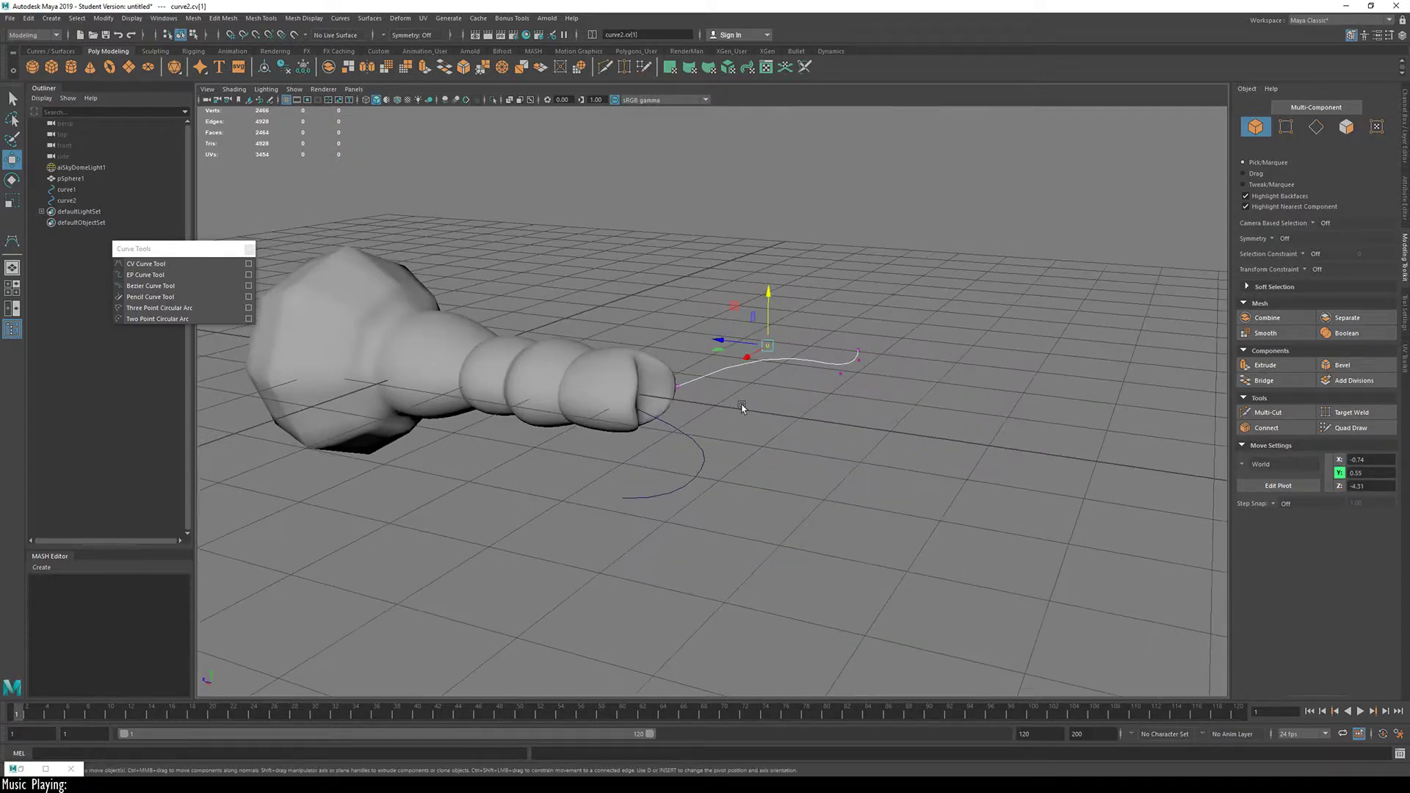
Step: Raise the mirrored curve's middle control vertex to about Y 0.57
{"action": "left_click", "coordinate": [840, 374]}
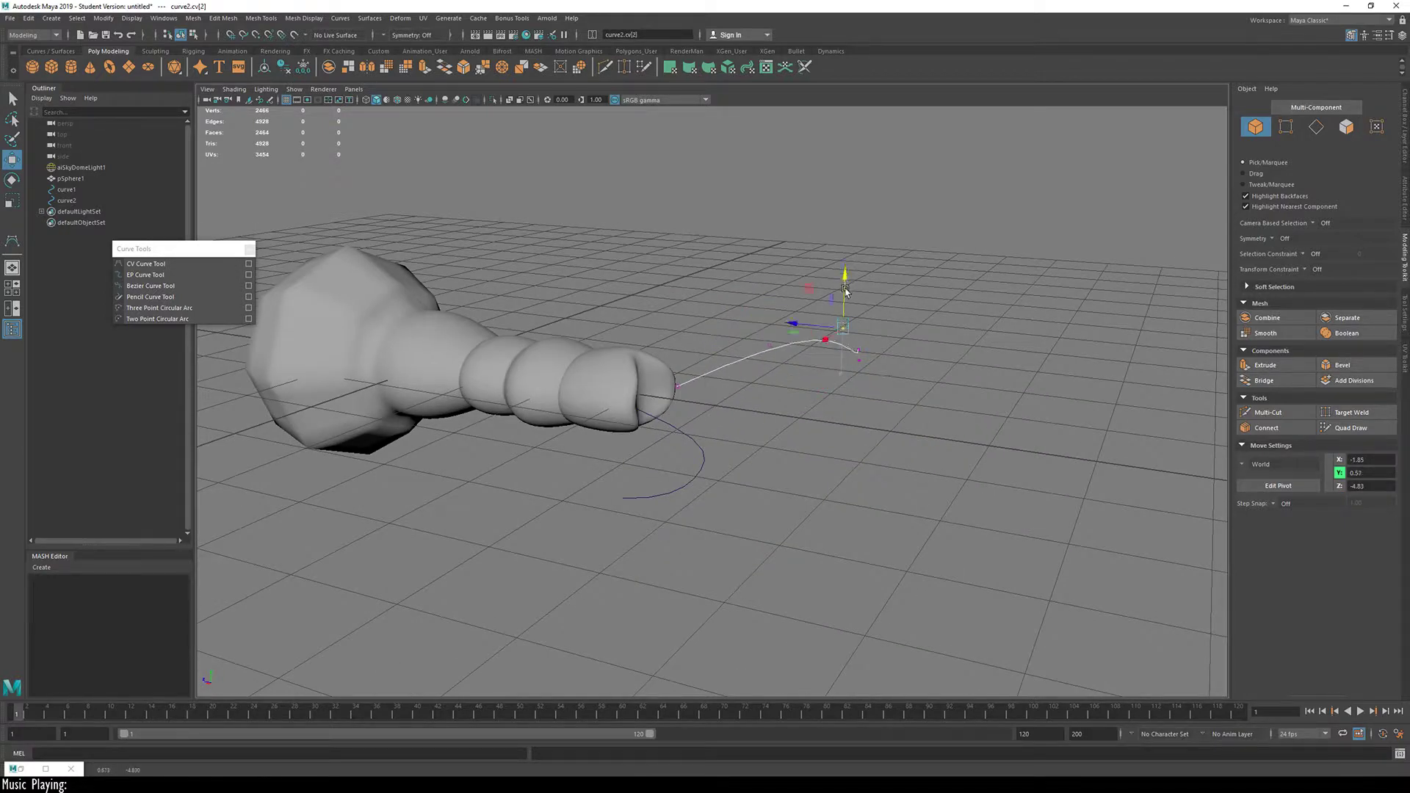
{"action": "left_click_drag", "start_coordinate": [830, 345], "coordinate": [808, 313], "text": "alt"}
{"action": "left_click", "coordinate": [804, 392]}
Step: Reposition the mirrored curve's middle vertex, and place the vertex before its tip at about X -2.63, Y 0.50, Z -4.59
{"action": "left_click_drag", "start_coordinate": [561, 458], "coordinate": [611, 470], "text": "alt"}
{"action": "left_click", "coordinate": [646, 407]}
{"action": "left_click", "coordinate": [629, 376]}
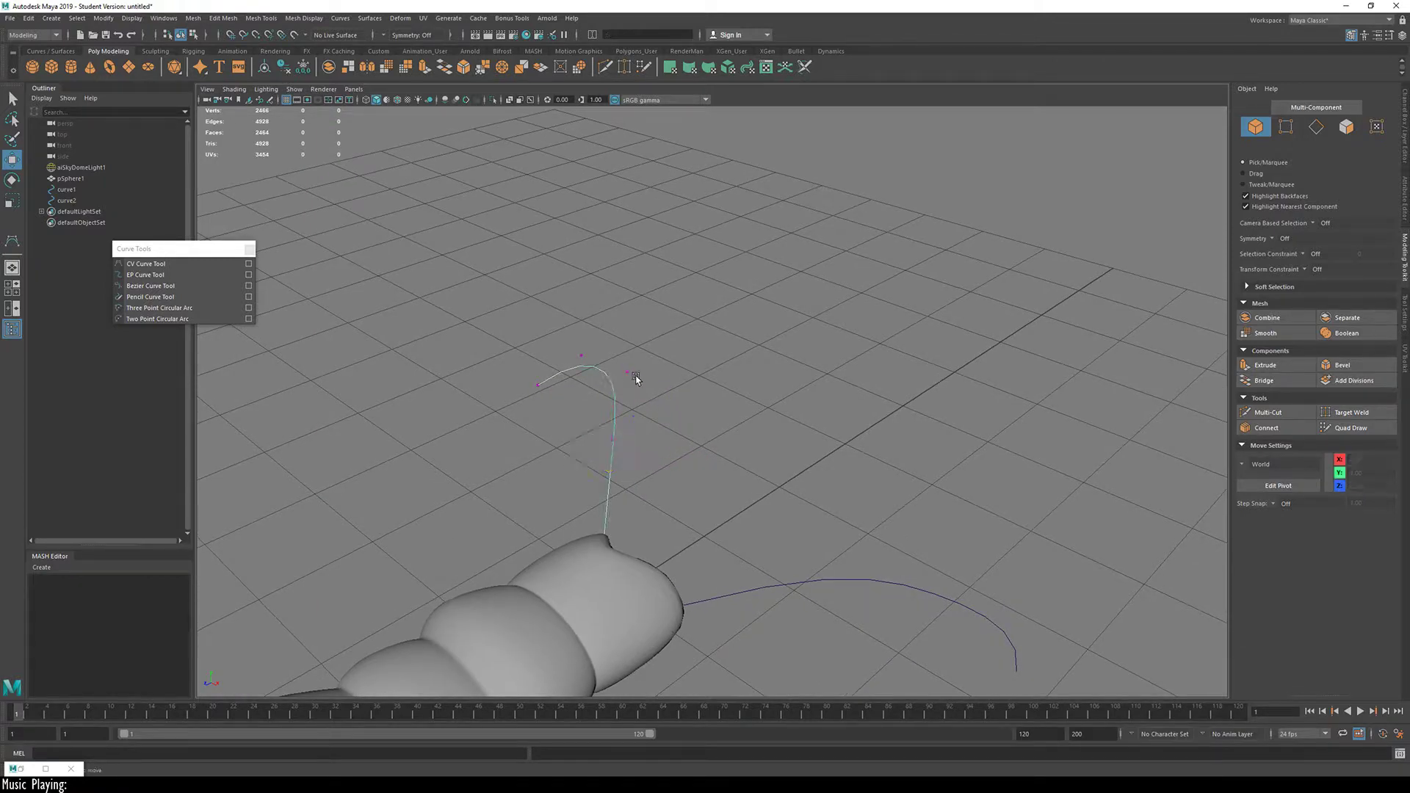
{"action": "left_click_drag", "start_coordinate": [627, 405], "coordinate": [558, 387]}
{"action": "left_click", "coordinate": [582, 362]}
{"action": "left_click_drag", "start_coordinate": [592, 501], "coordinate": [371, 369], "text": "alt"}
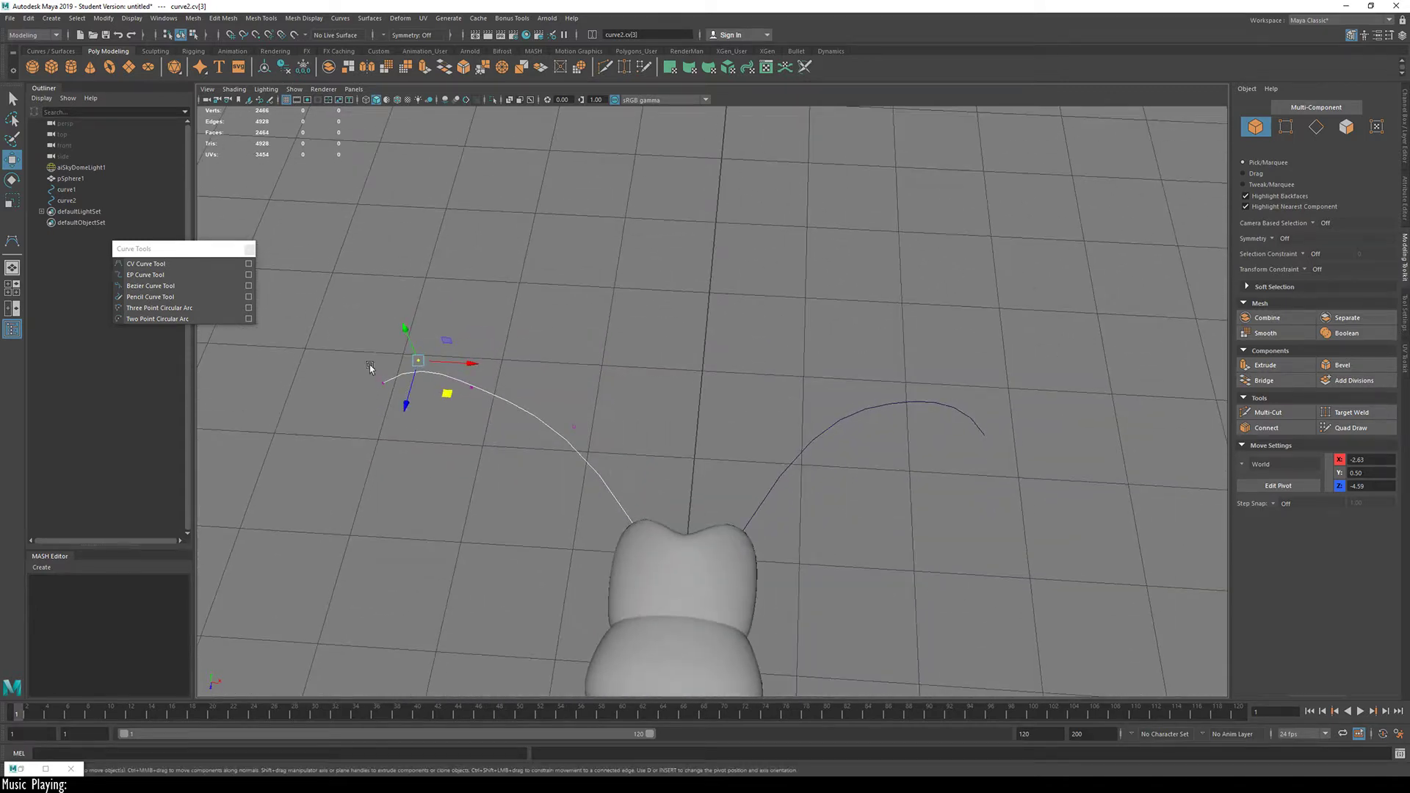
Step: Turn on soft selection and reposition the mirrored curve's end vertex in the horizontal plane to reshape its outer half
{"action": "left_click", "coordinate": [382, 388]}
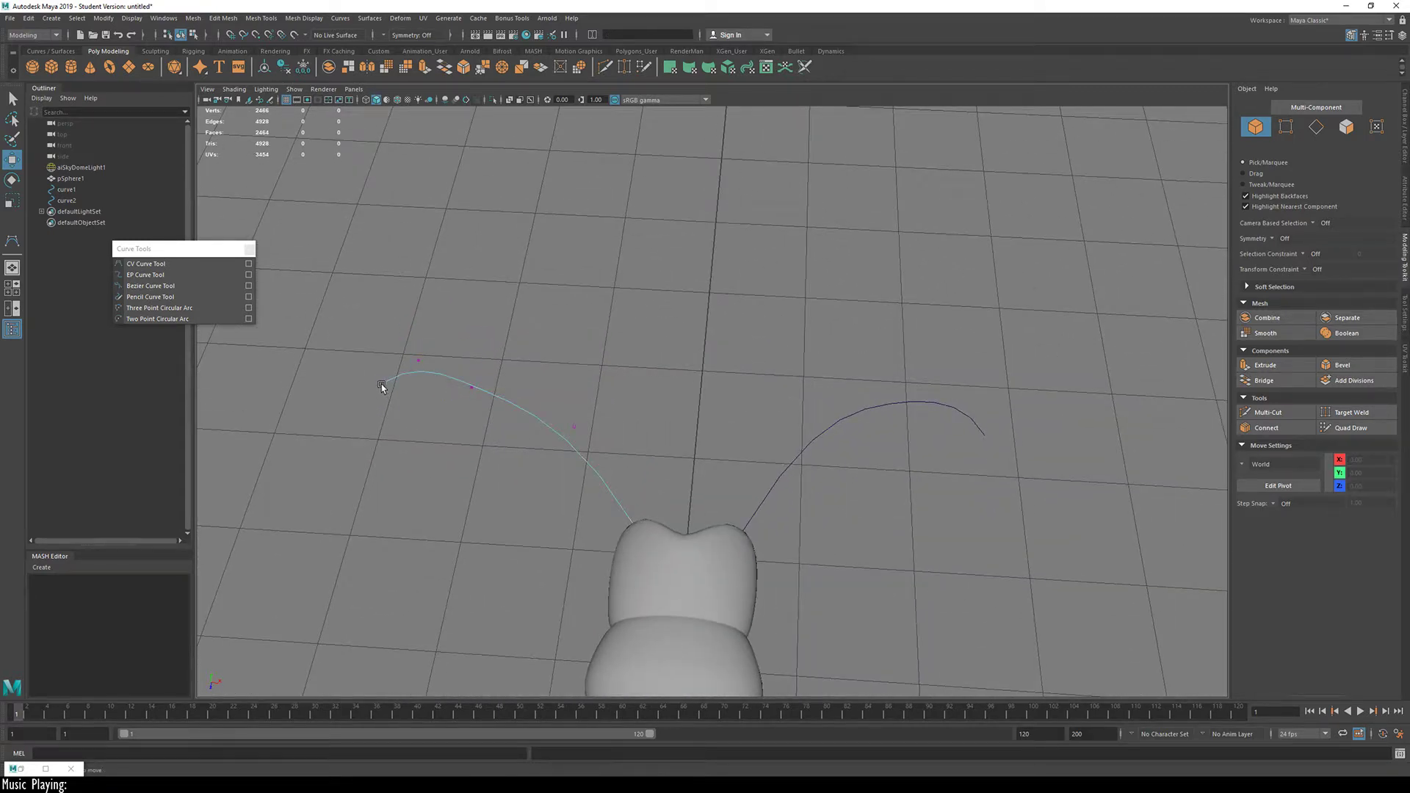
{"action": "left_click", "coordinate": [382, 388]}
{"action": "key", "text": "b"}
{"action": "left_click_drag", "start_coordinate": [424, 448], "coordinate": [548, 491]}
{"action": "left_click_drag", "start_coordinate": [411, 417], "coordinate": [496, 361]}
{"action": "left_click_drag", "start_coordinate": [566, 452], "coordinate": [576, 551], "text": "alt"}
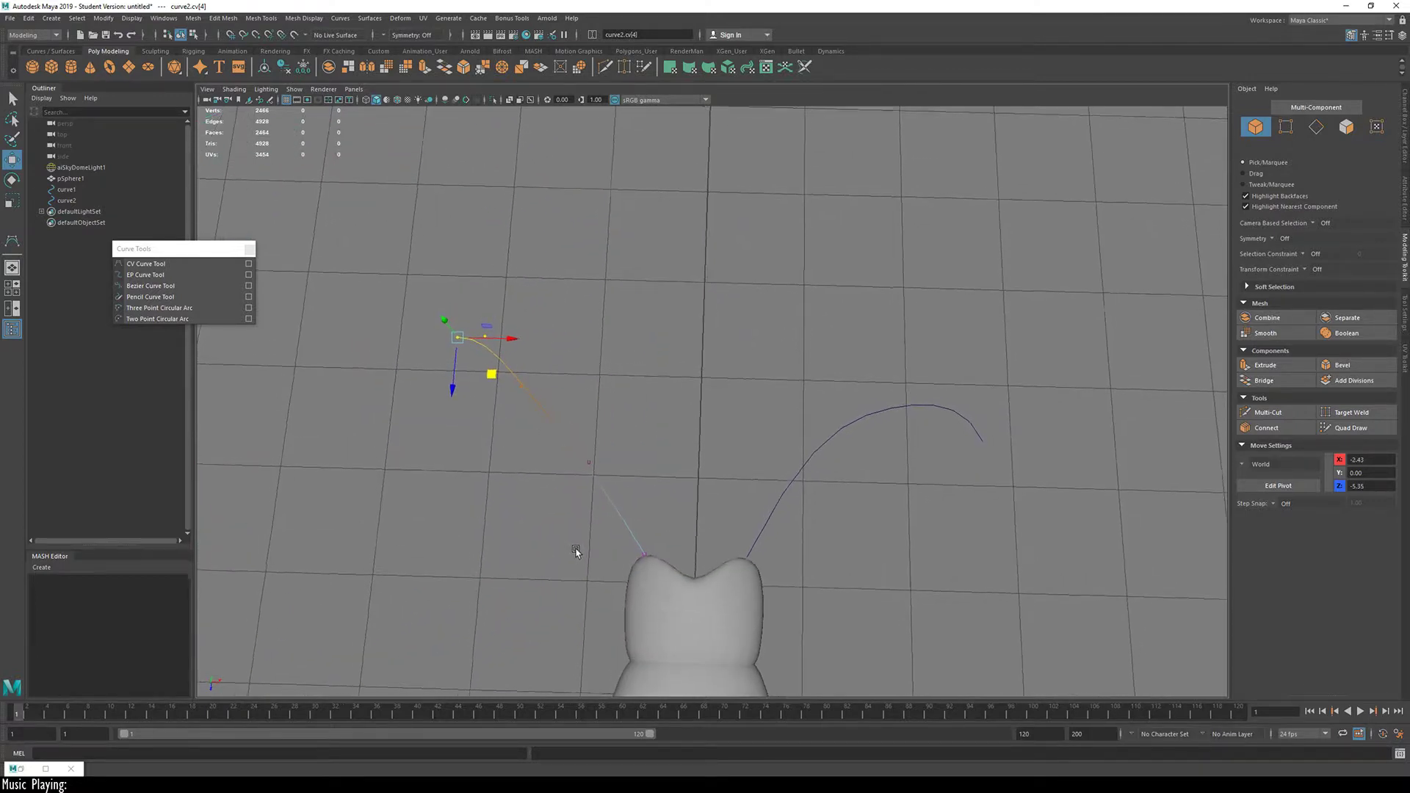
{"action": "left_click_drag", "start_coordinate": [488, 374], "coordinate": [442, 409]}
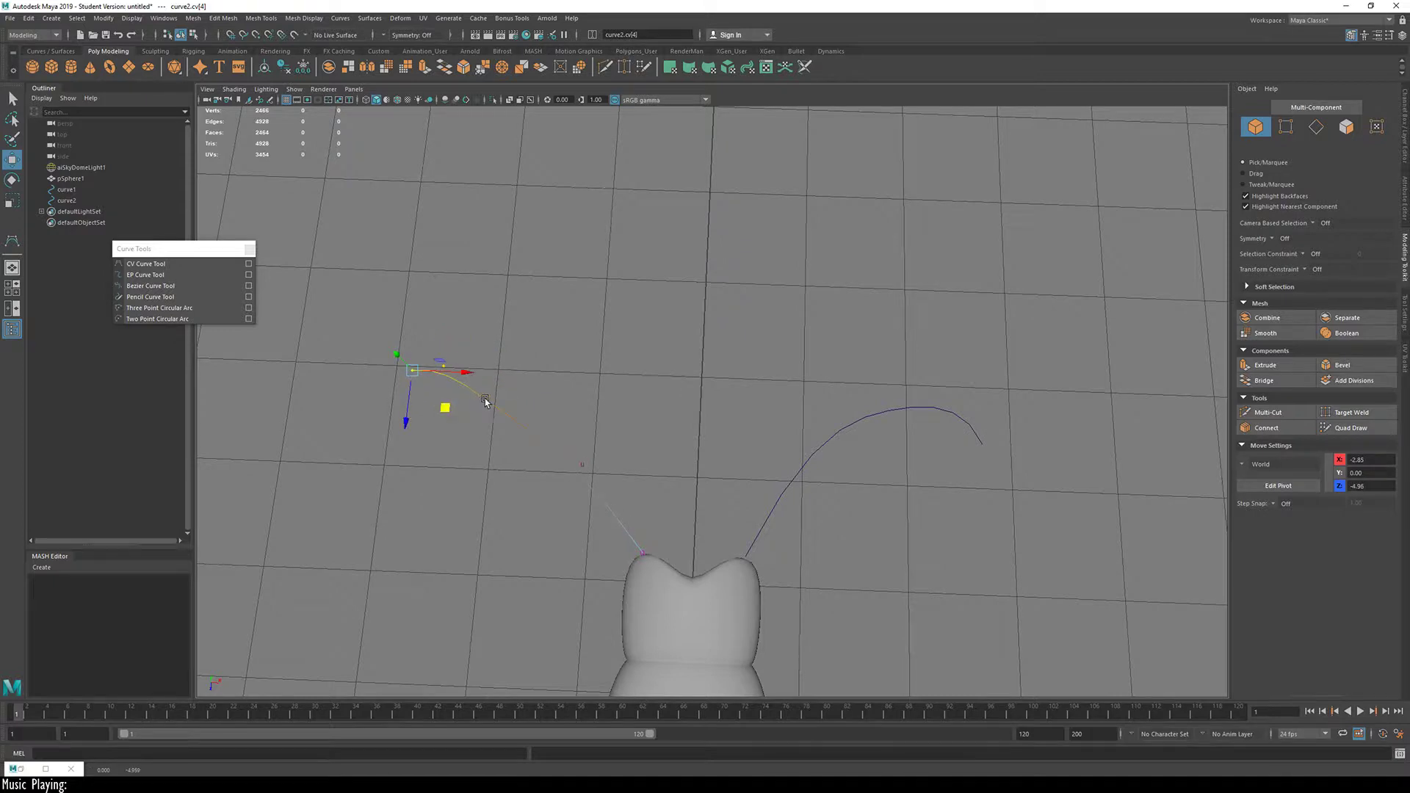
Step: Reposition the mirrored curve's middle control vertex in the horizontal plane to about X -1.50, Z -4.77
{"action": "left_click", "coordinate": [494, 408]}
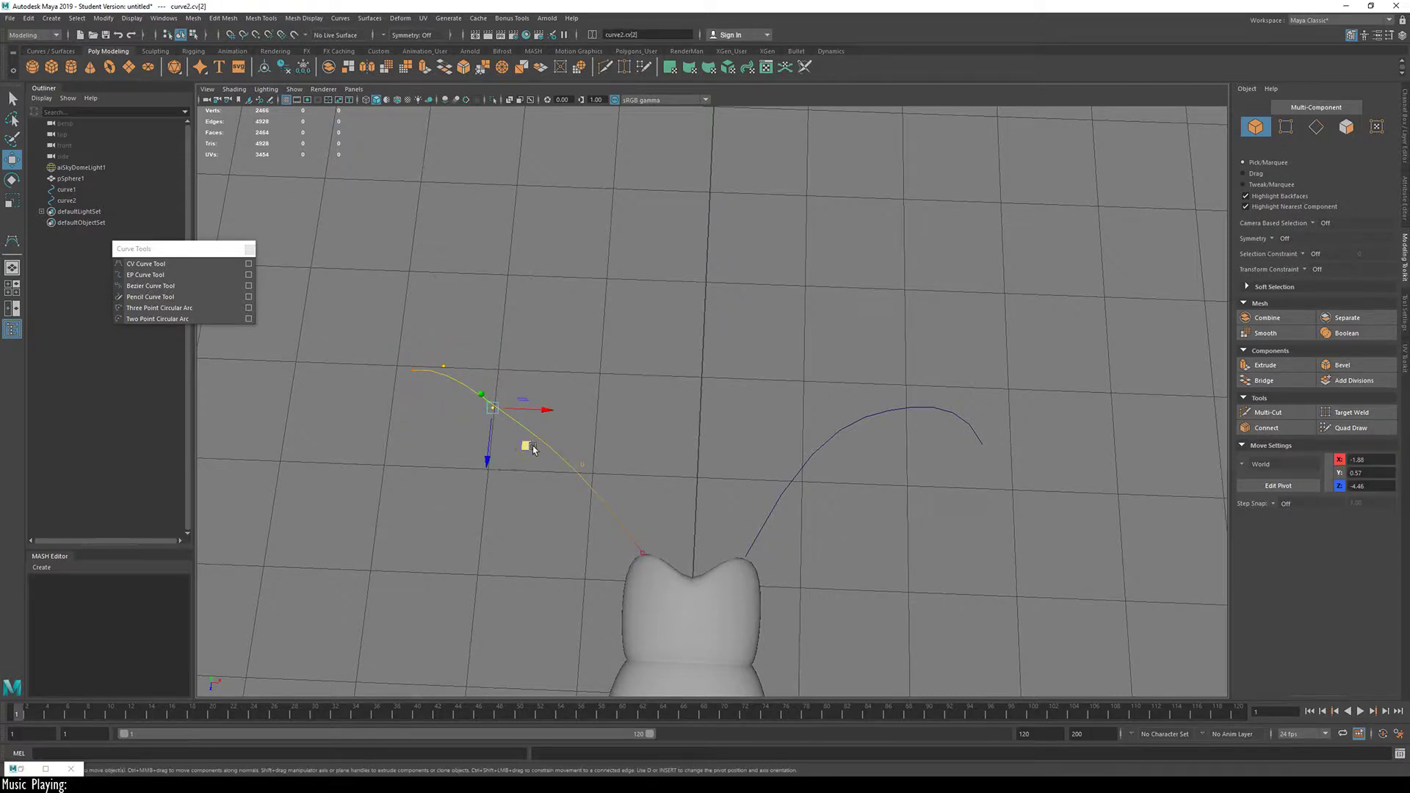
{"action": "left_click_drag", "start_coordinate": [526, 444], "coordinate": [556, 432]}
{"action": "key", "text": "ctrl+z"}
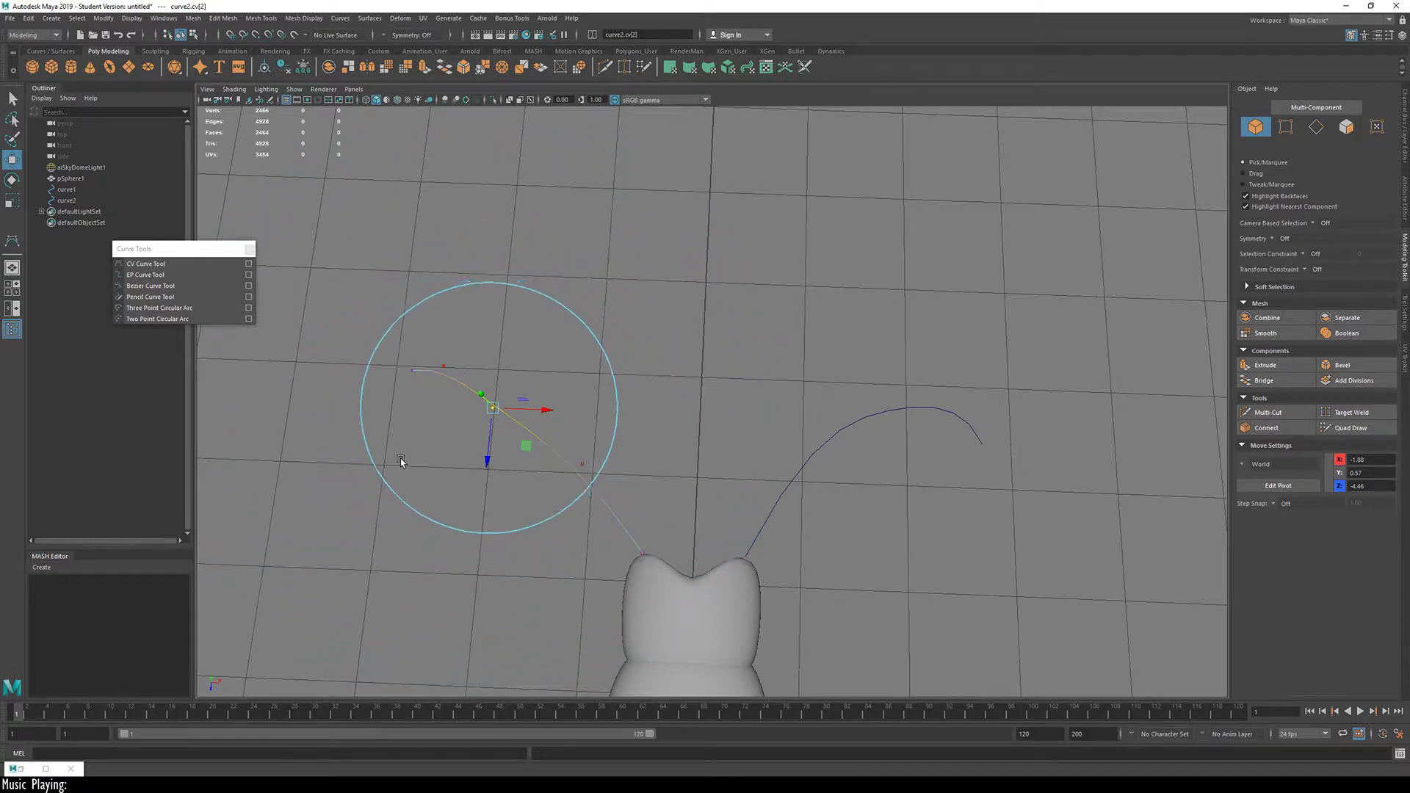
{"action": "left_click_drag", "start_coordinate": [526, 446], "coordinate": [573, 421]}
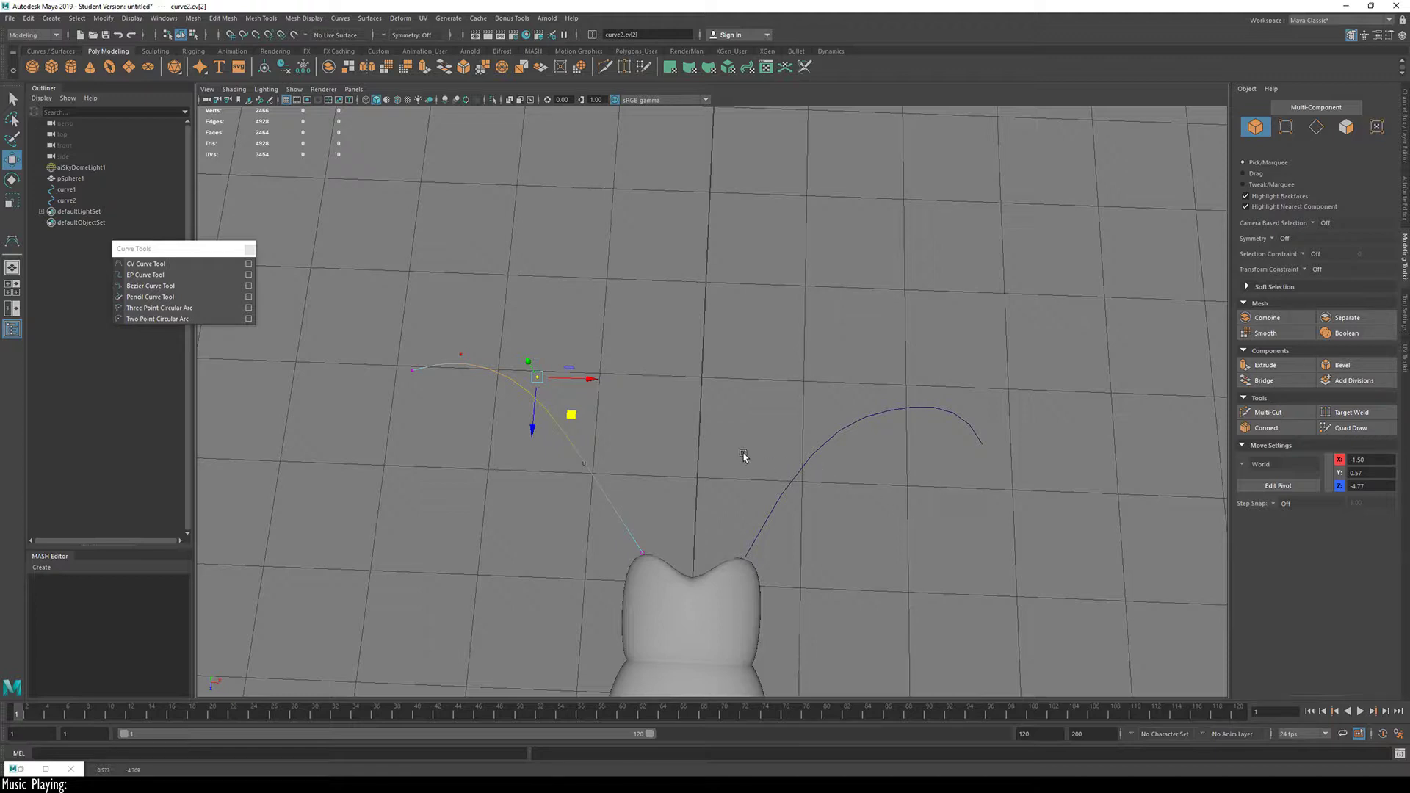
{"action": "key", "text": "space"}
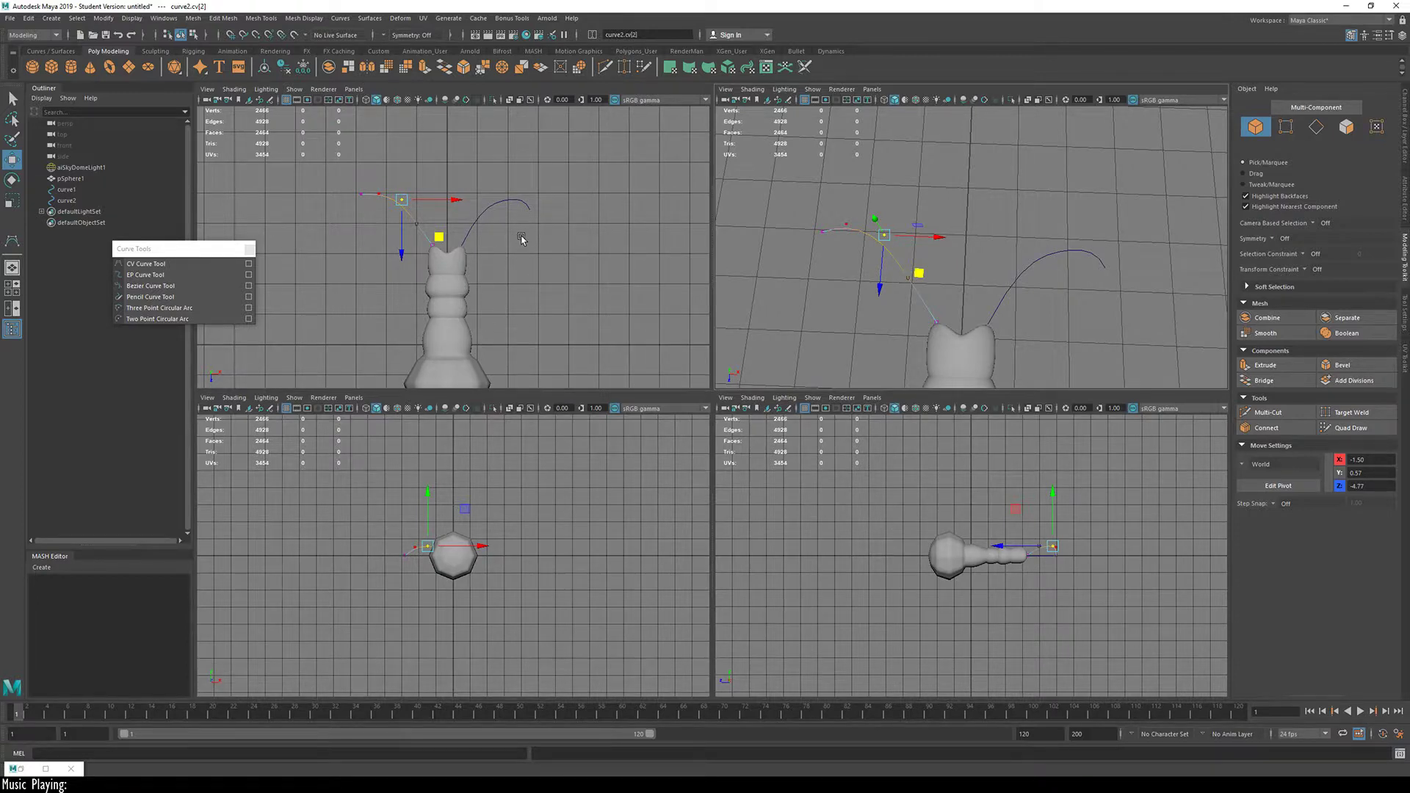
{"action": "key", "text": "space"}
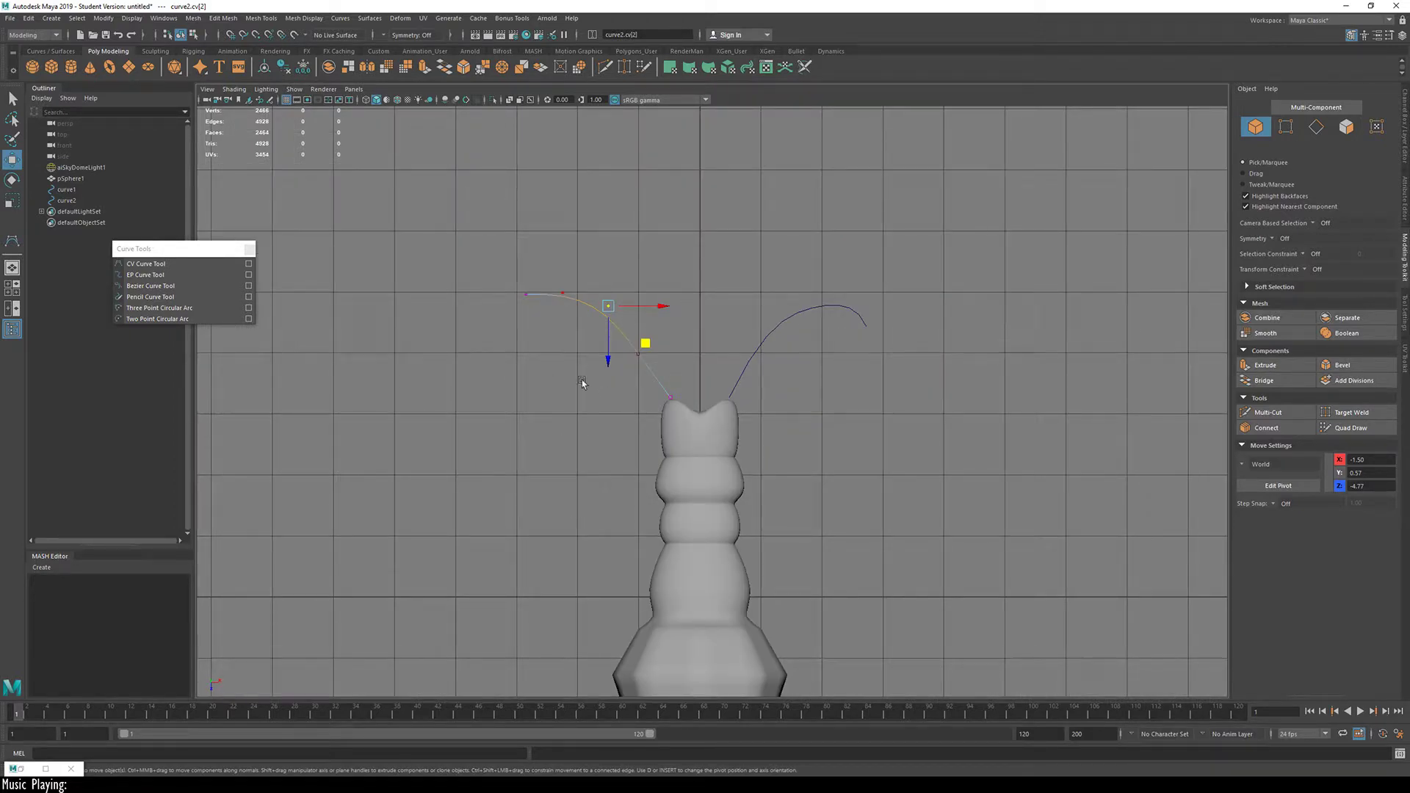
{"action": "left_click", "coordinate": [208, 88]}
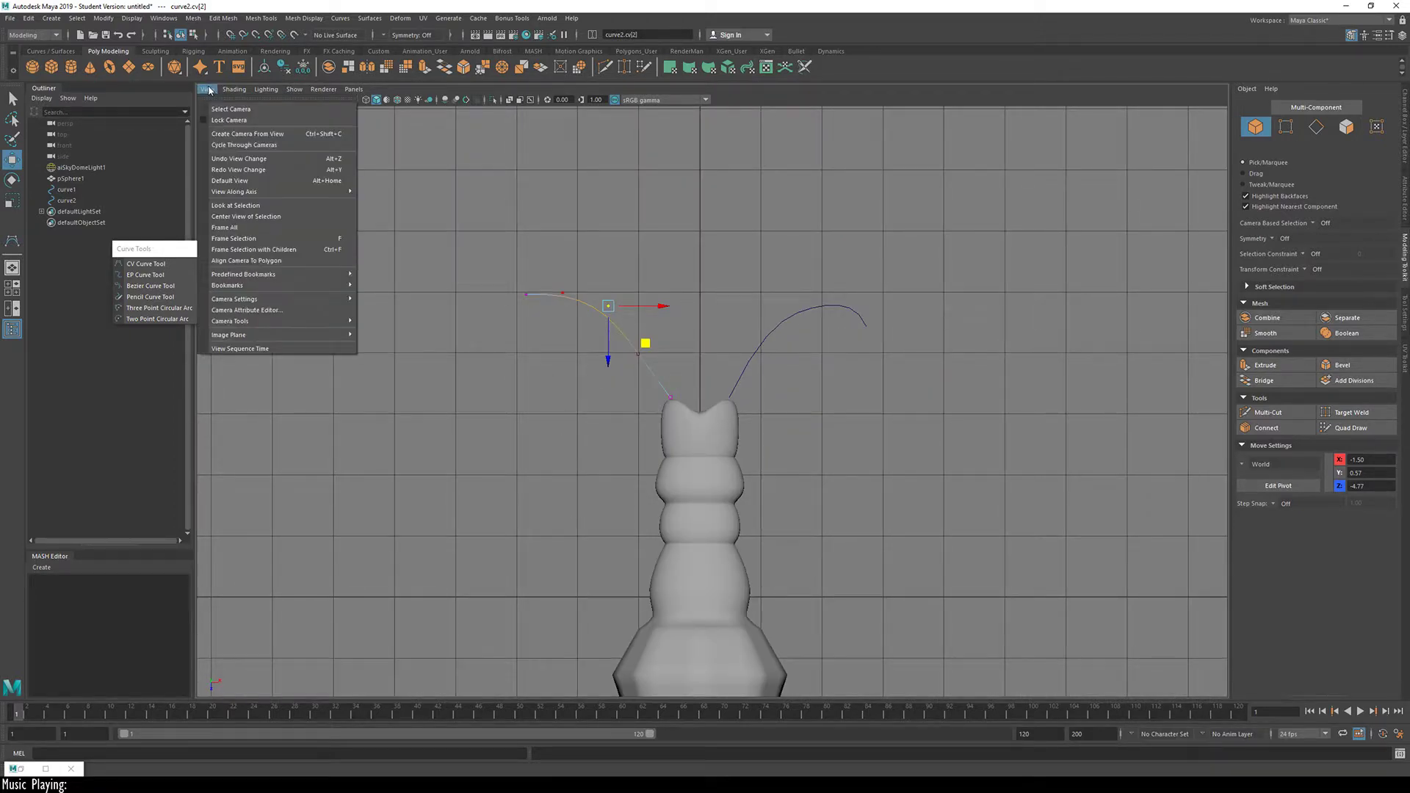
{"action": "left_click", "coordinate": [209, 90]}
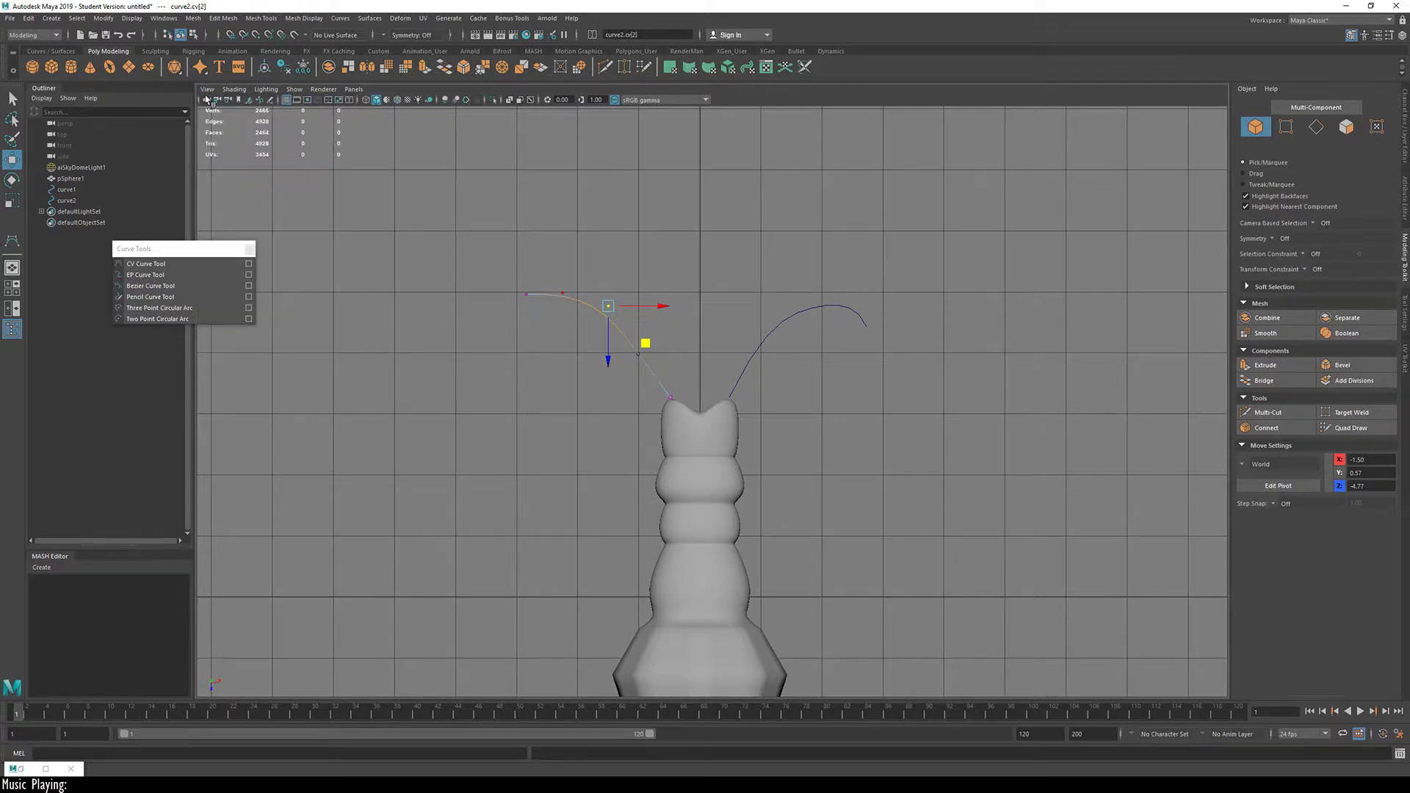
{"action": "left_click", "coordinate": [12, 288]}
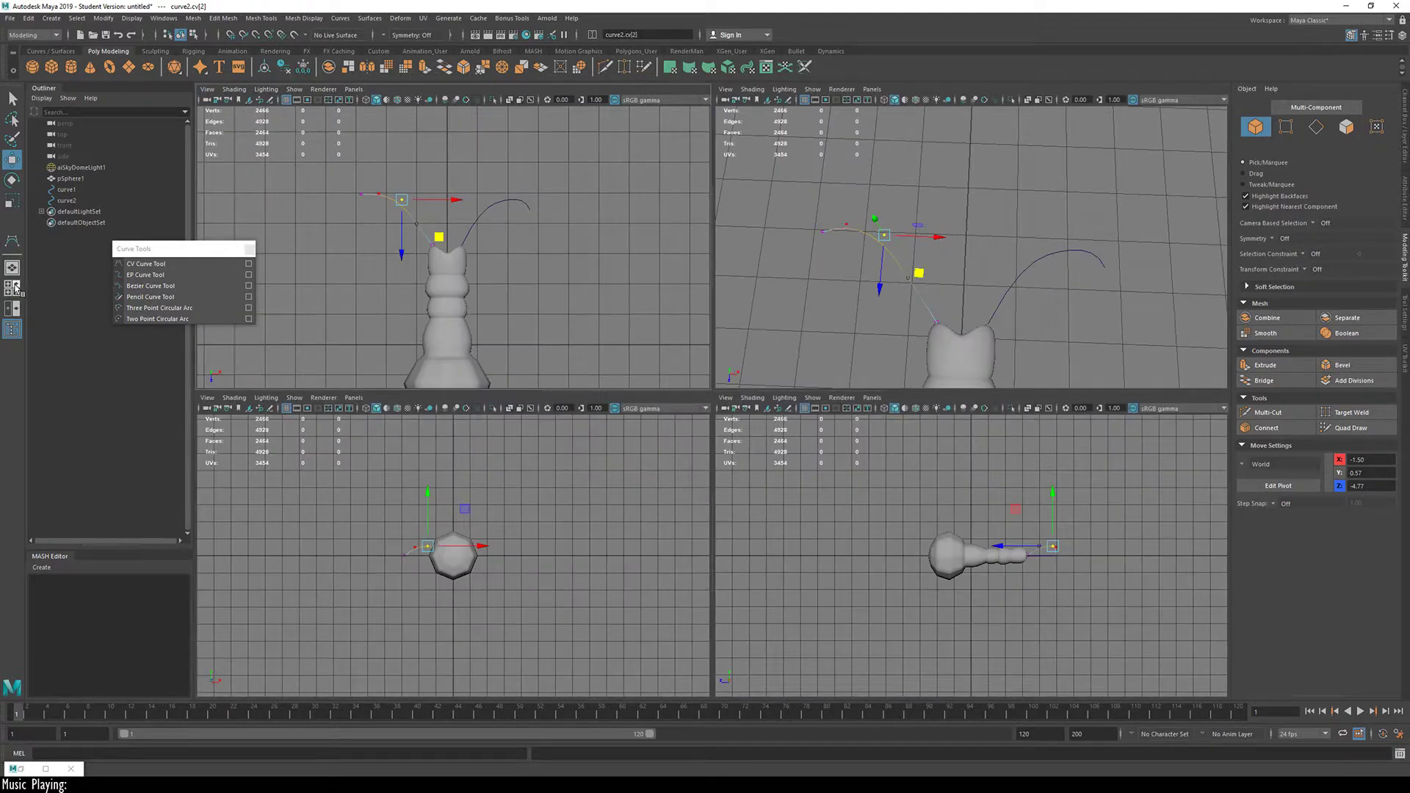
{"action": "left_click", "coordinate": [423, 149]}
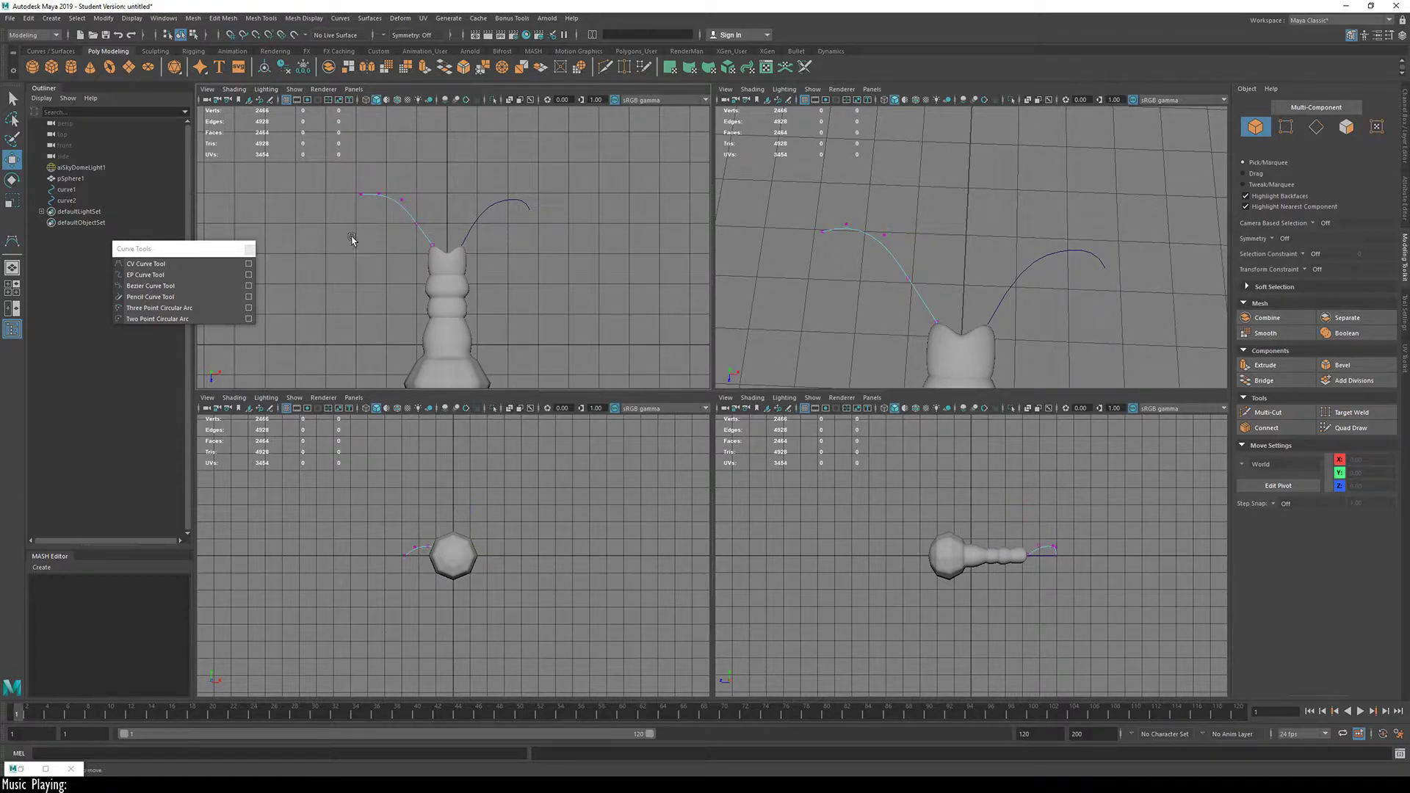
{"action": "left_click", "coordinate": [208, 90]}
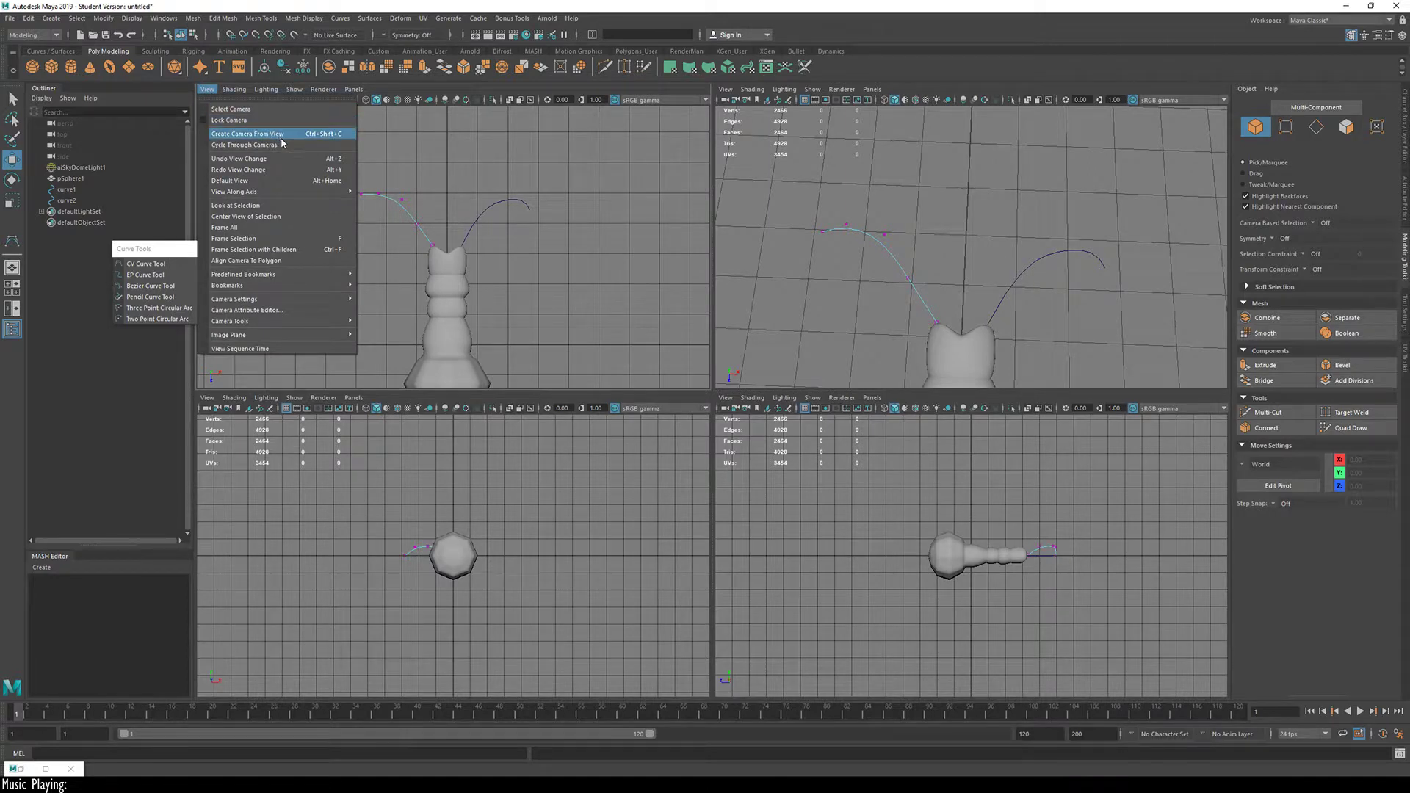
{"action": "mouse_move", "coordinate": [301, 194]}
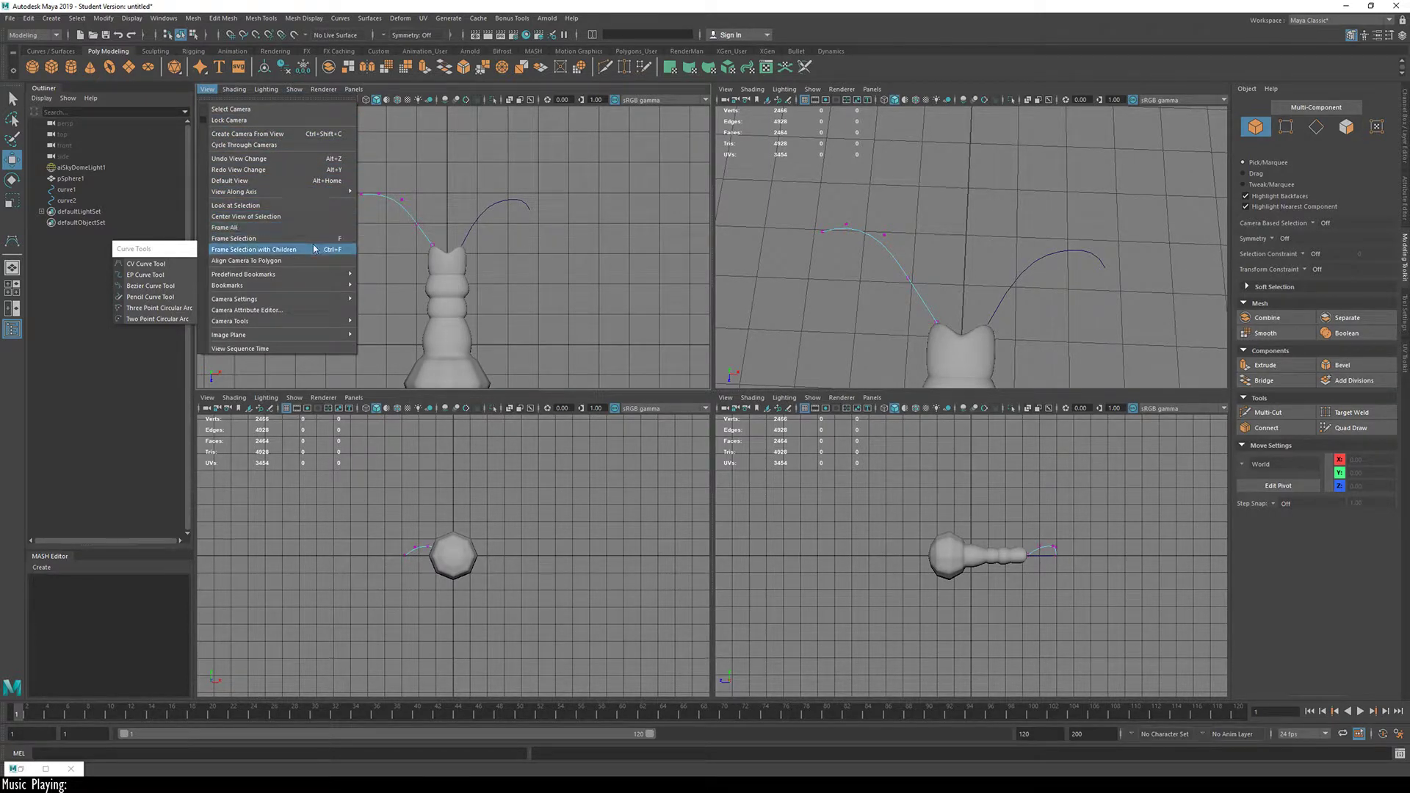
{"action": "mouse_move", "coordinate": [319, 308]}
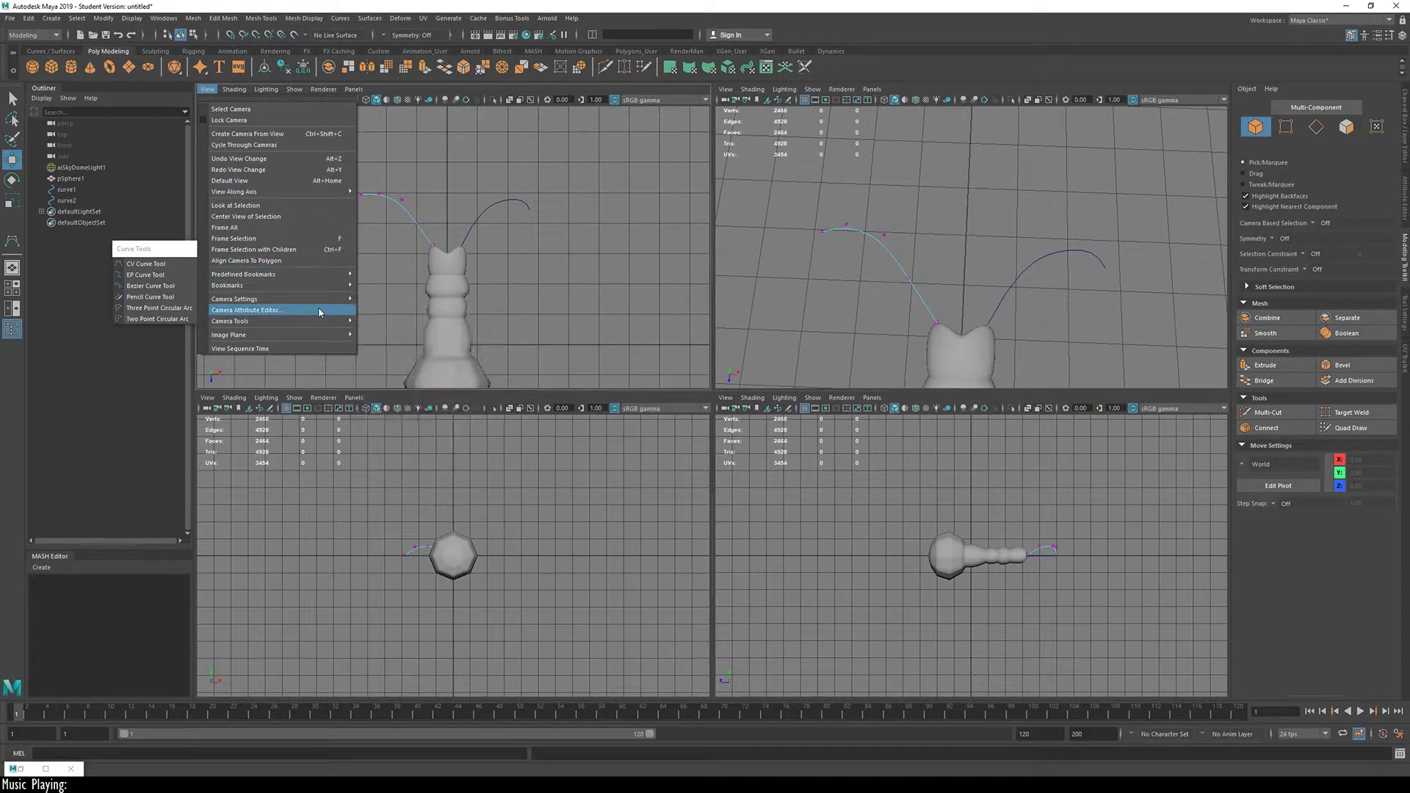
{"action": "left_click", "coordinate": [451, 165]}
{"action": "key", "text": "space"}
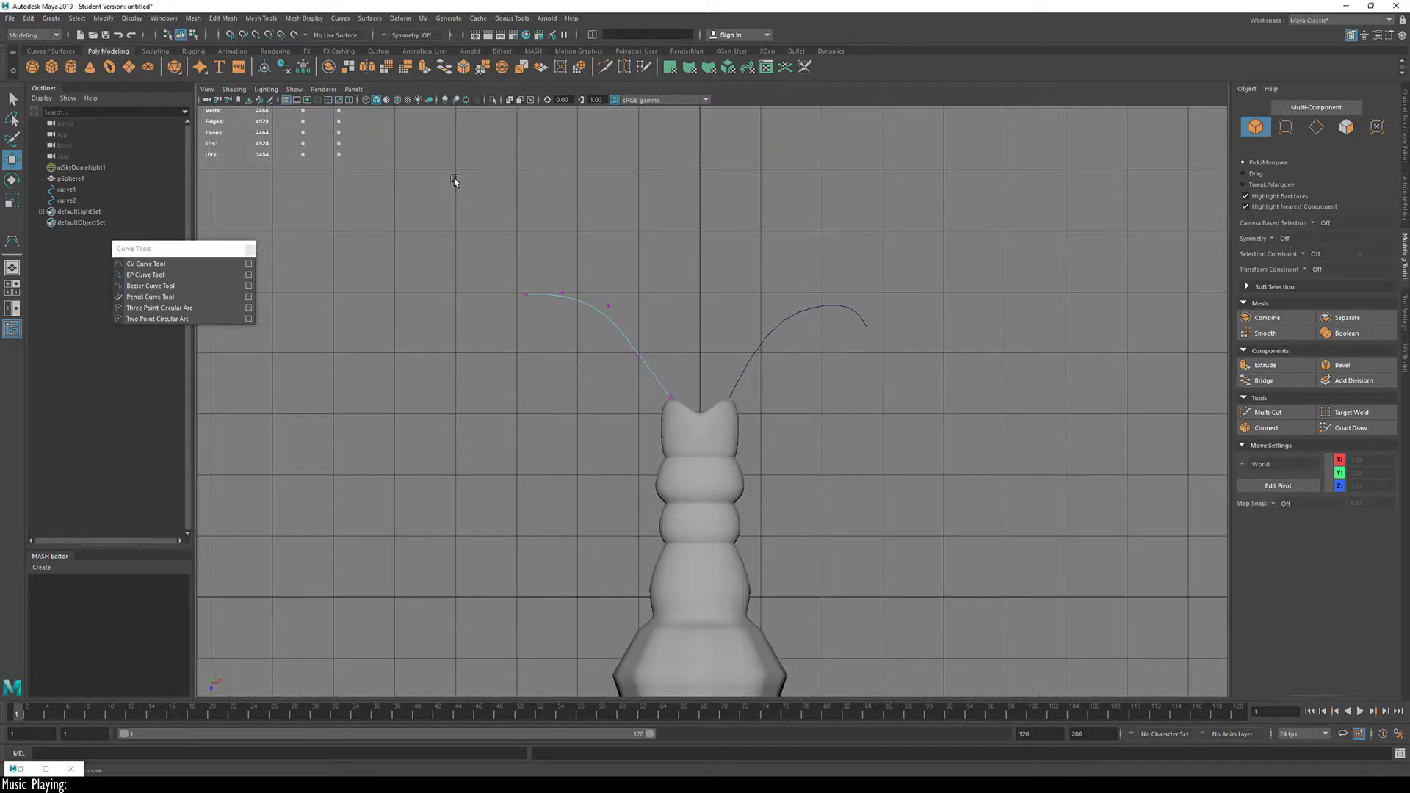
{"action": "key", "text": "space"}
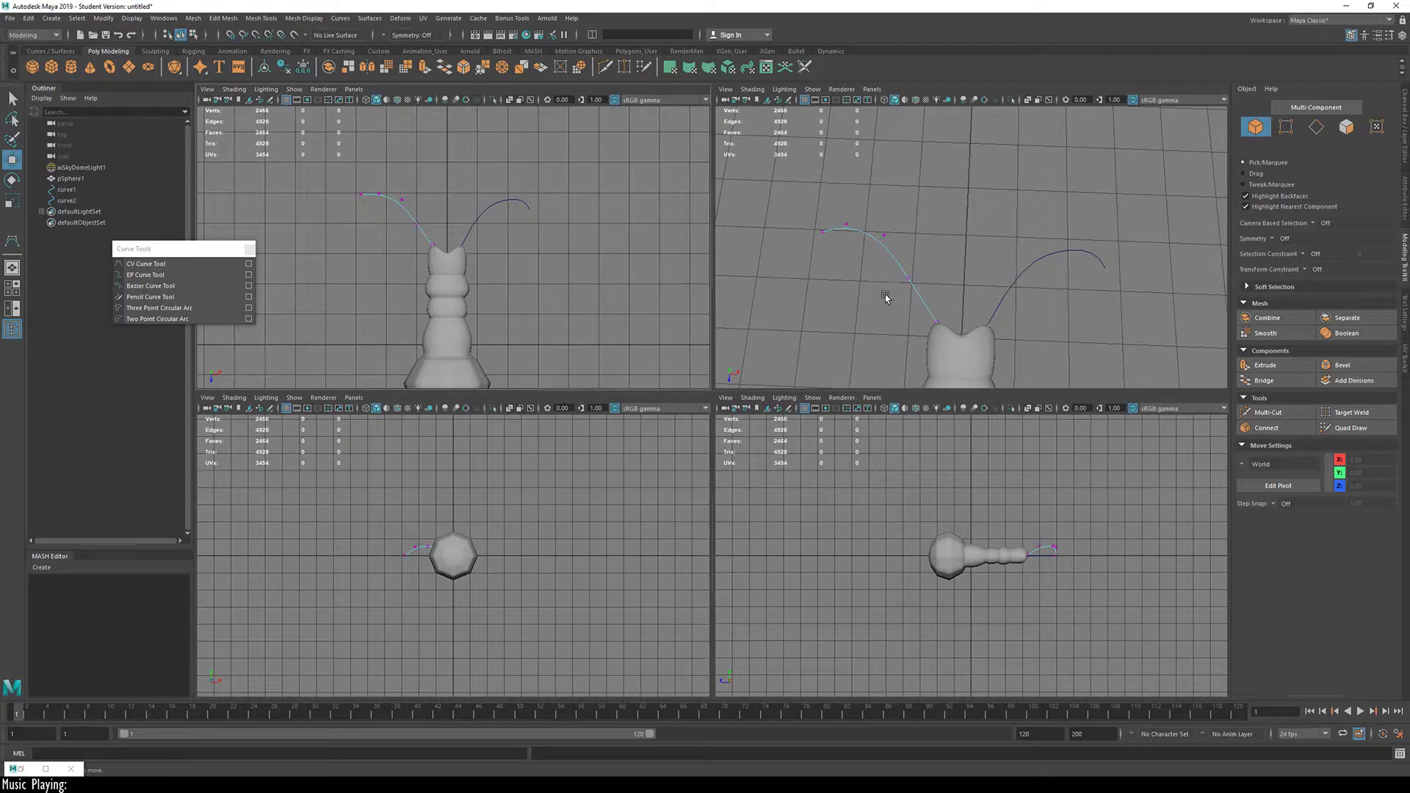
{"action": "key", "text": "space"}
{"action": "left_click_drag", "start_coordinate": [699, 472], "coordinate": [669, 398], "text": "alt"}
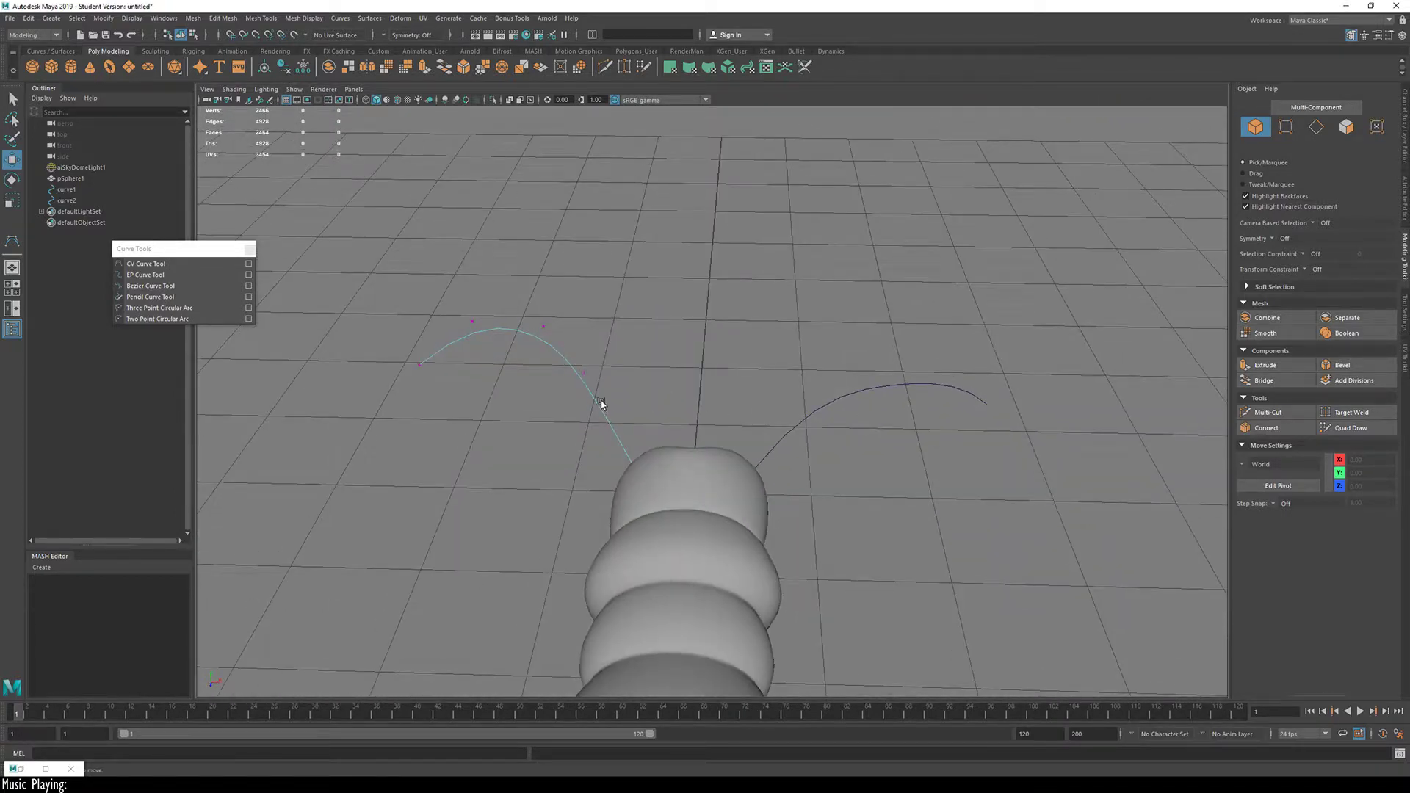
{"action": "key", "text": "space"}
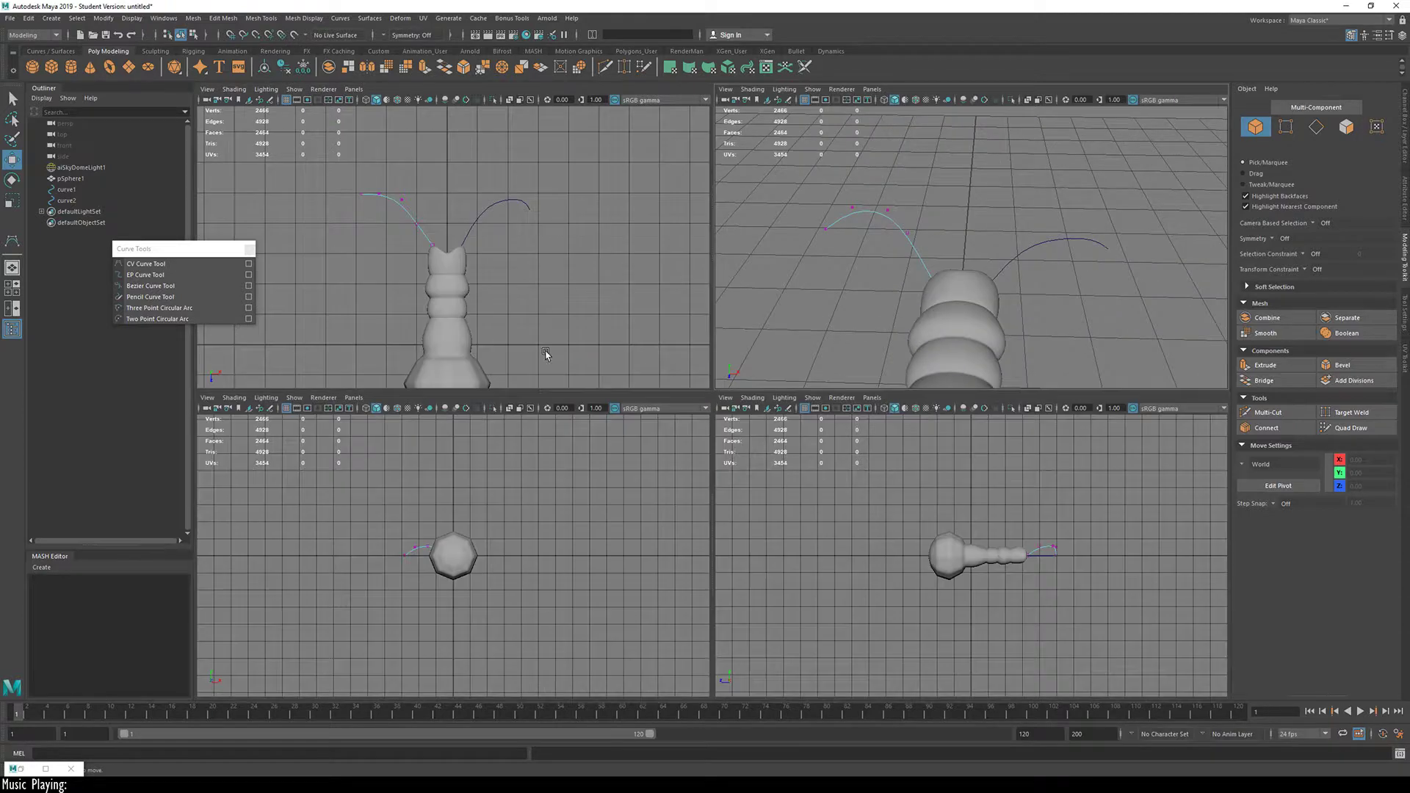
{"action": "key", "text": "space"}
Step: Return the reshaped mirrored curve to object selection and freeze its transformations
{"action": "left_click_drag", "start_coordinate": [566, 332], "coordinate": [505, 366]}
{"action": "left_click", "coordinate": [575, 340]}
{"action": "left_click", "coordinate": [581, 347]}
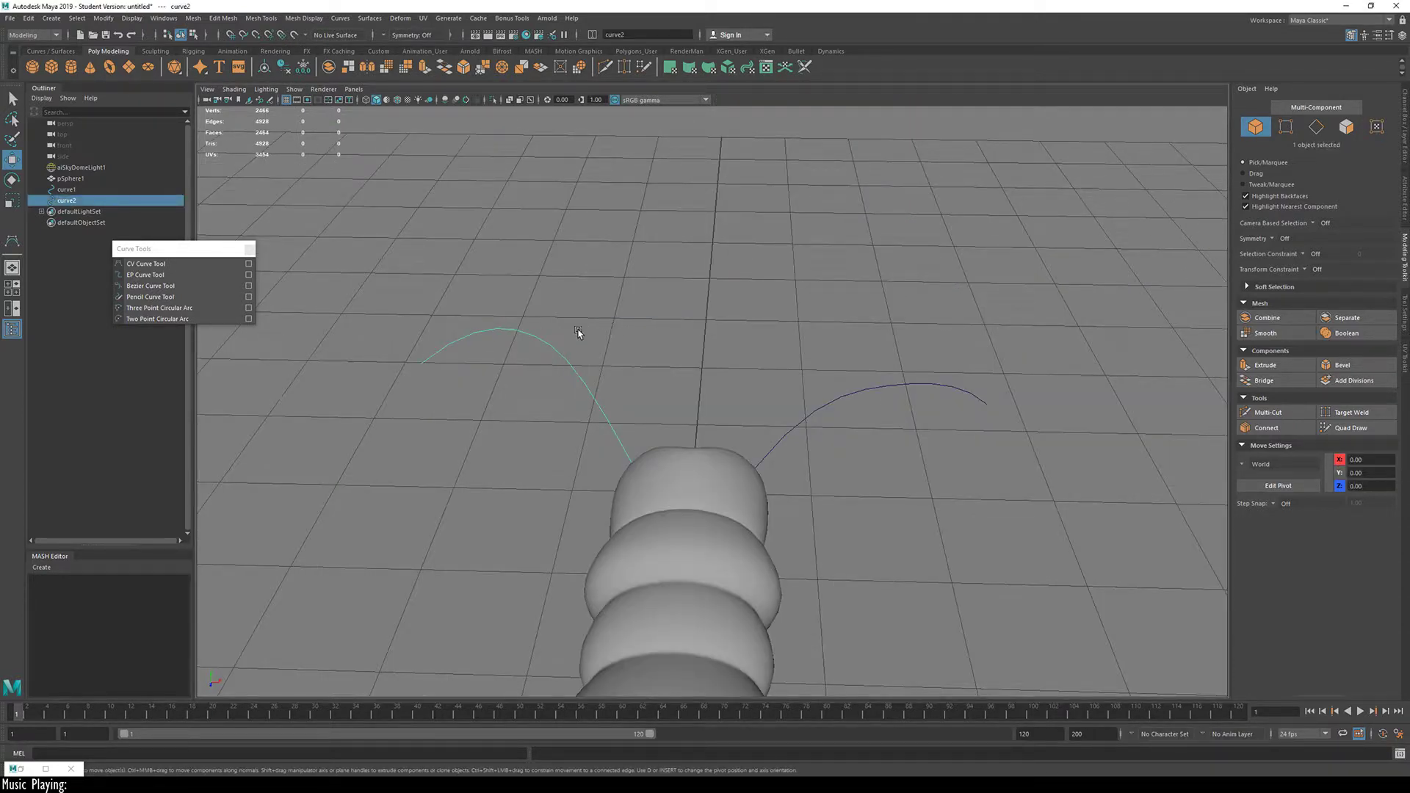
{"action": "key", "text": "space"}
{"action": "left_click", "coordinate": [525, 277]}
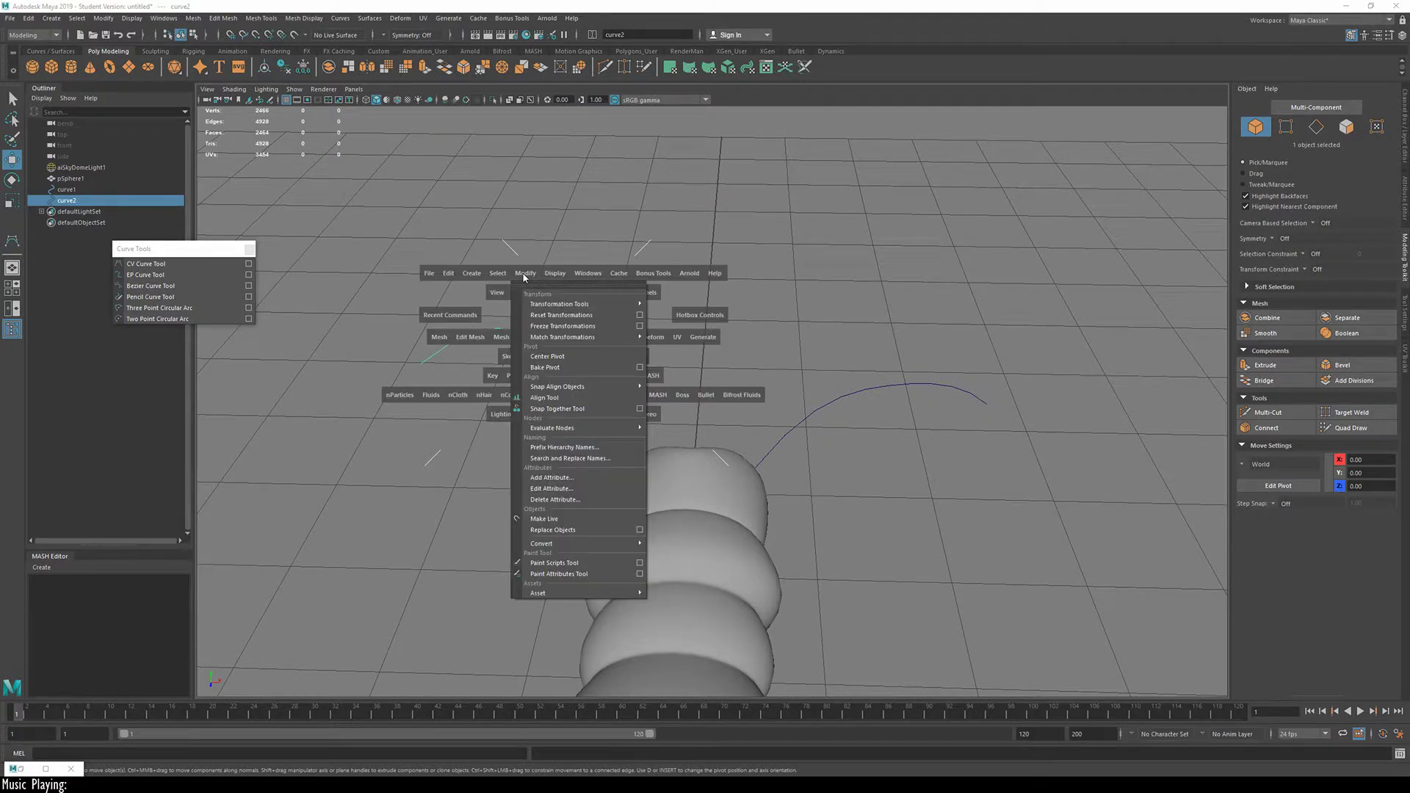
{"action": "left_click", "coordinate": [614, 329]}
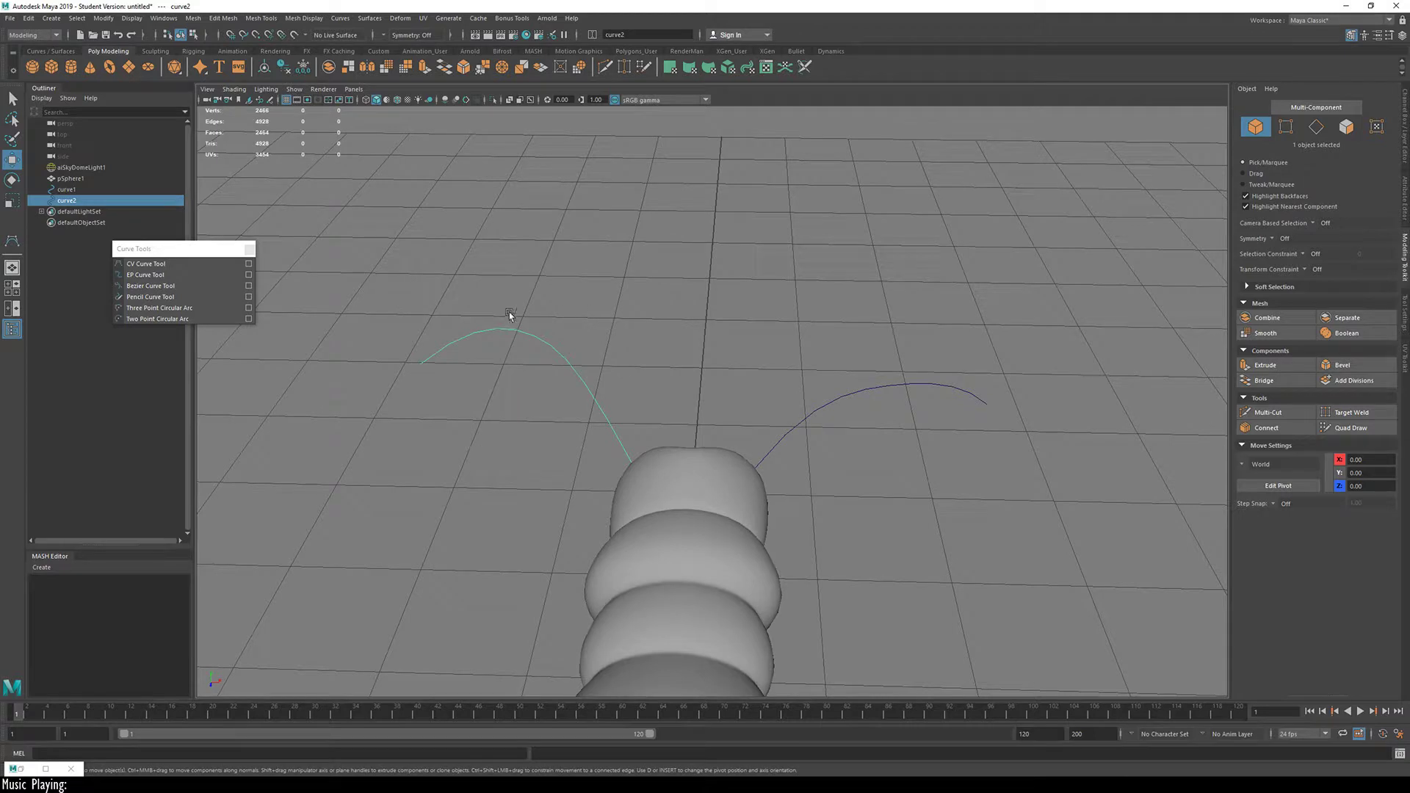
{"action": "left_click", "coordinate": [1405, 125]}
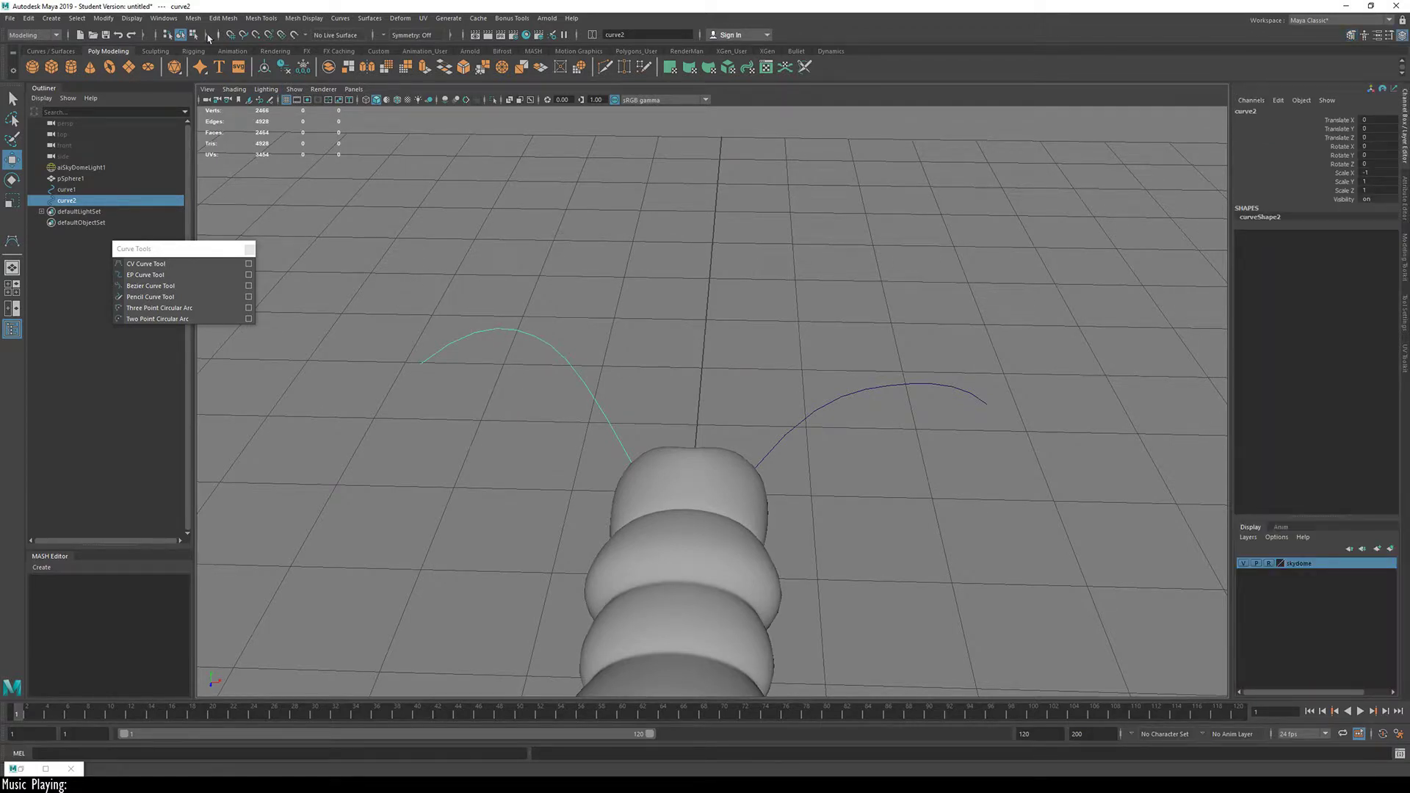
{"action": "left_click", "coordinate": [163, 19]}
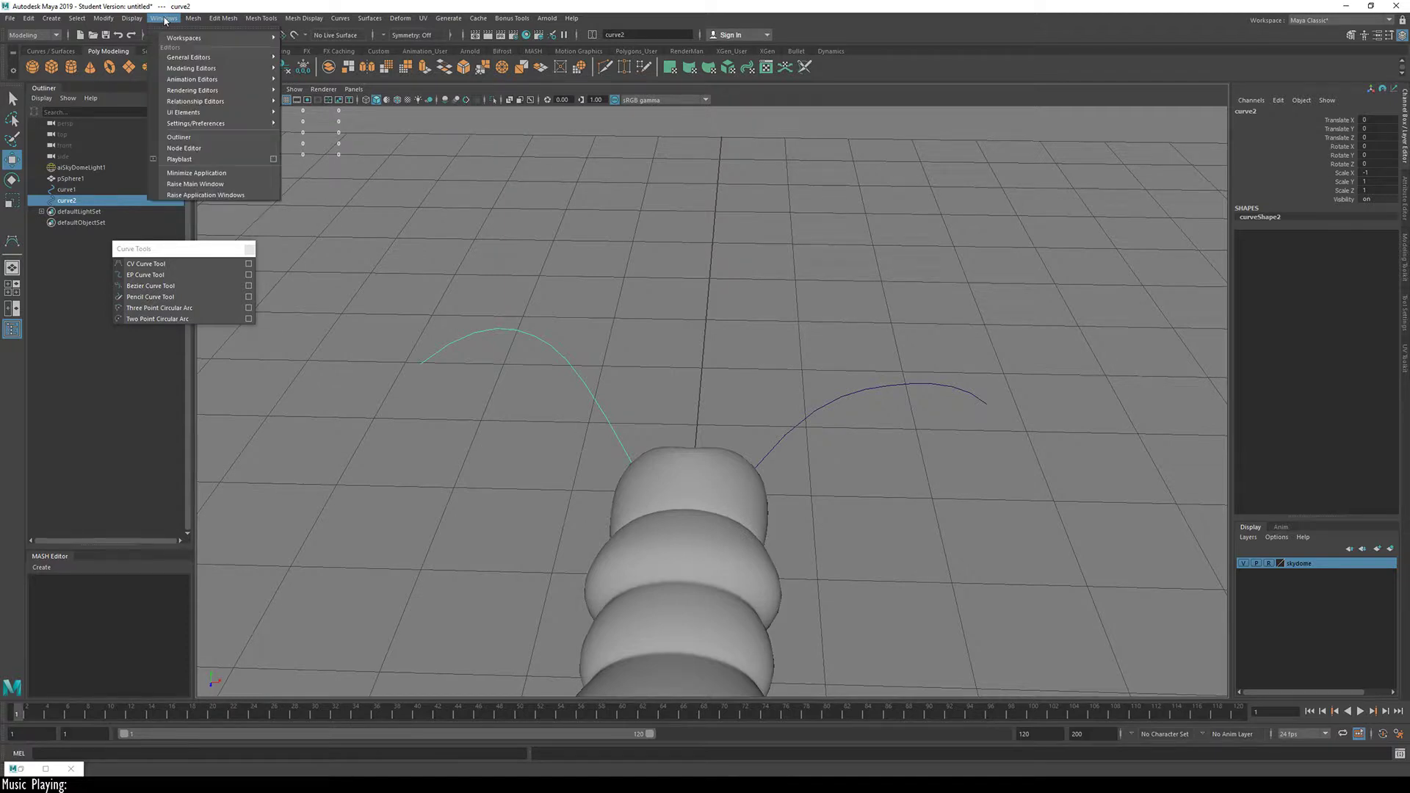
{"action": "mouse_move", "coordinate": [100, 19]}
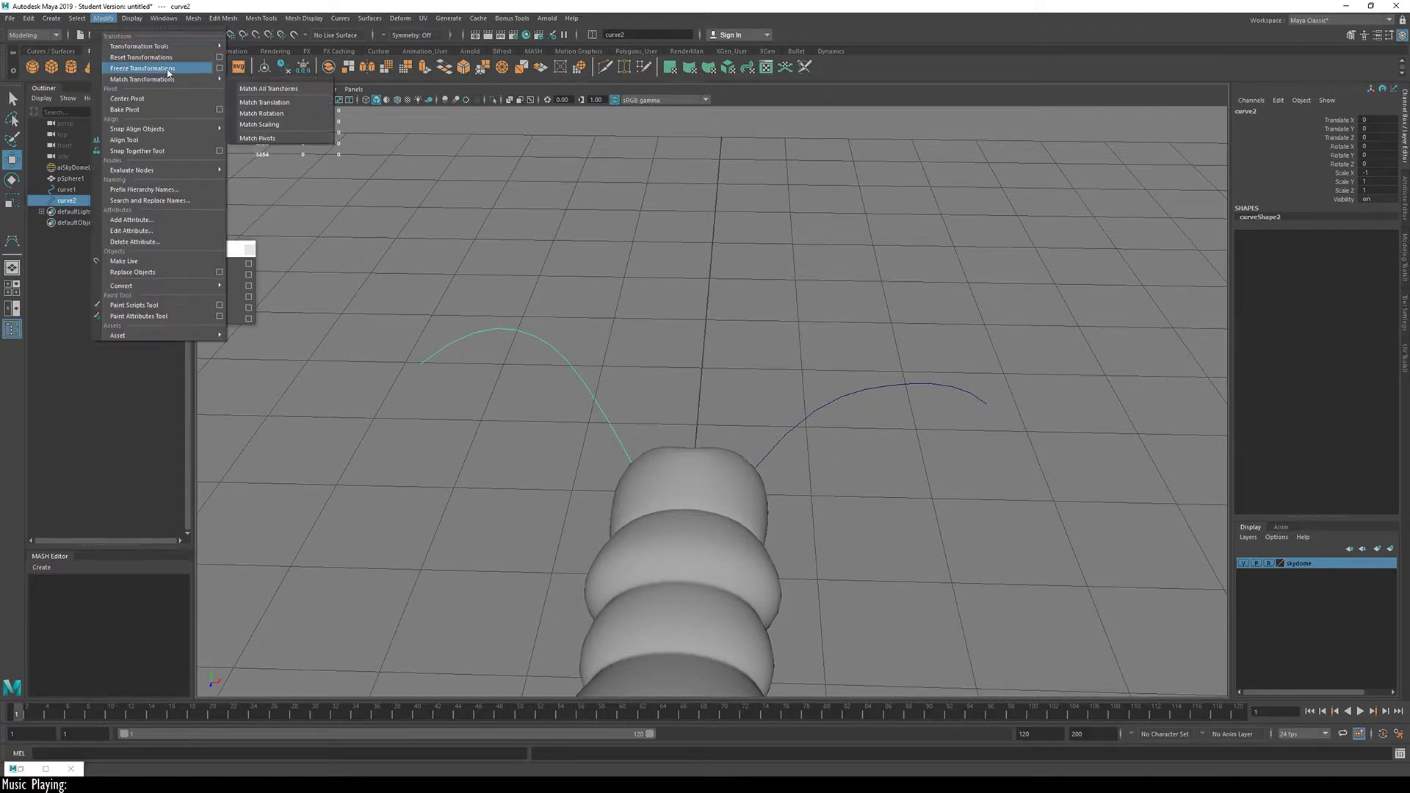
{"action": "left_click", "coordinate": [170, 71]}
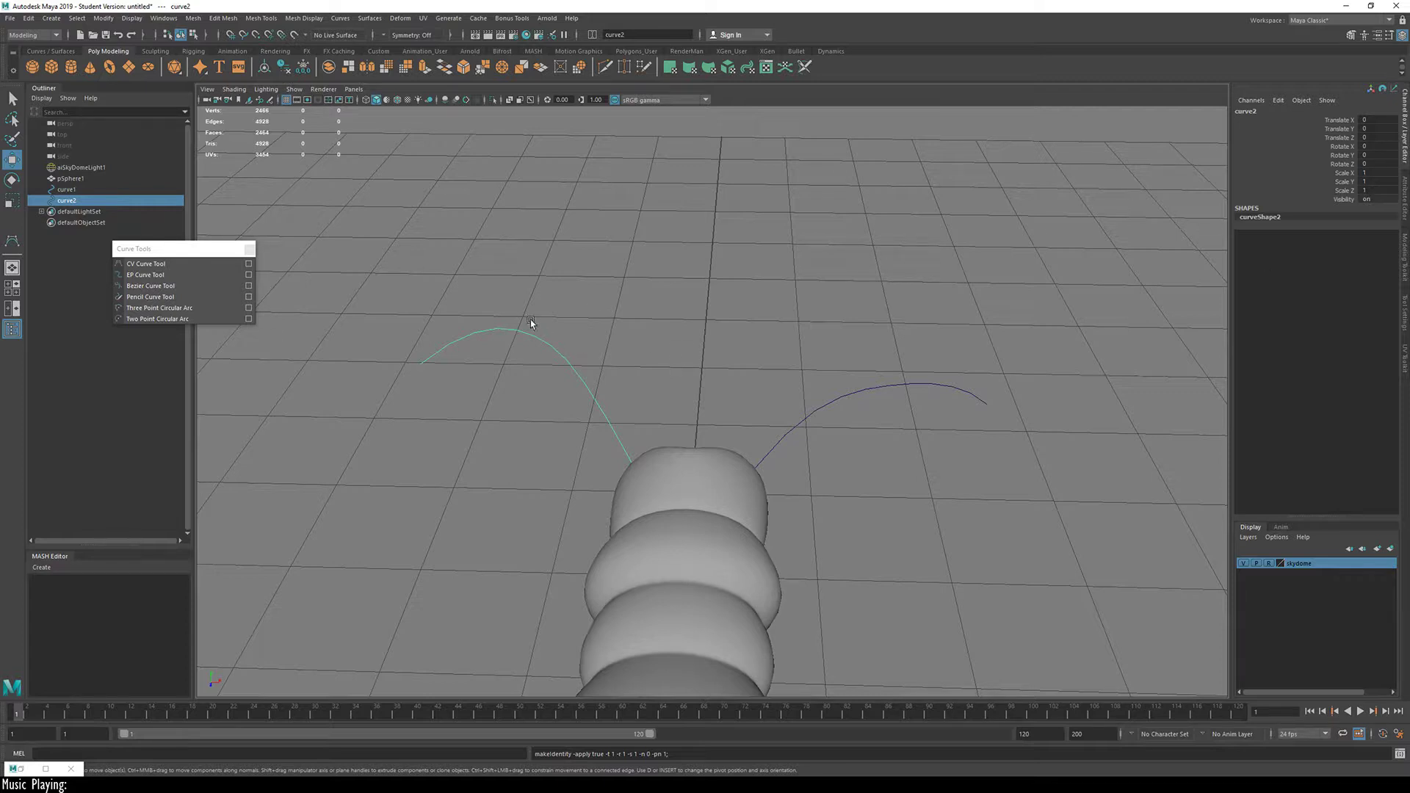
Step: Replace the original curve with a mirrored copy of the reshaped one, using Duplicate Special with Scale X -1
{"action": "left_click_drag", "start_coordinate": [941, 349], "coordinate": [884, 425]}
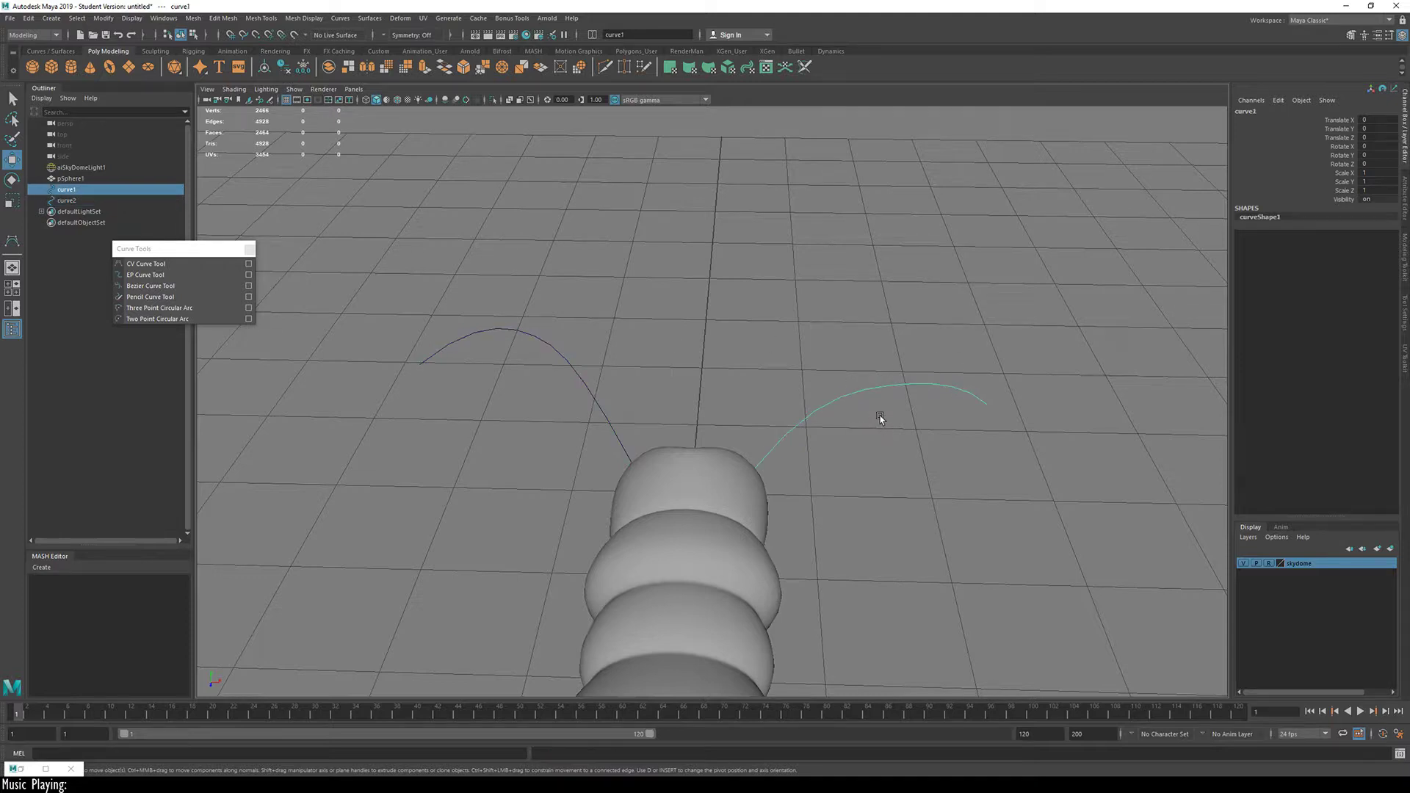
{"action": "key", "text": "Delete"}
{"action": "left_click_drag", "start_coordinate": [575, 295], "coordinate": [512, 367]}
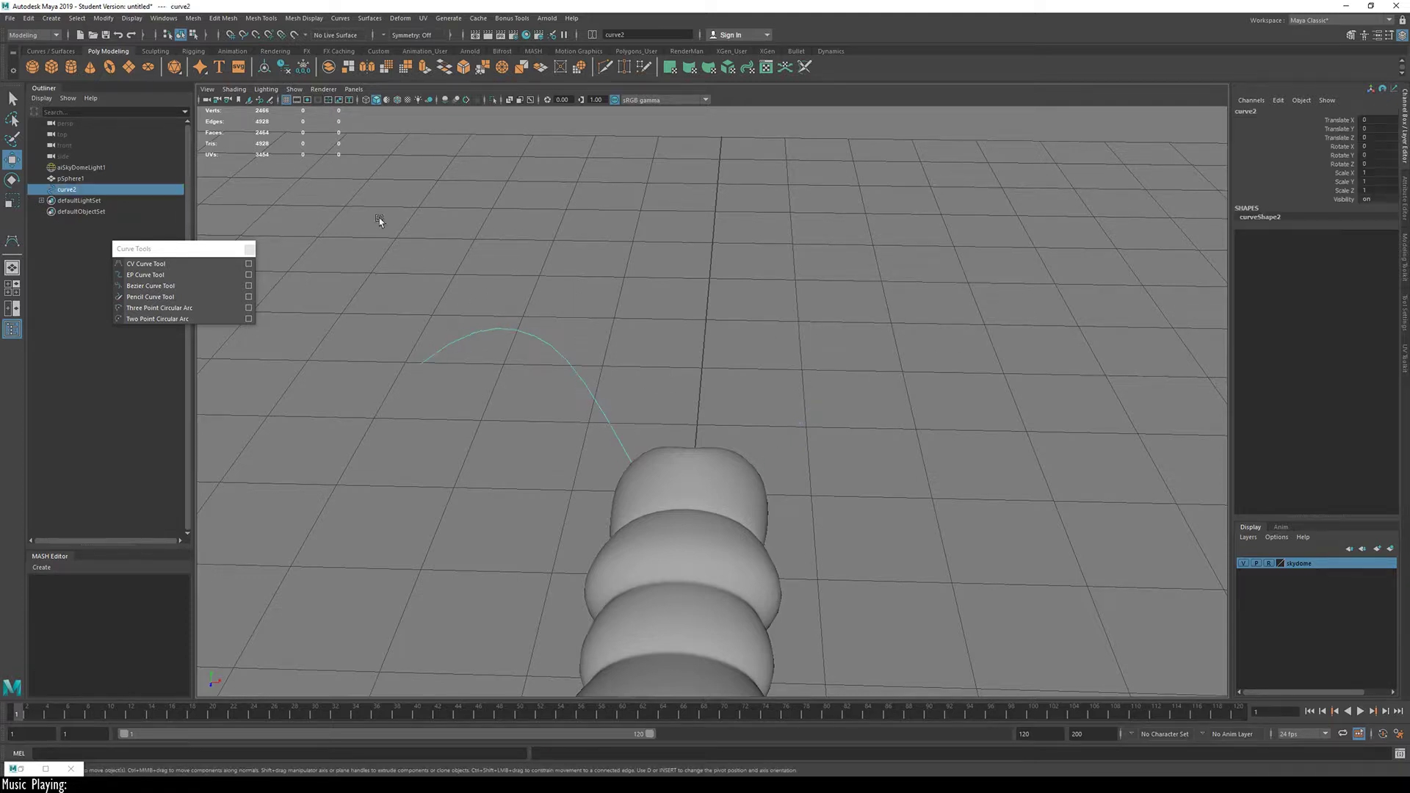
{"action": "left_click", "coordinate": [49, 18]}
{"action": "mouse_move", "coordinate": [30, 19]}
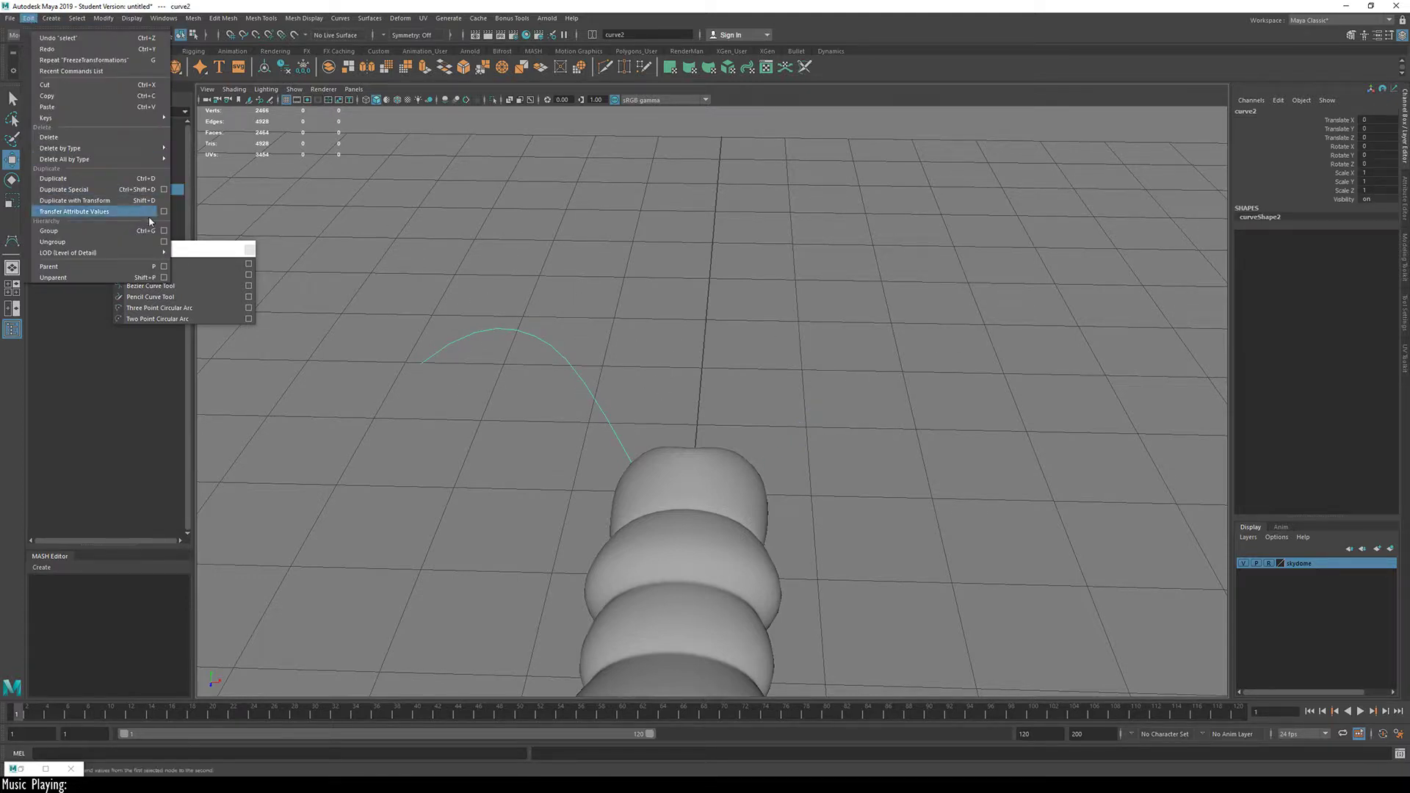
{"action": "left_click", "coordinate": [164, 190]}
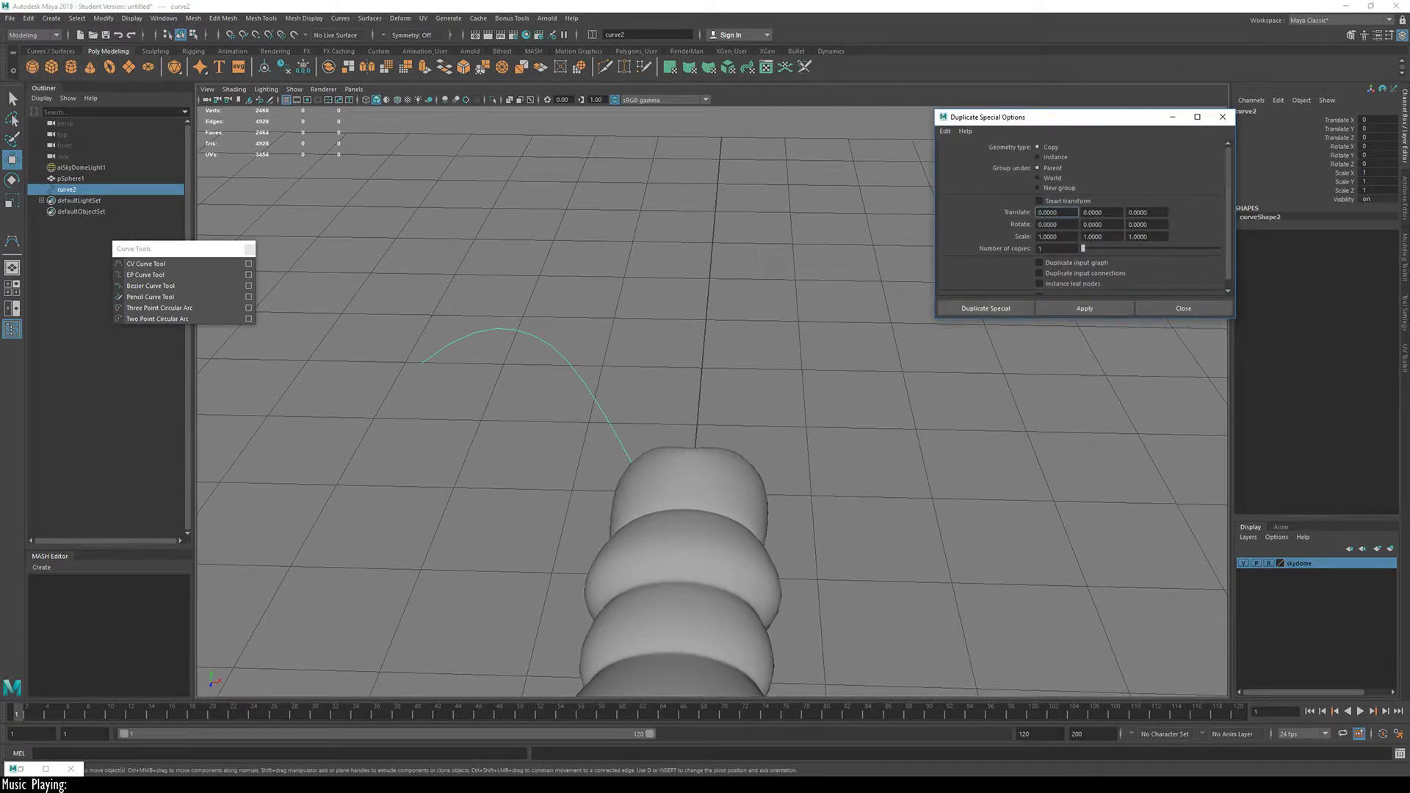
{"action": "left_click_drag", "start_coordinate": [1066, 237], "coordinate": [951, 243]}
{"action": "type", "text": "-1"}
{"action": "left_click", "coordinate": [1099, 305]}
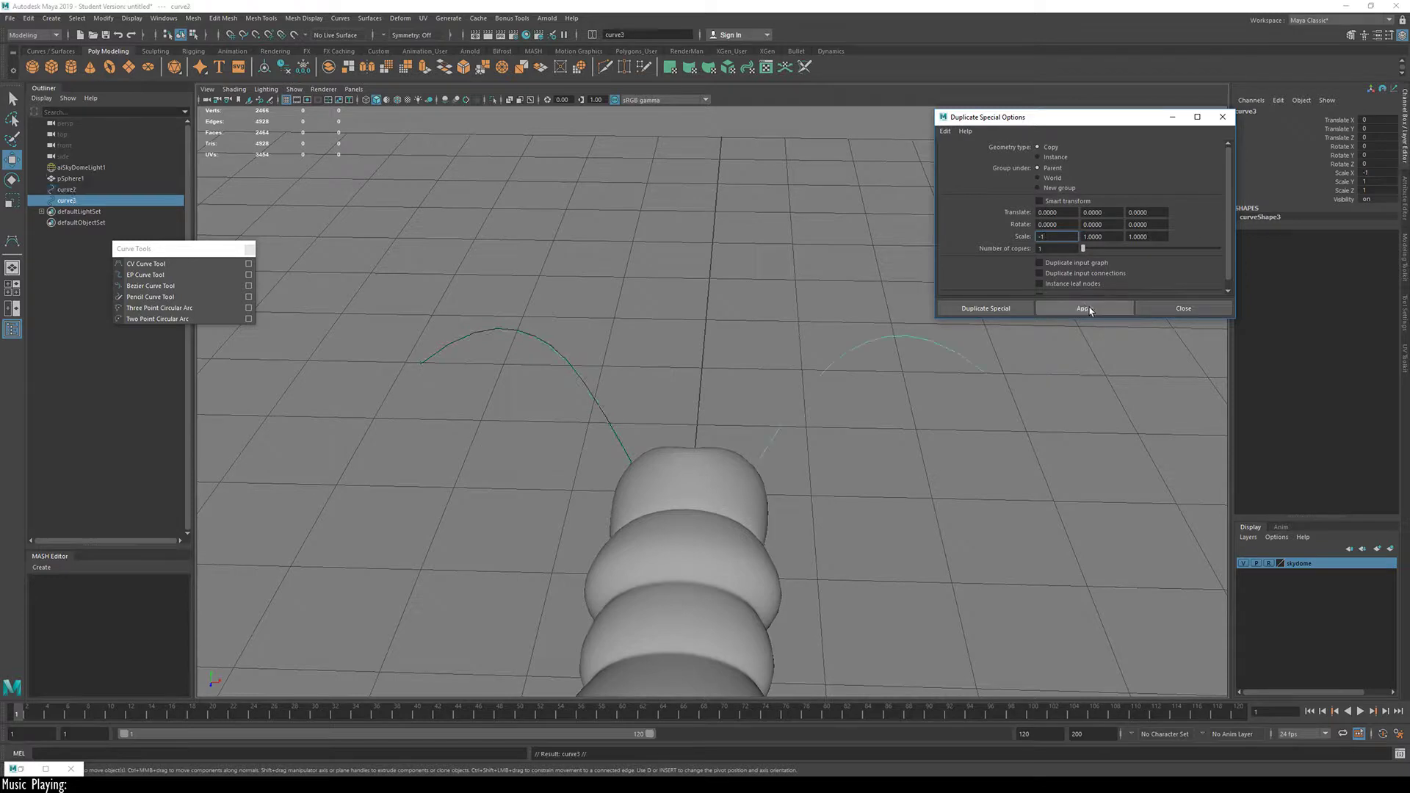
{"action": "left_click", "coordinate": [1164, 312]}
Step: Select both curves and center their pivots
{"action": "left_click_drag", "start_coordinate": [897, 394], "coordinate": [613, 289], "text": "alt"}
{"action": "left_click", "coordinate": [608, 318], "text": "shift"}
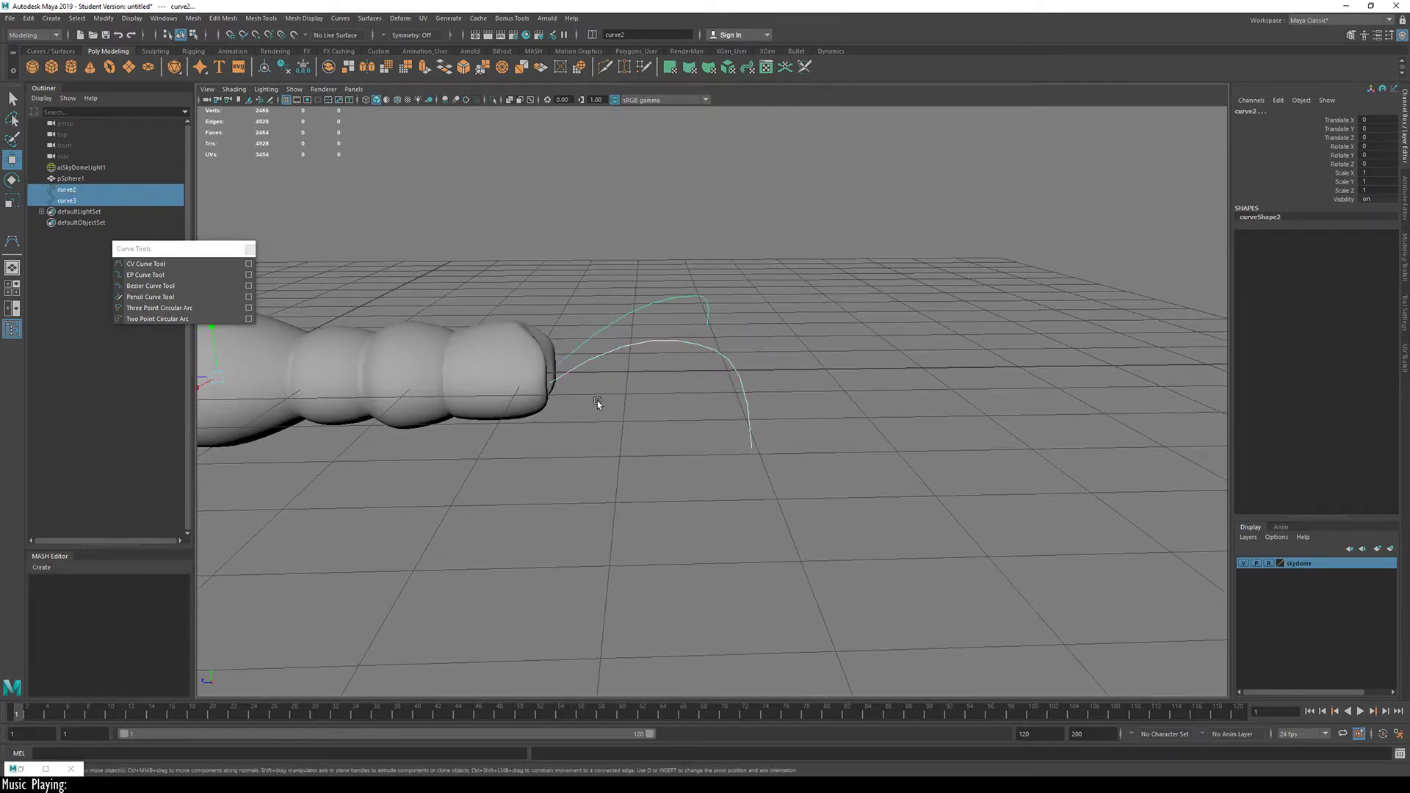
{"action": "left_click_drag", "start_coordinate": [598, 399], "coordinate": [596, 375], "text": "alt"}
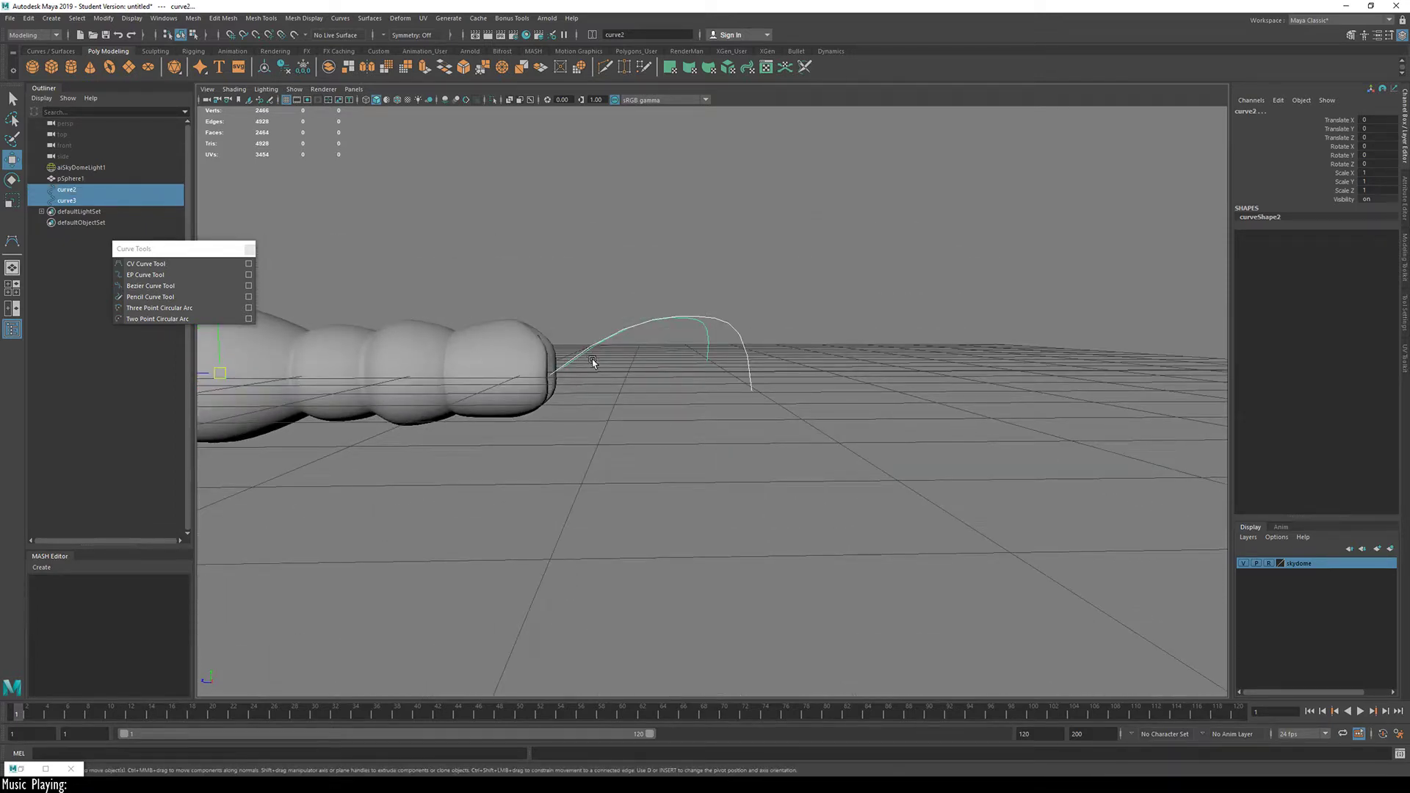
{"action": "left_click", "coordinate": [102, 19]}
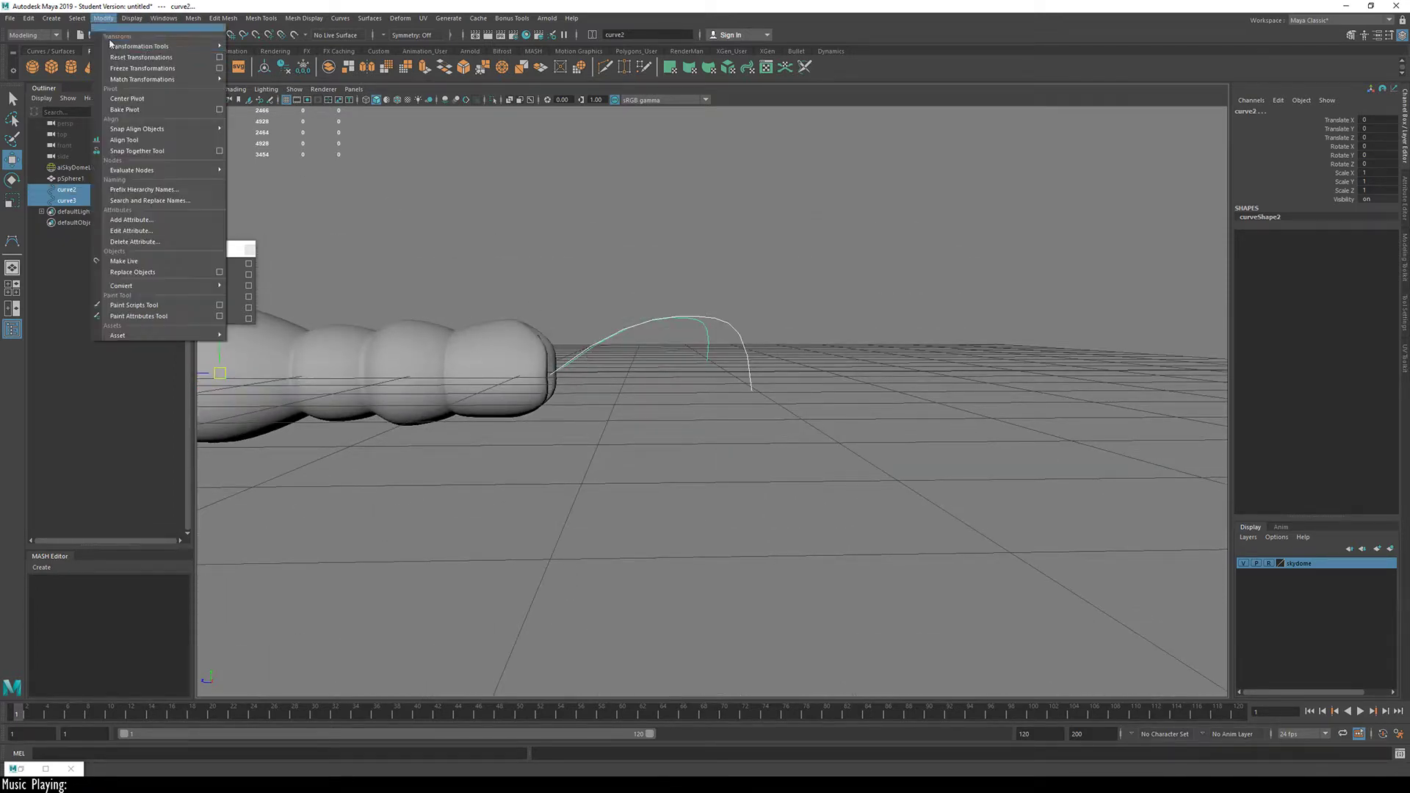
{"action": "left_click", "coordinate": [156, 99]}
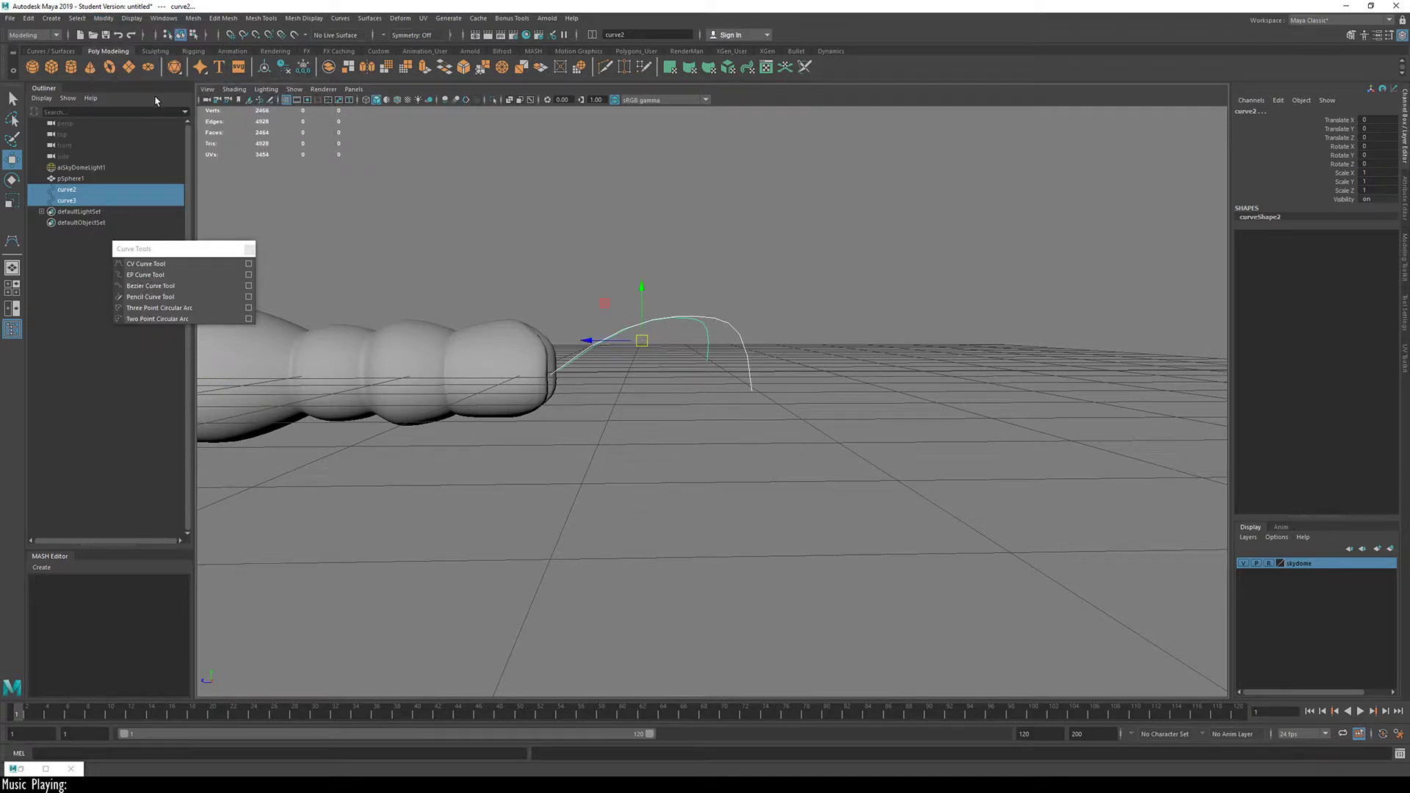
Step: Snap the reshaped source curve's pivot to its base end, where it meets the model's tip
{"action": "left_click_drag", "start_coordinate": [624, 441], "coordinate": [610, 460], "text": "alt"}
{"action": "left_click", "coordinate": [610, 460]}
{"action": "left_click", "coordinate": [575, 337]}
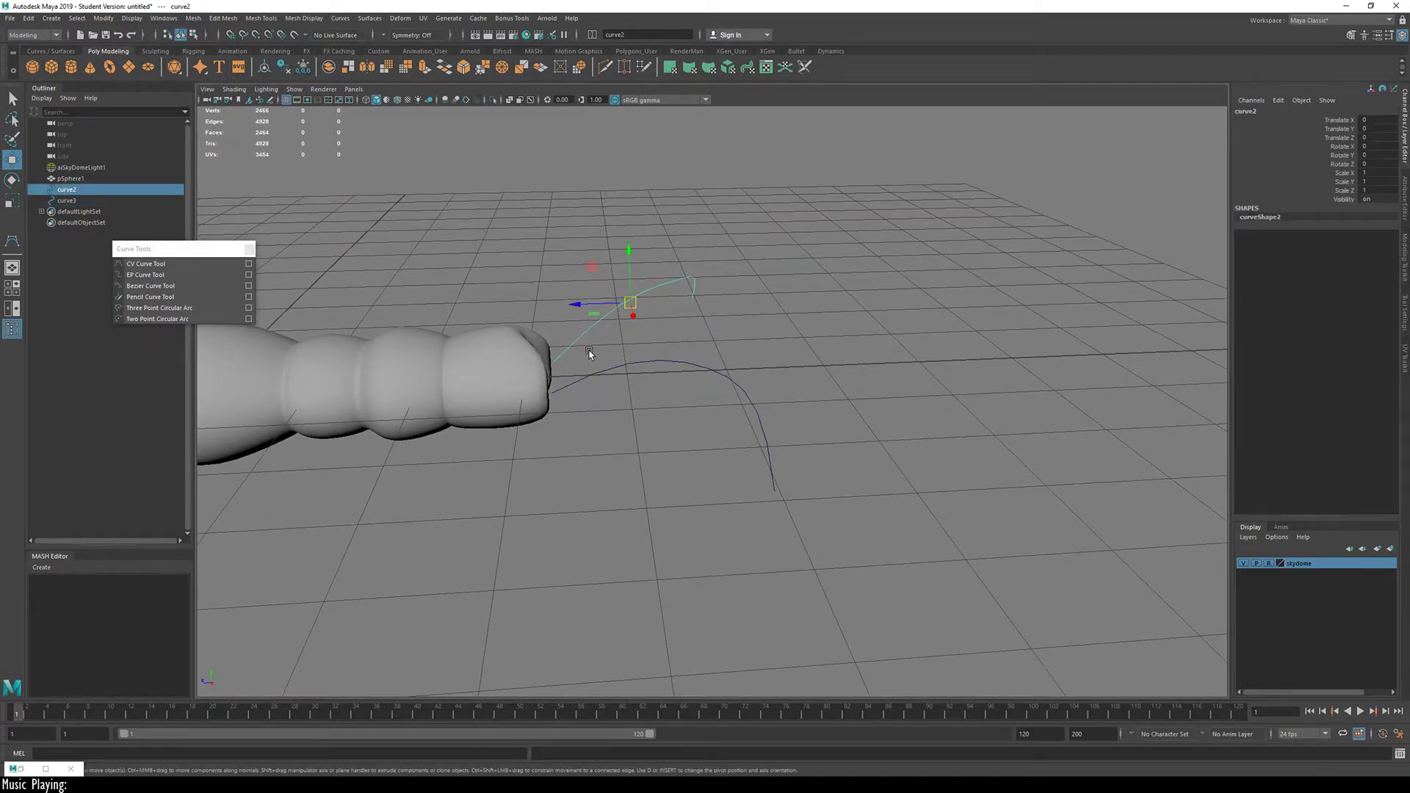
{"action": "left_click_drag", "start_coordinate": [575, 337], "coordinate": [592, 402], "text": "alt"}
{"action": "key", "text": "d"}
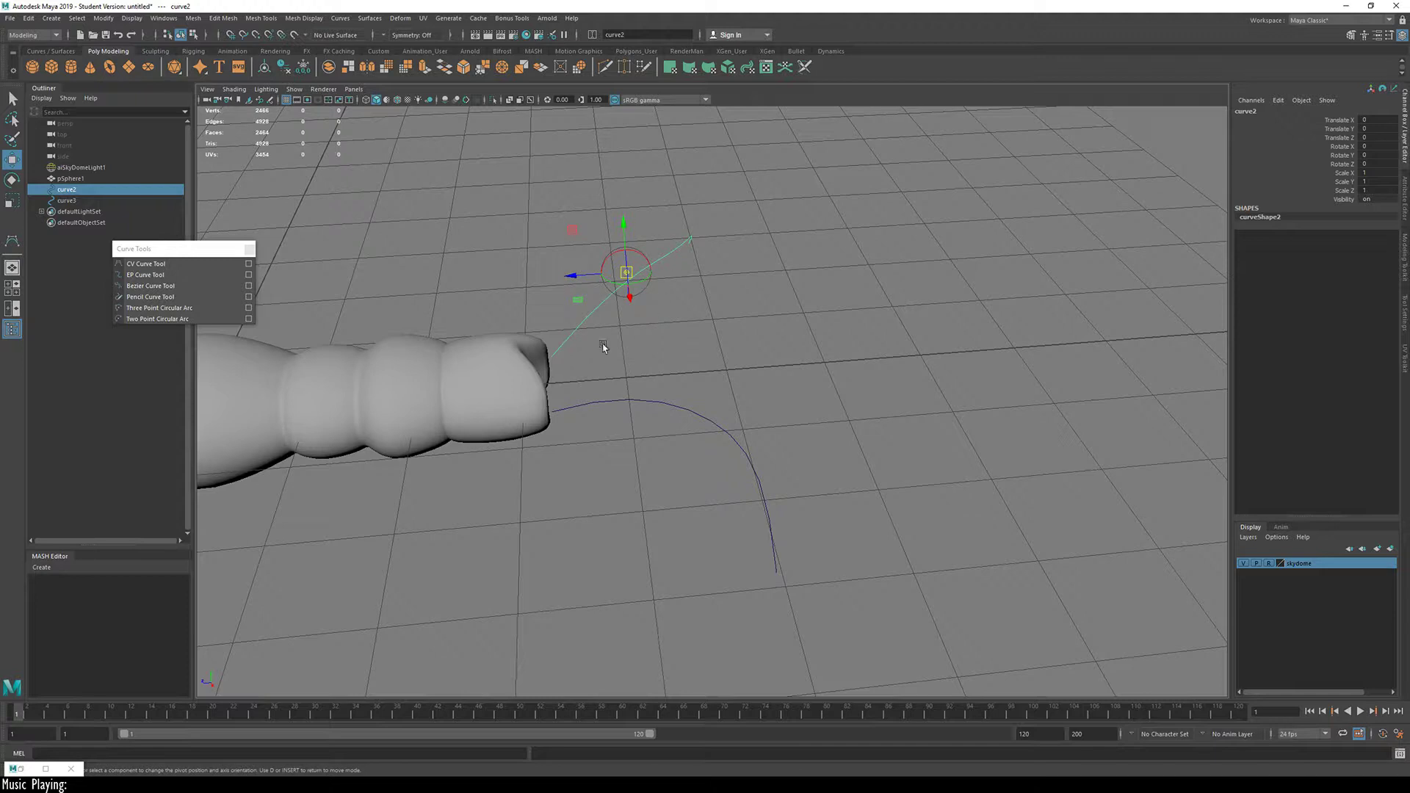
{"action": "key", "text": "v"}
{"action": "left_click_drag", "start_coordinate": [626, 272], "coordinate": [551, 357]}
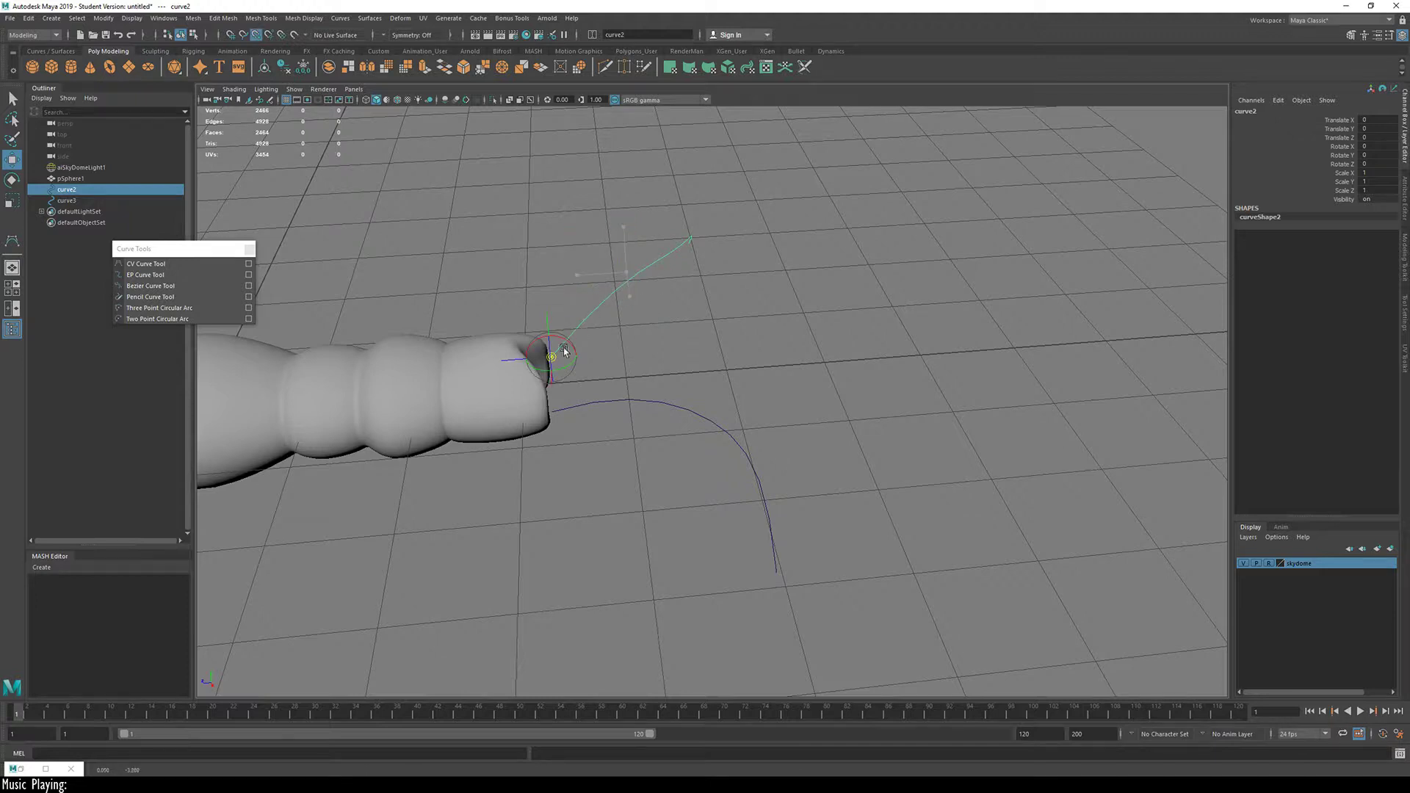
Step: Snap the mirrored curve's pivot to its base end, where it meets the model's tip
{"action": "key", "text": "d"}
{"action": "left_click", "coordinate": [664, 406]}
{"action": "key", "text": "d"}
{"action": "key", "text": "v"}
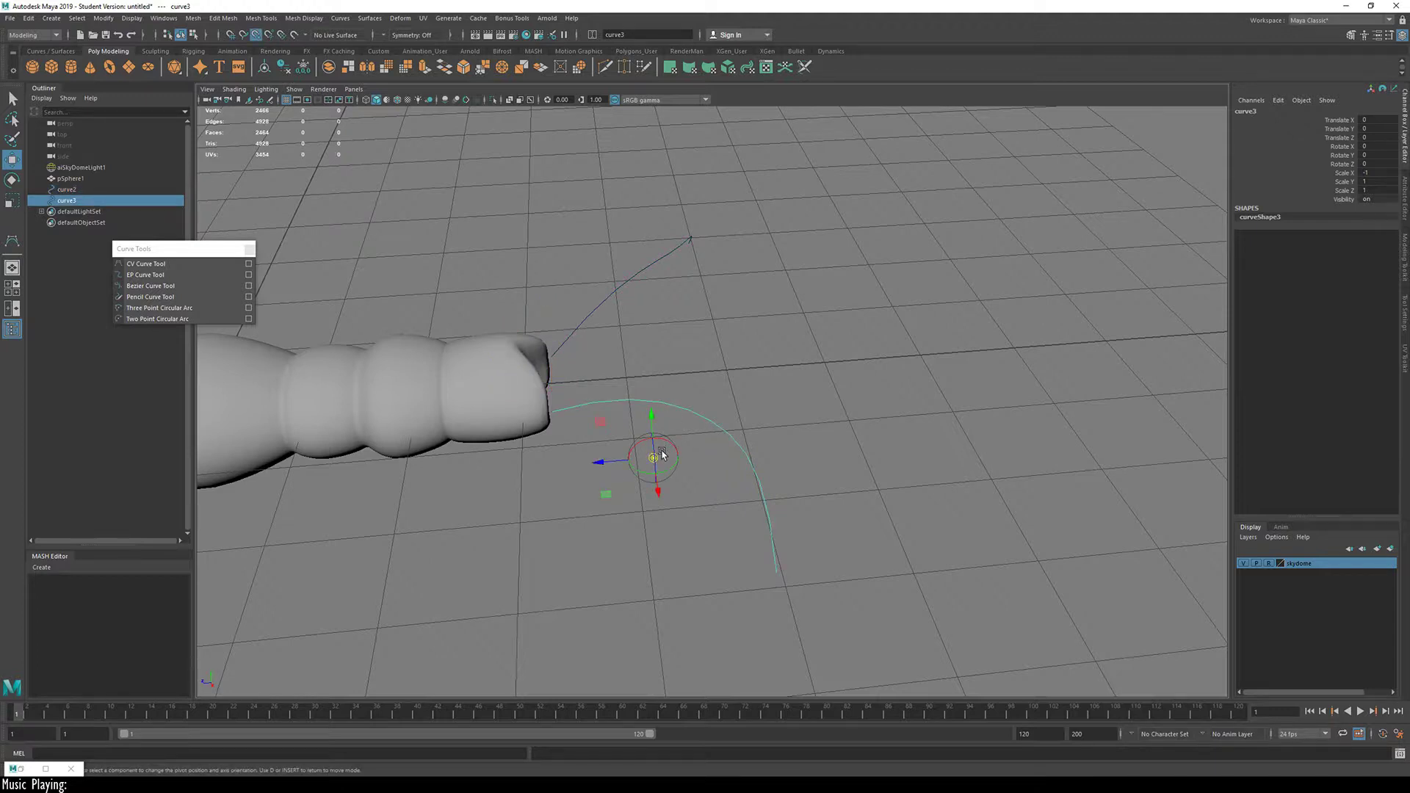
{"action": "left_click_drag", "start_coordinate": [655, 460], "coordinate": [552, 429]}
{"action": "key", "text": "d"}
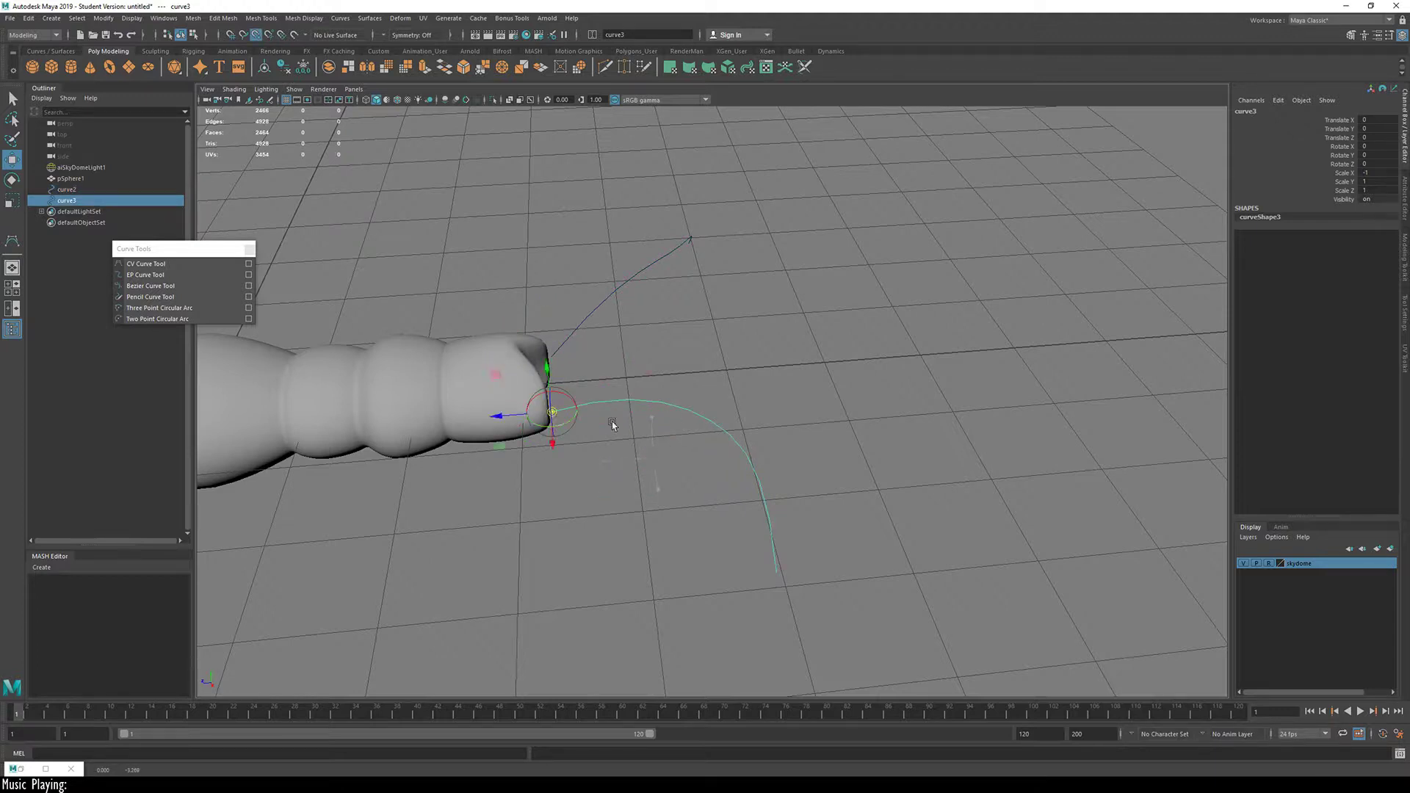
Step: Select both curves and shift them together along Z toward the model's tip, to Translate Z 0.031
{"action": "left_click", "coordinate": [587, 336], "text": "shift"}
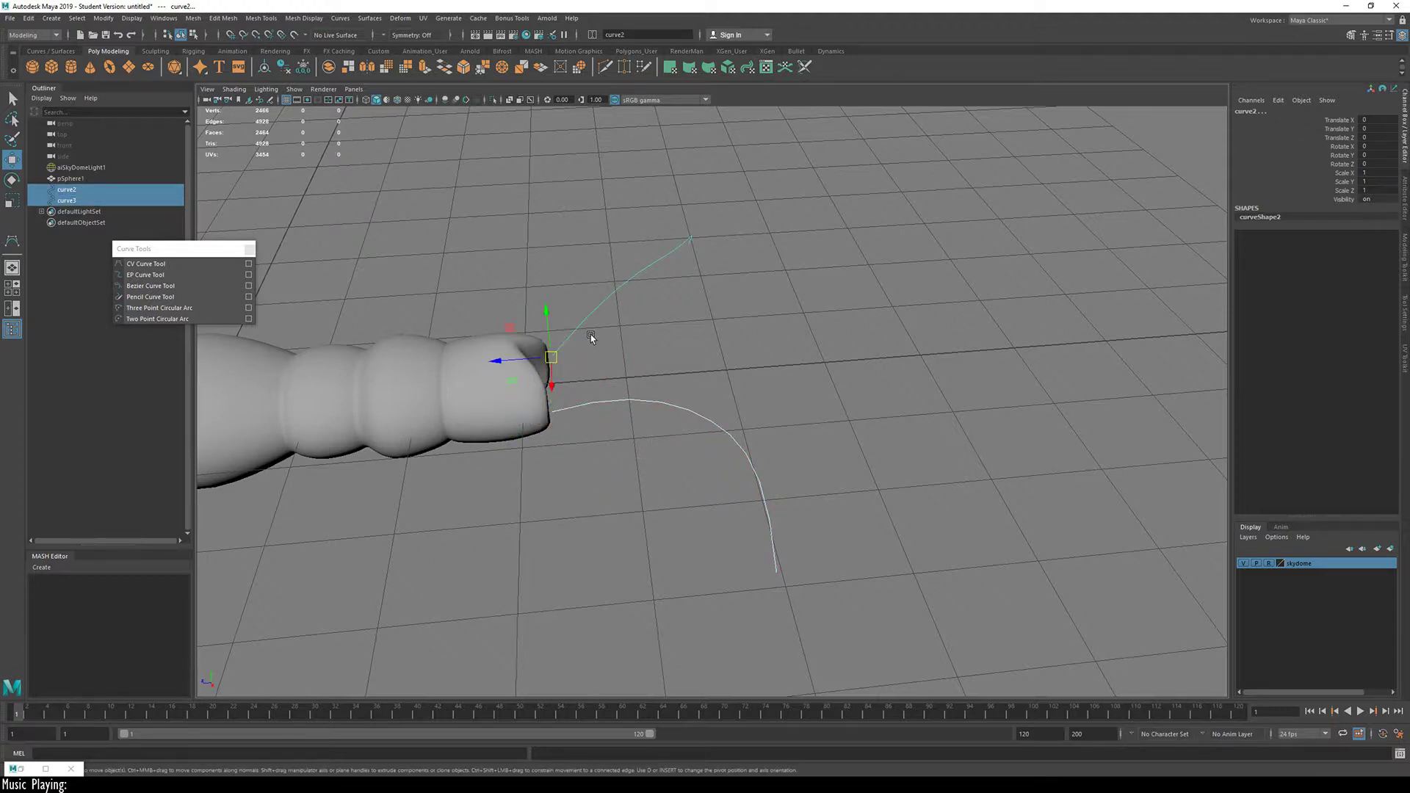
{"action": "left_click_drag", "start_coordinate": [584, 360], "coordinate": [531, 375], "text": "alt"}
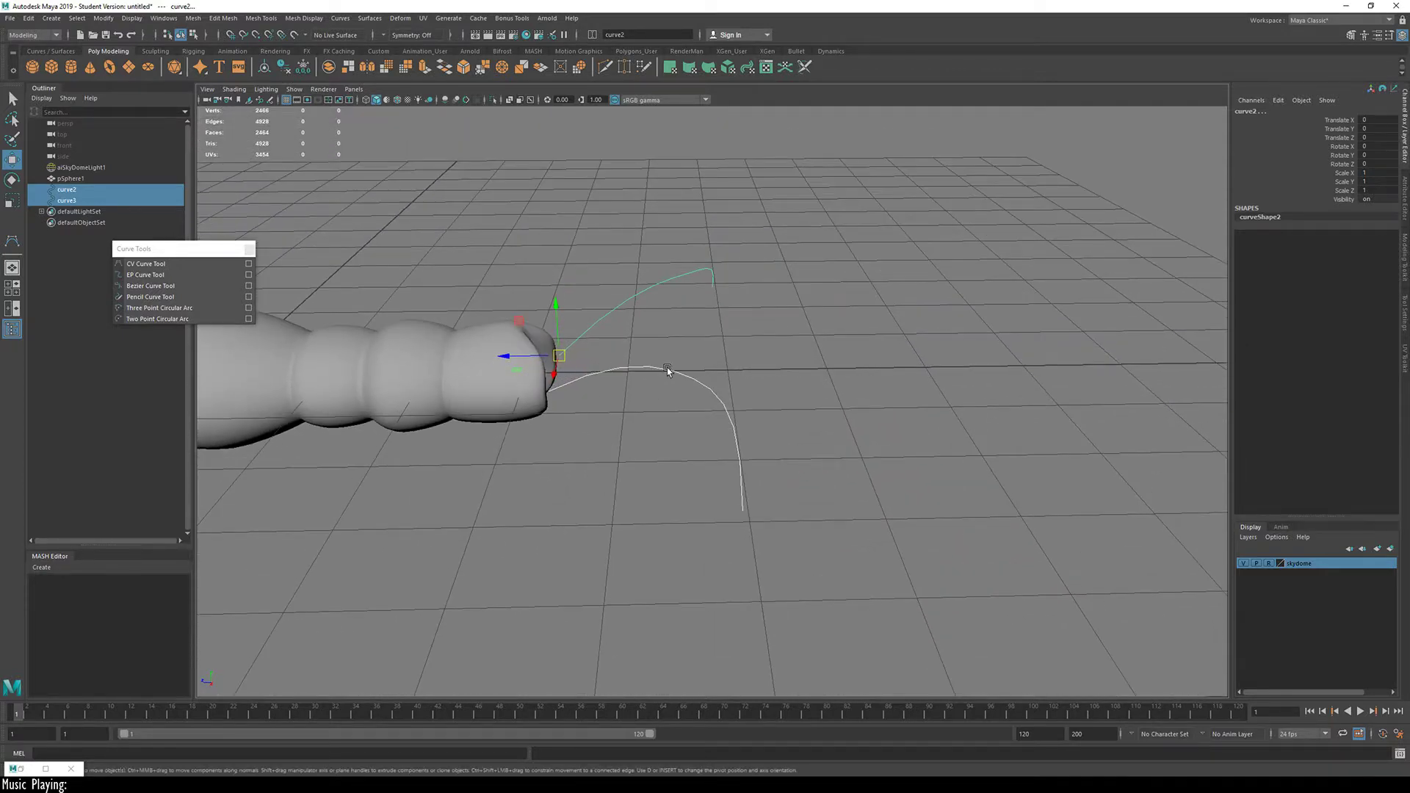
{"action": "left_click_drag", "start_coordinate": [667, 368], "coordinate": [588, 397], "text": "alt"}
{"action": "right_click_drag", "start_coordinate": [588, 397], "coordinate": [963, 337], "text": "alt"}
{"action": "middle_click_drag", "start_coordinate": [598, 268], "coordinate": [769, 466], "text": "alt"}
{"action": "left_click_drag", "start_coordinate": [602, 401], "coordinate": [658, 403], "text": "alt"}
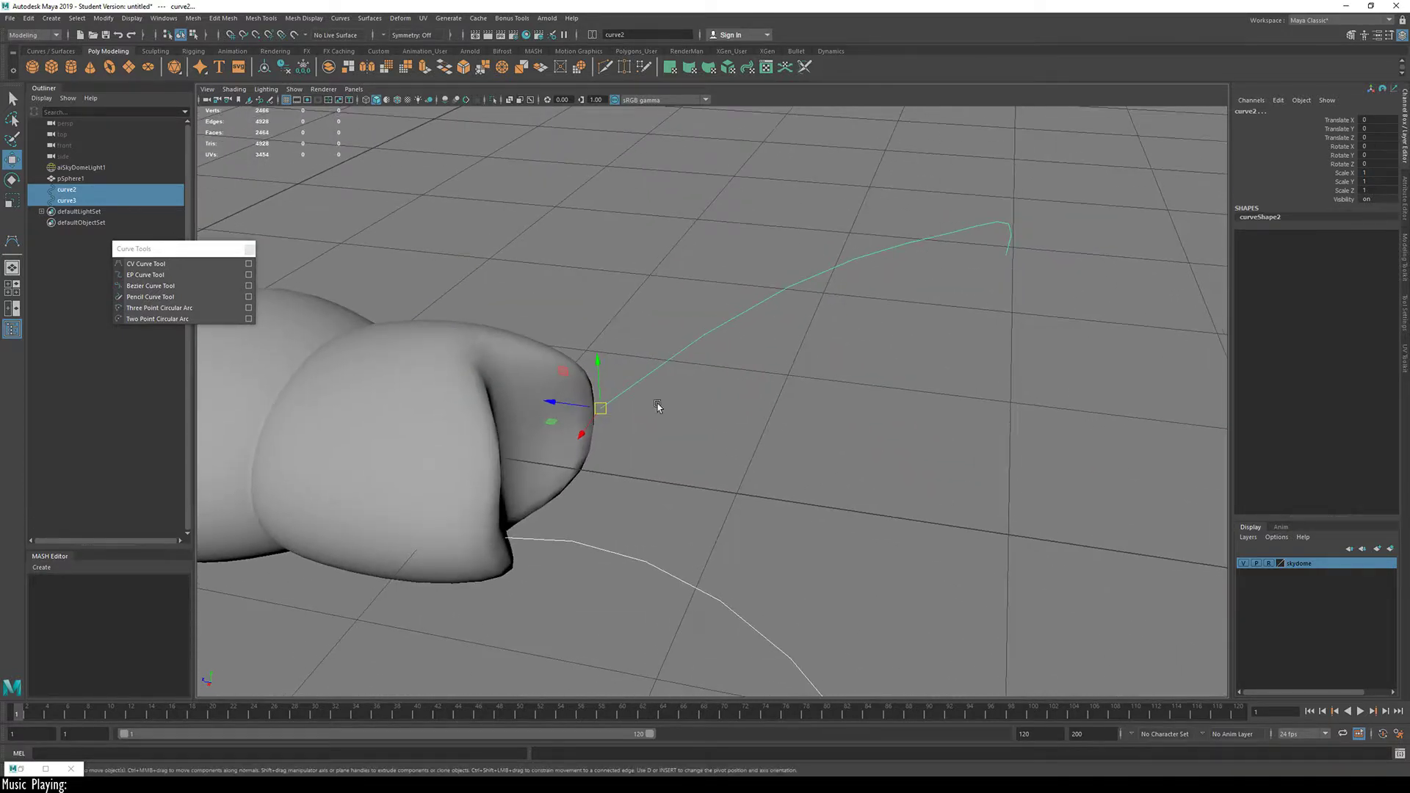
{"action": "key", "text": "v"}
{"action": "left_click_drag", "start_coordinate": [544, 406], "coordinate": [583, 412]}
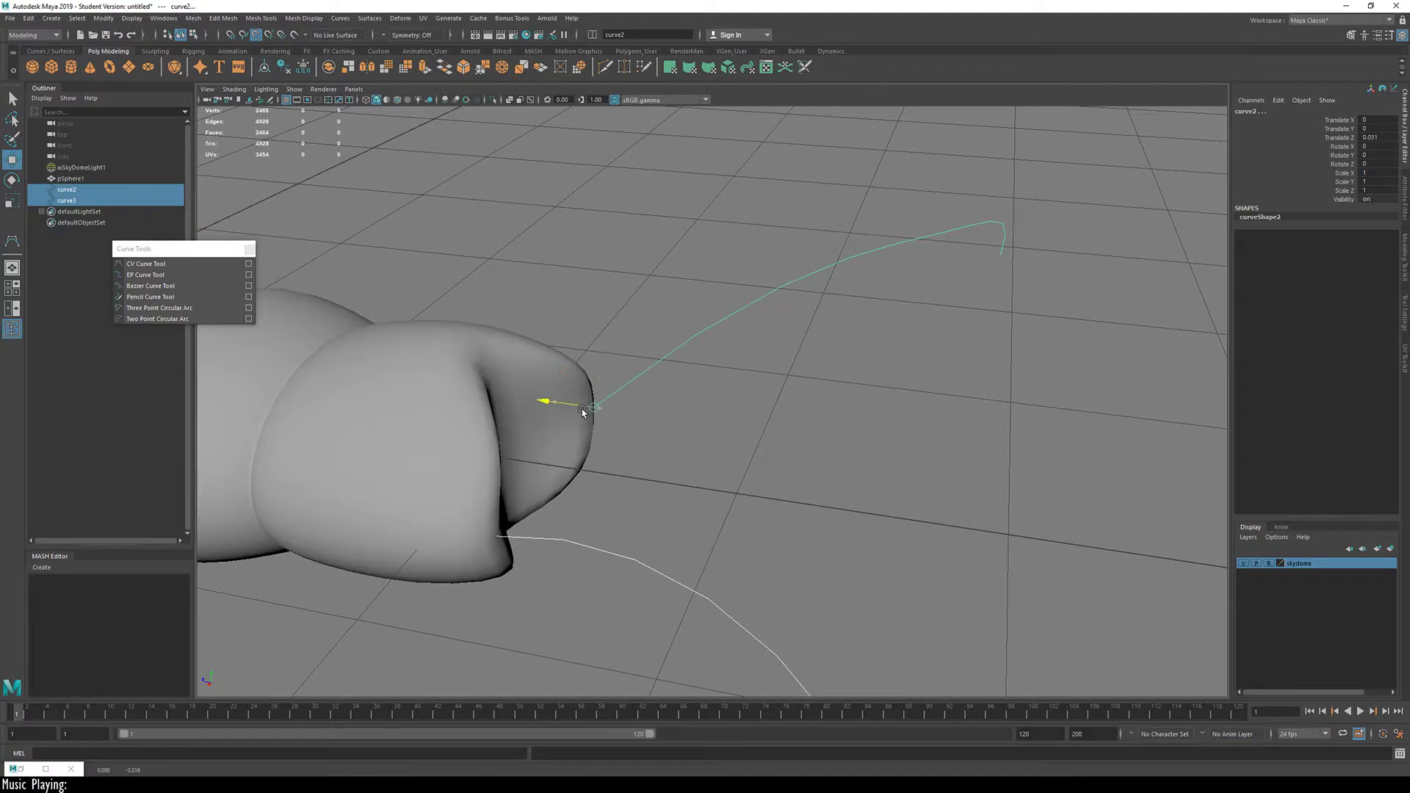
{"action": "left_click", "coordinate": [699, 441]}
{"action": "left_click_drag", "start_coordinate": [699, 441], "coordinate": [698, 478], "text": "alt"}
{"action": "right_click_drag", "start_coordinate": [698, 477], "coordinate": [357, 485], "text": "alt"}
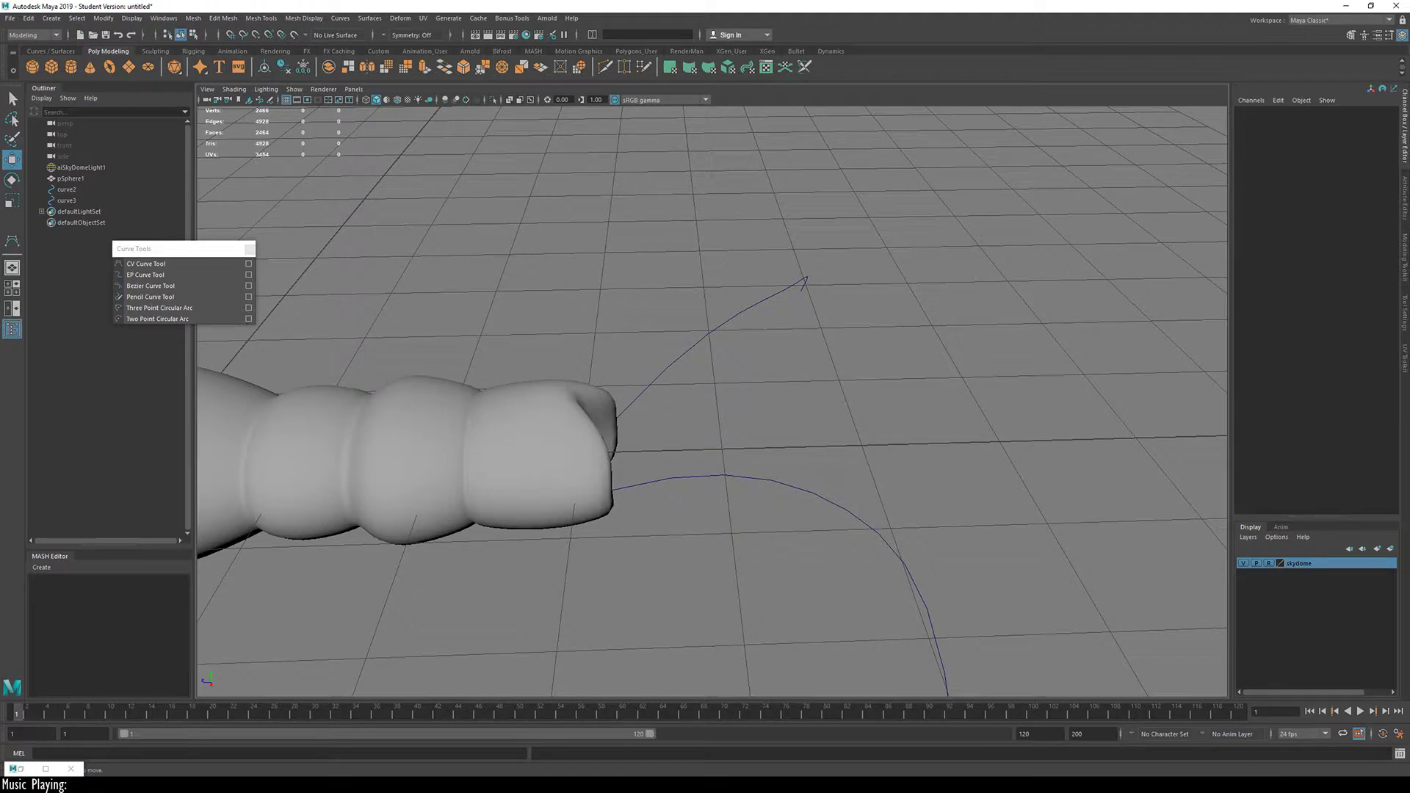
{"action": "key", "text": "space"}
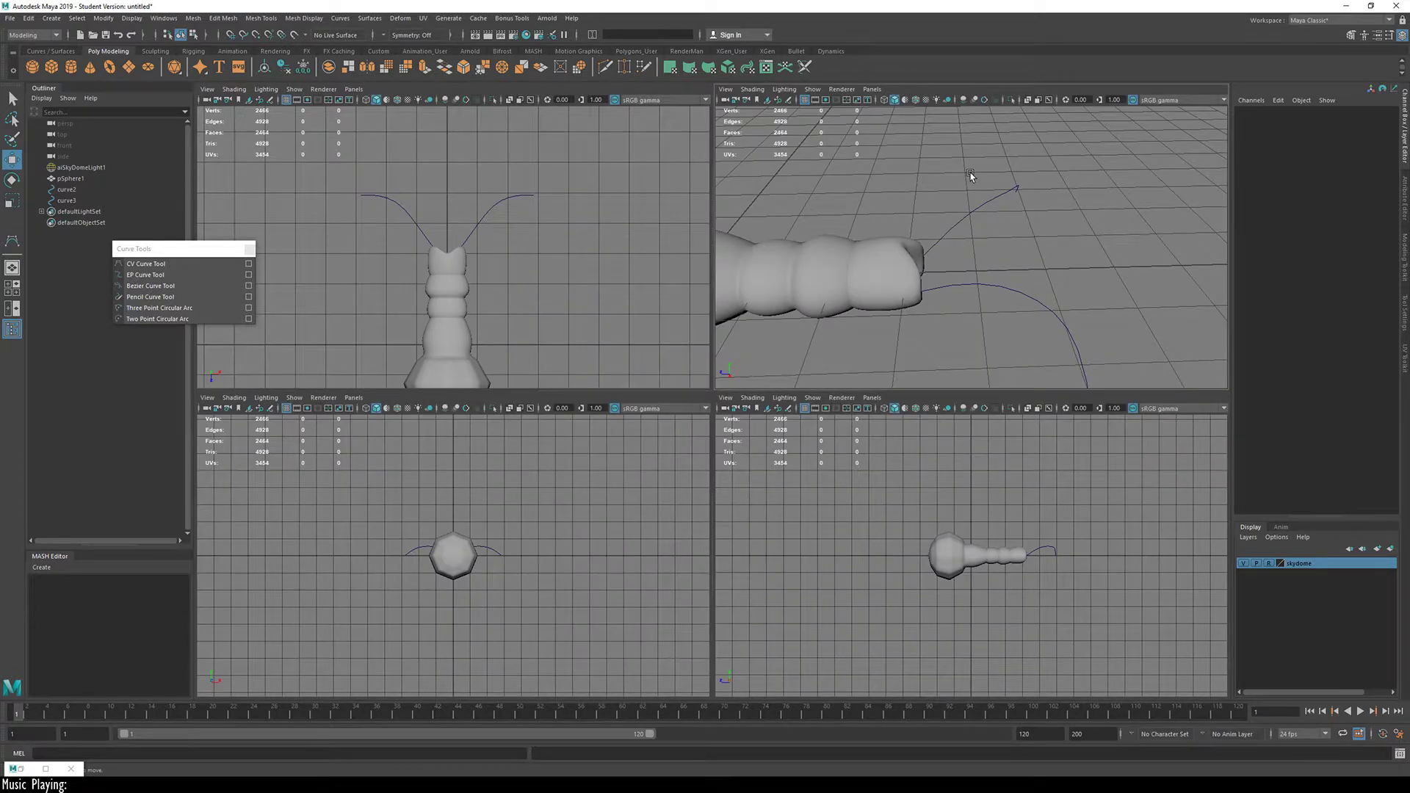
{"action": "left_click", "coordinate": [665, 213]}
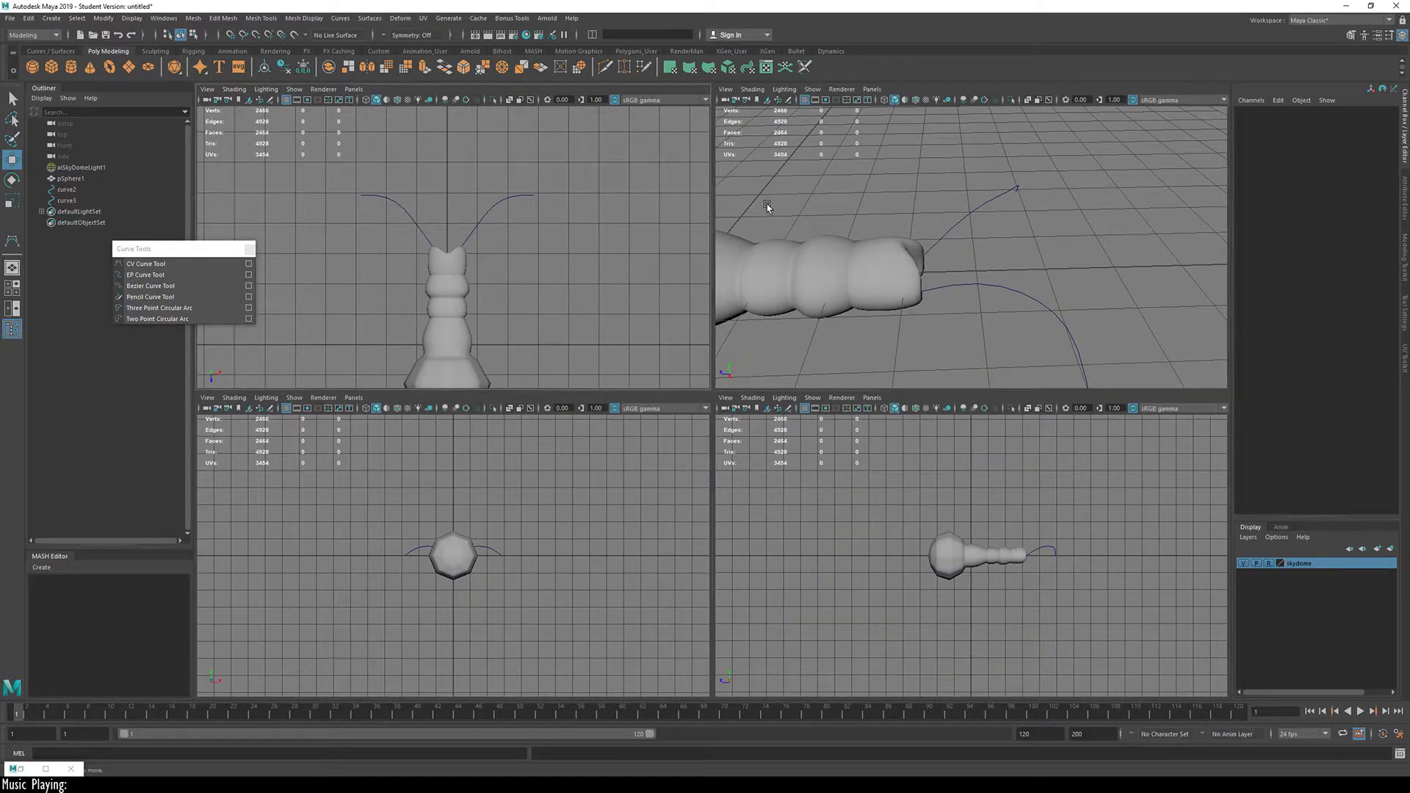
{"action": "key", "text": "space"}
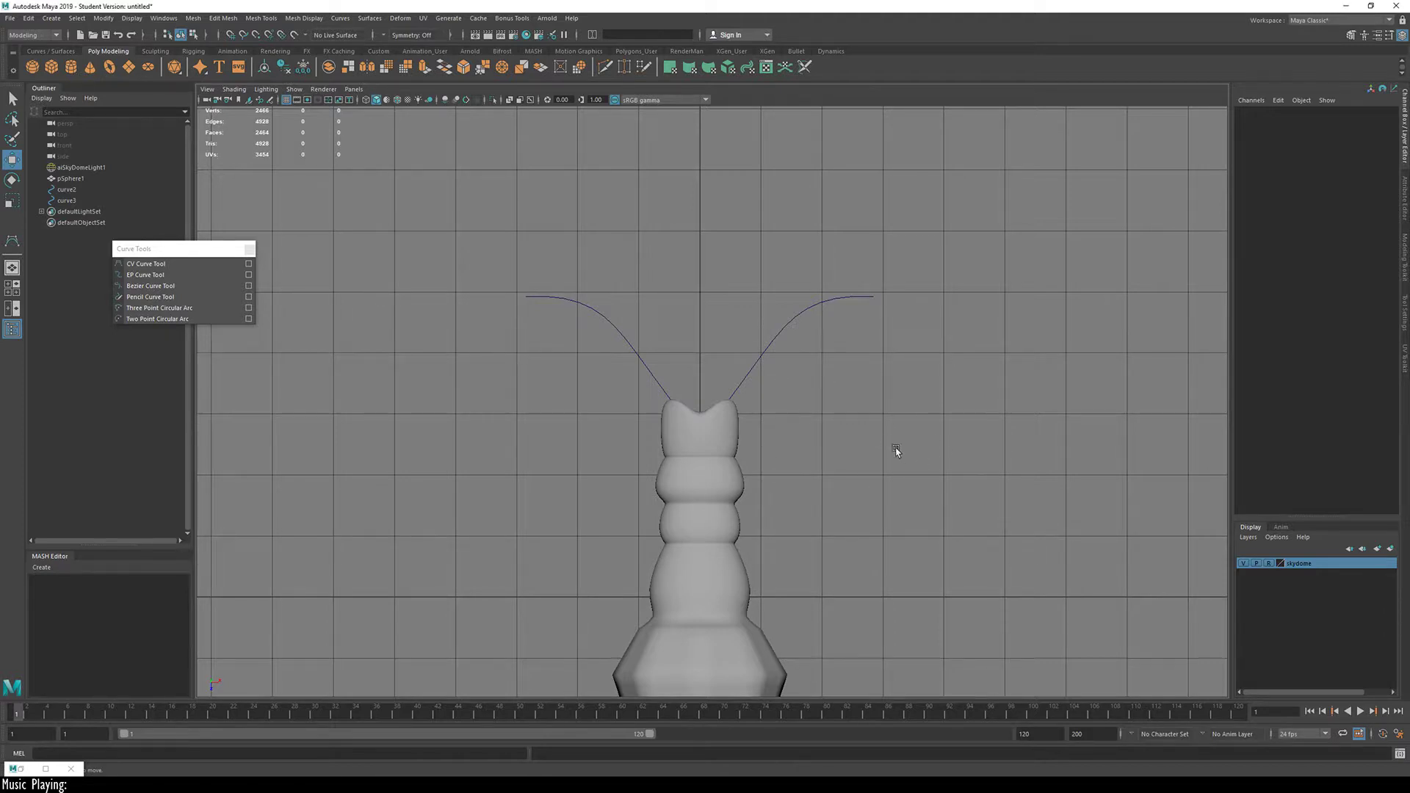
{"action": "key", "text": "space"}
{"action": "key", "text": "space"}
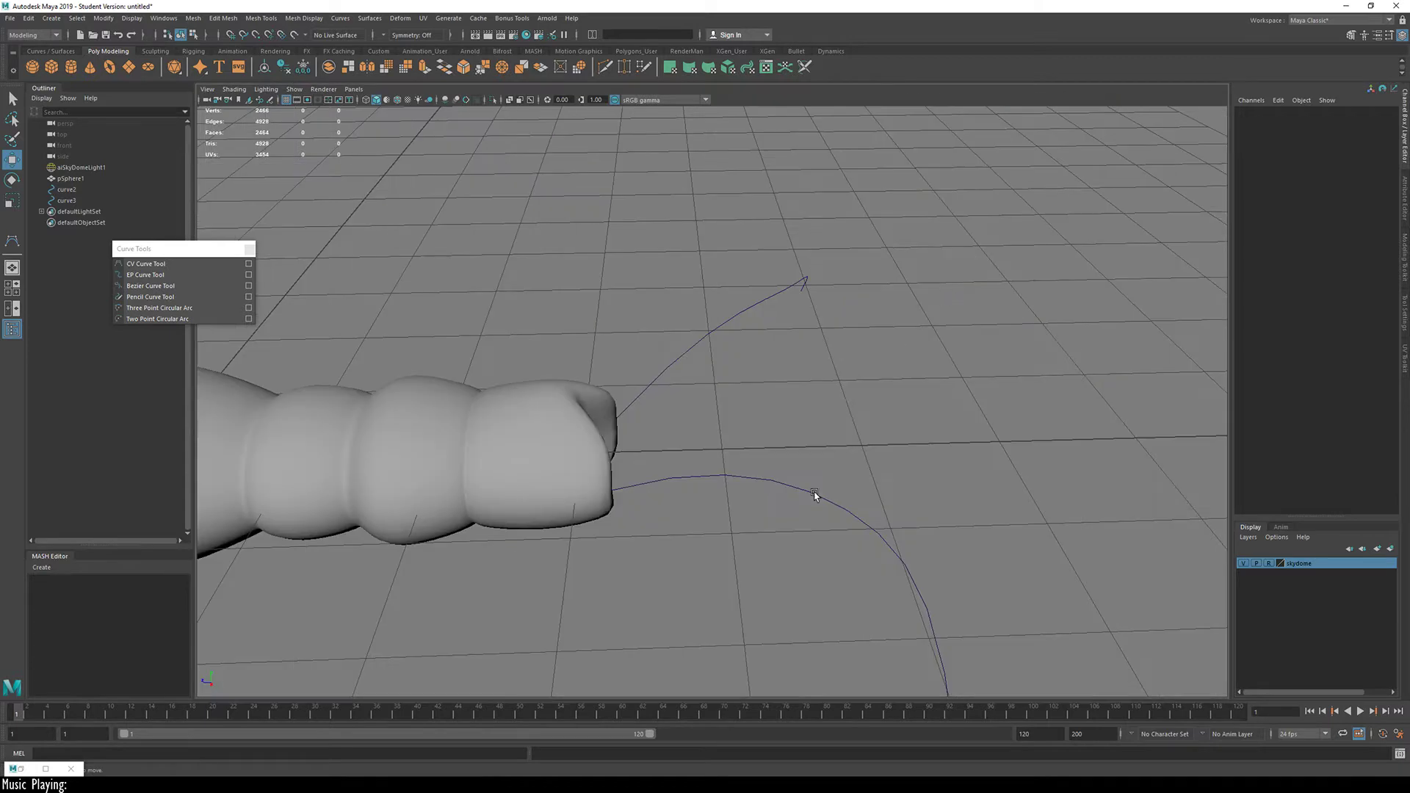
Step: Select both curves and raise them together at the model's tip to Translate Y 0.2
{"action": "left_click_drag", "start_coordinate": [815, 494], "coordinate": [751, 432], "text": "alt"}
{"action": "left_click_drag", "start_coordinate": [767, 353], "coordinate": [628, 392]}
{"action": "left_click_drag", "start_coordinate": [734, 476], "coordinate": [780, 537], "text": "alt"}
{"action": "right_click_drag", "start_coordinate": [779, 464], "coordinate": [639, 500], "text": "alt"}
{"action": "left_click_drag", "start_coordinate": [658, 514], "coordinate": [692, 540], "text": "alt"}
{"action": "right_click_drag", "start_coordinate": [731, 466], "coordinate": [749, 412]}
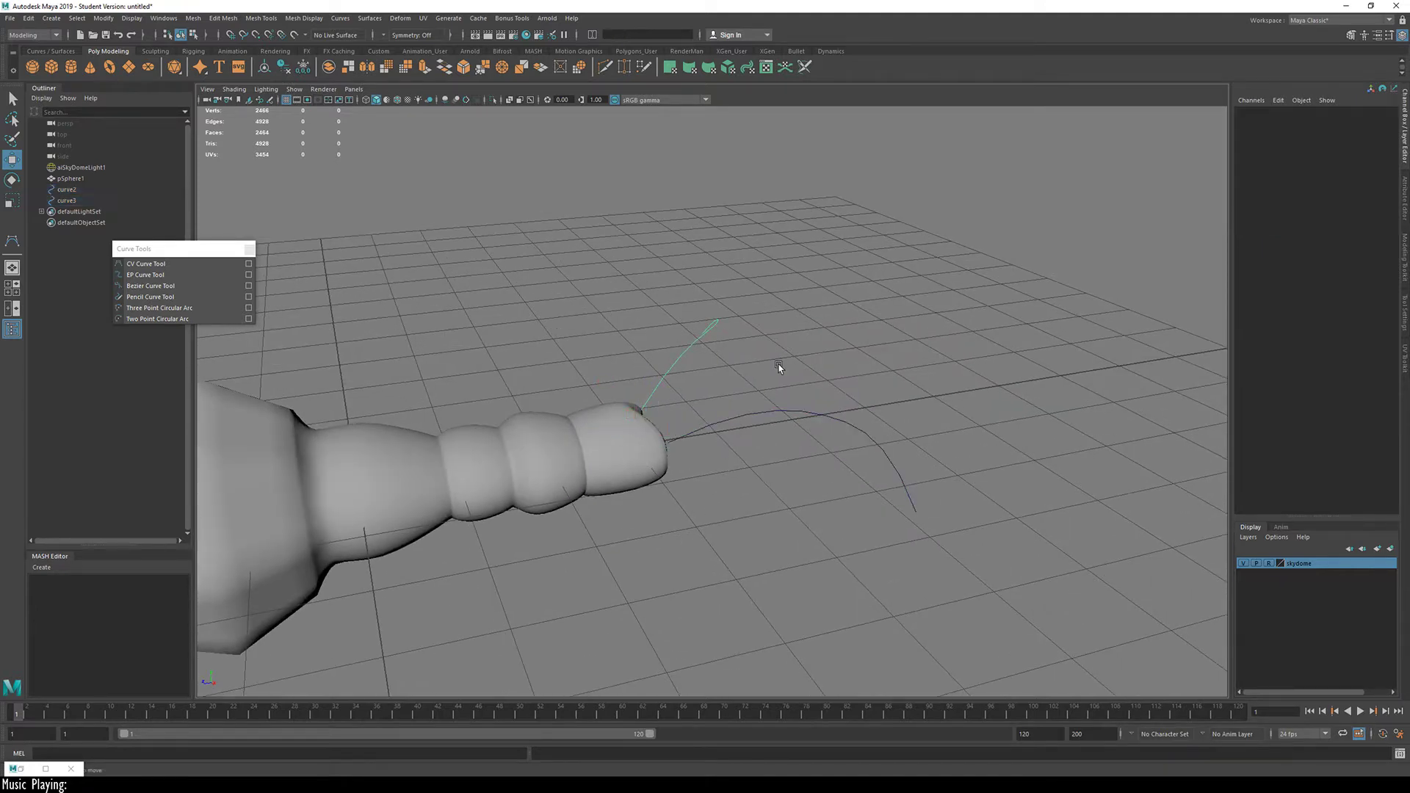
Step: Isolate the reshaped source curve in the viewport so the model and the mirrored curve are hidden
{"action": "left_click", "coordinate": [688, 351]}
{"action": "left_click", "coordinate": [652, 433]}
{"action": "left_click_drag", "start_coordinate": [652, 434], "coordinate": [613, 442], "text": "alt"}
{"action": "left_click", "coordinate": [617, 395]}
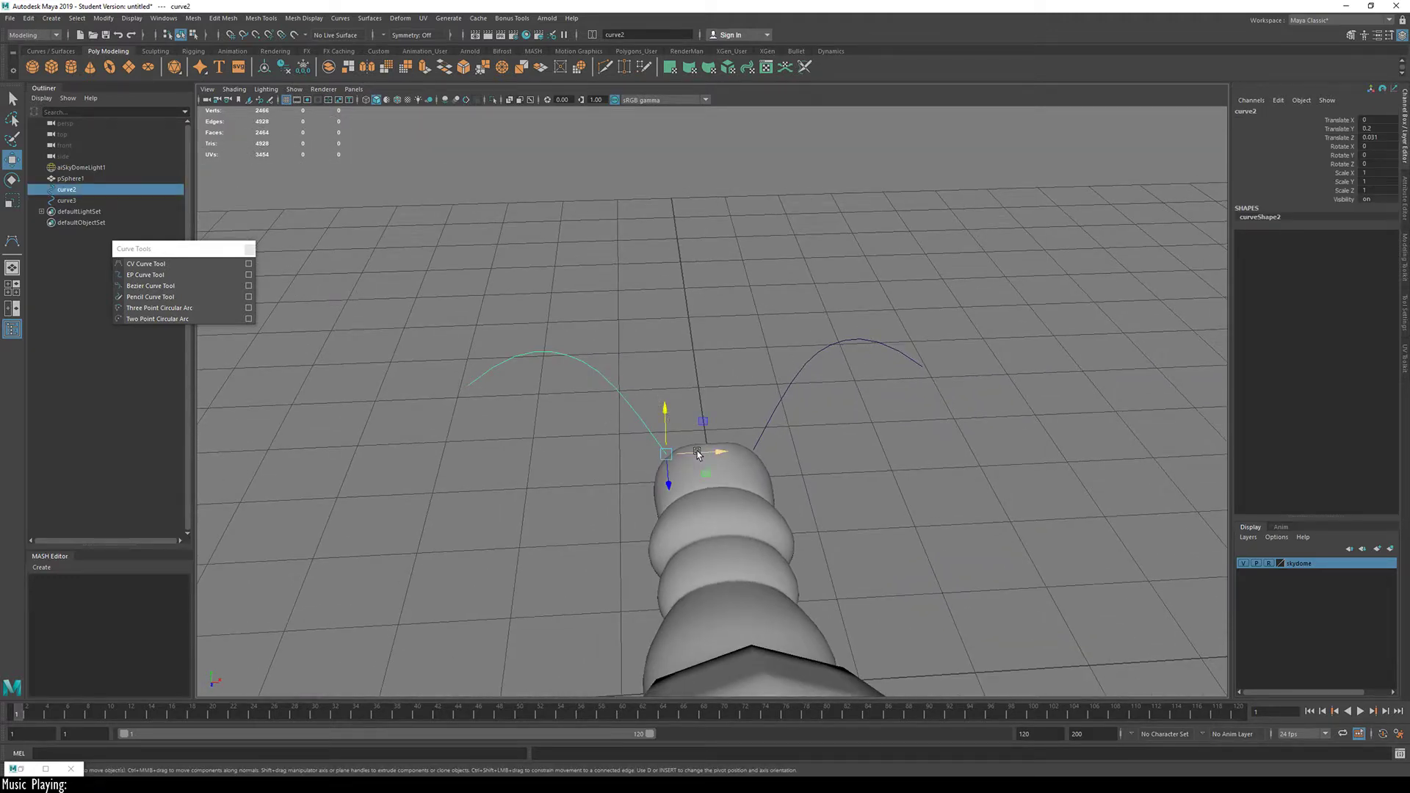
{"action": "key", "text": "ctrl+1"}
{"action": "left_click_drag", "start_coordinate": [557, 460], "coordinate": [548, 412], "text": "alt"}
{"action": "left_click", "coordinate": [689, 465]}
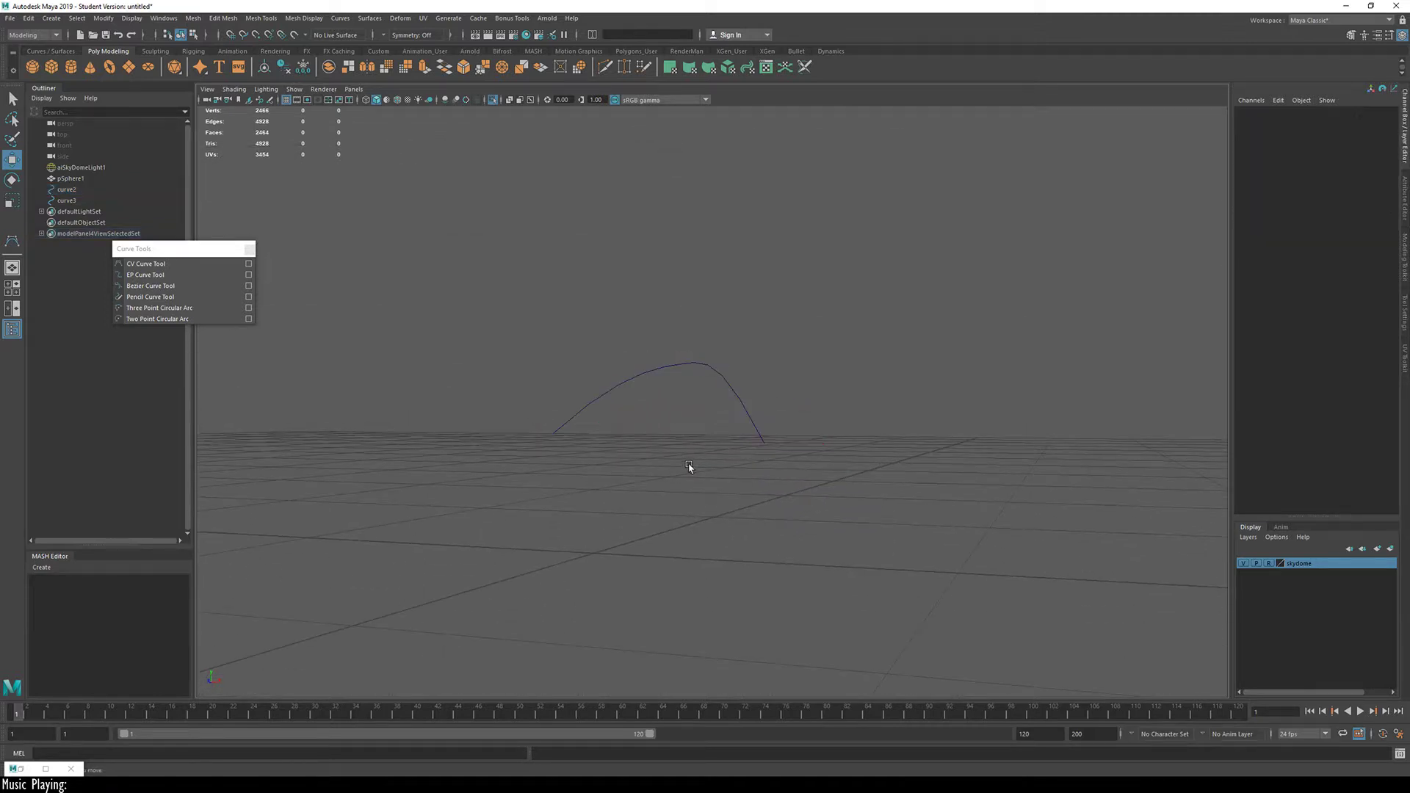
Step: Create a polygon cylinder at the origin with a radius of 0.07 and 6 axis subdivisions
{"action": "left_click", "coordinate": [71, 67]}
{"action": "scroll", "coordinate": [649, 501], "scroll_direction": "down", "scroll_amount": 5}
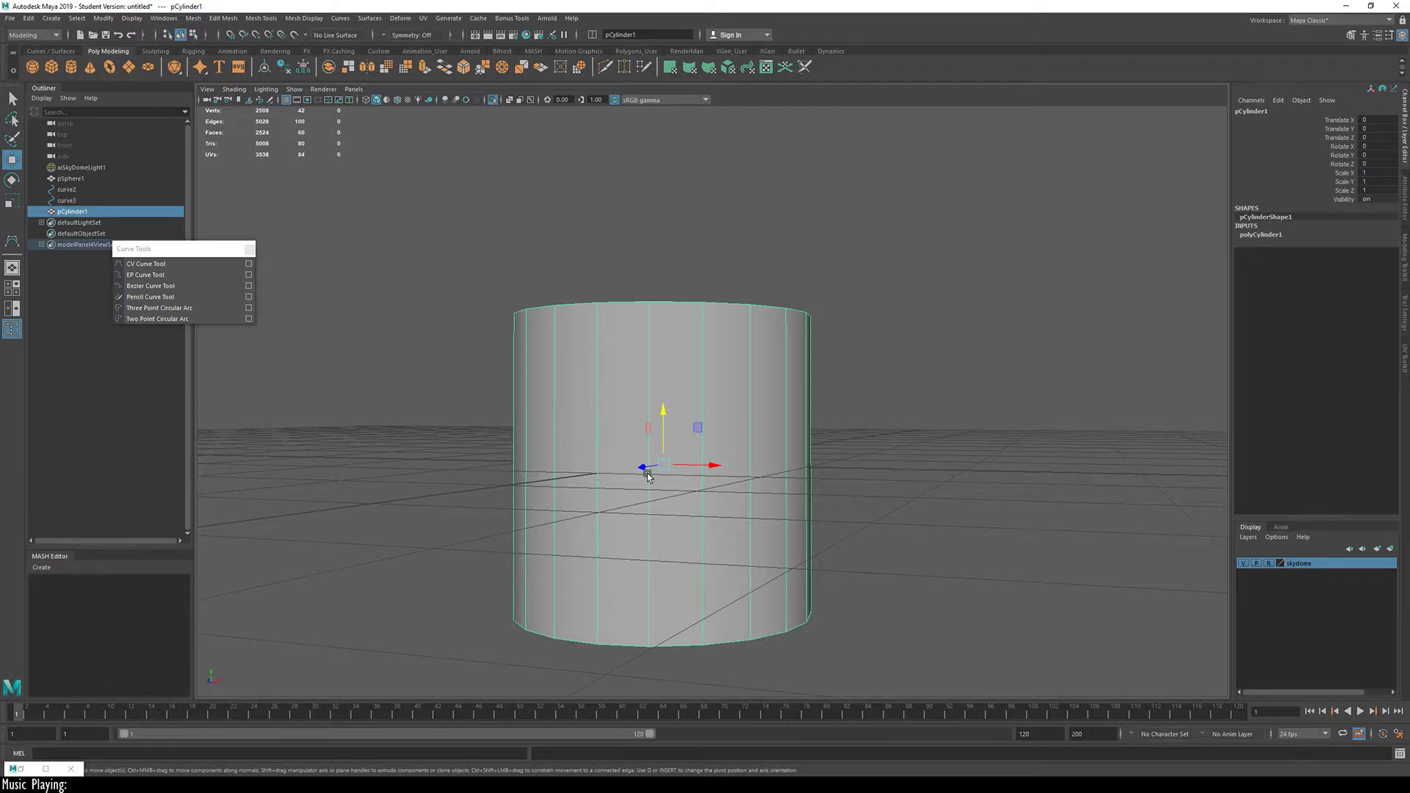
{"action": "key", "text": "t"}
{"action": "left_click_drag", "start_coordinate": [863, 489], "coordinate": [833, 516], "text": "alt"}
{"action": "mouse_move", "coordinate": [999, 433]}
{"action": "left_mouse_down"}
{"action": "mouse_move", "coordinate": [978, 439]}
{"action": "mouse_move", "coordinate": [999, 435]}
{"action": "mouse_move", "coordinate": [979, 416]}
{"action": "left_mouse_up"}
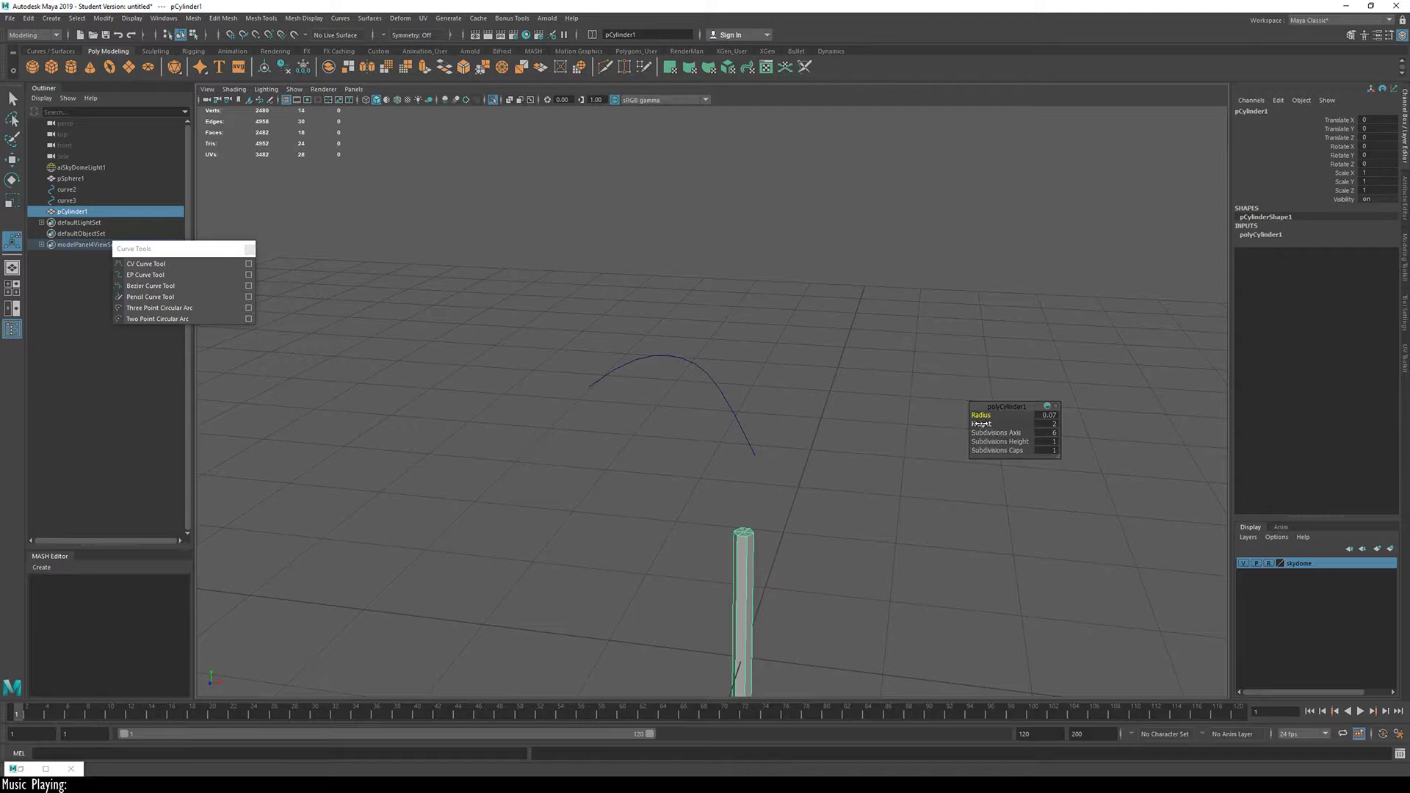
{"action": "left_click_drag", "start_coordinate": [790, 588], "coordinate": [718, 494], "text": "alt"}
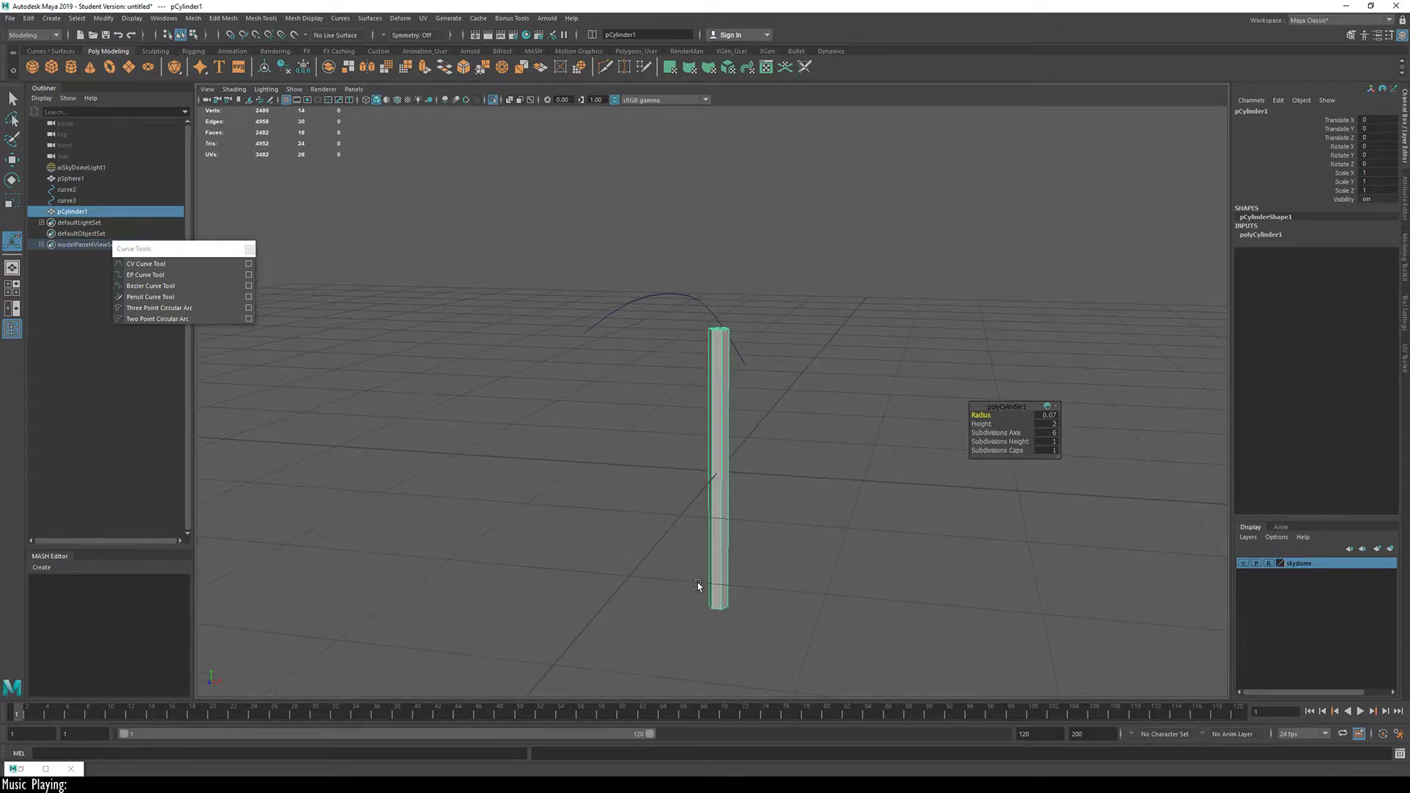
{"action": "left_click", "coordinate": [613, 485]}
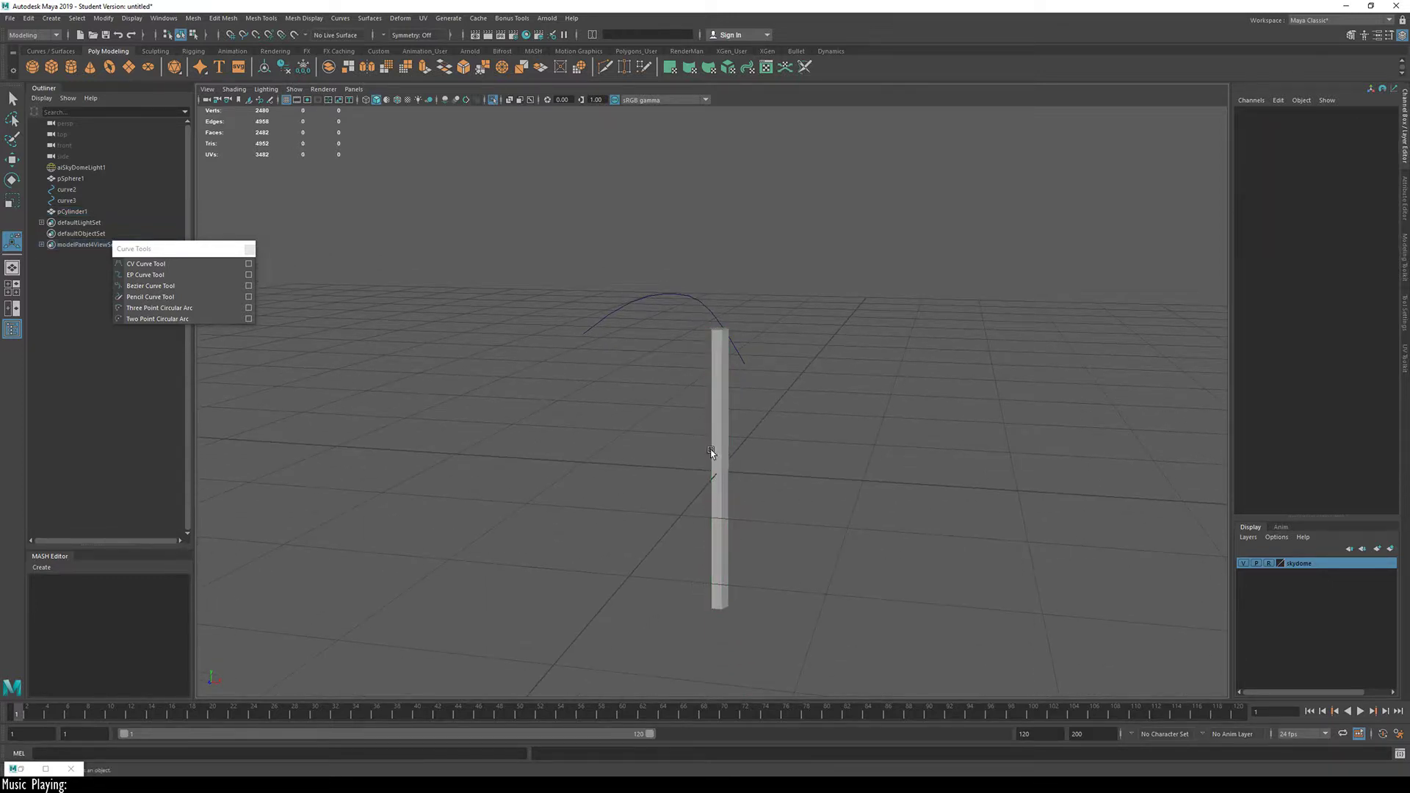
Step: Delete the cylinder's side and bottom faces, keeping only the hexagonal top cap, and return to object selection
{"action": "mouse_move", "coordinate": [721, 446]}
{"action": "right_mouse_down"}
{"action": "mouse_move", "coordinate": [743, 435]}
{"action": "mouse_move", "coordinate": [699, 425]}
{"action": "mouse_move", "coordinate": [722, 473]}
{"action": "right_mouse_up"}
{"action": "left_click_drag", "start_coordinate": [709, 556], "coordinate": [717, 541], "text": "alt"}
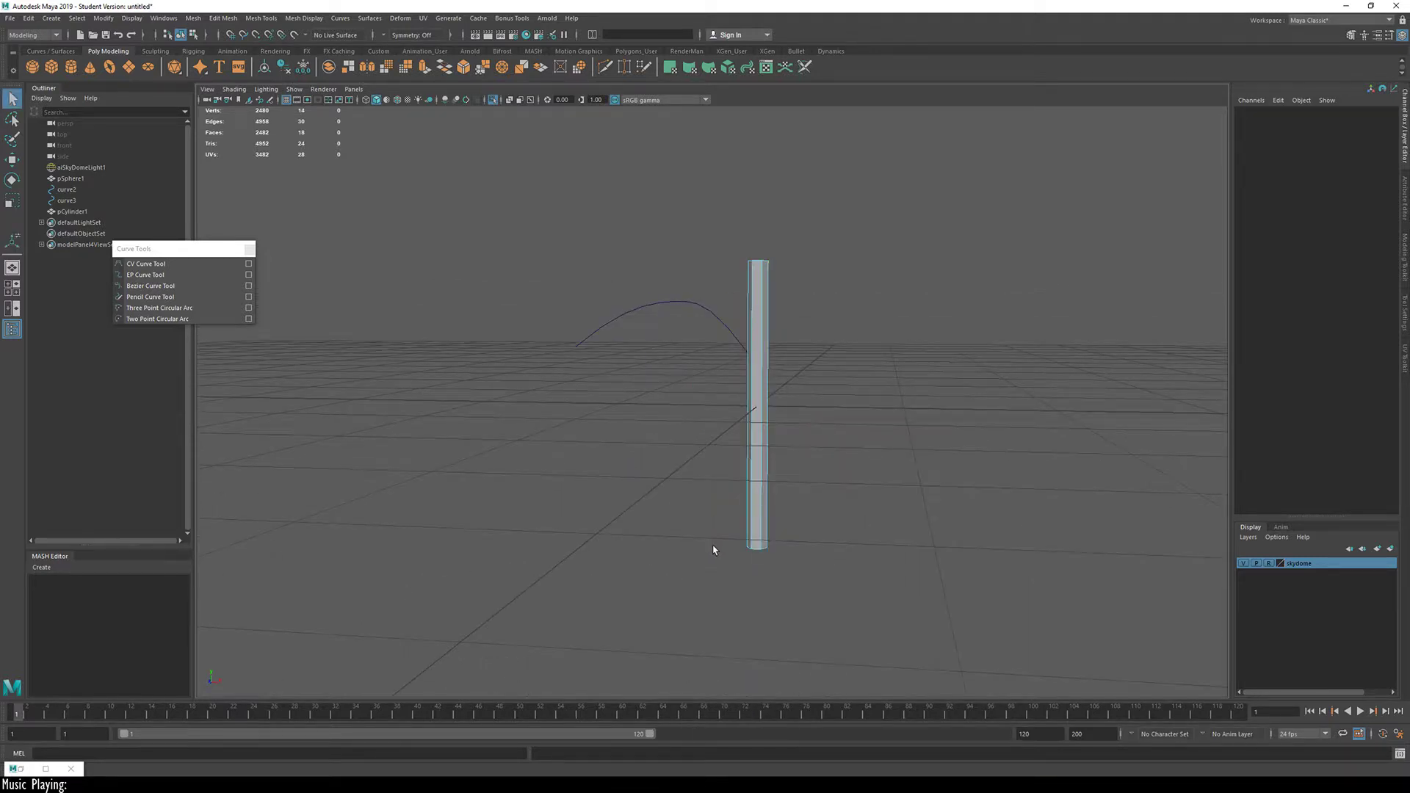
{"action": "middle_click_drag", "start_coordinate": [762, 504], "coordinate": [718, 514], "text": "alt"}
{"action": "left_click_drag", "start_coordinate": [644, 600], "coordinate": [667, 534]}
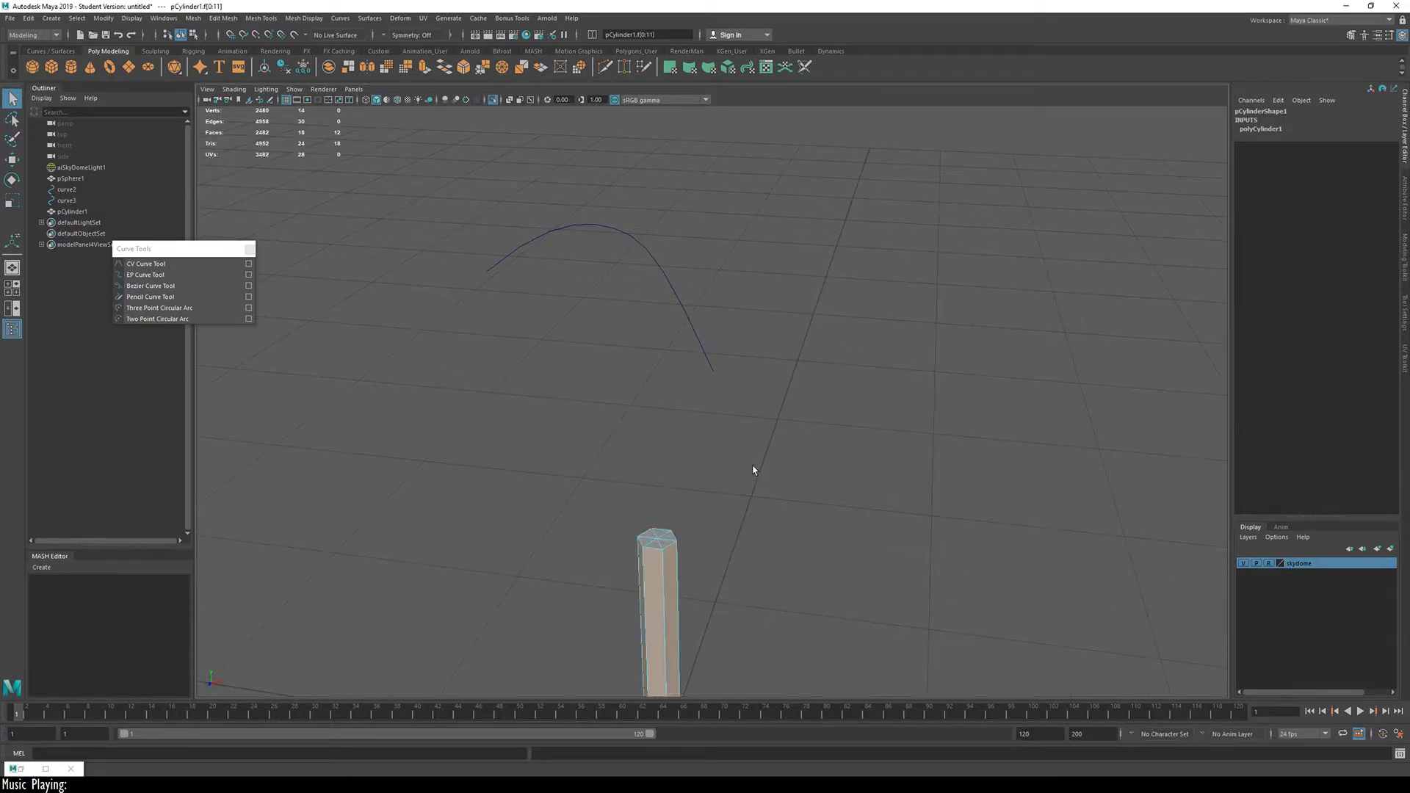
{"action": "key", "text": "Delete"}
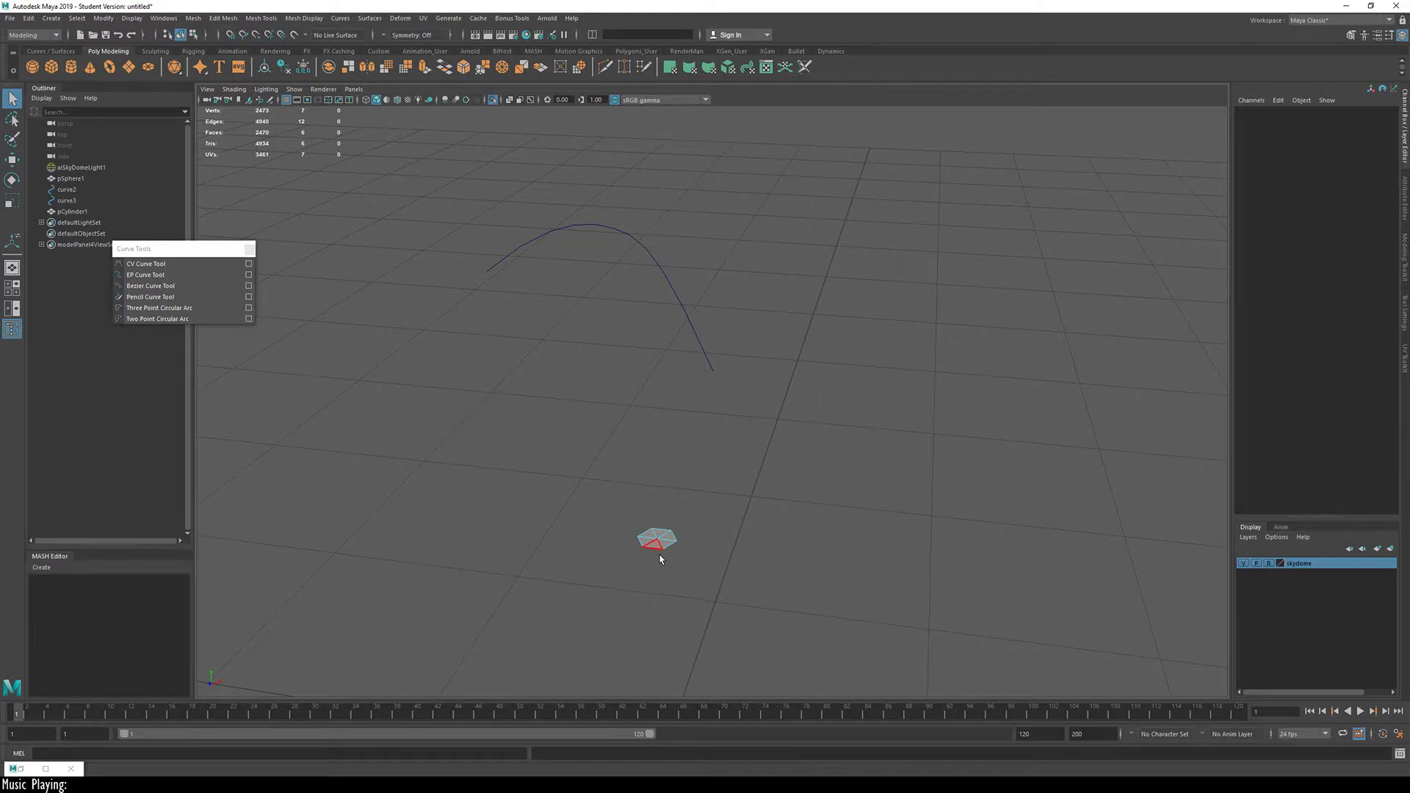
{"action": "key", "text": "F8"}
Step: Freeze the hexagonal cap's transformations and center its pivot
{"action": "key", "text": "space"}
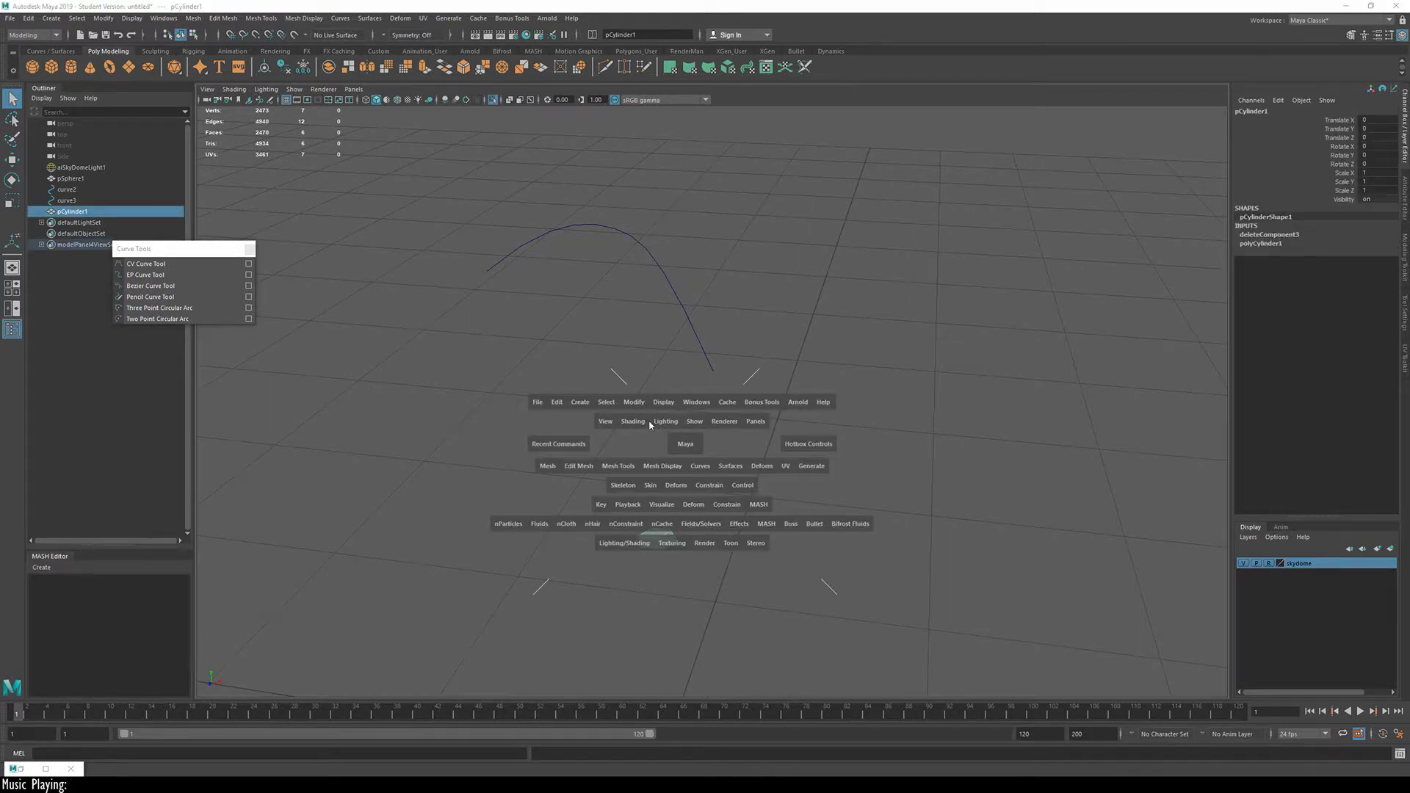
{"action": "left_click", "coordinate": [631, 402]}
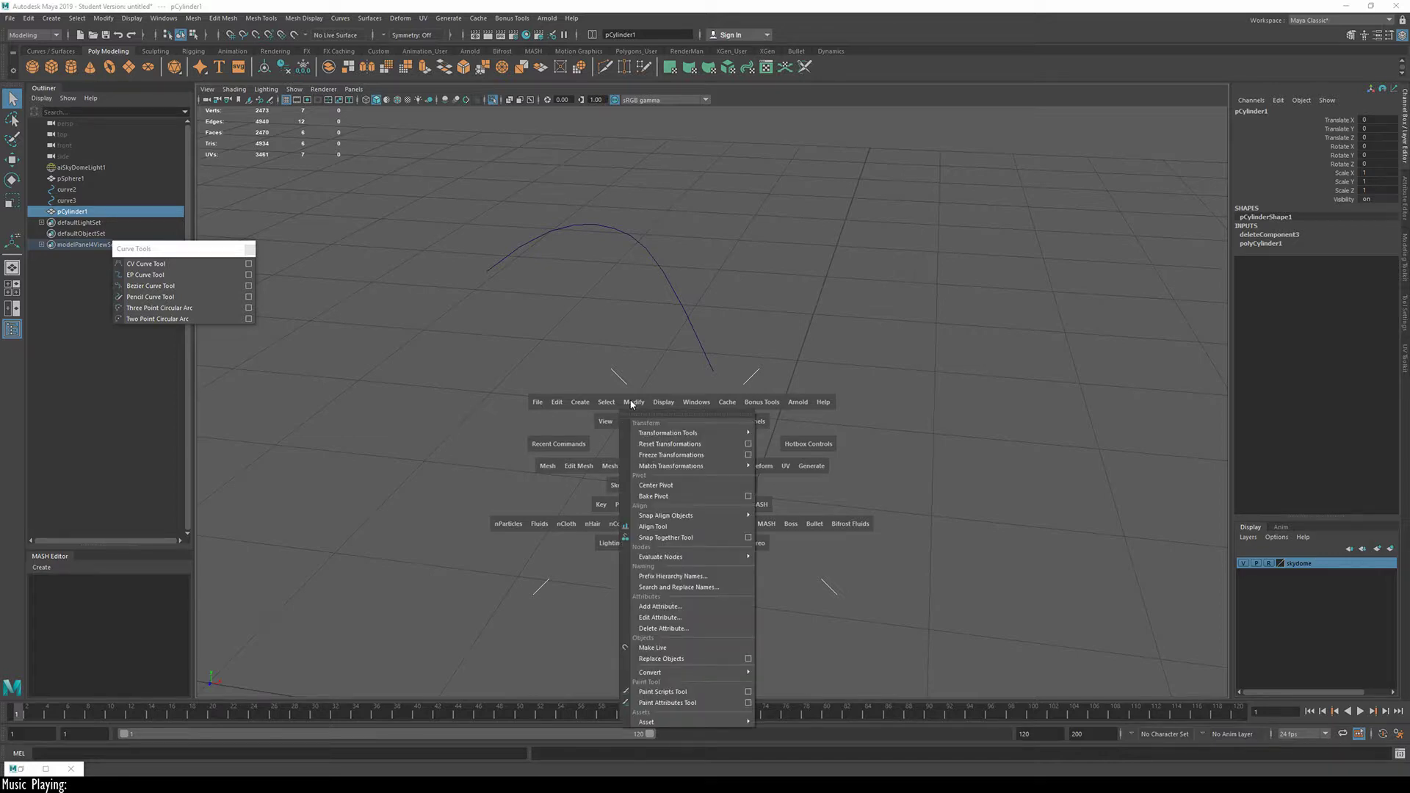
{"action": "left_click", "coordinate": [704, 455]}
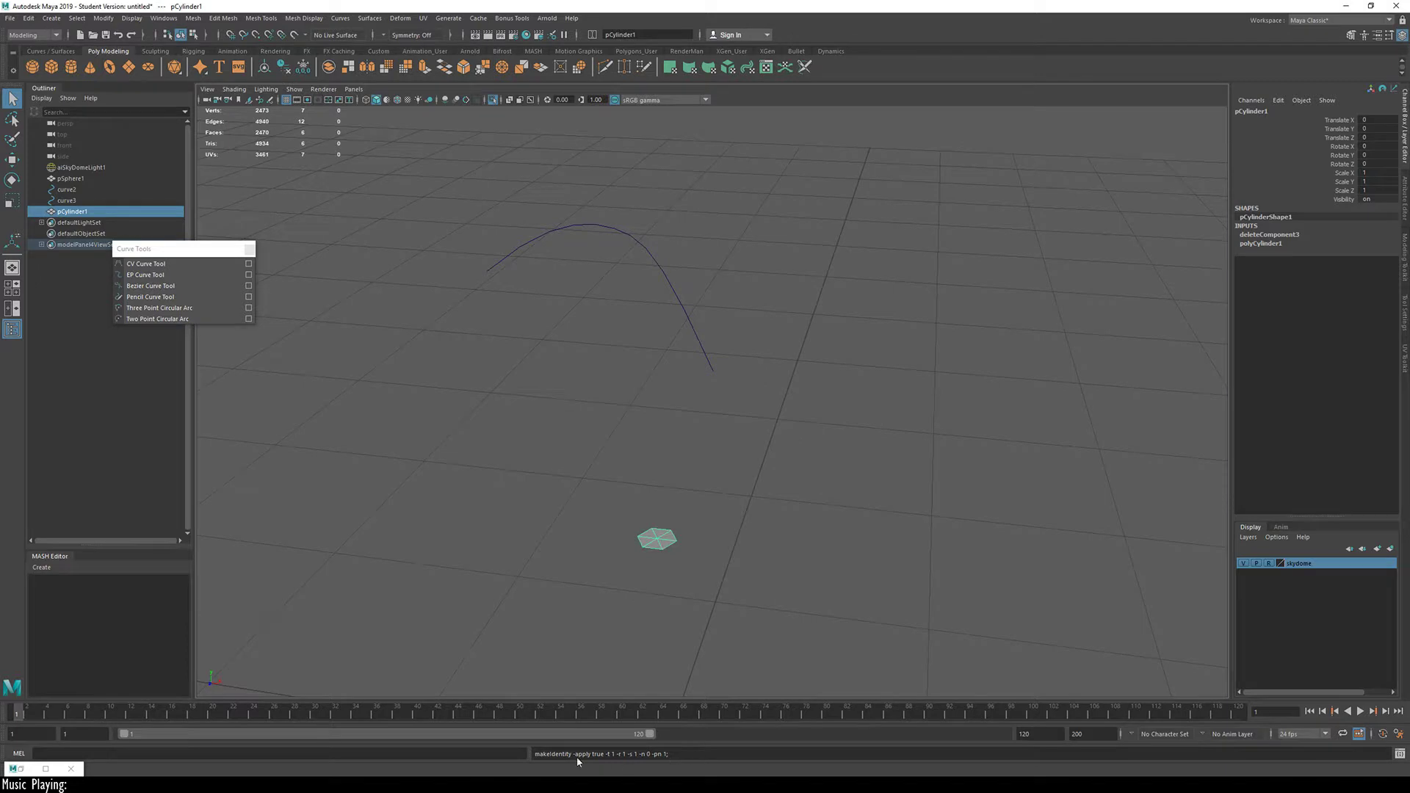
{"action": "key", "text": "space"}
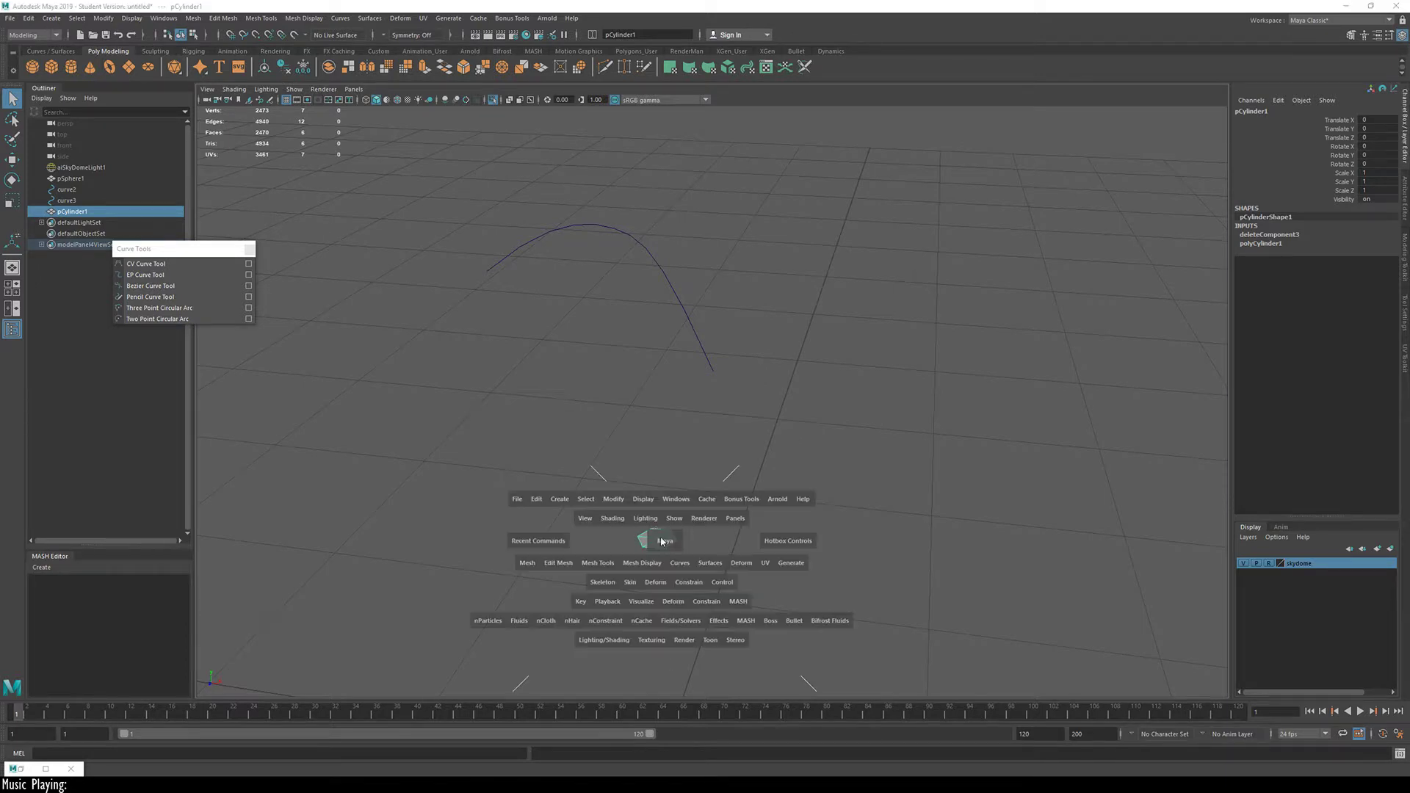
{"action": "left_click", "coordinate": [611, 498]}
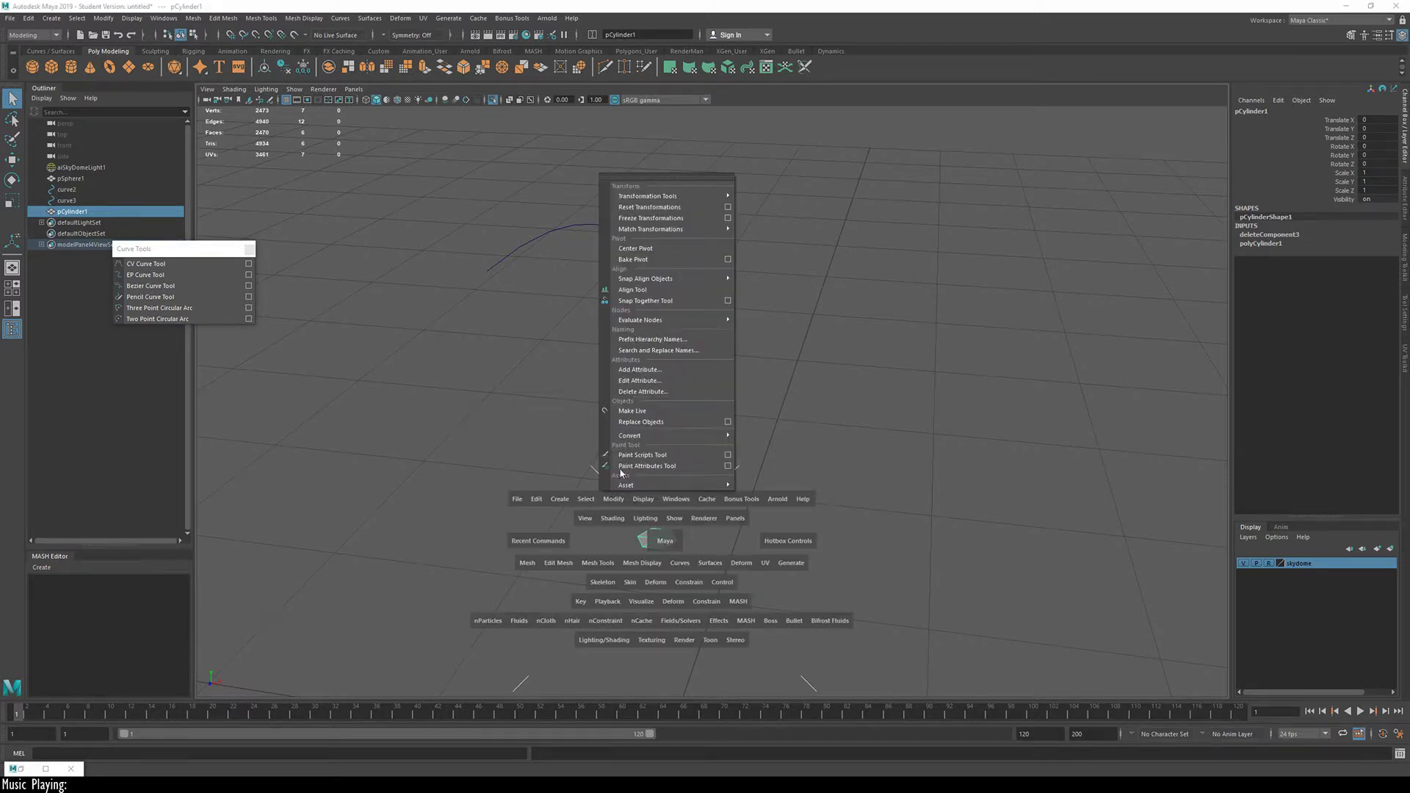
{"action": "left_click", "coordinate": [644, 250]}
Step: Try to snap the hexagonal cap to the base end of the isolated curve, and reselect the cap
{"action": "key", "text": "w"}
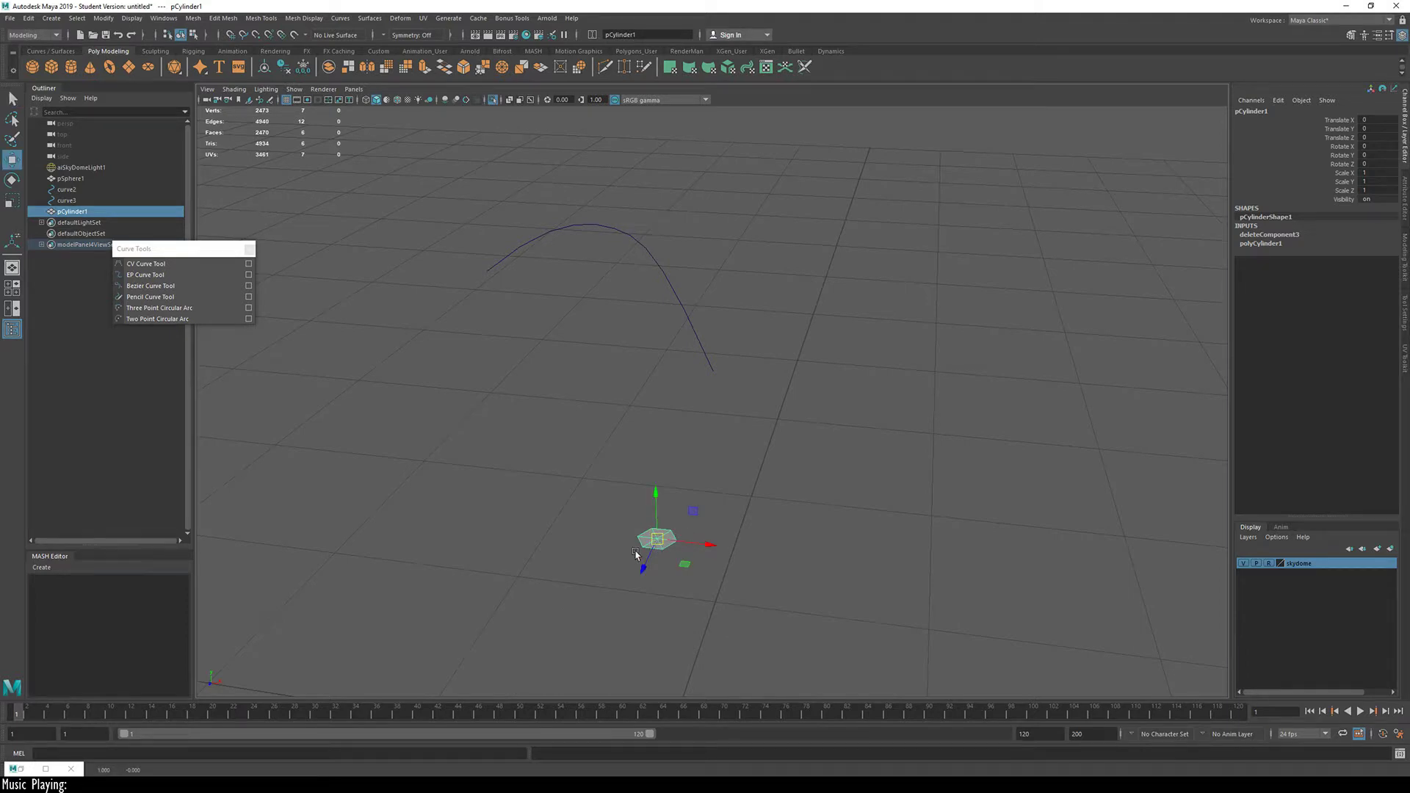
{"action": "left_click_drag", "start_coordinate": [659, 525], "coordinate": [826, 526], "text": "alt"}
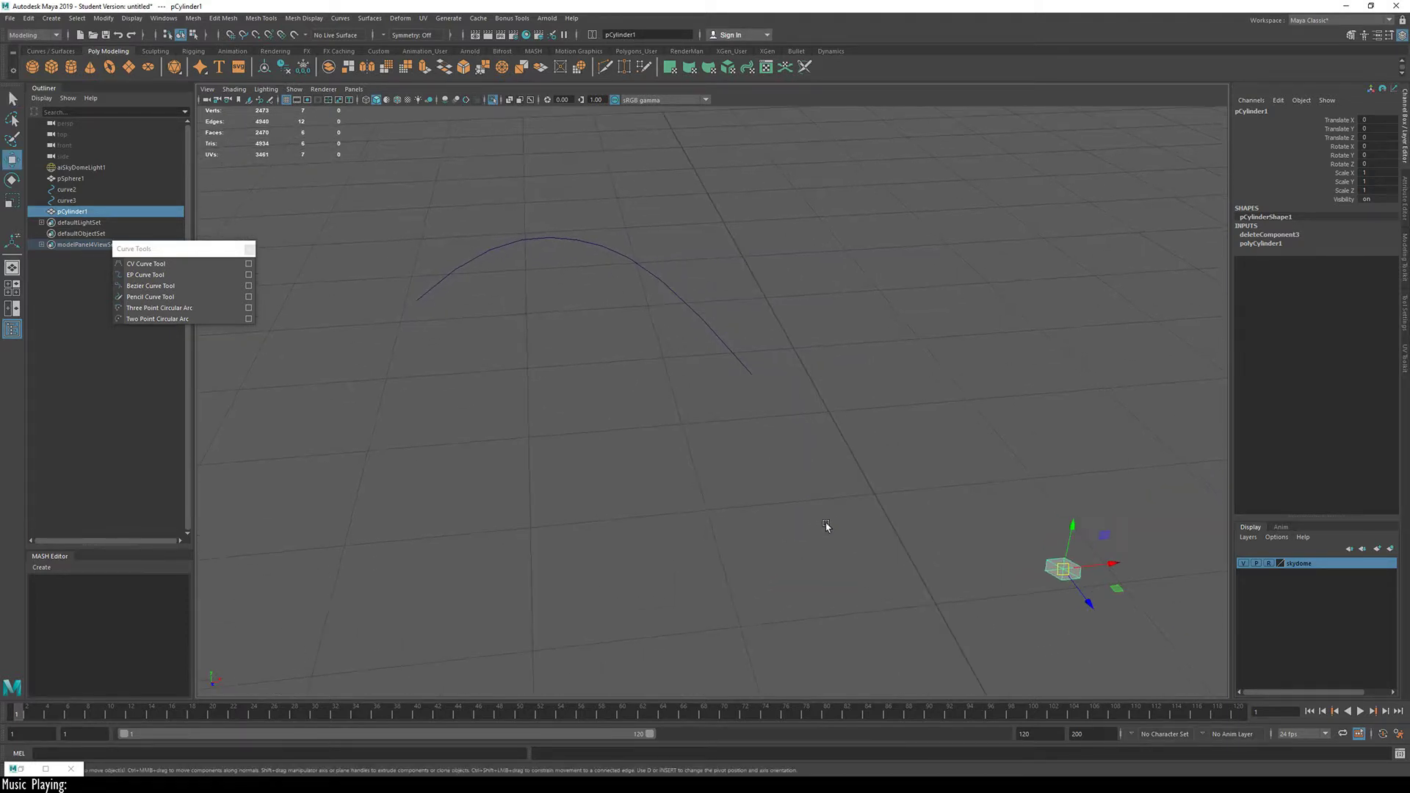
{"action": "key", "text": "v"}
{"action": "middle_click_drag", "start_coordinate": [753, 378], "coordinate": [760, 379]}
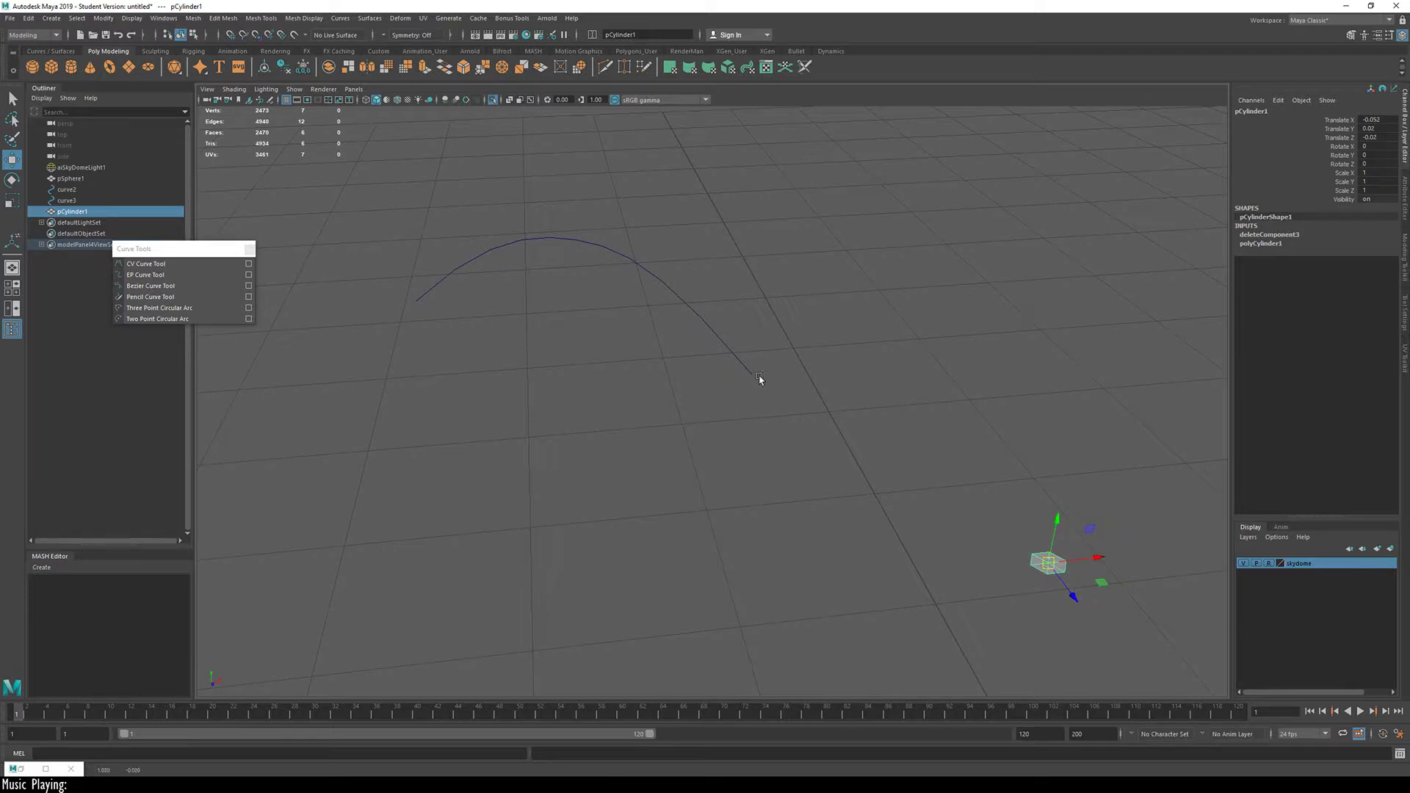
{"action": "left_click", "coordinate": [755, 376]}
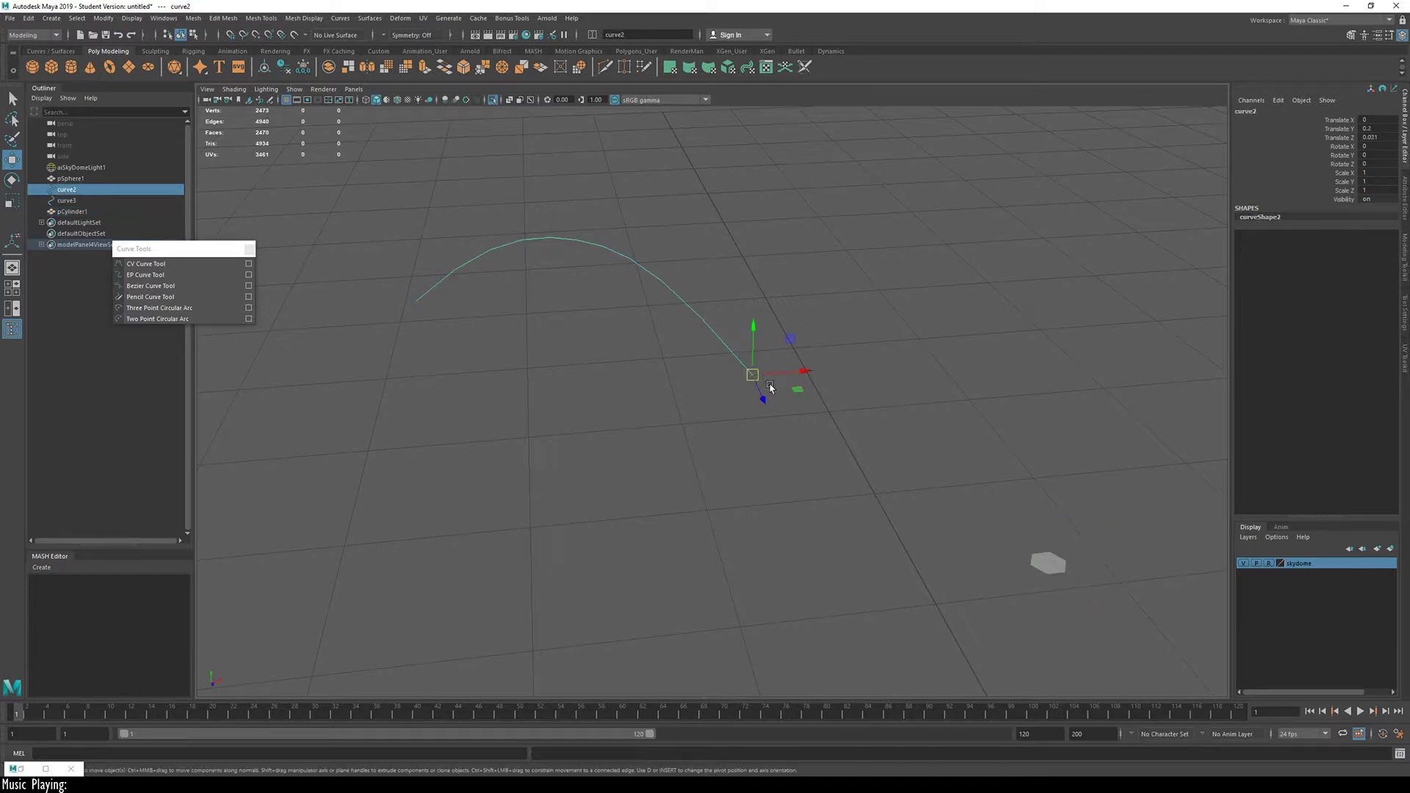
{"action": "left_click", "coordinate": [1051, 567]}
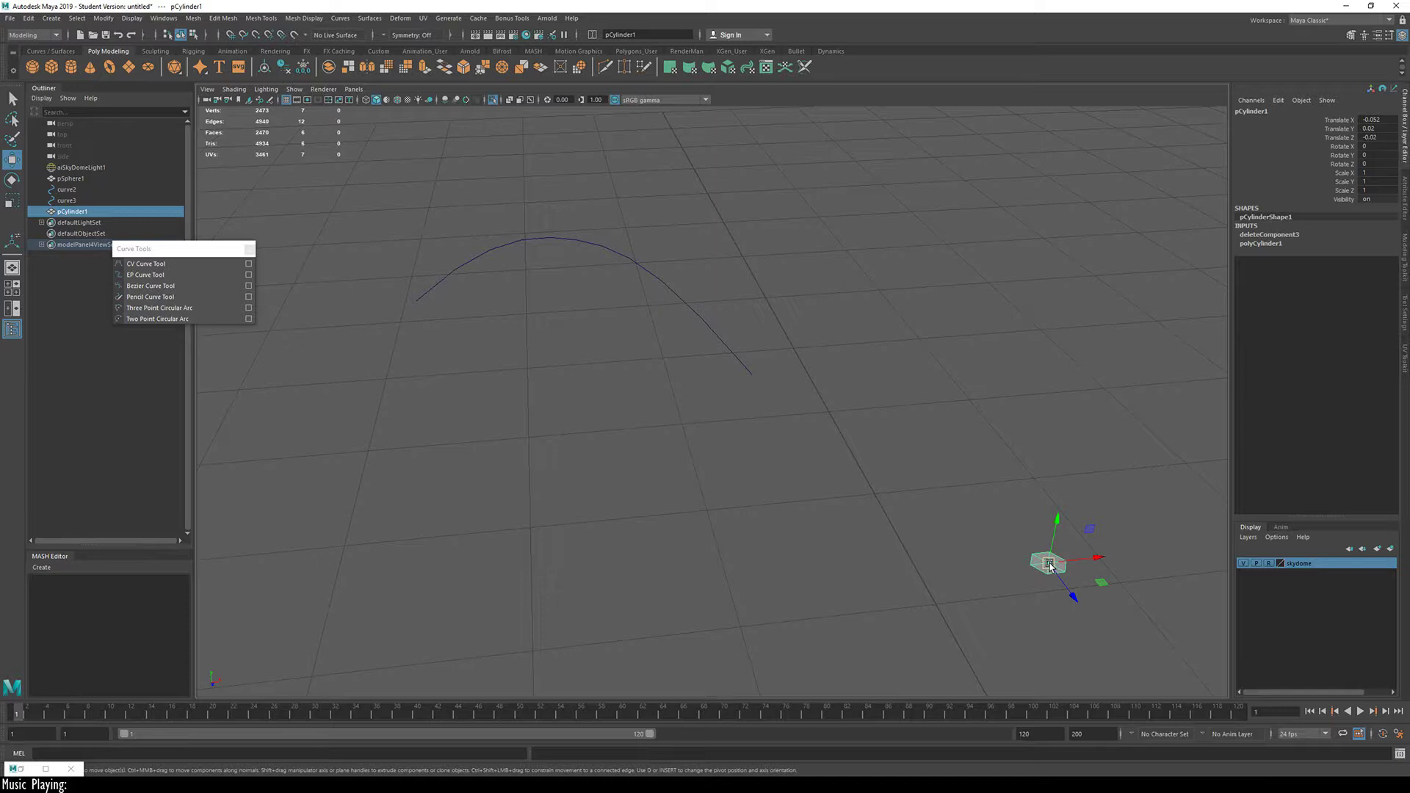
Step: Try again to snap the hexagonal cap onto the isolated curve's end from a new viewpoint, leaving the cap selected
{"action": "left_click_drag", "start_coordinate": [1050, 566], "coordinate": [676, 491]}
{"action": "key", "text": "v"}
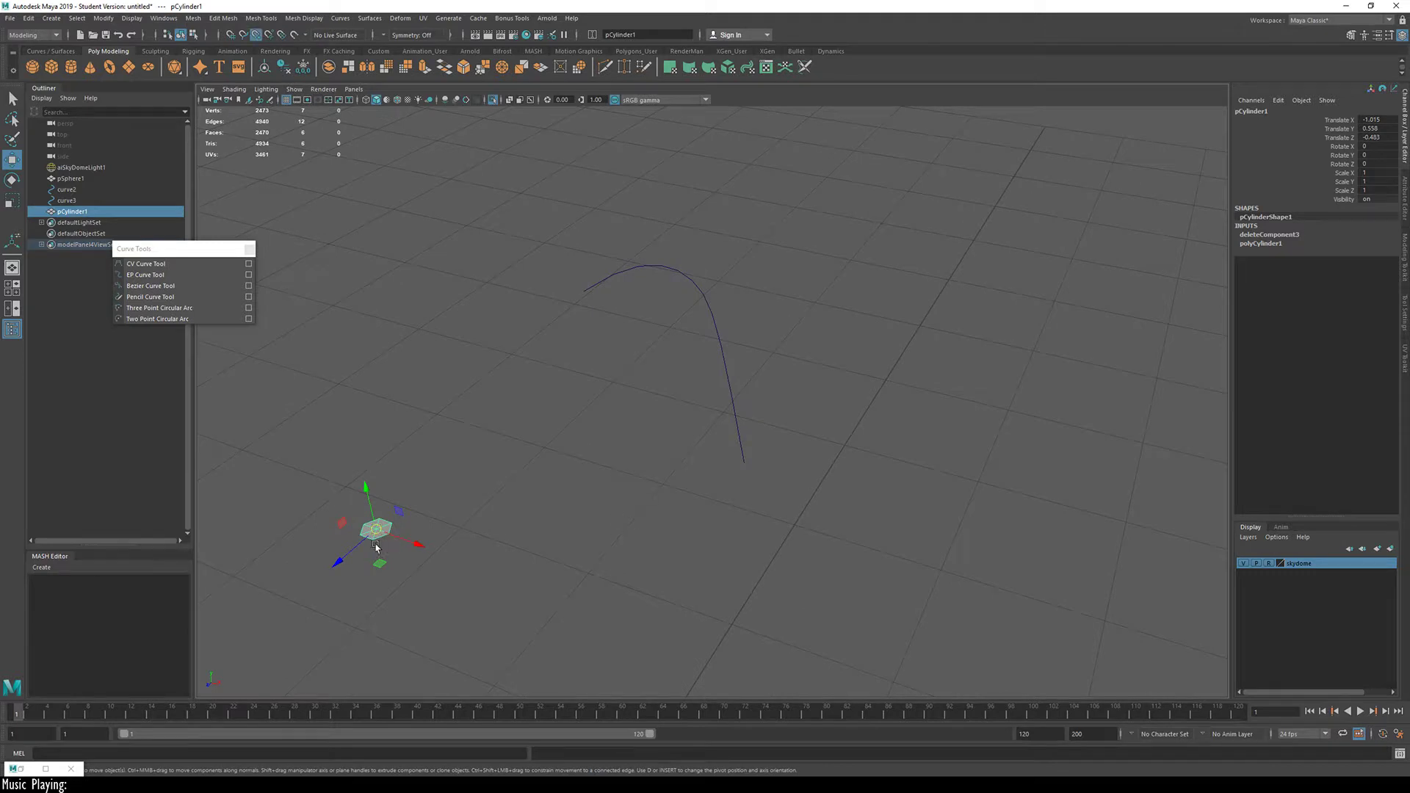
{"action": "left_click_drag", "start_coordinate": [371, 539], "coordinate": [748, 463]}
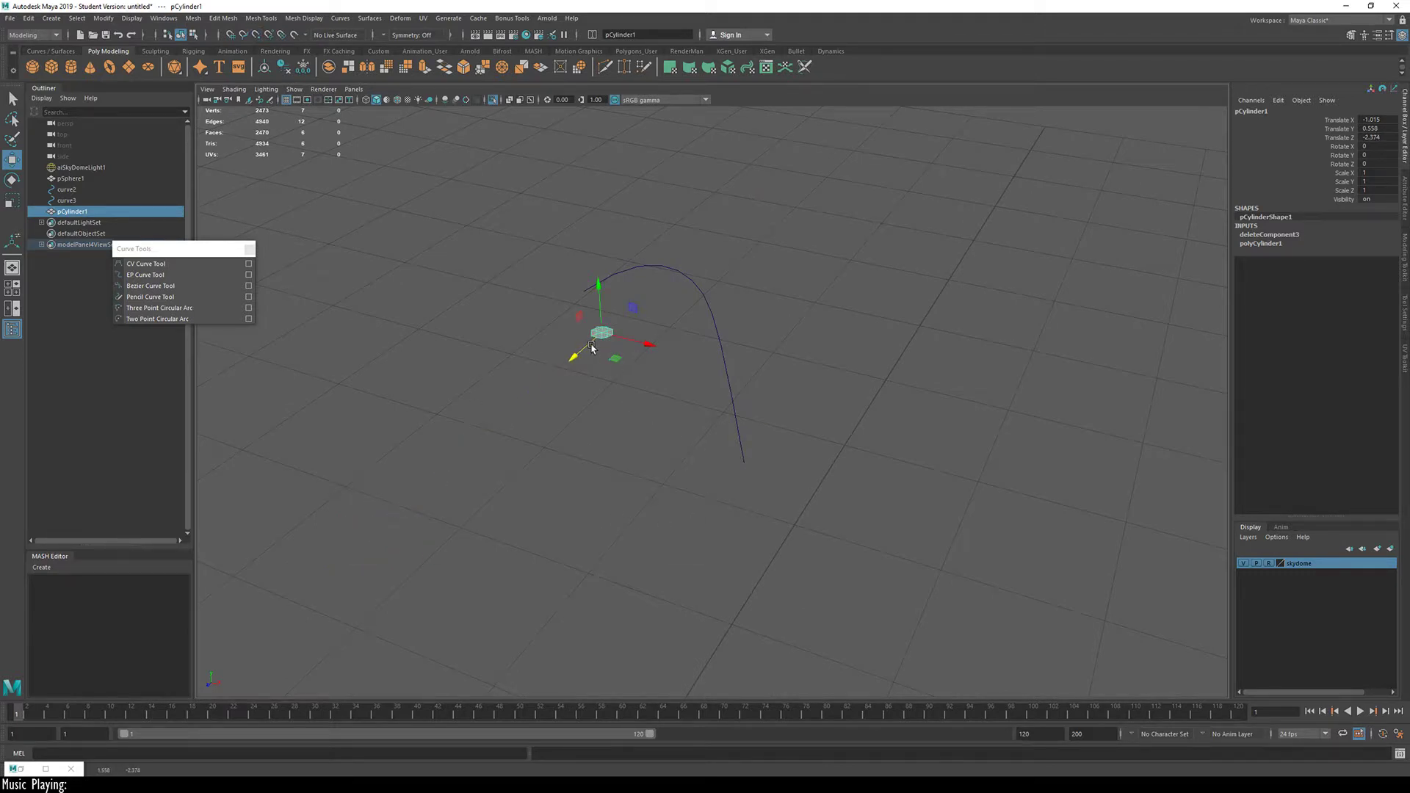
{"action": "key", "text": "v"}
{"action": "left_click_drag", "start_coordinate": [580, 356], "coordinate": [743, 466]}
{"action": "left_click", "coordinate": [745, 450]}
{"action": "left_click", "coordinate": [740, 451]}
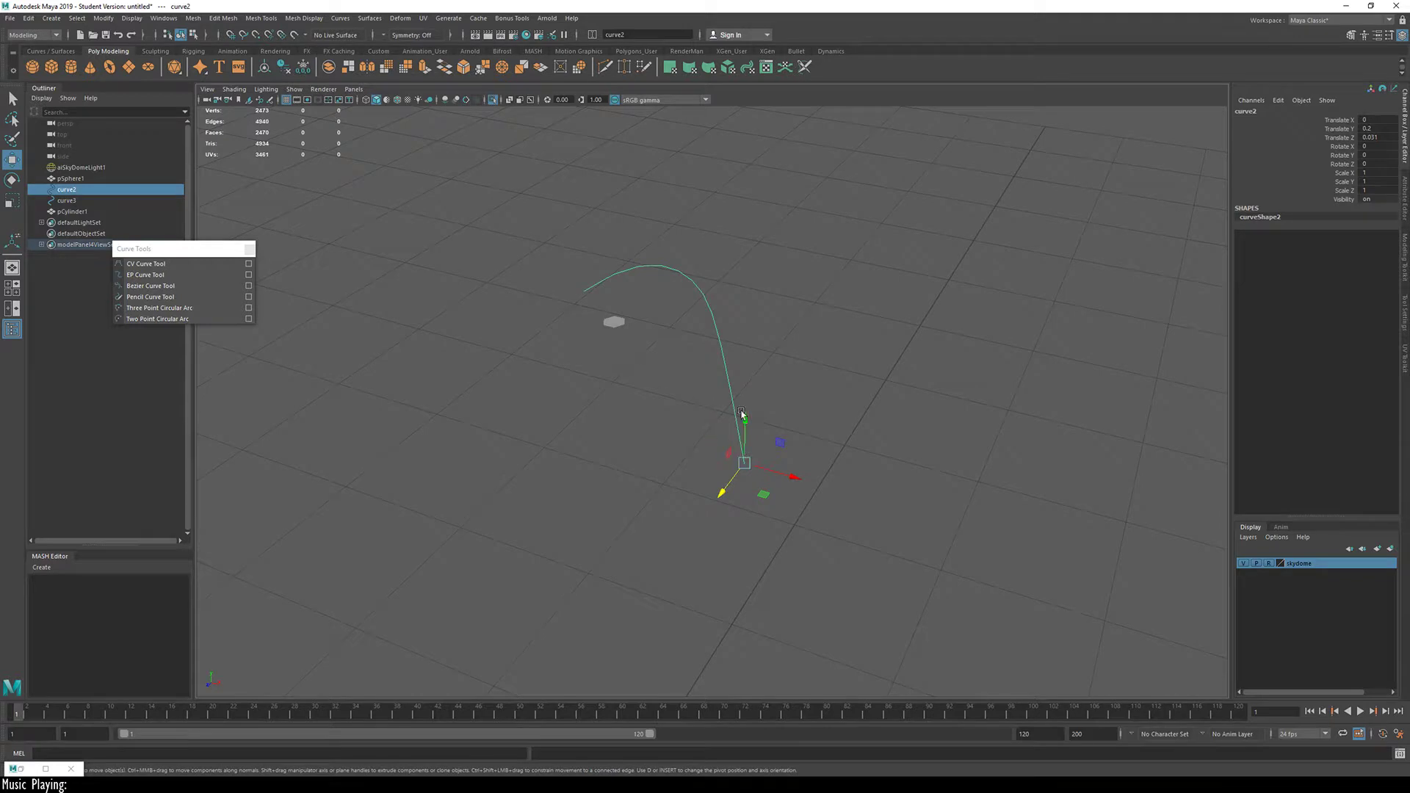
{"action": "left_click", "coordinate": [744, 439]}
{"action": "left_click", "coordinate": [615, 323]}
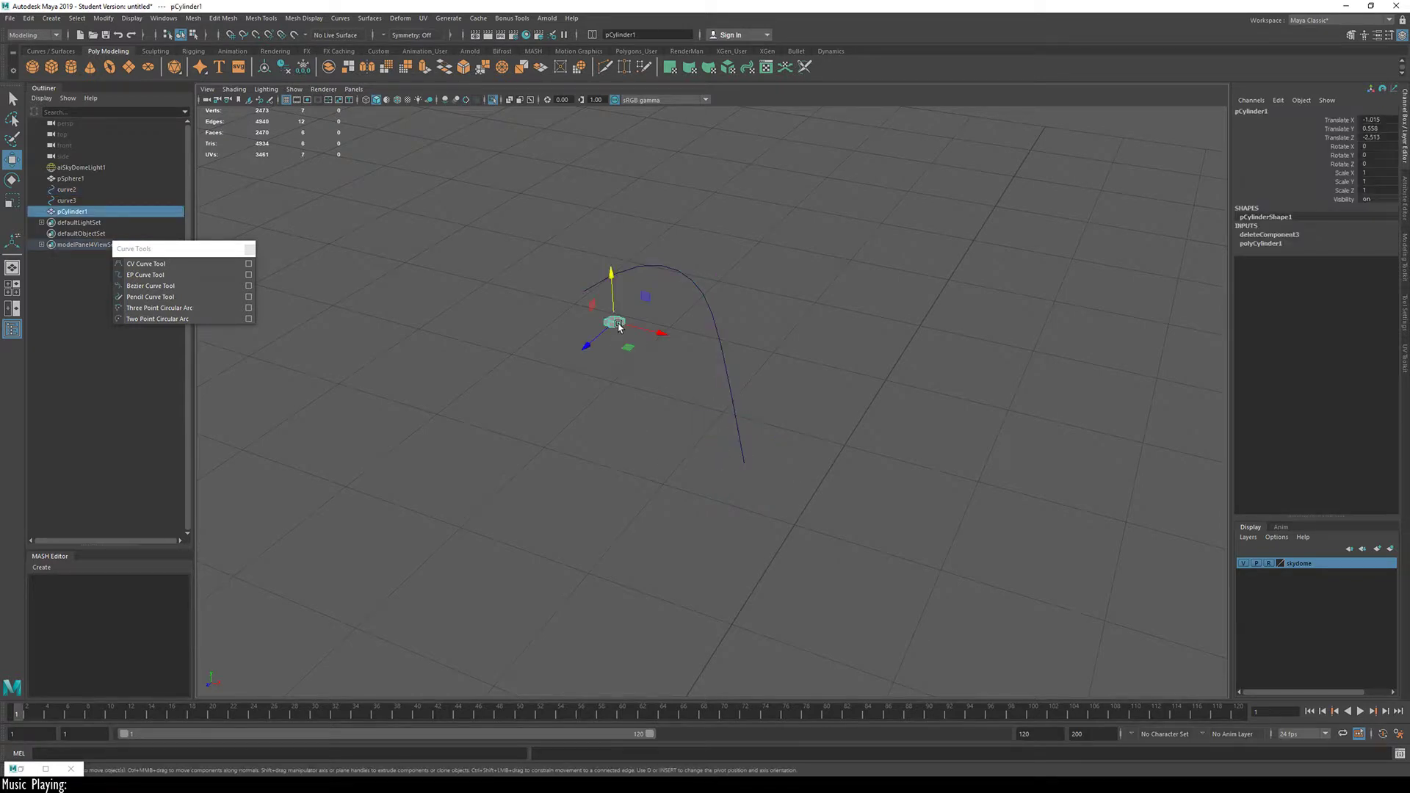
Step: Move the hexagonal cap vertically and along Z until it lines up with the curve's base end
{"action": "mouse_move", "coordinate": [583, 346]}
{"action": "left_mouse_down"}
{"action": "mouse_move", "coordinate": [756, 447]}
{"action": "mouse_move", "coordinate": [744, 469]}
{"action": "mouse_move", "coordinate": [545, 443]}
{"action": "mouse_move", "coordinate": [579, 393]}
{"action": "mouse_move", "coordinate": [586, 340]}
{"action": "mouse_move", "coordinate": [515, 193]}
{"action": "mouse_move", "coordinate": [572, 336]}
{"action": "left_mouse_up"}
{"action": "key", "text": "super"}
{"action": "left_click", "coordinate": [519, 158]}
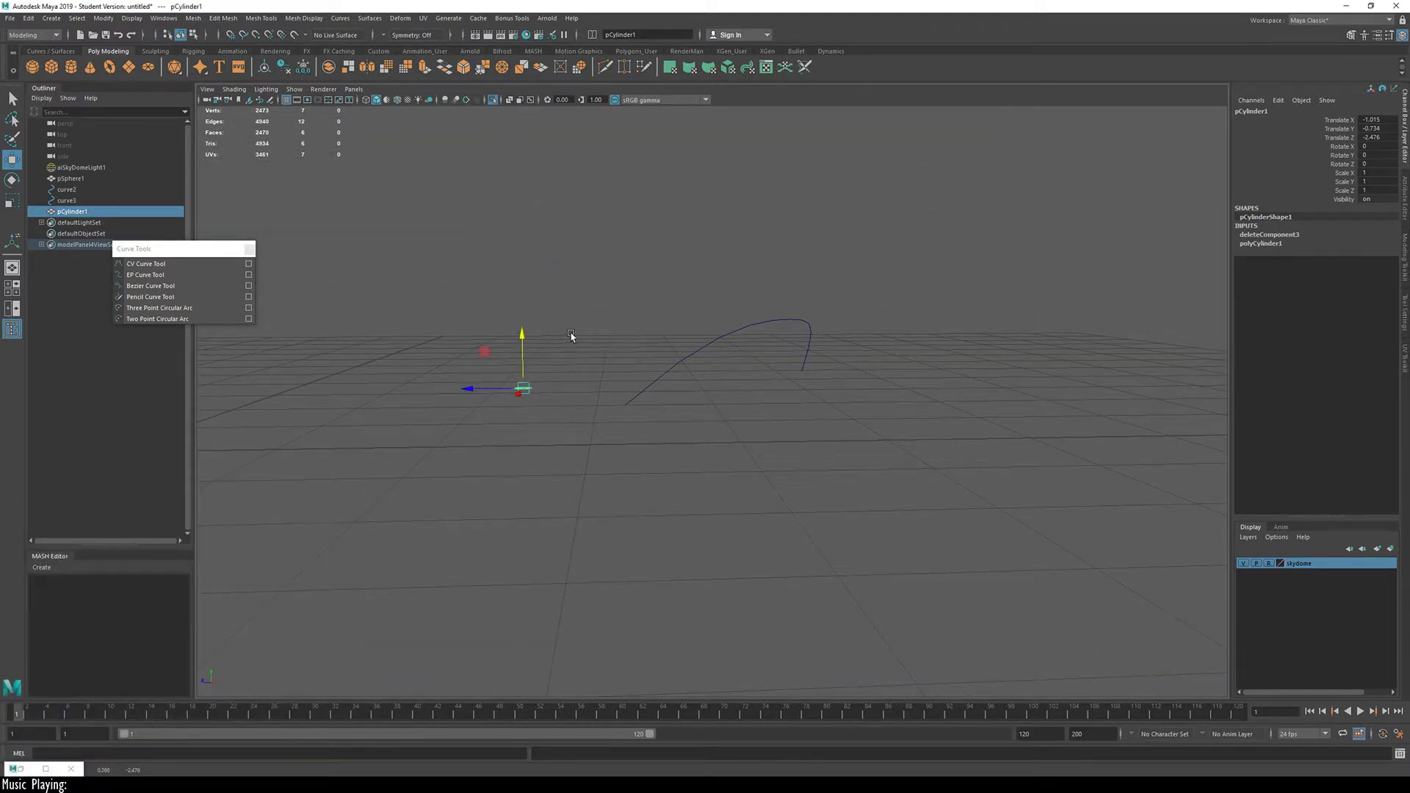
{"action": "left_click_drag", "start_coordinate": [476, 379], "coordinate": [566, 406]}
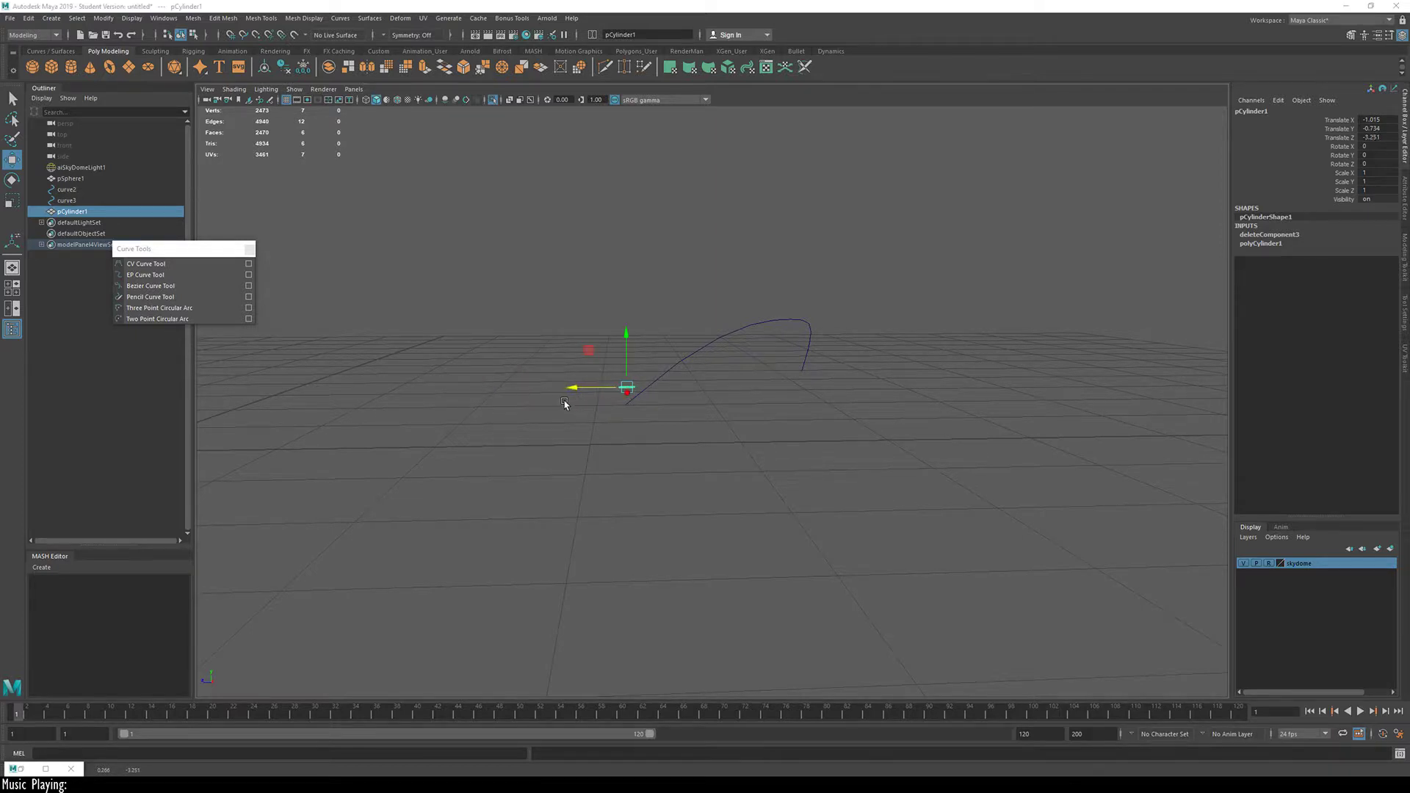
{"action": "key", "text": "f"}
{"action": "left_click_drag", "start_coordinate": [720, 433], "coordinate": [637, 459], "text": "alt"}
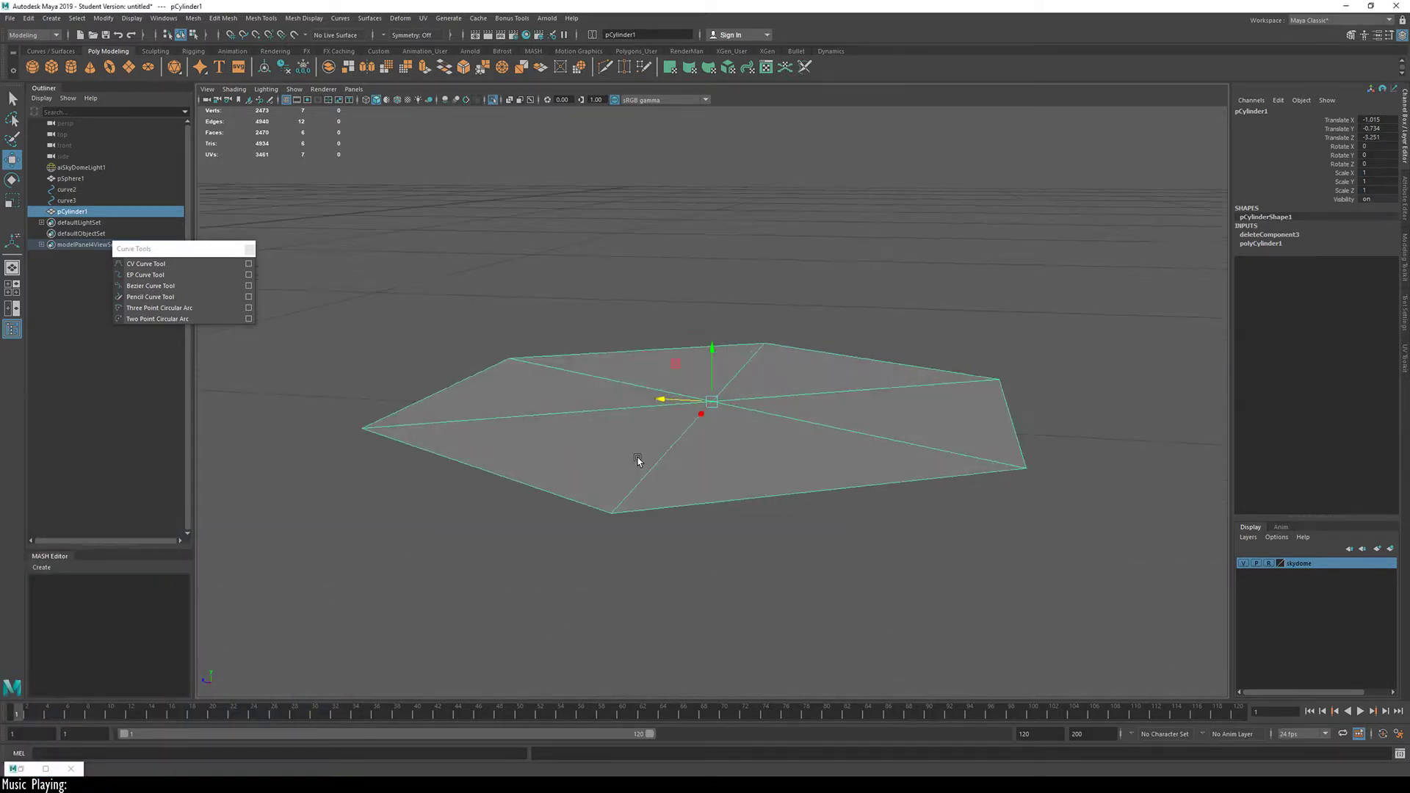
{"action": "right_click_drag", "start_coordinate": [638, 459], "coordinate": [383, 513], "text": "alt"}
Step: Shift the cap along X and adjust its height so its center sits at the curve's base end
{"action": "left_click_drag", "start_coordinate": [840, 468], "coordinate": [910, 498], "text": "alt"}
{"action": "left_click_drag", "start_coordinate": [759, 410], "coordinate": [699, 373]}
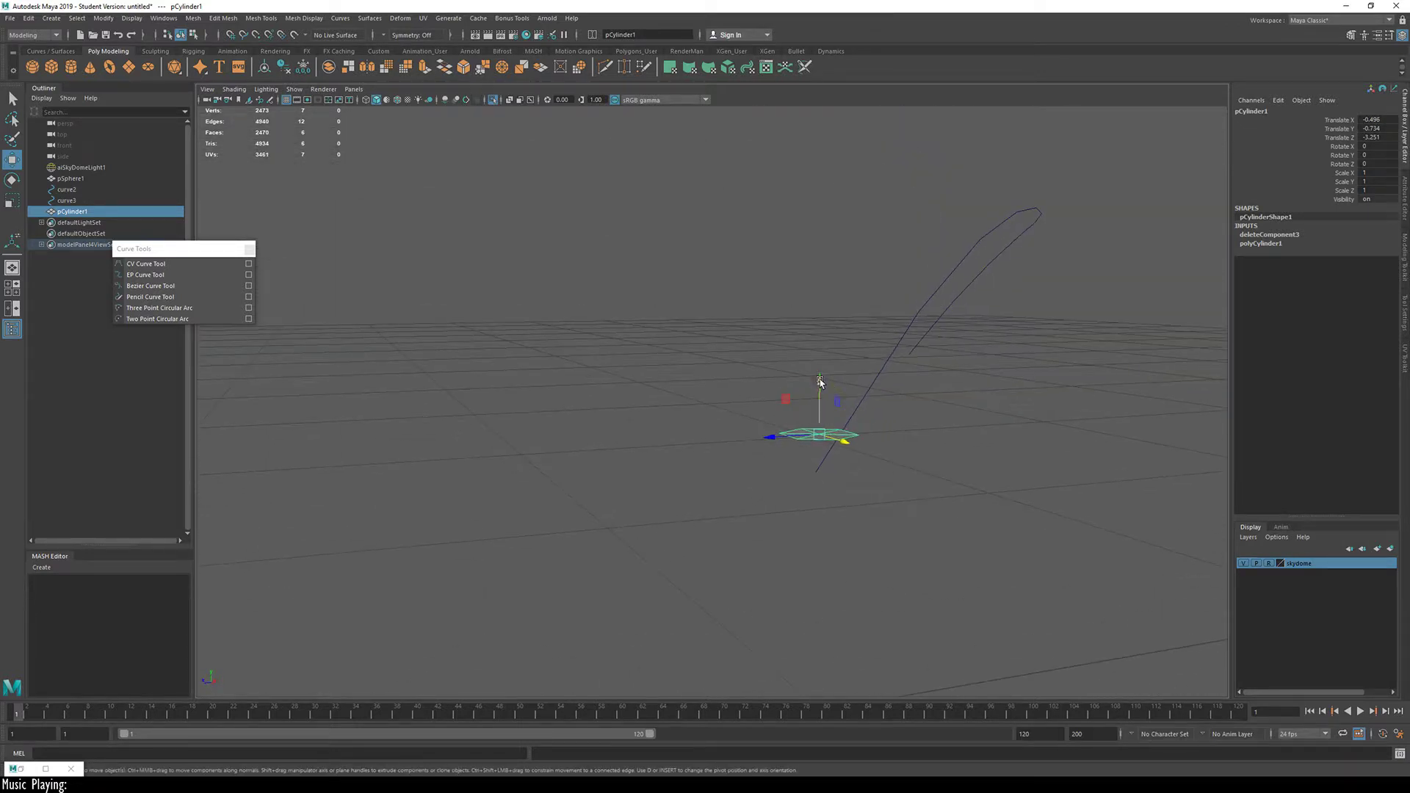
{"action": "left_click_drag", "start_coordinate": [820, 379], "coordinate": [661, 532]}
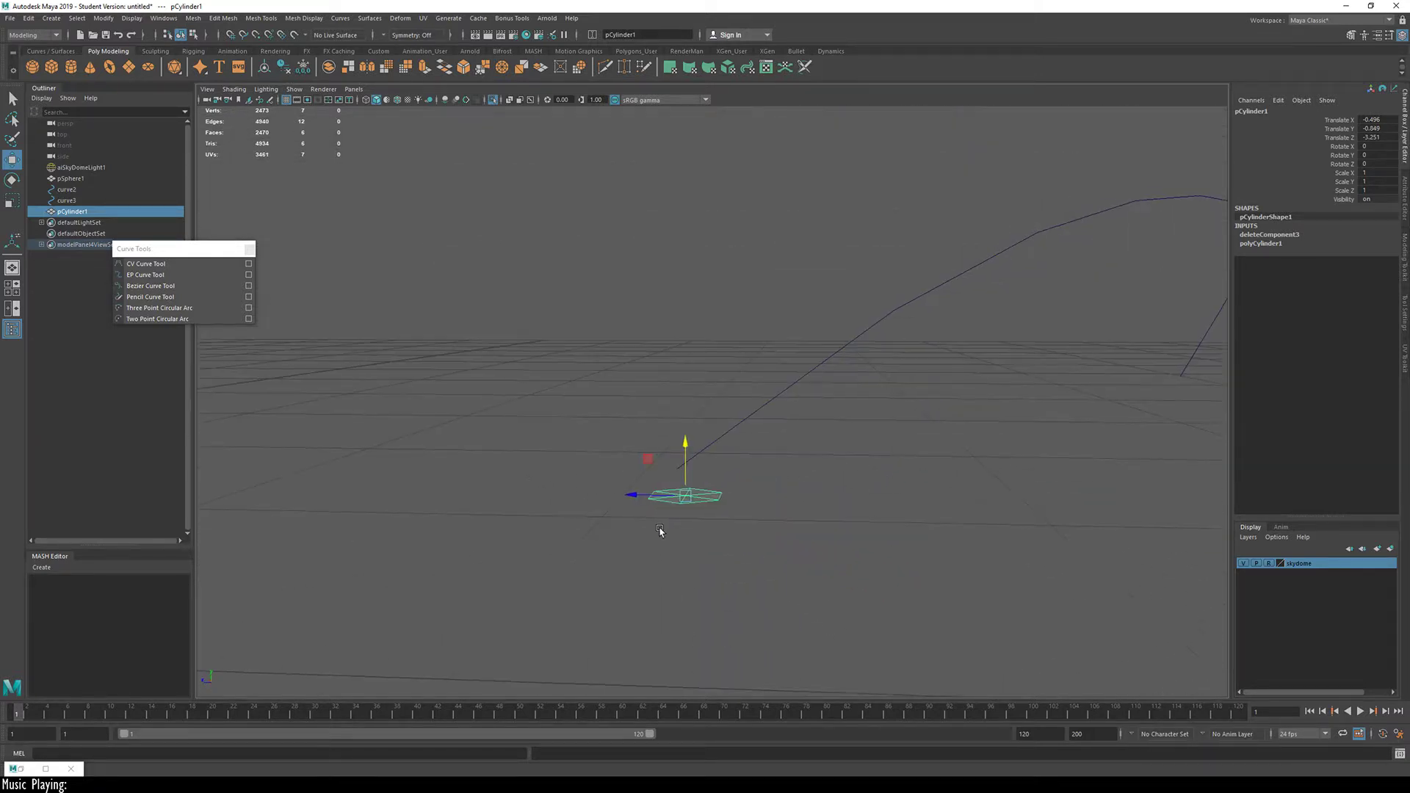
{"action": "key", "text": "v"}
{"action": "left_click_drag", "start_coordinate": [692, 458], "coordinate": [689, 428]}
{"action": "left_click_drag", "start_coordinate": [661, 491], "coordinate": [708, 522], "text": "alt"}
Step: Rotate the hexagonal cap to -45 in X and 30 in Y so it faces along the curve
{"action": "key", "text": "e"}
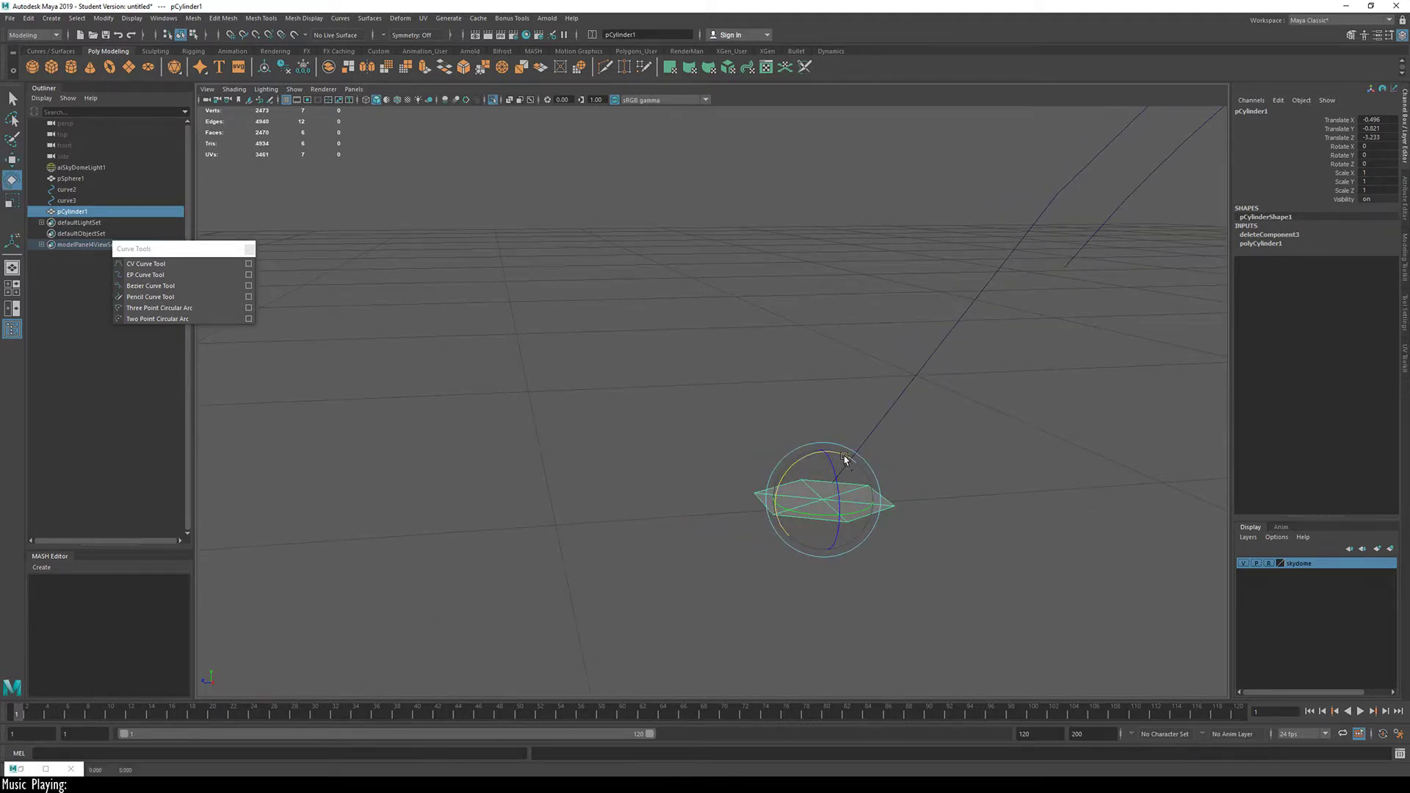
{"action": "left_click_drag", "start_coordinate": [845, 459], "coordinate": [760, 474]}
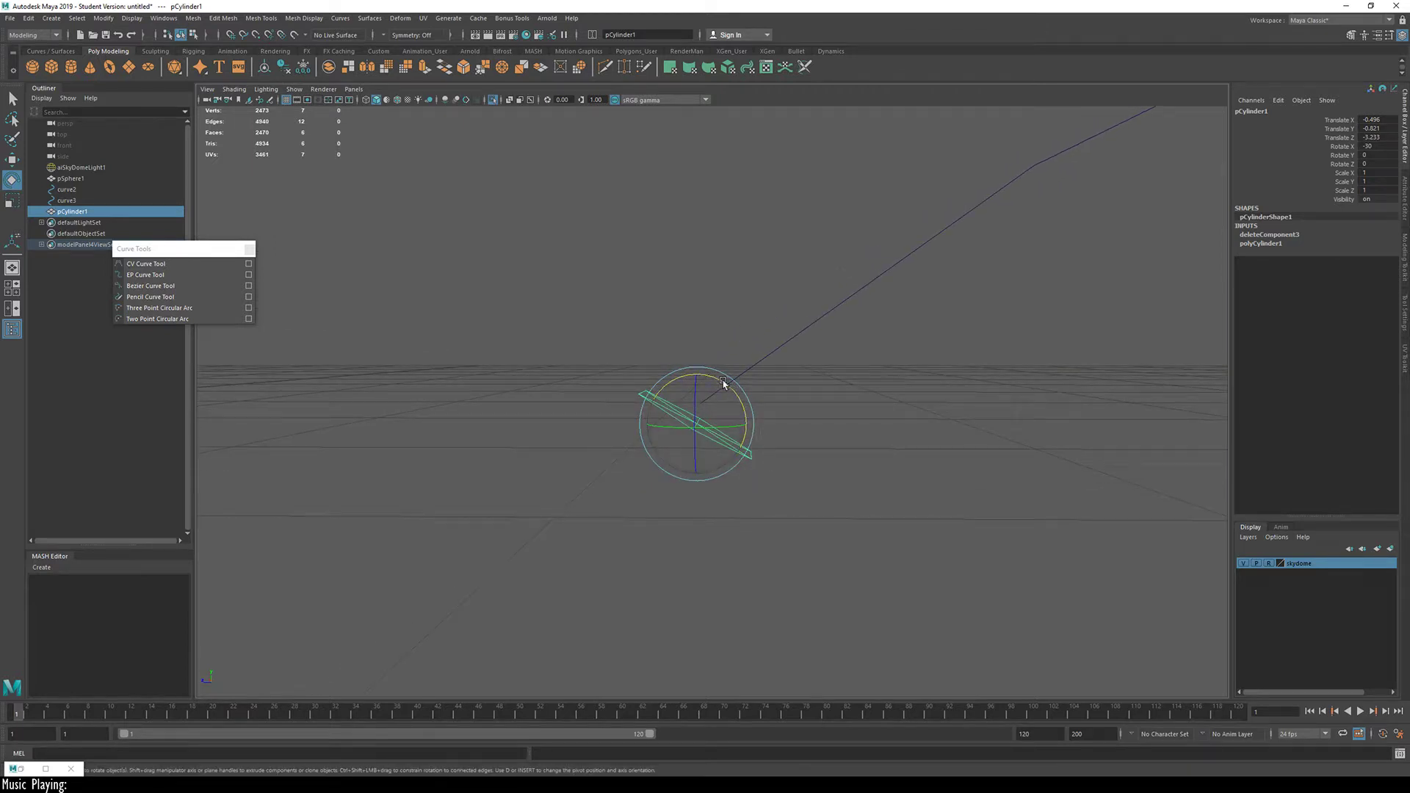
{"action": "left_click_drag", "start_coordinate": [724, 383], "coordinate": [983, 441]}
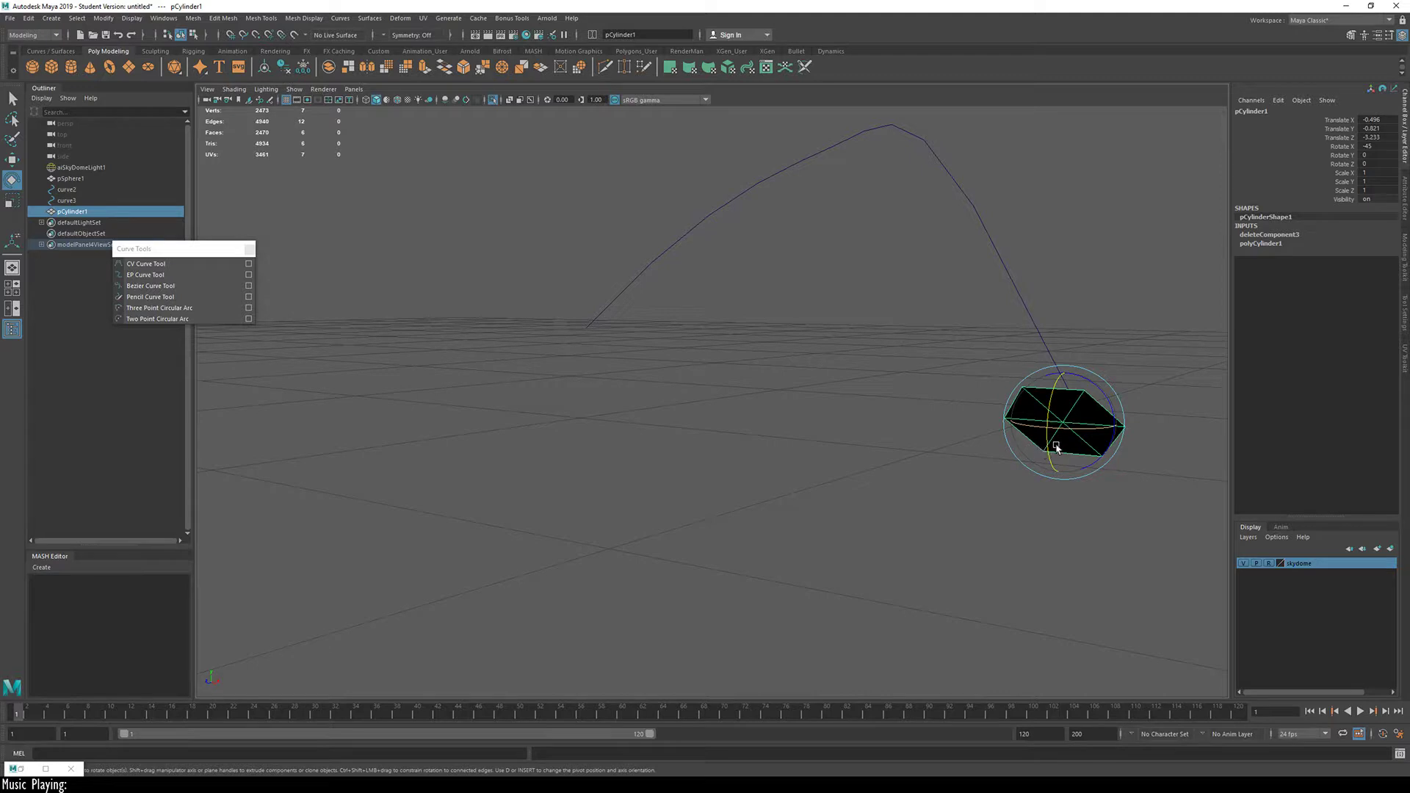
{"action": "key", "text": "e"}
{"action": "left_click_drag", "start_coordinate": [1058, 434], "coordinate": [1075, 482]}
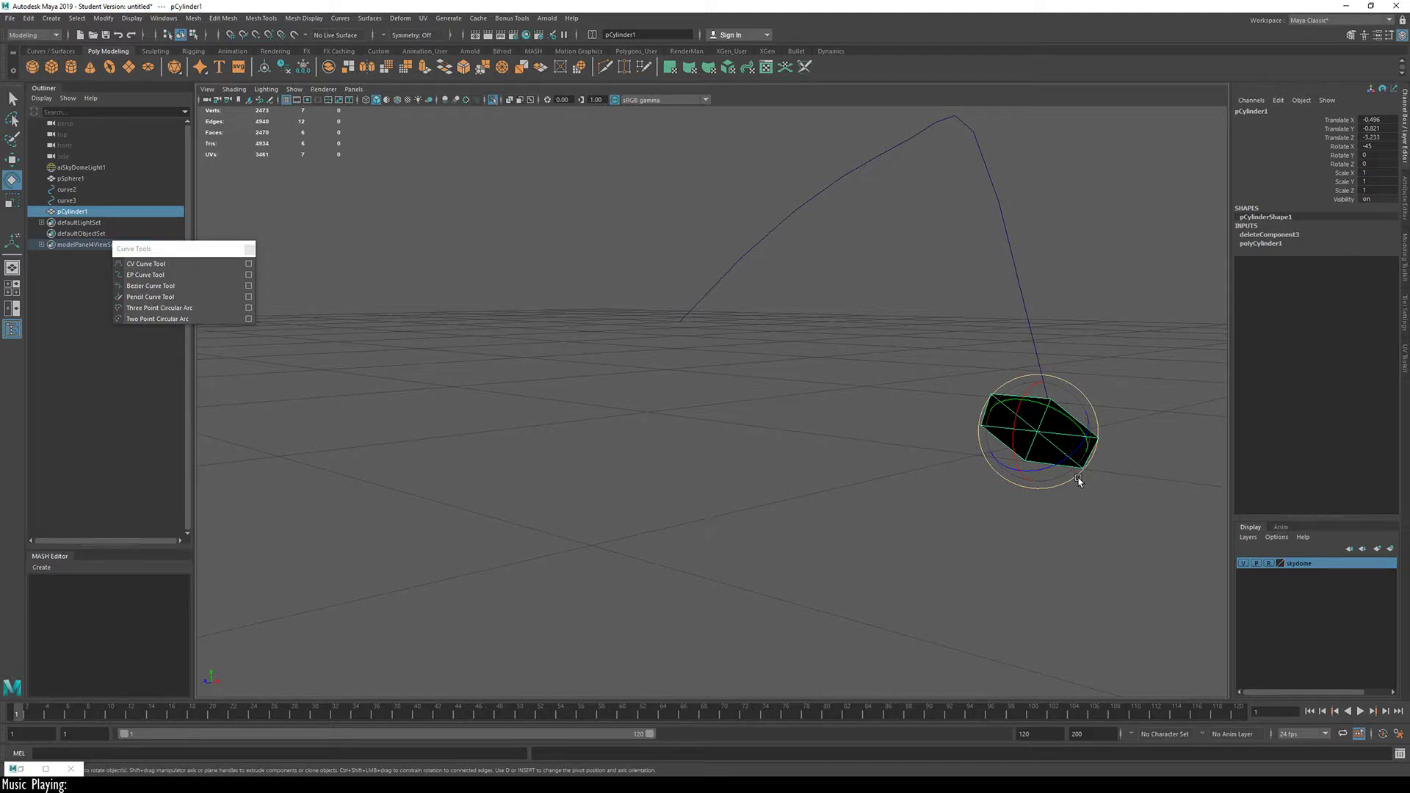
{"action": "mouse_move", "coordinate": [1078, 481]}
{"action": "right_mouse_down"}
{"action": "mouse_move", "coordinate": [1043, 461]}
{"action": "mouse_move", "coordinate": [1018, 474]}
{"action": "mouse_move", "coordinate": [1031, 484]}
{"action": "mouse_move", "coordinate": [1002, 479]}
{"action": "right_mouse_up"}
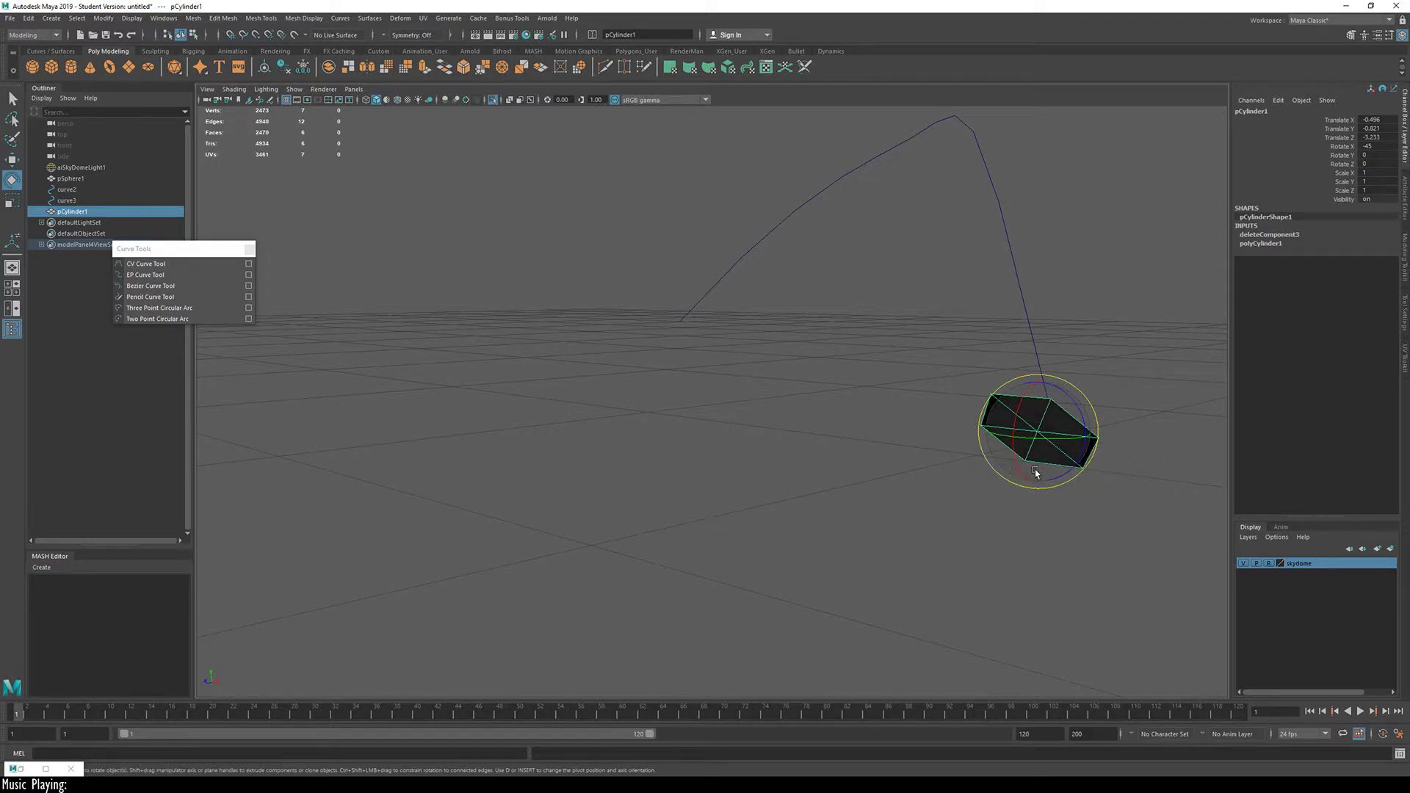
{"action": "left_click_drag", "start_coordinate": [1046, 468], "coordinate": [1054, 375]}
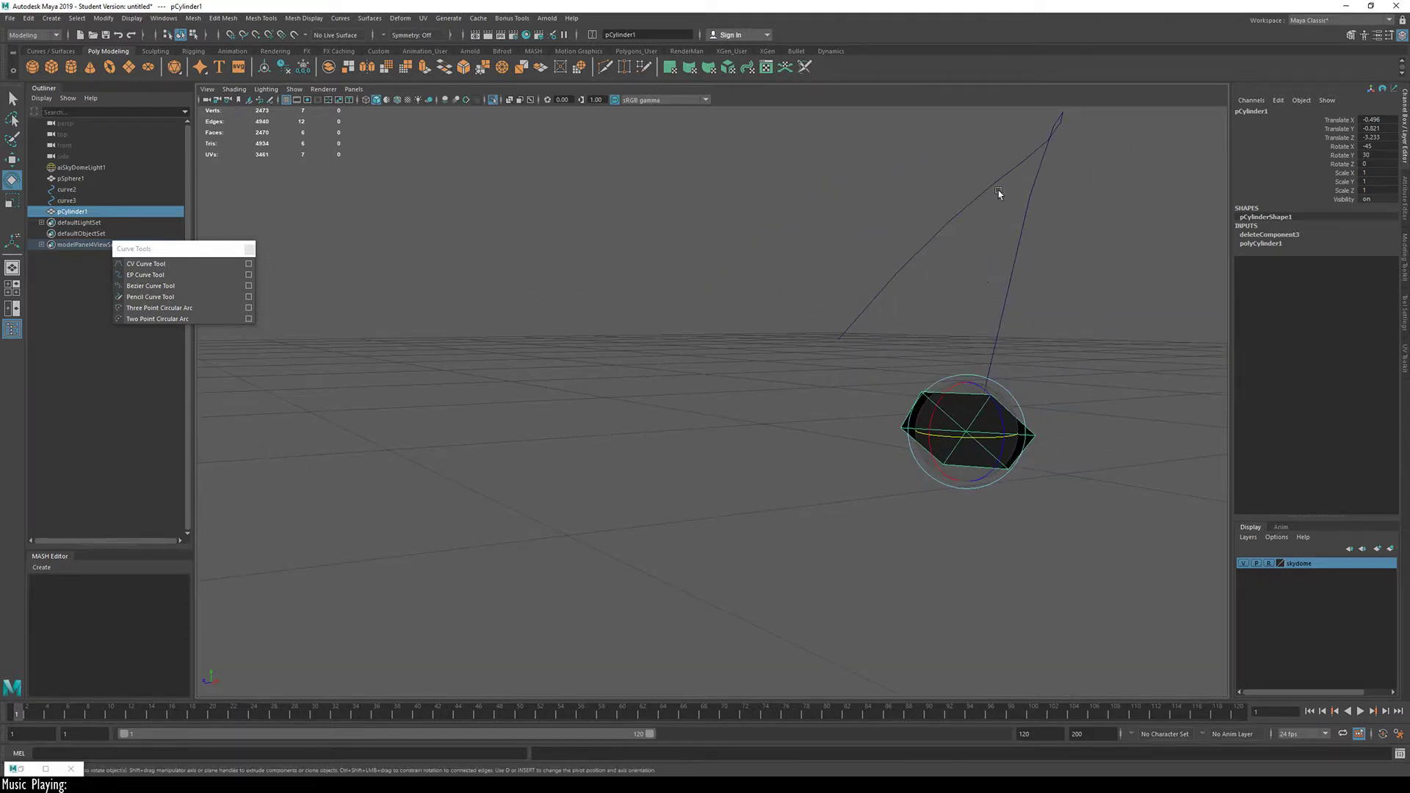
{"action": "left_click_drag", "start_coordinate": [1038, 282], "coordinate": [643, 443], "text": "alt"}
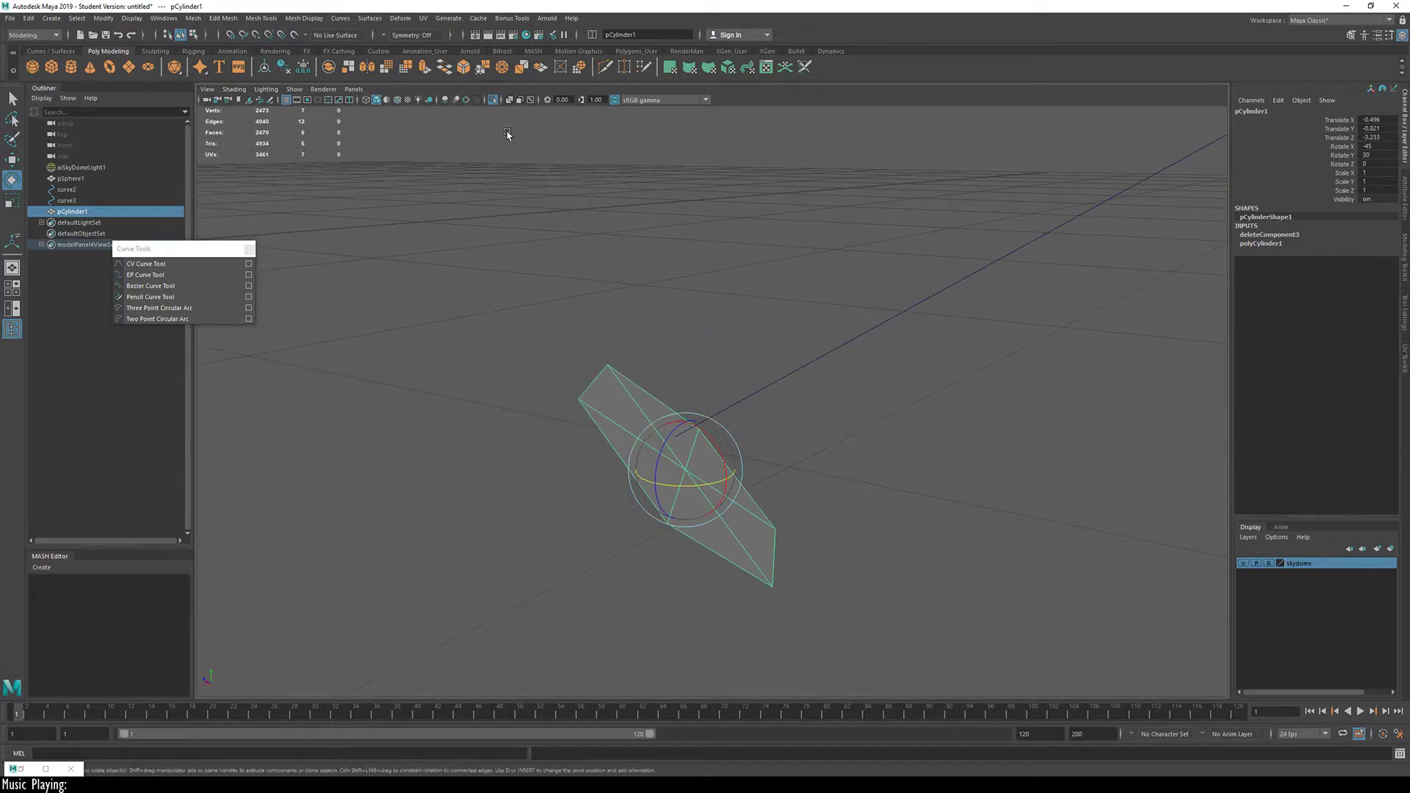
Step: Fine-tune the cap's position with the Move tool, switching to object axes to center it on the curve's end point
{"action": "key", "text": "w"}
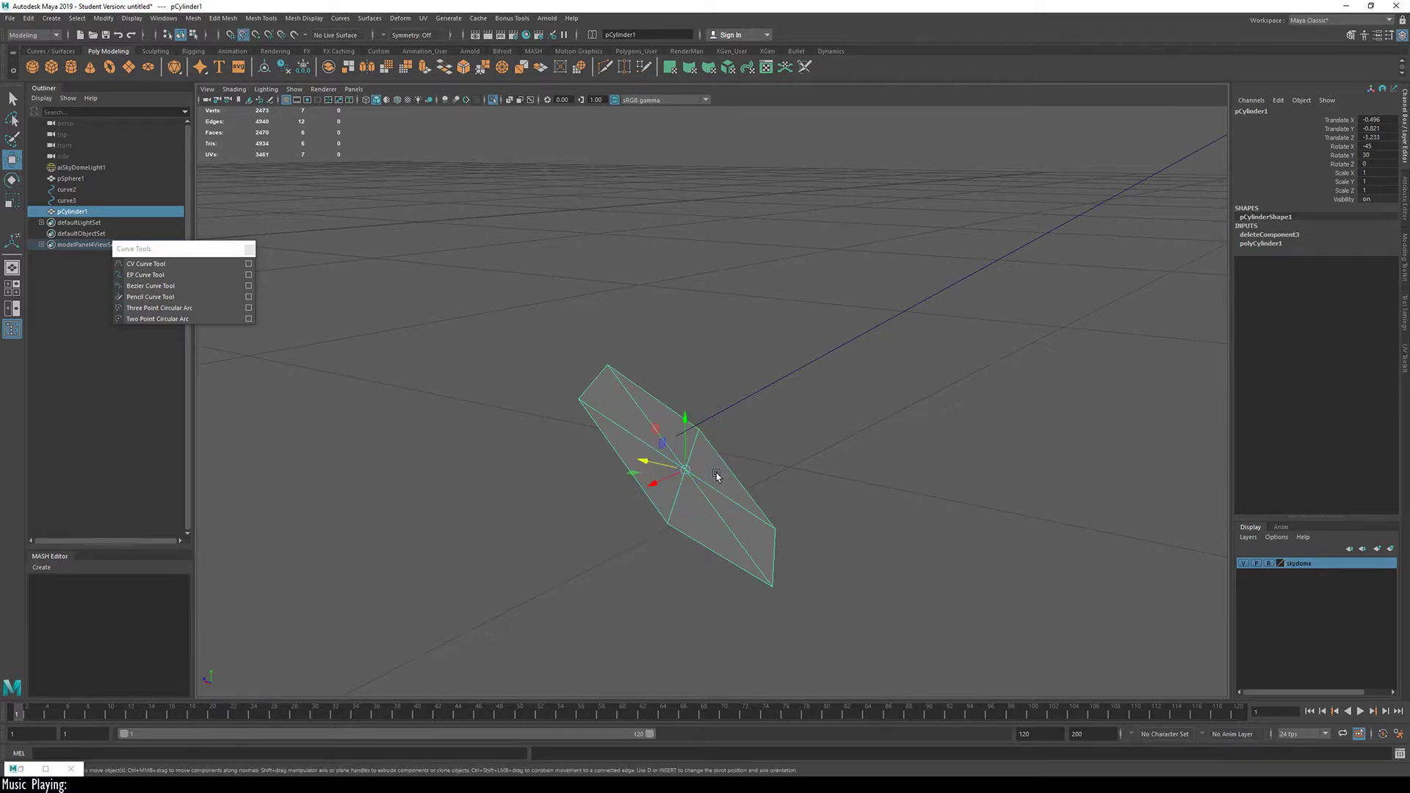
{"action": "left_click_drag", "start_coordinate": [688, 470], "coordinate": [665, 448]}
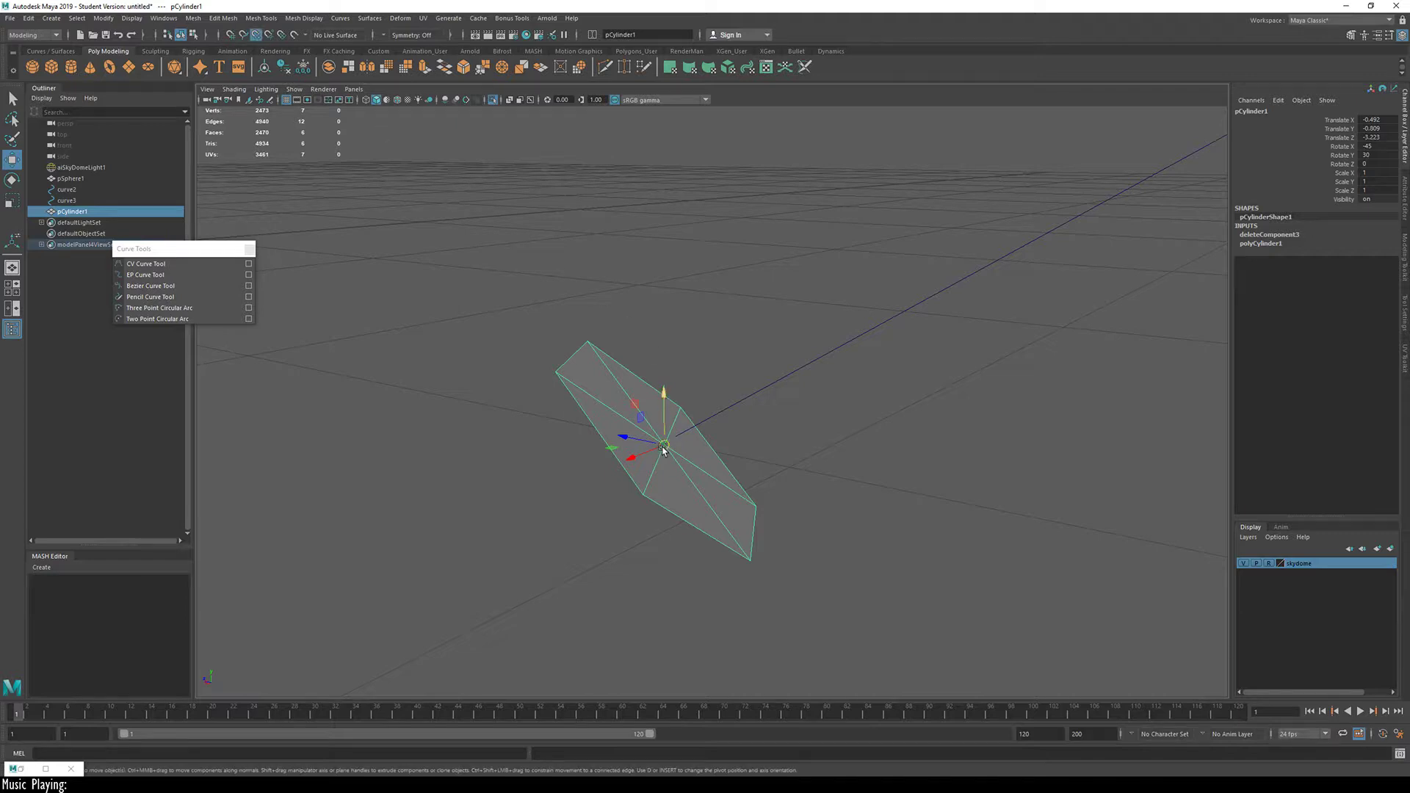
{"action": "mouse_move", "coordinate": [666, 446]}
{"action": "left_mouse_down"}
{"action": "mouse_move", "coordinate": [677, 436]}
{"action": "mouse_move", "coordinate": [665, 446]}
{"action": "left_mouse_up"}
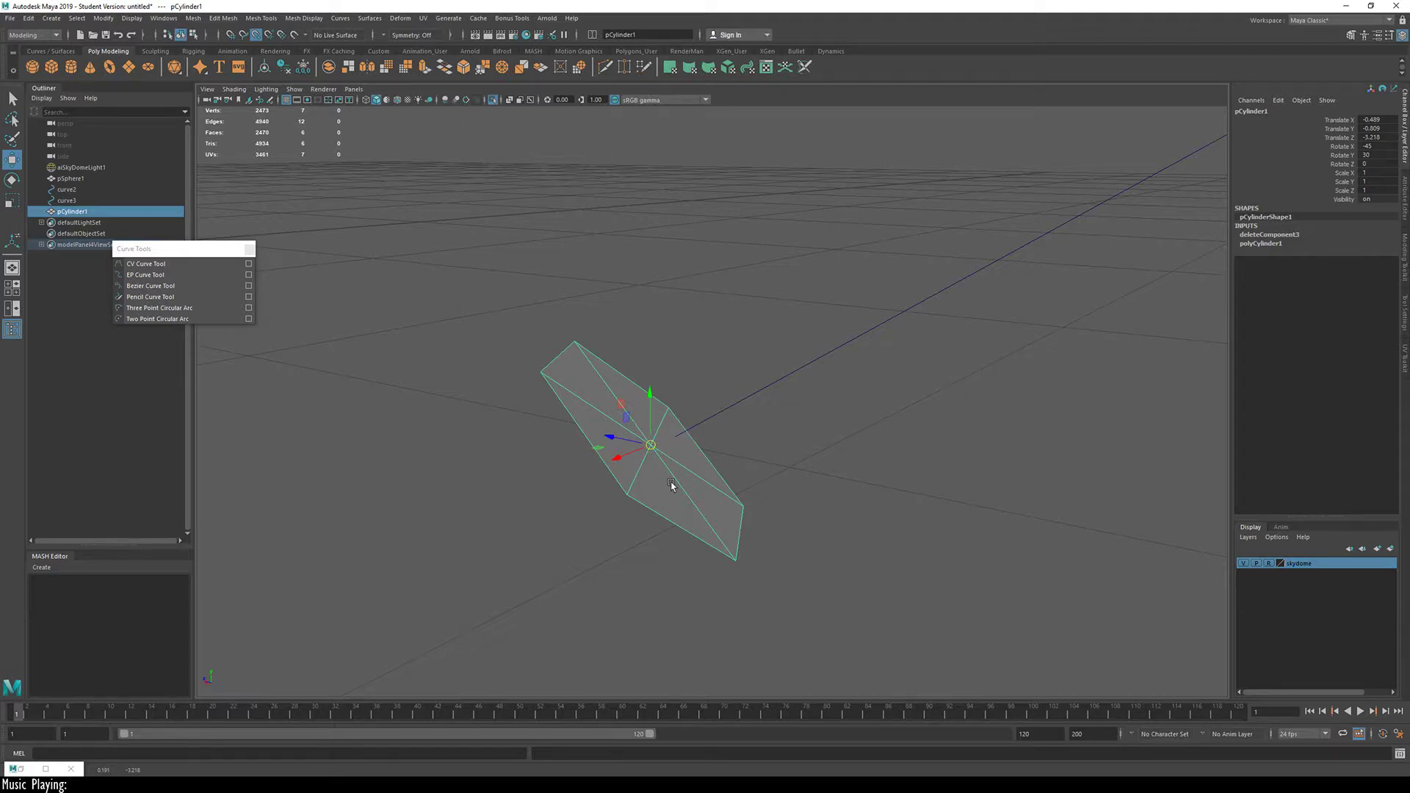
{"action": "left_click_drag", "start_coordinate": [672, 485], "coordinate": [825, 451], "text": "alt"}
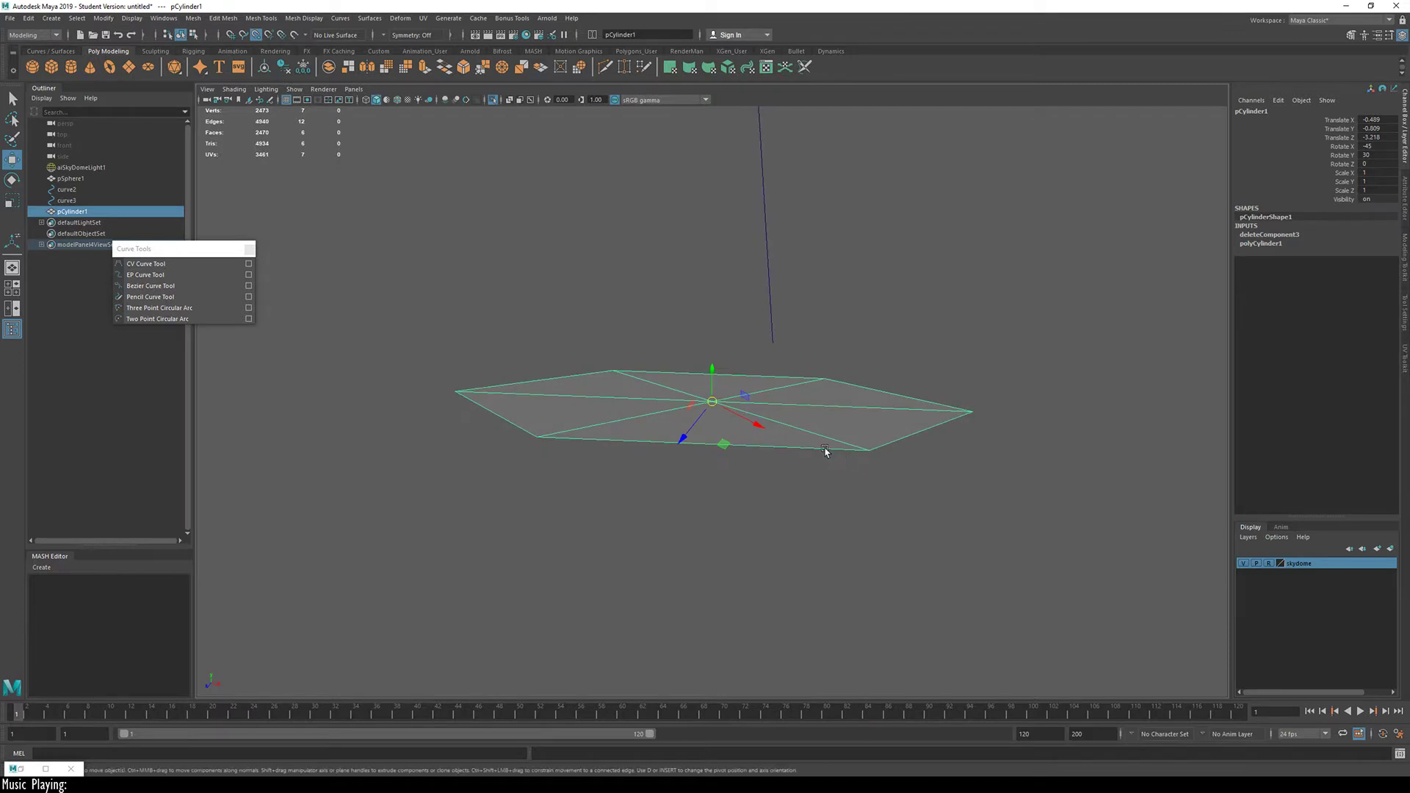
{"action": "left_click", "coordinate": [804, 413]}
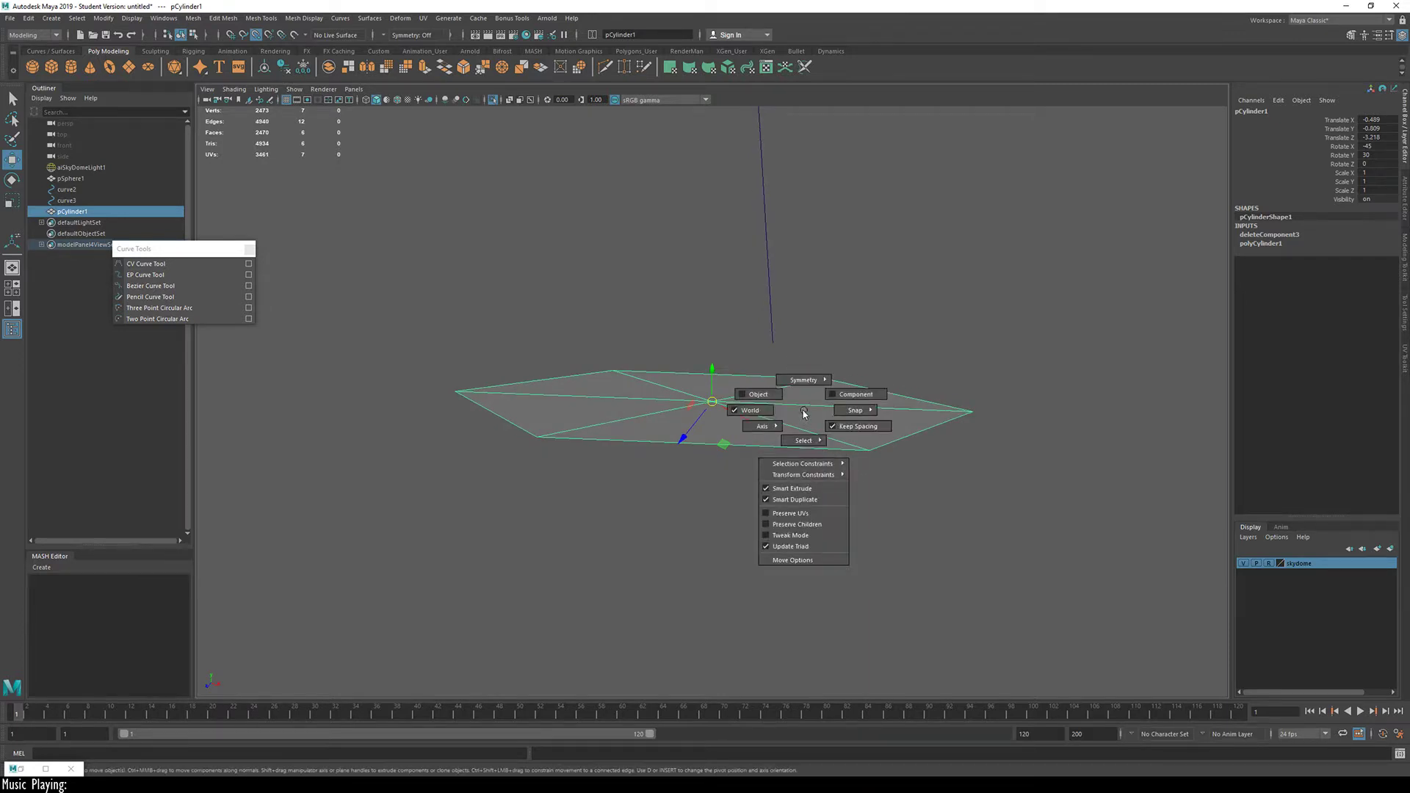
{"action": "left_click_drag", "start_coordinate": [755, 406], "coordinate": [604, 342]}
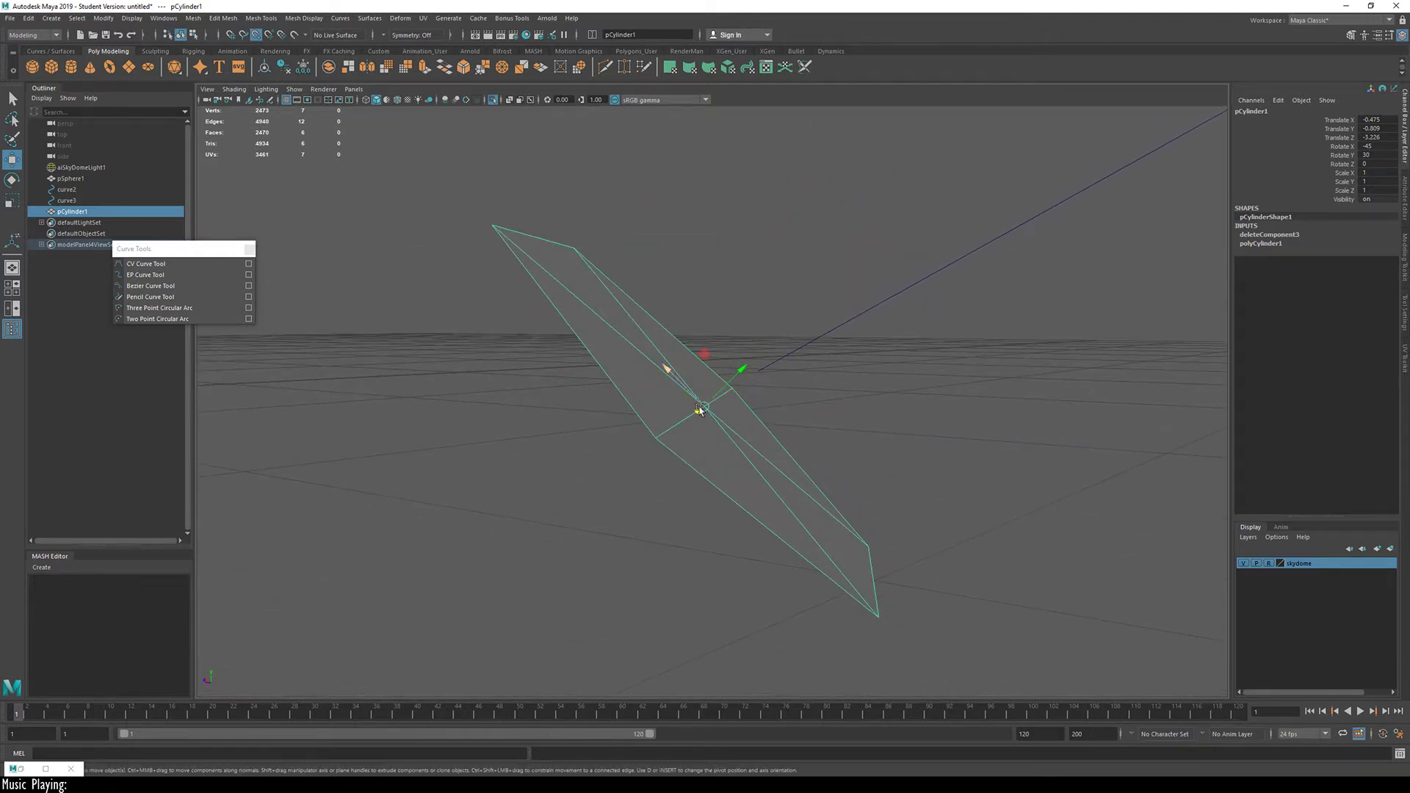
Step: Rotate the hexagonal cap to -60 in X and delete its construction history
{"action": "key", "text": "e"}
{"action": "left_click", "coordinate": [722, 386]}
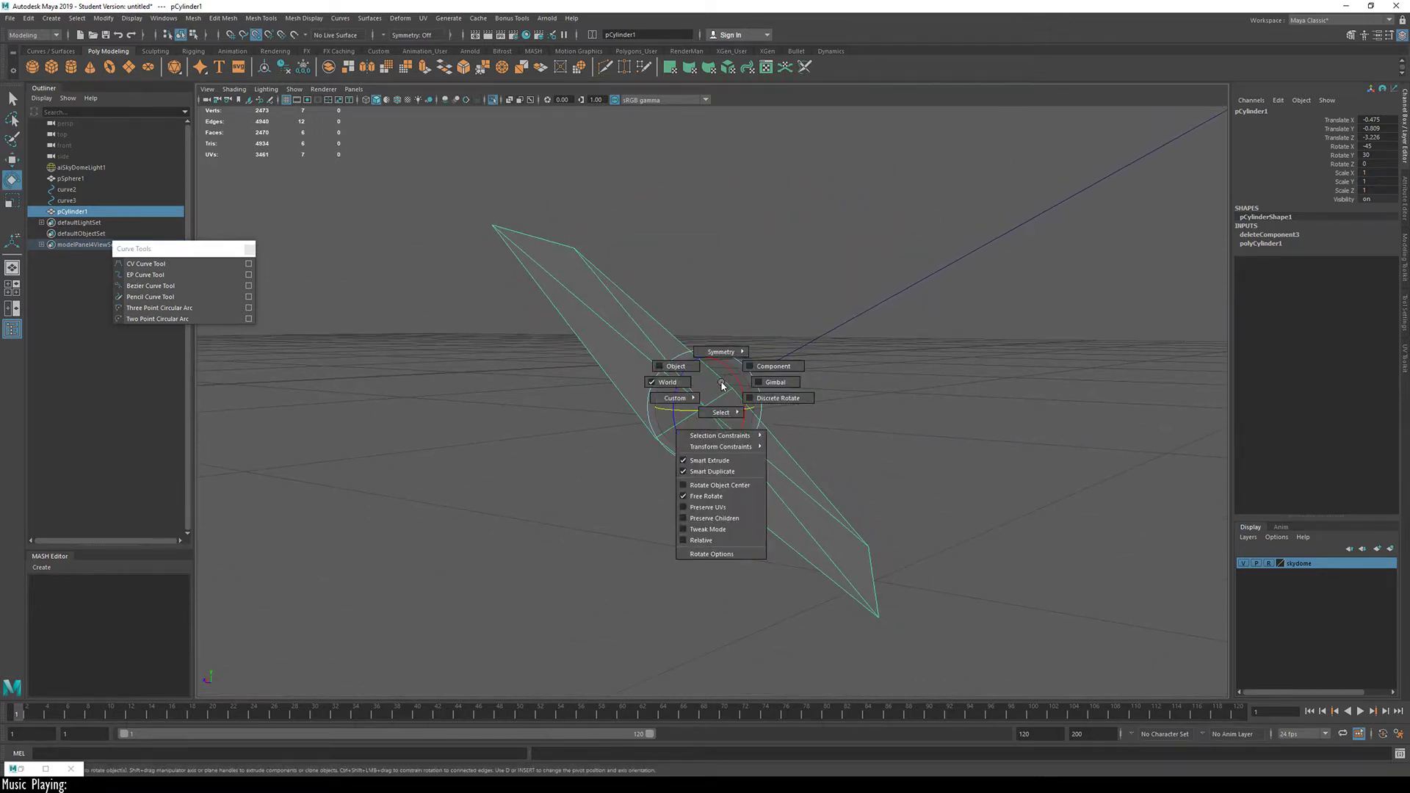
{"action": "mouse_move", "coordinate": [722, 386]}
{"action": "left_mouse_down", "text": "alt"}
{"action": "mouse_move", "coordinate": [724, 434]}
{"action": "mouse_move", "coordinate": [682, 413]}
{"action": "mouse_move", "coordinate": [834, 440]}
{"action": "mouse_move", "coordinate": [746, 433]}
{"action": "mouse_move", "coordinate": [721, 383]}
{"action": "left_mouse_up", "text": "alt"}
{"action": "key", "text": "e"}
{"action": "left_click_drag", "start_coordinate": [756, 444], "coordinate": [825, 403], "text": "alt"}
{"action": "right_click_drag", "start_coordinate": [825, 403], "coordinate": [680, 441], "text": "alt"}
{"action": "left_click_drag", "start_coordinate": [680, 441], "coordinate": [661, 479], "text": "alt"}
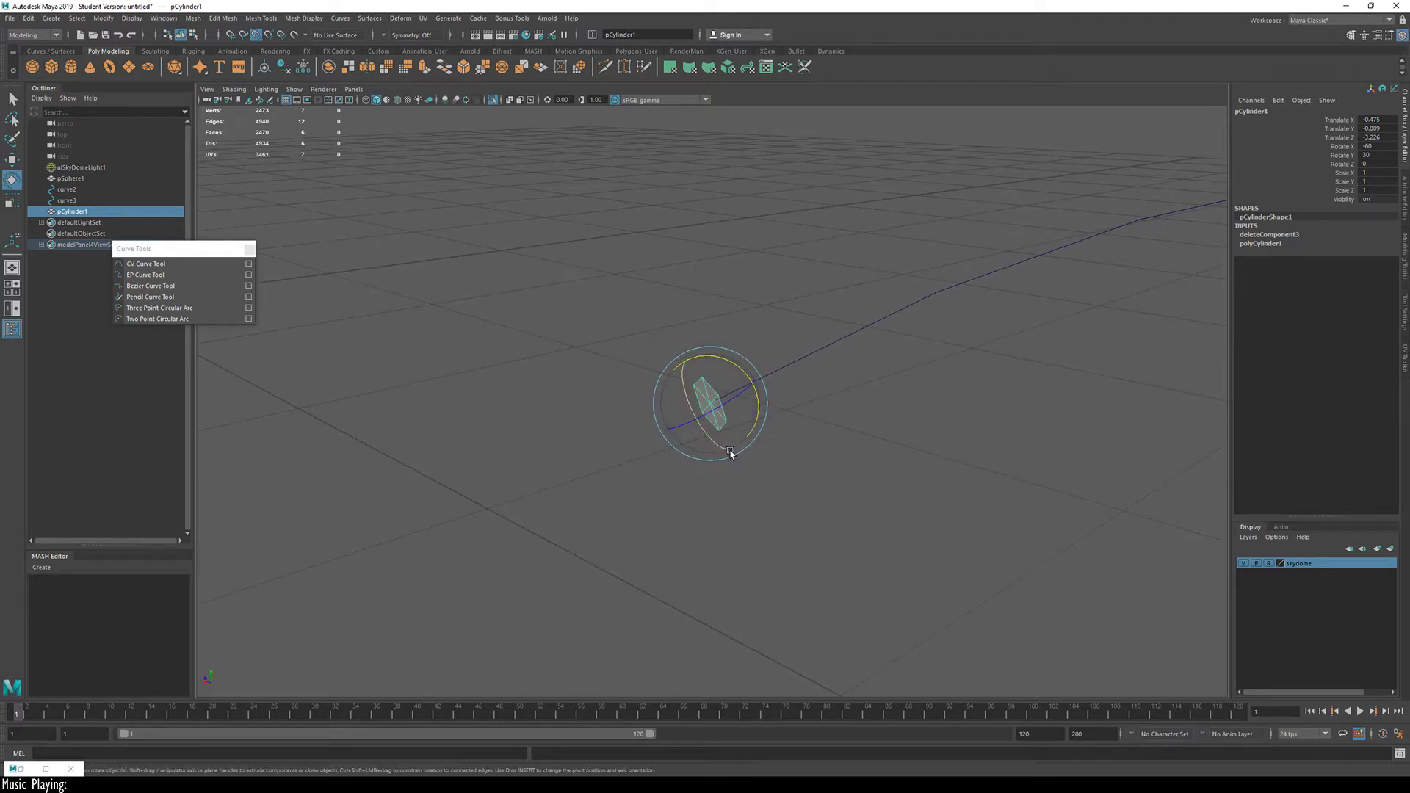
{"action": "key", "text": "alt+shift+d"}
Step: Try to extrude the cap object with the curve selected, using thickness 2.9 and 25 divisions, and undo the extrusion
{"action": "left_click_drag", "start_coordinate": [768, 453], "coordinate": [726, 396], "text": "alt"}
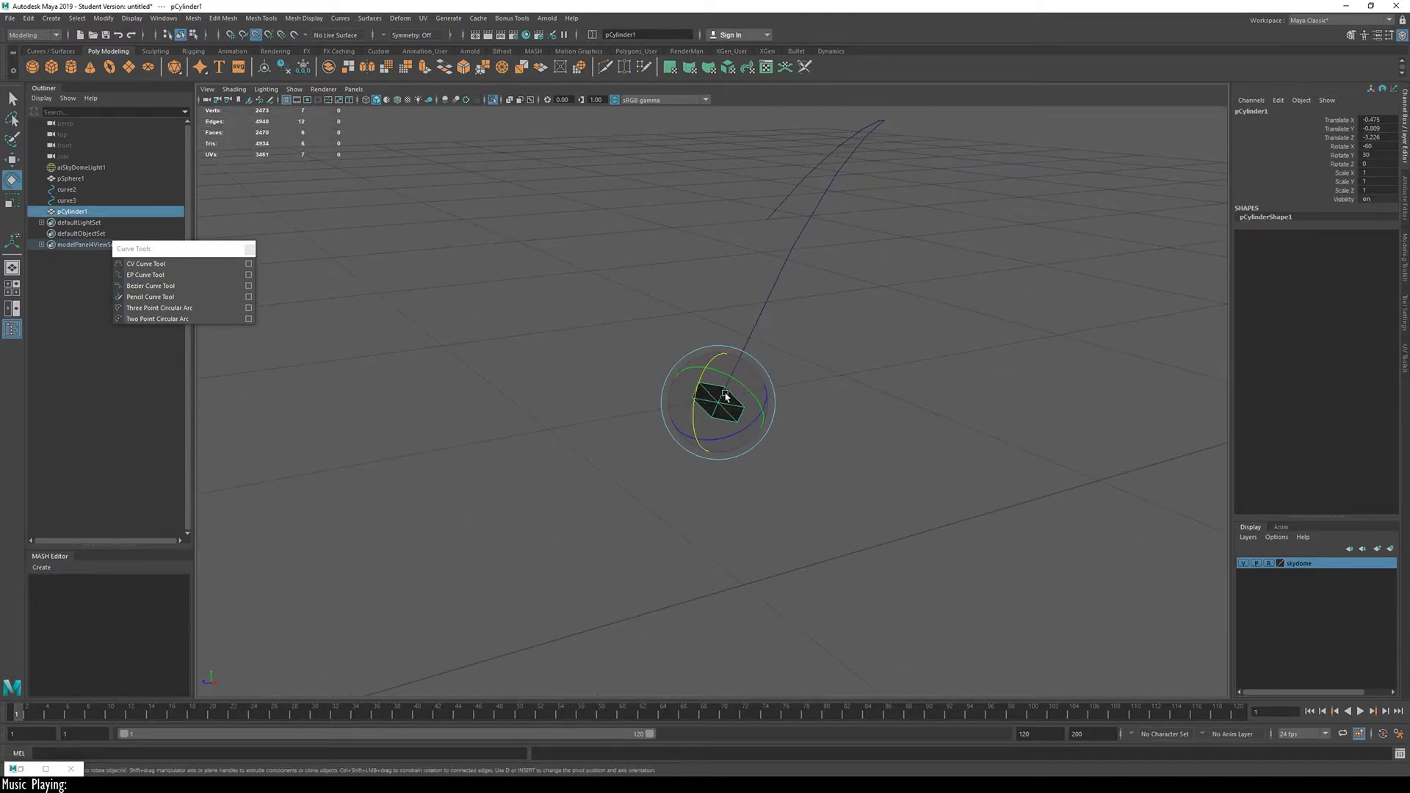
{"action": "left_click_drag", "start_coordinate": [764, 293], "coordinate": [510, 377], "text": "alt"}
{"action": "left_click_drag", "start_coordinate": [816, 340], "coordinate": [586, 399], "text": "alt"}
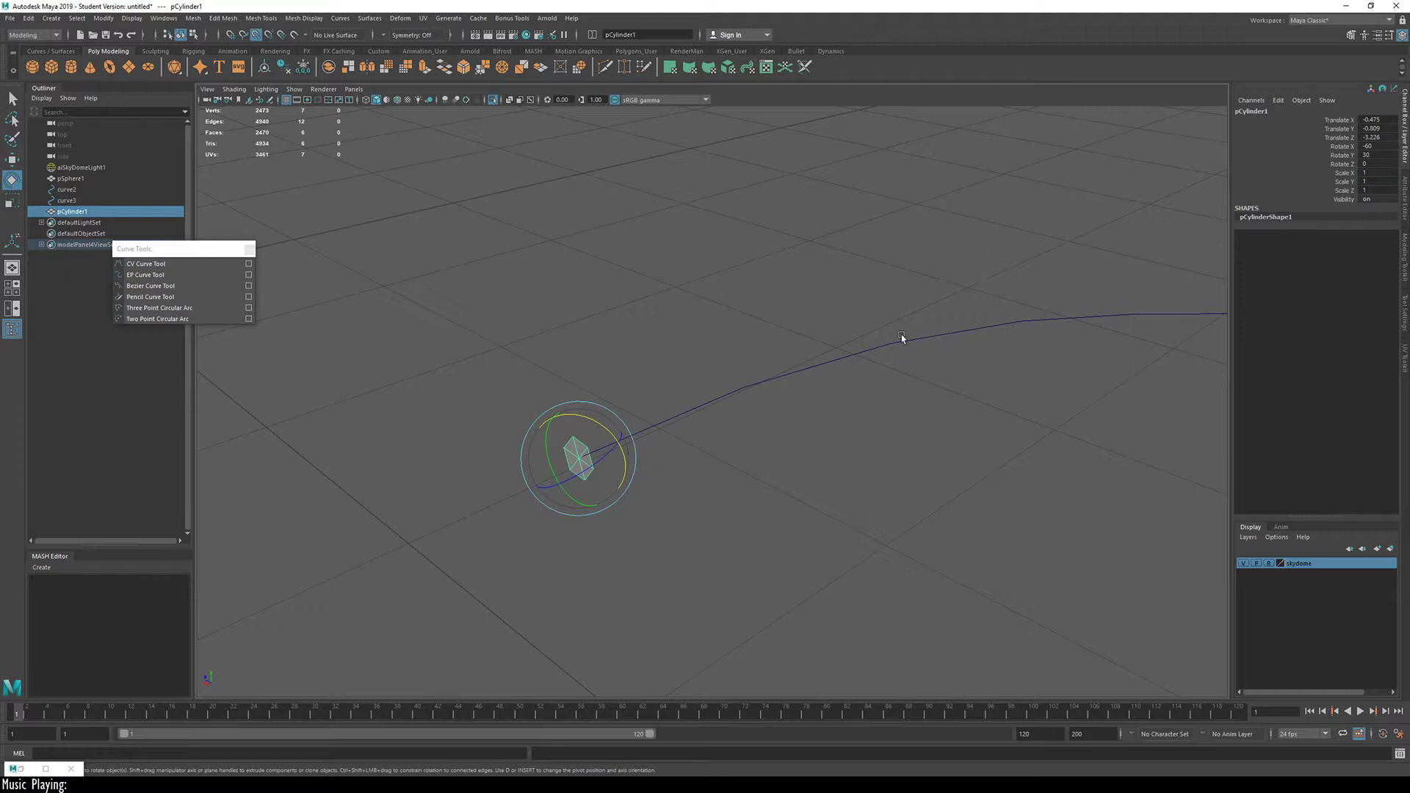
{"action": "left_click", "coordinate": [852, 332], "text": "shift"}
{"action": "right_click_drag", "start_coordinate": [649, 402], "coordinate": [653, 426], "text": "shift"}
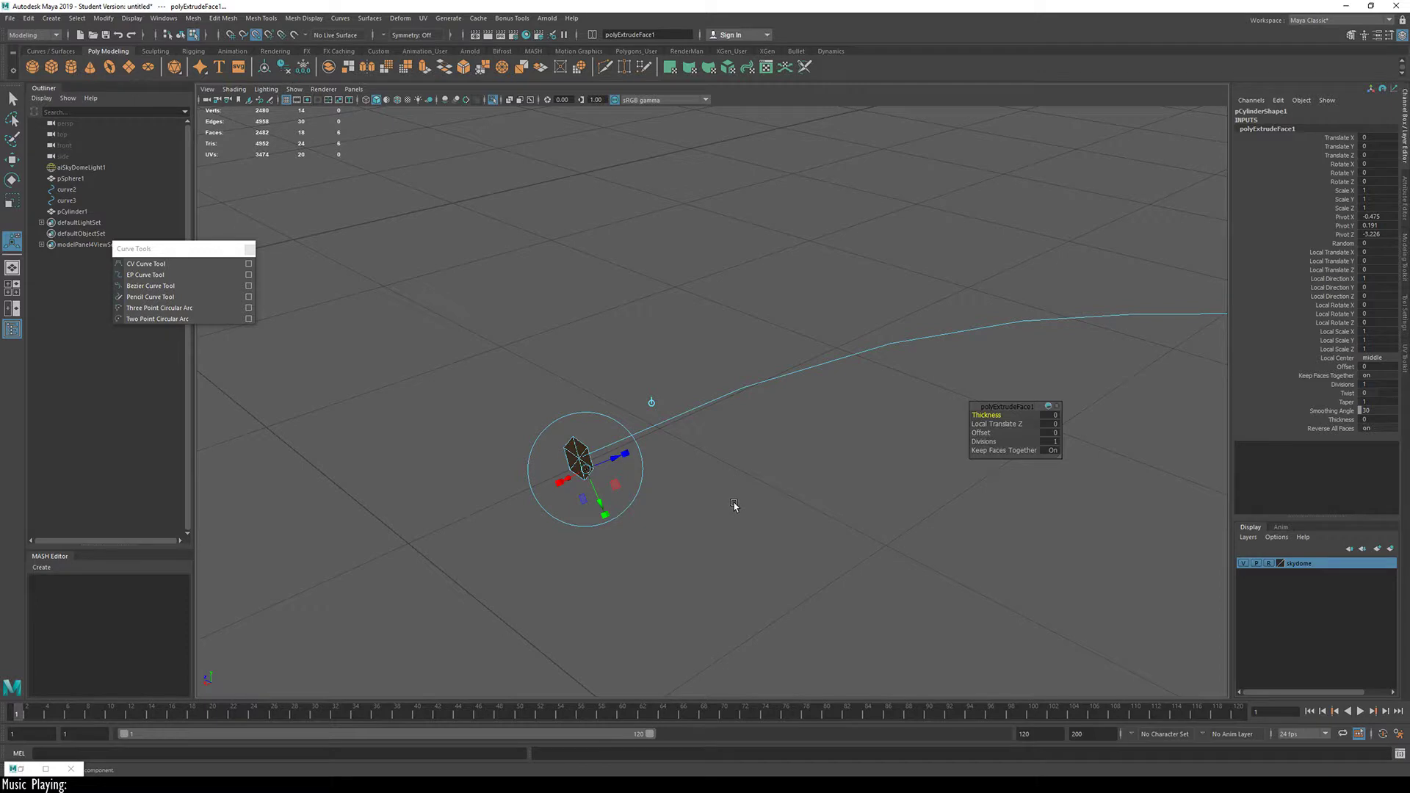
{"action": "left_click_drag", "start_coordinate": [677, 484], "coordinate": [897, 419], "text": "alt"}
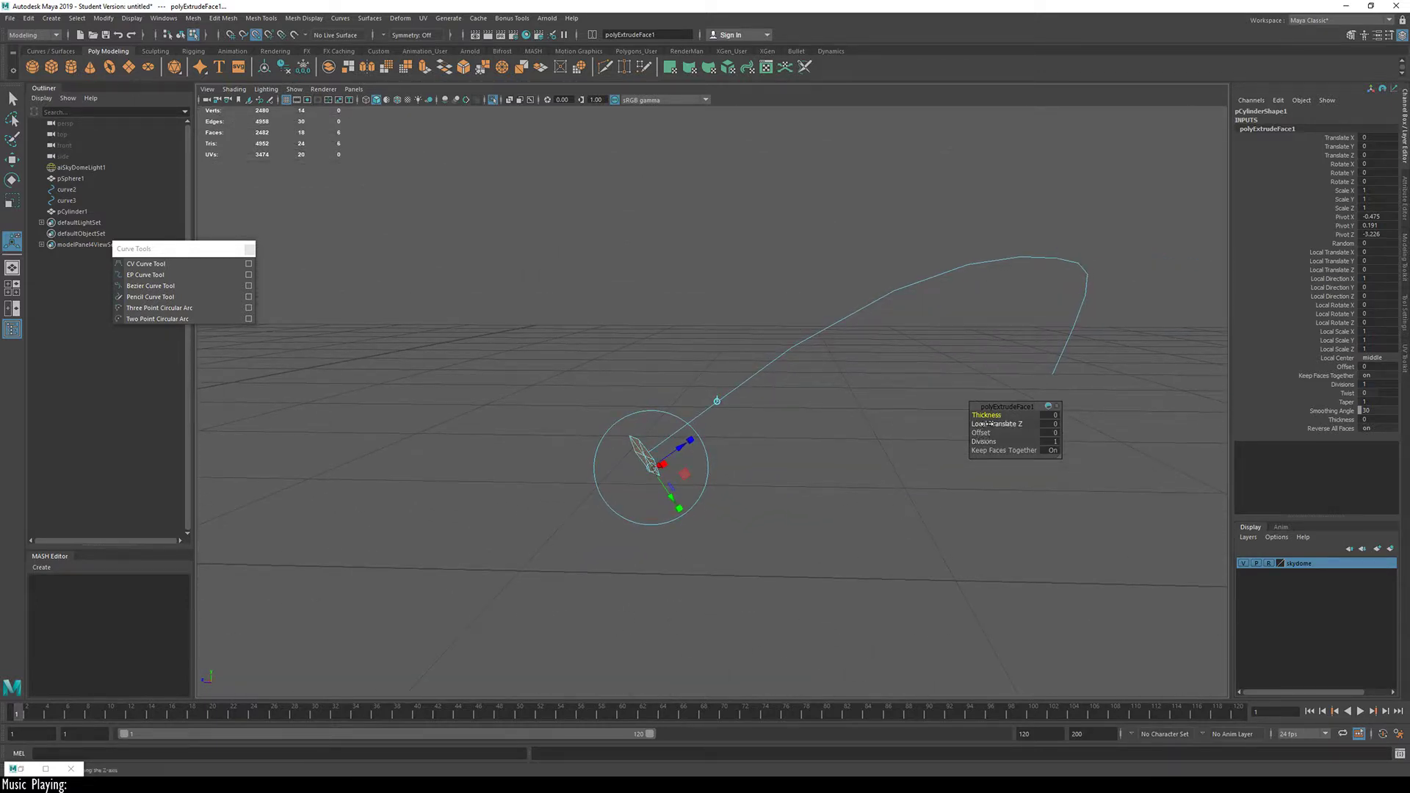
{"action": "left_click_drag", "start_coordinate": [985, 418], "coordinate": [922, 381]}
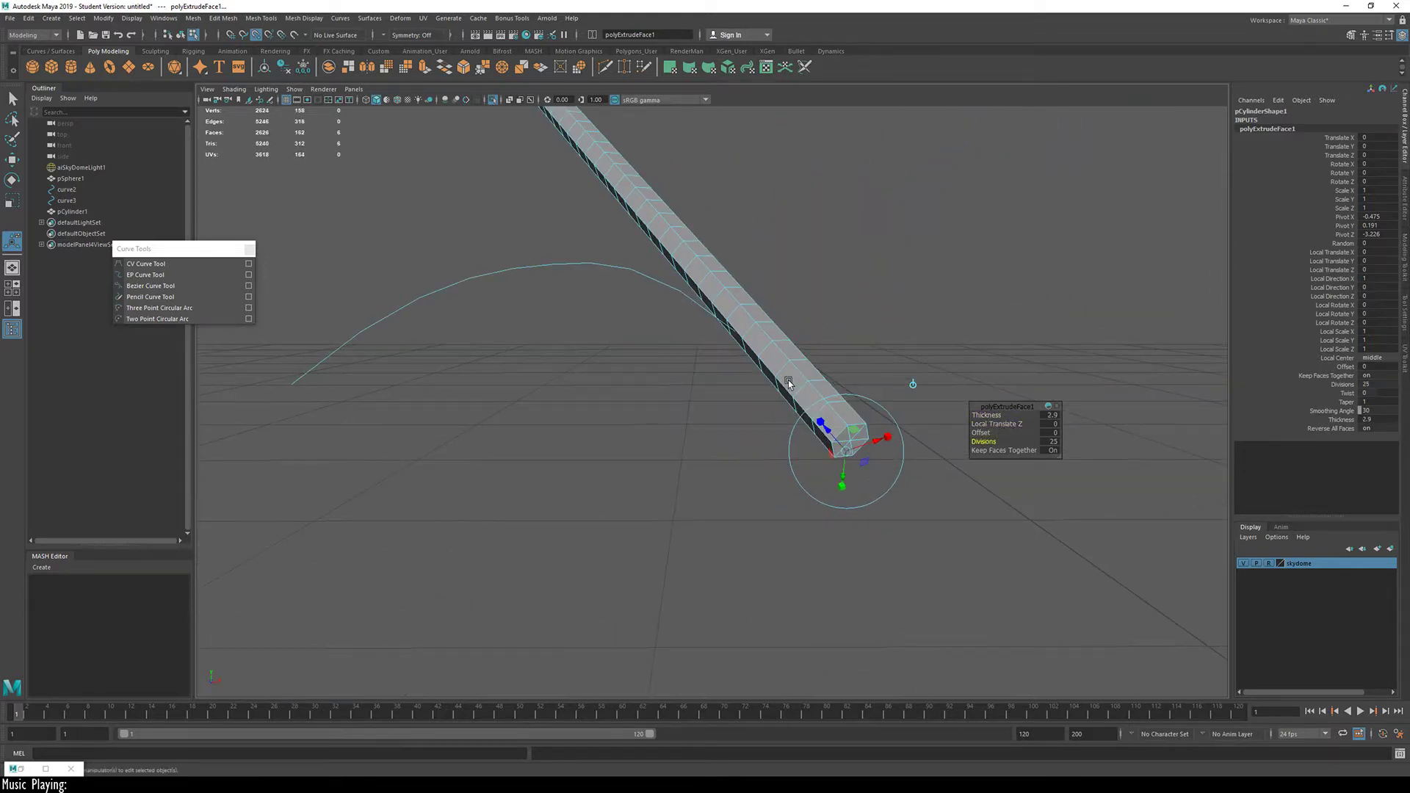
{"action": "left_click_drag", "start_coordinate": [788, 379], "coordinate": [720, 381], "text": "alt"}
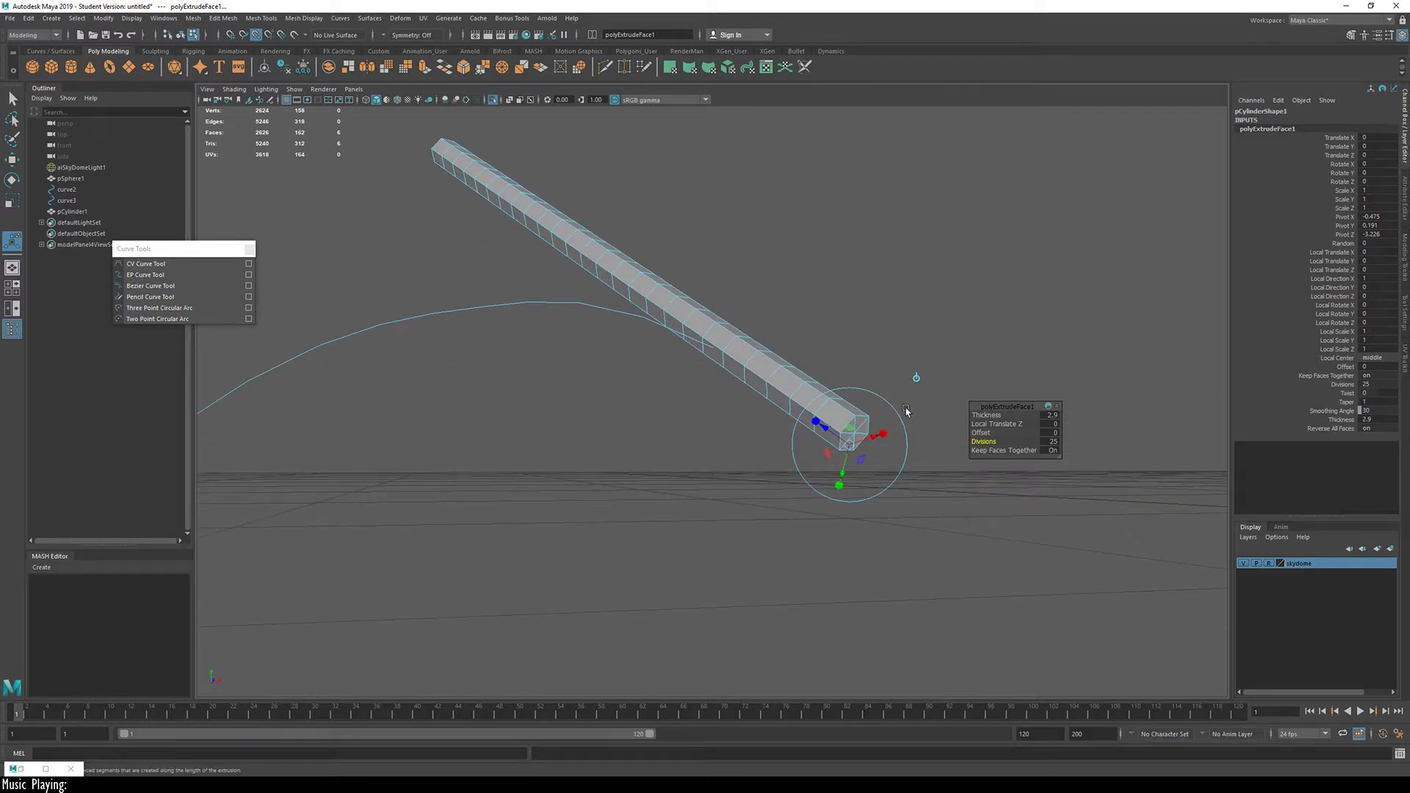
{"action": "key", "text": "ctrl+z"}
{"action": "key", "text": "ctrl+z"}
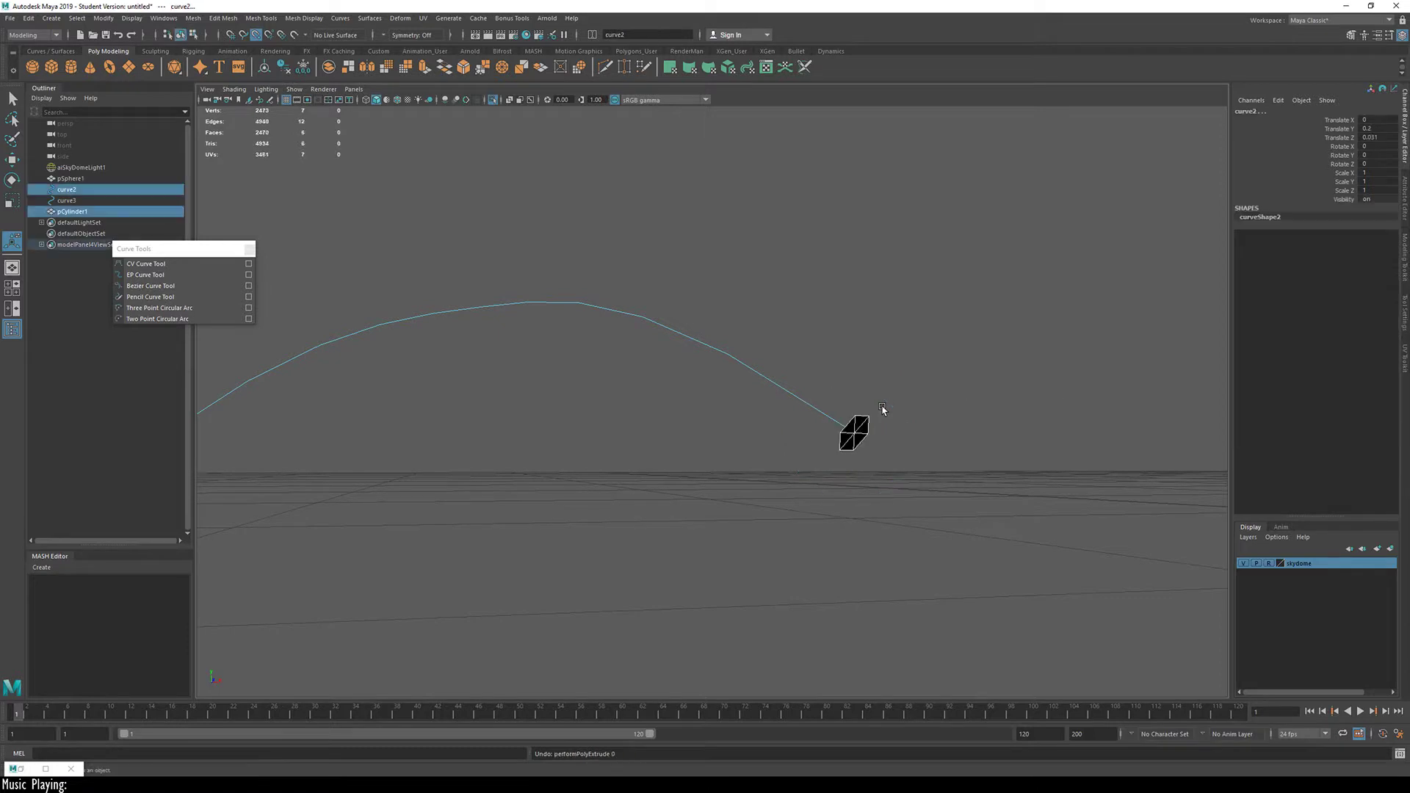
Step: Select the cap's faces together with the curve and extrude them along the curve with 18 divisions
{"action": "left_click_drag", "start_coordinate": [857, 425], "coordinate": [536, 482], "text": "alt"}
{"action": "key", "text": "q"}
{"action": "left_click", "coordinate": [536, 481]}
{"action": "left_click", "coordinate": [571, 450]}
{"action": "key", "text": "F11"}
{"action": "left_click_drag", "start_coordinate": [545, 394], "coordinate": [622, 497]}
{"action": "left_click", "coordinate": [814, 341]}
{"action": "left_click_drag", "start_coordinate": [727, 494], "coordinate": [809, 422], "text": "alt"}
{"action": "right_click", "coordinate": [806, 417], "text": "shift"}
{"action": "mouse_move", "coordinate": [808, 422]}
{"action": "right_mouse_down", "text": "shift"}
{"action": "mouse_move", "coordinate": [801, 492]}
{"action": "mouse_move", "coordinate": [807, 447]}
{"action": "right_mouse_up", "text": "shift"}
{"action": "mouse_move", "coordinate": [800, 488]}
{"action": "left_mouse_down", "text": "alt"}
{"action": "mouse_move", "coordinate": [825, 428]}
{"action": "mouse_move", "coordinate": [907, 400]}
{"action": "mouse_move", "coordinate": [808, 468]}
{"action": "left_mouse_up", "text": "alt"}
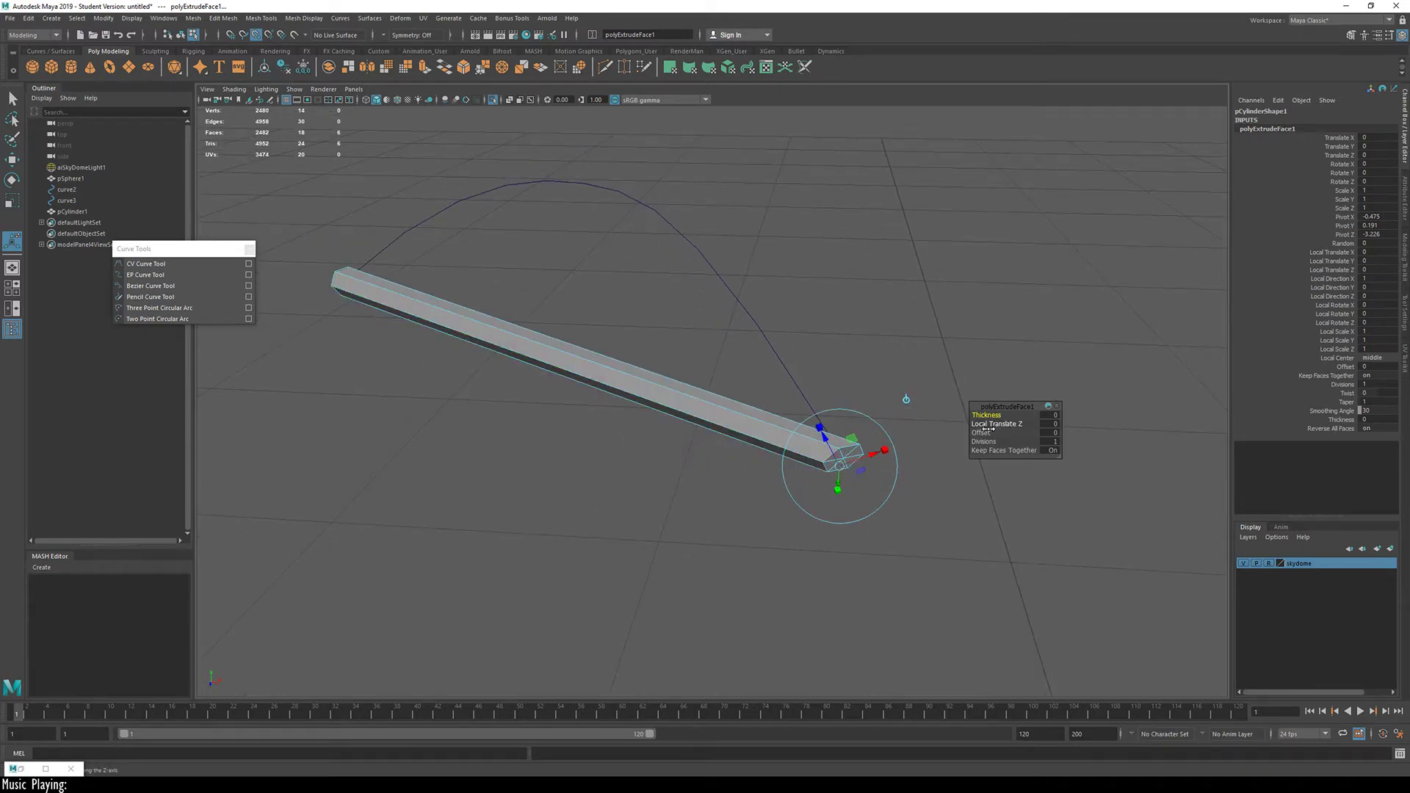
{"action": "left_click_drag", "start_coordinate": [985, 441], "coordinate": [1082, 446]}
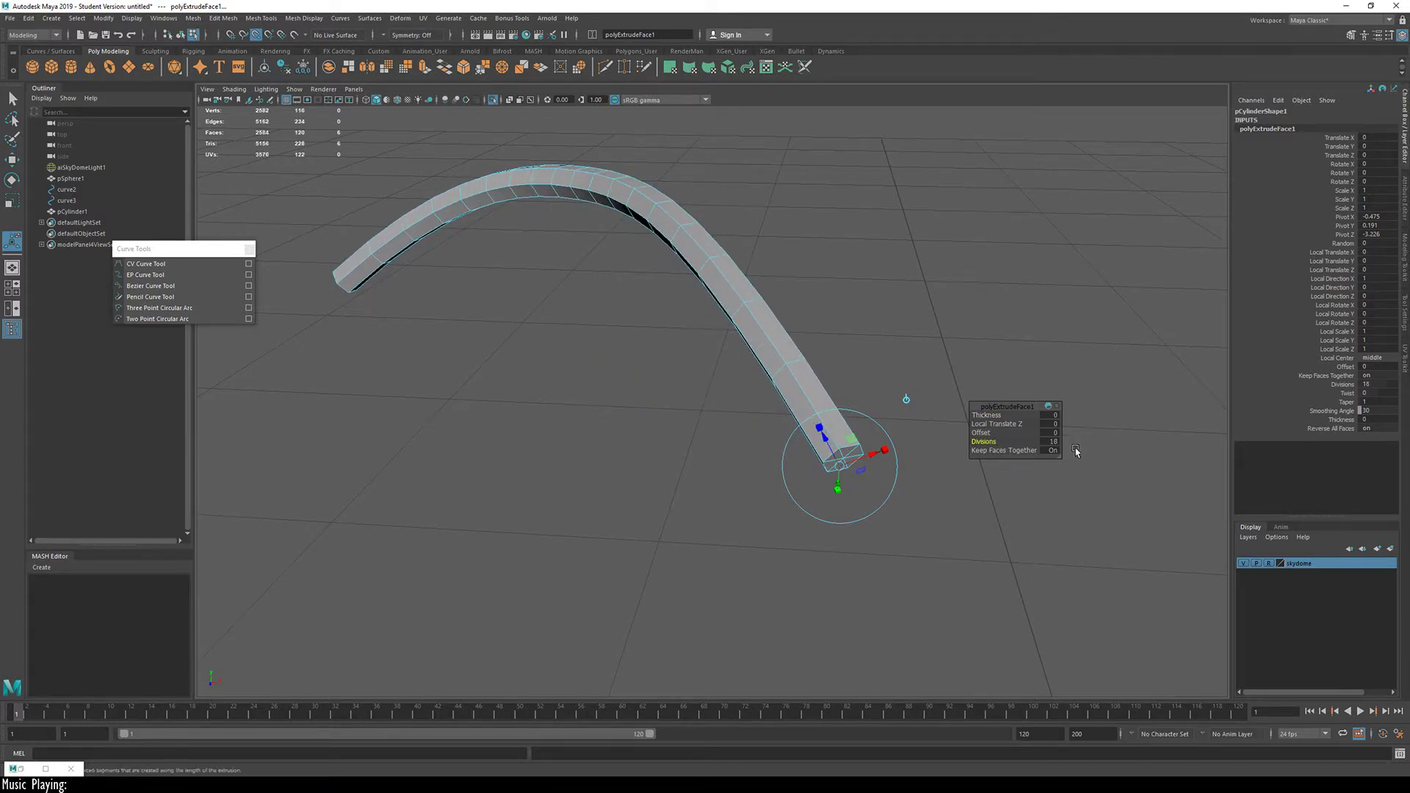
{"action": "left_click_drag", "start_coordinate": [652, 421], "coordinate": [859, 401], "text": "alt"}
{"action": "right_click_drag", "start_coordinate": [580, 377], "coordinate": [525, 411], "text": "alt"}
{"action": "middle_click_drag", "start_coordinate": [524, 411], "coordinate": [740, 431], "text": "alt"}
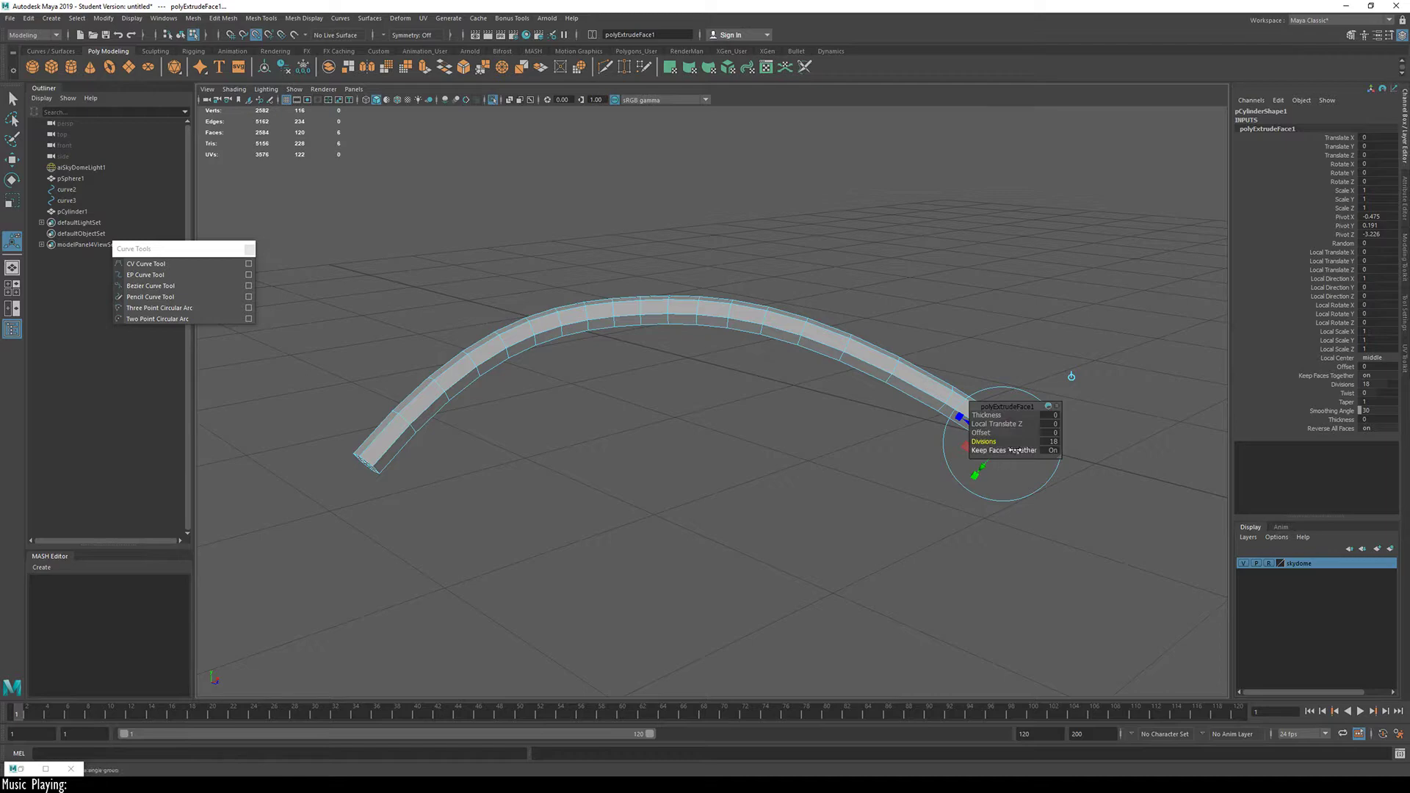
{"action": "left_click_drag", "start_coordinate": [726, 405], "coordinate": [734, 488], "text": "alt"}
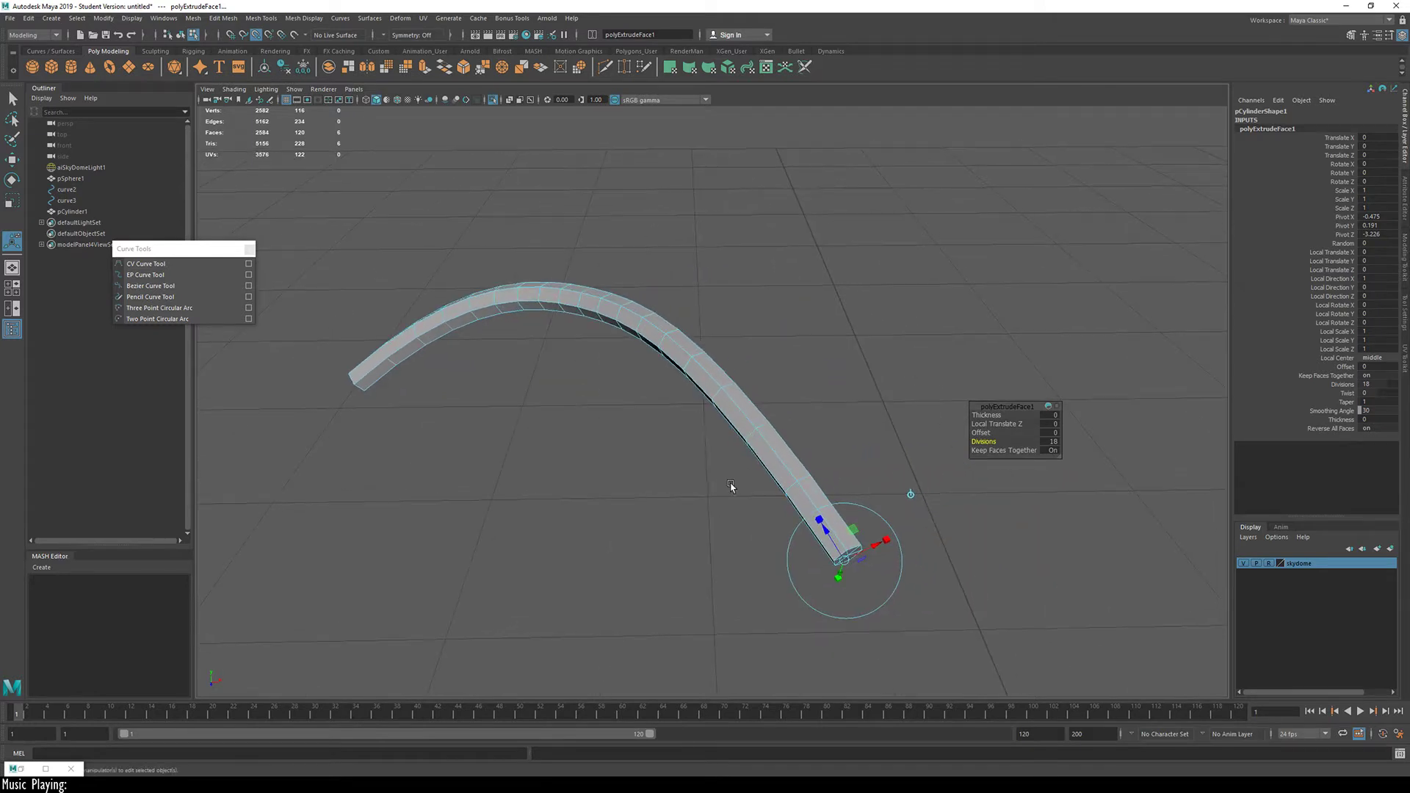
Step: Raise the tube extrusion's divisions to 20 and clear the selection
{"action": "left_click_drag", "start_coordinate": [708, 438], "coordinate": [758, 426], "text": "alt"}
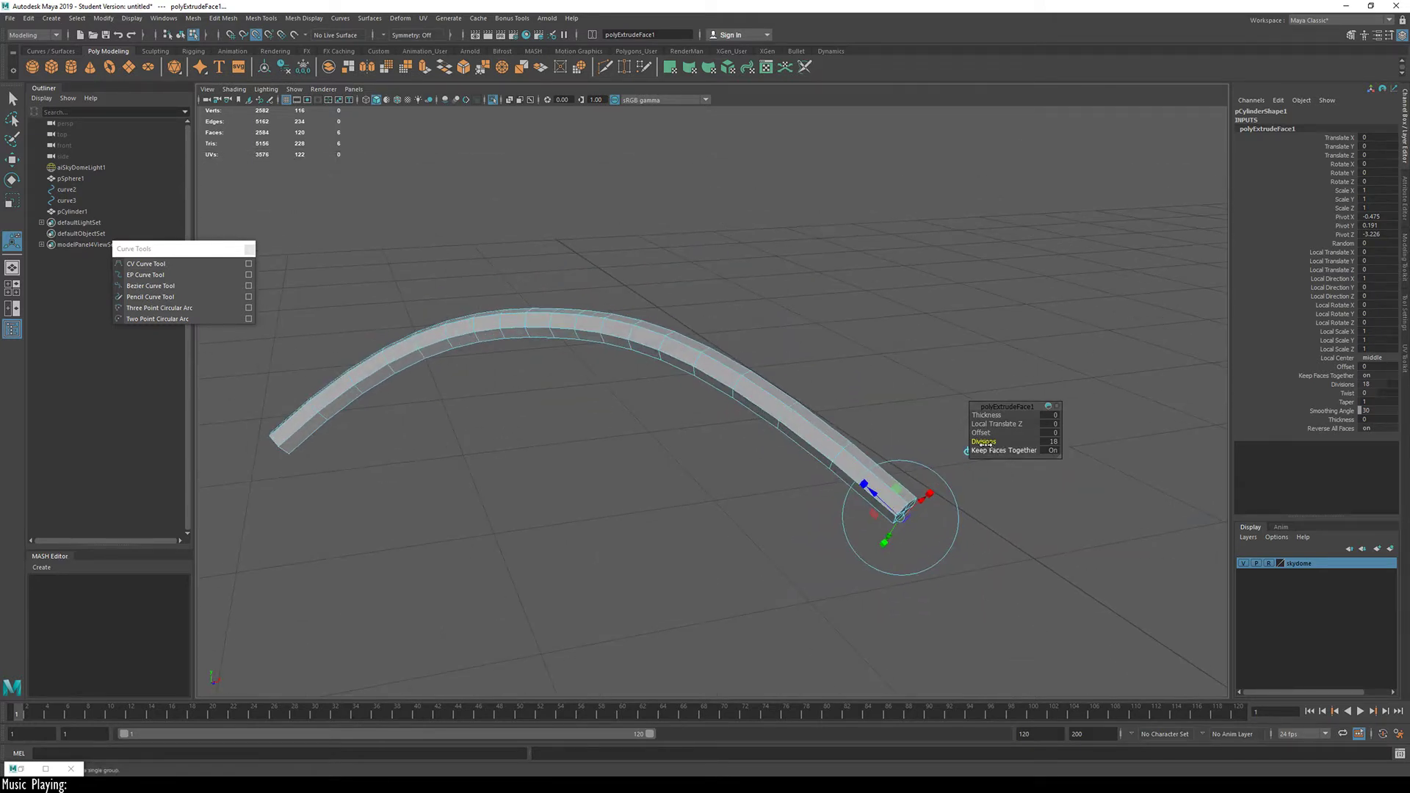
{"action": "left_click_drag", "start_coordinate": [985, 443], "coordinate": [560, 438]}
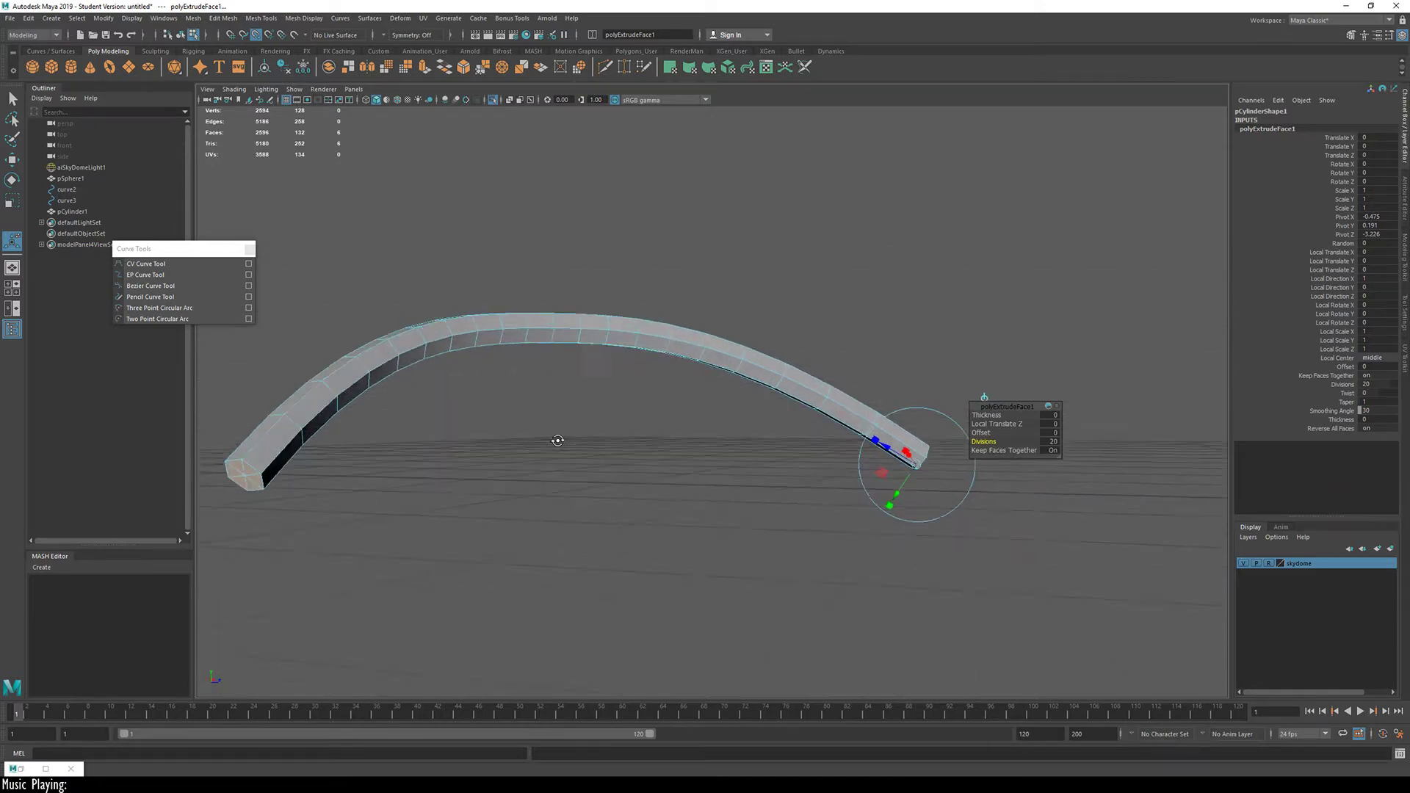
{"action": "left_click_drag", "start_coordinate": [762, 432], "coordinate": [648, 466], "text": "alt"}
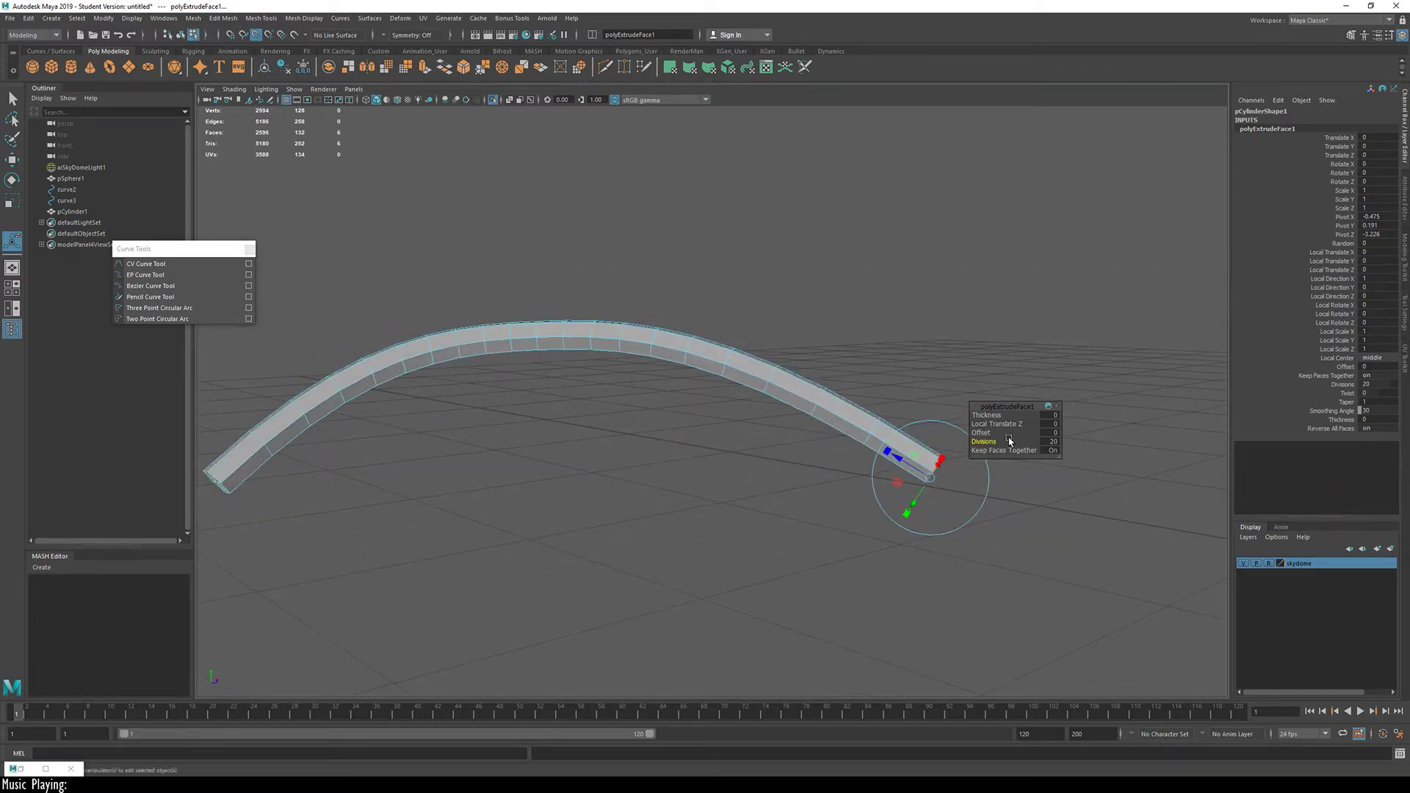
{"action": "left_click", "coordinate": [1108, 374]}
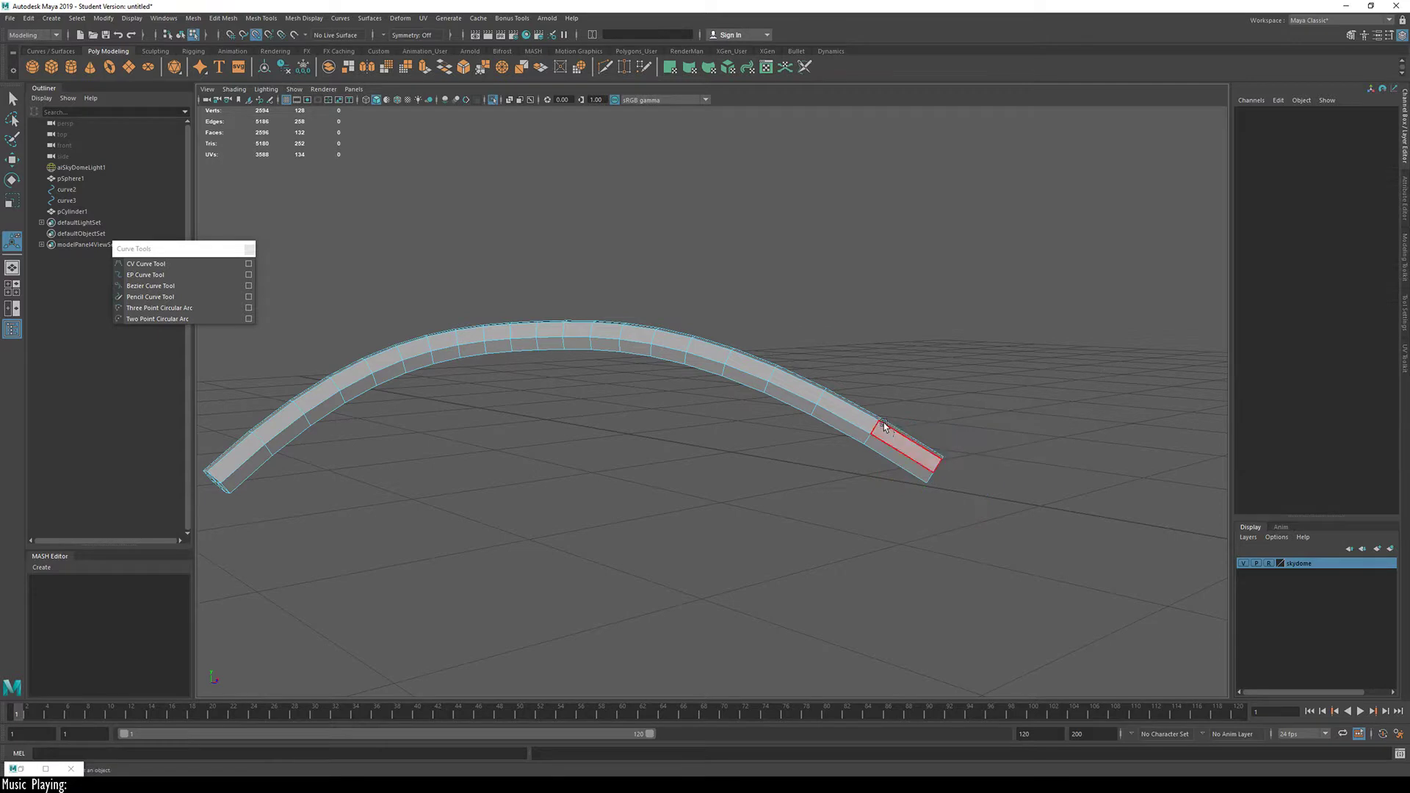
Step: Select the whole tube and adjust its extrusion taper, trying 4 before lowering it to 0
{"action": "left_click", "coordinate": [885, 430]}
{"action": "key", "text": "F8"}
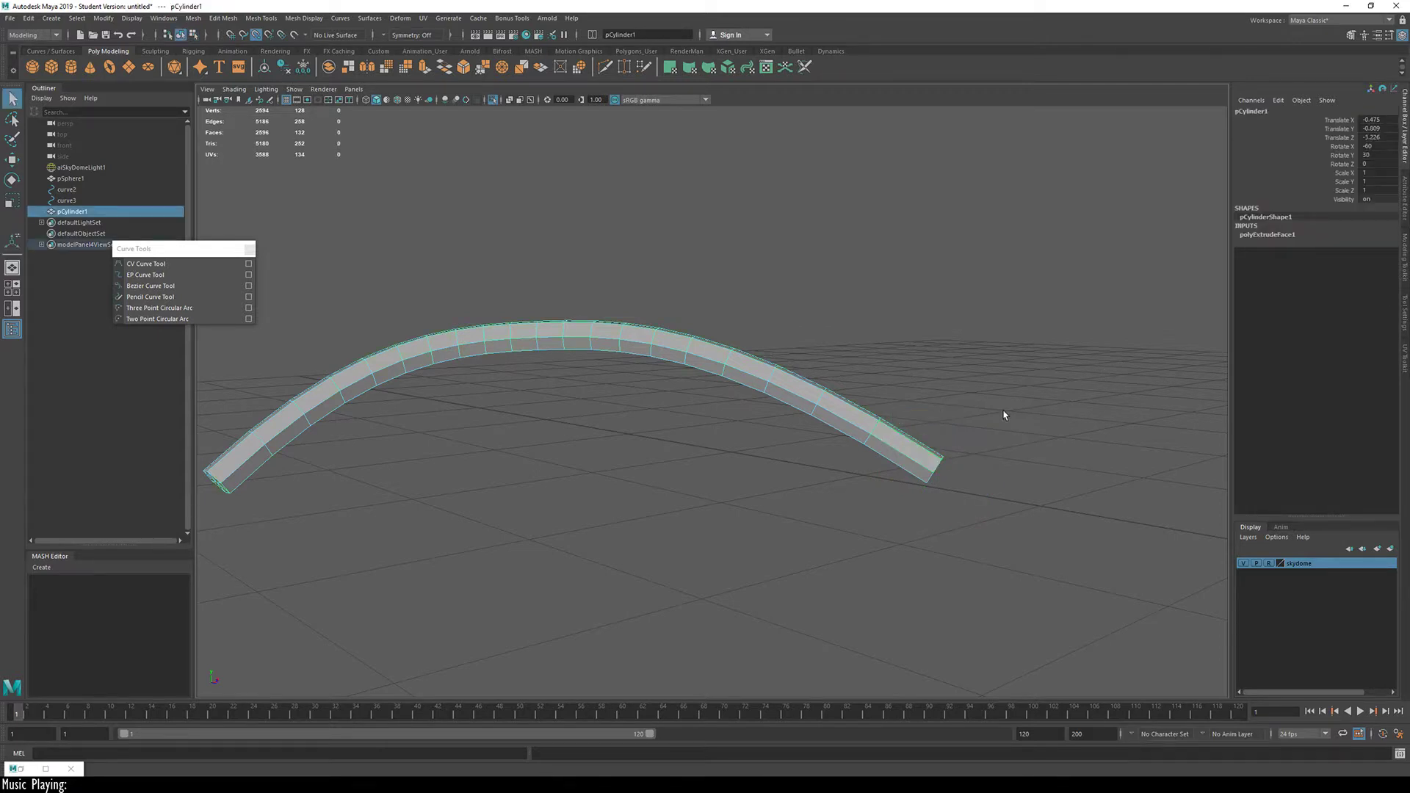
{"action": "left_click", "coordinate": [1278, 236]}
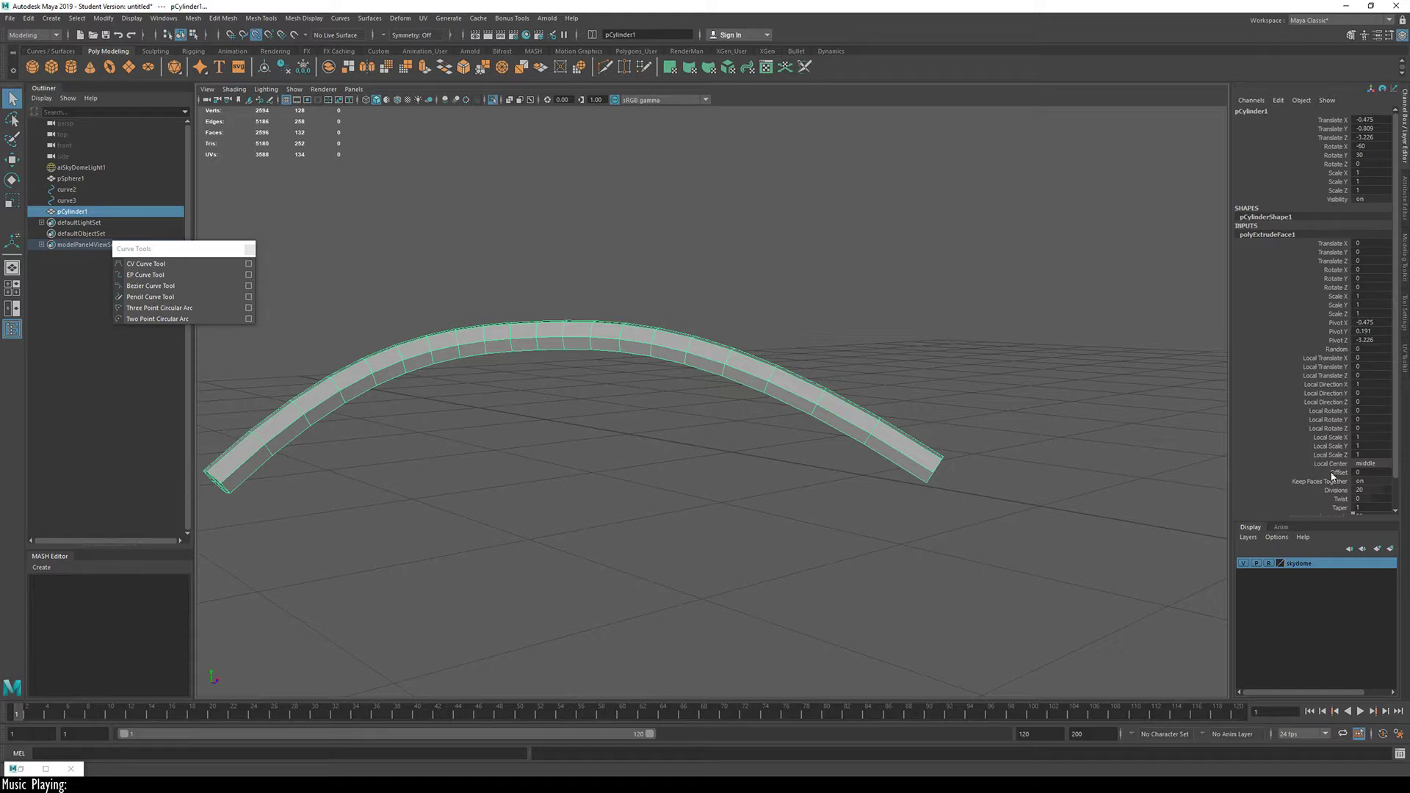
{"action": "scroll", "coordinate": [1333, 476], "scroll_direction": "down", "scroll_amount": 2}
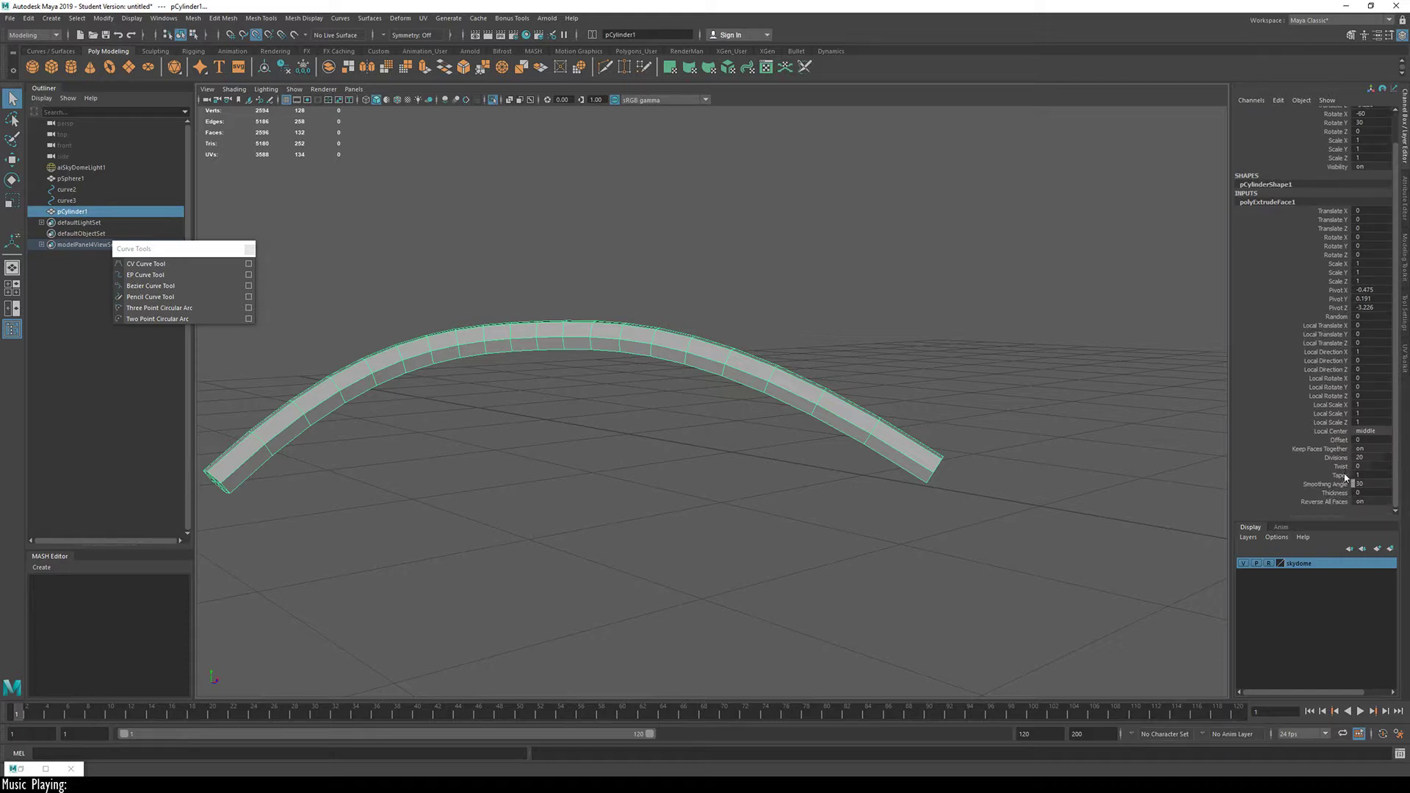
{"action": "left_click", "coordinate": [1344, 476]}
{"action": "left_click", "coordinate": [1360, 475]}
{"action": "type", "text": "4"}
{"action": "key", "text": "Return"}
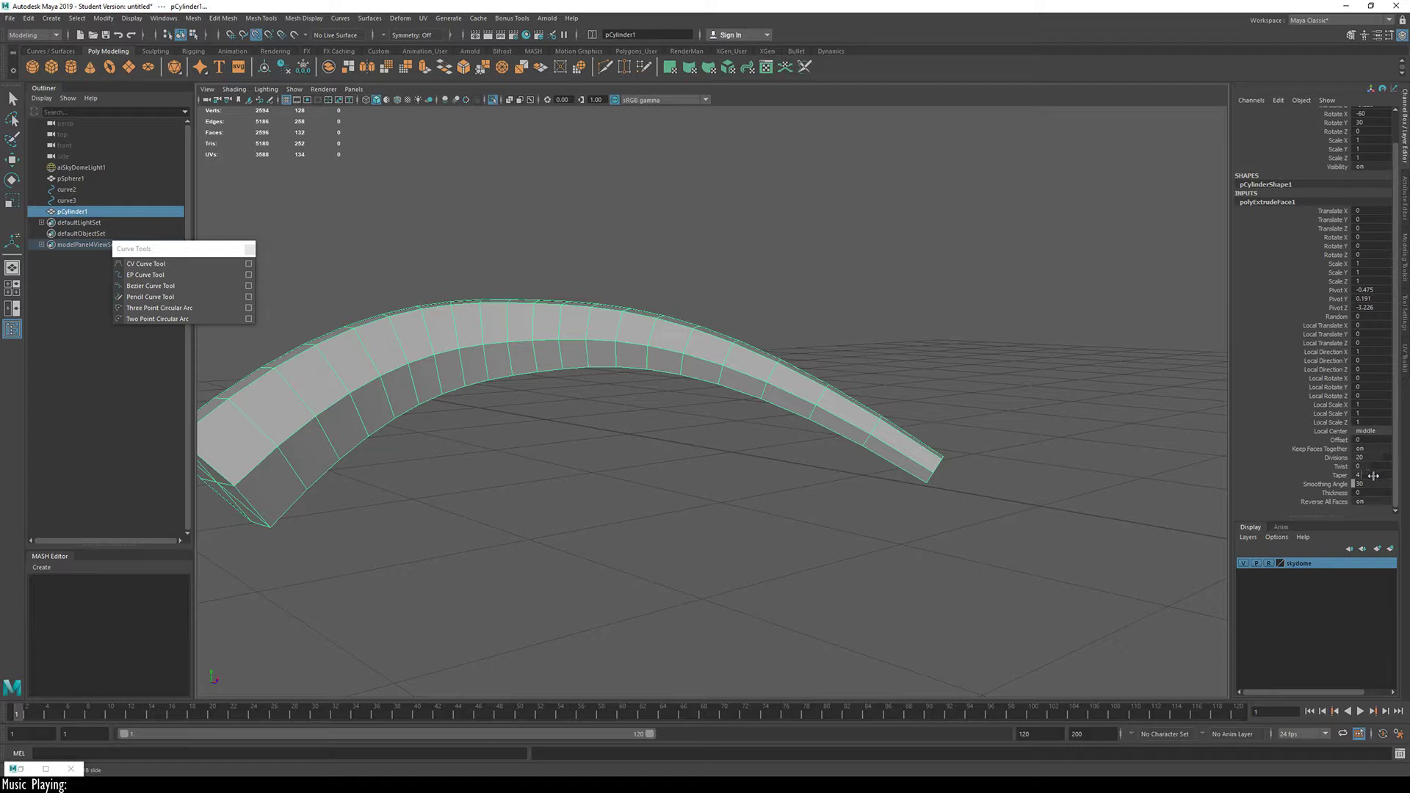
{"action": "middle_click_drag", "start_coordinate": [1368, 476], "coordinate": [1353, 476]}
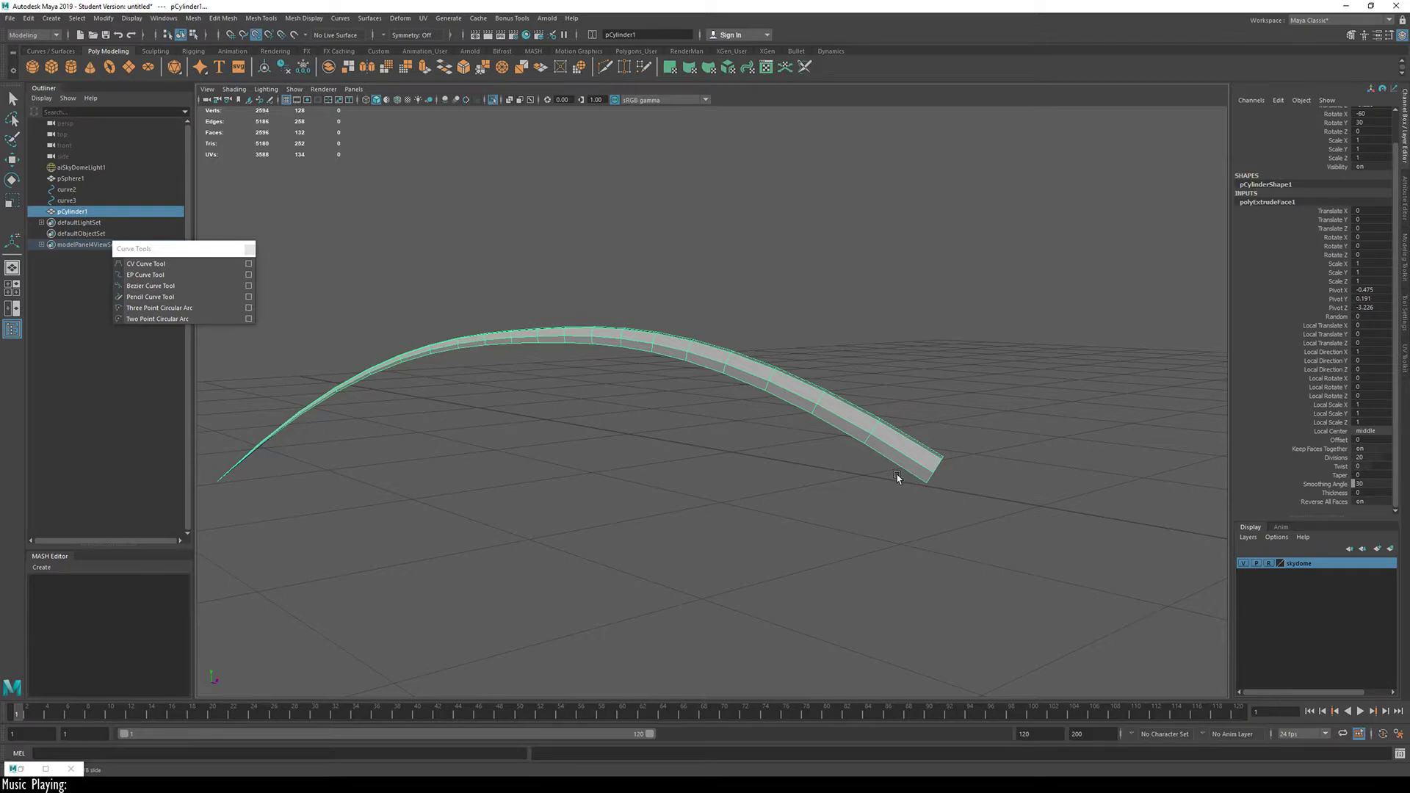
Step: Try to scale the whole tube uniformly to about 1.56, and undo the scaling
{"action": "left_click_drag", "start_coordinate": [897, 479], "coordinate": [647, 461], "text": "alt"}
{"action": "left_click", "coordinate": [78, 213]}
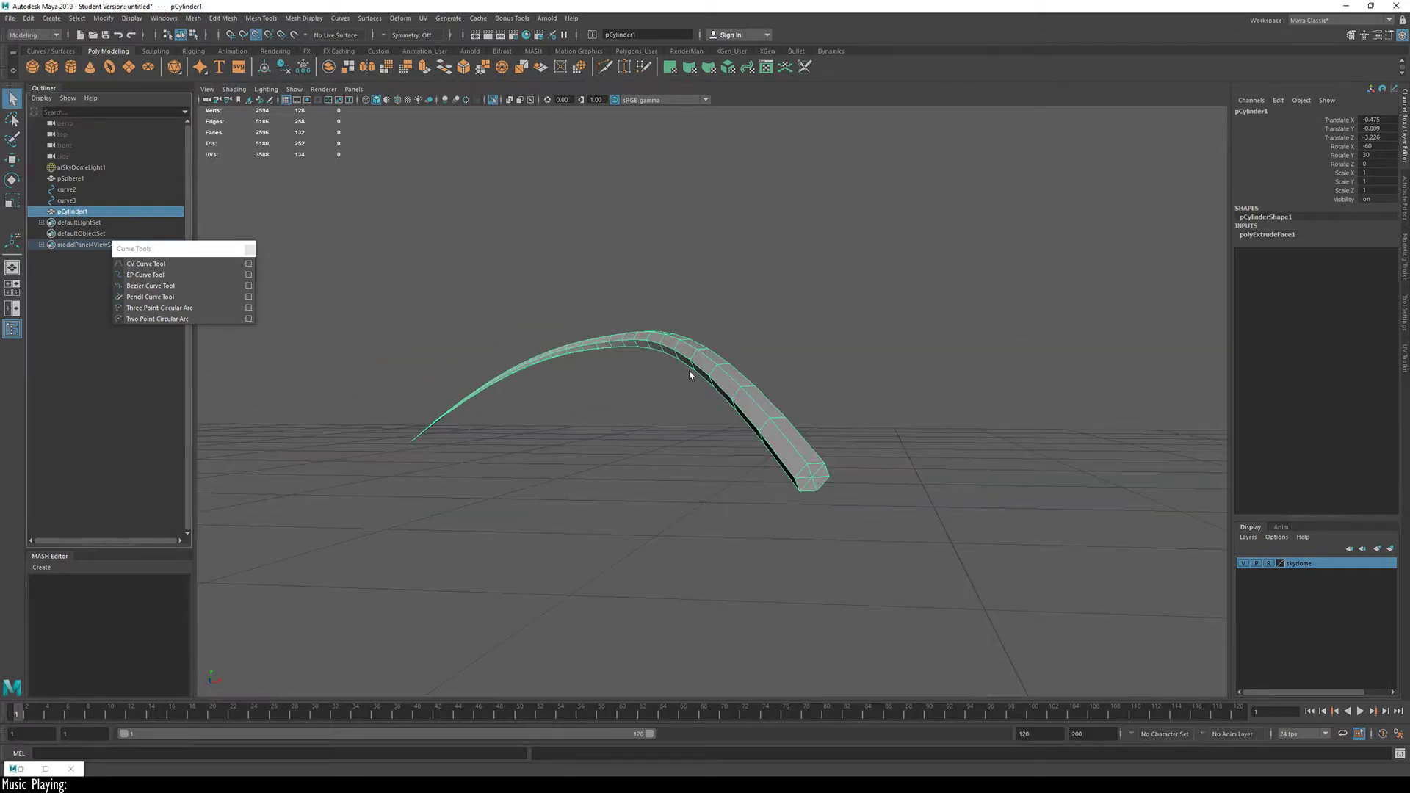
{"action": "key", "text": "r"}
{"action": "left_click_drag", "start_coordinate": [812, 477], "coordinate": [1264, 452]}
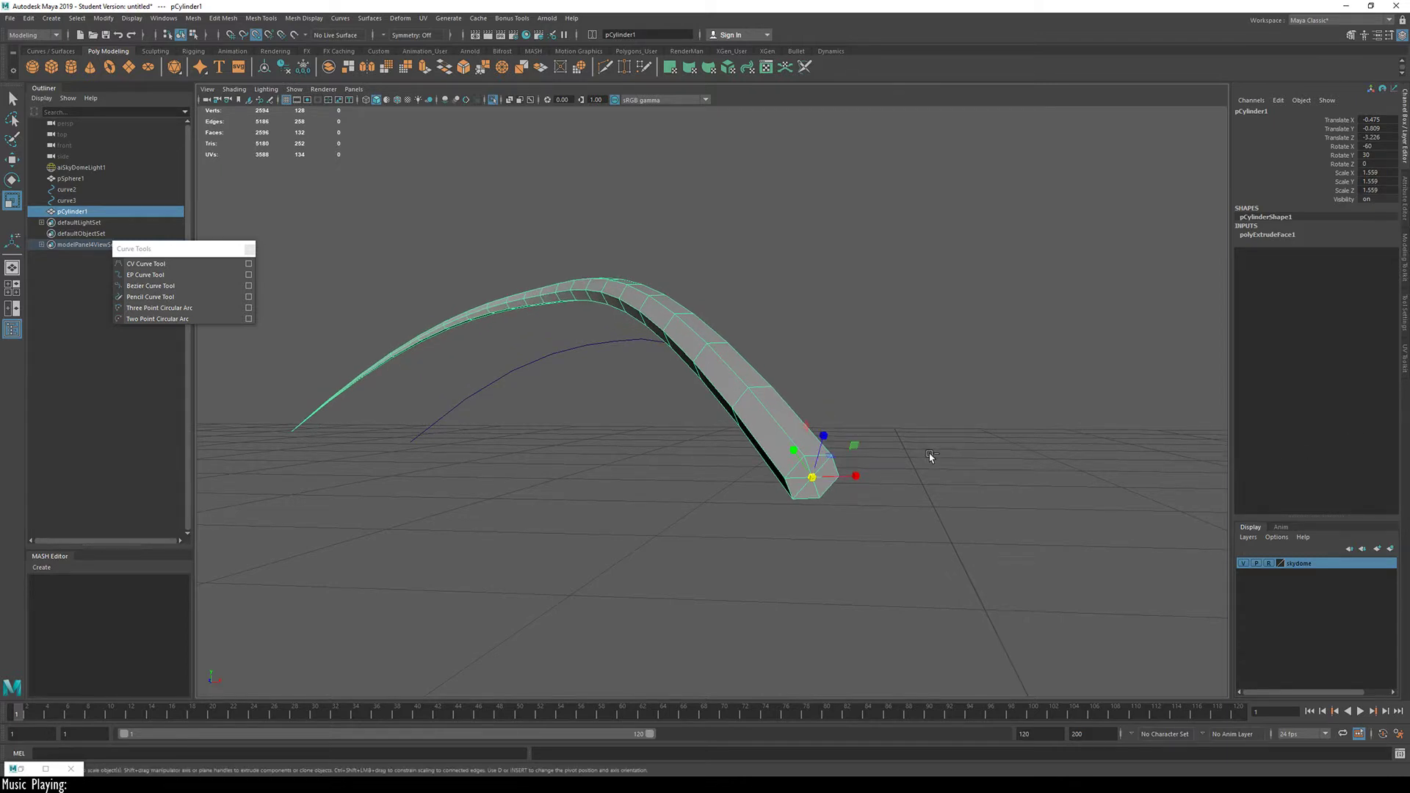
{"action": "key", "text": "ctrl+z"}
{"action": "left_click_drag", "start_coordinate": [793, 515], "coordinate": [862, 482], "text": "alt"}
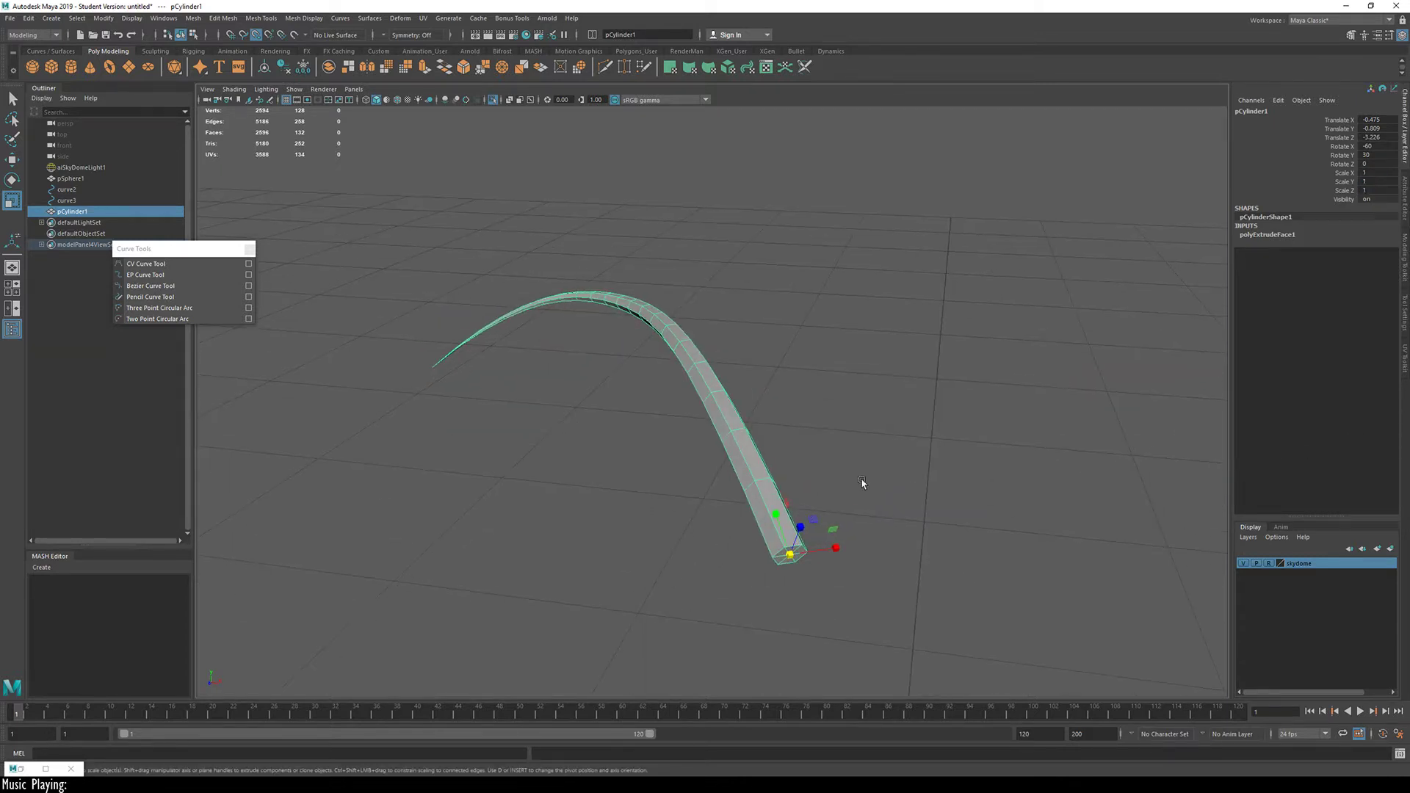
Step: Set the tube extrusion's taper to 0.2 and deselect the tube
{"action": "left_click", "coordinate": [1279, 235]}
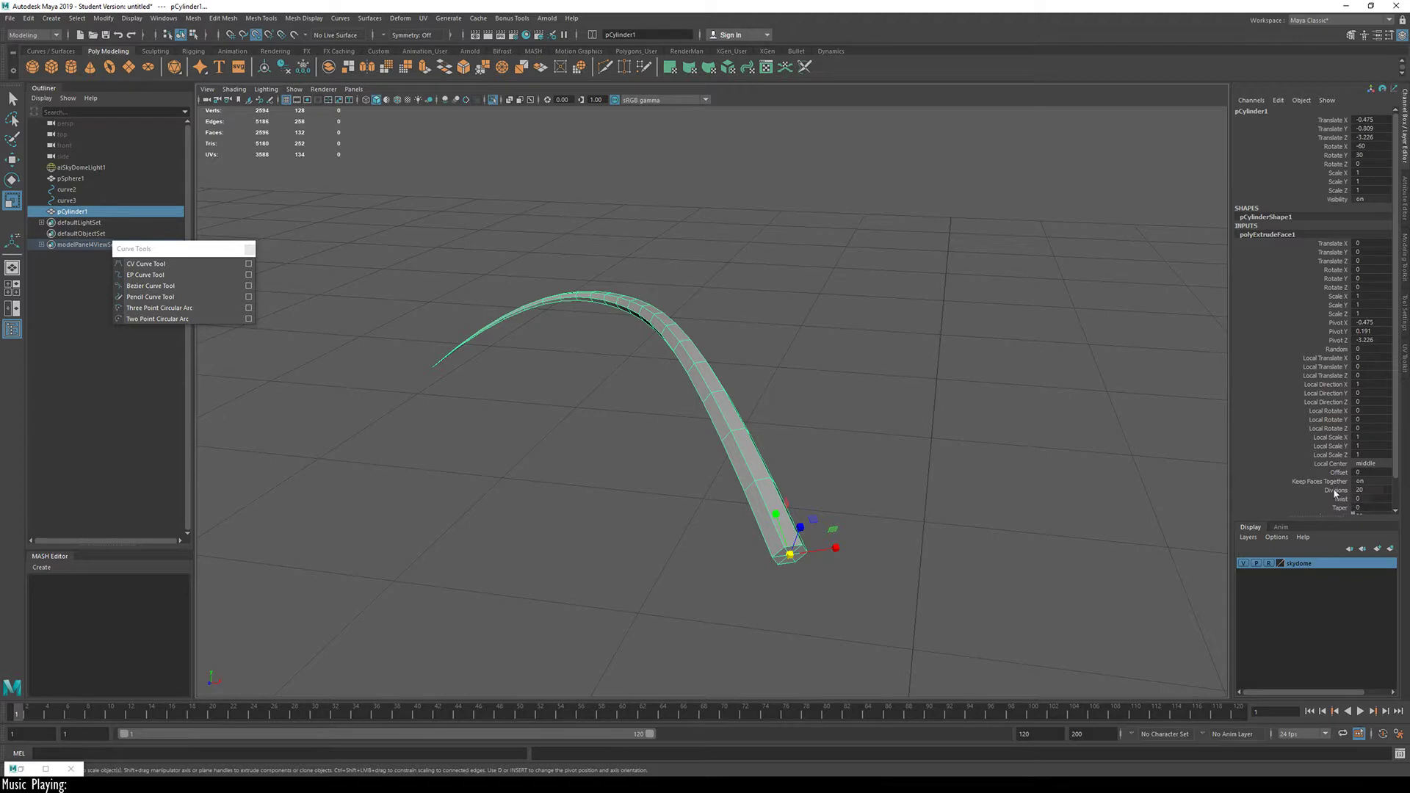
{"action": "scroll", "coordinate": [1352, 470], "scroll_direction": "down", "scroll_amount": 2}
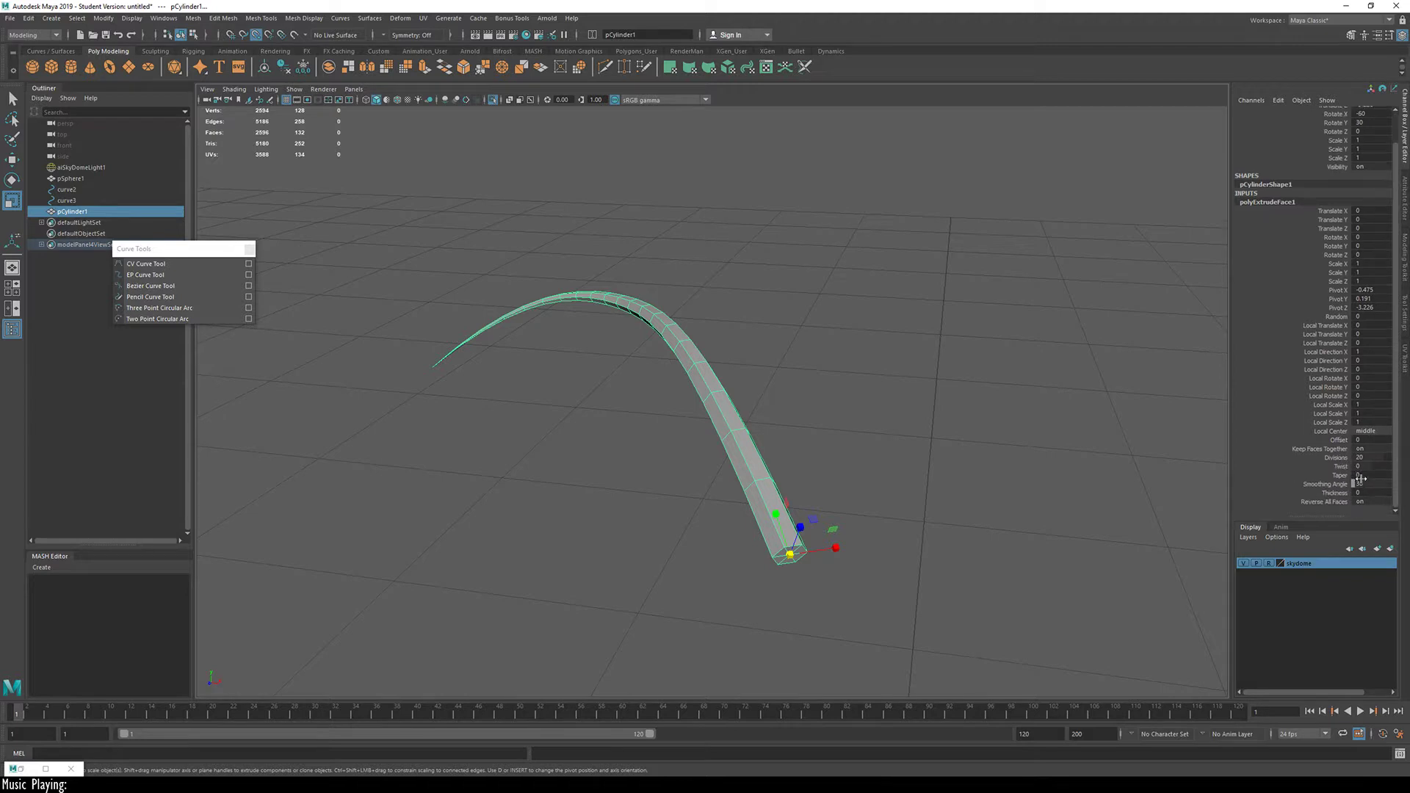
{"action": "left_click_drag", "start_coordinate": [1364, 476], "coordinate": [1360, 476], "text": "ctrl"}
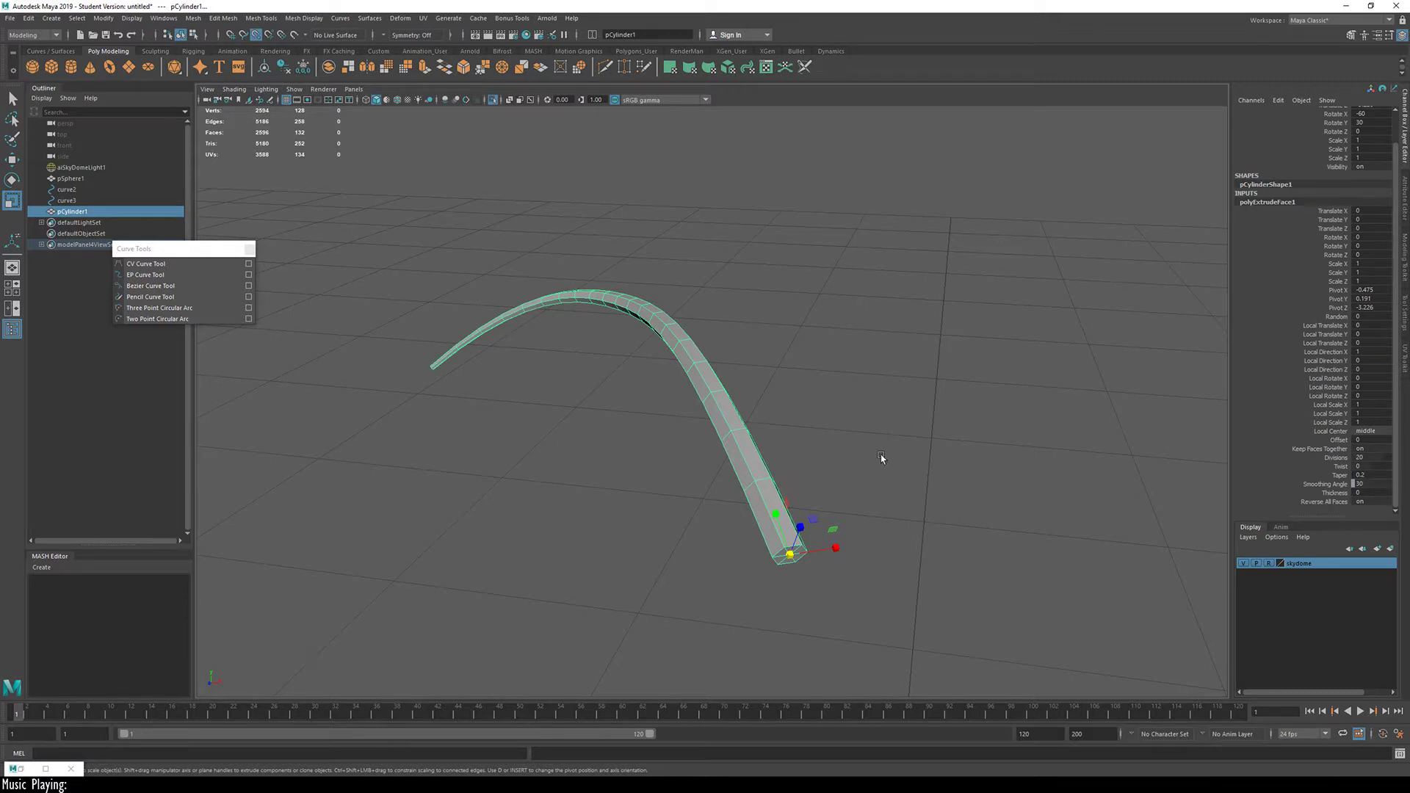
{"action": "left_click", "coordinate": [640, 437]}
Step: Select the center vertex of the tube's narrow end cap and pull it slightly outward along the tube's direction
{"action": "left_click_drag", "start_coordinate": [517, 482], "coordinate": [610, 332], "text": "alt"}
{"action": "left_click", "coordinate": [623, 364]}
{"action": "key", "text": "F9"}
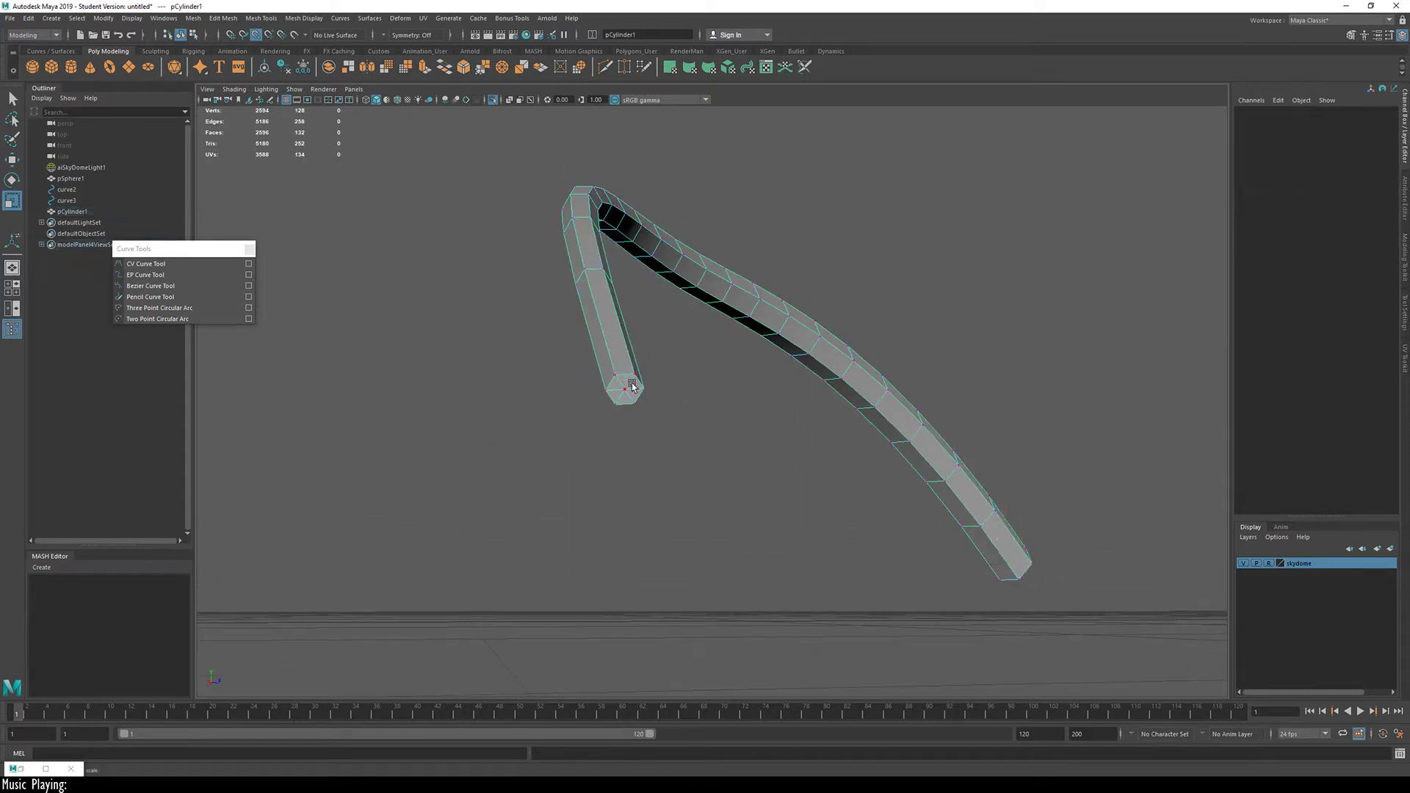
{"action": "left_click", "coordinate": [625, 392]}
{"action": "key", "text": "w"}
{"action": "left_click_drag", "start_coordinate": [630, 393], "coordinate": [701, 351], "text": "alt"}
{"action": "key", "text": "w"}
{"action": "left_click_drag", "start_coordinate": [837, 378], "coordinate": [811, 415]}
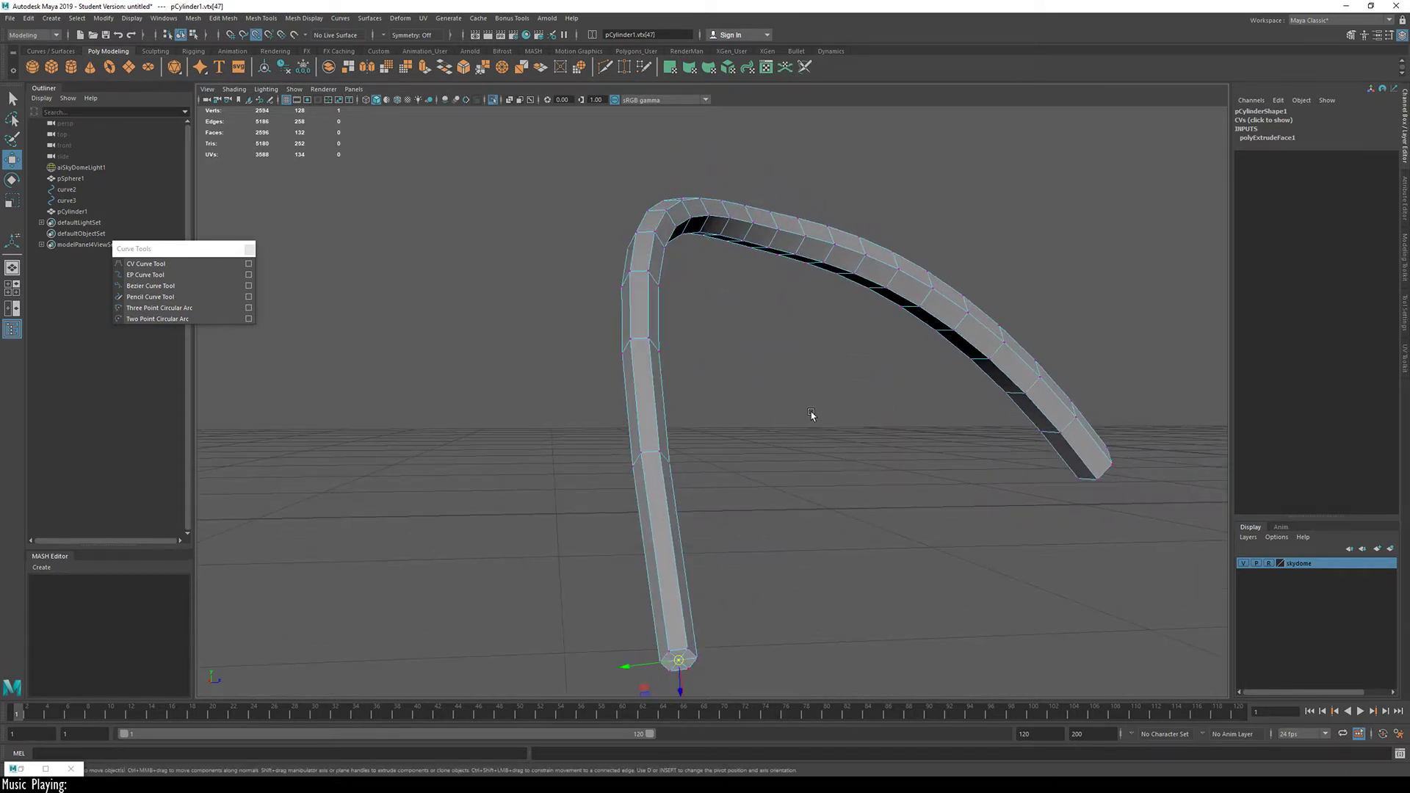
{"action": "middle_click_drag", "start_coordinate": [743, 469], "coordinate": [760, 388], "text": "alt"}
{"action": "left_click_drag", "start_coordinate": [745, 387], "coordinate": [751, 406]}
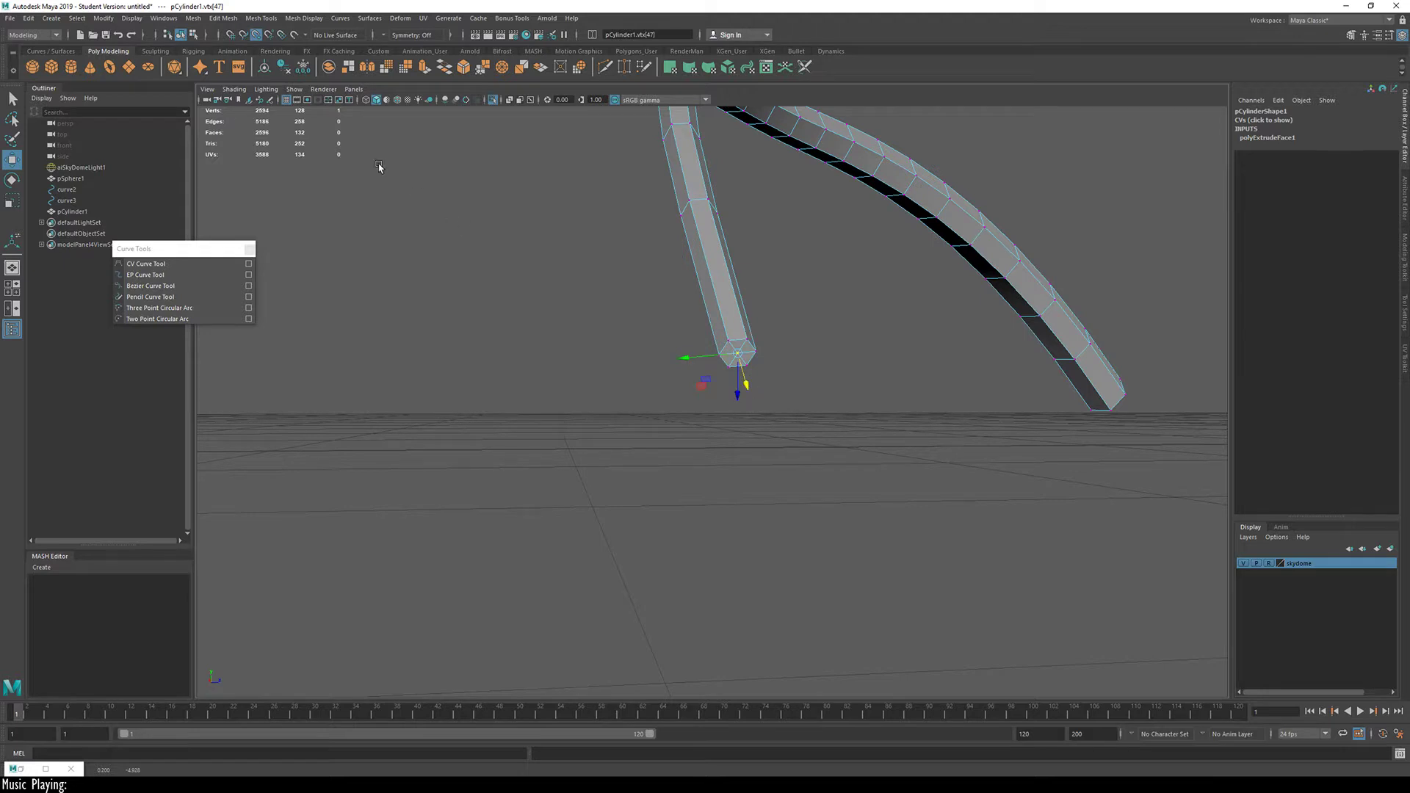
{"action": "left_click_drag", "start_coordinate": [745, 385], "coordinate": [756, 404]}
Step: Turn on smooth mesh preview for the tube, and end its isolation to show it with the segmented body
{"action": "key", "text": "3"}
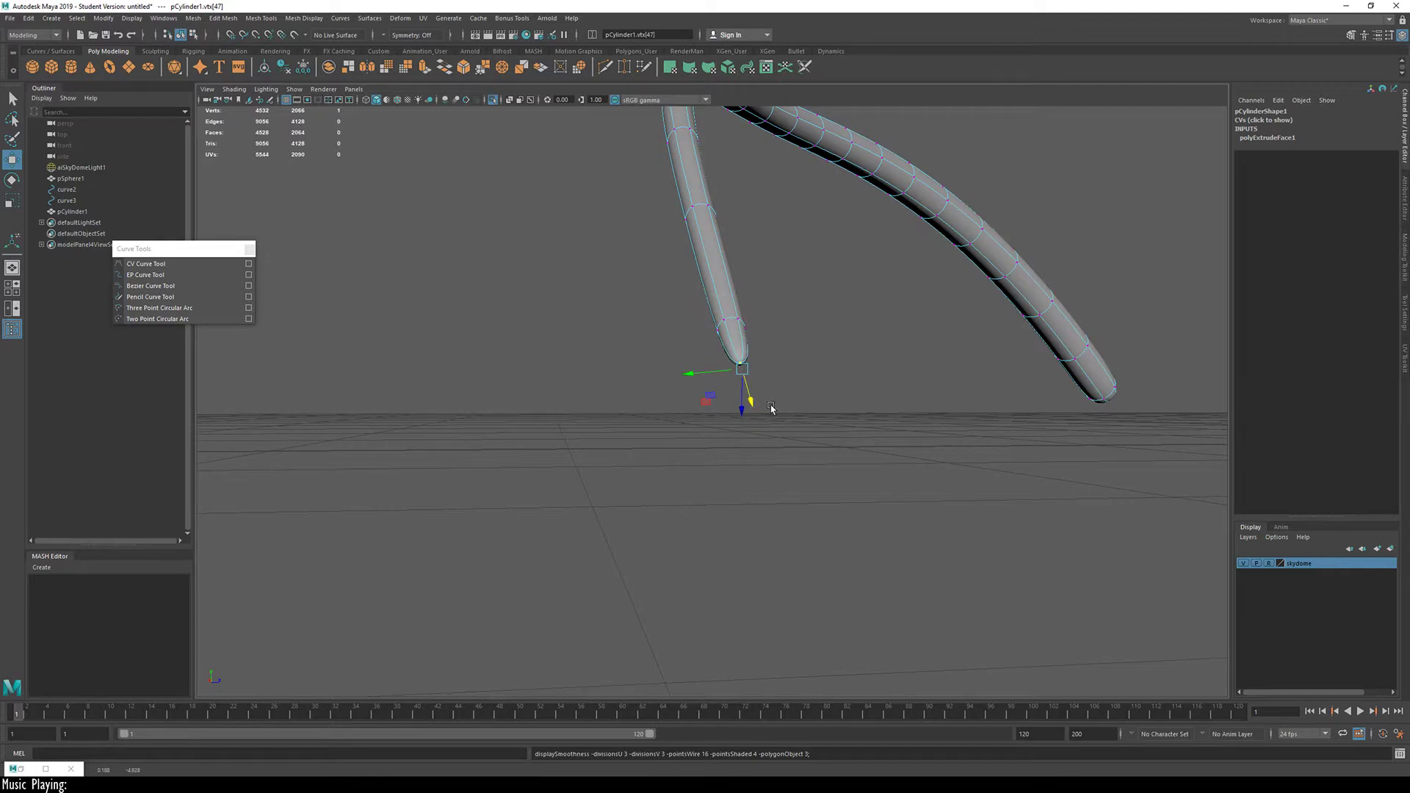
{"action": "left_click_drag", "start_coordinate": [910, 341], "coordinate": [862, 379], "text": "alt"}
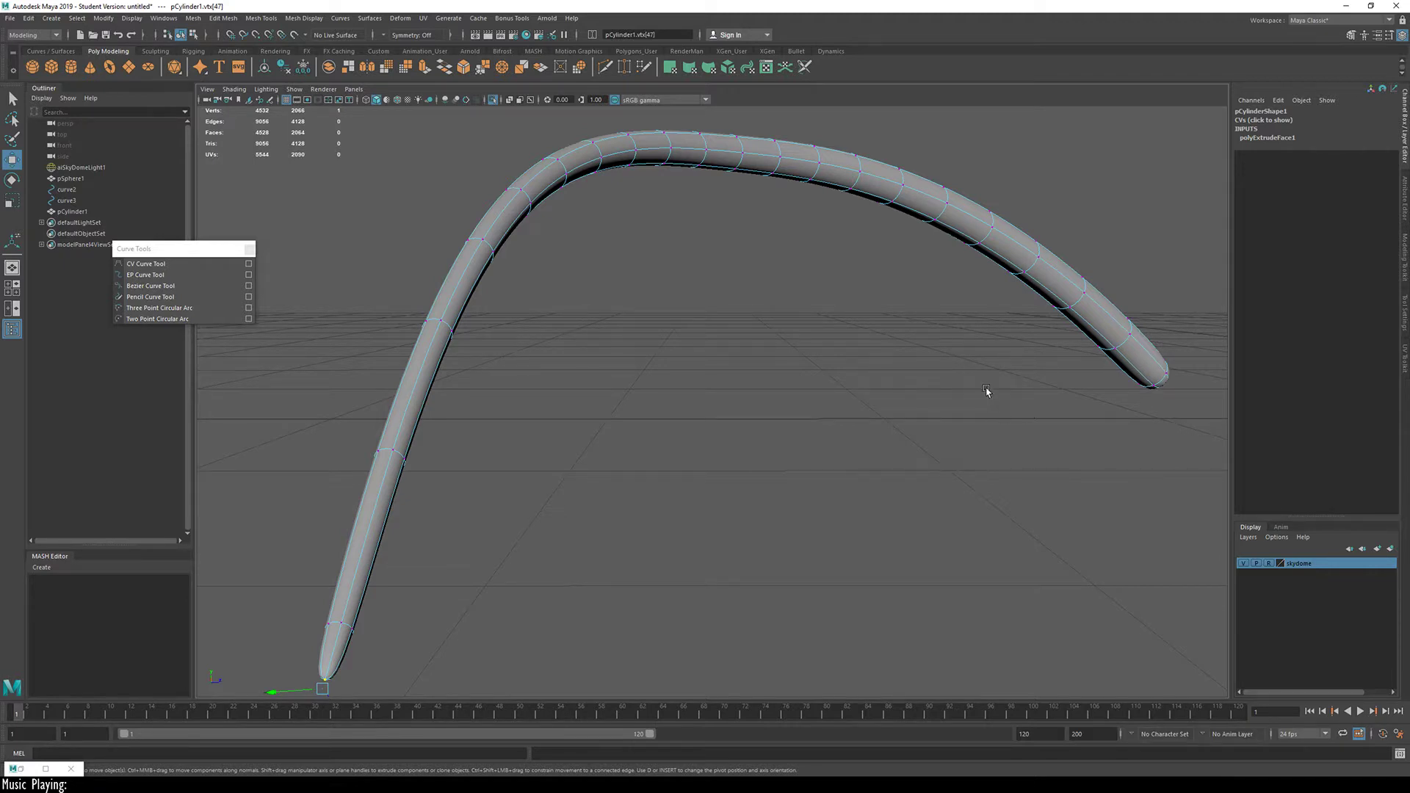
{"action": "left_click_drag", "start_coordinate": [1031, 448], "coordinate": [803, 519], "text": "alt"}
{"action": "right_click_drag", "start_coordinate": [910, 489], "coordinate": [617, 504], "text": "alt"}
{"action": "right_click_drag", "start_coordinate": [866, 481], "coordinate": [711, 498], "text": "alt"}
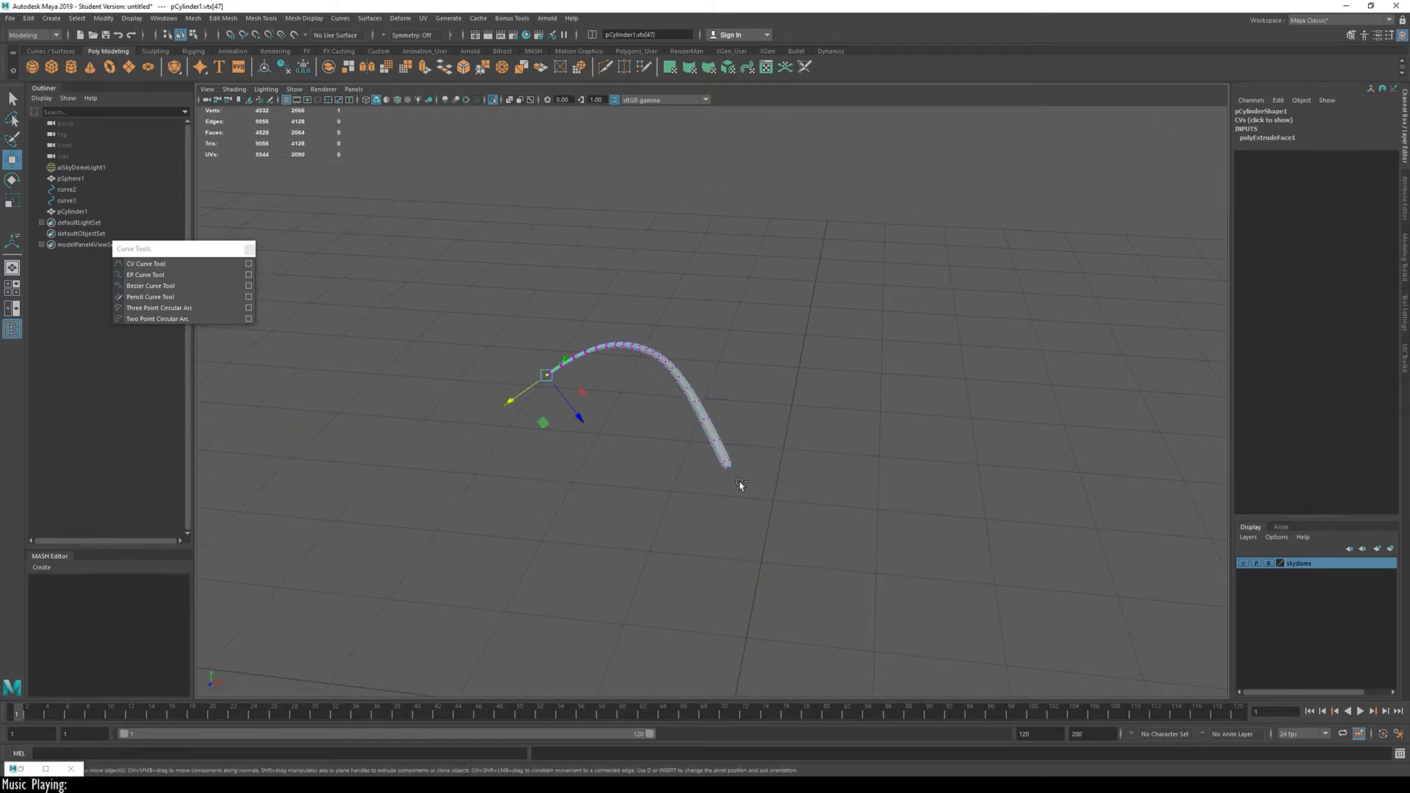
{"action": "key", "text": "ctrl+1"}
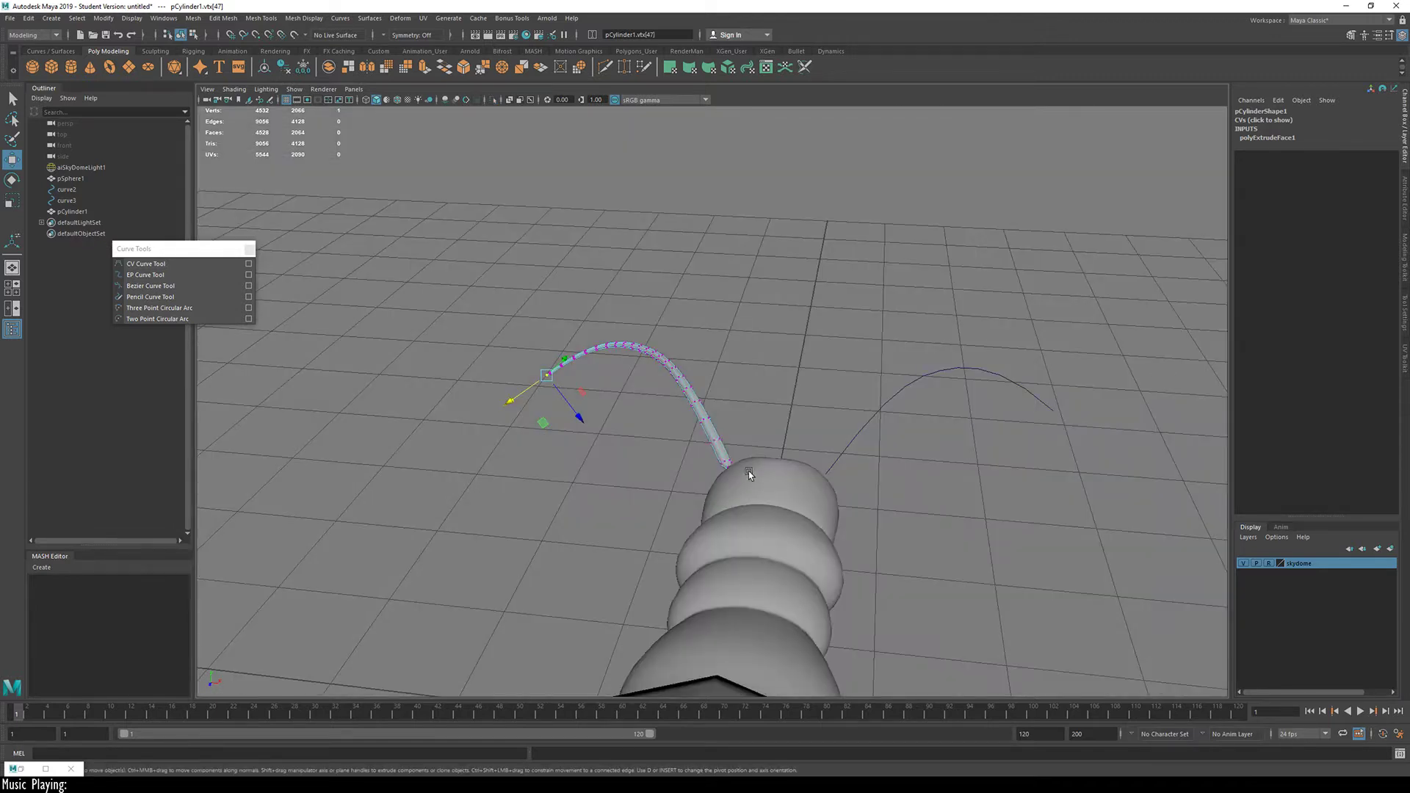
Step: Return to object selection, select the finished tube pCylinder1 and duplicate it
{"action": "left_click", "coordinate": [780, 377]}
{"action": "left_click", "coordinate": [705, 439]}
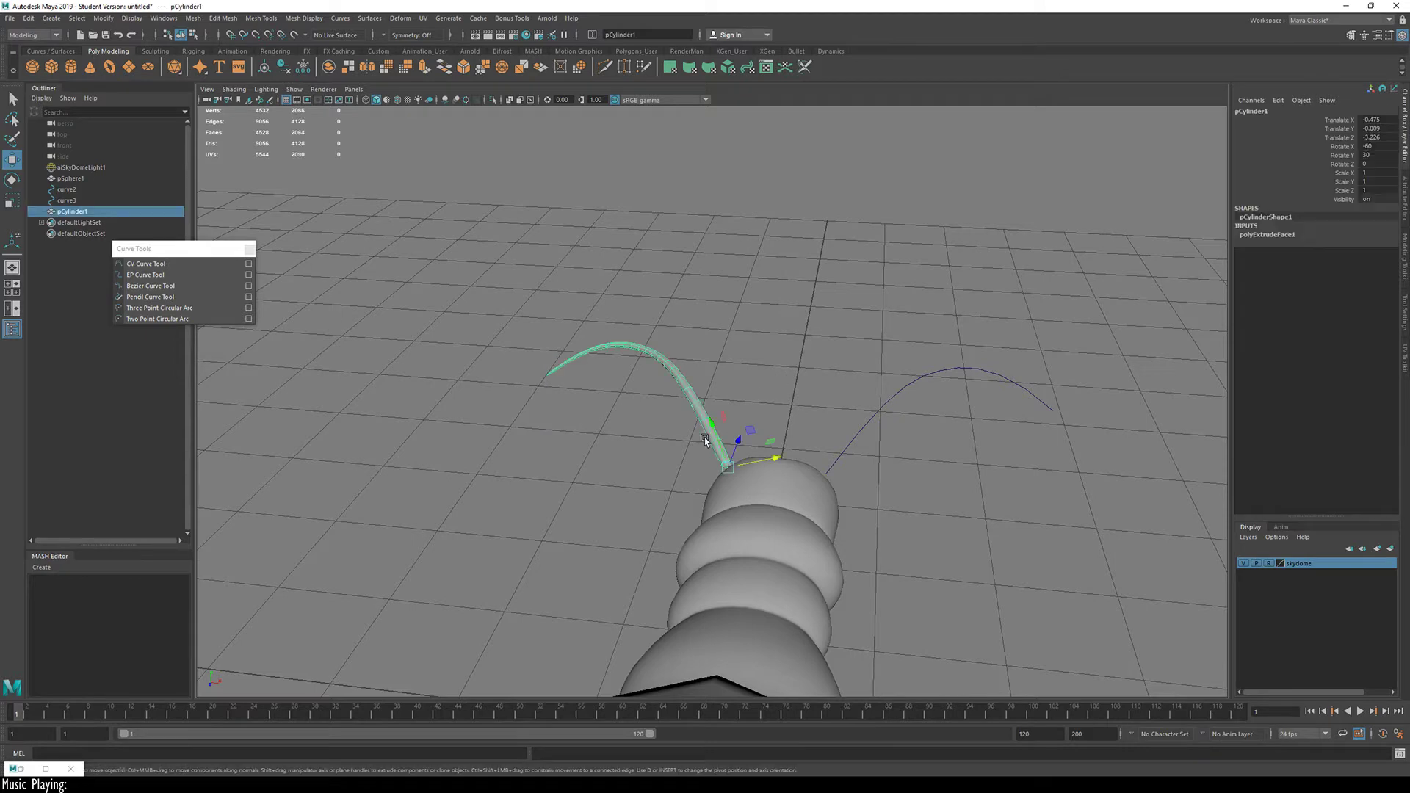
{"action": "left_click", "coordinate": [854, 435]}
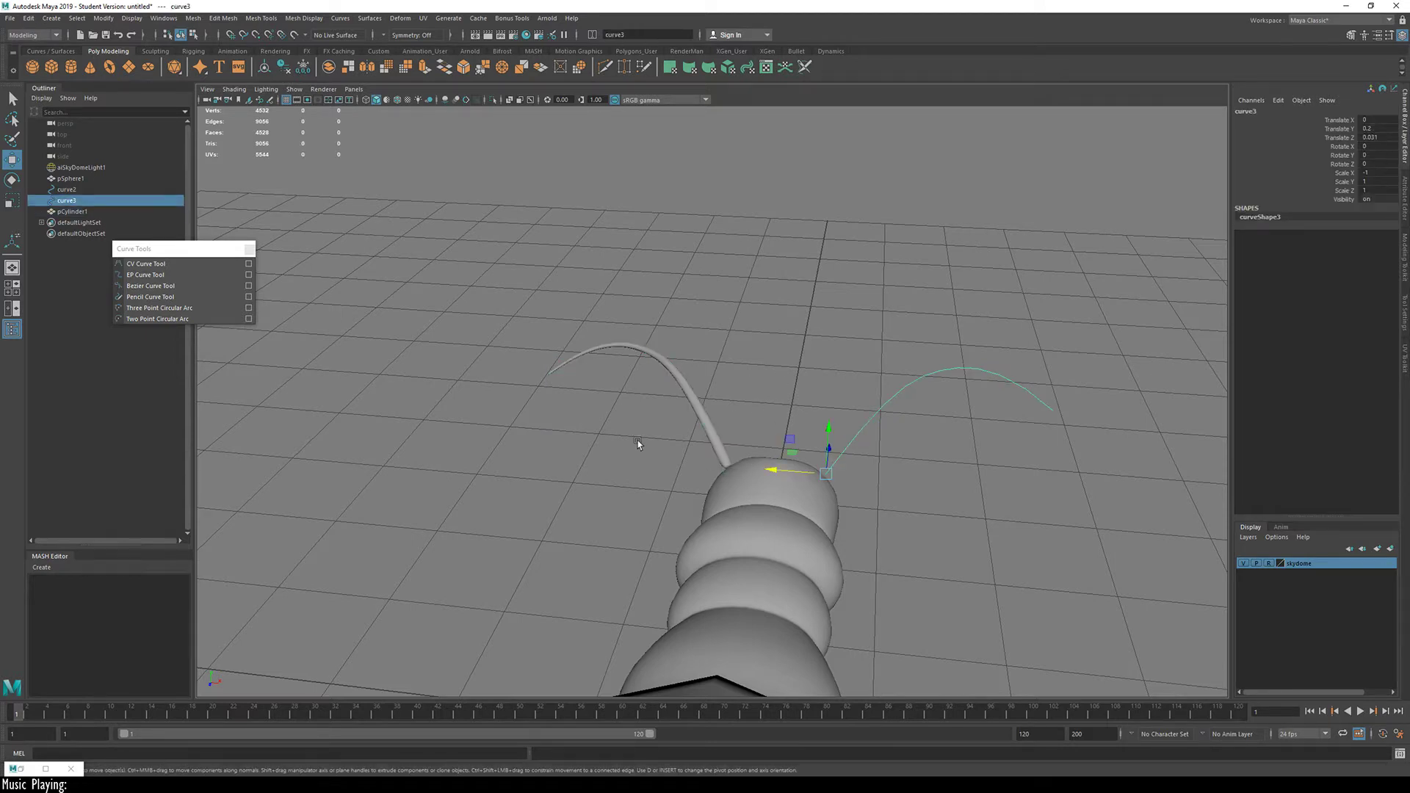
{"action": "left_click", "coordinate": [95, 180]}
{"action": "left_click", "coordinate": [76, 212]}
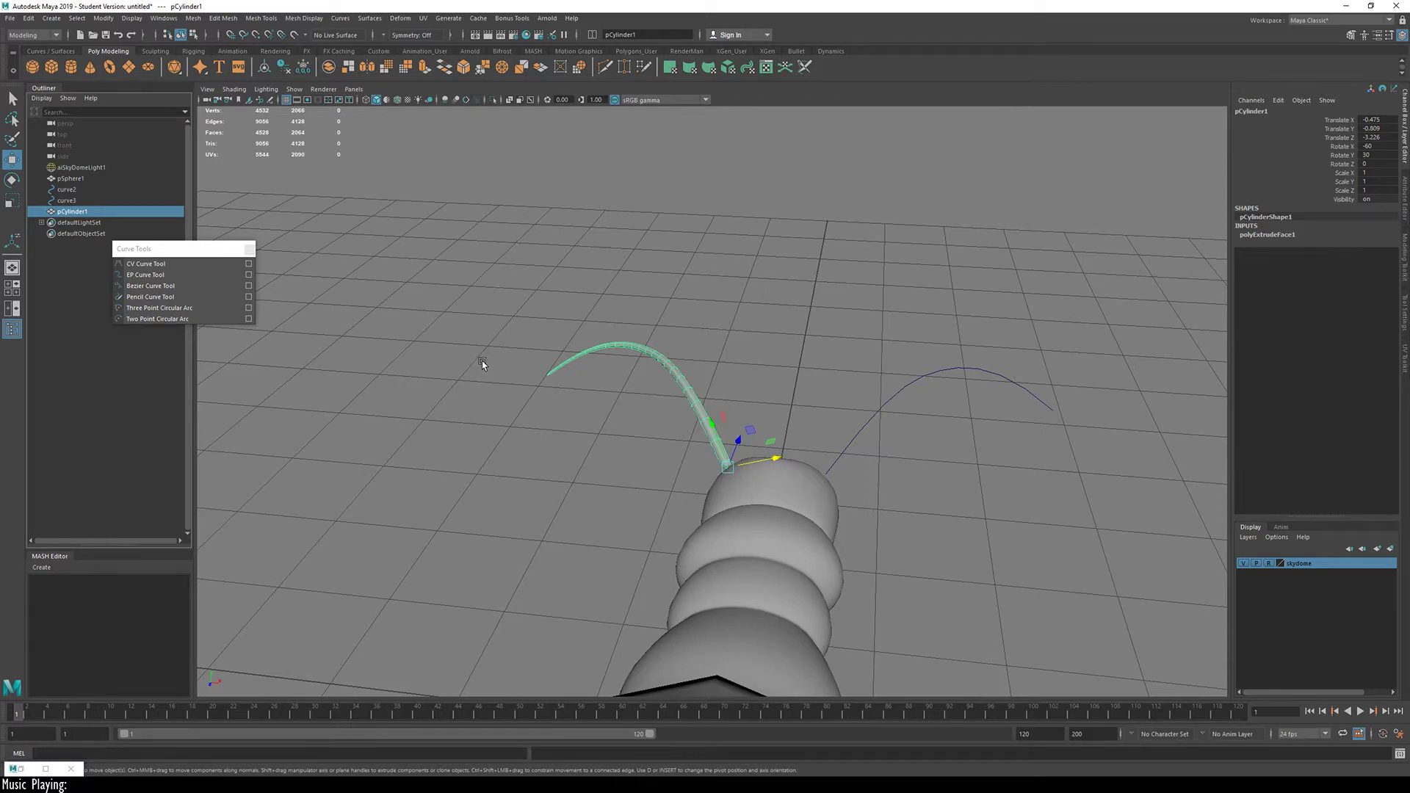
{"action": "key", "text": "ctrl+d"}
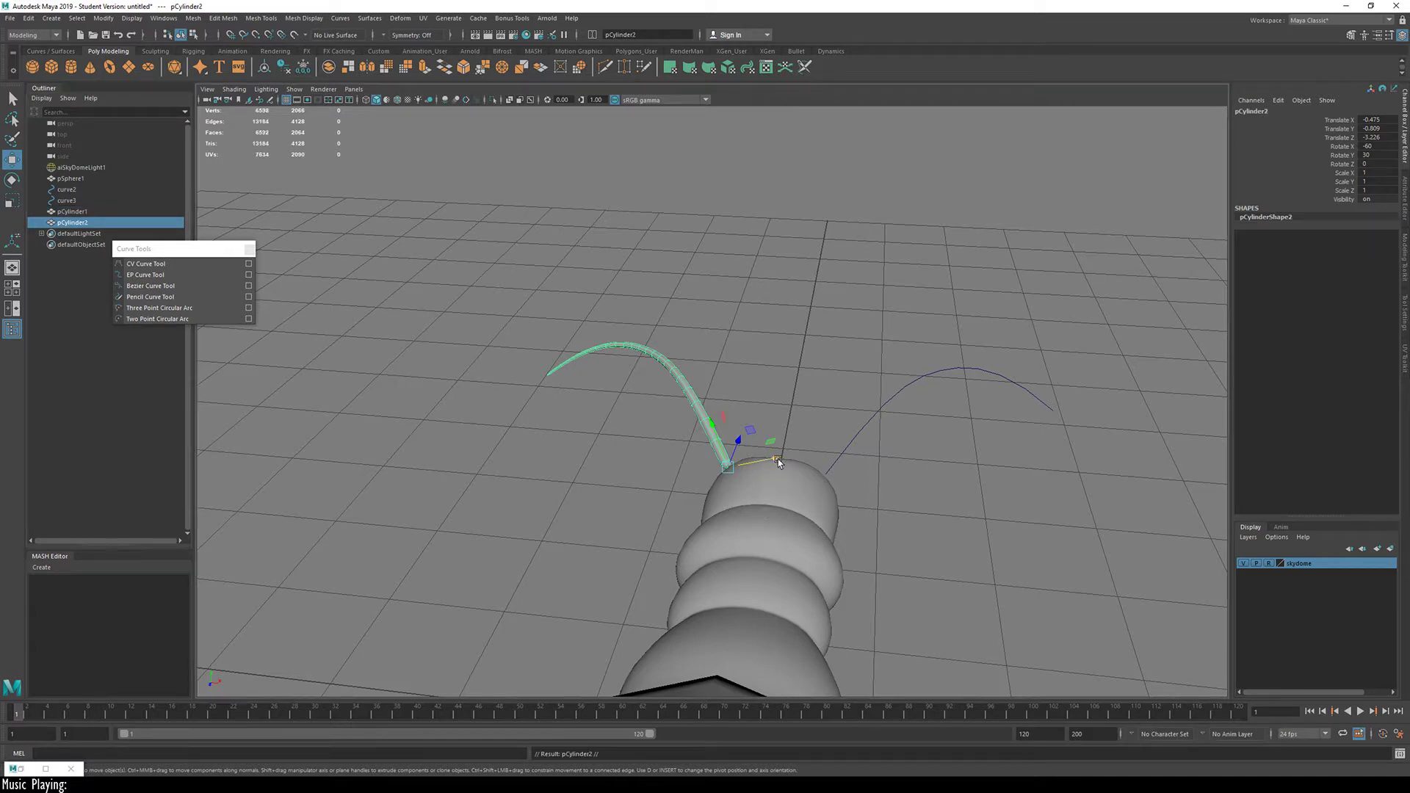
Step: Switch the Move tool to world axes and try moving the duplicated tube along X toward the mirrored curve
{"action": "right_click_drag", "start_coordinate": [774, 464], "coordinate": [739, 449]}
{"action": "left_click", "coordinate": [774, 423]}
{"action": "left_click", "coordinate": [710, 430]}
{"action": "left_click", "coordinate": [90, 222]}
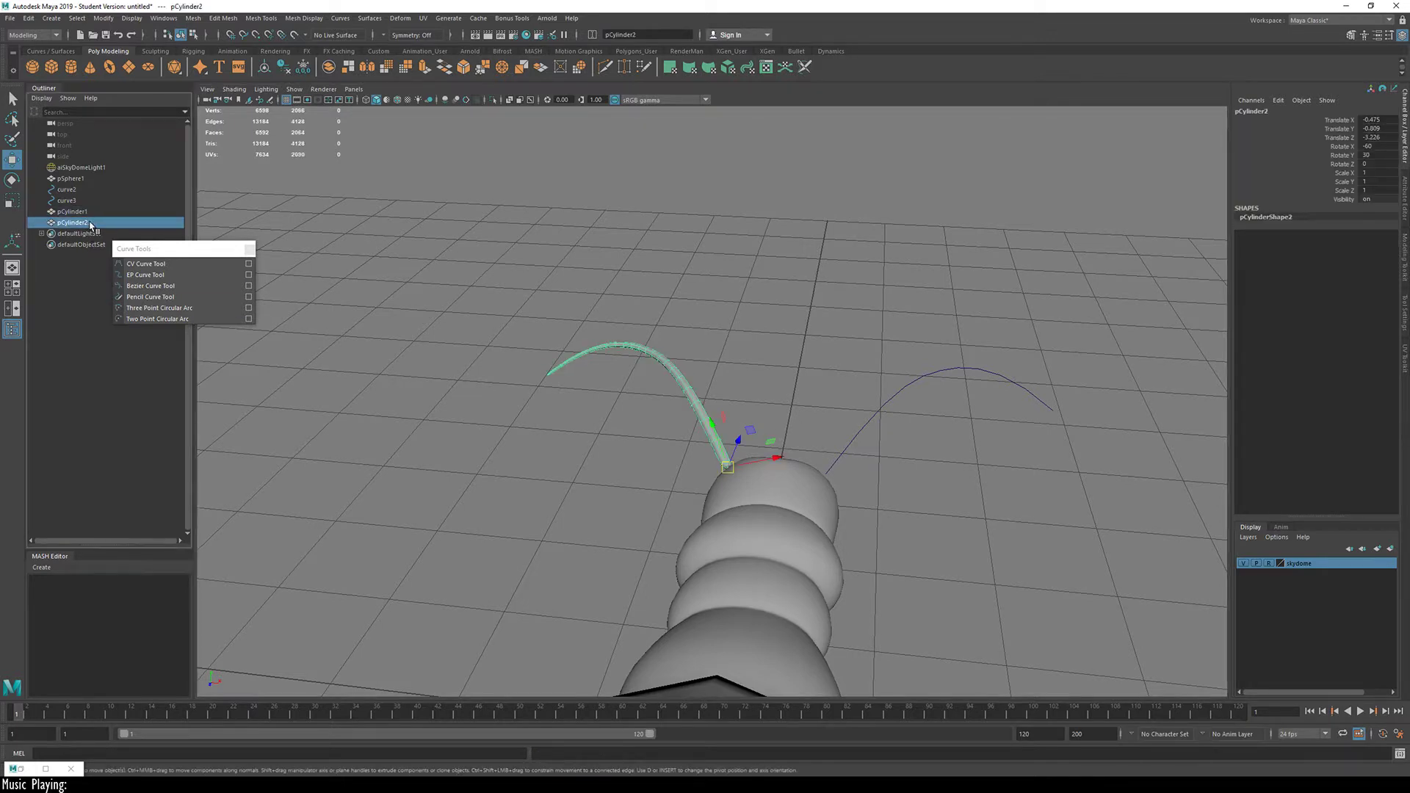
{"action": "left_click_drag", "start_coordinate": [776, 404], "coordinate": [726, 404]}
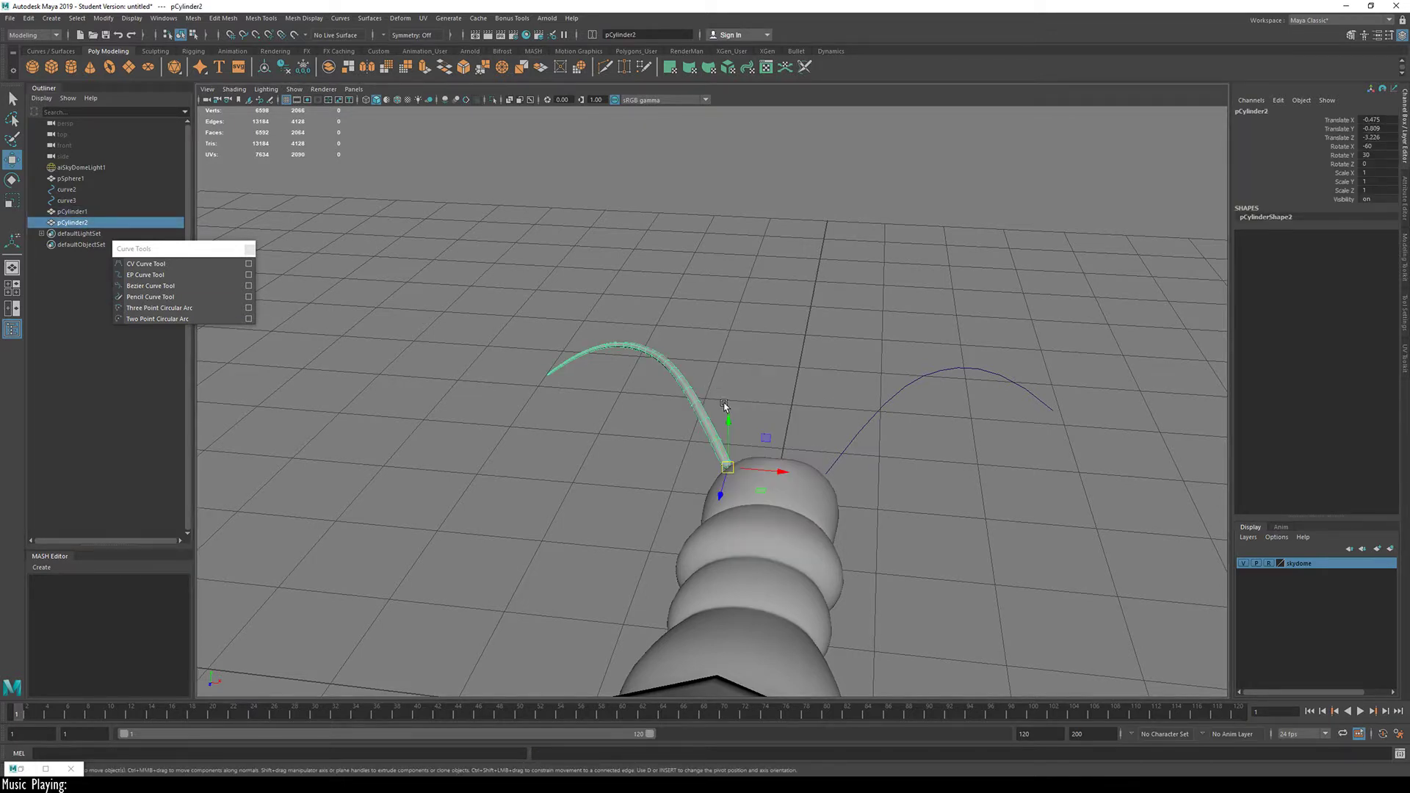
{"action": "left_click_drag", "start_coordinate": [783, 484], "coordinate": [919, 491]}
Step: Undo the changes back to the state before the extrusion, with the hexagonal cap and curve2 selected
{"action": "key", "text": "ctrl+z"}
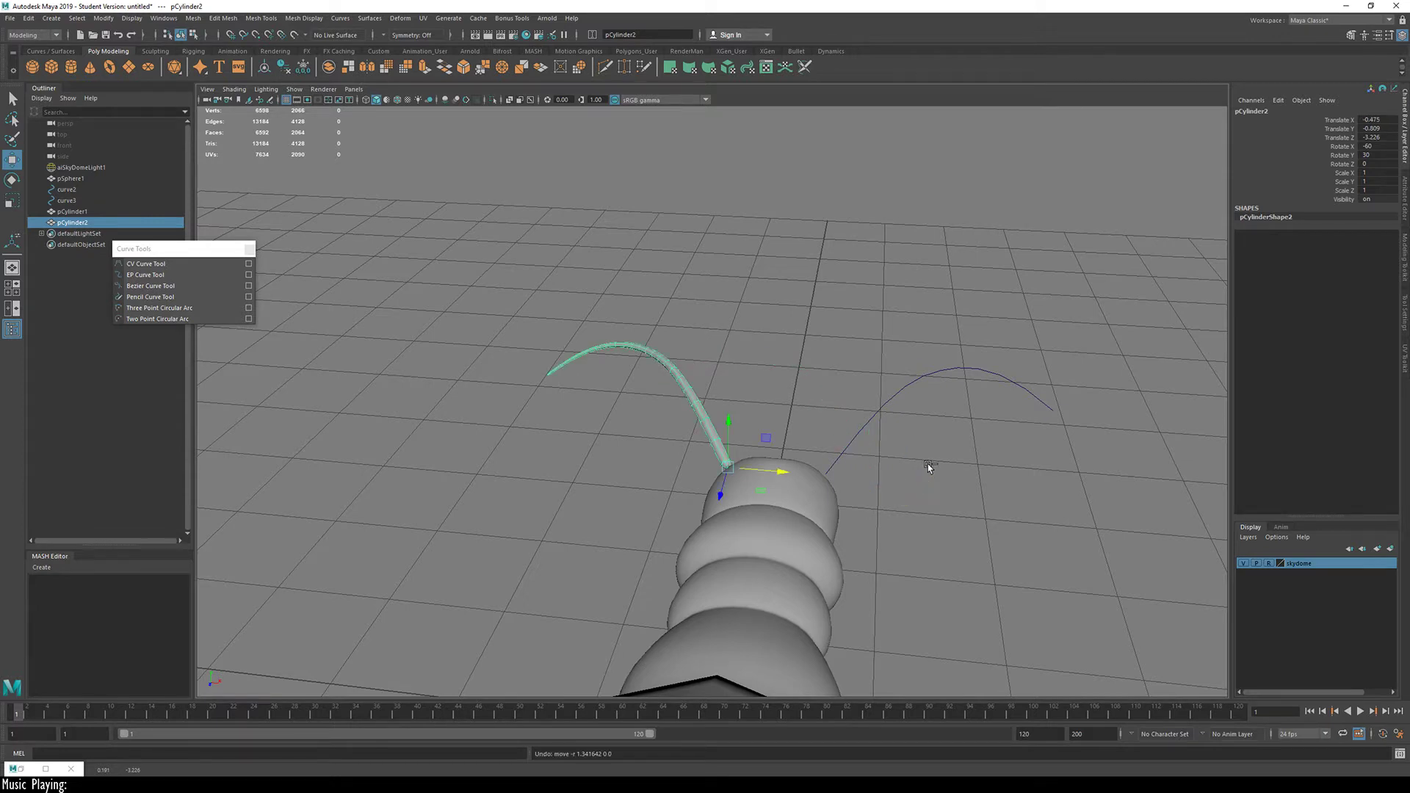
{"action": "key", "text": "ctrl+z"}
{"action": "key", "text": "ctrl+z"}
{"action": "key", "text": "ctrl+z"}
{"action": "key", "text": "ctrl+z"}
{"action": "key", "text": "ctrl+z"}
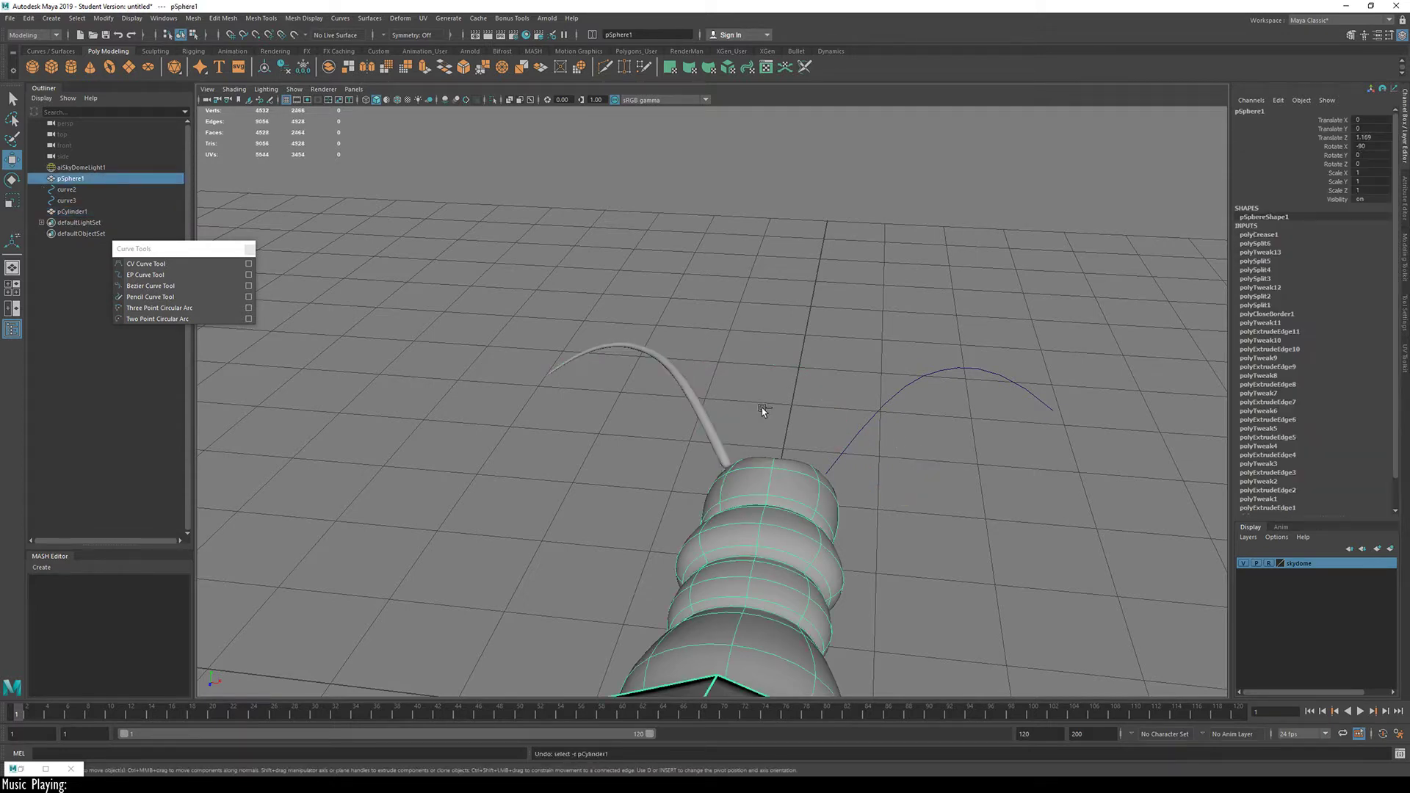
{"action": "key", "text": "ctrl+z"}
{"action": "key", "text": "ctrl+z"}
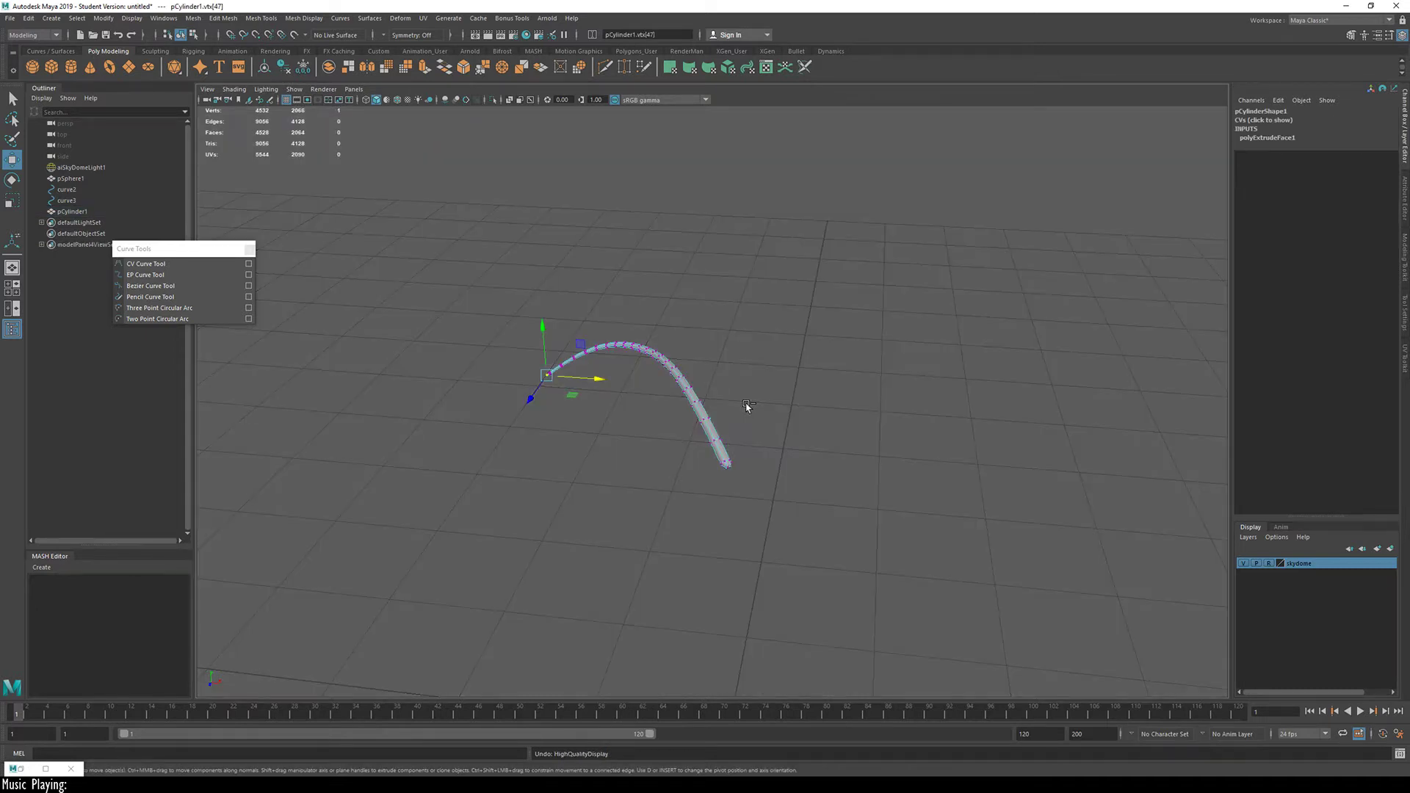
{"action": "key", "text": "ctrl+z"}
{"action": "key", "text": "ctrl+z"}
{"action": "key", "text": "ctrl+z"}
{"action": "key", "text": "ctrl+z"}
{"action": "key", "text": "ctrl+z"}
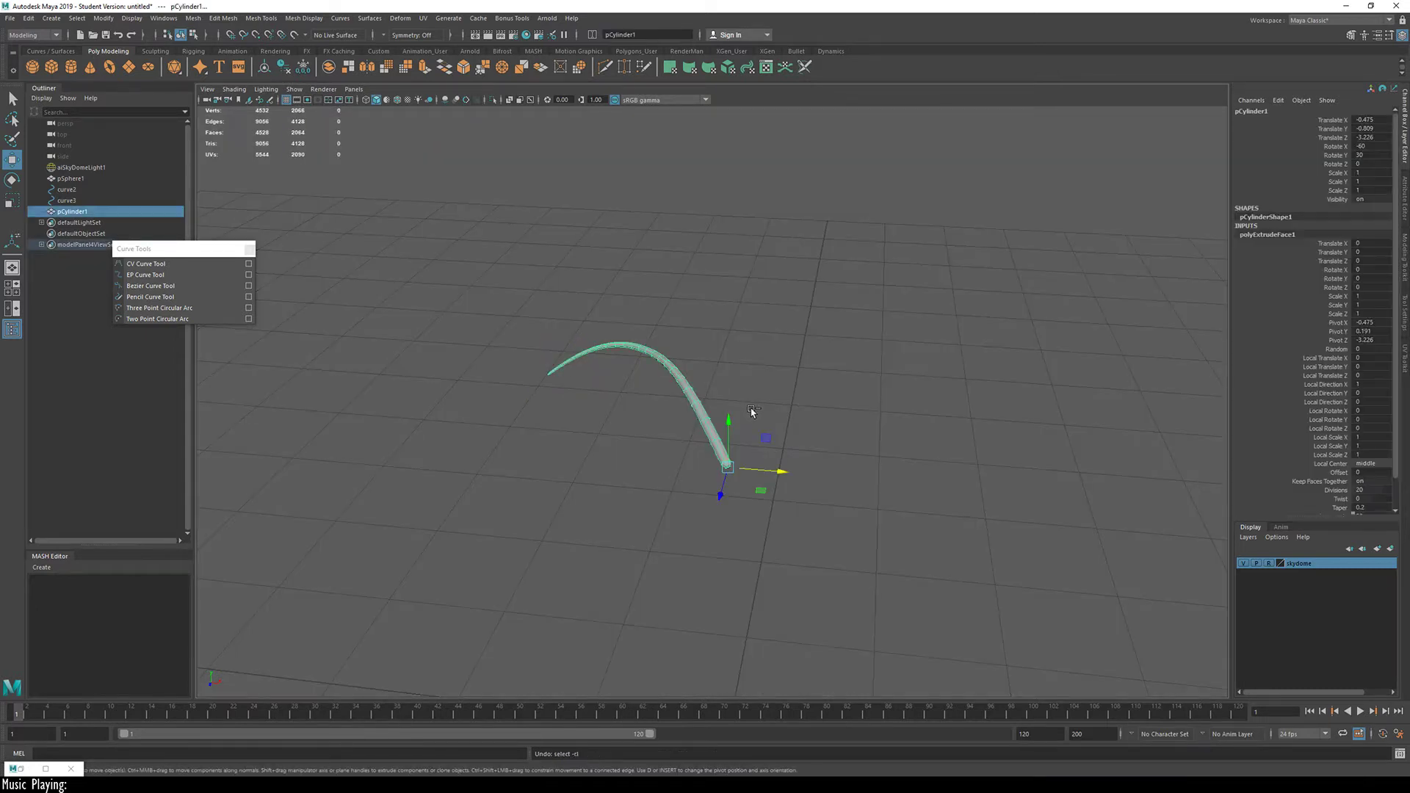
{"action": "key", "text": "ctrl+z"}
{"action": "key", "text": "ctrl+z"}
{"action": "key", "text": "ctrl+z"}
{"action": "key", "text": "ctrl+z"}
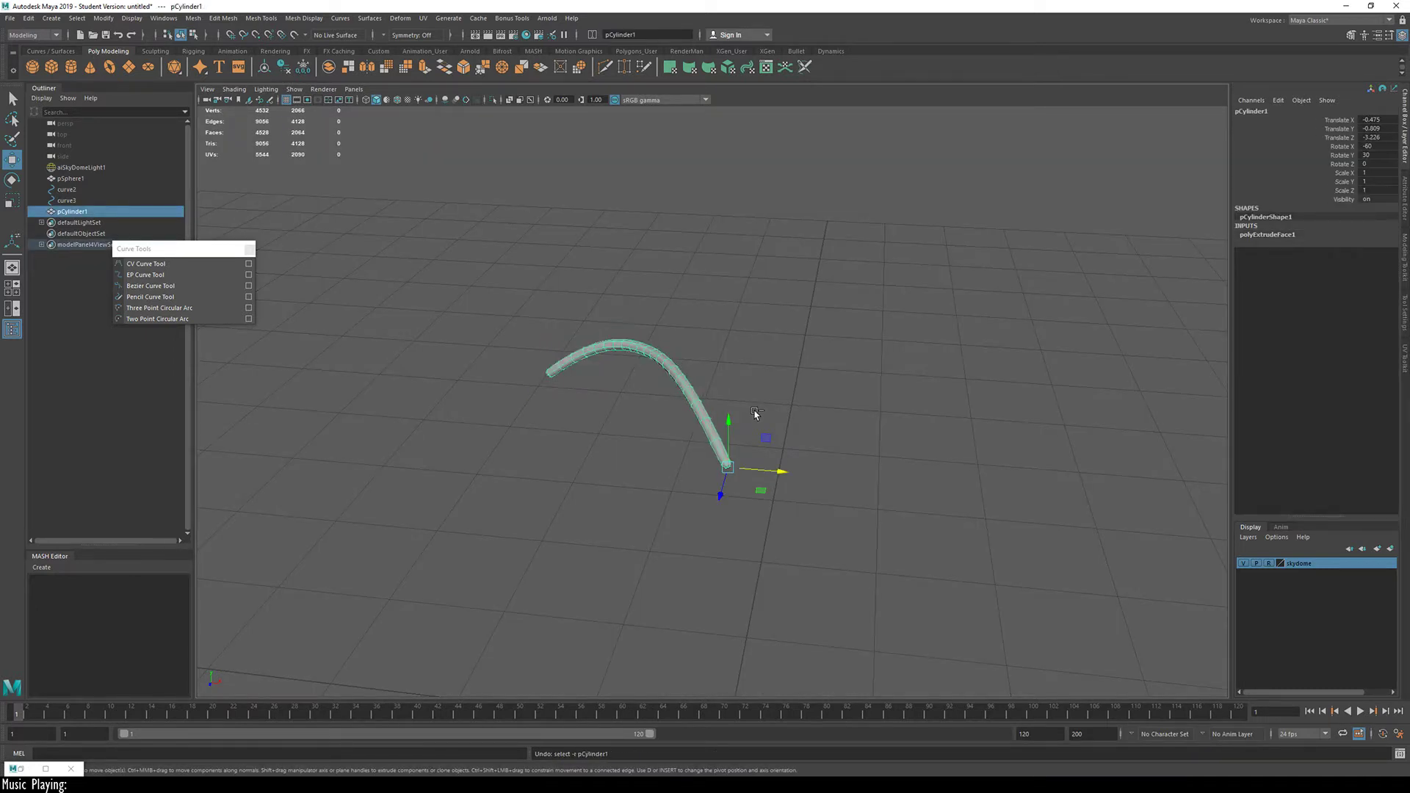
{"action": "key", "text": "ctrl+z"}
{"action": "key", "text": "ctrl+z"}
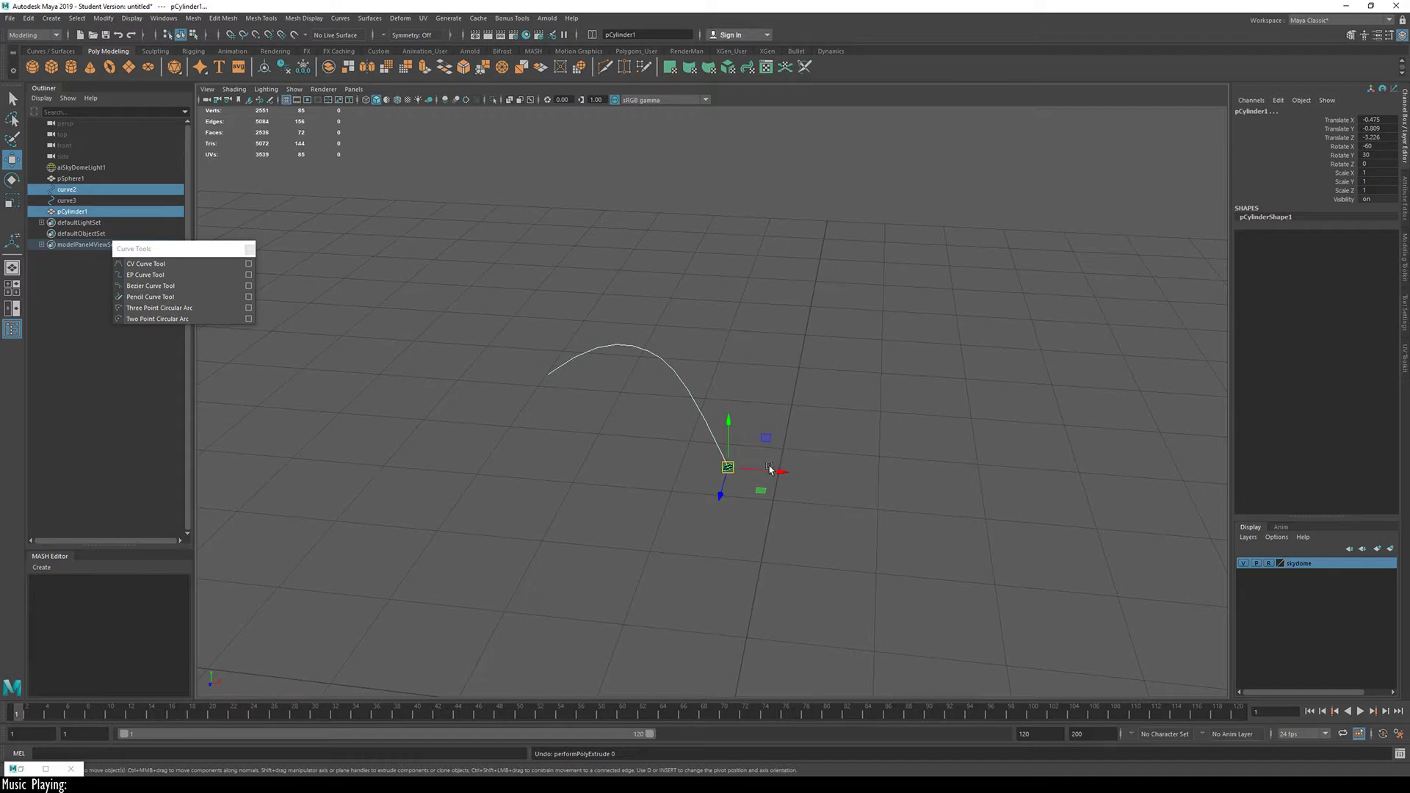
Step: Duplicate the hexagonal cap with curve2, then duplicate pCylinder1 again and move that copy along X toward the mirrored side
{"action": "key", "text": "ctrl+d"}
{"action": "mouse_move", "coordinate": [775, 471]}
{"action": "left_mouse_down"}
{"action": "mouse_move", "coordinate": [953, 478]}
{"action": "mouse_move", "coordinate": [775, 474]}
{"action": "left_mouse_up"}
{"action": "left_click", "coordinate": [823, 463]}
{"action": "left_click", "coordinate": [744, 466]}
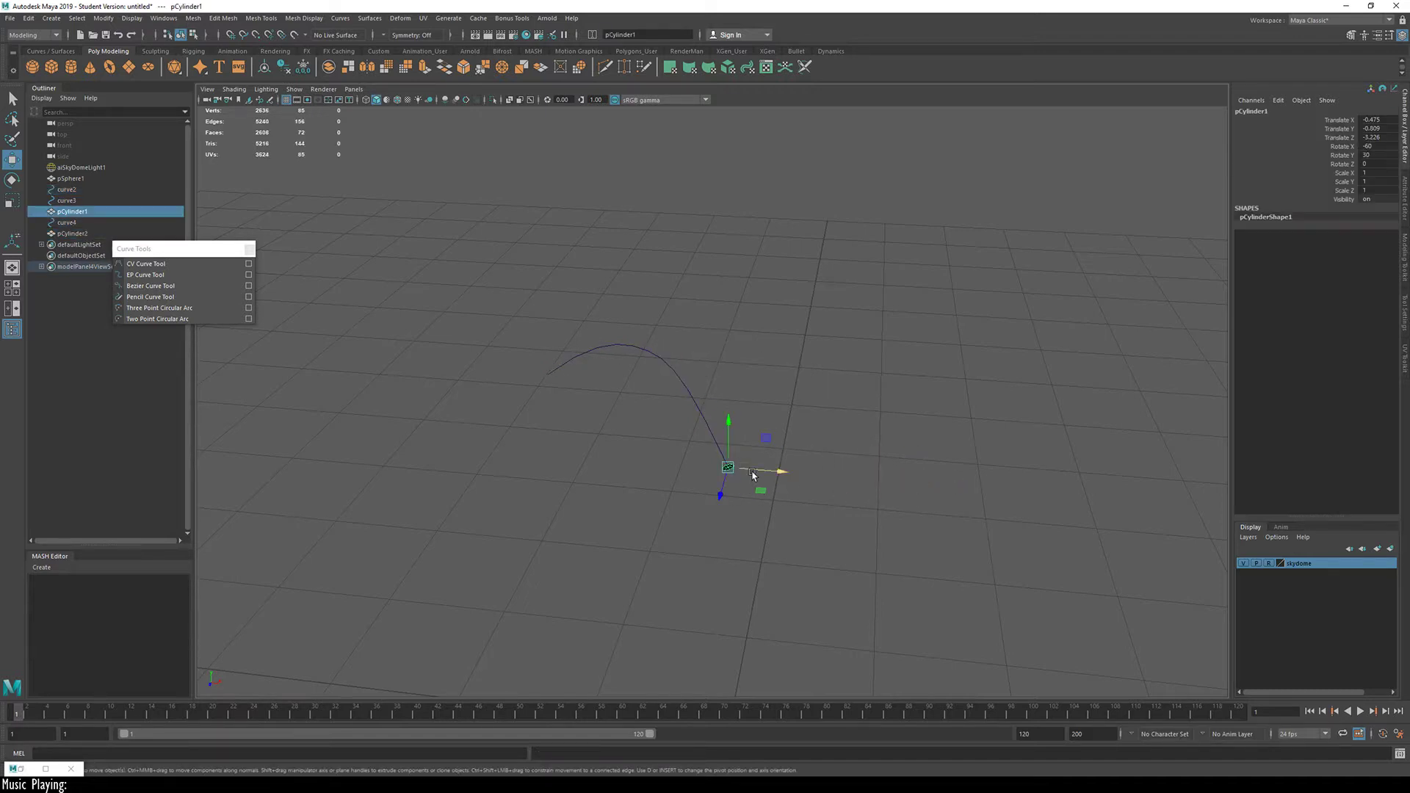
{"action": "key", "text": "ctrl+d"}
{"action": "left_click_drag", "start_coordinate": [780, 476], "coordinate": [944, 488]}
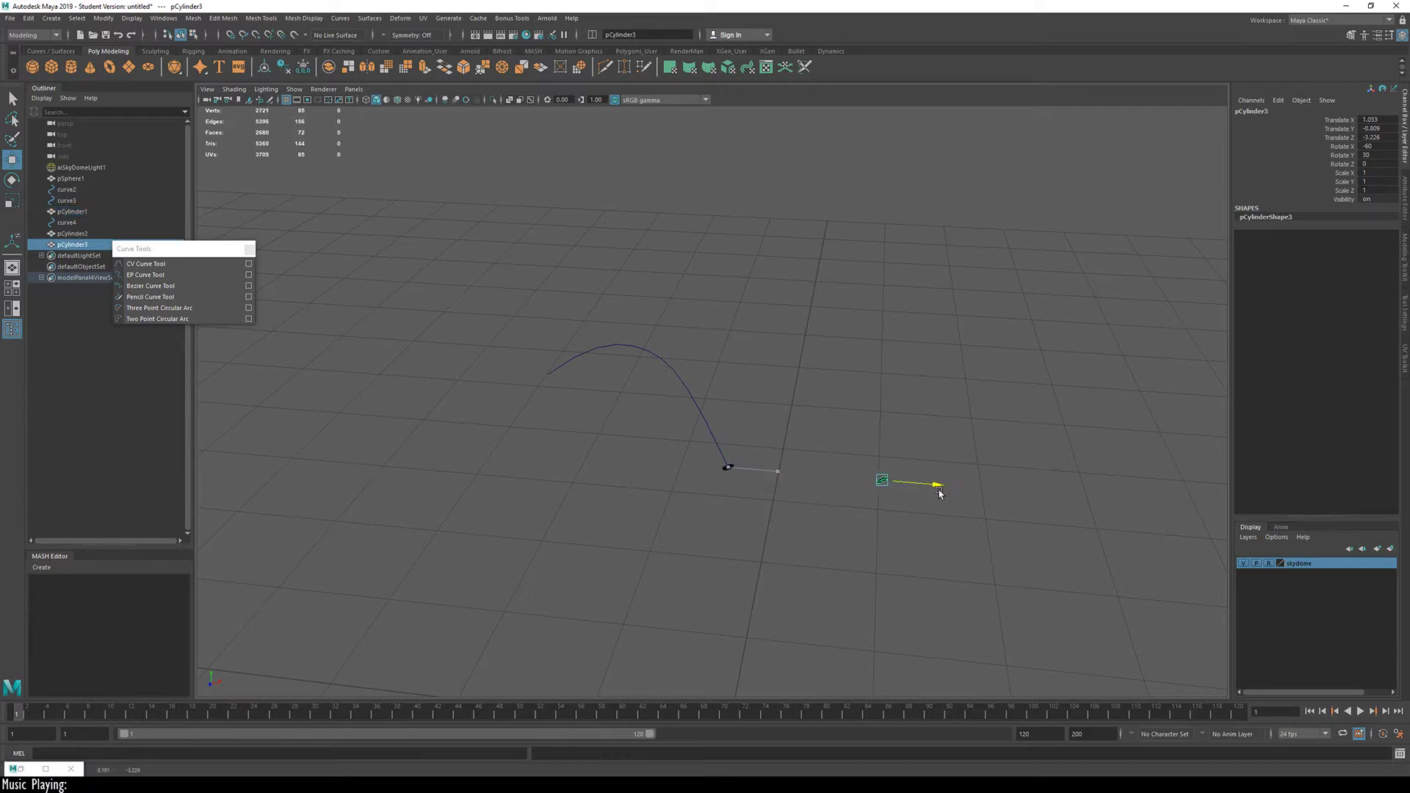
Step: Extrude the faces of pCylinder2 along curve4 with 20 divisions
{"action": "left_click", "coordinate": [733, 466]}
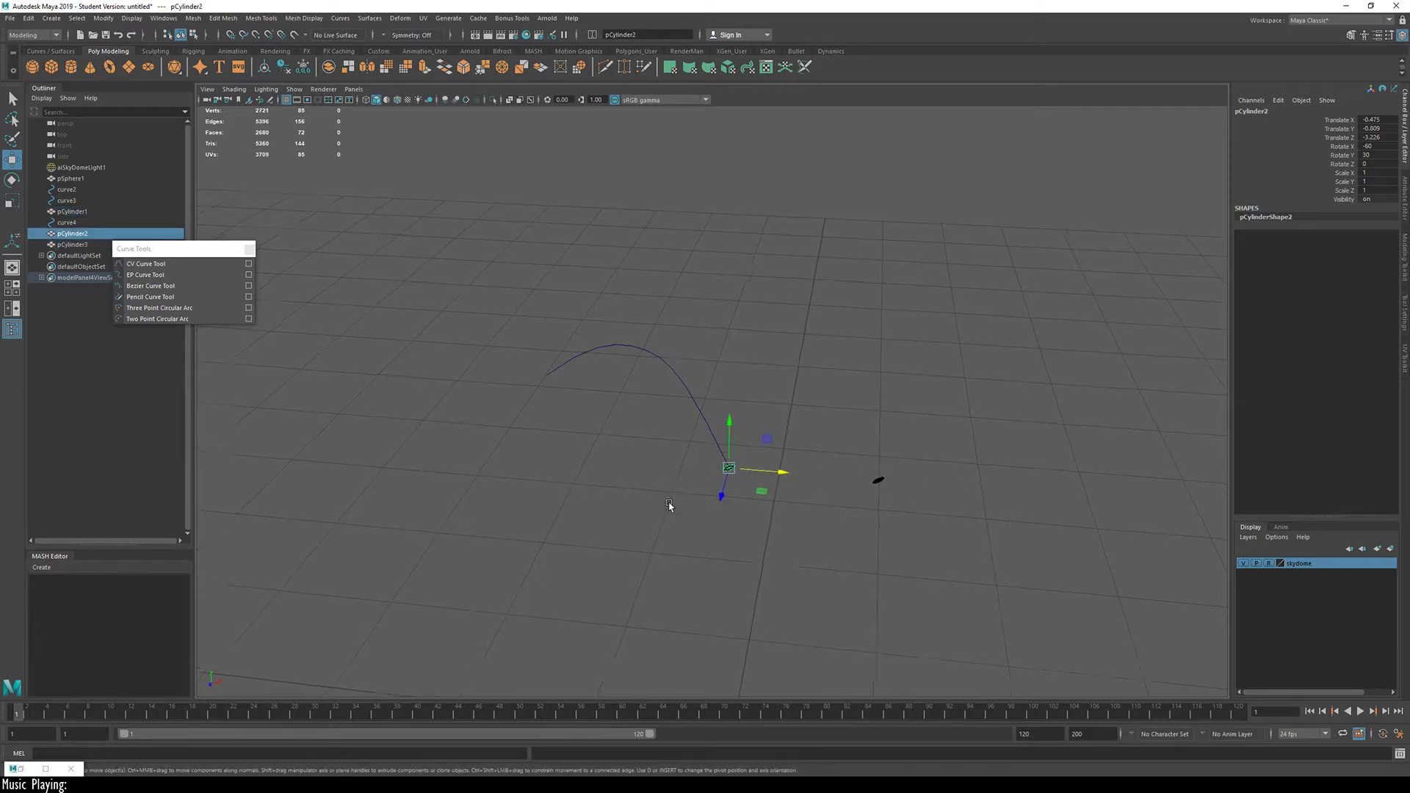
{"action": "left_click_drag", "start_coordinate": [668, 504], "coordinate": [837, 473], "text": "alt"}
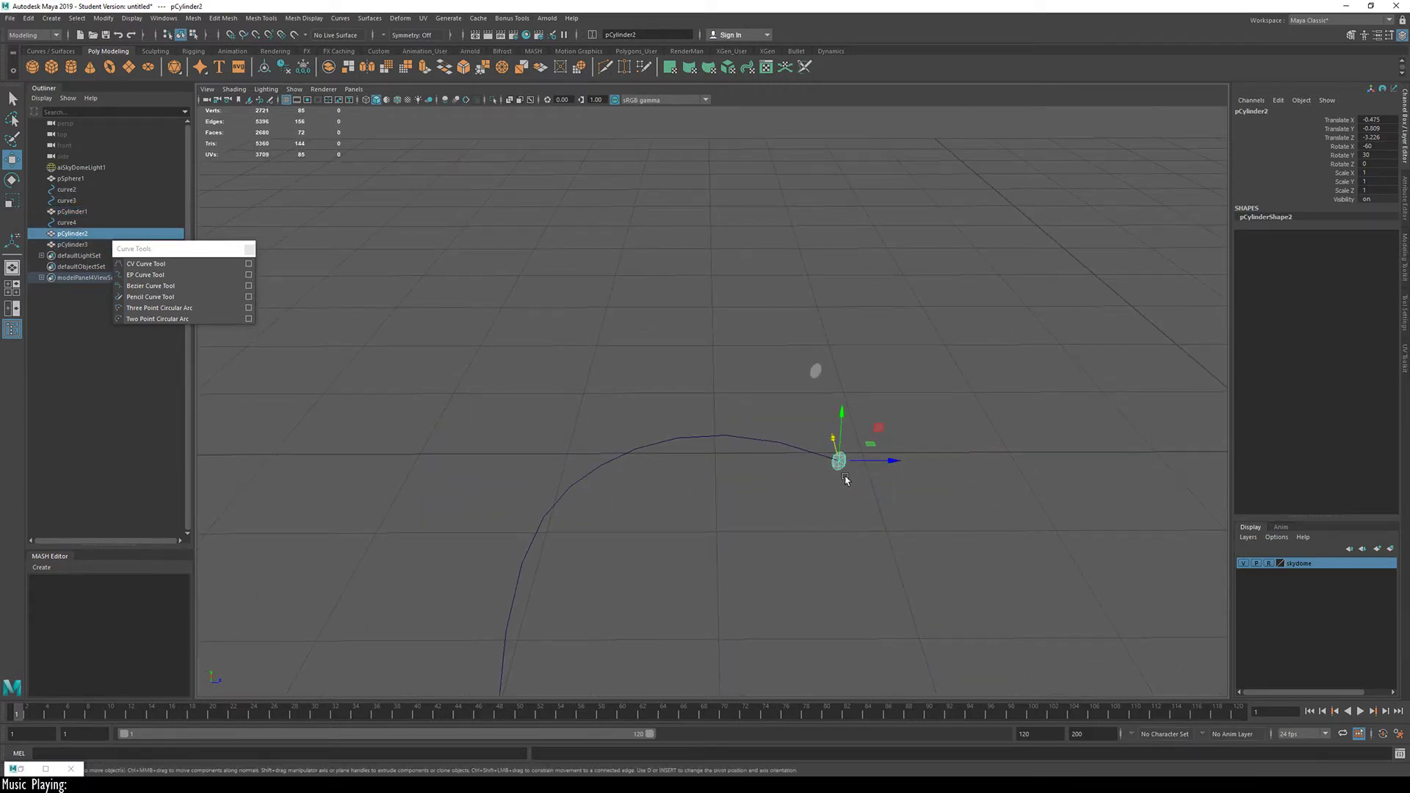
{"action": "key", "text": "F11"}
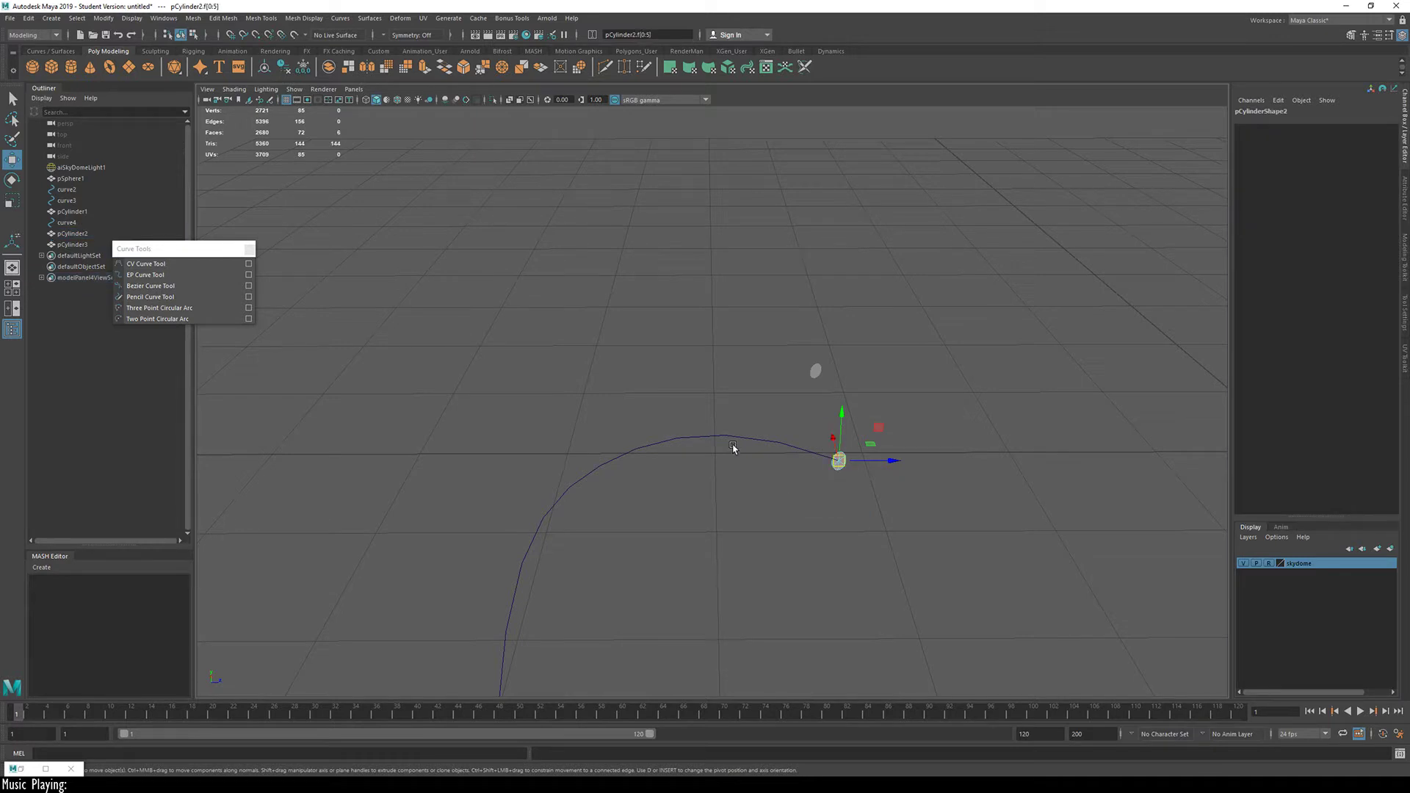
{"action": "left_click", "coordinate": [730, 436]}
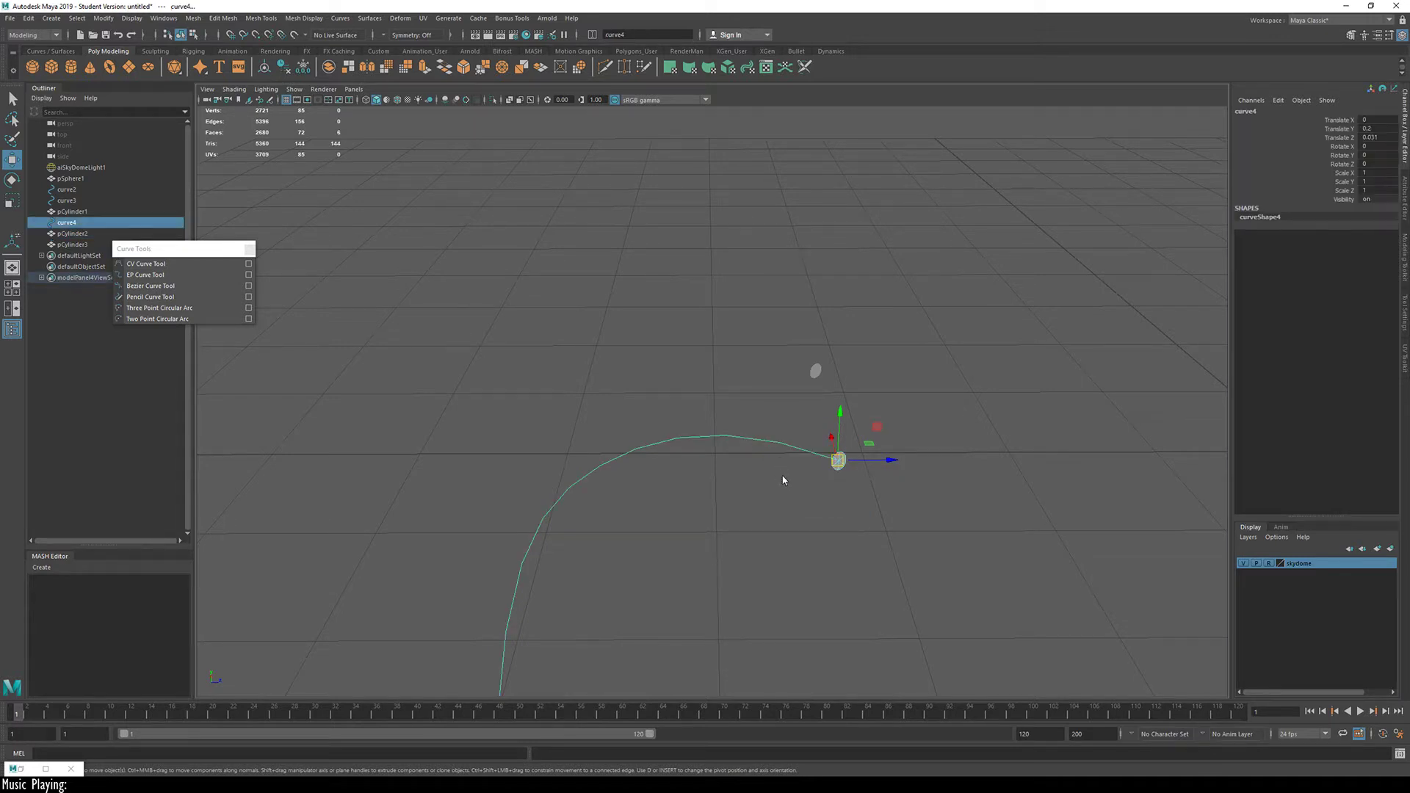
{"action": "key", "text": "ctrl+e"}
{"action": "left_click_drag", "start_coordinate": [781, 497], "coordinate": [1032, 441], "text": "alt"}
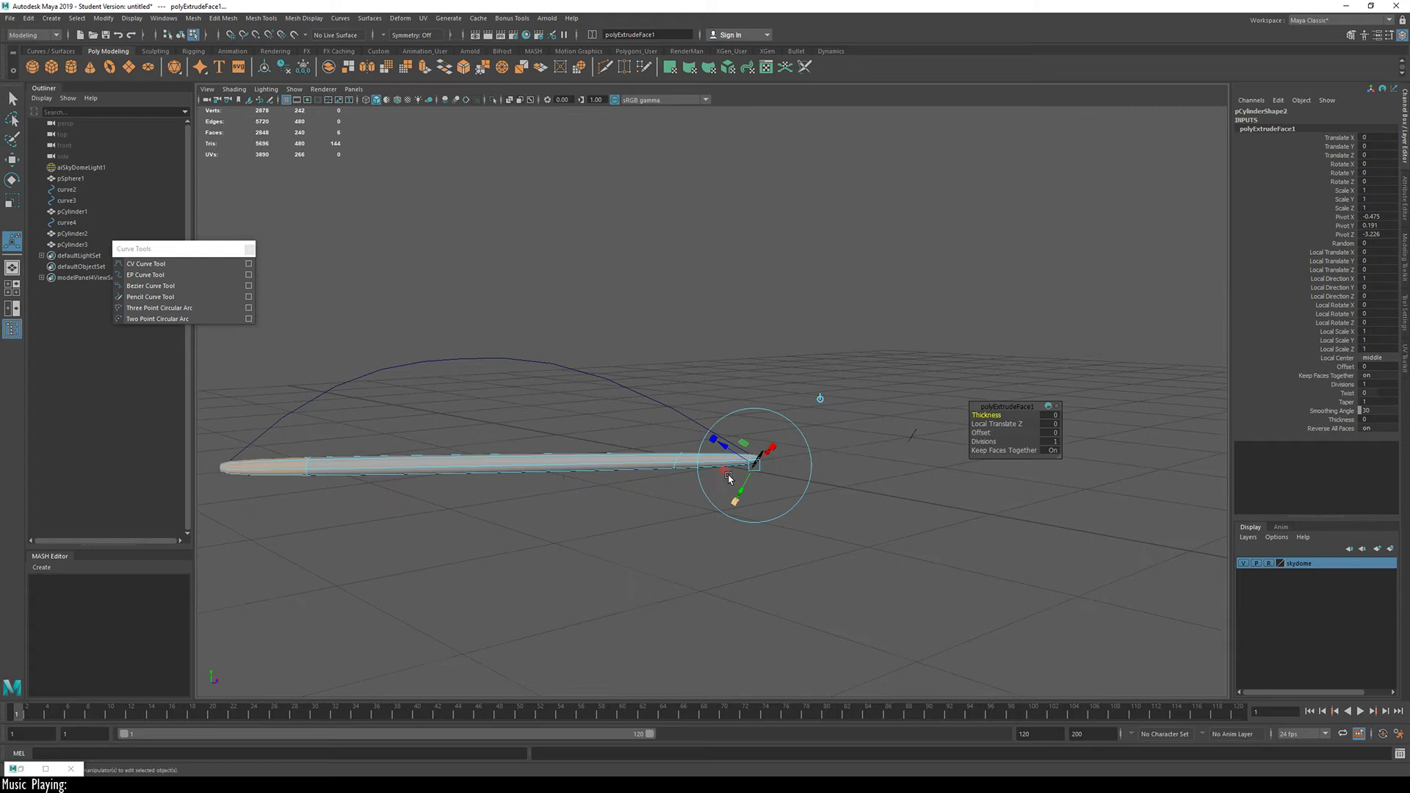
{"action": "left_click", "coordinate": [1049, 442]}
{"action": "type", "text": "20"}
{"action": "key", "text": "Return"}
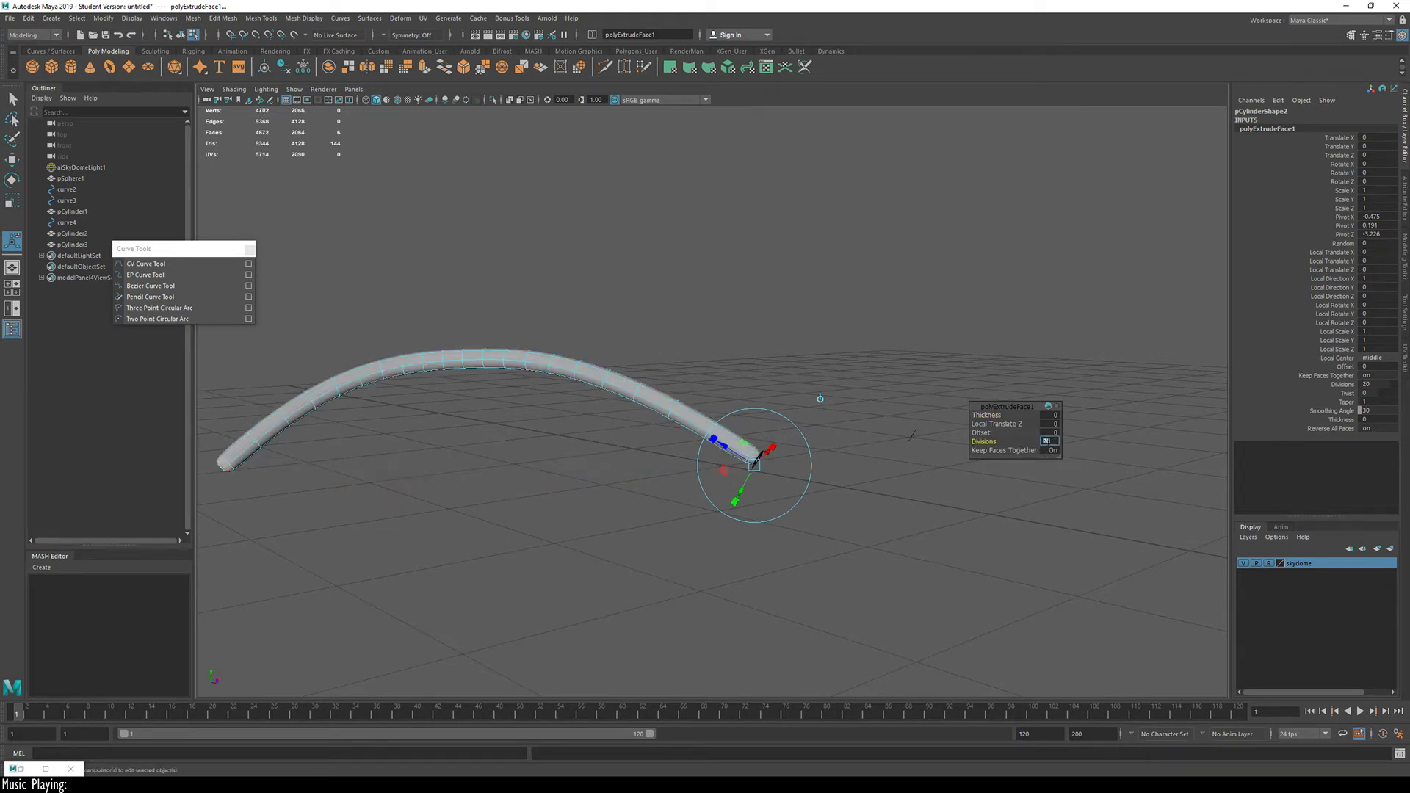
Step: Lower the extrusion's Taper, trying 0 first, to narrow the tube to a thin blunt tip, and return to object selection
{"action": "left_click", "coordinate": [1371, 402]}
{"action": "type", "text": "0"}
{"action": "key", "text": "Return"}
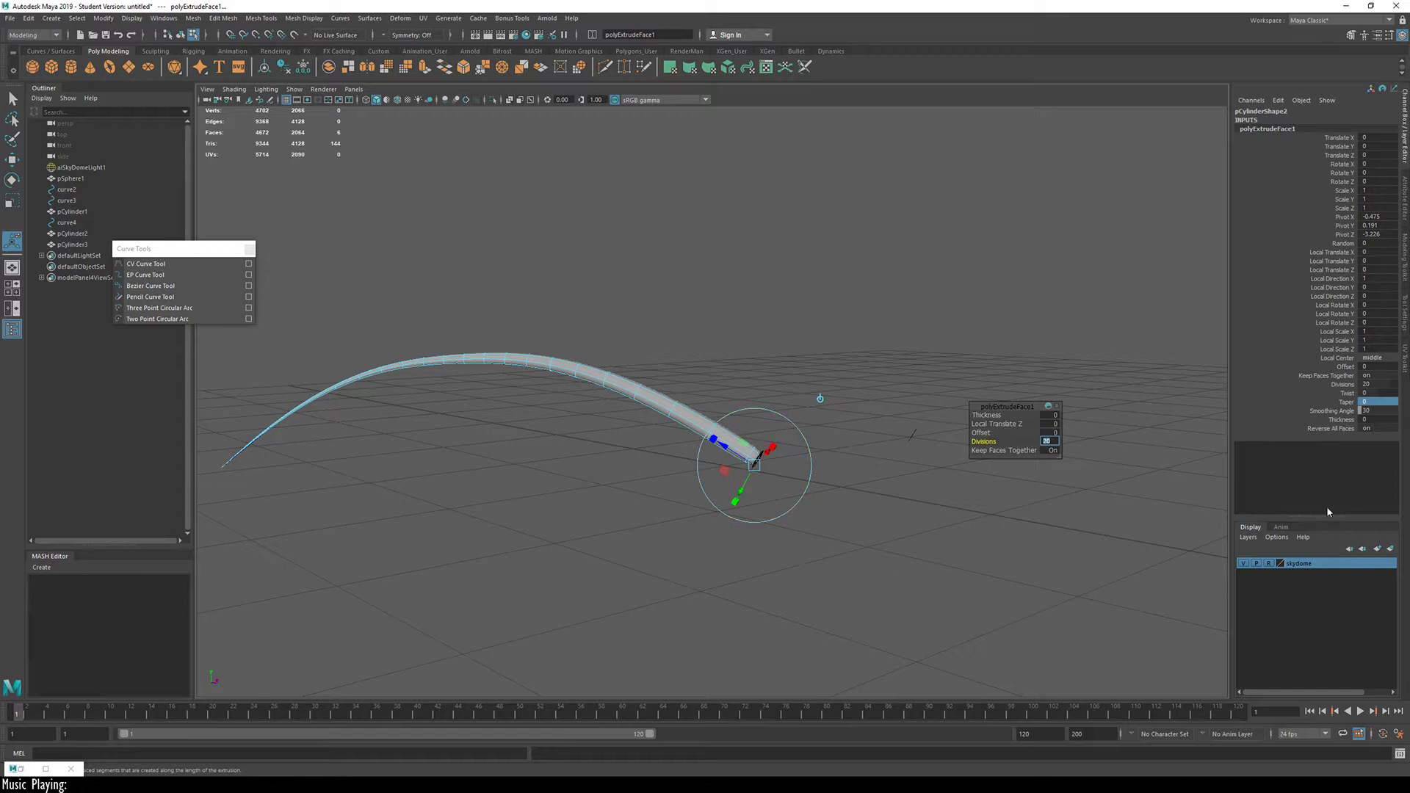
{"action": "left_click", "coordinate": [1376, 404]}
{"action": "left_click", "coordinate": [861, 456]}
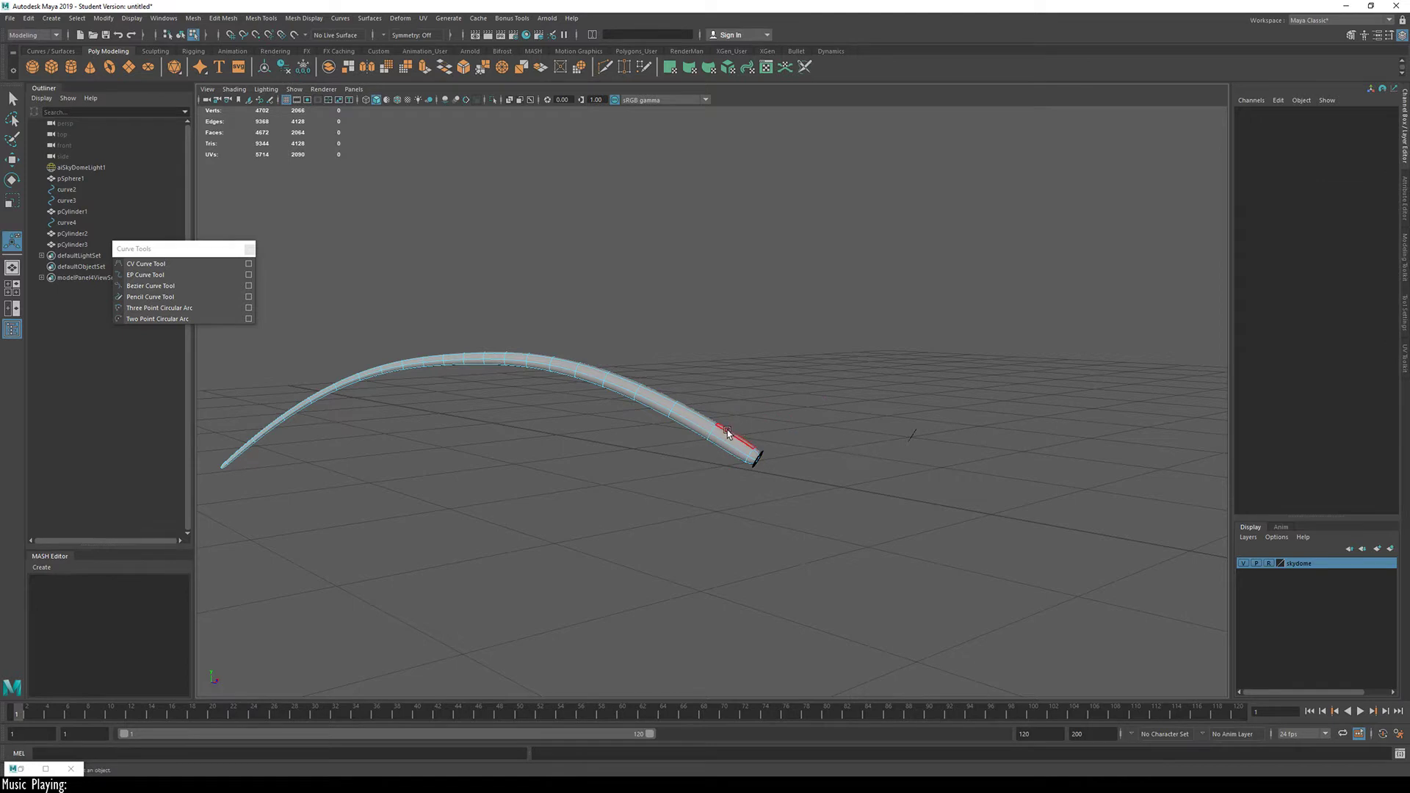
{"action": "key", "text": "F8"}
{"action": "key", "text": "q"}
{"action": "left_click", "coordinate": [809, 450]}
{"action": "left_click_drag", "start_coordinate": [809, 450], "coordinate": [690, 498], "text": "alt"}
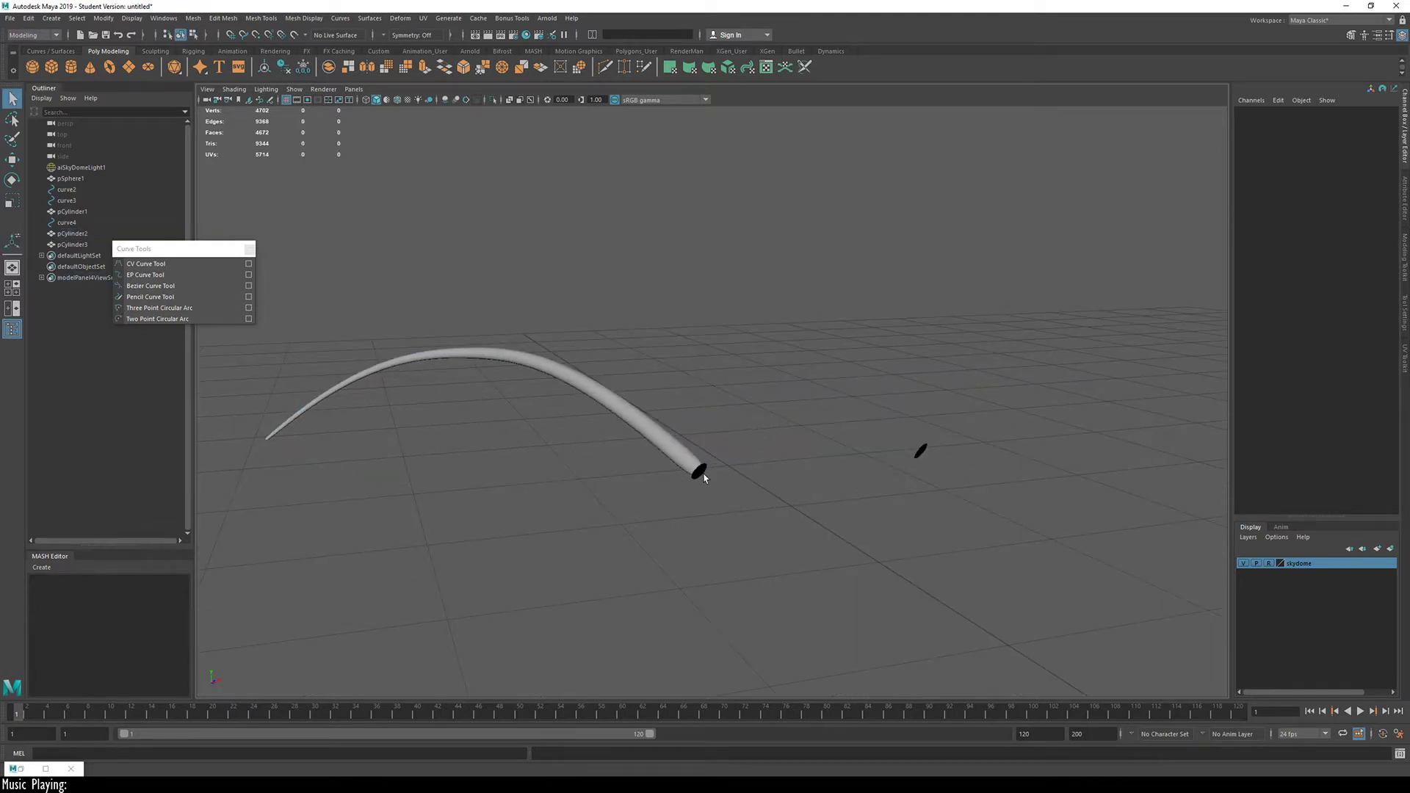
Step: Hide the spare cap pCylinder1 at the tube's base and end the isolation to show the whole model
{"action": "left_click", "coordinate": [702, 475]}
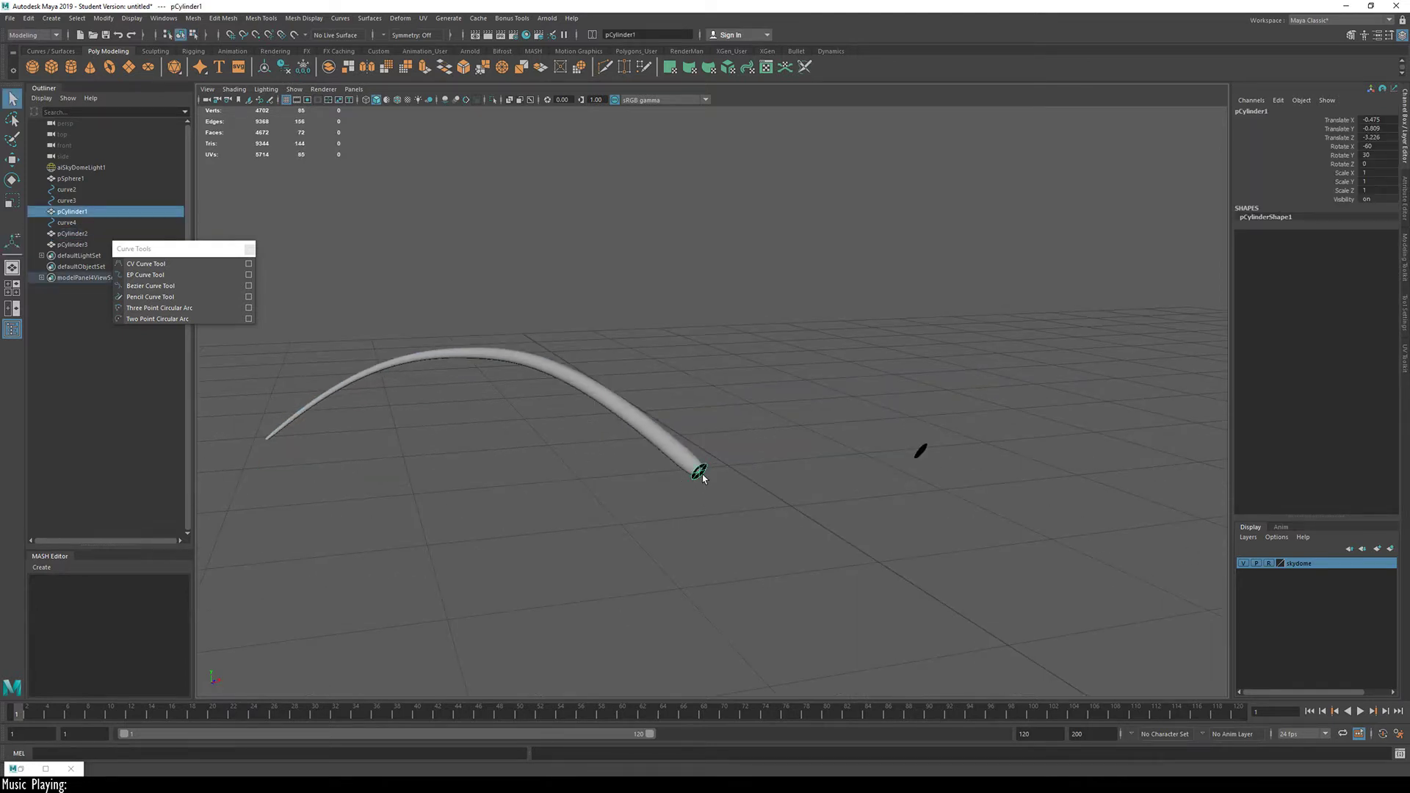
{"action": "key", "text": "h"}
{"action": "key", "text": "ctrl+1"}
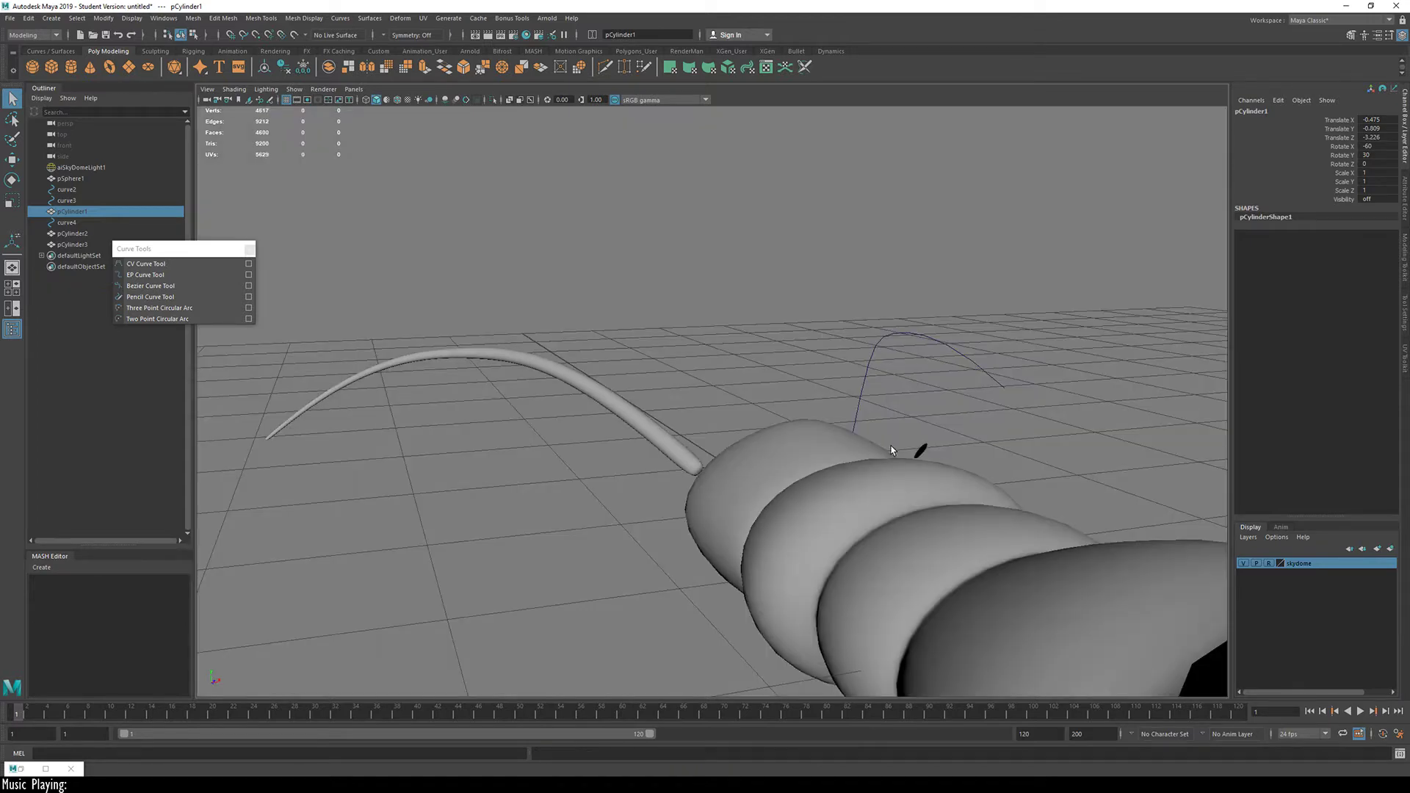
Step: Select the moved cap pCylinder3 together with the mirrored curve3 and isolate them
{"action": "left_click_drag", "start_coordinate": [892, 449], "coordinate": [906, 495], "text": "alt"}
{"action": "left_click", "coordinate": [908, 489]}
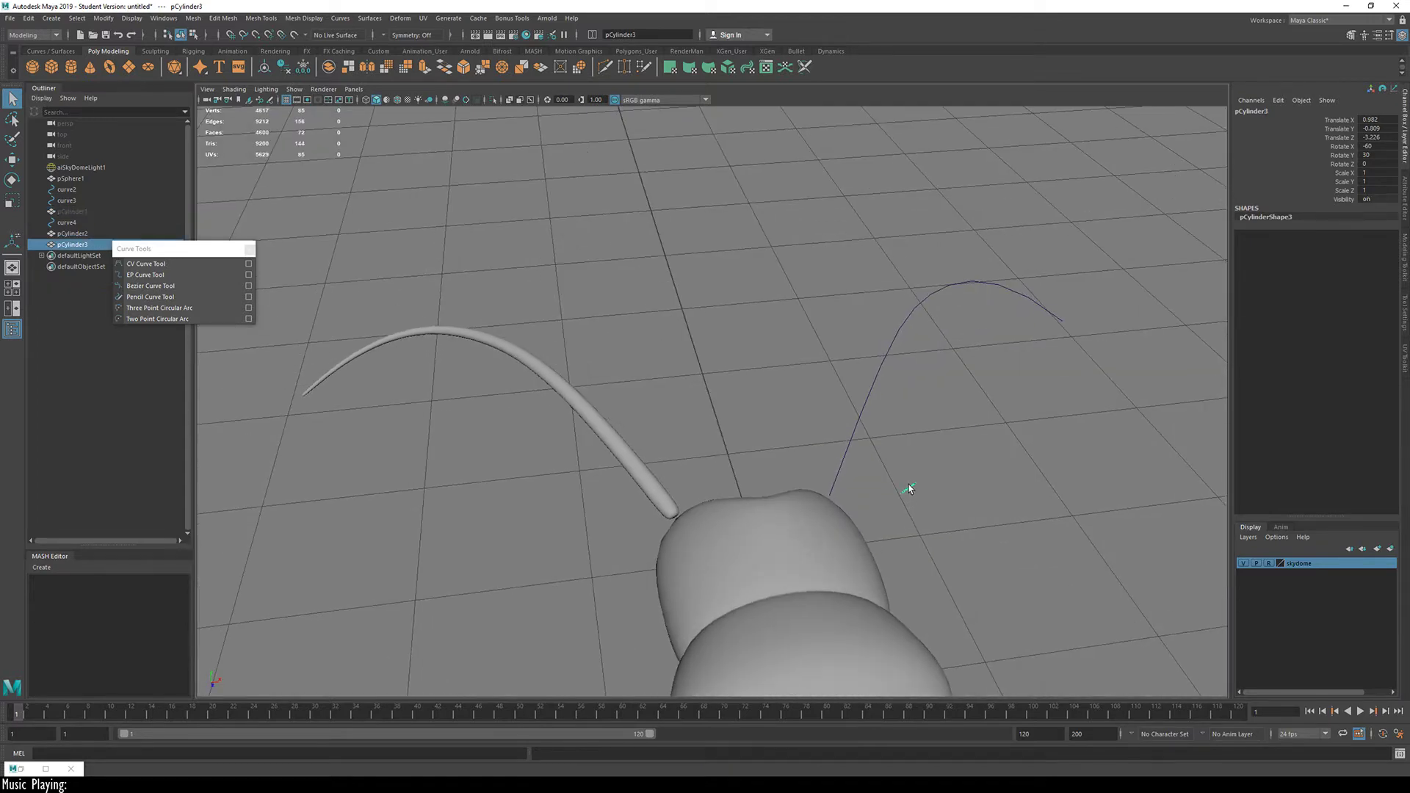
{"action": "left_click", "coordinate": [859, 425]}
{"action": "key", "text": "ctrl+1"}
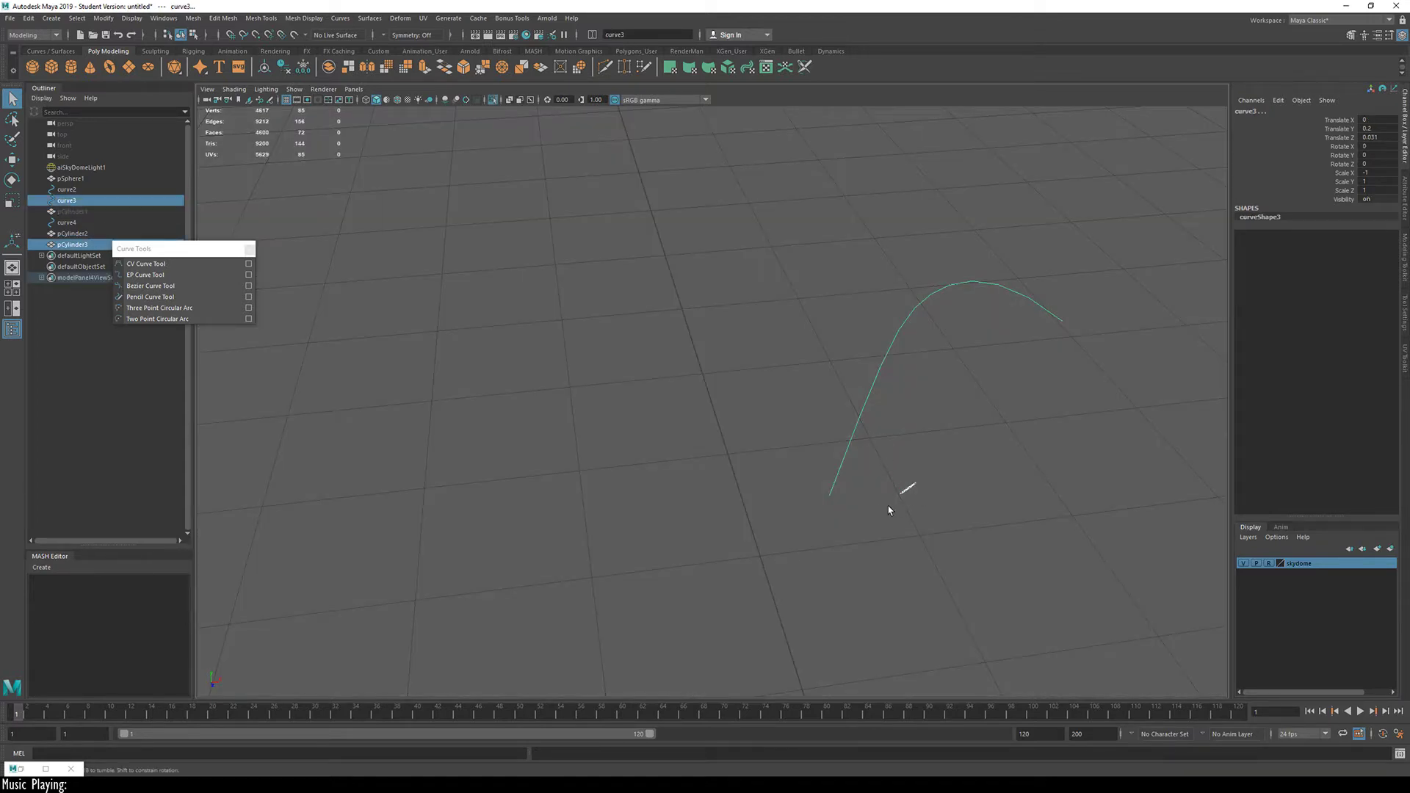
Step: Move the cap pCylinder3 along X to about 0.467, at the start of curve3
{"action": "left_click", "coordinate": [910, 486]}
{"action": "key", "text": "w"}
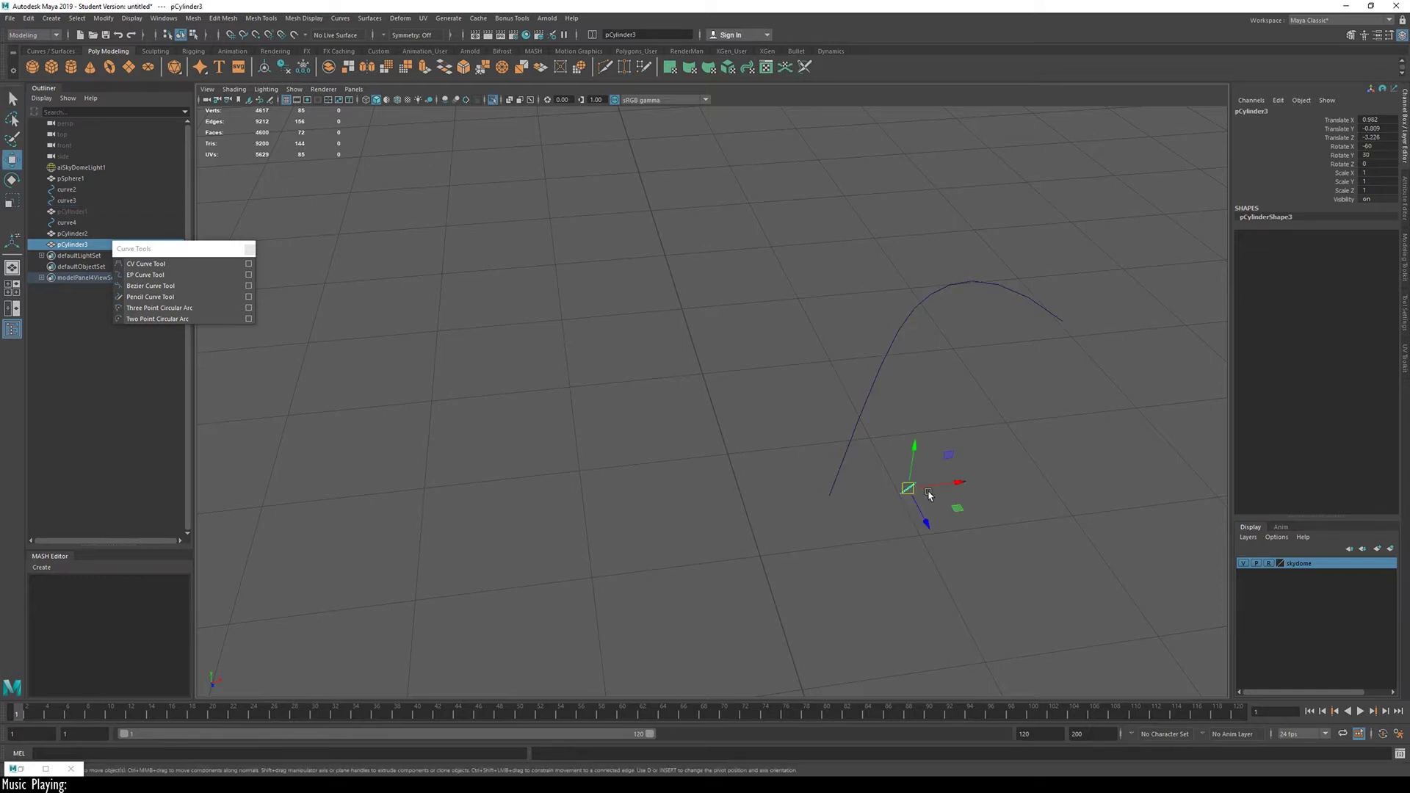
{"action": "left_click_drag", "start_coordinate": [958, 488], "coordinate": [872, 495]}
{"action": "key", "text": "f"}
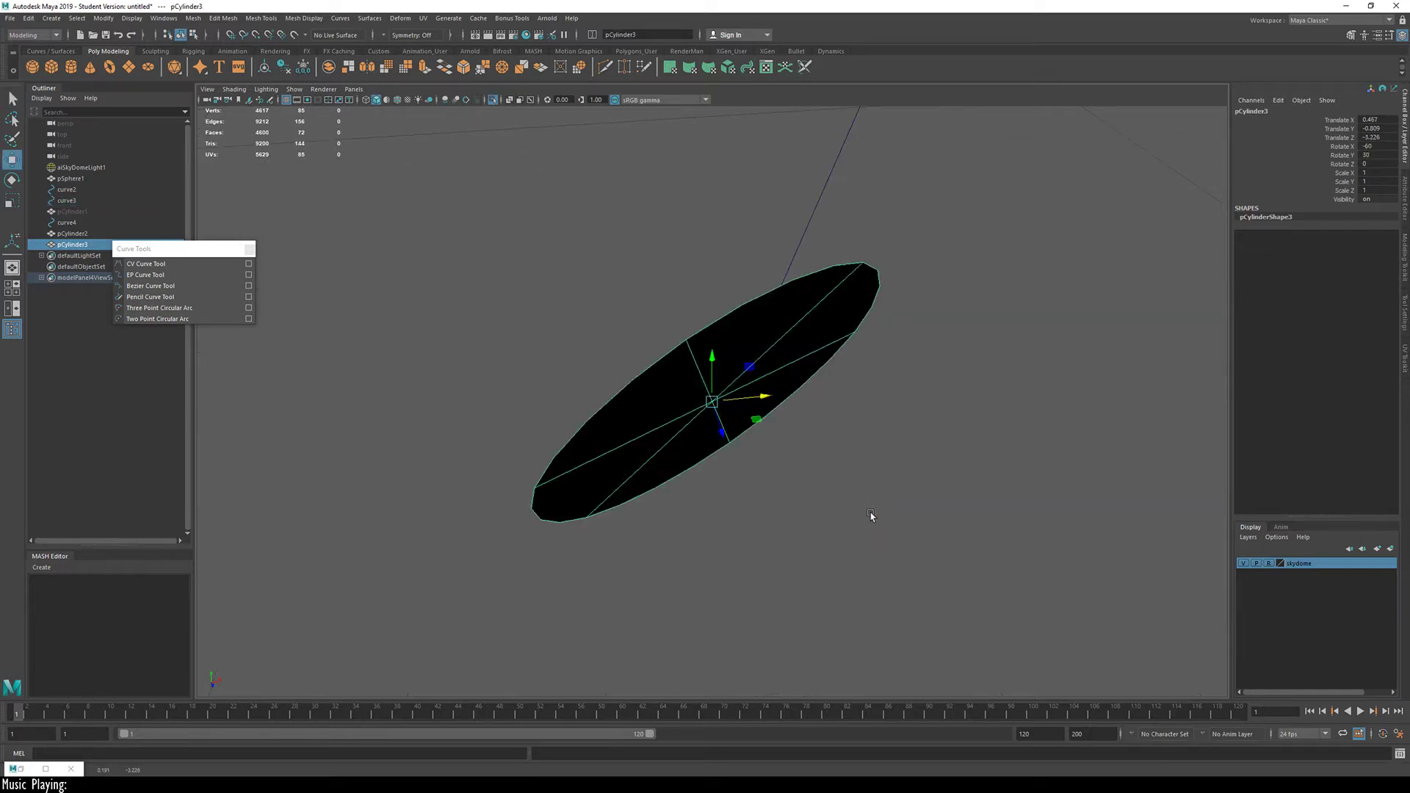
Step: Try nudging the cap pCylinder3 along X to about 0.476
{"action": "left_click_drag", "start_coordinate": [652, 475], "coordinate": [754, 468], "text": "alt"}
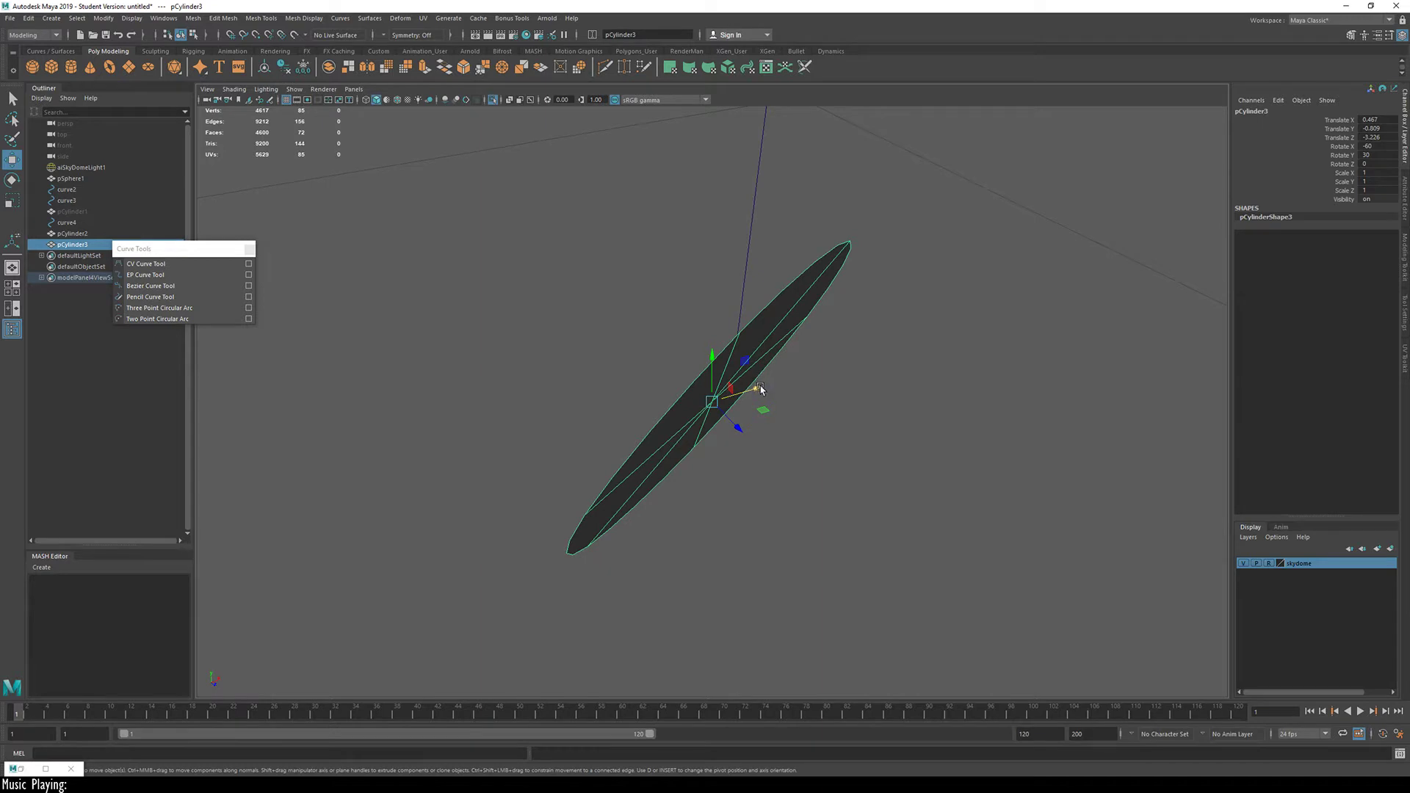
{"action": "left_click_drag", "start_coordinate": [756, 390], "coordinate": [783, 389]}
{"action": "key", "text": "alt"}
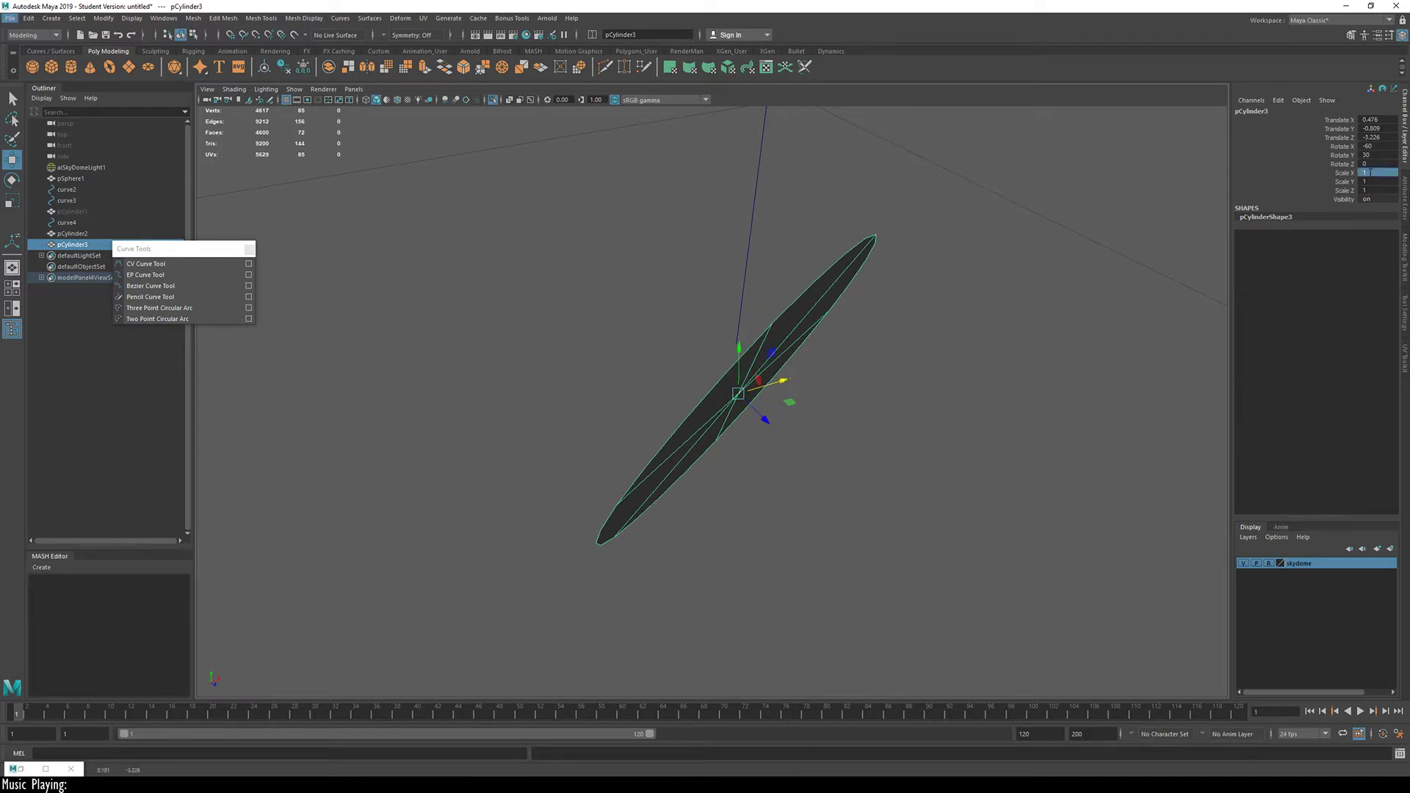
Step: Try flipping the cap with a scale of -1 on X, Z and Y in turn, undoing each attempt
{"action": "double_click", "coordinate": [1368, 174]}
{"action": "type", "text": "-1"}
{"action": "key", "text": "Return"}
{"action": "key", "text": "ctrl+z"}
{"action": "double_click", "coordinate": [1375, 191]}
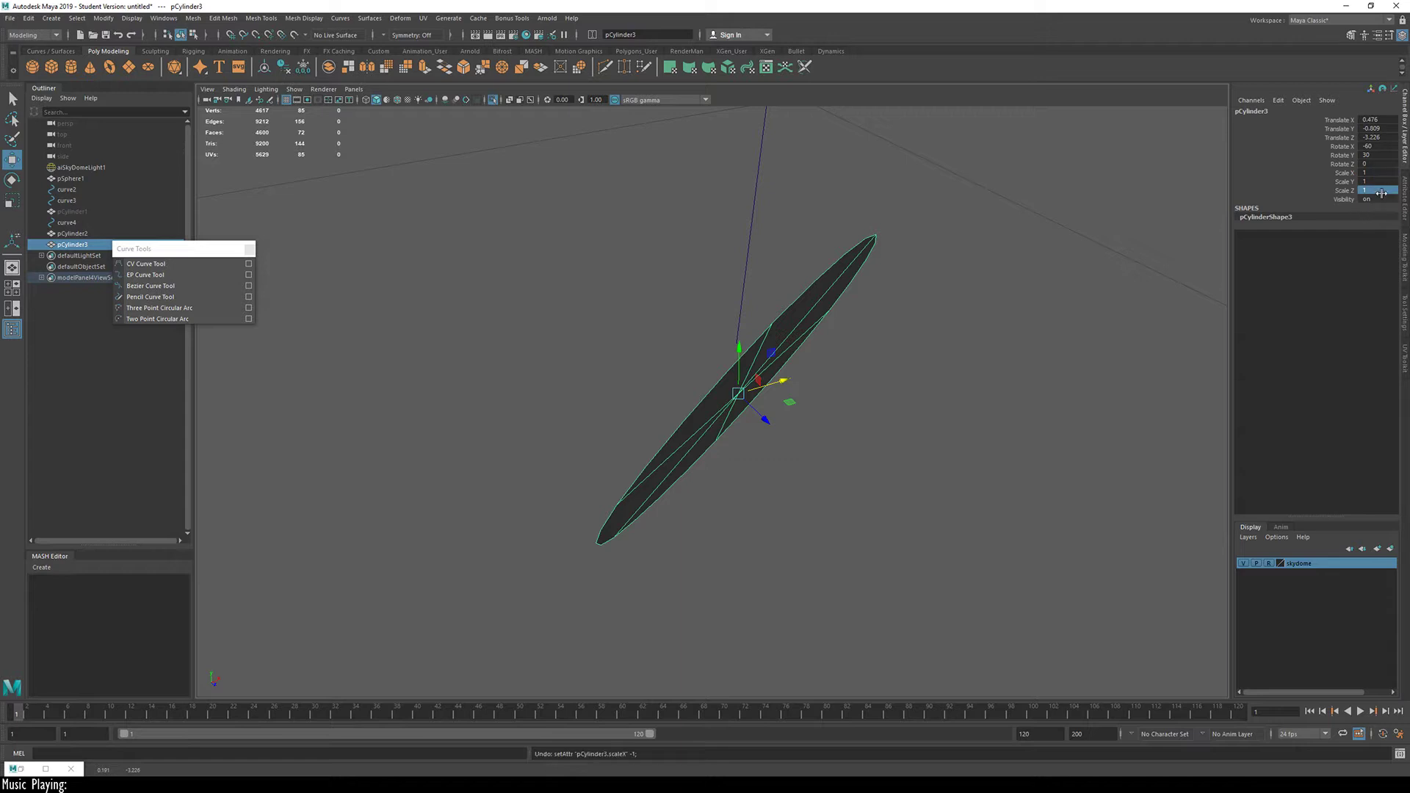
{"action": "key", "text": "Return"}
{"action": "key", "text": "ctrl+z"}
{"action": "double_click", "coordinate": [1376, 182]}
{"action": "key", "text": "Return"}
{"action": "key", "text": "ctrl+z"}
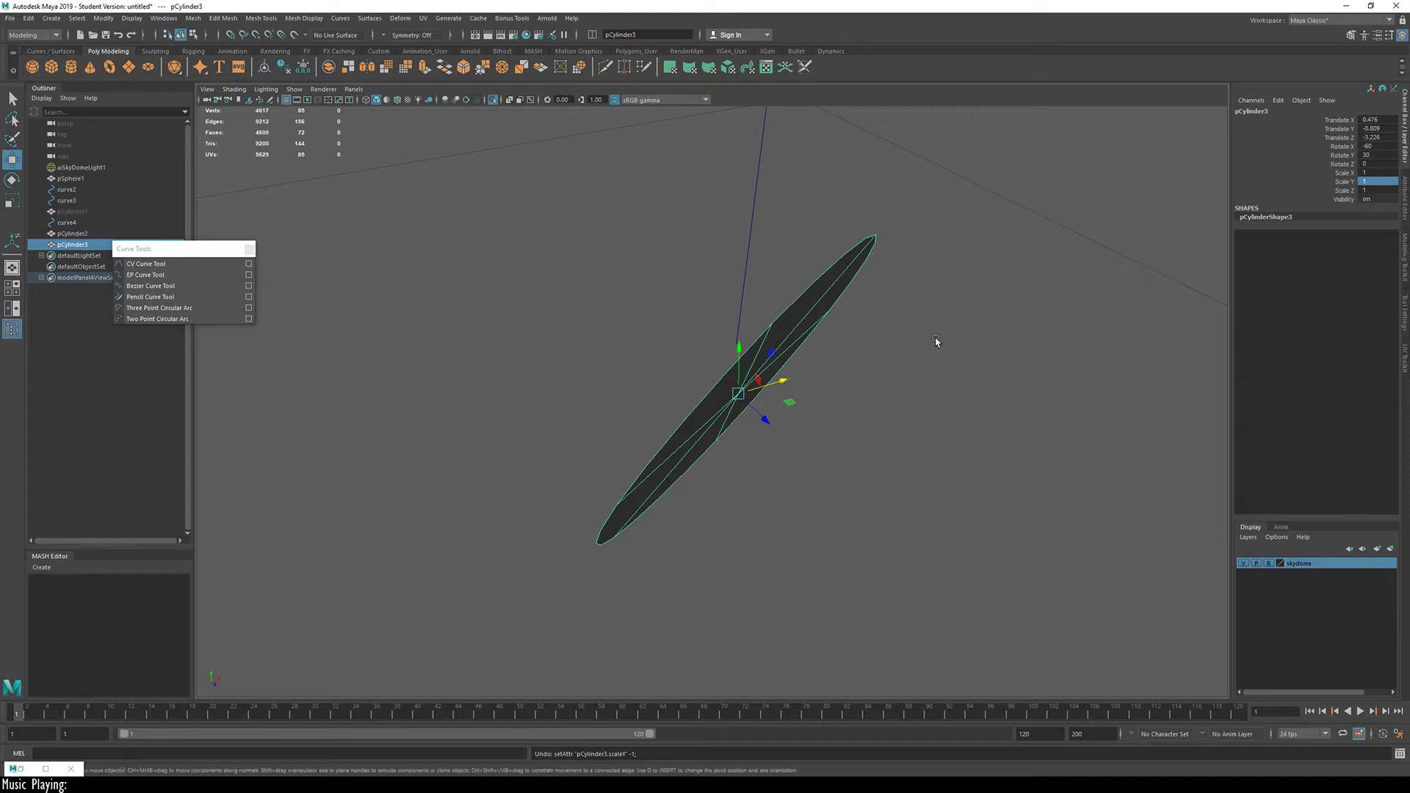
Step: Inspect the cap with the Scale tool active and undo its last nudge along X
{"action": "mouse_move", "coordinate": [935, 341]}
{"action": "left_mouse_down", "text": "alt"}
{"action": "mouse_move", "coordinate": [963, 394]}
{"action": "mouse_move", "coordinate": [764, 408]}
{"action": "mouse_move", "coordinate": [860, 394]}
{"action": "left_mouse_up", "text": "alt"}
{"action": "key", "text": "r"}
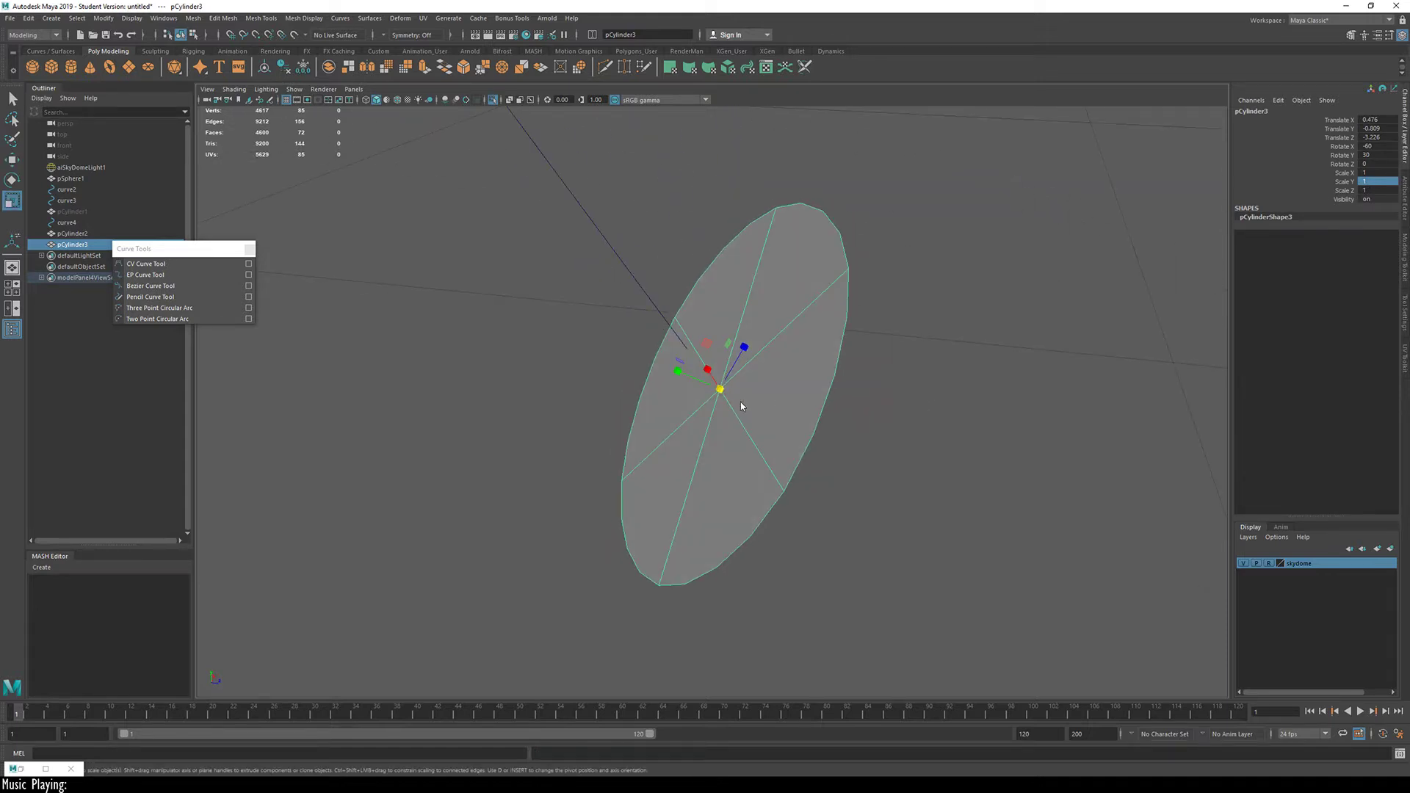
{"action": "right_click_drag", "start_coordinate": [740, 402], "coordinate": [798, 405]}
{"action": "left_click_drag", "start_coordinate": [797, 405], "coordinate": [756, 394], "text": "alt"}
{"action": "key", "text": "ctrl+z"}
{"action": "key", "text": "ctrl+z"}
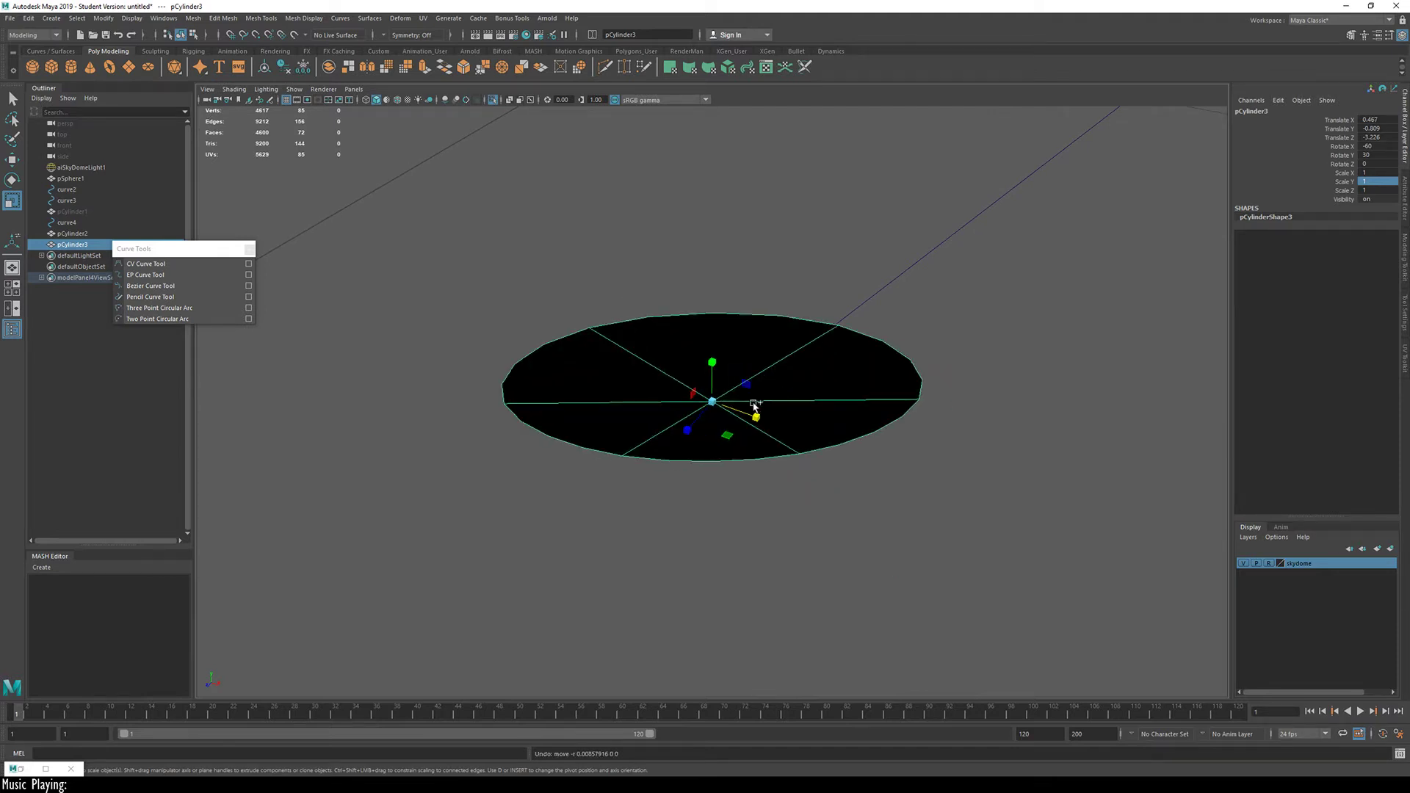
{"action": "key", "text": "q"}
{"action": "key", "text": "ctrl+shift+s"}
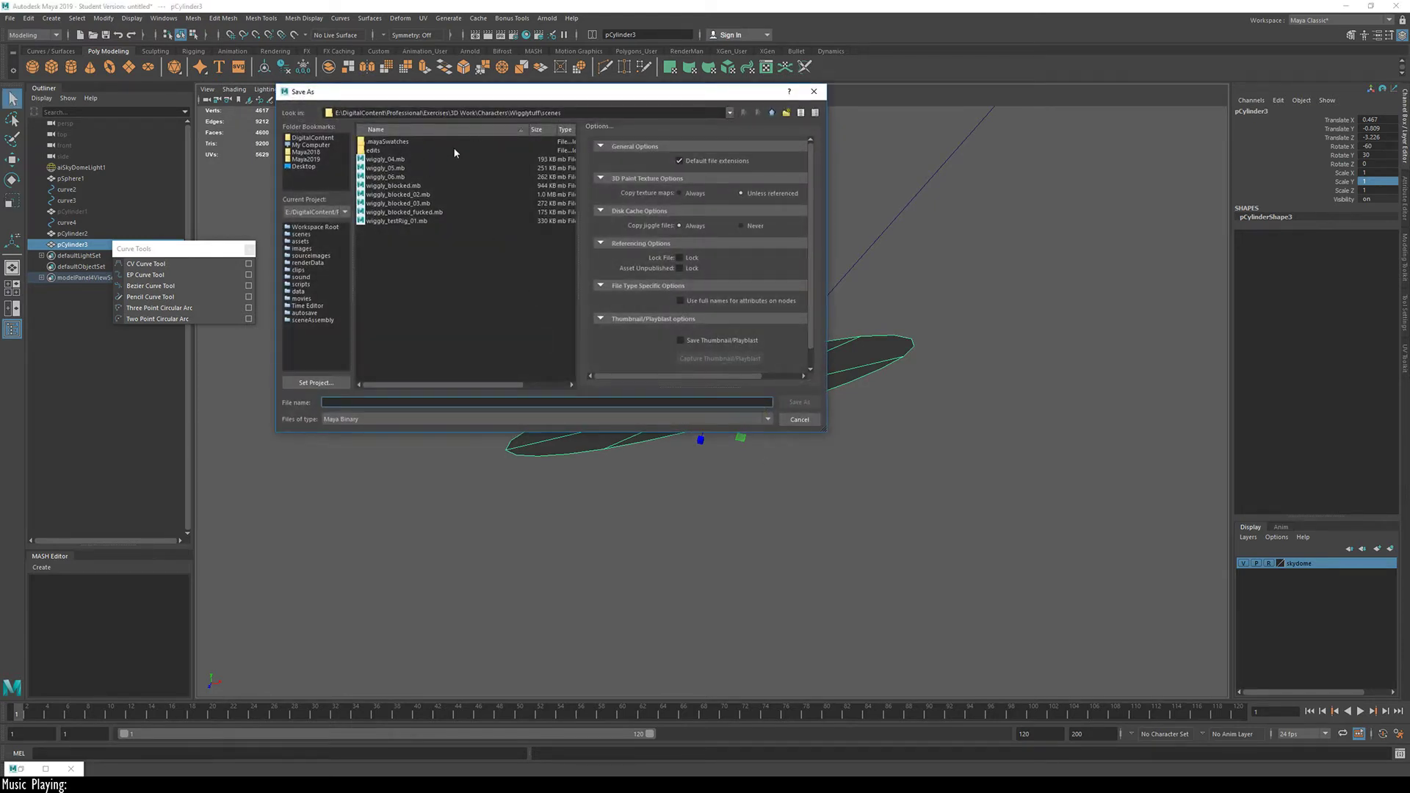
{"action": "key", "text": "Escape"}
Step: Start a new project and set its location to E:/DigitalContent/Professional/Streaming/bombbeard-general/maya
{"action": "left_click", "coordinate": [10, 19]}
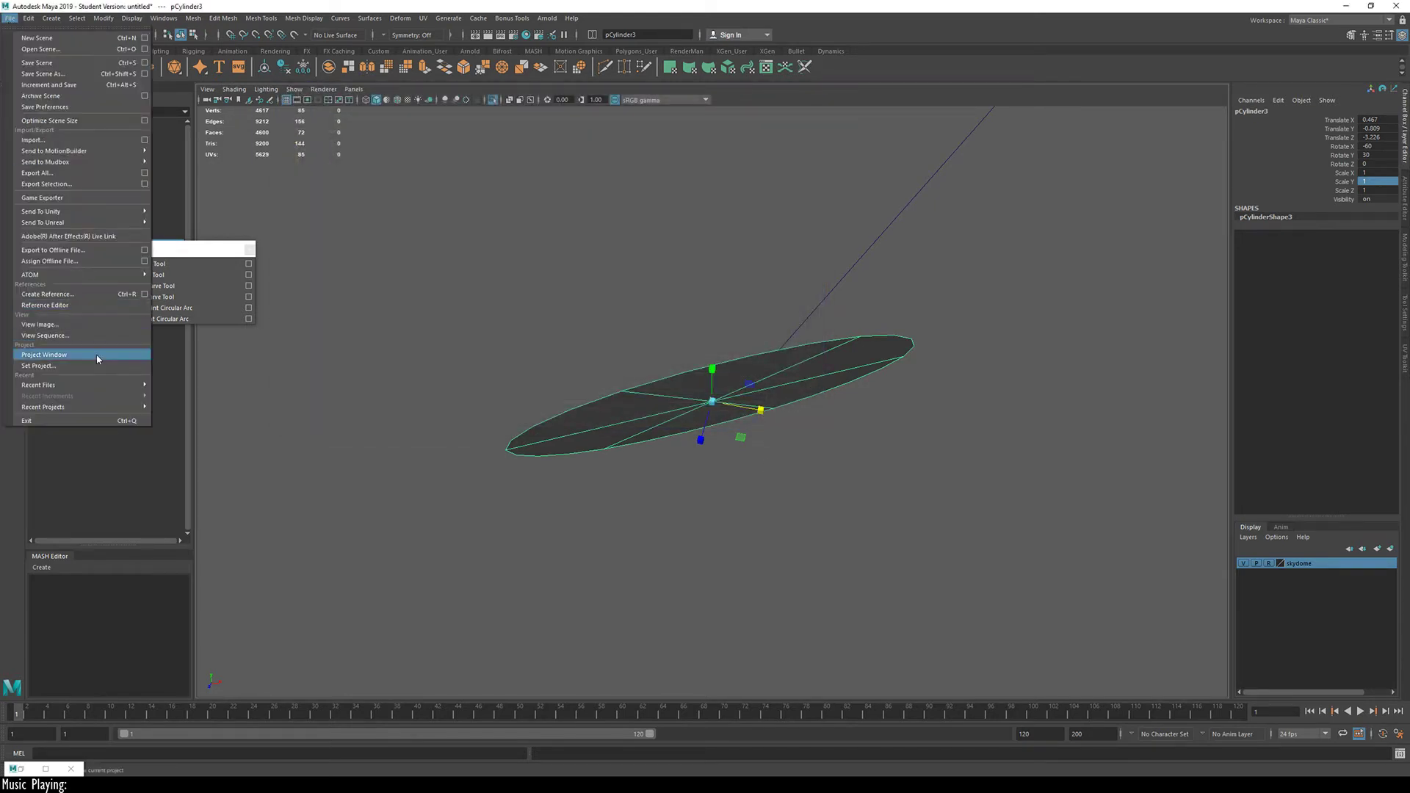
{"action": "left_click", "coordinate": [98, 358]}
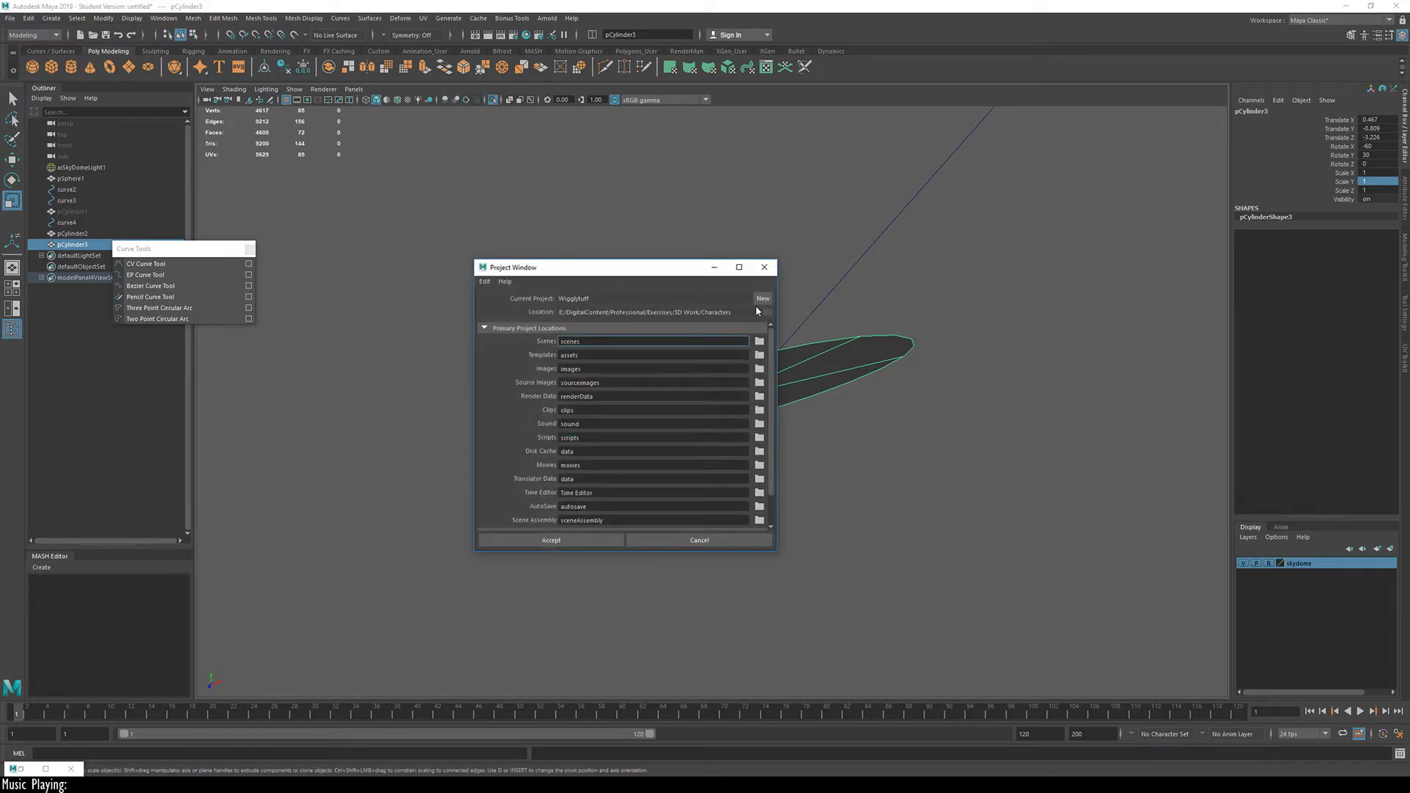
{"action": "left_click", "coordinate": [762, 298]}
{"action": "left_click", "coordinate": [767, 312]}
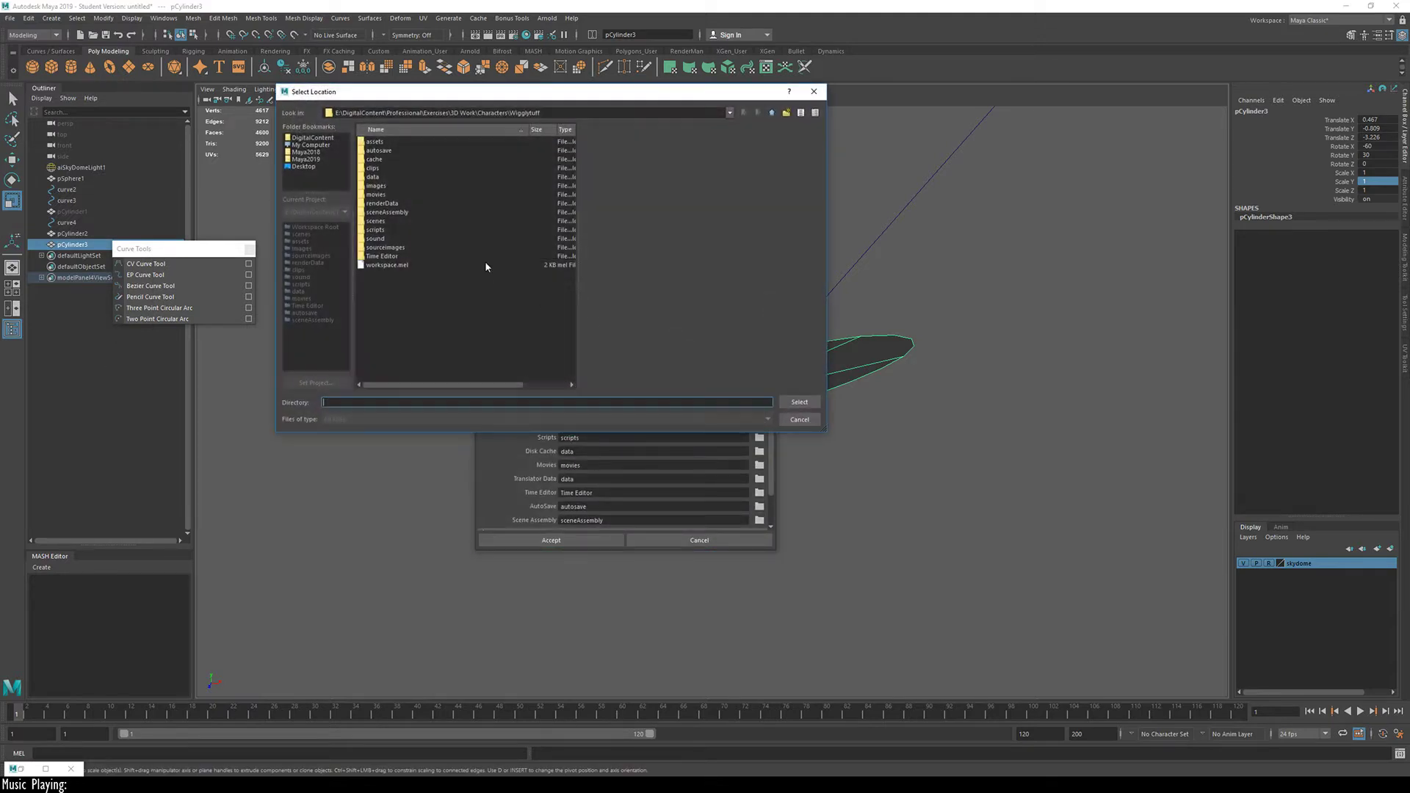
{"action": "left_click", "coordinate": [309, 137]}
{"action": "left_click", "coordinate": [325, 145]}
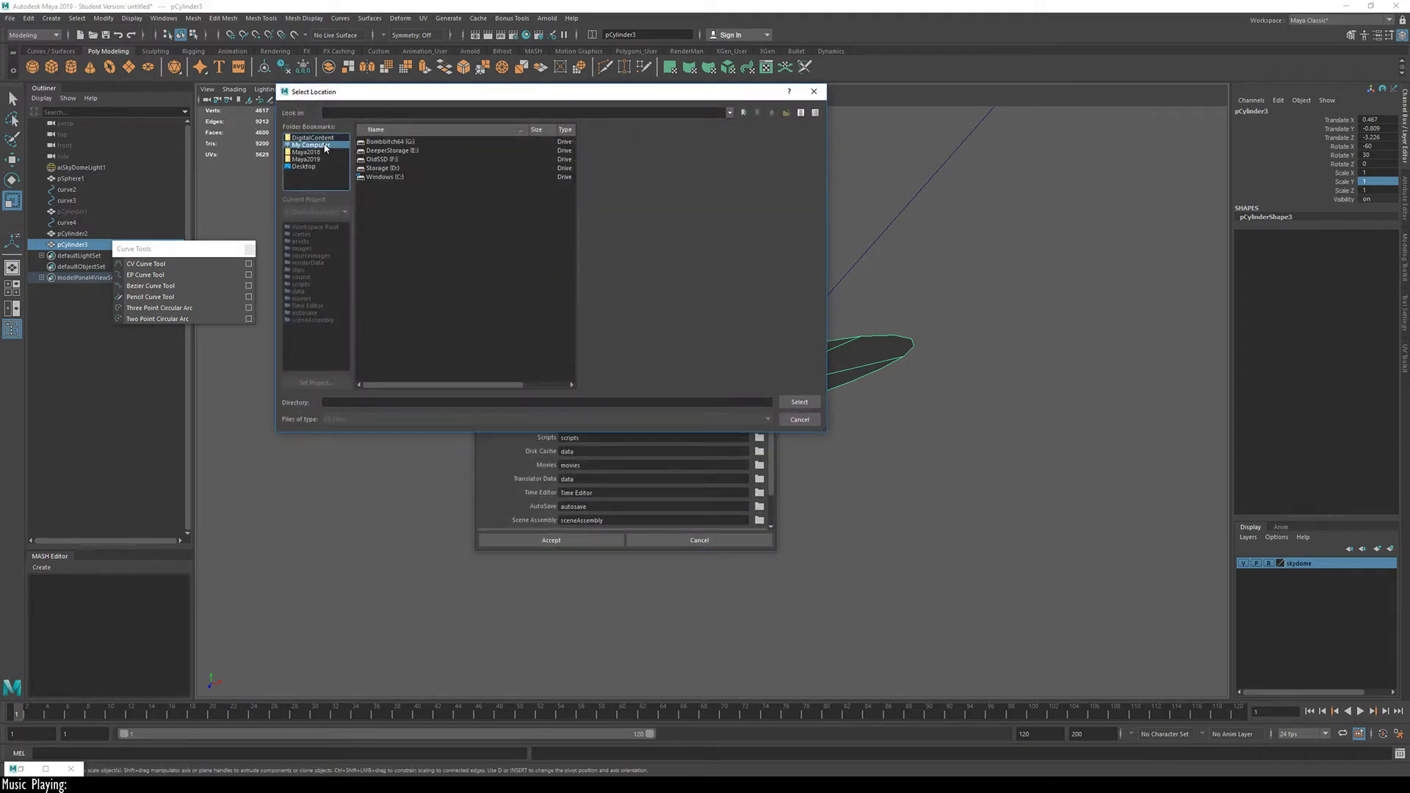
{"action": "left_click", "coordinate": [331, 136]}
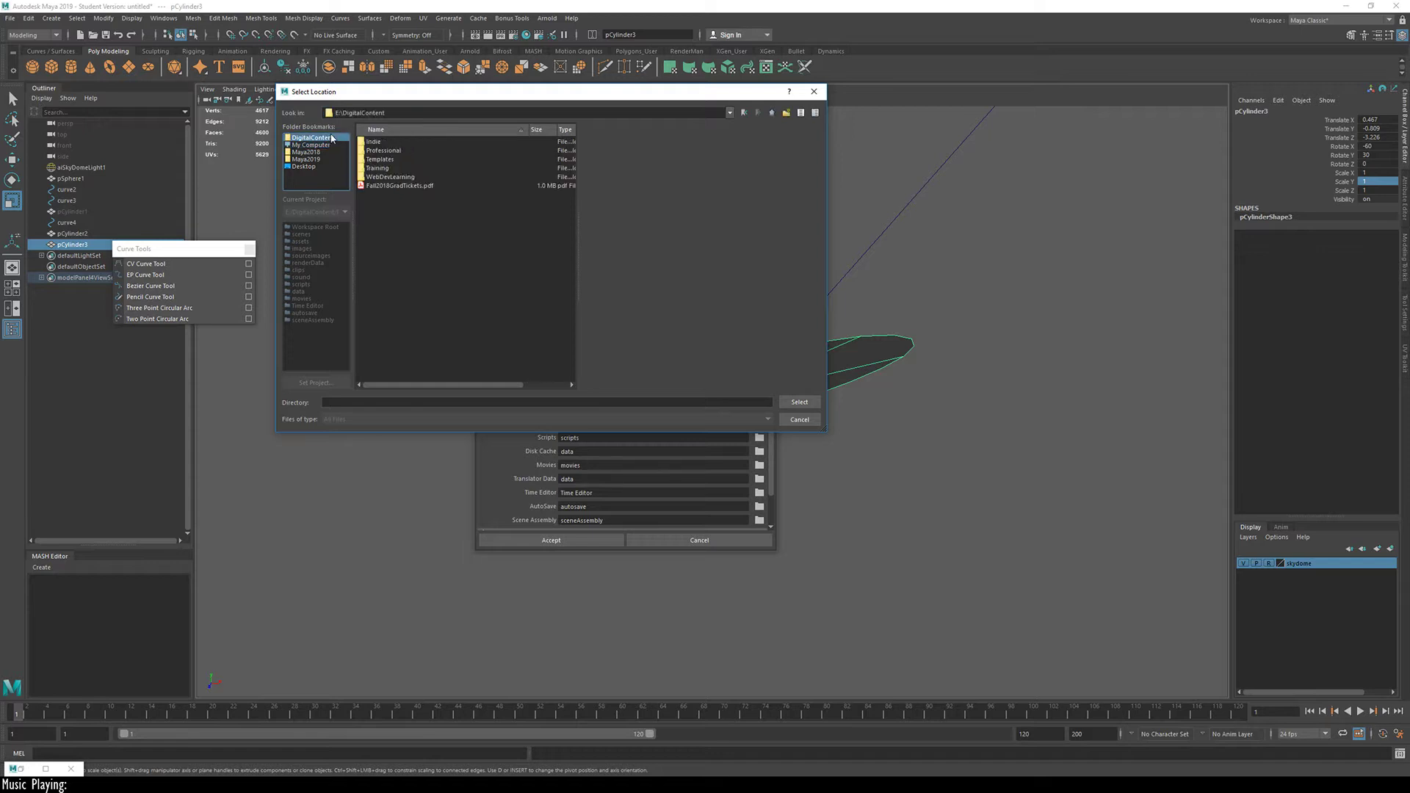
{"action": "double_click", "coordinate": [387, 151]}
{"action": "double_click", "coordinate": [387, 249]}
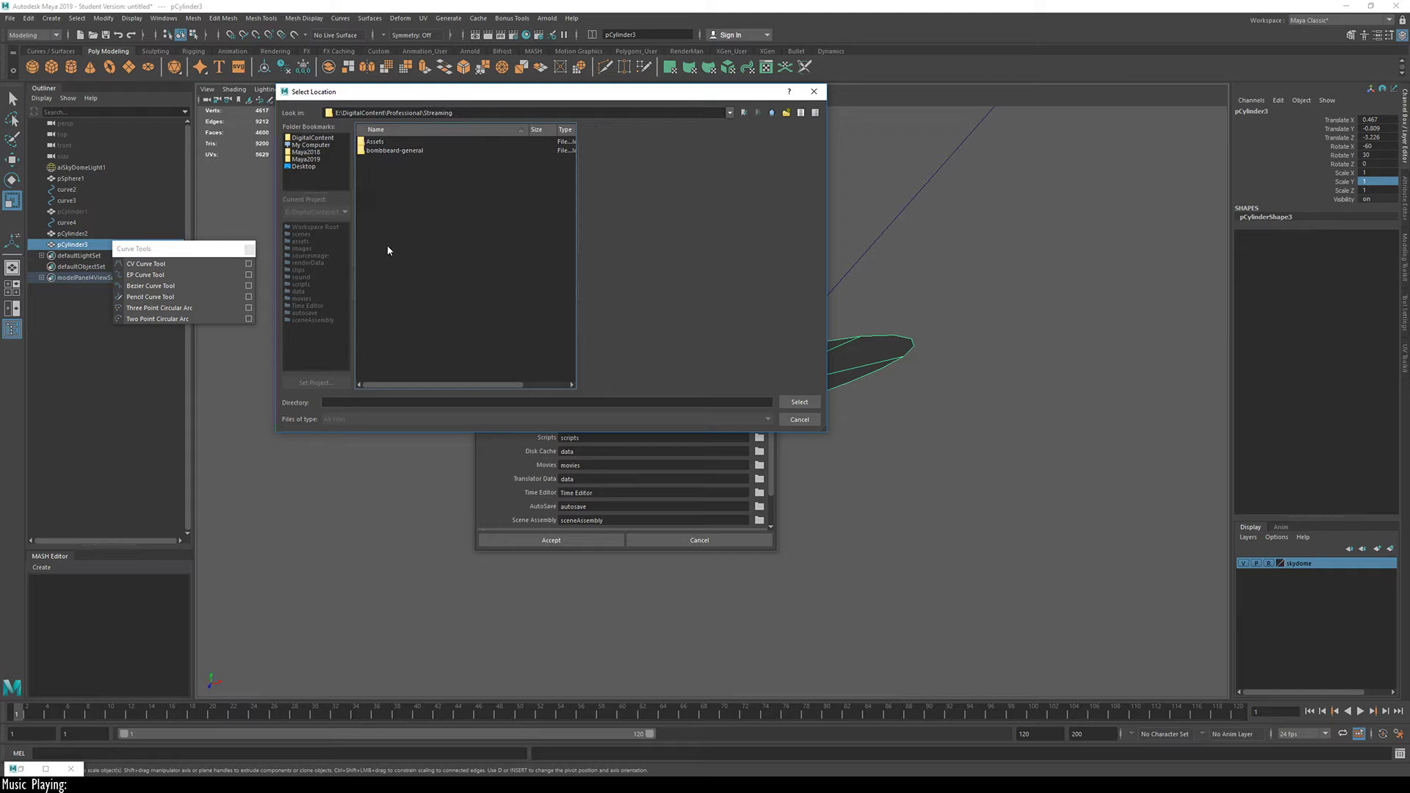
{"action": "double_click", "coordinate": [395, 150]}
{"action": "double_click", "coordinate": [398, 142]}
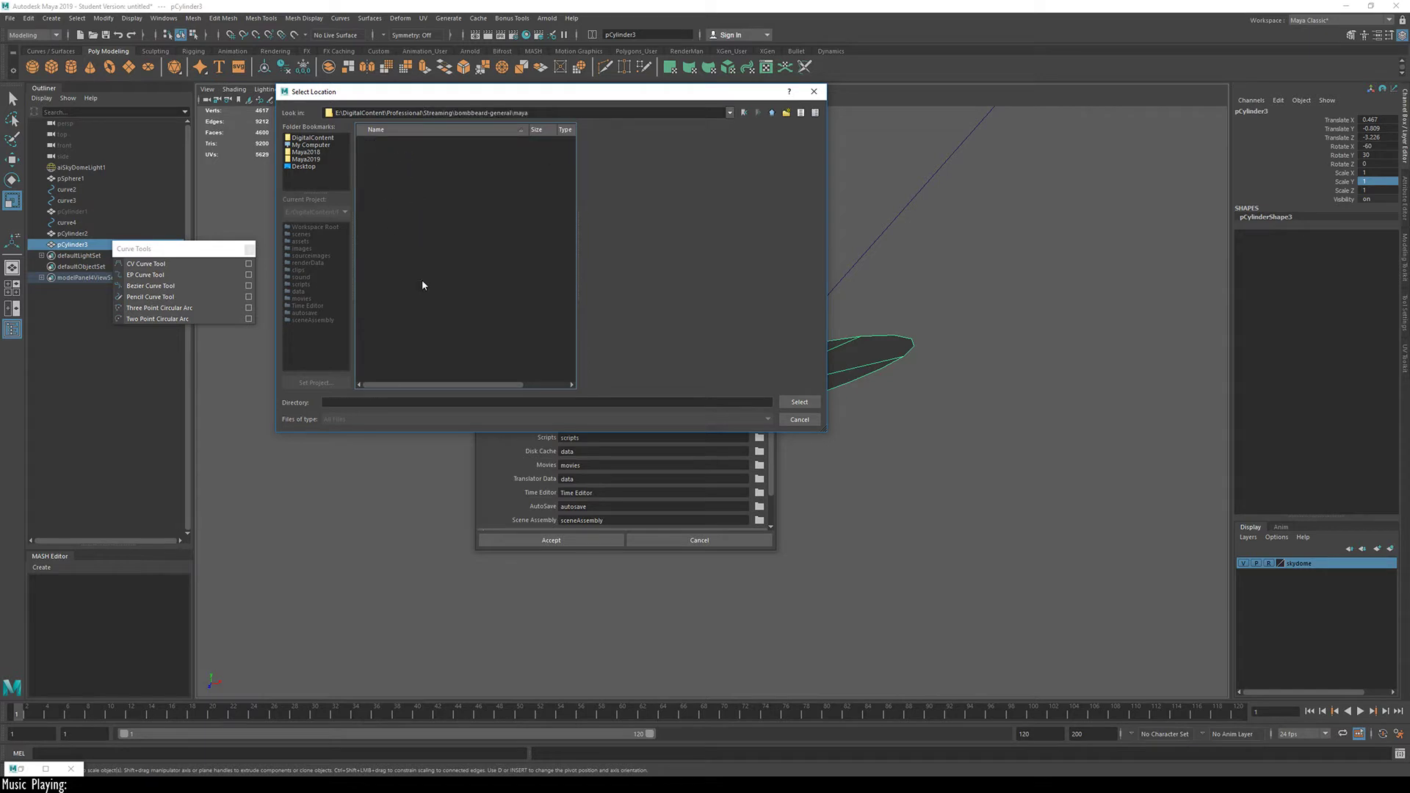
{"action": "left_click", "coordinate": [792, 403]}
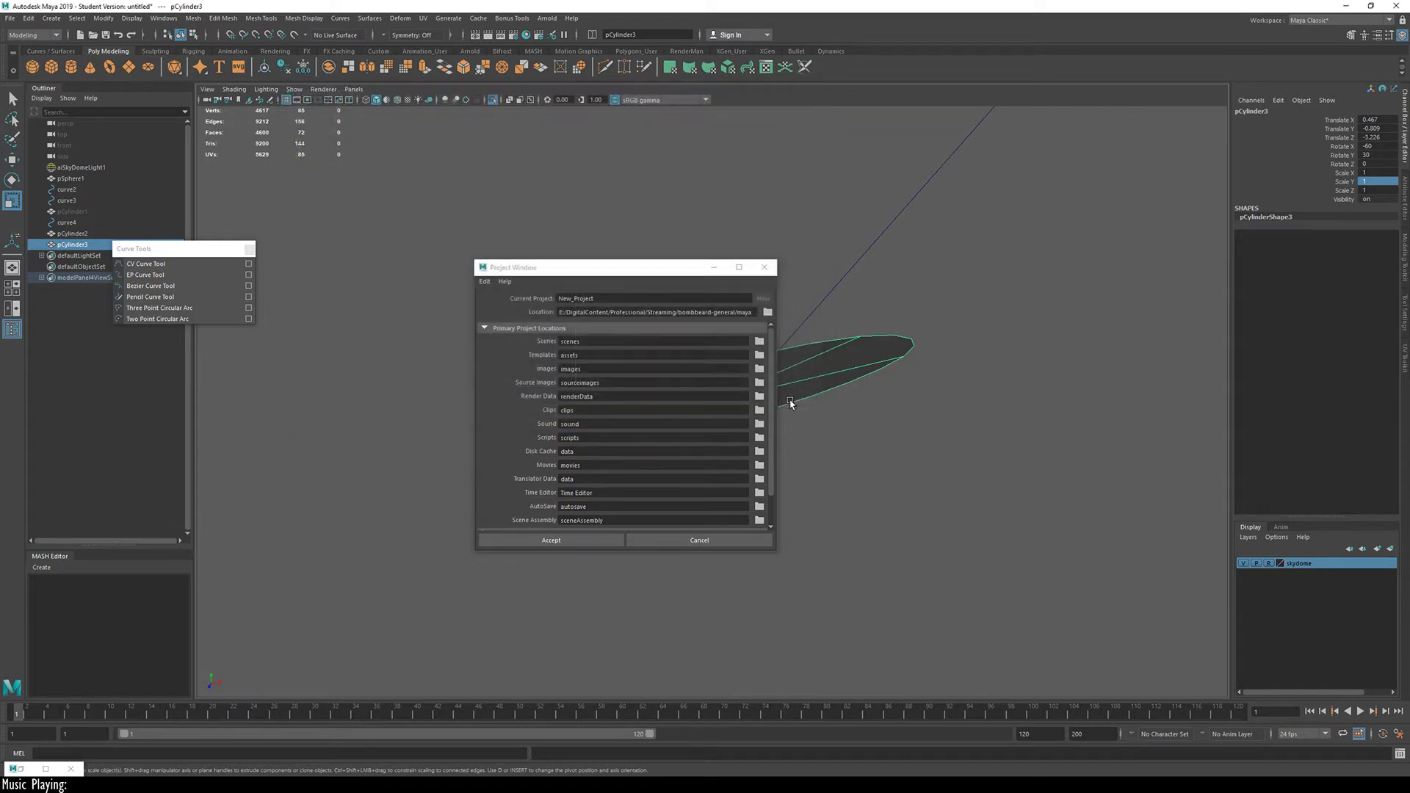
Step: Name the new project general and create it
{"action": "double_click", "coordinate": [608, 294]}
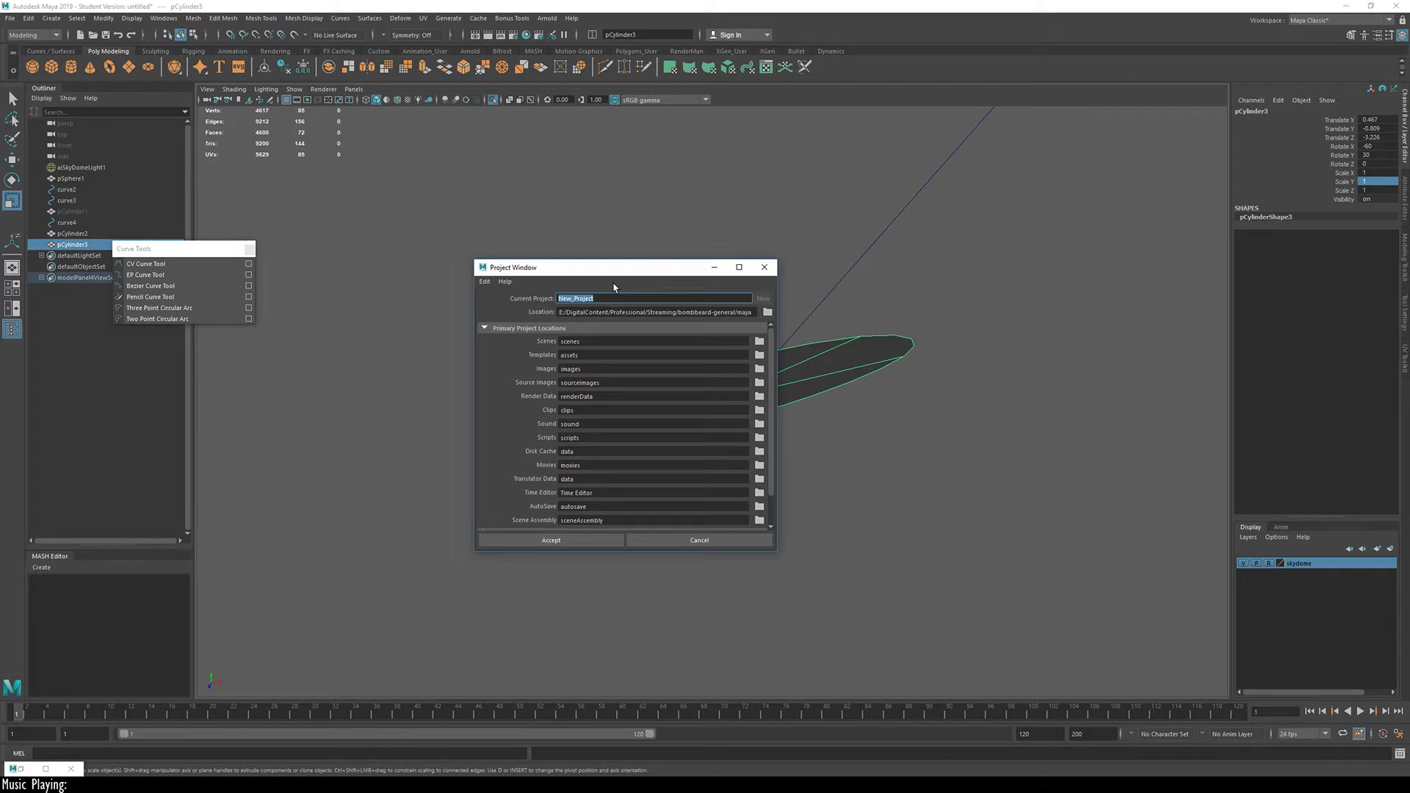
{"action": "type", "text": "general"}
{"action": "left_click", "coordinate": [551, 543]}
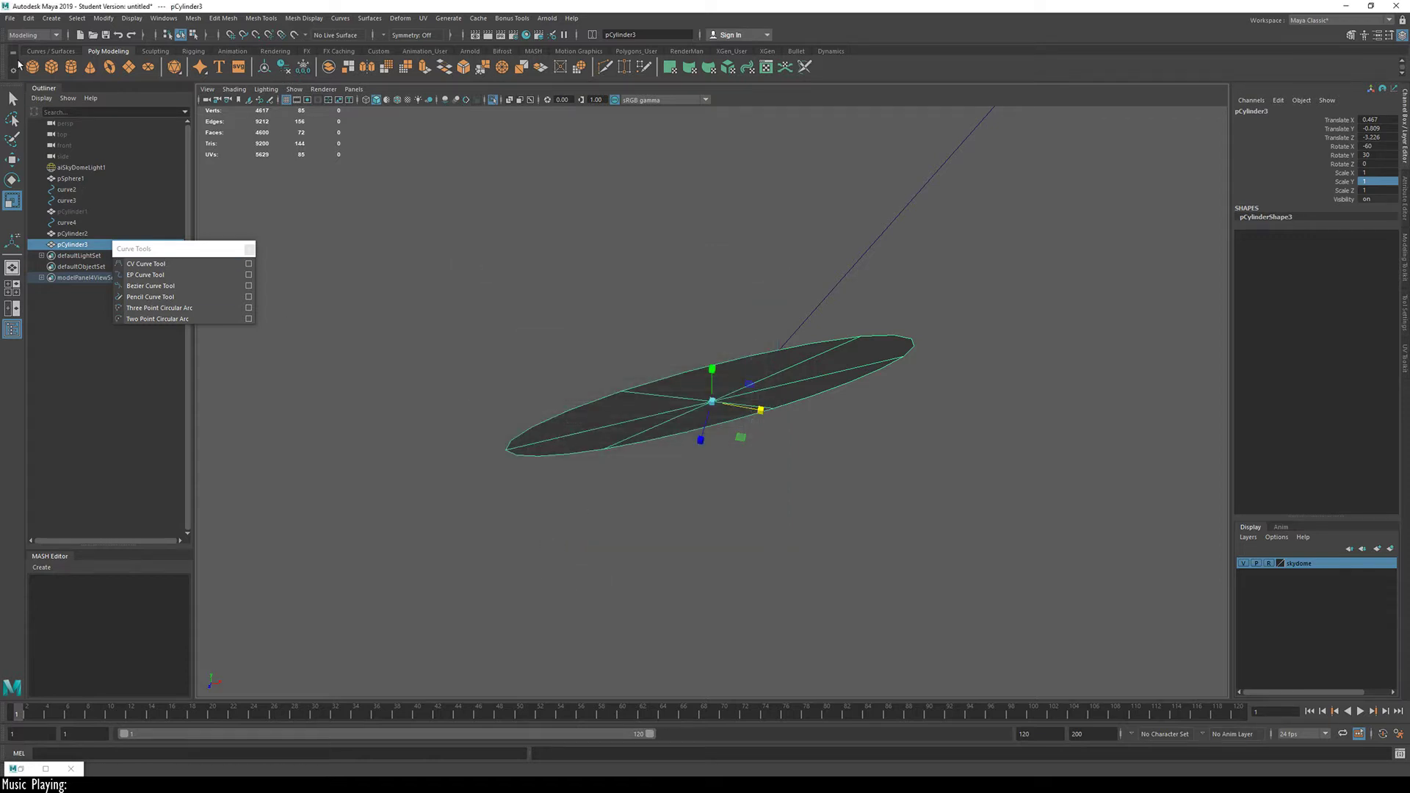
{"action": "left_click", "coordinate": [10, 18]}
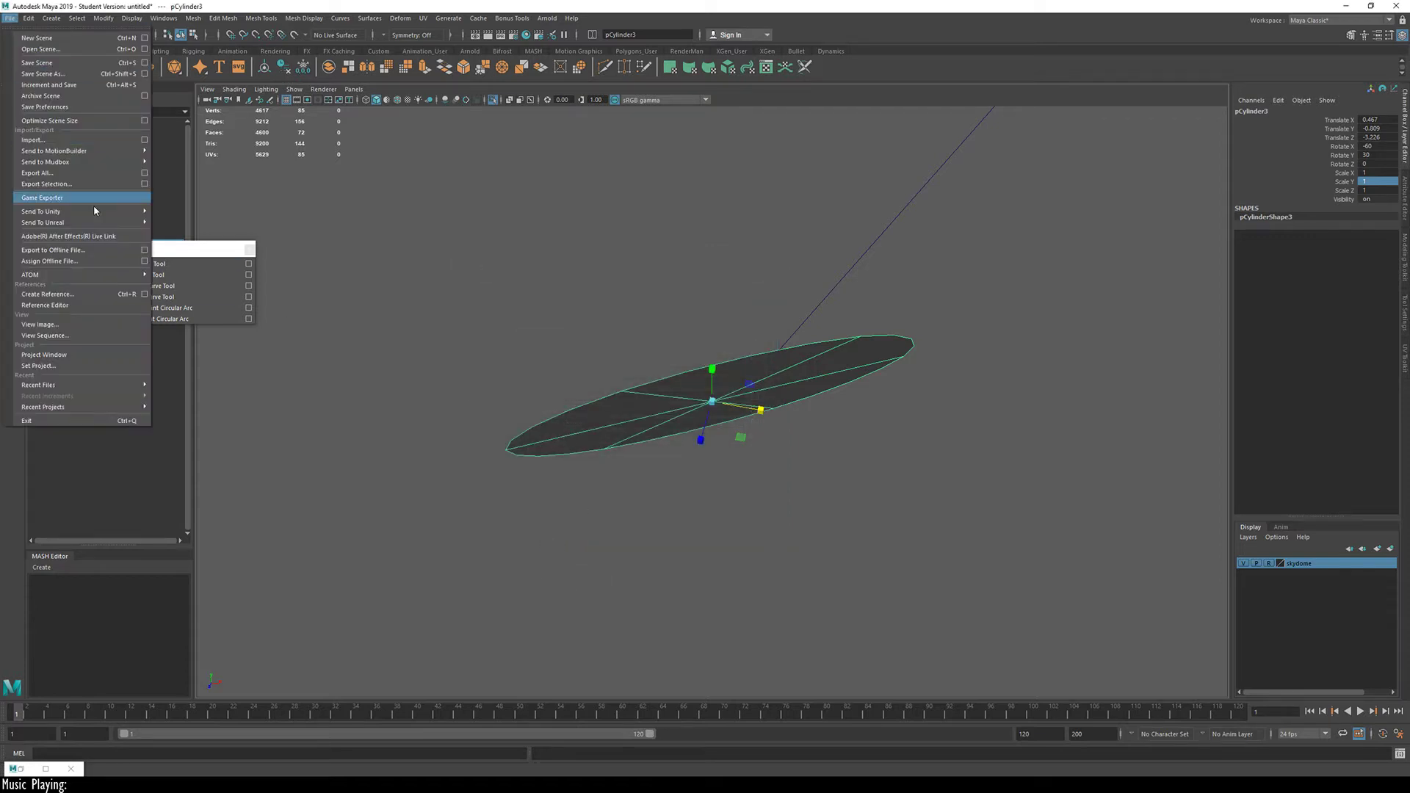
{"action": "left_click", "coordinate": [94, 365]}
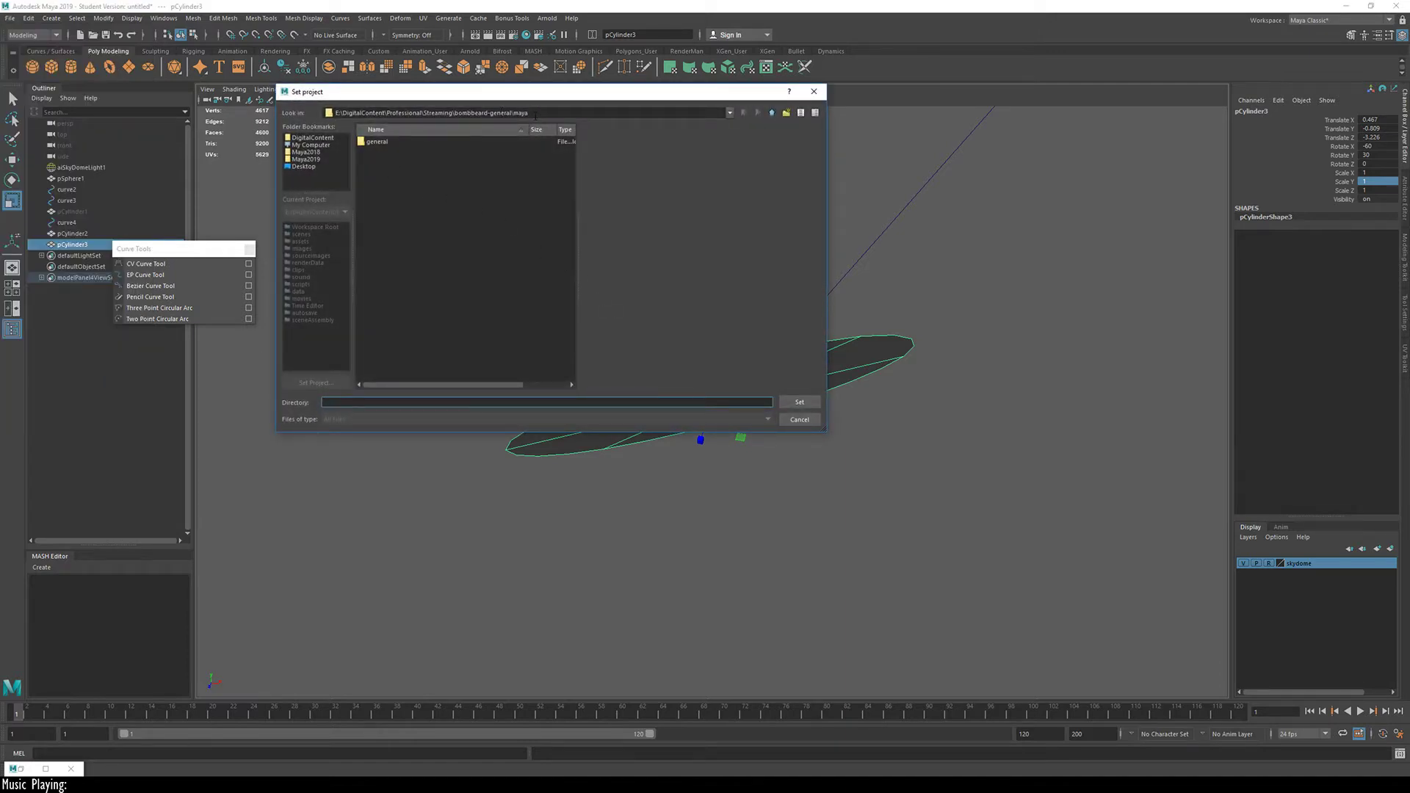
{"action": "left_click", "coordinate": [799, 417]}
Step: Save the scene as lightningBug_01 in the general project's scenes folder
{"action": "key", "text": "ctrl+shift+s"}
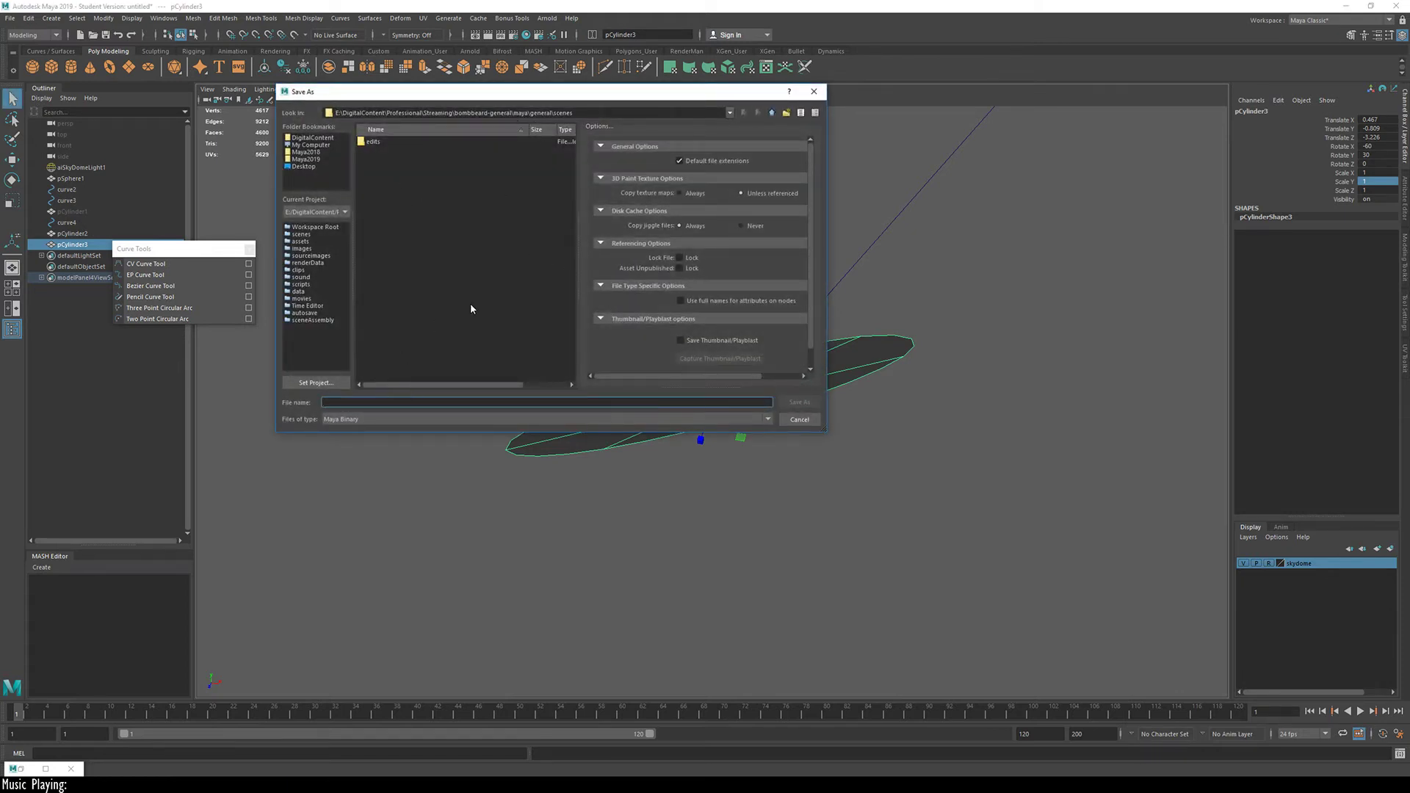
{"action": "type", "text": "lightningBug_01"}
{"action": "left_click", "coordinate": [800, 405]}
{"action": "left_click", "coordinate": [692, 402]}
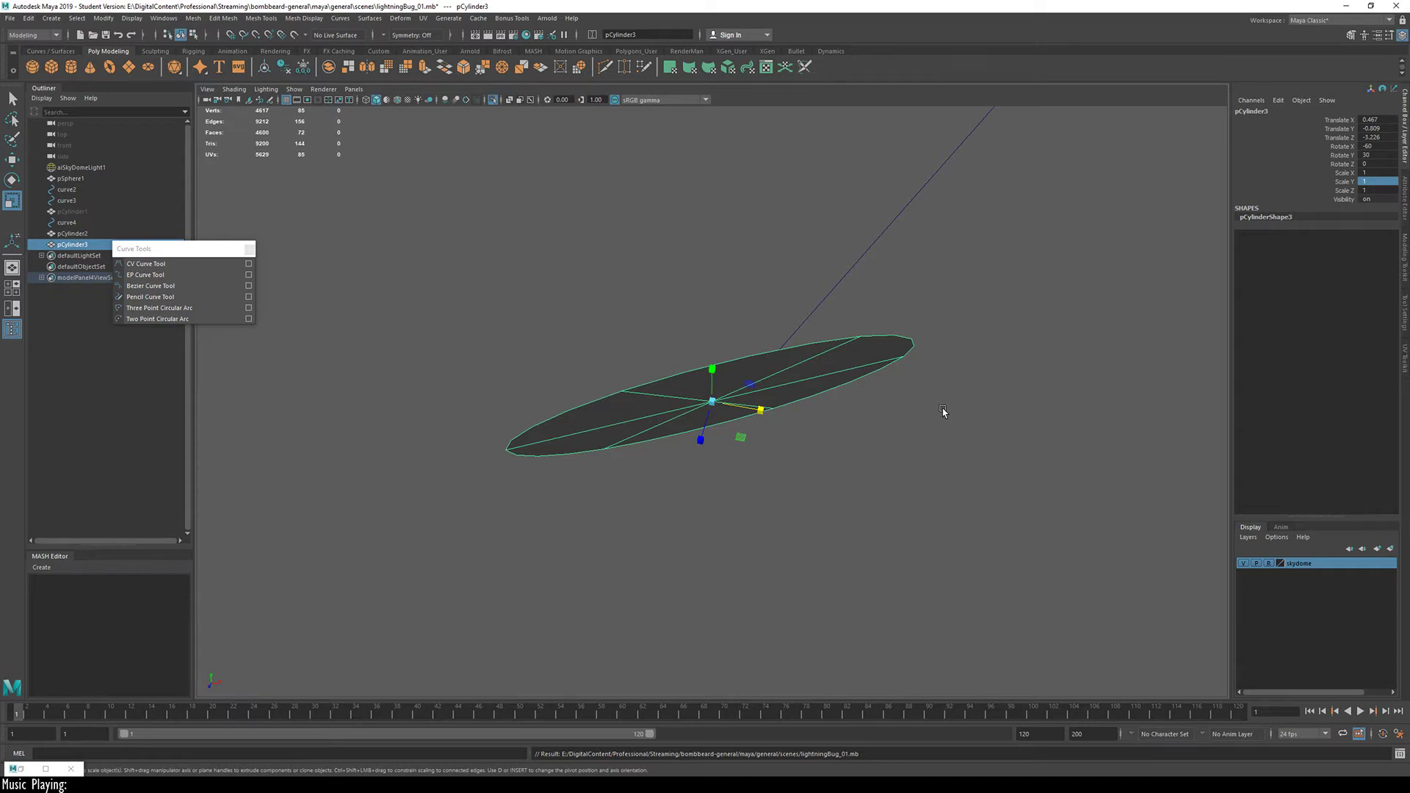
Step: Group the duplicated cap pCylinder3 by itself and center the new group's pivot
{"action": "left_click", "coordinate": [729, 341]}
{"action": "left_click", "coordinate": [749, 369]}
{"action": "left_click_drag", "start_coordinate": [749, 369], "coordinate": [859, 403], "text": "alt"}
{"action": "key", "text": "ctrl+g"}
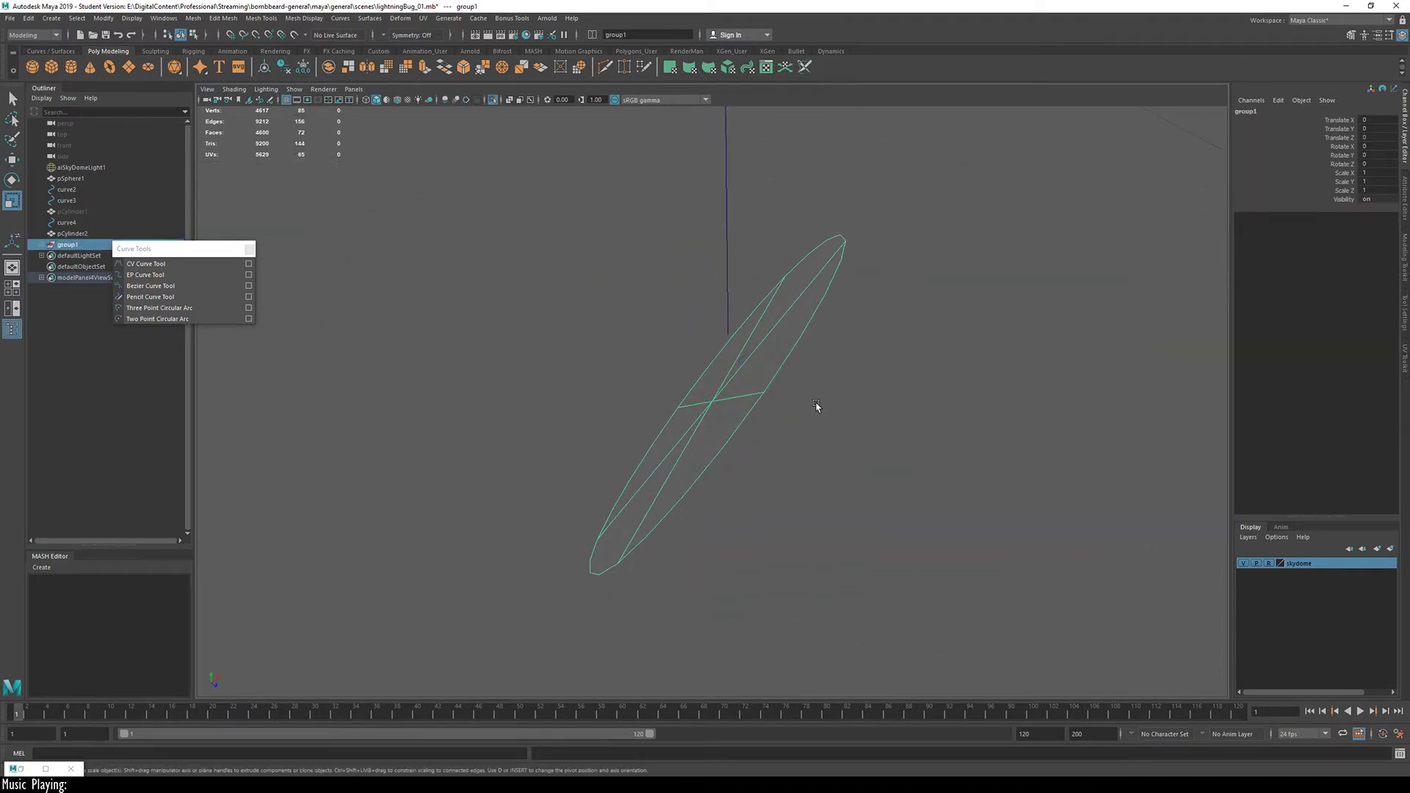
{"action": "left_click", "coordinate": [104, 19]}
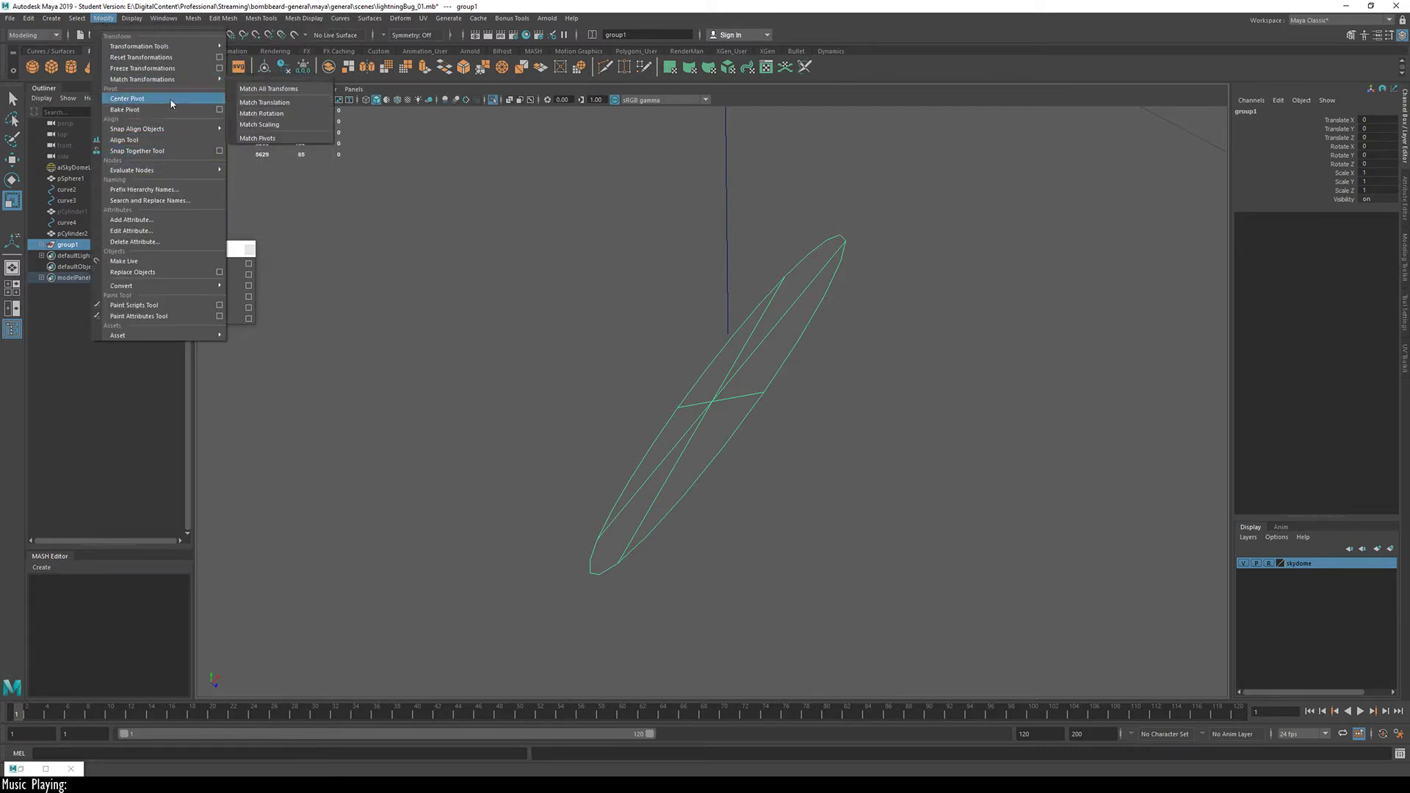
{"action": "left_click", "coordinate": [170, 100]}
{"action": "key", "text": "5"}
{"action": "left_click_drag", "start_coordinate": [658, 465], "coordinate": [592, 446], "text": "alt"}
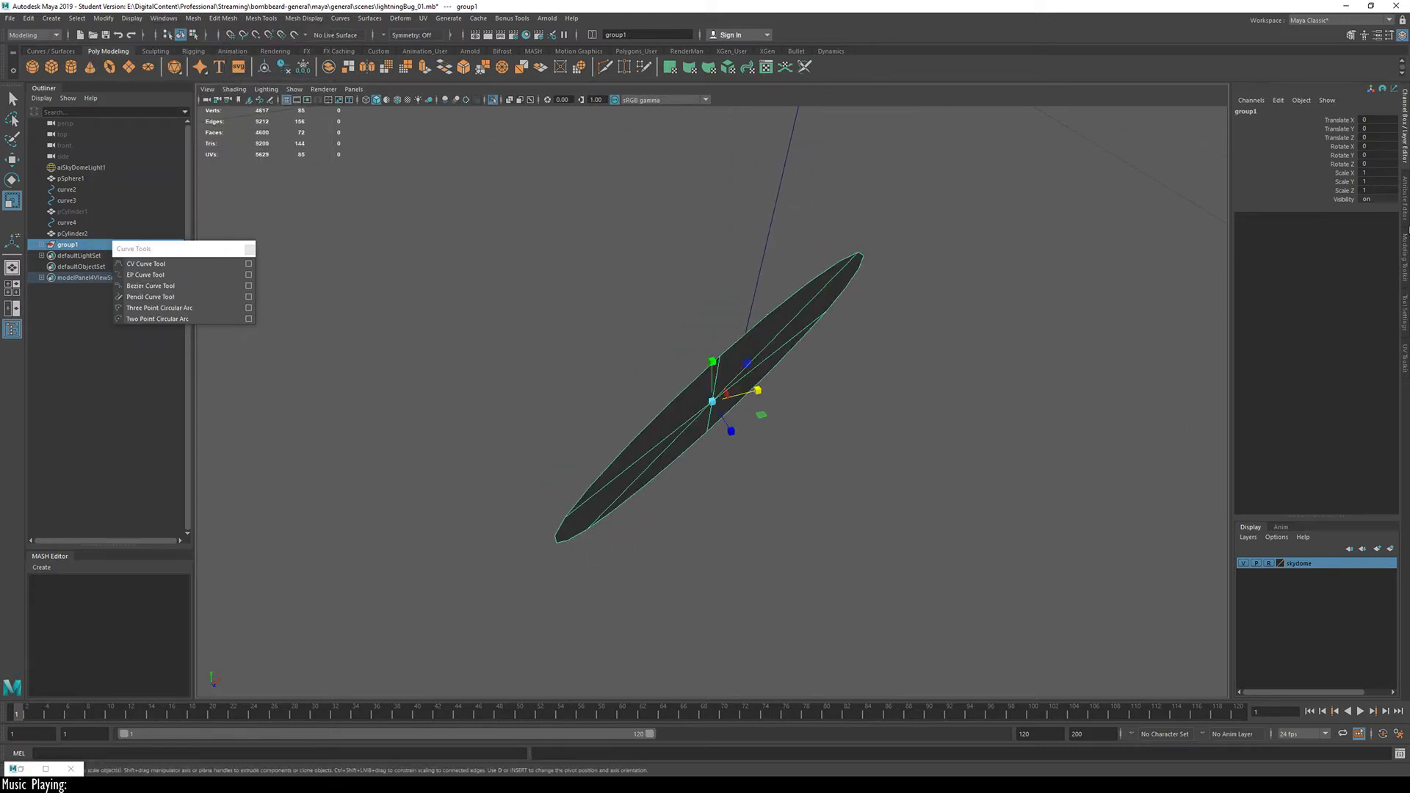
Step: Flip the cap's group with a Scale X of -1 and freeze the group's transformations
{"action": "left_click", "coordinate": [1368, 173]}
{"action": "type", "text": "-1"}
{"action": "key", "text": "Return"}
{"action": "left_click_drag", "start_coordinate": [835, 341], "coordinate": [570, 364], "text": "alt"}
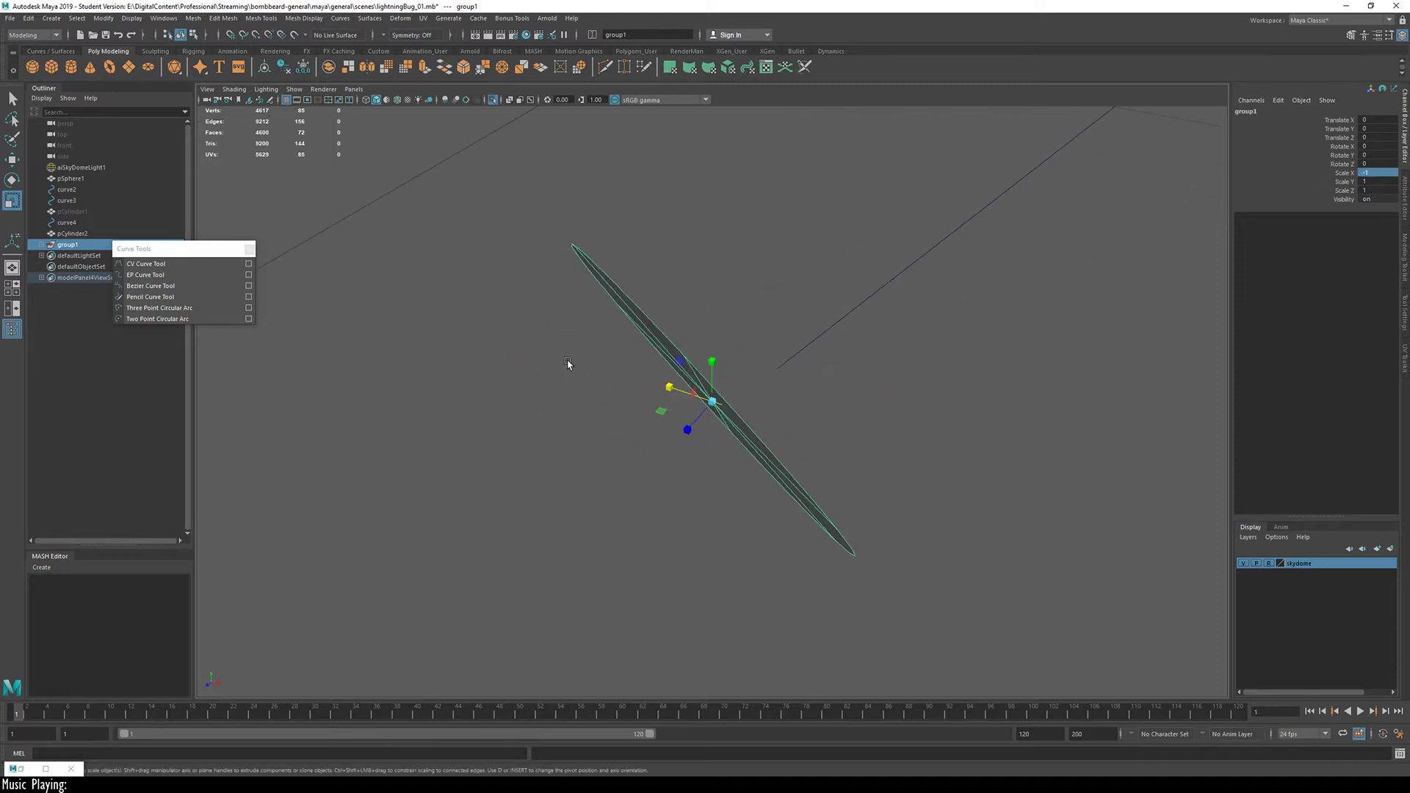
{"action": "left_click_drag", "start_coordinate": [835, 433], "coordinate": [566, 411], "text": "alt"}
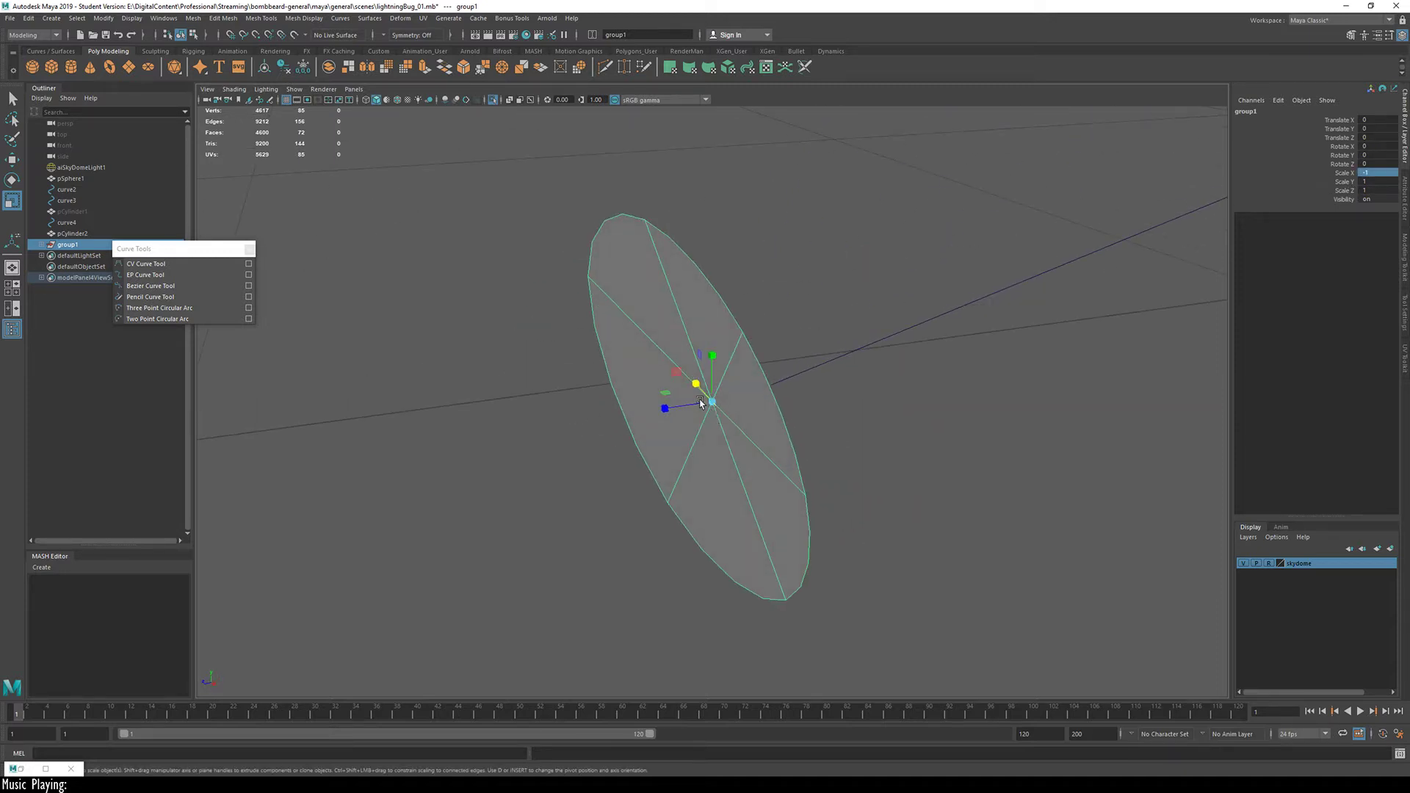
{"action": "left_click", "coordinate": [163, 18]}
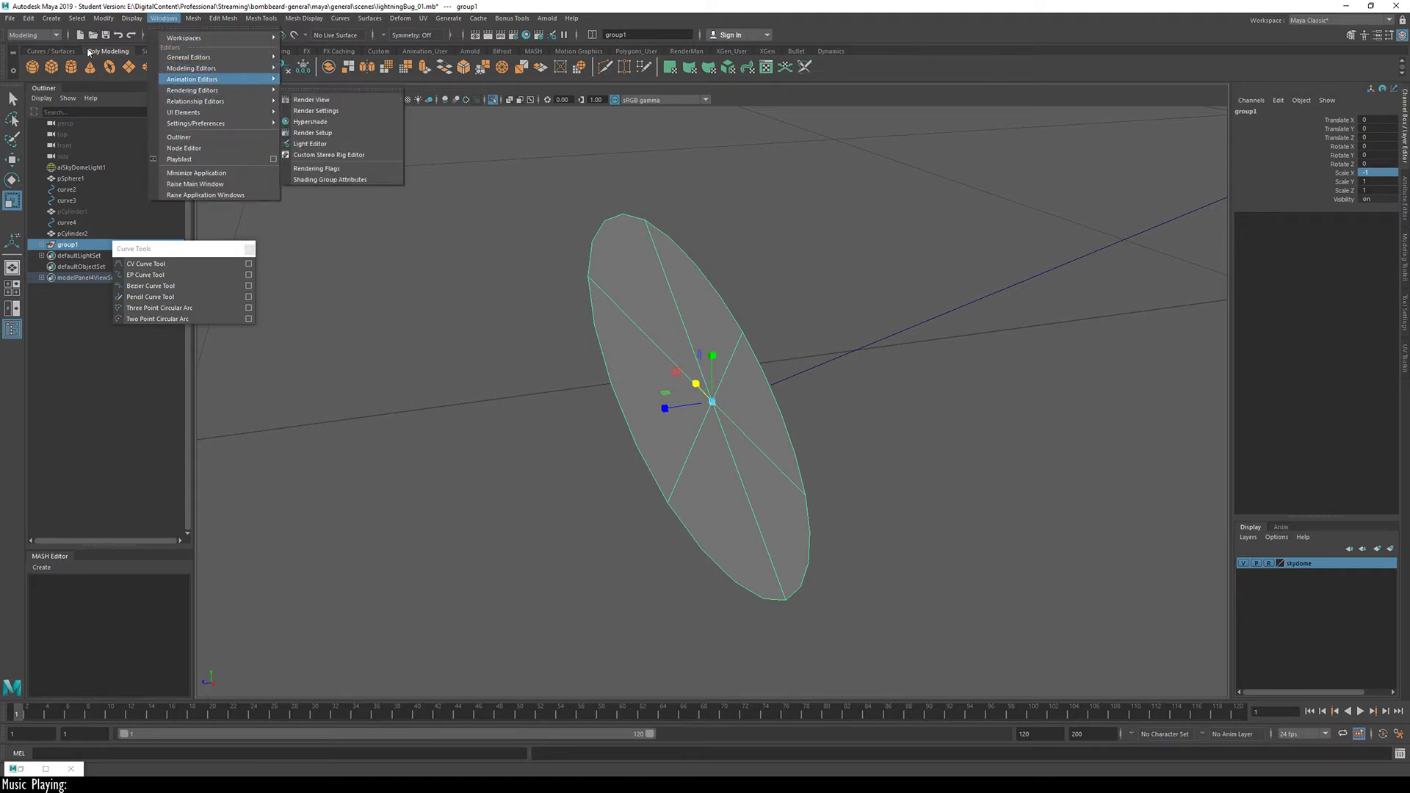
{"action": "mouse_move", "coordinate": [102, 17]}
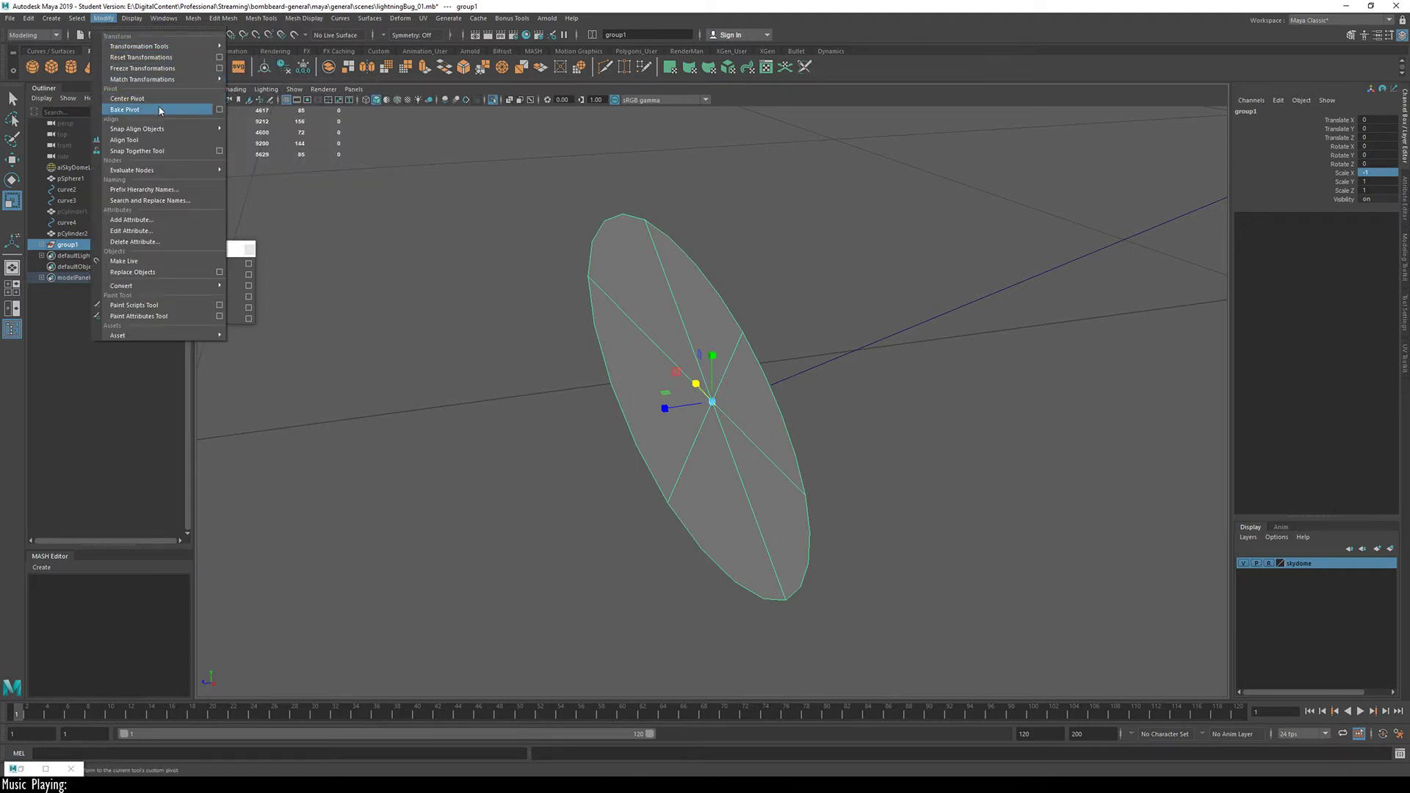
{"action": "left_click", "coordinate": [174, 68]}
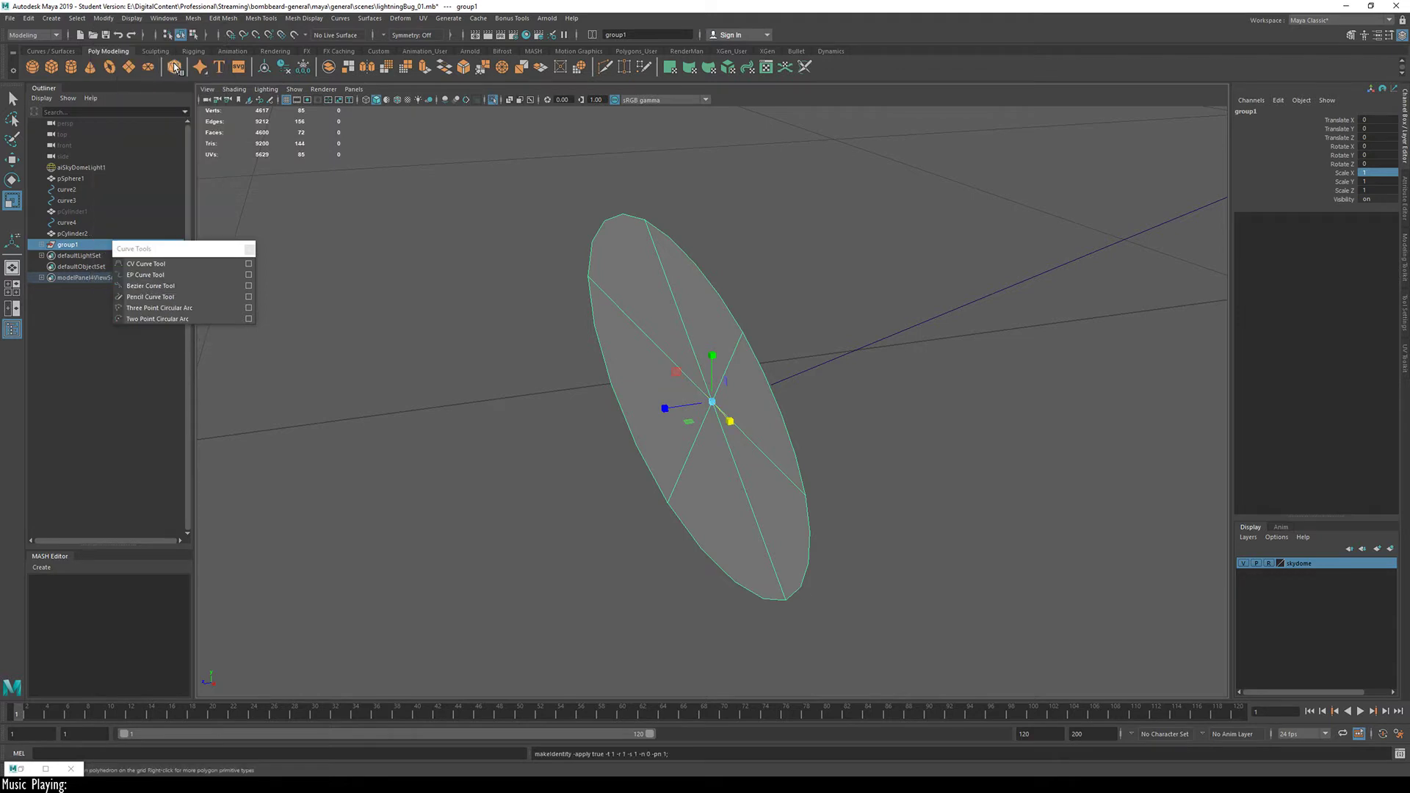
Step: Close the floating Curve Tools window and unparent pCylinder3 from its group
{"action": "left_click", "coordinate": [42, 245]}
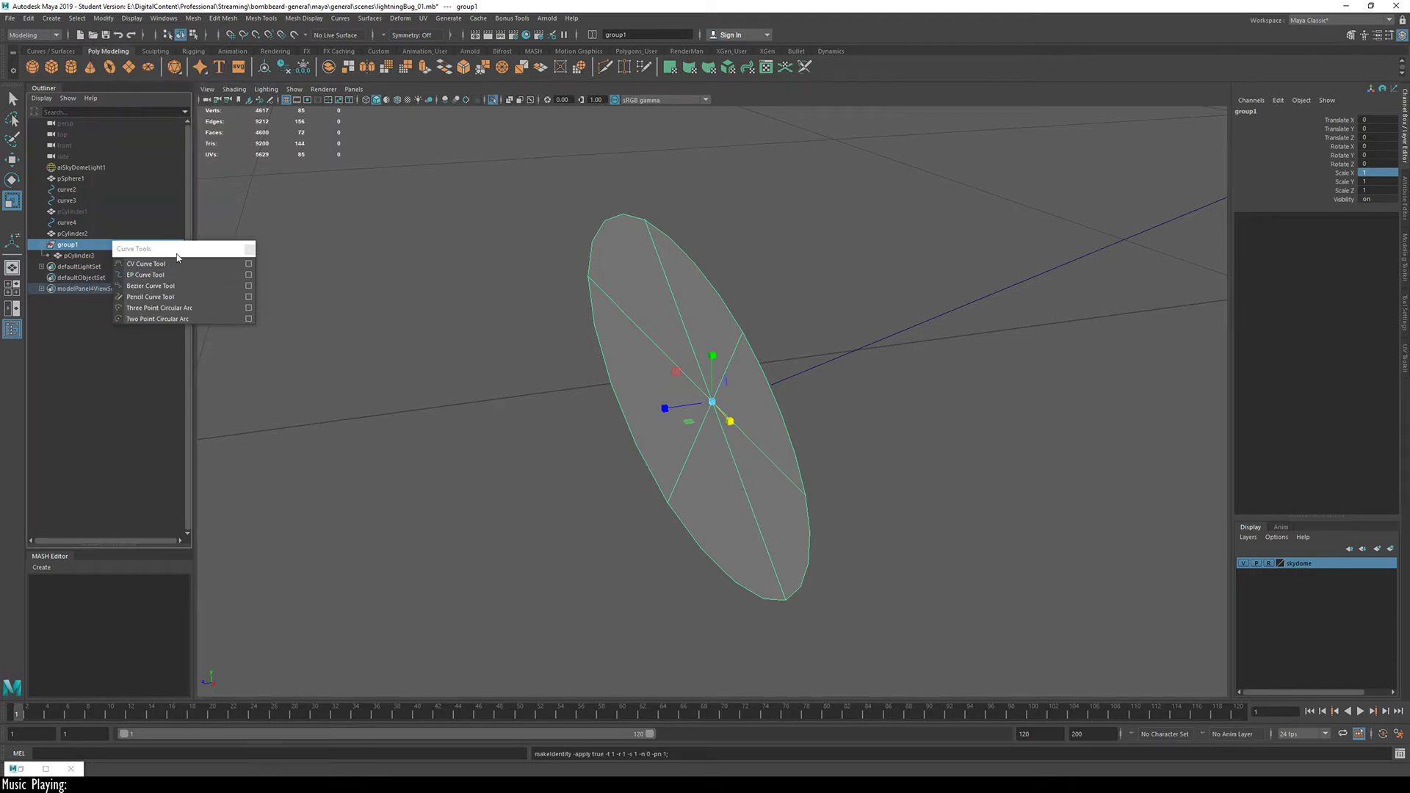
{"action": "left_click_drag", "start_coordinate": [191, 249], "coordinate": [258, 323]}
{"action": "left_click", "coordinate": [318, 343]}
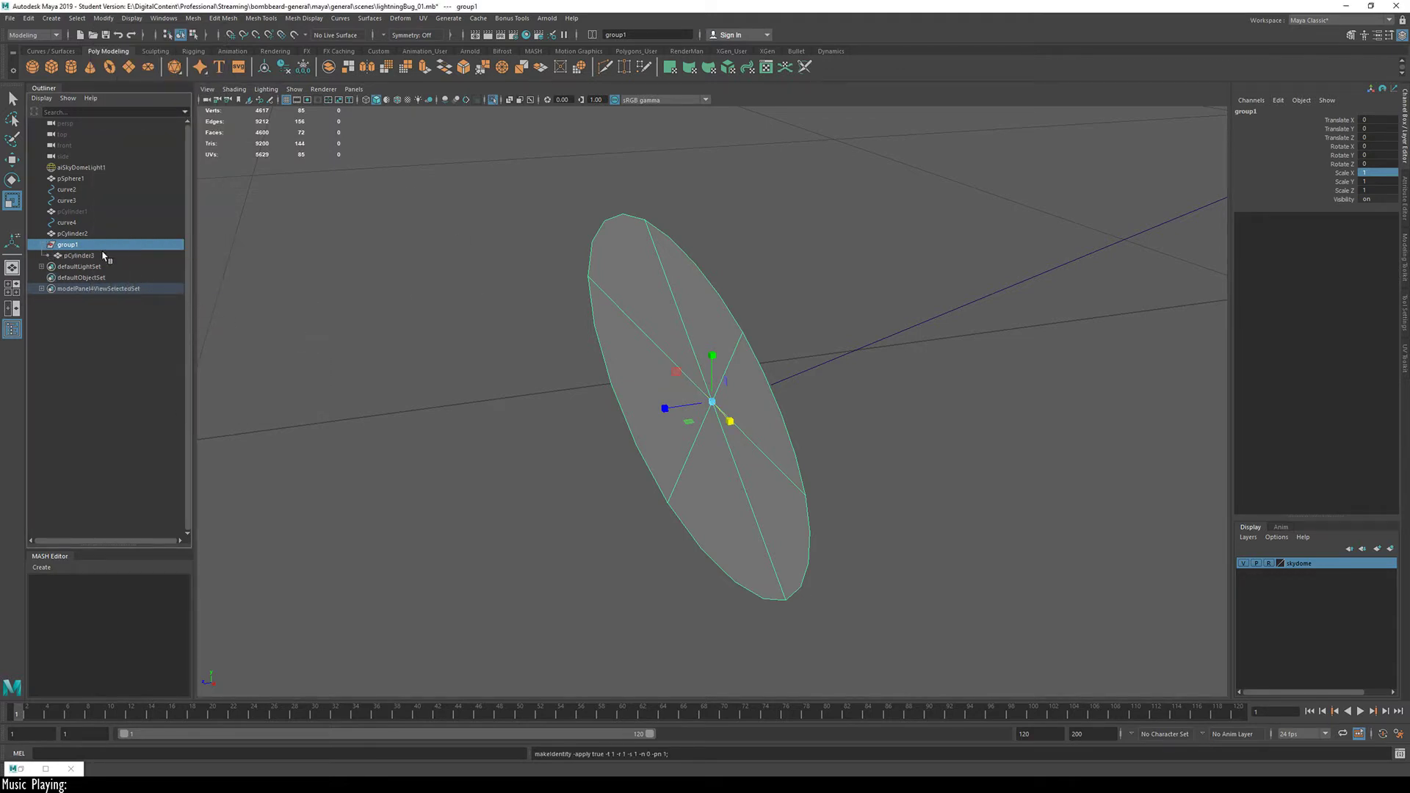
{"action": "left_click", "coordinate": [129, 256]}
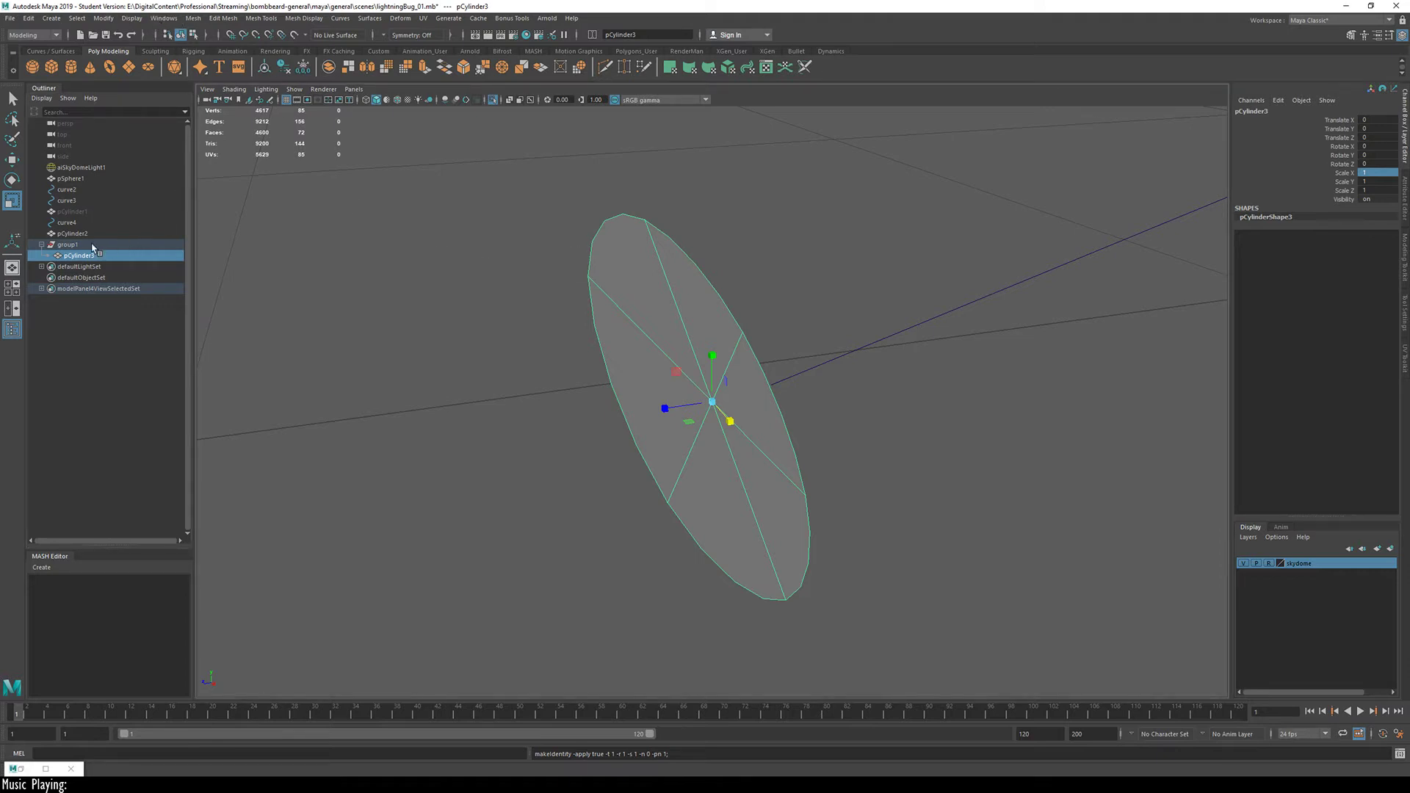
{"action": "key", "text": "shift+p"}
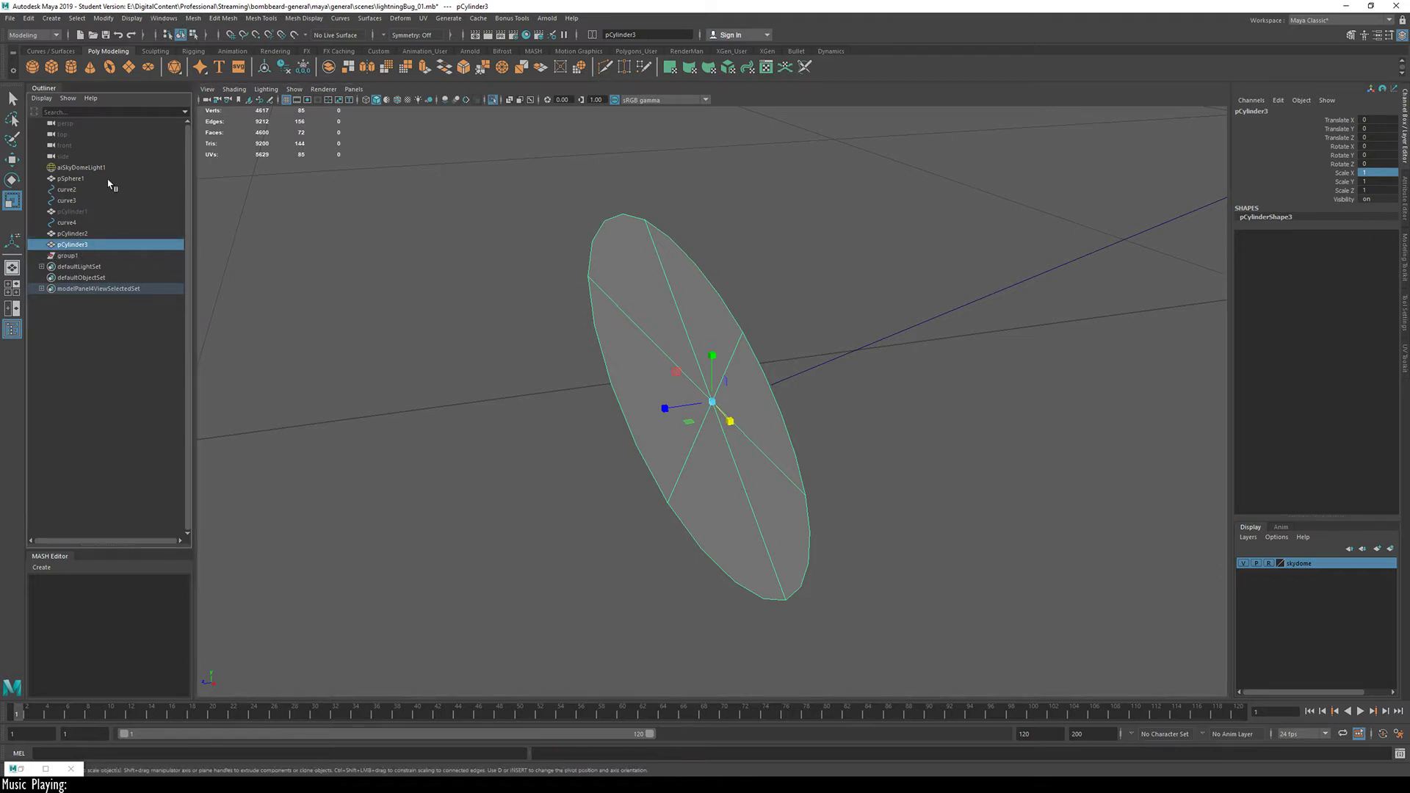
Step: Freeze the transformations of pCylinder3 and delete the empty group1
{"action": "left_click", "coordinate": [164, 18]}
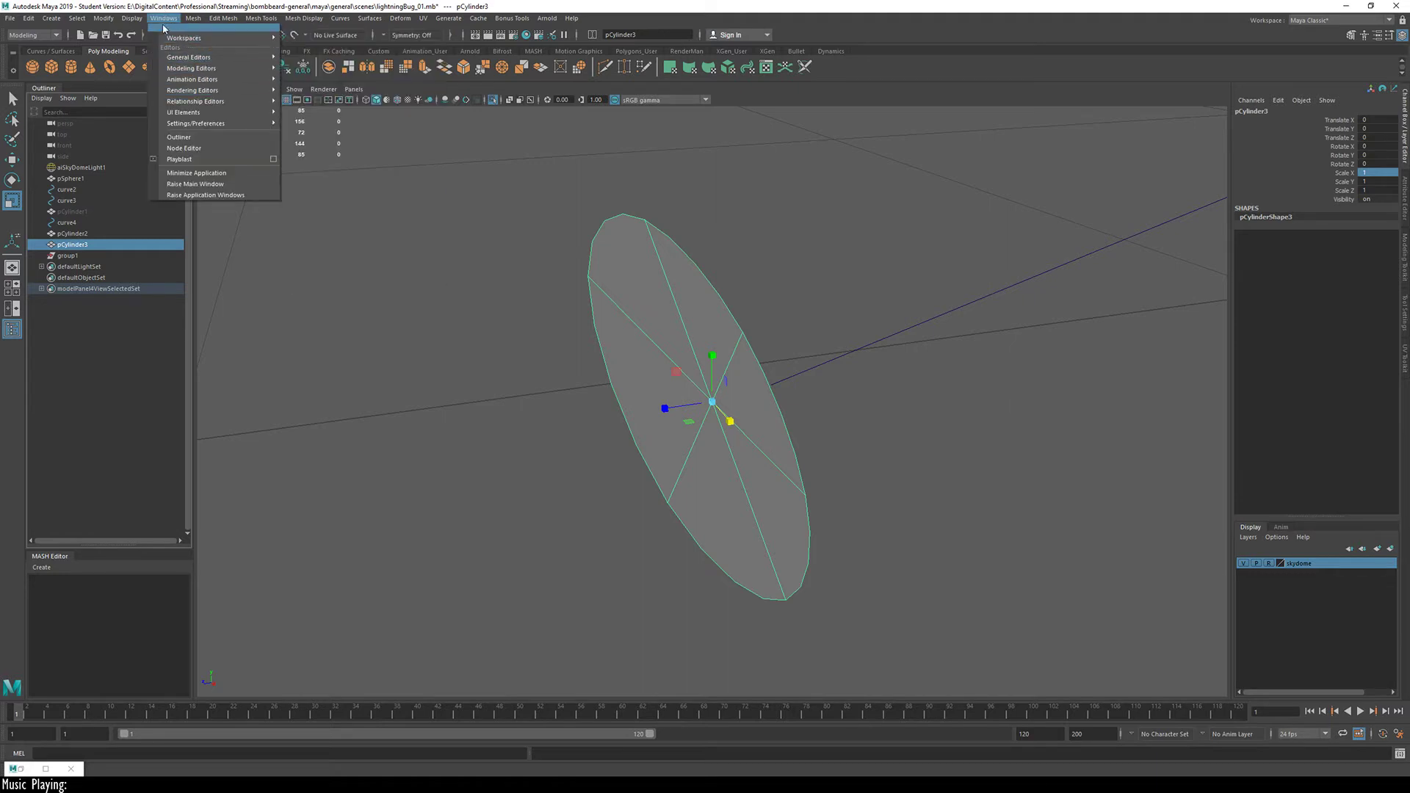
{"action": "left_click", "coordinate": [104, 17]}
{"action": "left_click", "coordinate": [164, 69]}
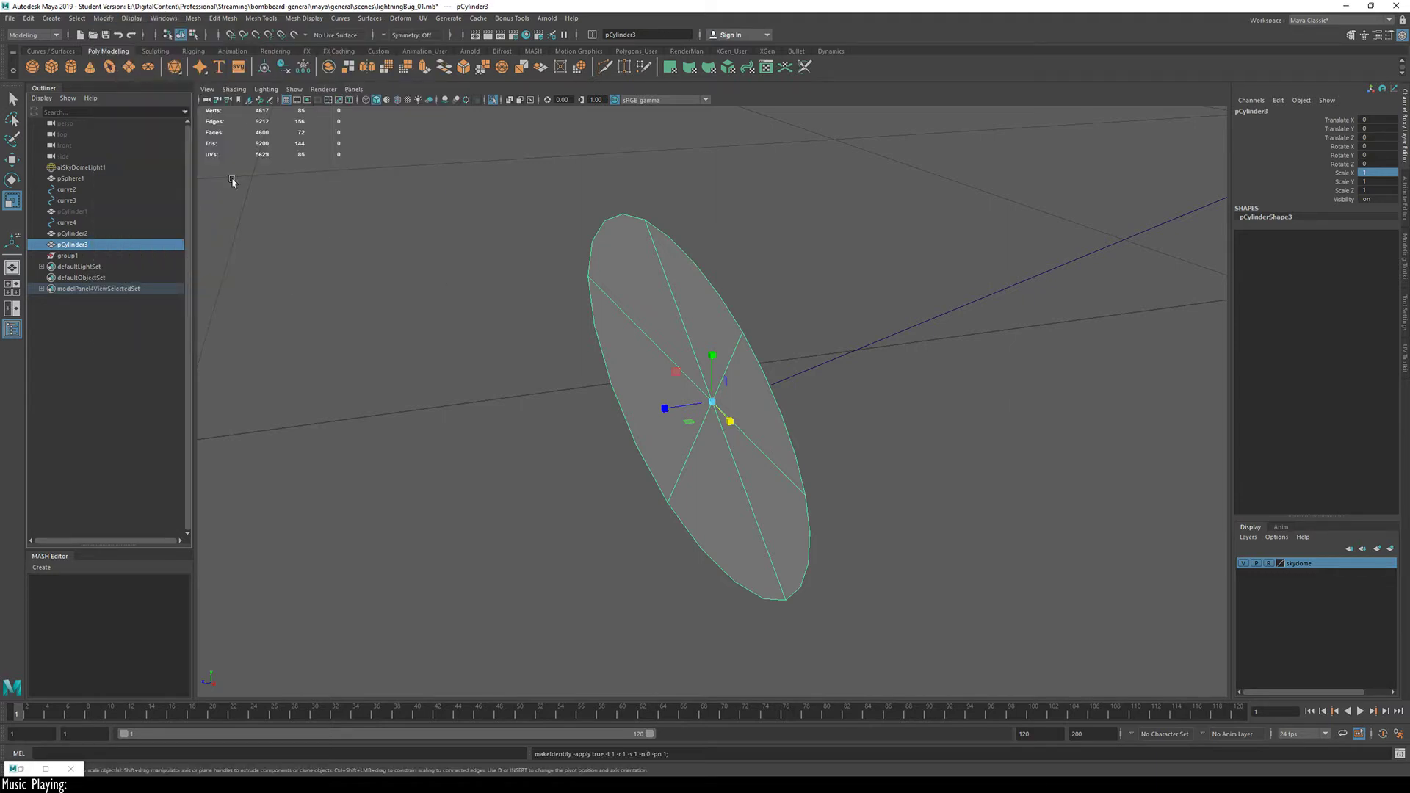
{"action": "left_click", "coordinate": [74, 257]}
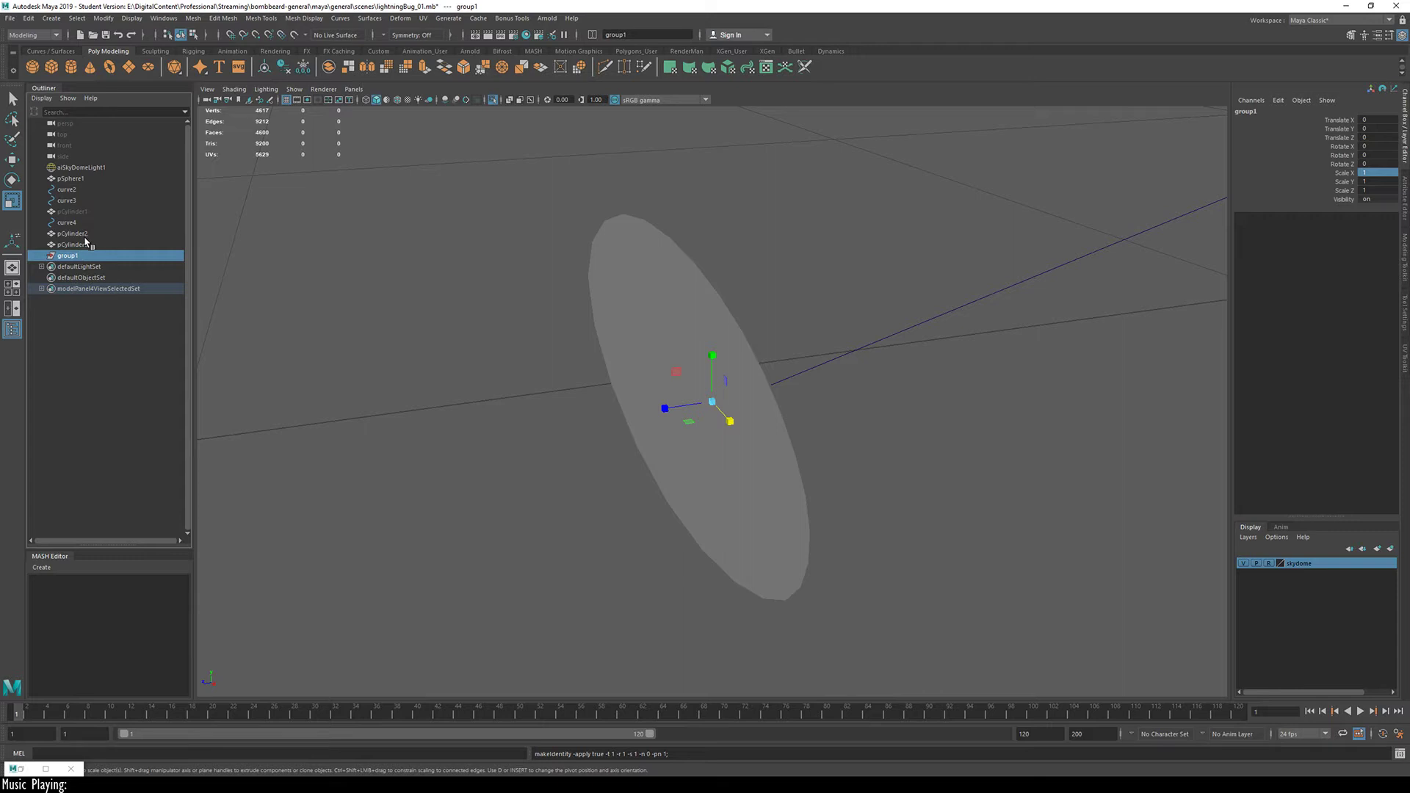
{"action": "left_click_drag", "start_coordinate": [86, 245], "coordinate": [85, 262]}
{"action": "key", "text": "Delete"}
Step: Select all faces of the flipped cap pCylinder3 at the end of the mirrored curve
{"action": "left_click_drag", "start_coordinate": [591, 459], "coordinate": [756, 409], "text": "alt"}
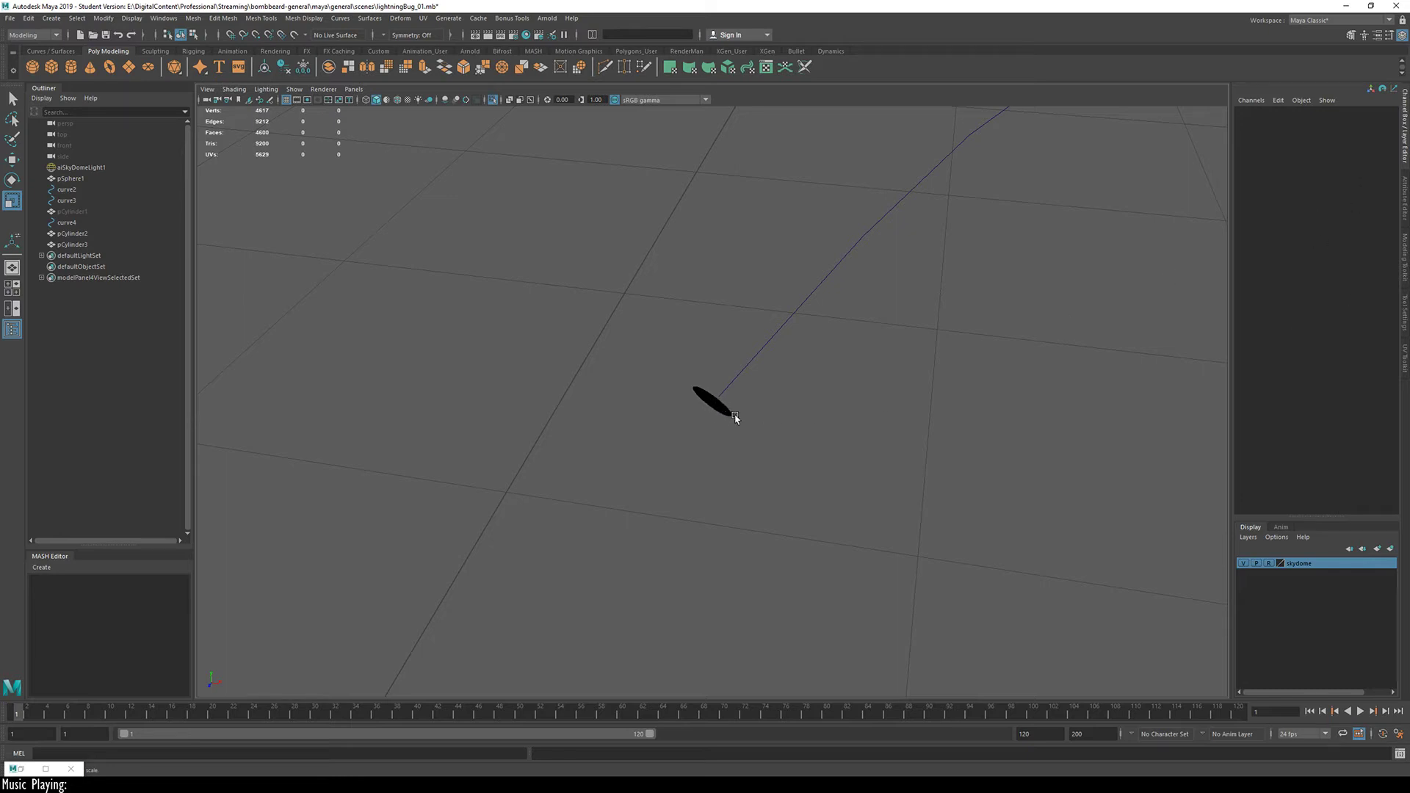
{"action": "left_click_drag", "start_coordinate": [736, 417], "coordinate": [529, 465], "text": "alt"}
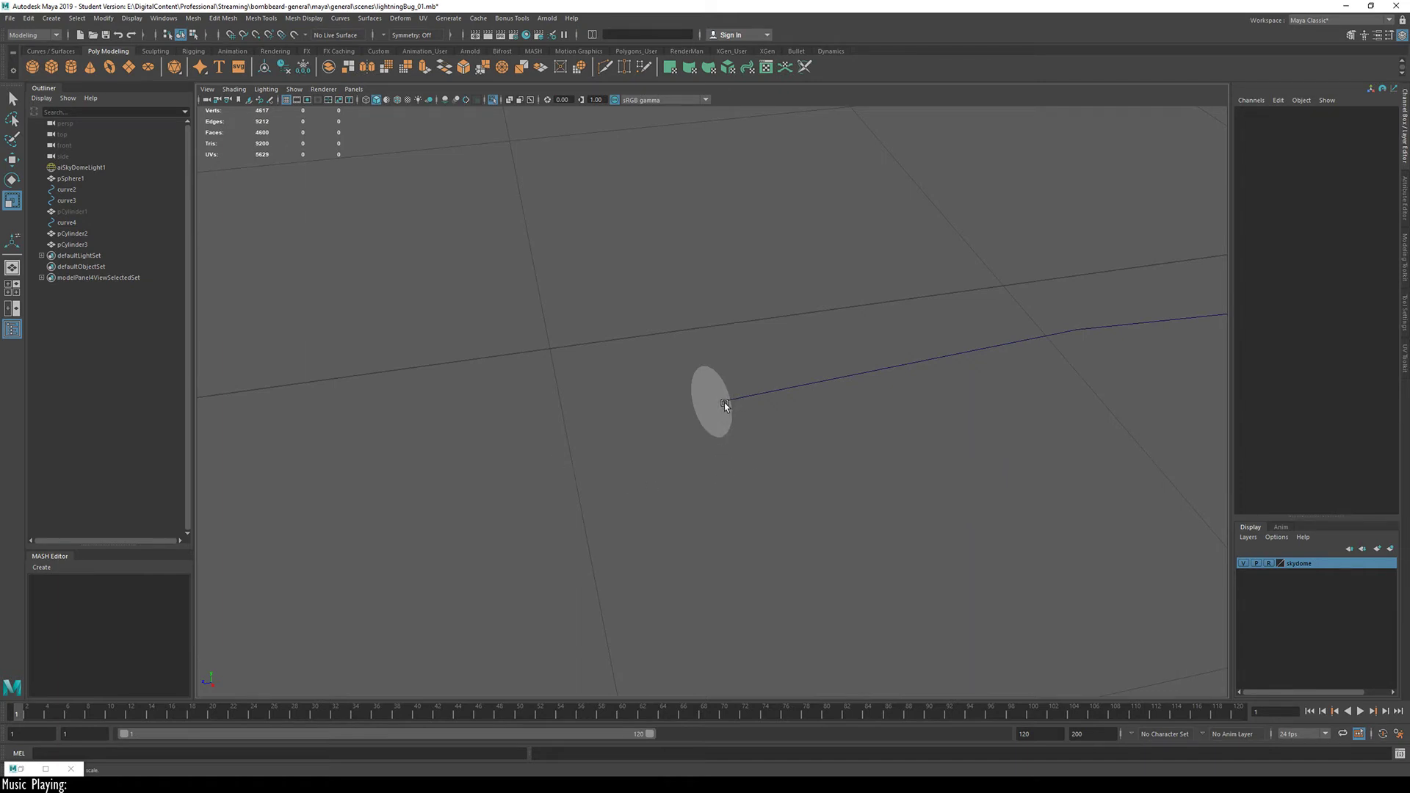
{"action": "left_click_drag", "start_coordinate": [703, 410], "coordinate": [784, 412], "text": "alt"}
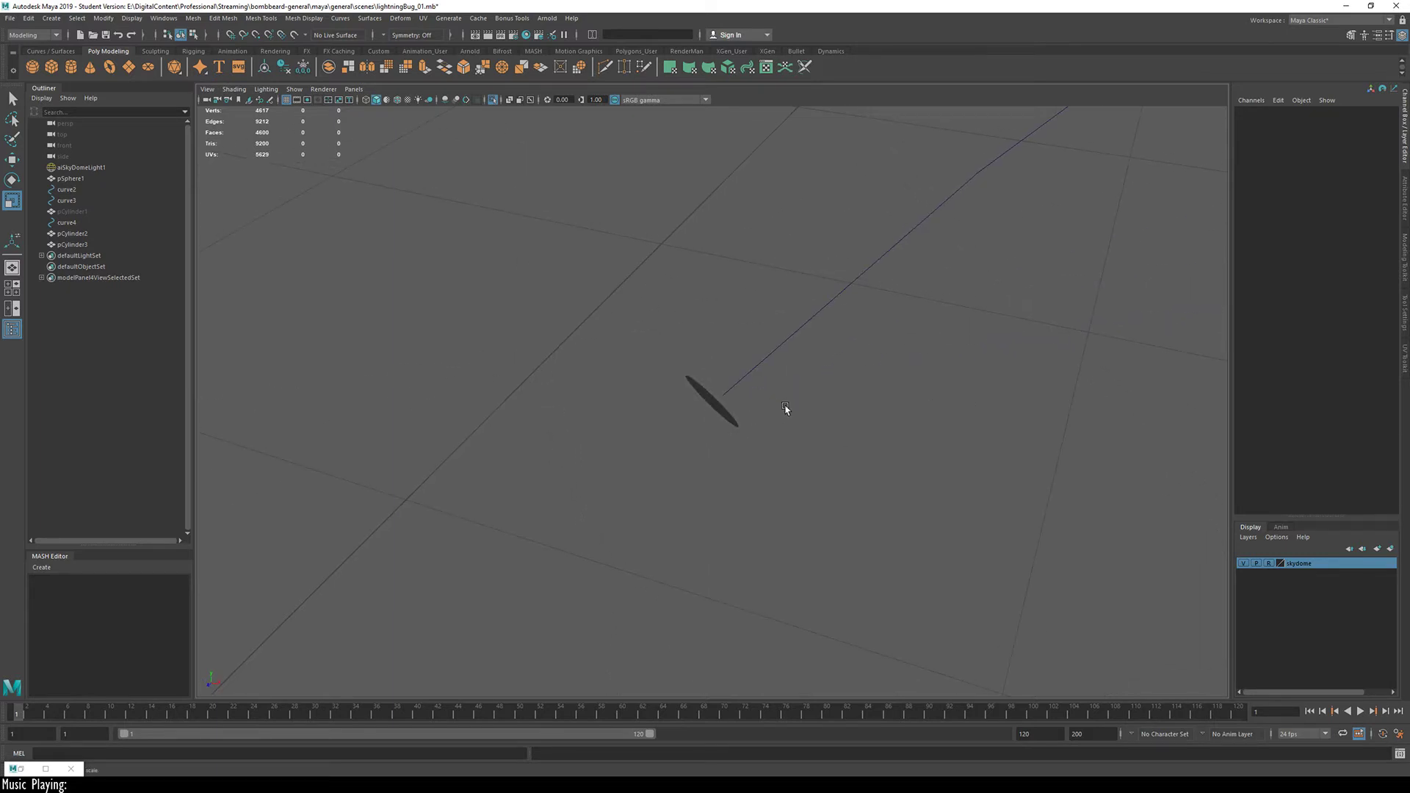
{"action": "left_click_drag", "start_coordinate": [690, 412], "coordinate": [868, 404], "text": "alt"}
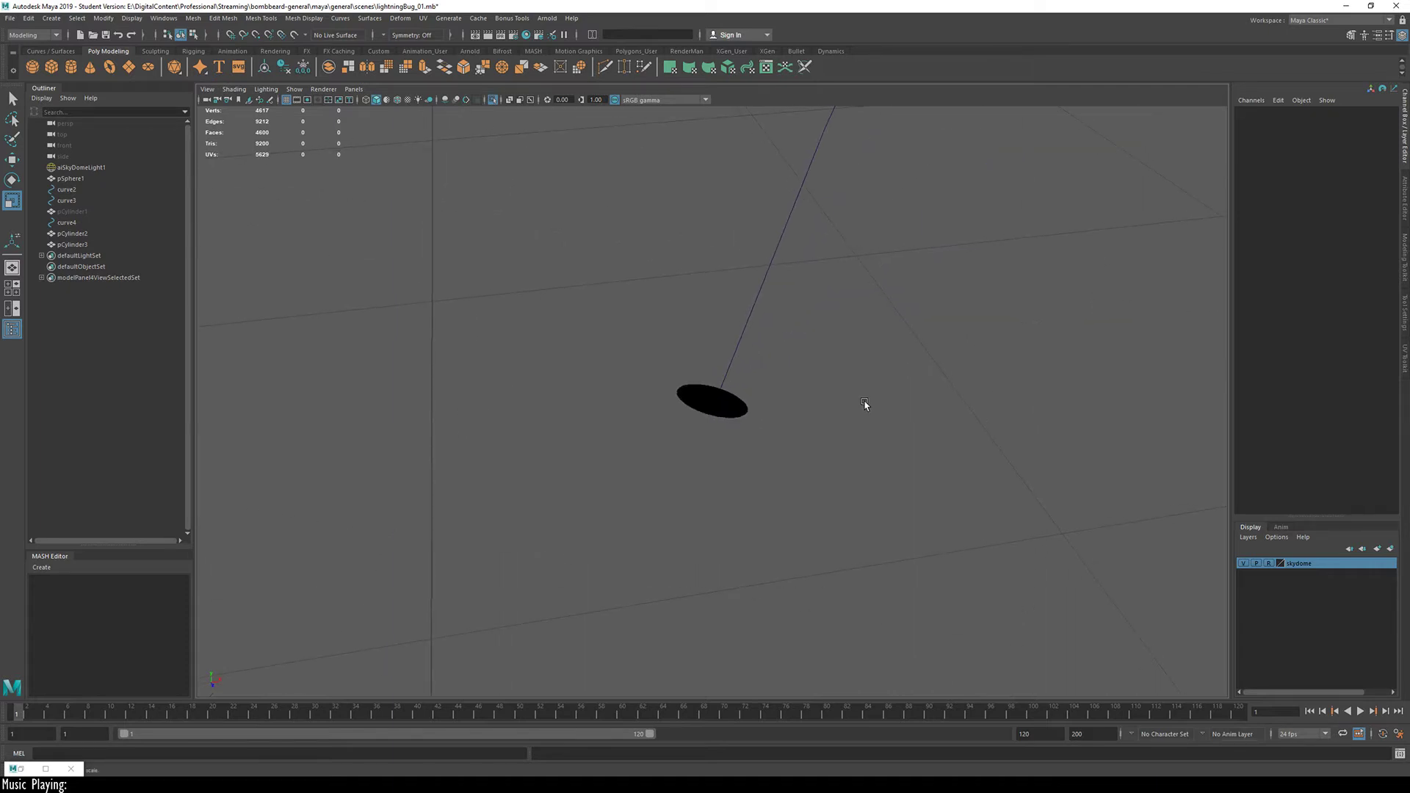
{"action": "left_click_drag", "start_coordinate": [556, 418], "coordinate": [1026, 396], "text": "alt"}
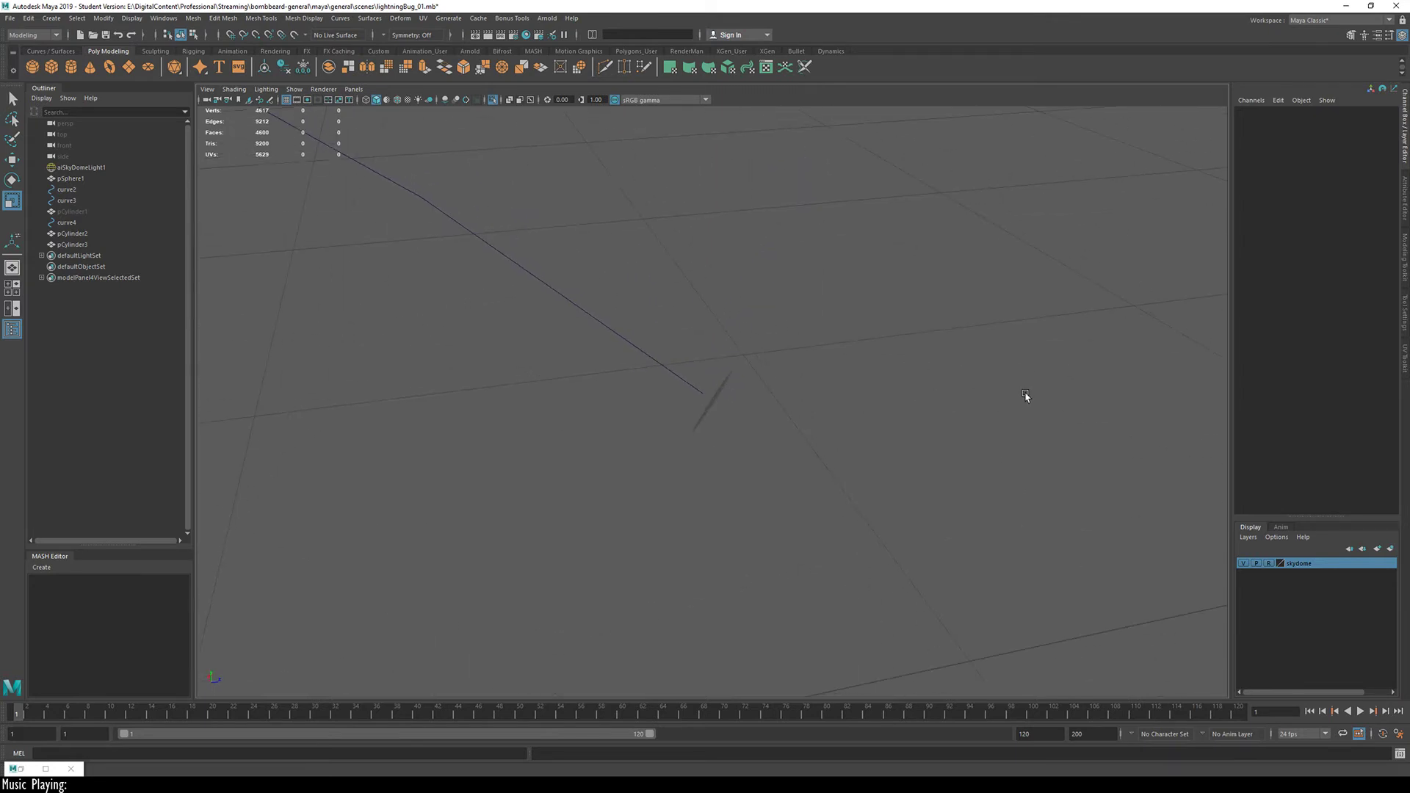
{"action": "left_click", "coordinate": [712, 392]}
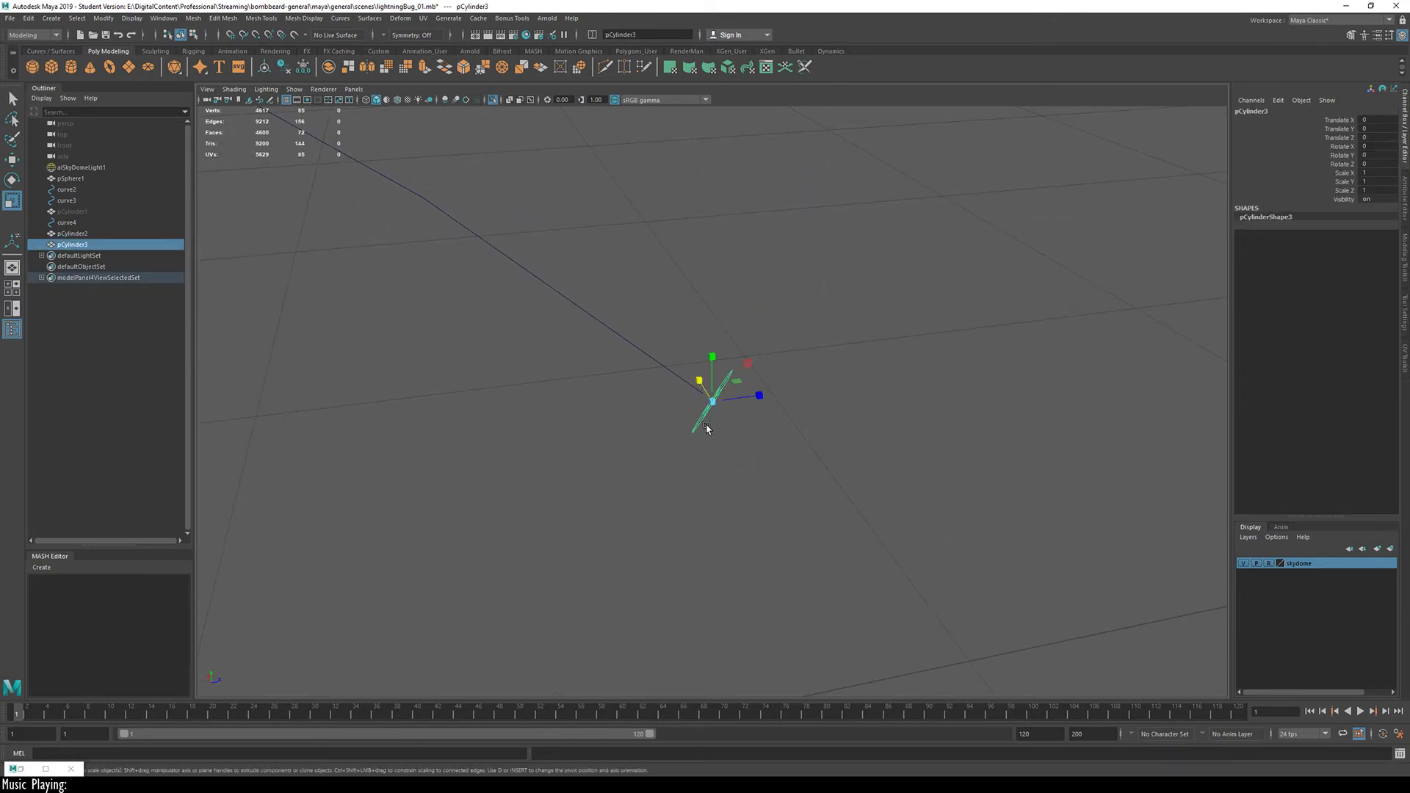
{"action": "left_click_drag", "start_coordinate": [708, 425], "coordinate": [749, 447], "text": "alt"}
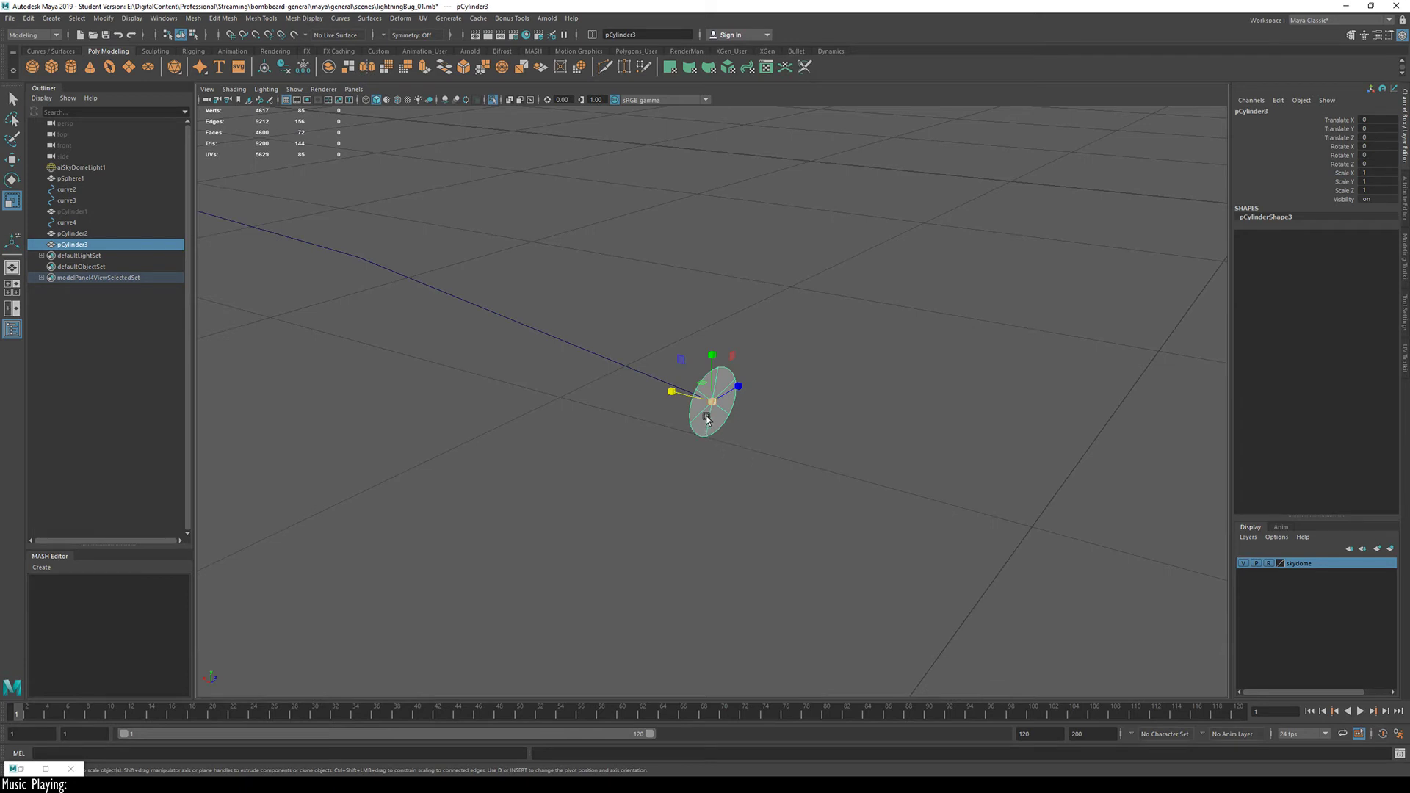
{"action": "key", "text": "w"}
{"action": "right_click_drag", "start_coordinate": [718, 414], "coordinate": [739, 444], "text": "ctrl"}
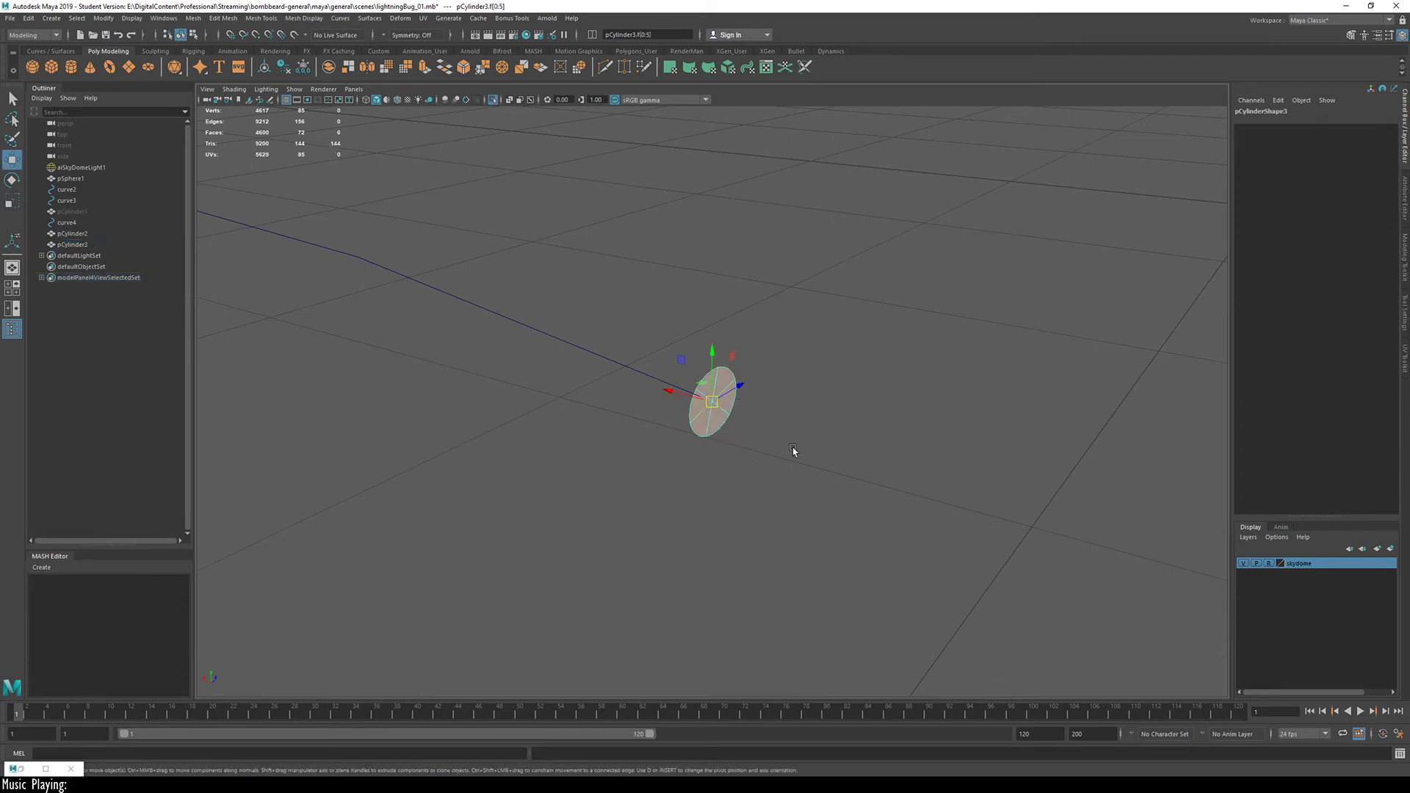
Step: Extrude the cap's faces along curve3 with 20 divisions
{"action": "left_click", "coordinate": [606, 366]}
{"action": "left_click_drag", "start_coordinate": [472, 409], "coordinate": [832, 381], "text": "alt"}
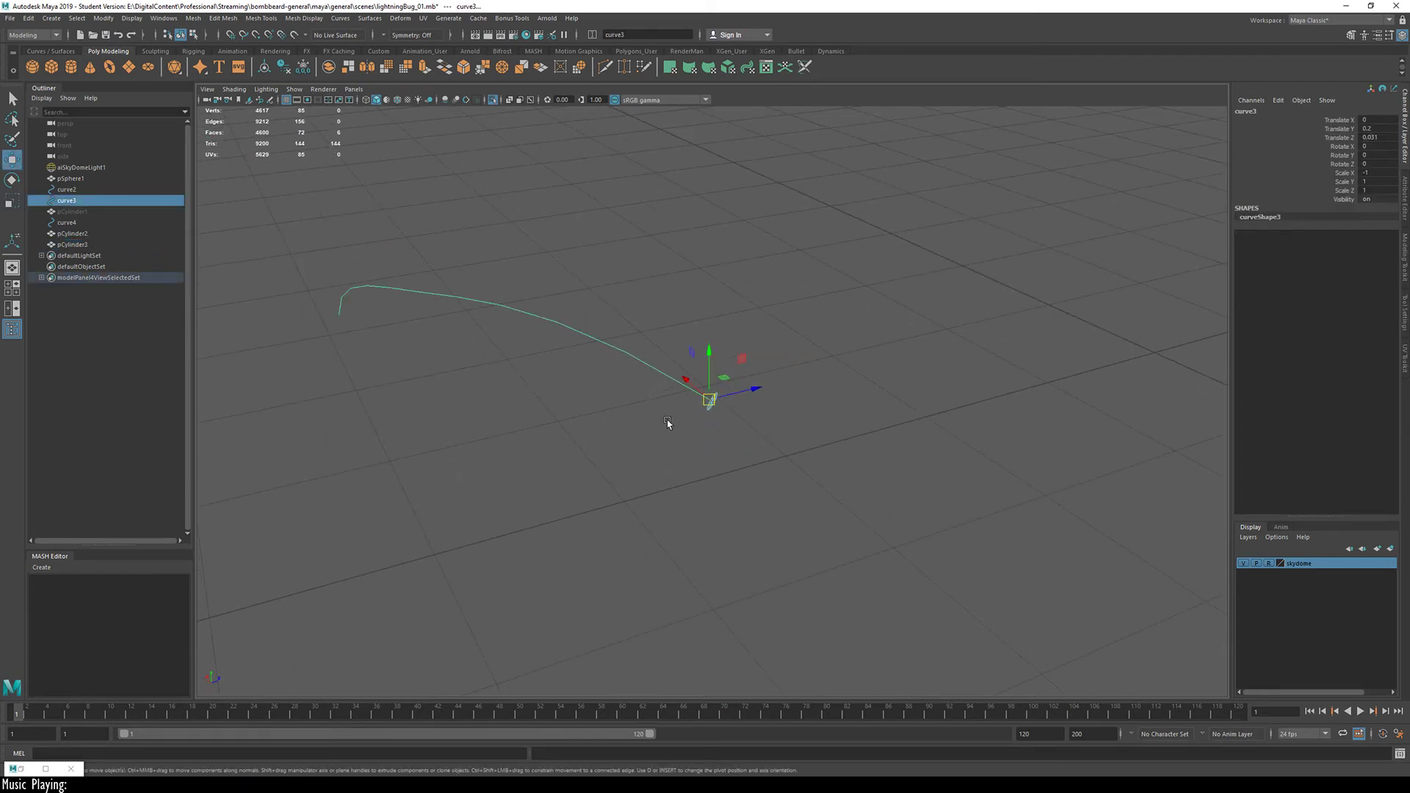
{"action": "left_click_drag", "start_coordinate": [668, 418], "coordinate": [633, 387], "text": "alt"}
{"action": "right_click_drag", "start_coordinate": [674, 320], "coordinate": [673, 347], "text": "shift"}
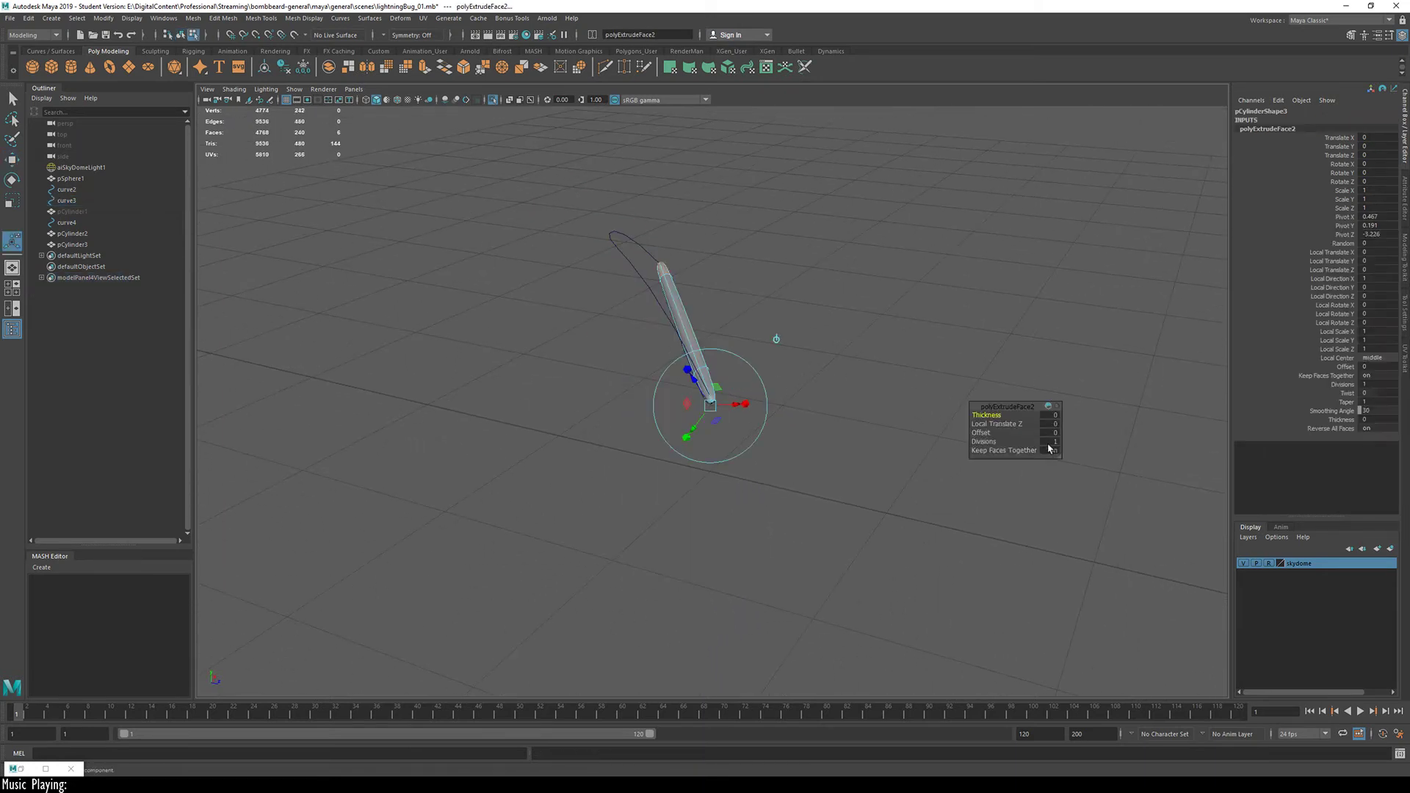
{"action": "left_click_drag", "start_coordinate": [1039, 445], "coordinate": [1095, 454]}
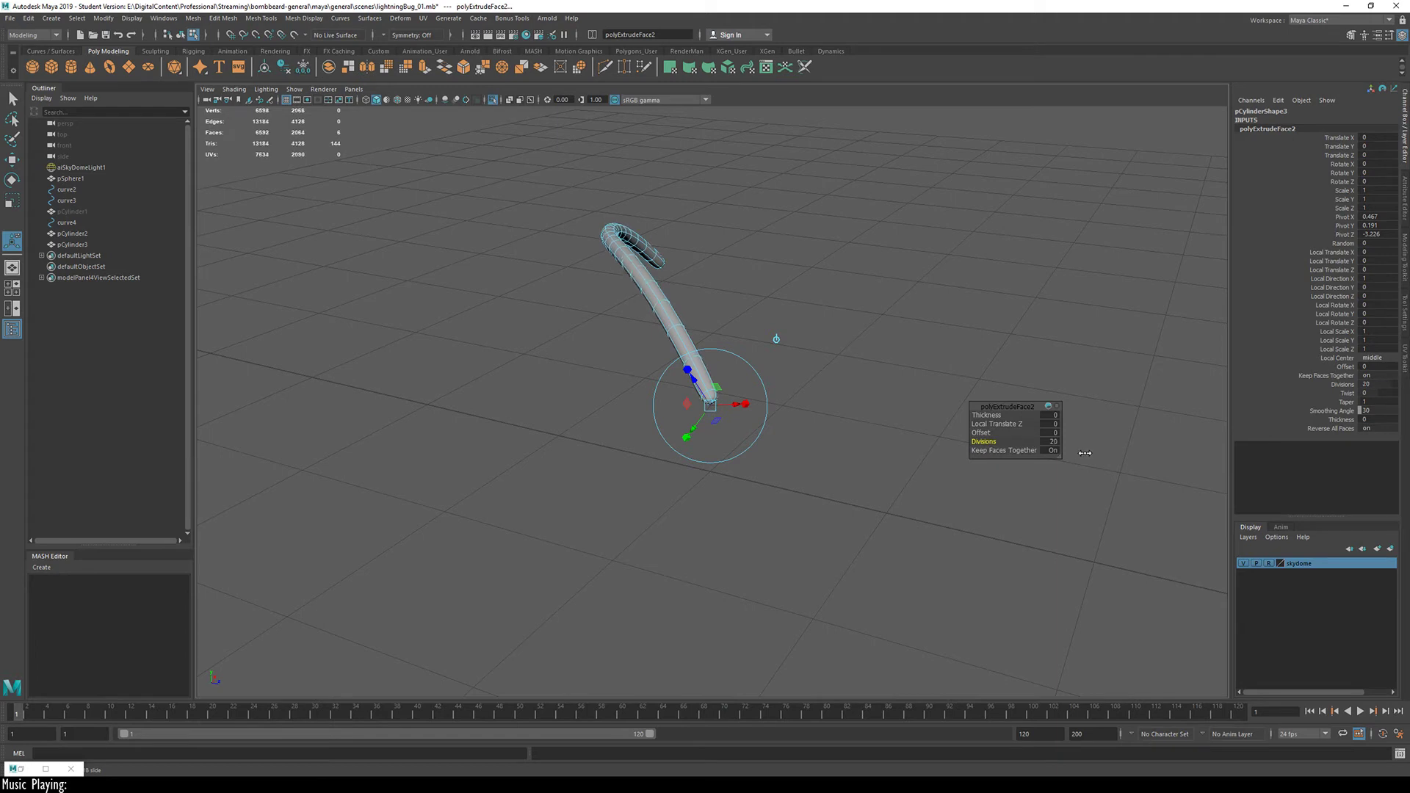
Step: Set the Taper of the new tube's extrusion to 0.2
{"action": "left_click_drag", "start_coordinate": [860, 469], "coordinate": [941, 386], "text": "alt"}
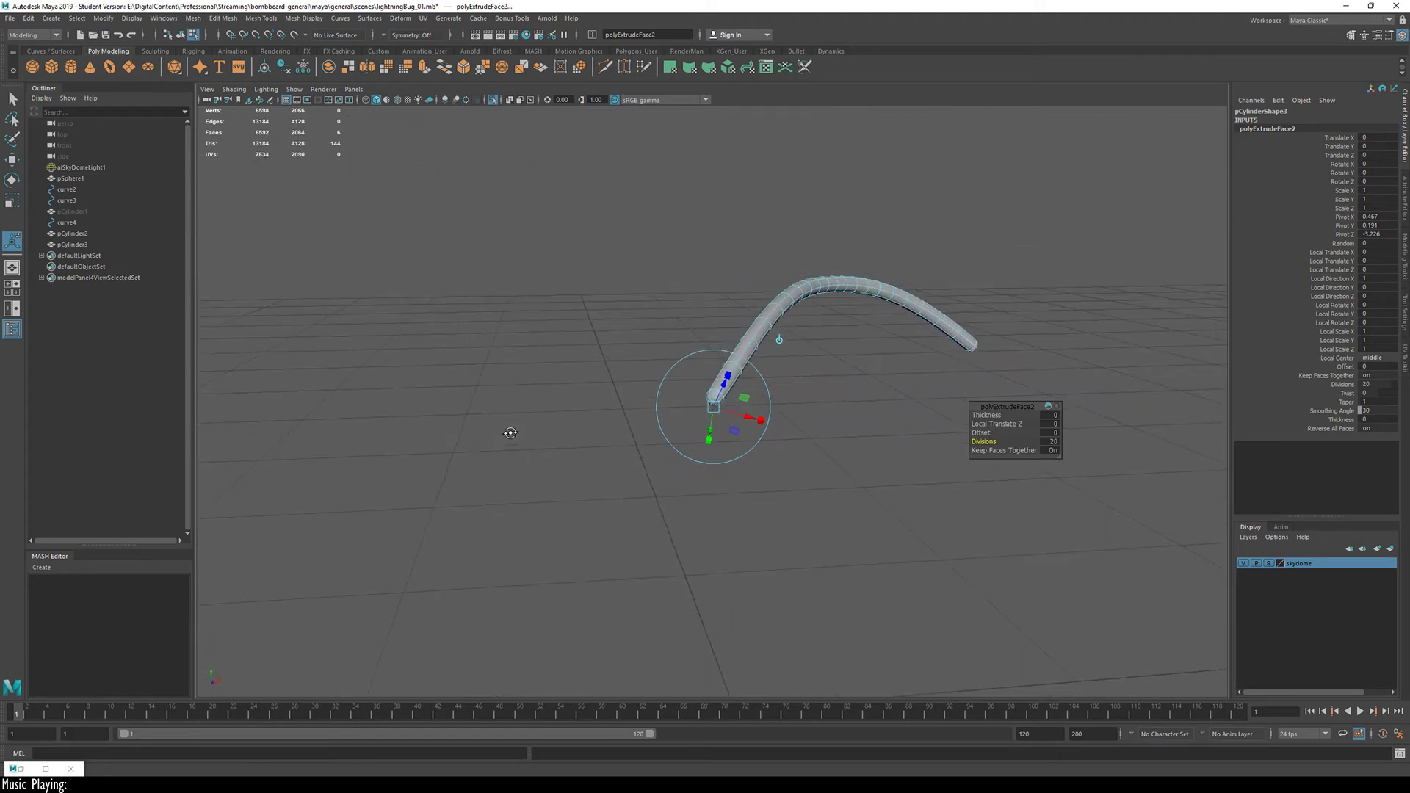
{"action": "double_click", "coordinate": [1370, 402]}
{"action": "type", "text": "0.2"}
{"action": "key", "text": "Return"}
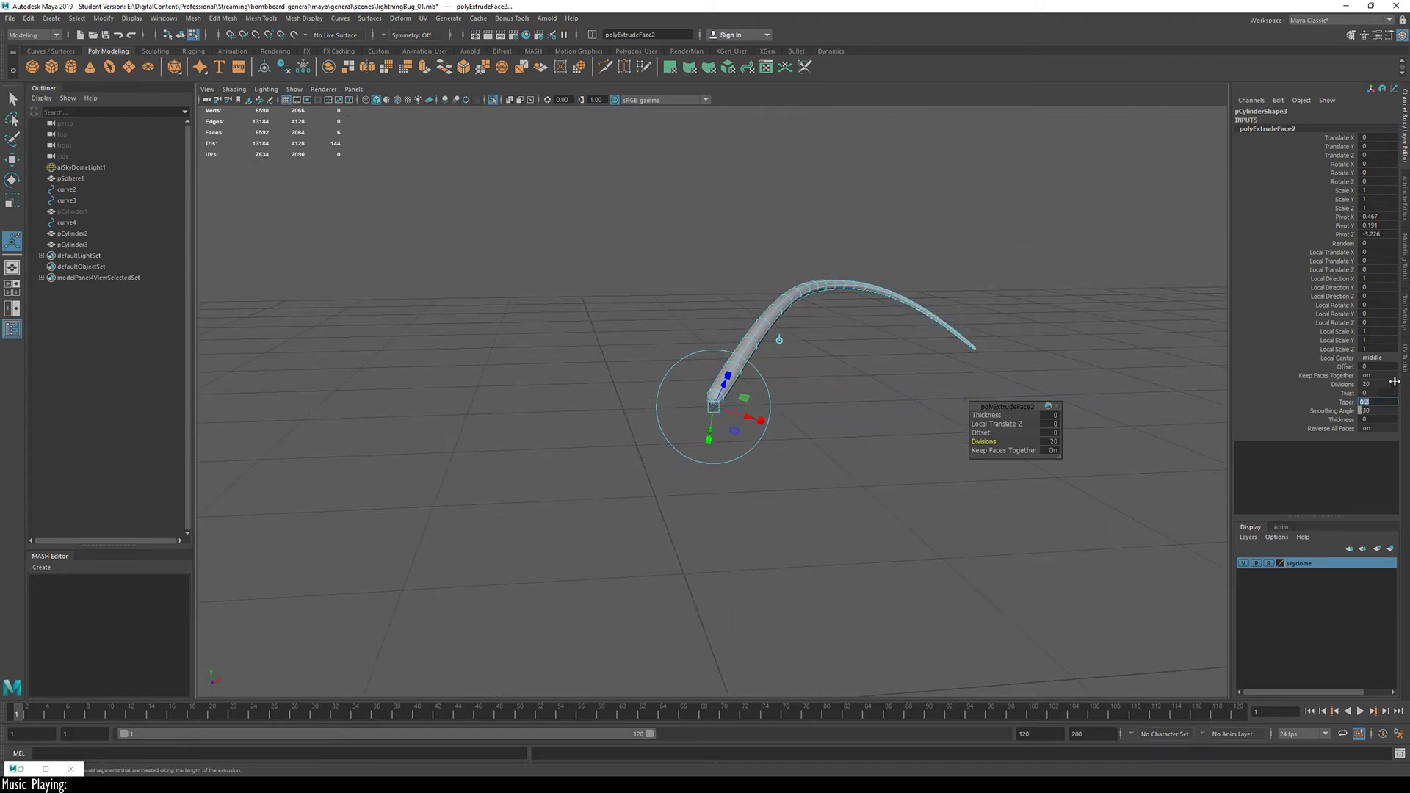
Step: Exit isolation to show the whole model and select both tubes together with curve2, curve3 and curve4
{"action": "left_click", "coordinate": [855, 512]}
{"action": "key", "text": "ctrl+1"}
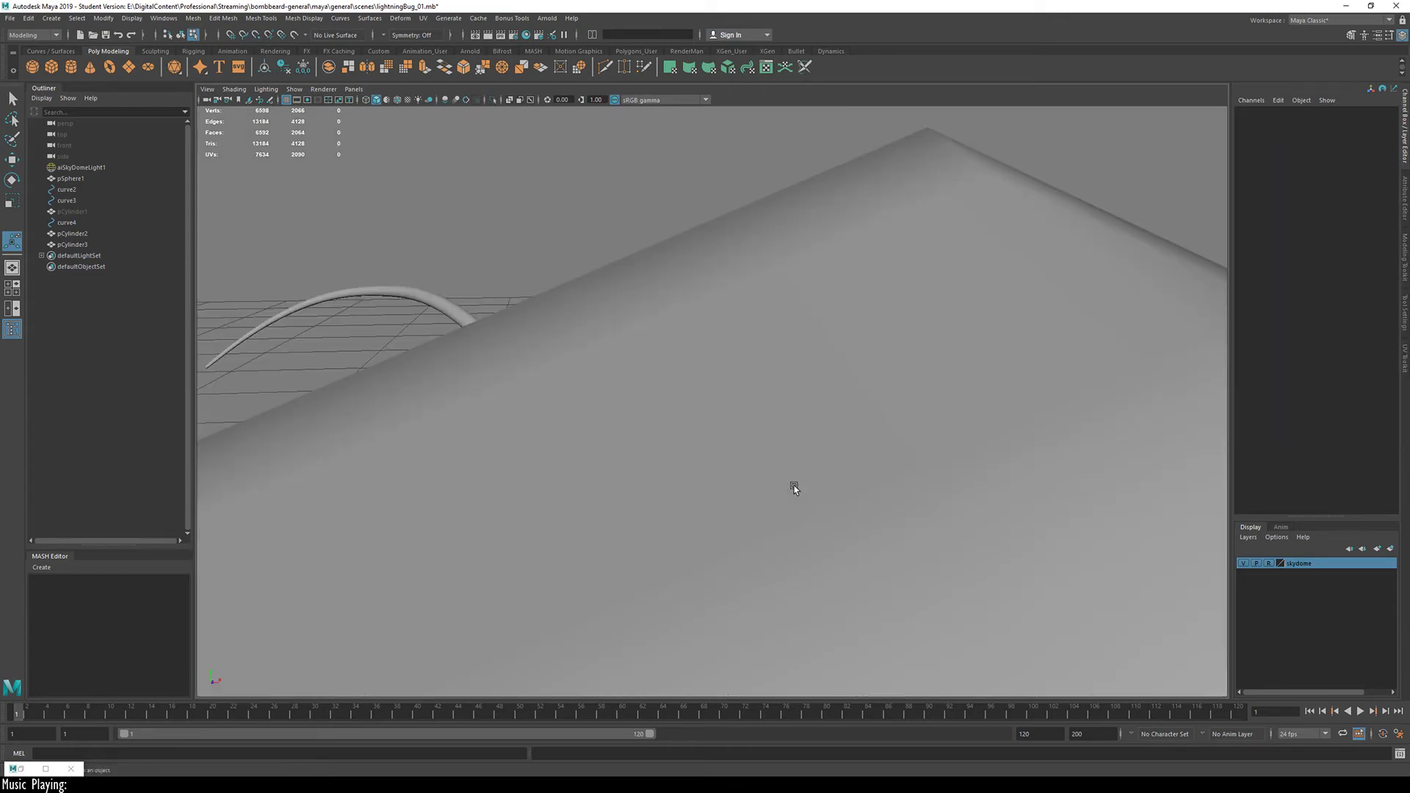
{"action": "key", "text": "w"}
{"action": "left_click_drag", "start_coordinate": [794, 488], "coordinate": [680, 422], "text": "alt"}
{"action": "left_click", "coordinate": [730, 466]}
{"action": "key", "text": "ctrl+z"}
{"action": "left_click_drag", "start_coordinate": [824, 421], "coordinate": [663, 470], "text": "alt"}
{"action": "right_click_drag", "start_coordinate": [662, 470], "coordinate": [822, 441], "text": "alt"}
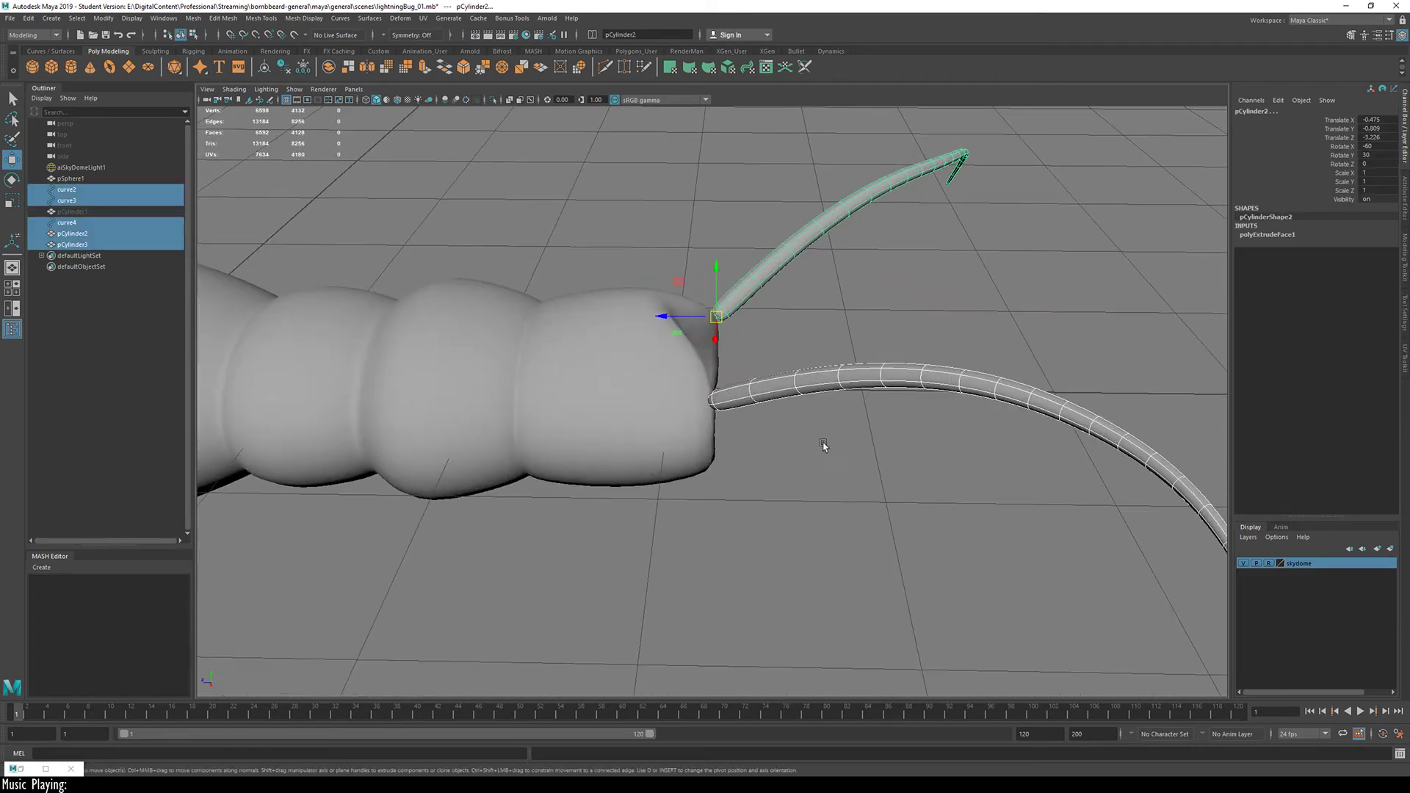
Step: Try moving the selected tubes and curves along Z and Y, and undo both moves
{"action": "left_click_drag", "start_coordinate": [666, 316], "coordinate": [659, 316]}
{"action": "left_click_drag", "start_coordinate": [707, 268], "coordinate": [733, 334]}
{"action": "key", "text": "ctrl+z"}
{"action": "key", "text": "ctrl+z"}
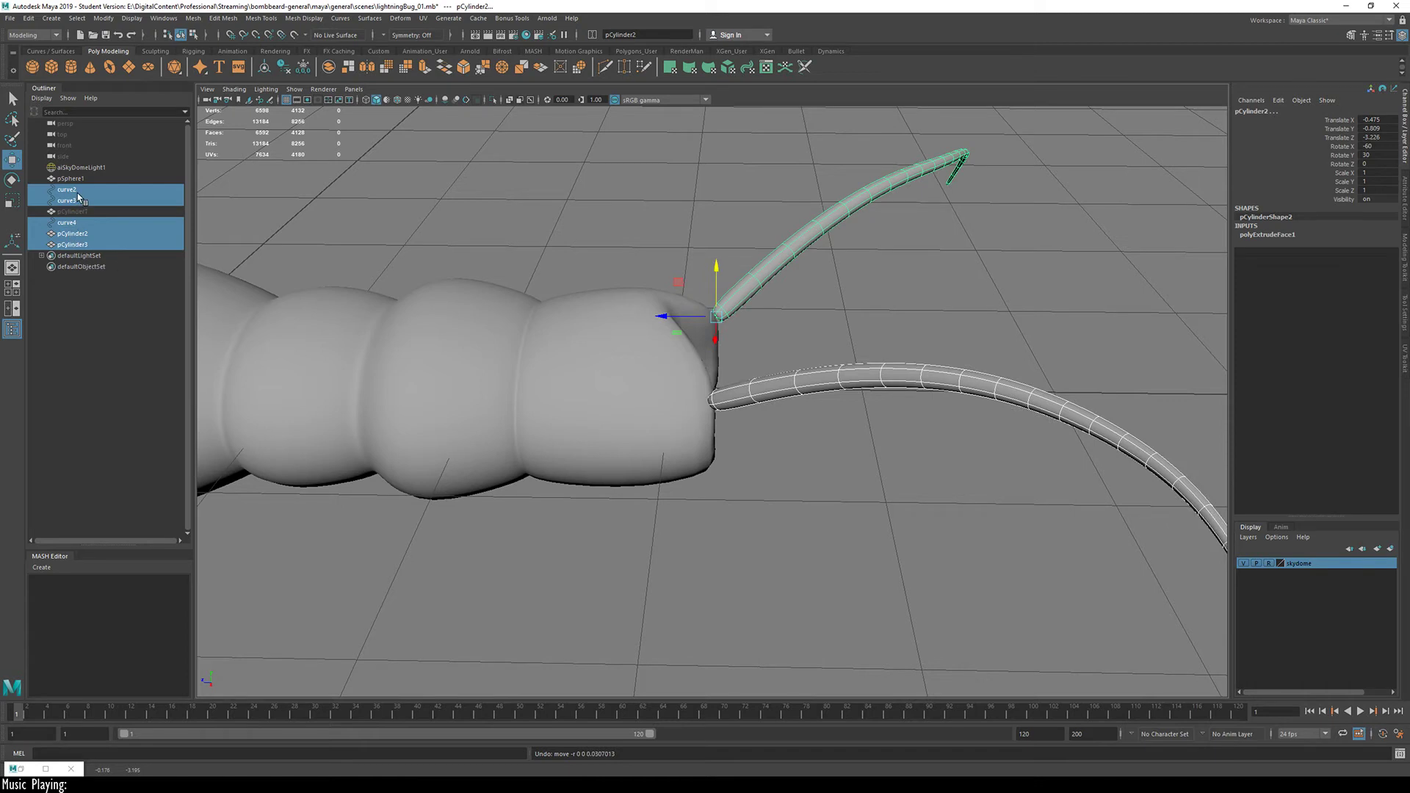
Step: Examine curve2, curve3 and curve4 one at a time in wireframe to see which tube each one runs through
{"action": "left_click", "coordinate": [79, 221]}
{"action": "left_click", "coordinate": [91, 202]}
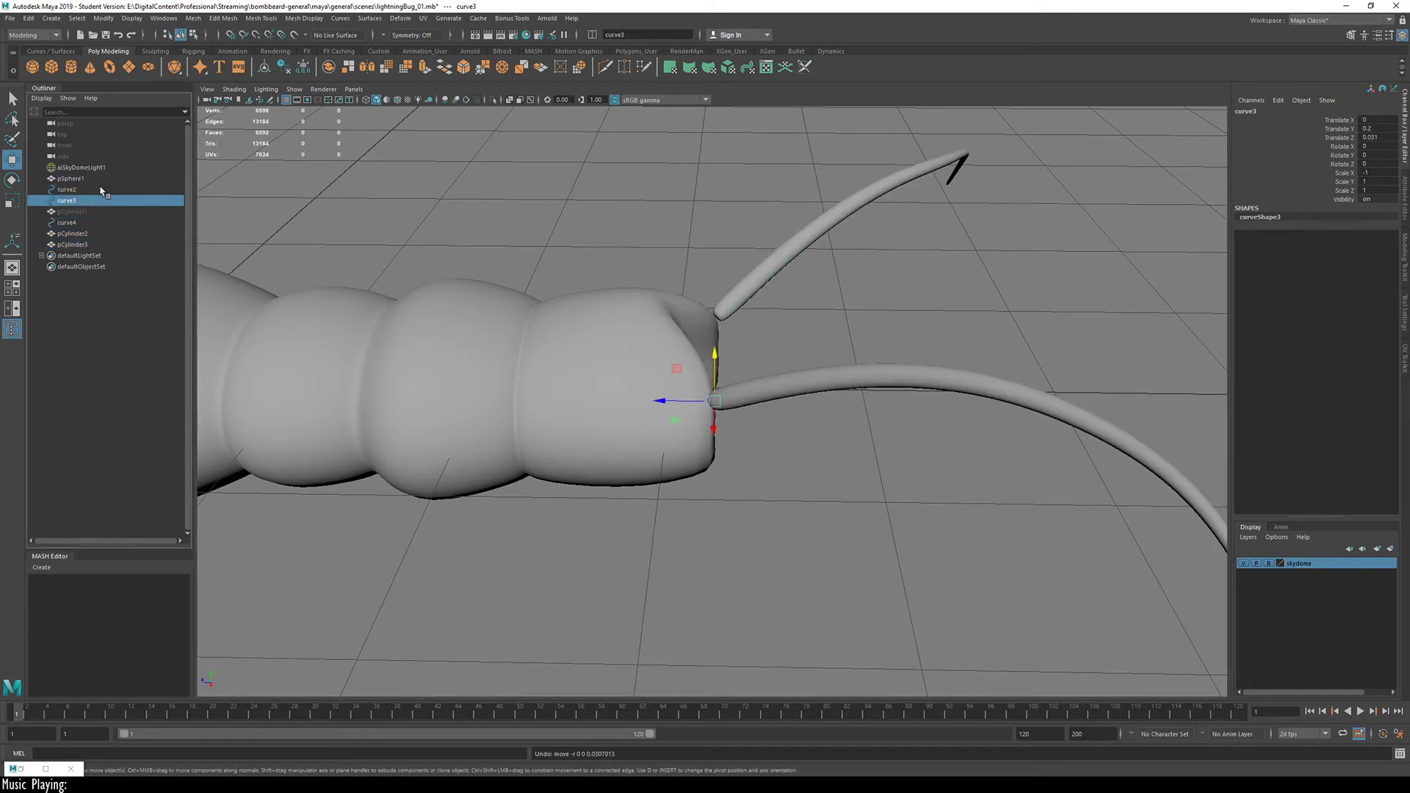
{"action": "left_click", "coordinate": [101, 191]}
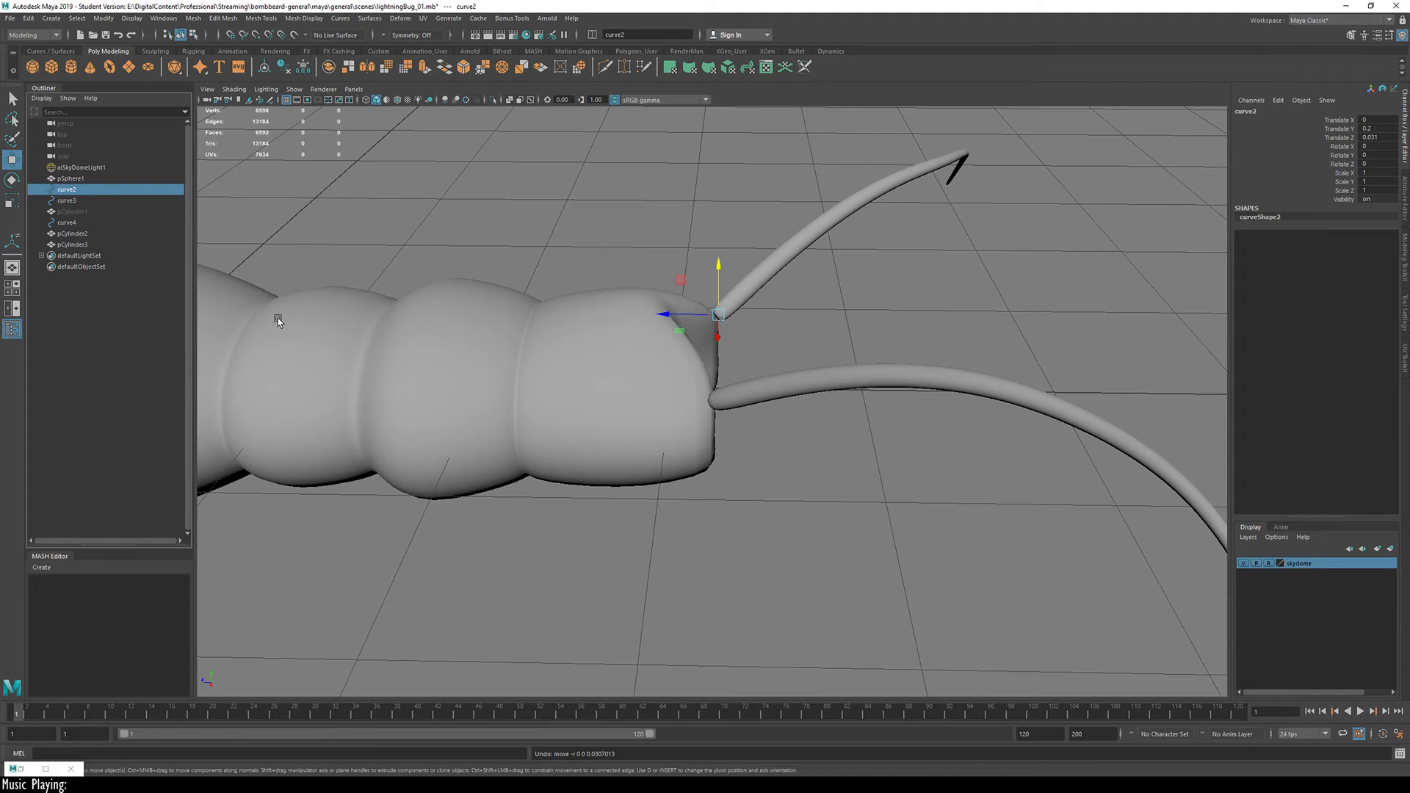
{"action": "key", "text": "4"}
{"action": "left_click_drag", "start_coordinate": [797, 467], "coordinate": [692, 432], "text": "alt"}
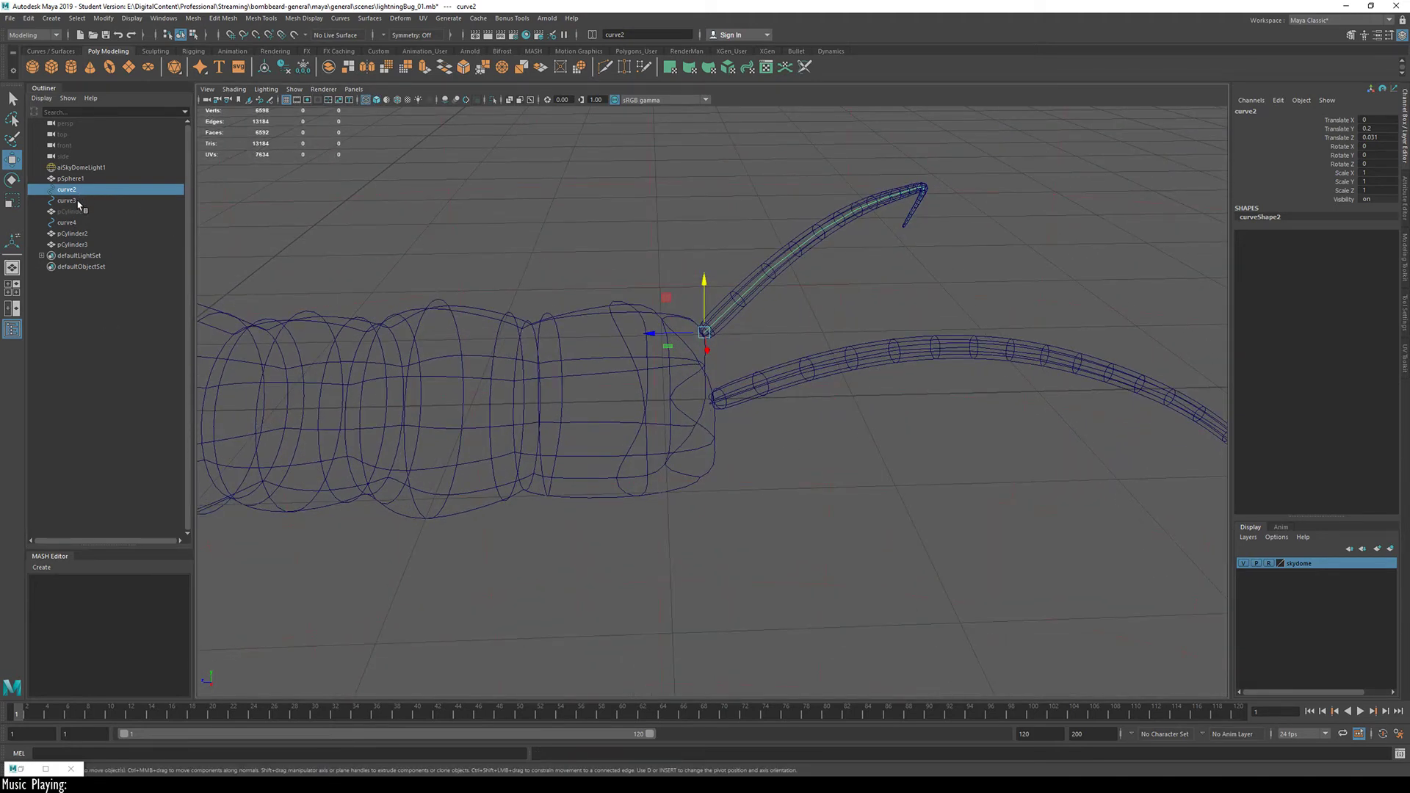
{"action": "left_click", "coordinate": [79, 201]}
{"action": "left_click", "coordinate": [84, 223]}
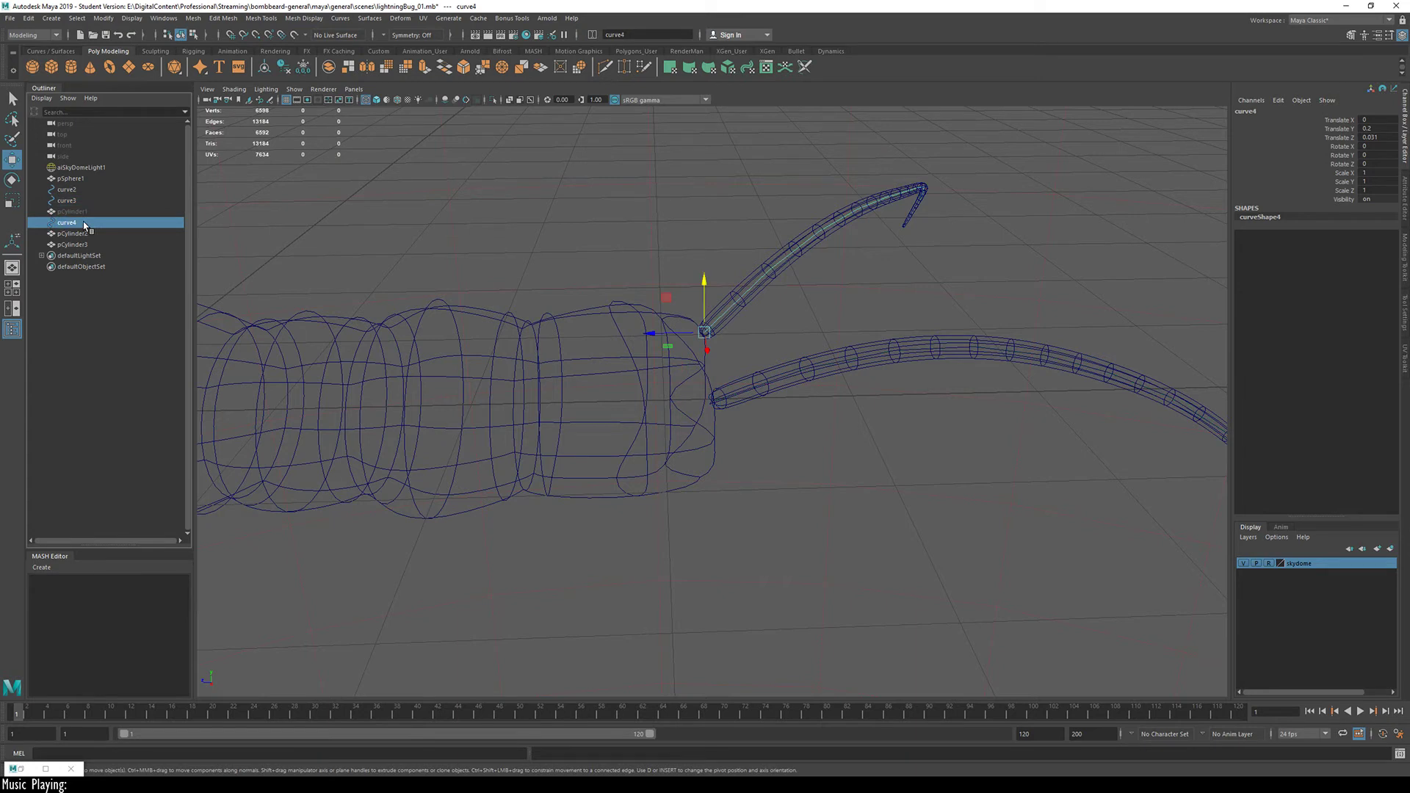
Step: Try deleting curve4, undo that deletion, and delete the redundant curve2 instead
{"action": "key", "text": "Delete"}
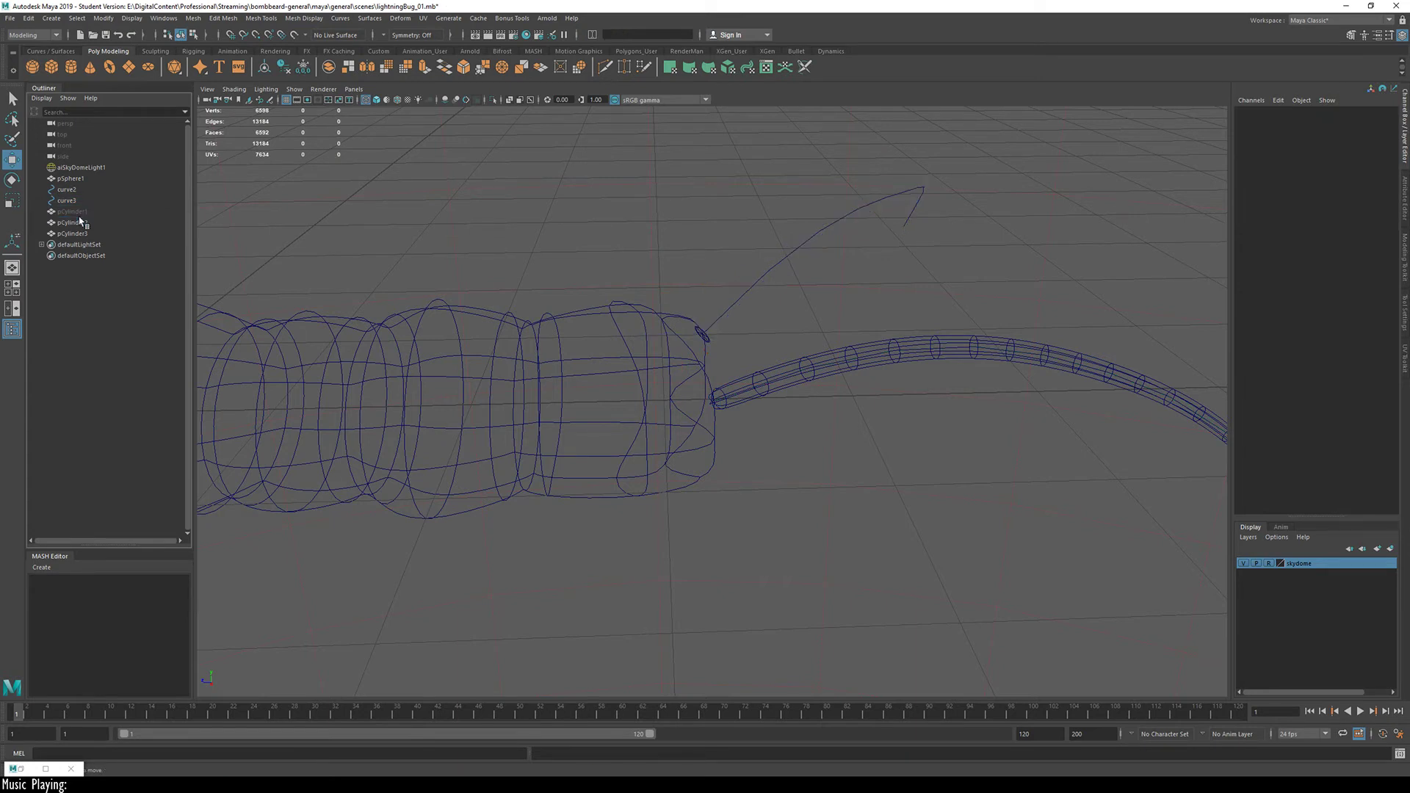
{"action": "key", "text": "ctrl+z"}
{"action": "left_click", "coordinate": [69, 190]}
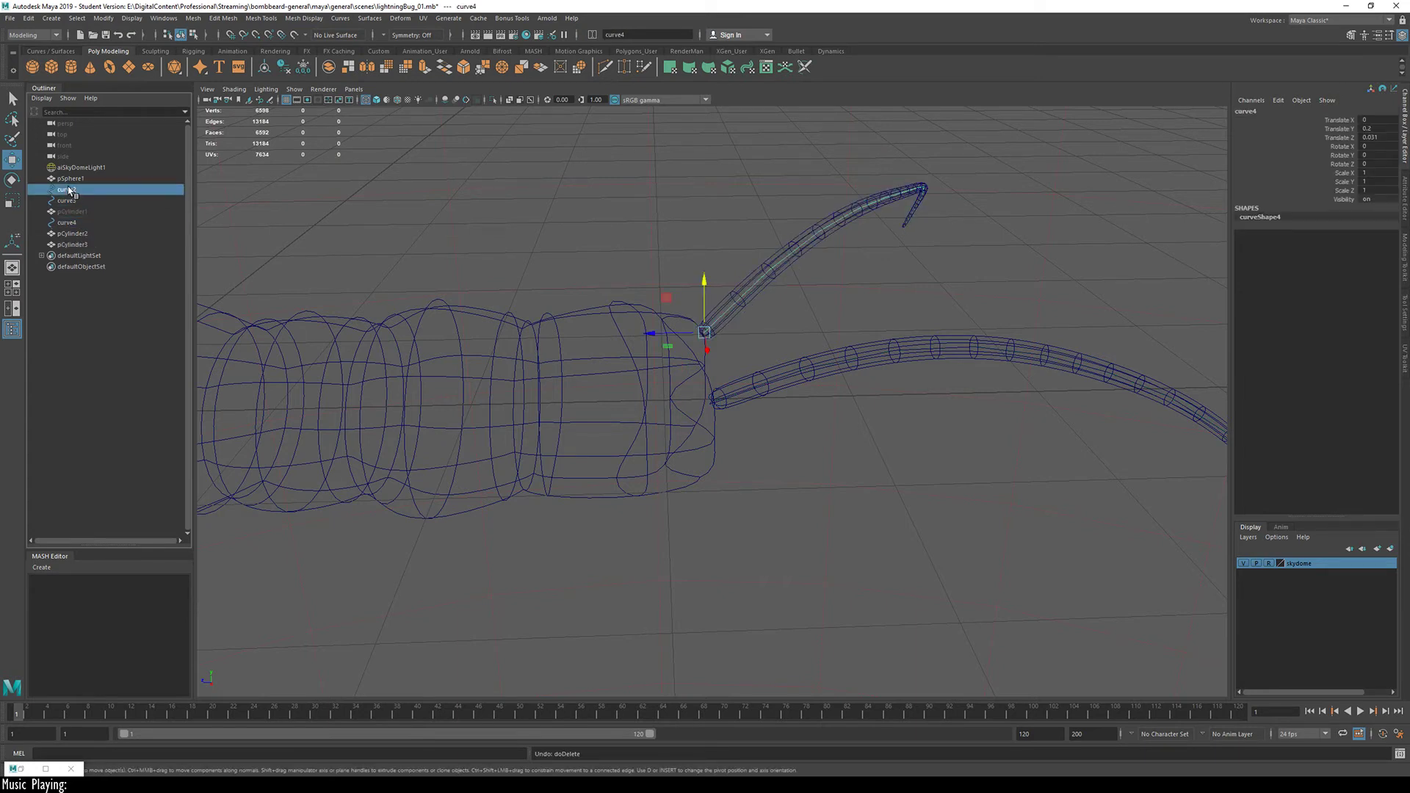
{"action": "key", "text": "Delete"}
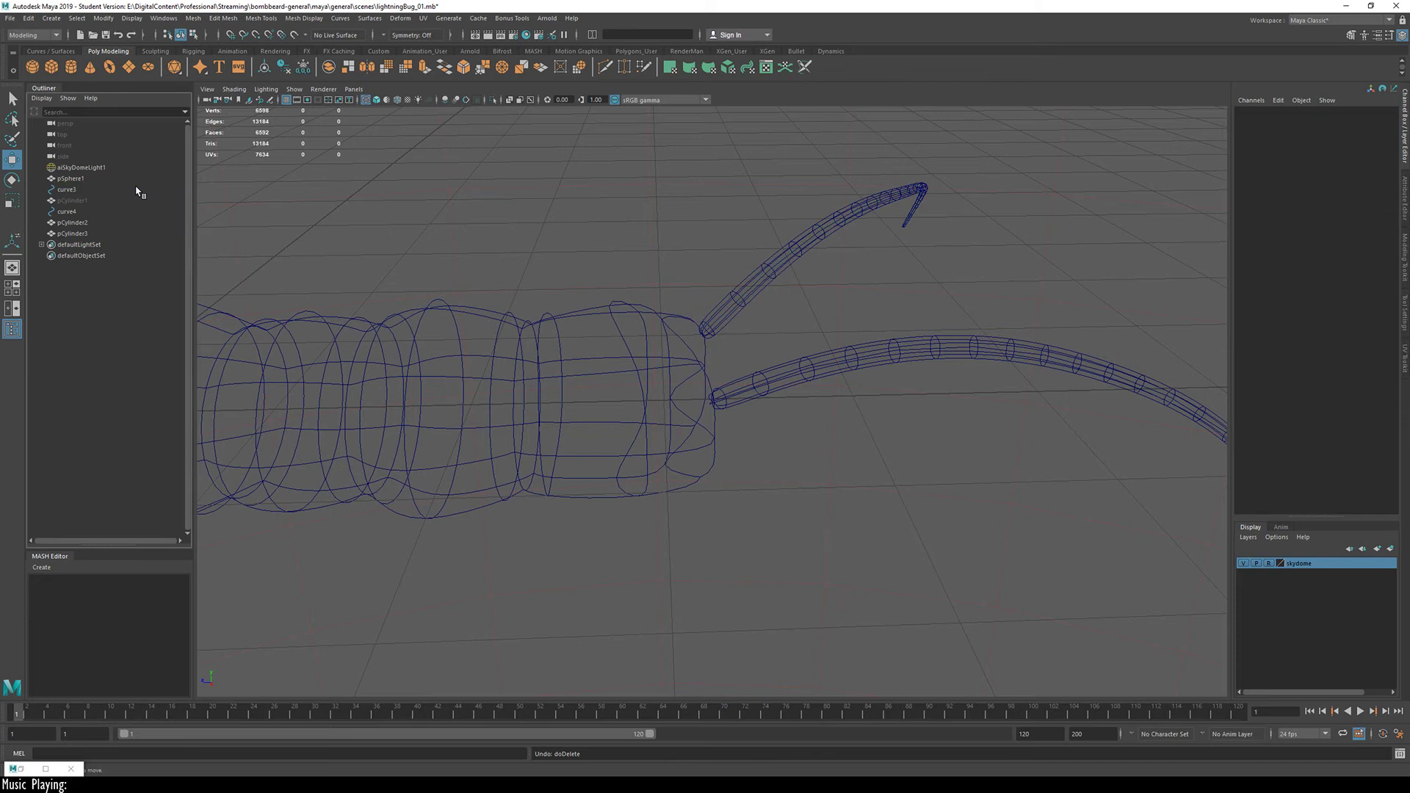
Step: Rename curve3 to R_antenna and curve4 to L_antenna
{"action": "double_click", "coordinate": [74, 191]}
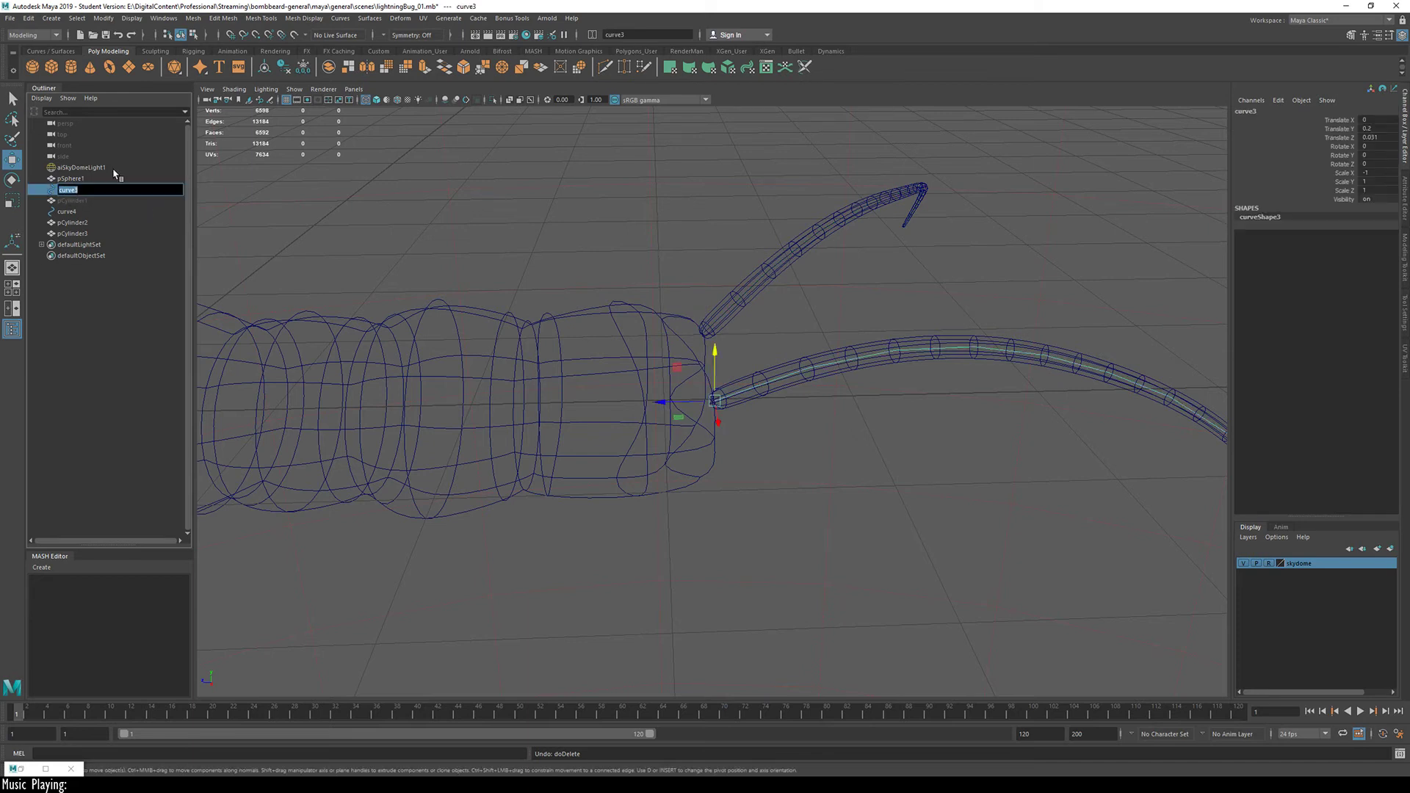
{"action": "type", "text": "le"}
{"action": "key", "text": "Return"}
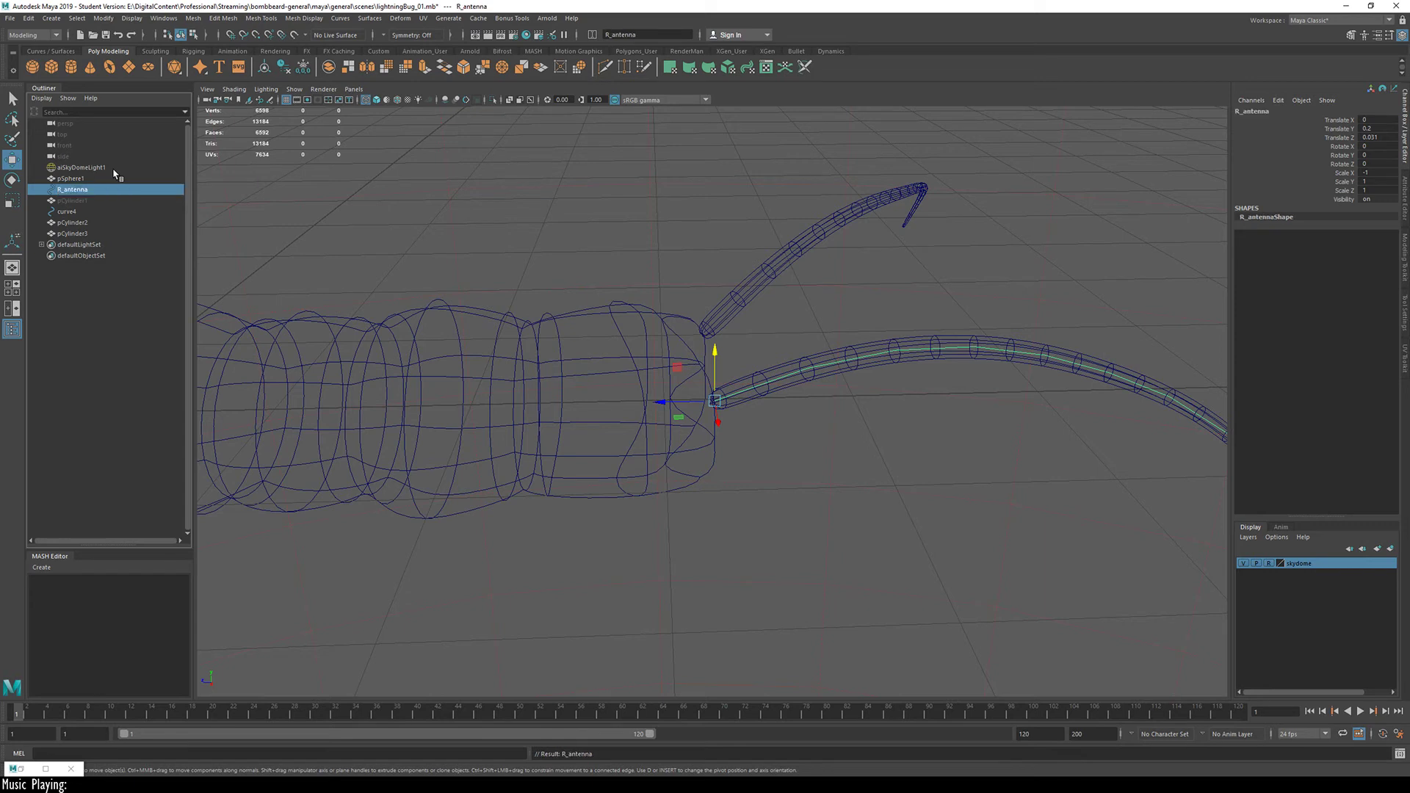
{"action": "left_click", "coordinate": [70, 211]}
{"action": "double_click", "coordinate": [70, 211]}
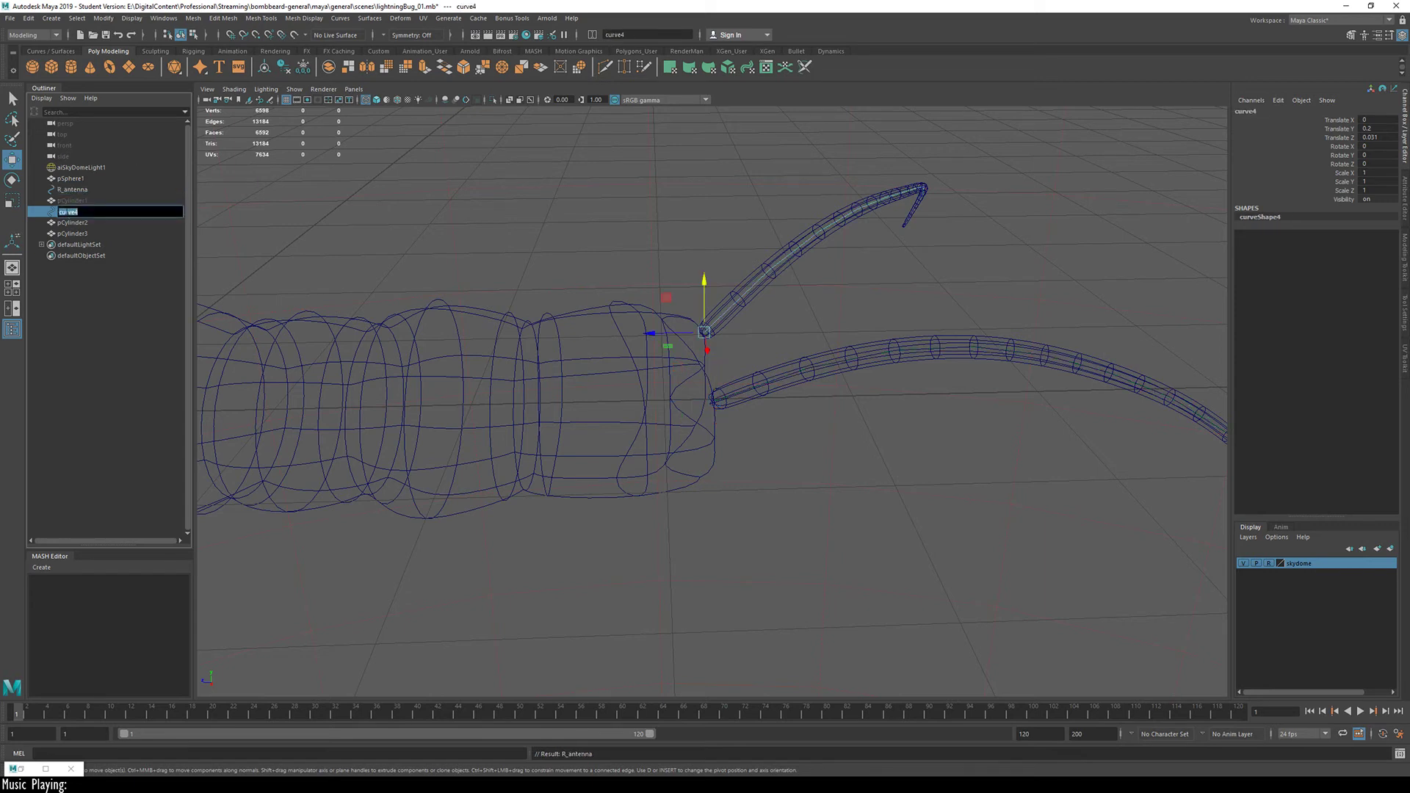
{"action": "type", "text": "L_antenna"}
{"action": "key", "text": "Return"}
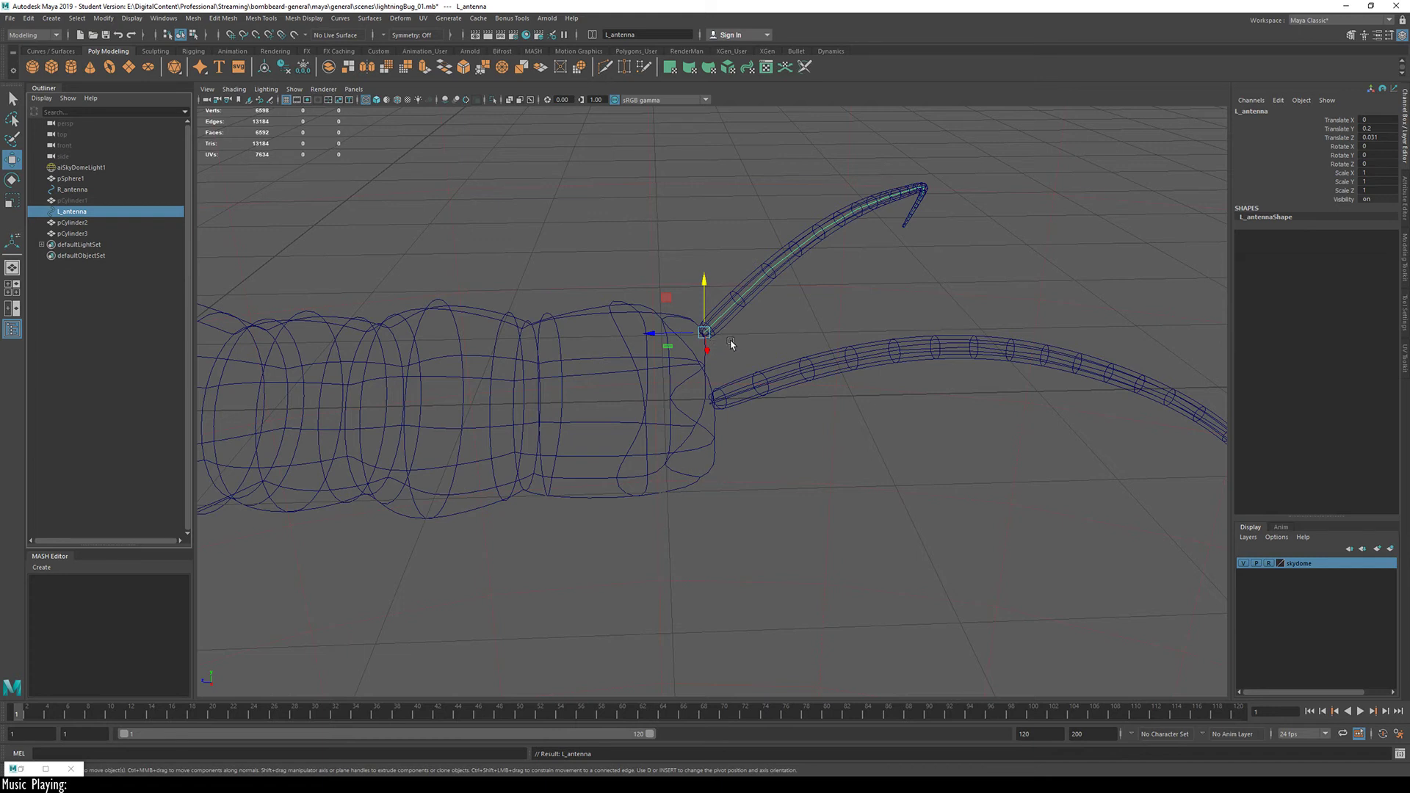
Step: Return to shaded display, try moving both tubes and both antenna curves together along Z, and undo the move
{"action": "left_click", "coordinate": [779, 325]}
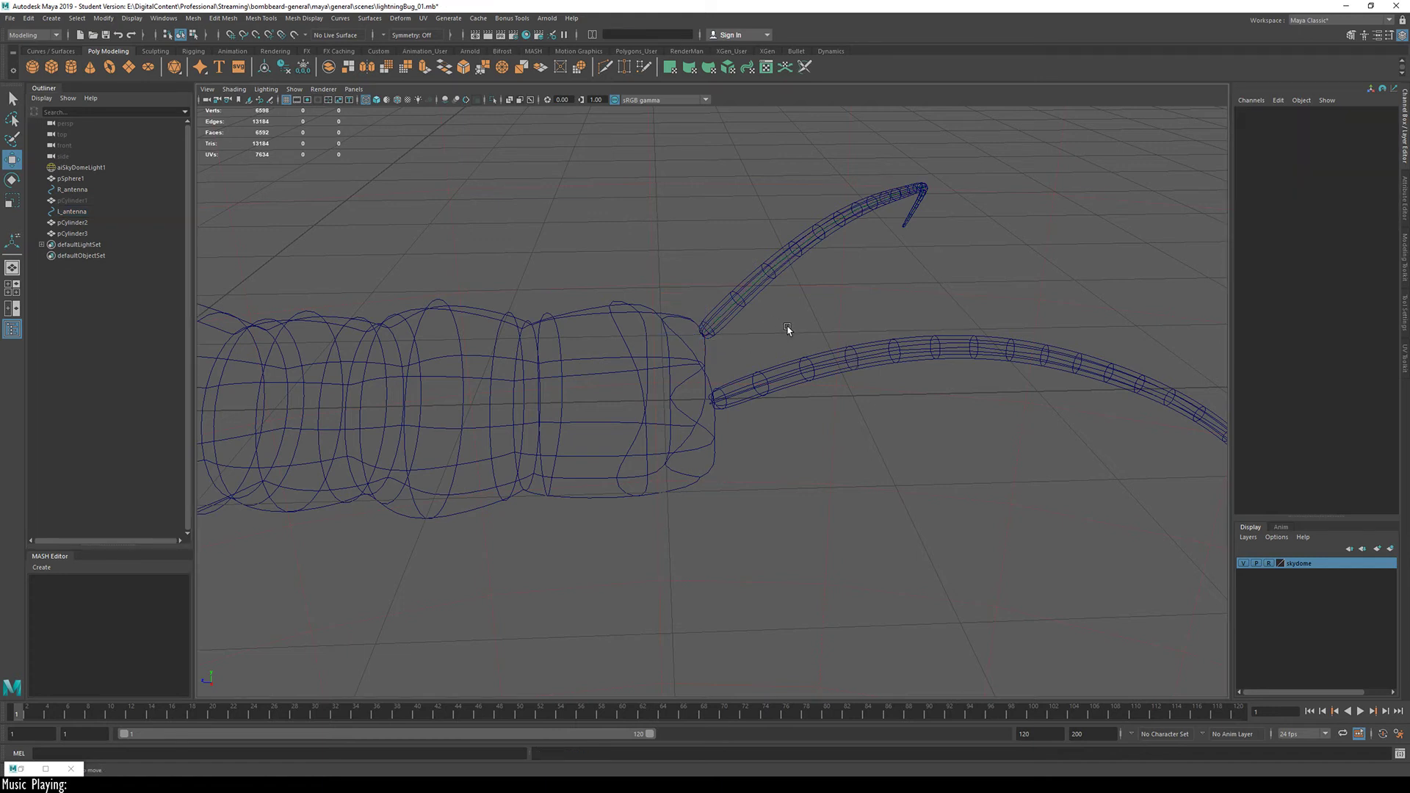
{"action": "key", "text": "5"}
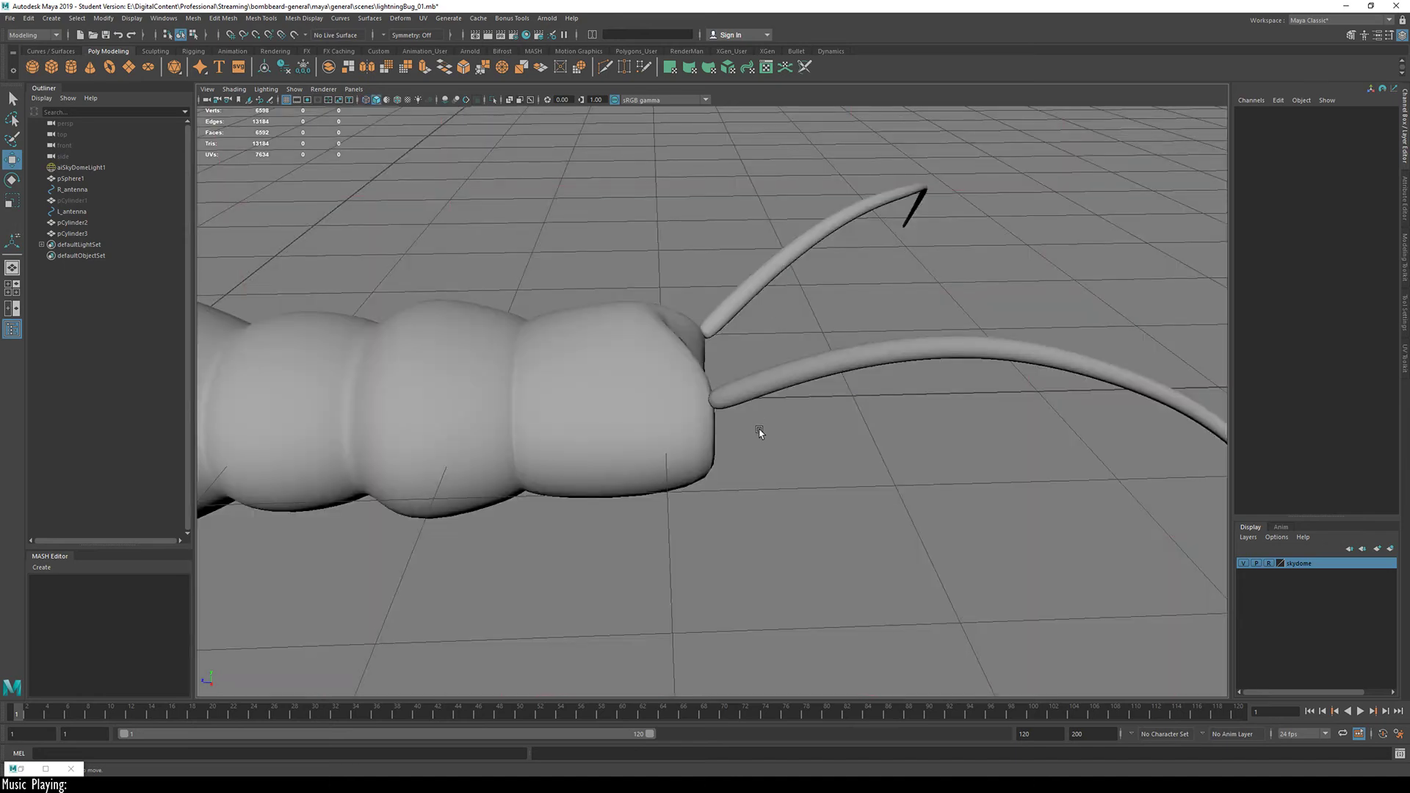
{"action": "mouse_move", "coordinate": [756, 431]}
{"action": "left_mouse_down", "text": "alt"}
{"action": "mouse_move", "coordinate": [756, 290]}
{"action": "mouse_move", "coordinate": [817, 382]}
{"action": "mouse_move", "coordinate": [809, 393]}
{"action": "mouse_move", "coordinate": [797, 376]}
{"action": "left_mouse_up", "text": "alt"}
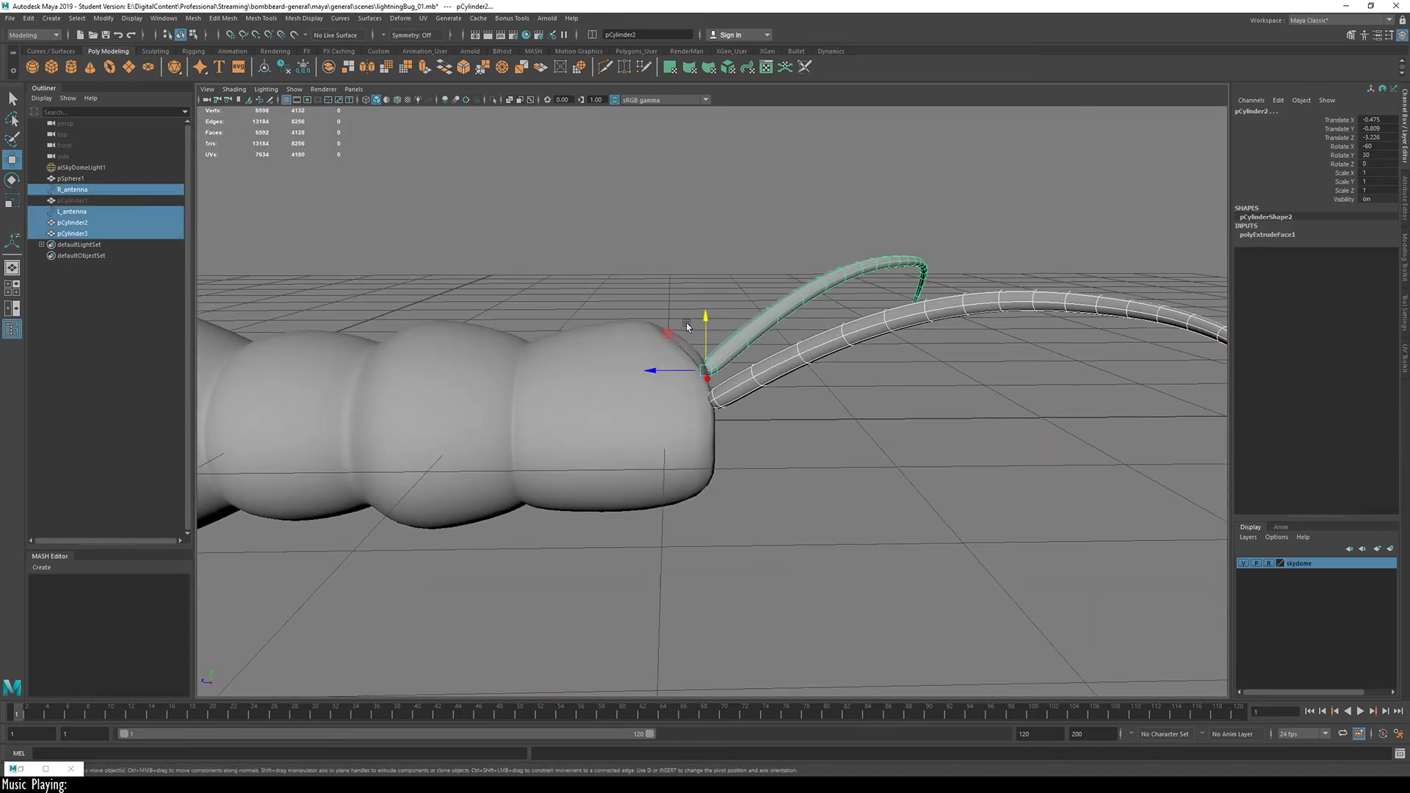
{"action": "left_click_drag", "start_coordinate": [653, 371], "coordinate": [845, 371]}
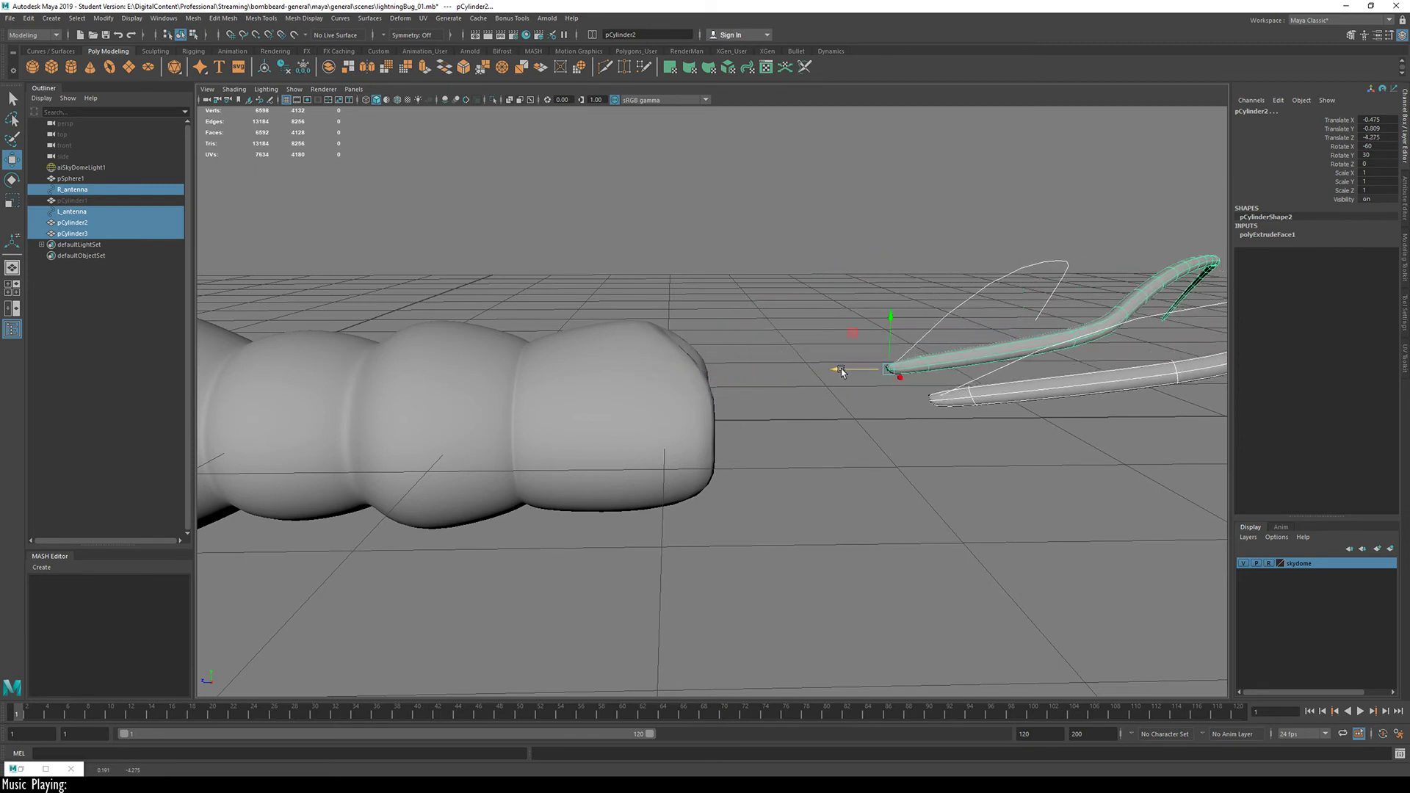
{"action": "key", "text": "ctrl+z"}
Step: Reorder R_antenna in the Outliner so it sits directly above L_antenna
{"action": "left_click", "coordinate": [136, 211]}
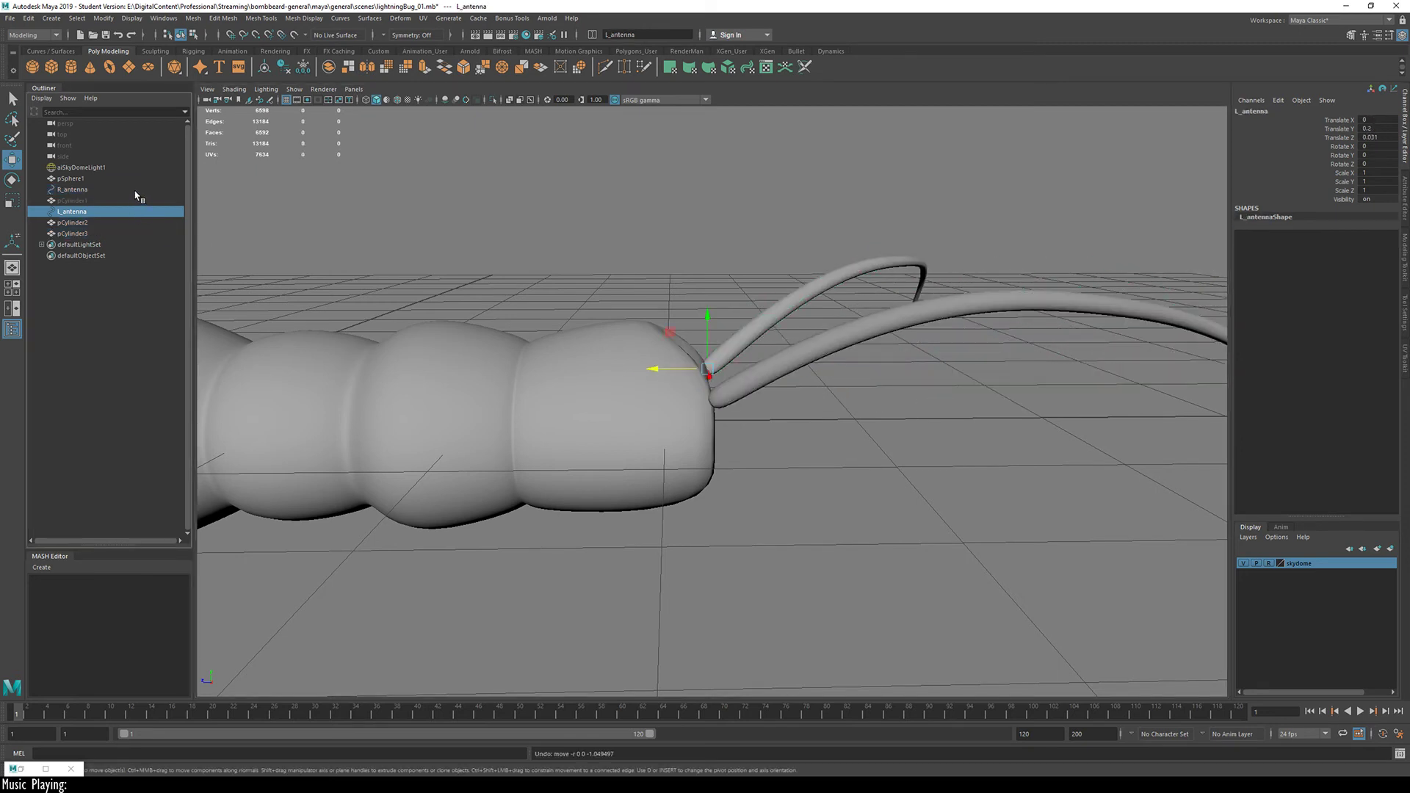
{"action": "left_click", "coordinate": [136, 190]}
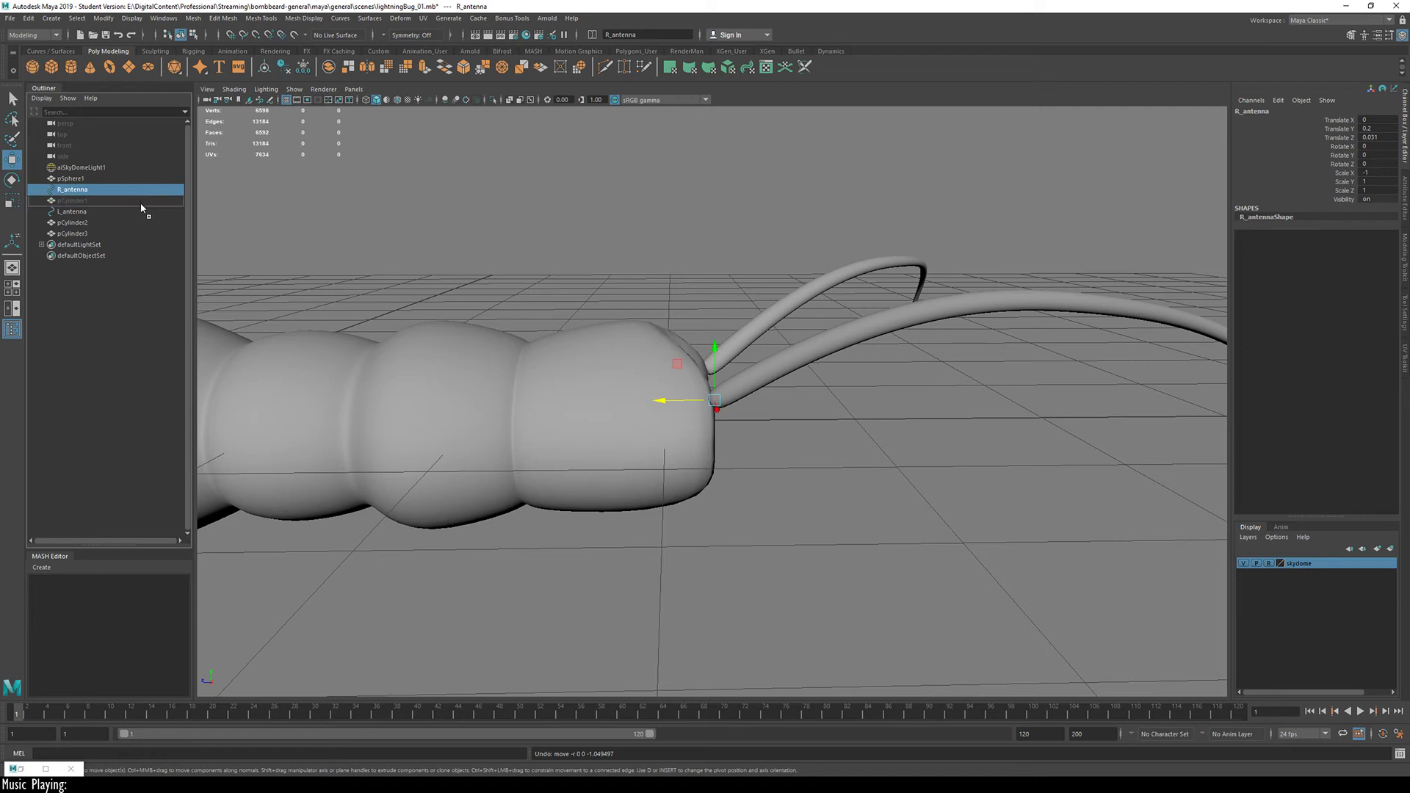
{"action": "middle_click_drag", "start_coordinate": [142, 208], "coordinate": [94, 207]}
{"action": "key", "text": "ctrl+z"}
Step: Try moving only the R_antenna and L_antenna curves along Z towards the body, and undo the move
{"action": "left_click", "coordinate": [101, 214], "text": "shift"}
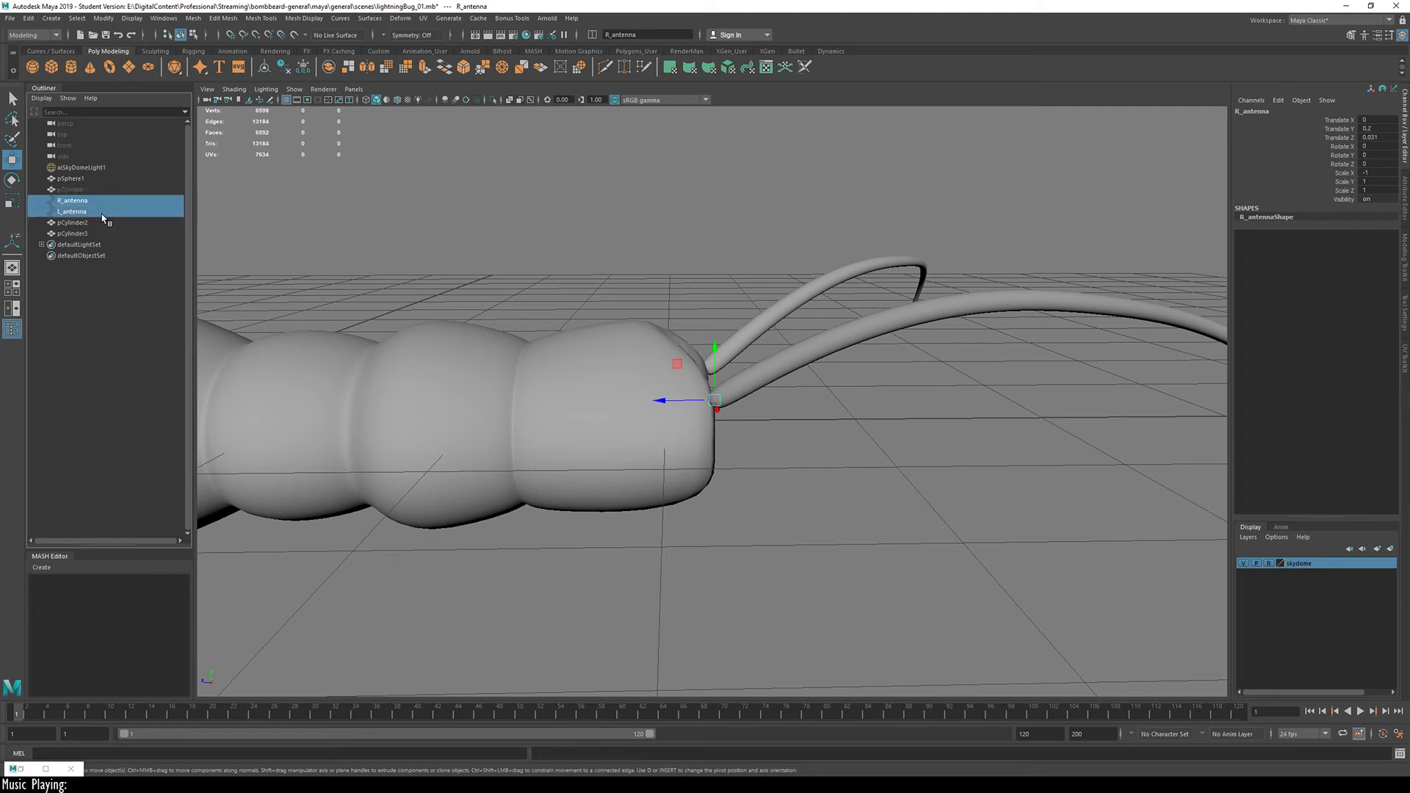
{"action": "left_click_drag", "start_coordinate": [652, 370], "coordinate": [580, 379]}
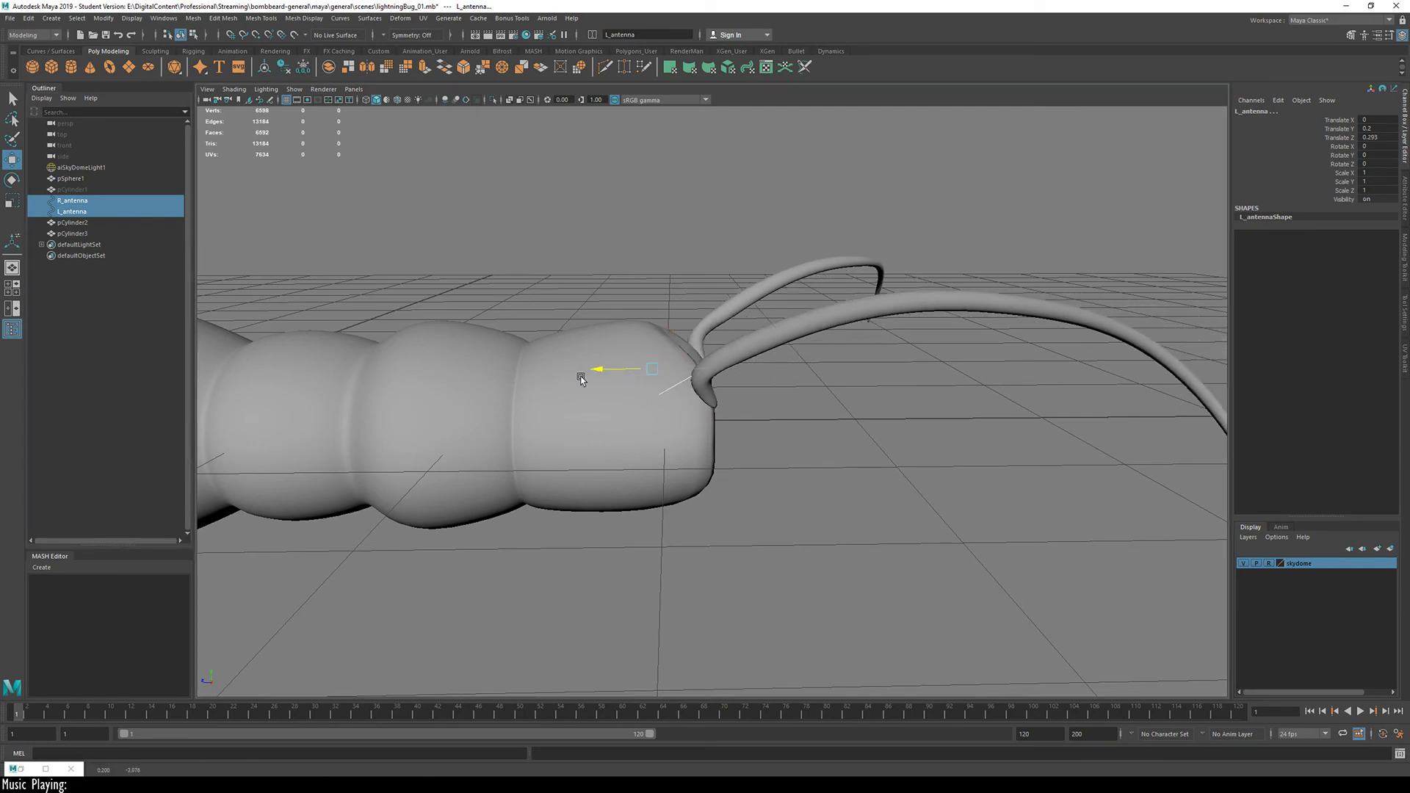
{"action": "key", "text": "ctrl+z"}
Step: Move pCylinder2 and pCylinder3 together about 0.118 along Z so the antenna bases sink into the body
{"action": "left_click_drag", "start_coordinate": [81, 222], "coordinate": [104, 234]}
{"action": "left_click_drag", "start_coordinate": [663, 402], "coordinate": [781, 443]}
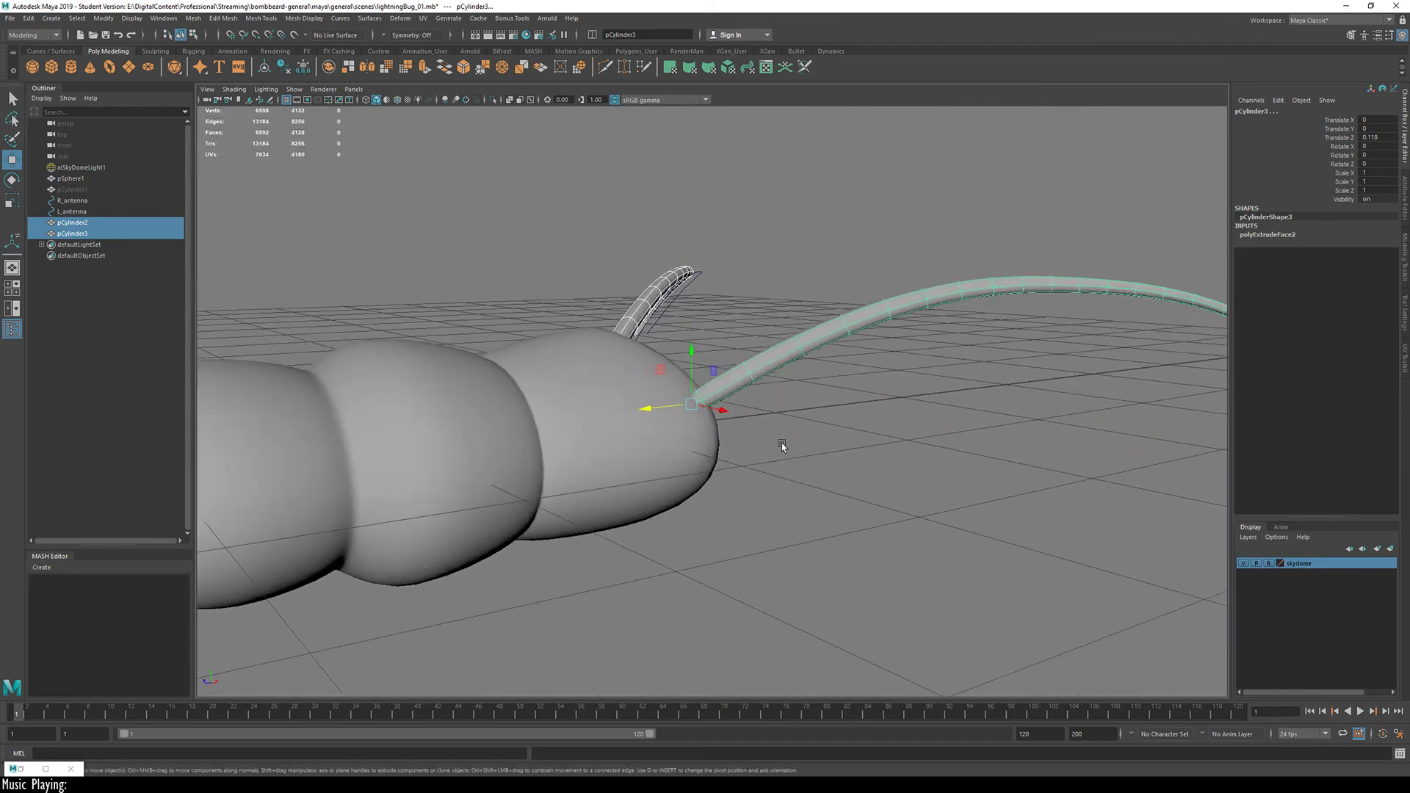
Step: Try moving the control vertex at the outer bend of the R_antenna curve, and undo the move
{"action": "left_click", "coordinate": [77, 200]}
{"action": "left_click_drag", "start_coordinate": [812, 379], "coordinate": [760, 426], "text": "alt"}
{"action": "key", "text": "F8"}
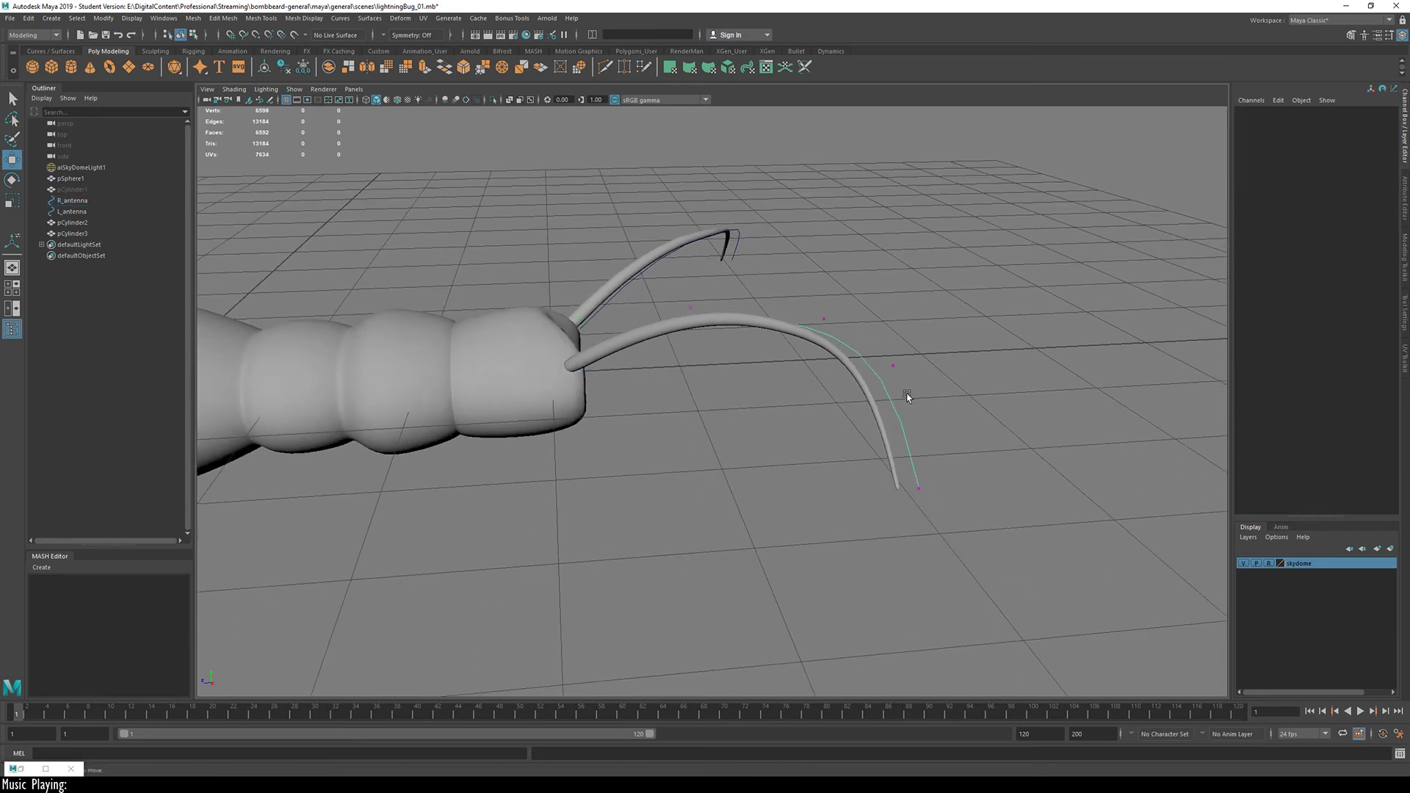
{"action": "left_click", "coordinate": [892, 365]}
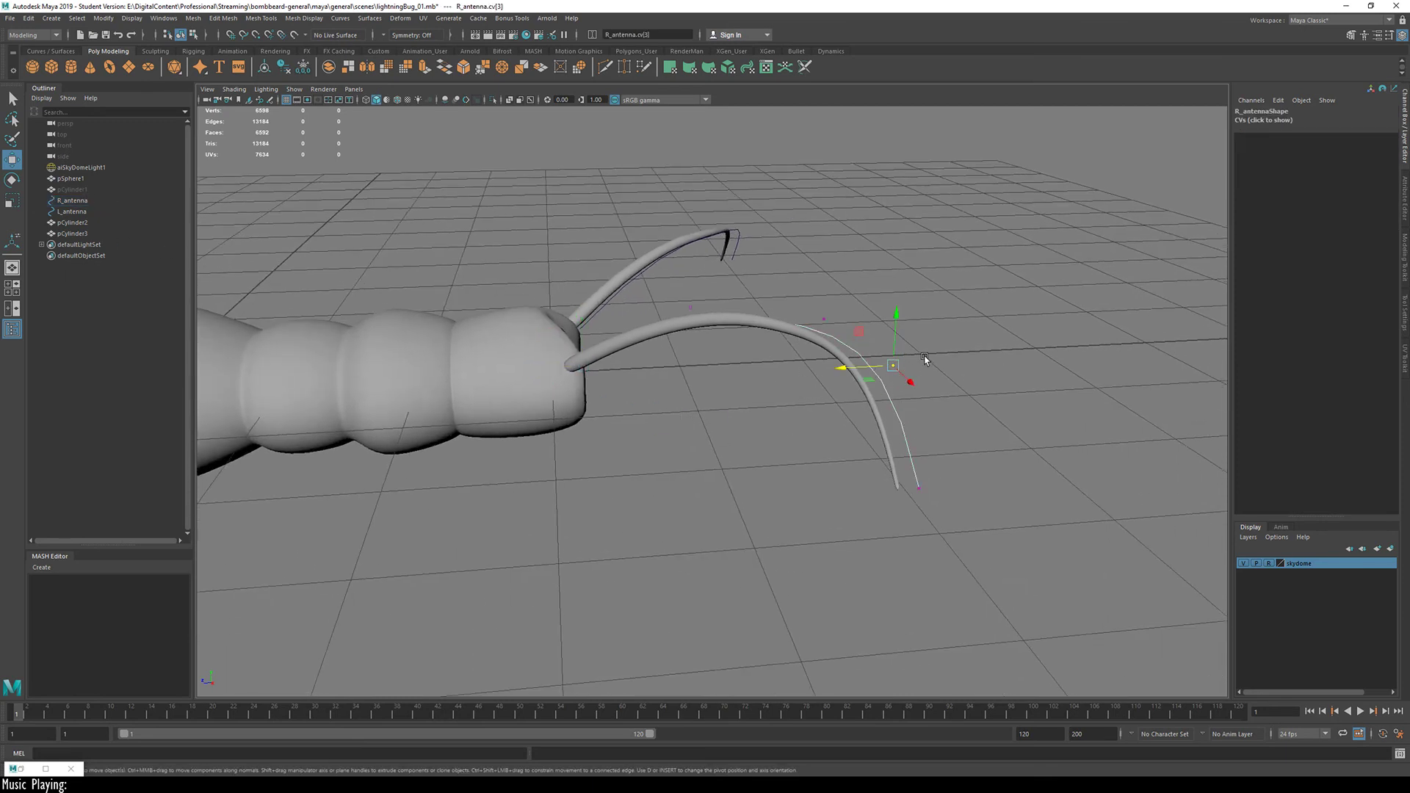
{"action": "mouse_move", "coordinate": [892, 366]}
{"action": "left_mouse_down"}
{"action": "mouse_move", "coordinate": [942, 245]}
{"action": "mouse_move", "coordinate": [869, 275]}
{"action": "mouse_move", "coordinate": [869, 336]}
{"action": "mouse_move", "coordinate": [902, 352]}
{"action": "left_mouse_up"}
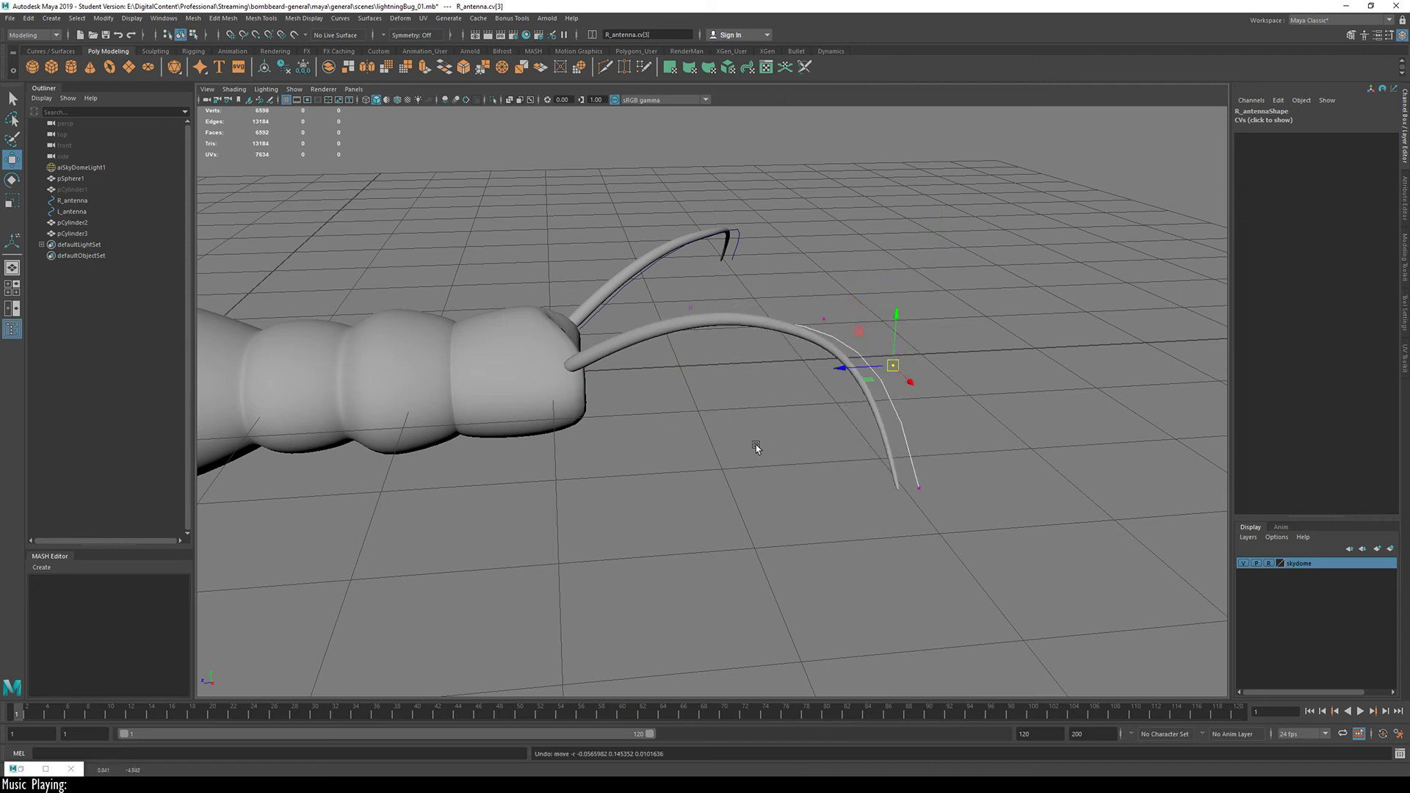
Step: Hide the R_antenna and L_antenna curves
{"action": "left_click", "coordinate": [83, 213], "text": "shift"}
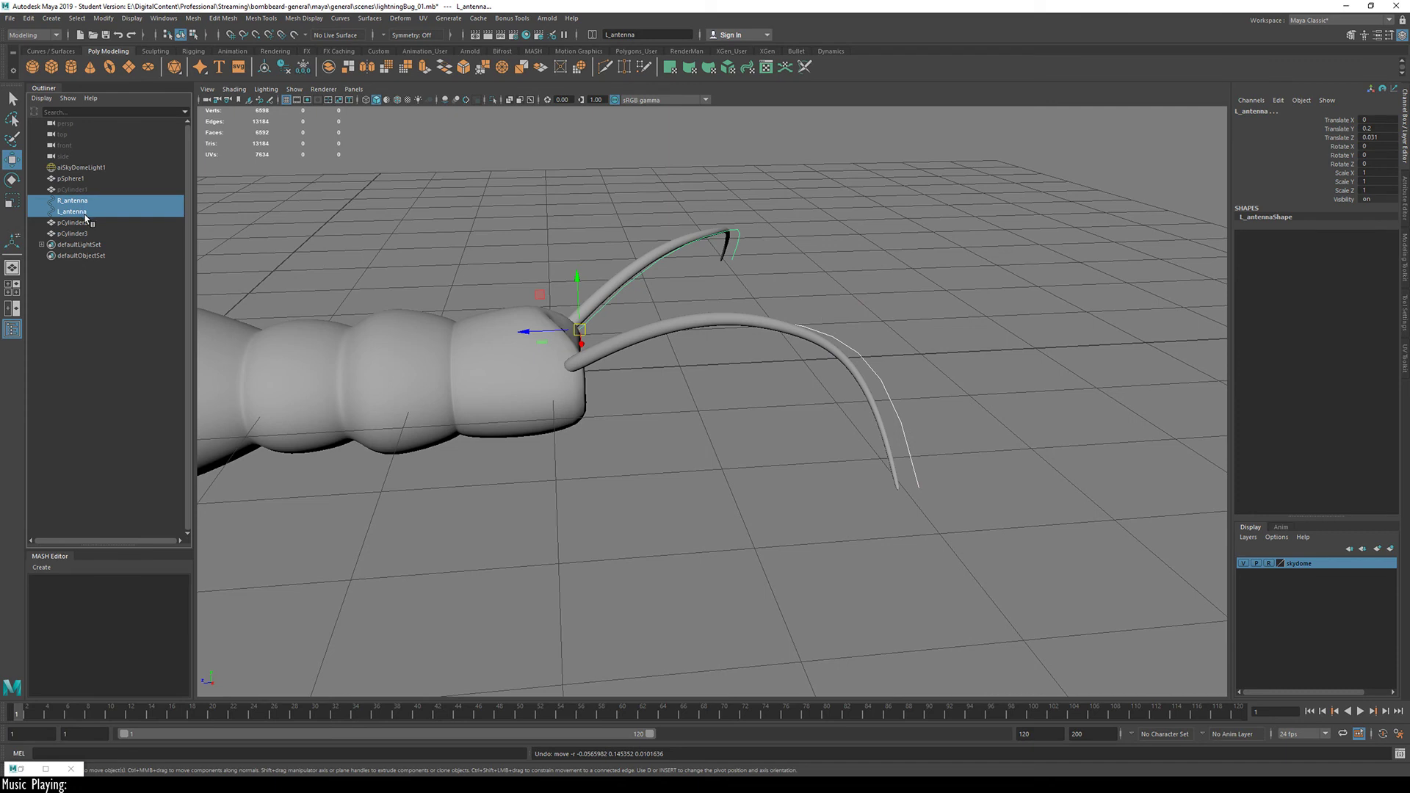
{"action": "key", "text": "ctrl+e"}
{"action": "key", "text": "ctrl+h"}
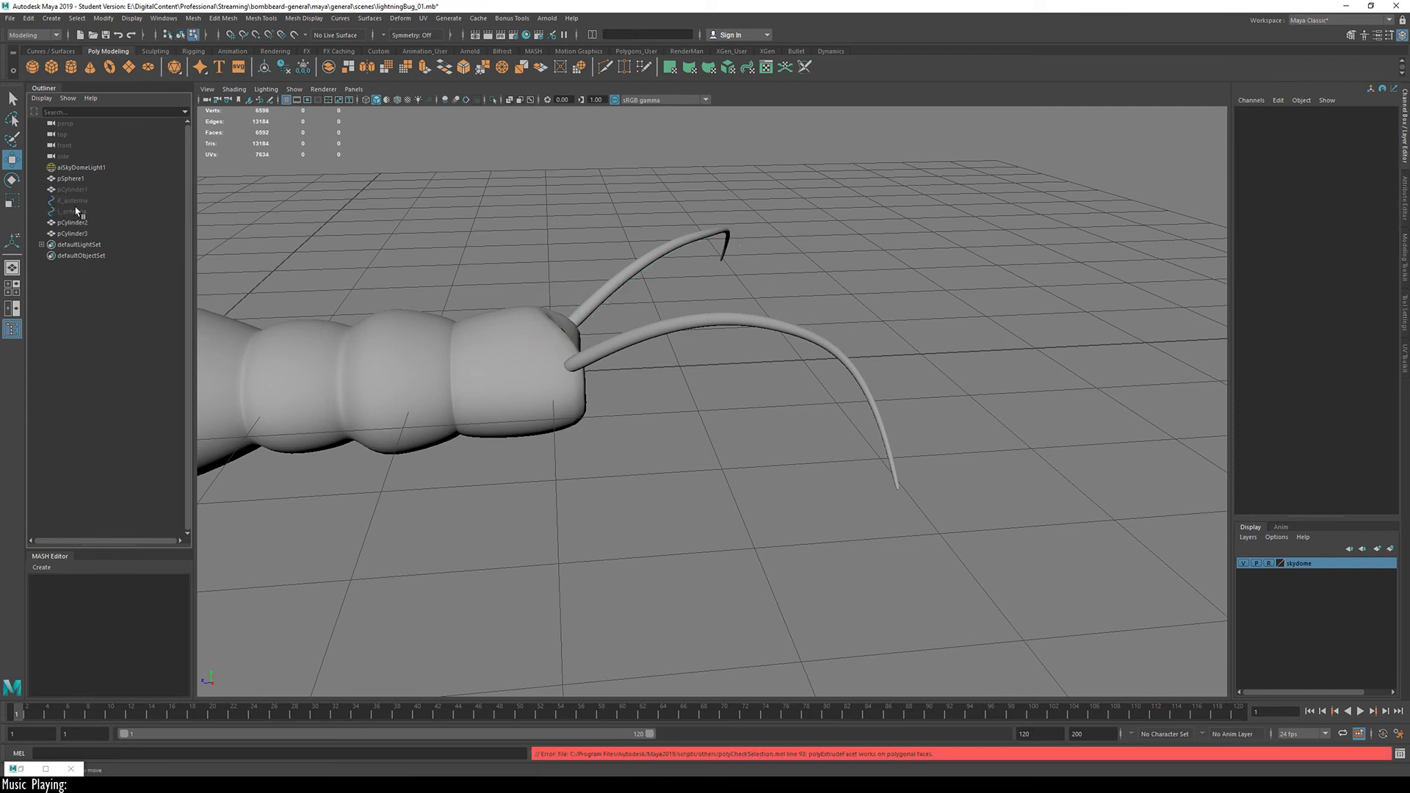
Step: Group the two hidden antenna curves and rename the group antenna_CTRL
{"action": "left_click", "coordinate": [76, 209]}
{"action": "left_click", "coordinate": [76, 202], "text": "shift"}
{"action": "key", "text": "ctrl+g"}
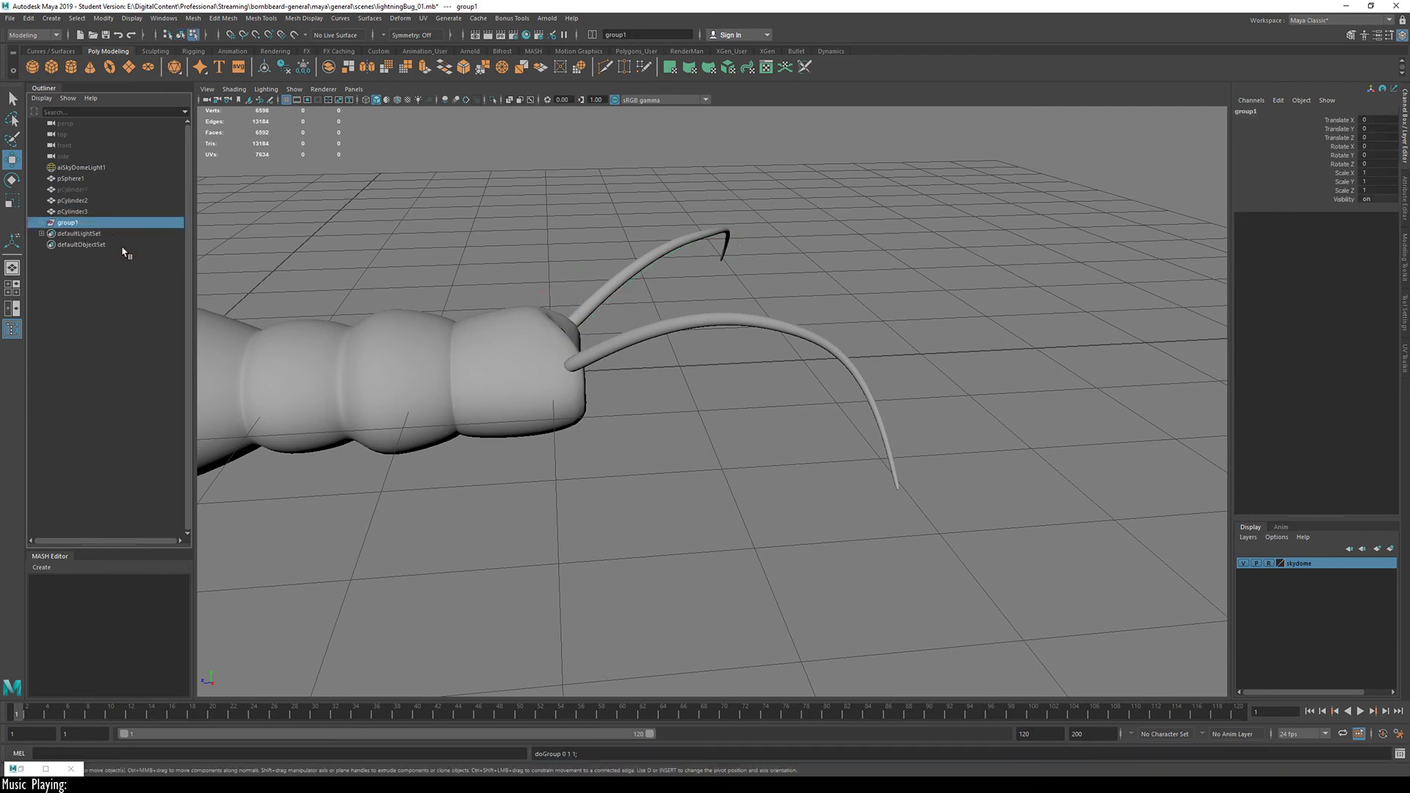
{"action": "double_click", "coordinate": [70, 223]}
{"action": "type", "text": "antenna_CTRL"}
{"action": "key", "text": "Return"}
{"action": "left_click", "coordinate": [633, 462]}
{"action": "left_click_drag", "start_coordinate": [424, 350], "coordinate": [454, 421], "text": "alt"}
{"action": "scroll", "coordinate": [607, 412], "scroll_direction": "down", "scroll_amount": 3}
{"action": "left_click_drag", "start_coordinate": [597, 421], "coordinate": [431, 376], "text": "alt"}
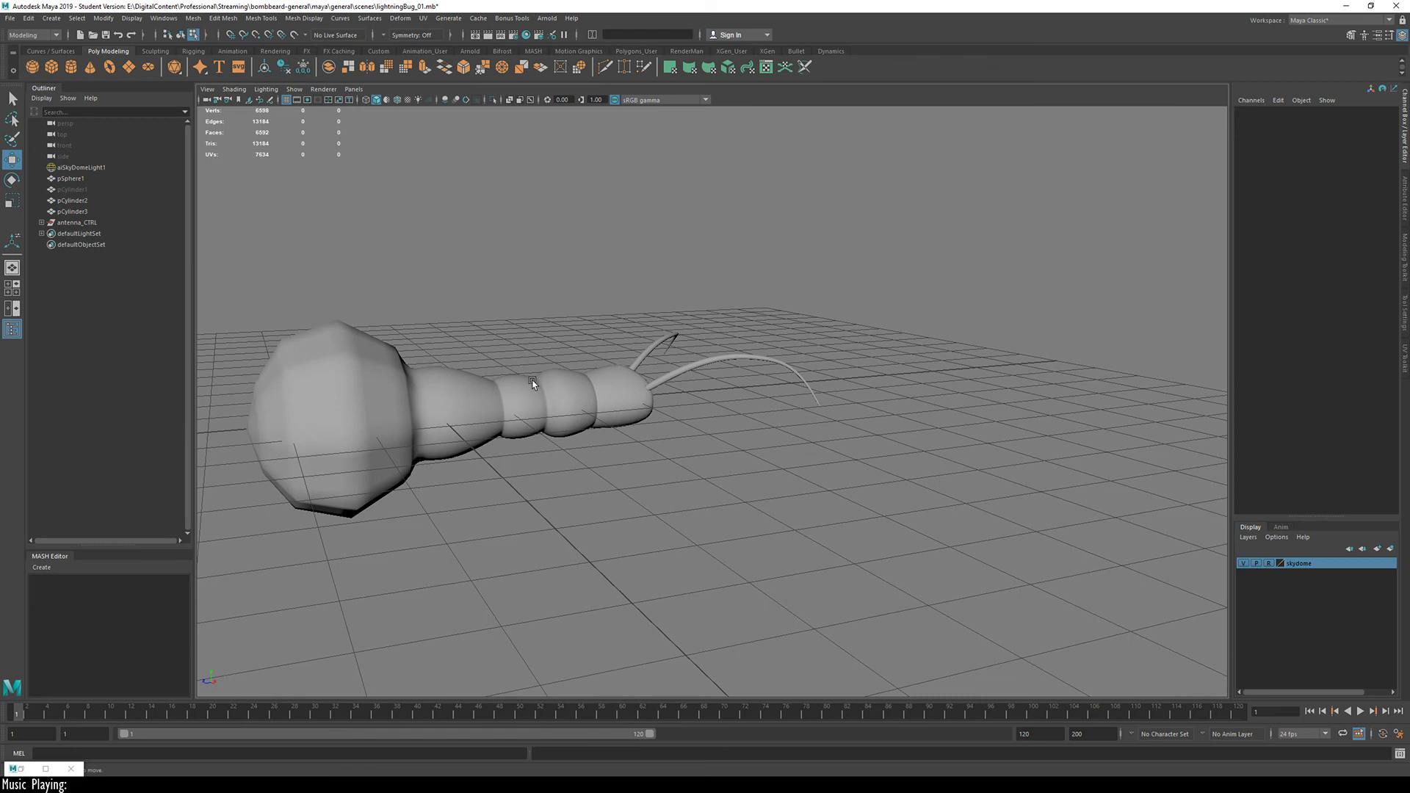
{"action": "key", "text": "alt+Tab"}
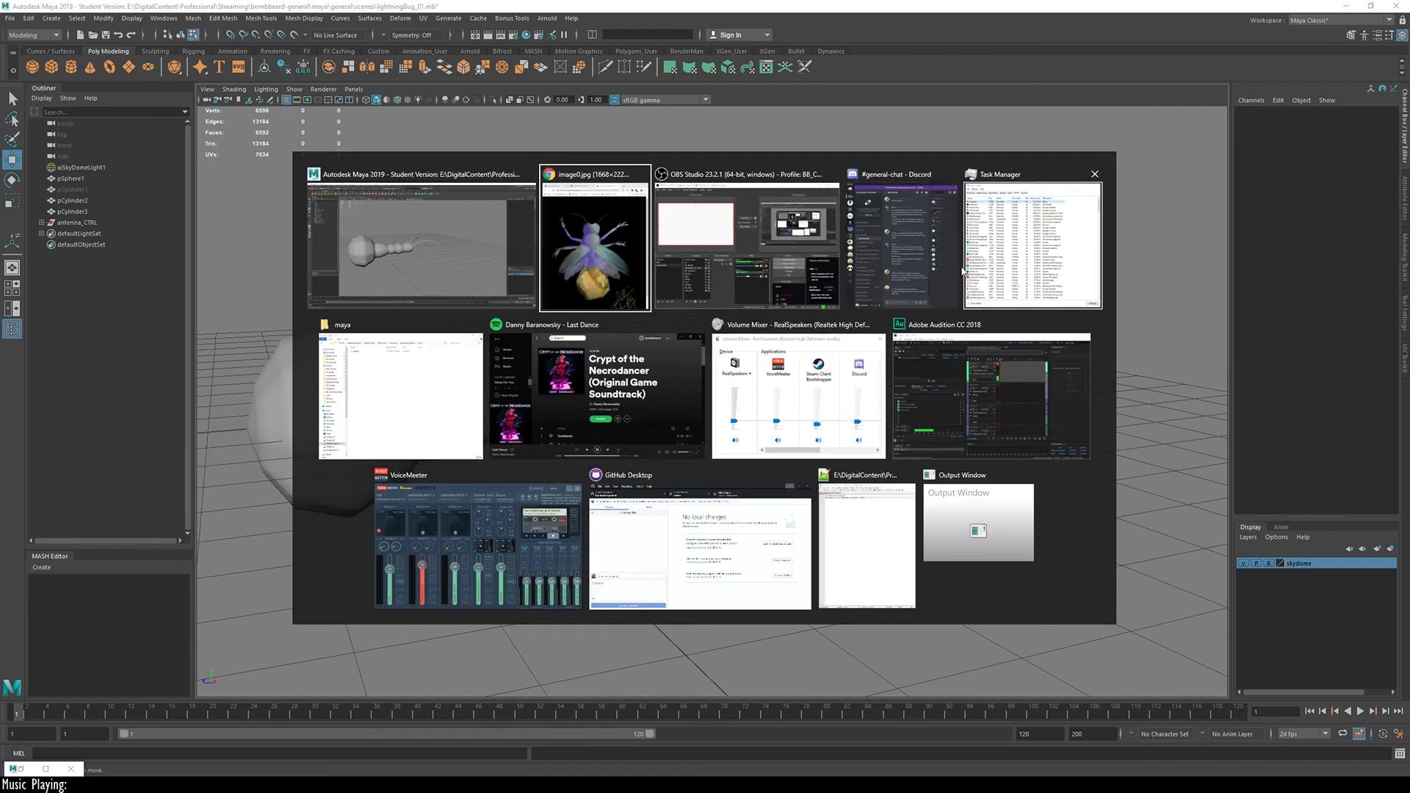
{"action": "key", "text": "Escape"}
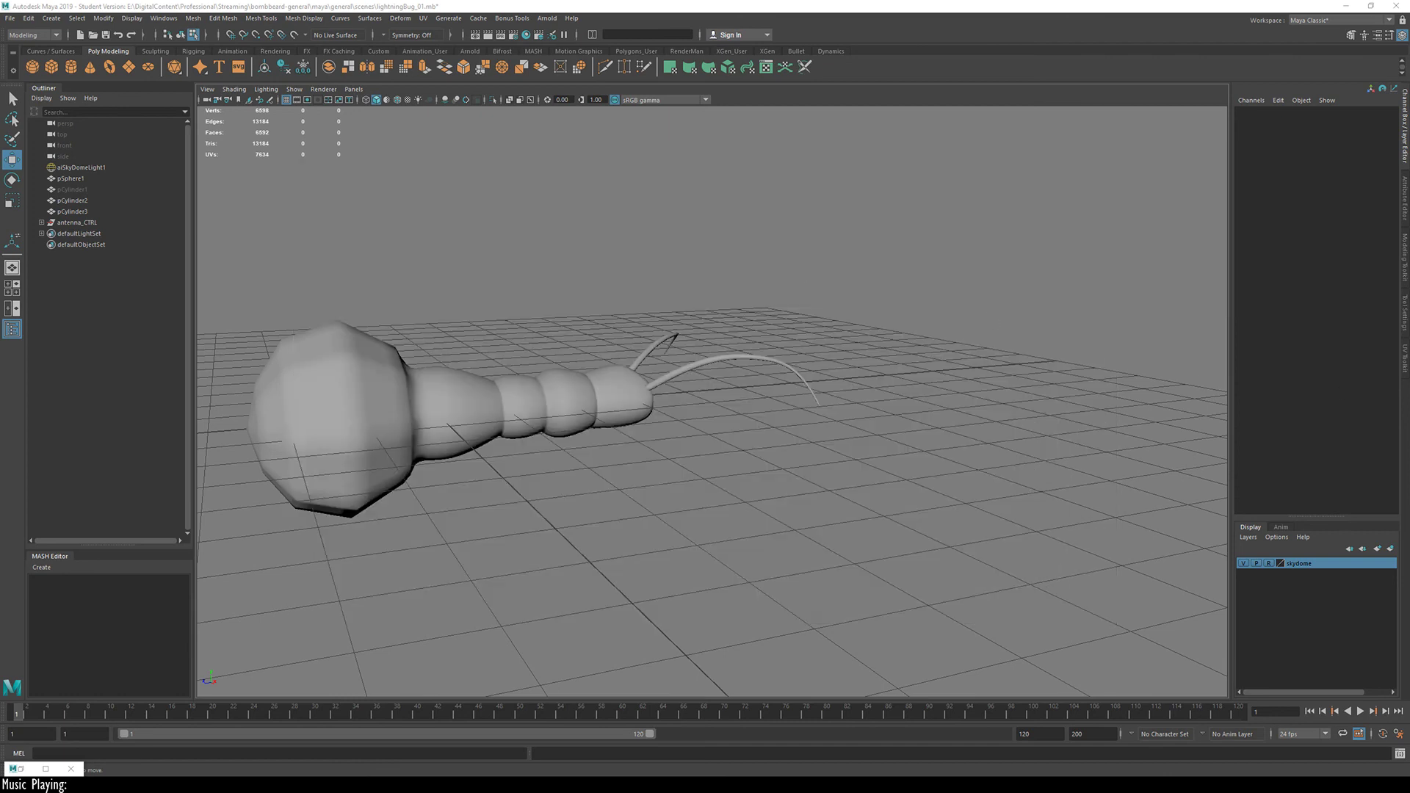